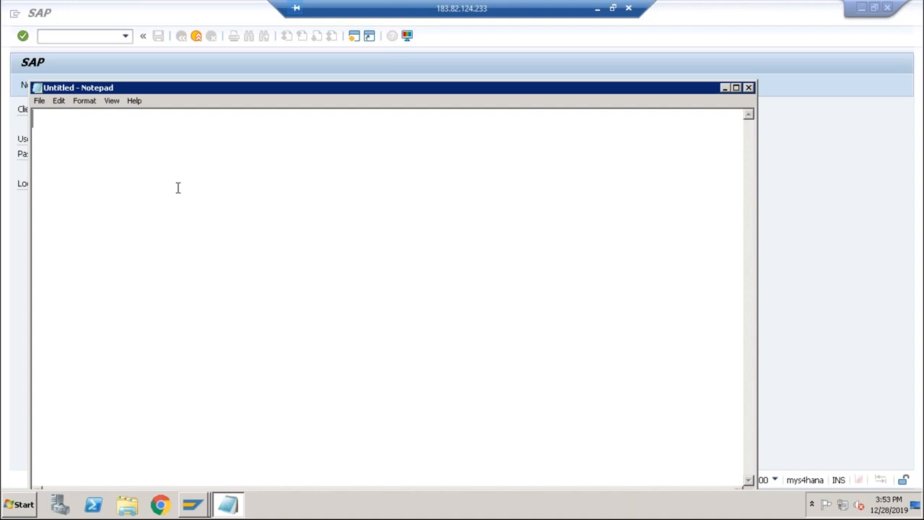
Write the line "List of RM (BOM)" in the blank note.
type("List of ")
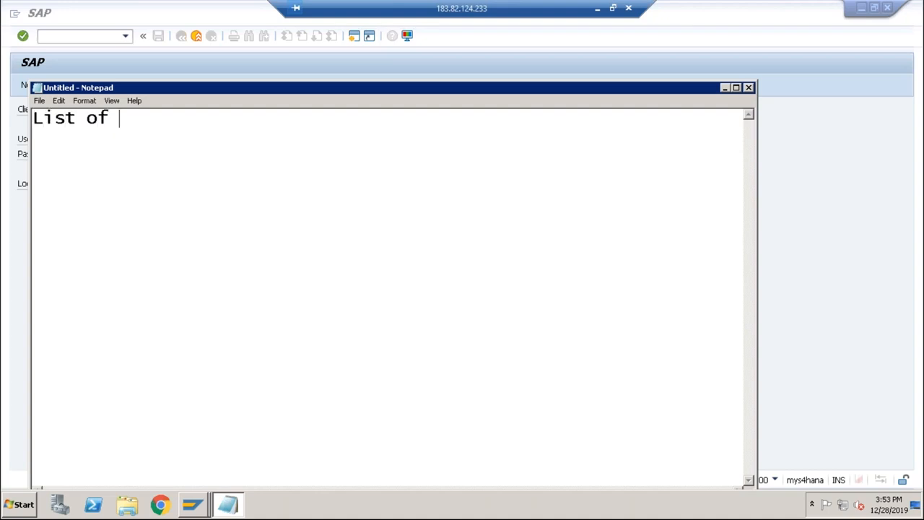
type("RM (BOM")
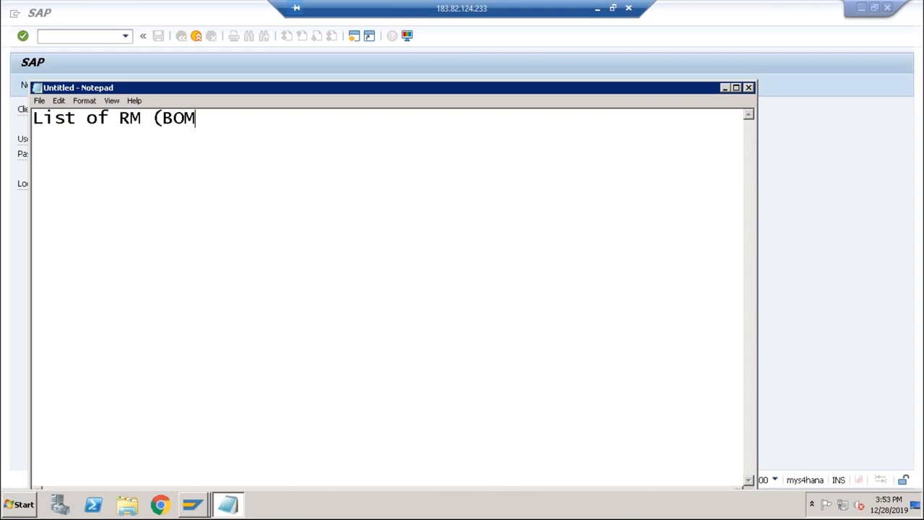
type(")")
key("Return")
Add a second line reading "List of Activities (Routing)" to the note.
type("List of Activities (")
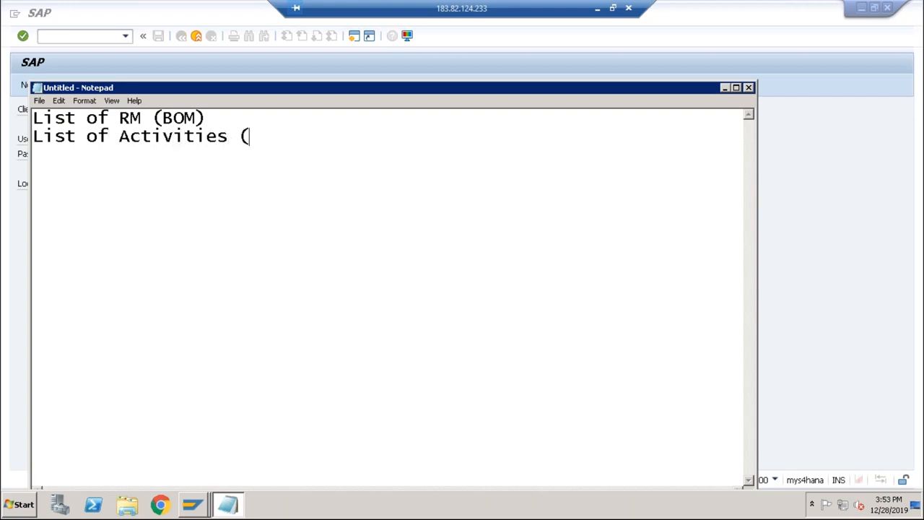
type("Routing)")
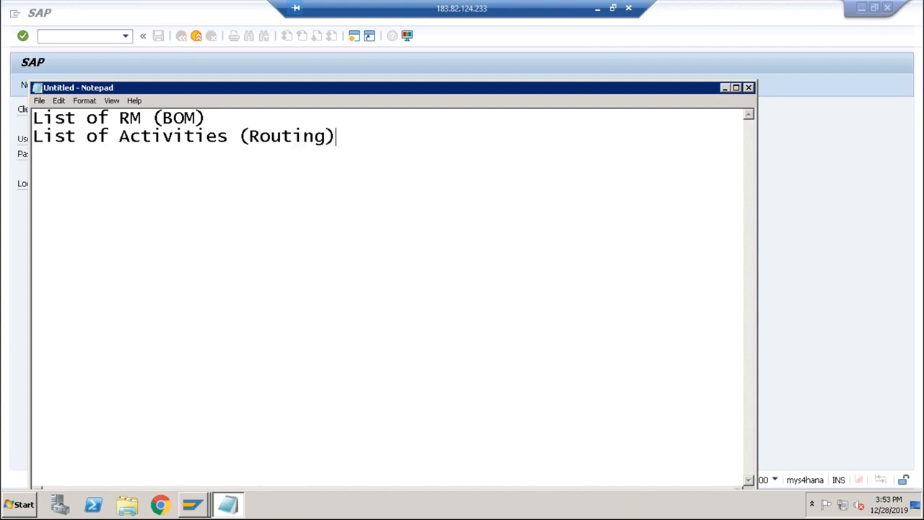
Highlight "RM", "(BOM)" and "Activities" in turn to review the note's two lines.
left_click(208, 120)
left_click_drag(119, 118, 142, 117)
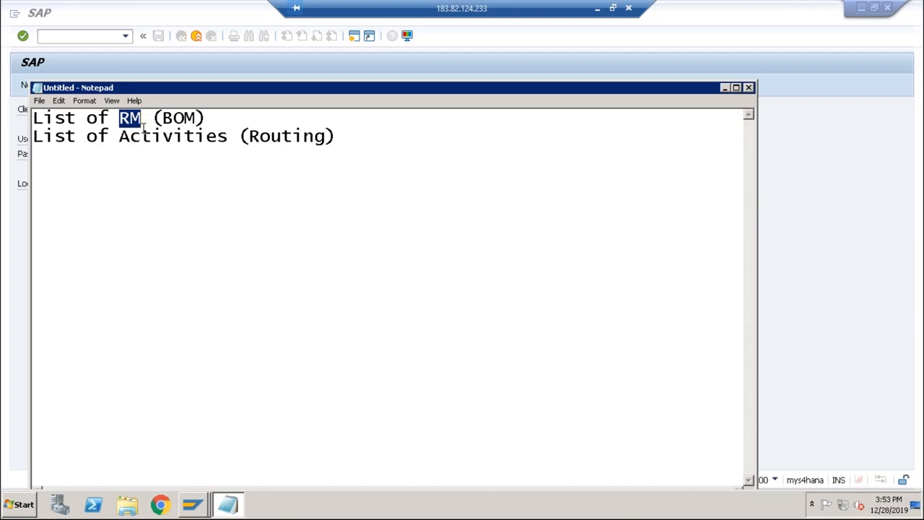
left_click_drag(152, 119, 208, 118)
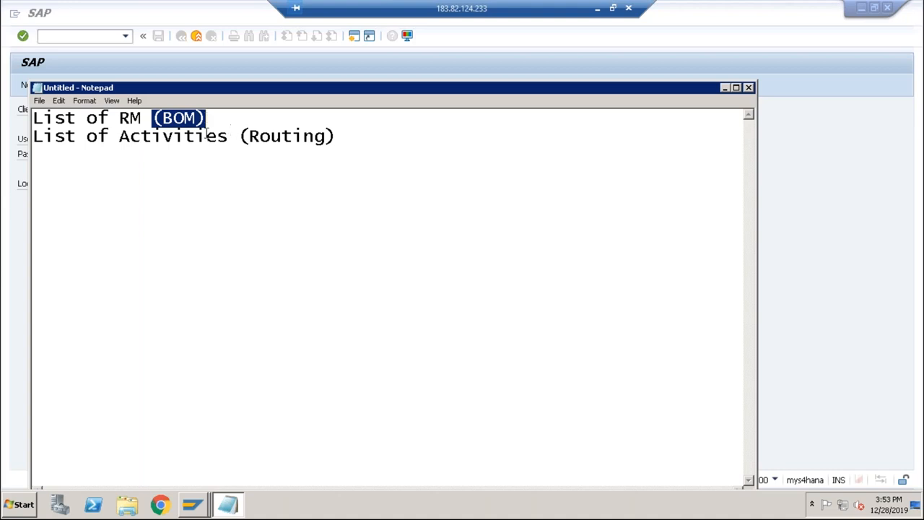
left_click_drag(122, 136, 228, 137)
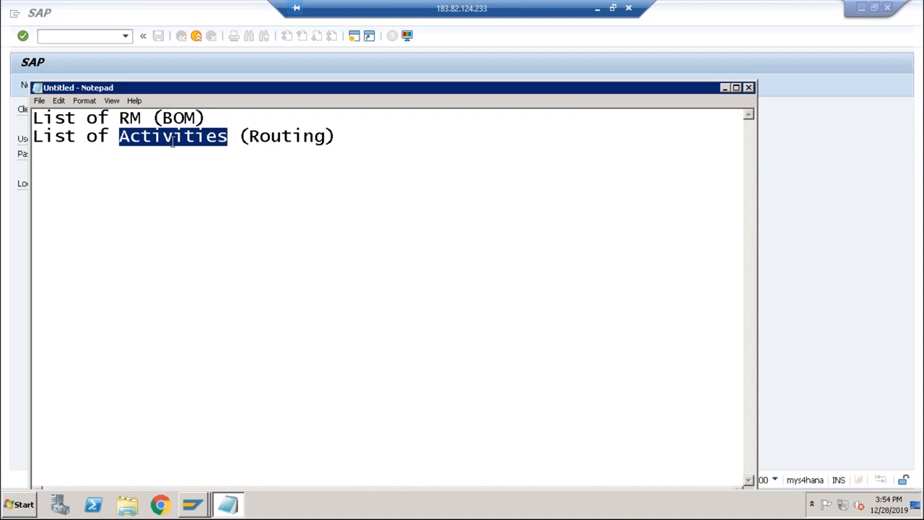
left_click(253, 136)
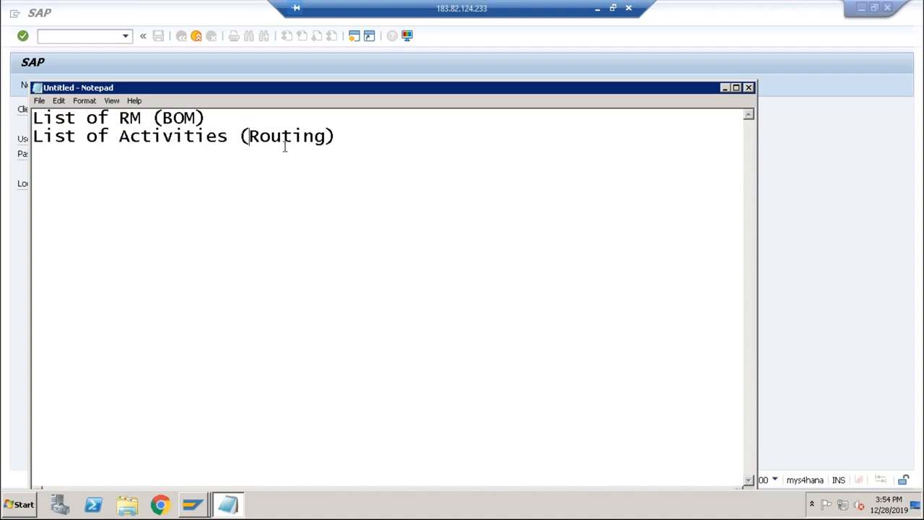
Switch to SAP and log on to client 800 with the user name and account password.
left_click(725, 88)
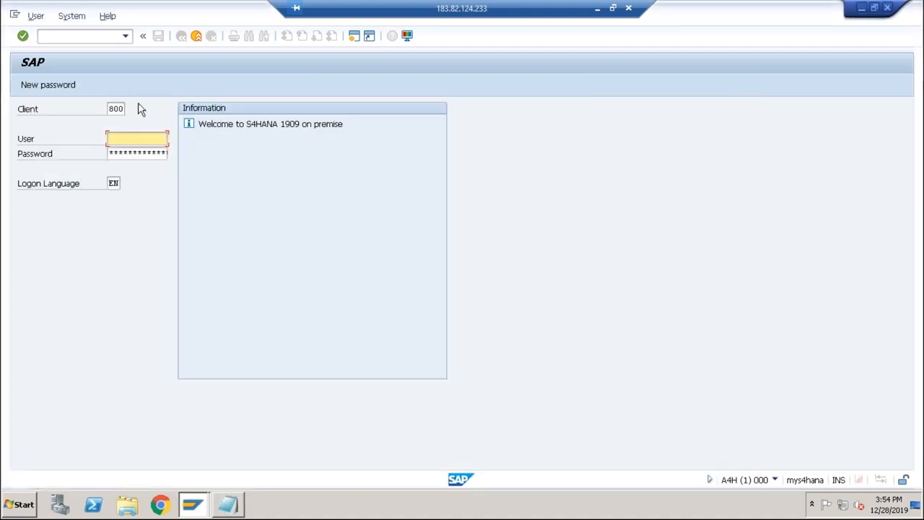
type("vikram")
left_click(117, 150)
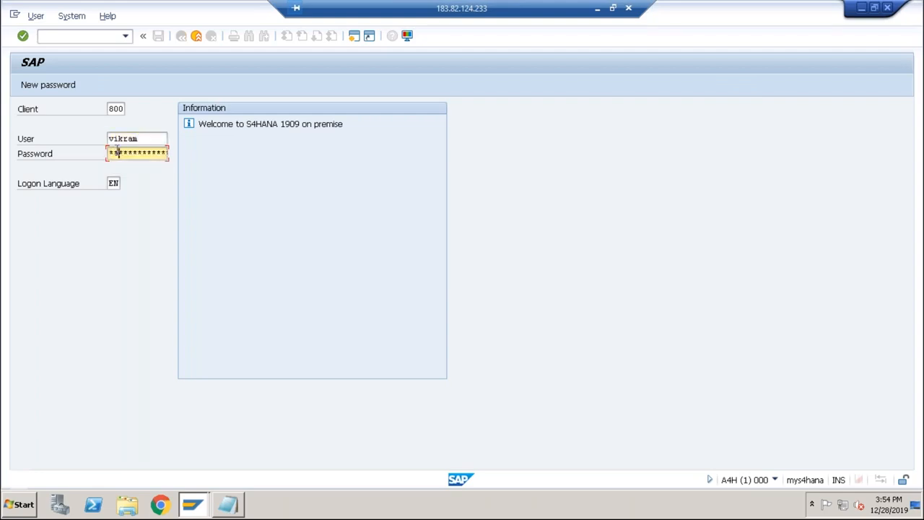
key("Return")
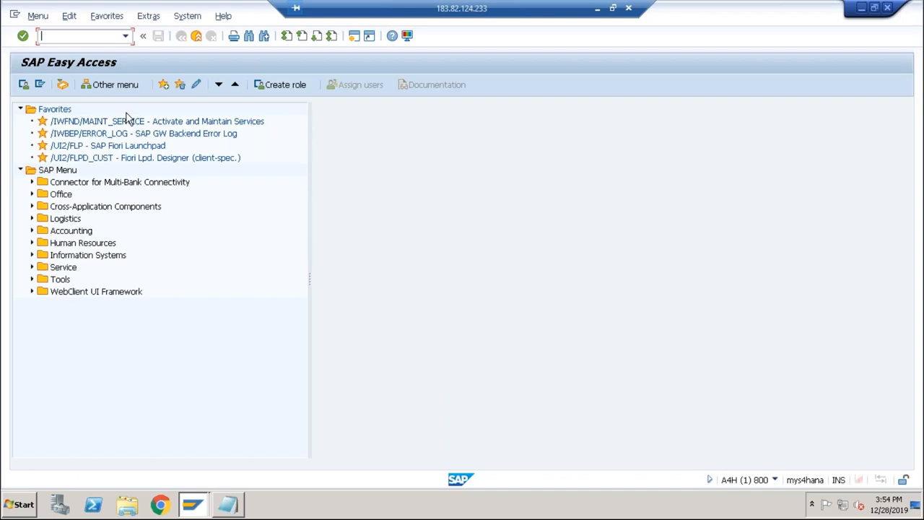
Open the material BOM display and show the items for material DESKTOP, plant ABCS and BOM usage 1.
type("cs03")
key("Return")
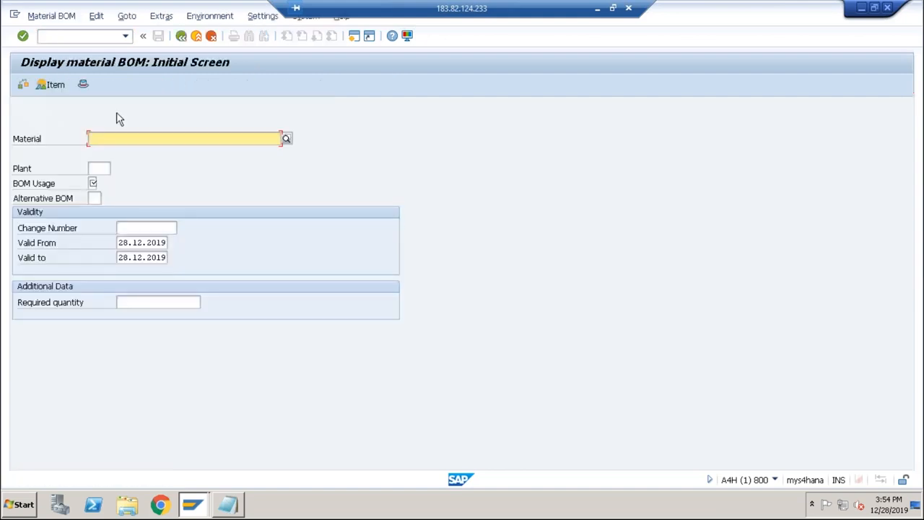
key("BackSpace")
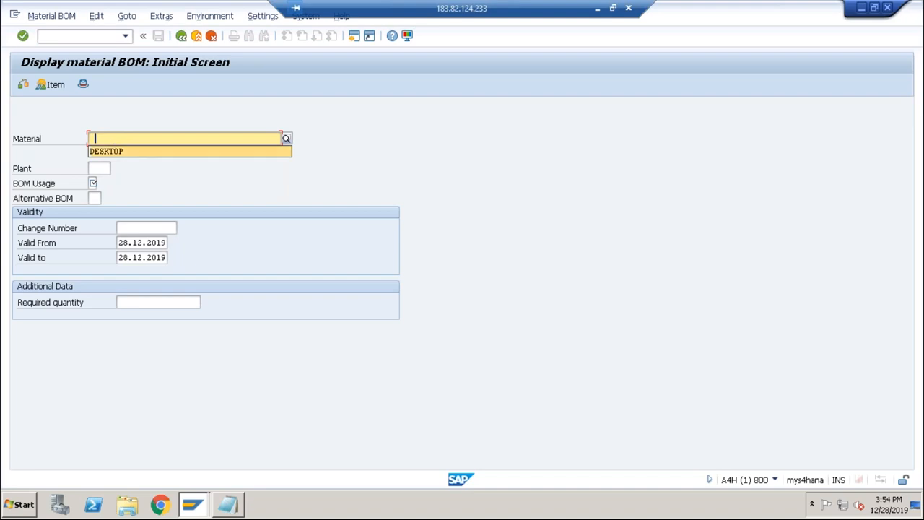
left_click(112, 148)
left_click(97, 169)
key("BackSpace")
left_click(101, 183)
left_click(93, 184)
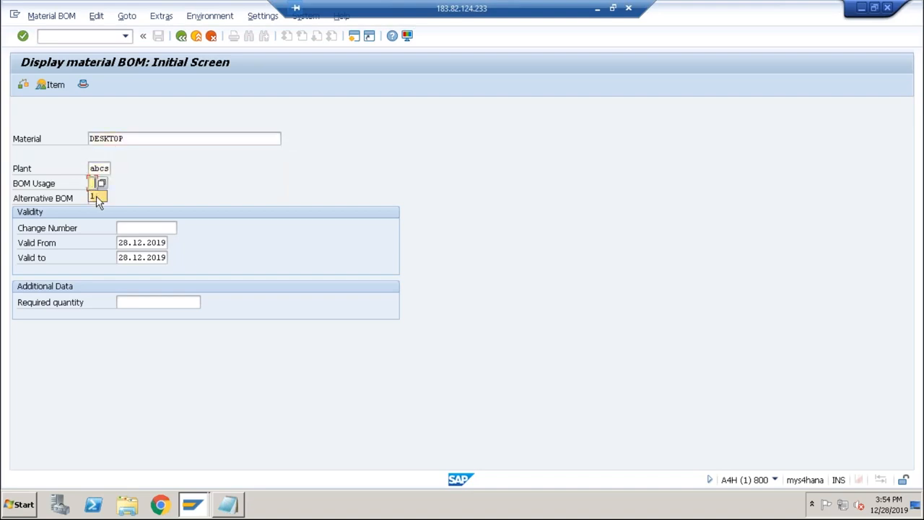
left_click(111, 189)
left_click(51, 85)
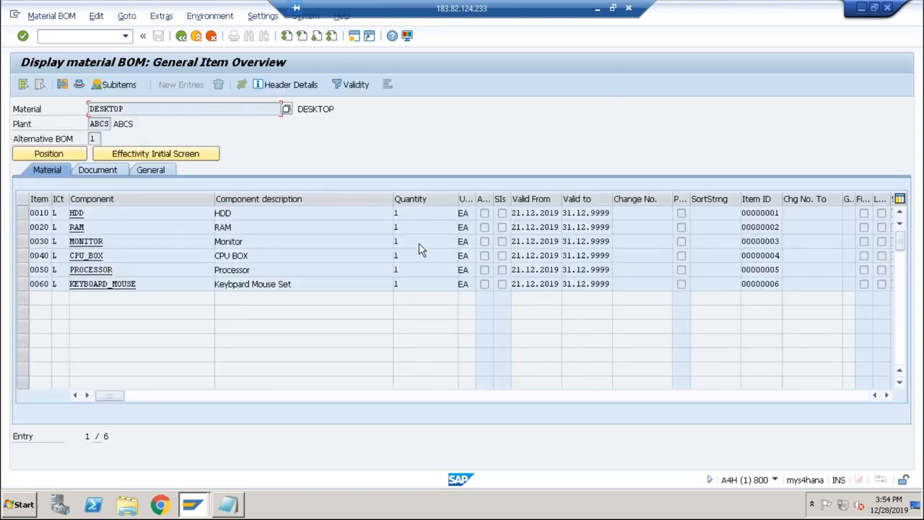
Examine the DESKTOP BOM's component list and header material, and return to the BOM's initial screen.
left_click(83, 213)
left_click(112, 257)
left_click_drag(138, 113, 82, 113)
left_click(181, 36)
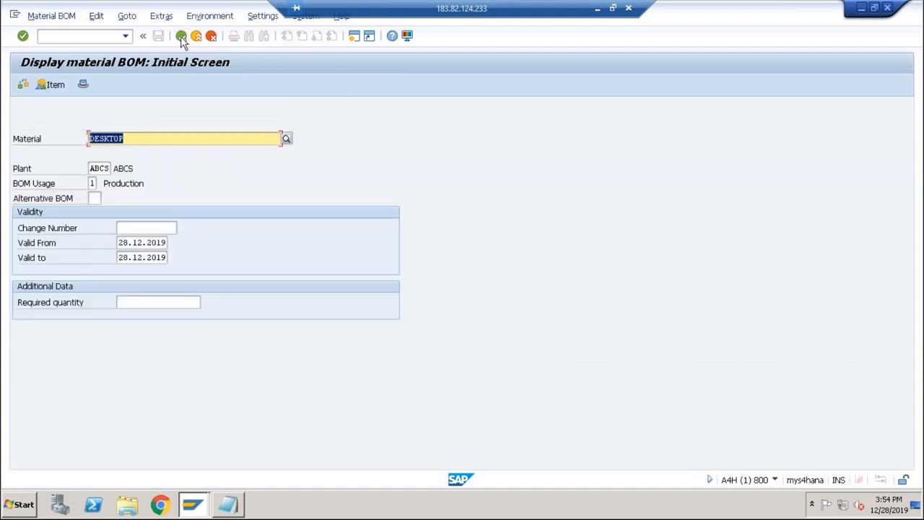
Run /ncr03, look up the work centers of plant ABCS, and return to SAP Easy Access.
left_click(84, 36)
type("/")
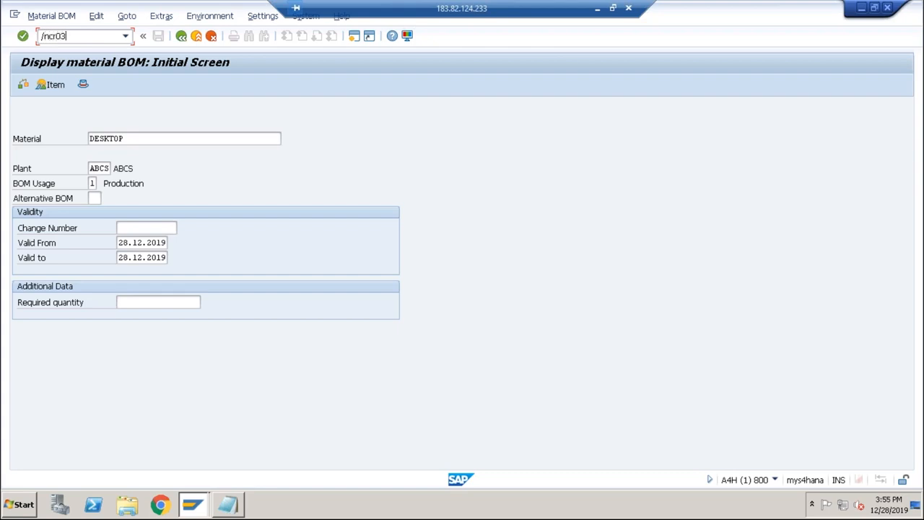
type("ncr03")
key("Return")
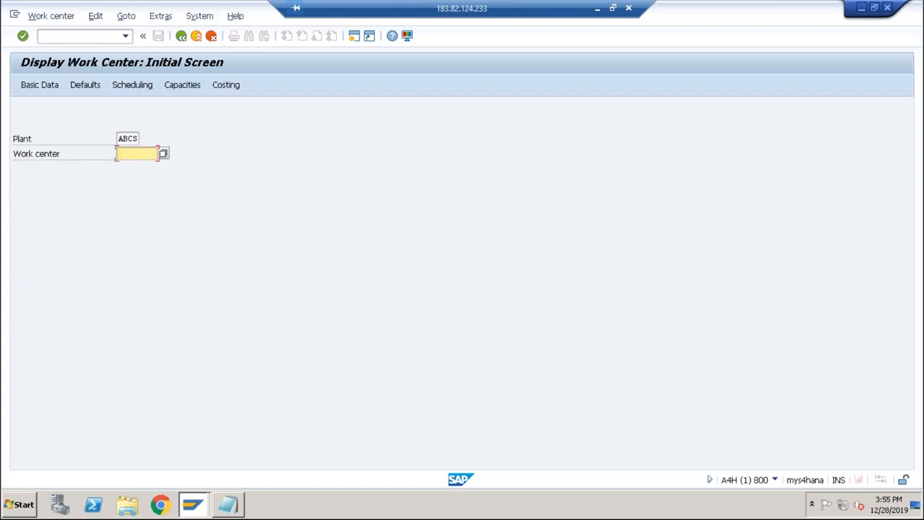
left_click(164, 154)
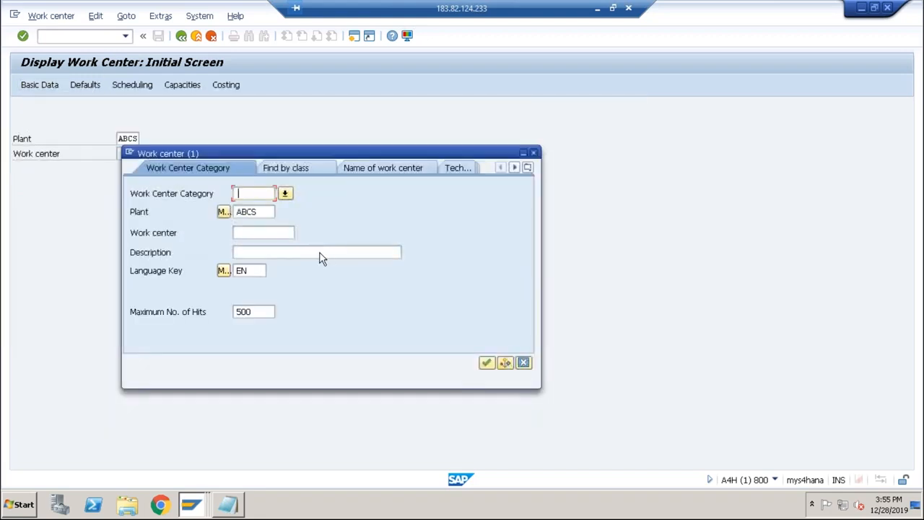
left_click(485, 362)
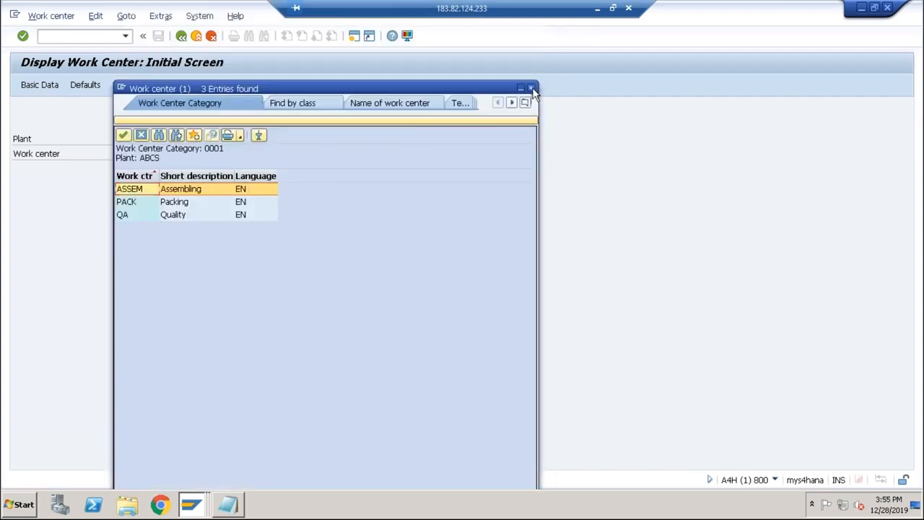
left_click(531, 89)
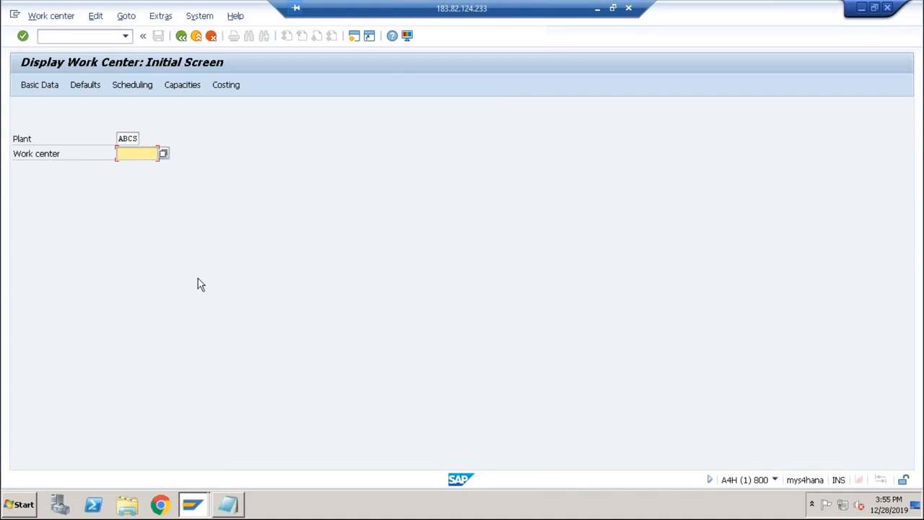
left_click(195, 37)
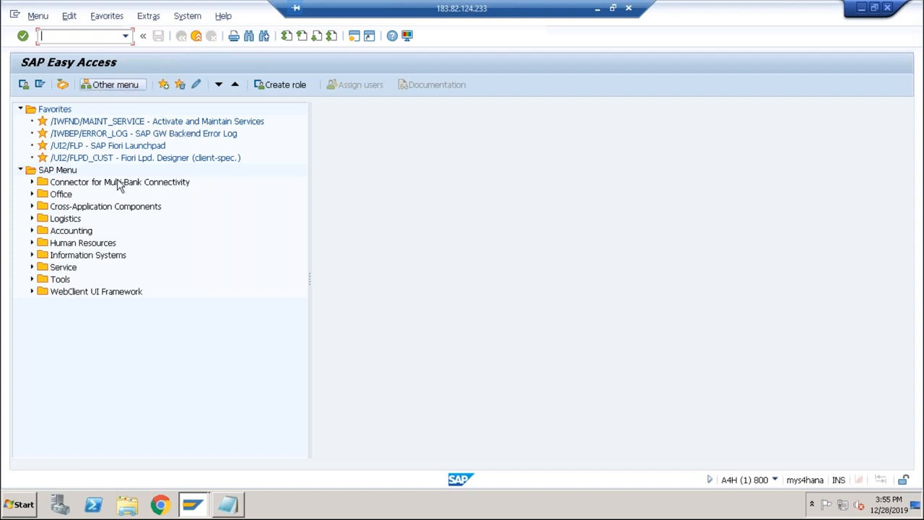
Open the CA03 display transaction for standard routings within the production master data of Logistics.
left_click(32, 218)
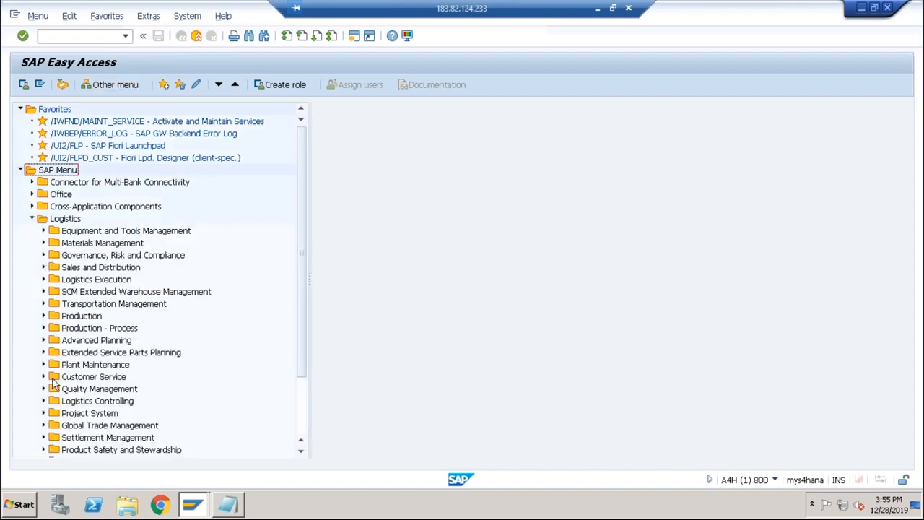
left_click(44, 315)
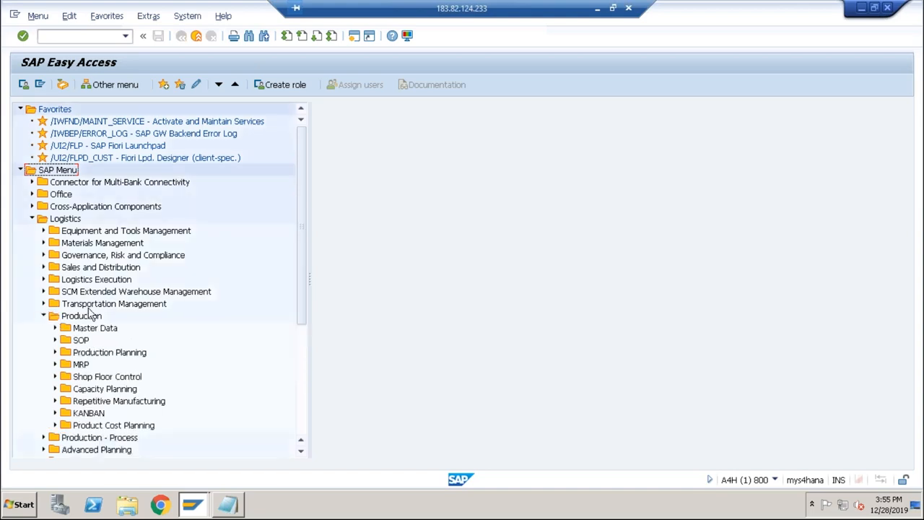
left_click(56, 328)
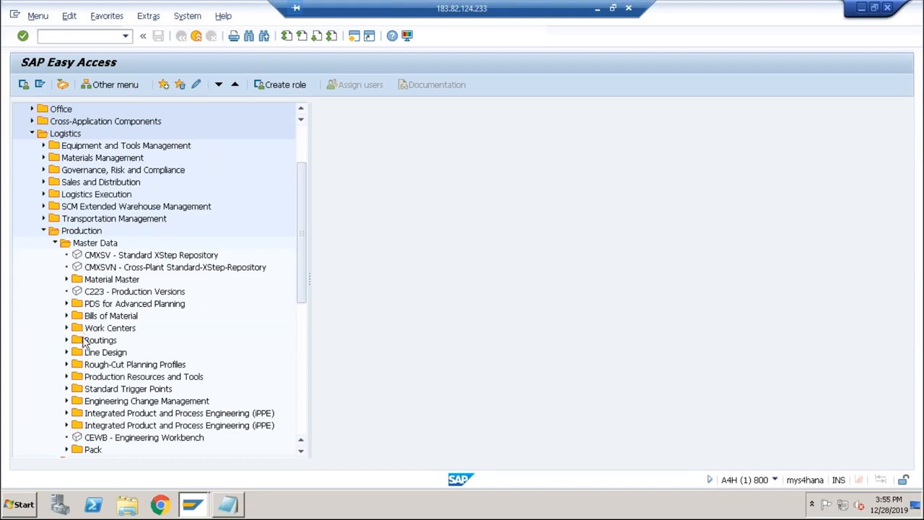
left_click(67, 340)
left_click(79, 352)
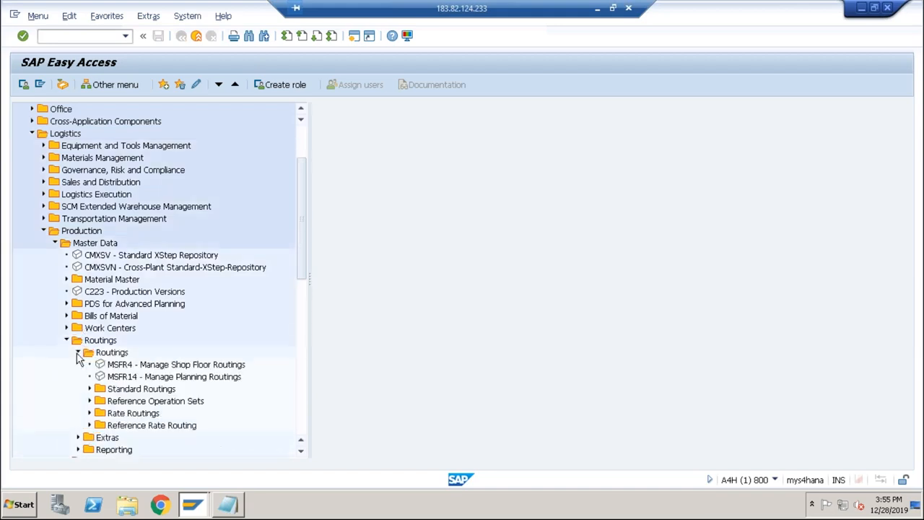
left_click(89, 389)
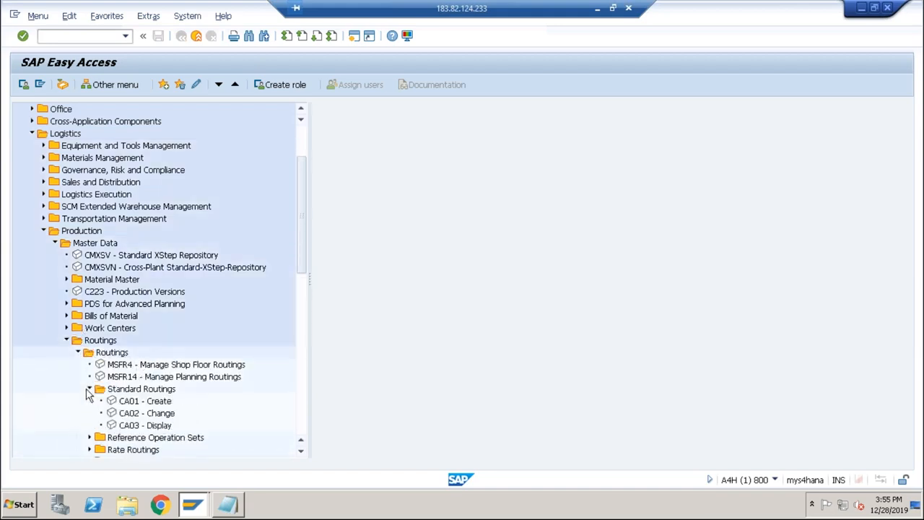
double_click(139, 428)
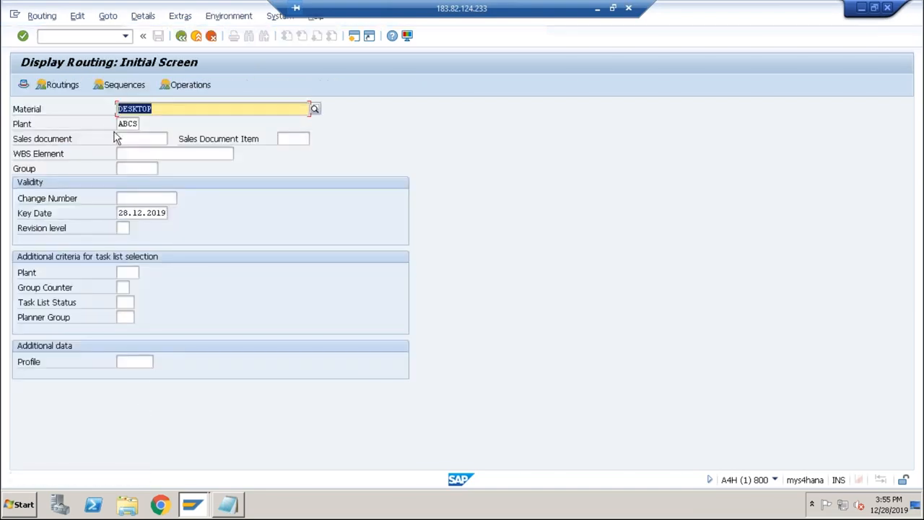
Display the routing of material DESKTOP in plant ABCS and open its operation overview.
left_click(128, 125)
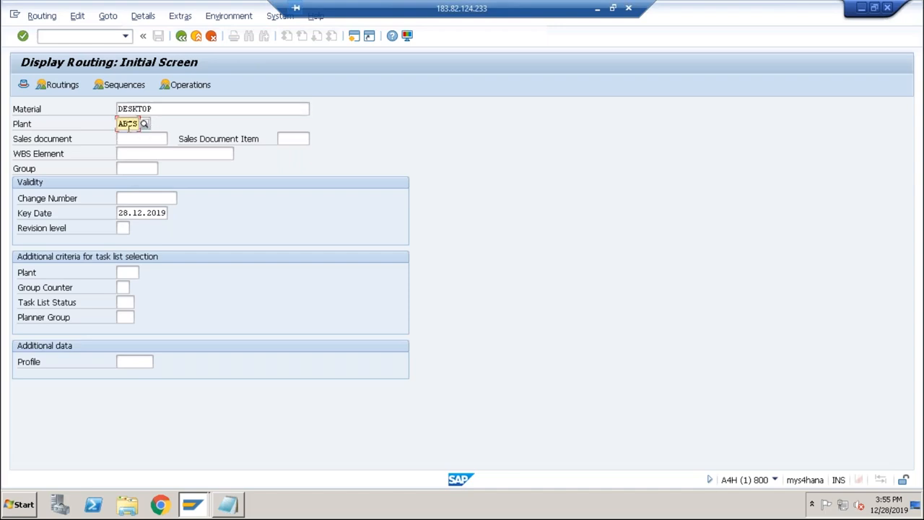
left_click(69, 87)
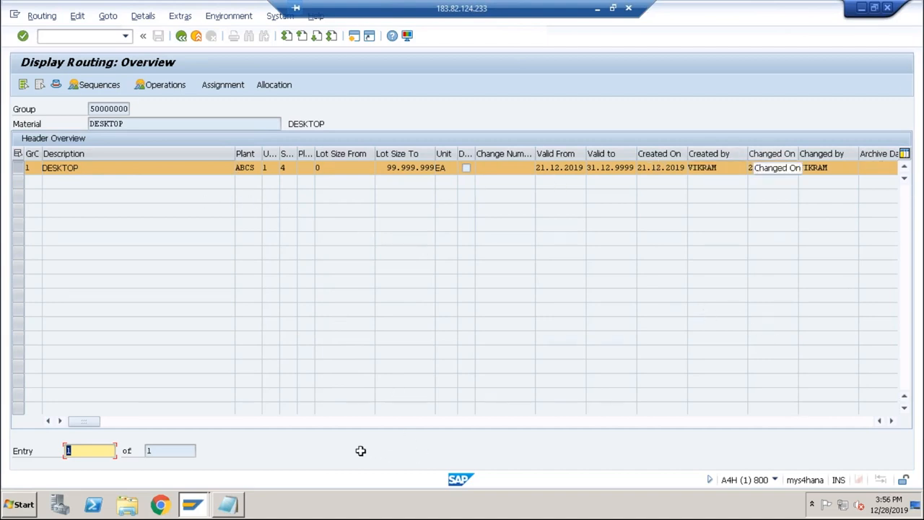
left_click(181, 424)
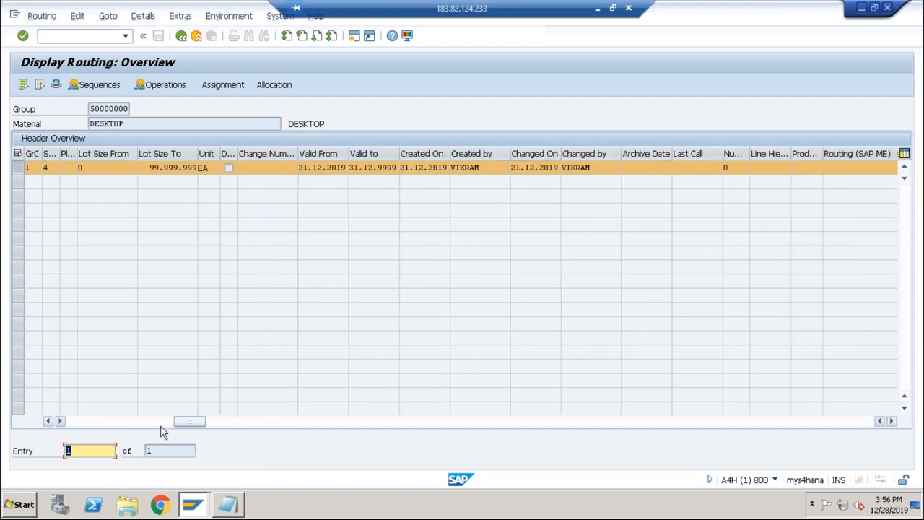
left_click(178, 167)
left_click(182, 86)
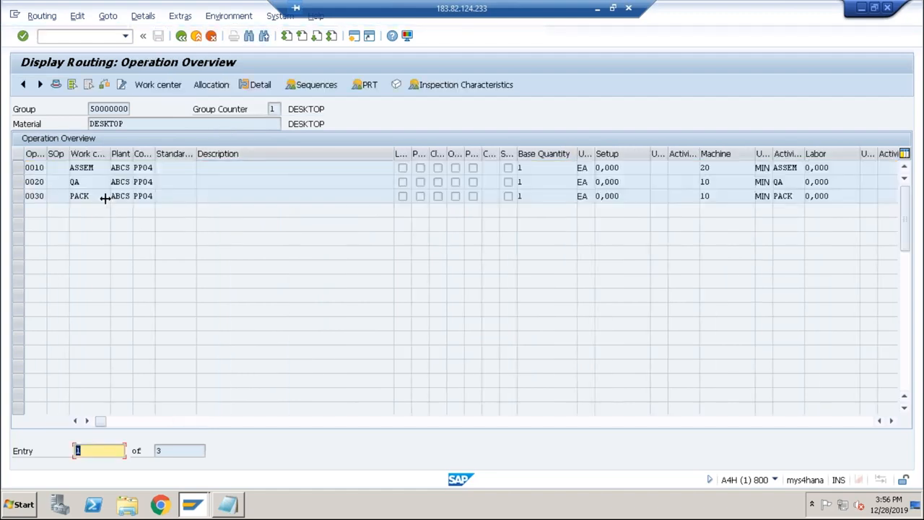
Examine the work center, machine time and activity type of the ASSEM, QA and PACK operations.
left_click(101, 167)
left_click(92, 184)
left_click(92, 196)
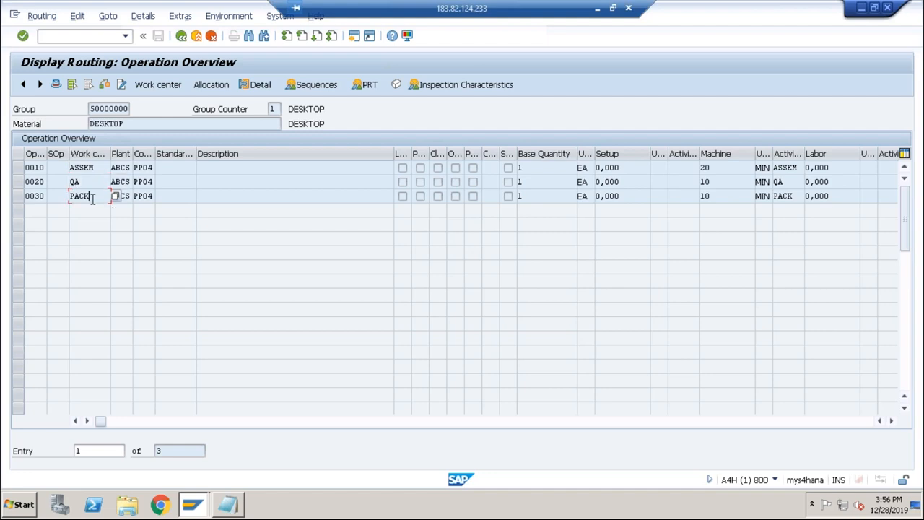
left_click(711, 166)
left_click_drag(715, 166, 693, 167)
left_click_drag(801, 167, 690, 200)
left_click(785, 182)
left_click_drag(799, 200, 743, 201)
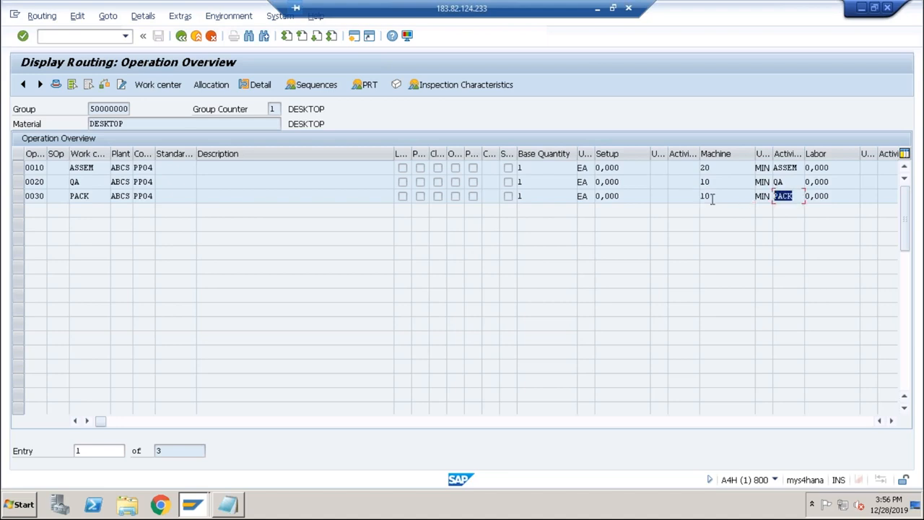
Start Microsoft Excel 2010, open the recovered Book1 (version 1) workbook, and dismiss the activation and document recovery prompts.
left_click(25, 505)
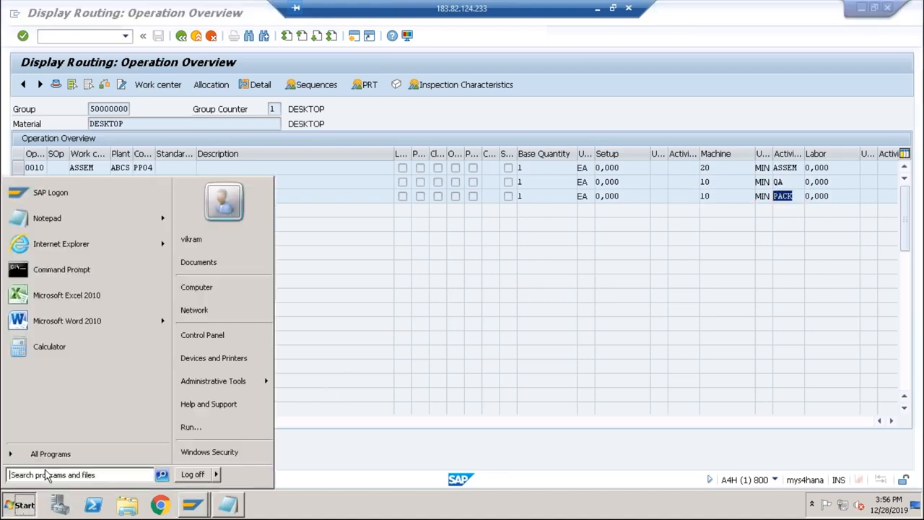
left_click(103, 296)
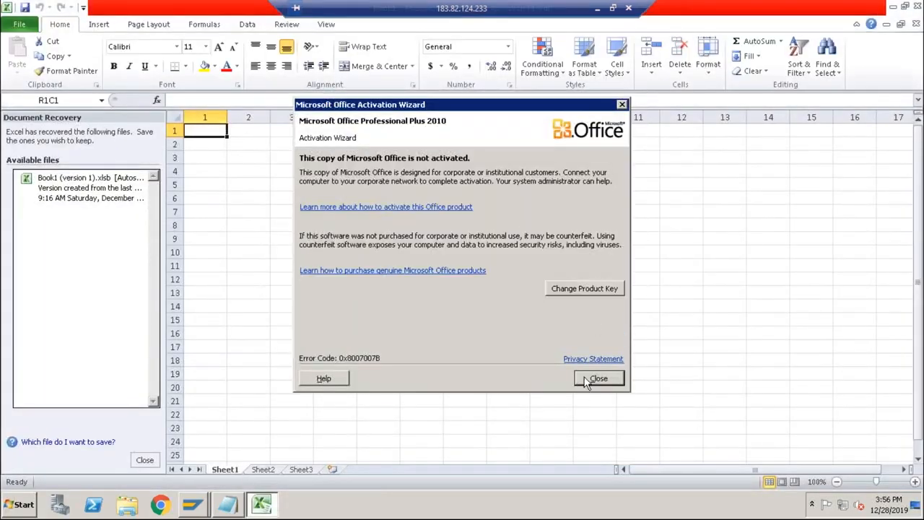
left_click(590, 379)
left_click(85, 194)
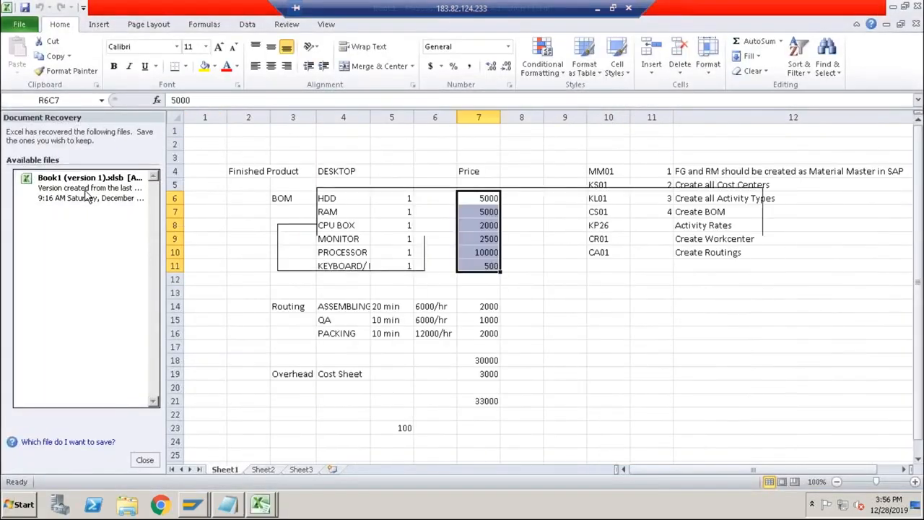
left_click(144, 460)
left_click(249, 264)
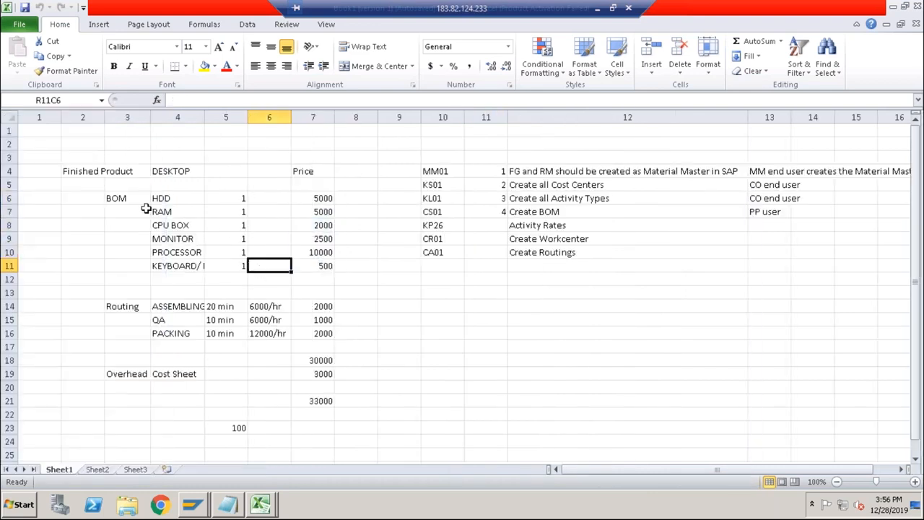
Examine the BOM materials and the duration, hourly rate and price of the routing activities, especially ASSEMBLING.
left_click_drag(161, 200, 169, 266)
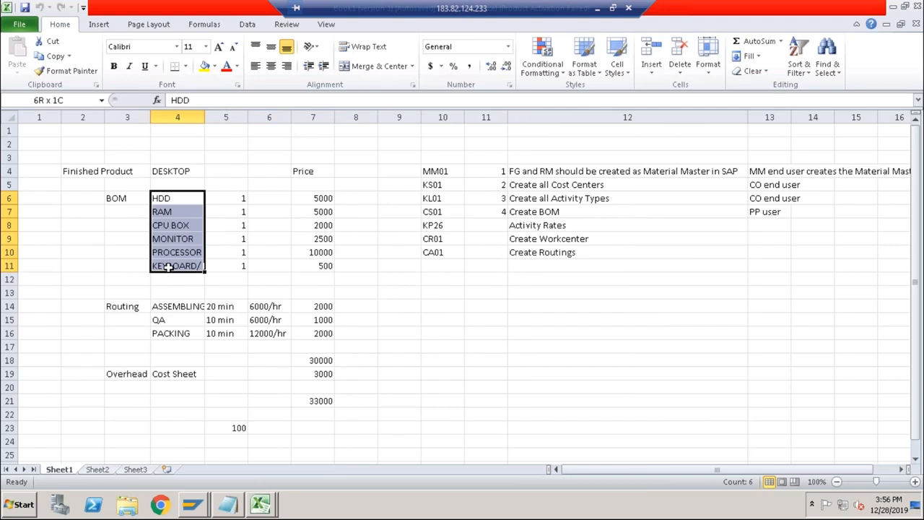
left_click_drag(167, 307, 165, 336)
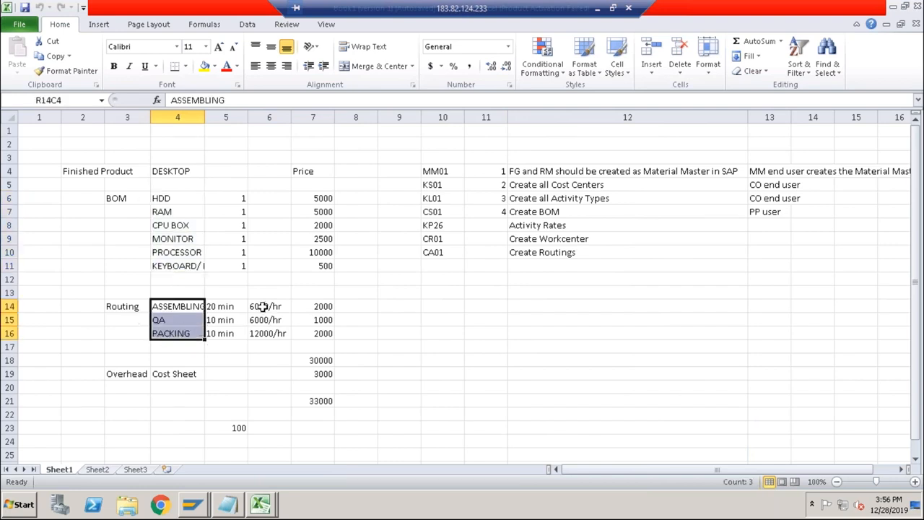
left_click_drag(261, 306, 264, 335)
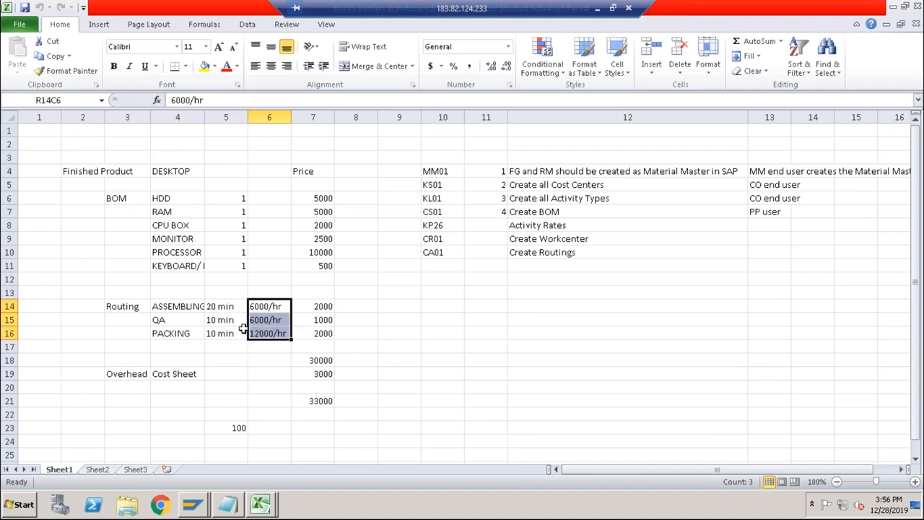
left_click(181, 306)
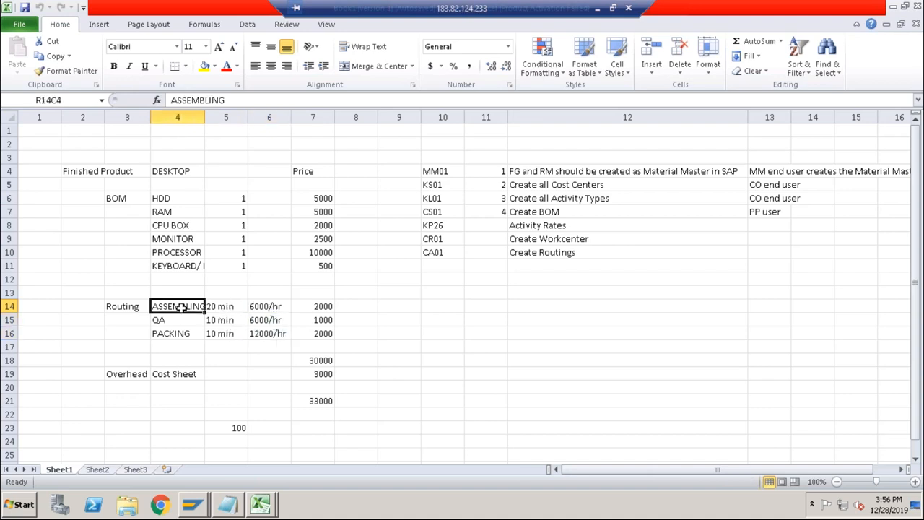
left_click(218, 306)
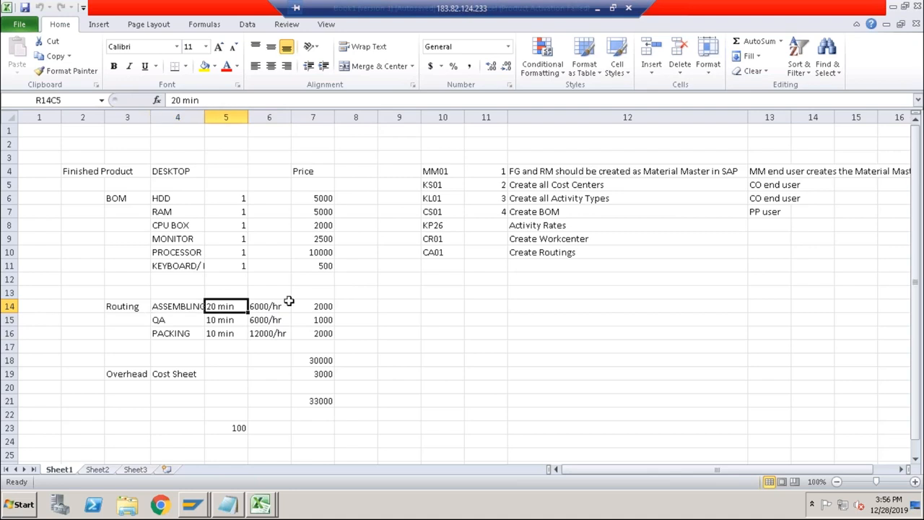
left_click(322, 305)
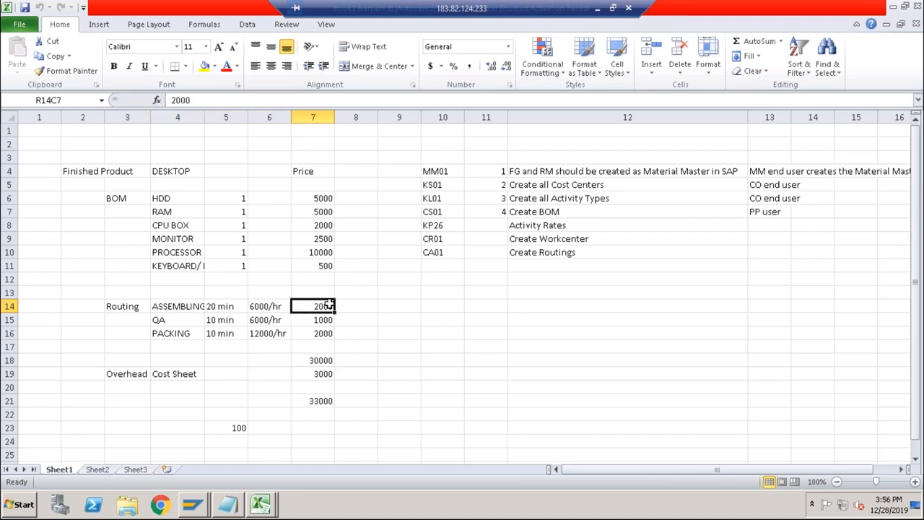
left_click(274, 306)
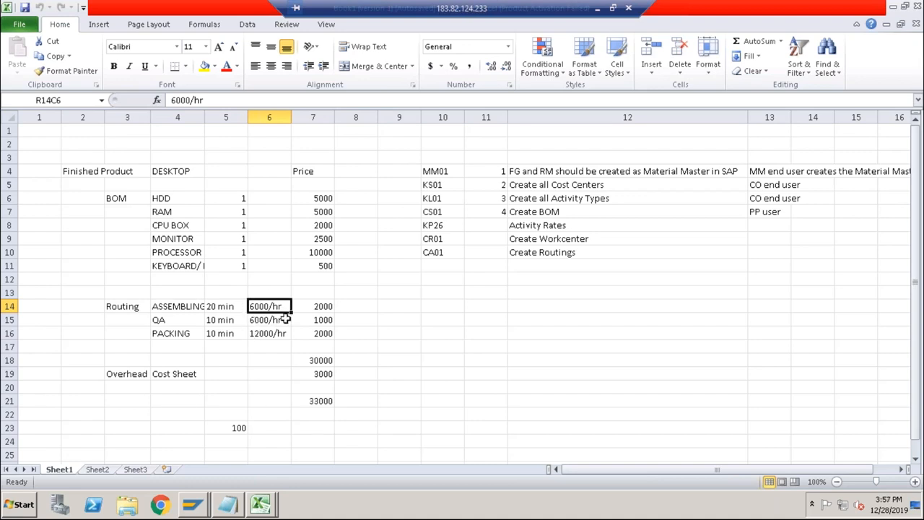
left_click(180, 307)
left_click(217, 309)
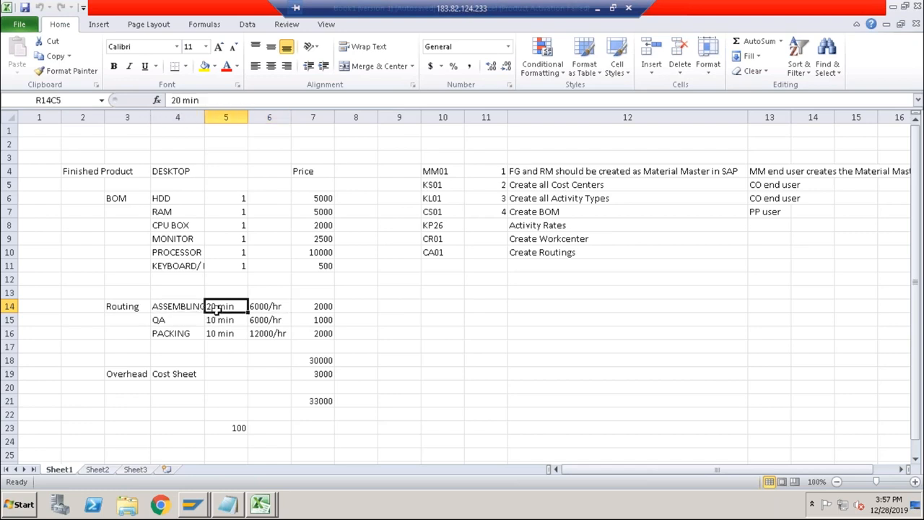
Switch back to the SAP routing display and run /nkp26 to open activity type price planning.
key("alt+Tab")
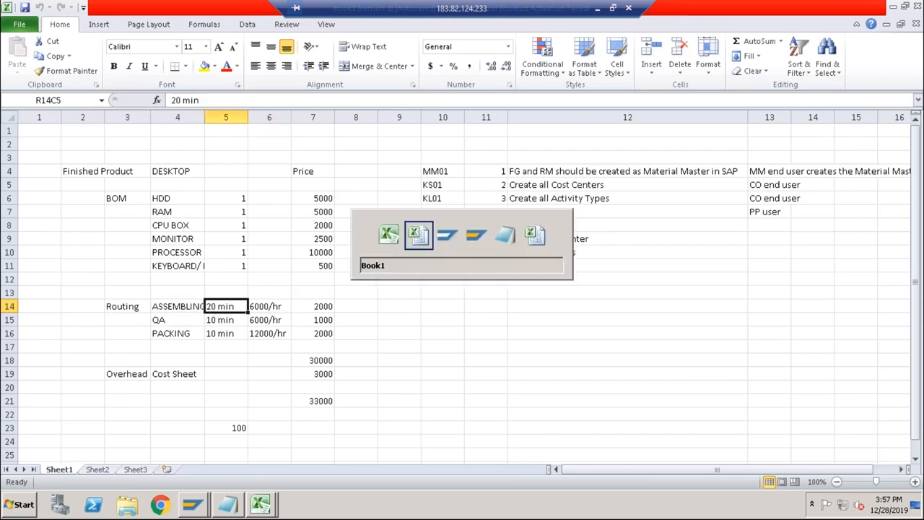
key("Tab")
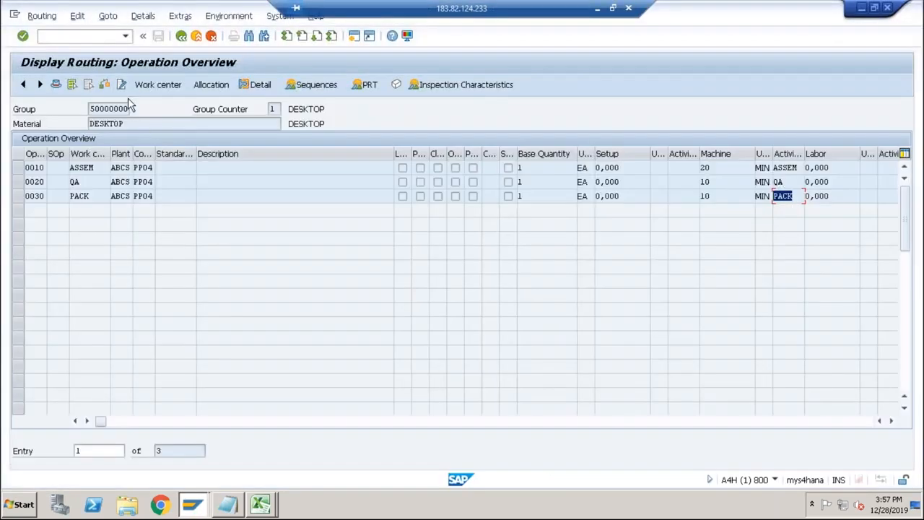
type("/")
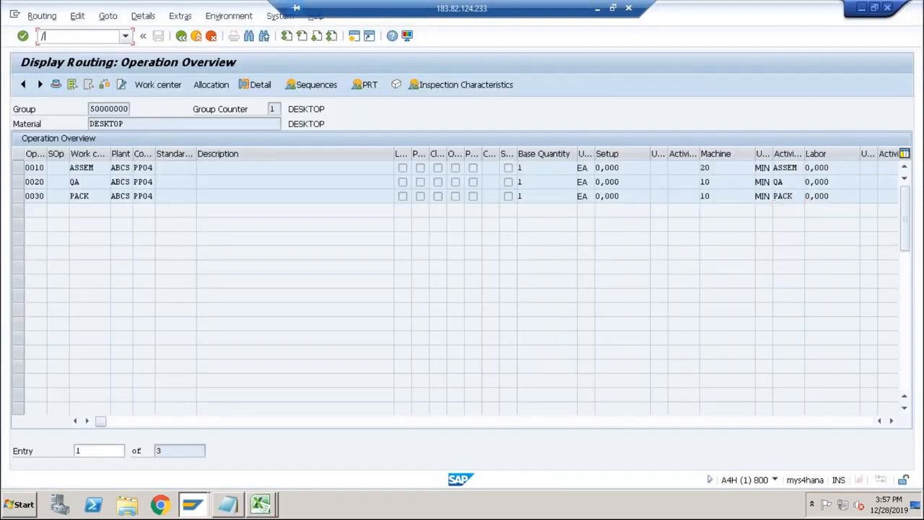
type("nkp26")
key("Return")
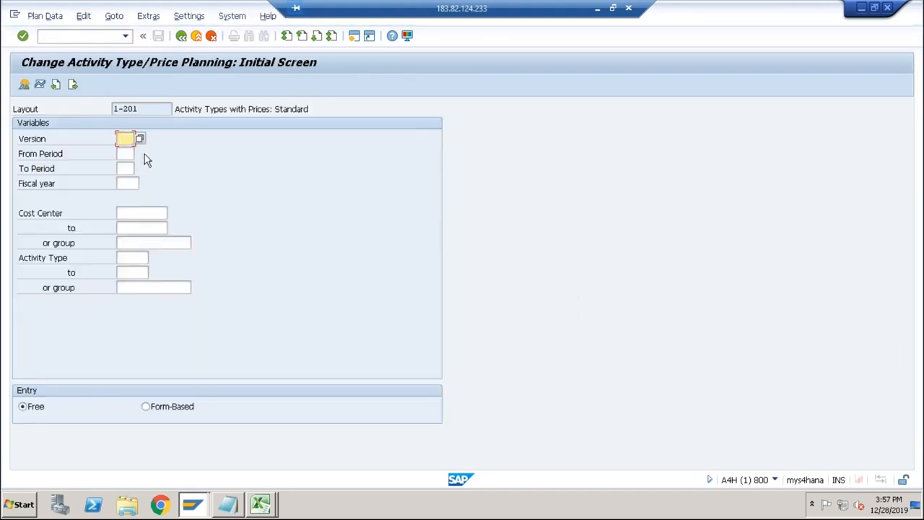
Enter version 0, periods 12 to 12, fiscal year 2019, cost center and activity type assem, and try to open the overview.
type("12")
key("Tab")
type("20")
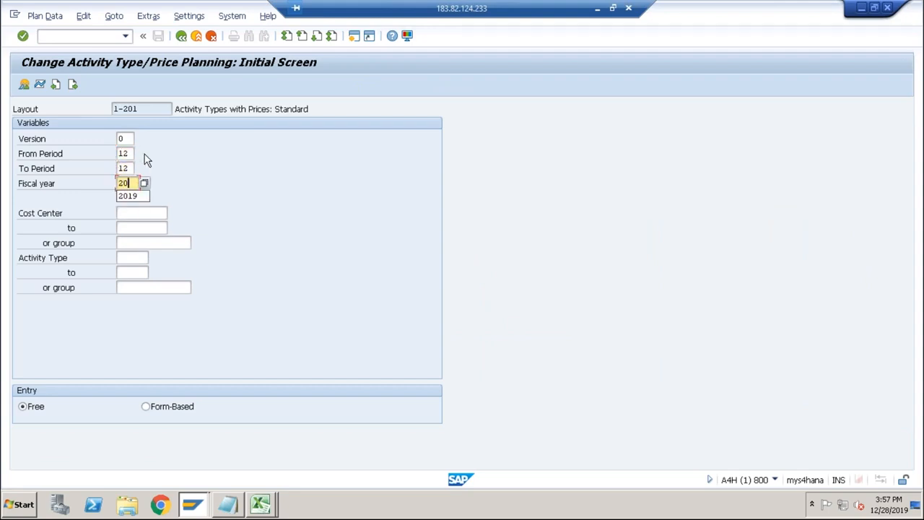
left_click(123, 211)
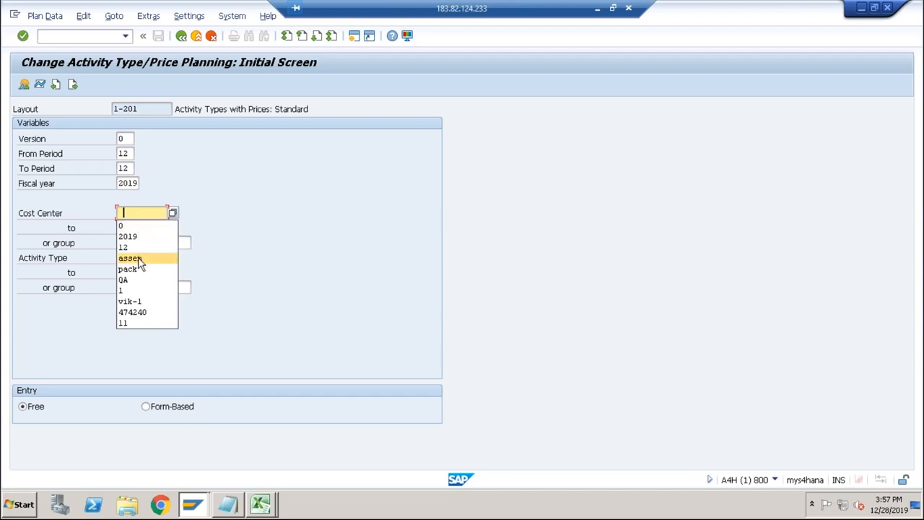
left_click(138, 259)
left_click(129, 258)
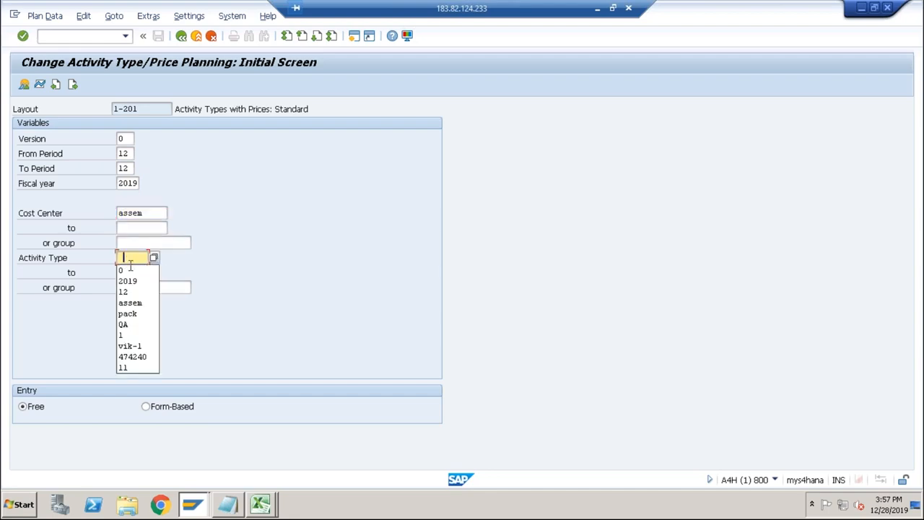
left_click(135, 303)
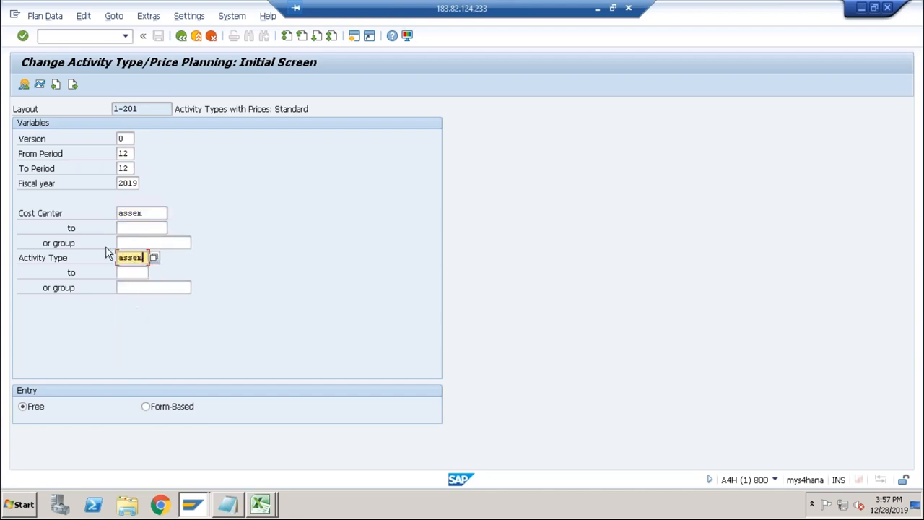
left_click(23, 84)
left_click(23, 85)
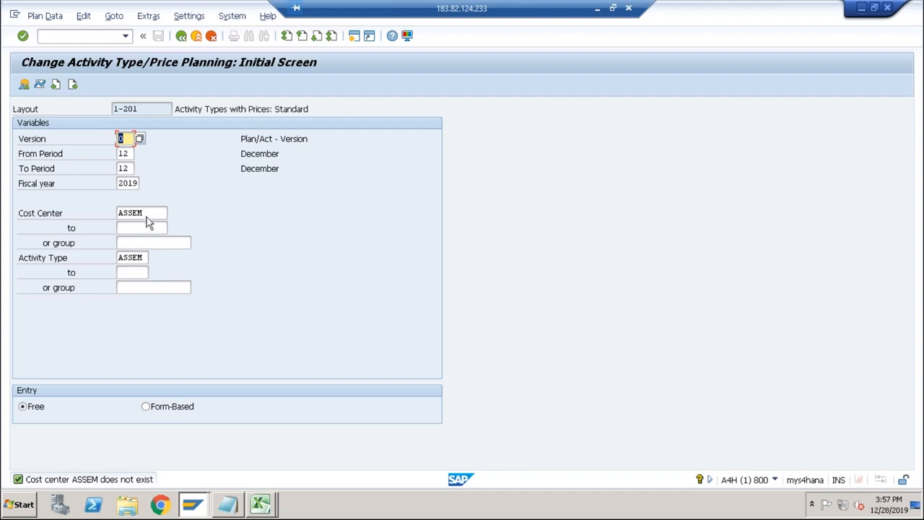
Look up the possible entries for the cost center and close the list without choosing one.
left_click(148, 213)
left_click(172, 213)
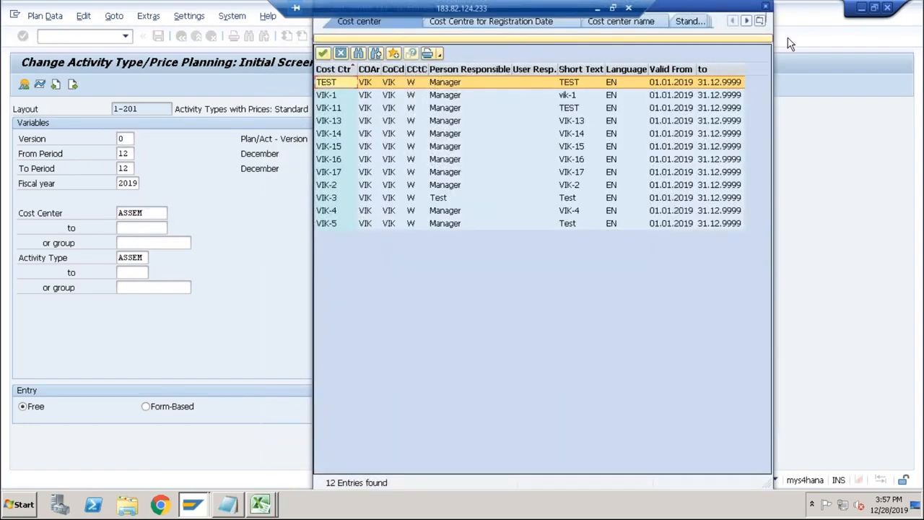
left_click(765, 7)
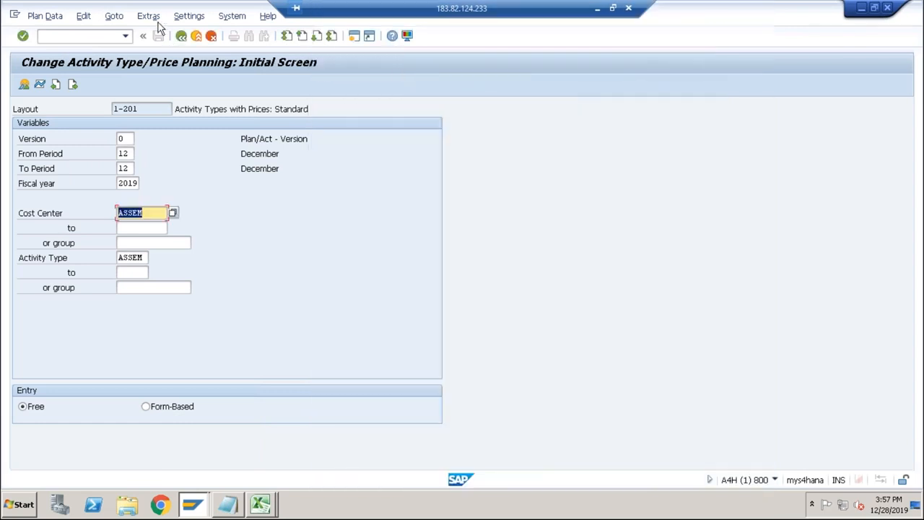
Set the controlling area to ABCS and open the price planning overview for cost center ASSEM.
left_click(148, 16)
left_click(169, 138)
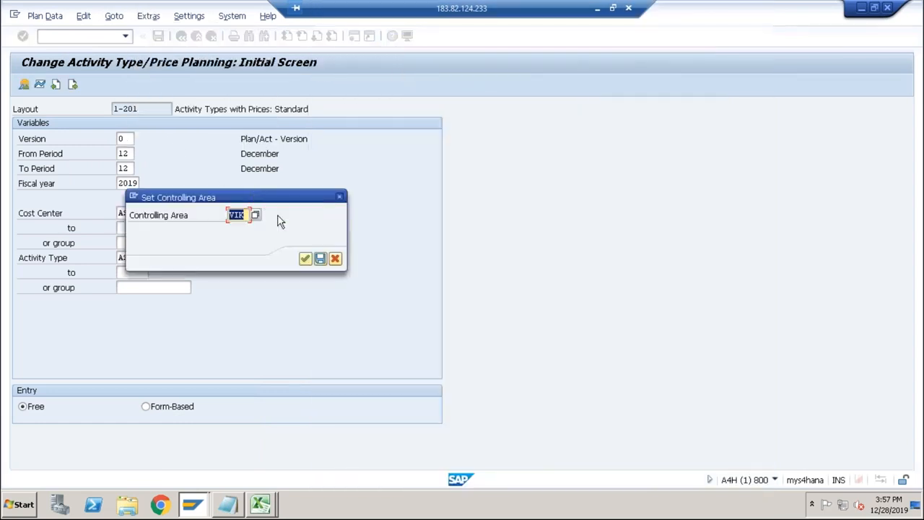
type("abcs")
key("Return")
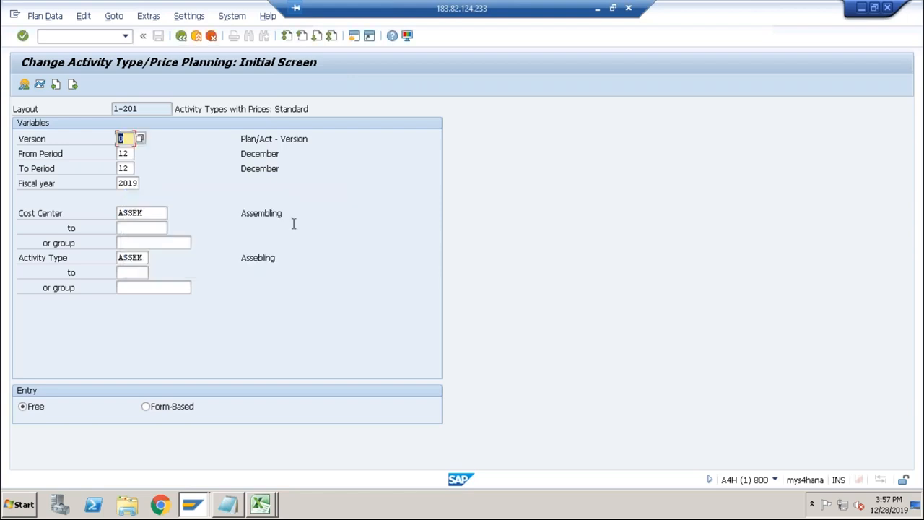
left_click(19, 86)
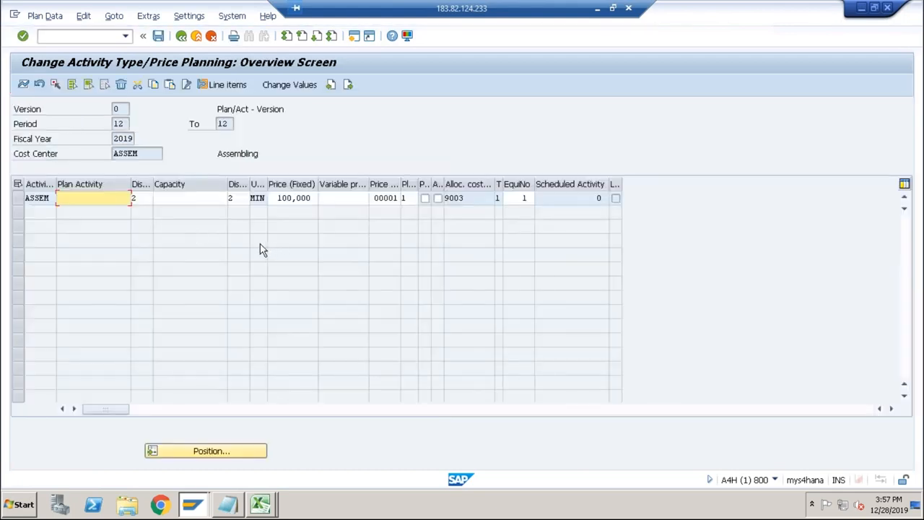
Compare the unit and fixed price of activity ASSEM with the ASSEMBLING hourly rate in the Excel workbook.
left_click(46, 200)
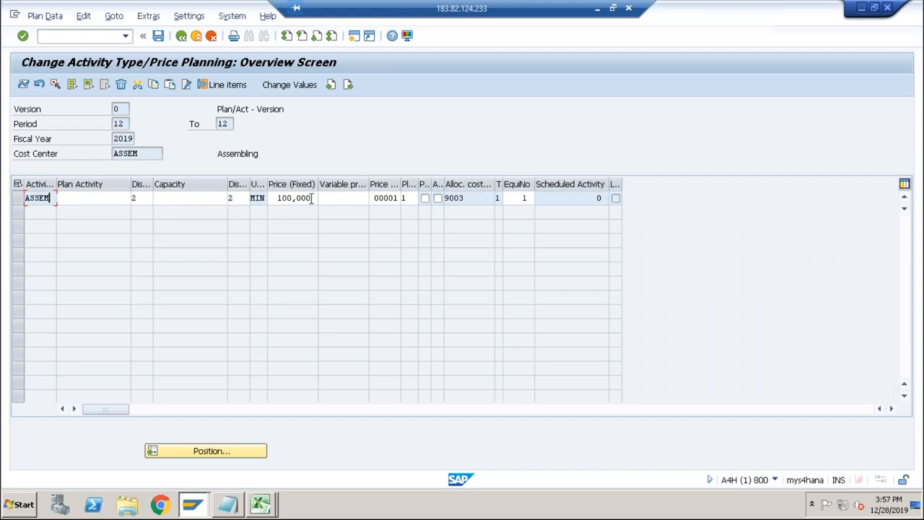
left_click_drag(313, 198, 268, 199)
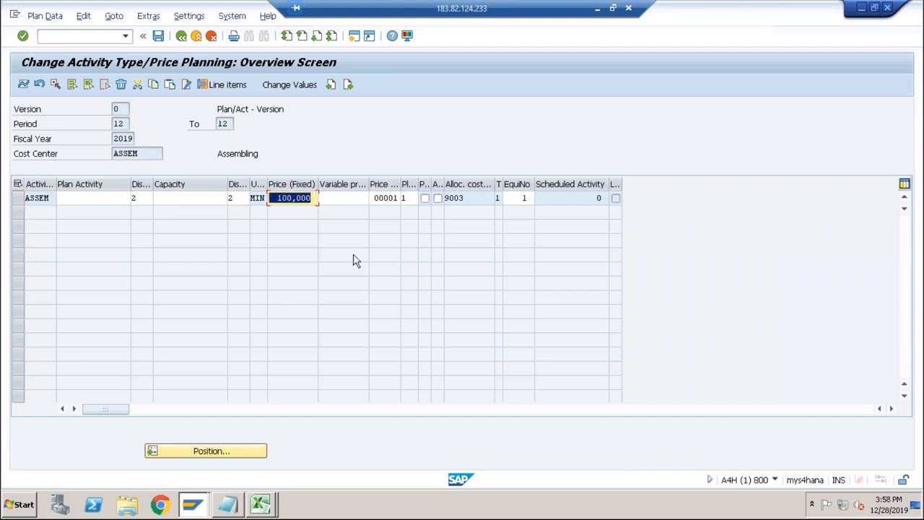
key("alt+Tab")
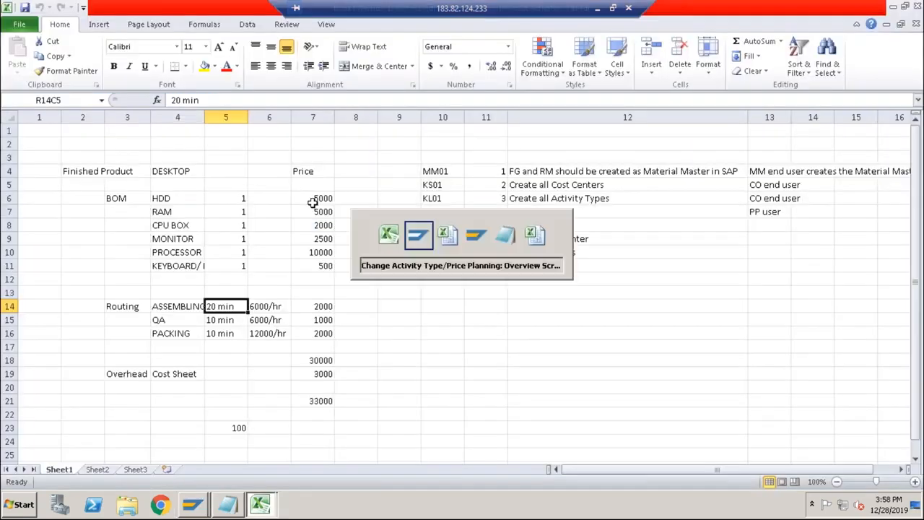
key("alt+Tab")
left_click(255, 196)
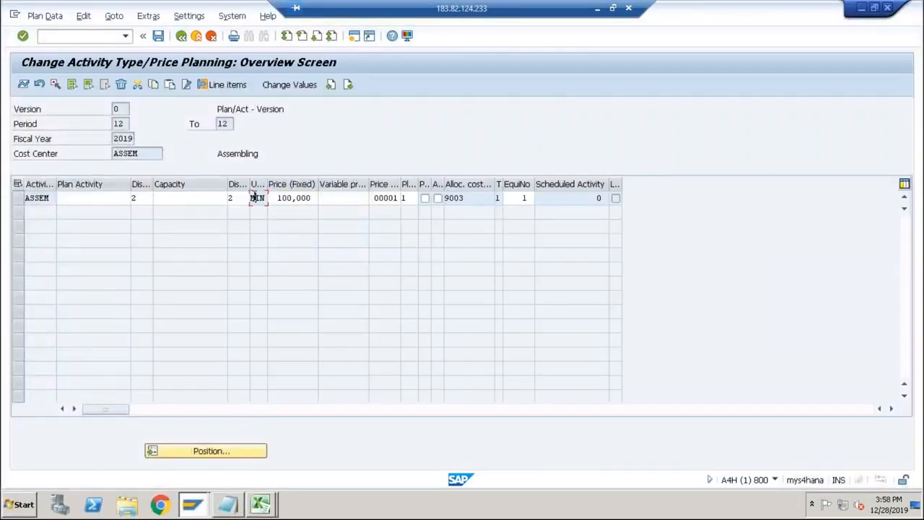
key("alt+Tab")
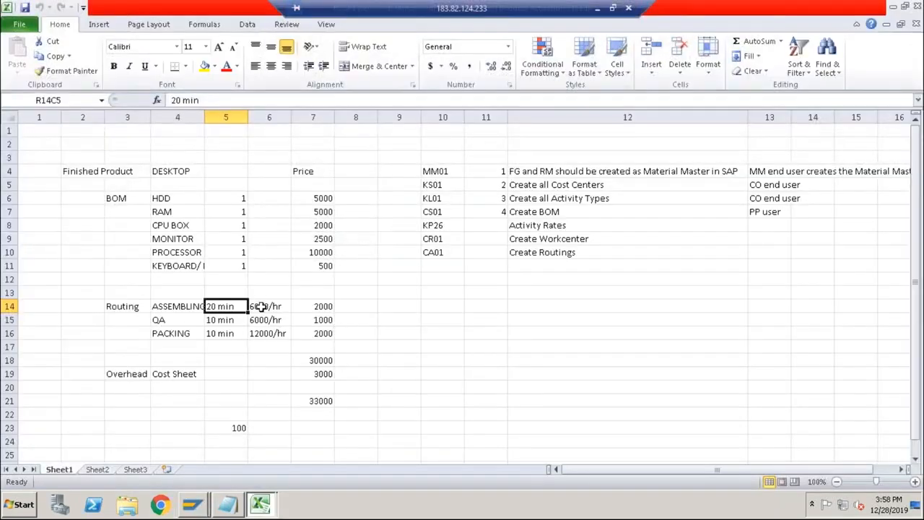
left_click(261, 306)
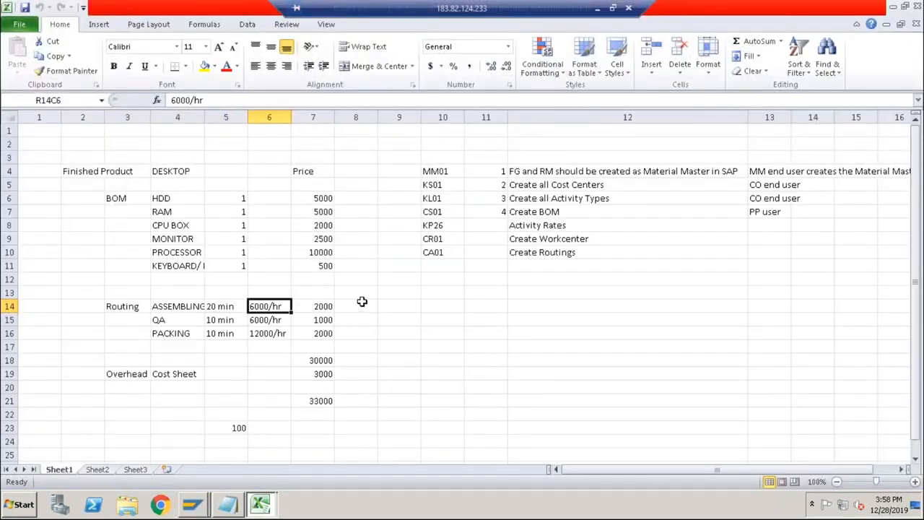
key("alt+Tab")
left_click(298, 198)
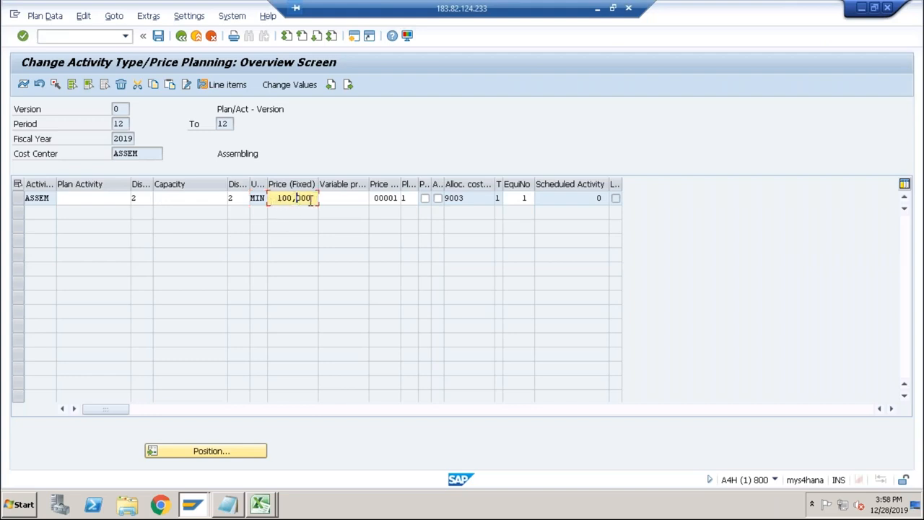
left_click(262, 199)
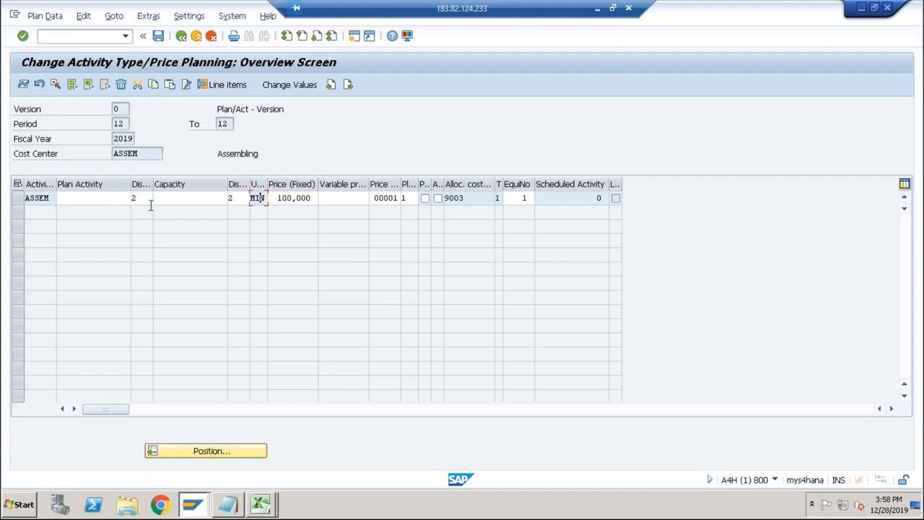
left_click(146, 153)
Check the QA and PACKING routing rows in the Excel workbook and return to the SAP price planning overview.
key("alt+Tab")
left_click(168, 319)
left_click(192, 332)
key("alt+Tab")
Return to the initial price planning screen and open the overview for cost center QA and activity type QA.
left_click(182, 35)
left_click(130, 212)
double_click(131, 212)
key("BackSpace")
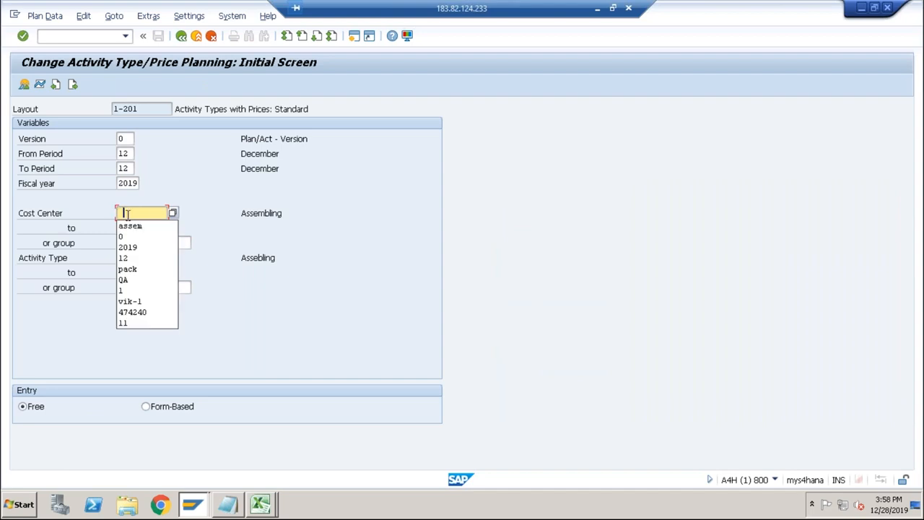
left_click(131, 280)
key("Tab")
key("Tab")
key("Tab")
key("BackSpace")
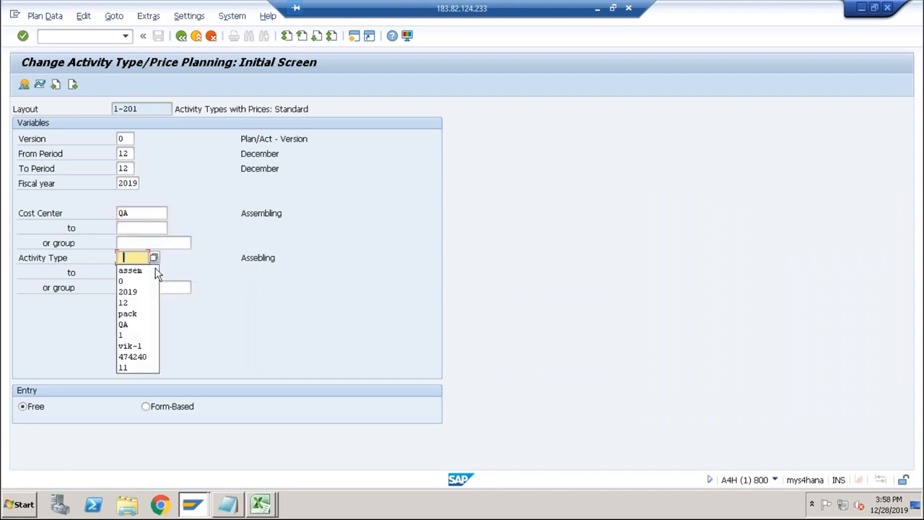
left_click(134, 324)
left_click(24, 85)
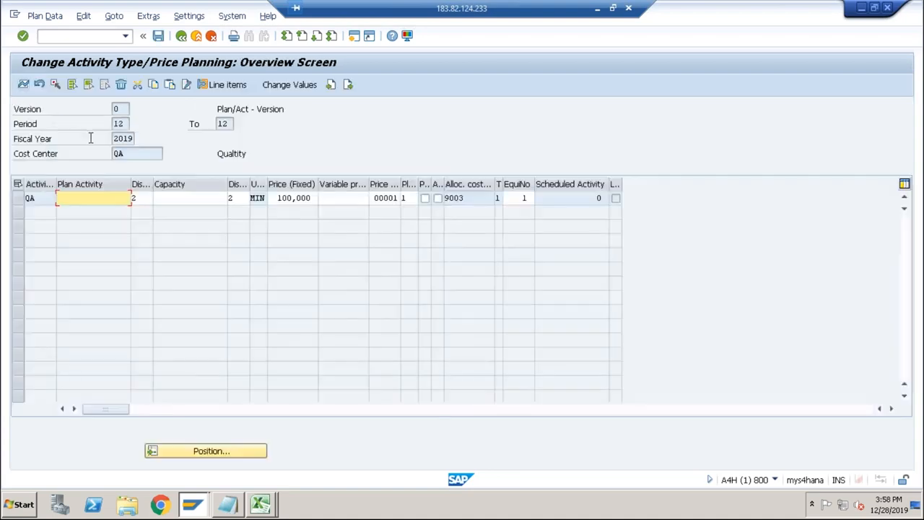
Compare the fixed price of activity QA with the QA hourly rate in Excel, check the PACKING row, and return to SAP.
left_click(306, 205)
key("alt+Tab")
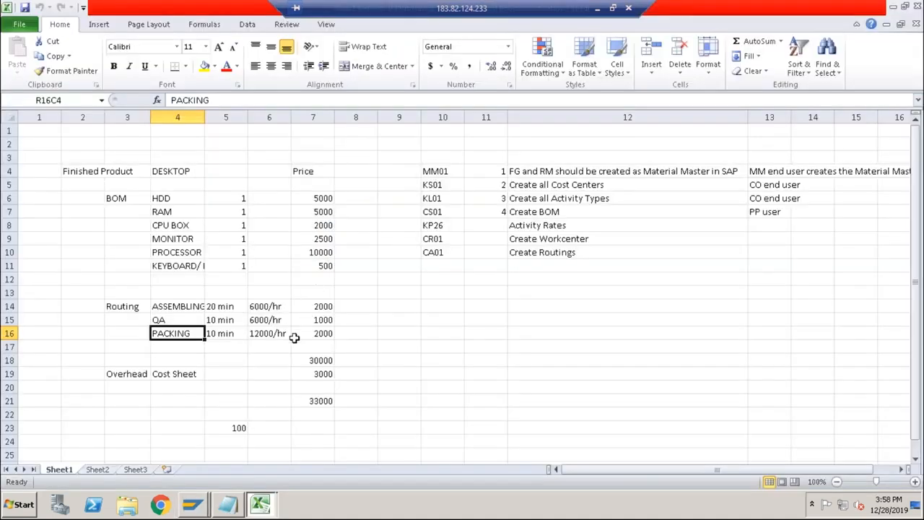
left_click(257, 320)
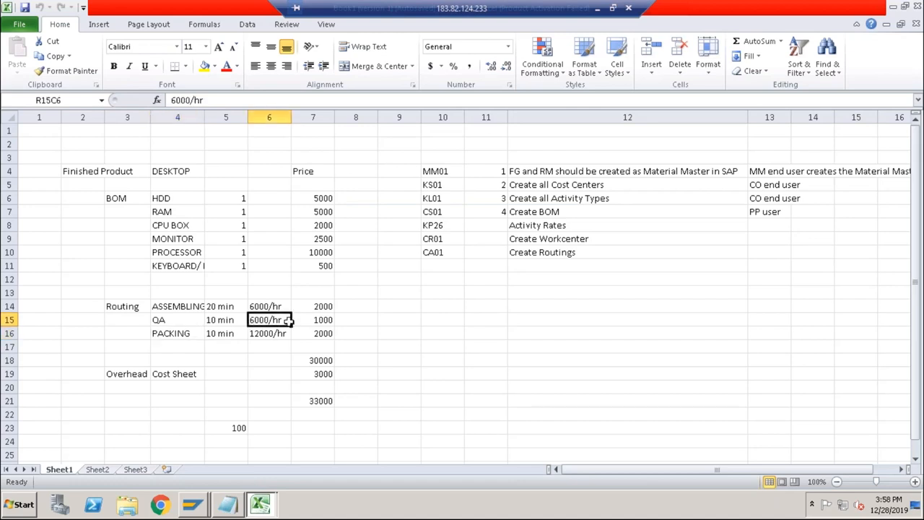
left_click(181, 334)
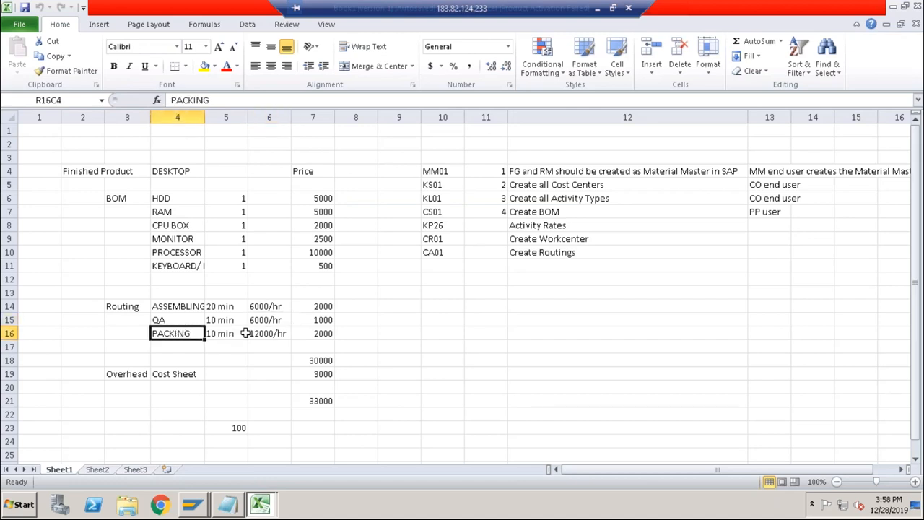
key("alt+Tab")
Go back to the initial price planning screen and open the overview for cost center and activity type pack.
left_click(181, 35)
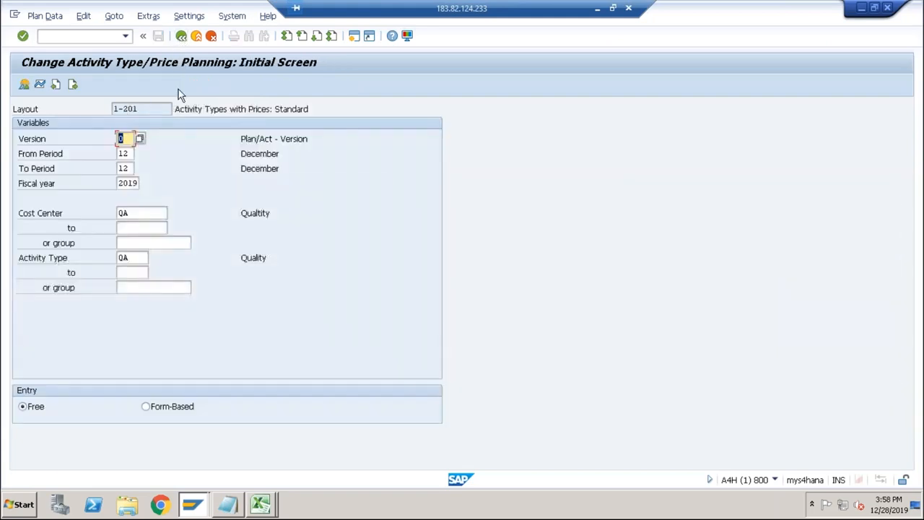
left_click(138, 210)
key("BackSpace")
key("BackSpace")
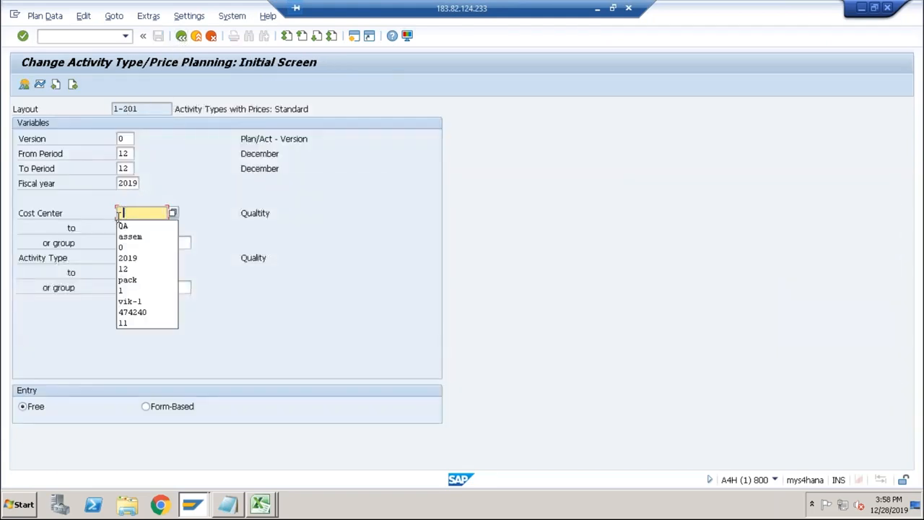
left_click(131, 281)
key("Tab")
key("Tab")
key("Tab")
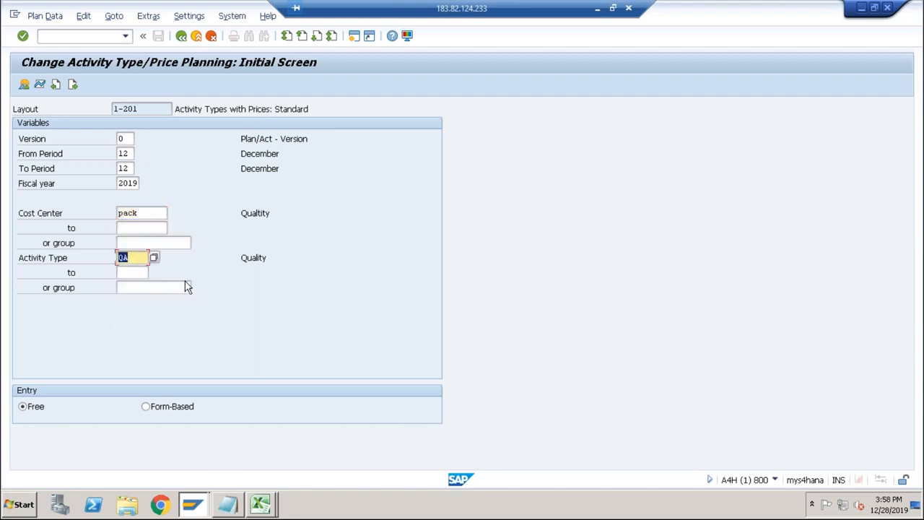
key("BackSpace")
left_click(136, 324)
left_click(24, 86)
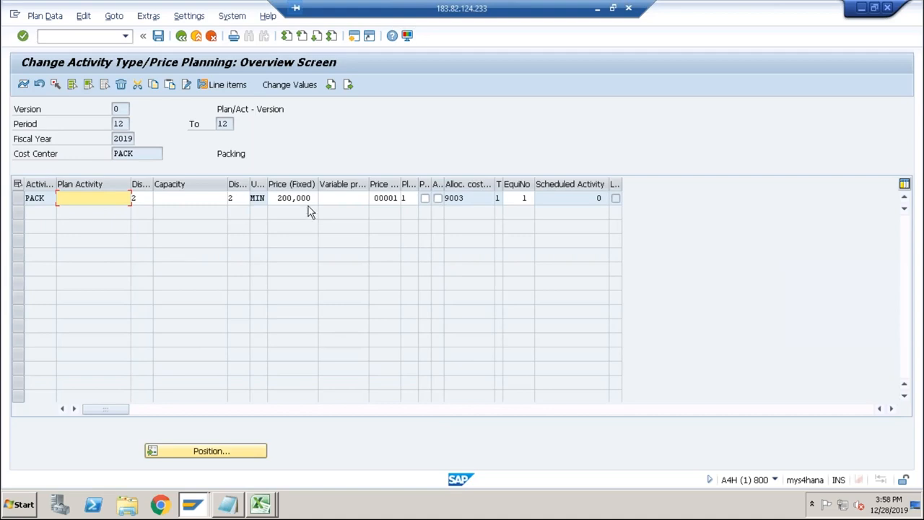
Compare the fixed price of activity PACK with the routing prices of ASSEMBLING, QA and PACKING in the Excel workbook.
left_click(300, 197)
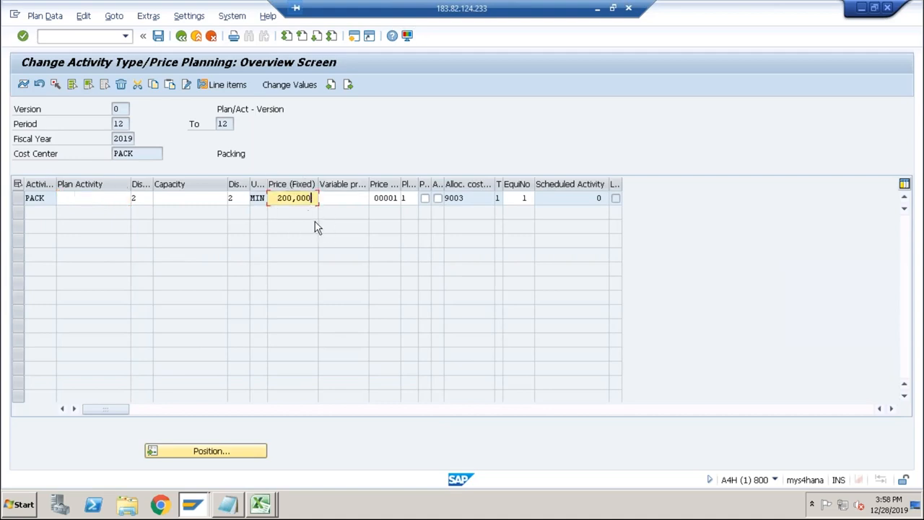
key("alt+Tab")
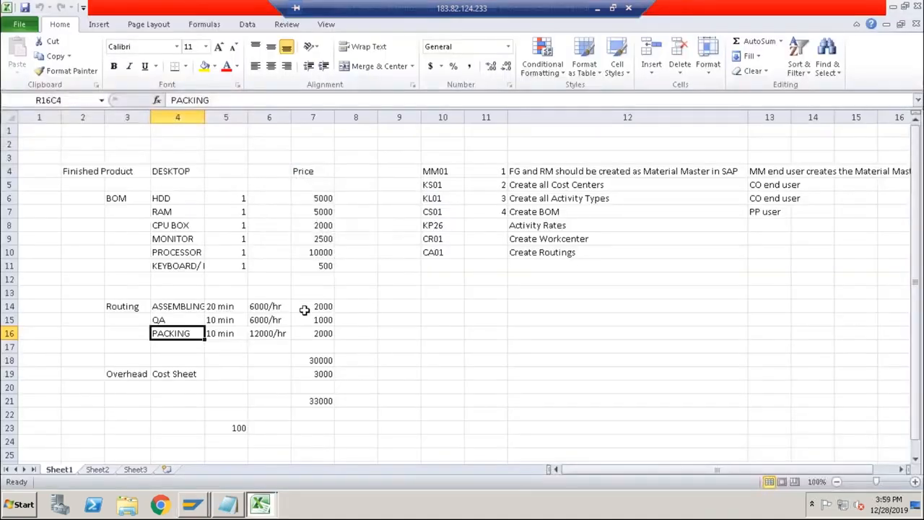
left_click_drag(306, 305, 309, 342)
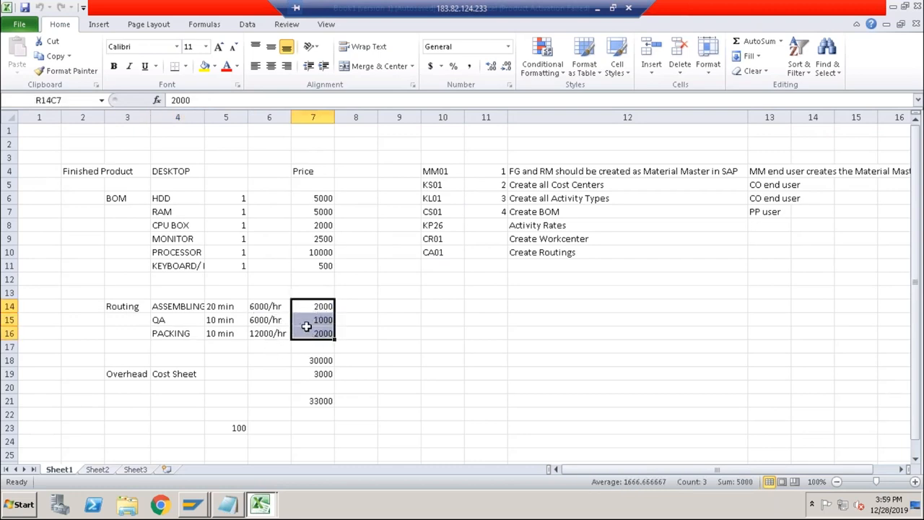
Go through the setup task list in the Excel sheet, from material master creation down to Create Routings.
left_click(542, 173)
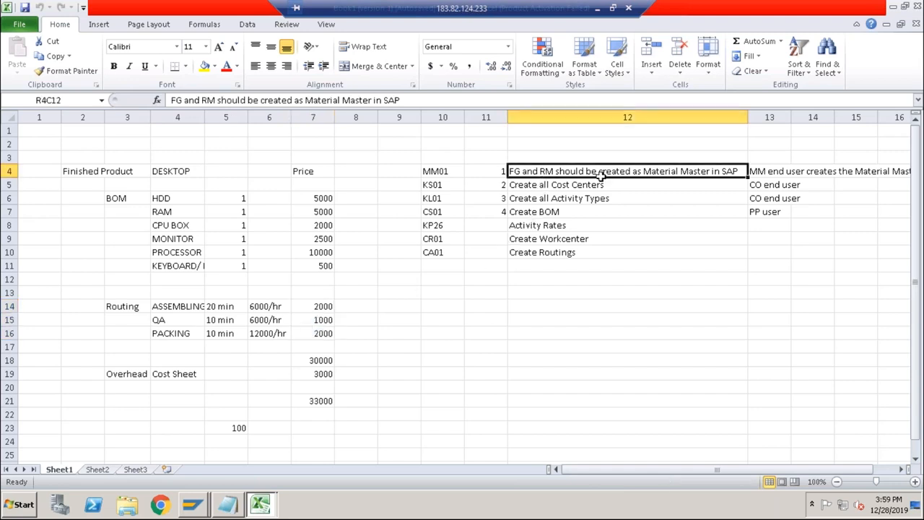
left_click(568, 186)
left_click(569, 200)
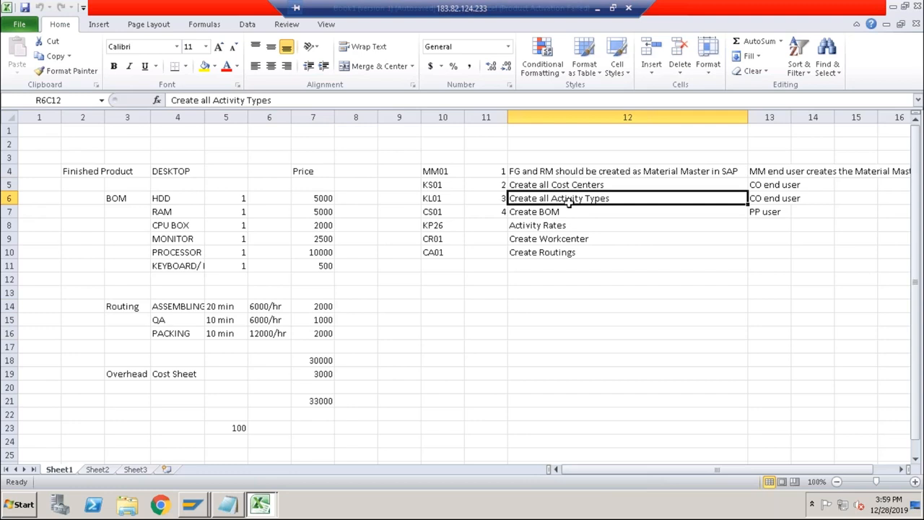
left_click(554, 213)
left_click(555, 225)
left_click(553, 239)
left_click(546, 252)
Number the tasks Activity Rates, Create Workcenter and Create Routings as 5, 6 and 7 in column 11.
left_click(503, 226)
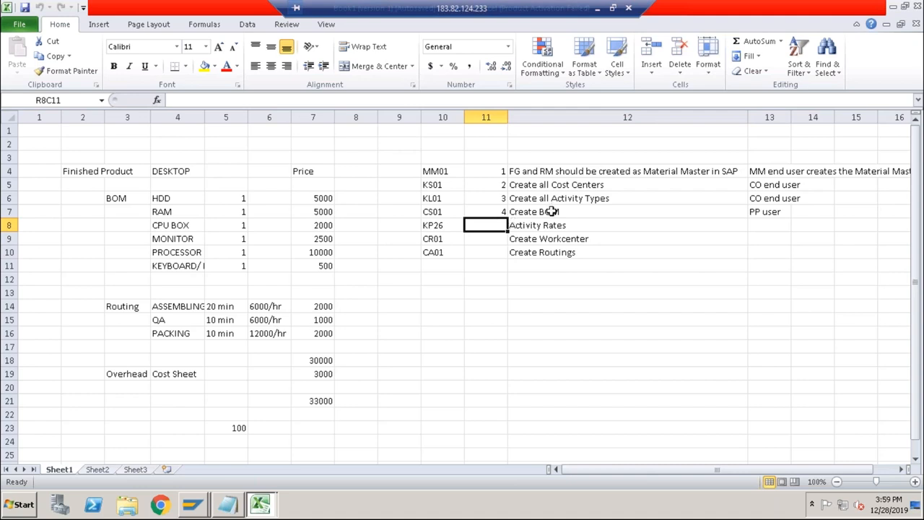
type("5")
key("Return")
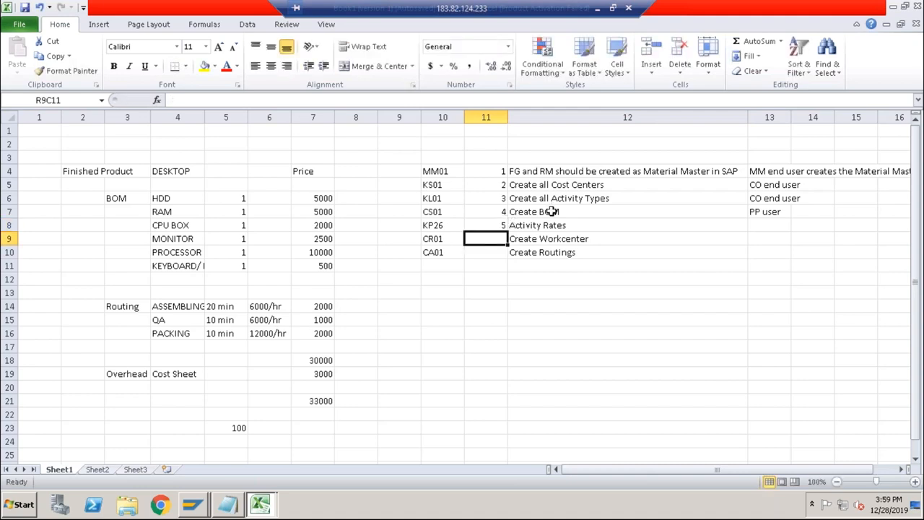
type("6")
key("Return")
type("7")
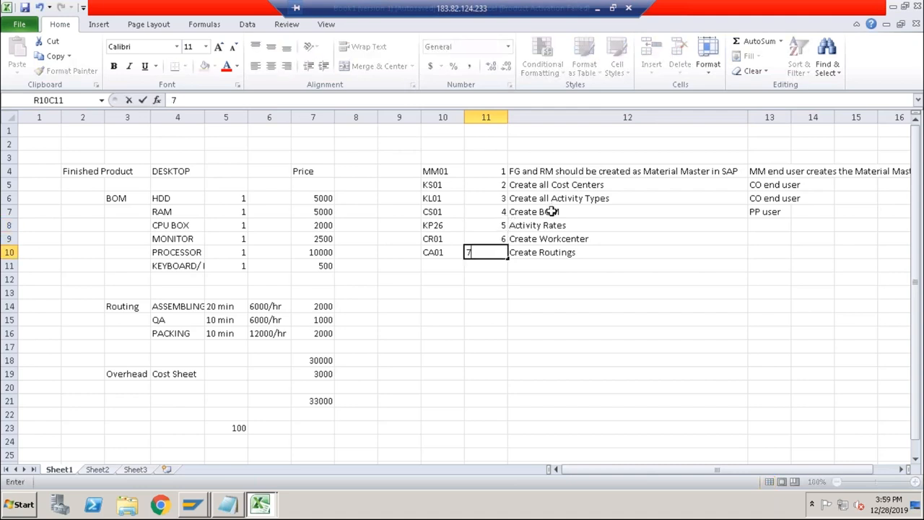
key("Return")
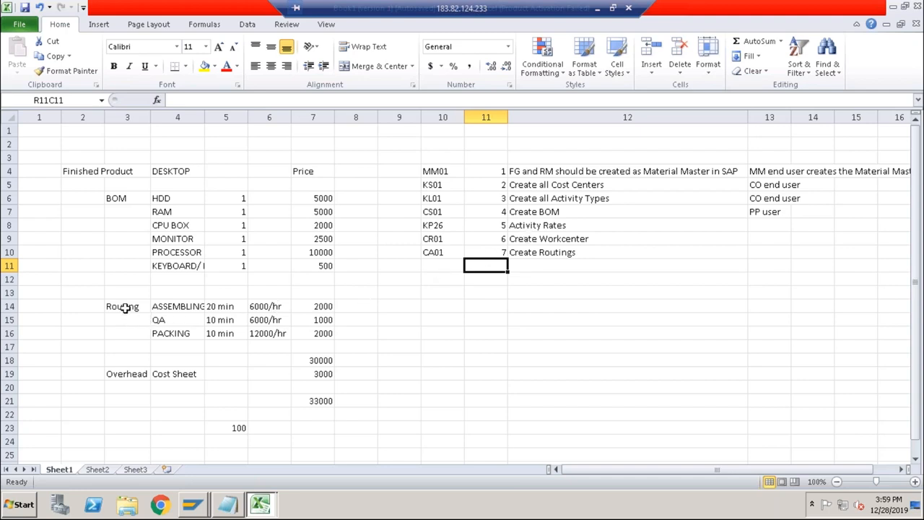
Review the Routing block, then the BOM components with their quantities and prices in the Excel sheet.
left_click_drag(123, 306, 317, 333)
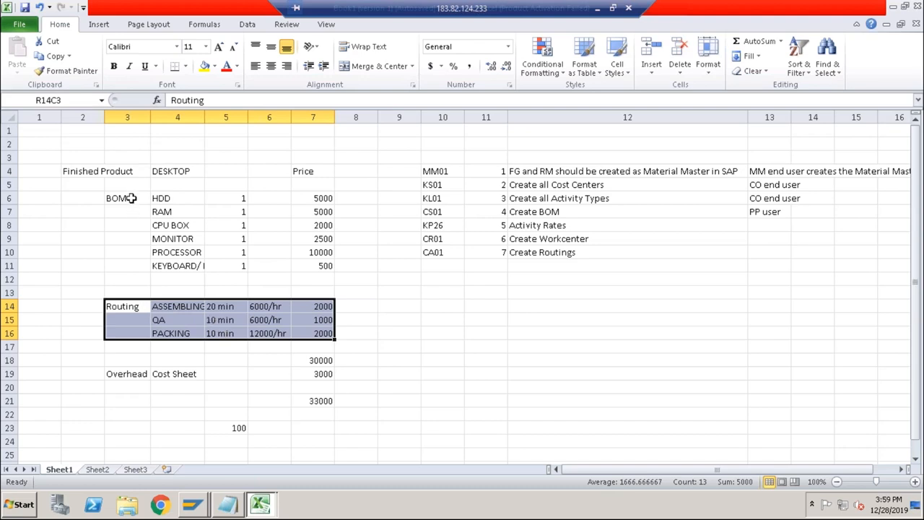
left_click_drag(127, 198, 229, 266)
left_click_drag(309, 200, 306, 267)
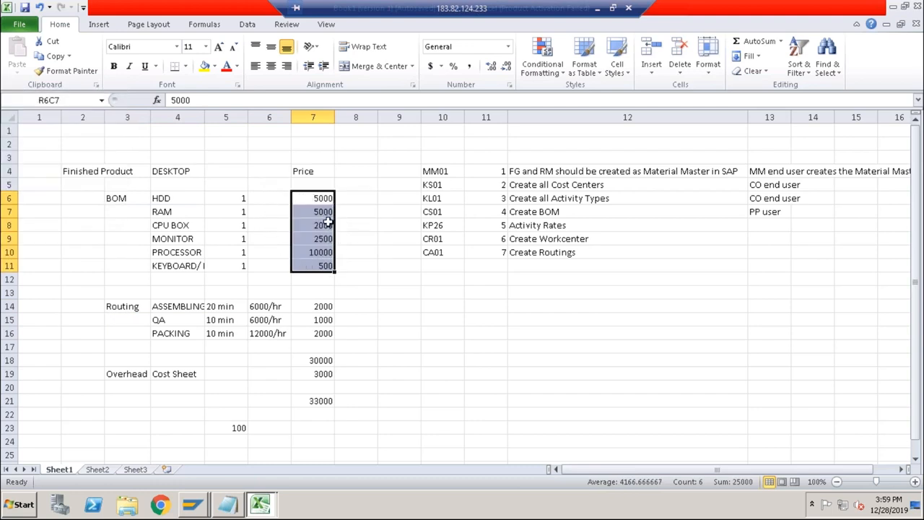
Check the BOM components from HDD to MONITOR individually, then the HDD and RAM prices and the full component price range.
left_click(176, 200)
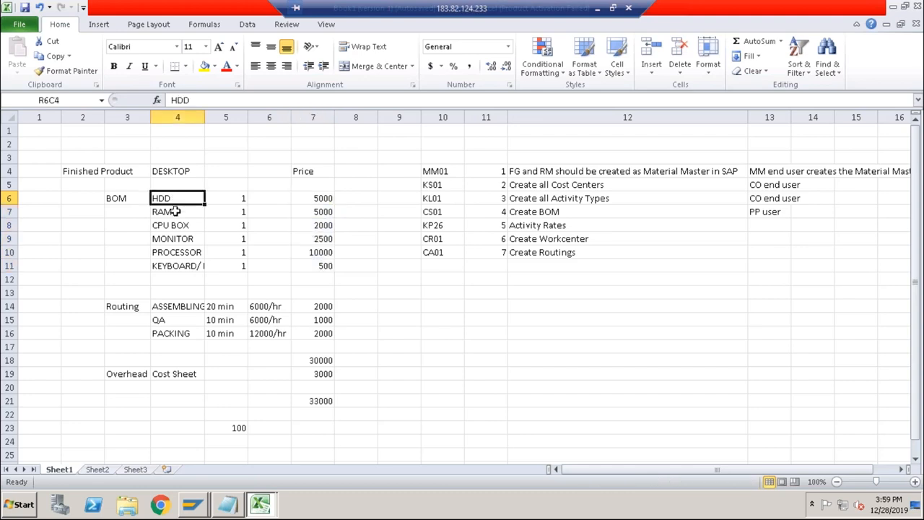
left_click(176, 213)
left_click(176, 226)
left_click(176, 238)
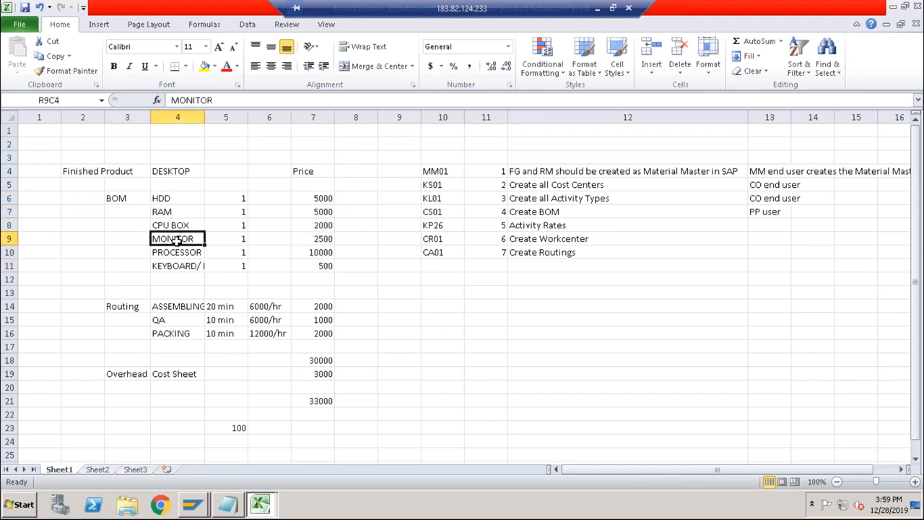
left_click(189, 199)
left_click(299, 199)
left_click(184, 215)
left_click(311, 215)
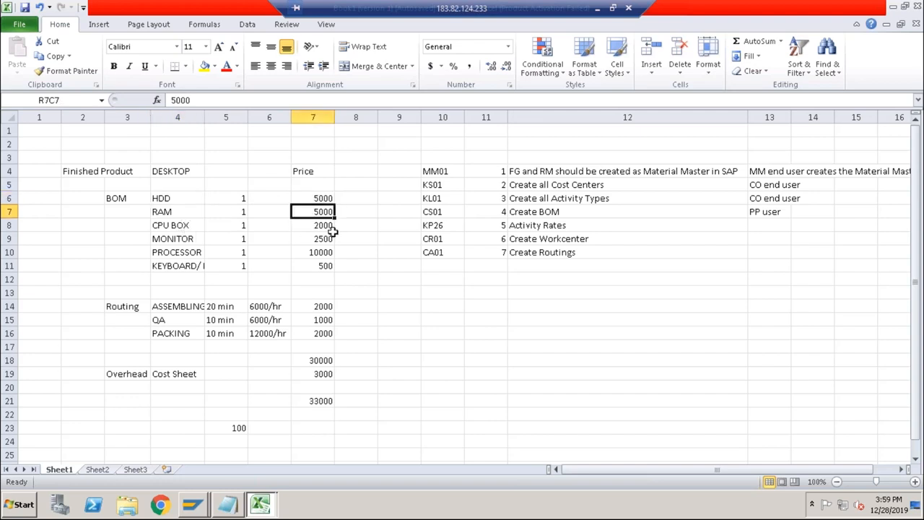
left_click_drag(320, 198, 318, 267)
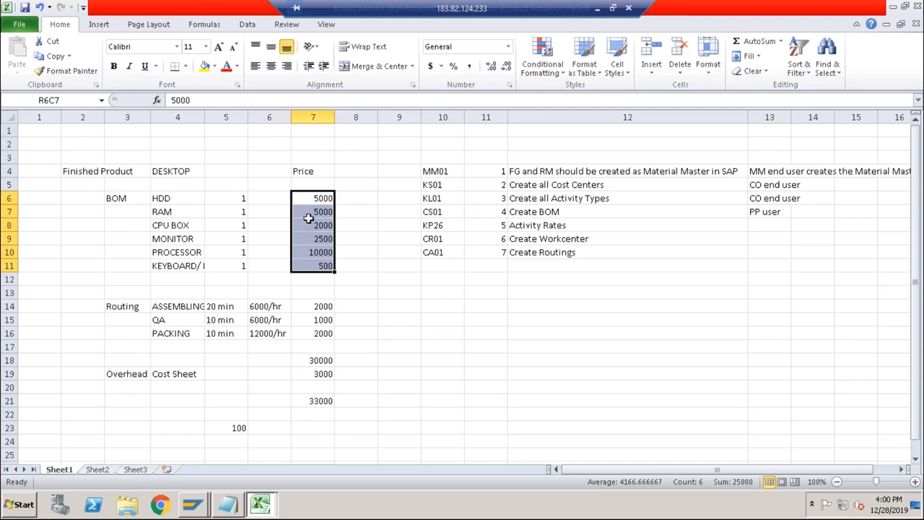
Examine how the BOM component names from HDD to KEYBOARD relate to the prices maintained for each of them.
left_click(175, 202)
left_click_drag(313, 198, 310, 269)
left_click_drag(172, 199, 317, 265)
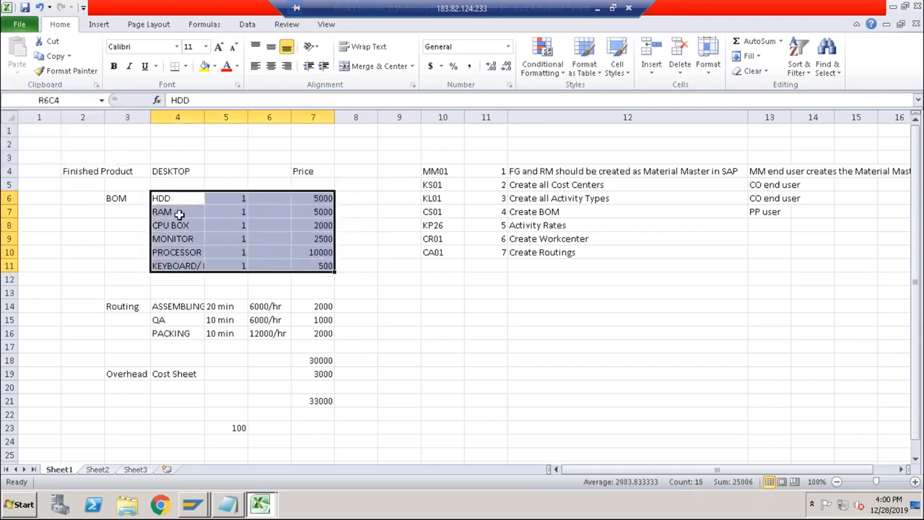
left_click(312, 201)
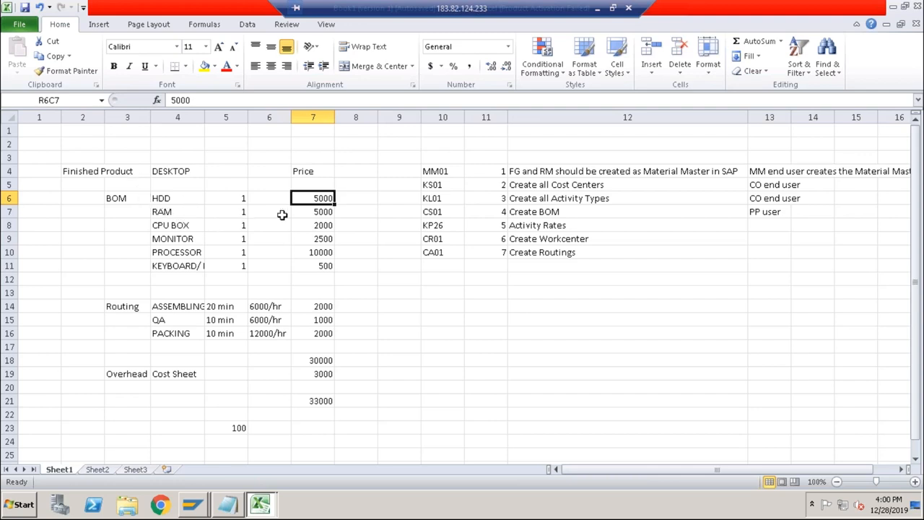
left_click_drag(310, 198, 308, 262)
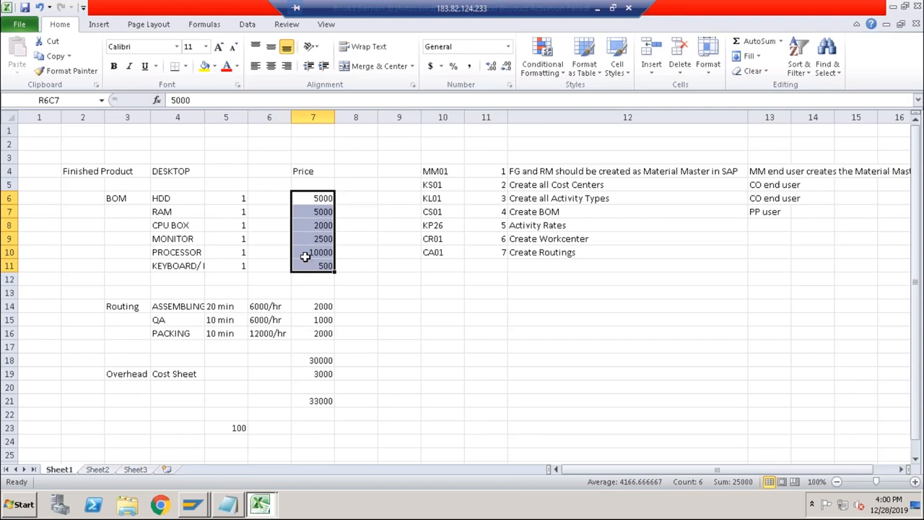
left_click(135, 201)
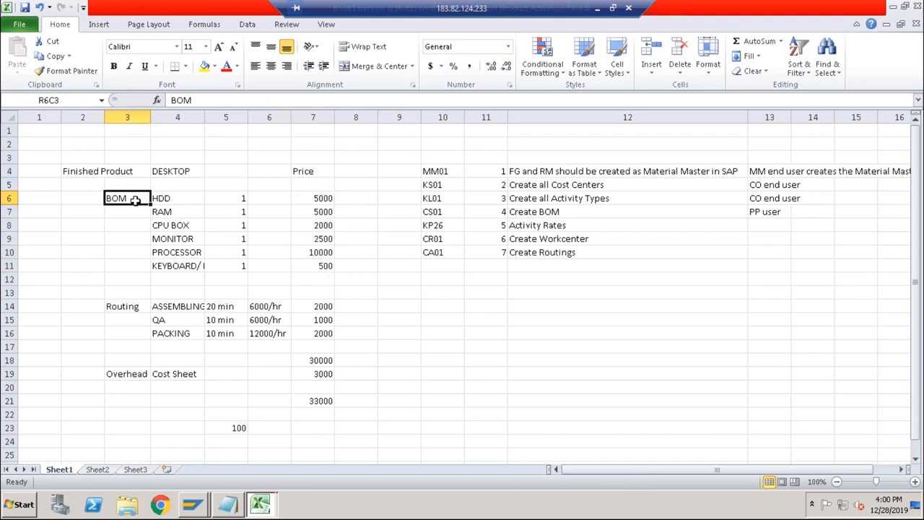
left_click_drag(186, 200, 187, 264)
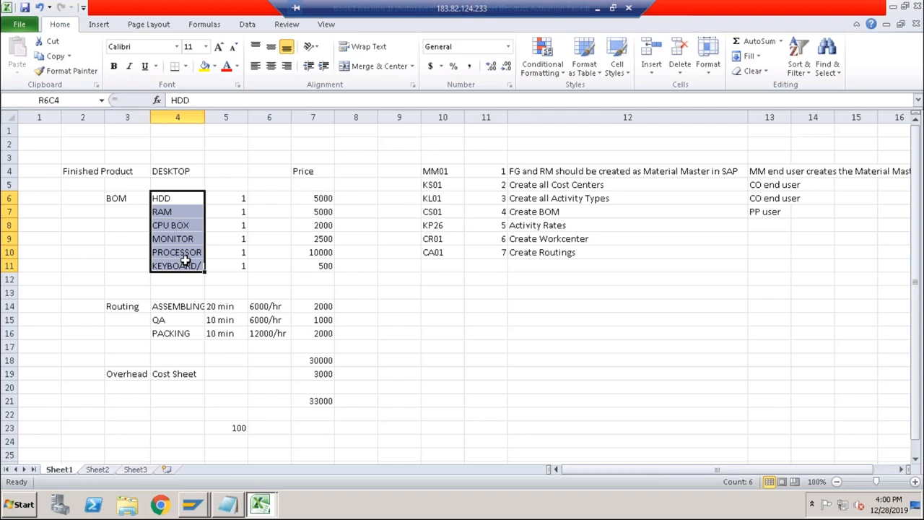
left_click(176, 199)
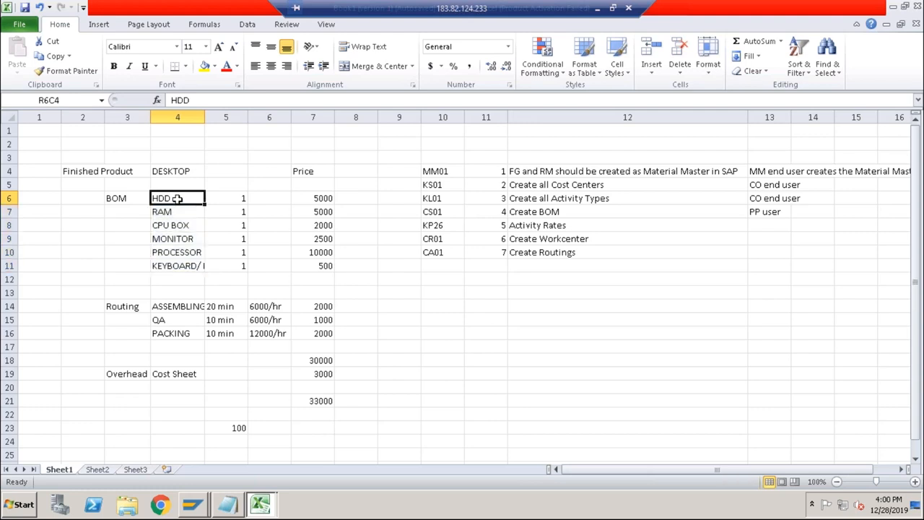
left_click(309, 196)
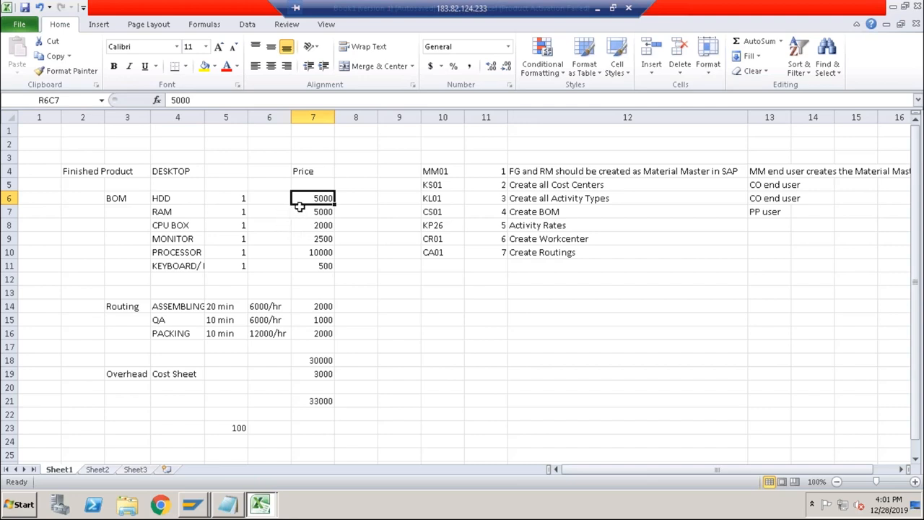
left_click_drag(316, 198, 316, 267)
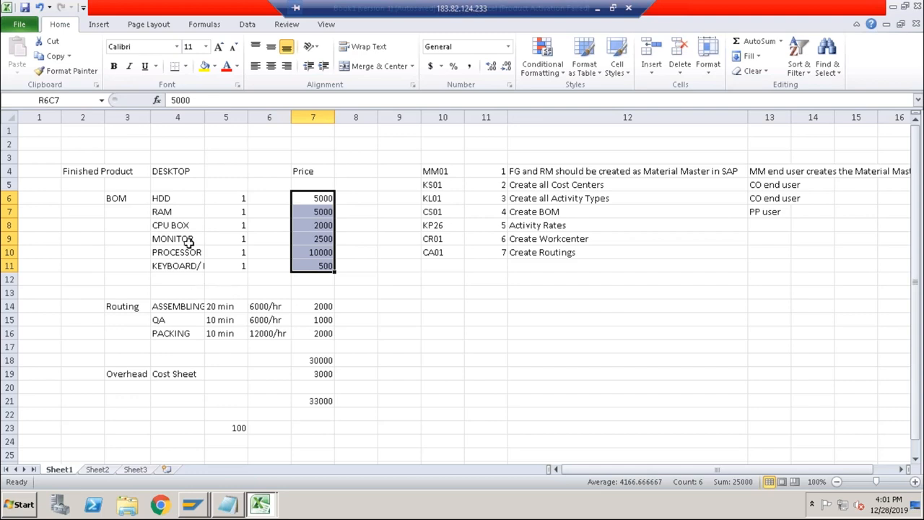
left_click_drag(178, 197, 183, 266)
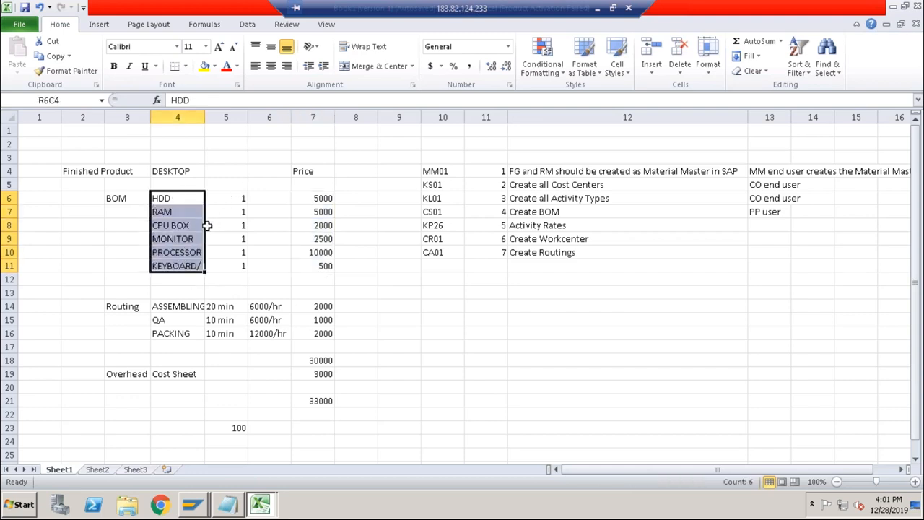
left_click(309, 196)
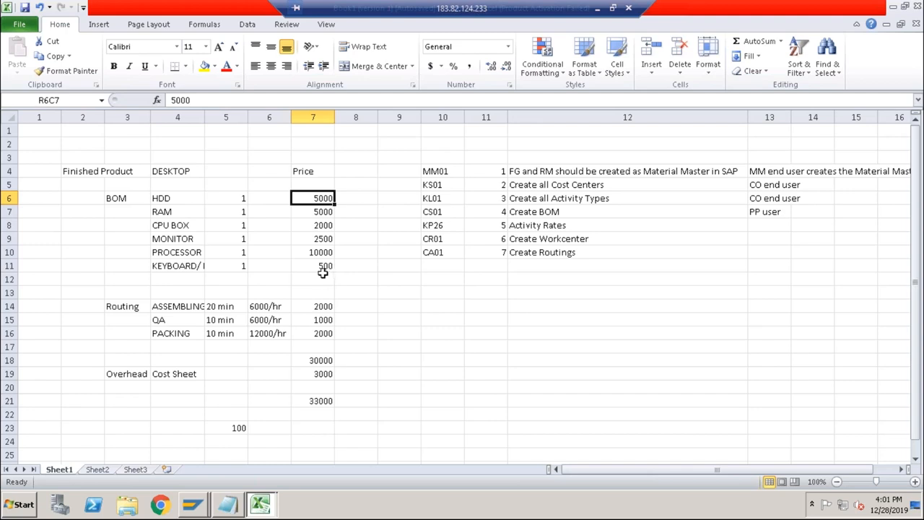
Add the task "Create PIR (Purchase Info Record)" below Create Routings in column 12.
left_click_drag(178, 201, 181, 263)
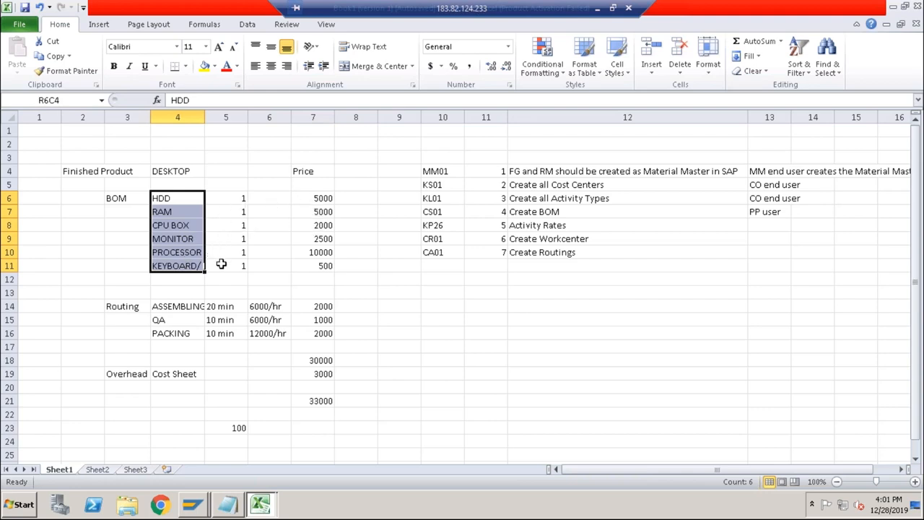
left_click(538, 265)
type("Cr")
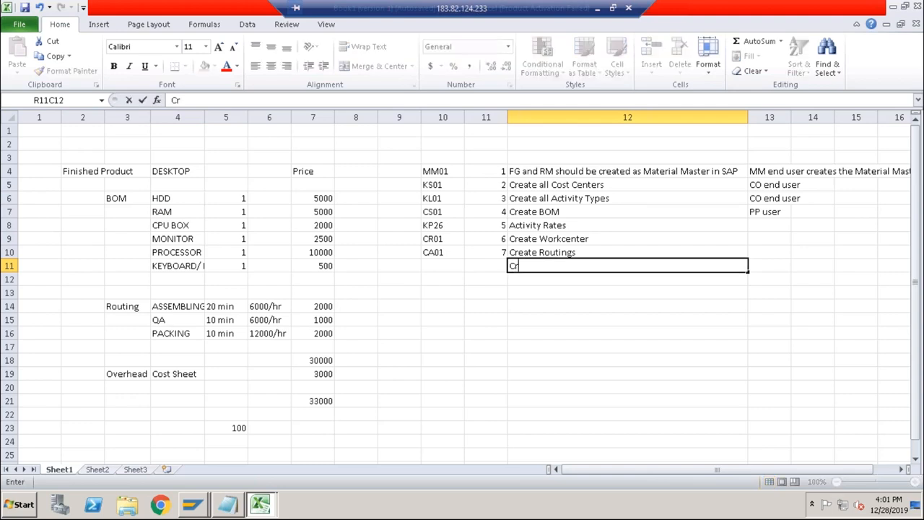
type("eate PIR")
key("Return")
left_click(555, 265)
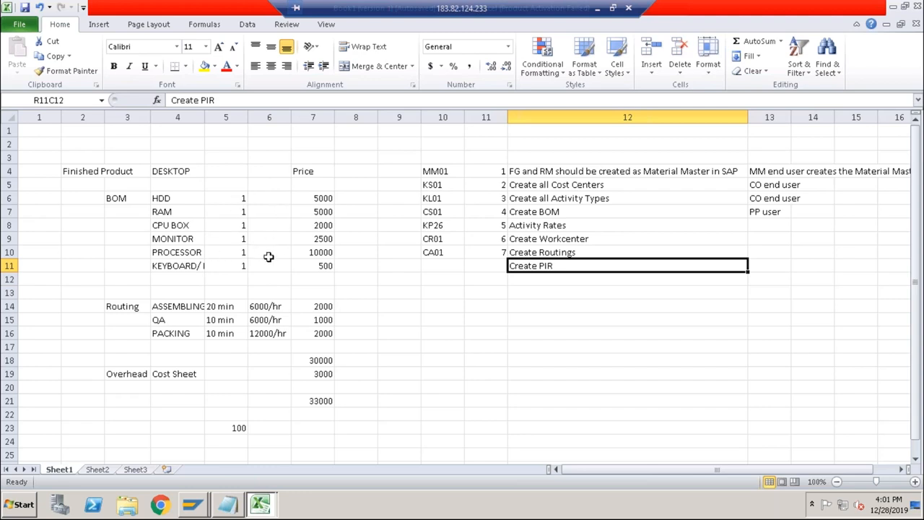
double_click(572, 266)
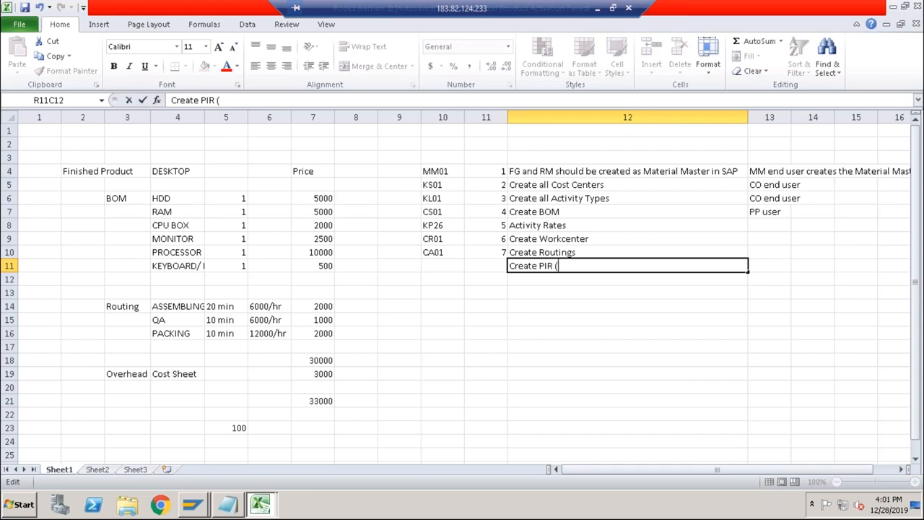
type("(Purchase")
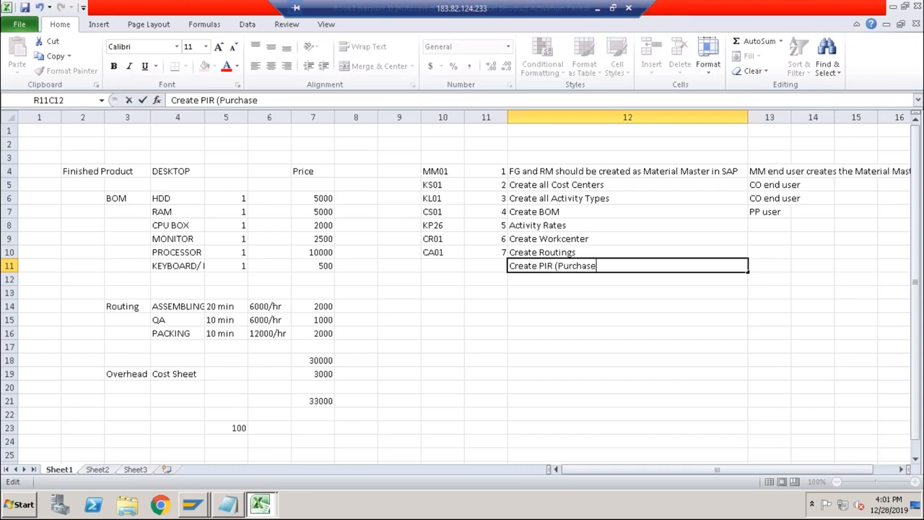
type(" Info Record)")
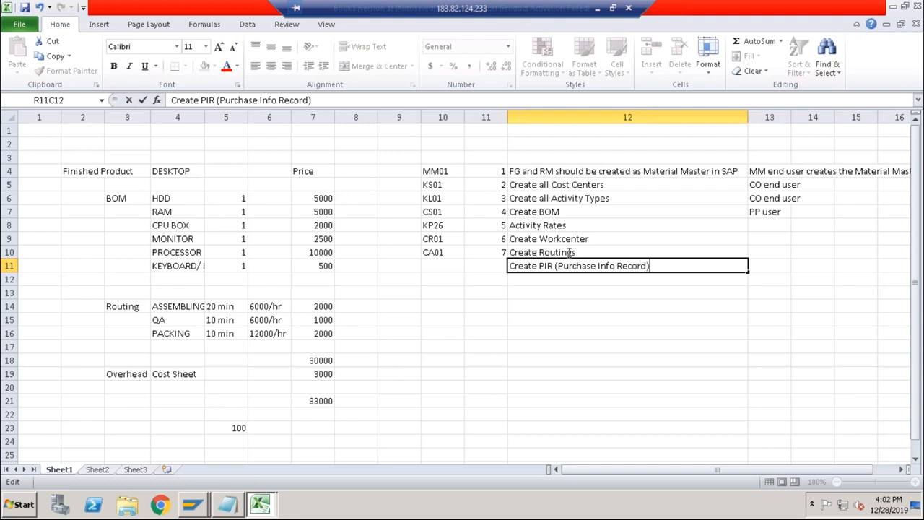
left_click(440, 269)
Switch to SAP, leave the activity price planning and open ME11 to create a purchasing info record.
key("alt+Tab")
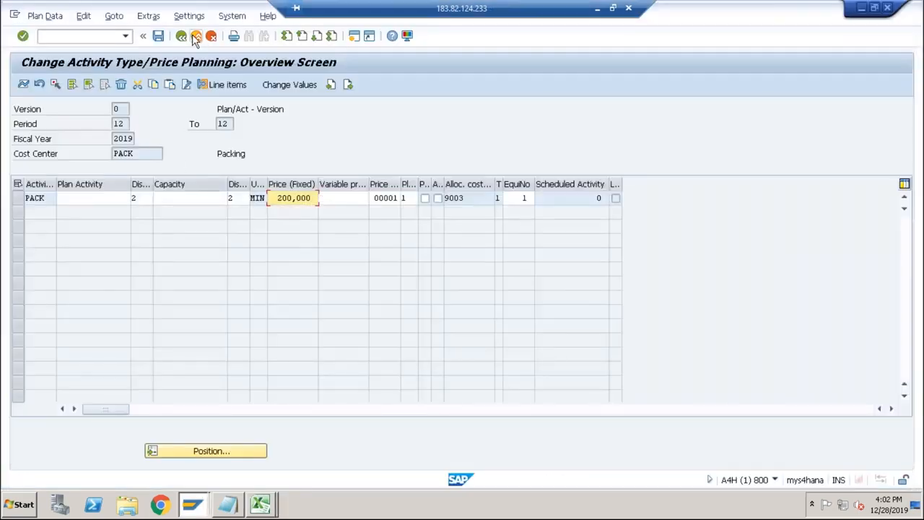
left_click(195, 36)
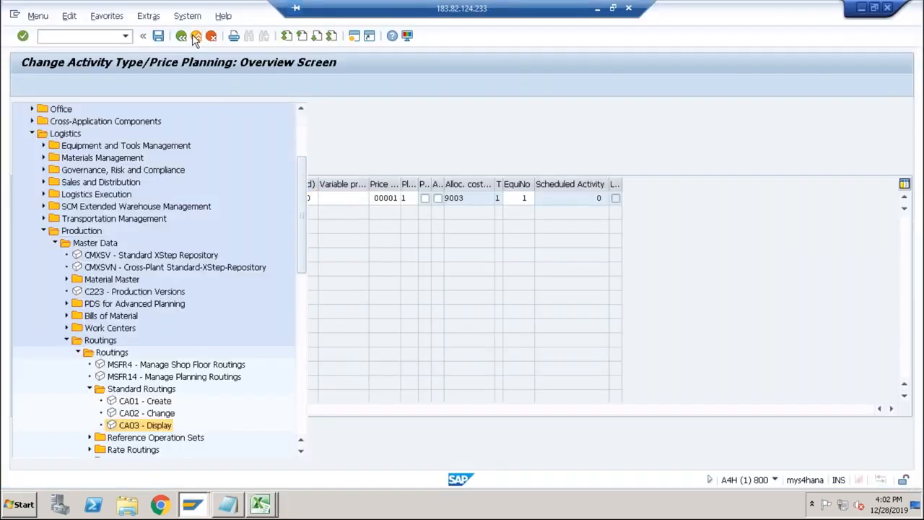
left_click(43, 230)
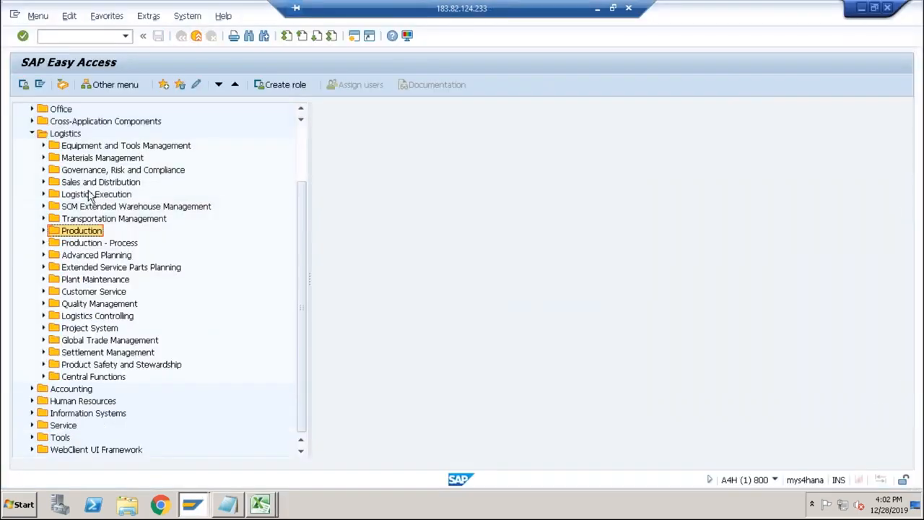
left_click(43, 158)
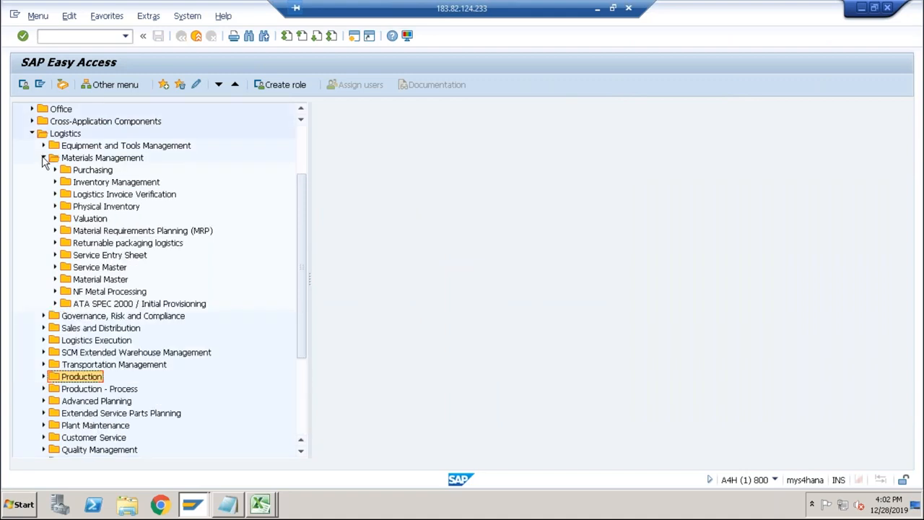
left_click(54, 171)
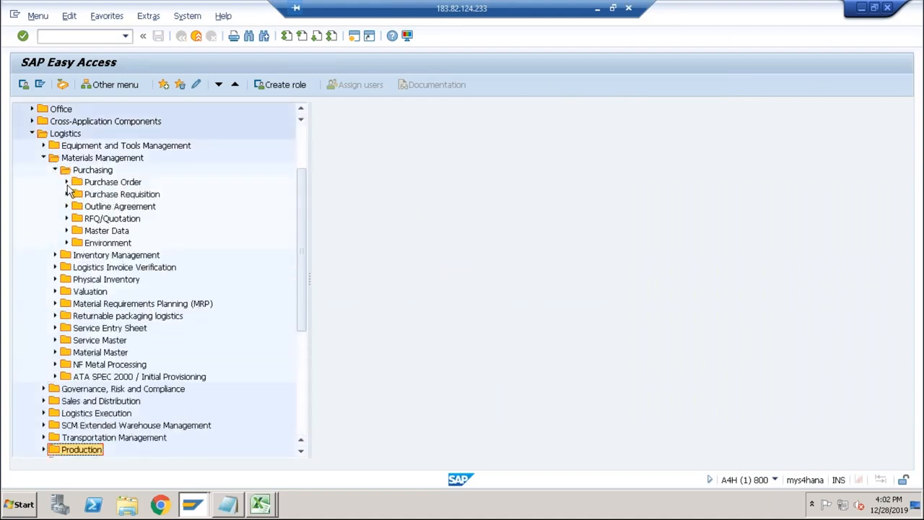
left_click(66, 230)
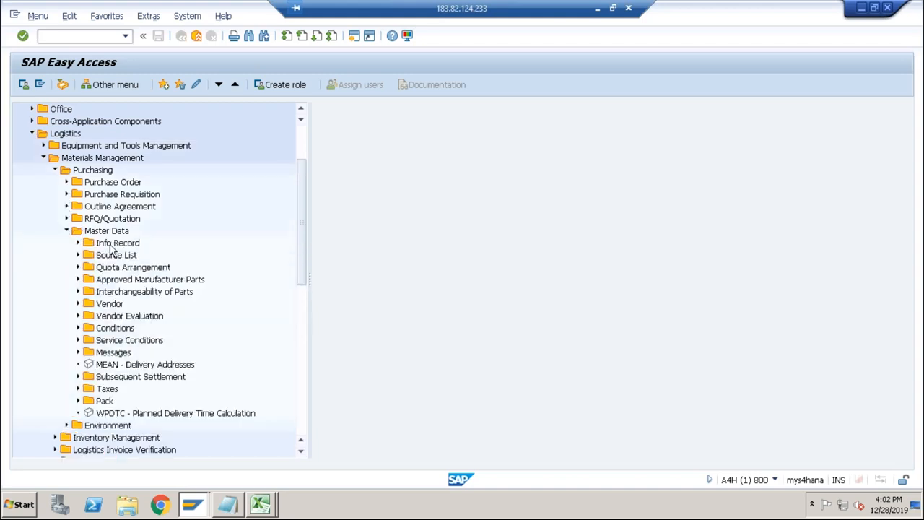
left_click(112, 245)
left_click(78, 243)
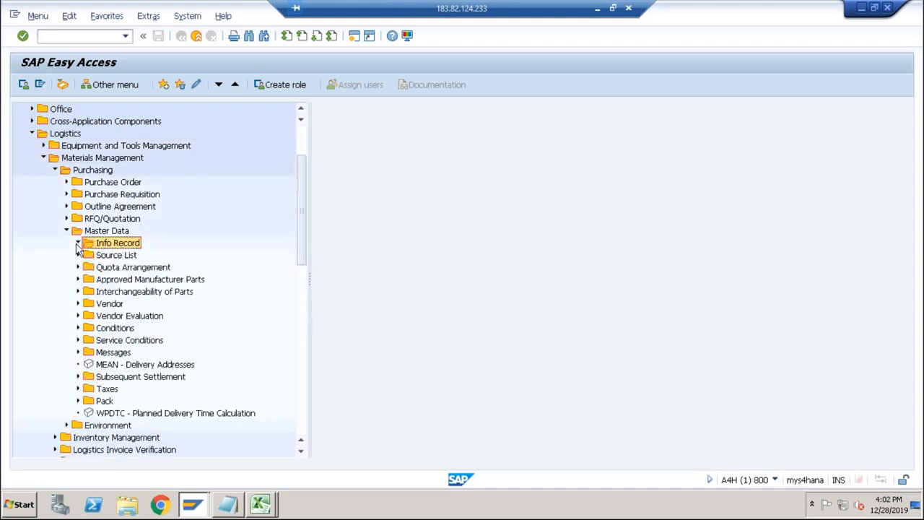
left_click(126, 258)
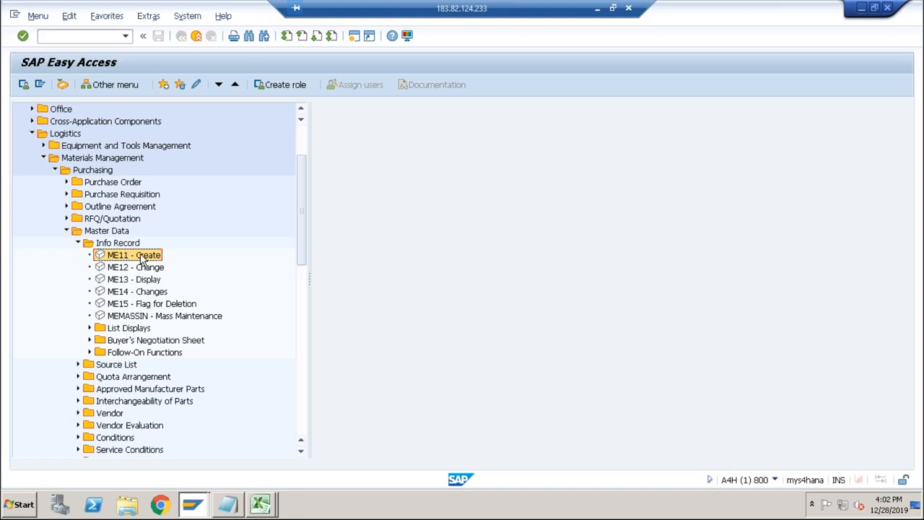
double_click(142, 257)
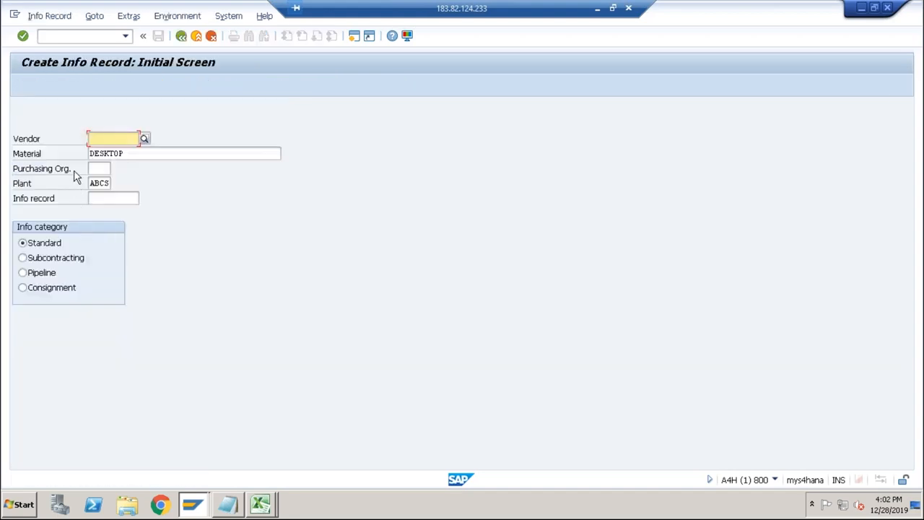
Replace the material DESKTOP with RAM for the new info record.
left_click(130, 153)
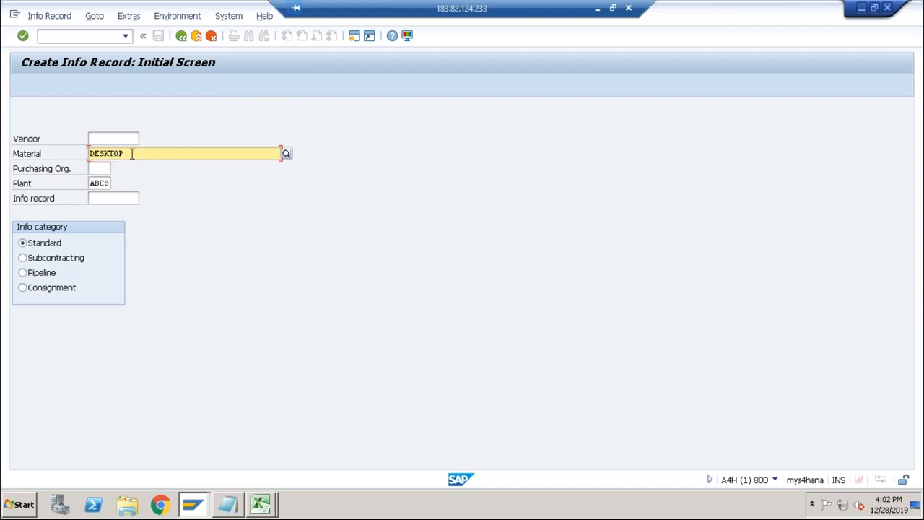
double_click(99, 154)
type("ram")
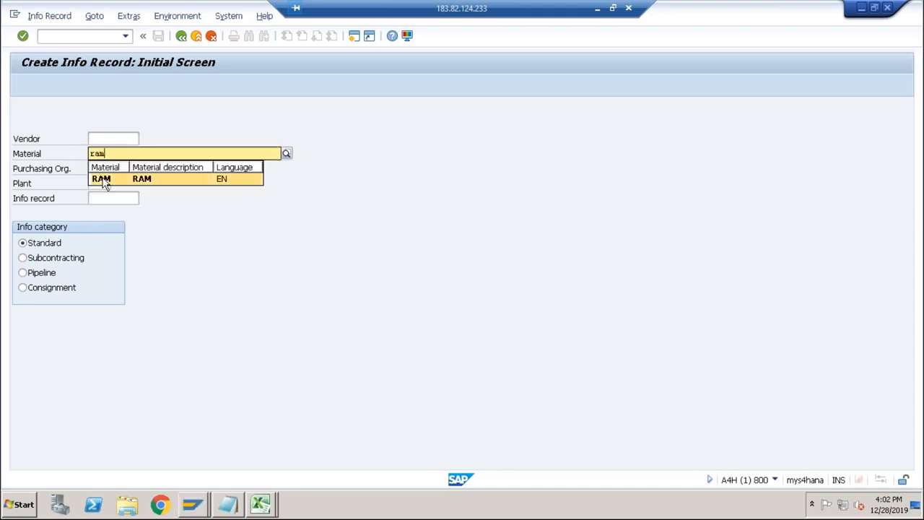
left_click(103, 181)
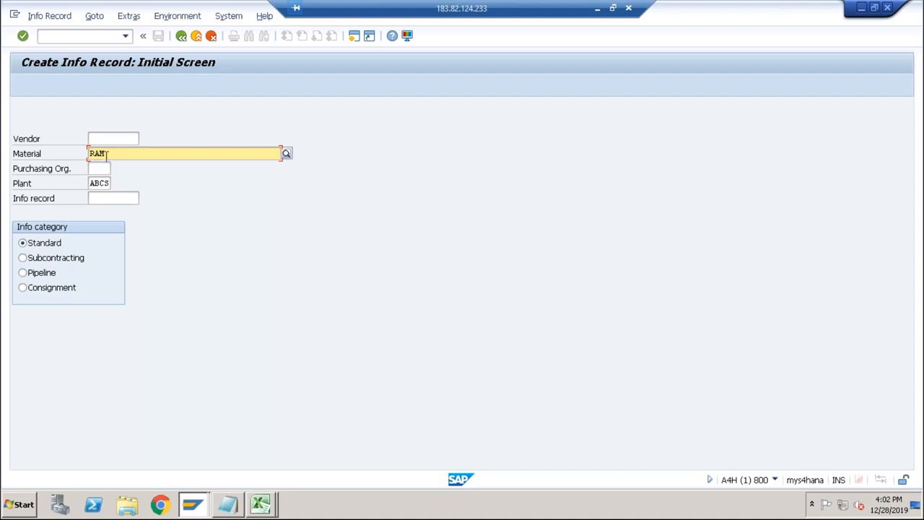
left_click(101, 184)
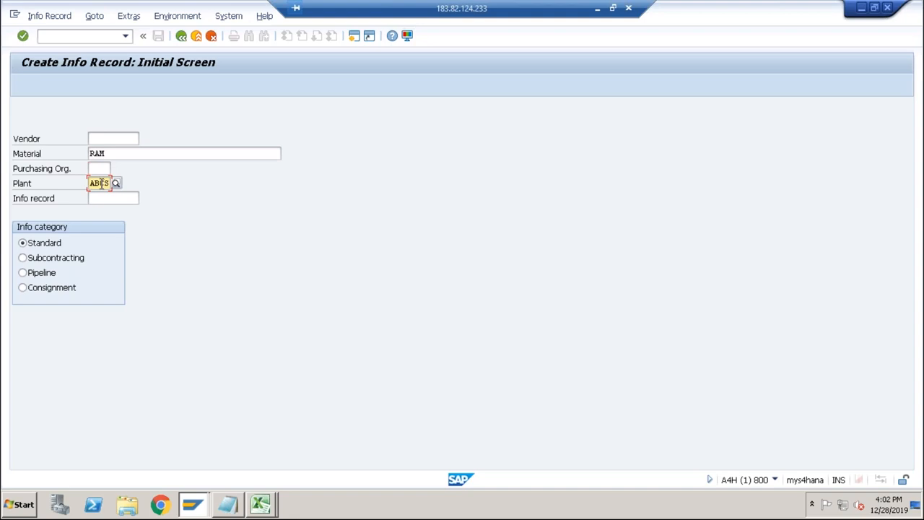
Search the vendor accounts by company code ABCS, then close the vendor search.
left_click(105, 141)
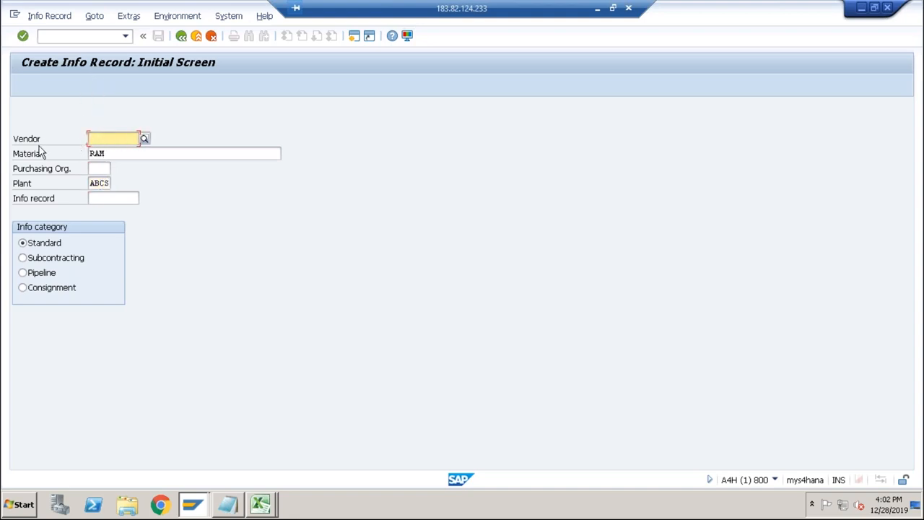
left_click(144, 139)
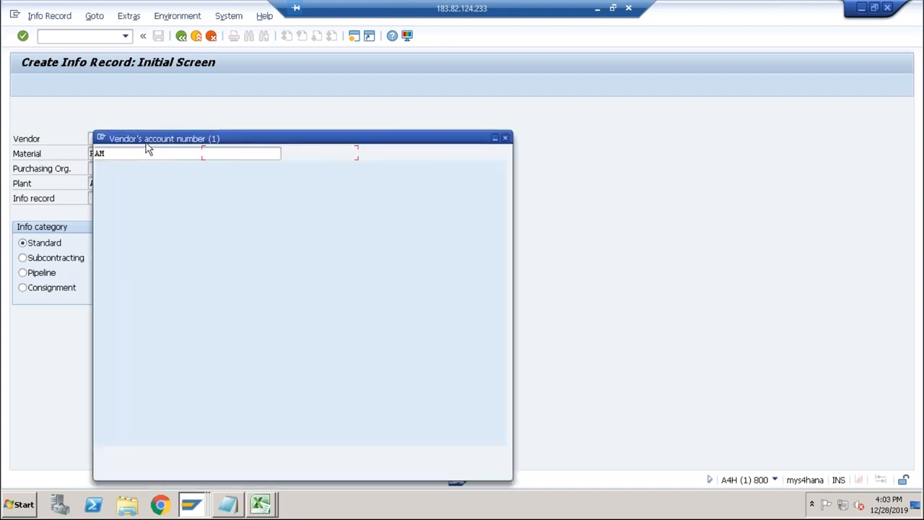
key("Return")
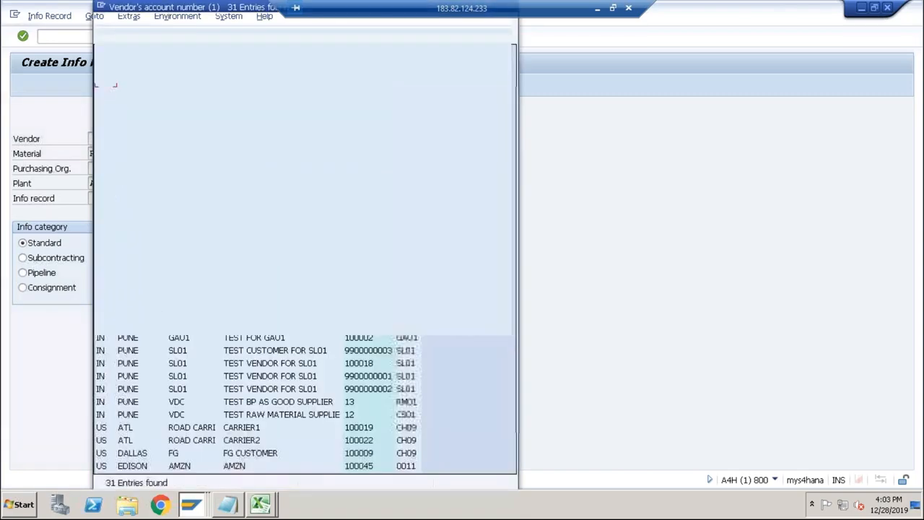
left_click(320, 39)
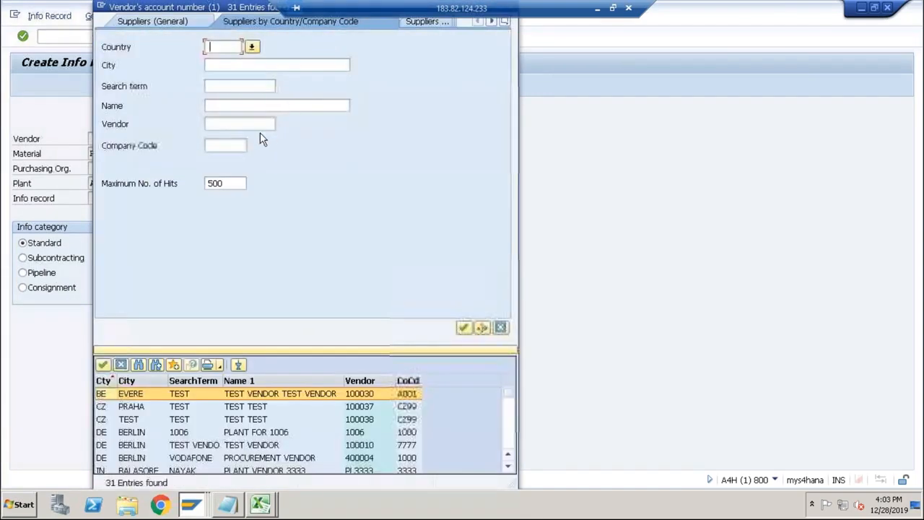
left_click(217, 147)
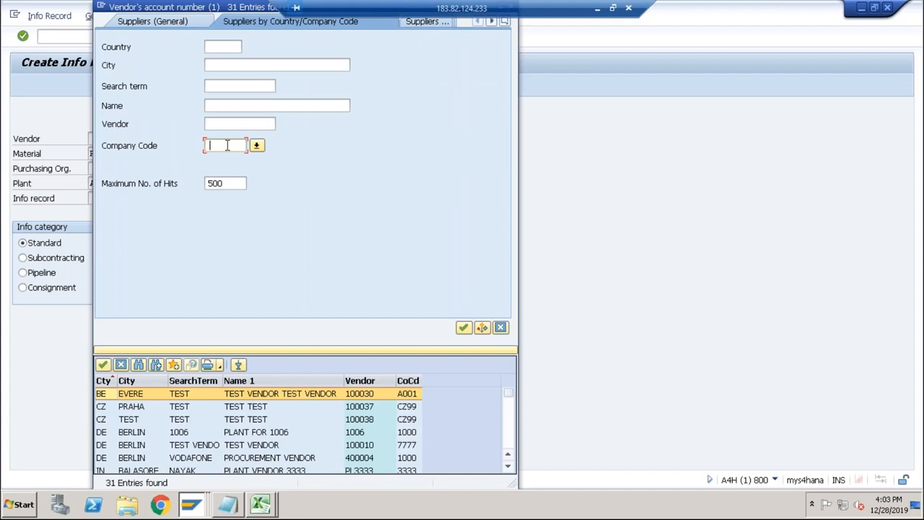
type("bcs")
key("Return")
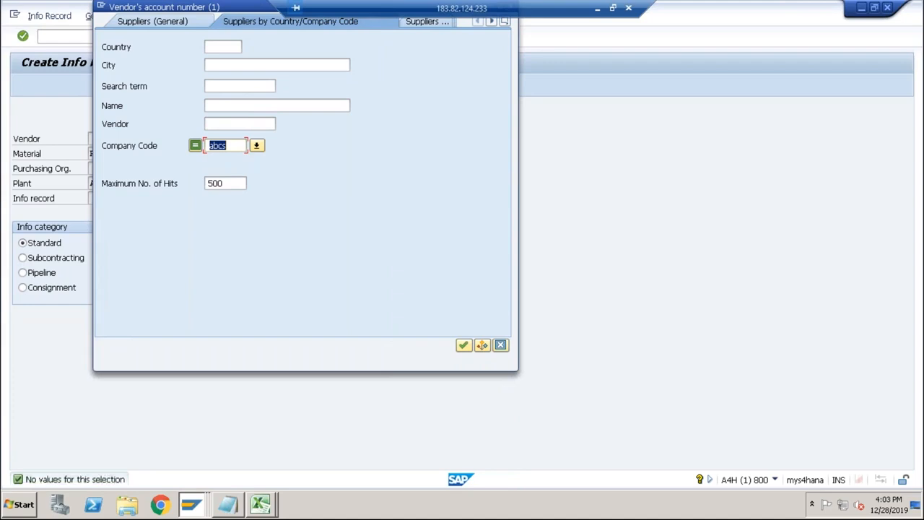
type("ABCS")
key("Return")
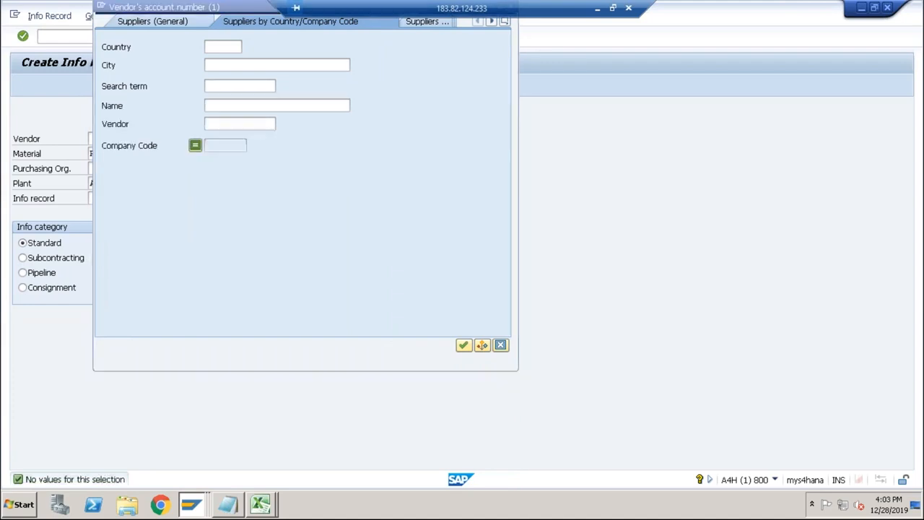
left_click_drag(239, 7, 259, 86)
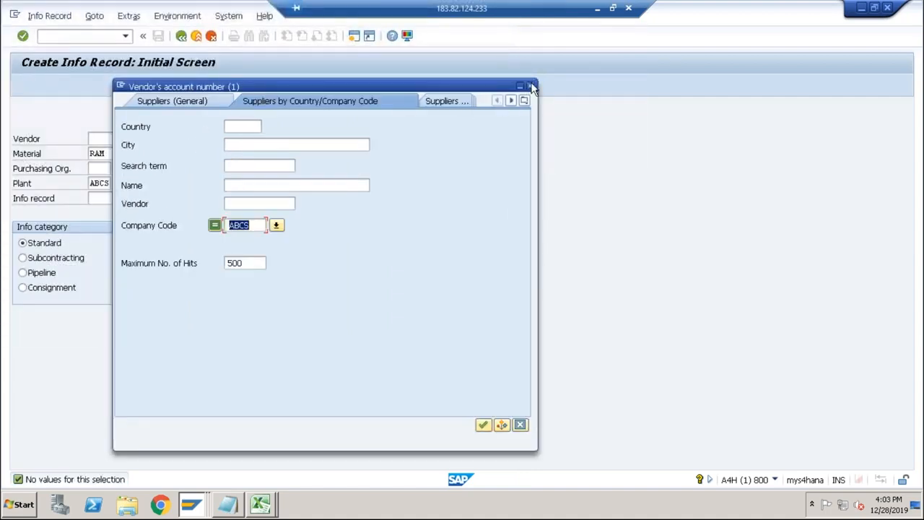
left_click(530, 86)
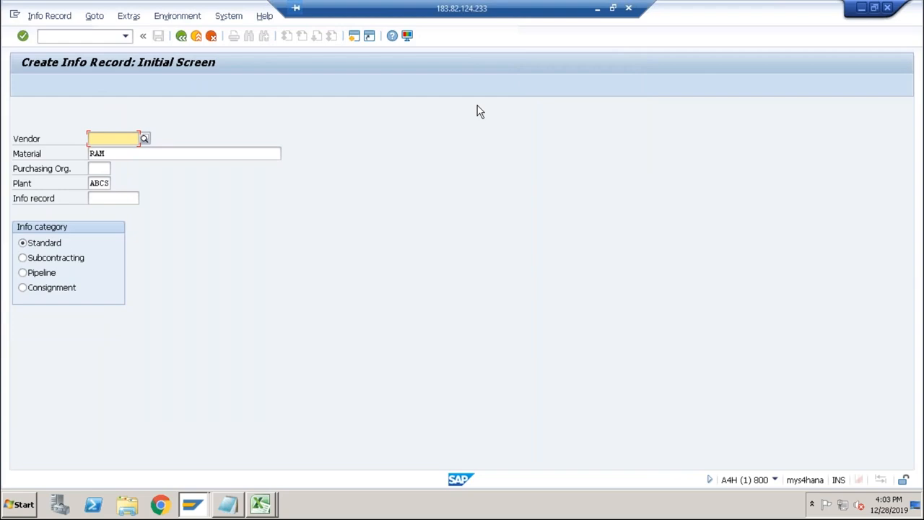
Start transaction FK01 in a new session and create the business partner as an Organization.
left_click(353, 36)
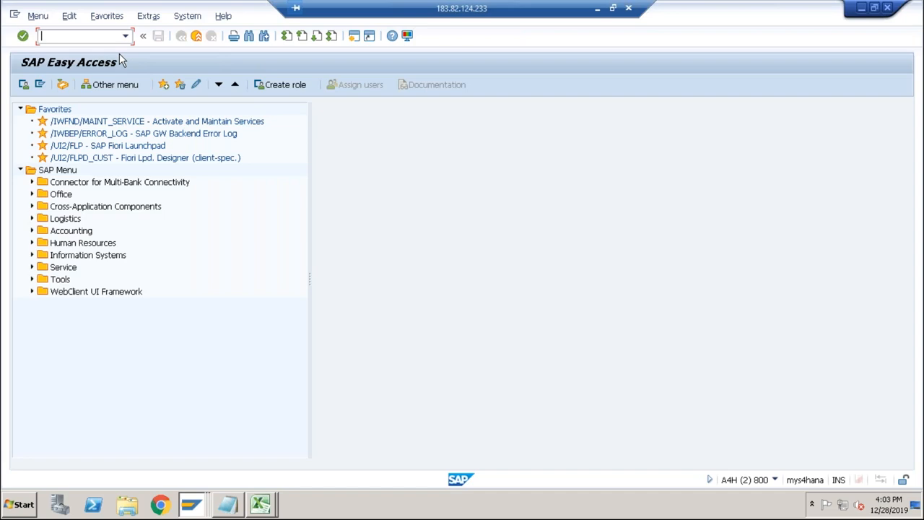
type("fk01")
key("Return")
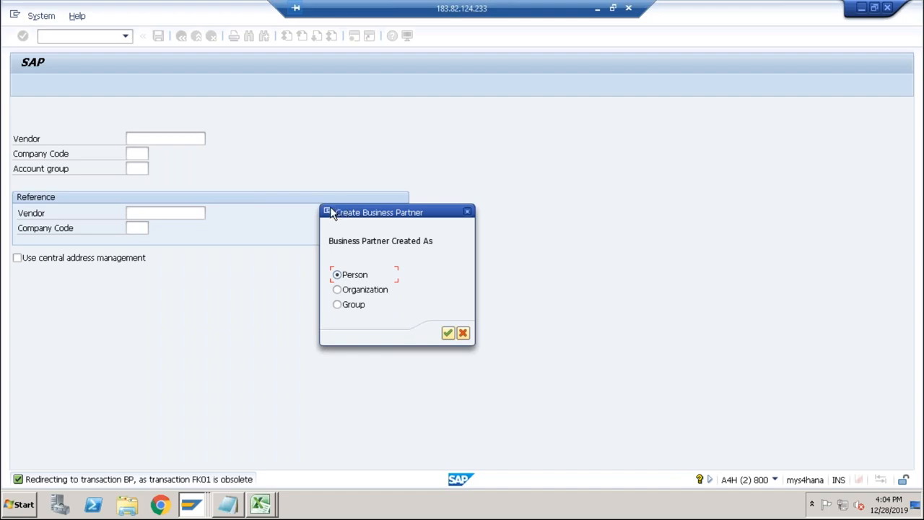
left_click(337, 290)
left_click(447, 334)
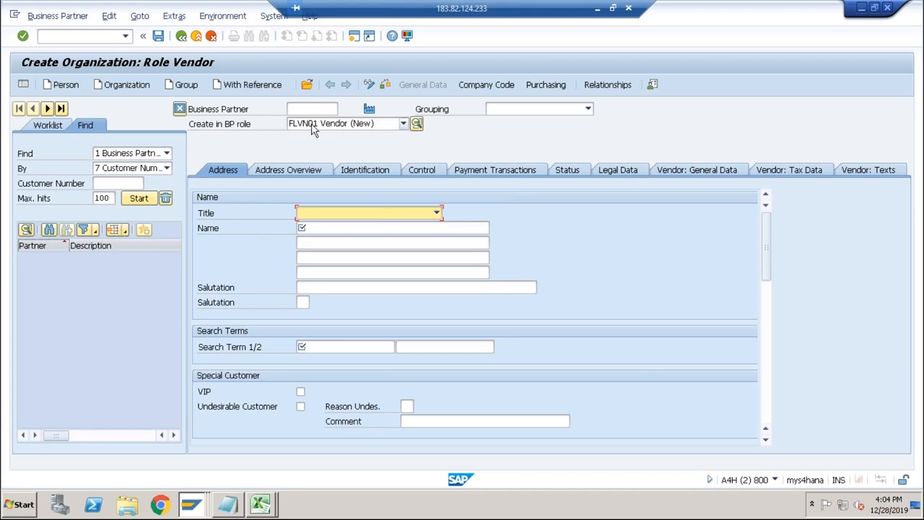
Set the business partner's grouping to 0001 Internal number assignment and its title to 0003 Company.
left_click(519, 112)
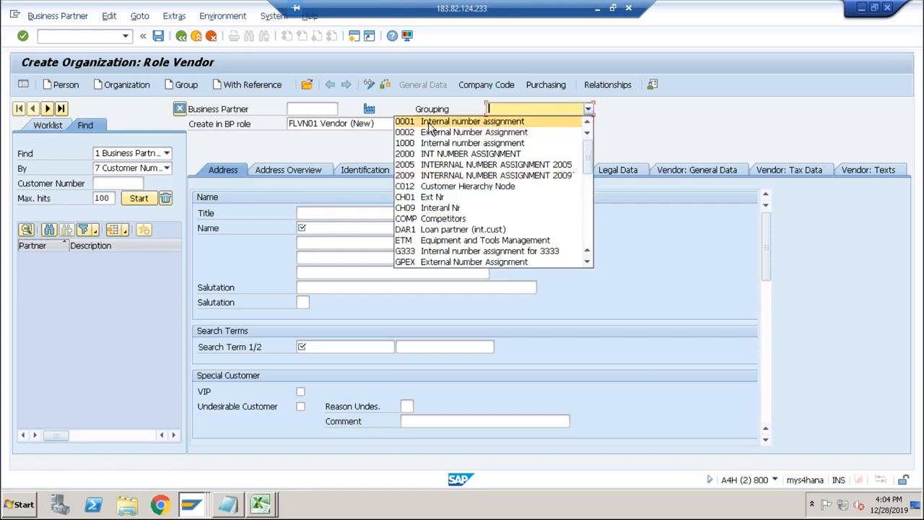
left_click(461, 121)
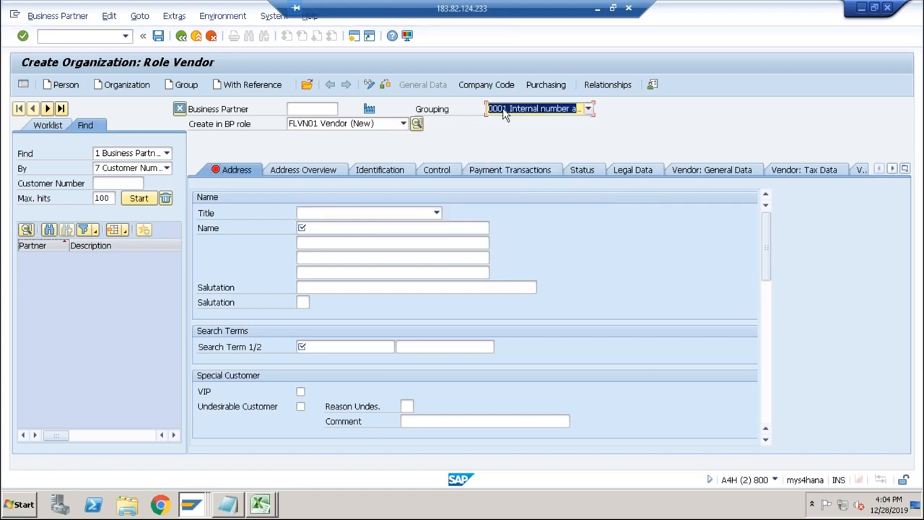
left_click(328, 214)
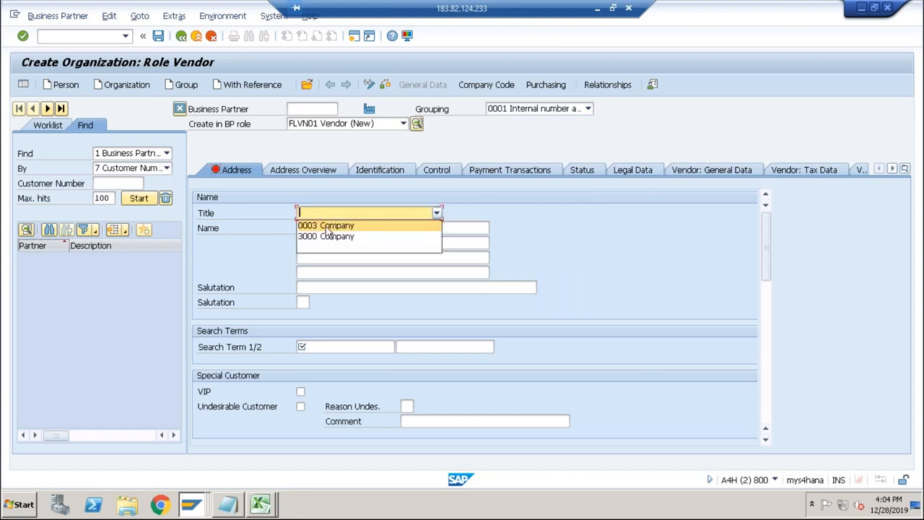
left_click(330, 224)
Name the organization "Test Vendor for ABCS" and give it the search term ABCS.
left_click(330, 227)
type("Test ")
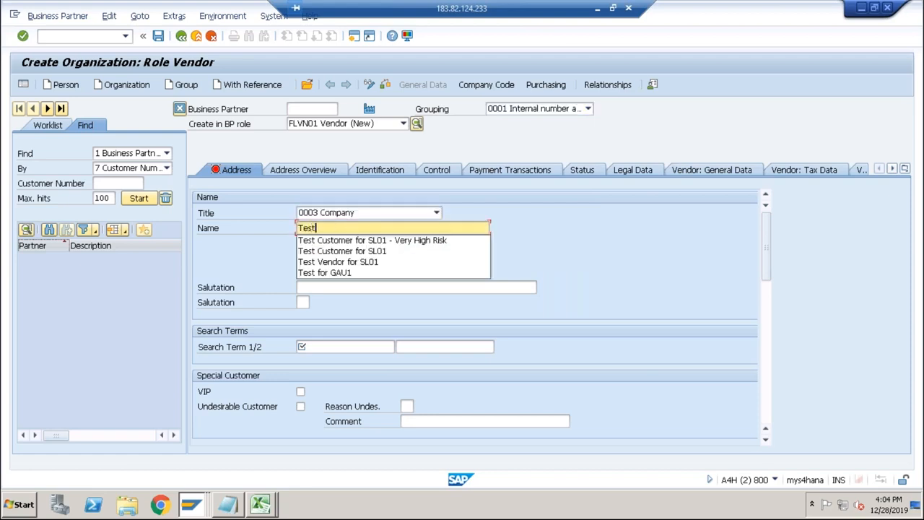
type("Vendor for ABCS")
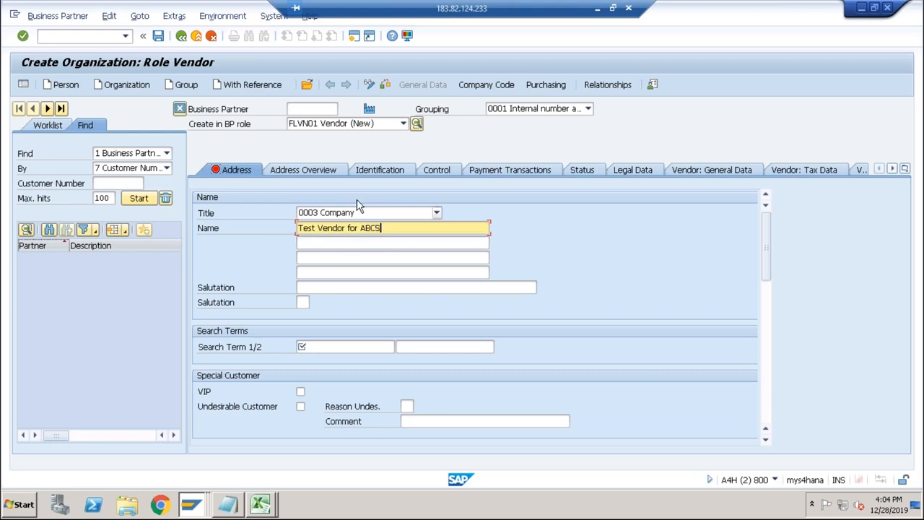
left_click(323, 348)
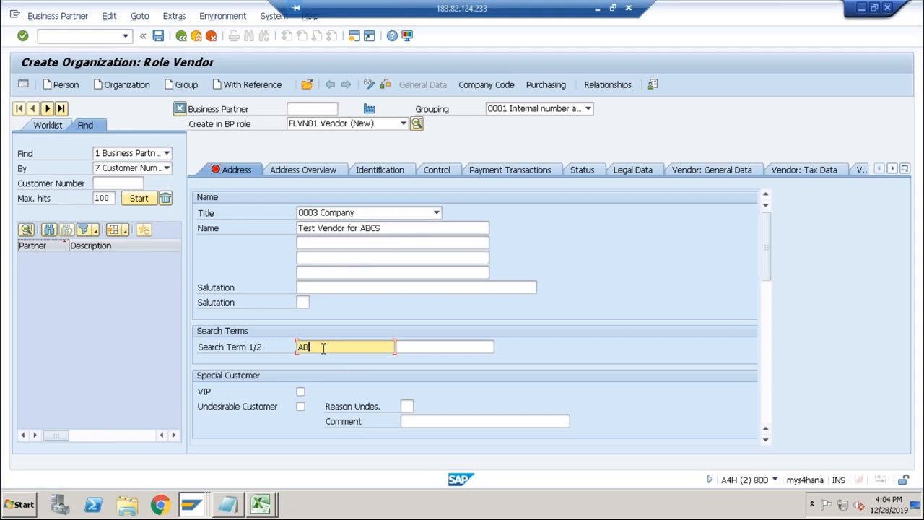
type("ABCS")
Enter the vendor's postal code and city, with country IN and communication language EN English.
key("Tab")
key("Tab")
key("Tab")
key("Tab")
key("Tab")
key("Tab")
key("Tab")
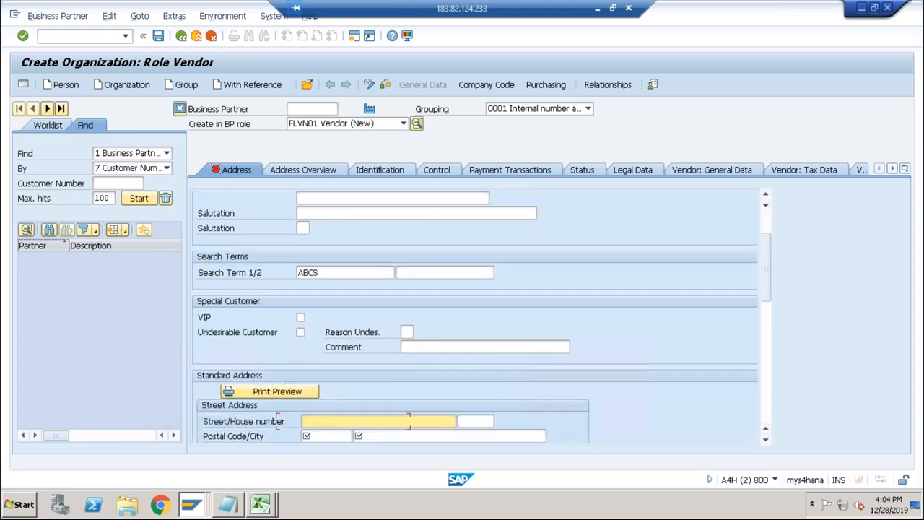
key("Tab")
key("Tab")
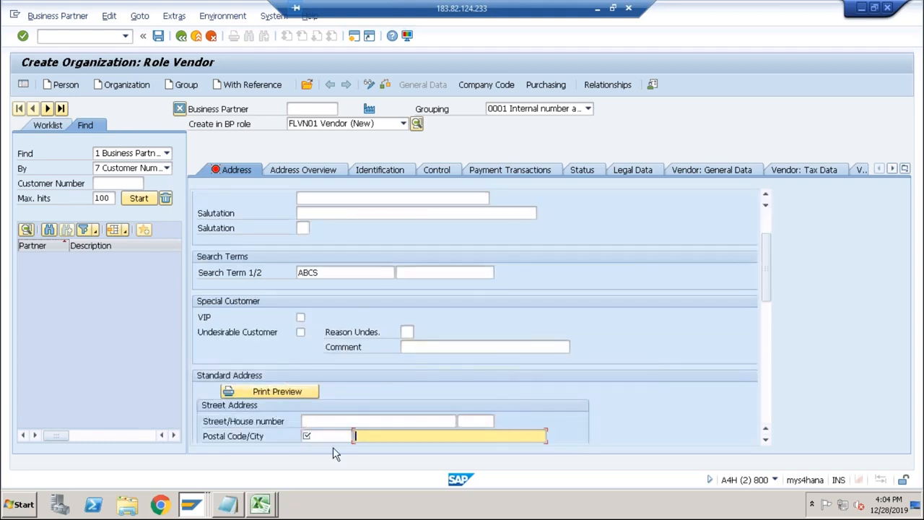
left_click(326, 436)
left_click(322, 449)
key("Tab")
left_click(393, 448)
key("Tab")
type("in")
key("Tab")
key("Tab")
key("Tab")
key("Tab")
key("Tab")
key("Tab")
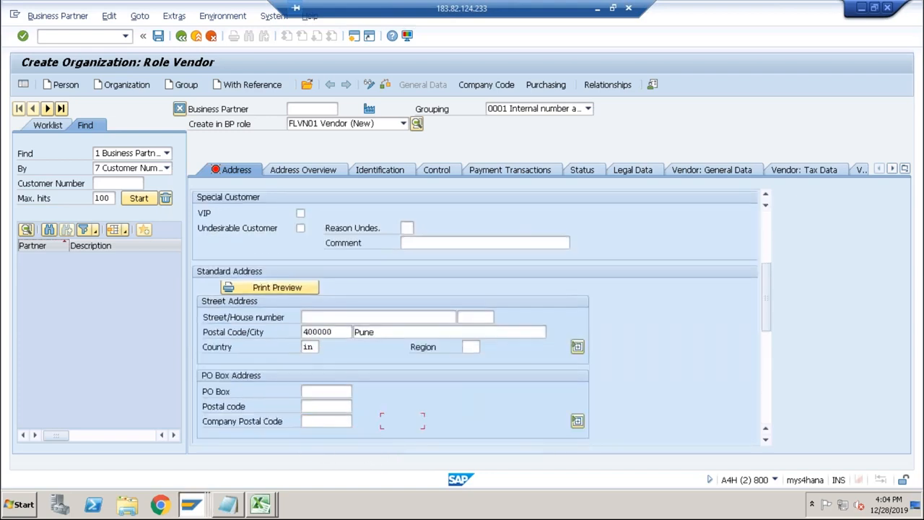
key("Tab")
type("EN")
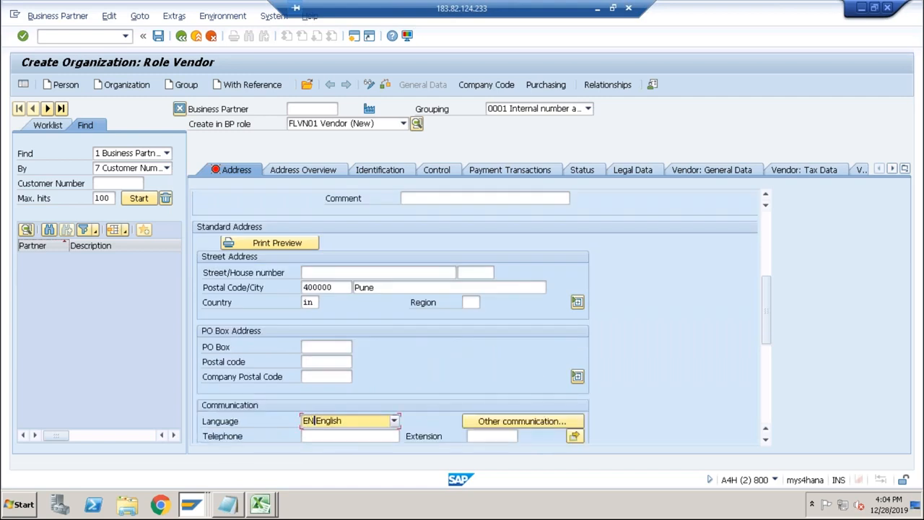
Open the vendor's company code data for ABCS and look up the available reconciliation accounts.
left_click(485, 88)
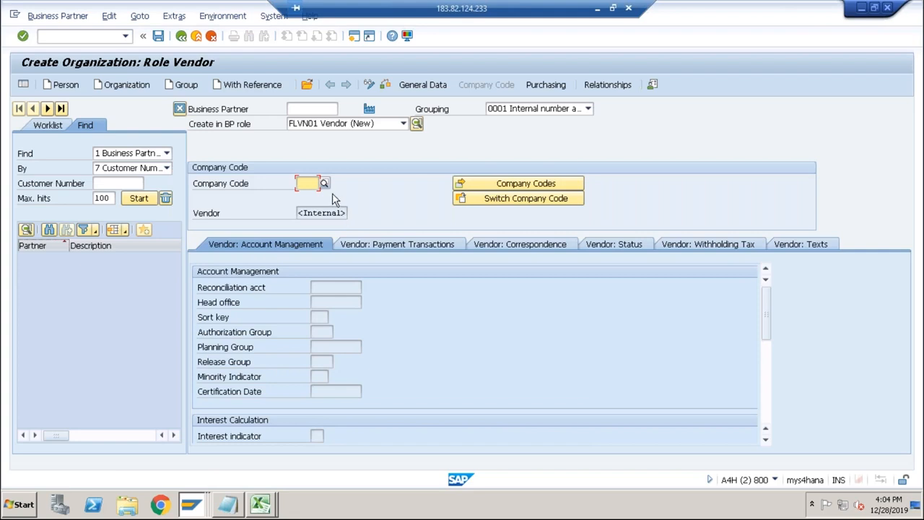
type("abcs")
key("Return")
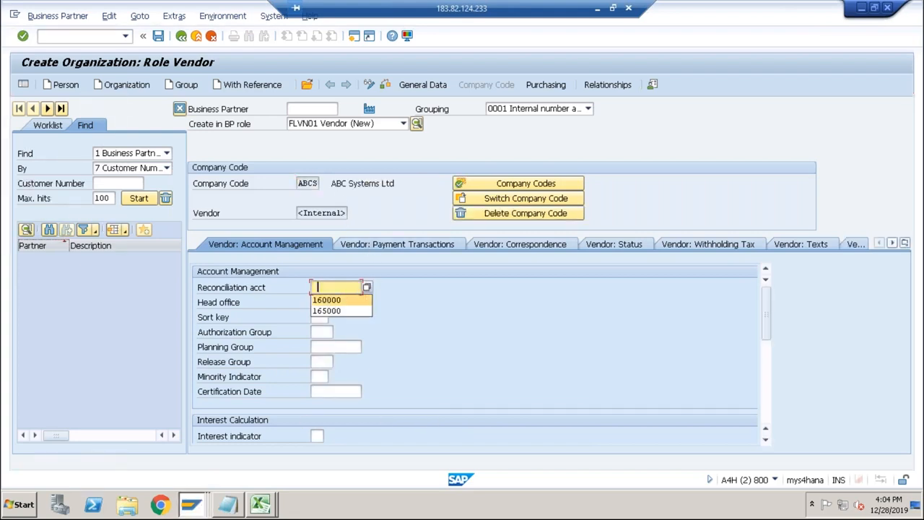
left_click(367, 287)
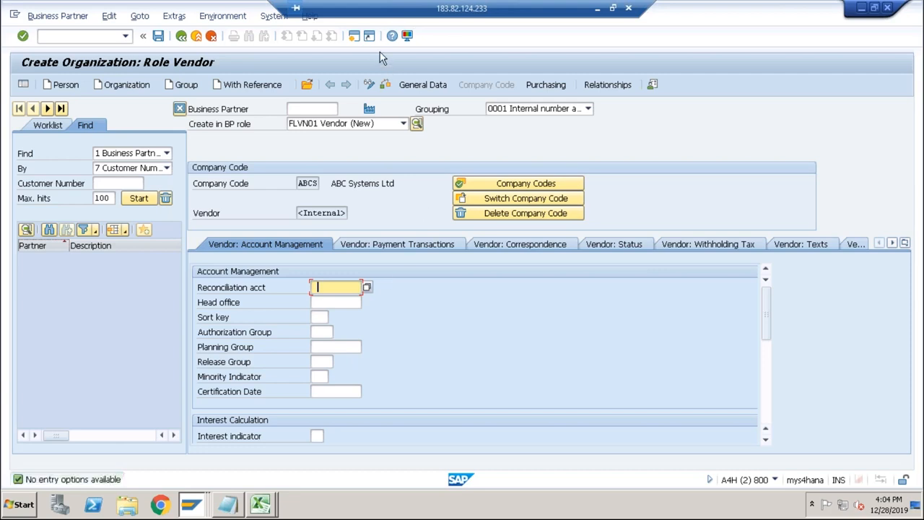
Start transaction FS00 in a new session and change the G/L account list to company code ABCS.
left_click(353, 36)
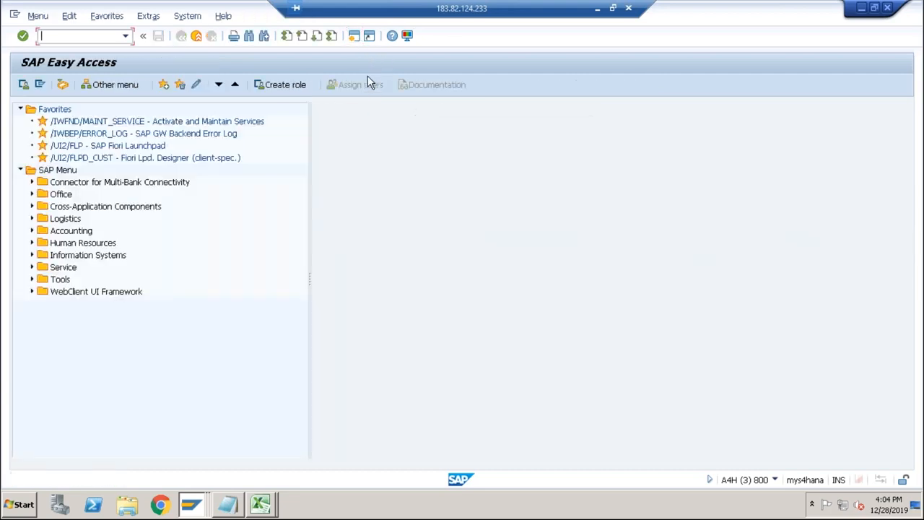
type("fs00")
key("Return")
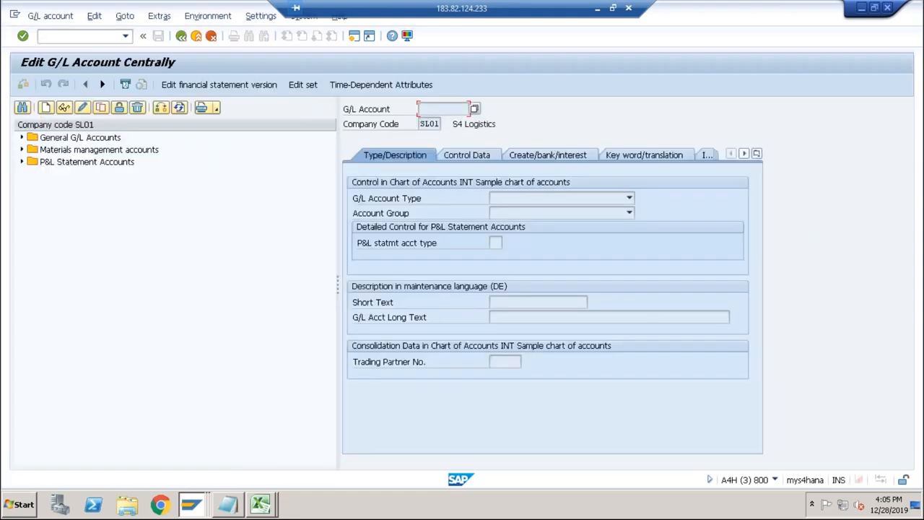
left_click(163, 109)
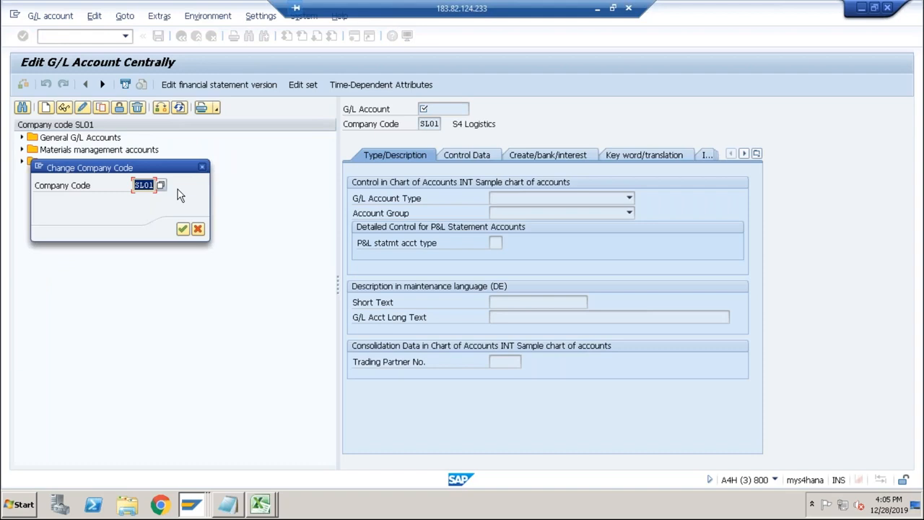
type("abcs")
key("Return")
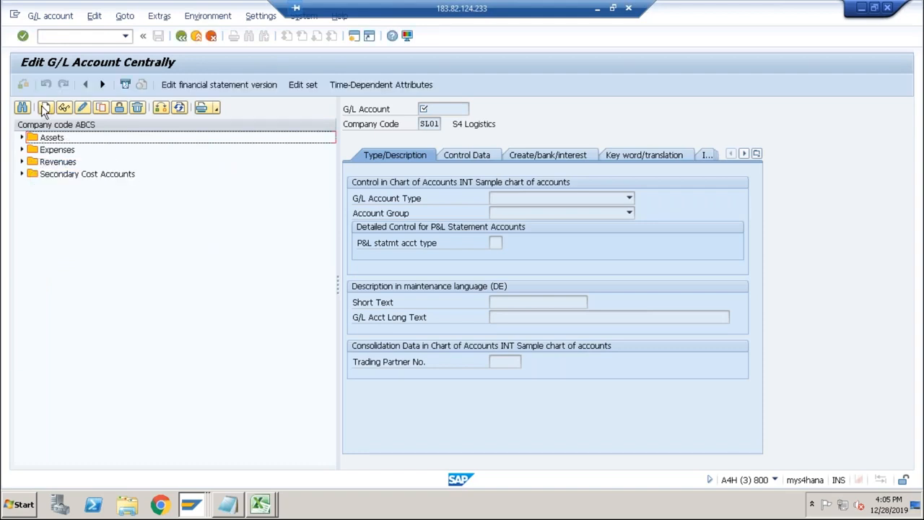
Start a new G/L account and pick 160000 Accounts payable-domestic by searching chart of accounts INT for *payable*.
left_click(46, 108)
left_click(188, 185)
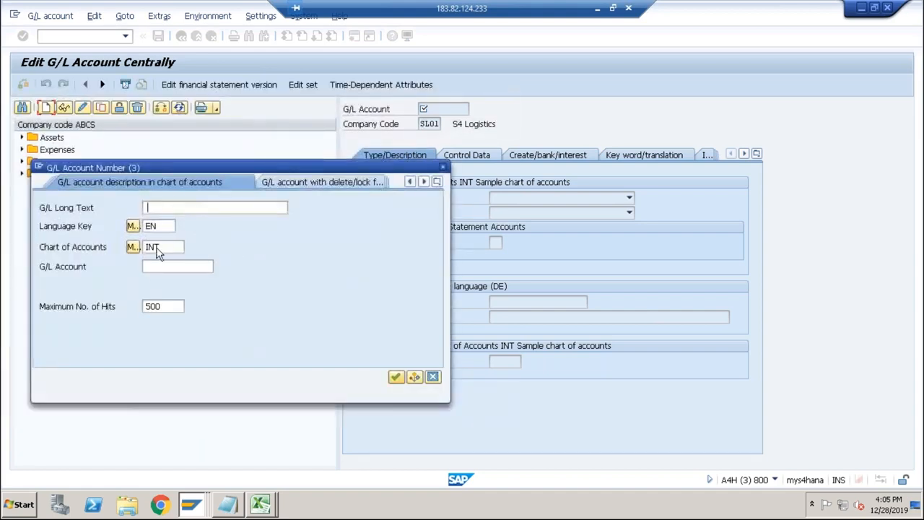
left_click(167, 246)
left_click(183, 205)
type("*")
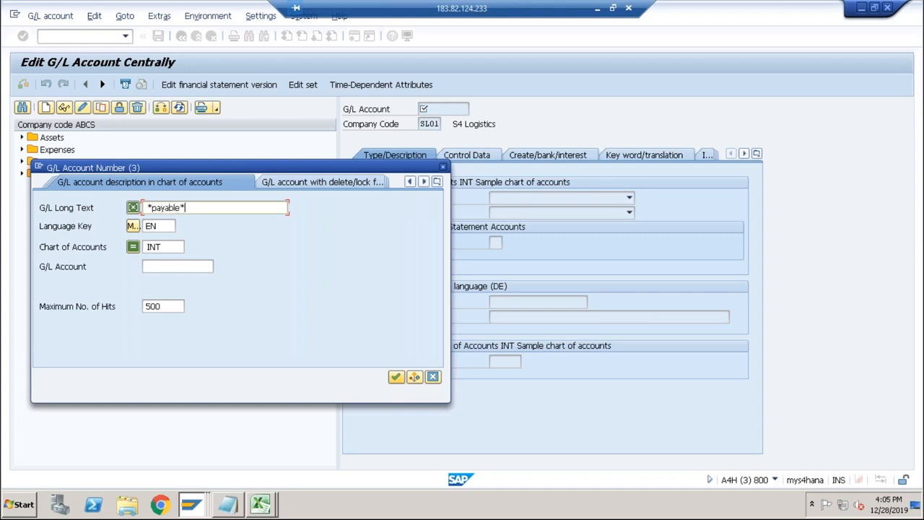
left_click(396, 376)
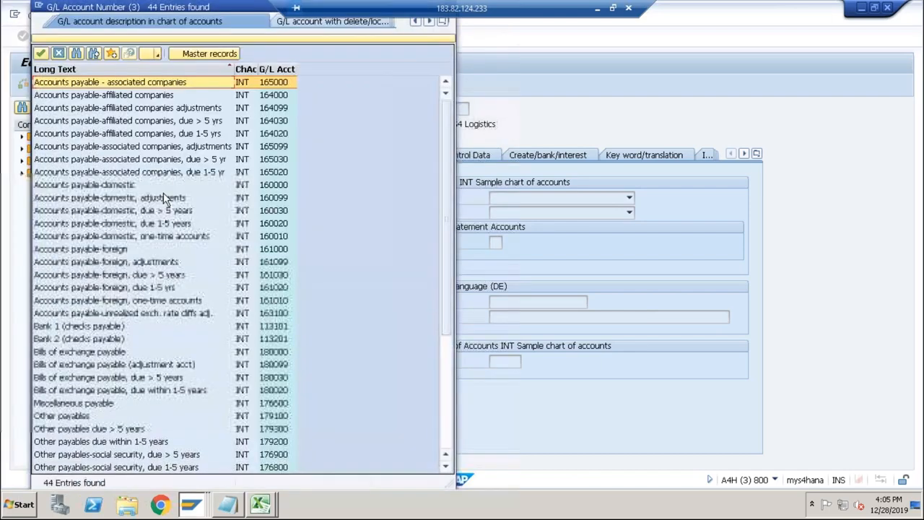
double_click(133, 185)
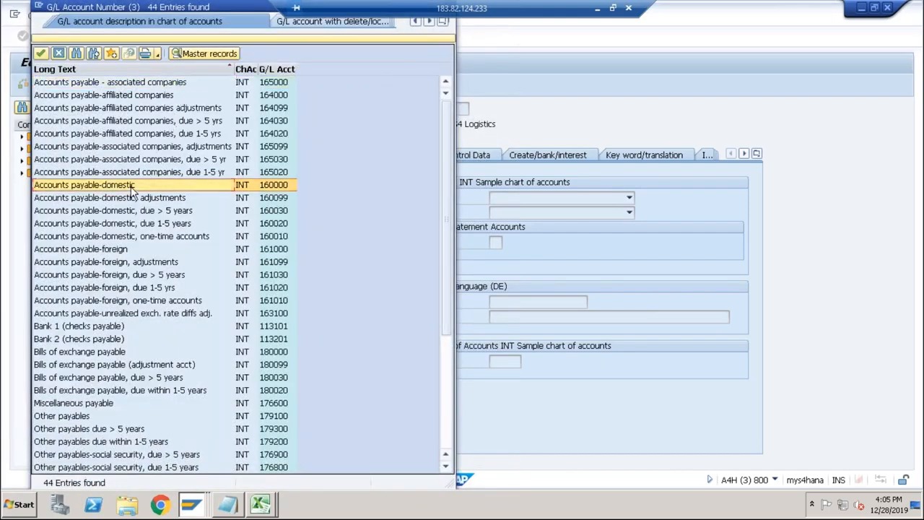
Try to set up G/L account 160000 in company code ABCS as a Balance Sheet Account in group LIAB Liabilities.
key("Tab")
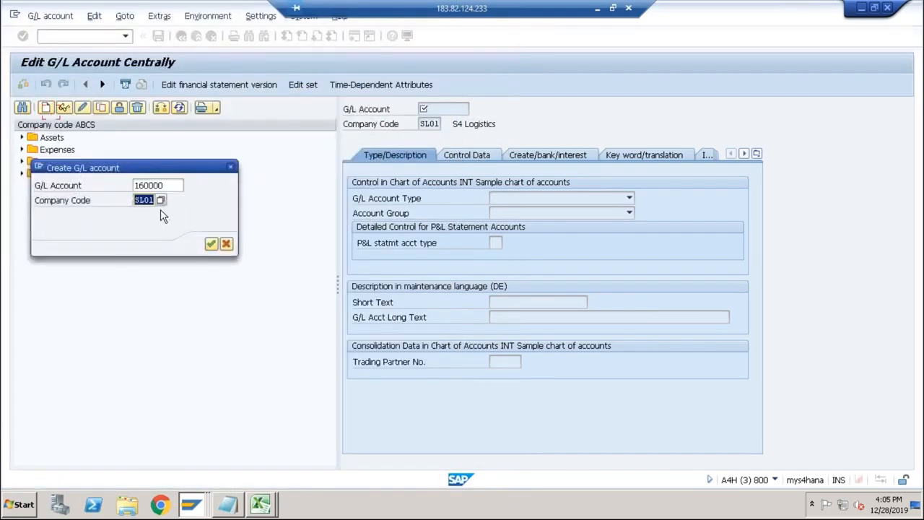
type("abcs")
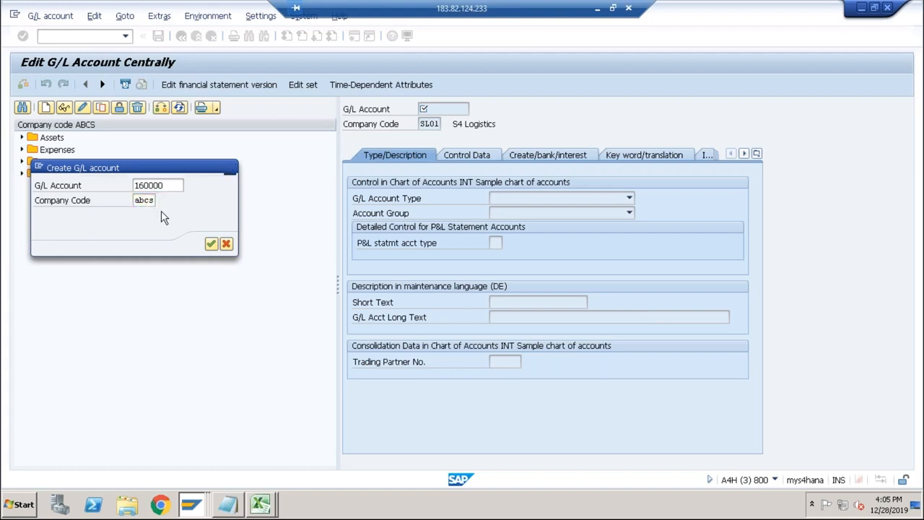
key("Return")
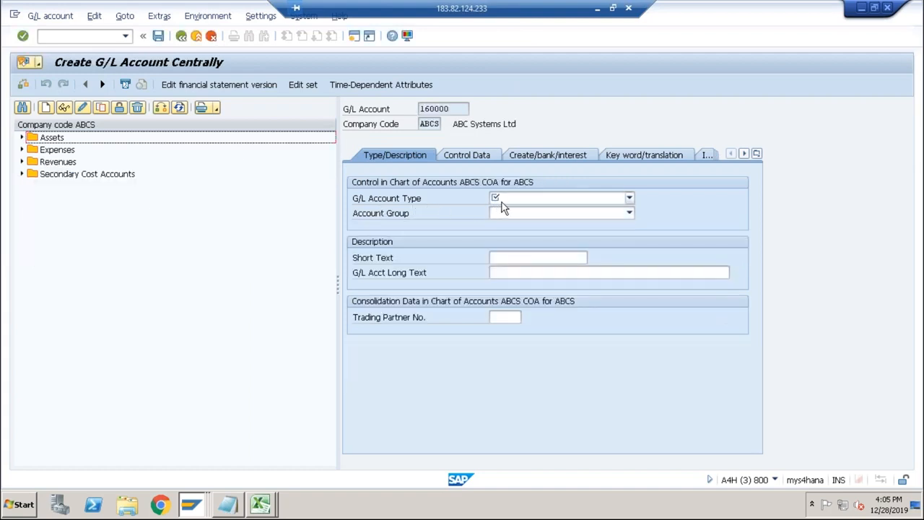
left_click(525, 202)
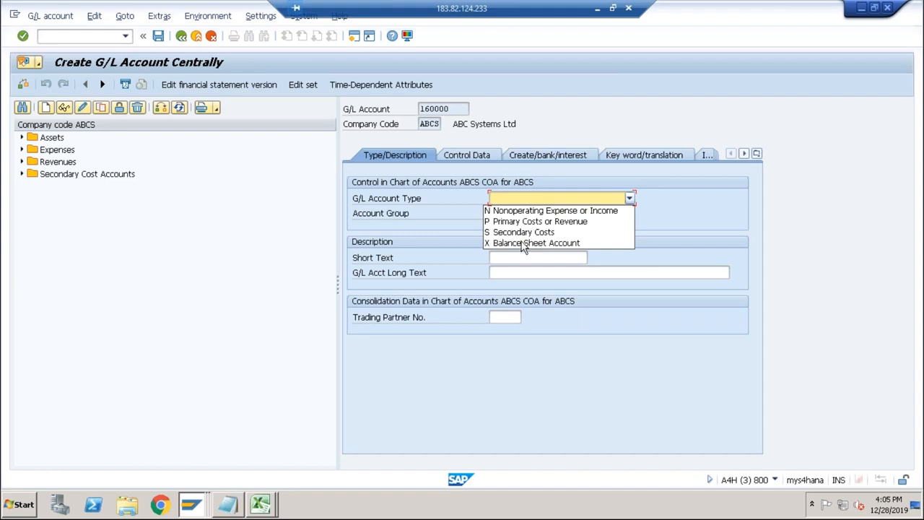
left_click(526, 242)
left_click(510, 215)
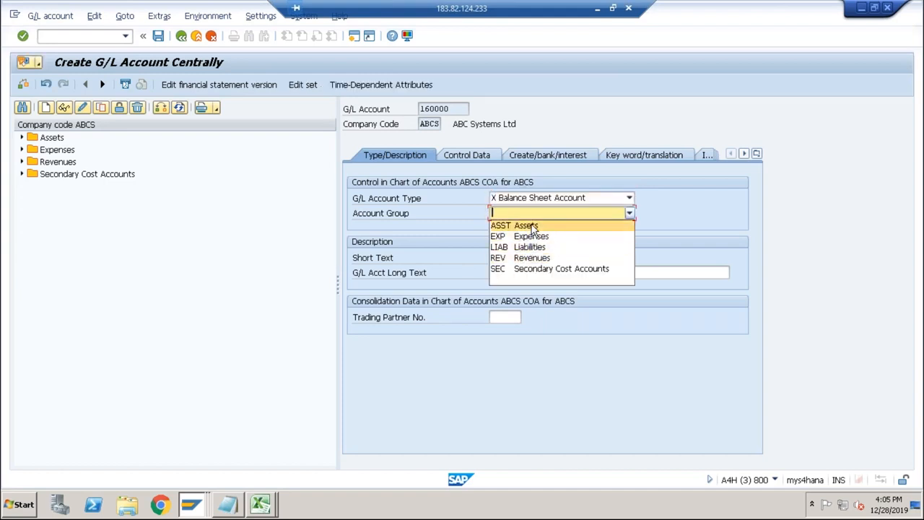
left_click(528, 246)
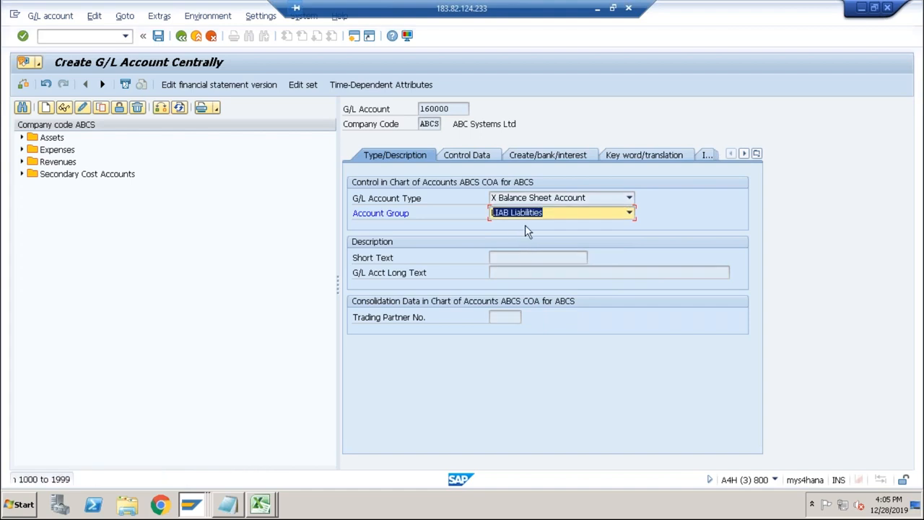
left_click(508, 257)
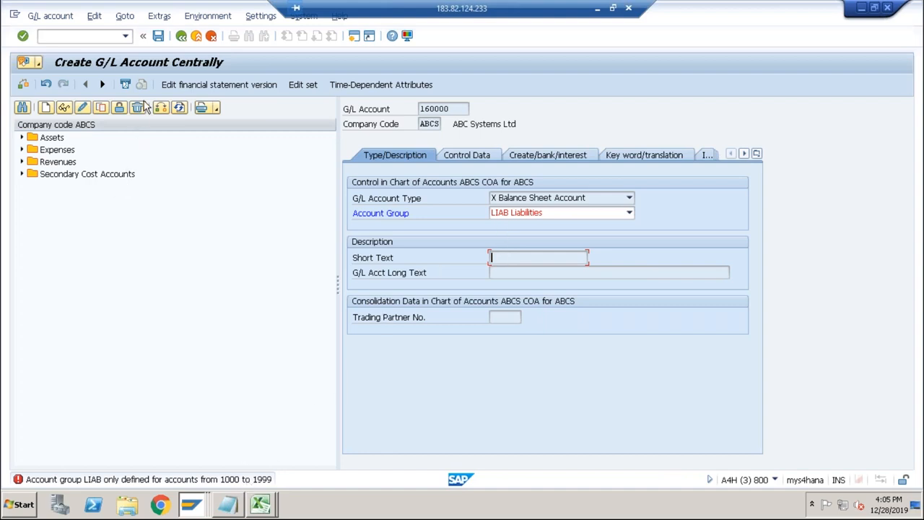
Open the Company Code Global Data view and display the details of company code ABCS to check its chart of accounts.
left_click(85, 37)
type("/noby6")
key("Return")
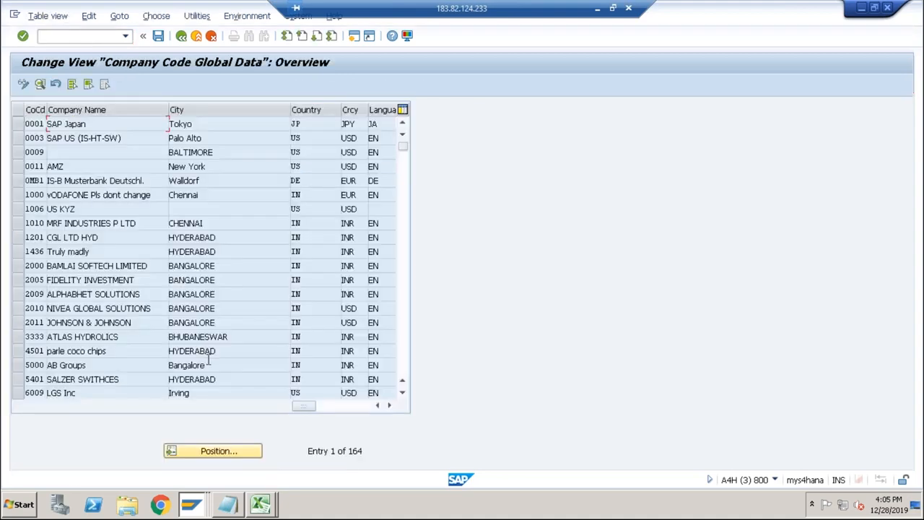
left_click(204, 449)
type("abcs")
key("Return")
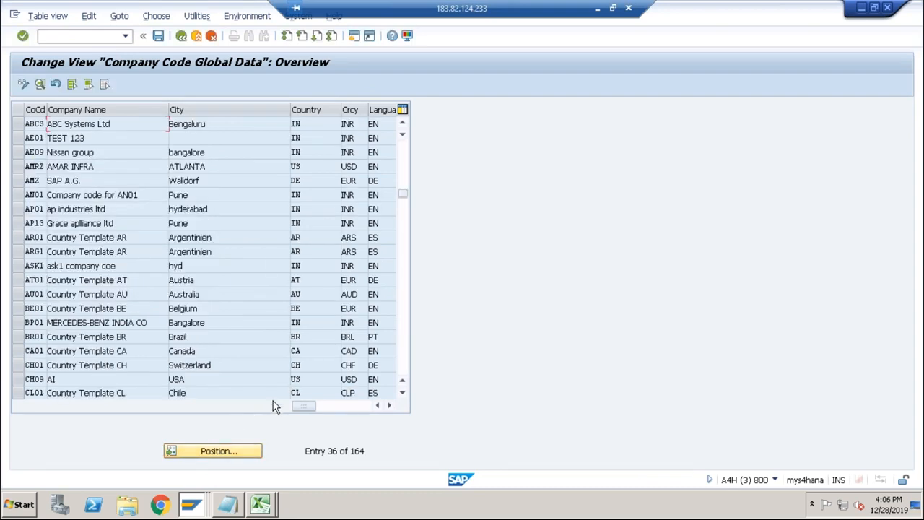
double_click(206, 124)
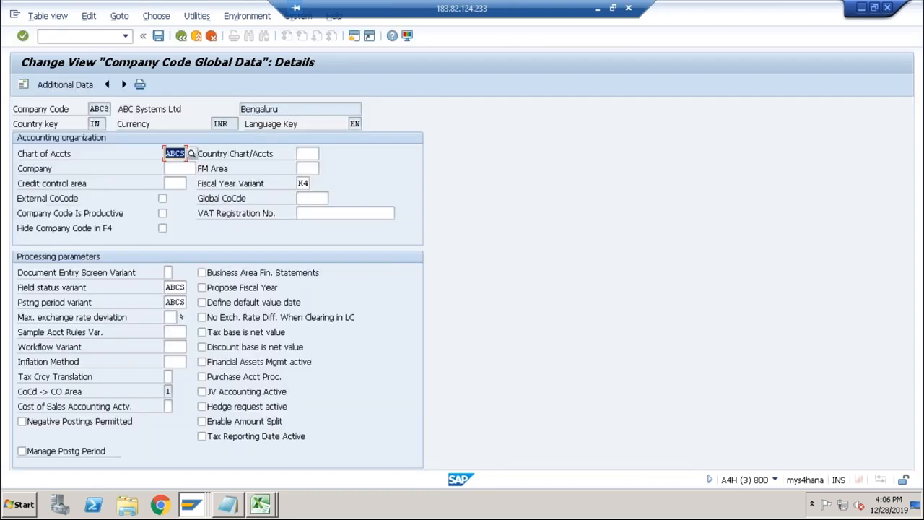
Return to transaction FS00 and start creating G/L account 1000 in company code ABCS.
left_click(100, 36)
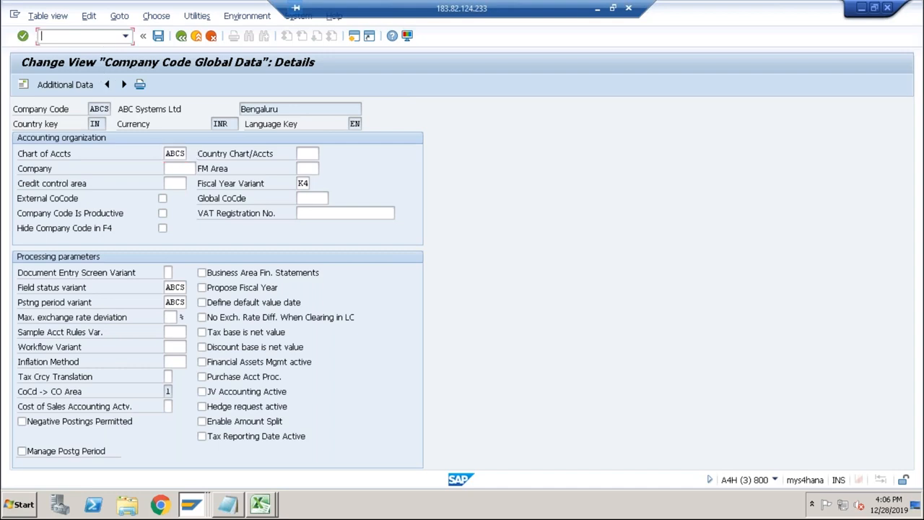
type("/nfs00")
key("Return")
left_click(44, 107)
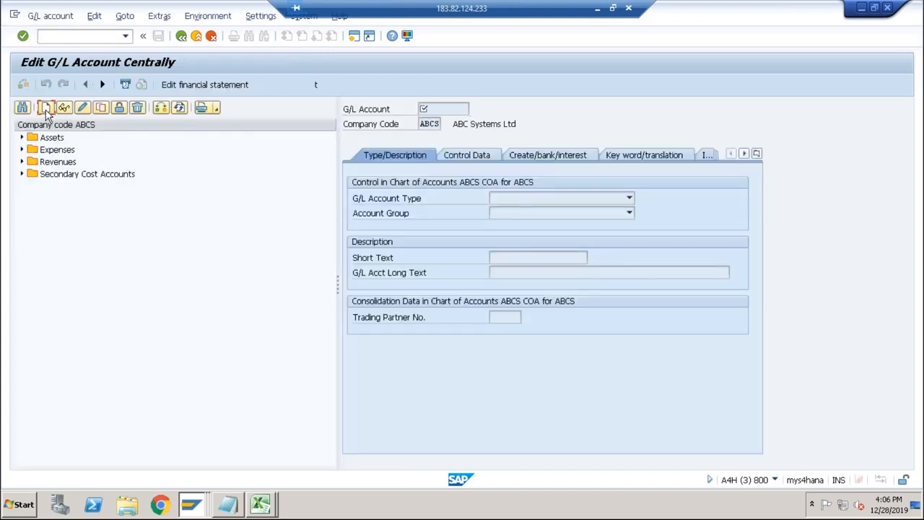
type("1000")
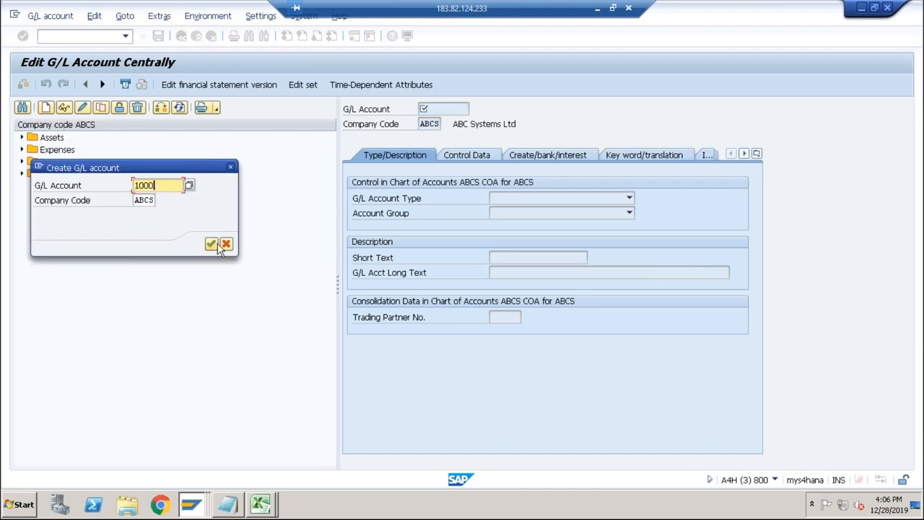
left_click(213, 245)
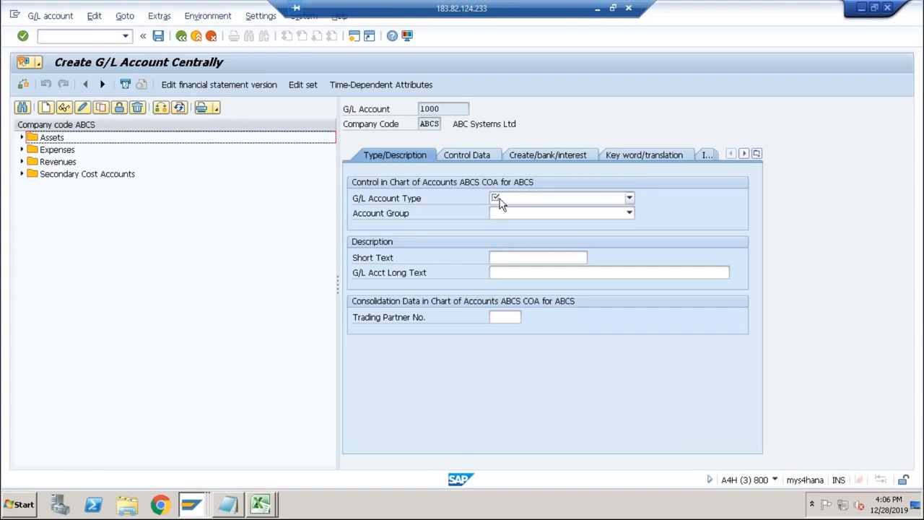
Classify the new G/L account as a Balance Sheet Account in group LIAB Liabilities, with AP as both short and long text.
left_click(496, 201)
left_click(517, 242)
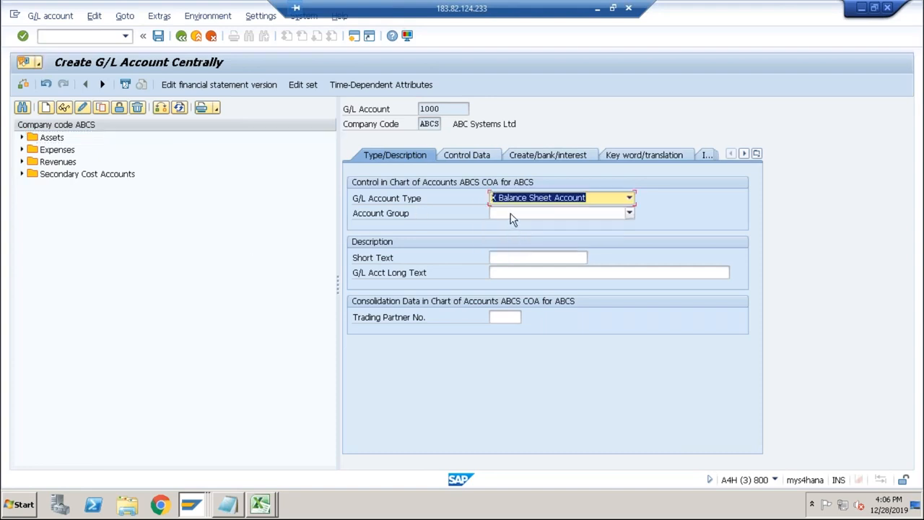
left_click(514, 214)
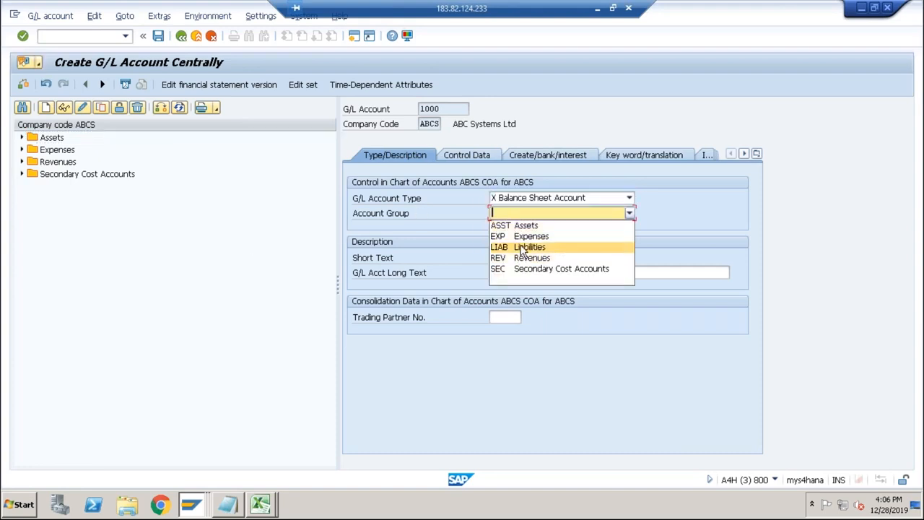
left_click(521, 247)
left_click(508, 256)
type("AP")
key("Tab")
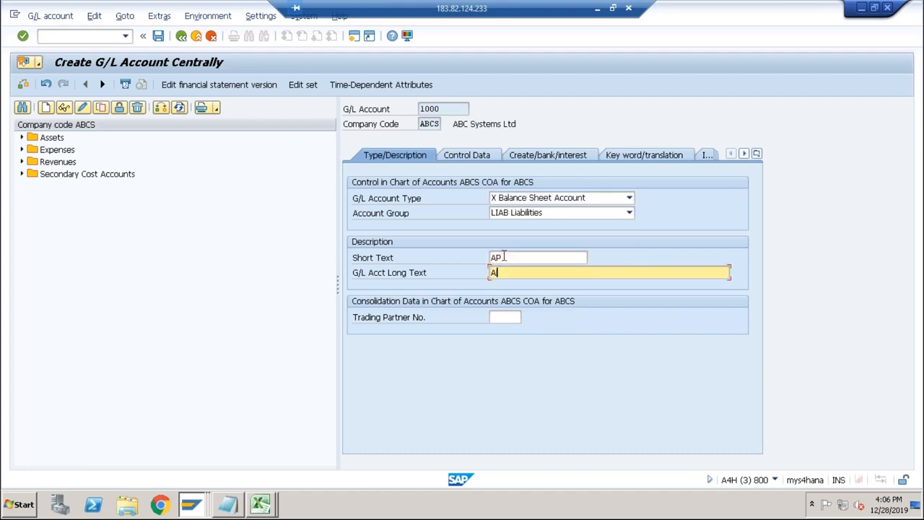
type("AP")
Set the account's reconciliation type to K Vendors and its field status group to G067, and save the G/L account.
left_click(466, 154)
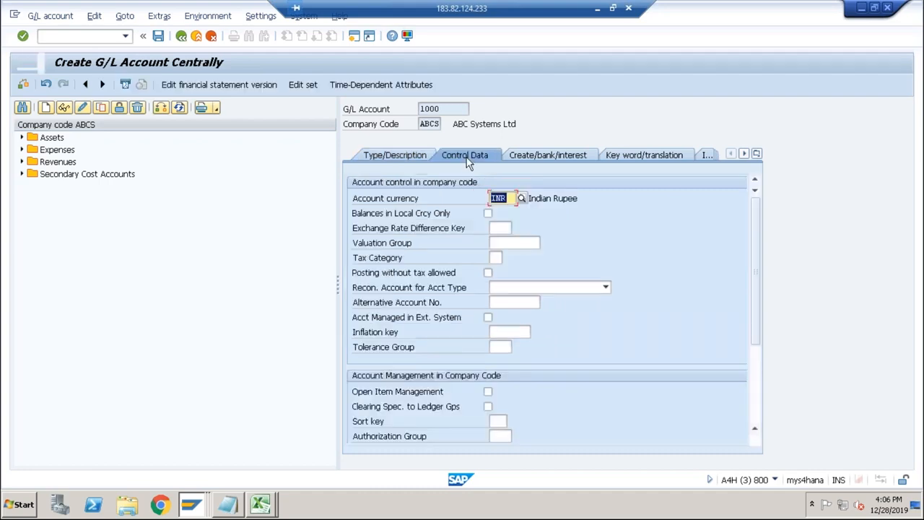
left_click(531, 289)
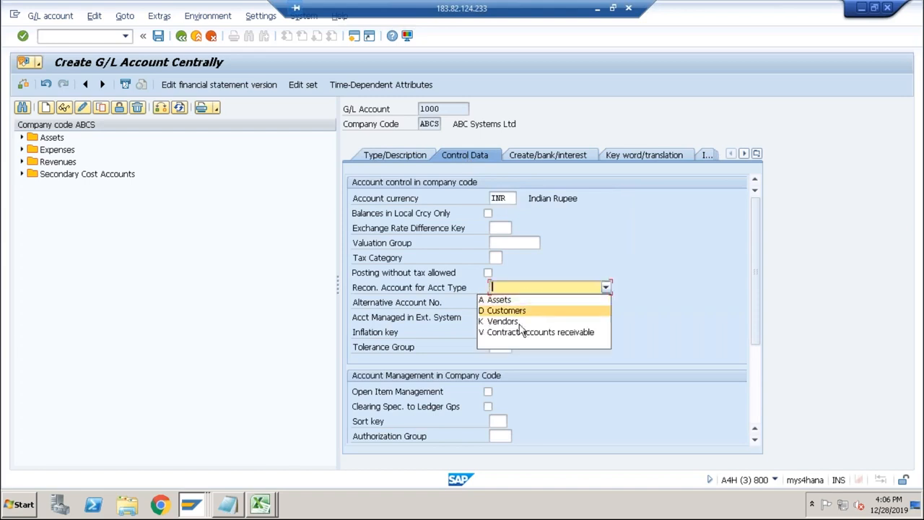
left_click(522, 322)
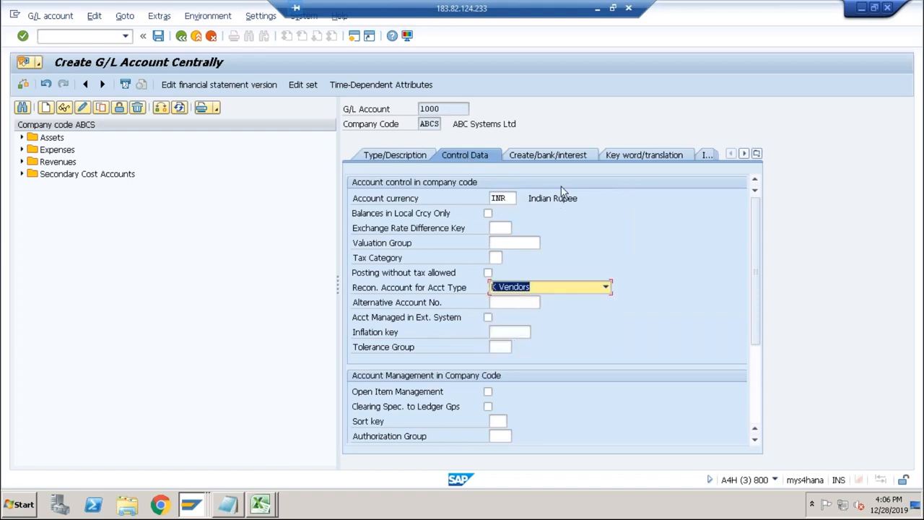
left_click(557, 155)
type("G0")
key("Return")
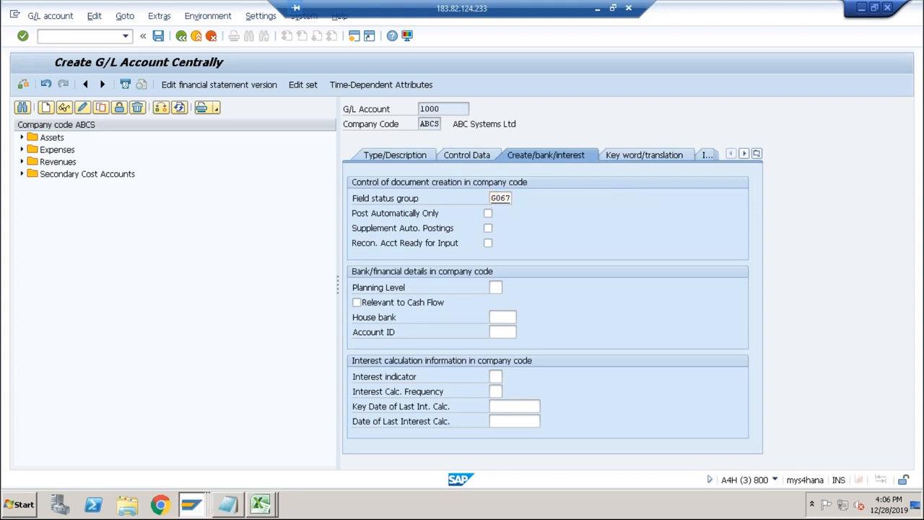
left_click(158, 35)
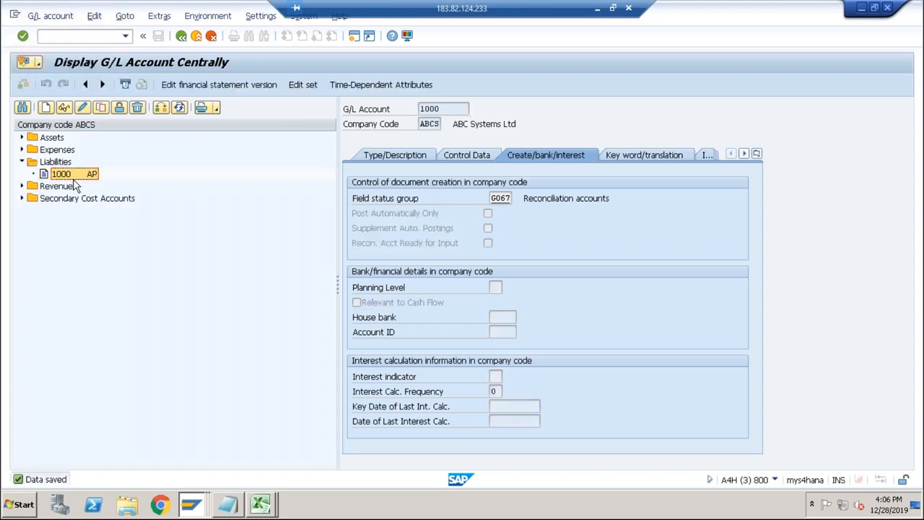
Return to the vendor being created, assign reconciliation account 1000 in company code ABCS and save the business partner.
left_click(192, 505)
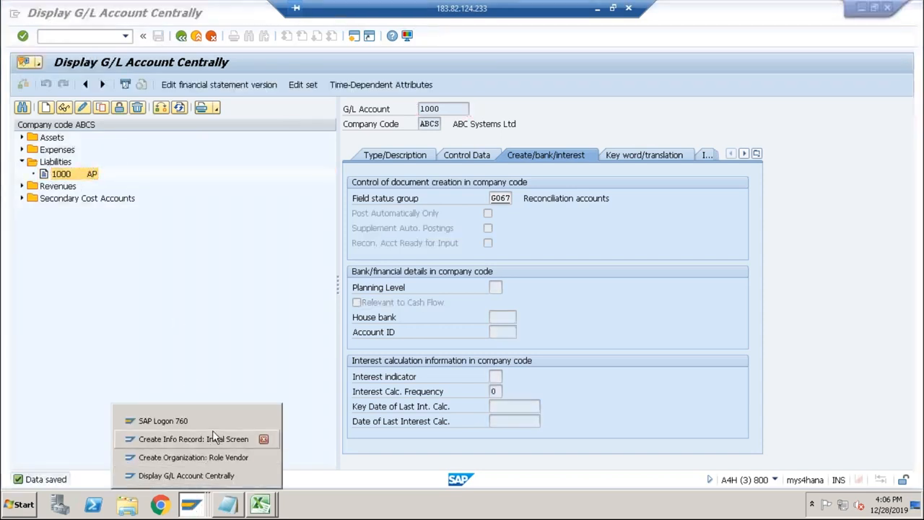
left_click(193, 457)
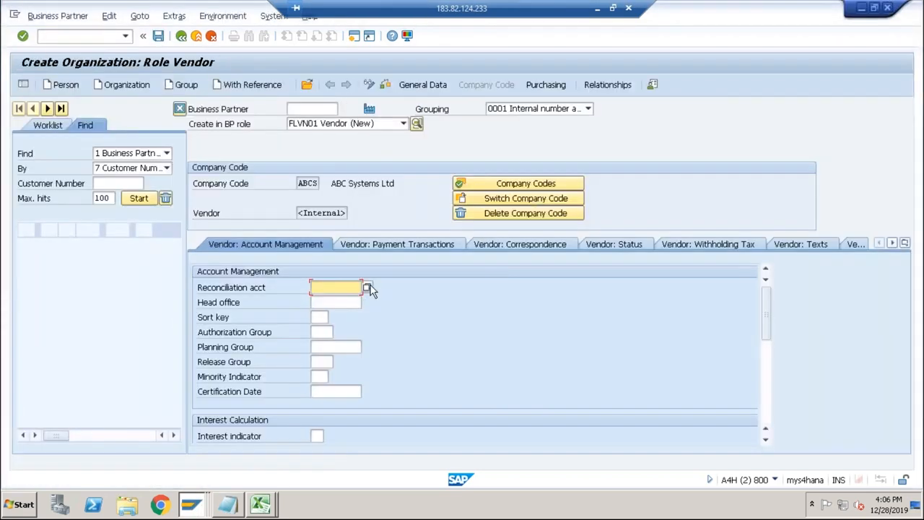
left_click(368, 286)
double_click(352, 135)
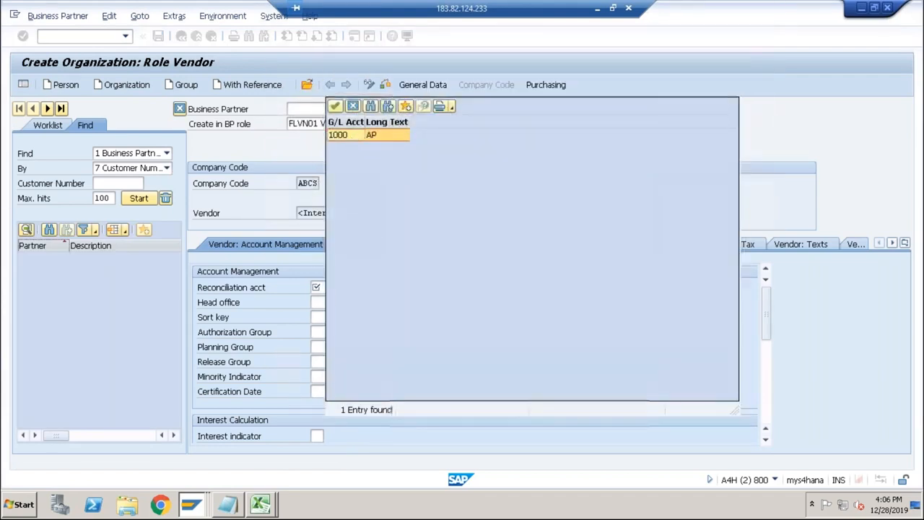
left_click(158, 35)
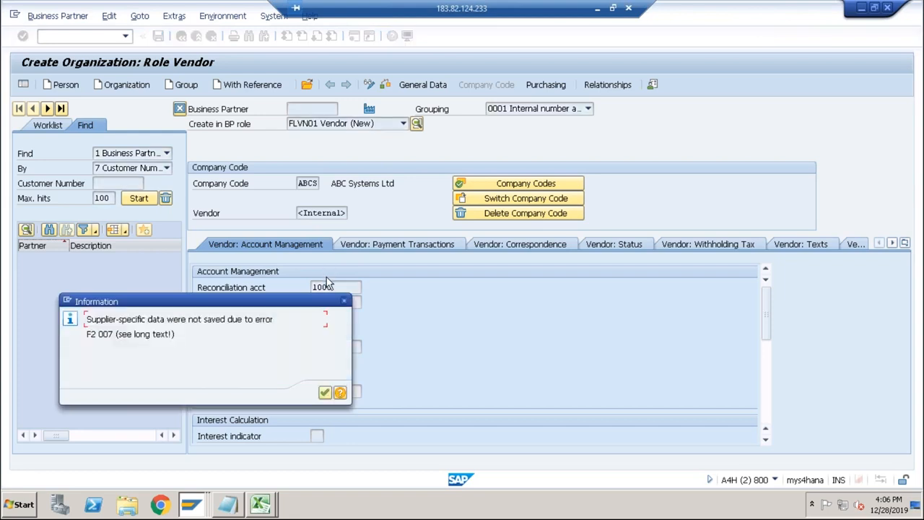
left_click(324, 394)
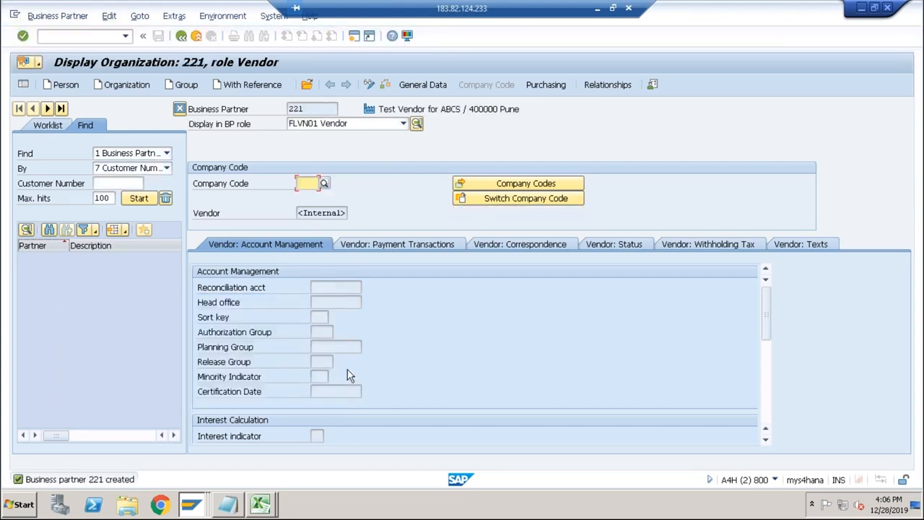
Try to display the company code ABCS data of the saved business partner.
left_click(306, 184)
left_click(310, 197)
key("Return")
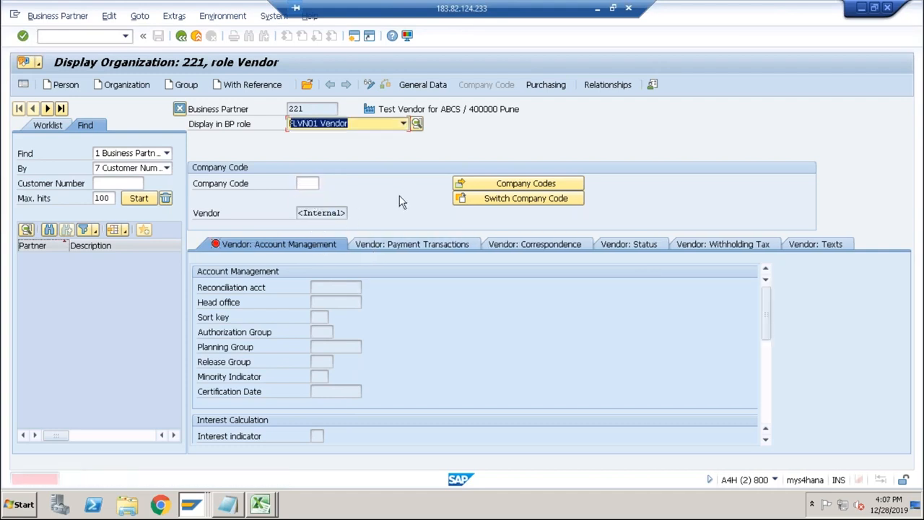
left_click(331, 287)
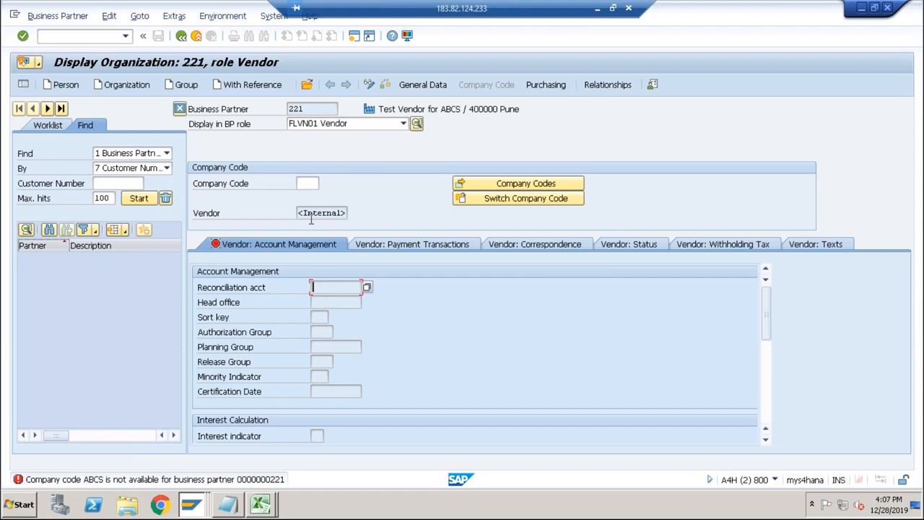
left_click(307, 183)
left_click(311, 193)
key("Return")
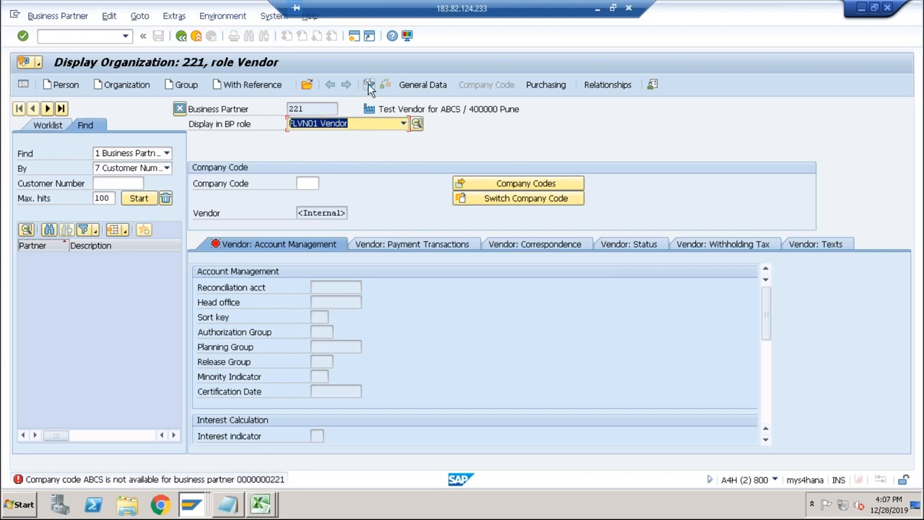
Try to add company code ABCS with reconciliation account 1000 to the saved vendor in change mode and save it.
left_click(369, 86)
left_click(306, 185)
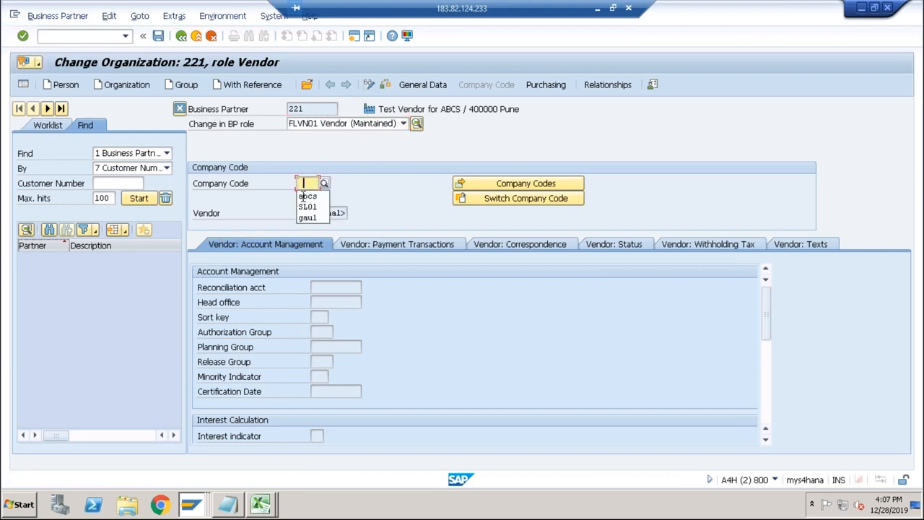
left_click(307, 196)
key("Return")
type("1")
left_click(319, 301)
key("Return")
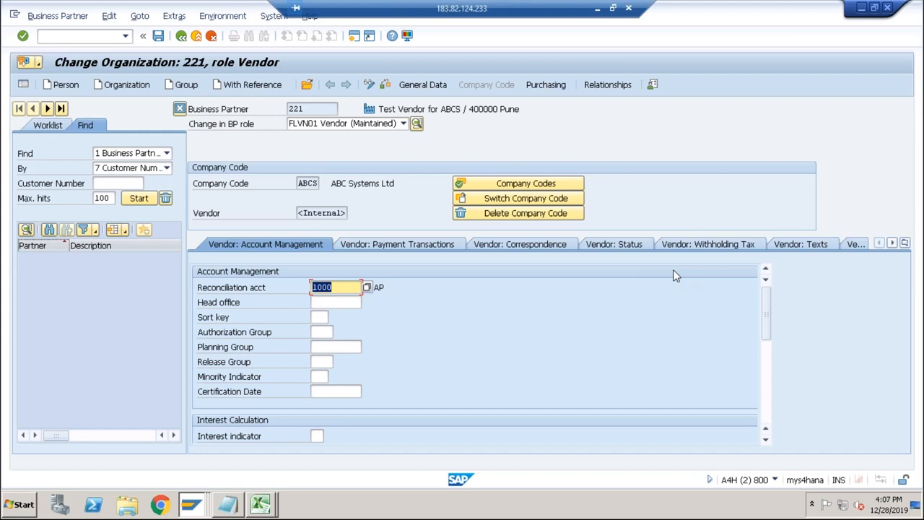
left_click(766, 374)
scroll(754, 415, "down", 2)
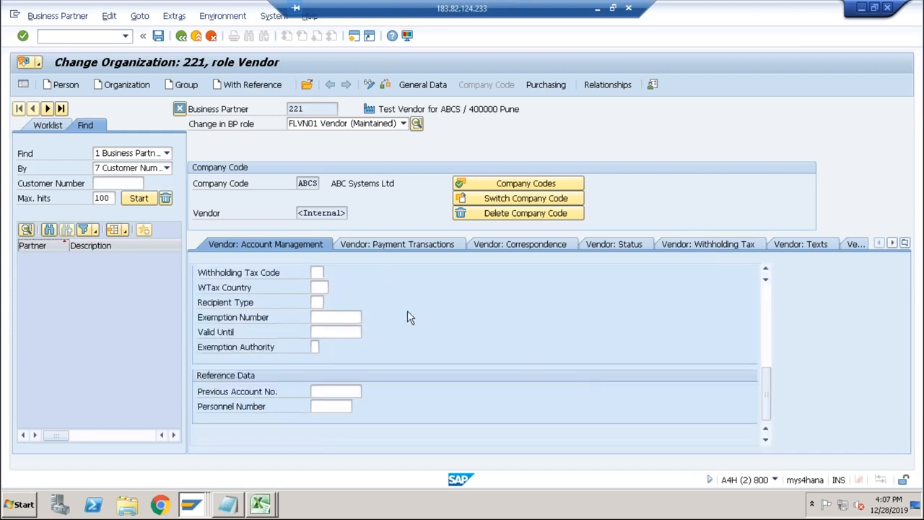
left_click(158, 36)
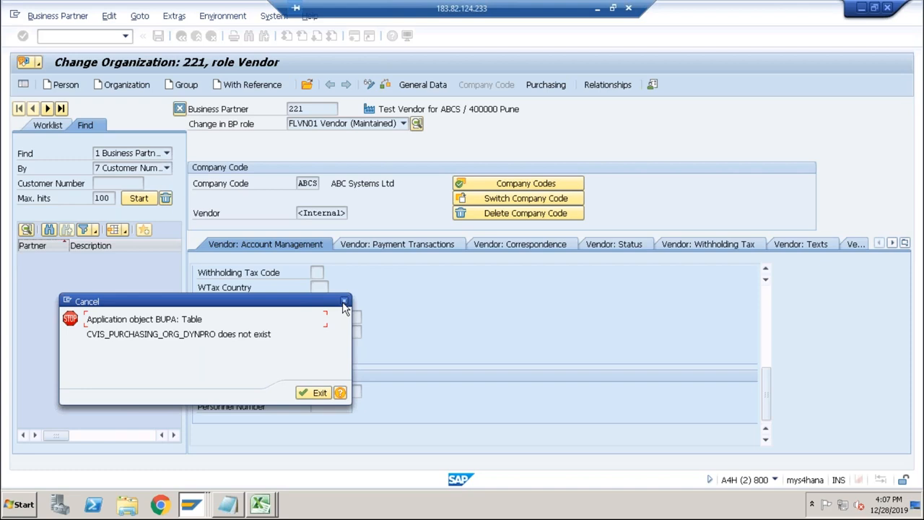
left_click(307, 396)
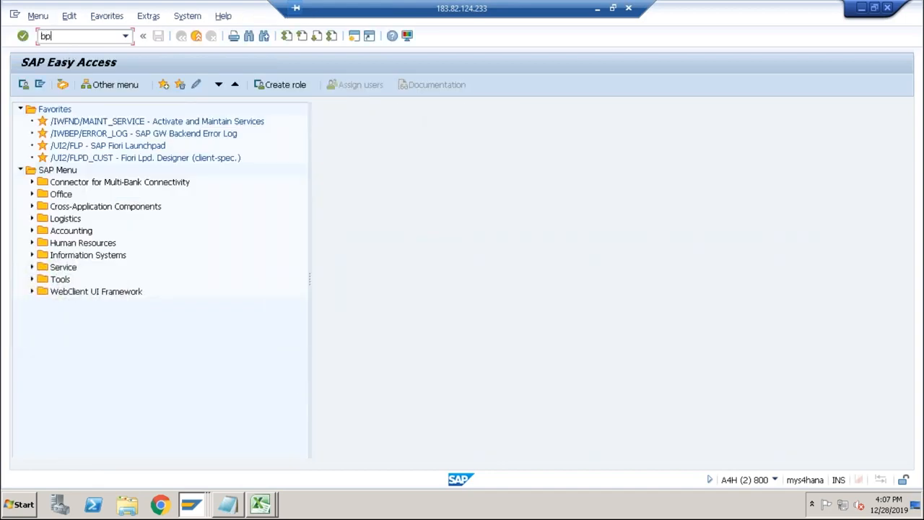
Reopen transaction BP and start creating a new organization.
type("bp")
key("Return")
left_click(130, 85)
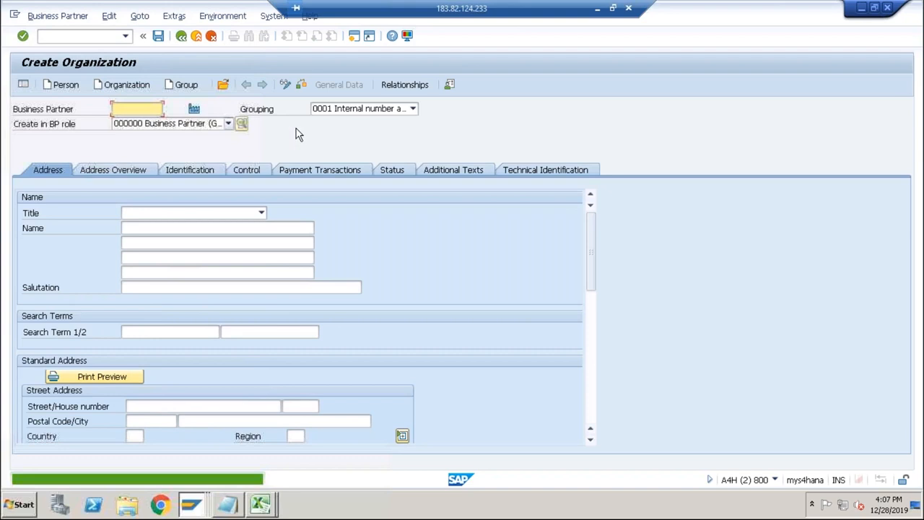
Enter the title 0003 Company and the name Test Vendor for ABCS in the general business partner role.
left_click(156, 215)
left_click(156, 227)
left_click(152, 229)
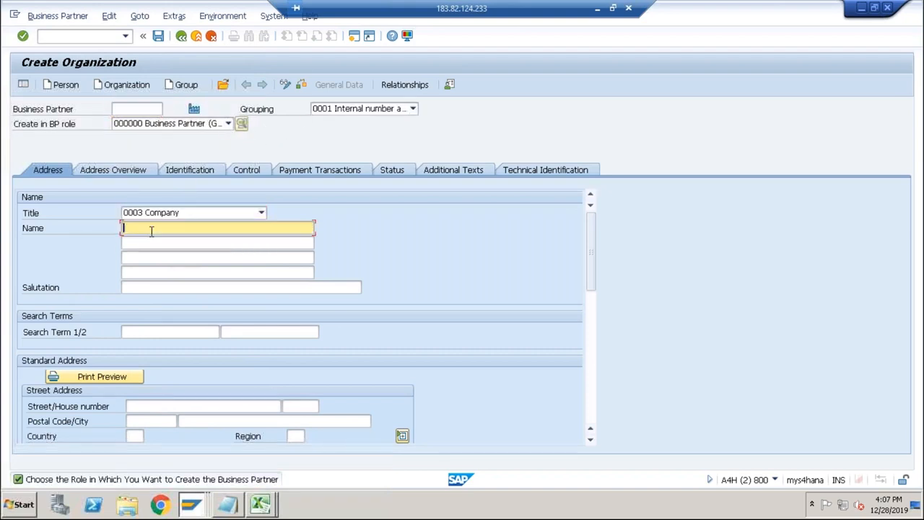
left_click(152, 242)
scroll(173, 271, "down", 3)
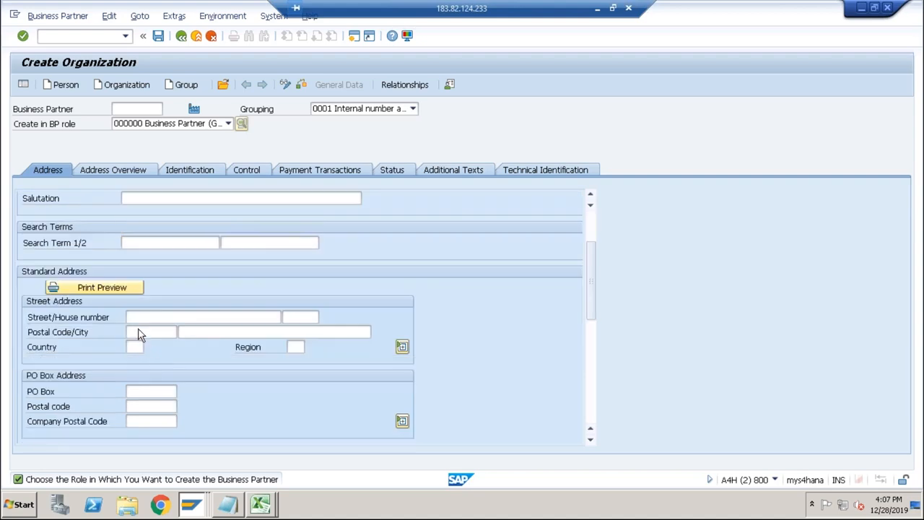
scroll(166, 289, "up", 3)
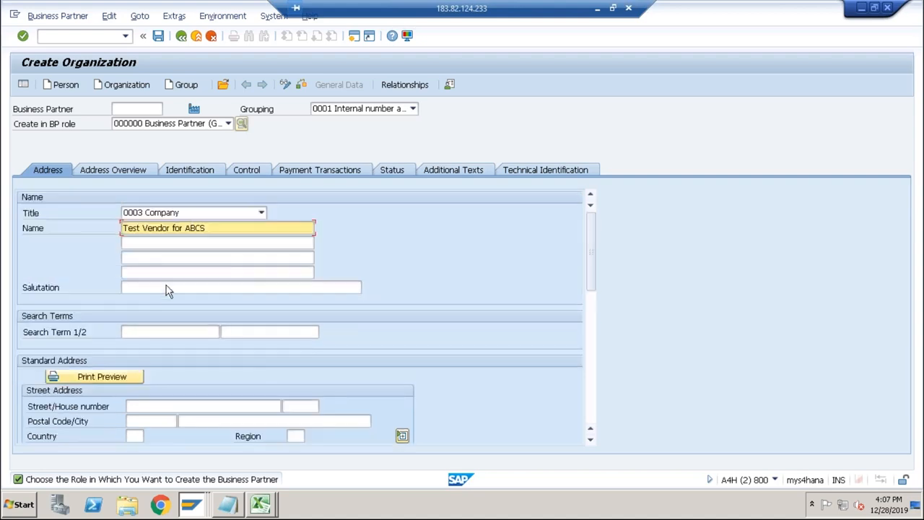
Change the new organization's BP role to FLVN01 Vendor and choose to create it directly in that role.
left_click(171, 125)
key("Down")
key("Down")
key("Down")
key("Down")
key("Down")
key("Down")
key("Down")
key("Down")
key("Down")
key("Down")
key("Down")
key("Down")
key("Down")
key("Down")
key("Down")
key("Down")
key("Down")
key("Down")
key("Down")
key("Down")
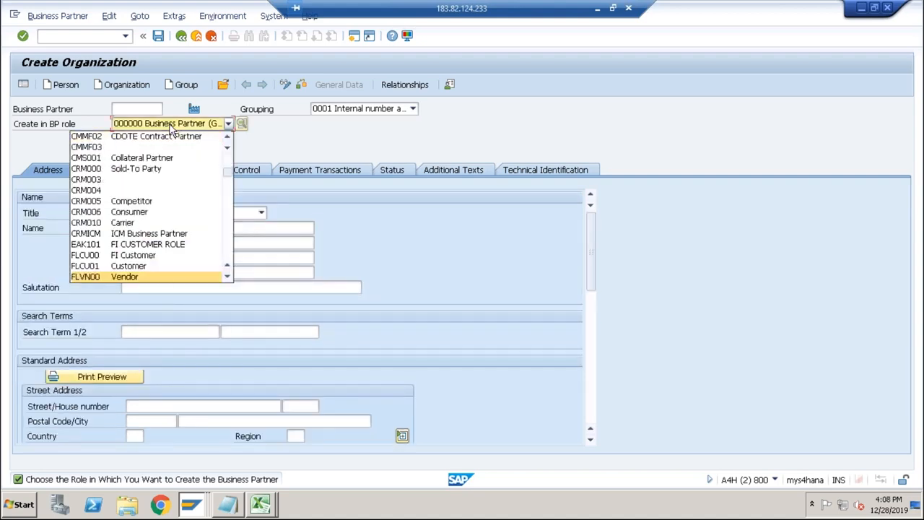
left_click(227, 277)
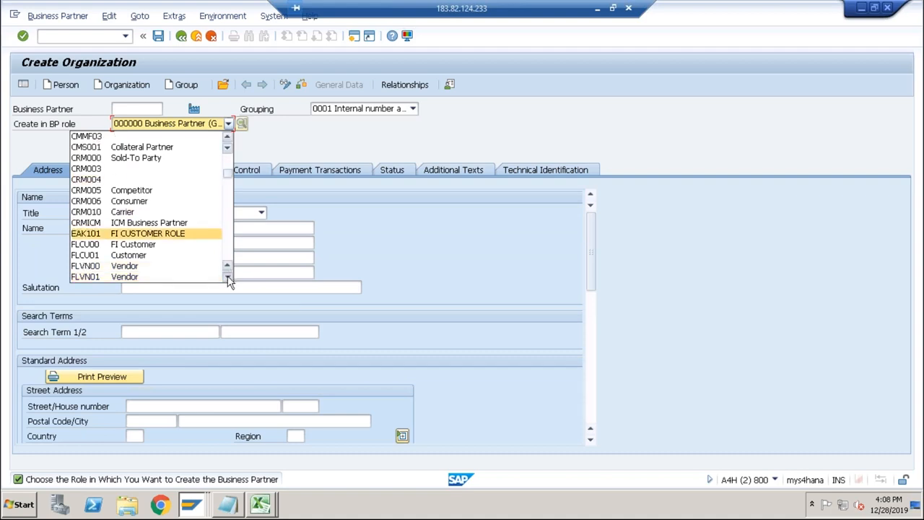
left_click(124, 277)
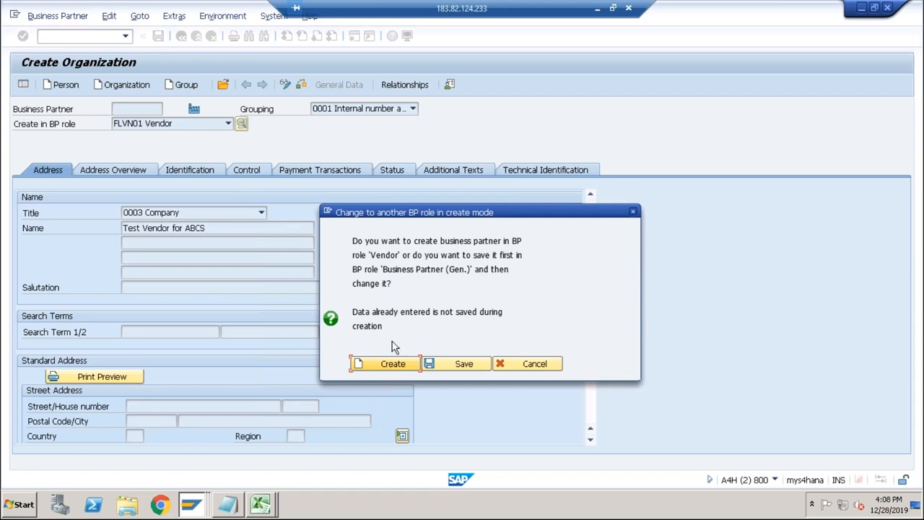
left_click(385, 364)
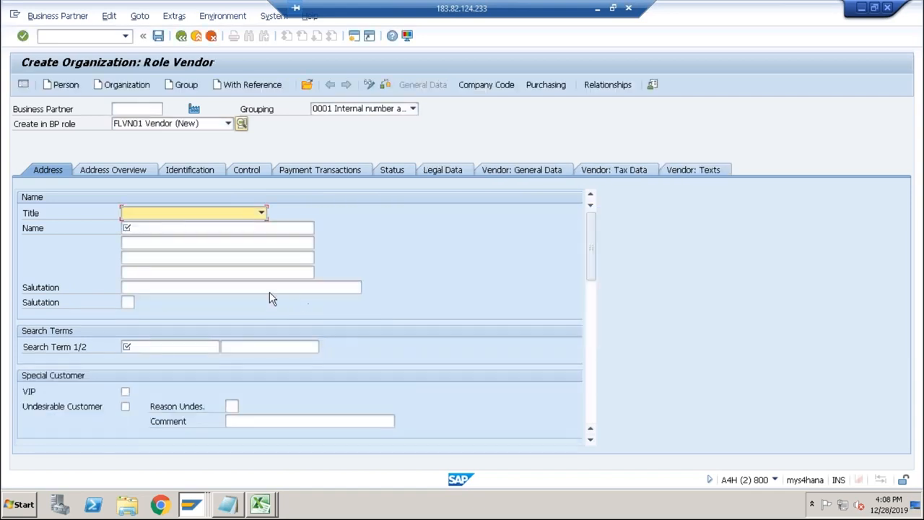
Give the vendor the title 0003 Company, the name Test Vendor for ABCS and a search term.
left_click(260, 213)
left_click(186, 225)
left_click(171, 229)
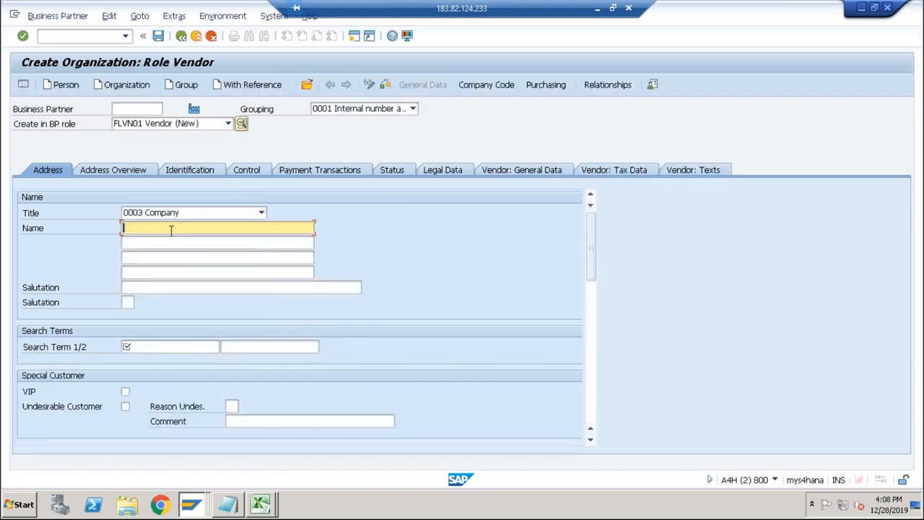
left_click(151, 243)
left_click(141, 345)
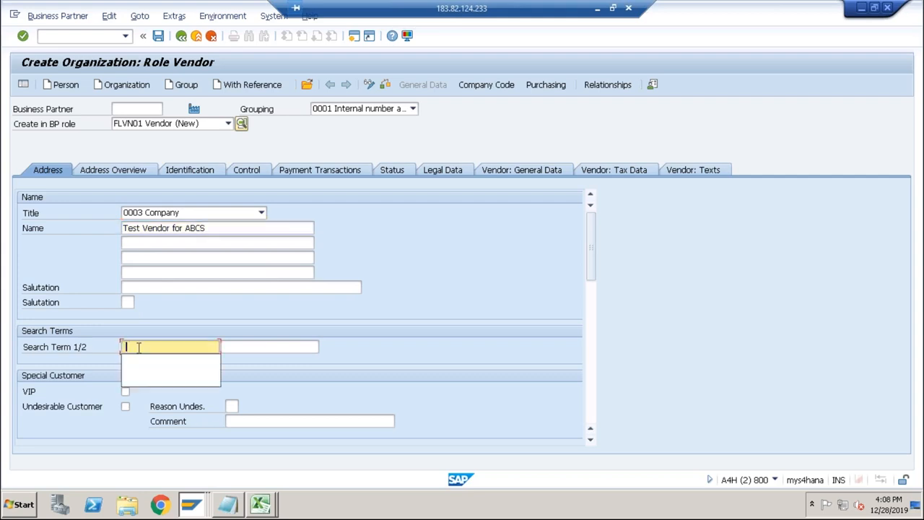
left_click(137, 360)
Fill in the vendor's postal code and city, and set the country to IN and the language to EN English.
scroll(216, 354, "down", 5)
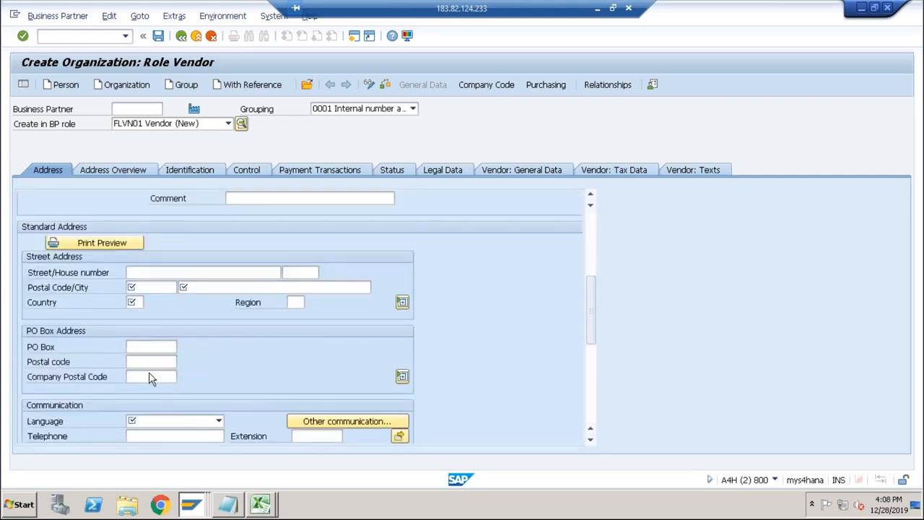
left_click(146, 287)
left_click(145, 301)
left_click(205, 288)
left_click(193, 301)
left_click(137, 302)
left_click(137, 316)
left_click(159, 425)
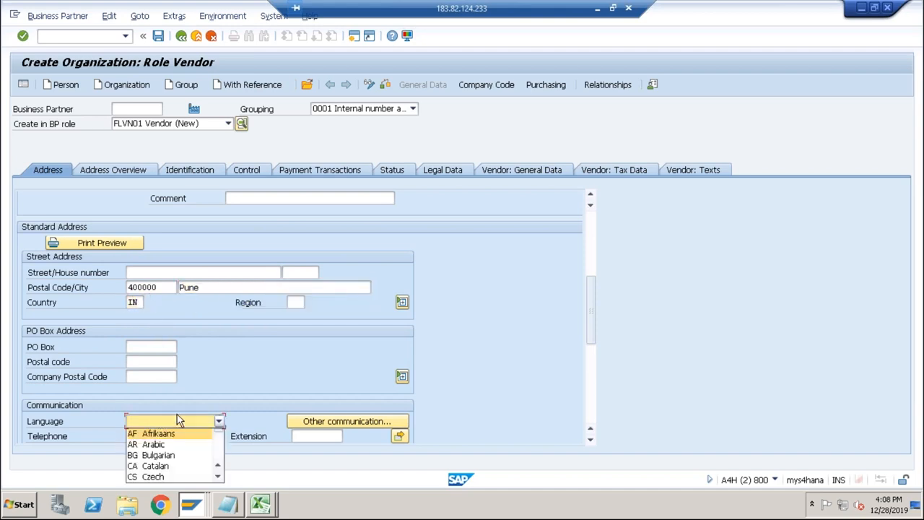
type("en")
key("Return")
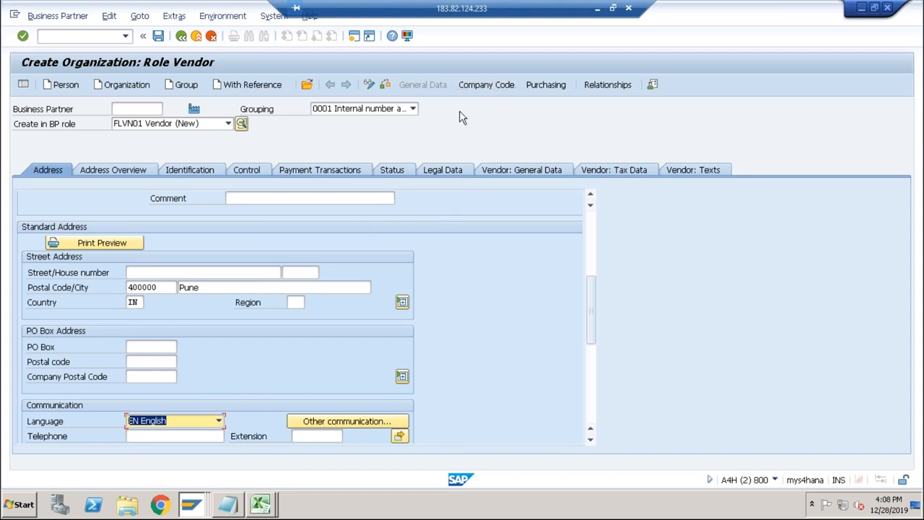
Try to save the vendor with company code ABCS and reconciliation account 1000.
left_click(482, 84)
left_click(135, 183)
left_click(133, 197)
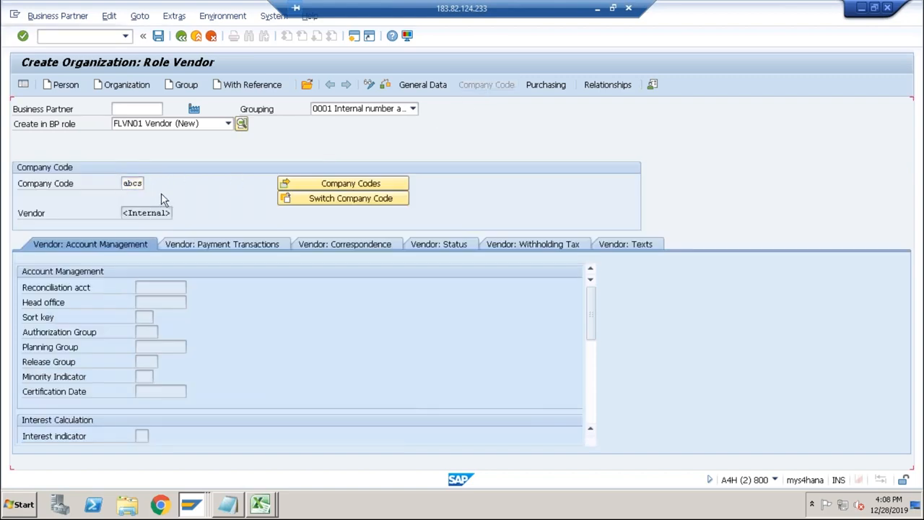
key("Return")
left_click(160, 287)
left_click(157, 302)
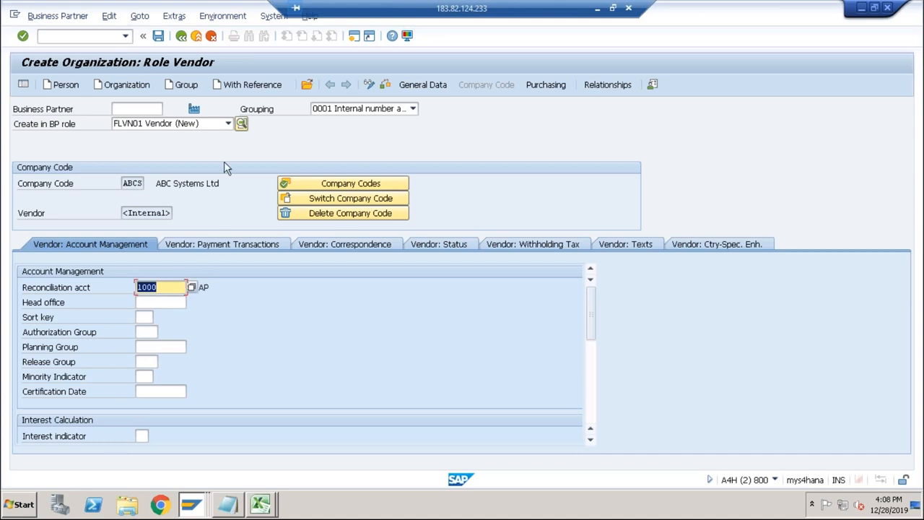
left_click(158, 35)
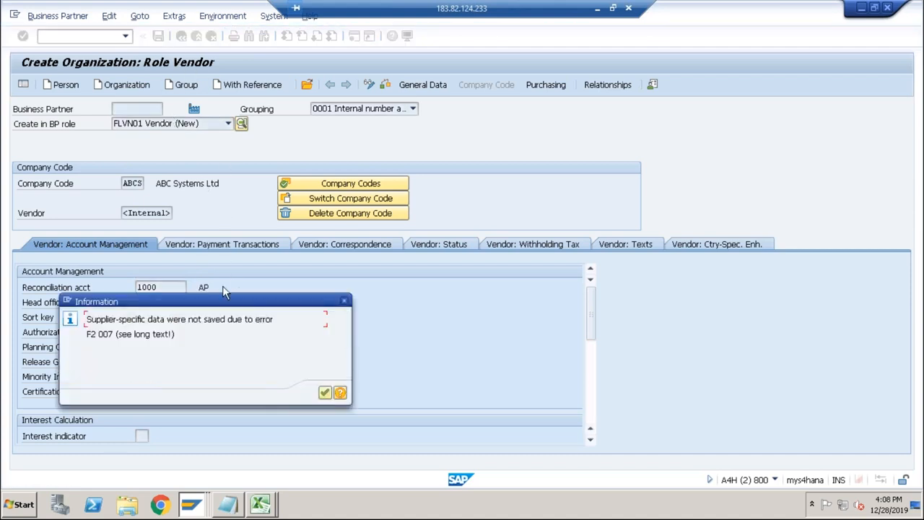
Read the long text of the error about the supplier-specific data and dismiss the message.
left_click(340, 393)
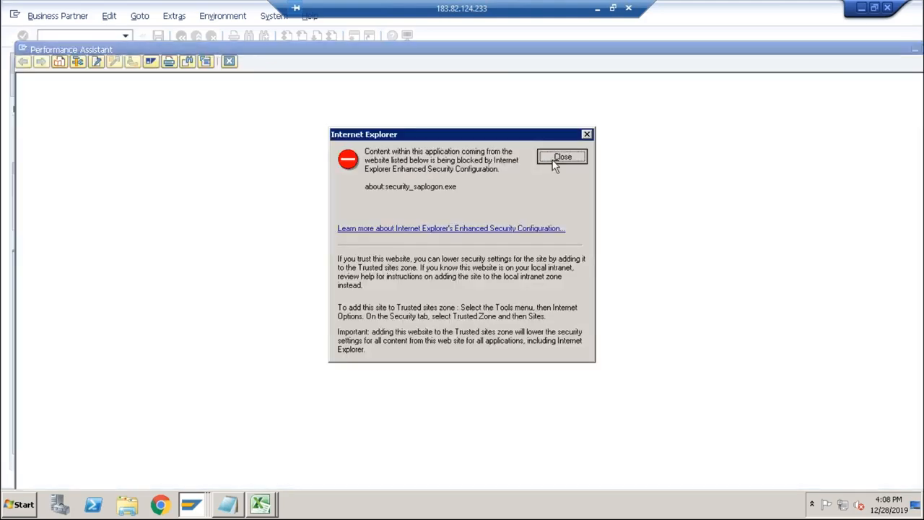
left_click(554, 160)
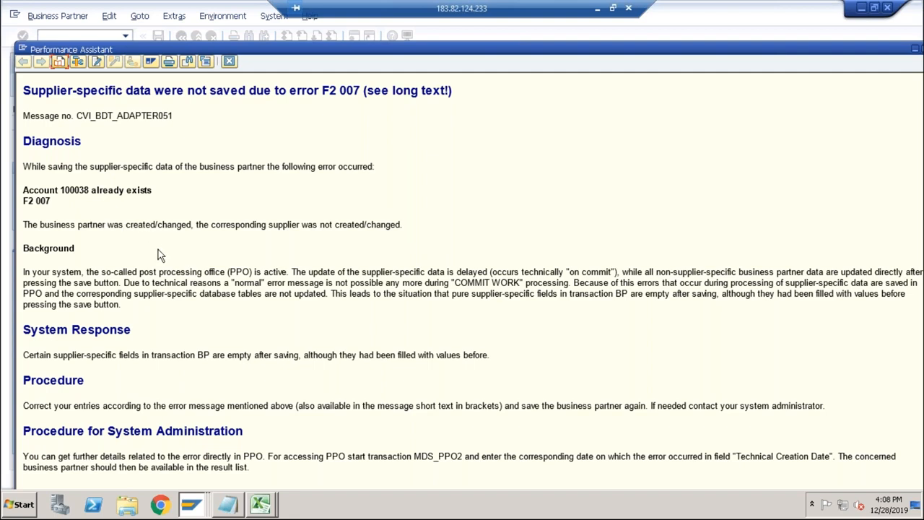
left_click(229, 62)
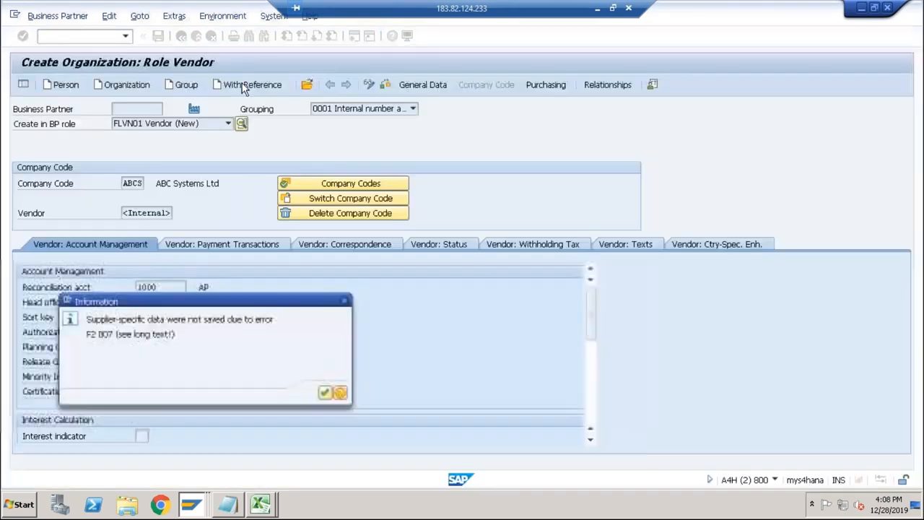
left_click(327, 392)
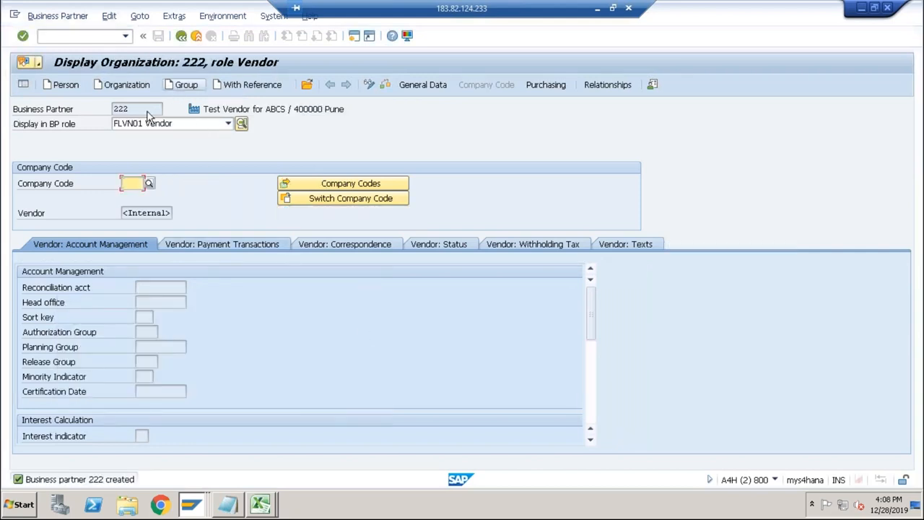
Restart the business partner transaction and begin a new organization with grouping SL01.
left_click(126, 37)
left_click(64, 50)
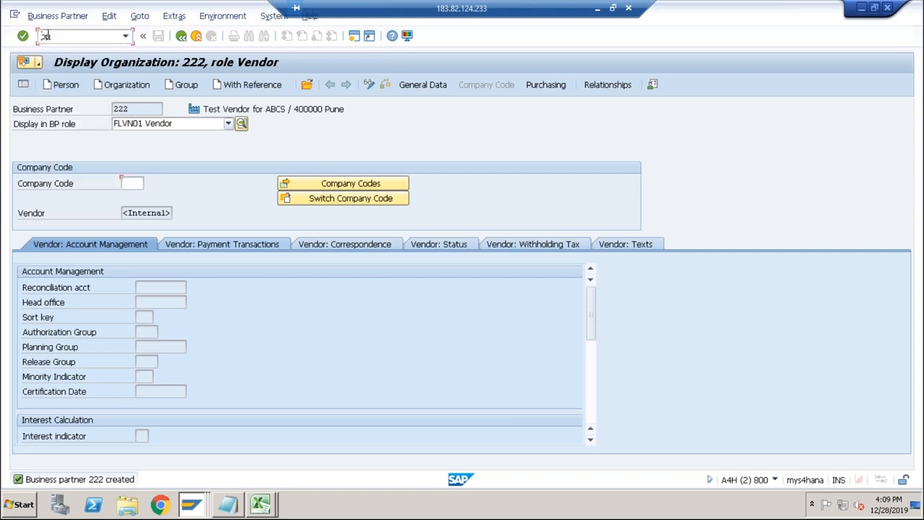
key("Return")
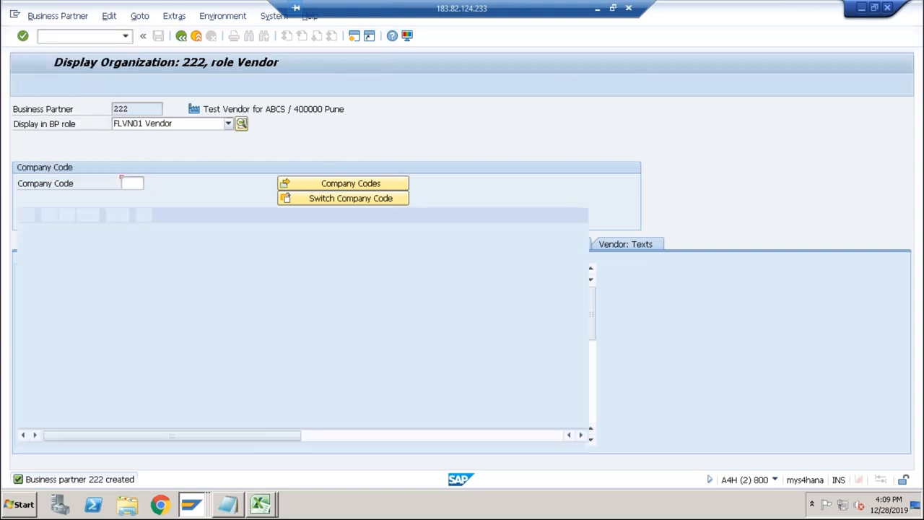
left_click(126, 85)
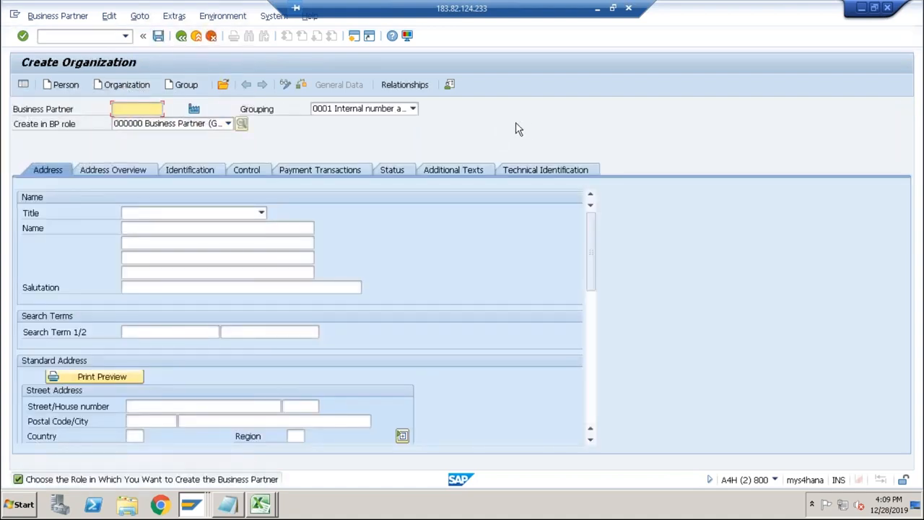
left_click(390, 110)
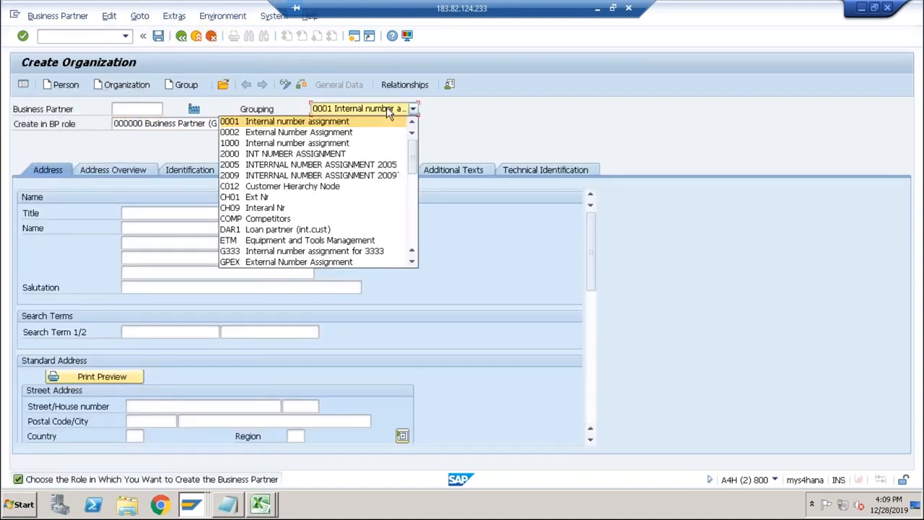
left_click(413, 216)
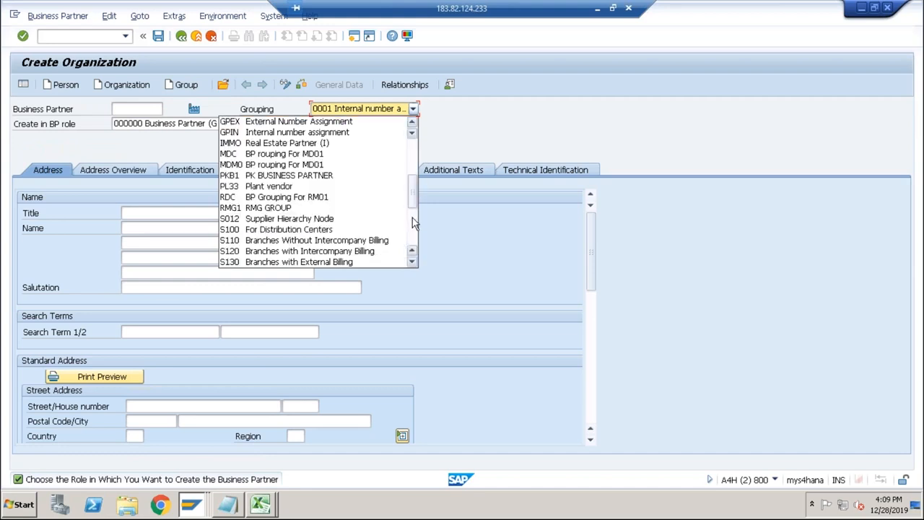
left_click(415, 230)
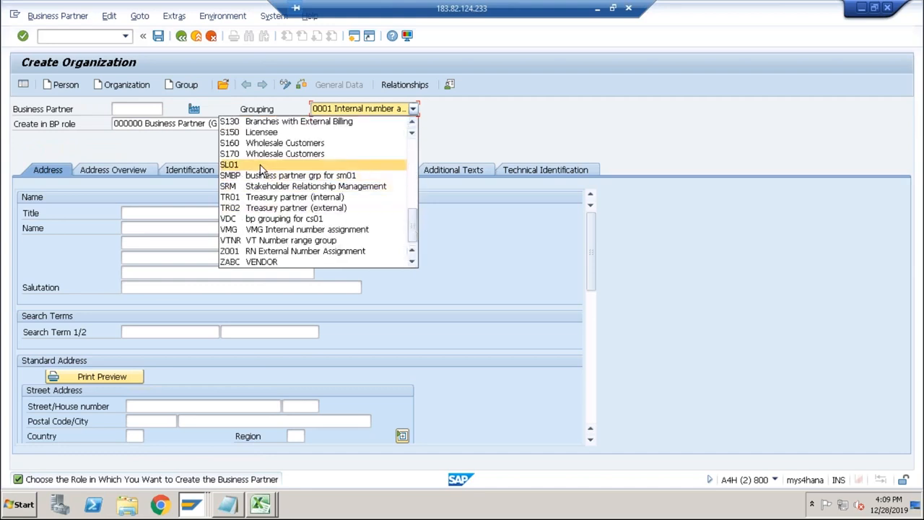
left_click(298, 166)
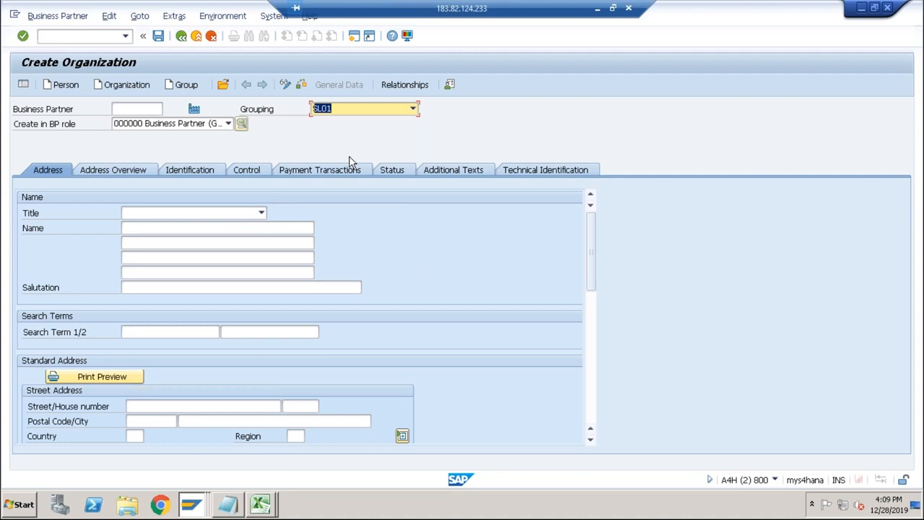
Enter title 0003 Company, name Test Vendor for ABCS and search term ABCS in the general business partner role.
left_click(257, 215)
left_click(190, 226)
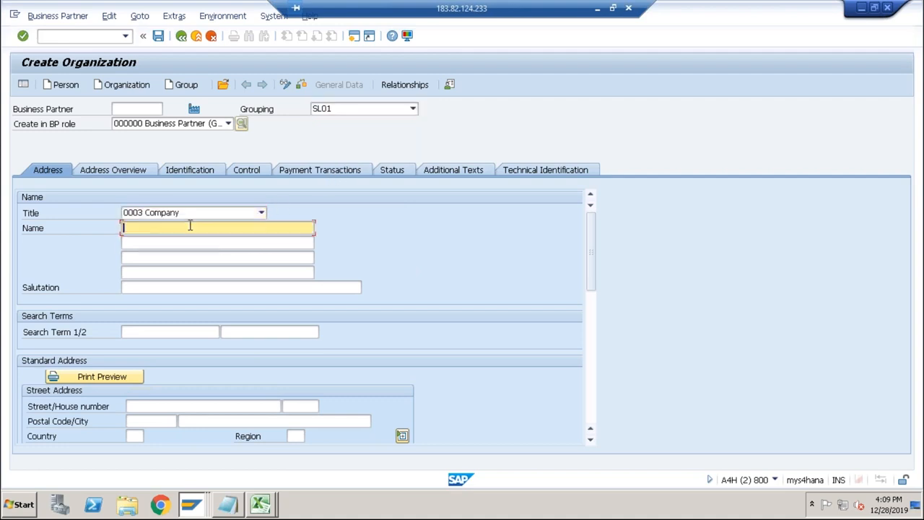
left_click(186, 242)
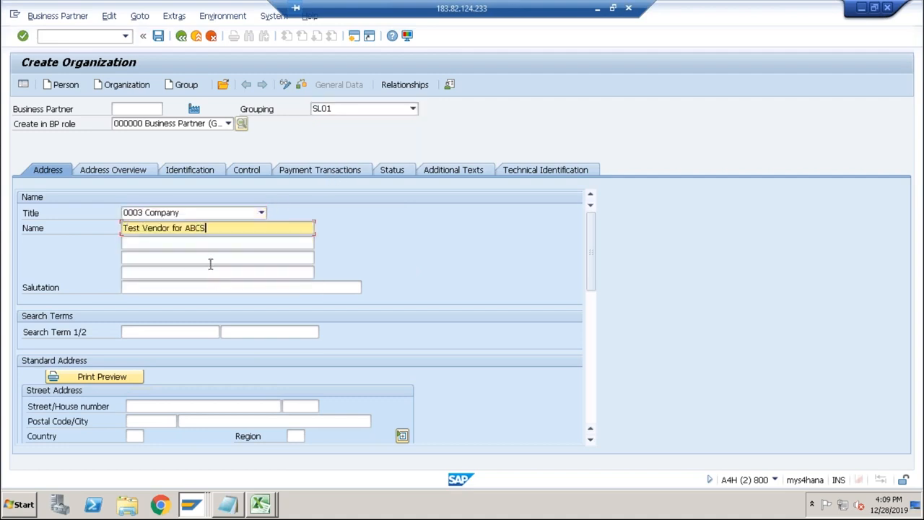
left_click(166, 334)
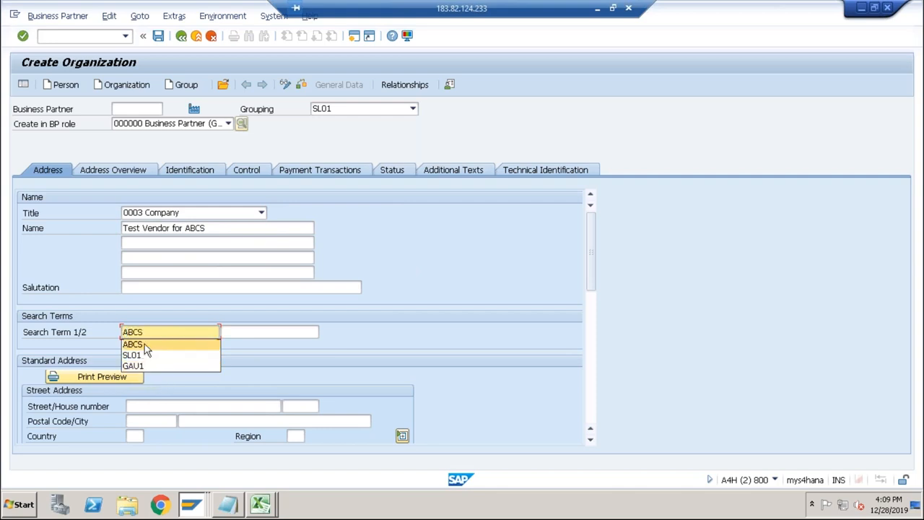
left_click(144, 343)
scroll(159, 346, "down", 3)
Switch the SL01 organization to BP role FLVN01 Vendor and create it directly in that role.
left_click(167, 127)
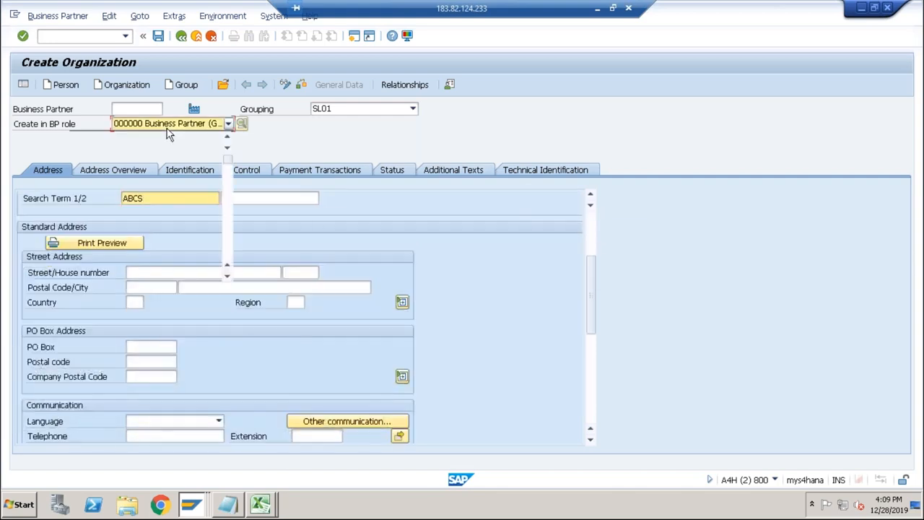
left_click(176, 135)
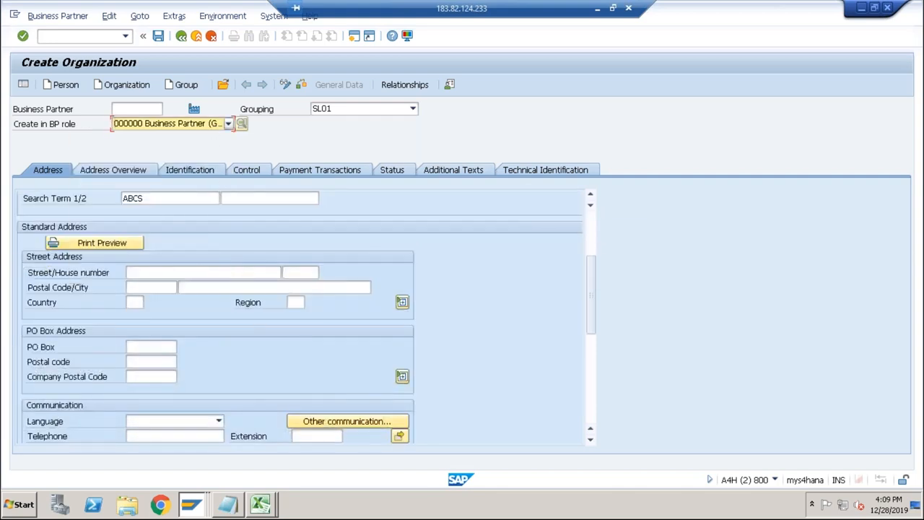
left_click(228, 124)
left_click(229, 182)
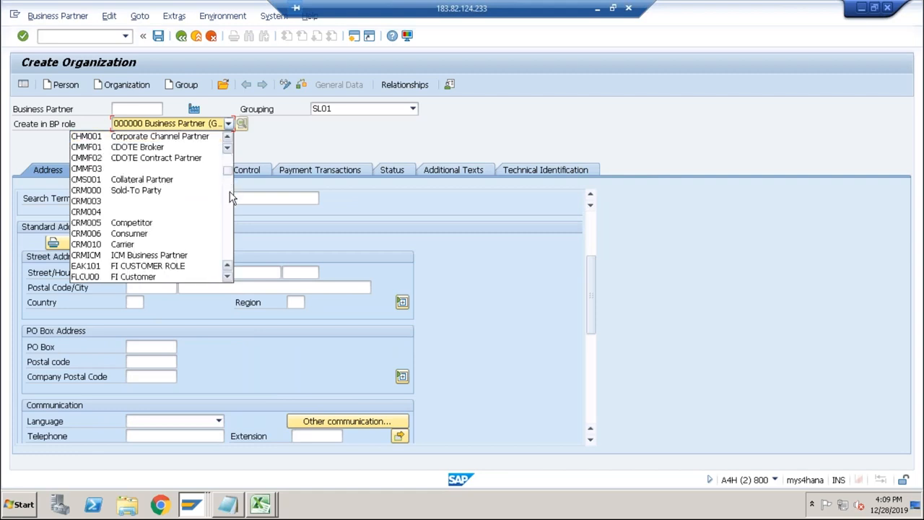
left_click(229, 197)
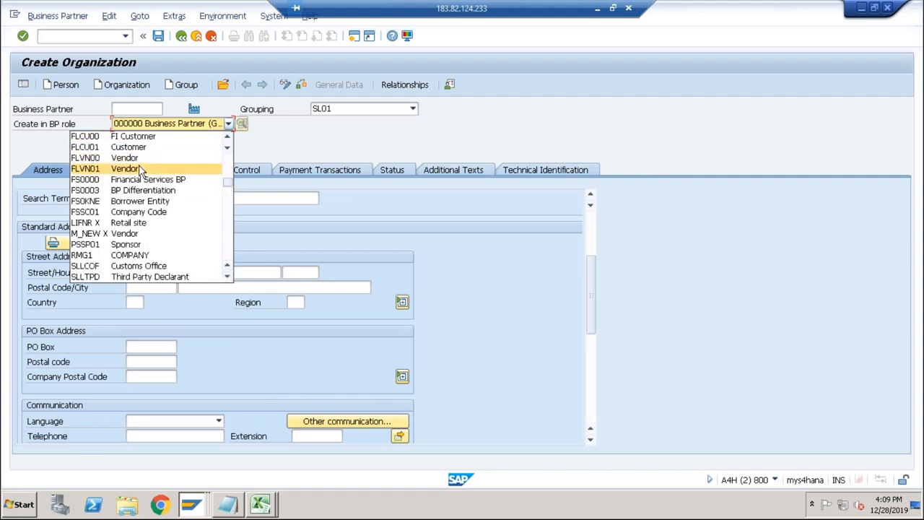
left_click(140, 168)
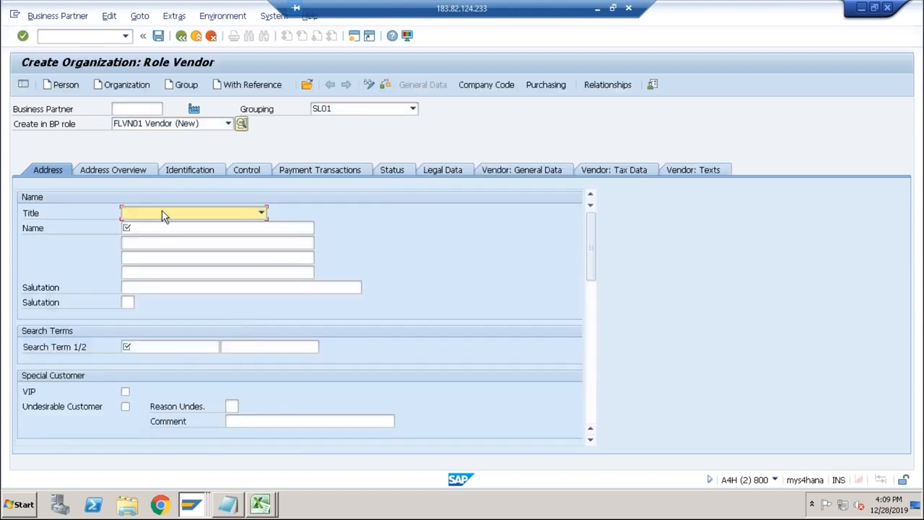
Give the SL01 vendor the title 0003 Company, the name Test Vendor for ABCS and the search term ABCS.
left_click(161, 215)
left_click(150, 223)
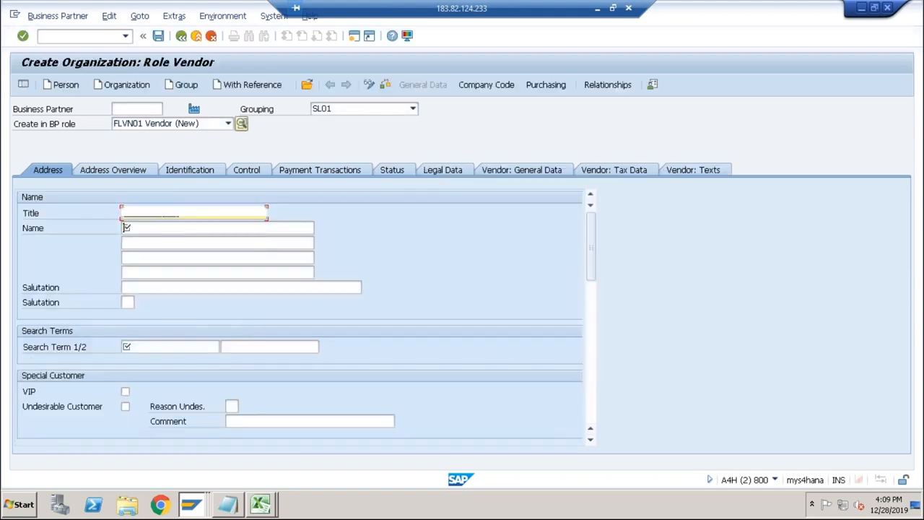
left_click(148, 228)
left_click(144, 241)
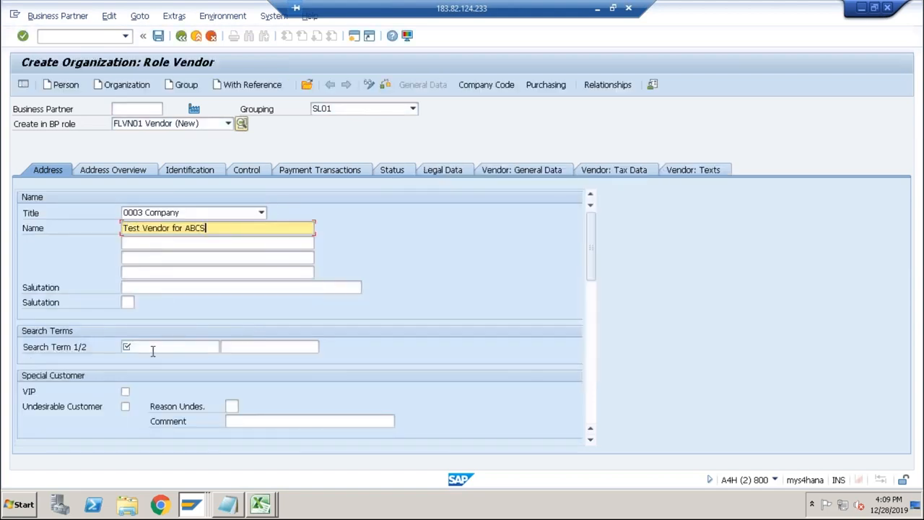
left_click(152, 351)
left_click(145, 359)
Enter the vendor's postal code and city, with country IN and language EN English.
scroll(158, 361, "down", 3)
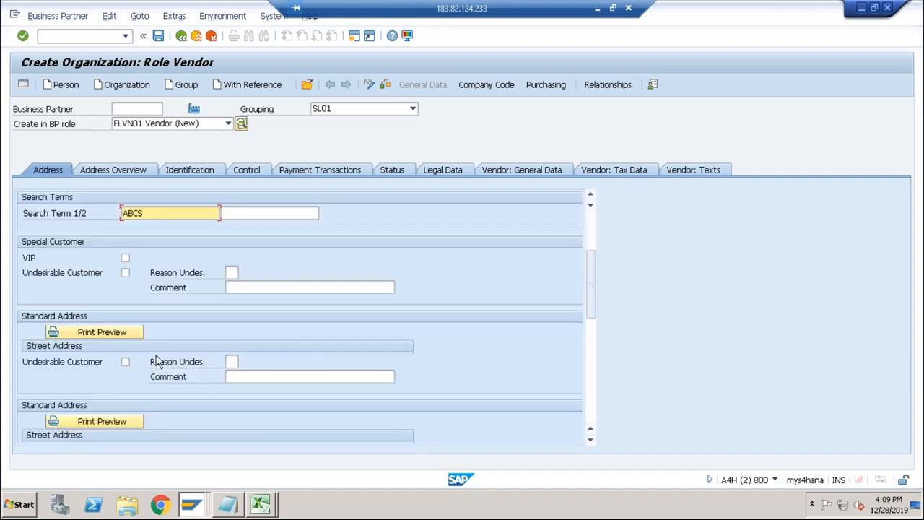
left_click(148, 376)
left_click(167, 388)
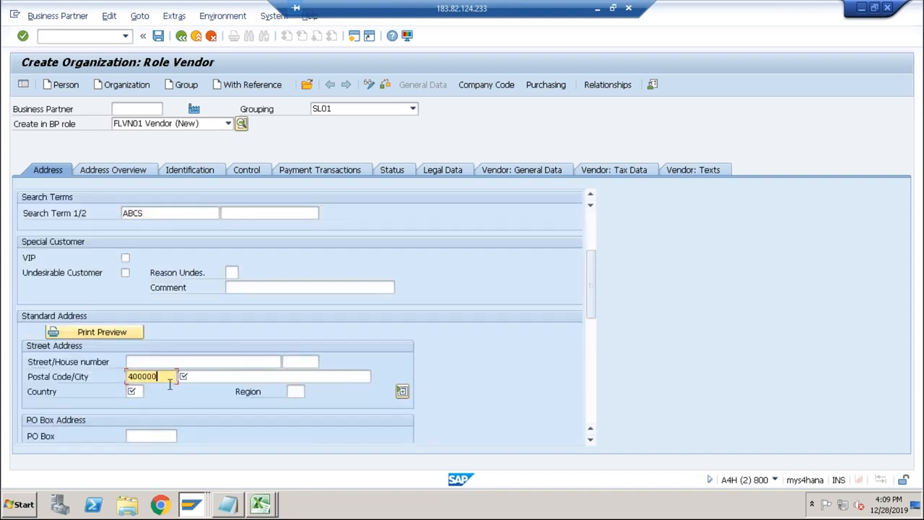
left_click(202, 376)
left_click(193, 394)
left_click(137, 392)
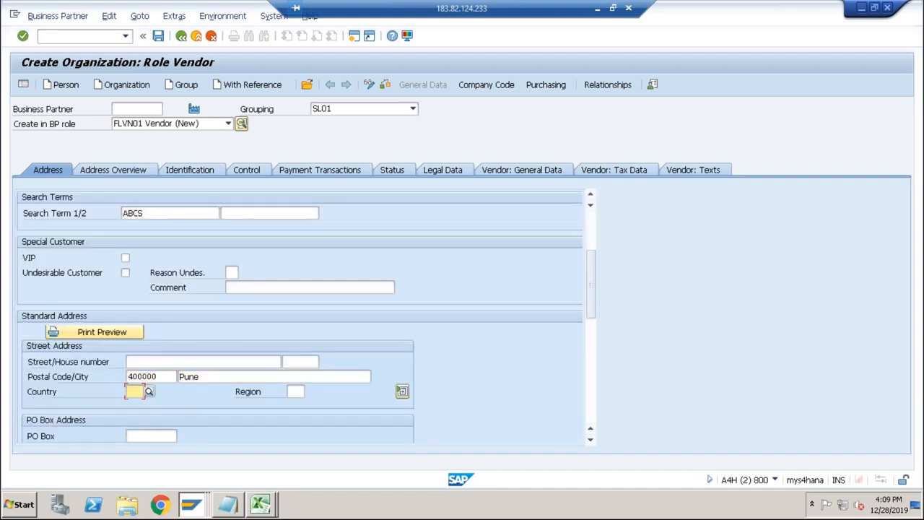
left_click(144, 402)
scroll(197, 386, "down", 3)
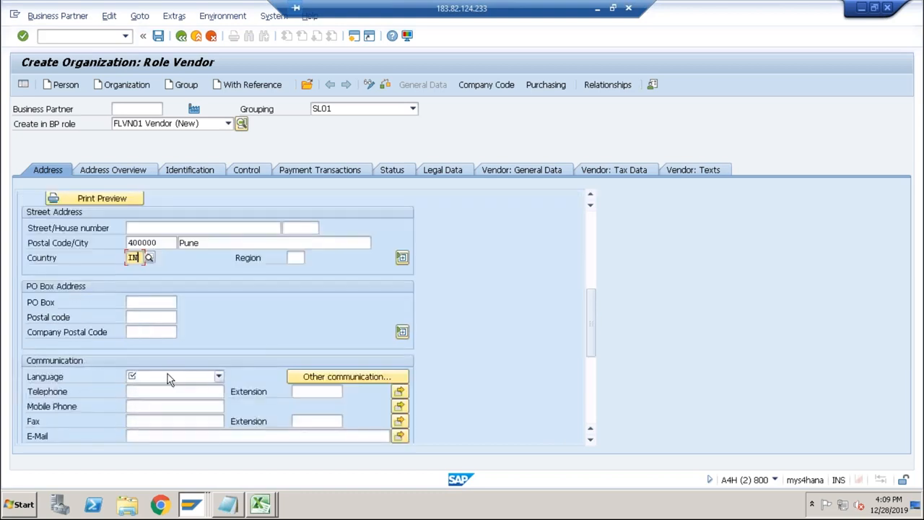
left_click(168, 377)
key("Return")
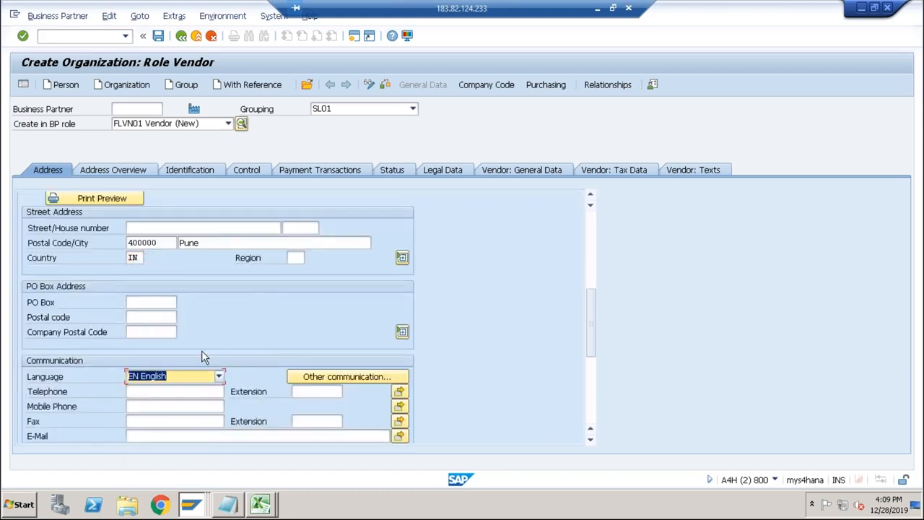
Add company code ABCS with reconciliation account 1000 to the SL01 vendor and save the business partner.
left_click(482, 84)
left_click(132, 184)
left_click(148, 196)
key("Return")
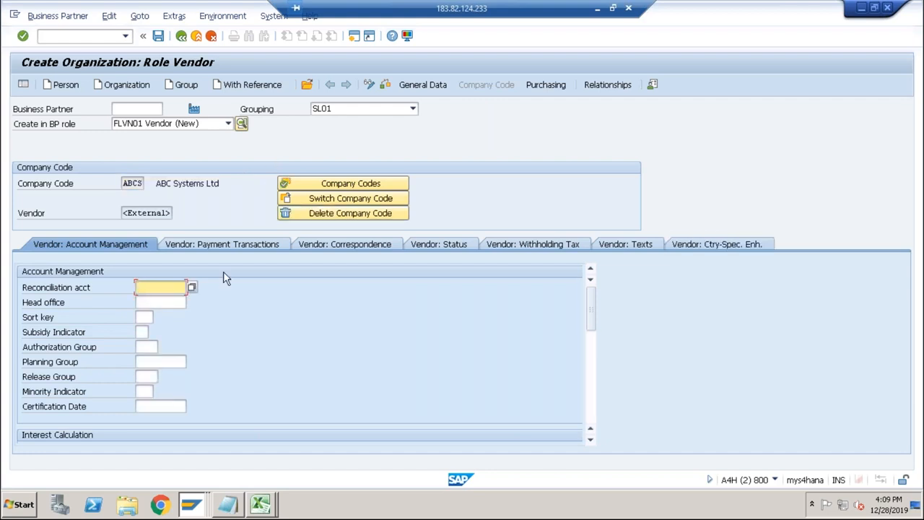
left_click(179, 287)
left_click(145, 298)
left_click(159, 36)
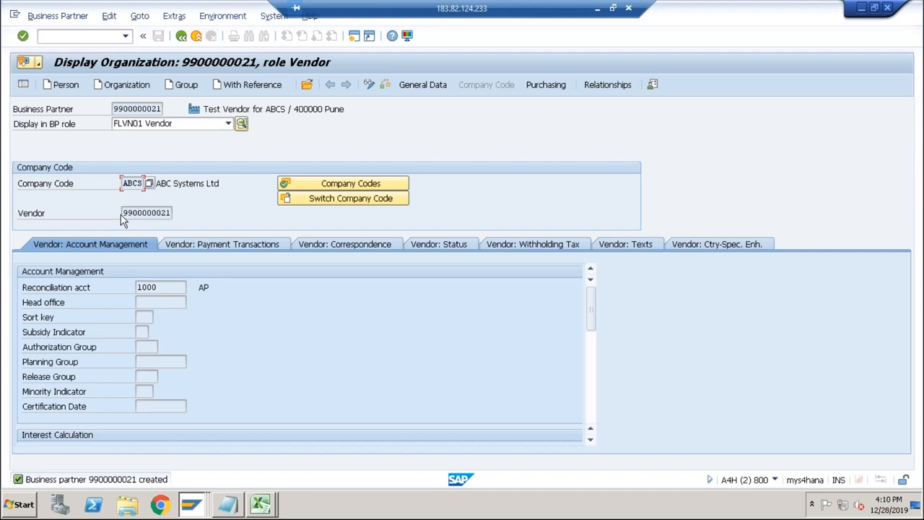
Open the saved business partner for changes and add the new BP role FLVN00 Vendor.
left_click_drag(122, 214, 170, 218)
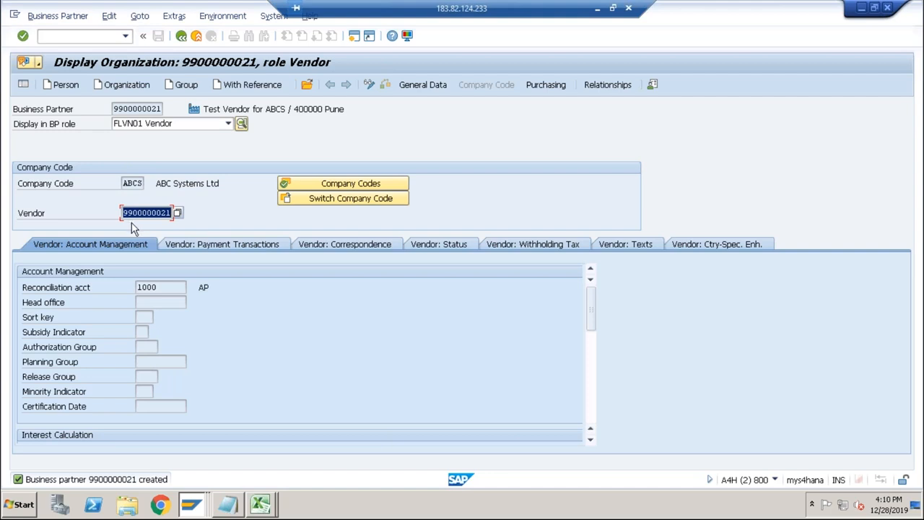
left_click(167, 125)
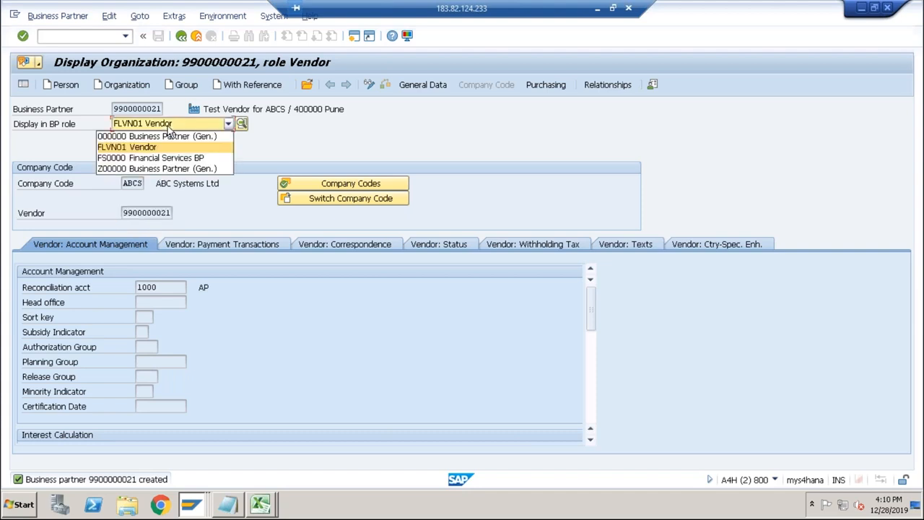
left_click(169, 128)
left_click(368, 84)
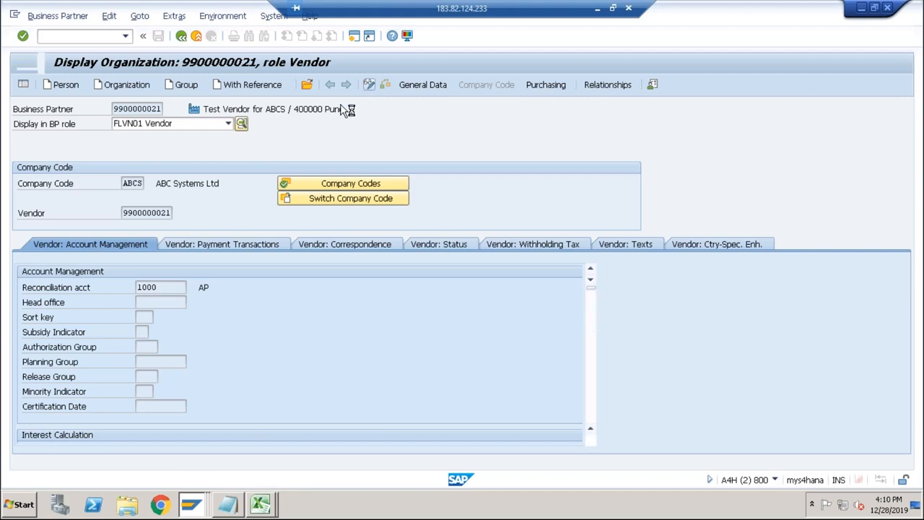
left_click(227, 123)
scroll(227, 141, "up", 1)
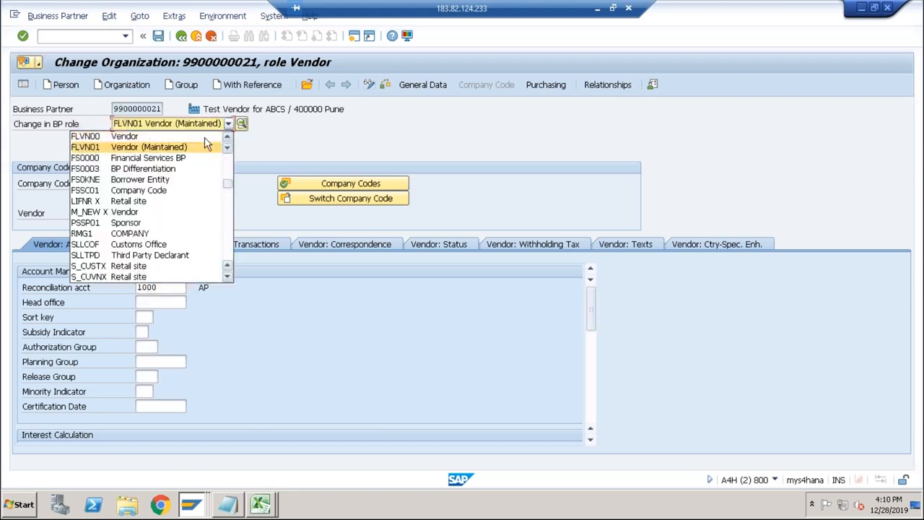
left_click(157, 137)
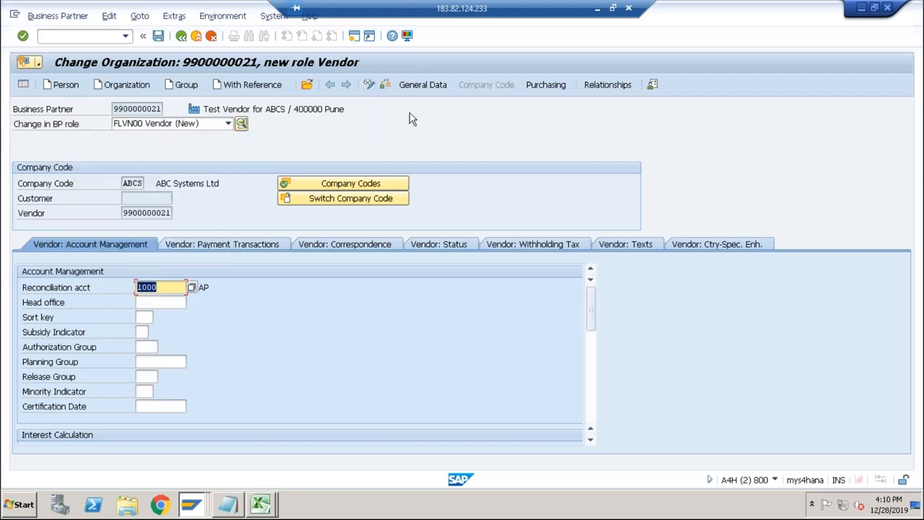
Assign purchasing organization ABCS with order currency INR to the vendor role and save the business partner.
left_click(537, 84)
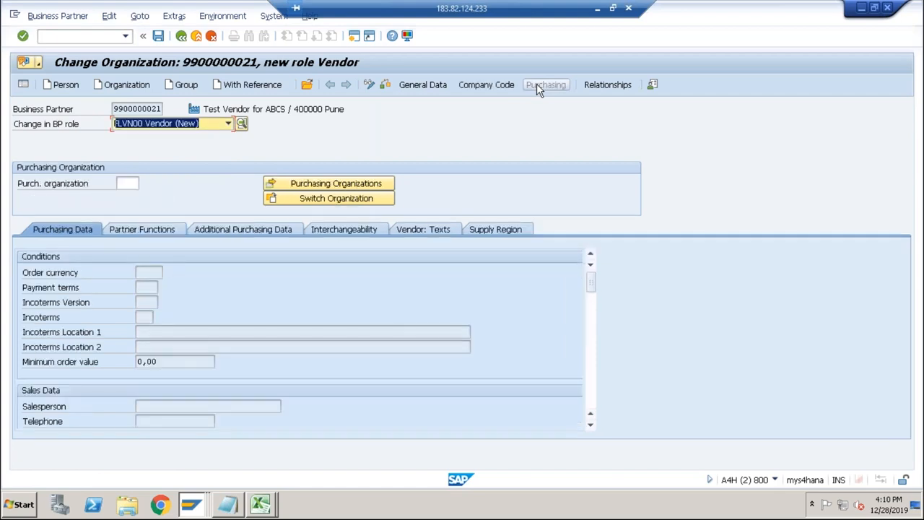
left_click(126, 183)
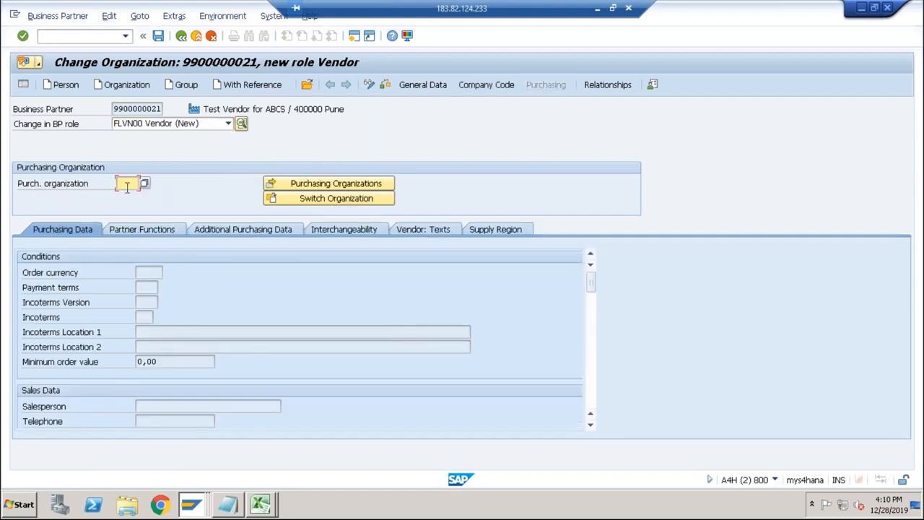
type("abcs")
key("Return")
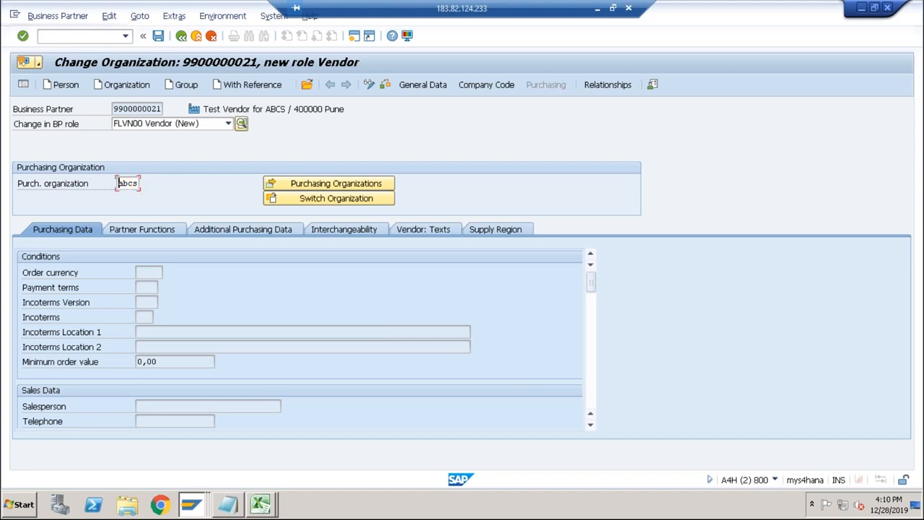
left_click(144, 286)
type("inr")
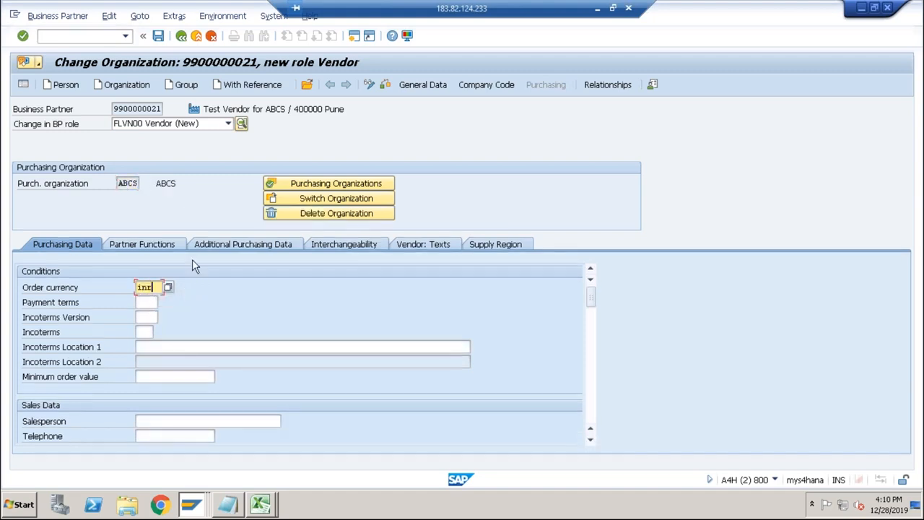
left_click(158, 36)
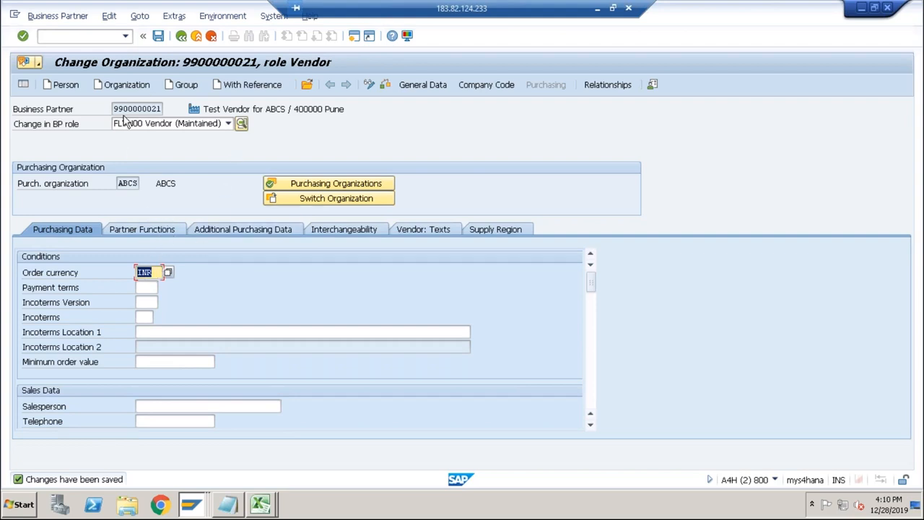
Copy the business partner number of Test Vendor for ABCS into the vendor field of the RAM info record and confirm it.
left_click_drag(114, 108, 159, 108)
key("ctrl+c")
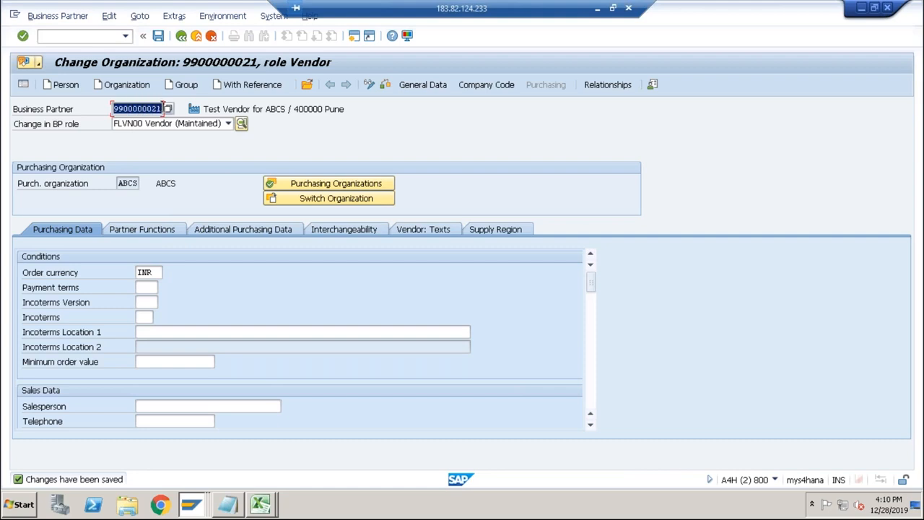
left_click(190, 505)
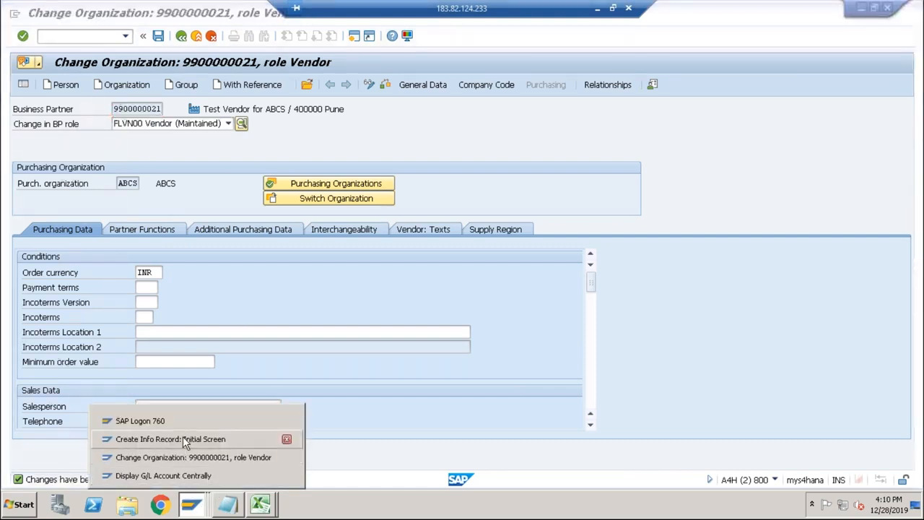
left_click(182, 436)
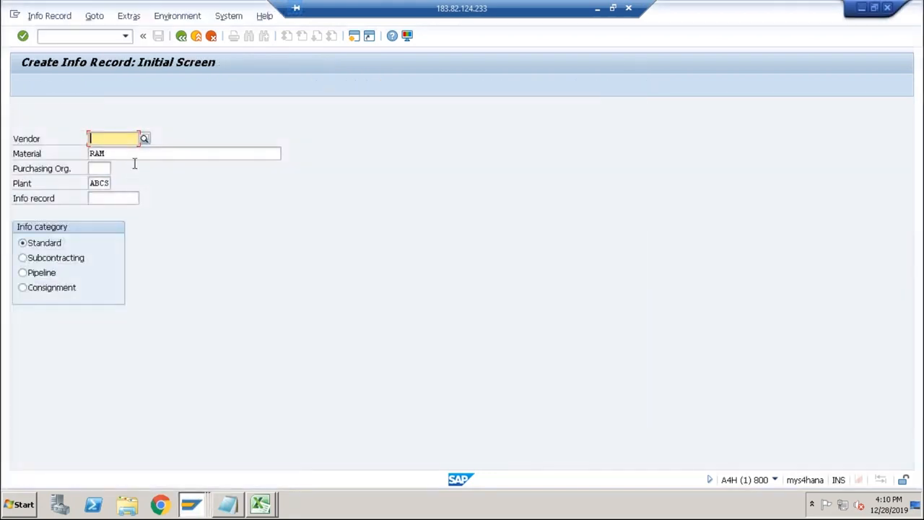
key("ctrl+v")
key("Return")
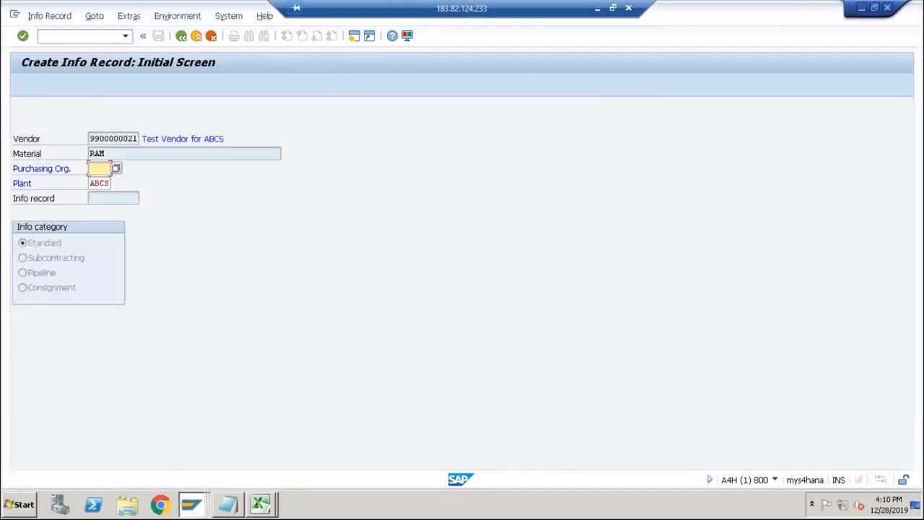
Set the info record's purchasing organization to ABCS and proceed through the general data to Purch. Organization Data 1.
type("abcs")
key("Return")
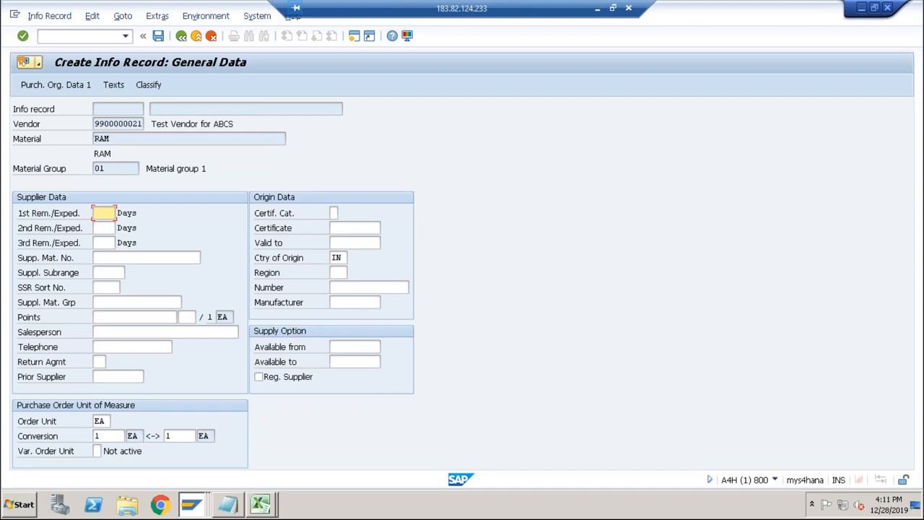
key("Return")
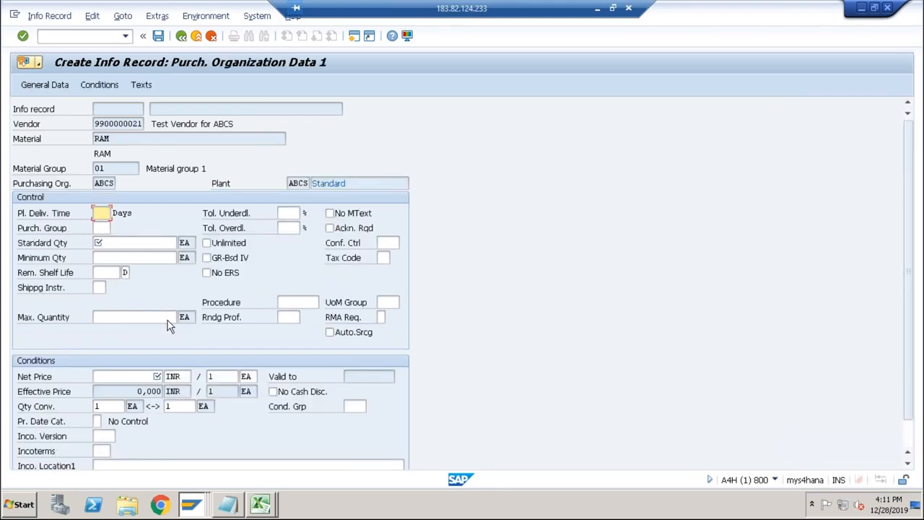
left_click(134, 376)
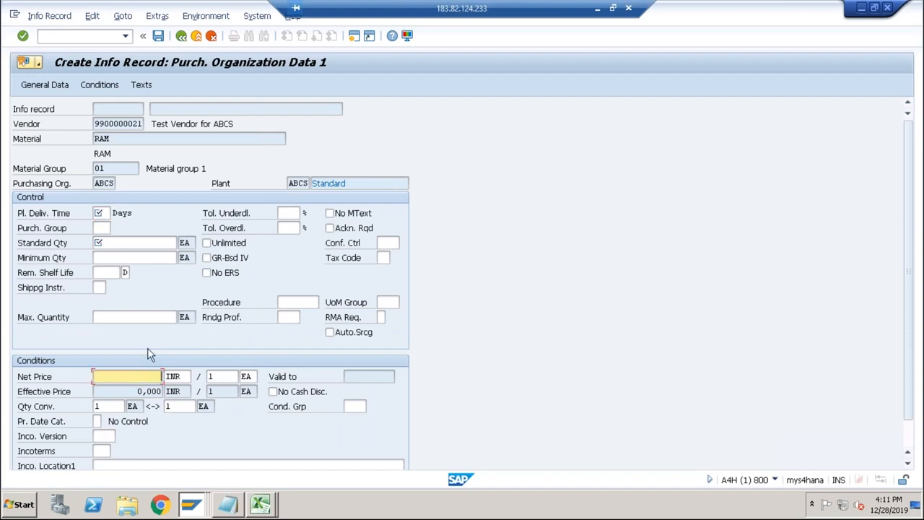
left_click(127, 391)
left_click(114, 124)
left_click(112, 138)
left_click(112, 183)
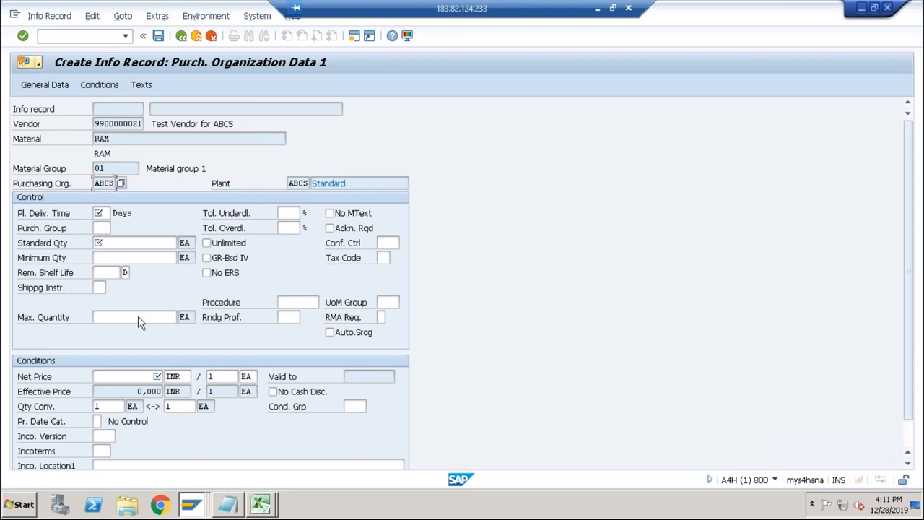
left_click(123, 376)
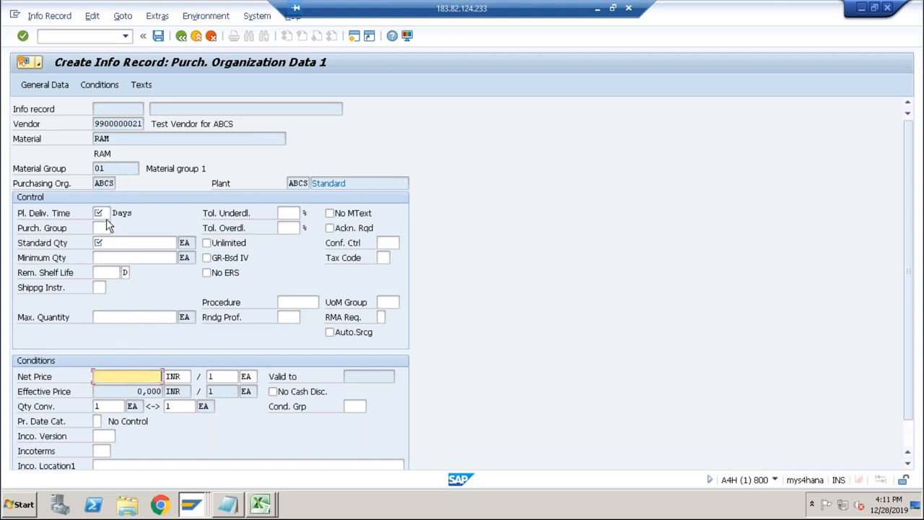
Set the planned delivery time to 1 day and the standard quantity to 100 EA, and start on the net price.
left_click(99, 212)
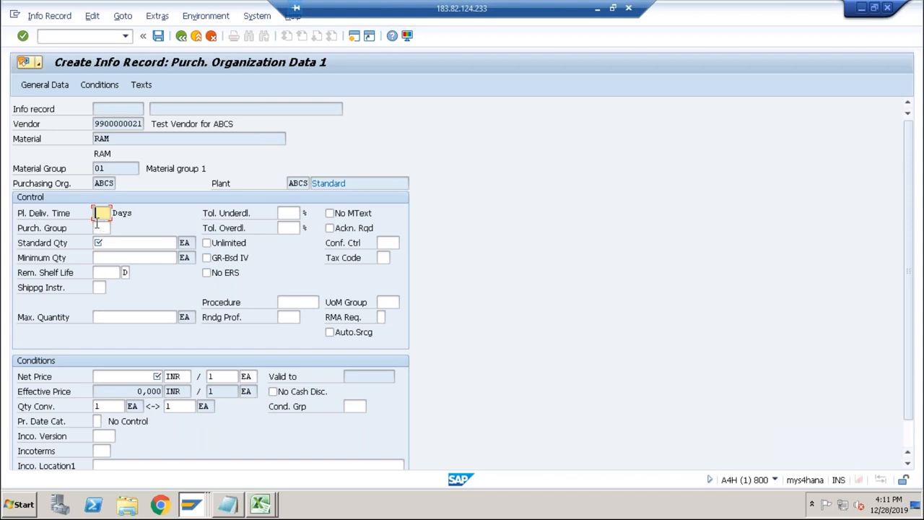
type("1")
left_click(102, 242)
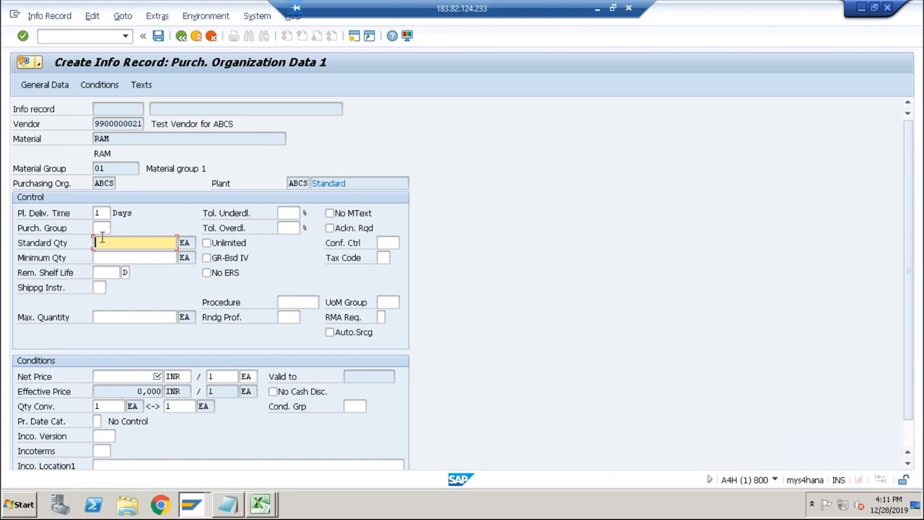
type("100")
left_click(139, 378)
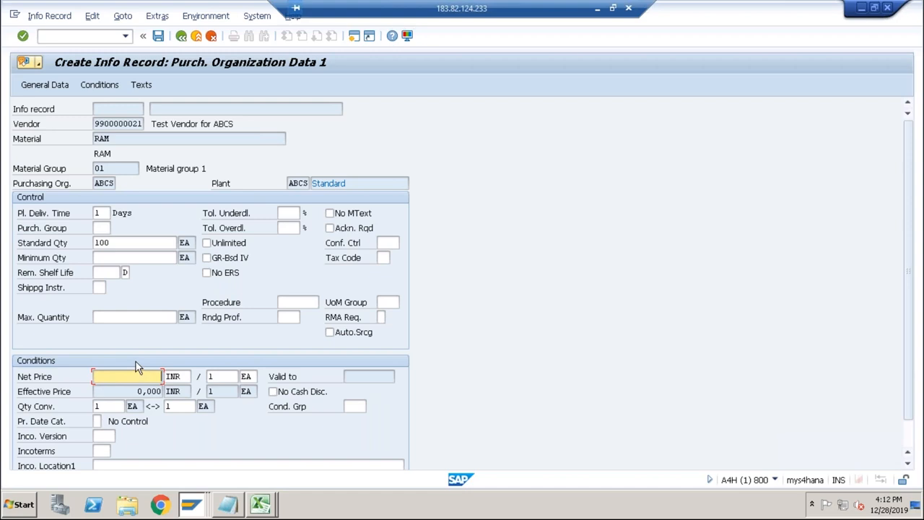
Look up the RAM price in the Excel cost sheet and enter 5000 INR as the net price in the SAP info record.
key("alt+Tab")
key("alt+Tab")
key("alt+Tab")
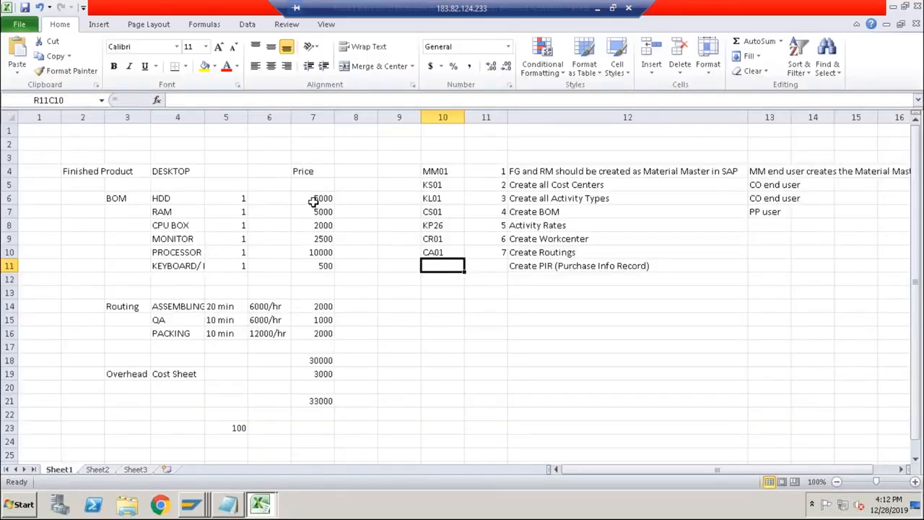
left_click(313, 210)
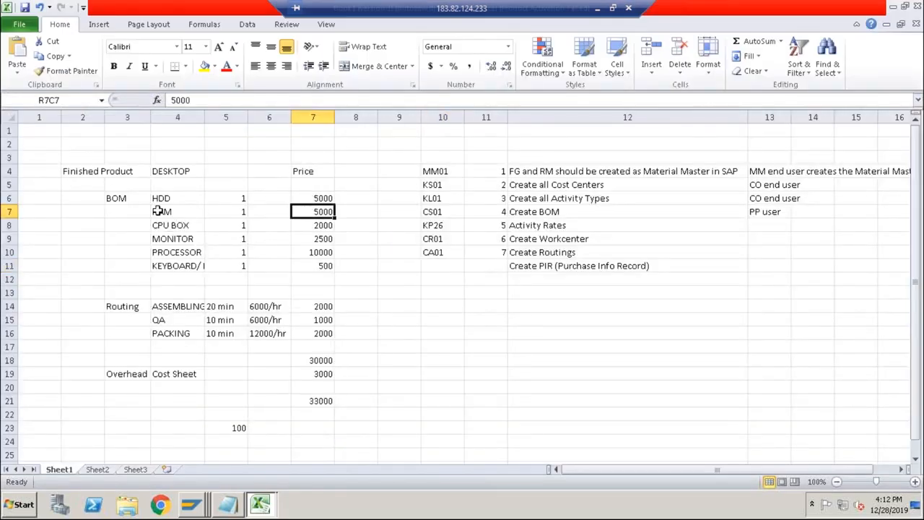
key("alt+Tab")
type("5000")
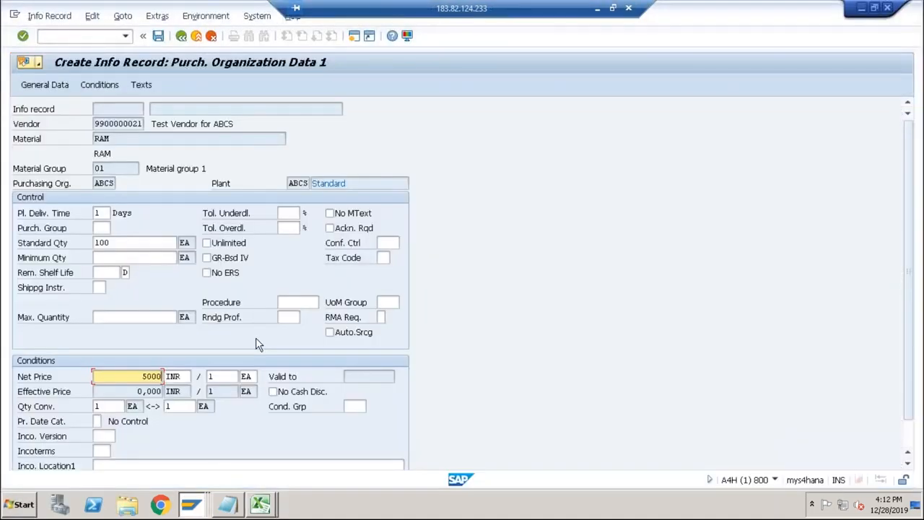
key("Return")
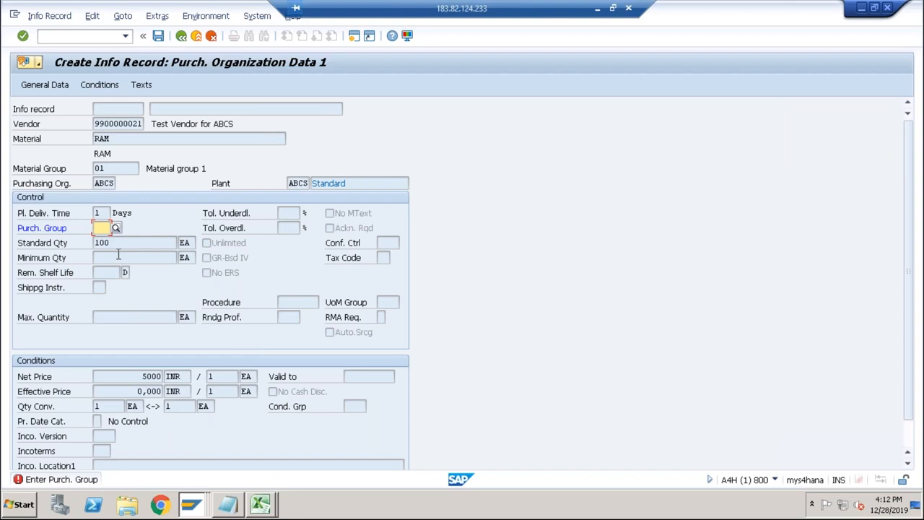
Assign purchasing group 001 to the RAM info record and save it.
type("001")
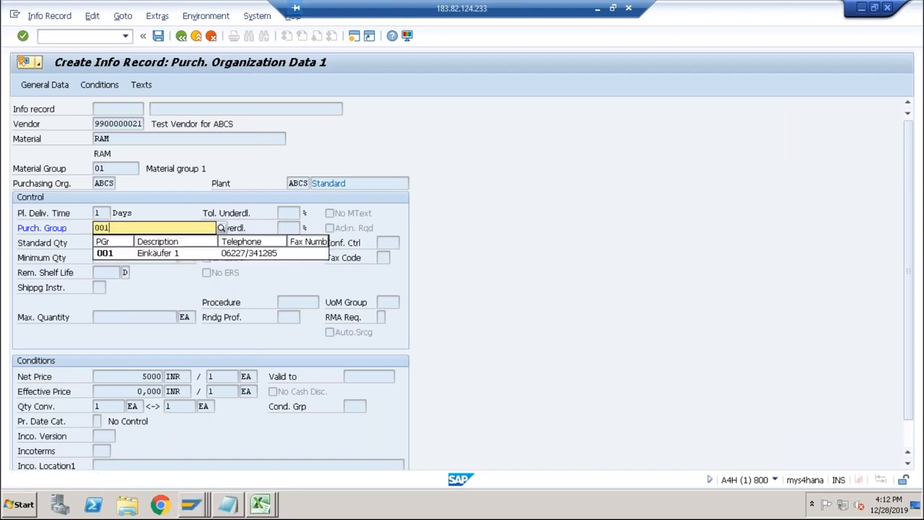
key("Return")
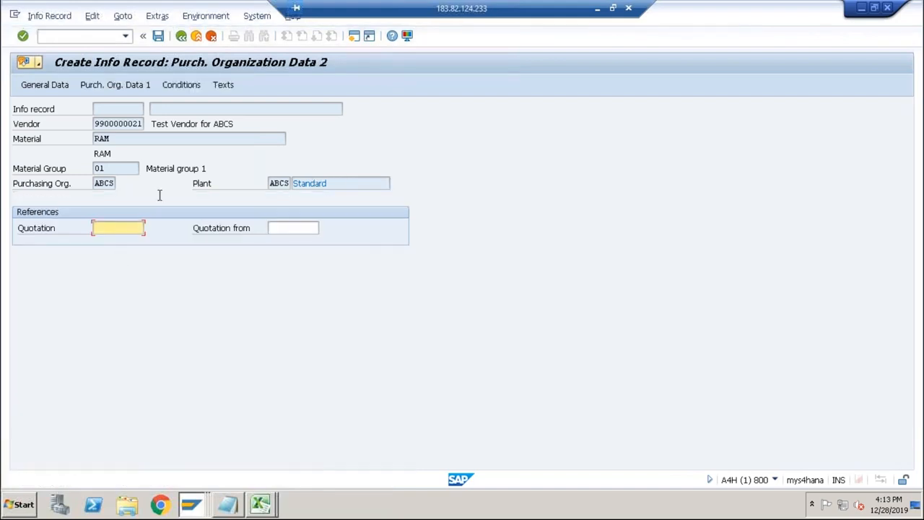
left_click(158, 36)
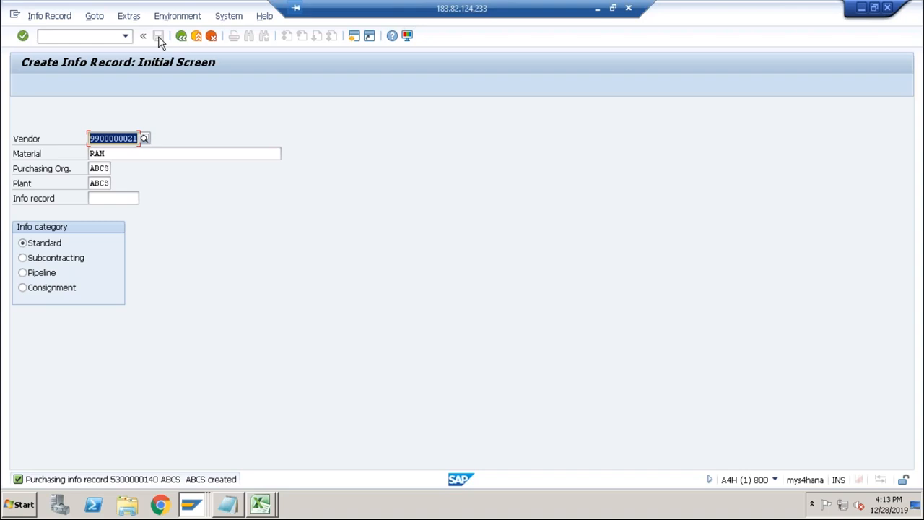
Start an info record for material HDD with the same vendor and proceed through the general data to Purch. Organization Data 1.
key("Tab")
type("HDD")
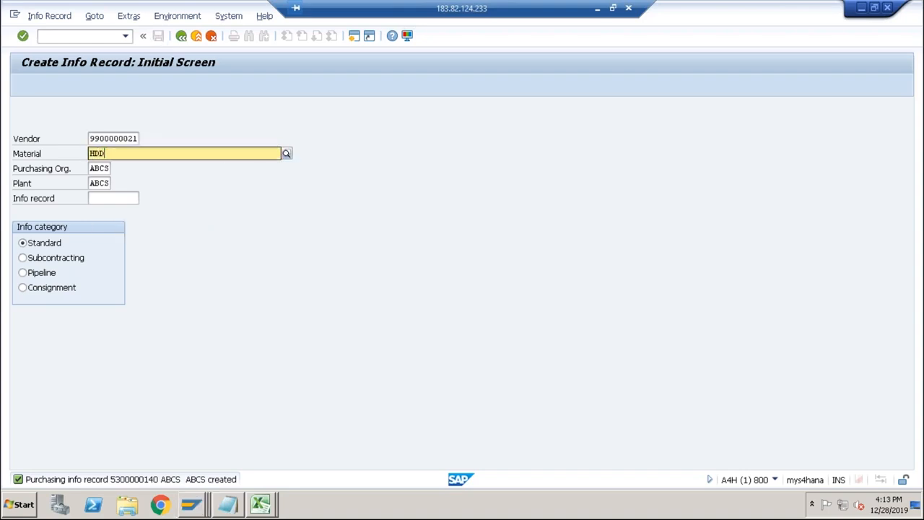
key("Return")
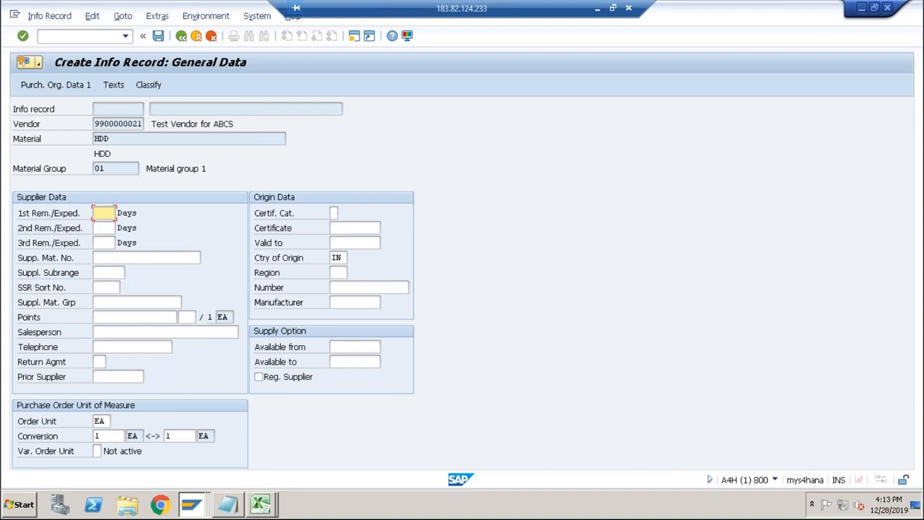
key("Return")
Set the HDD record's planned delivery time to 1 day, purchasing group to 001 and standard quantity to 100 EA.
left_click(104, 228)
left_click(102, 228)
left_click(105, 241)
left_click(108, 243)
left_click(104, 258)
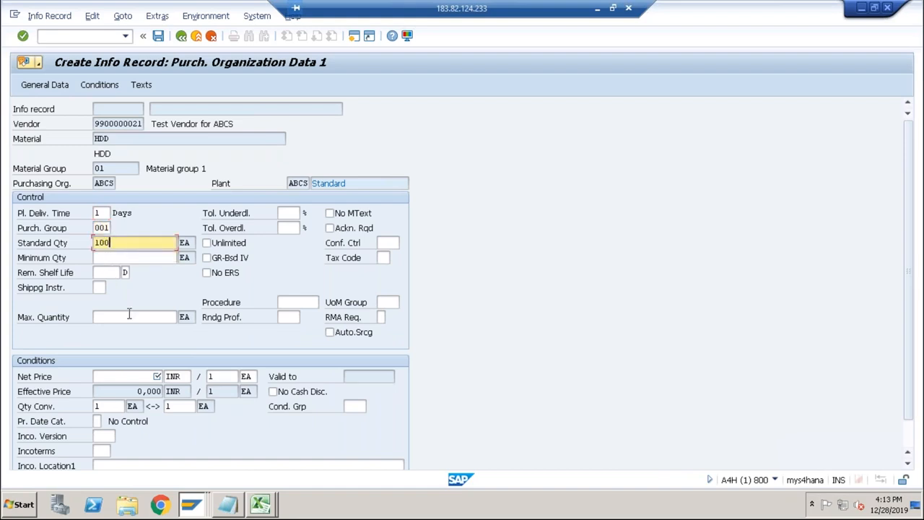
Set the HDD net price to 5000 INR from the Excel price list and save the info record in SAP.
left_click(130, 376)
key("alt+Tab")
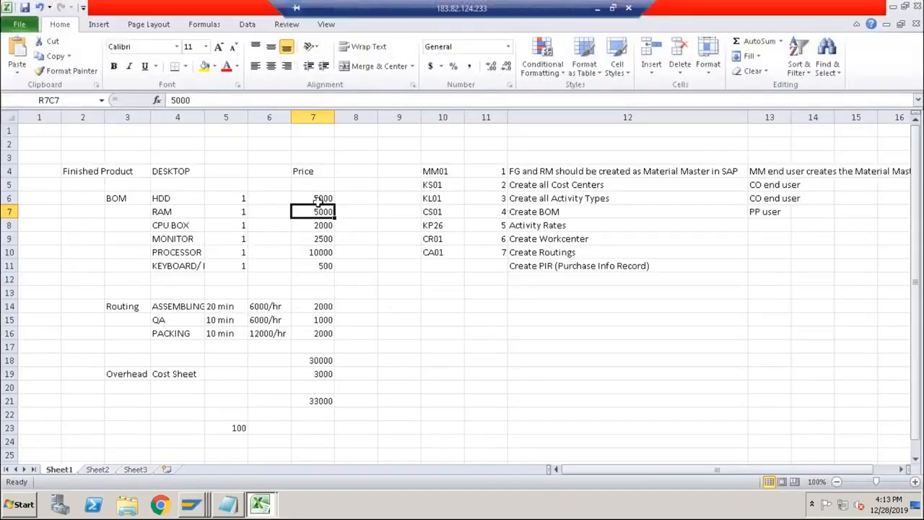
left_click(317, 200)
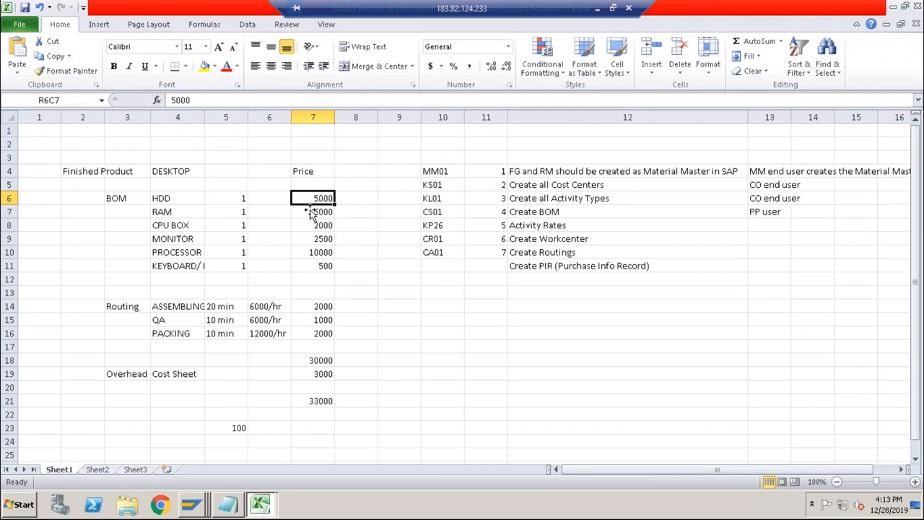
key("alt+Tab")
type("5")
key("Return")
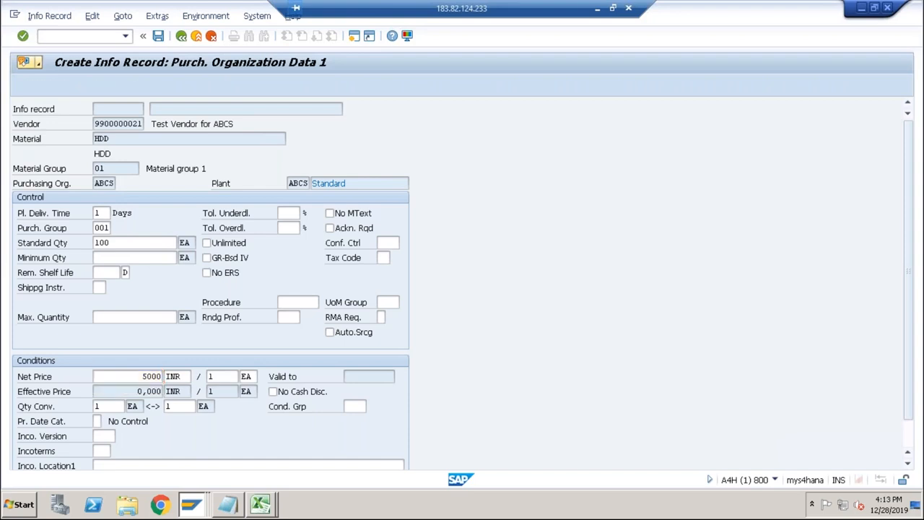
left_click(158, 36)
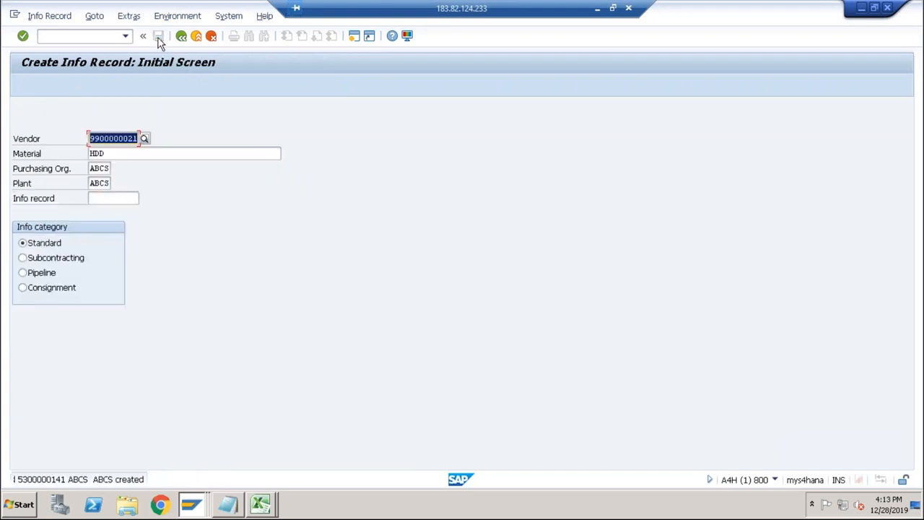
Check the next BOM material in Excel, then start the CPU_BOX info record in SAP and proceed to Purch. Organization Data 1.
key("Tab")
key("alt+Tab")
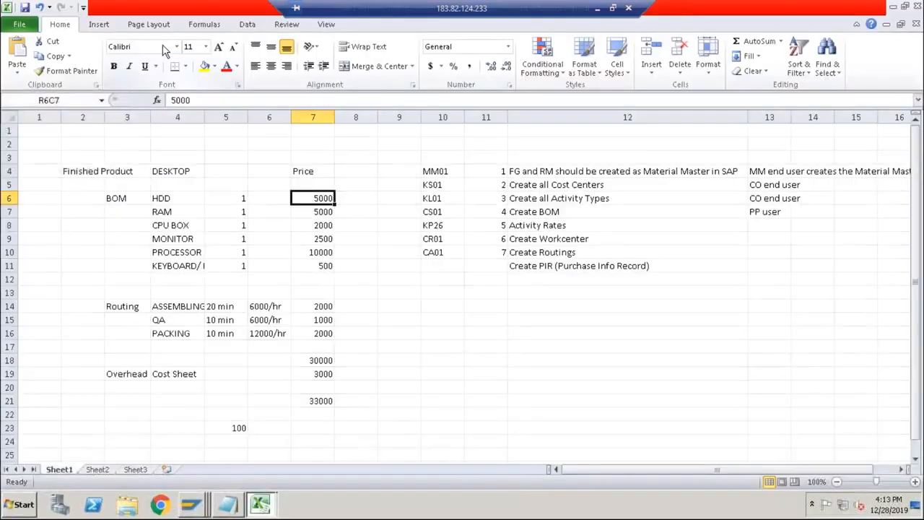
left_click(180, 225)
key("ctrl+c")
key("alt+Tab")
type("c")
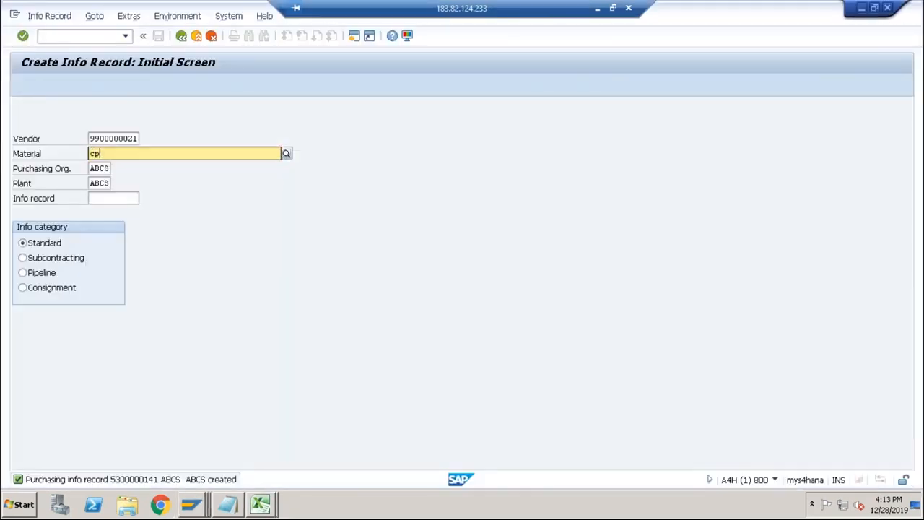
left_click(140, 179)
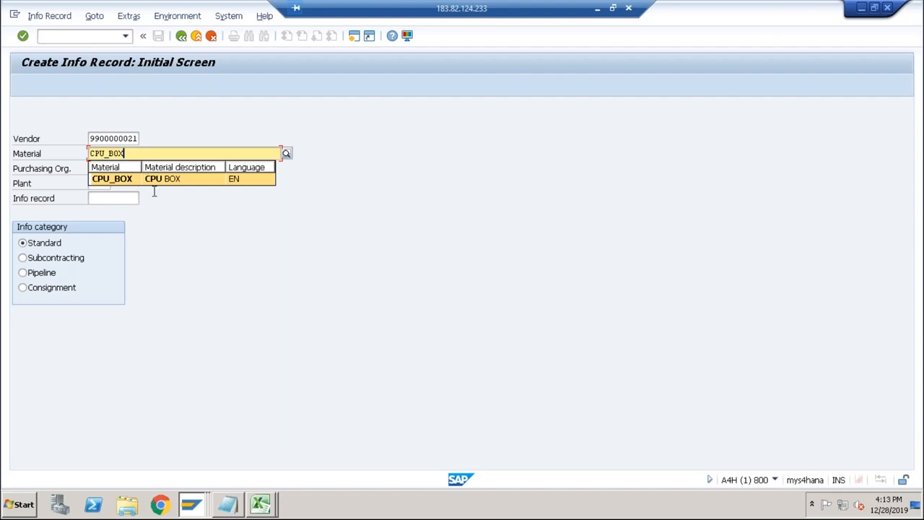
key("Return")
key("Return")
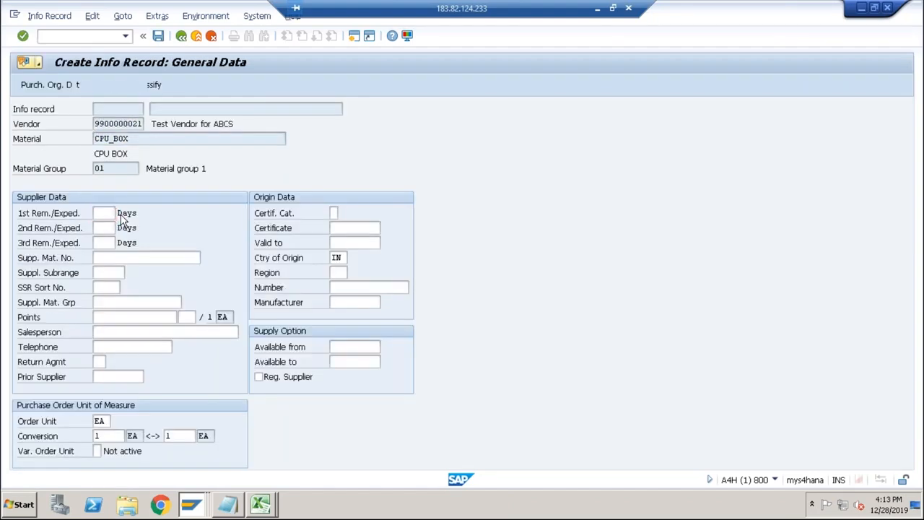
Give the CPU_BOX record a planned delivery time of 1 day, purchasing group 001 and a standard quantity of 100 EA.
left_click(104, 227)
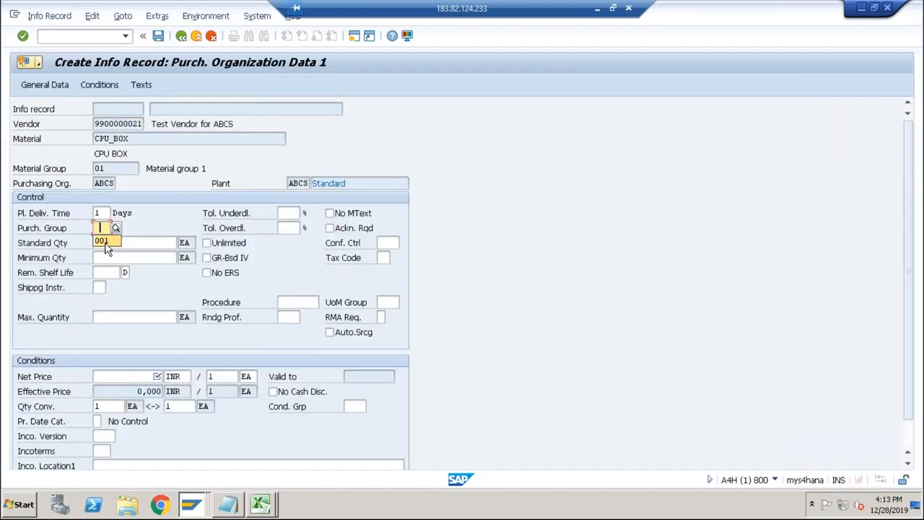
left_click(105, 243)
left_click(104, 259)
Set the CPU_BOX net price to 2000 INR from the Excel price list and save the info record in SAP.
left_click(121, 380)
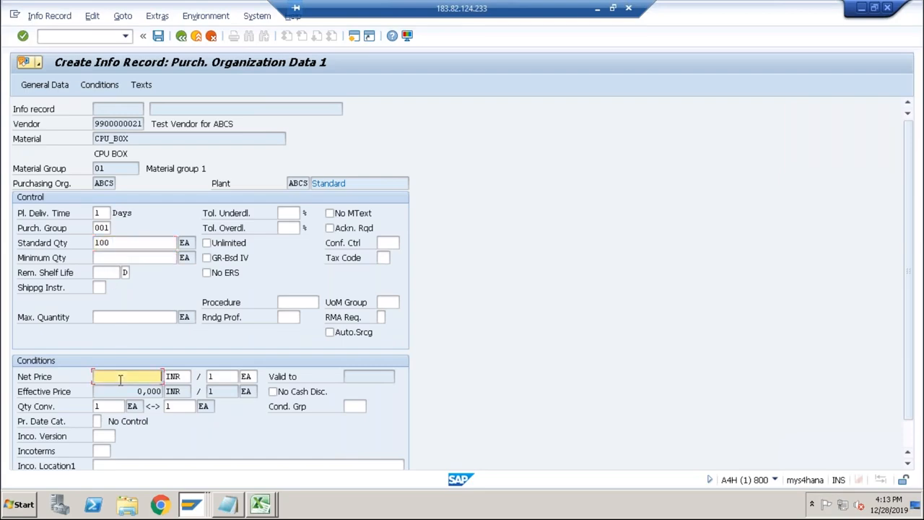
key("alt+Tab")
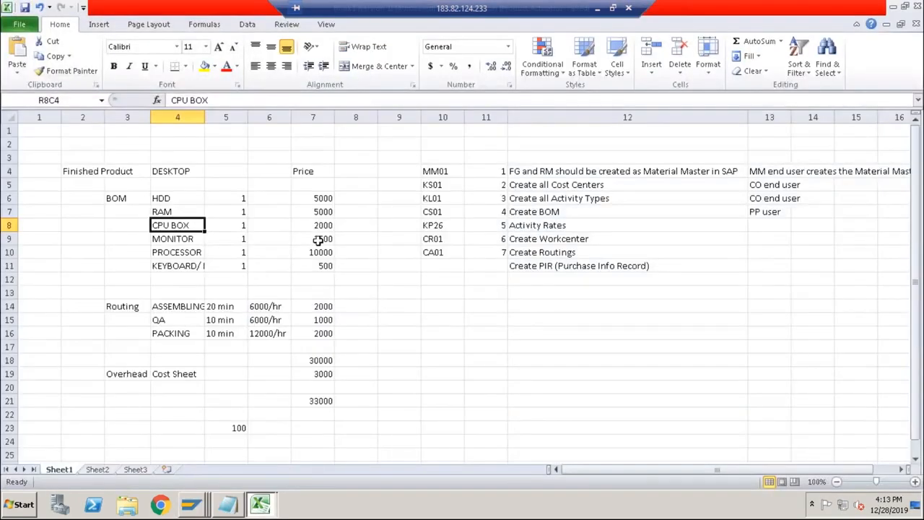
left_click(315, 226)
key("alt+Tab")
type("2000")
key("Return")
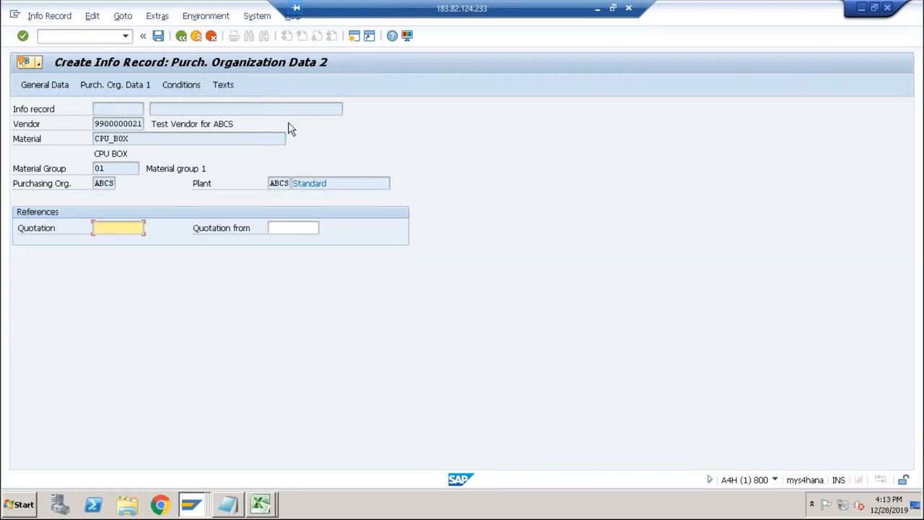
left_click(157, 36)
Check the next BOM material in Excel, then start the MONITOR info record in SAP and proceed to Purch. Organization Data 1.
key("alt+Tab")
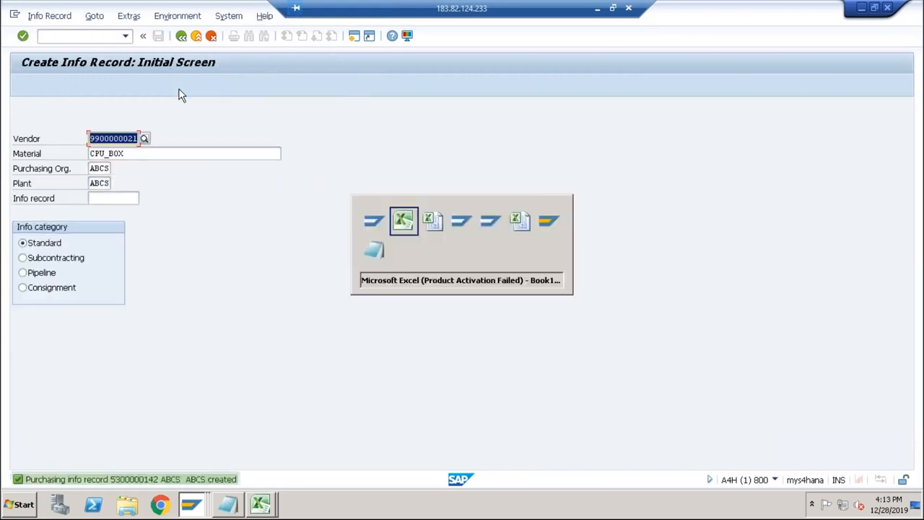
left_click(193, 239)
key("alt+Tab")
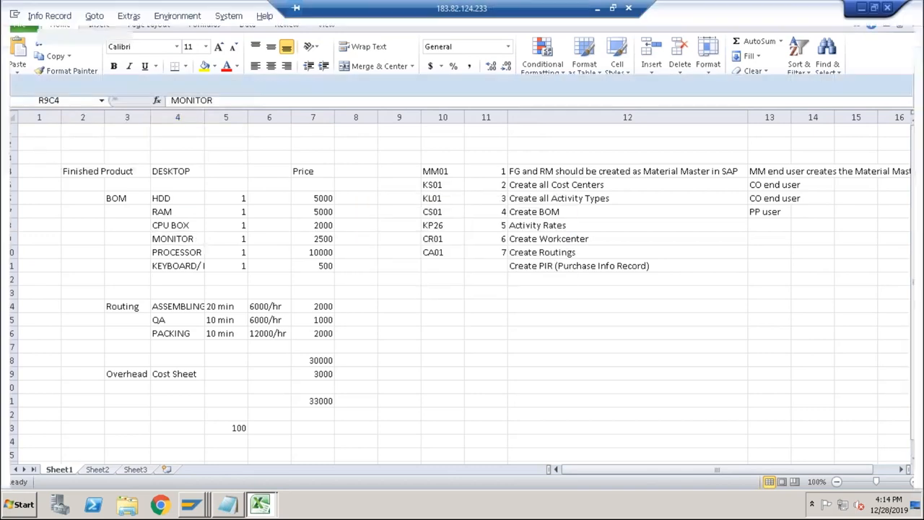
key("Tab")
type("mo")
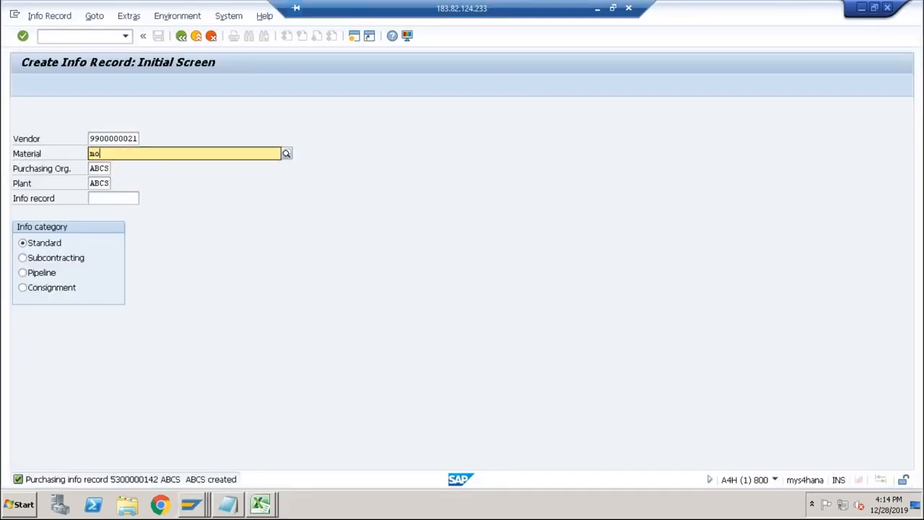
type("n")
key("Down")
key("Return")
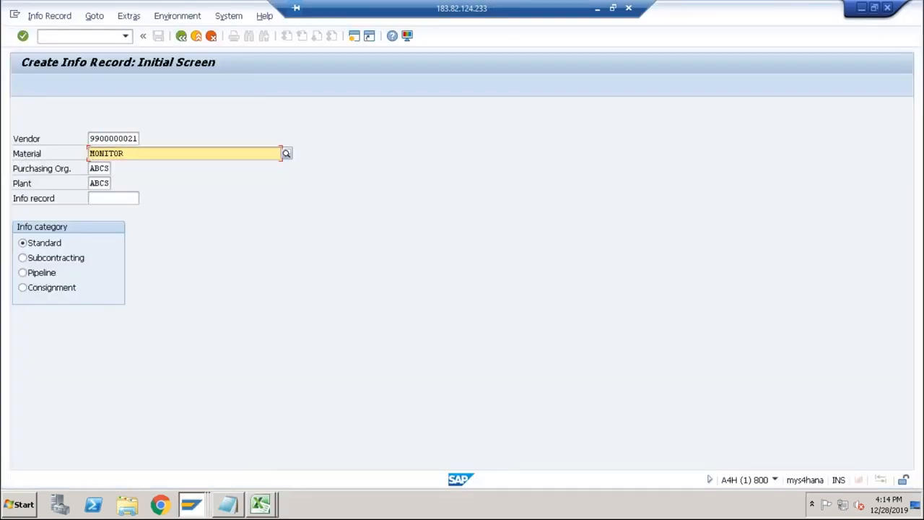
key("Return")
key("Return")
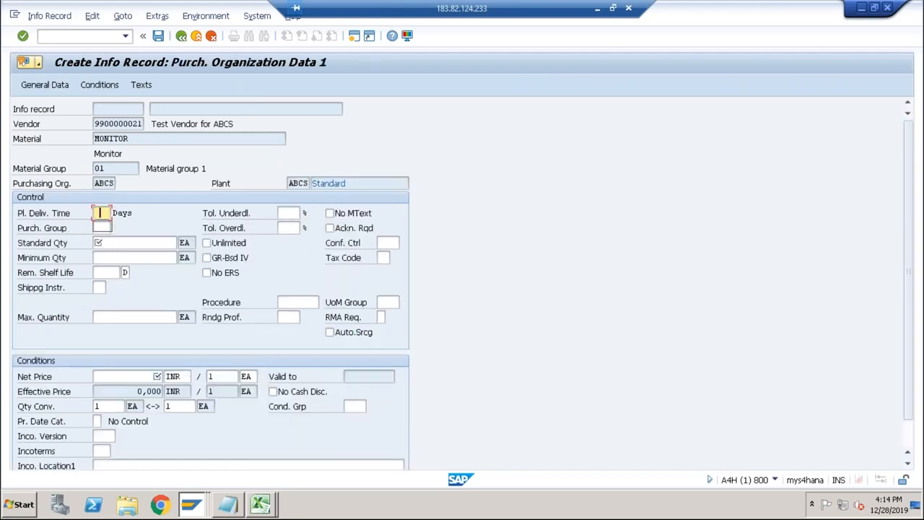
Set the MONITOR record's planned delivery time to 1 day, purchasing group to 001 and standard quantity to 100 EA.
type("1")
key("Tab")
type("001")
key("Tab")
type("100")
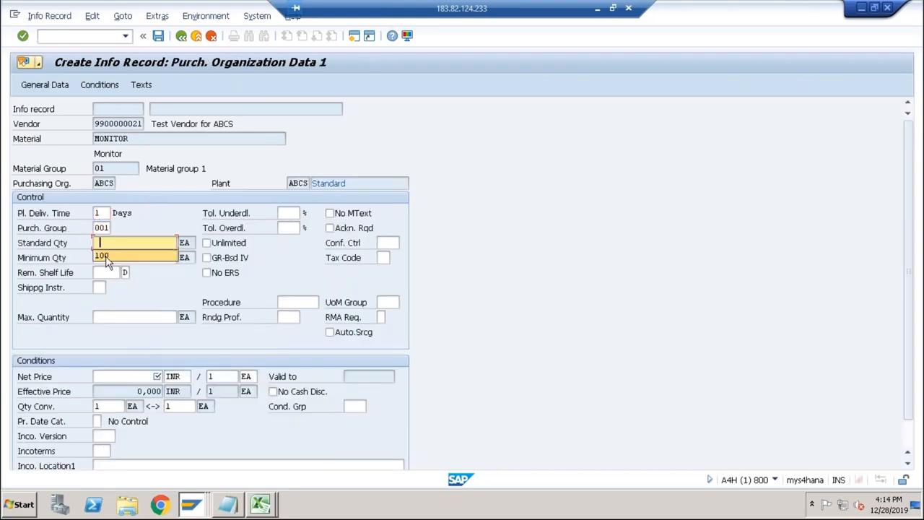
Set the MONITOR net price to 2500 INR from the Excel price list and save the info record in SAP.
left_click(108, 381)
key("alt+Tab")
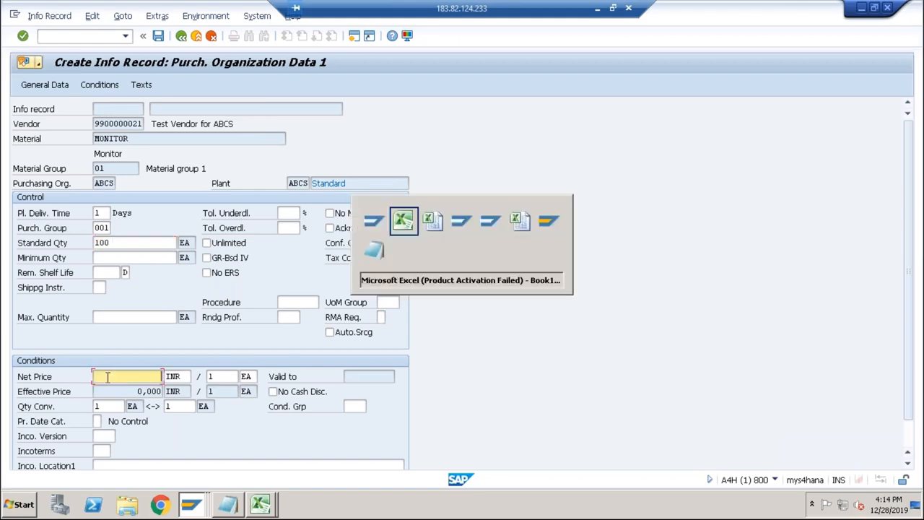
key("alt+Tab")
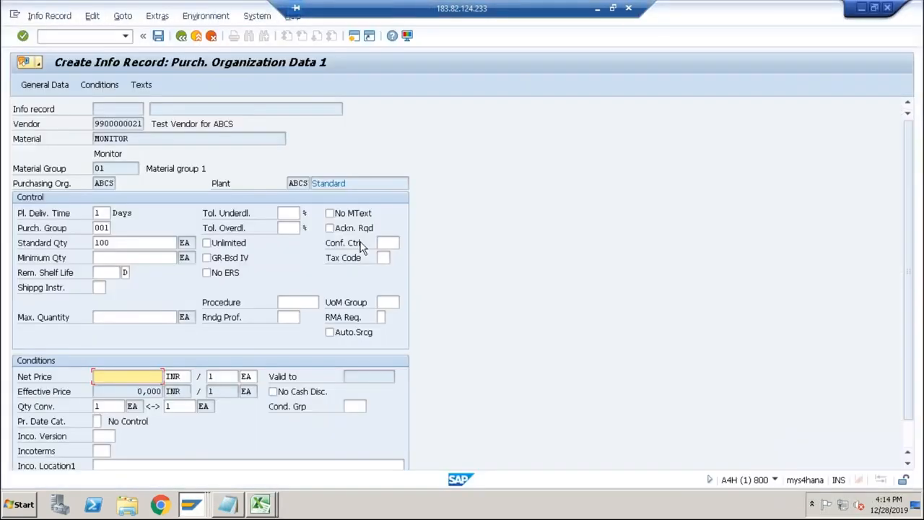
type("2000")
key("Return")
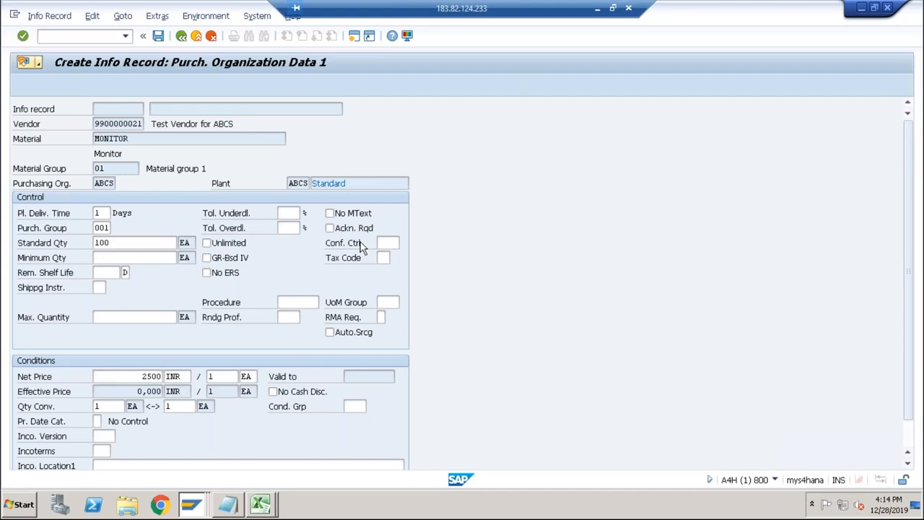
left_click(158, 35)
Check the next BOM material in Excel, then start the PROCESSOR info record in SAP and proceed to Purch. Organization Data 1.
key("alt+Tab")
key("alt+Tab")
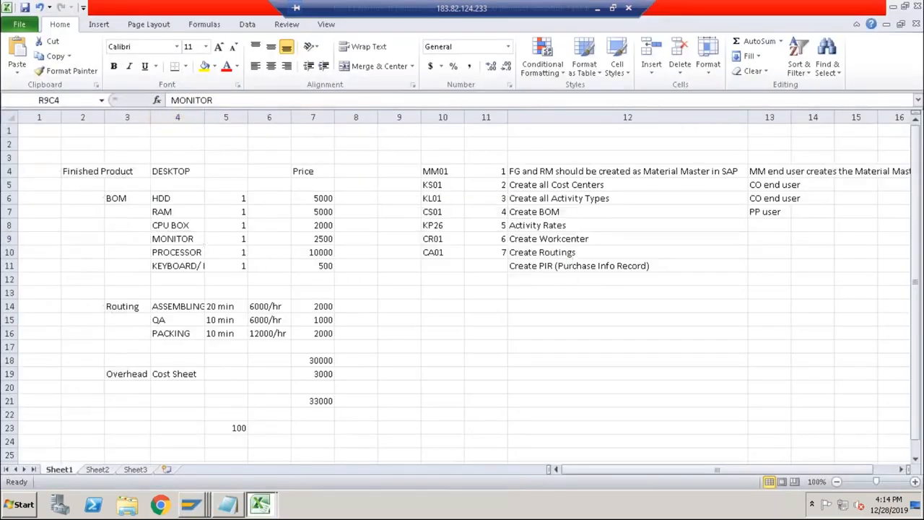
key("Tab")
type("pr")
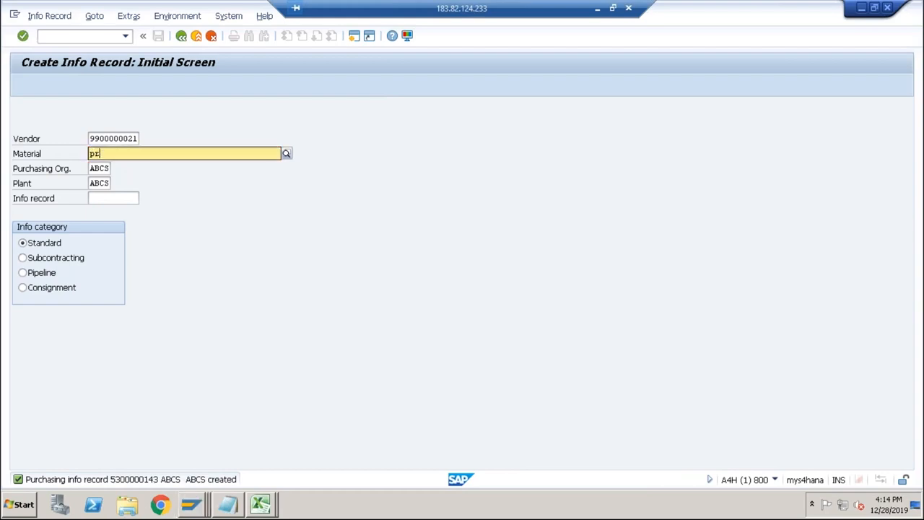
type("oce")
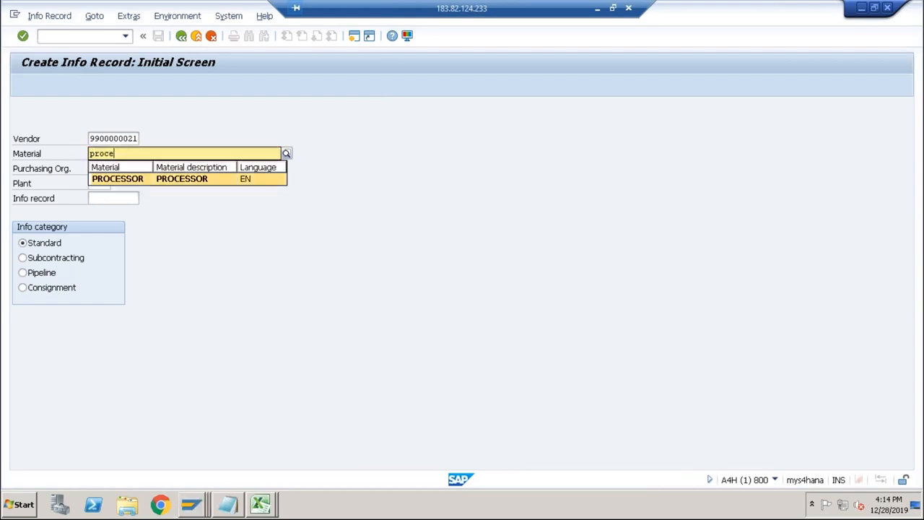
key("Return")
key("Return")
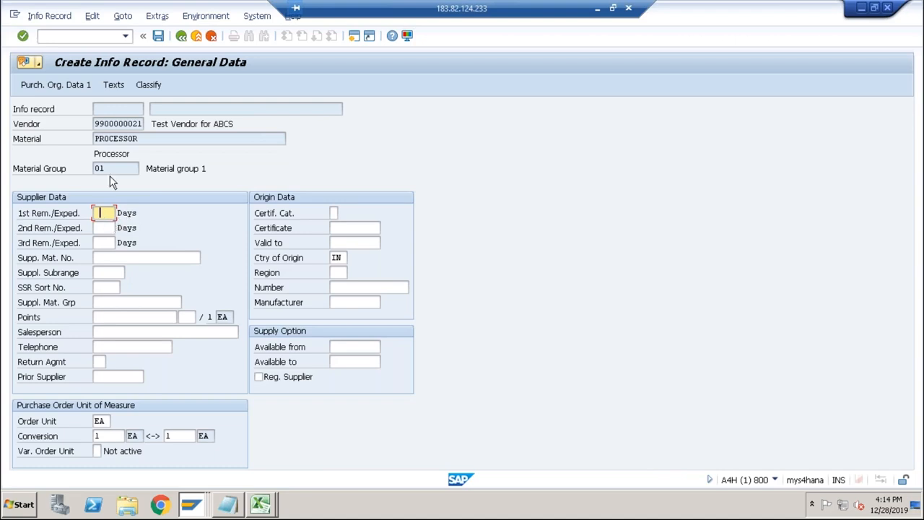
key("Return")
Set the PROCESSOR record's planned delivery time to 1 day, purchasing group to 001 and standard quantity to 100 EA, and start on the net price.
type("1")
key("Tab")
type("001")
key("Tab")
key("Down")
key("Return")
left_click(134, 380)
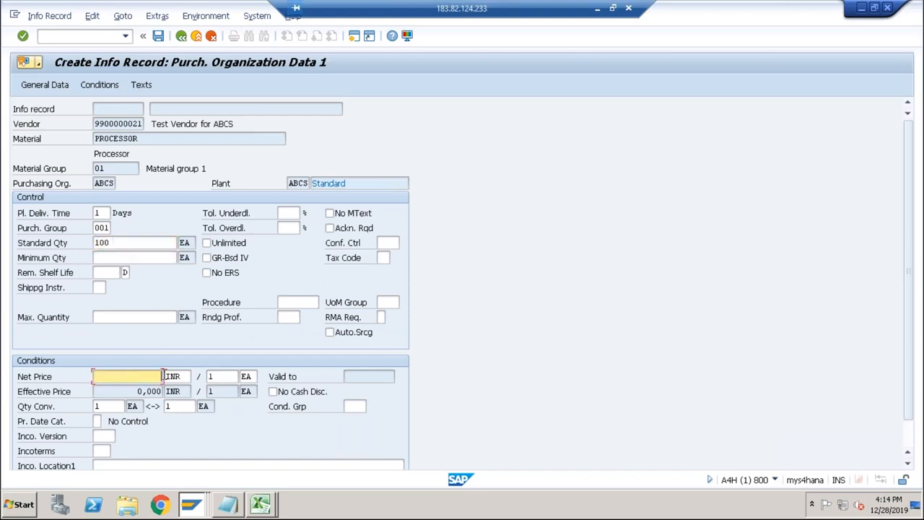
Check the PROCESSOR price in Excel, then set its net price to 10000 INR in SAP and save the info record.
key("alt+Tab")
key("alt+Tab")
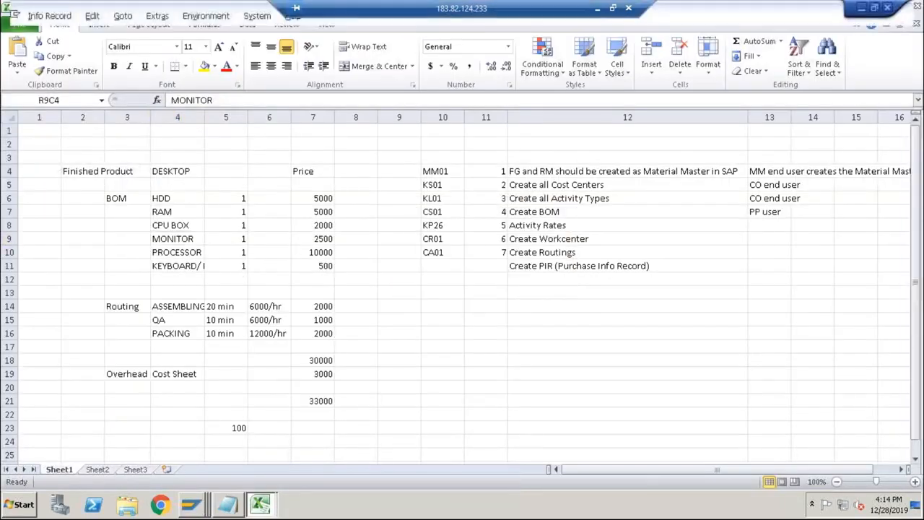
type("10000")
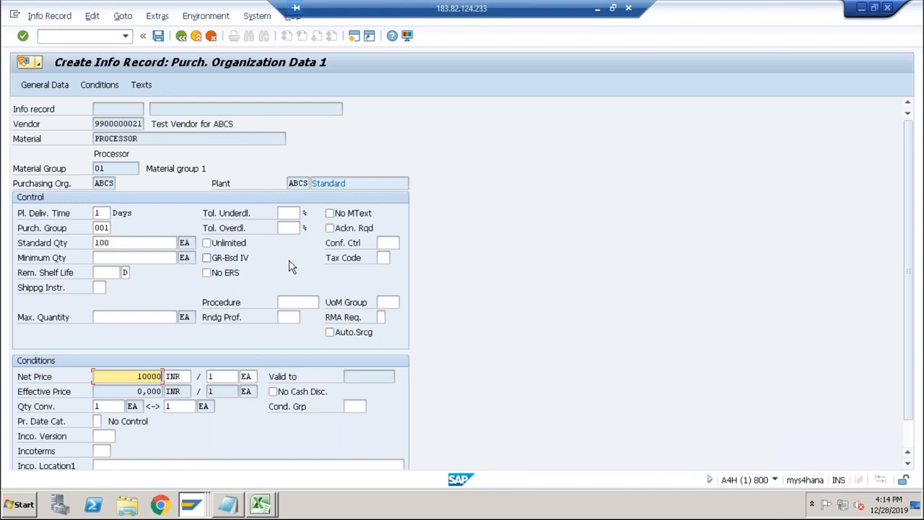
key("Return")
left_click(158, 39)
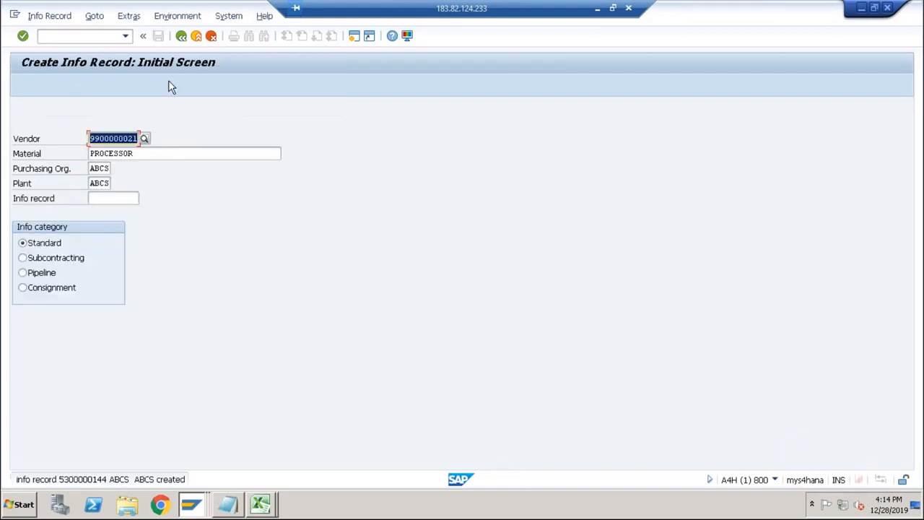
Start the info record for material KEYBOARD_MOUSE with the same vendor and proceed to Purch. Organization Data 1.
key("Tab")
type("key")
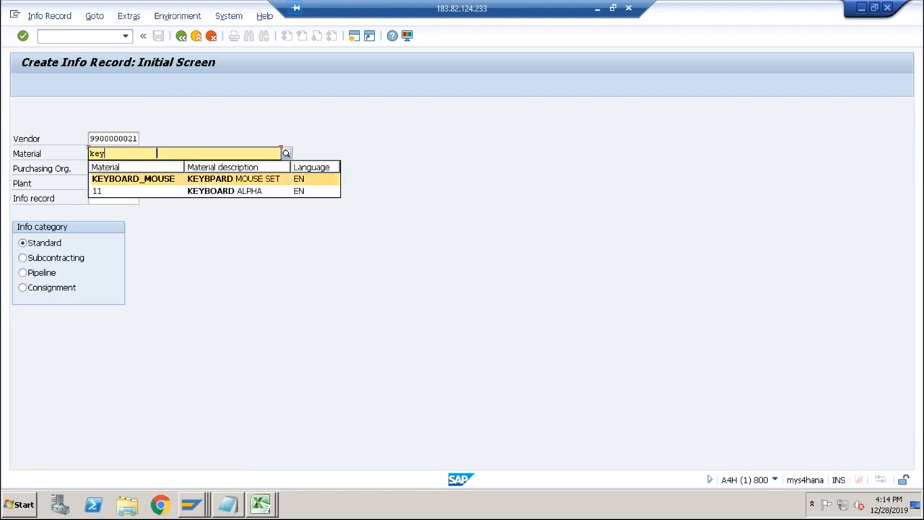
key("Return")
key("Return")
key("Return")
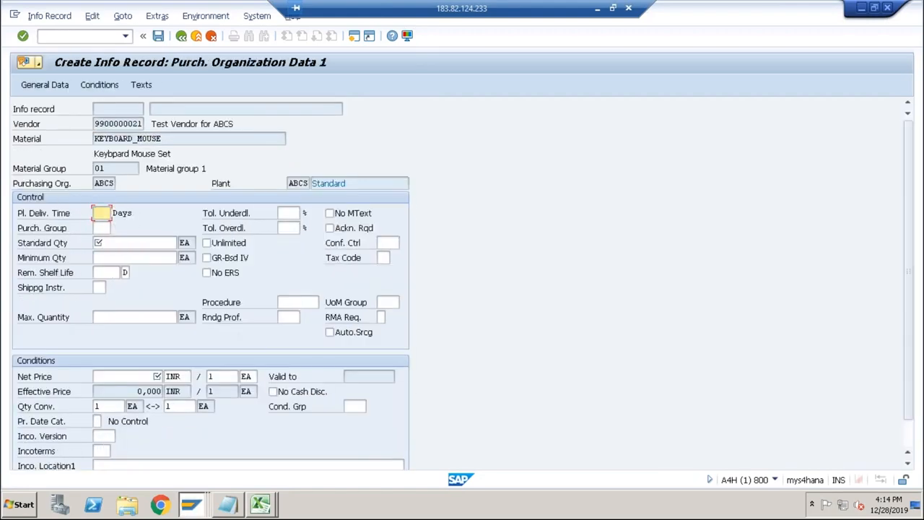
Set the KEYBOARD_MOUSE record's planned delivery time to 1 day, purchasing group to 001 and standard quantity to 100 EA.
type("1")
left_click(103, 228)
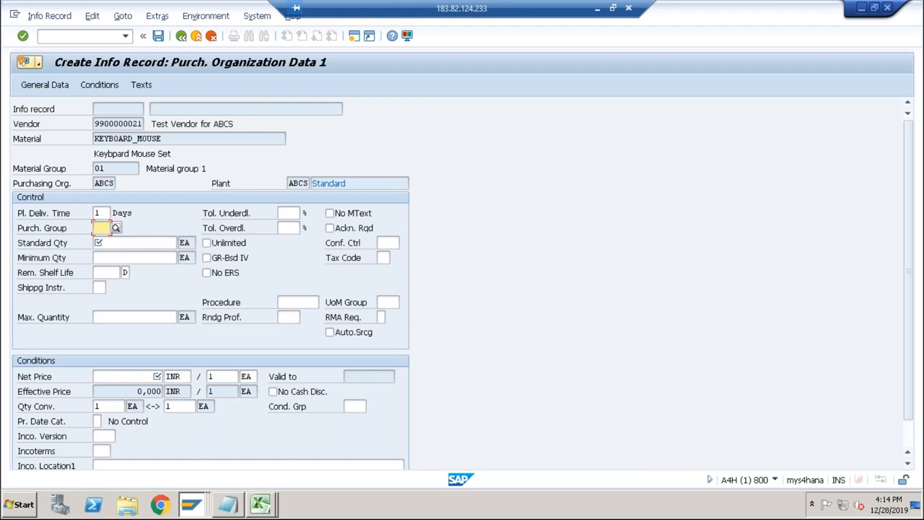
left_click(104, 240)
left_click(110, 258)
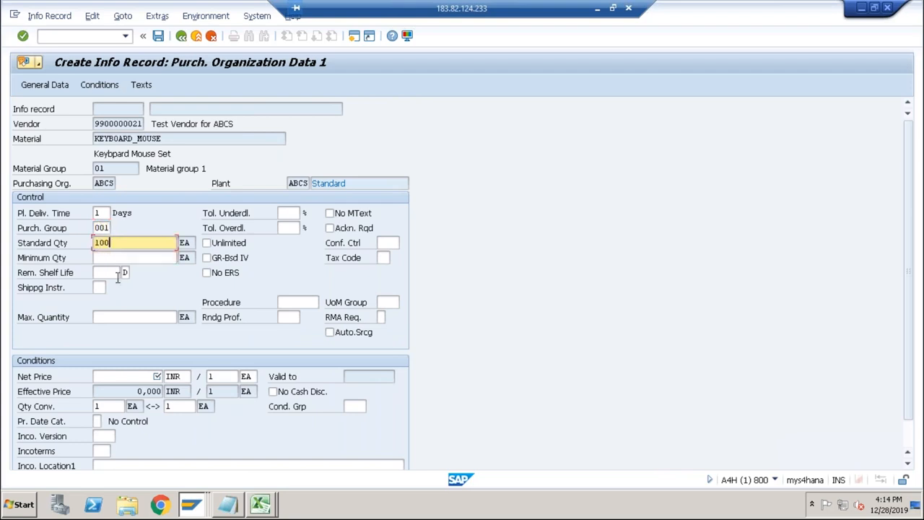
Set the KEYBOARD_MOUSE net price to 500 INR and save the info record.
left_click(116, 378)
type("500")
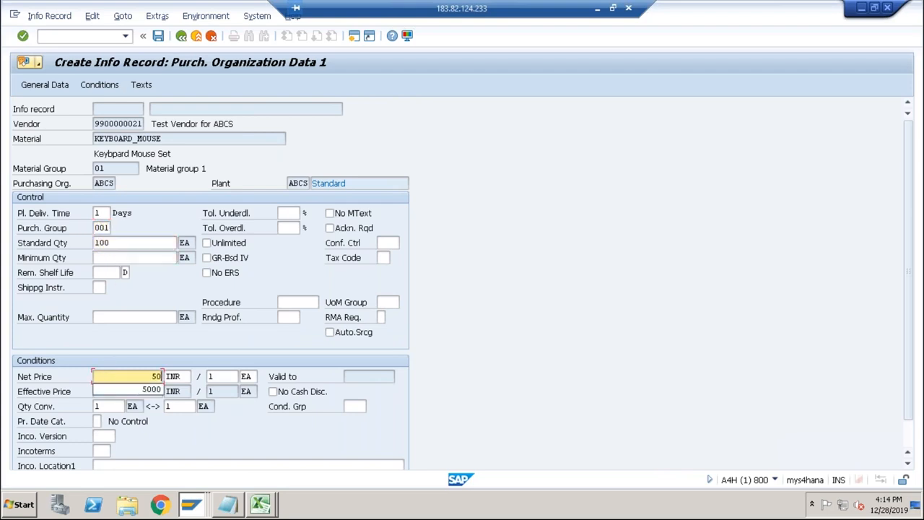
key("Return")
left_click(158, 35)
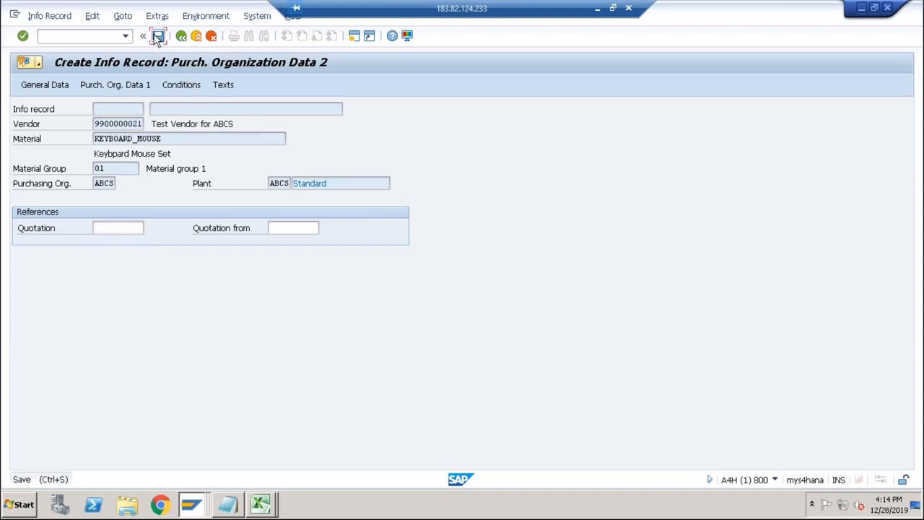
Switch to Excel and review the DESKTOP cost breakdown: BOM quantities and prices, routing costs, overhead and totals.
key("alt+Tab")
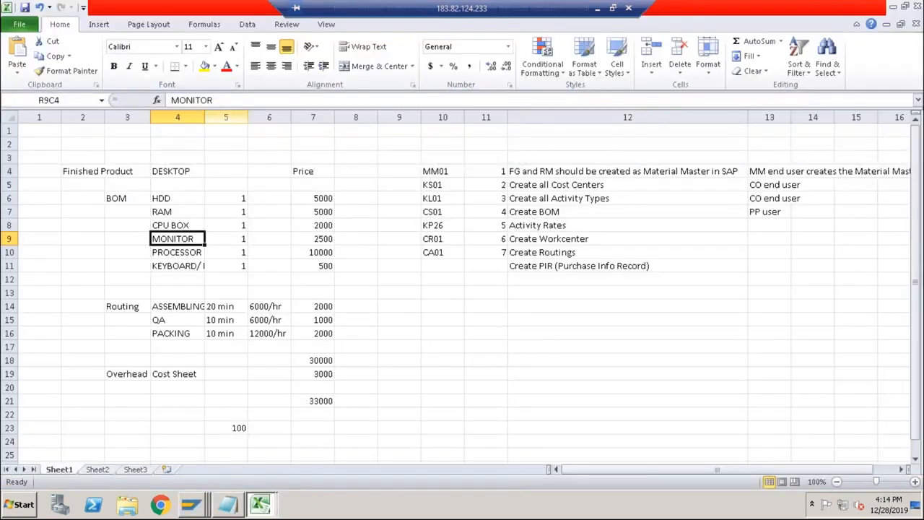
left_click_drag(116, 198, 237, 247)
left_click(242, 199)
left_click(296, 197)
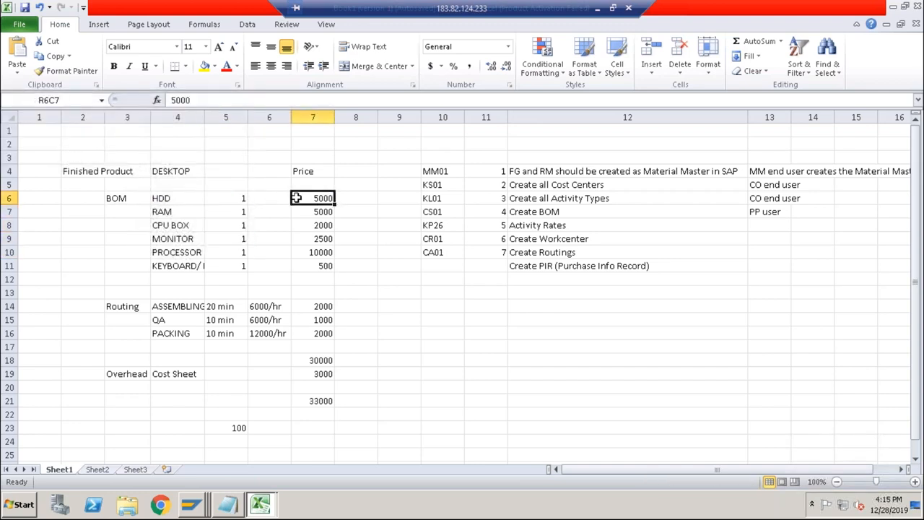
left_click_drag(296, 197, 310, 268)
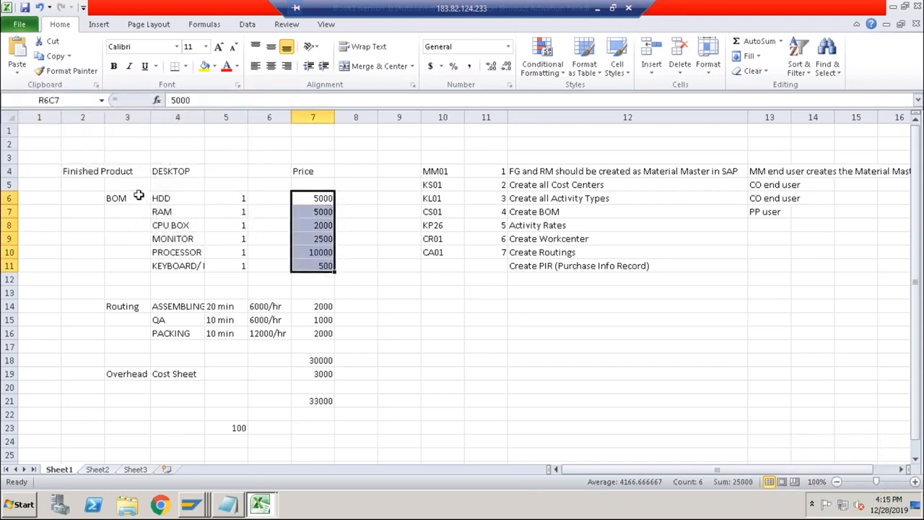
left_click_drag(92, 171, 318, 334)
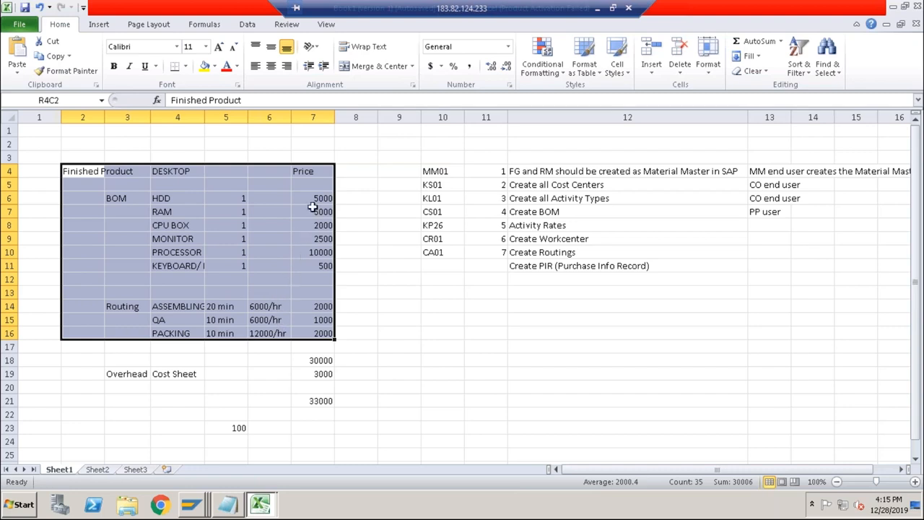
left_click(317, 360)
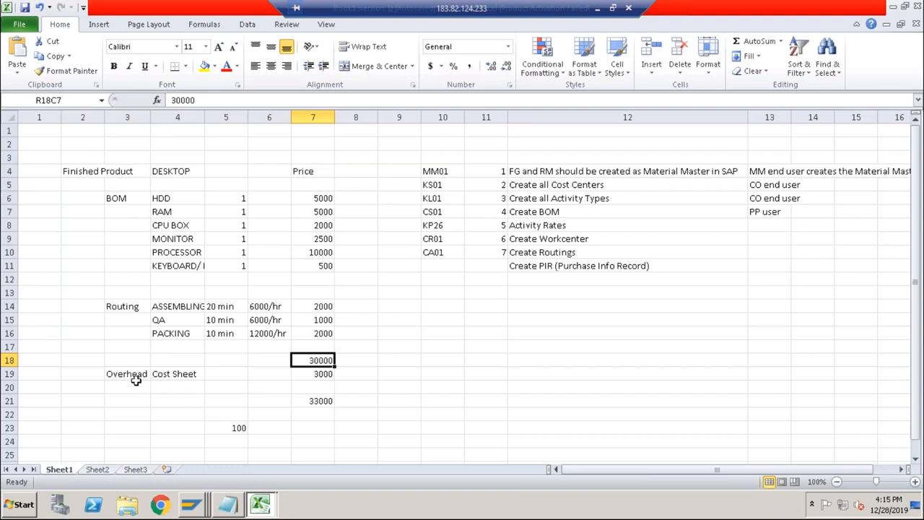
left_click(321, 374)
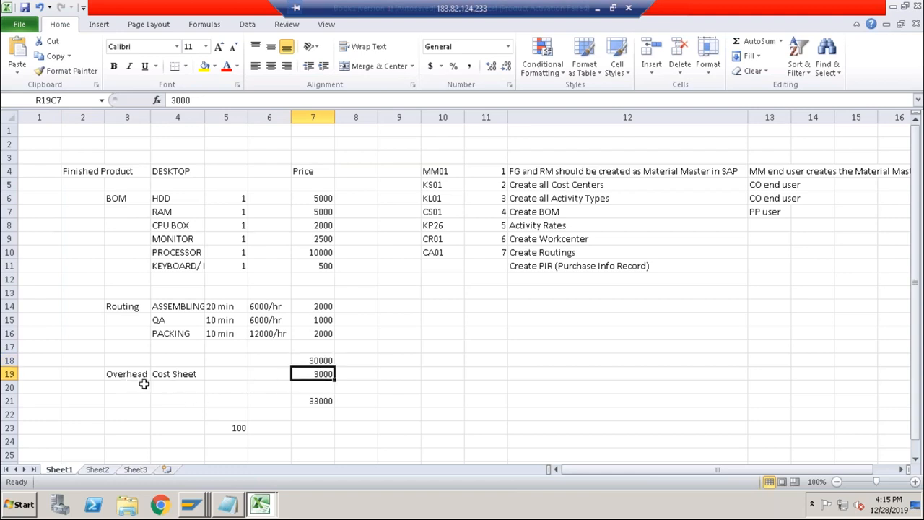
left_click_drag(127, 376, 326, 424)
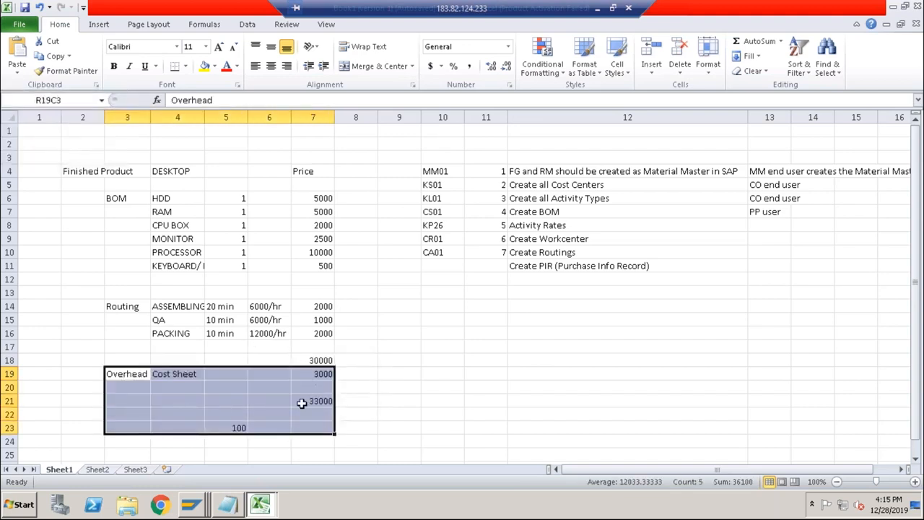
left_click_drag(88, 173, 326, 333)
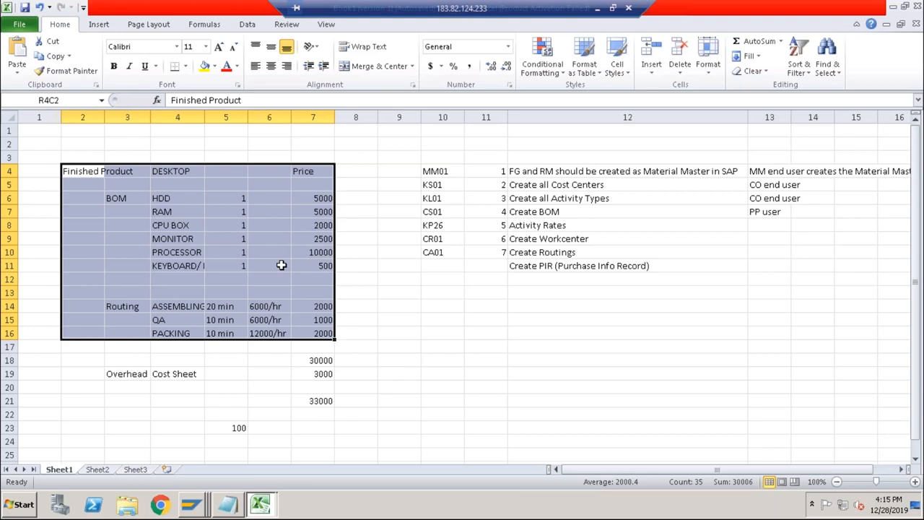
Return to the SAP info record window, open a new session and run transaction CK11N.
left_click(194, 505)
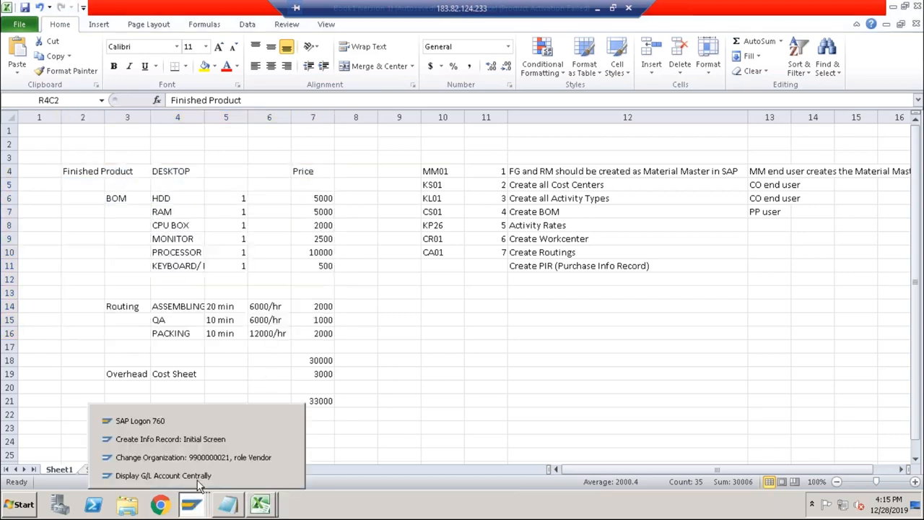
left_click(209, 440)
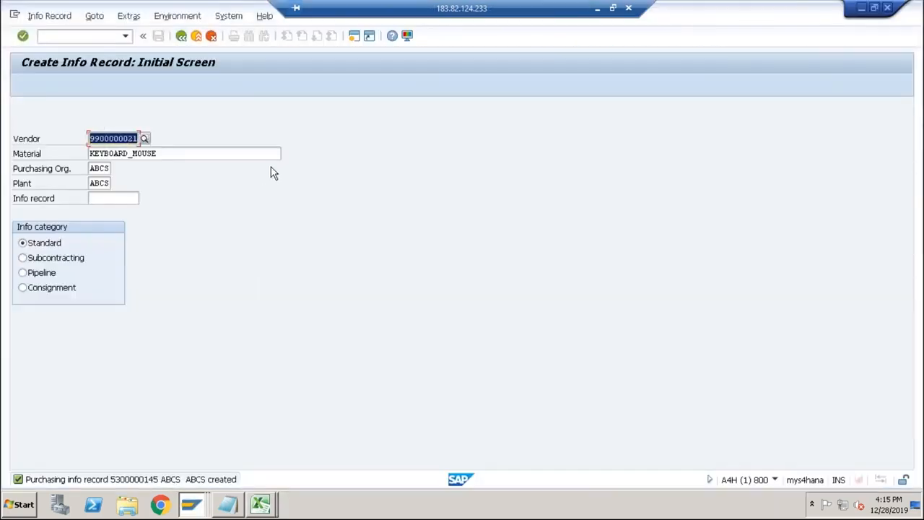
left_click(354, 37)
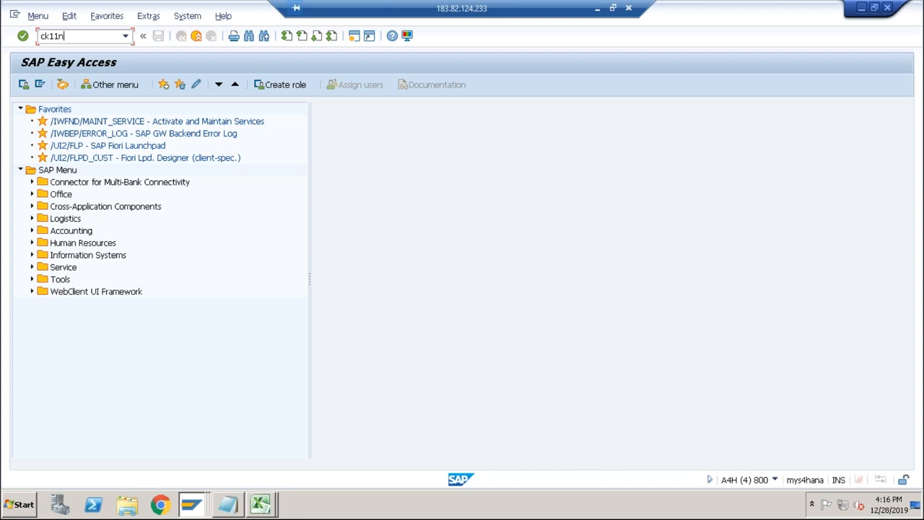
key("Return")
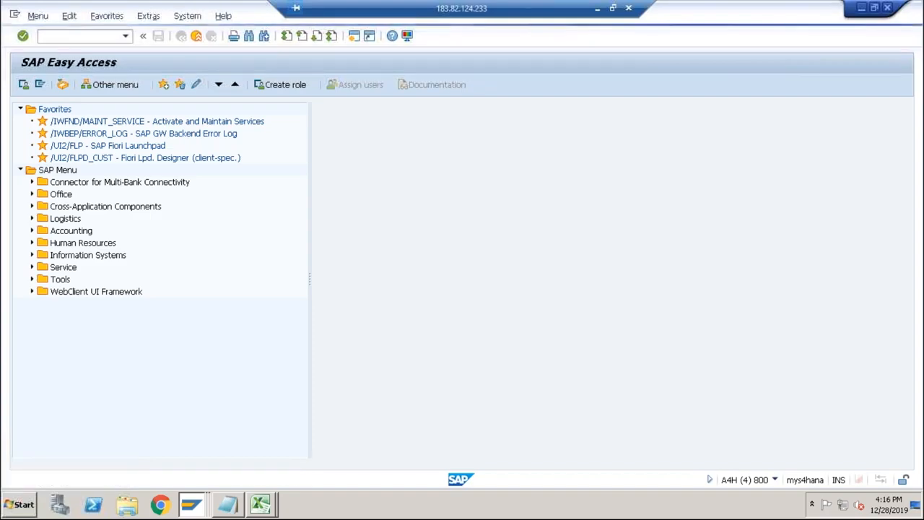
In the Excel process list, add transaction code ME11 and step number 8 to the Create PIR row.
key("alt+Tab")
key("Tab")
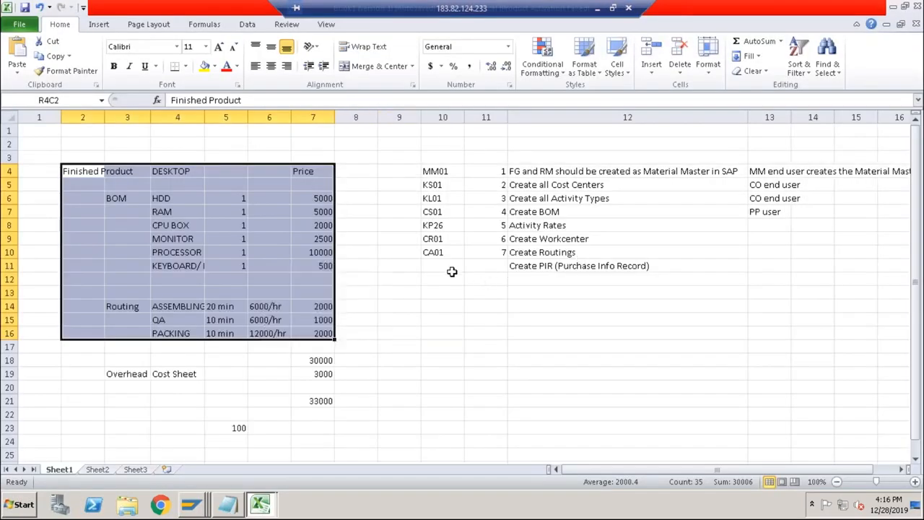
left_click(439, 265)
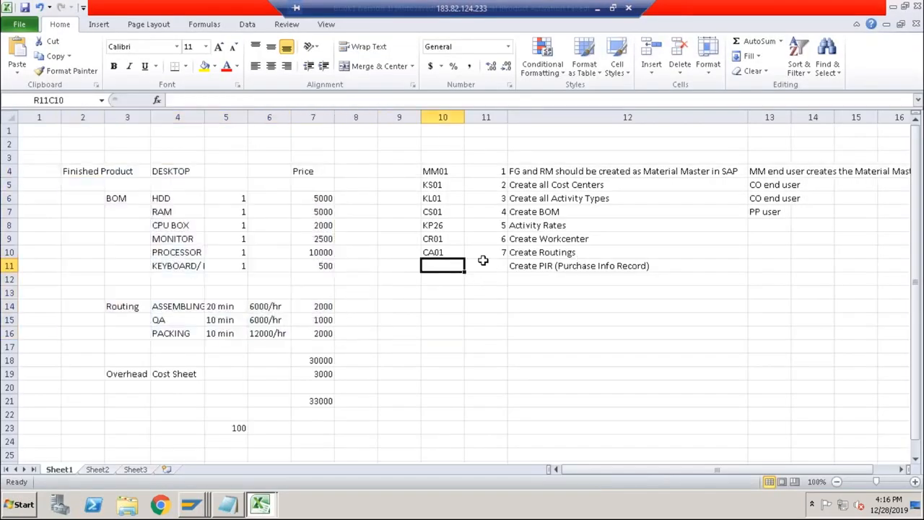
type("ME11")
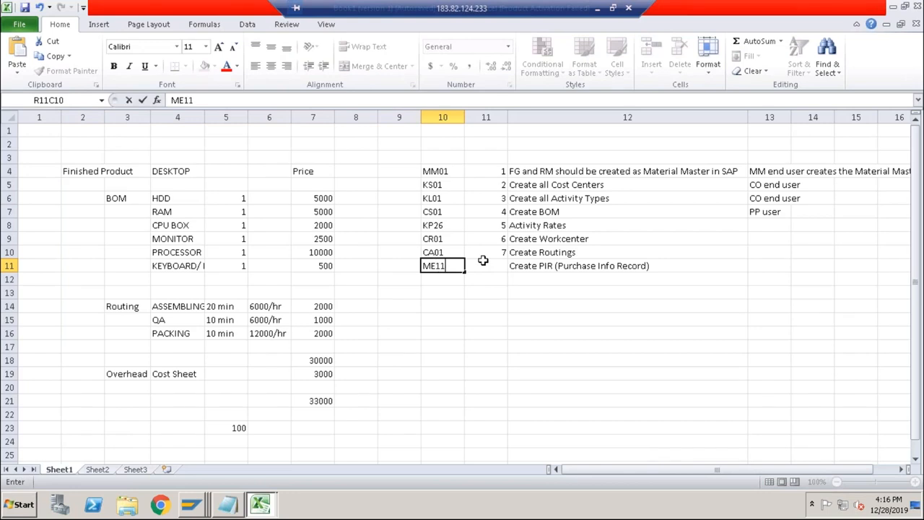
left_click(483, 260)
type("8")
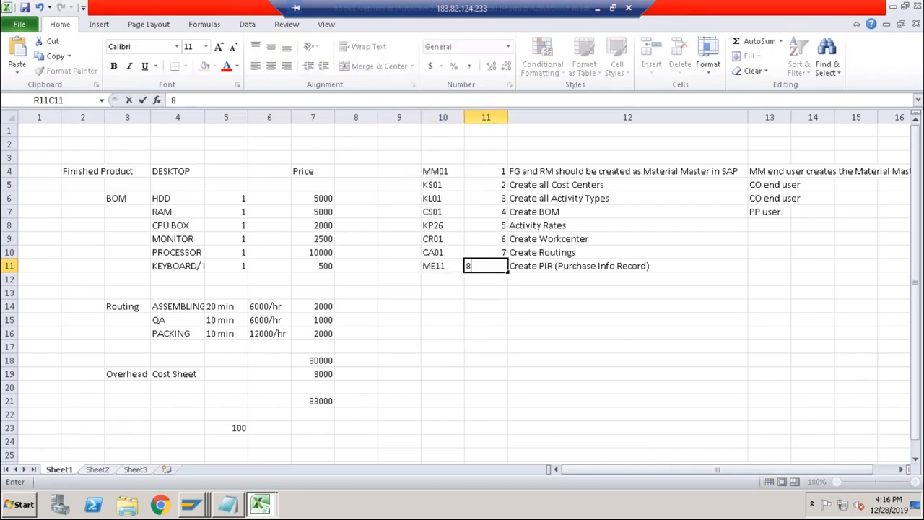
key("Return")
Enter transaction code CK11n in the process list row below ME11.
type("CK")
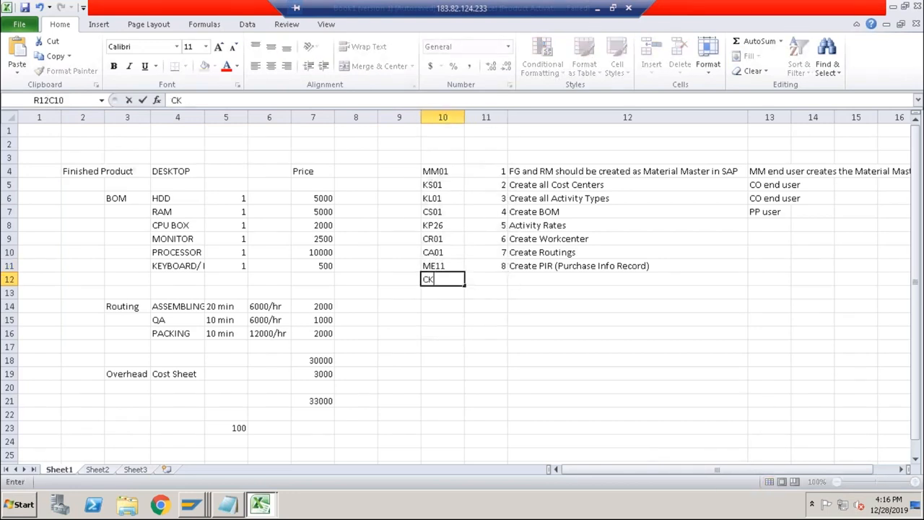
key("BackSpace")
key("BackSpace")
type("11n")
key("shift+Left")
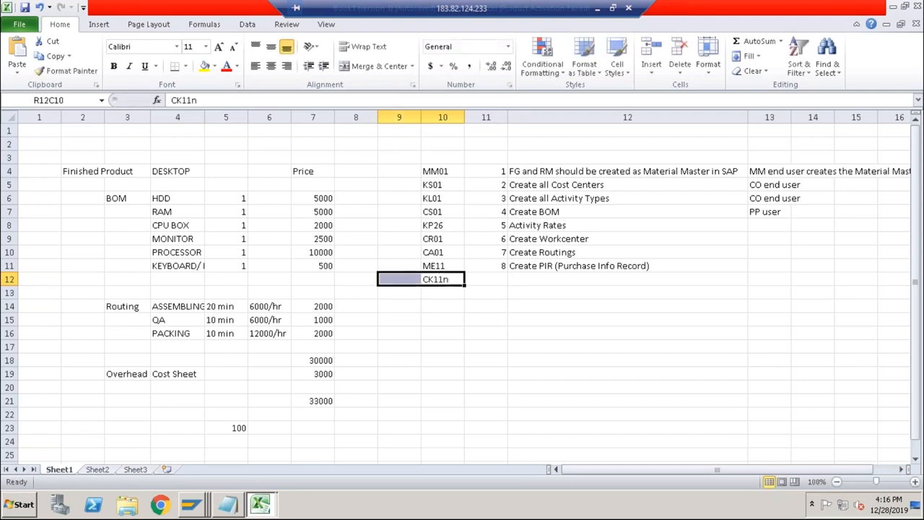
left_click(514, 280)
Switch back to SAP and set the cost estimate's material to DESKTOP.
key("alt+Tab")
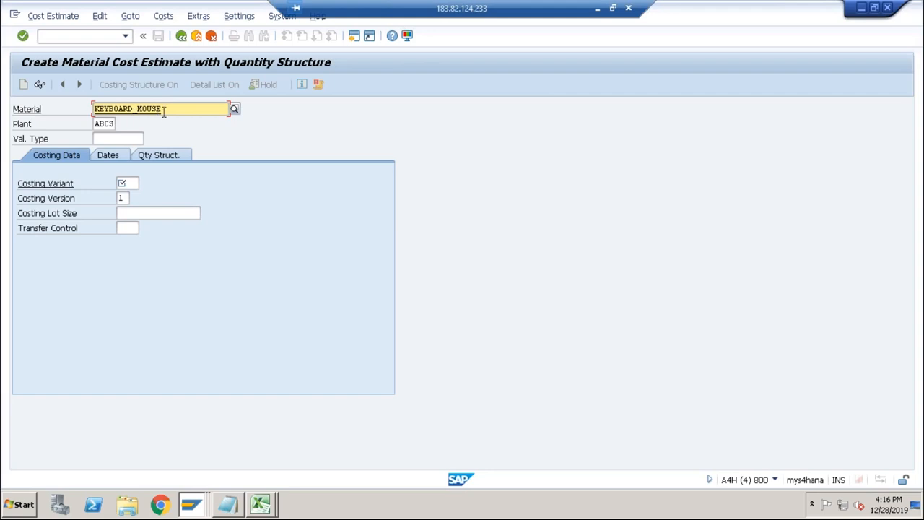
left_click_drag(162, 109, 94, 109)
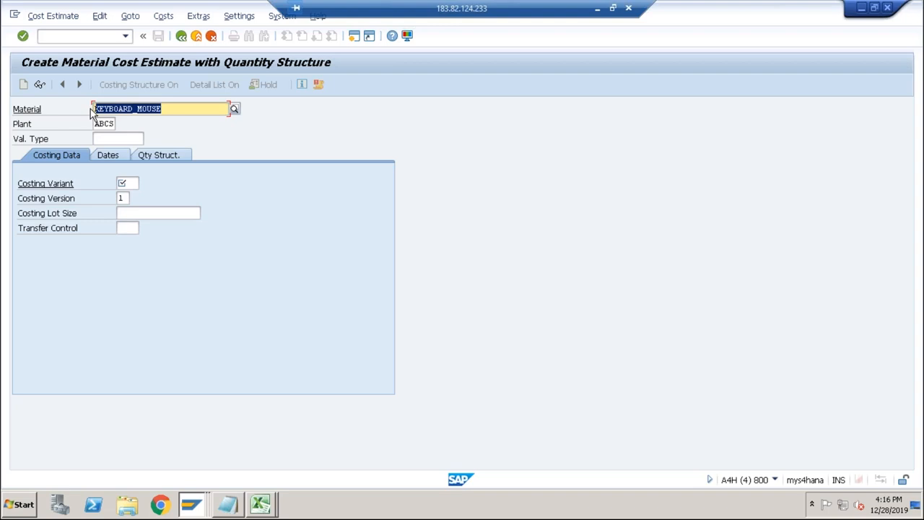
type("desk")
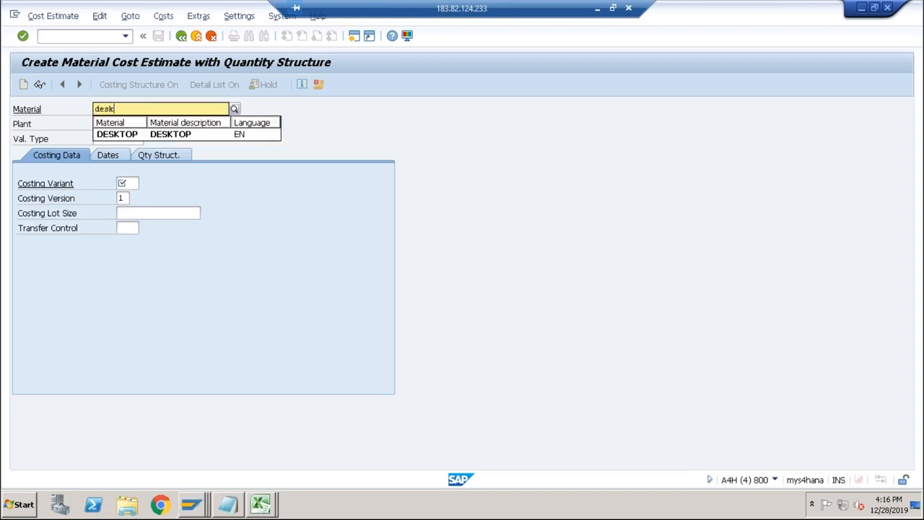
key("Down")
key("Return")
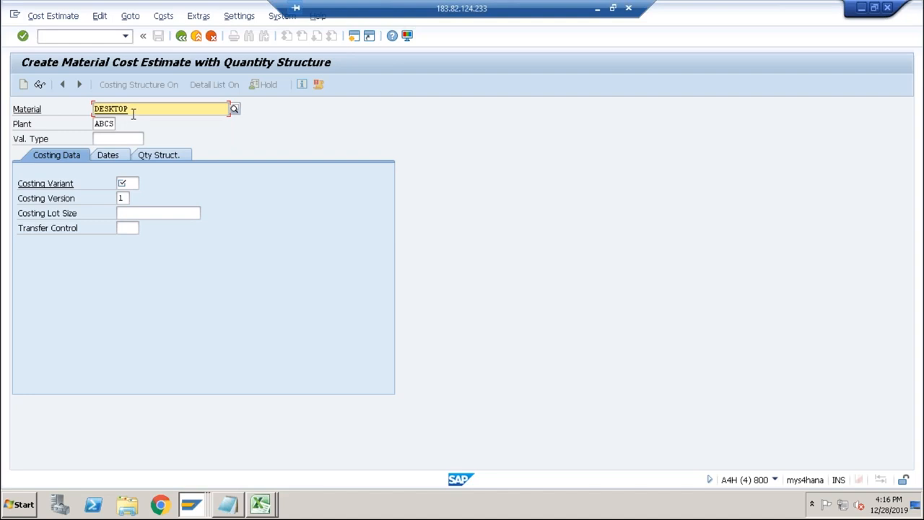
Set the costing variant to PPC1, Standard Cost Est. (Mat.), for DESKTOP in plant ABCS.
left_click(100, 124)
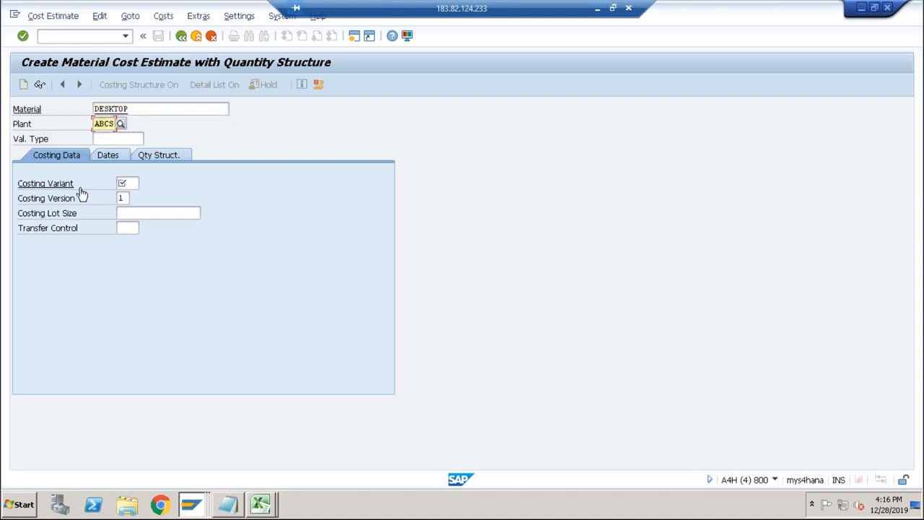
left_click(114, 183)
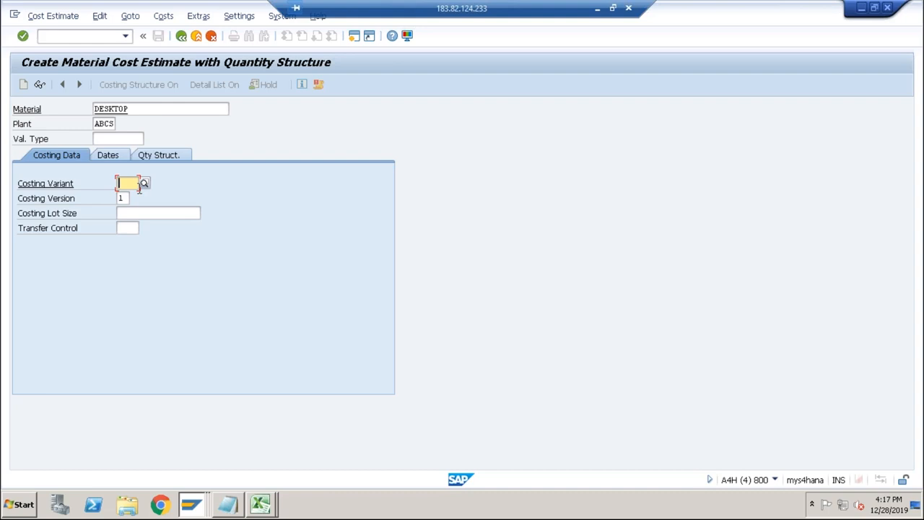
type("ppc1")
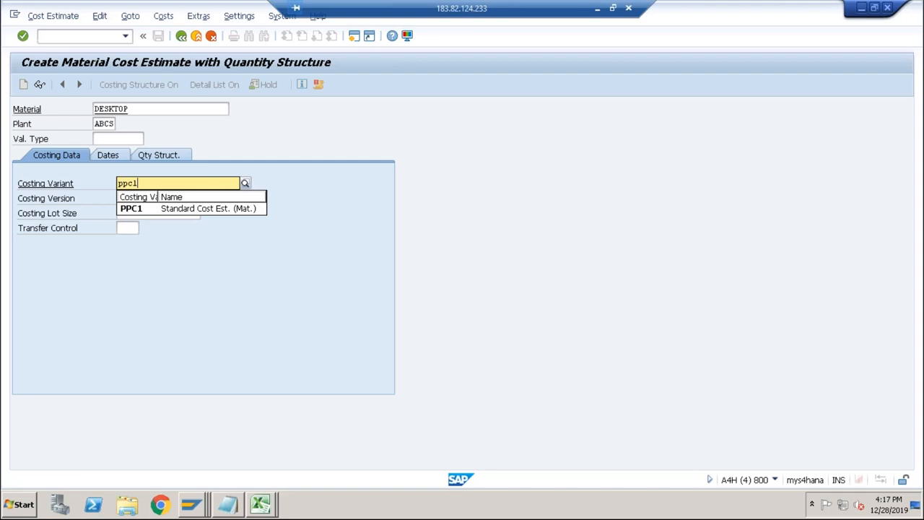
left_click(141, 208)
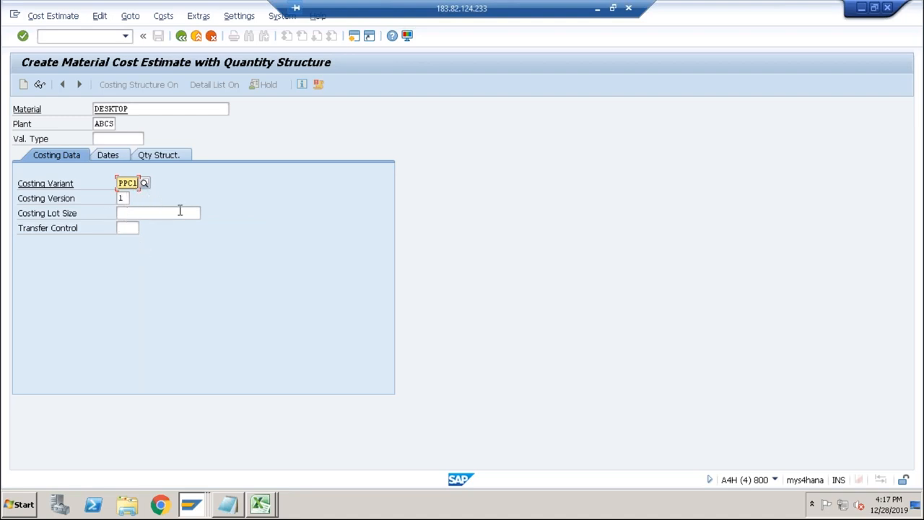
Acknowledge the costing view notice and run the DESKTOP cost estimate with the default costing dates.
key("Return")
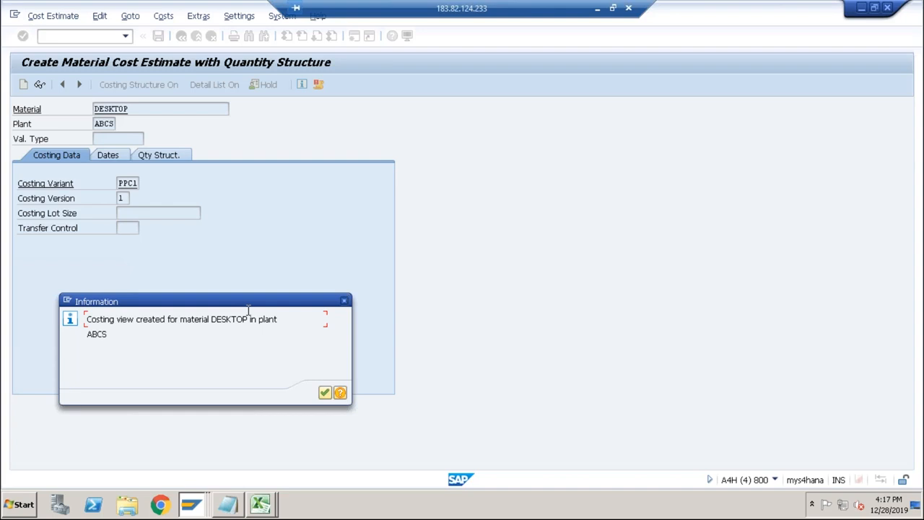
left_click(324, 391)
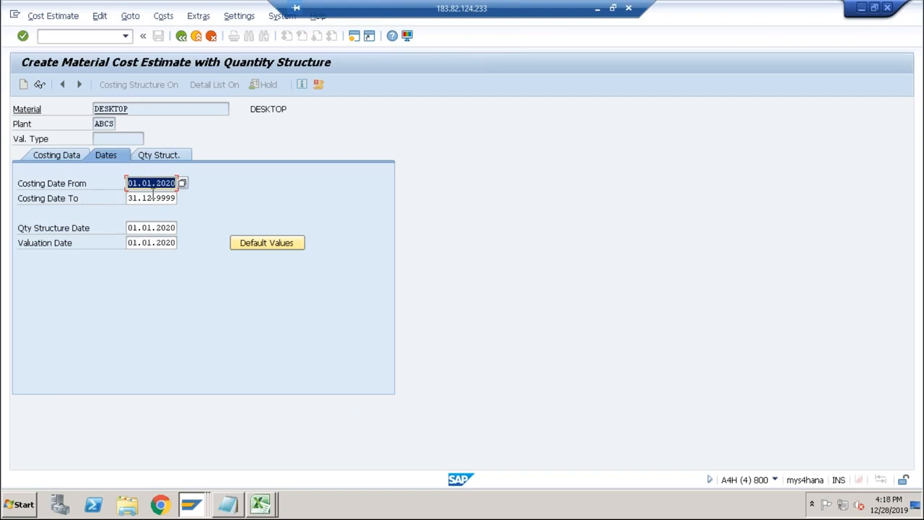
key("Return")
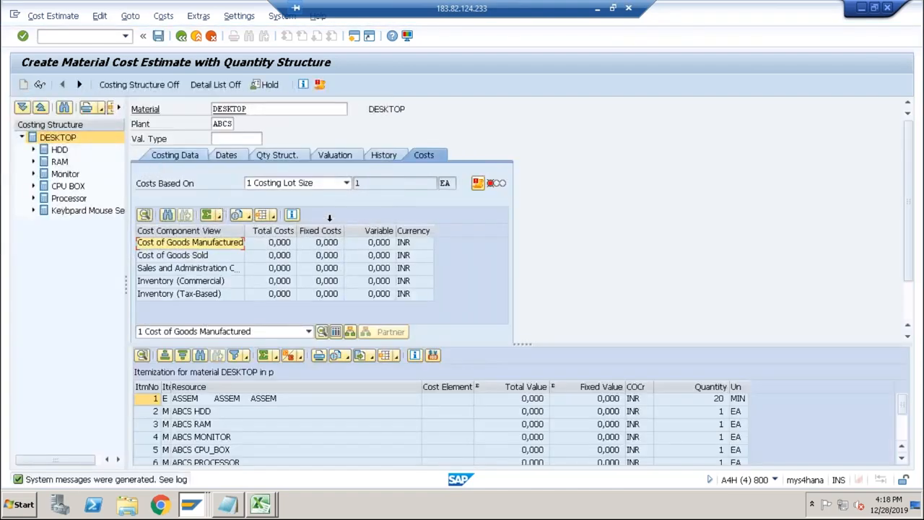
Review the cost estimate's dates and costing data, and return to its cost component view.
left_click(226, 156)
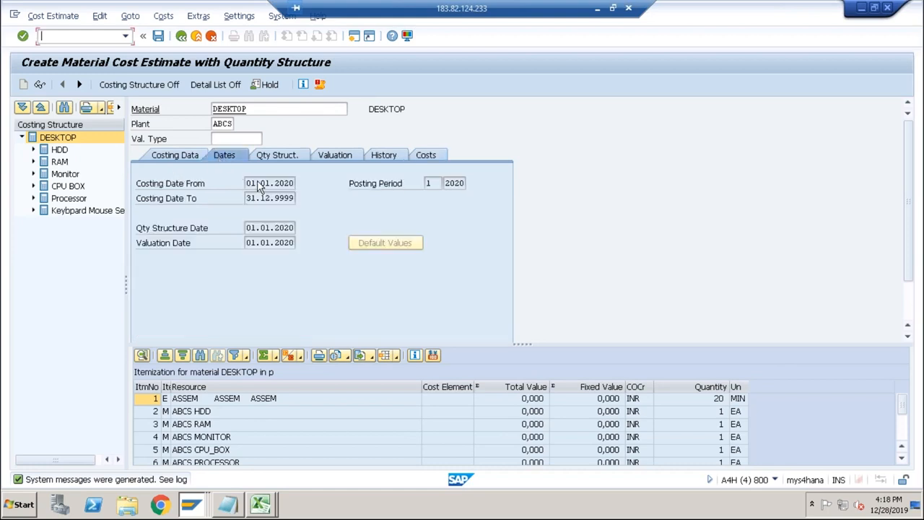
left_click(266, 184)
left_click(270, 185)
left_click(184, 154)
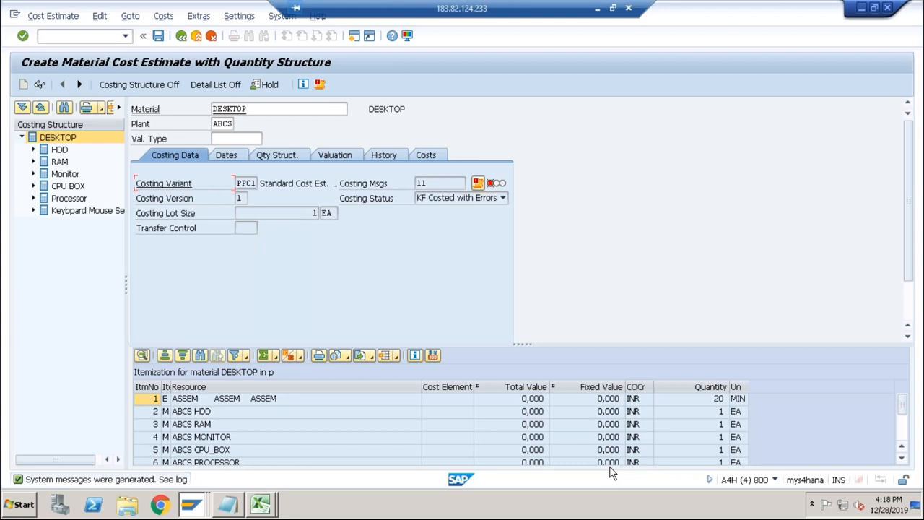
left_click(423, 155)
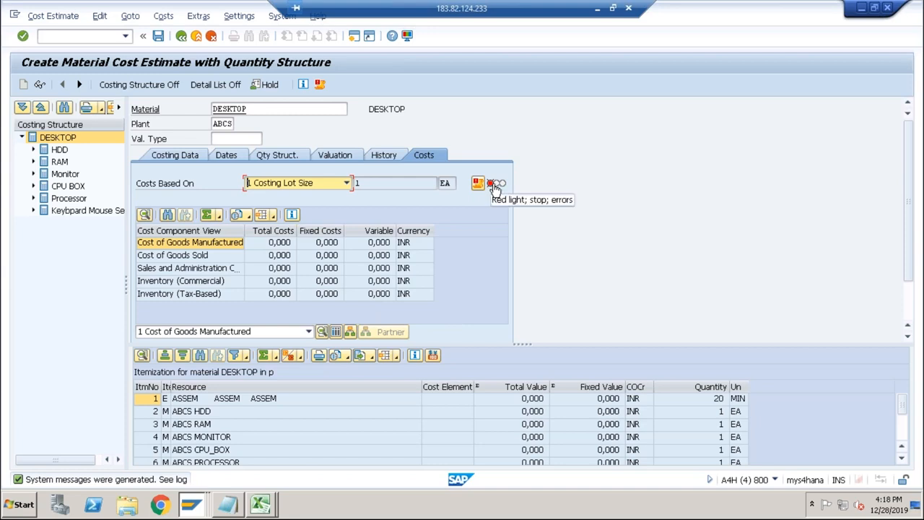
Go through DESKTOP and its components in the costing structure, from HDD to the keyboard and mouse set.
left_click(71, 139)
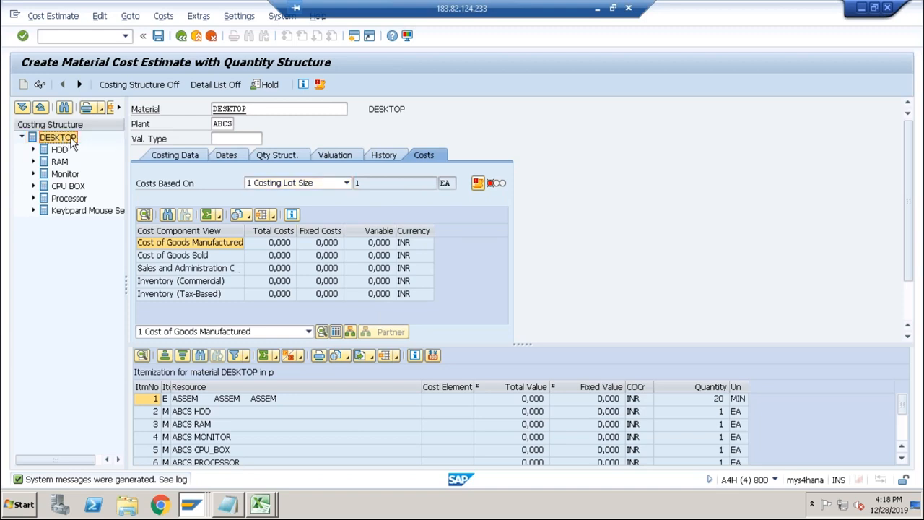
left_click(62, 150)
left_click(61, 162)
left_click(60, 174)
left_click(62, 186)
left_click(64, 199)
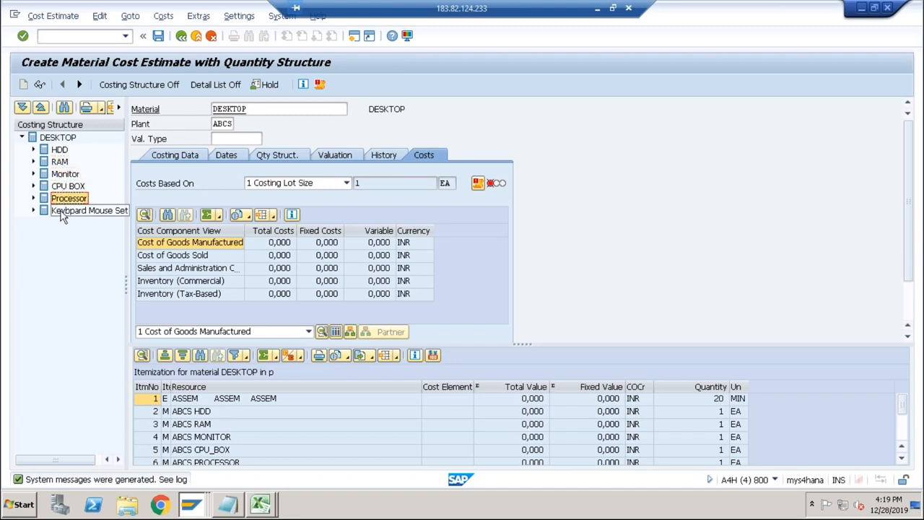
left_click(63, 212)
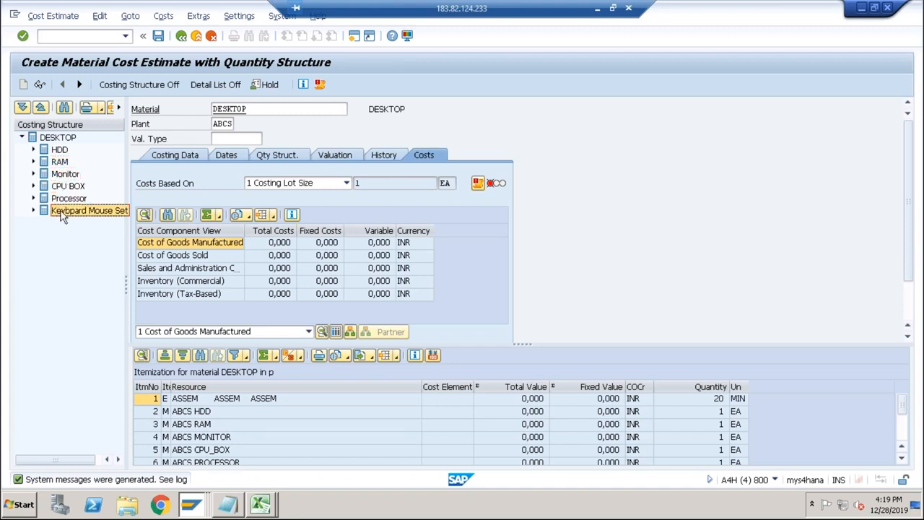
Examine the DESKTOP itemization, including the ASSEM, QA and PACK activities and the component materials.
left_click(189, 399)
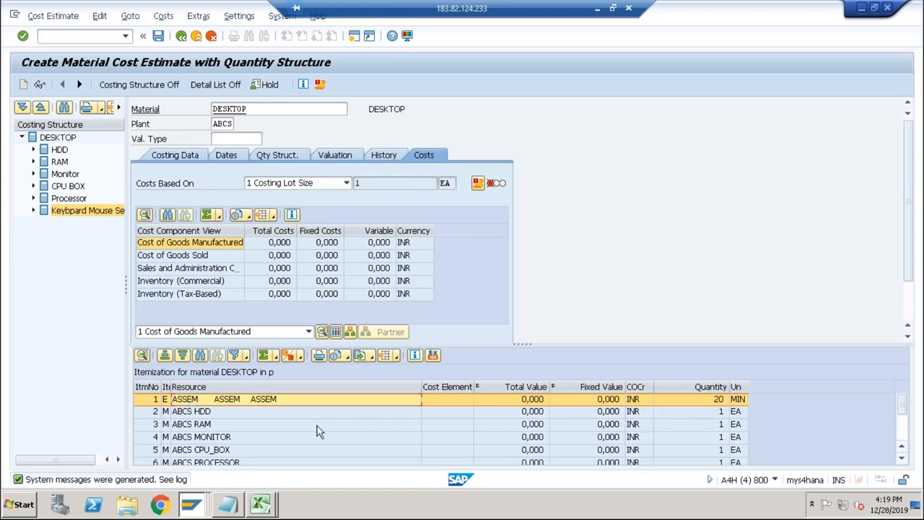
left_click(292, 426)
scroll(300, 436, "down", 3)
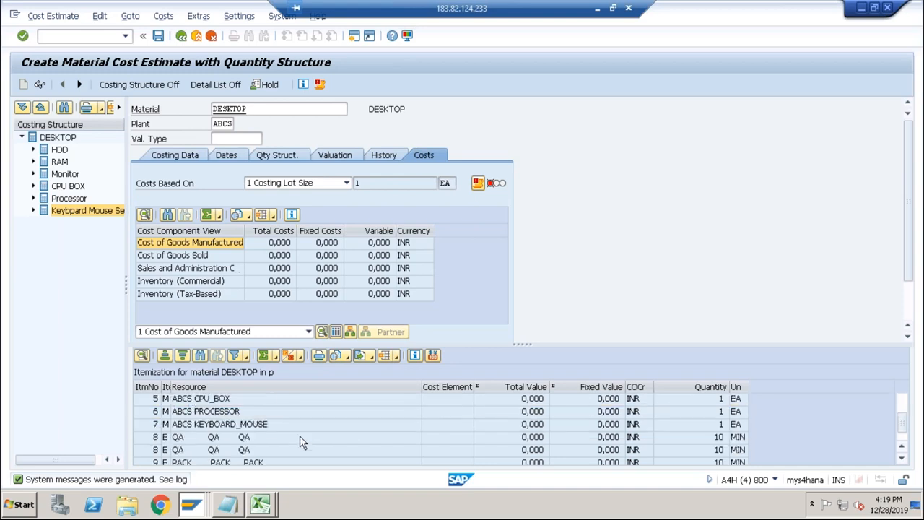
left_click(488, 425)
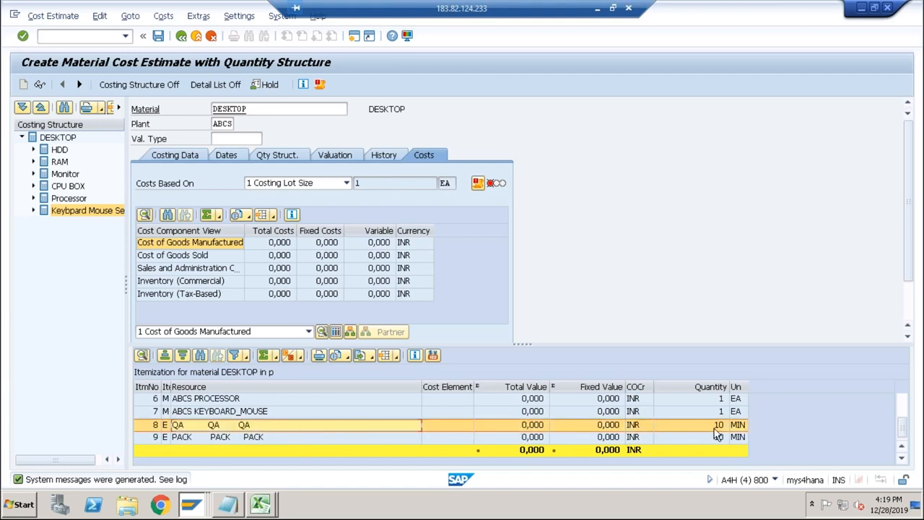
left_click(282, 437)
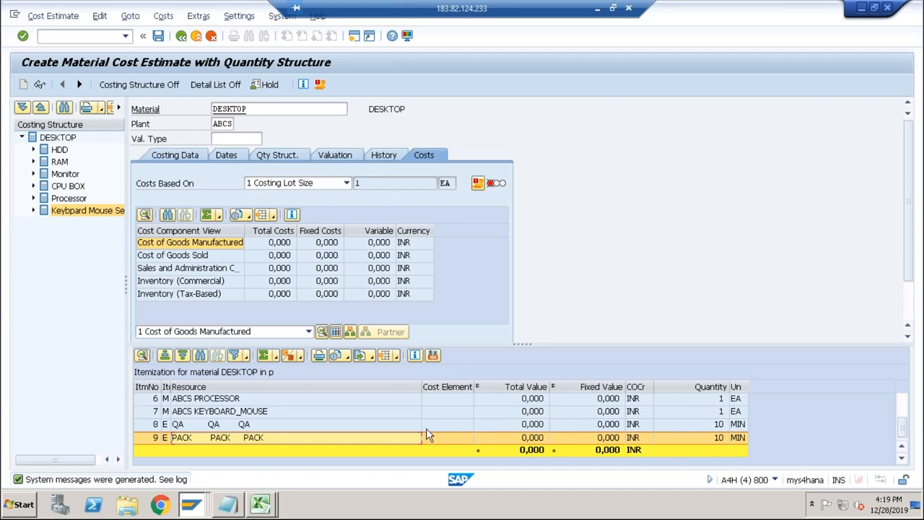
scroll(425, 433, "up", 2)
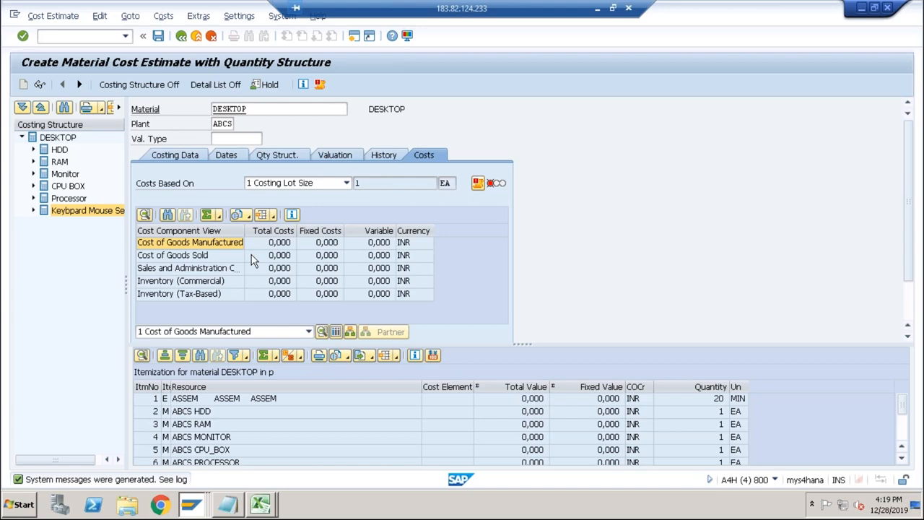
Check the estimate's costing start date and start transaction KP26 in the Create Info Record session.
left_click(230, 156)
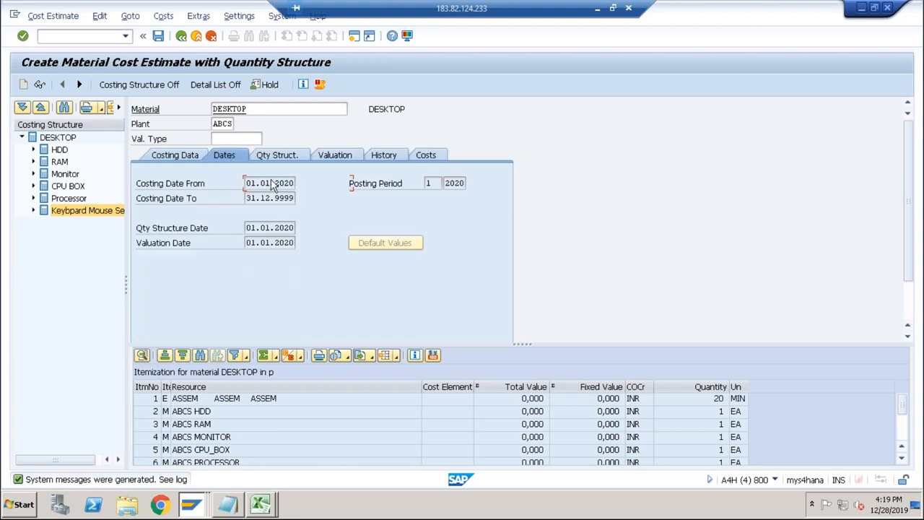
left_click(260, 184)
key("alt+Tab")
key("alt+Tab")
key("alt+Tab")
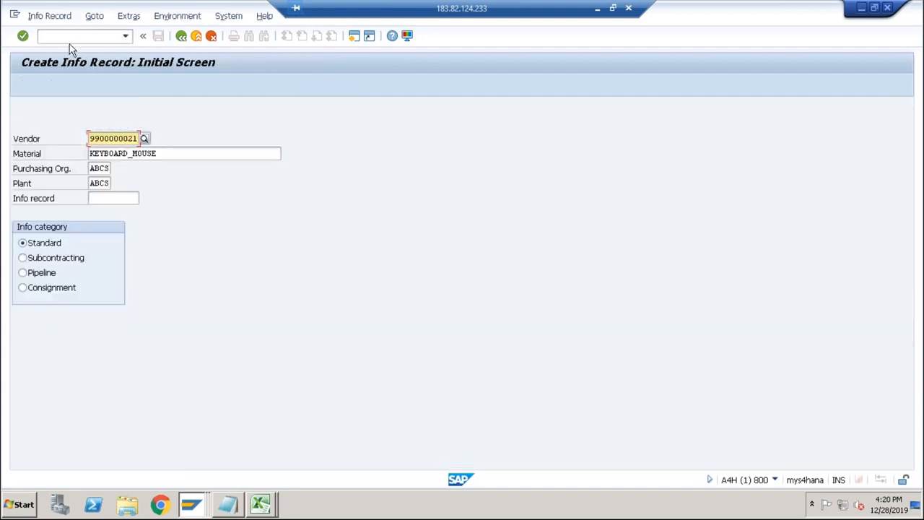
left_click(66, 35)
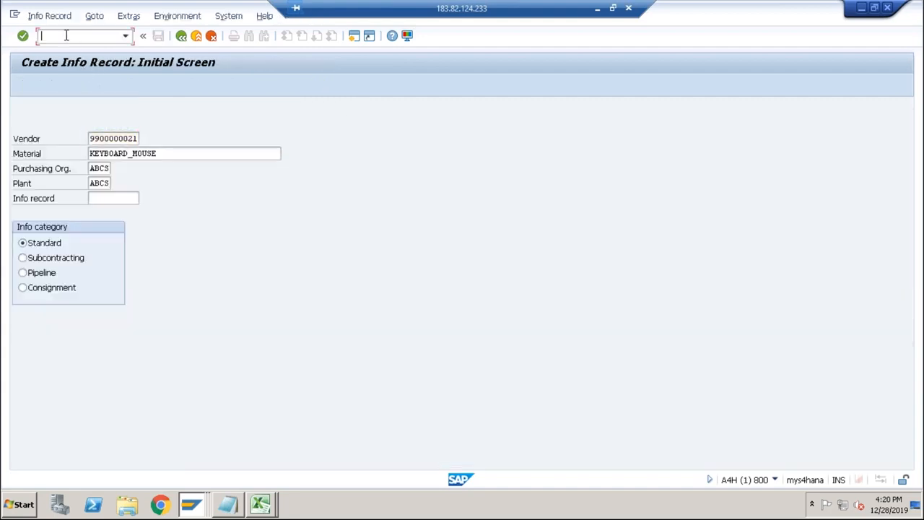
type("/nkp26")
key("Return")
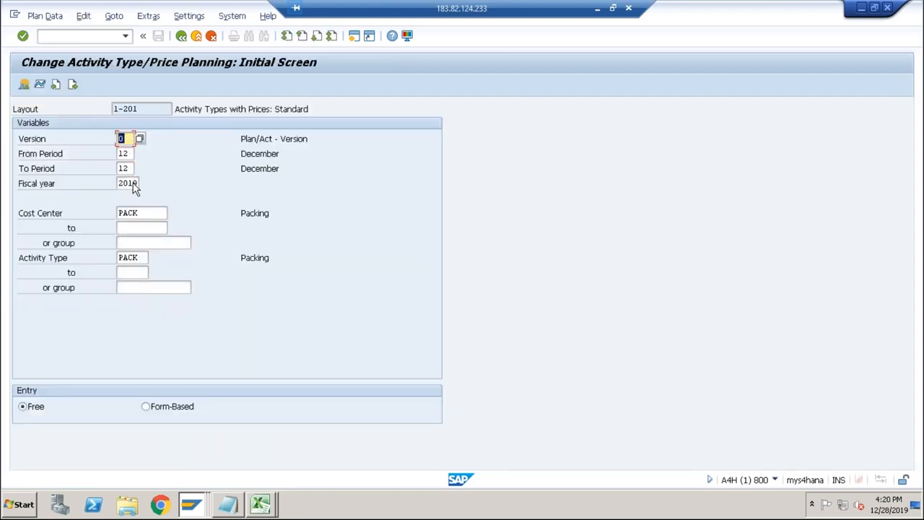
Set the planning period from 1 to 1 in fiscal year 2020 and display the PACK activity price overview.
left_click(128, 184)
left_click(127, 154)
type("1")
key("Tab")
type("1")
key("Tab")
type("2020")
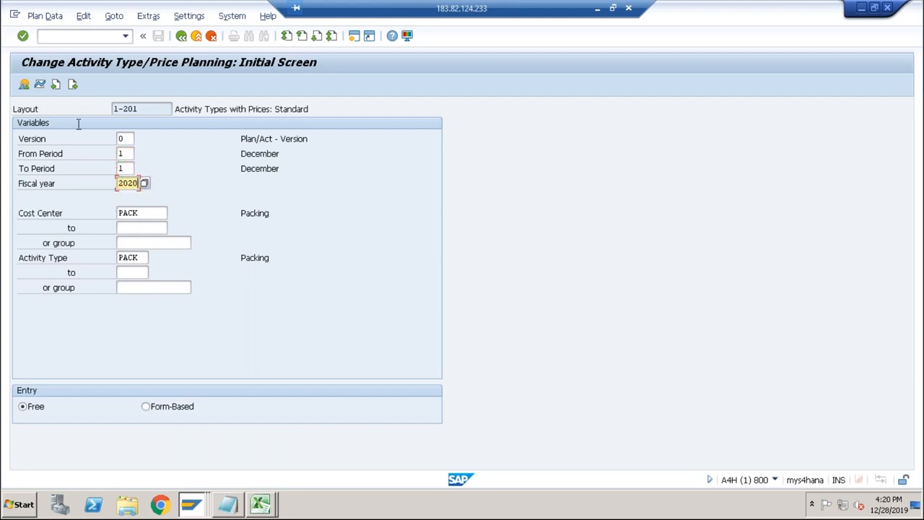
left_click(24, 84)
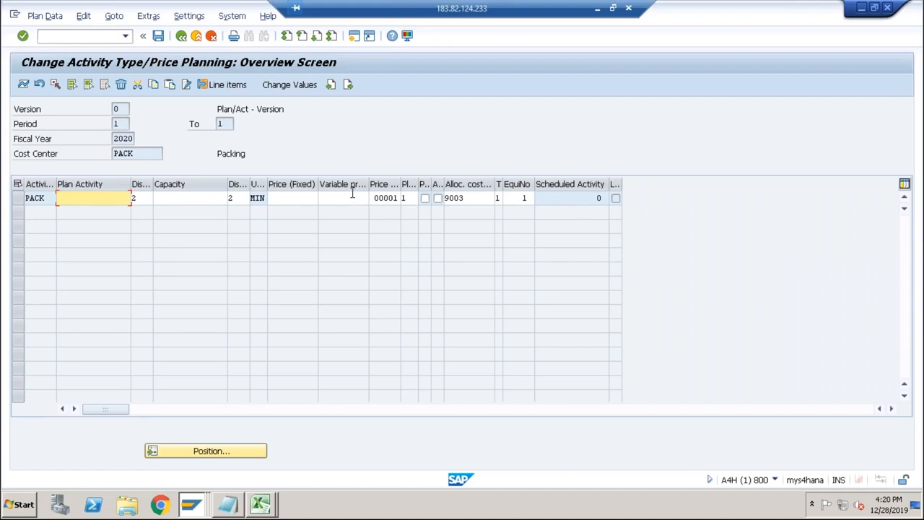
Switch back to the DESKTOP cost estimate and open its log with all messages, dismissing the security notice.
key("alt+Tab")
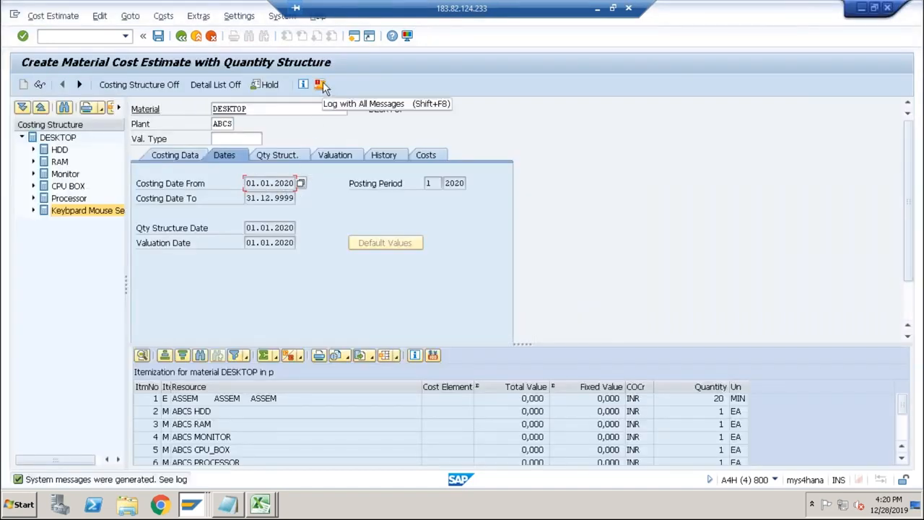
left_click(321, 86)
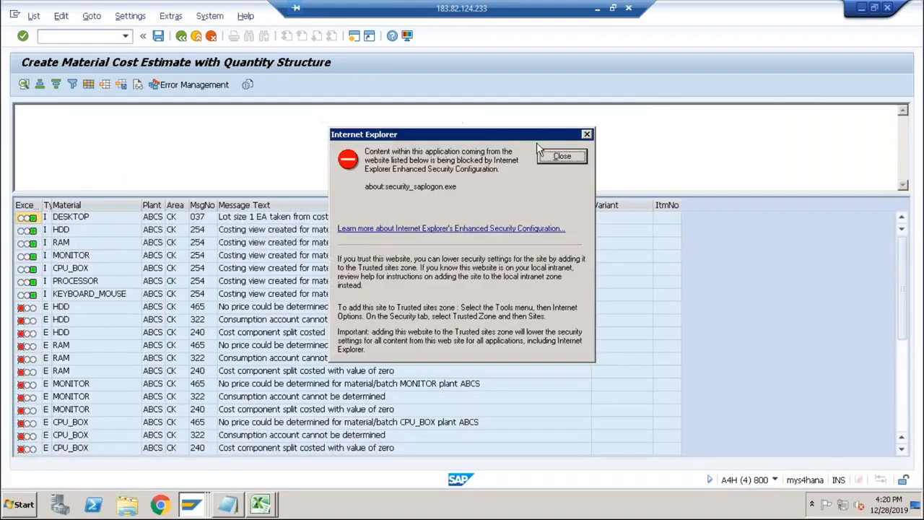
left_click(562, 156)
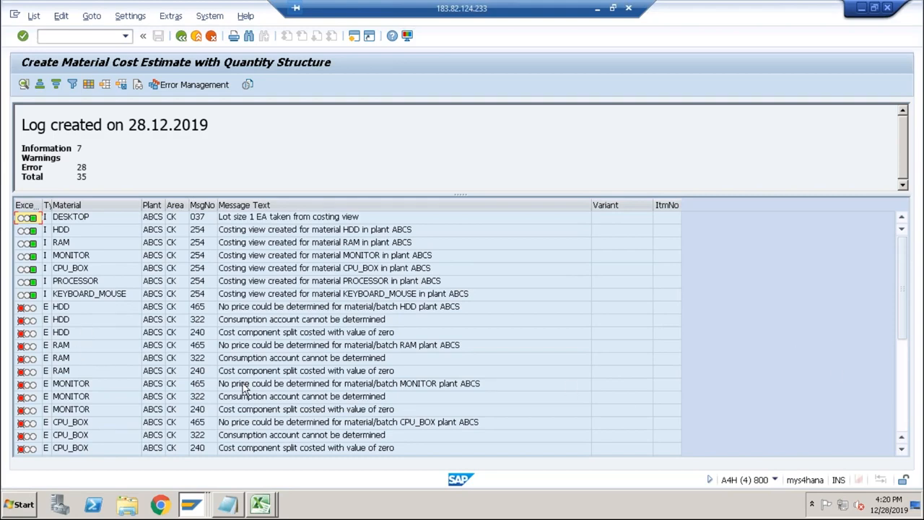
Examine the log messages for the components and for the PACK, QA and ASSEM activity types.
scroll(244, 388, "down", 5)
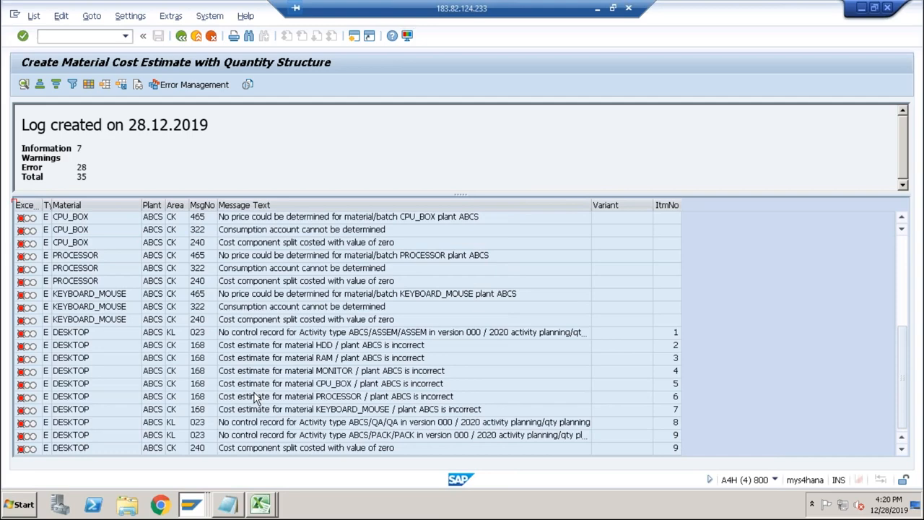
scroll(254, 396, "up", 5)
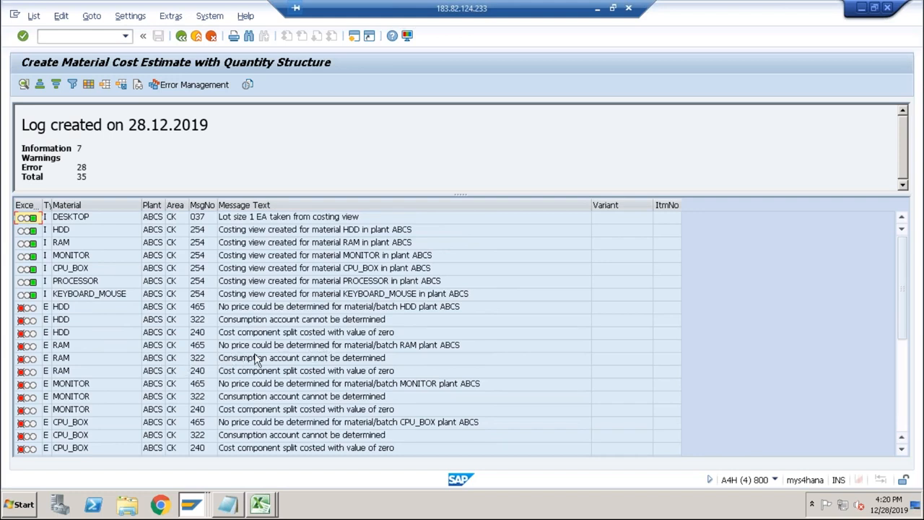
scroll(257, 359, "down", 5)
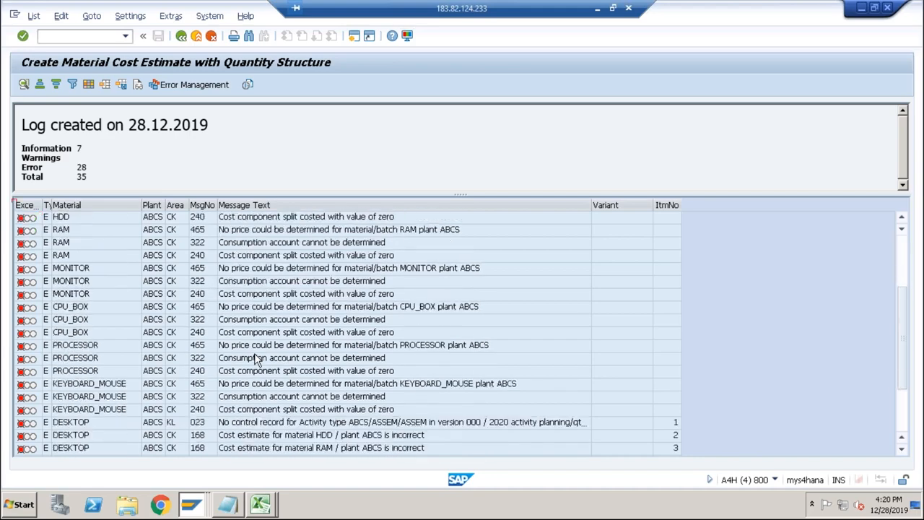
left_click(276, 436)
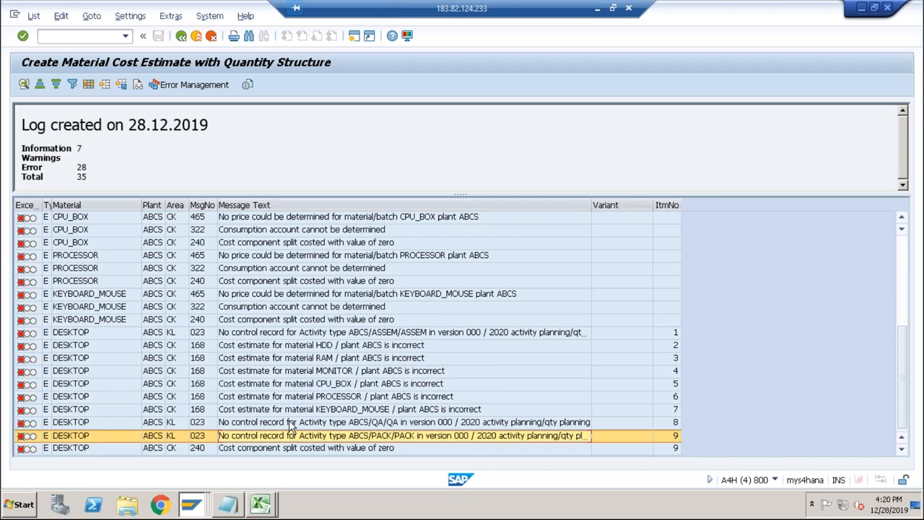
left_click(289, 423)
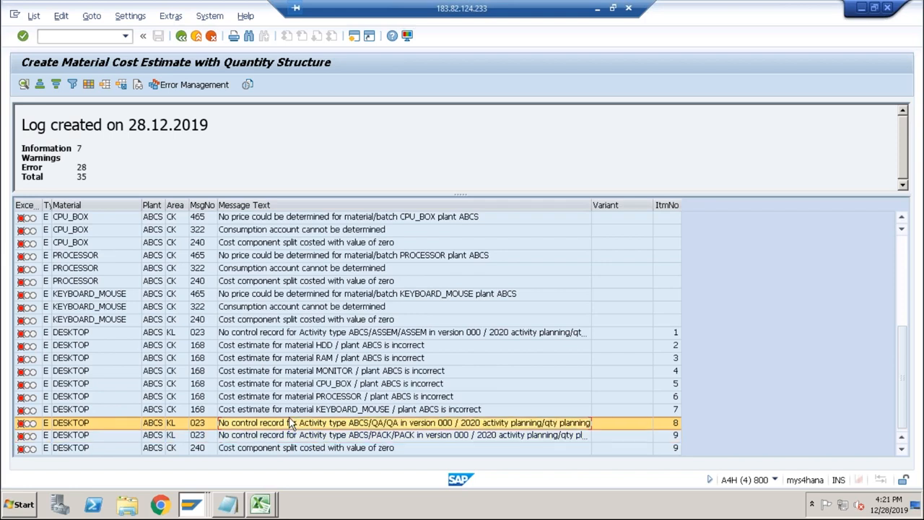
left_click(287, 334)
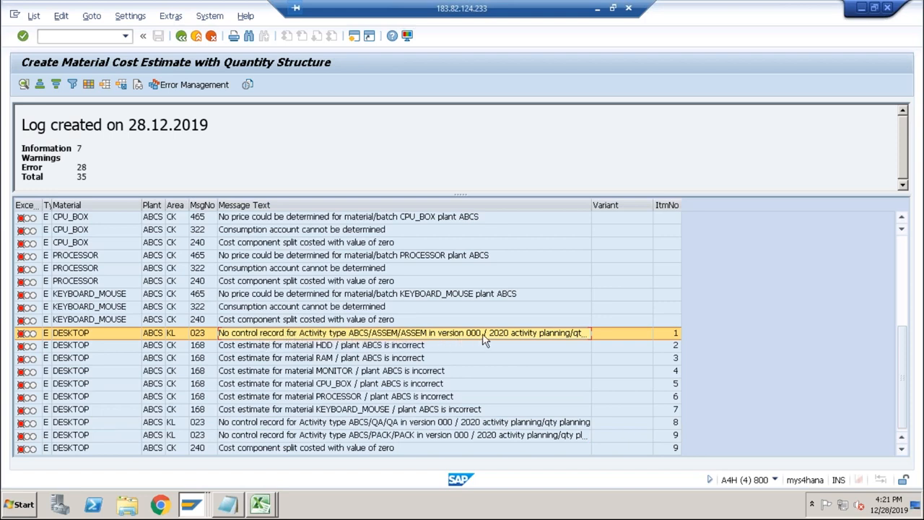
Read the detailed explanation of the ASSEM activity type error, noting its diagnosis and fiscal year, and close it.
double_click(556, 335)
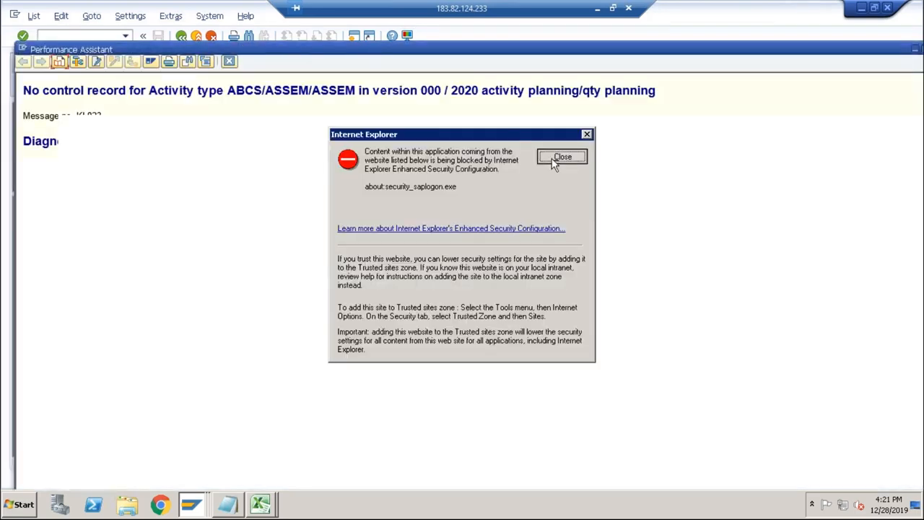
left_click(557, 157)
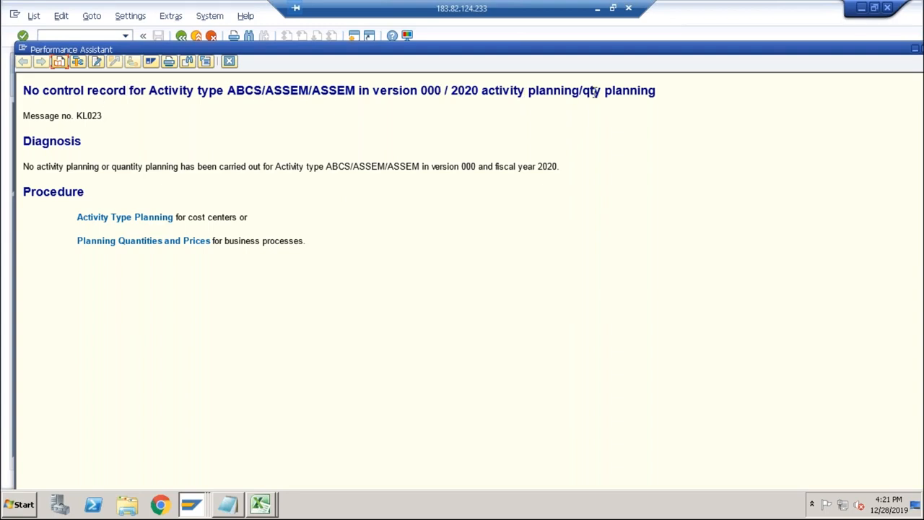
left_click_drag(593, 92, 673, 93)
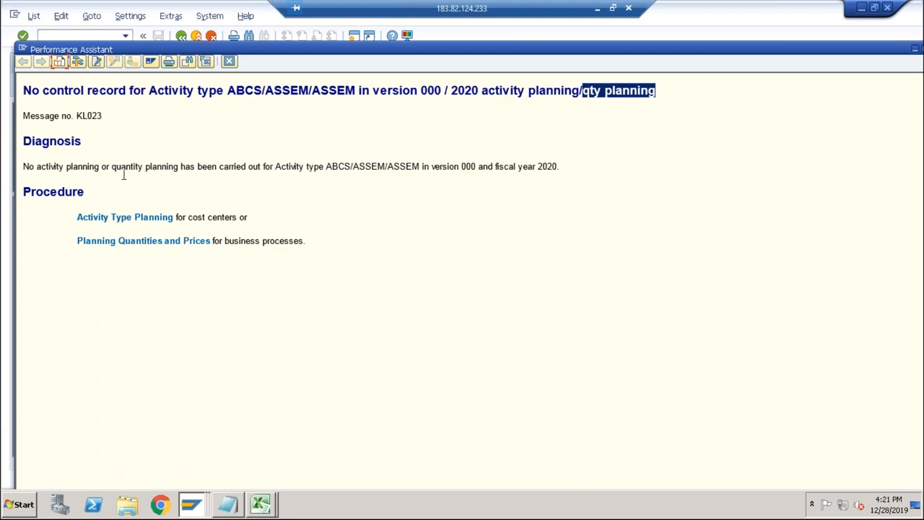
left_click_drag(112, 168, 557, 169)
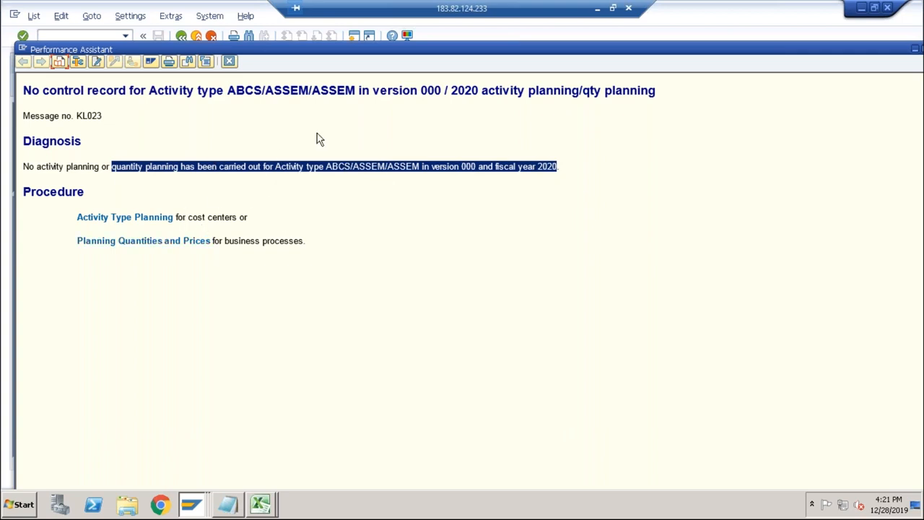
left_click_drag(452, 90, 479, 90)
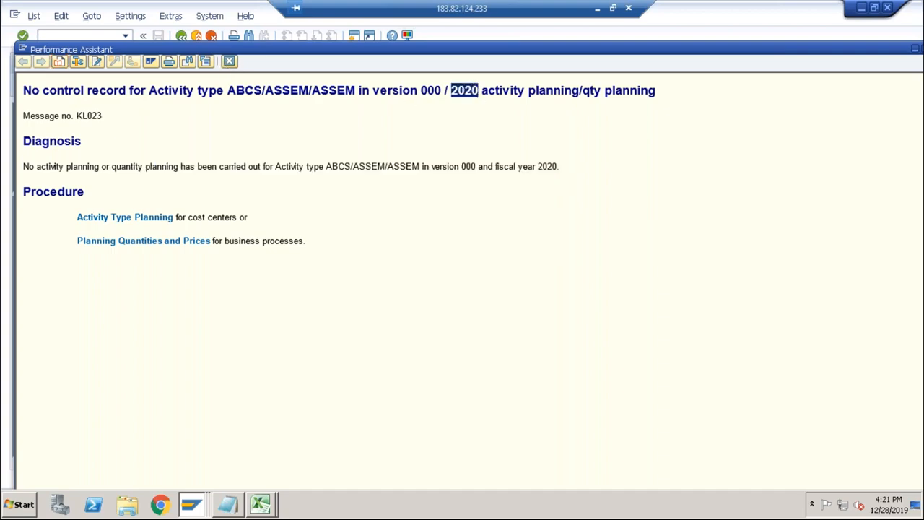
left_click(228, 62)
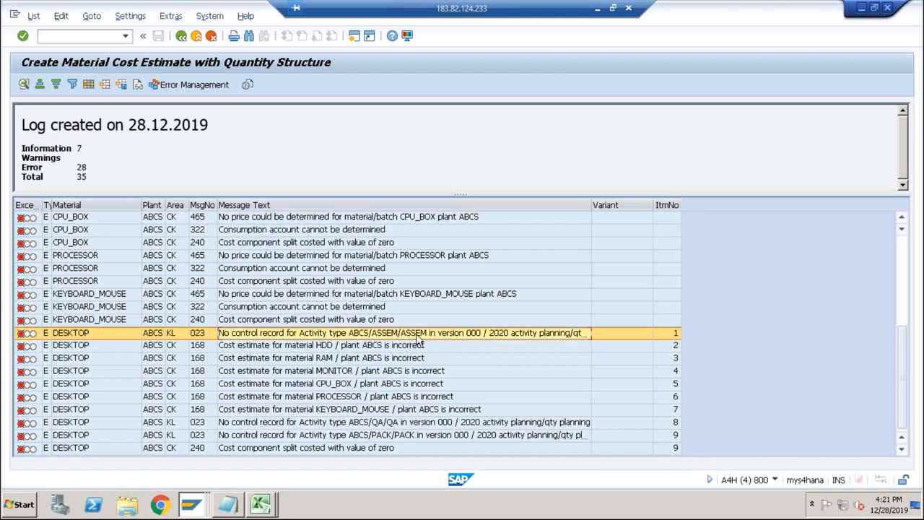
Check the PACKING hourly rate in the Excel sheet, then set the PACK fixed price to 200 per minute and save the plan.
key("alt+Tab")
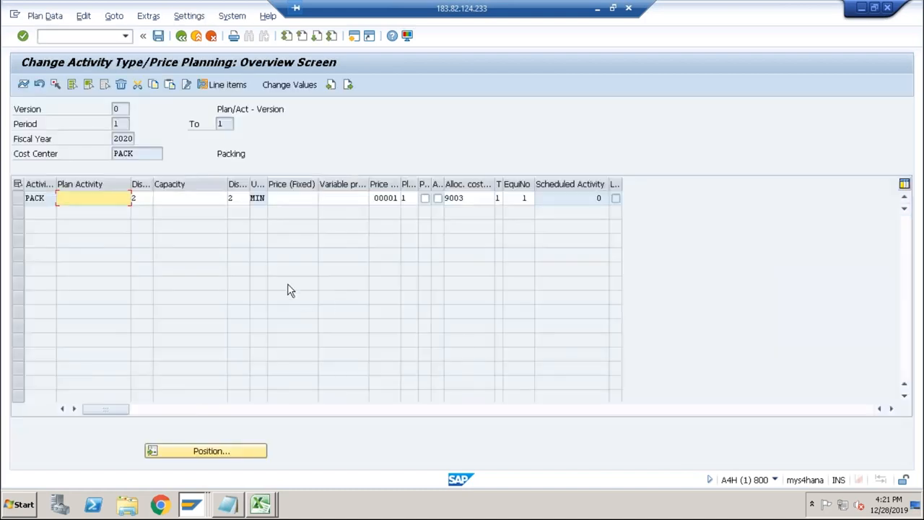
left_click(295, 198)
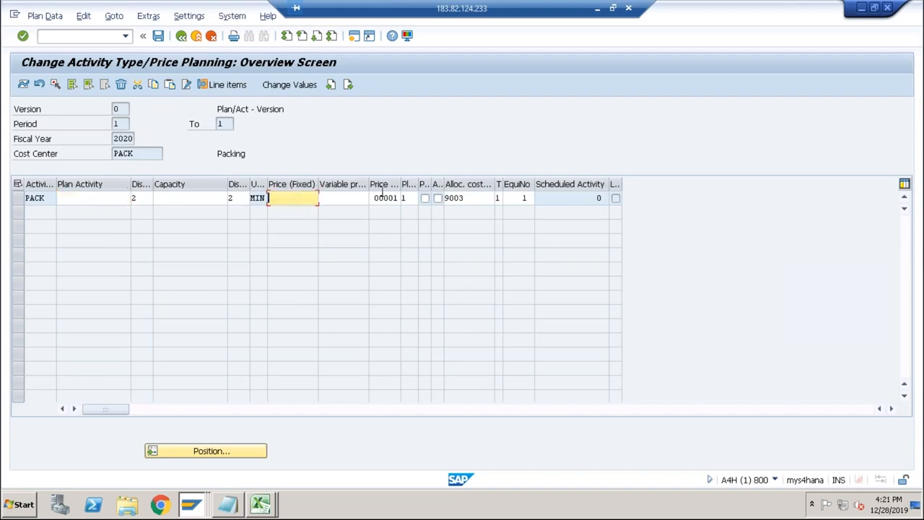
type("100")
key("alt+Tab")
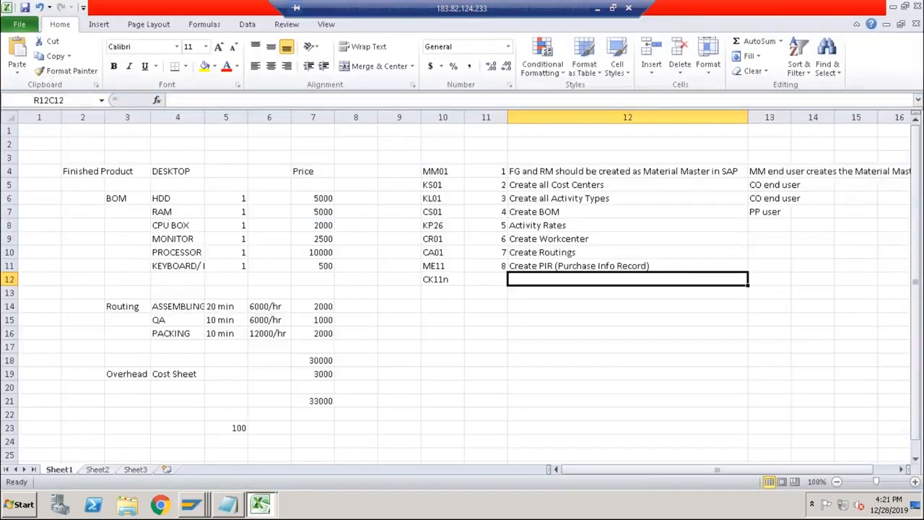
left_click(271, 334)
key("alt+Tab")
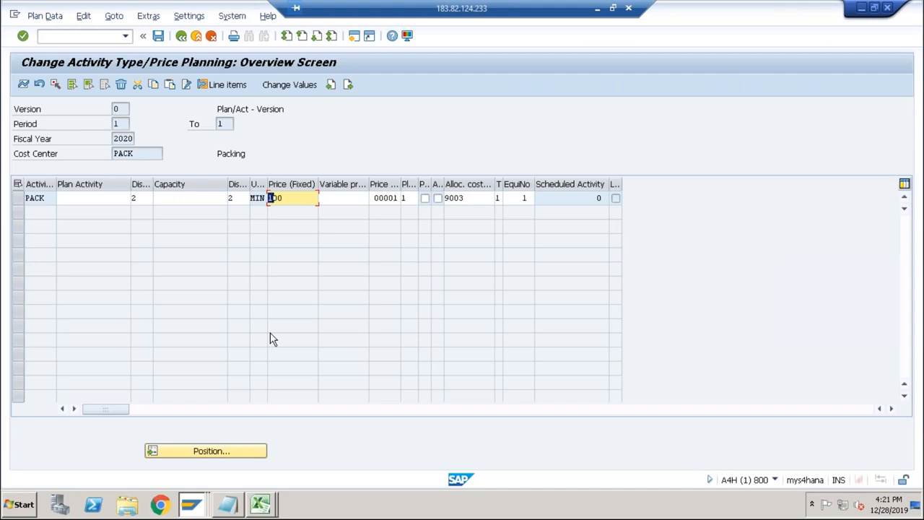
type("2")
key("Return")
left_click(158, 36)
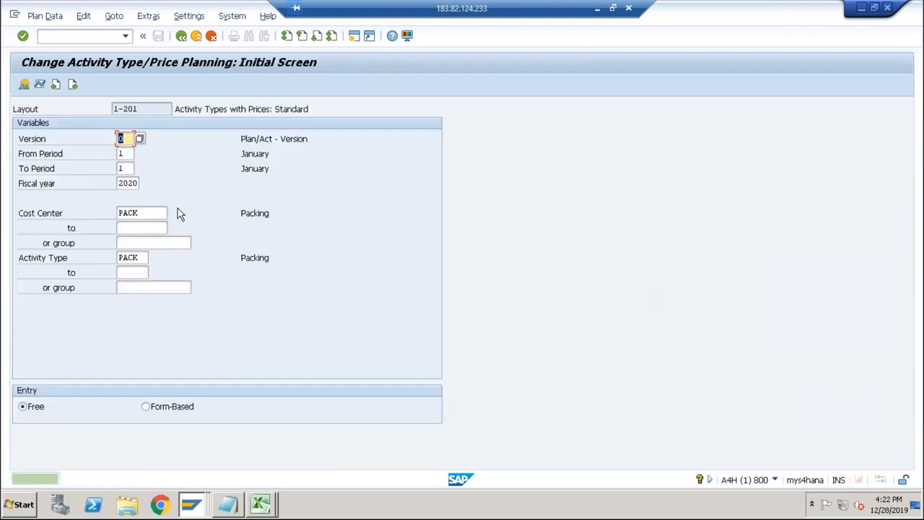
Select cost center ASSEM and activity type ASSEM for period 1 of 2020 and display their price planning overview.
key("Tab")
key("Tab")
key("BackSpace")
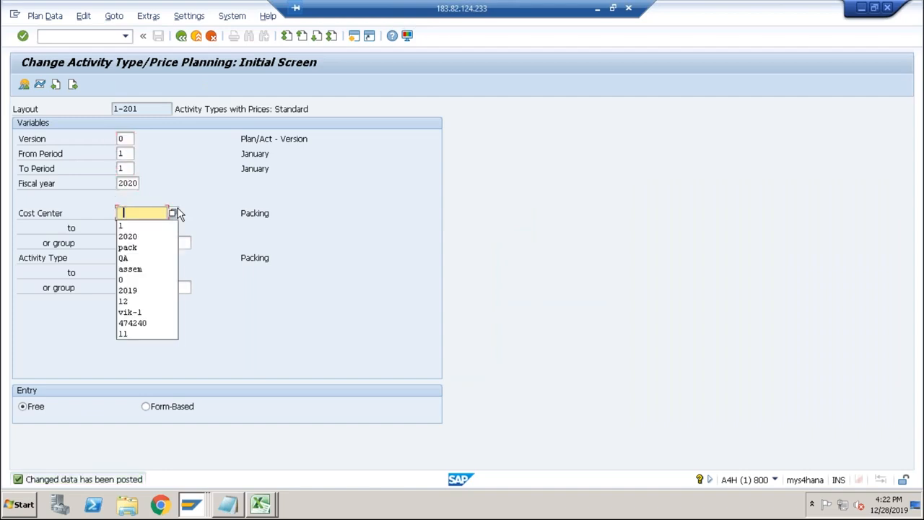
left_click(137, 268)
key("Tab")
key("Tab")
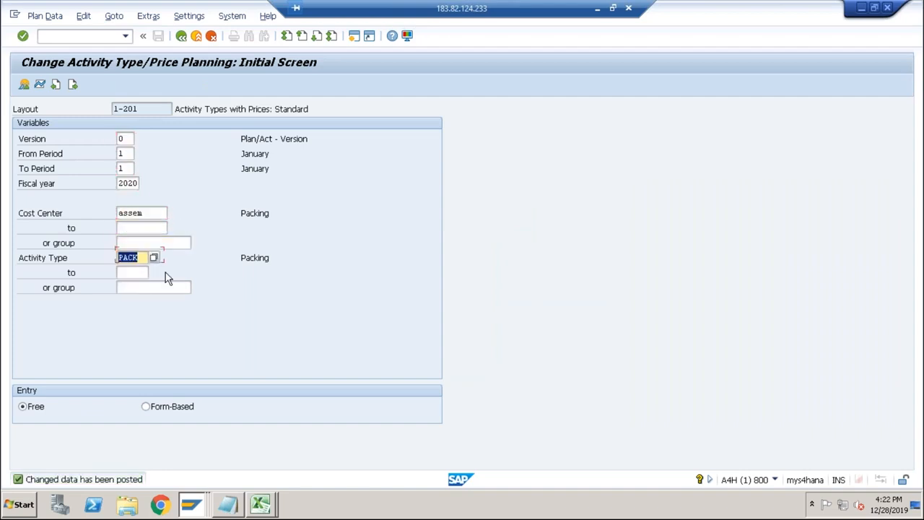
key("BackSpace")
left_click(135, 315)
left_click(24, 85)
Set the fixed price of activity type ASSEM to 100,000 and save the planning.
left_click(295, 198)
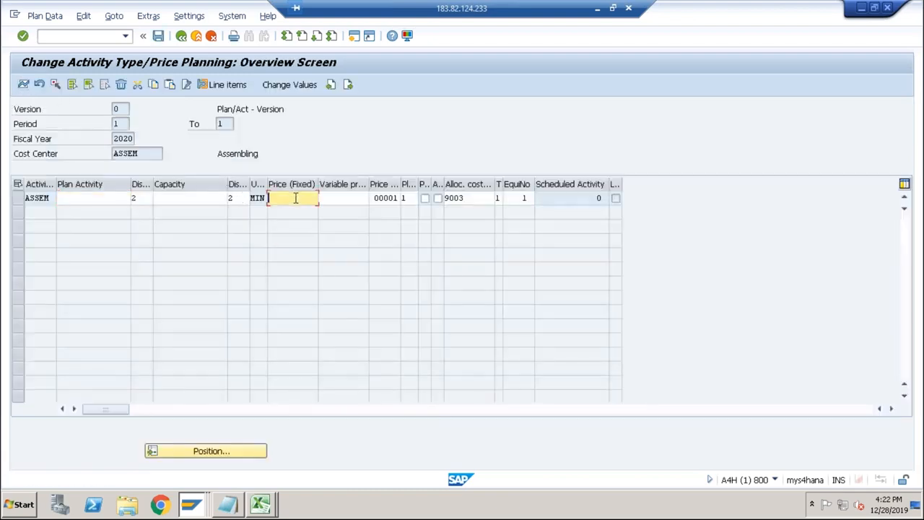
type("100000")
key("Return")
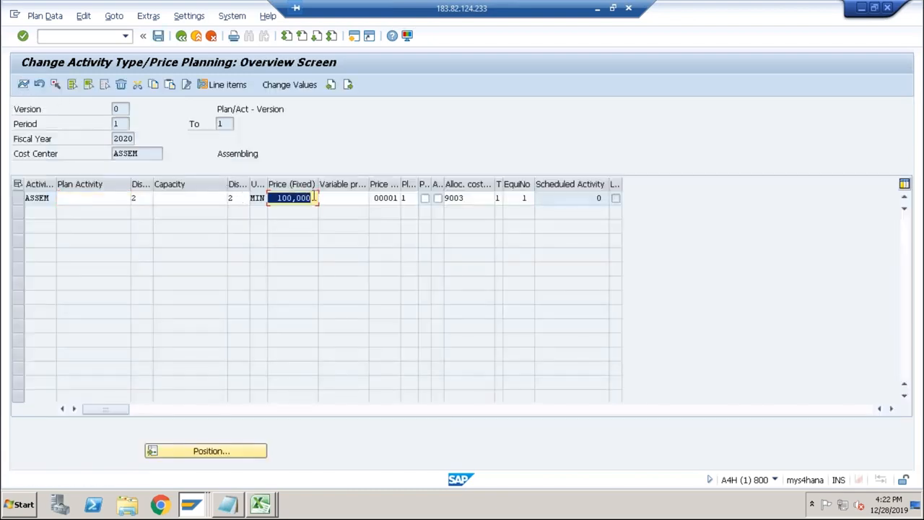
left_click(158, 35)
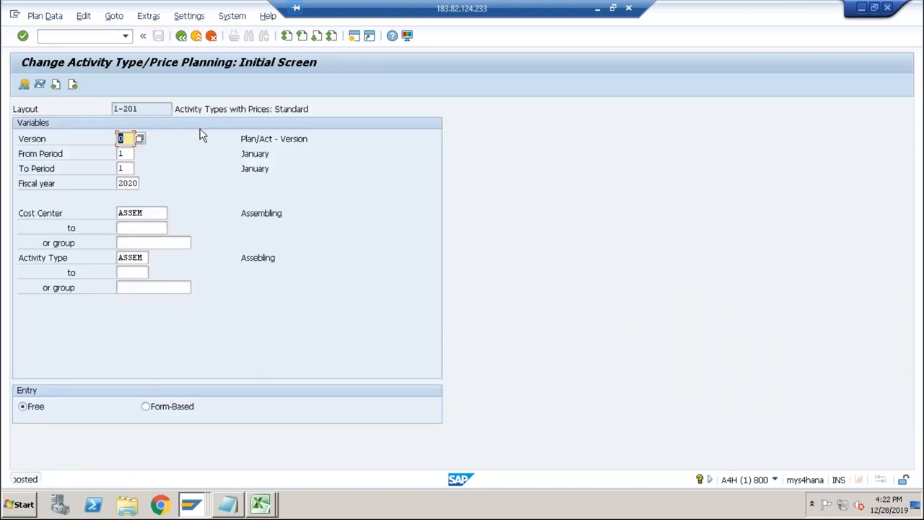
Select cost center QA and activity type QA and display their price planning overview.
key("Tab")
key("Tab")
key("Tab")
key("Tab")
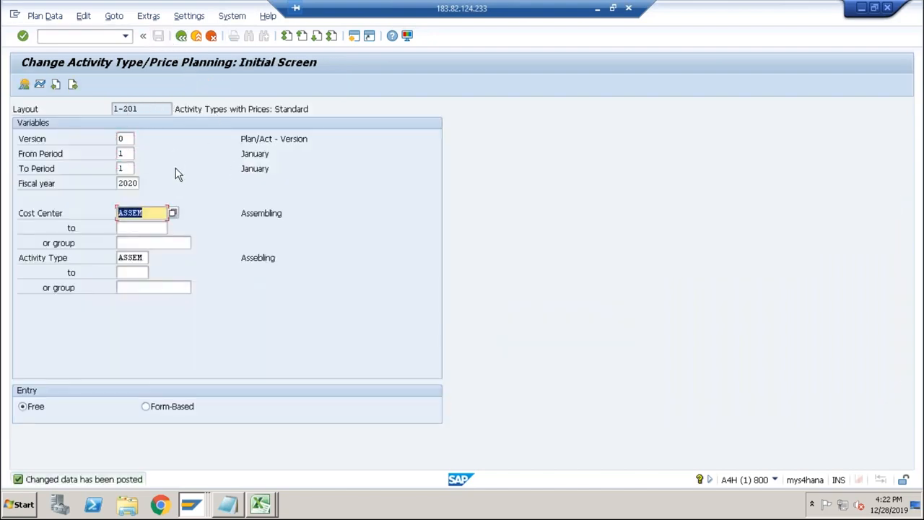
type("QA")
key("Tab")
key("Tab")
key("Tab")
type("QA")
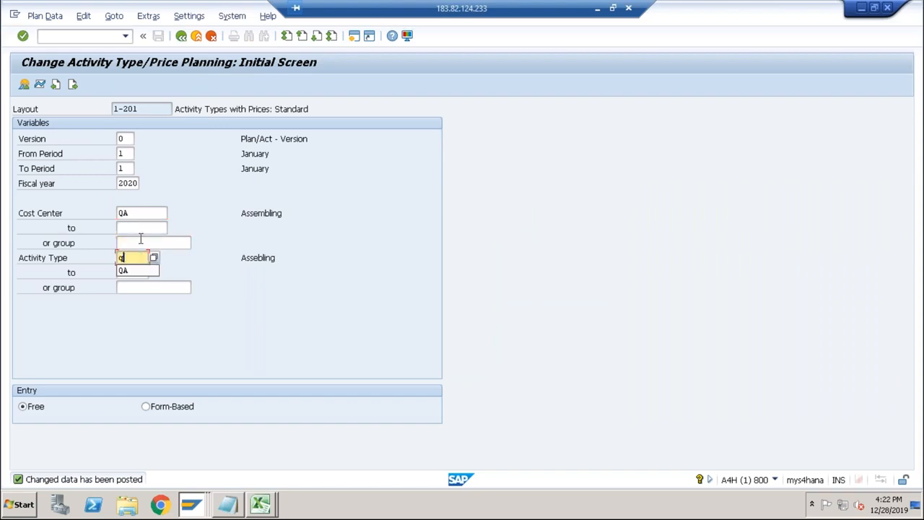
left_click(134, 274)
left_click(24, 85)
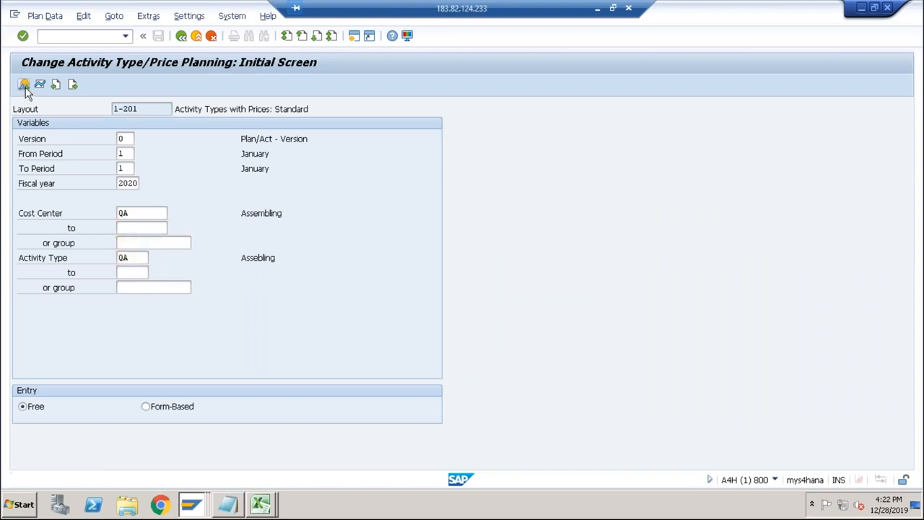
Set the fixed price of activity type QA to 100 and save the planning.
left_click(298, 195)
type("100")
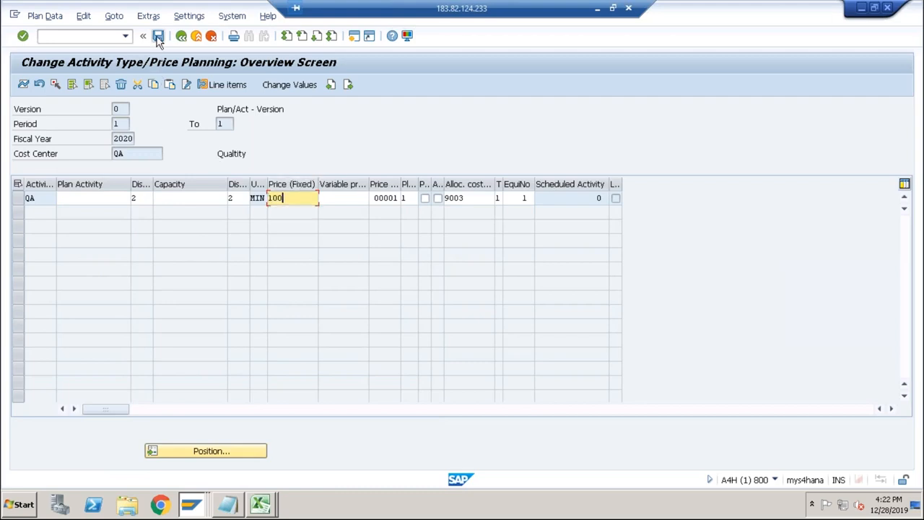
left_click(159, 36)
Switch back to the DESKTOP cost estimate session and exit the log and the estimate without saving.
key("alt+Tab")
key("Tab")
key("Tab")
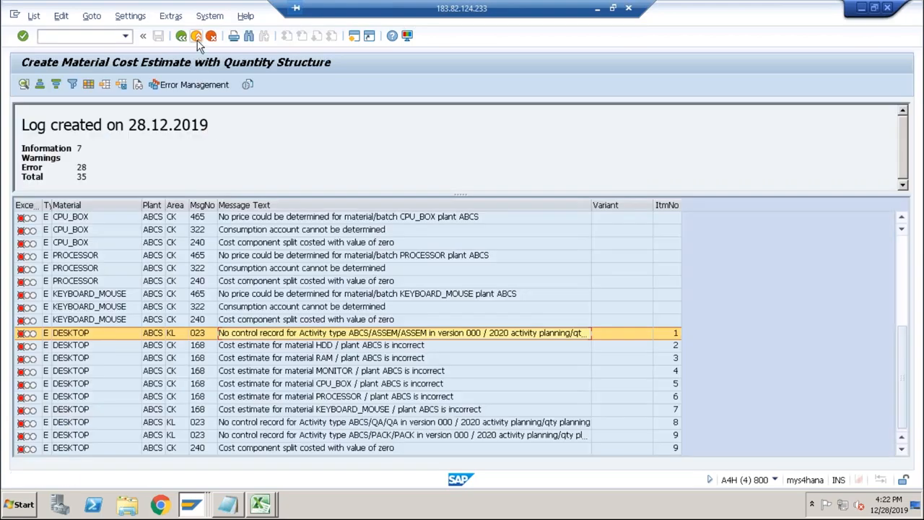
left_click(197, 41)
left_click(197, 40)
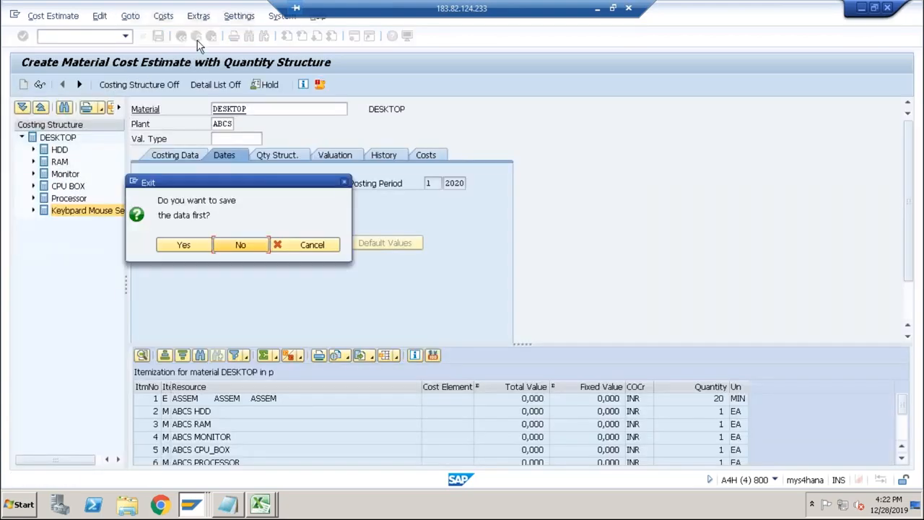
left_click(237, 246)
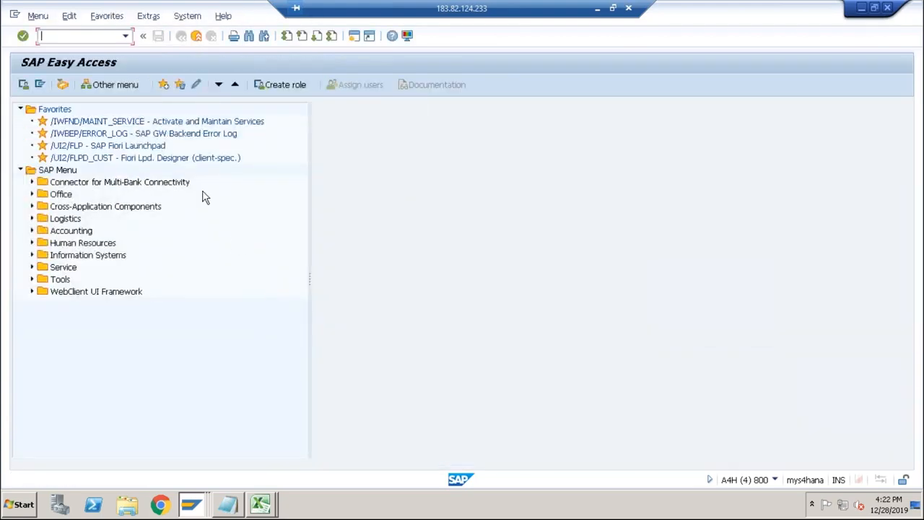
Run CK11N again for DESKTOP in plant ABCS with variant PPC1 and costing dates from 01.01.2020, acknowledging the information messages.
left_click(126, 36)
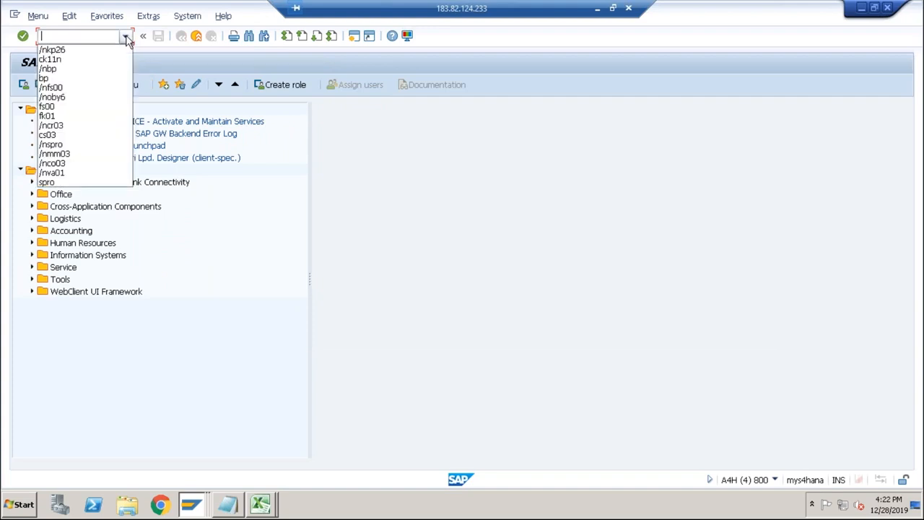
left_click(67, 60)
key("Return")
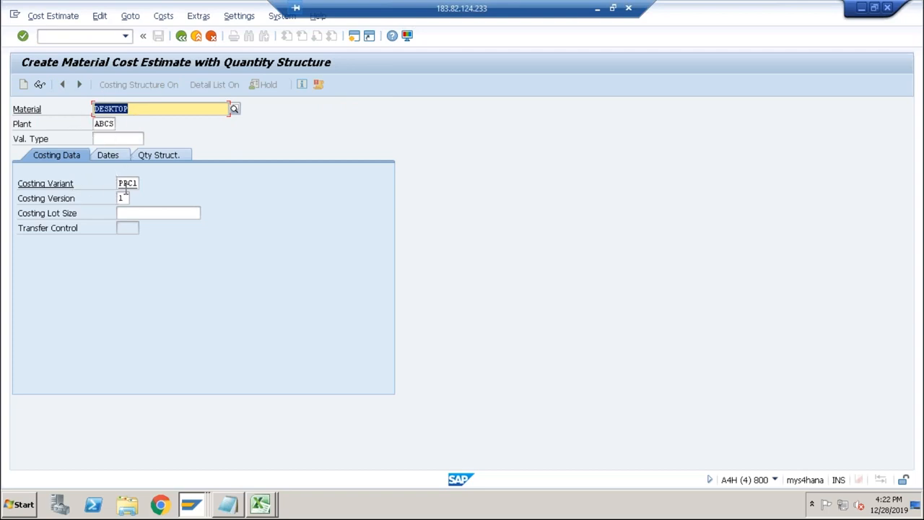
key("Return")
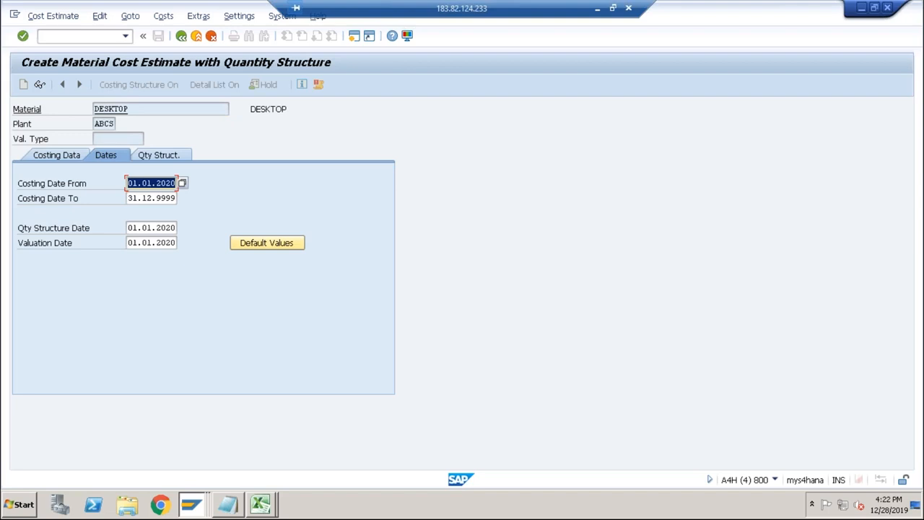
key("Return")
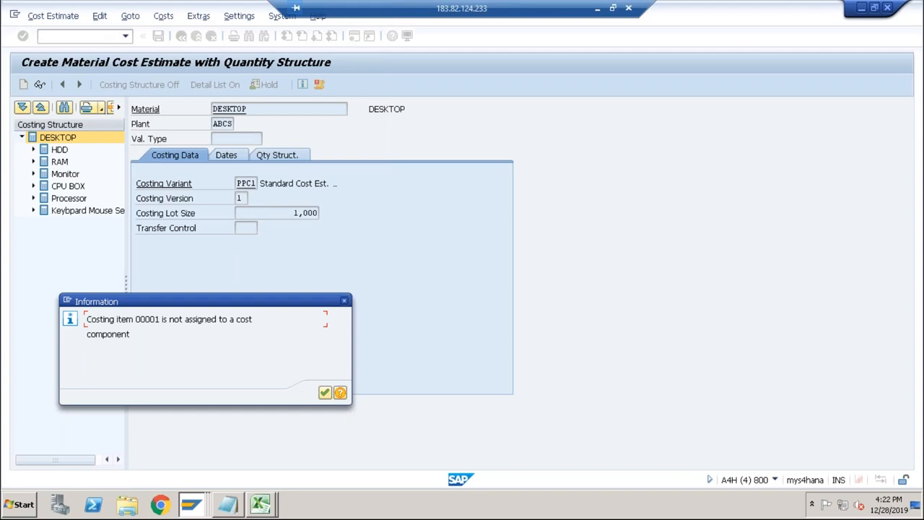
key("Return")
key("Return")
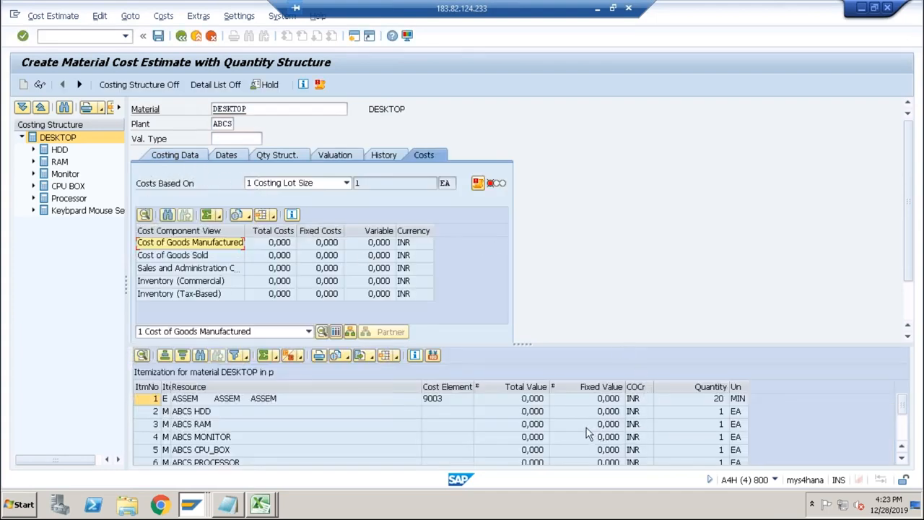
Open the log of the new DESKTOP cost estimate and display all its messages in full.
left_click(465, 428)
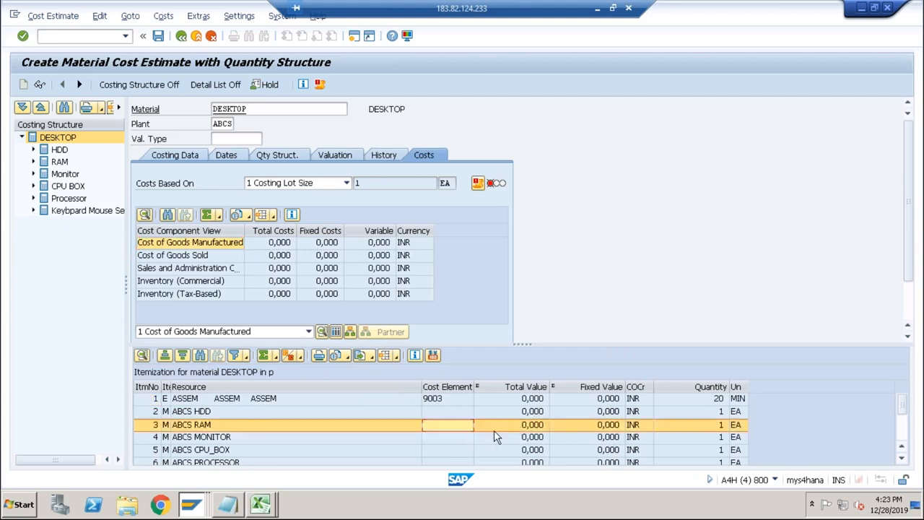
left_click(480, 184)
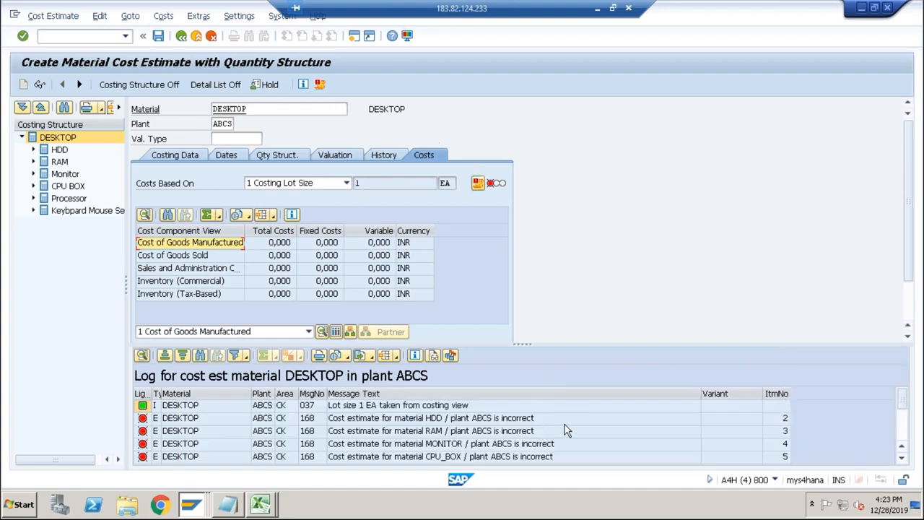
left_click(322, 84)
left_click(544, 158)
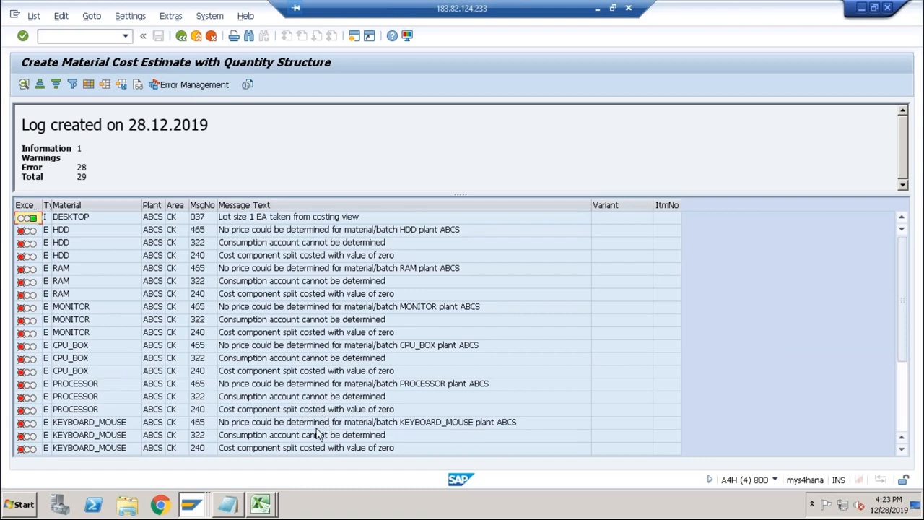
Examine the log for component price errors and cost element assignment errors, then return to the cost estimate.
left_click(273, 423)
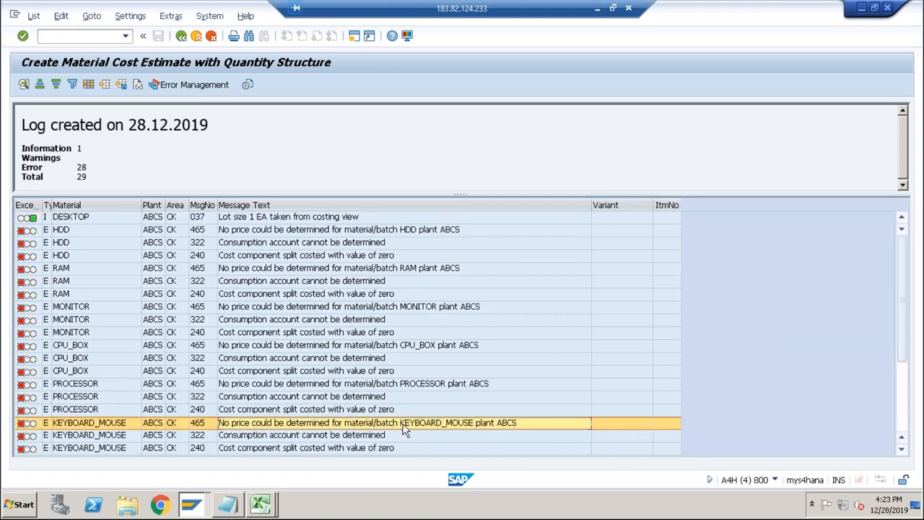
scroll(405, 425, "down", 3)
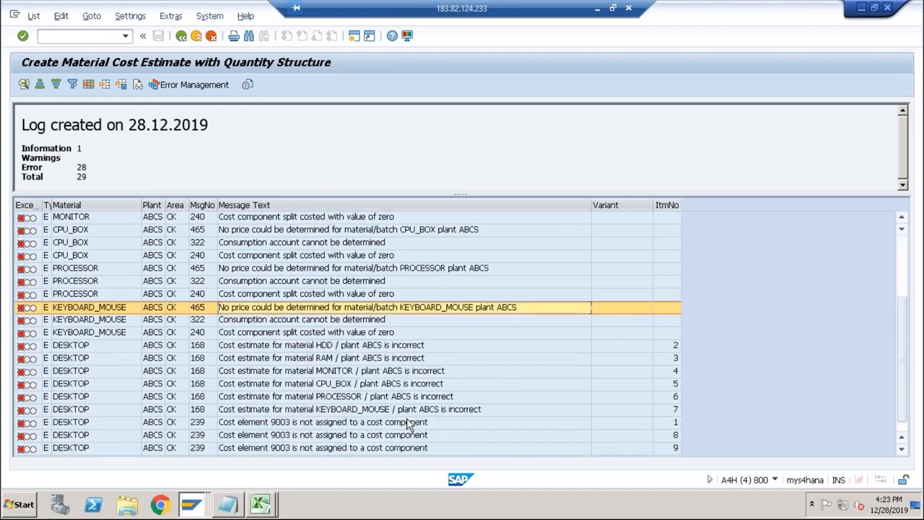
scroll(408, 425, "down", 1)
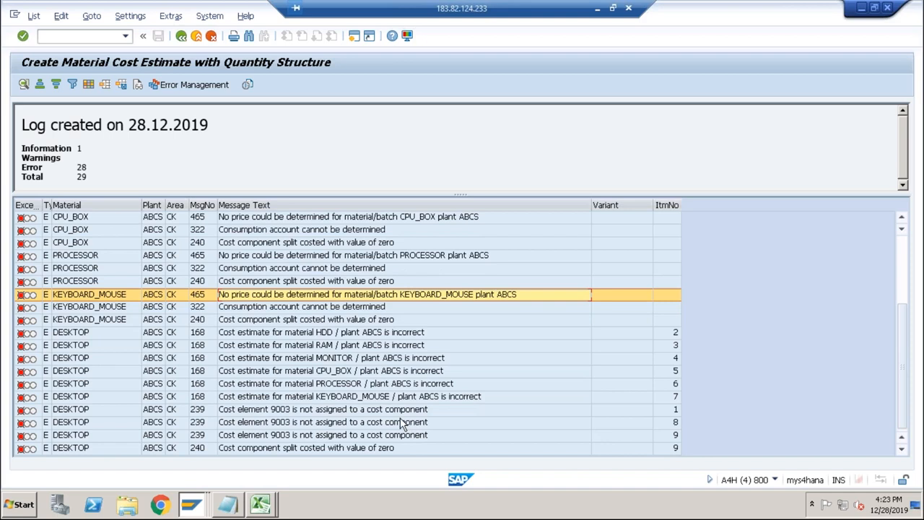
left_click(328, 412)
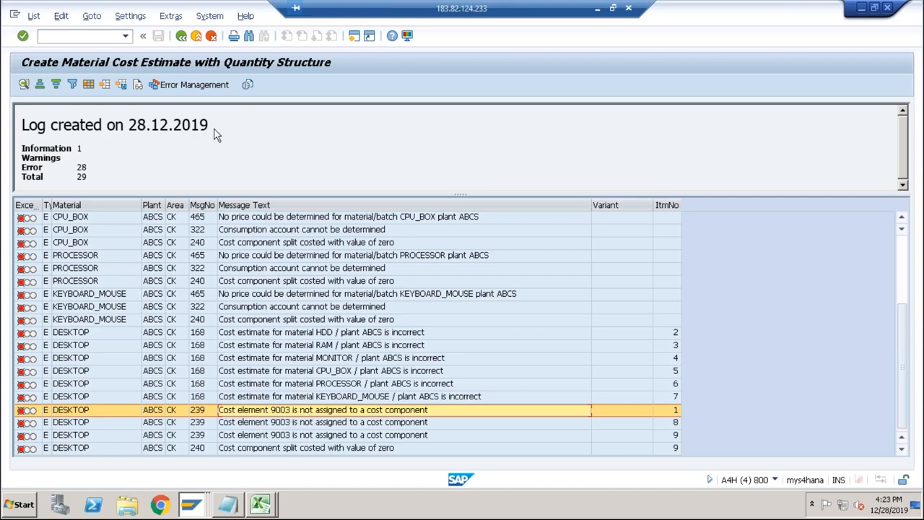
left_click(180, 36)
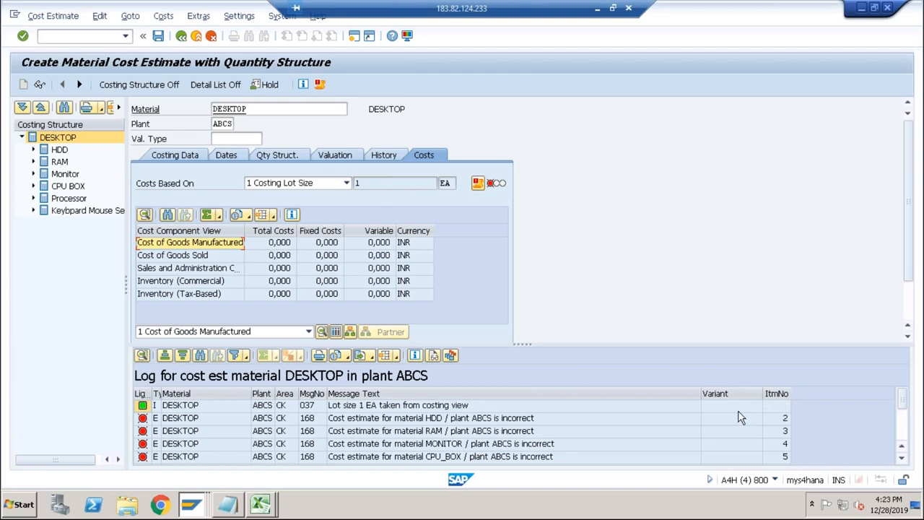
View the cost components for DESKTOP and go back to its itemization, acknowledging the information messages.
left_click(337, 431)
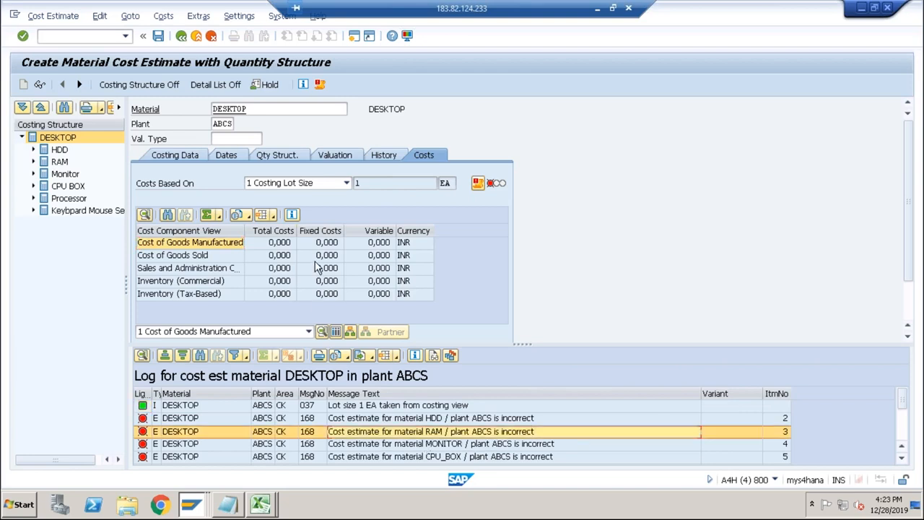
left_click(349, 332)
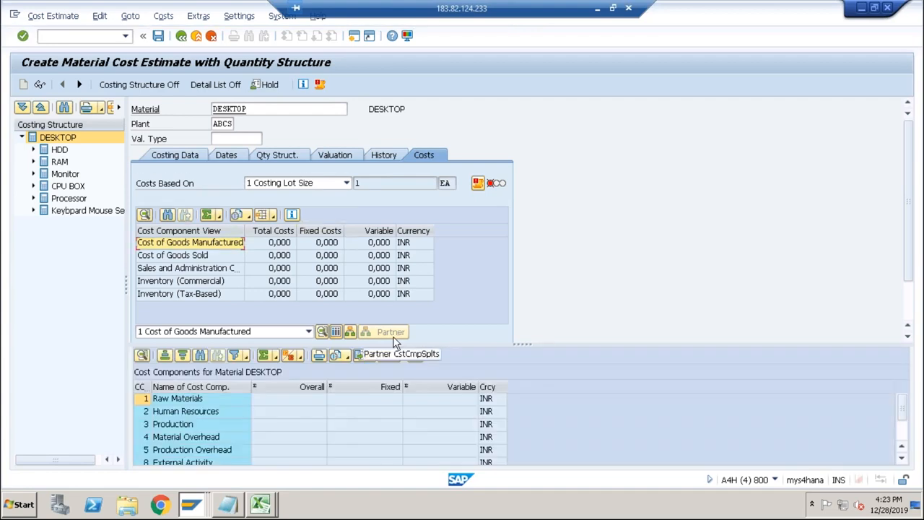
left_click(321, 333)
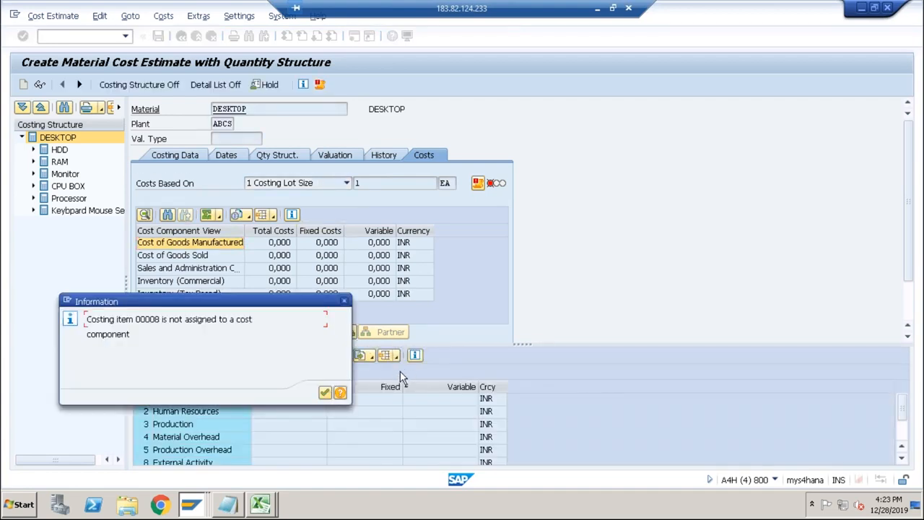
left_click(325, 392)
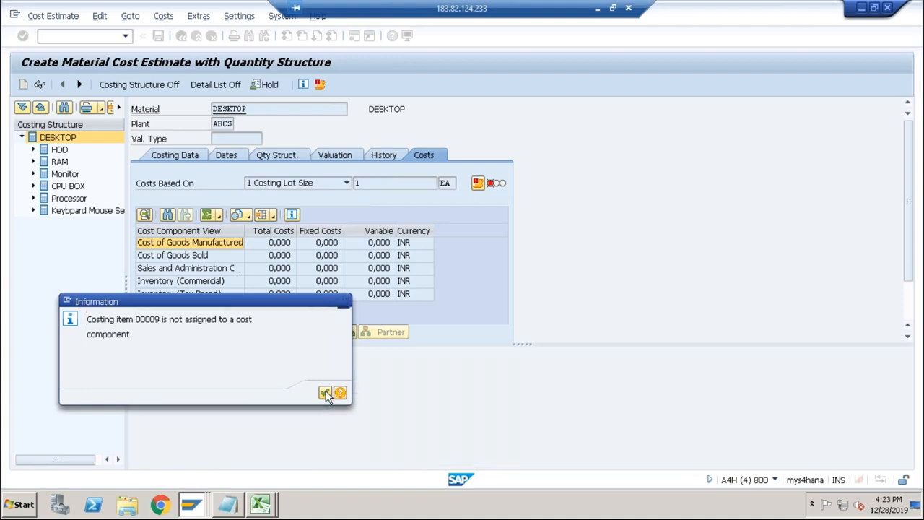
left_click(325, 393)
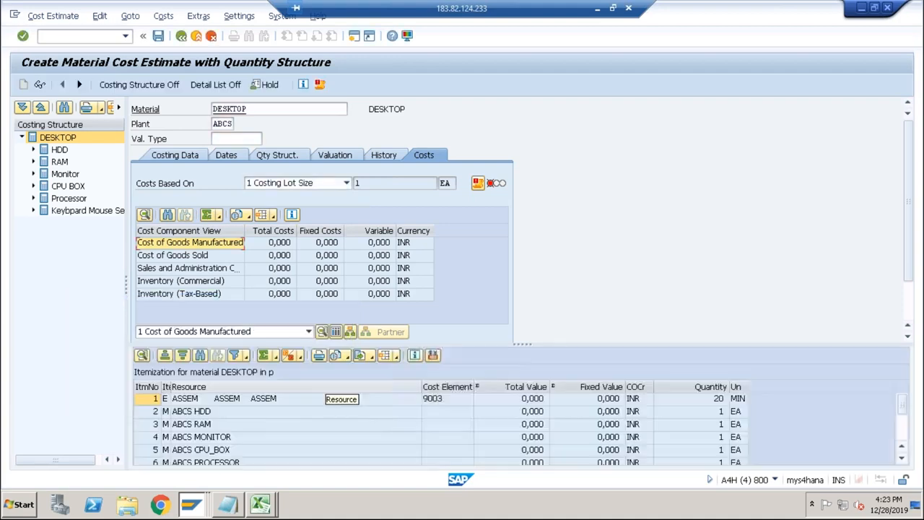
Exit the DESKTOP cost estimate without saving and run CK11N again for it in plant ABCS with costing variant PPC1.
left_click(436, 401)
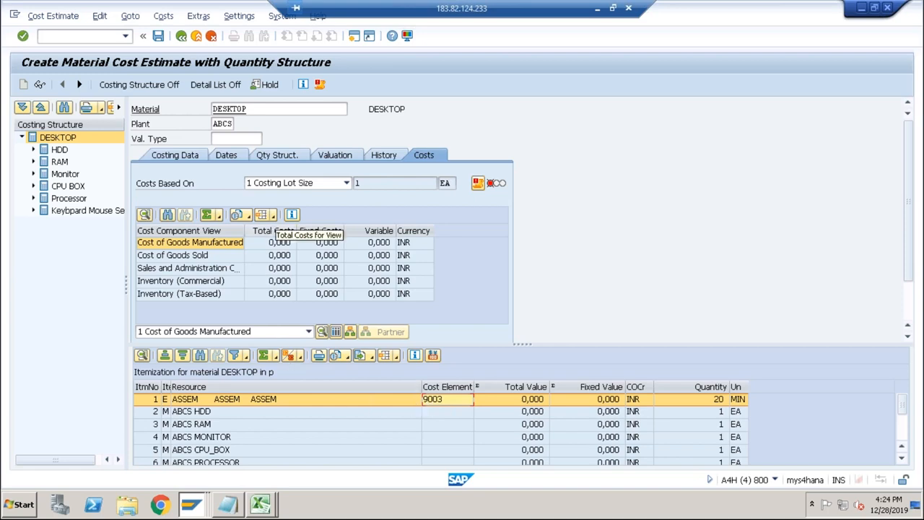
left_click(195, 36)
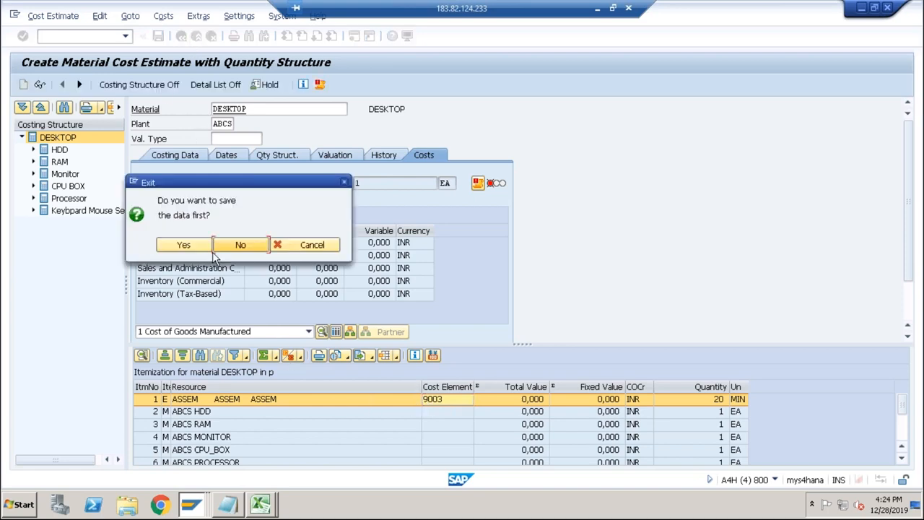
left_click(238, 245)
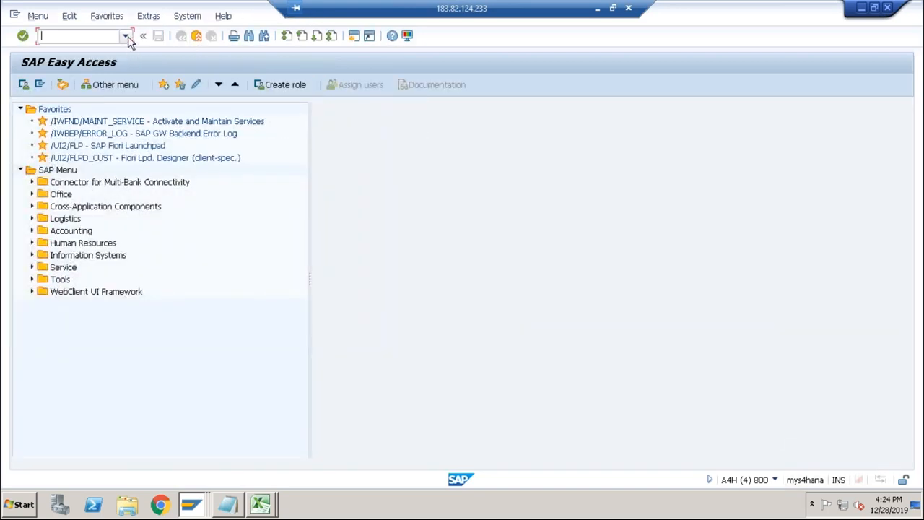
left_click(127, 36)
left_click(72, 50)
key("Return")
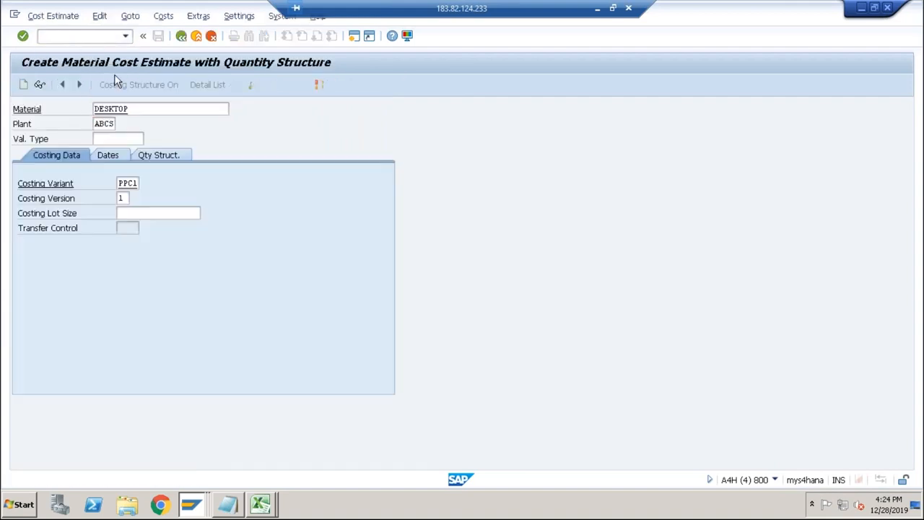
key("Return")
key("Return")
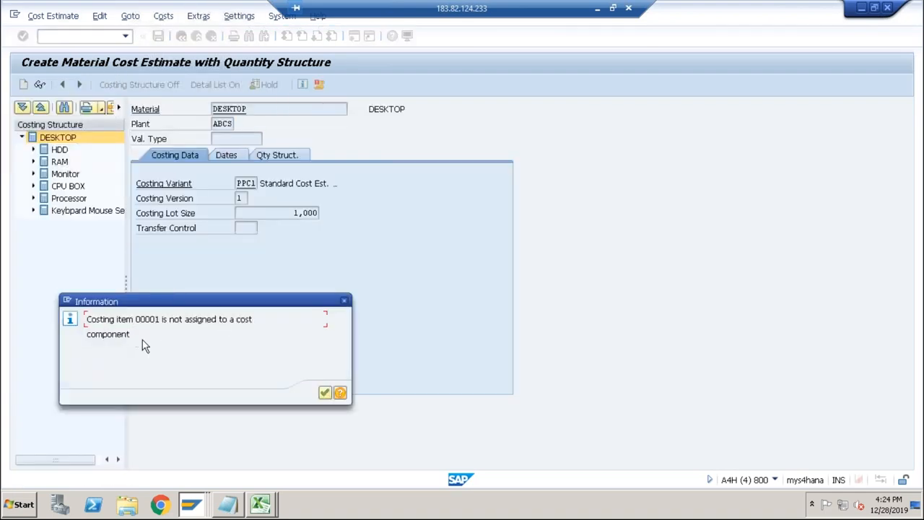
Read the help for the message on unassigned costing item 00001, consulting the Excel costing sheet alongside, and acknowledge the information messages.
left_click(341, 393)
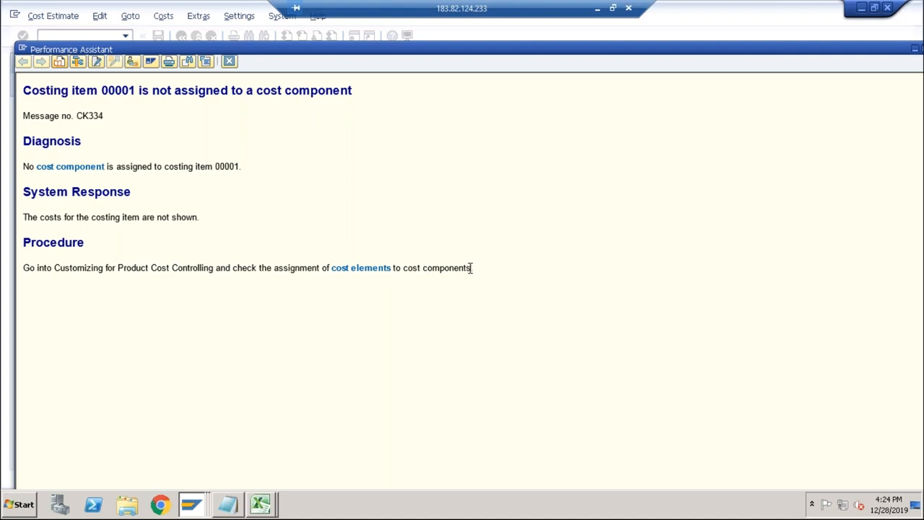
left_click_drag(403, 268, 474, 268)
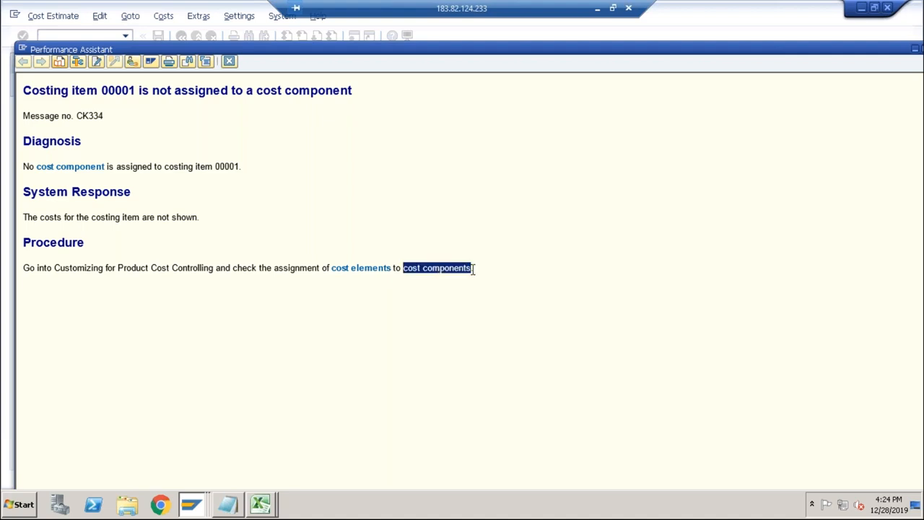
left_click(261, 504)
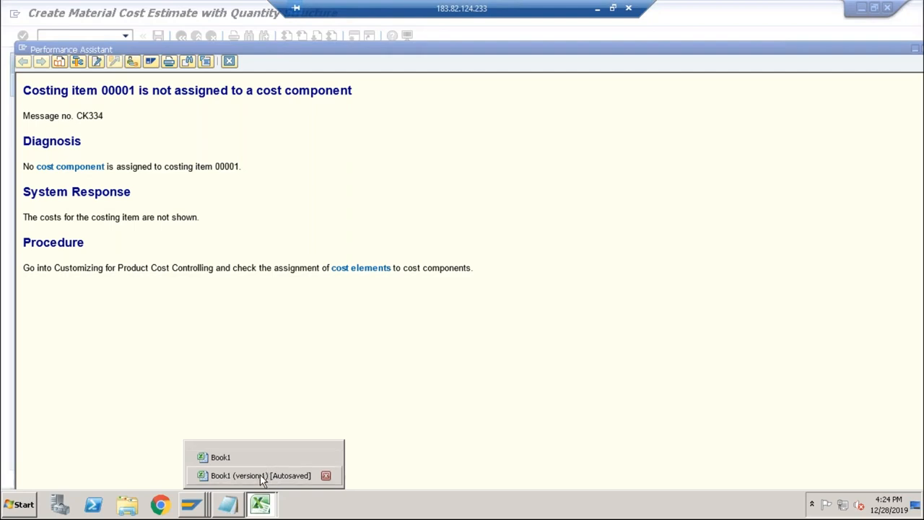
left_click(233, 475)
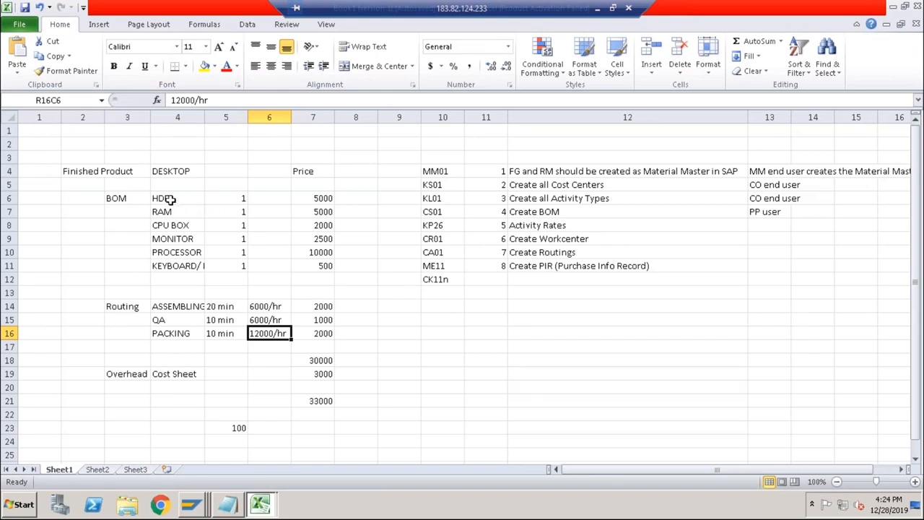
key("alt+Tab")
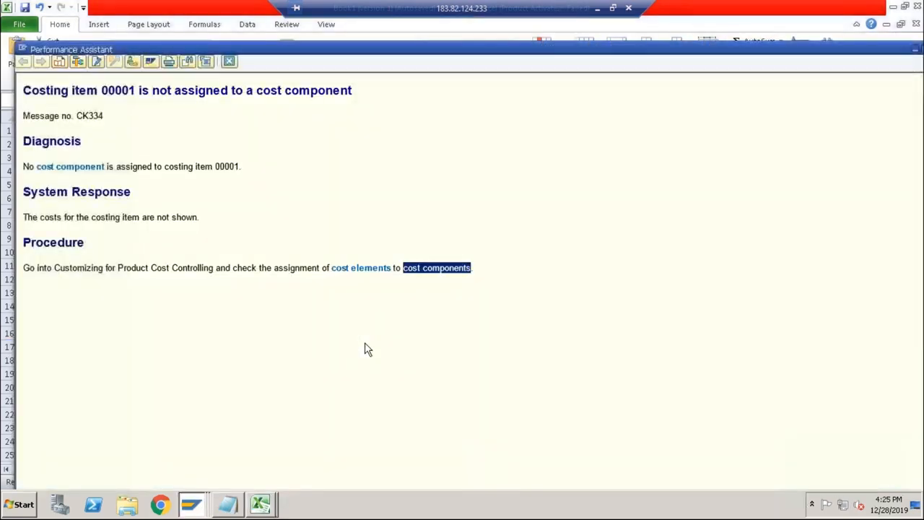
left_click(228, 62)
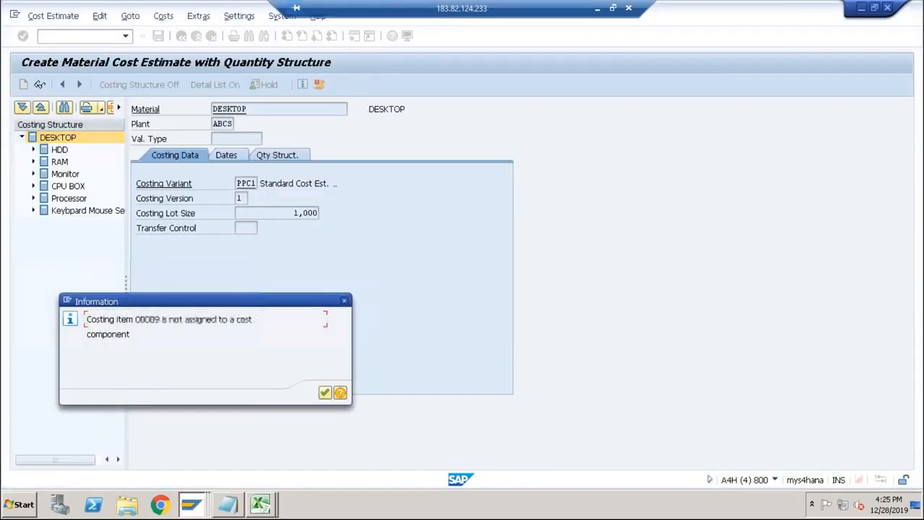
key("Return")
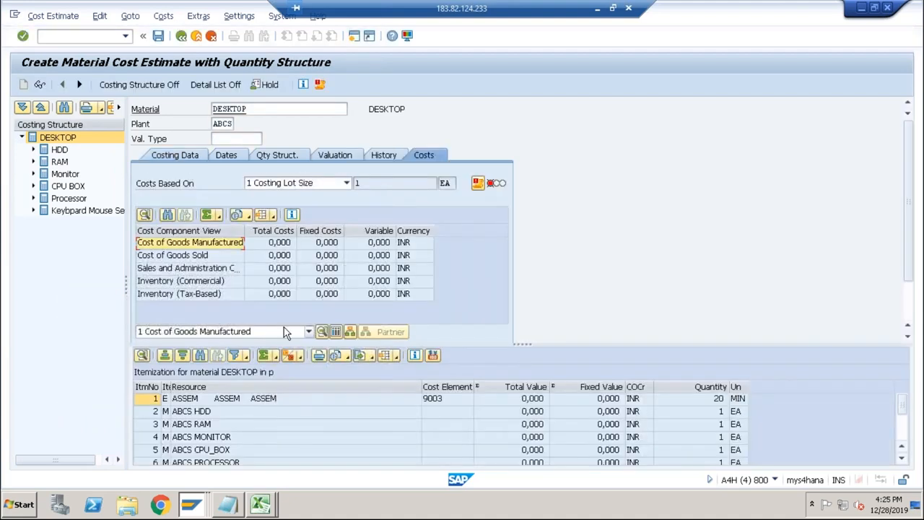
Display the cost components for DESKTOP and examine the Raw Materials, Human Resources, Production and Material Overhead rows.
left_click(287, 402)
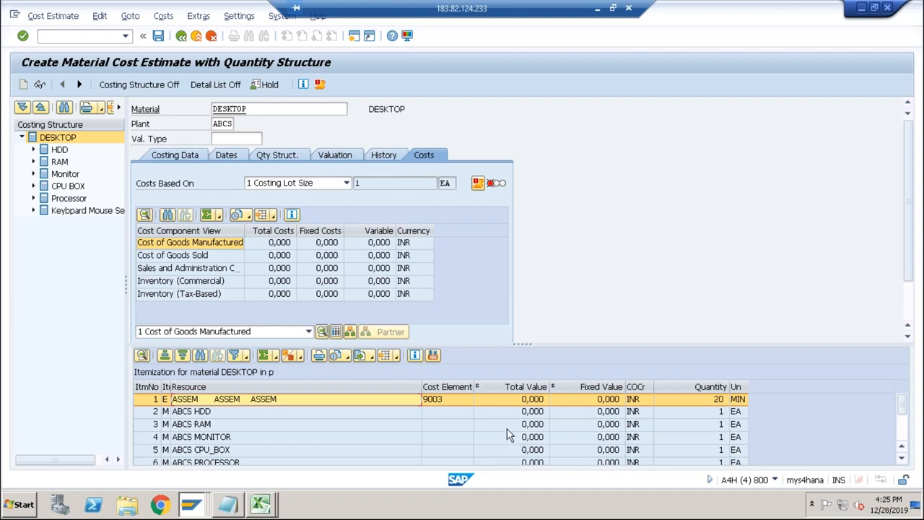
left_click(337, 333)
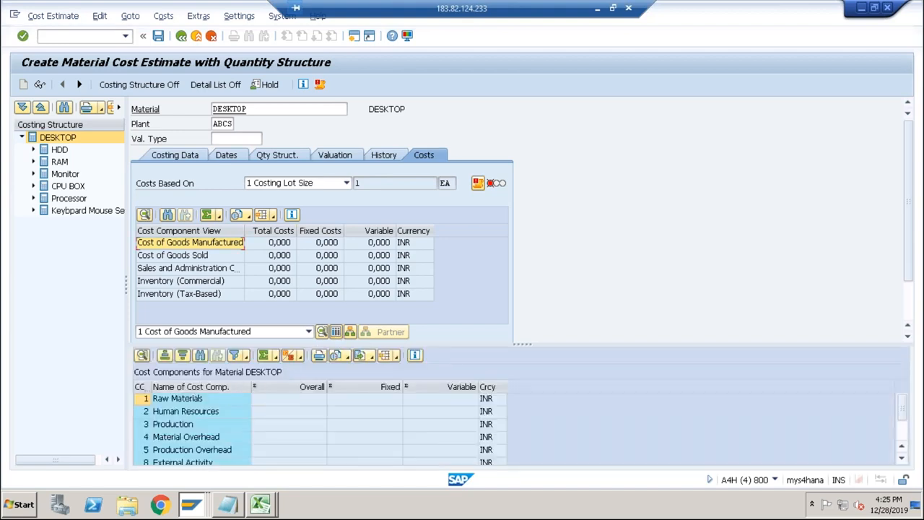
left_click(159, 399)
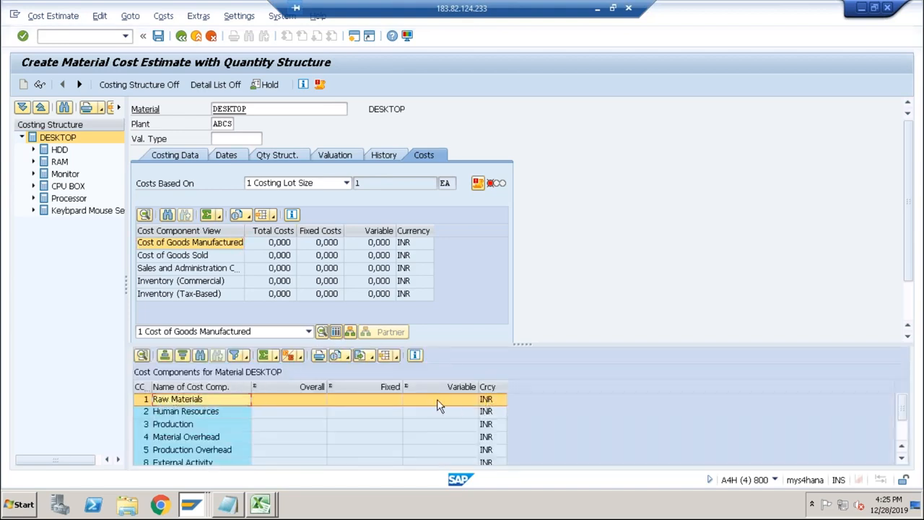
left_click(214, 412)
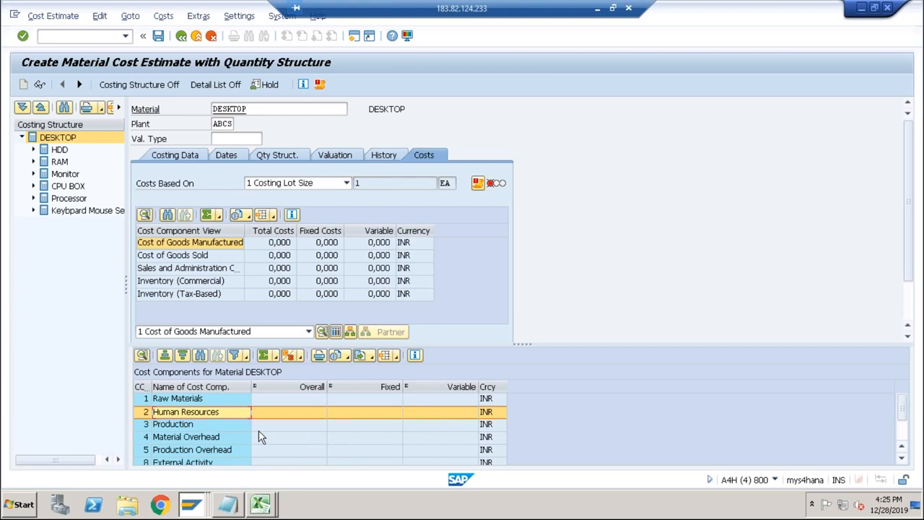
left_click(189, 425)
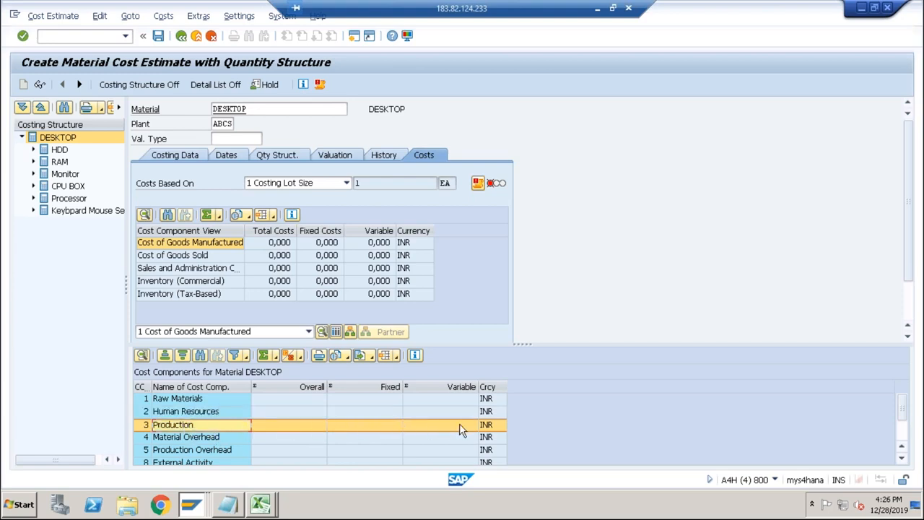
left_click(216, 438)
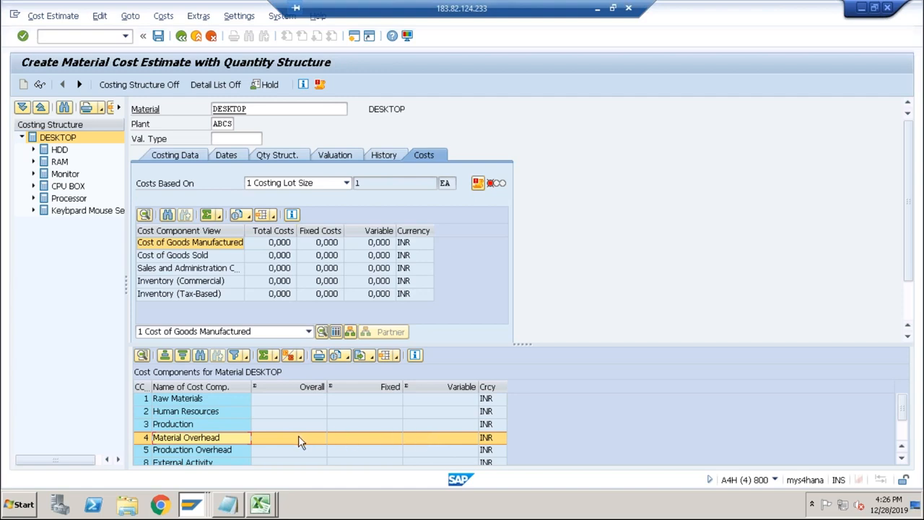
left_click(212, 399)
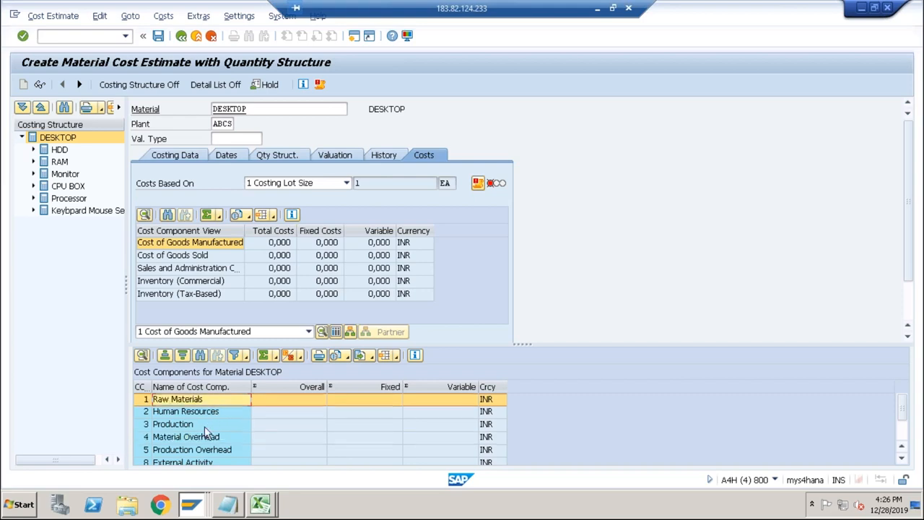
left_click(205, 425)
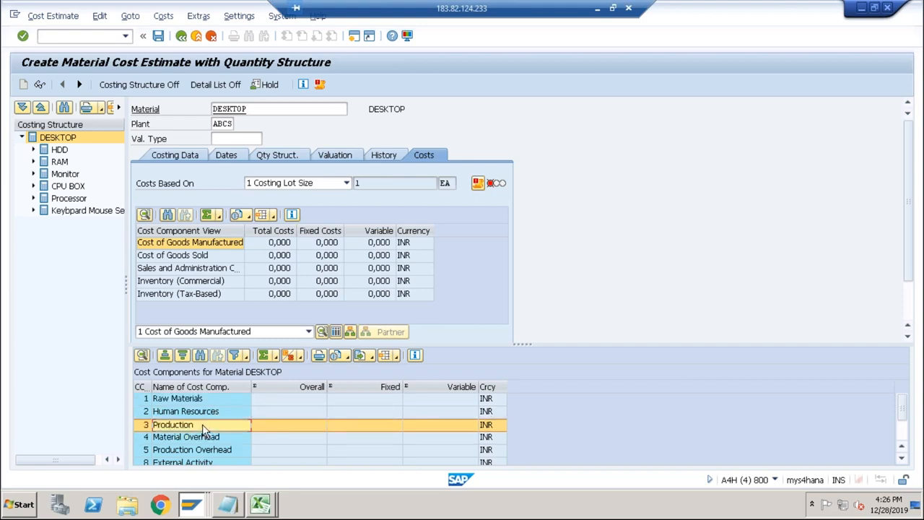
left_click(200, 401)
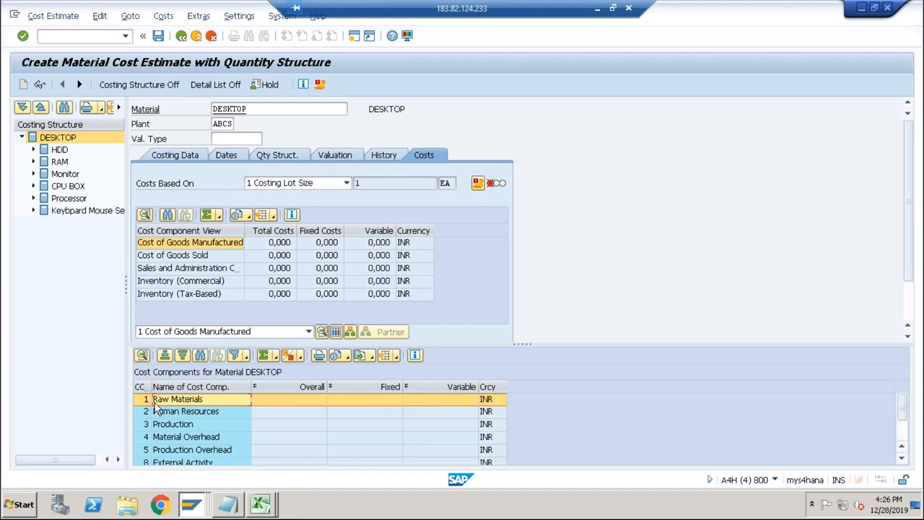
left_click(181, 424)
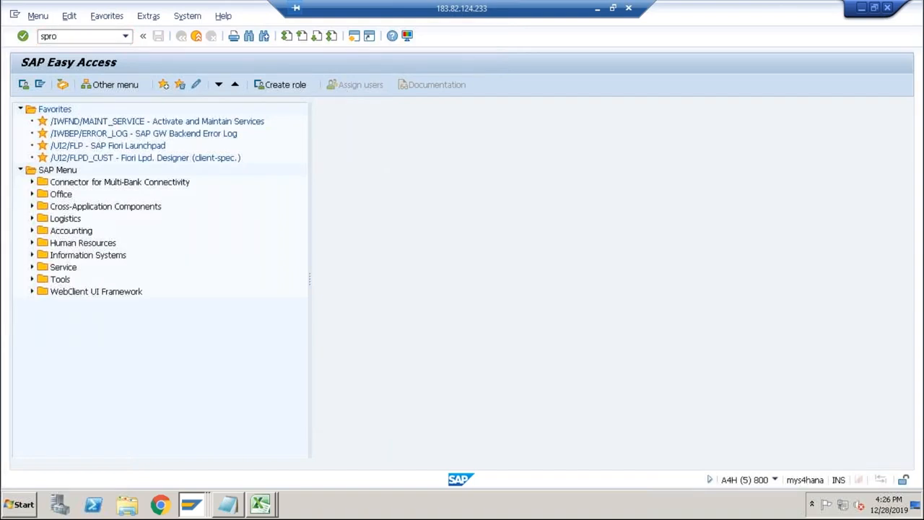
Open the SAP Customizing Implementation Guide with SPRO and expand Controlling, Product Cost Controlling, down to Product Cost Planning.
key("Return")
left_click(79, 87)
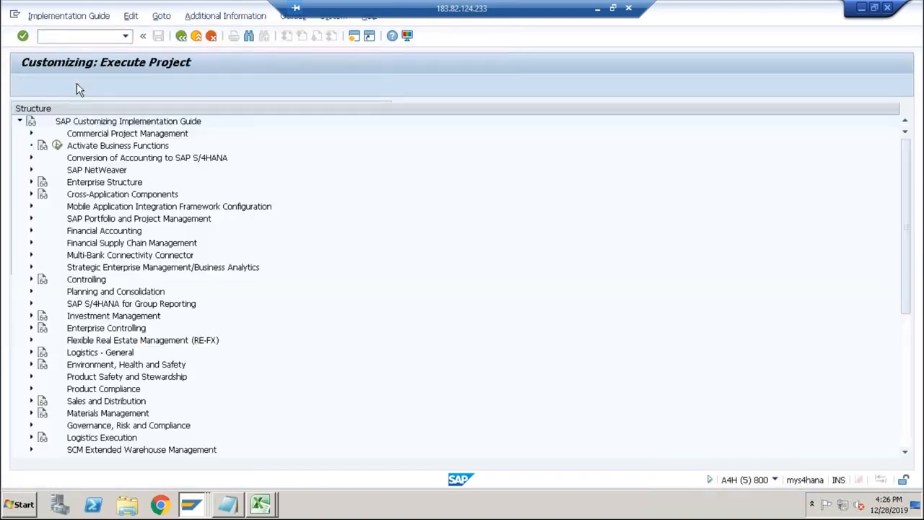
left_click(30, 281)
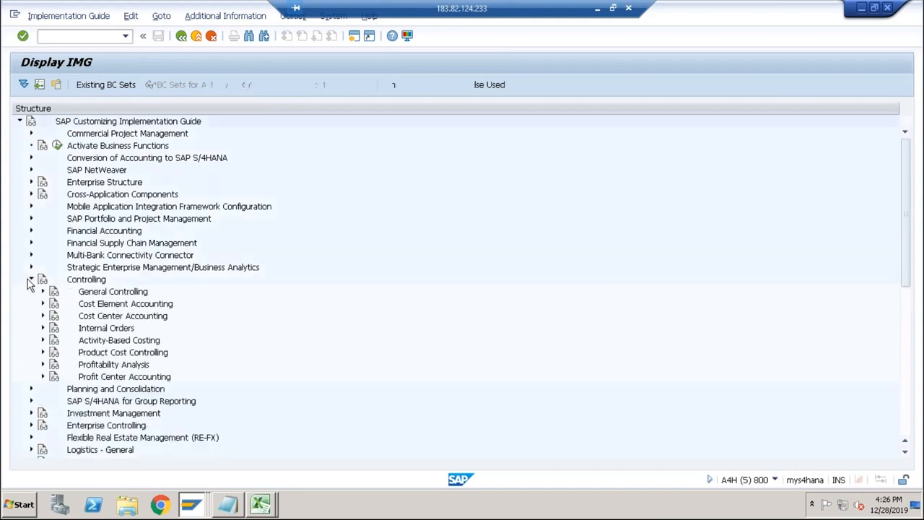
left_click(42, 352)
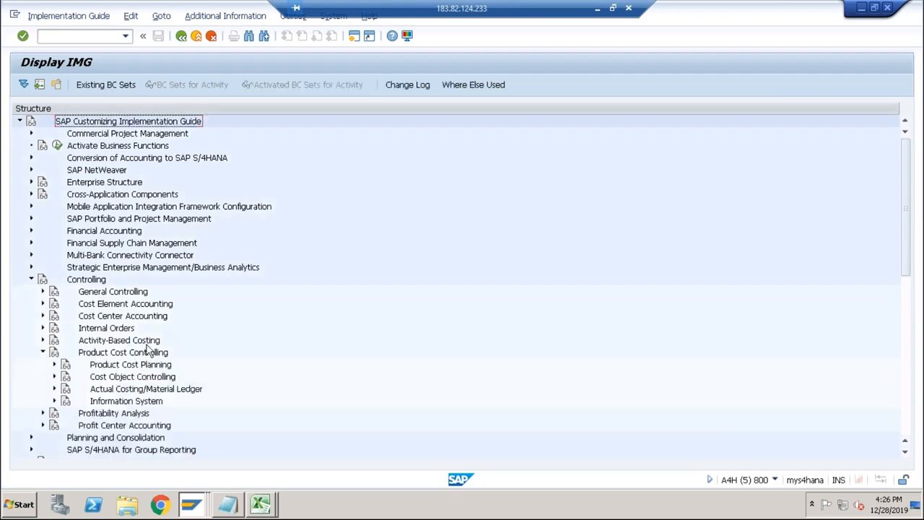
left_click(54, 365)
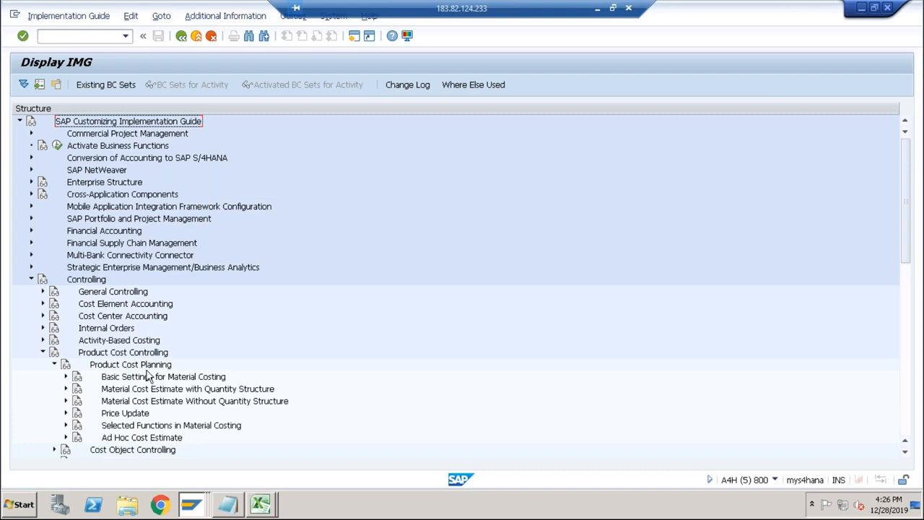
Expand Basic Settings for Material Costing and Material Cost Estimate with Quantity Structure, including its Costing Variant: Components node.
left_click(65, 376)
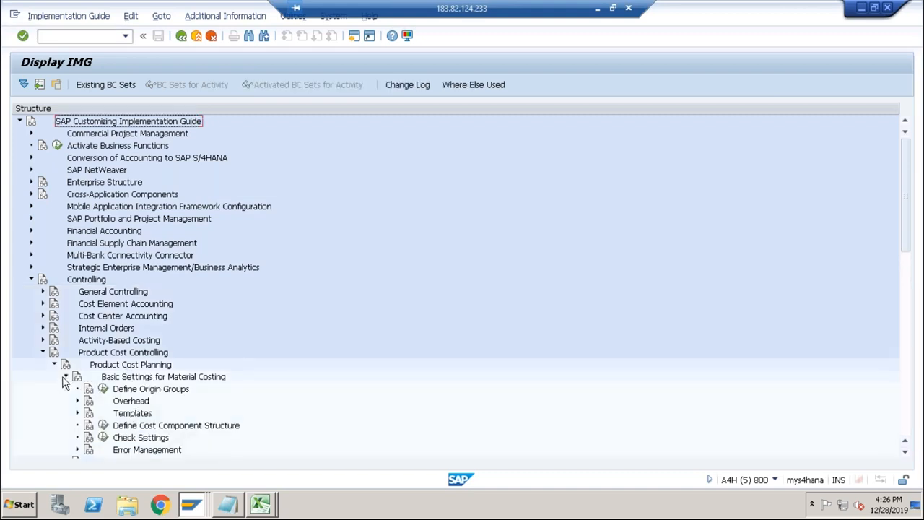
left_click(65, 376)
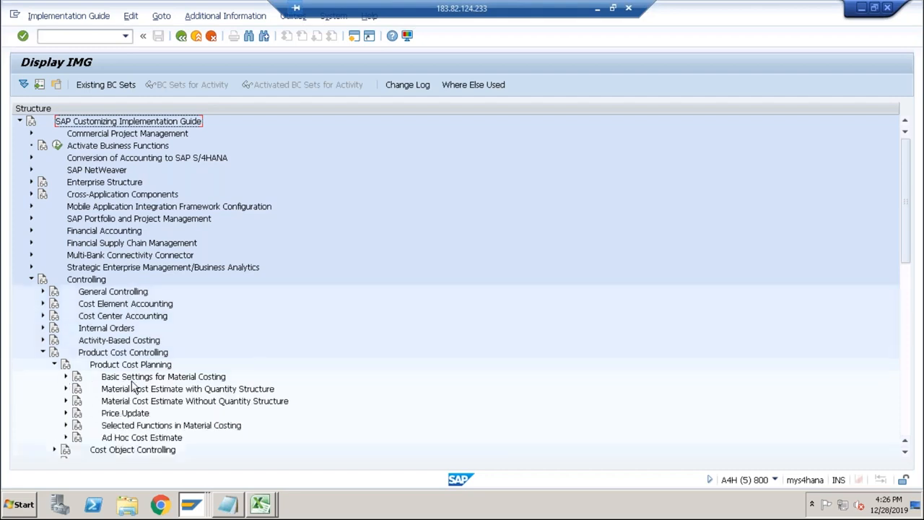
left_click(148, 391)
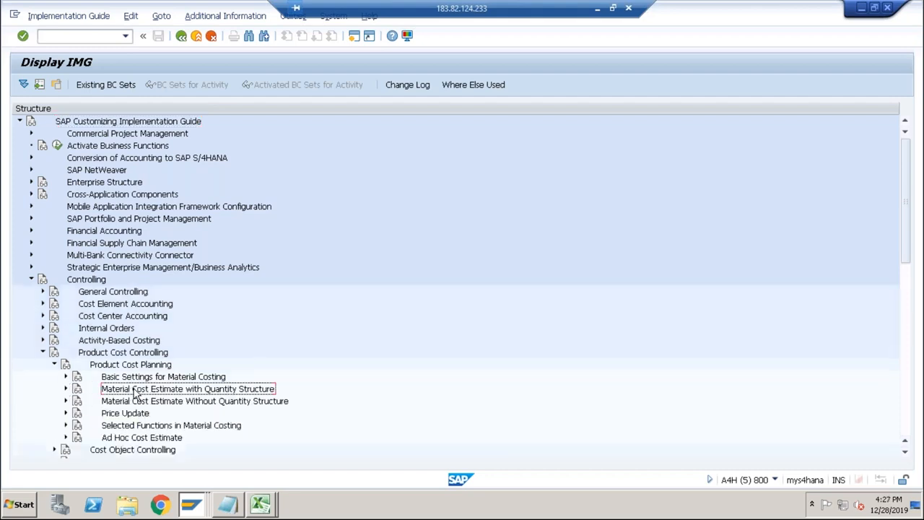
left_click(65, 389)
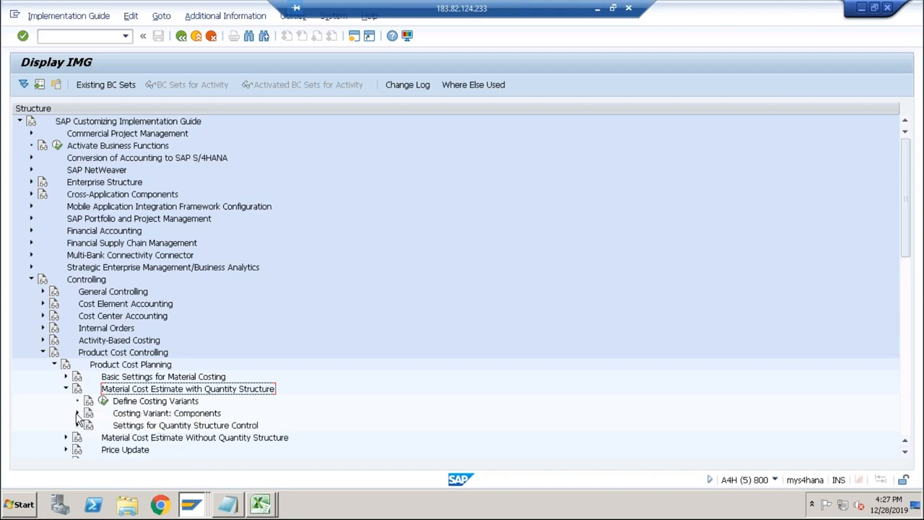
scroll(180, 390, "down", 2)
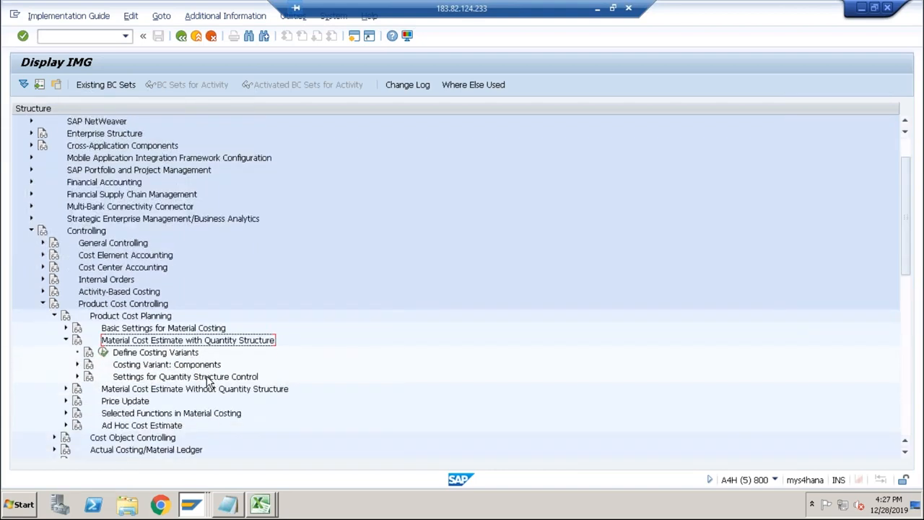
scroll(213, 375, "down", 2)
scroll(207, 365, "down", 1)
left_click(65, 292)
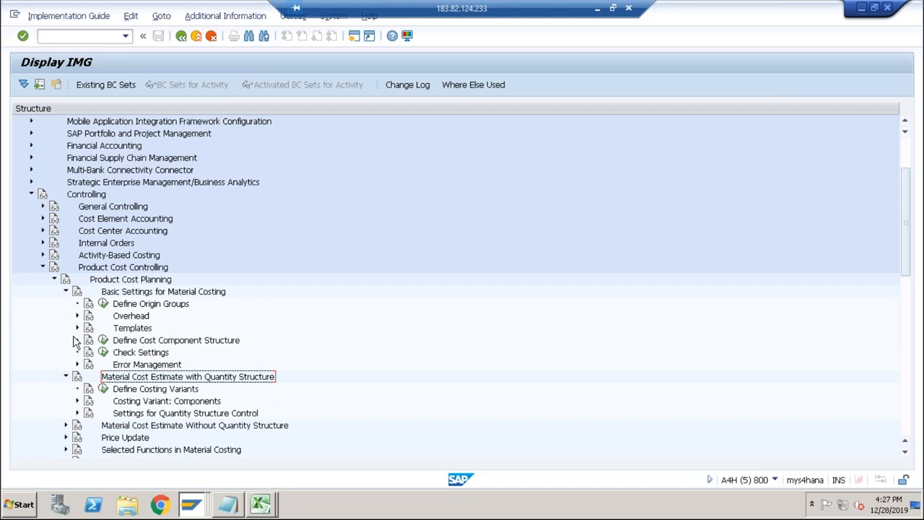
left_click(78, 401)
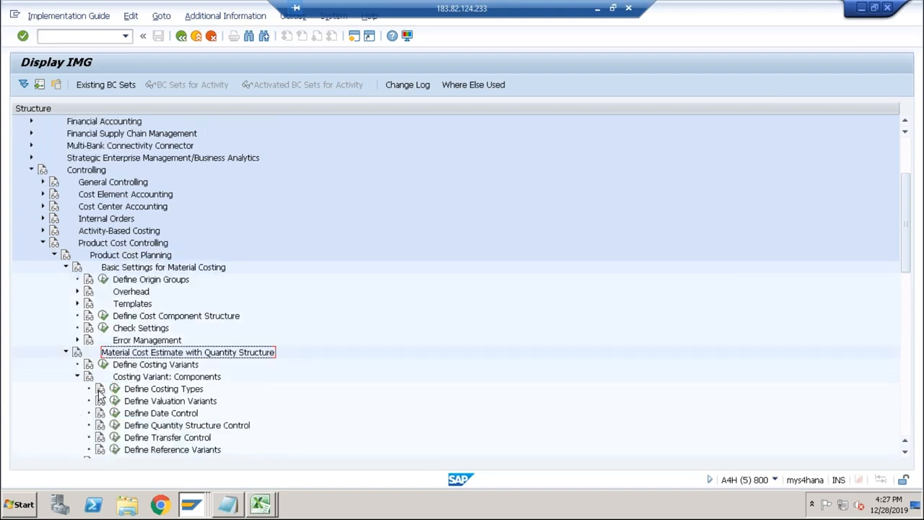
scroll(254, 355, "down", 1)
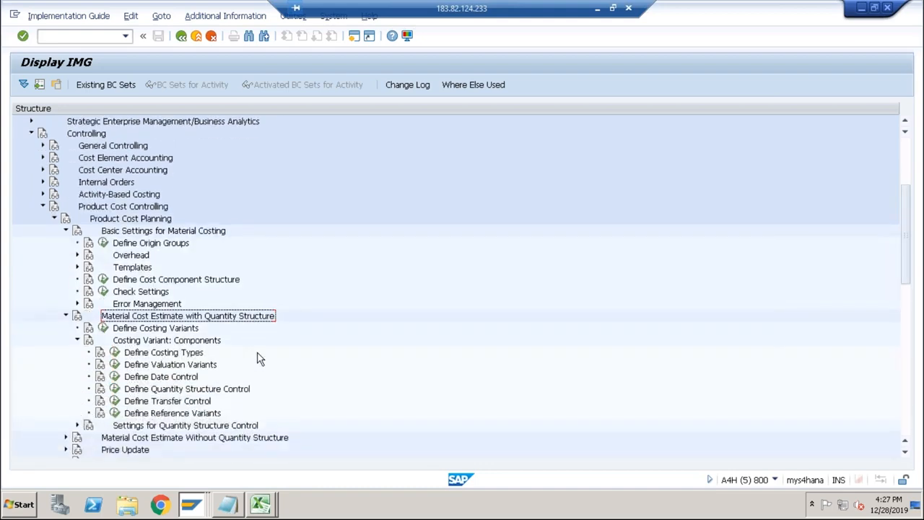
scroll(260, 357, "down", 2)
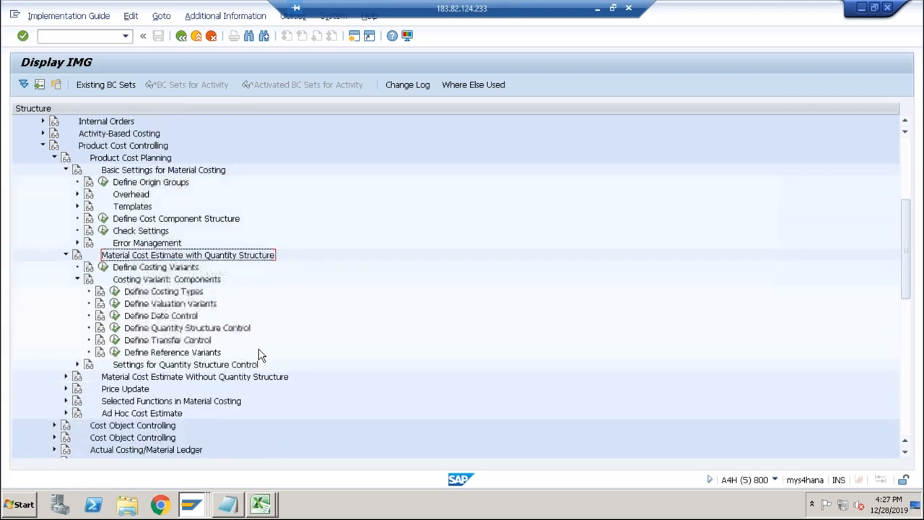
Examine the nodes under Cost Object Controlling and under Overhead, including Costing Sheet: Components, and collapse them again.
scroll(260, 355, "down", 1)
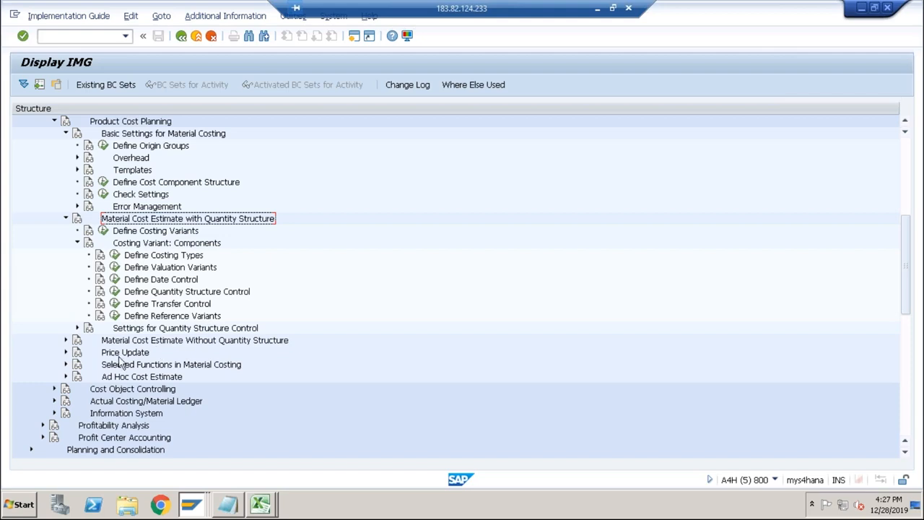
left_click(54, 389)
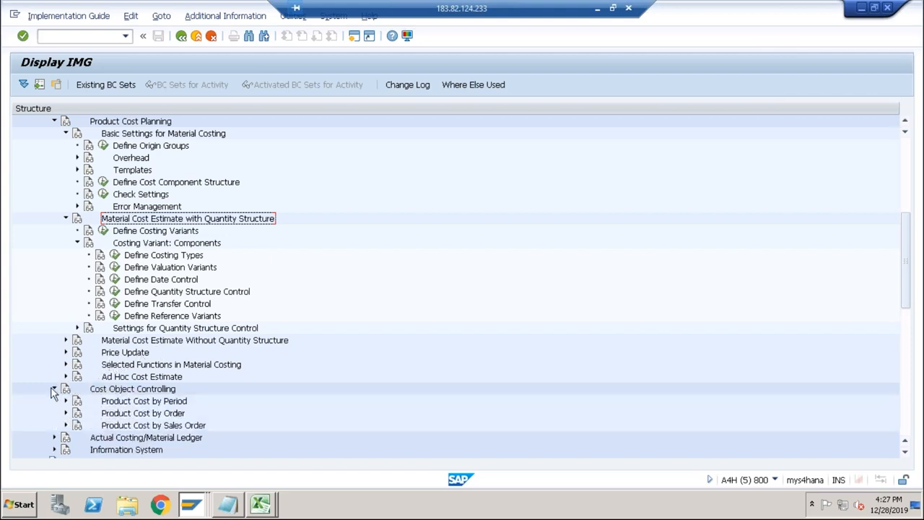
left_click(64, 390)
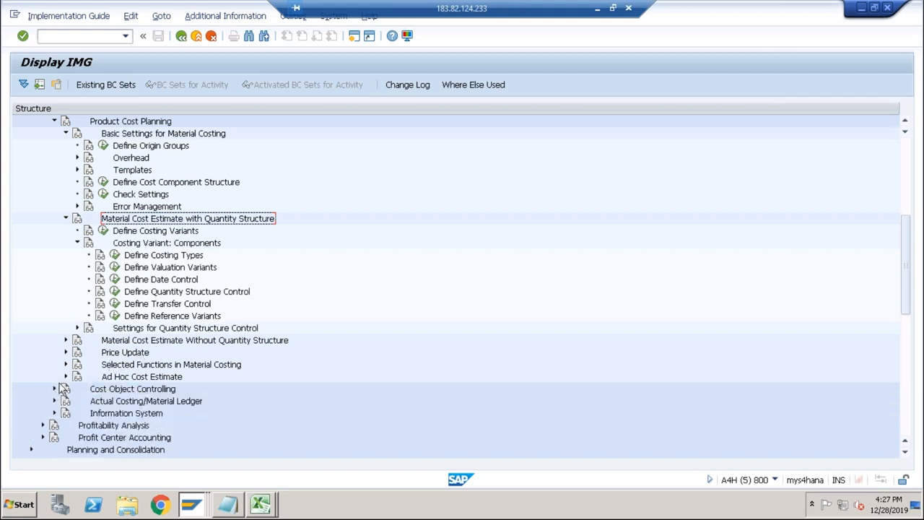
left_click(76, 158)
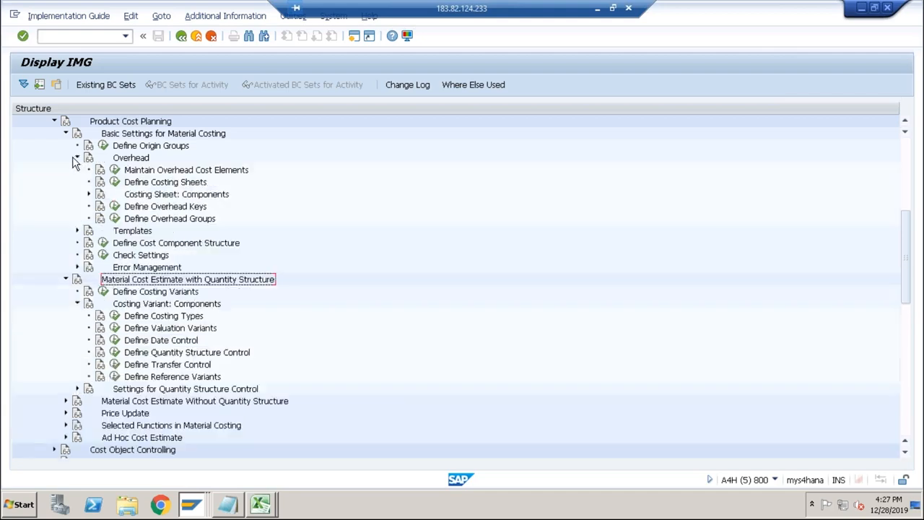
left_click(88, 194)
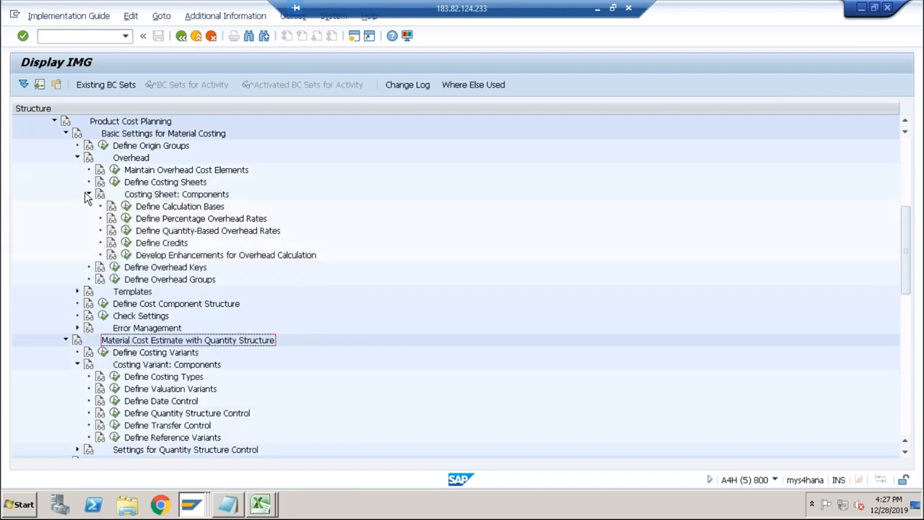
left_click(148, 195)
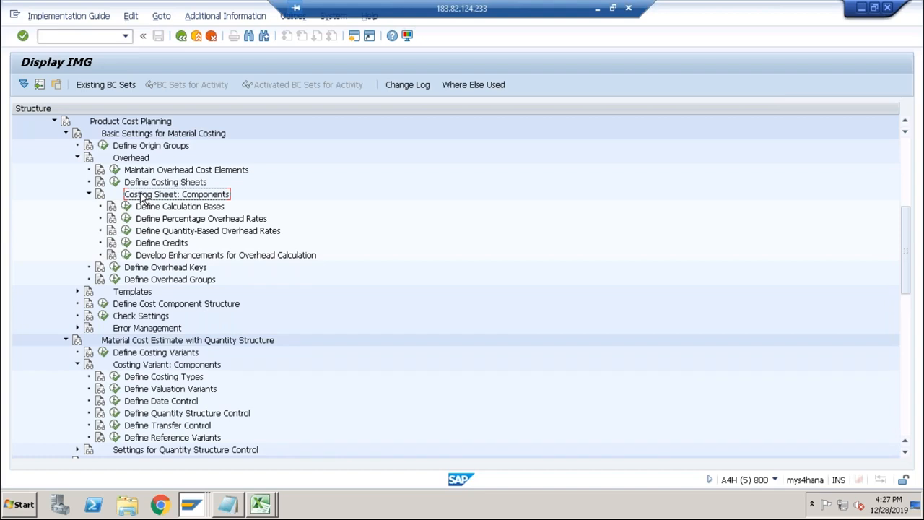
left_click(89, 194)
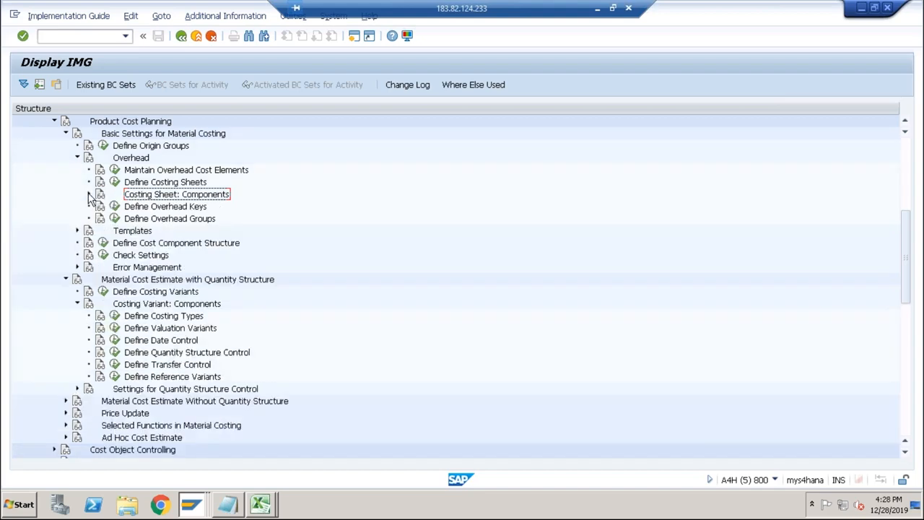
left_click(78, 158)
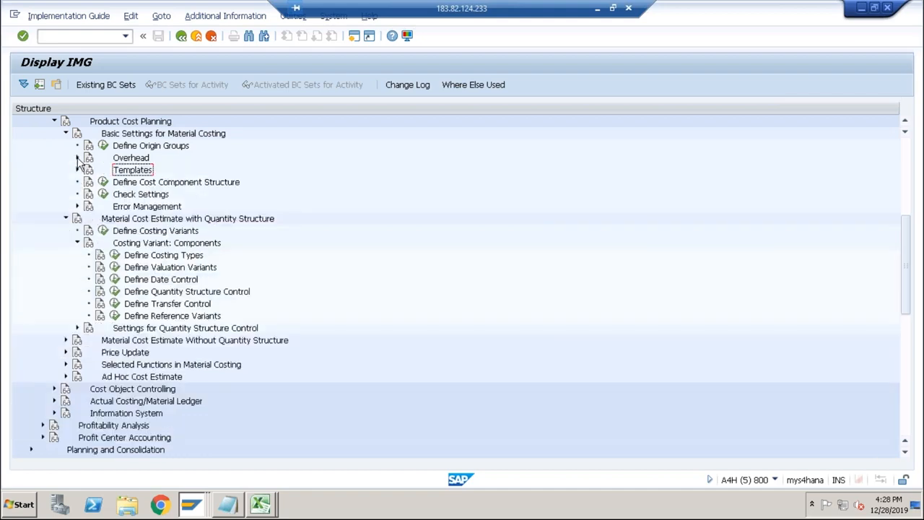
Open the Define Cost Component Structure activity from Basic Settings for Material Costing and display the cost components with attributes of structure 01.
left_click(132, 186)
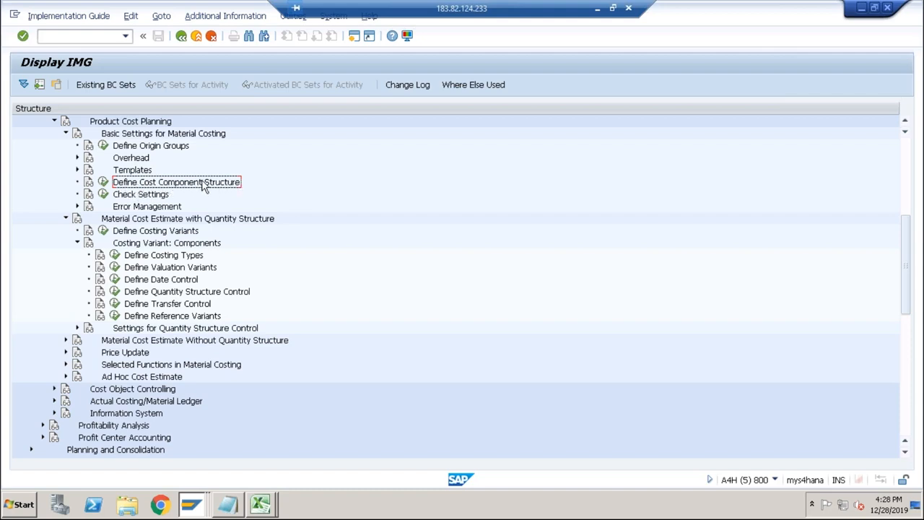
left_click(66, 133)
left_click(65, 145)
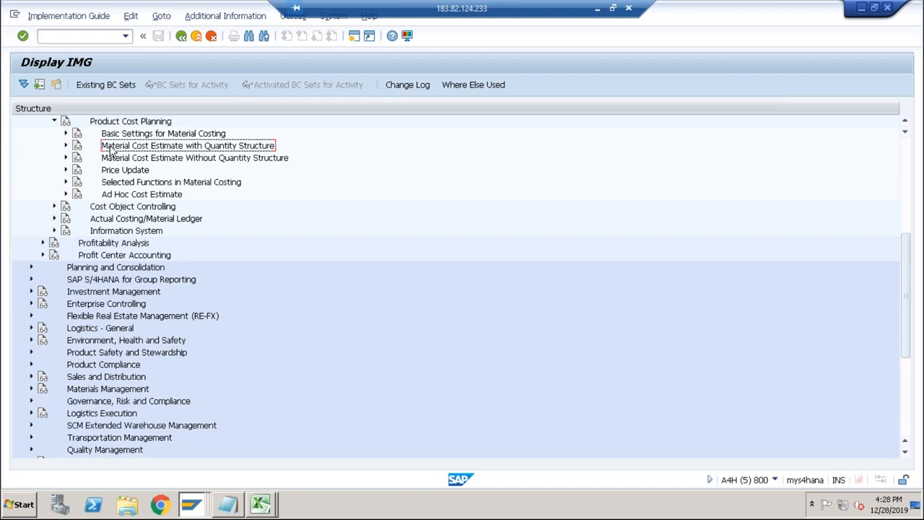
left_click(135, 124)
left_click(65, 134)
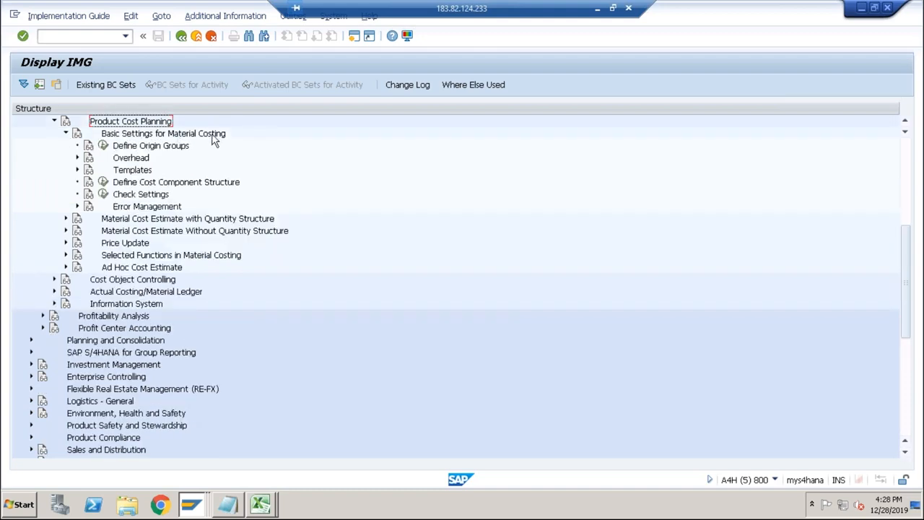
left_click(153, 184)
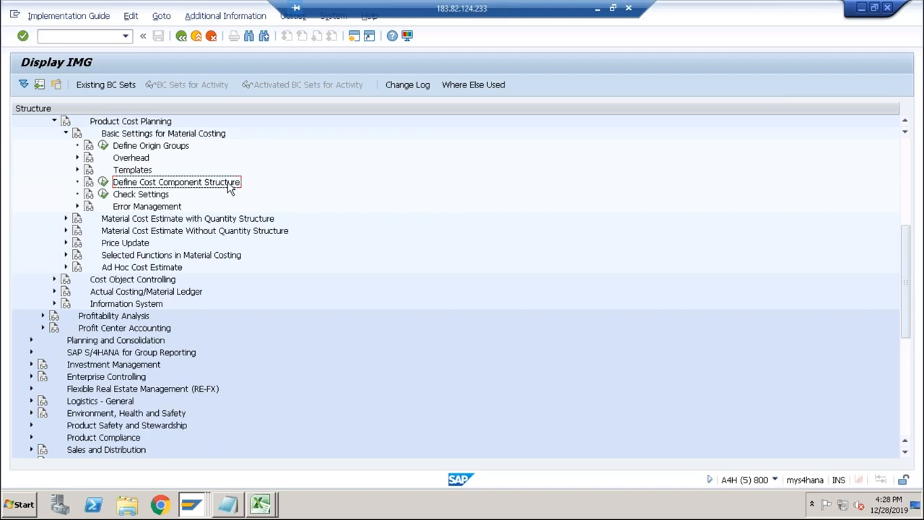
left_click(103, 182)
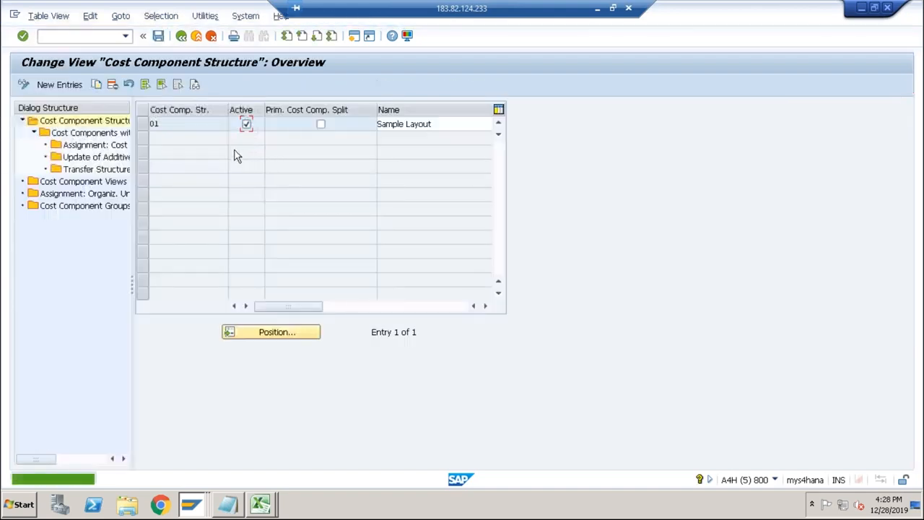
left_click(145, 124)
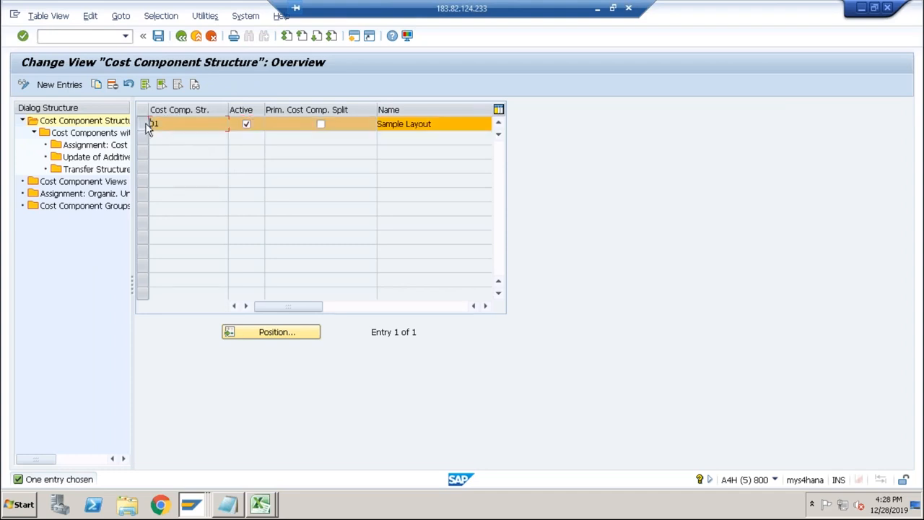
double_click(114, 134)
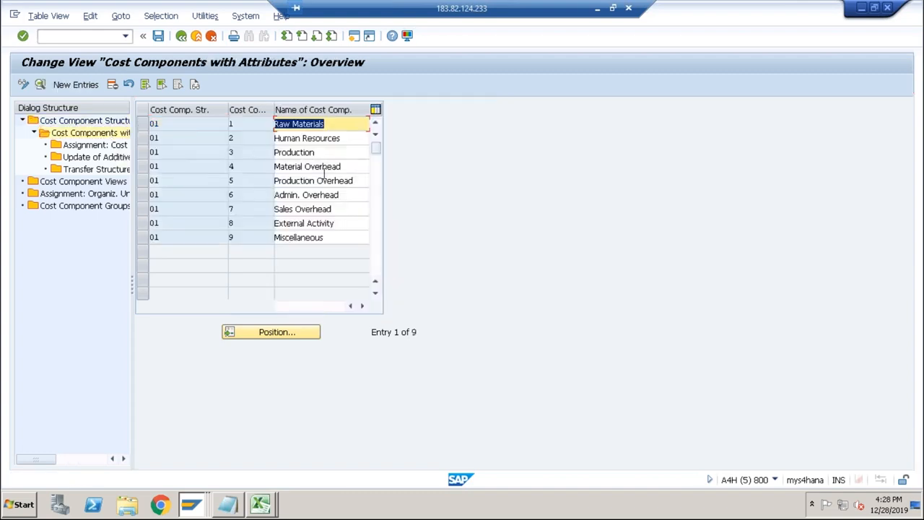
Compare the cost components of structure 01 with the cost component rows in the DESKTOP cost estimate, including External Activity.
key("alt+Tab")
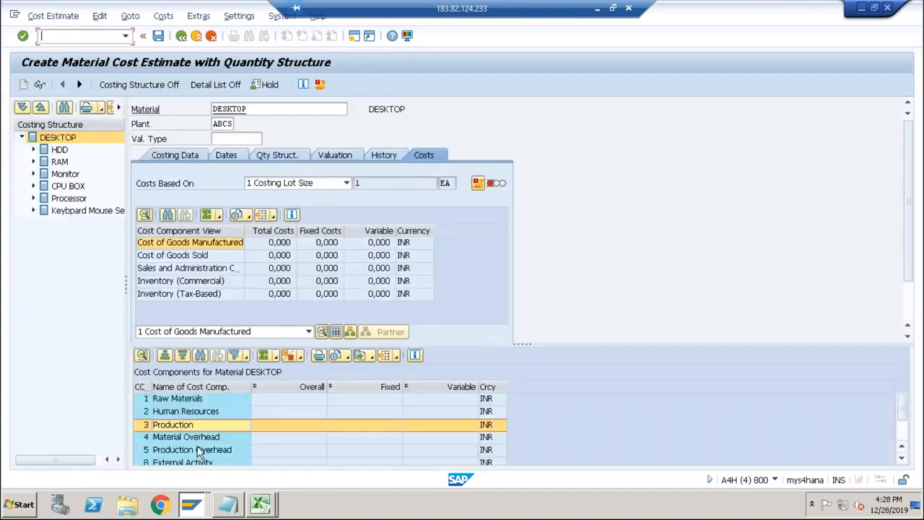
key("alt+Tab")
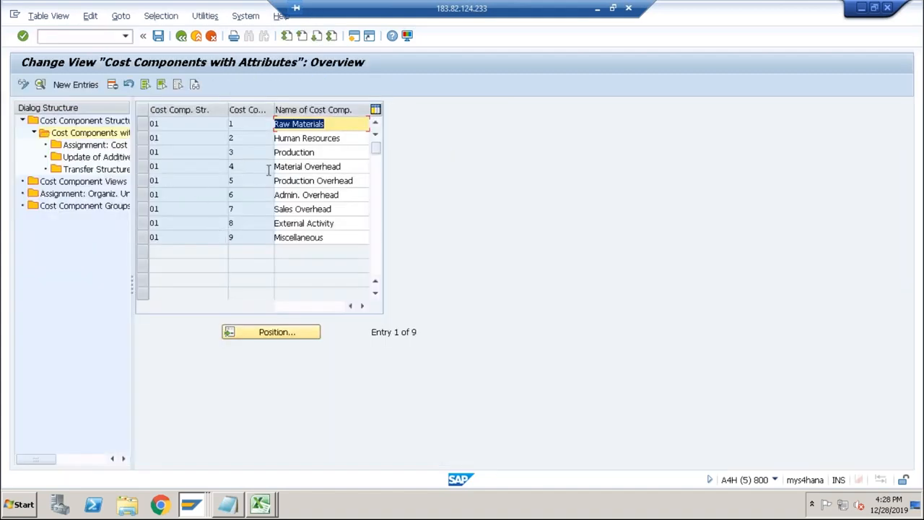
left_click(301, 181)
left_click(337, 192)
key("alt+Tab")
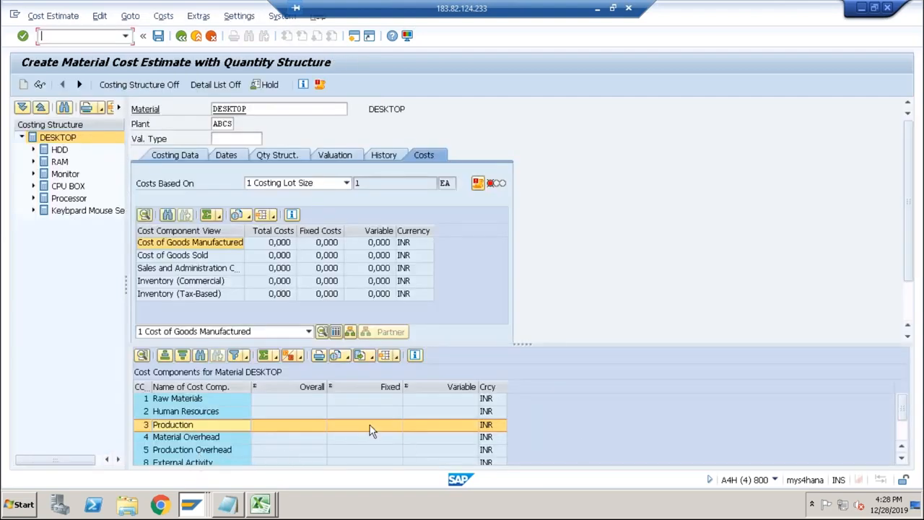
left_click(207, 463)
key("alt+Tab")
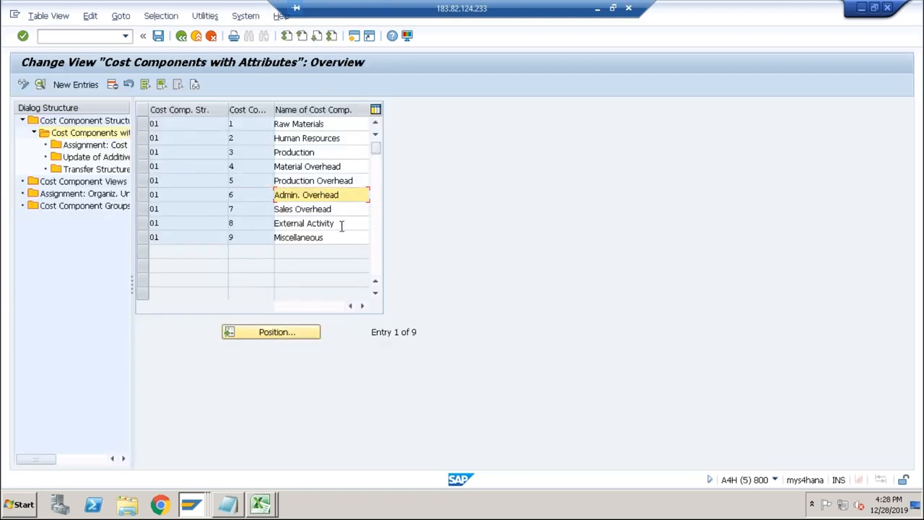
left_click(341, 226)
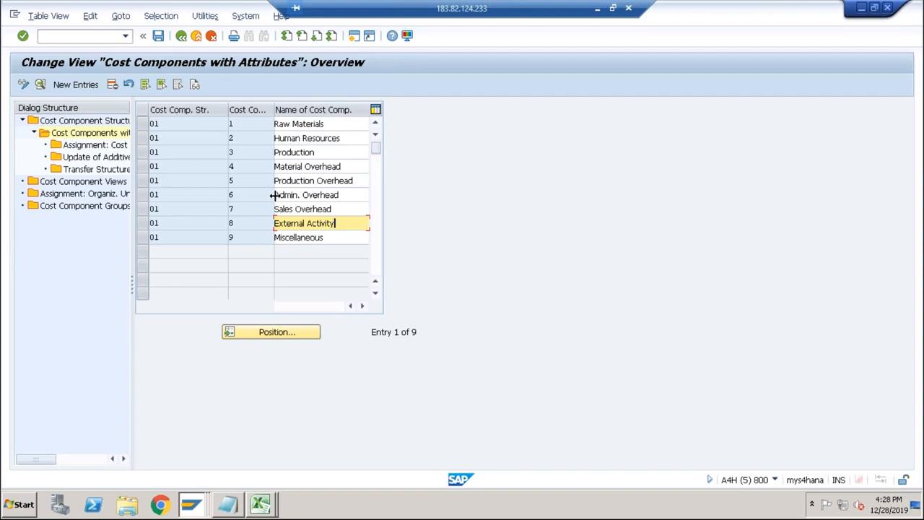
key("alt+Tab")
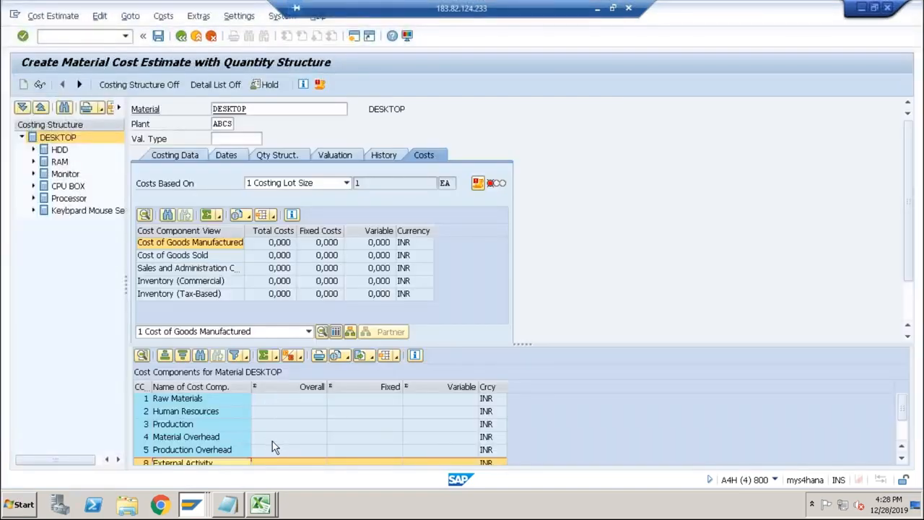
key("alt+Tab")
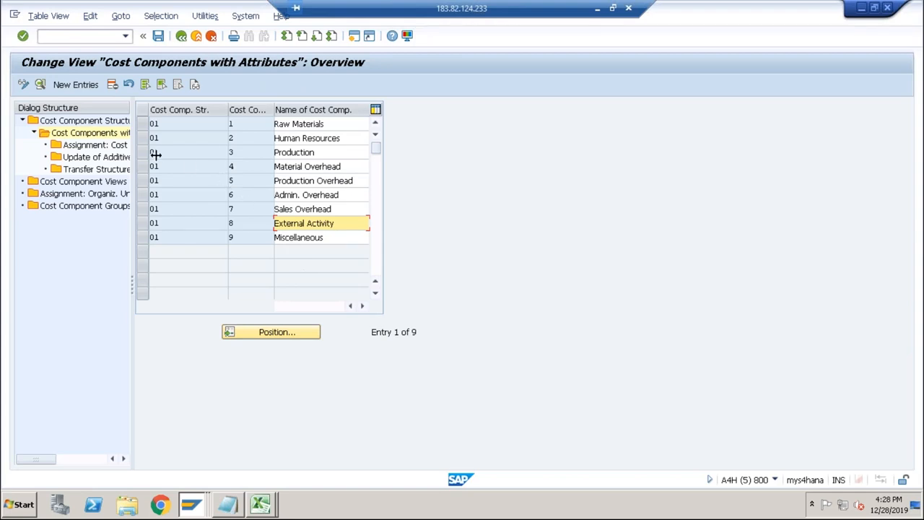
key("alt+Tab")
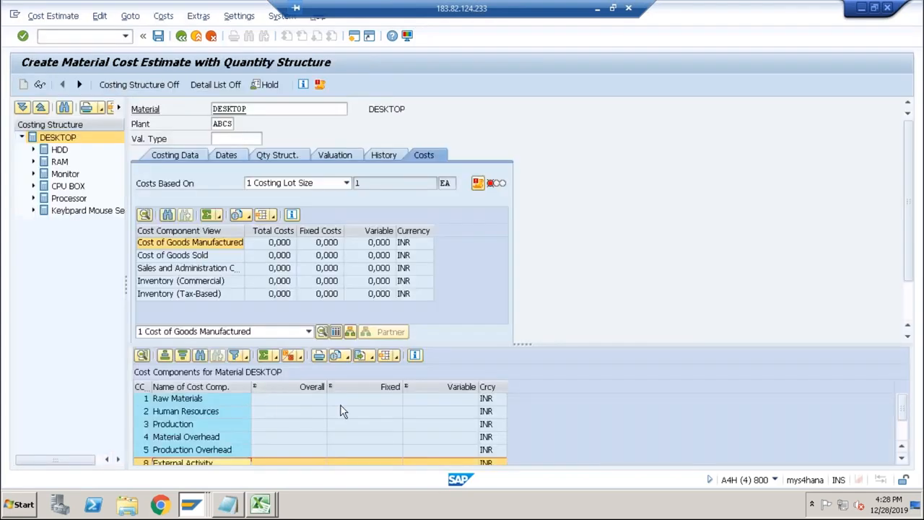
Display the itemization for DESKTOP, acknowledging the information messages, and check the cost element of the ASSEM activity item.
left_click(321, 333)
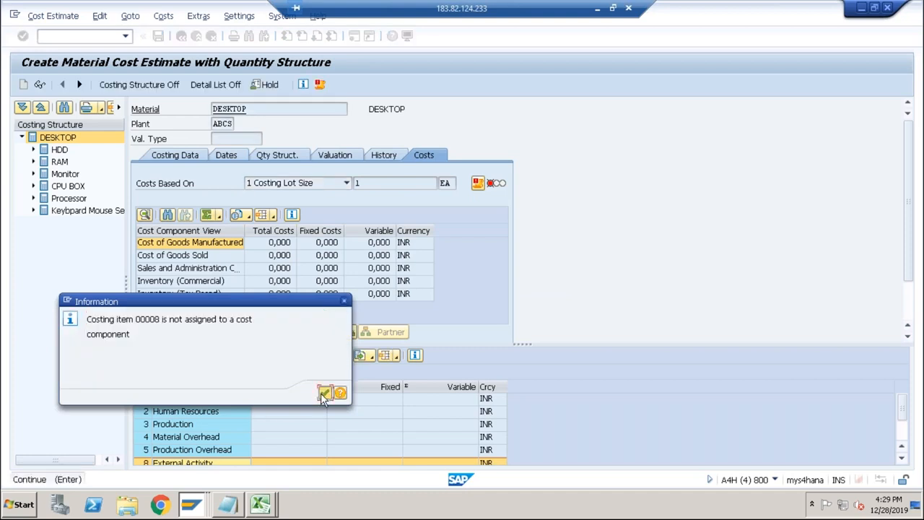
left_click(323, 395)
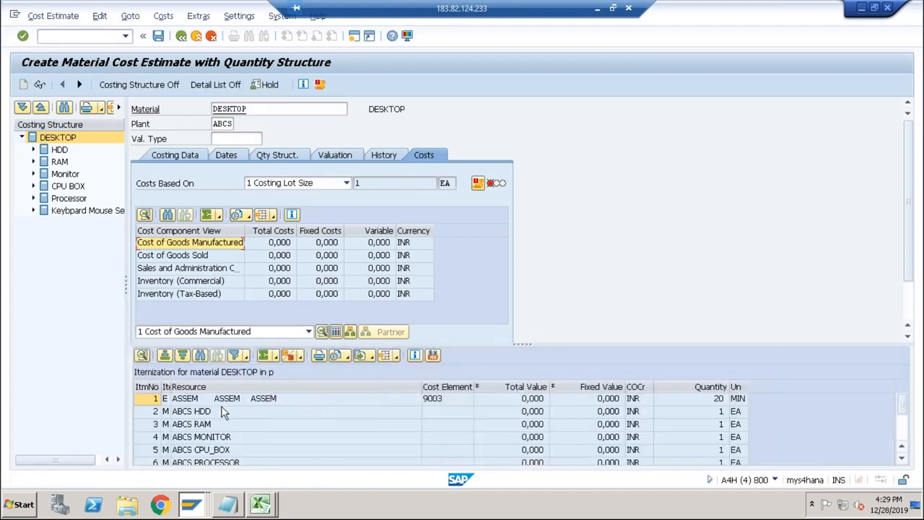
left_click(430, 402)
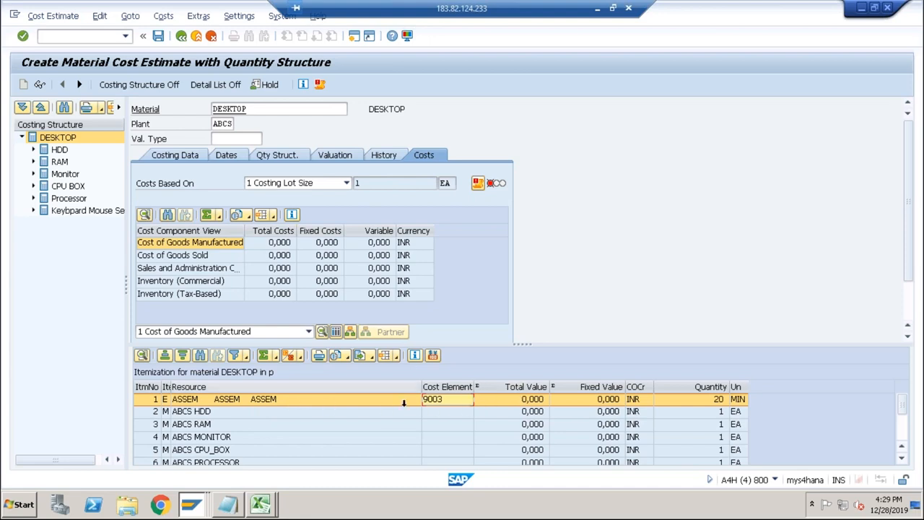
Return to the structure 01 cost components and open the cost element interval assignment for the Production component.
key("alt+Tab")
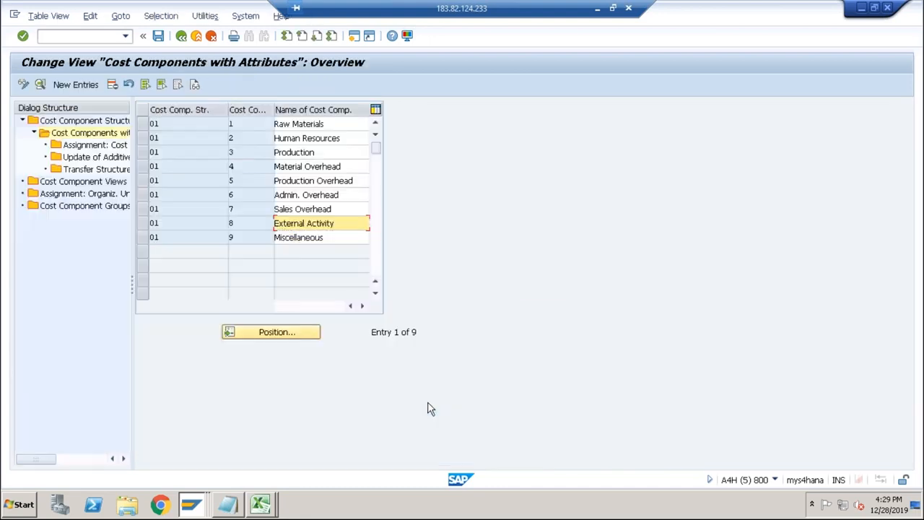
left_click(144, 154)
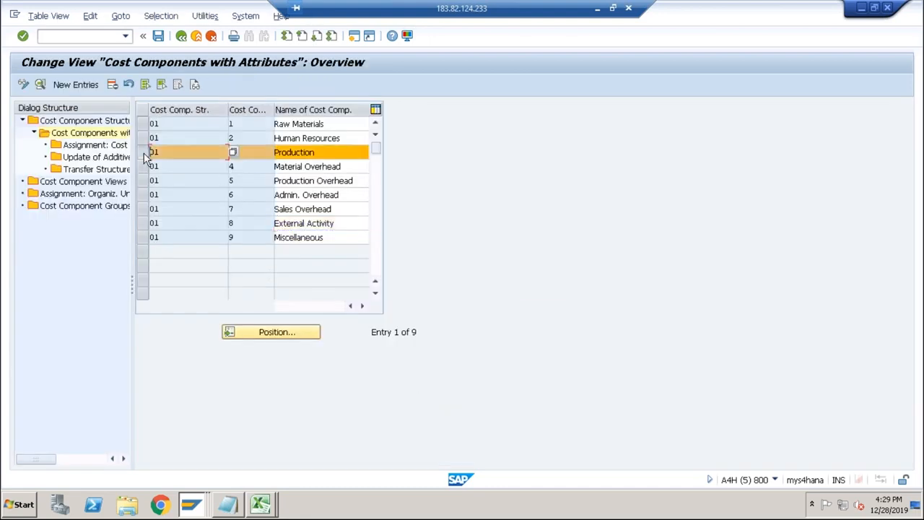
double_click(101, 148)
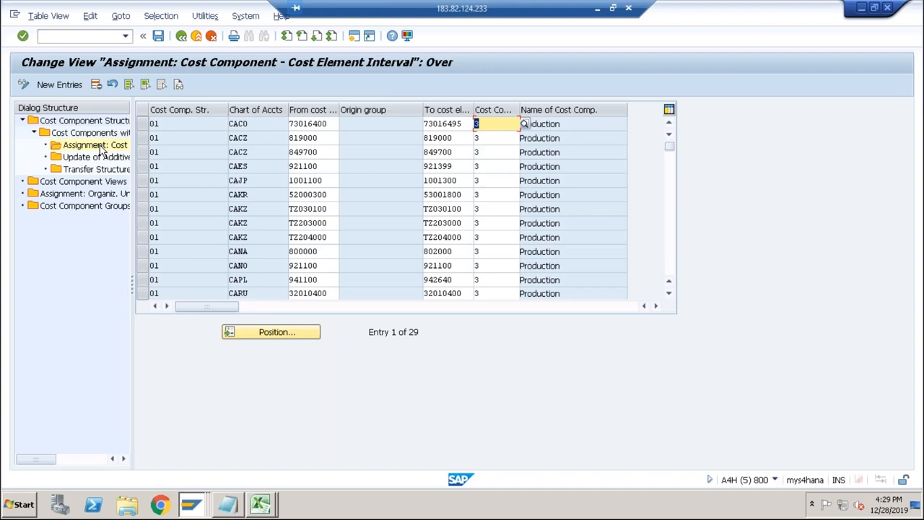
Add a new assignment entry with cost component structure 01, chart of accounts ABCS and from cost element 9003.
left_click(59, 84)
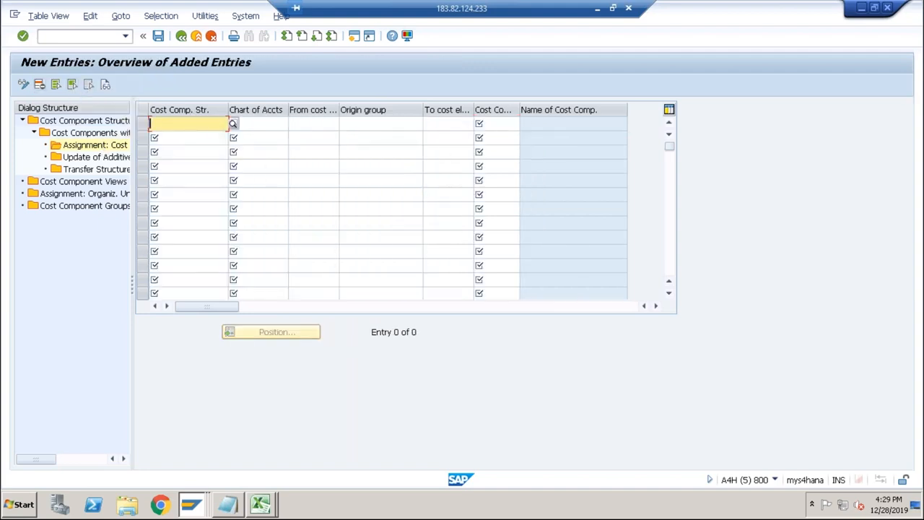
type("01")
key("Tab")
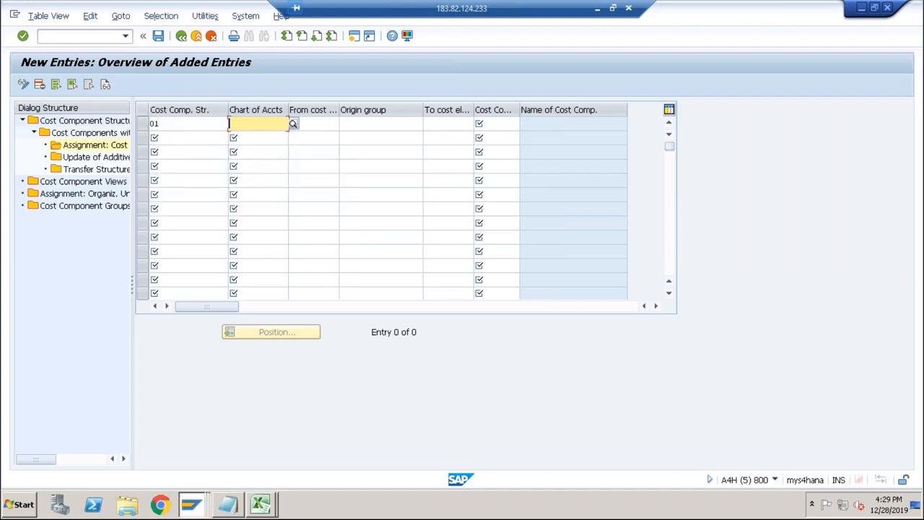
type("ABCS")
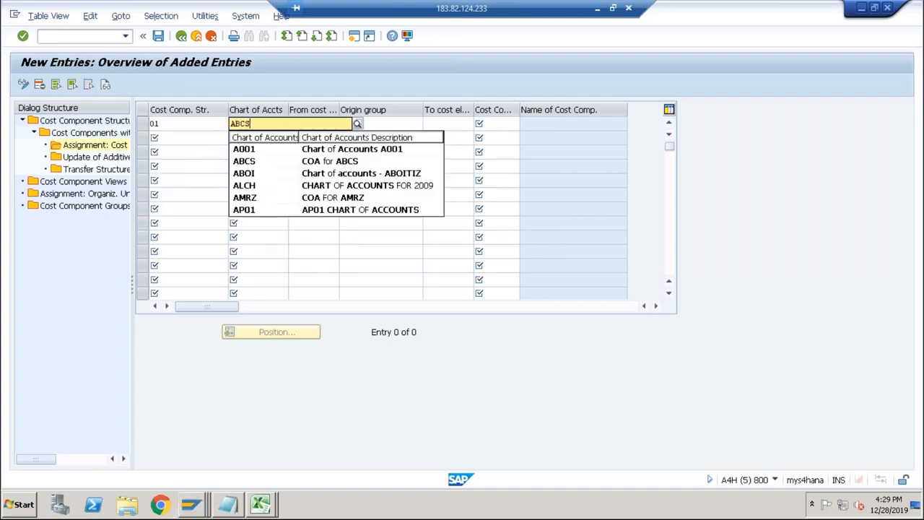
key("Tab")
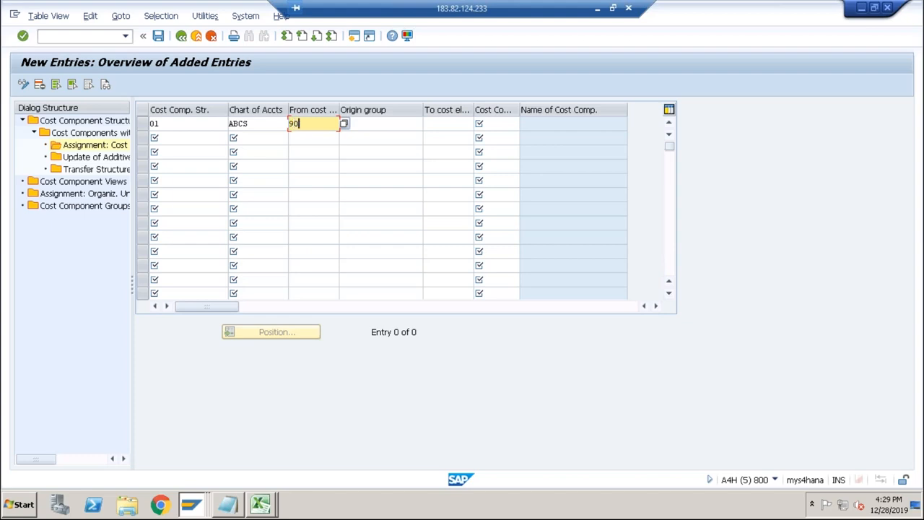
type("9003")
key("Tab")
key("Tab")
key("Tab")
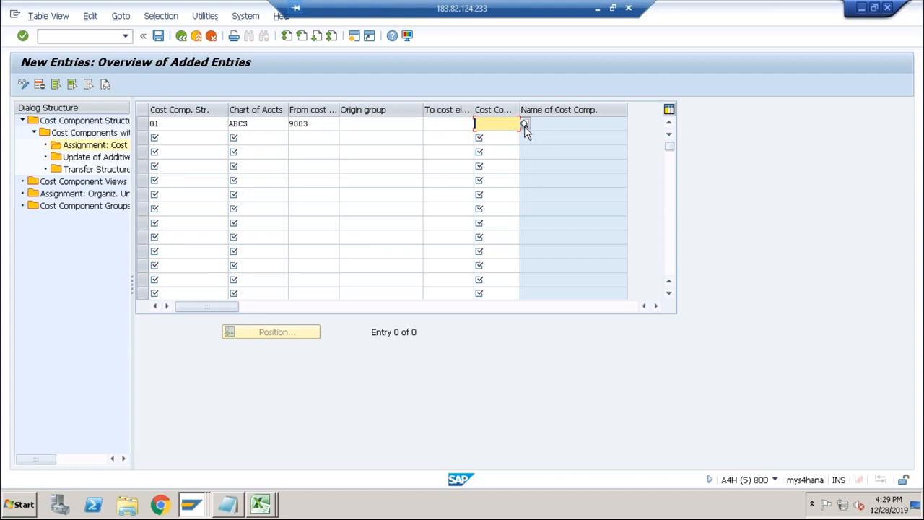
Complete the 9003 assignment entry with cost component 3 (Production) and save it, accepting the proposed customizing request.
left_click(524, 125)
double_click(440, 147)
left_click(158, 35)
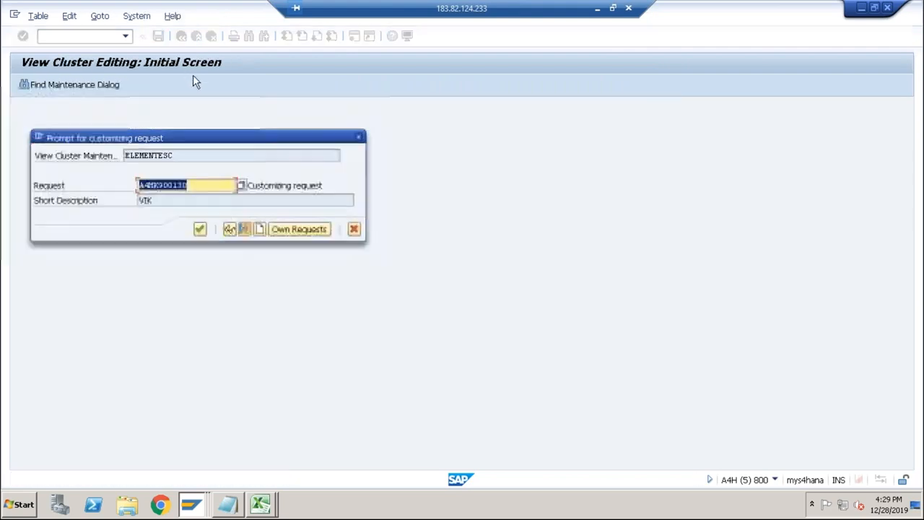
left_click(198, 231)
left_click(320, 126)
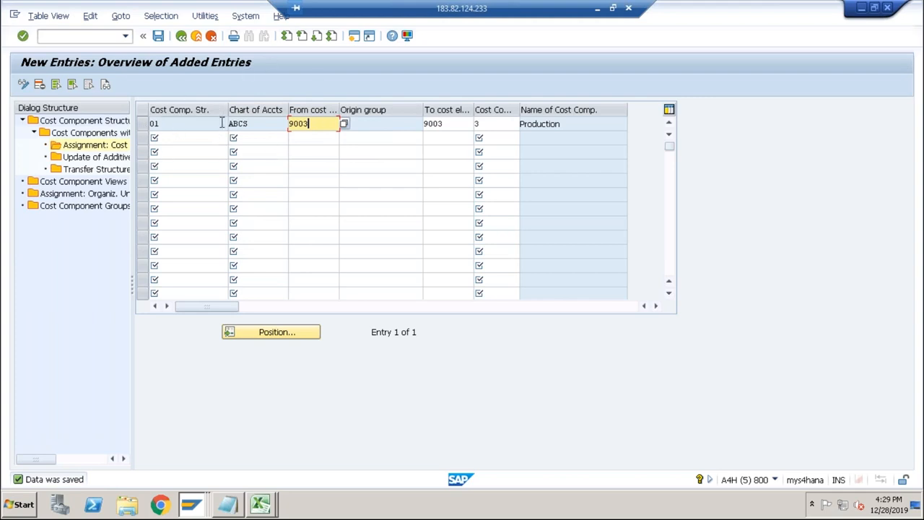
Switch to the DESKTOP cost estimate and show its cost components to check the Production row.
key("alt+Tab")
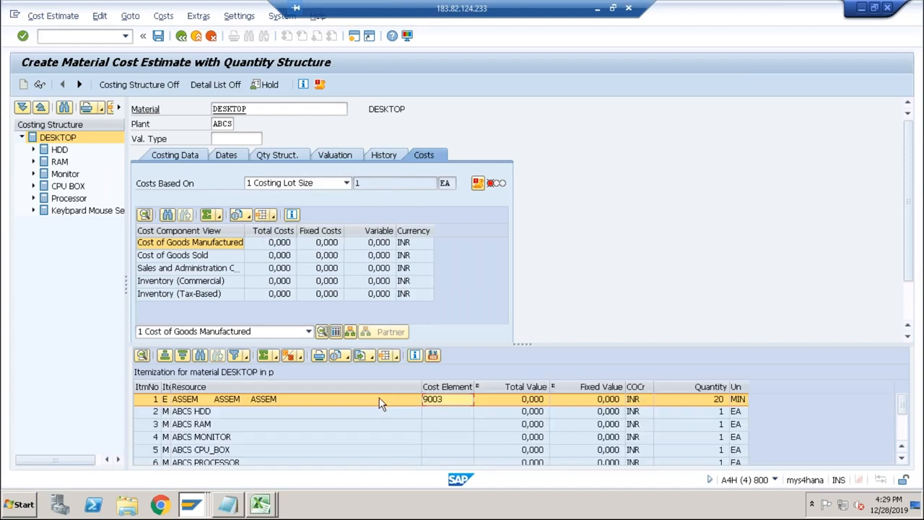
left_click(337, 333)
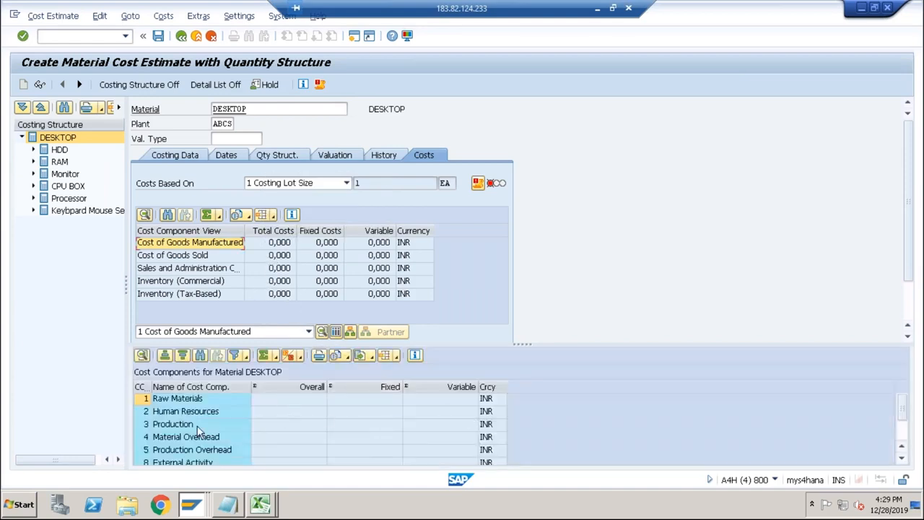
left_click(238, 426)
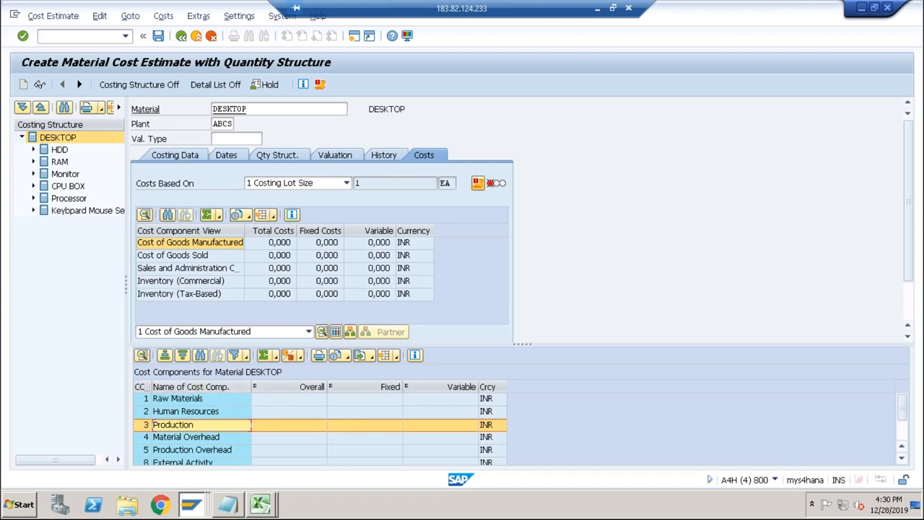
Leave the cost estimate, saving it, and cost DESKTOP in plant ABCS again with costing variant PPC1.
left_click(181, 36)
left_click(181, 244)
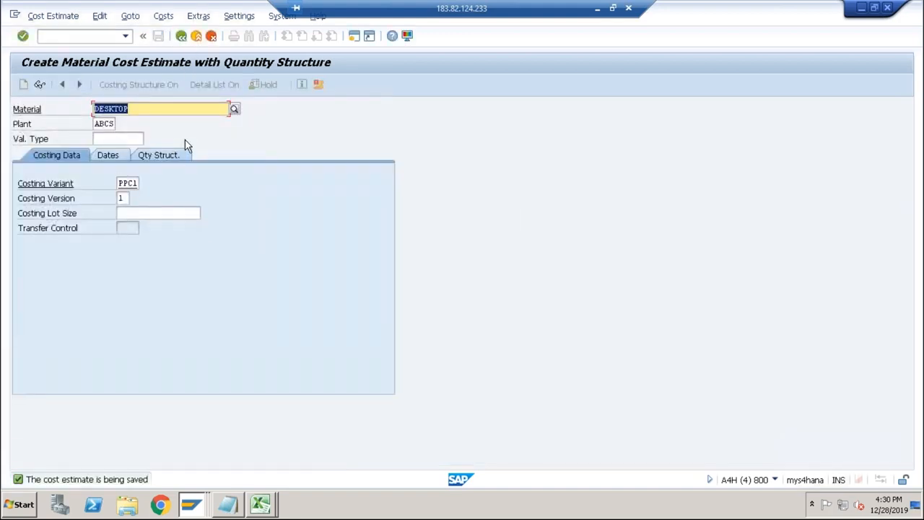
key("Return")
key("Return")
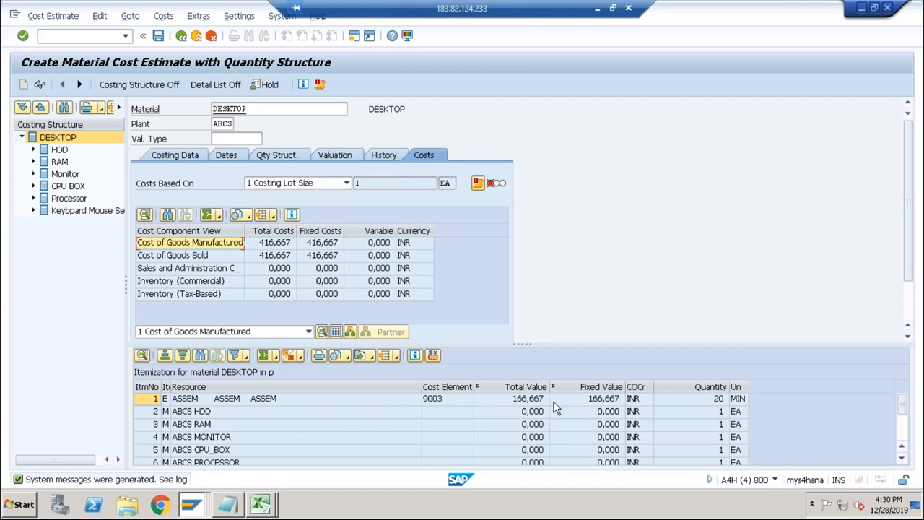
Display the cost components of the recosted DESKTOP and compare Production with the routing prices in the Excel sheet.
left_click(336, 332)
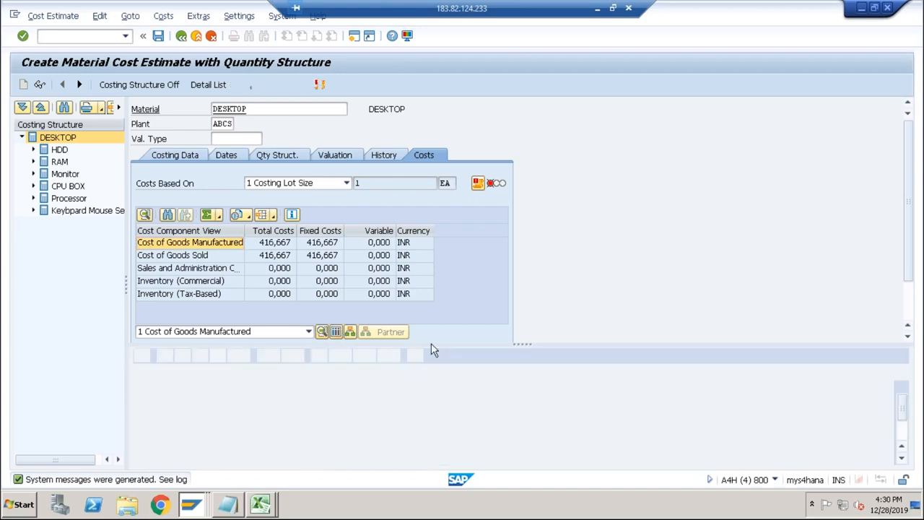
left_click(203, 424)
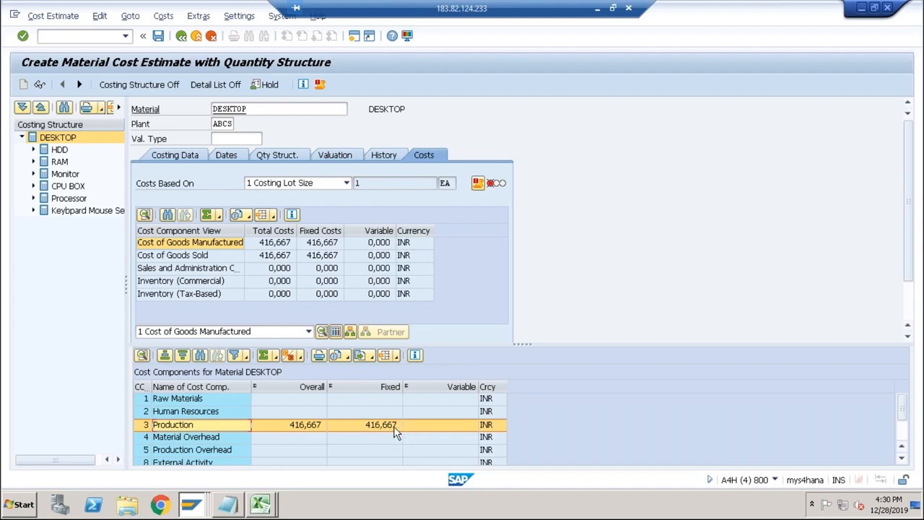
key("alt+Tab")
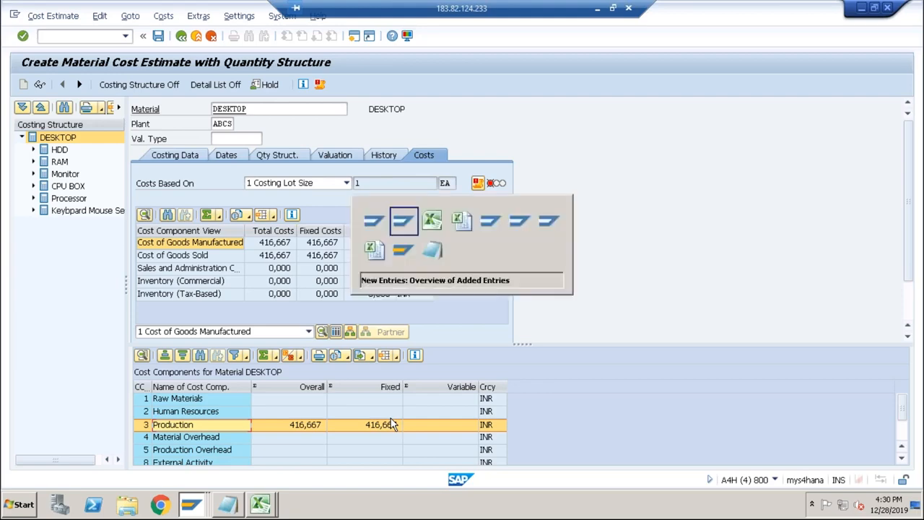
key("alt+Tab")
key("Tab")
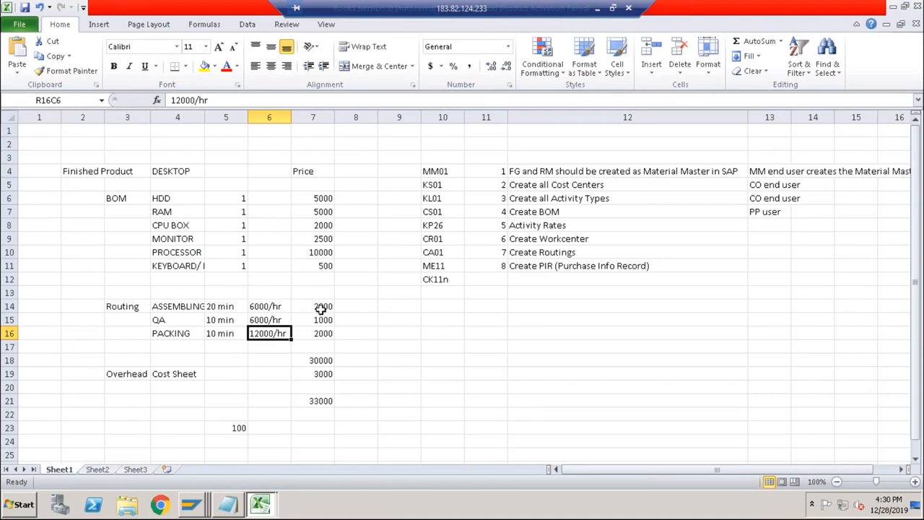
left_click_drag(320, 309, 321, 330)
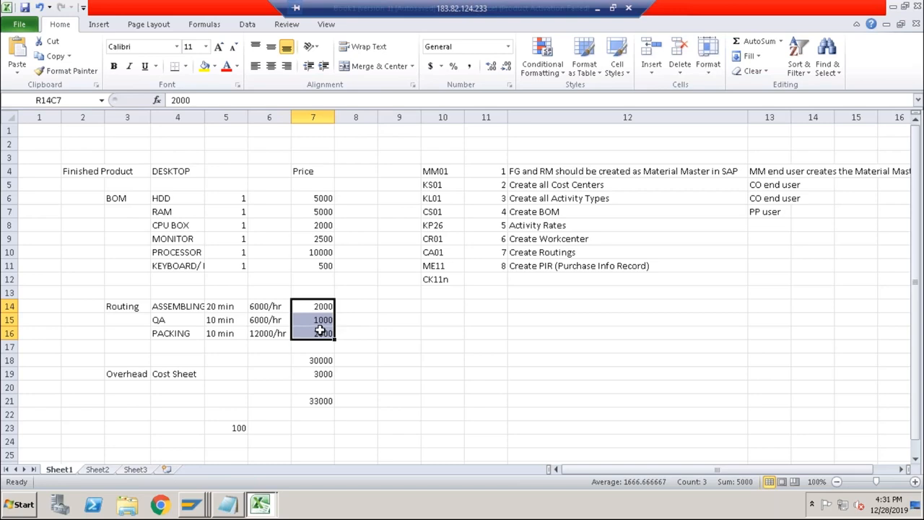
Switch to SAP, return from the new entries to the cost element assignment overview, and go back to the DESKTOP cost estimate.
key("alt+Tab")
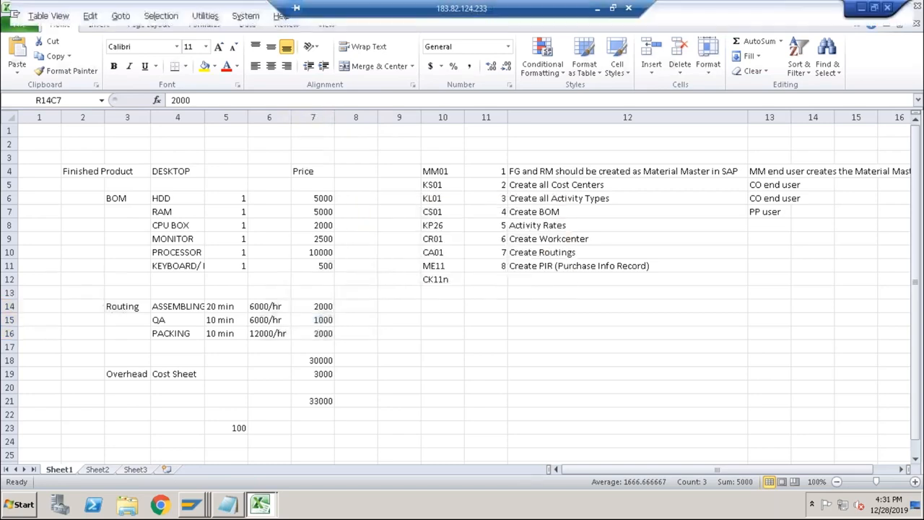
left_click(182, 35)
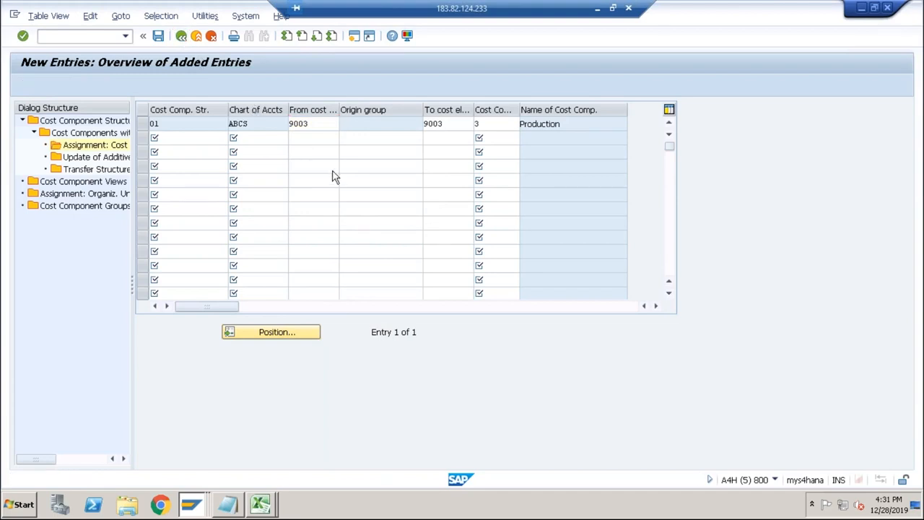
key("alt+Tab")
key("alt+Tab")
key("alt+Tab")
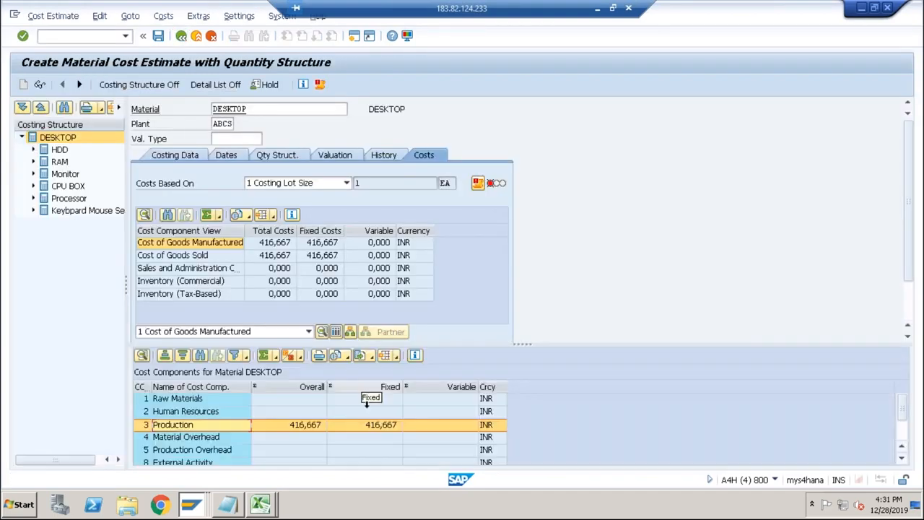
Open Calculator, divide 5000 by 12 to check the production cost, and return to the cost estimate.
left_click(26, 505)
left_click(50, 347)
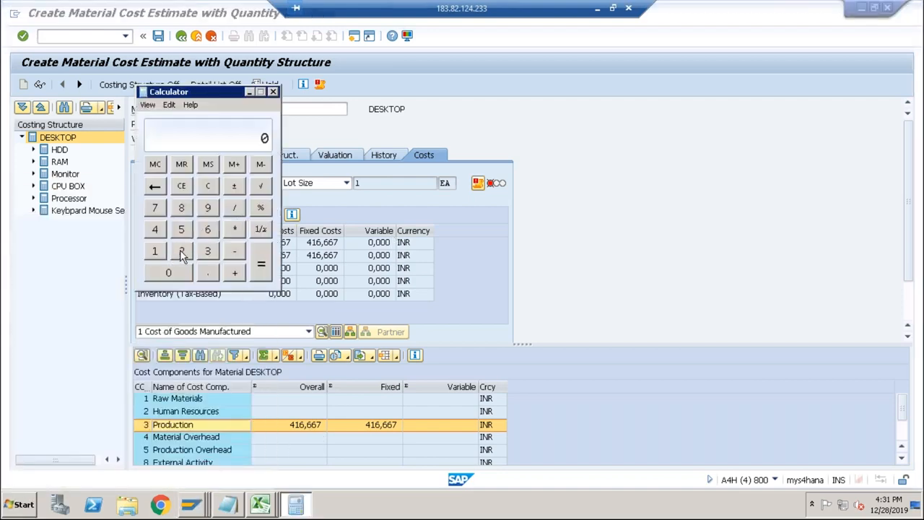
left_click(182, 229)
left_click(177, 273)
left_click(176, 275)
left_click(176, 278)
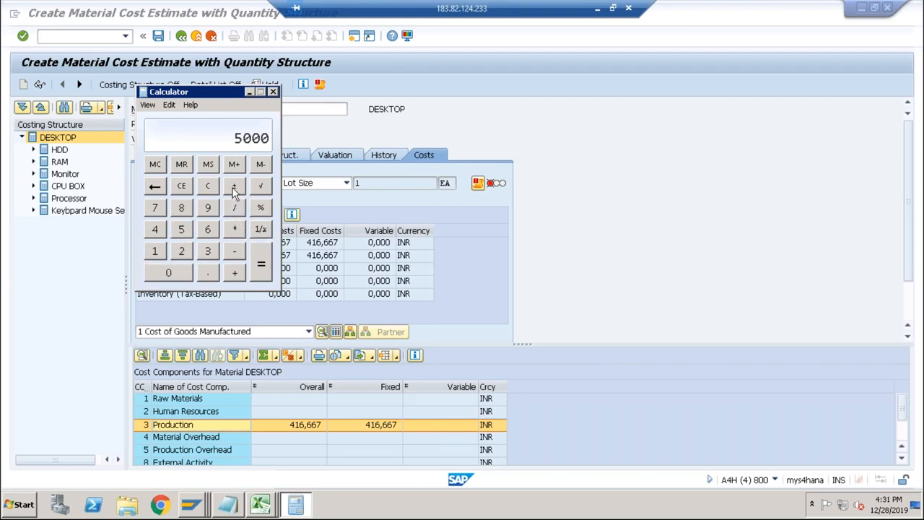
left_click(236, 209)
left_click(154, 251)
left_click(182, 251)
left_click(260, 268)
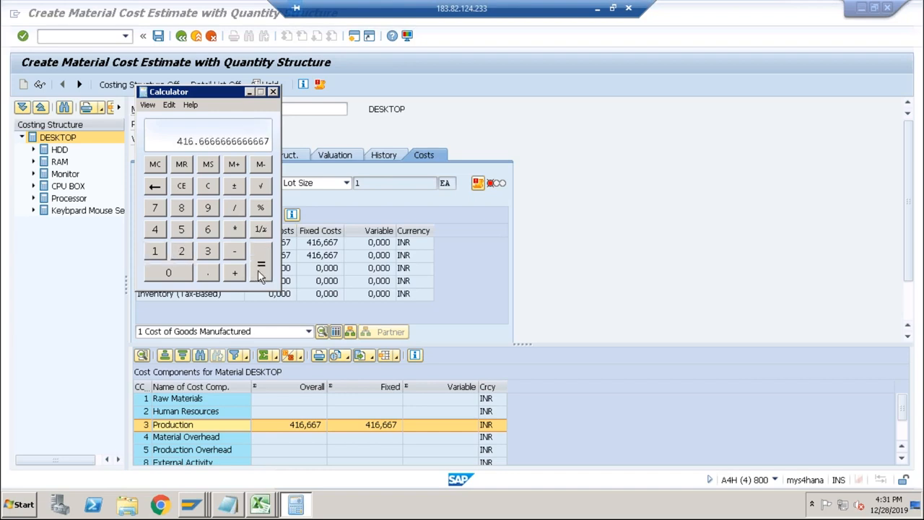
left_click(249, 92)
key("alt+Tab")
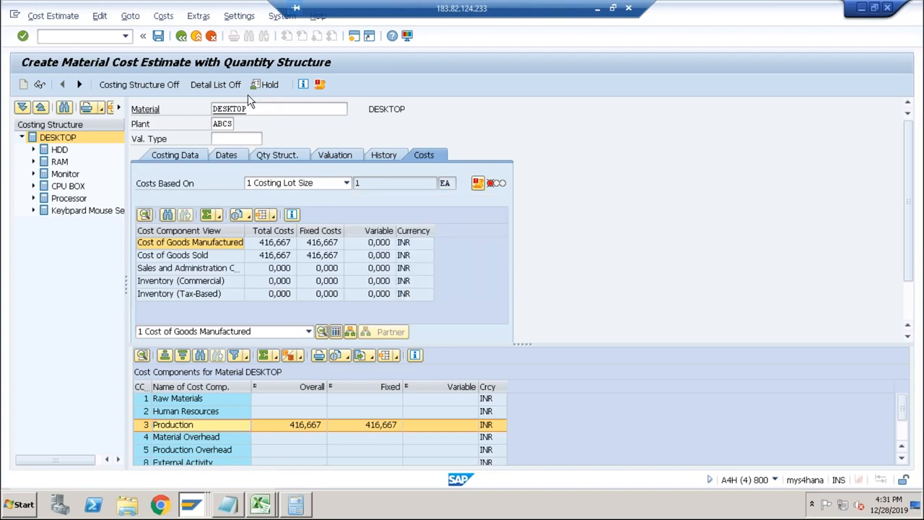
Switch to the cost element interval assignments of structure 01 and review the ABCS entry.
key("alt+Tab")
key("alt+Tab")
key("alt+shift+Tab")
key("alt+shift+Tab")
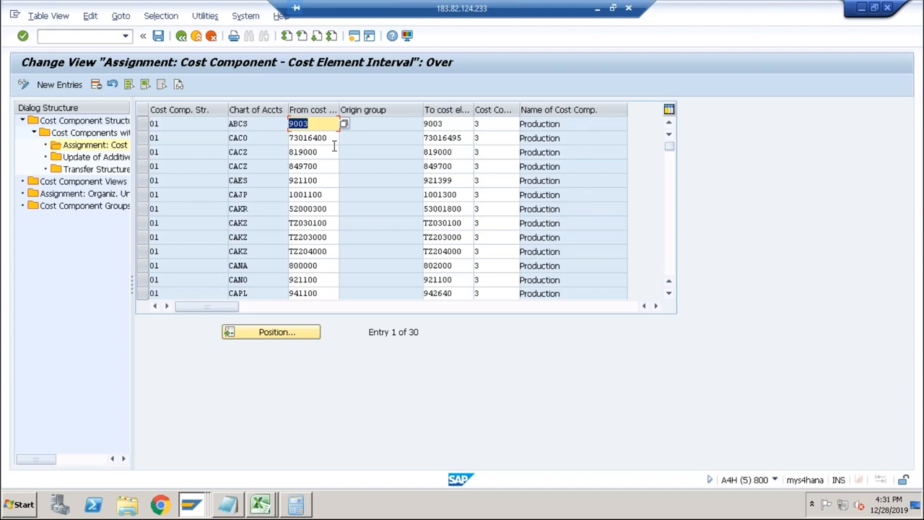
Run transaction KP26 in a new session and open the price planning overview for cost center QA and activity type QA.
key("alt+Tab")
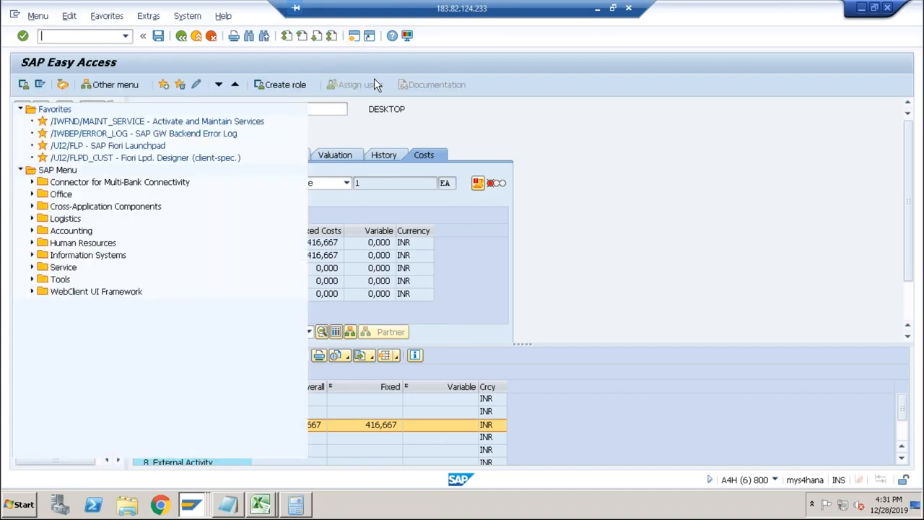
type("kp26")
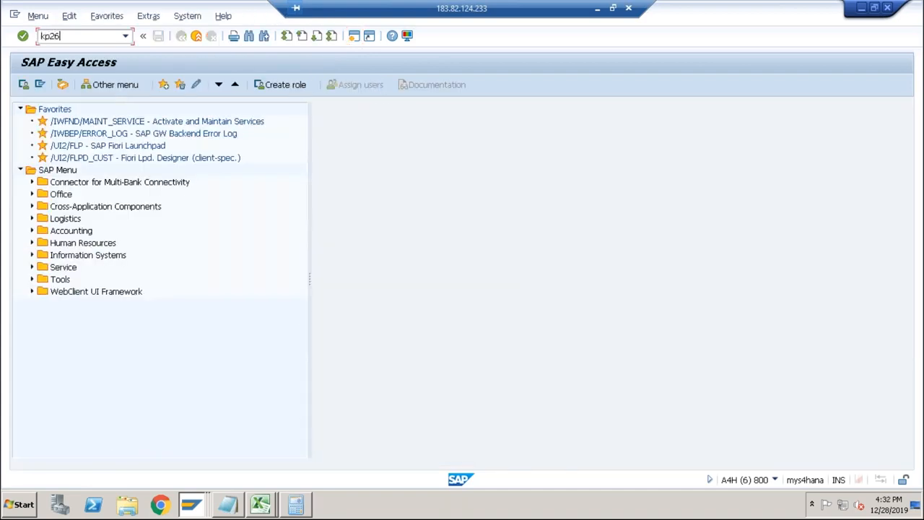
key("Return")
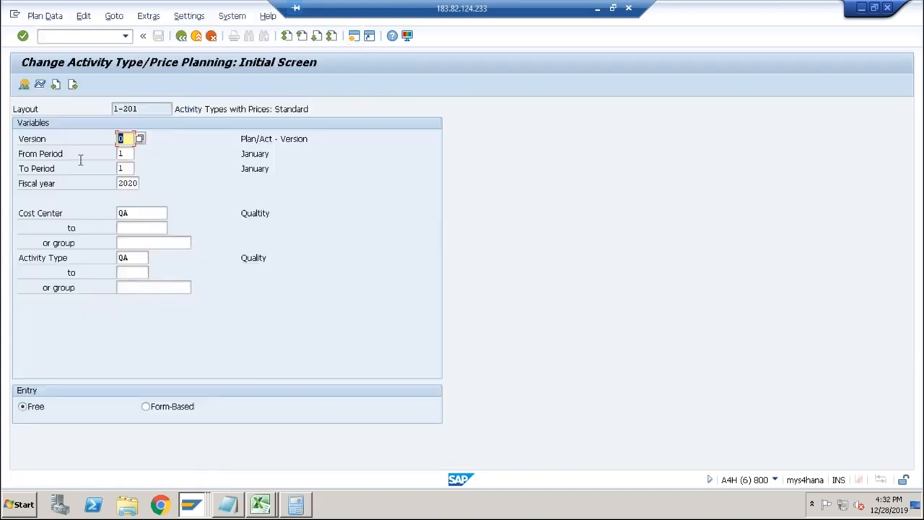
left_click(25, 85)
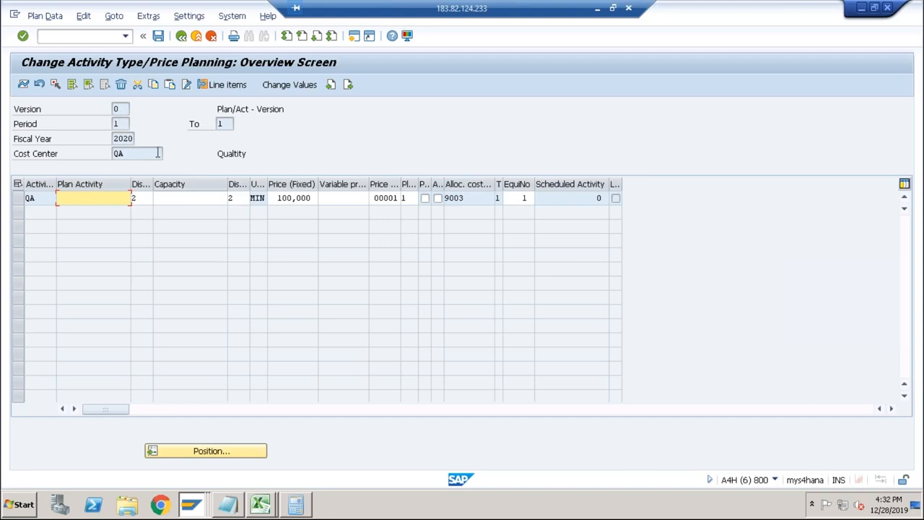
Examine the fixed price planned for activity type QA in the overview and in the period screen.
left_click_drag(278, 197, 310, 198)
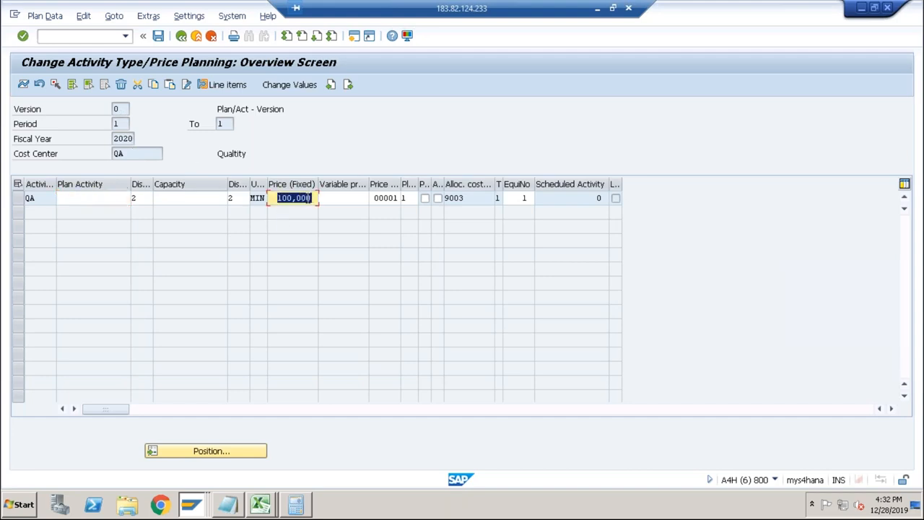
left_click(222, 123)
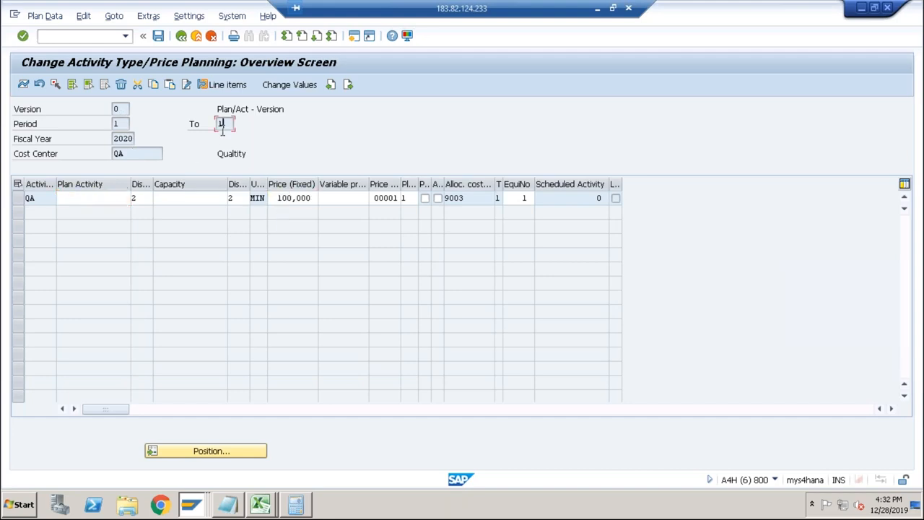
left_click(17, 199)
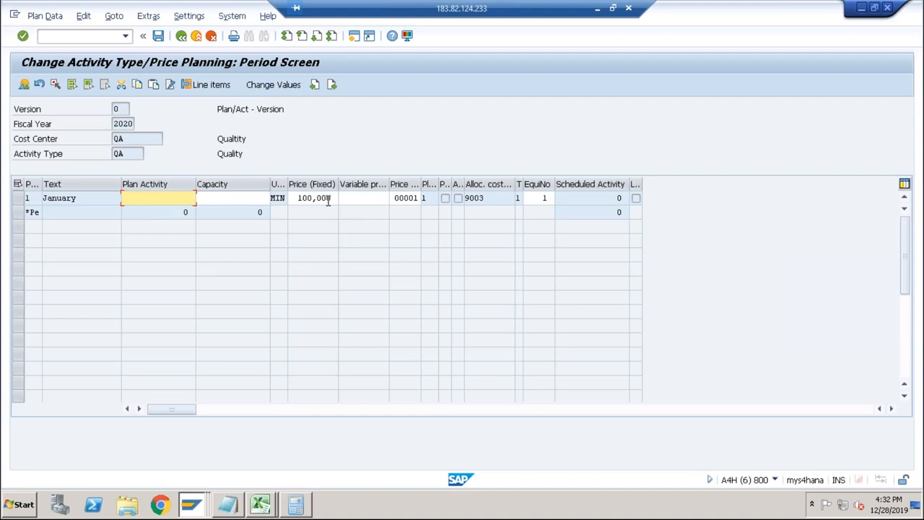
left_click(181, 36)
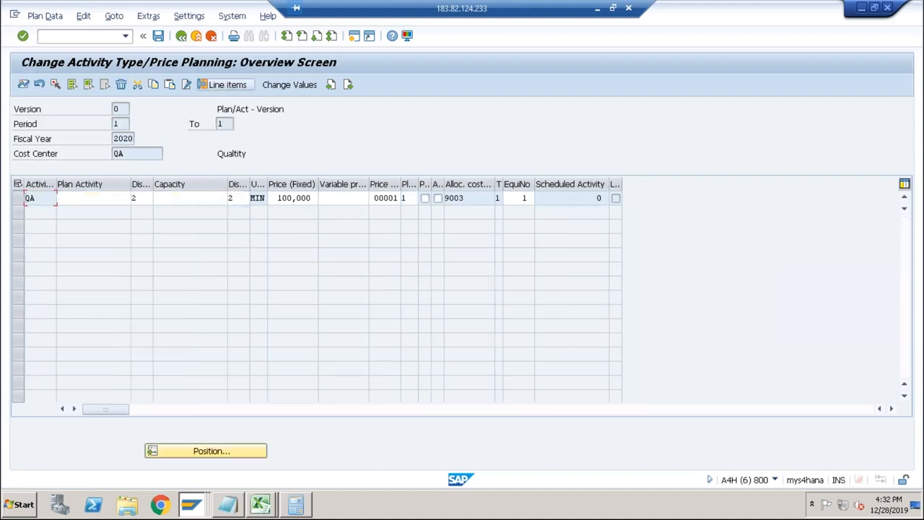
left_click_drag(311, 197, 272, 197)
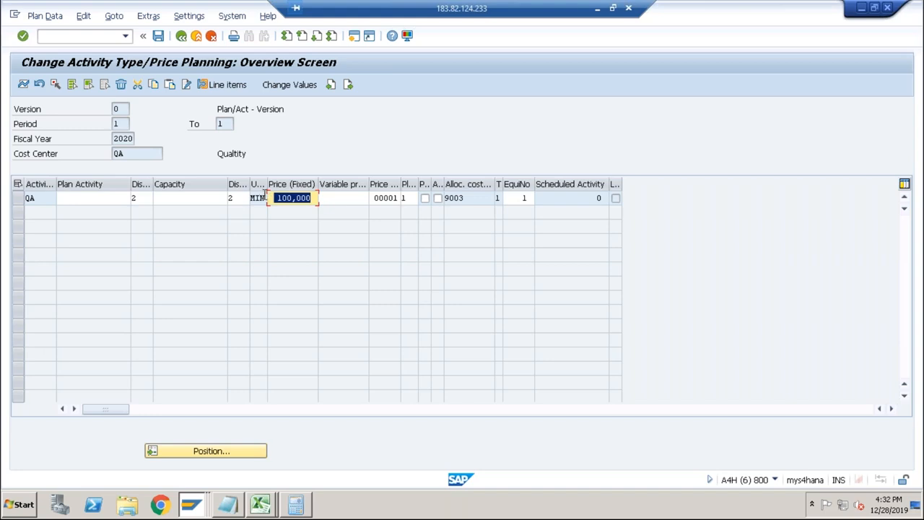
left_click(296, 198)
left_click_drag(310, 198, 275, 198)
left_click(292, 200)
left_click_drag(312, 200, 277, 200)
Check the QA routing time and price in the Excel sheet against the planned activity price in SAP.
key("alt+Tab")
key("alt+Tab")
key("alt+Tab")
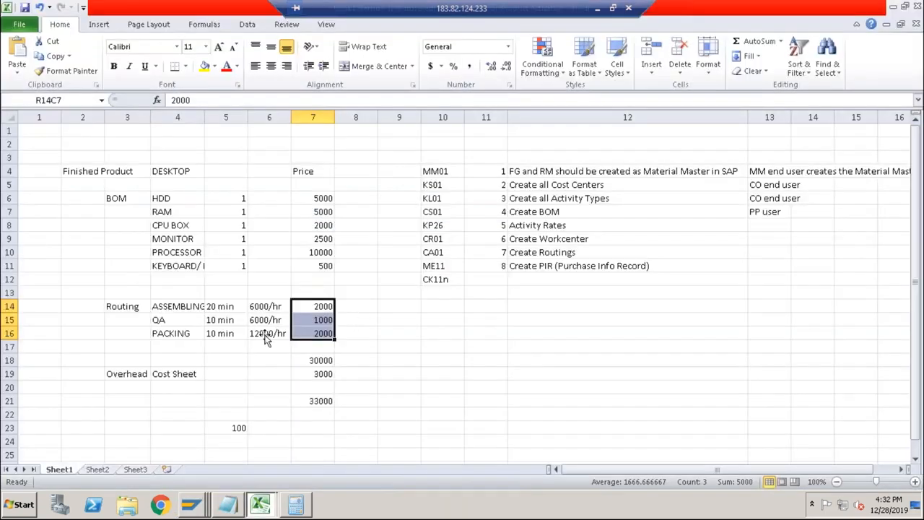
left_click(214, 323)
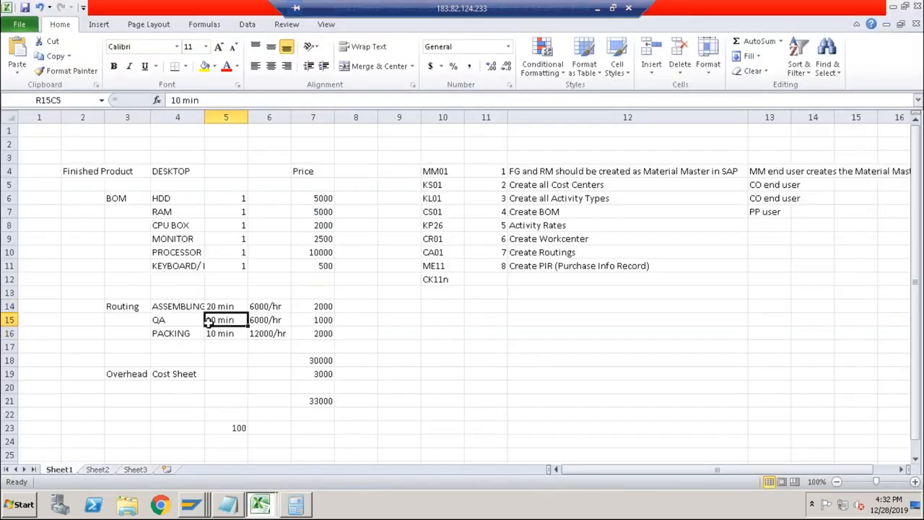
left_click(323, 320)
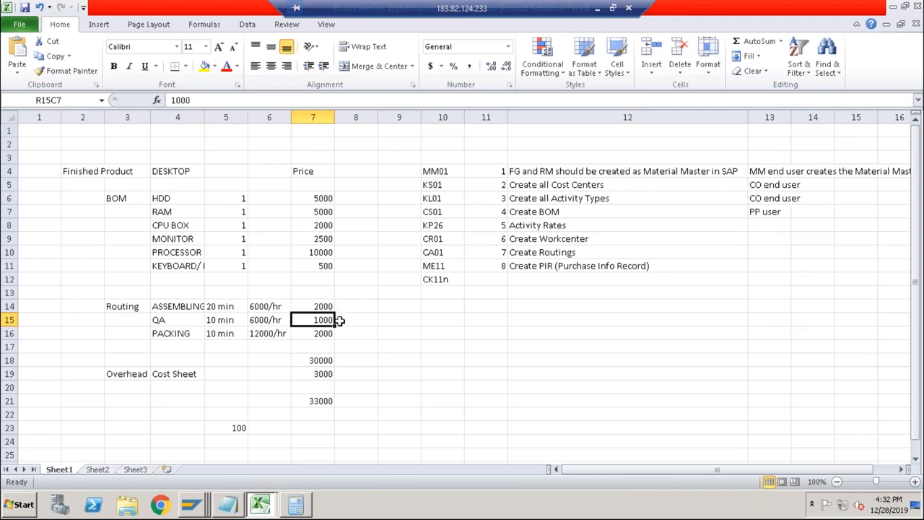
key("alt+Tab")
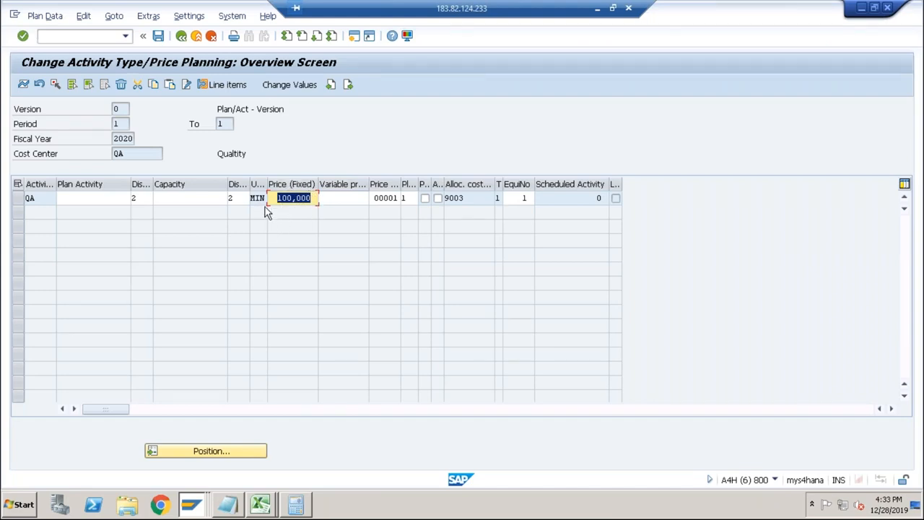
Return to the DESKTOP cost estimate and check the fixed costs of Cost of Goods Manufactured.
key("alt+Tab")
key("alt+Tab")
key("alt+Tab")
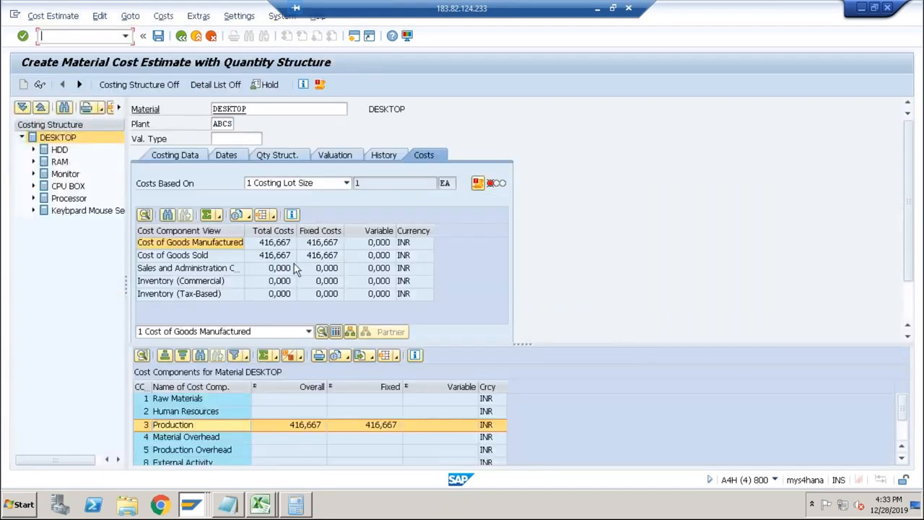
left_click(322, 244)
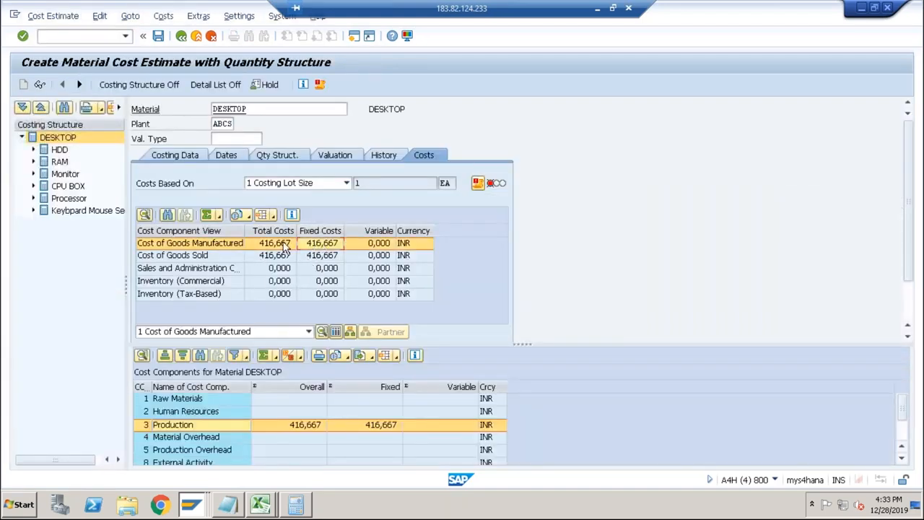
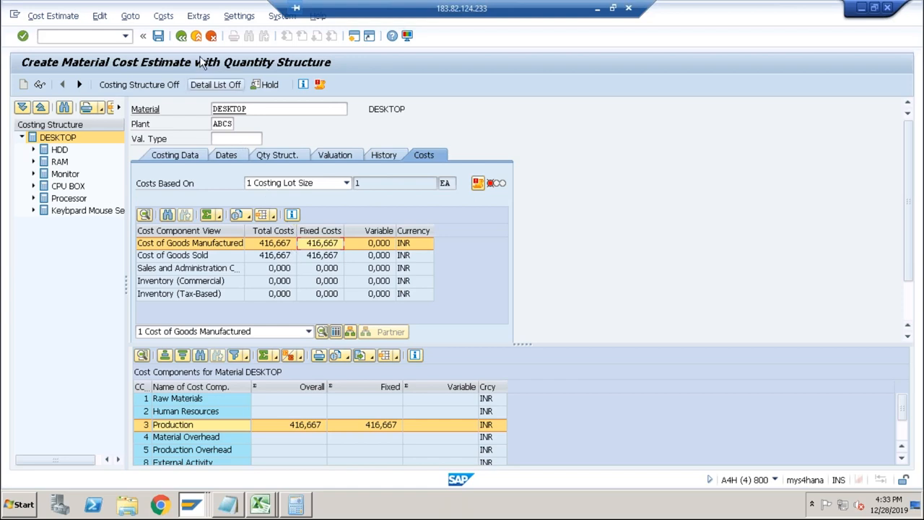
Leave the DESKTOP cost estimate with its data saved, and try to open an additional session.
left_click(182, 38)
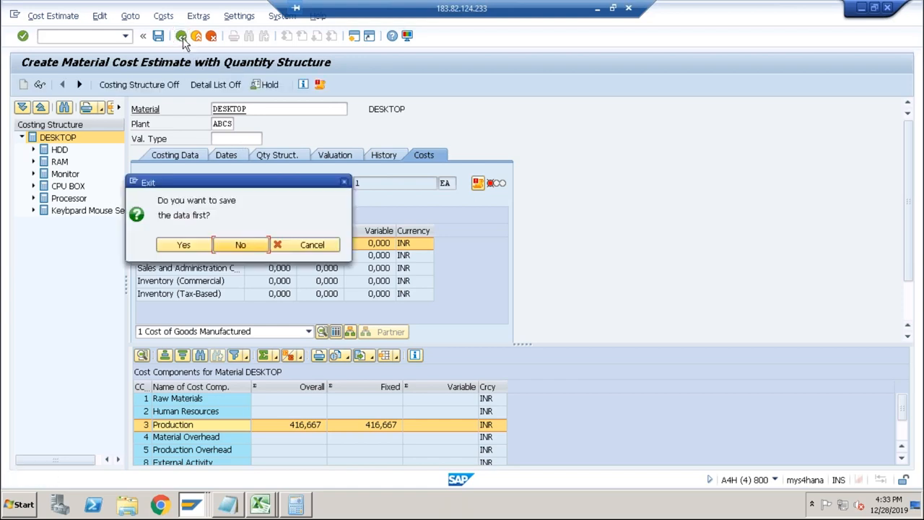
left_click(187, 242)
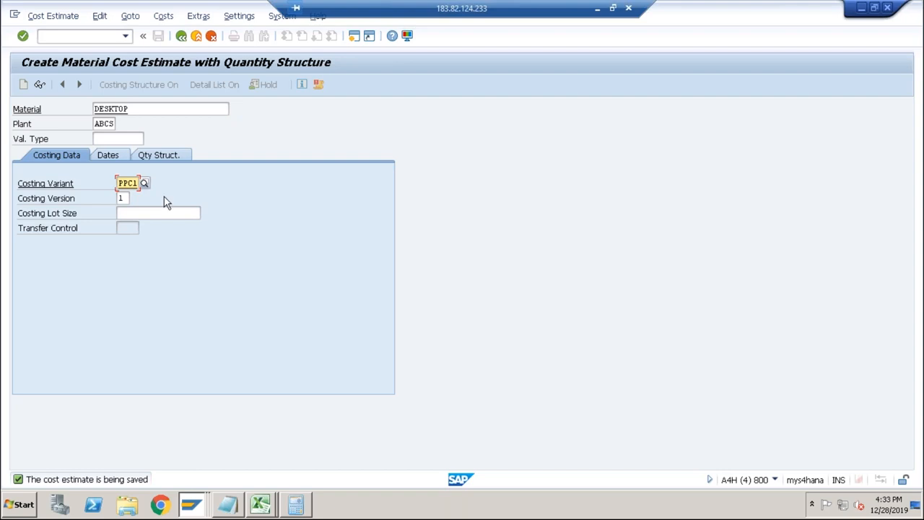
left_click(353, 35)
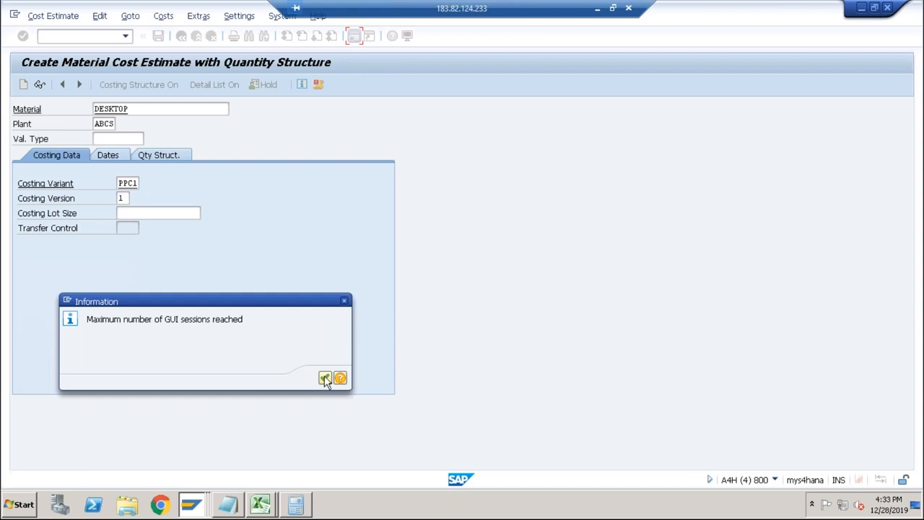
left_click(324, 378)
Switch to the session with the cost element interval assignment and return to the implementation guide.
key("alt+Tab")
key("alt+Tab")
key("alt+Tab")
key("alt+Tab")
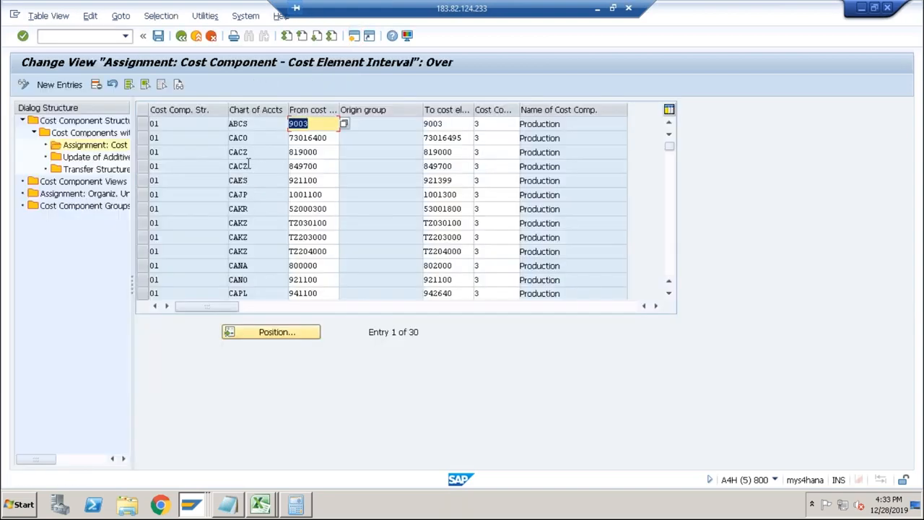
left_click(181, 36)
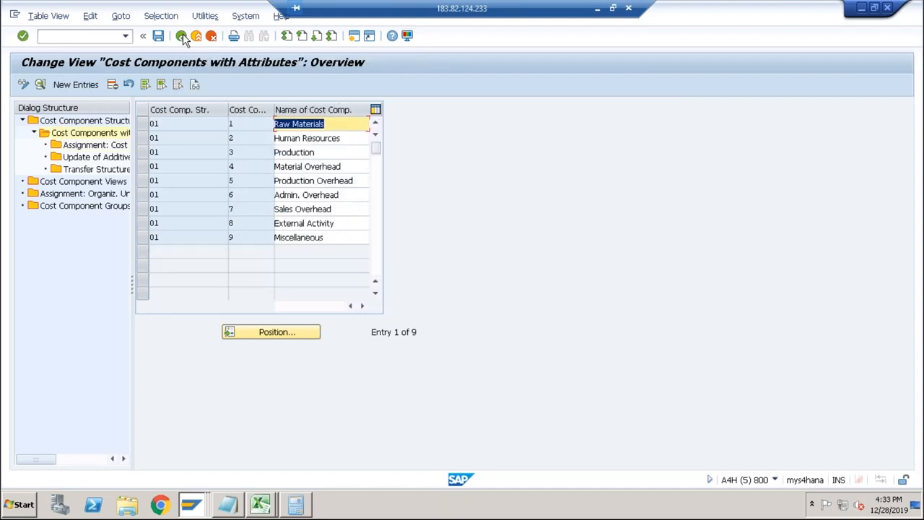
left_click(181, 35)
left_click(181, 35)
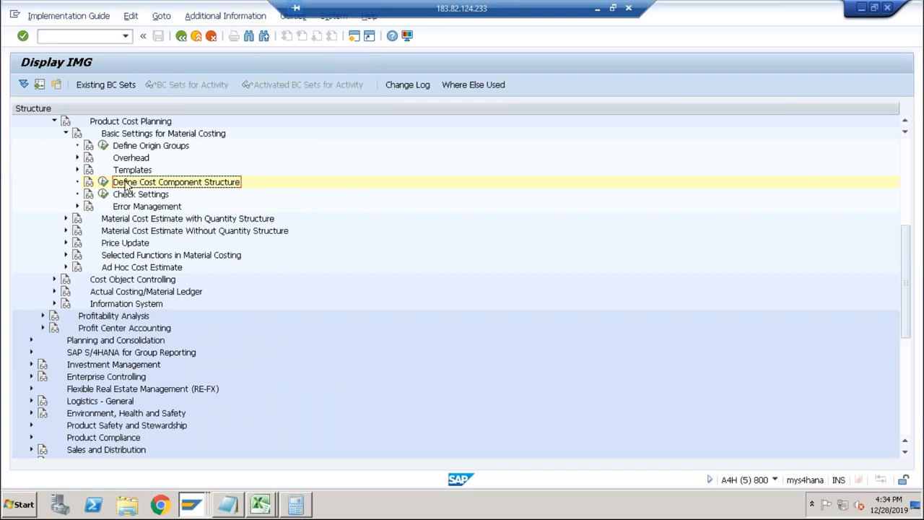
Open Define Costing Variants under Material Cost Estimate with Quantity Structure in Product Cost Planning and look up its transaction code.
left_click(66, 134)
left_click(54, 121)
scroll(79, 160, "up", 1)
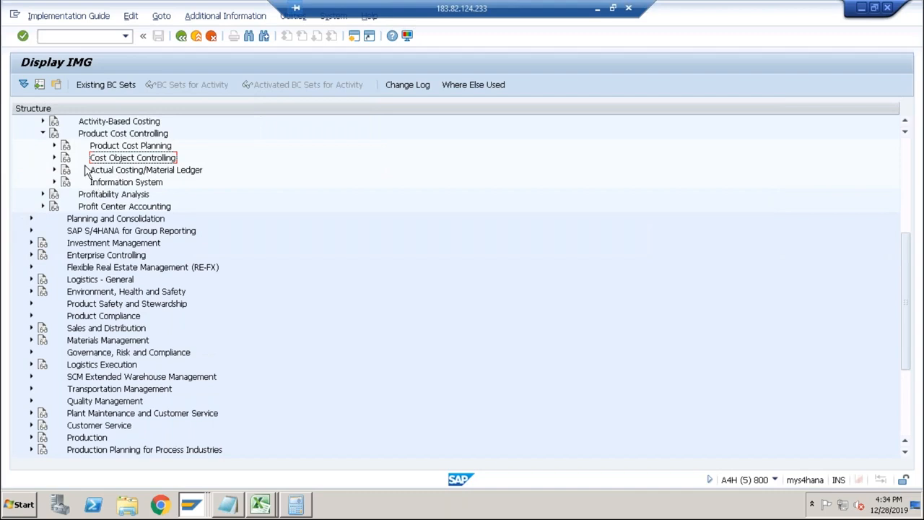
left_click(54, 145)
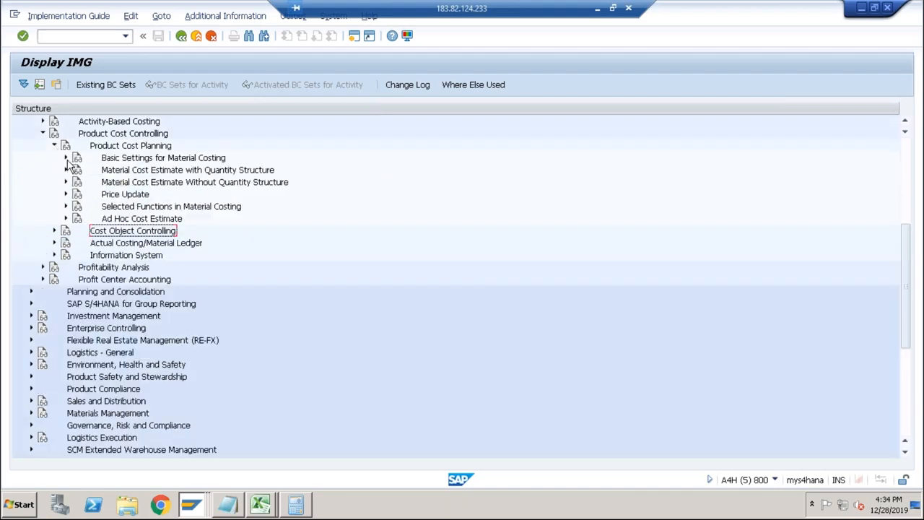
left_click(66, 159)
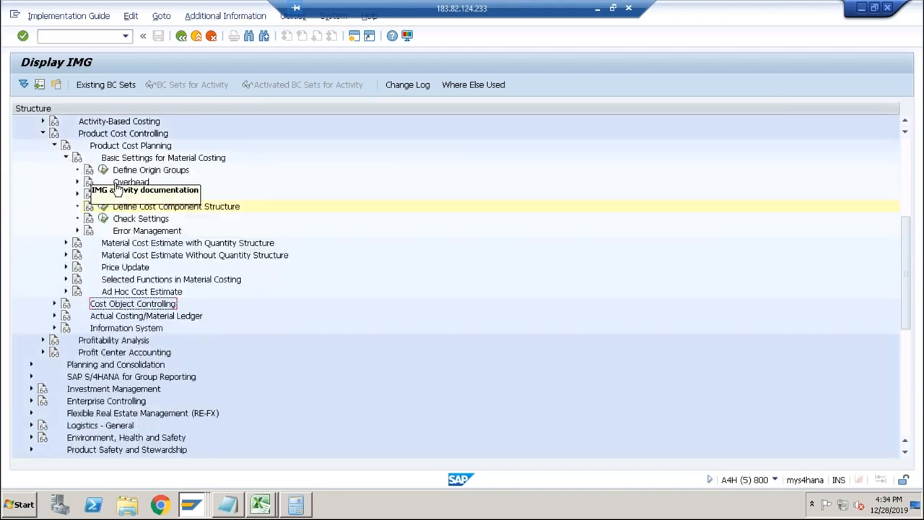
left_click(66, 157)
left_click(65, 170)
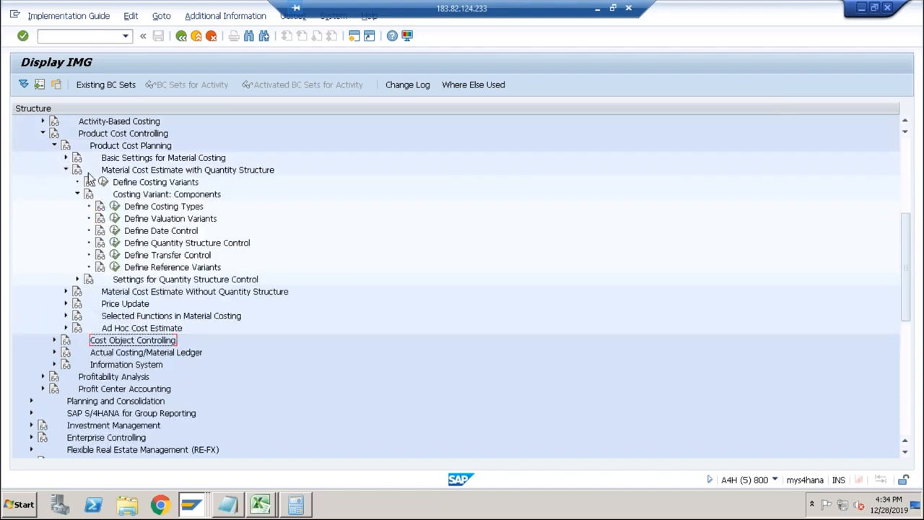
left_click(138, 183)
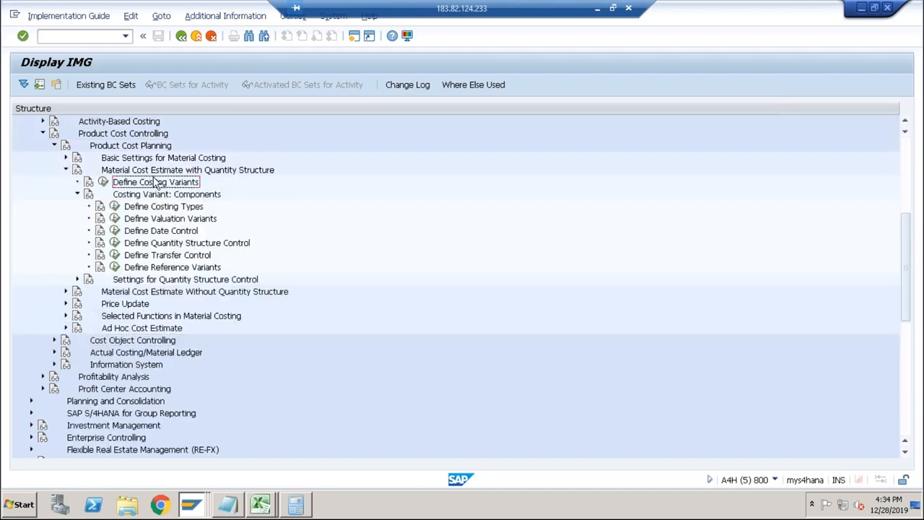
left_click(103, 182)
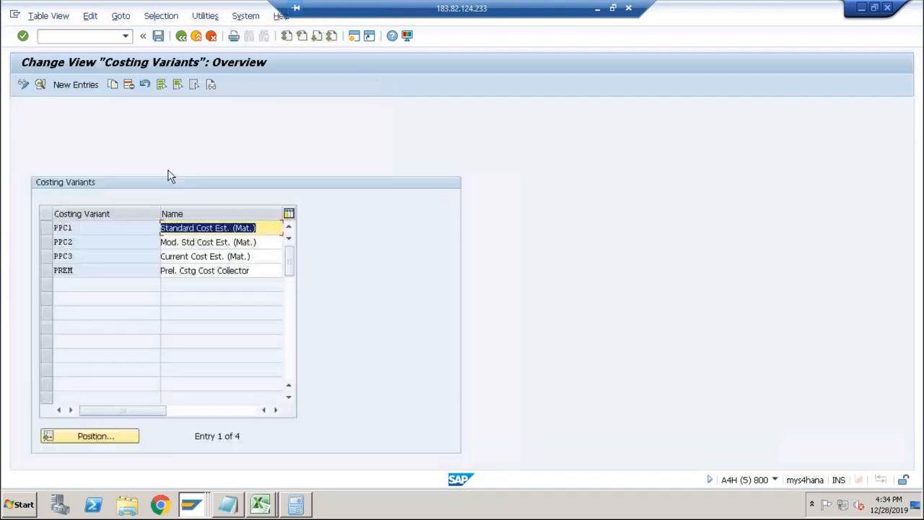
left_click(775, 479)
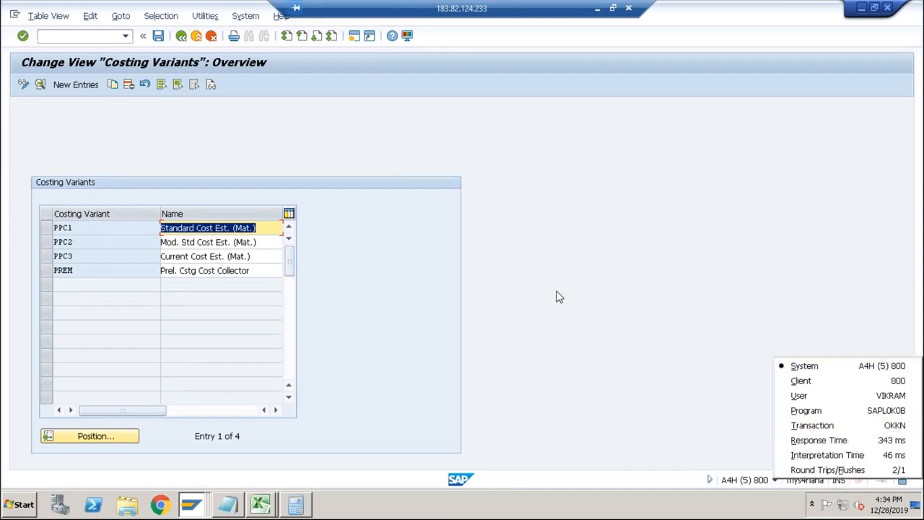
Switch to the Excel workbook Book1 (version 1) and note Costing Variant with transaction code OKKN in row 13.
left_click(260, 503)
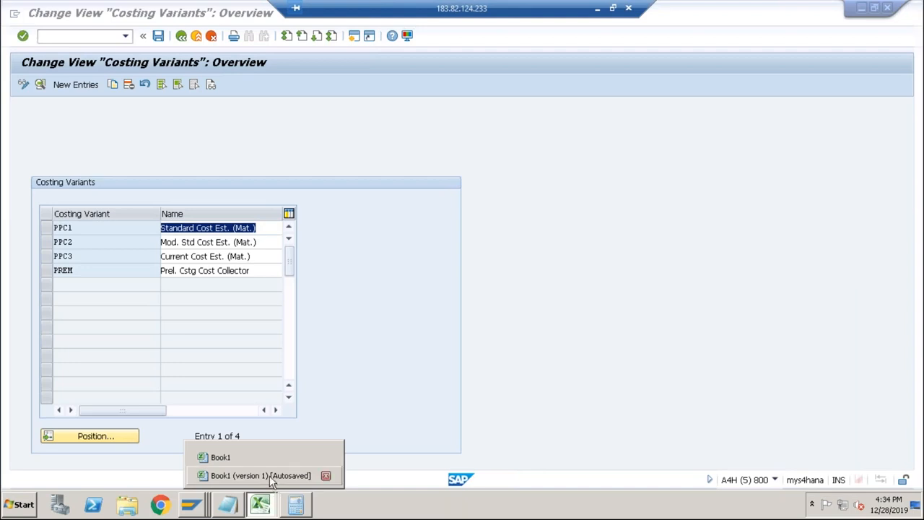
left_click(249, 473)
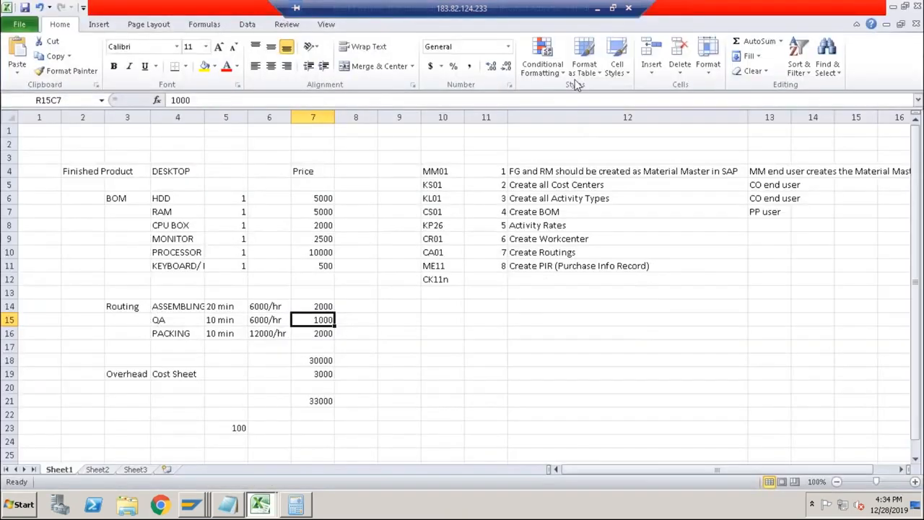
left_click(429, 292)
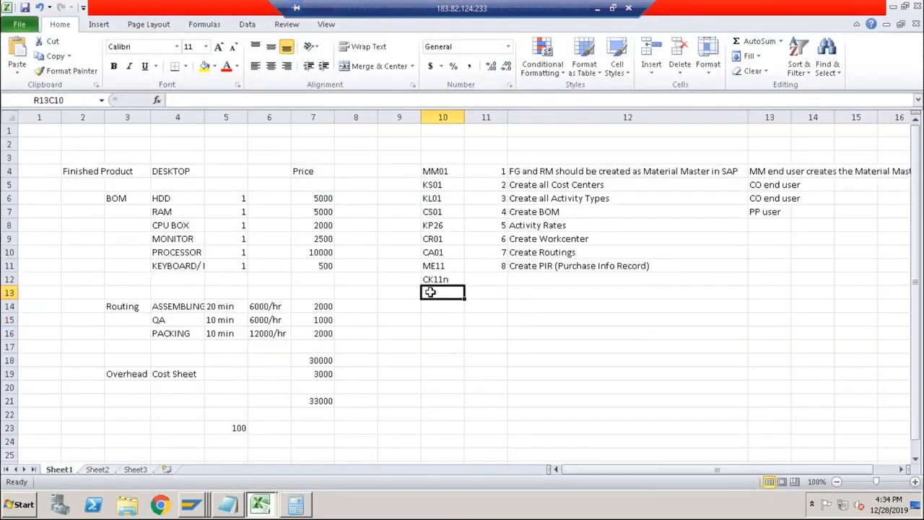
left_click(534, 293)
type("Costing Variant")
key("Return")
key("Up")
key("Left")
key("Left")
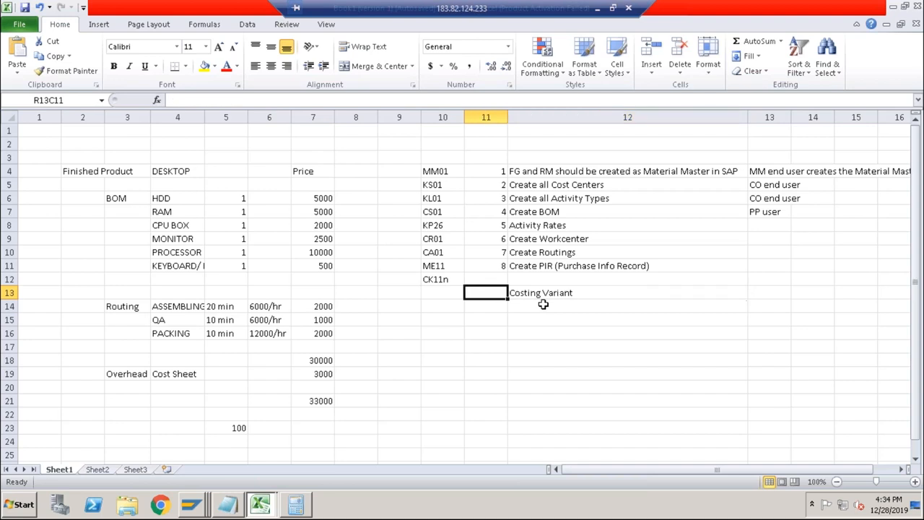
type("OKKN")
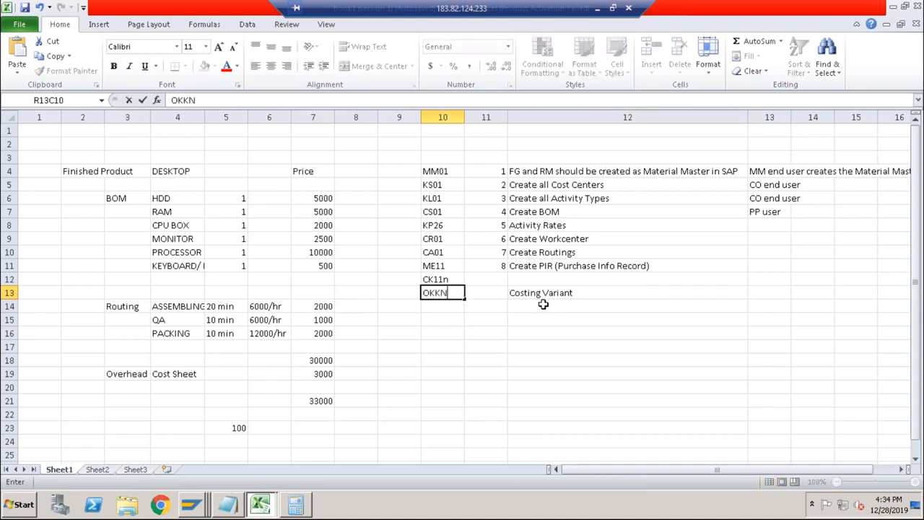
Add the description Determine Cost of Product to the CK11n row of the transaction list.
key("Up")
key("Right")
key("Right")
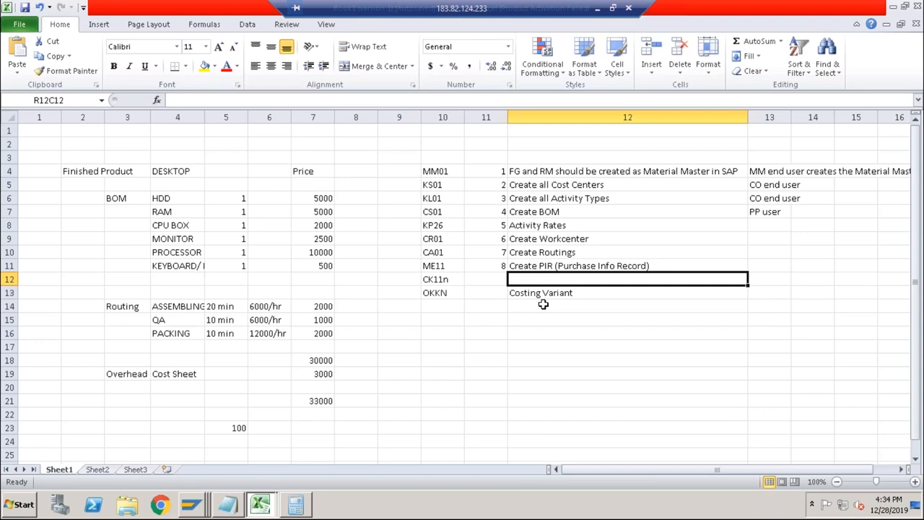
type("Deter")
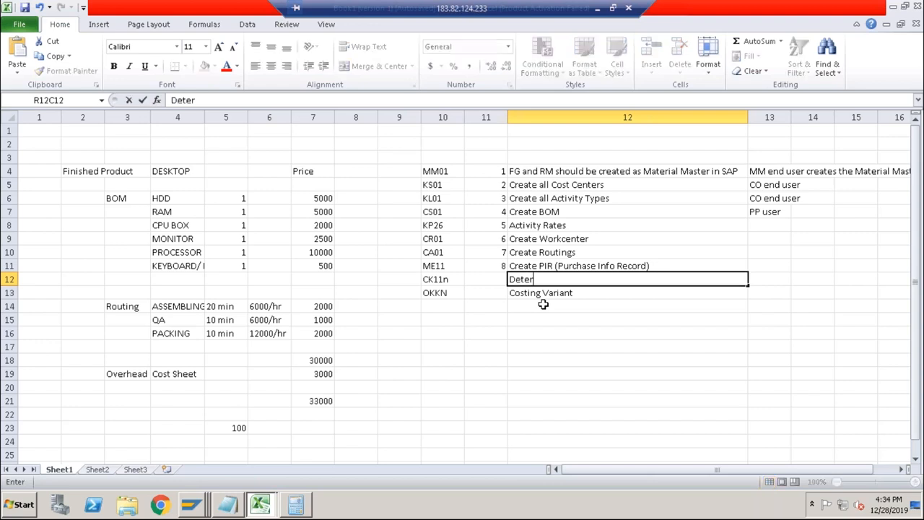
type("mine Cost of Product")
key("Return")
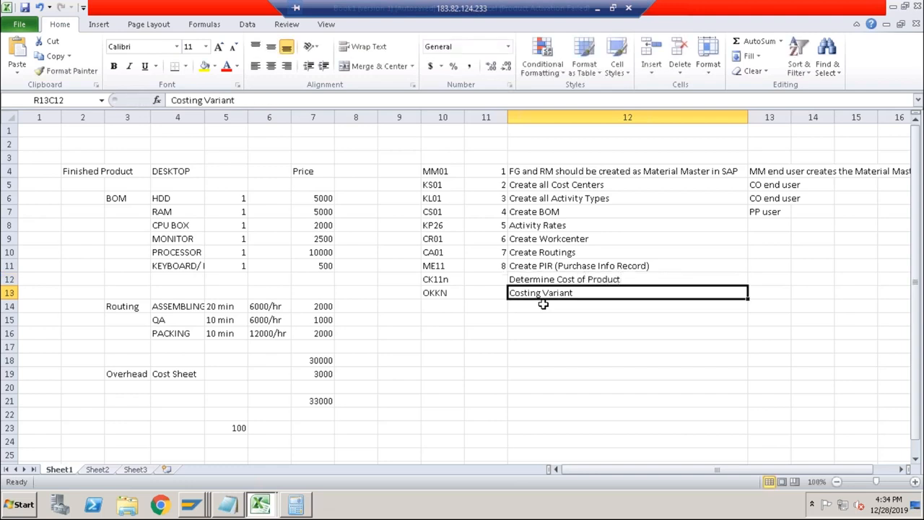
Move the OKKN Costing Variant entry down to row 14, leaving row 13 free.
left_click_drag(433, 297, 528, 290)
key("ctrl+c")
left_click(435, 309)
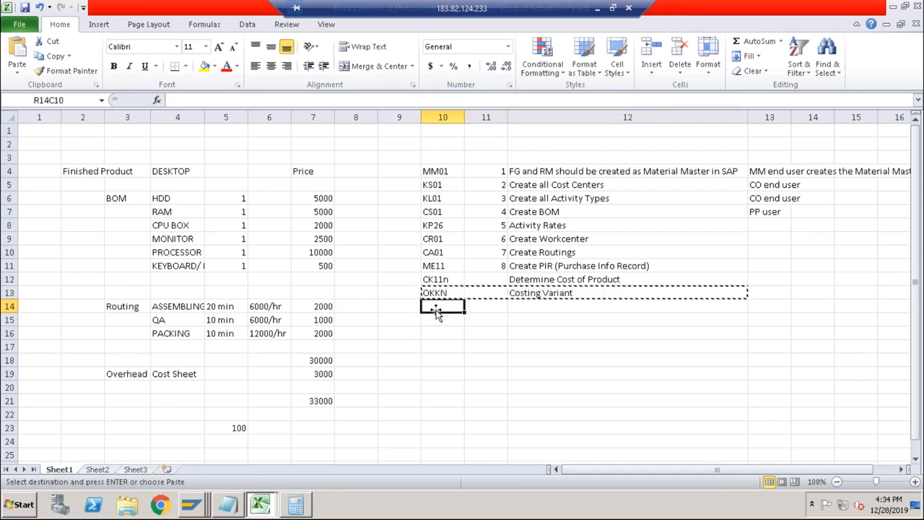
key("Return")
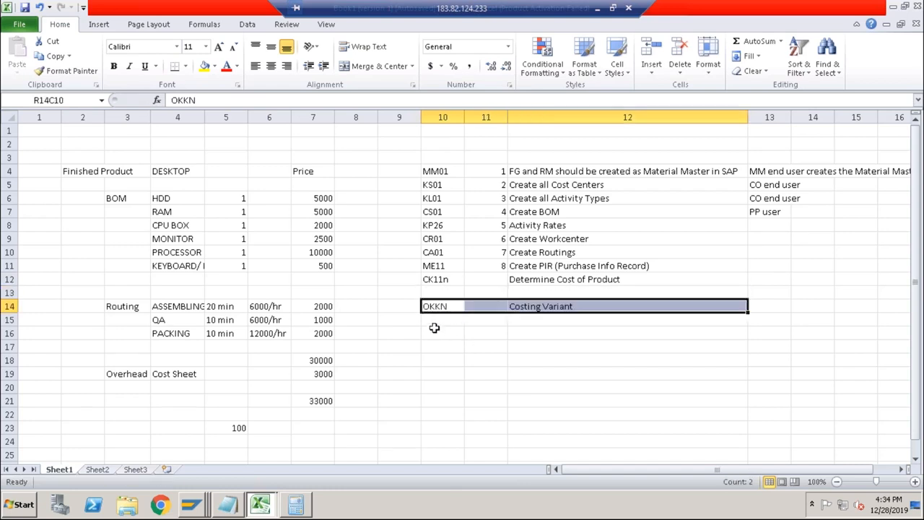
Return to SAP, open Define Cost Component Structure under Basic Settings for Material Costing, and look up its transaction code.
key("alt+Tab")
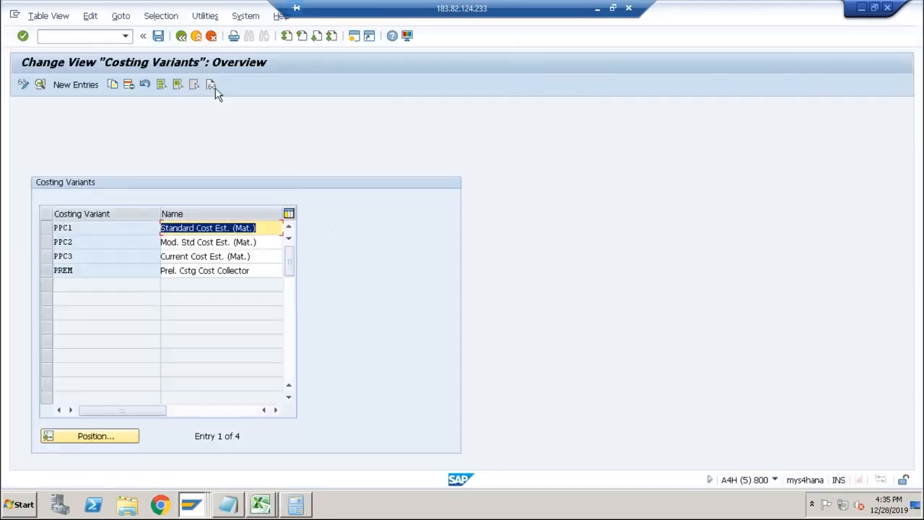
left_click(181, 36)
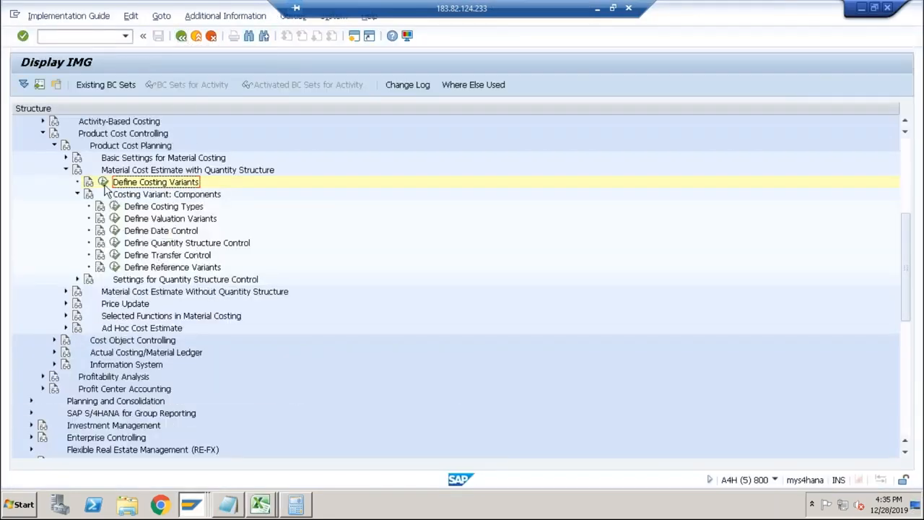
left_click(65, 158)
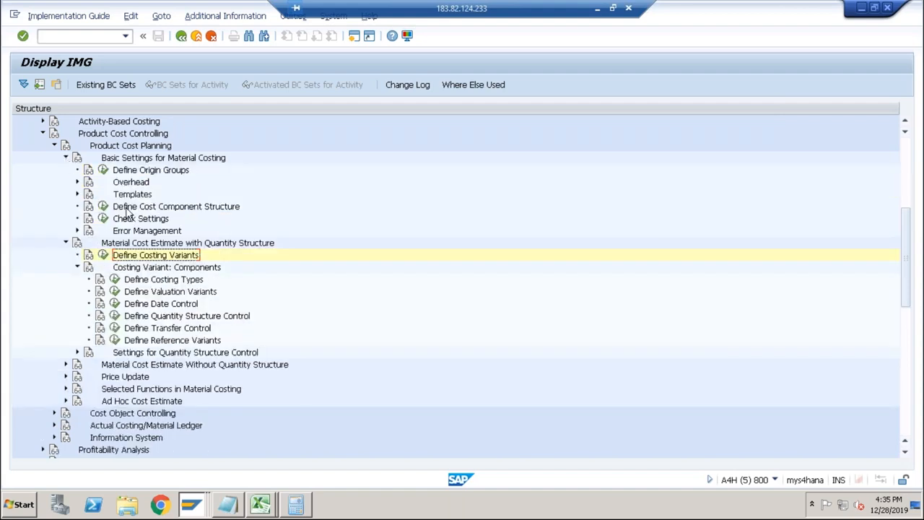
left_click(103, 207)
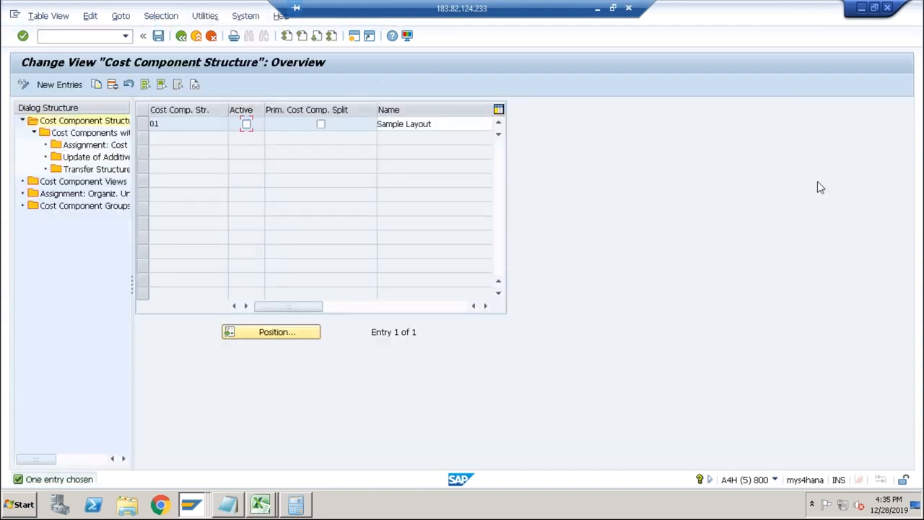
left_click(775, 479)
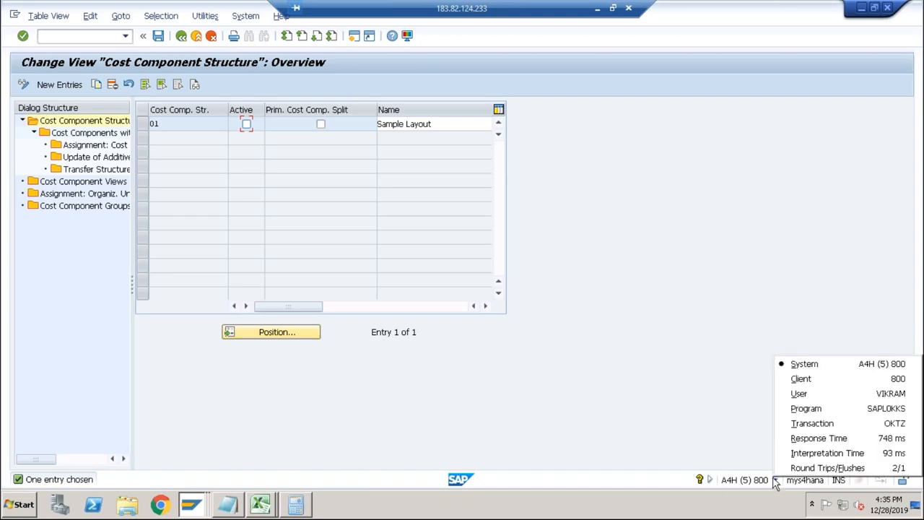
In the Excel transaction list, enter OKTZ with the description Cost Component Structure in row 13.
key("alt+Tab")
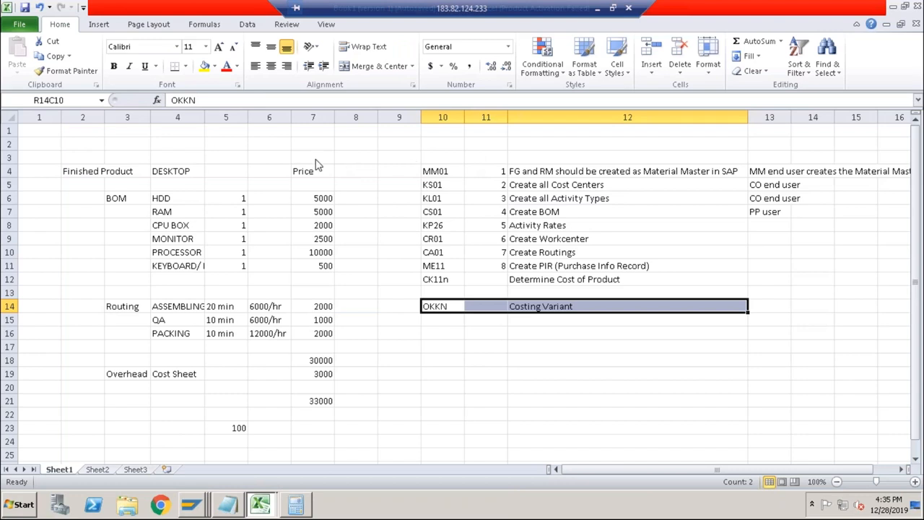
left_click(448, 290)
type("OKTZ")
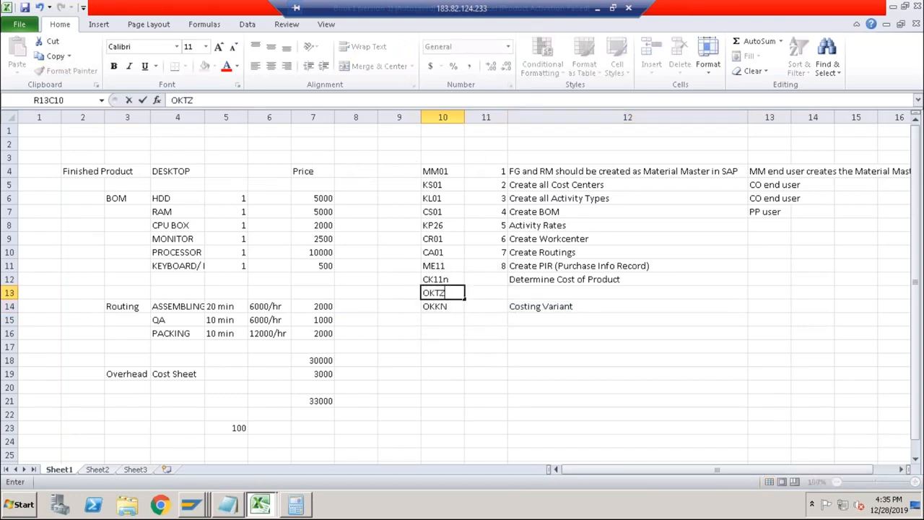
key("Up")
key("Right")
key("Down")
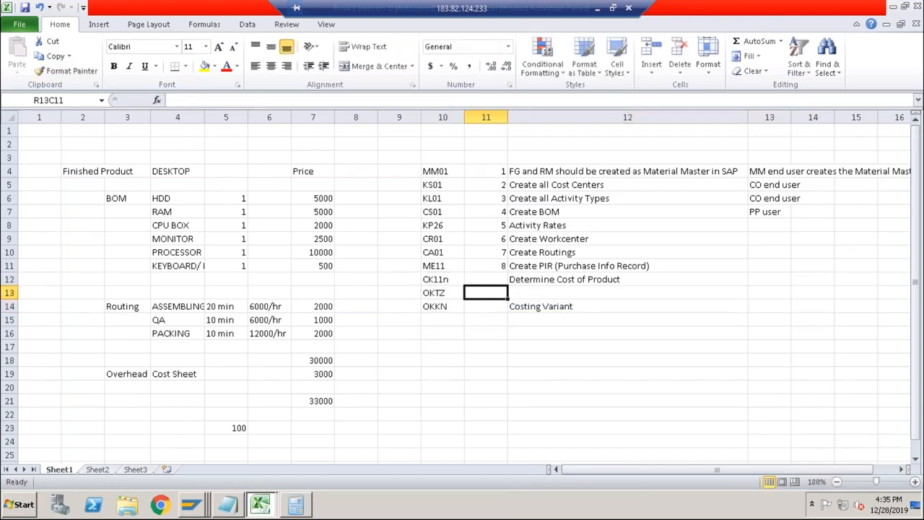
key("Right")
type("Cos")
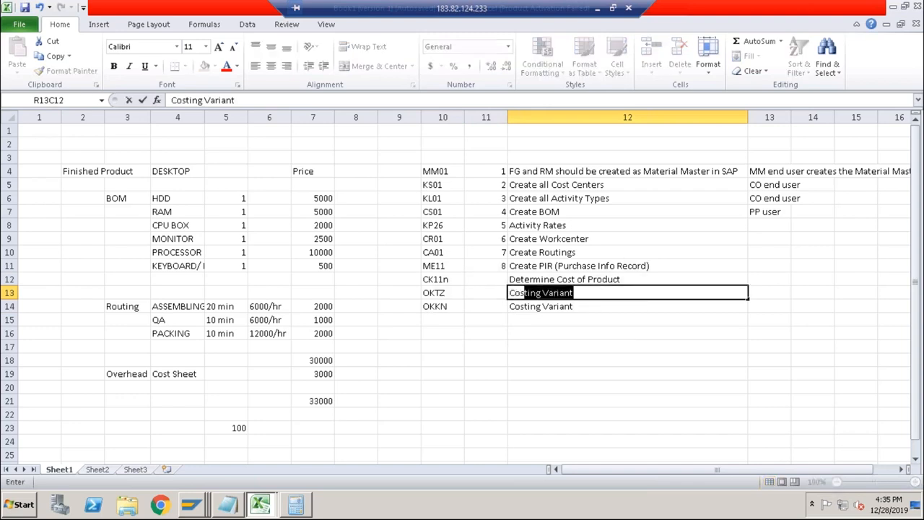
type("t Compone")
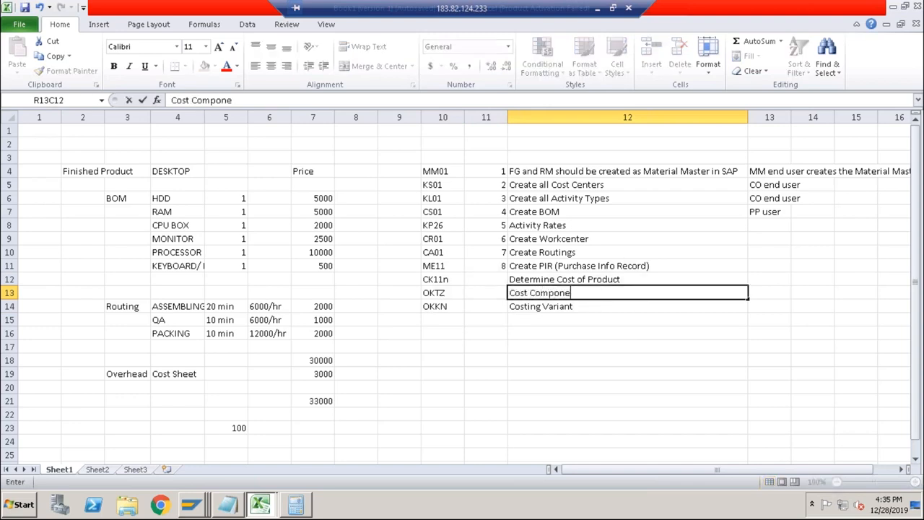
type("nt Structure")
key("Return")
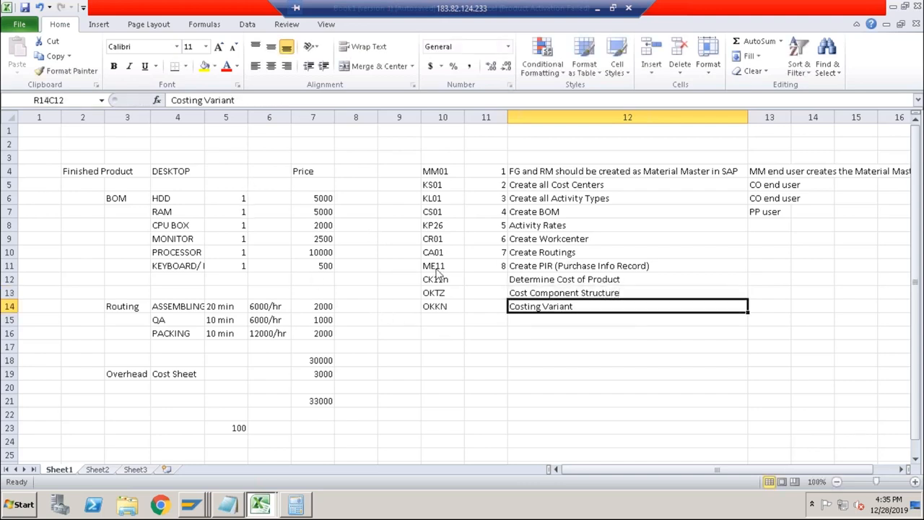
Switch to the SAP customizing session, leave Cost Component Structure, and open costing variant PPC1 under Define Costing Variants.
key("alt+Tab")
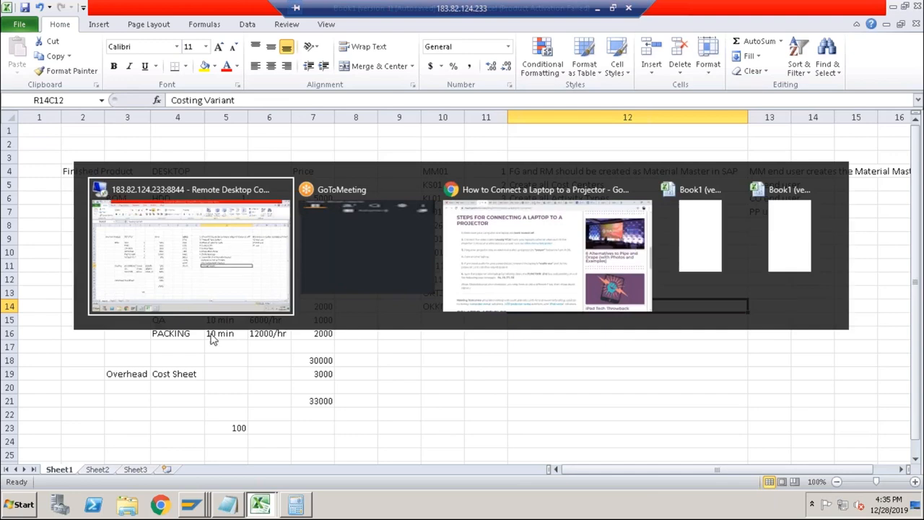
right_click(192, 501)
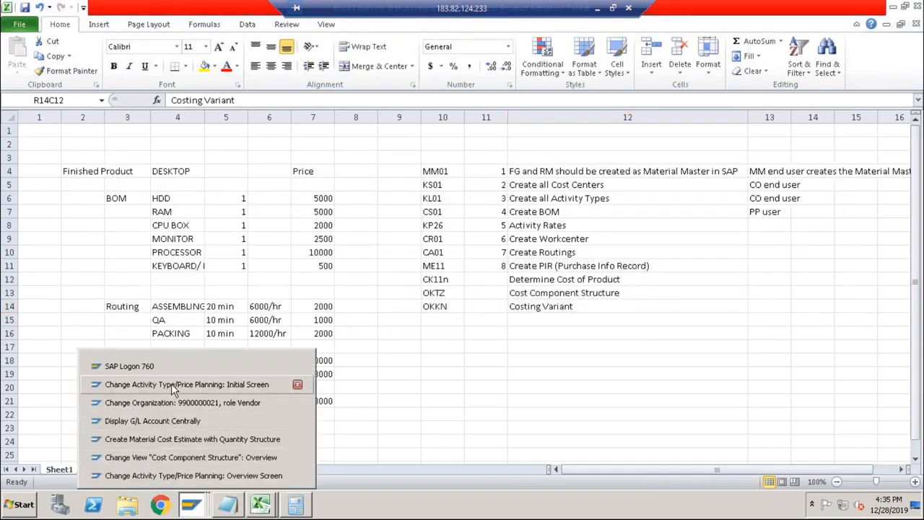
left_click(174, 457)
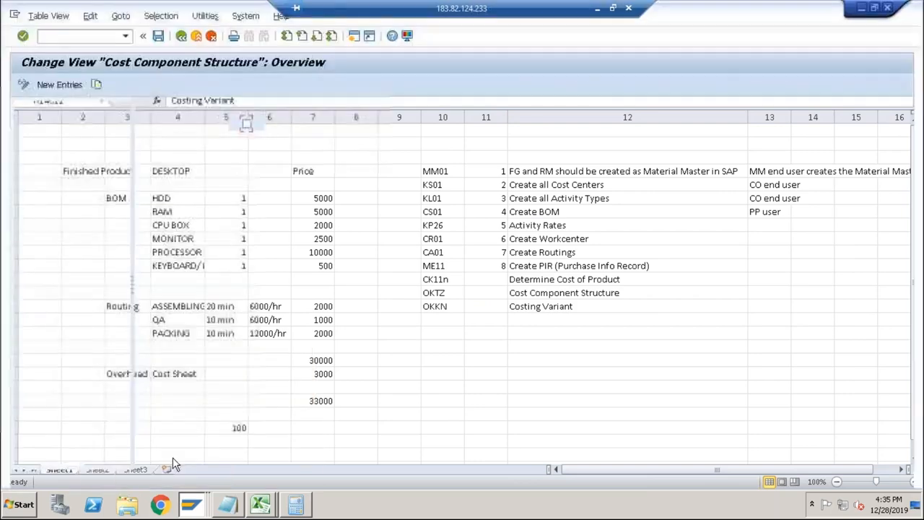
left_click(181, 35)
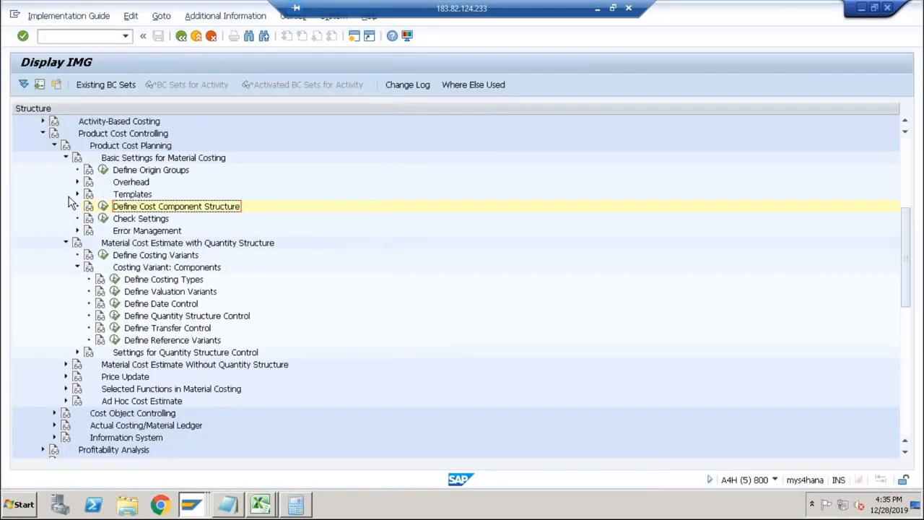
left_click(66, 157)
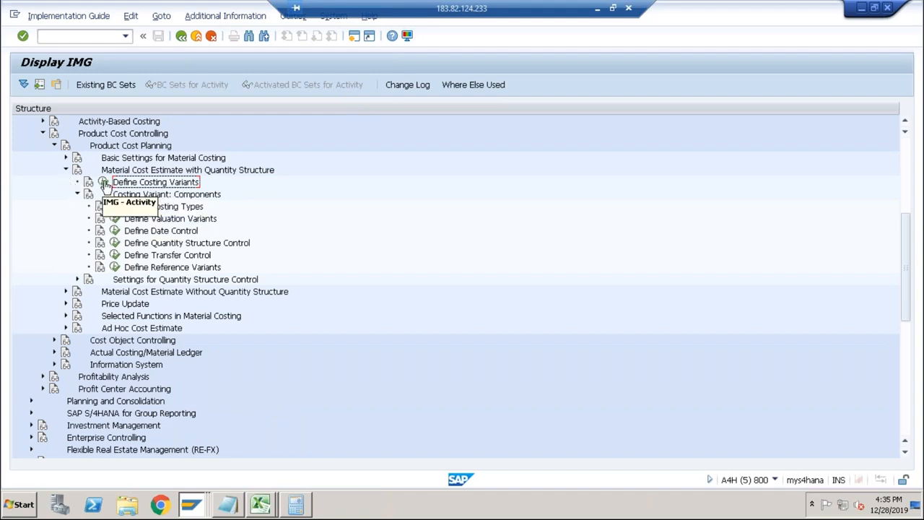
left_click(103, 182)
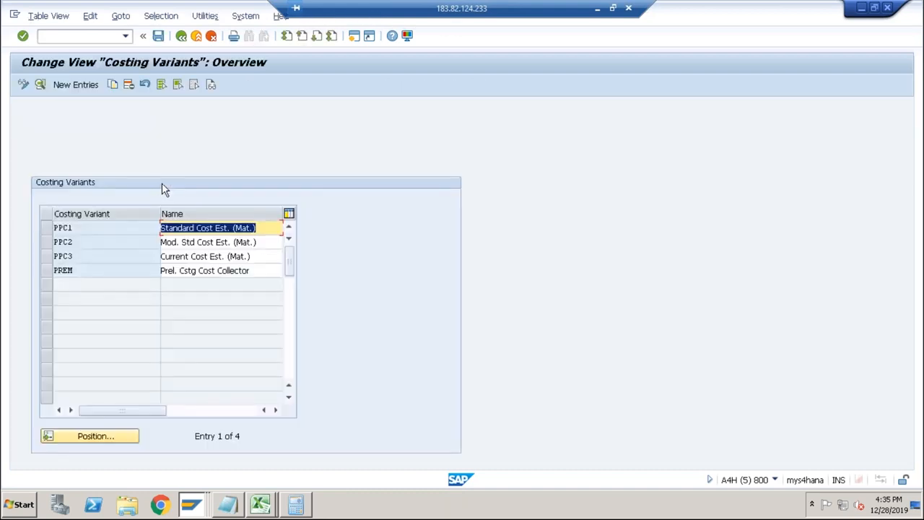
double_click(122, 227)
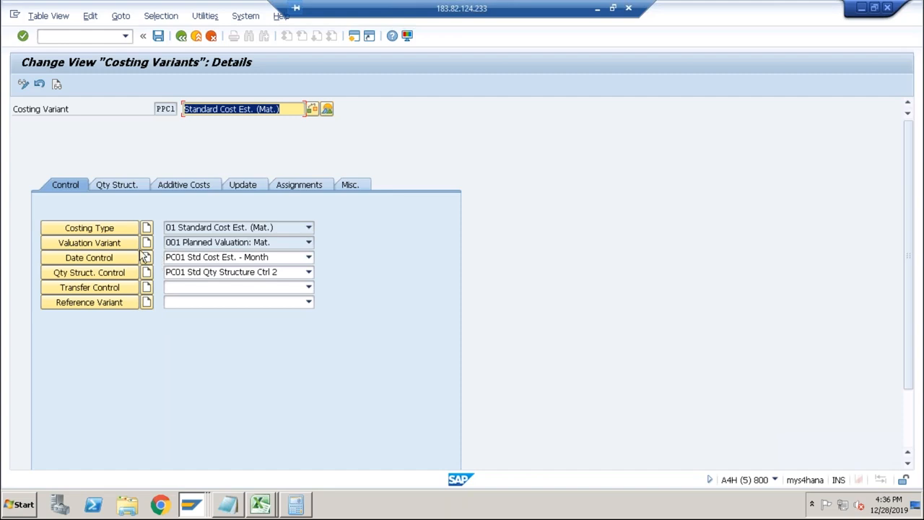
Examine the material valuation and activity type price strategies of PPC1's valuation variant 001, and return to the costing variant details.
left_click(114, 246)
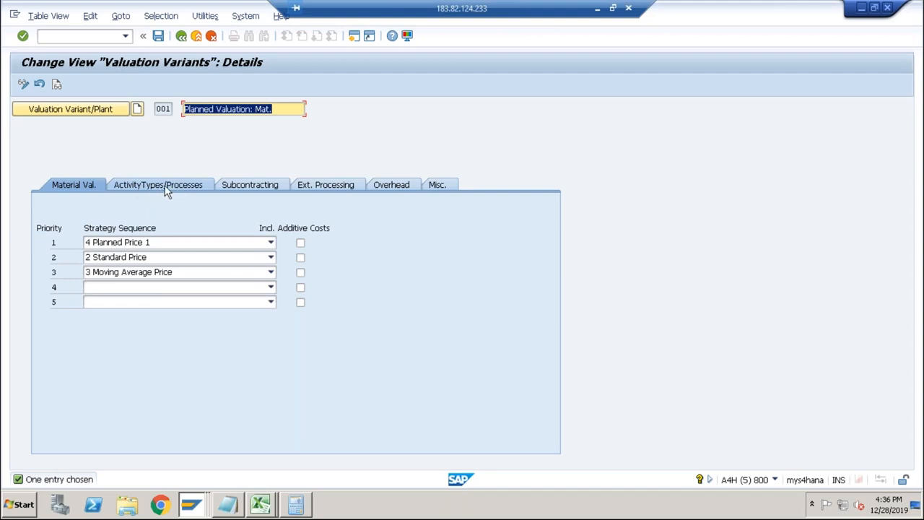
left_click(166, 186)
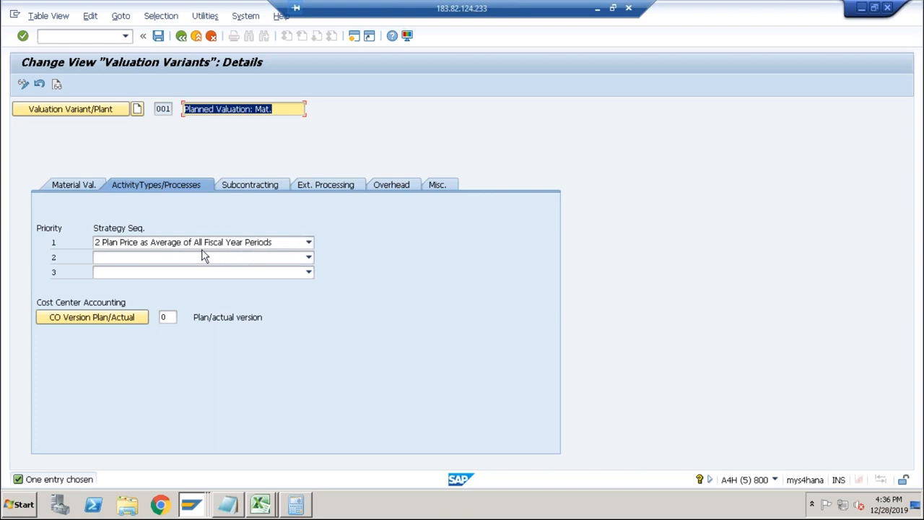
left_click(282, 244)
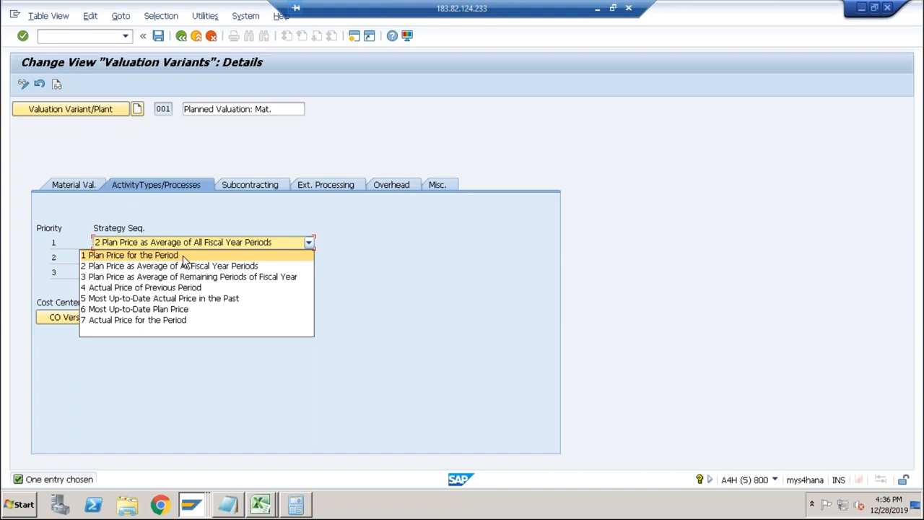
left_click(189, 207)
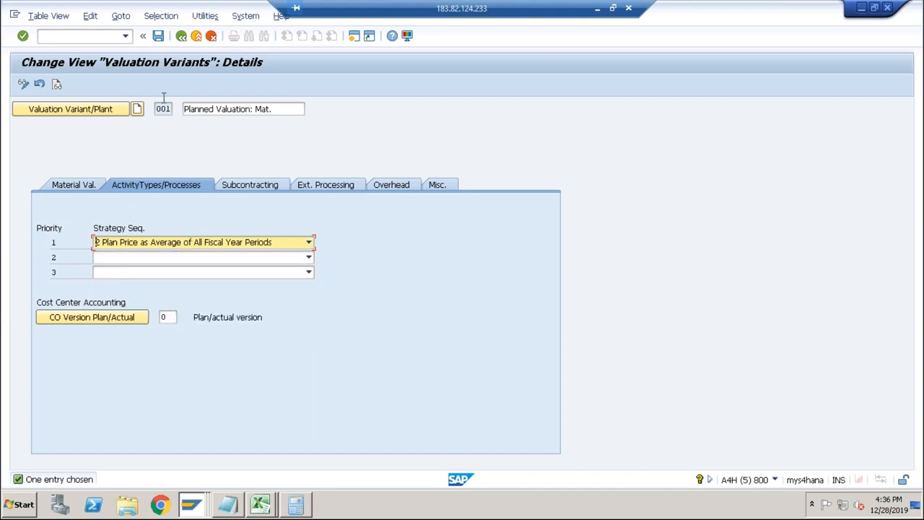
left_click(182, 36)
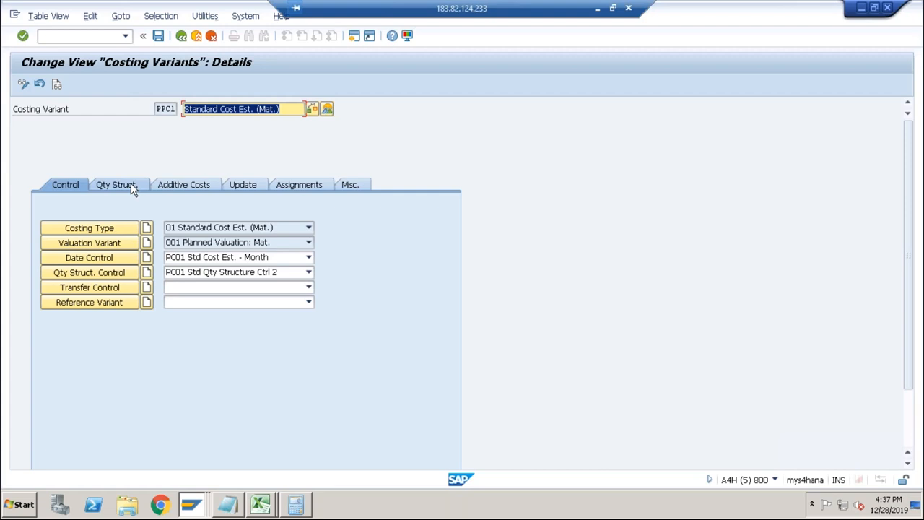
Set the priority 1 activity type strategy of valuation variant 001 to 1 Plan Price for the Period and save it with the customizing request.
left_click(107, 242)
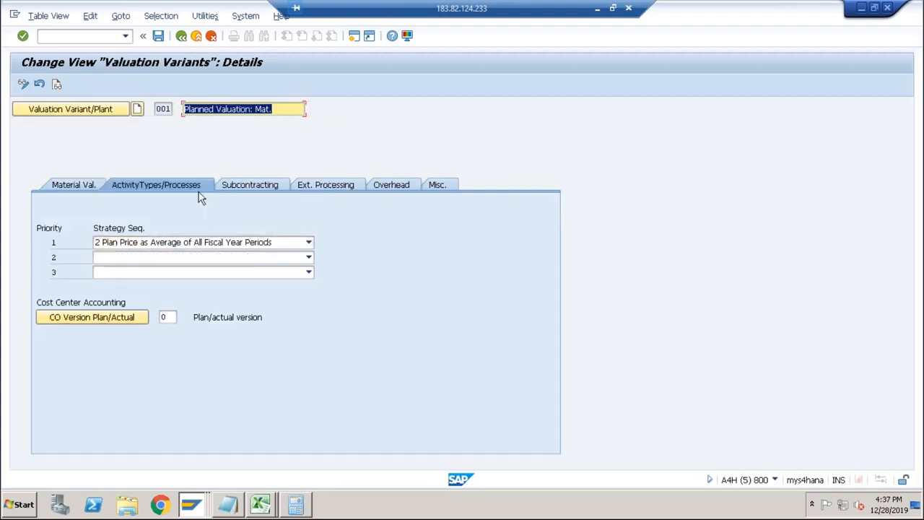
left_click(174, 246)
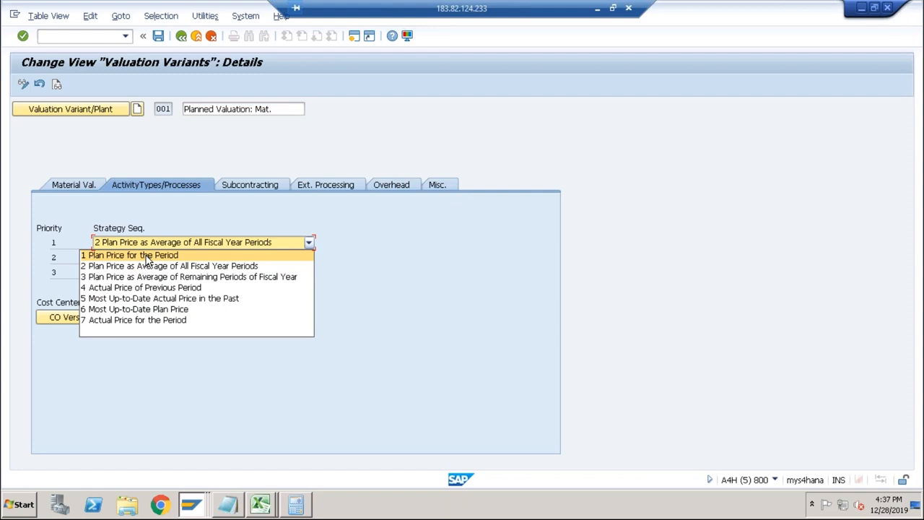
left_click(161, 213)
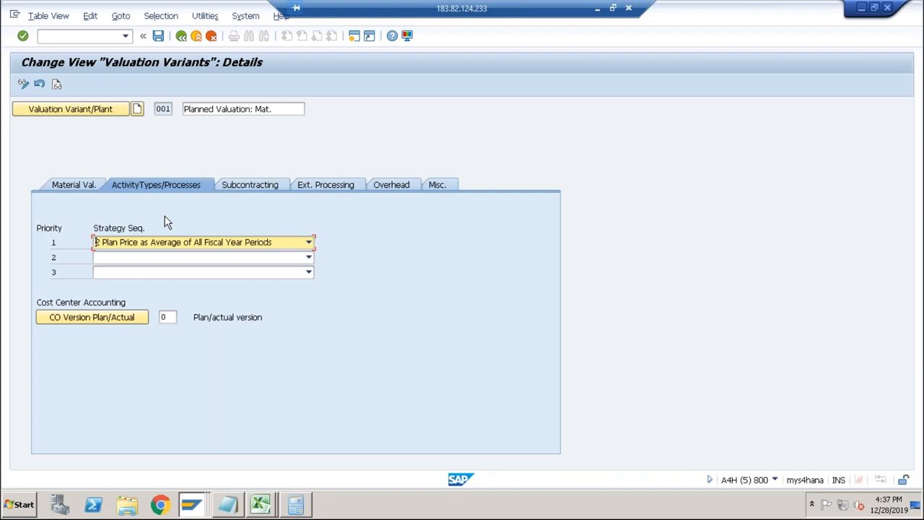
left_click(302, 244)
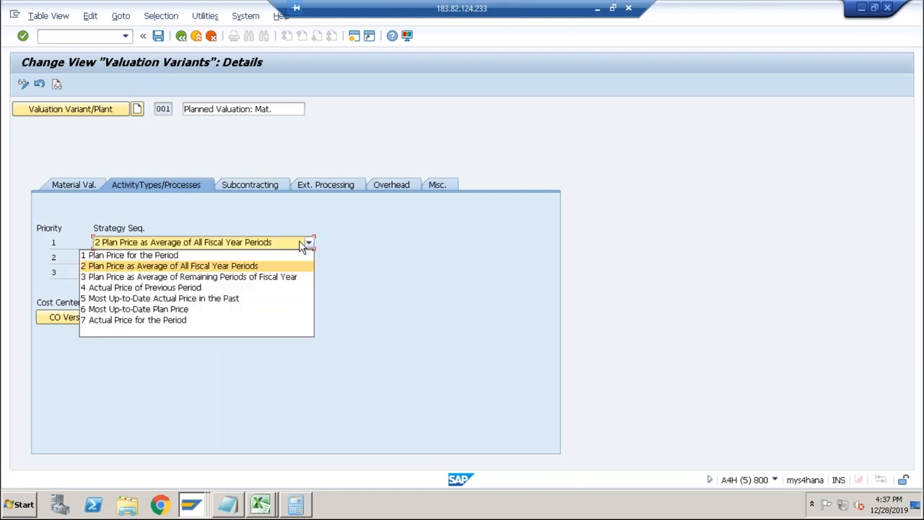
left_click(271, 258)
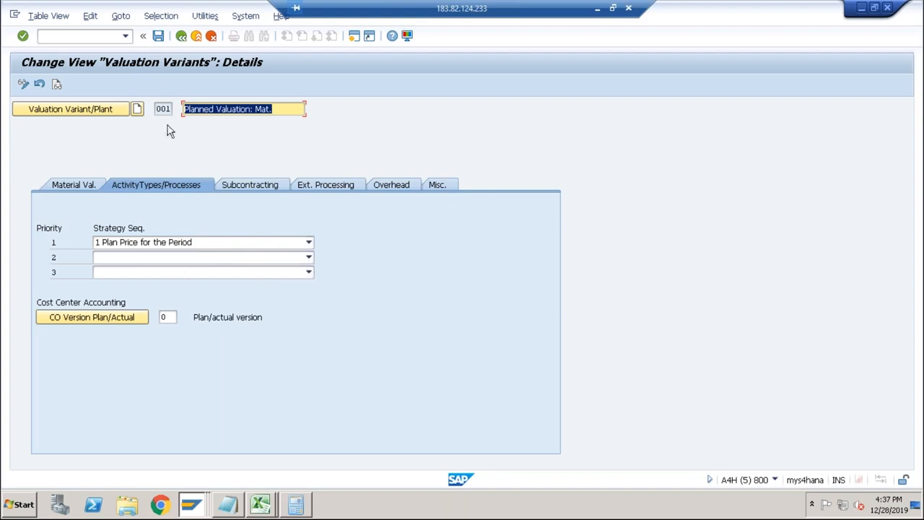
left_click(158, 38)
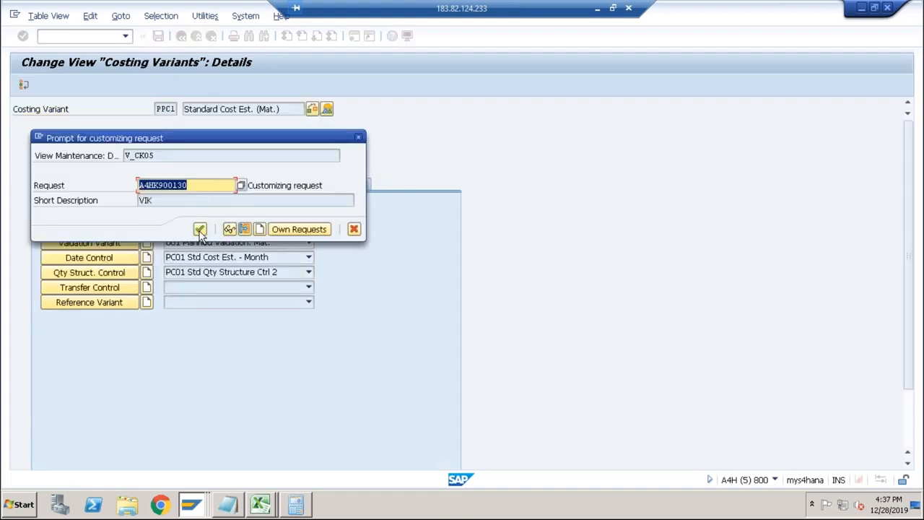
left_click(200, 230)
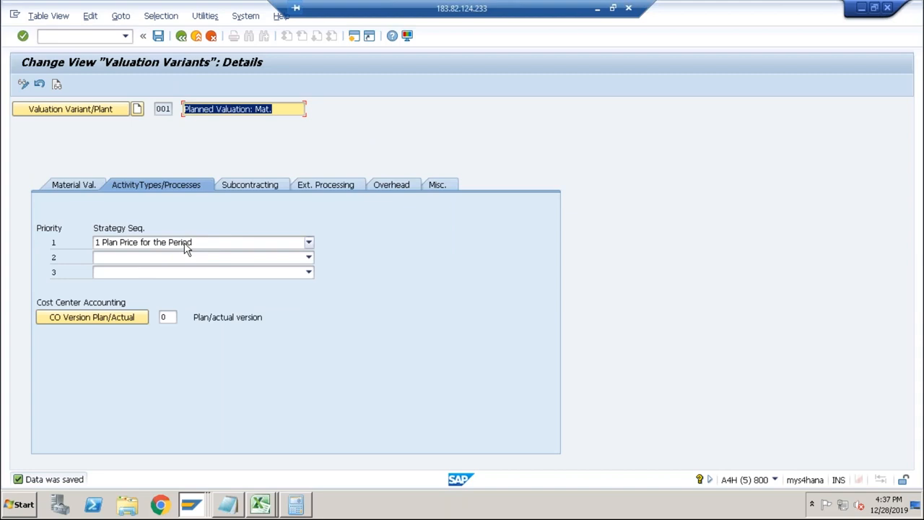
Switch to the material cost estimate, cost DESKTOP in plant ABCS with variant PPC1, and check the assembly, QA and packing items.
key("alt+Tab")
key("alt+Tab")
key("alt+Tab")
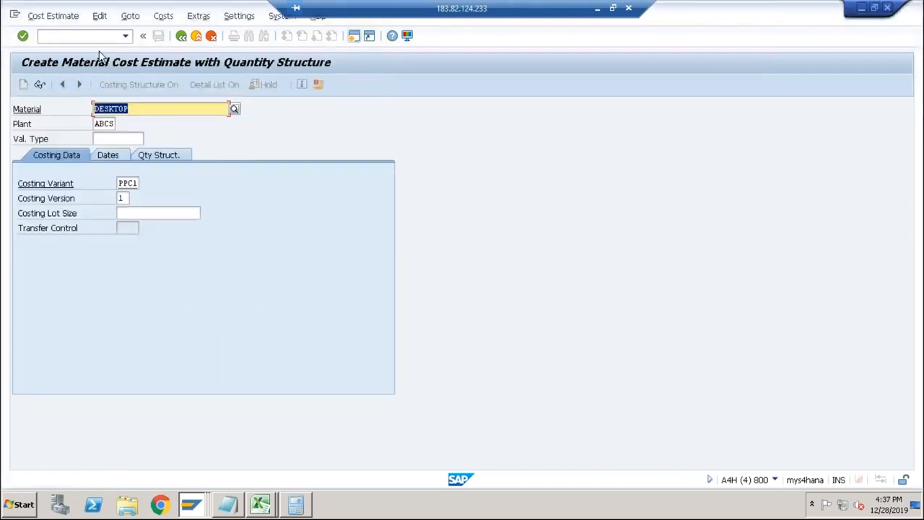
key("Return")
key("Return")
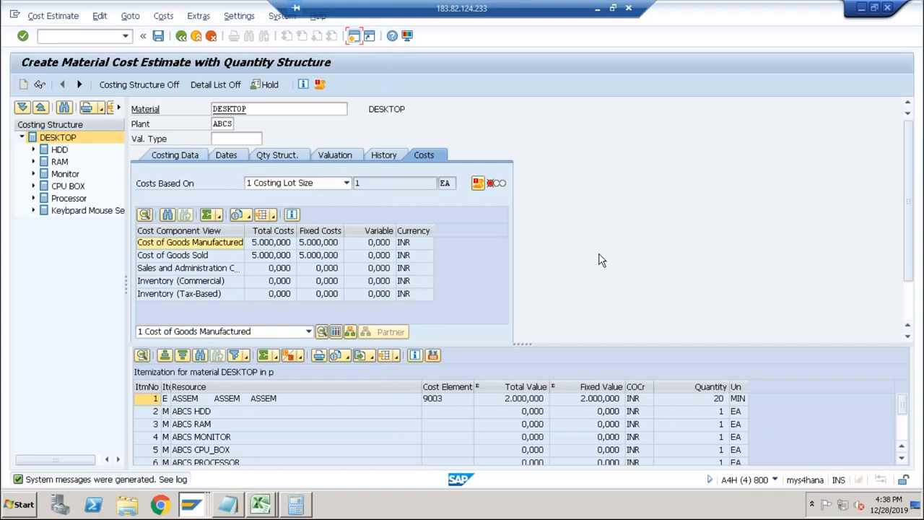
left_click(513, 399)
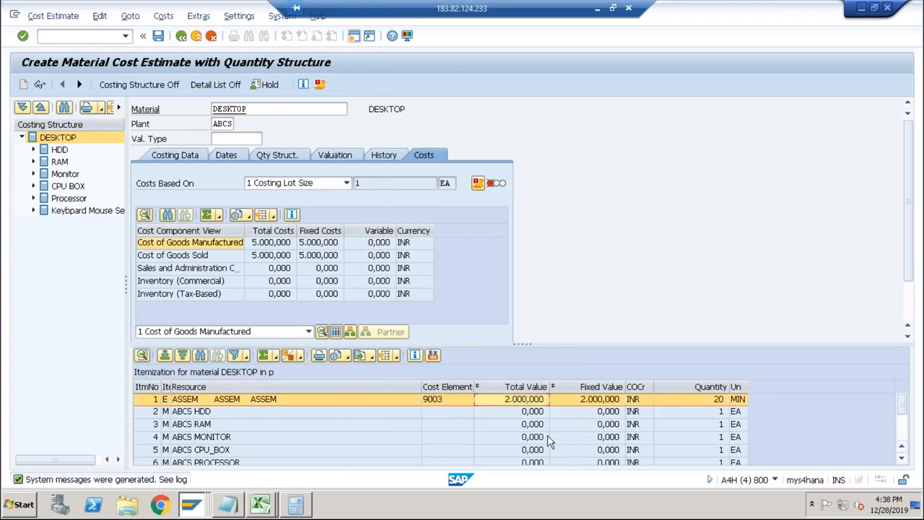
left_click(901, 433)
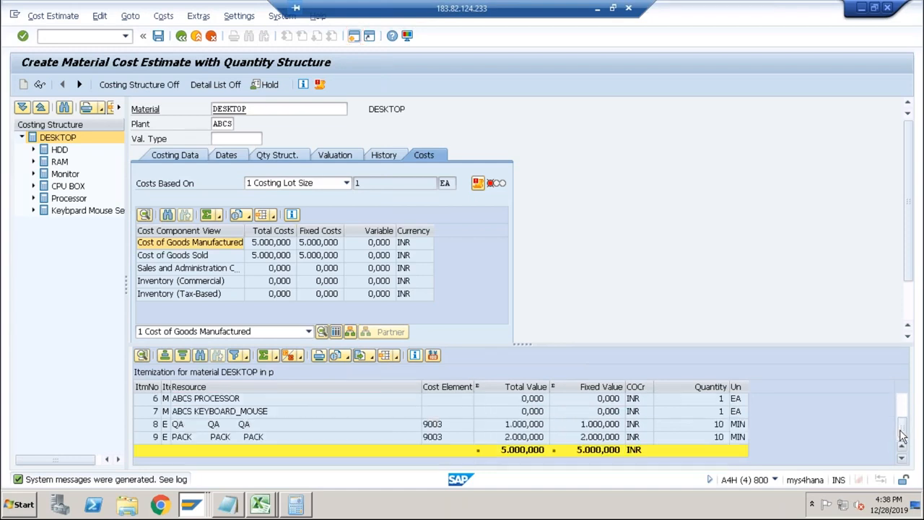
left_click(581, 427)
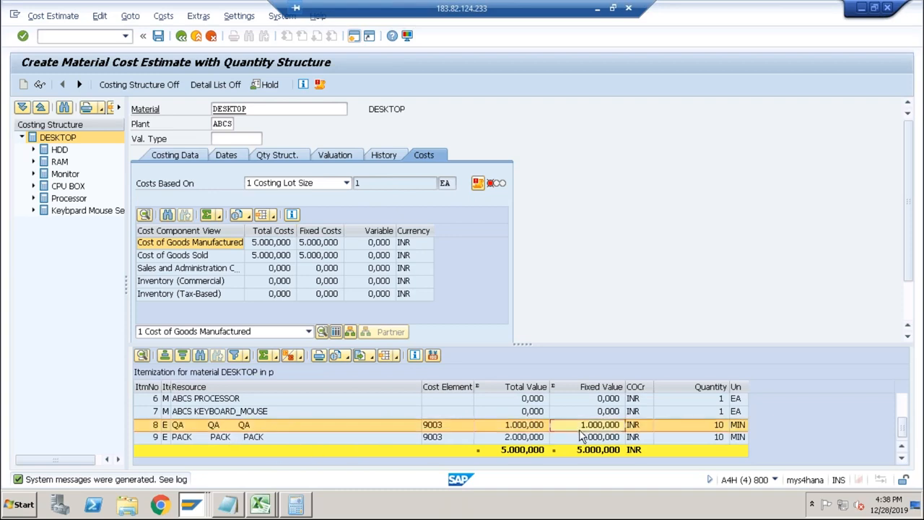
left_click(572, 437)
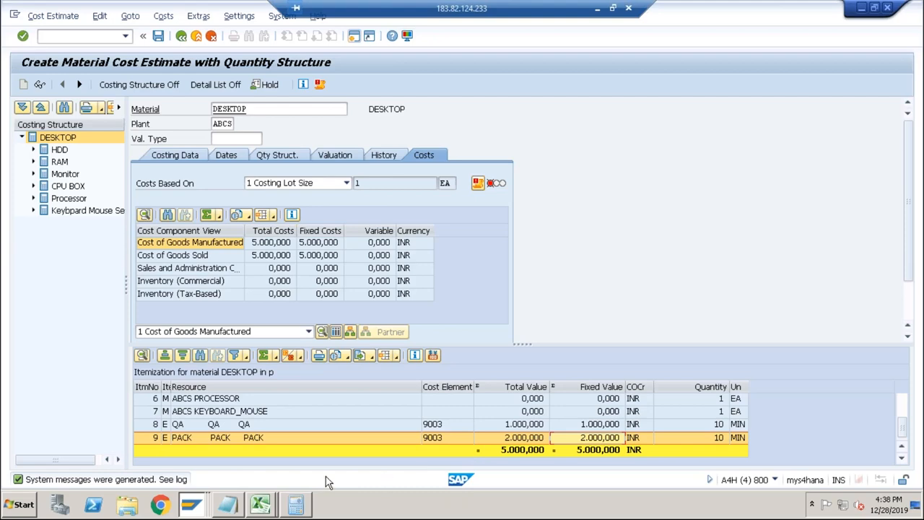
Switch to the Excel sheet and review the routing data and the cost center, activity type, workcenter and routing entries.
left_click(258, 503)
left_click(257, 475)
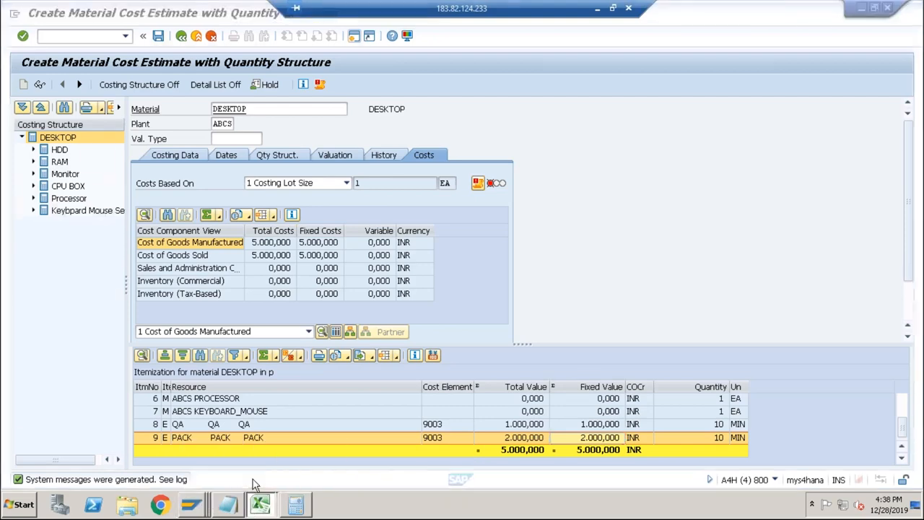
left_click(176, 309)
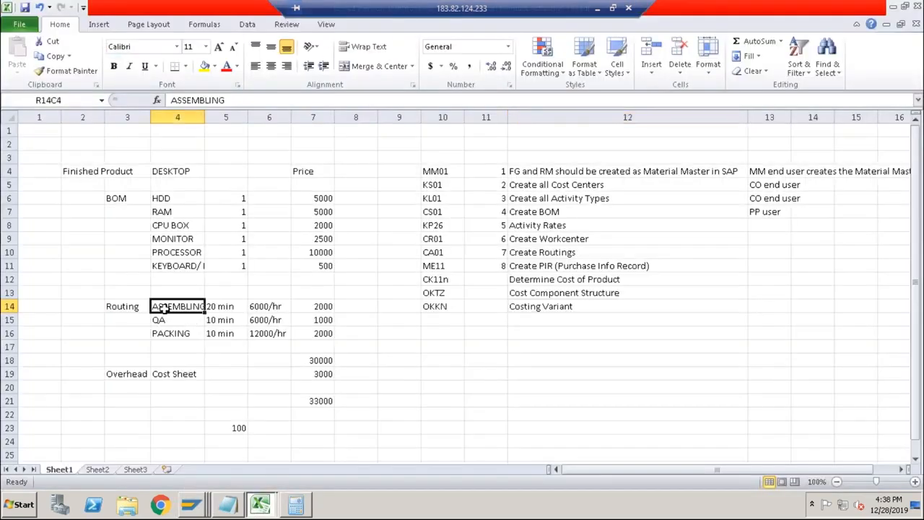
left_click(482, 186)
left_click(485, 201)
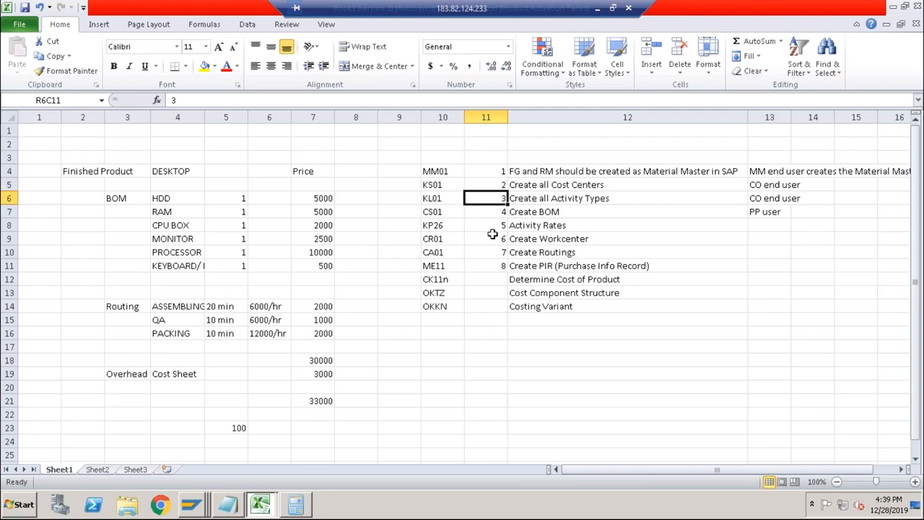
left_click(492, 235)
left_click(491, 252)
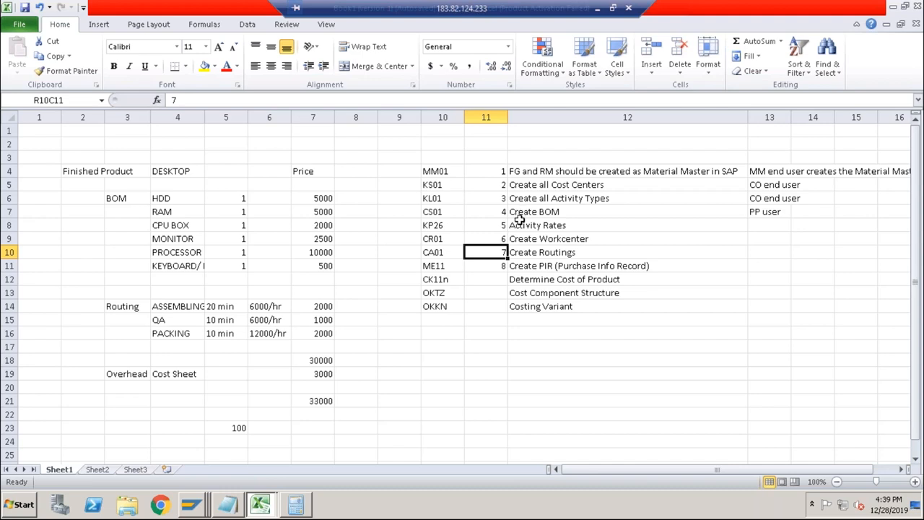
Copy PP user from the Create BOM row to the Create Workcenter and Create Routings rows in column 13.
left_click_drag(519, 238, 520, 253)
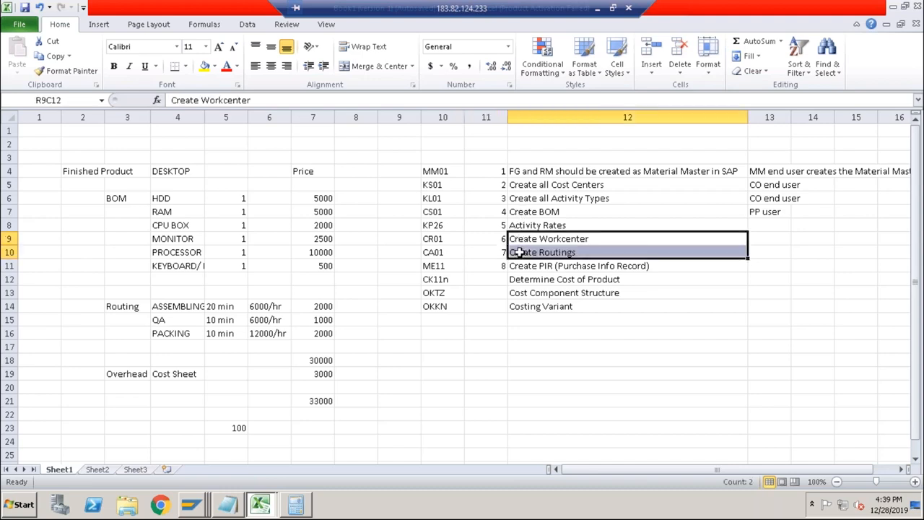
left_click(770, 239)
left_click(756, 211)
key("ctrl+c")
left_click_drag(755, 244, 756, 250)
key("ctrl+v")
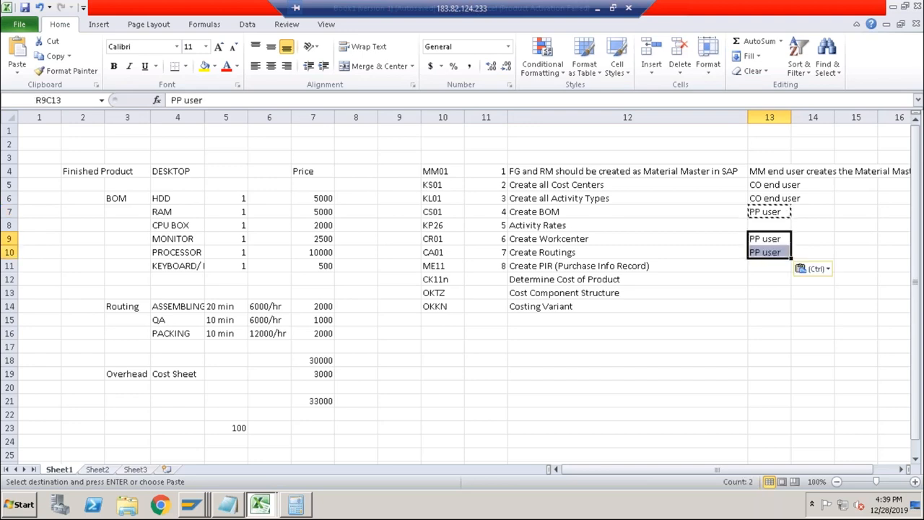
Copy CO end user from the Create all Activity Types row to the Activity Rates row in column 13.
left_click(725, 249)
left_click(605, 228)
left_click(754, 226)
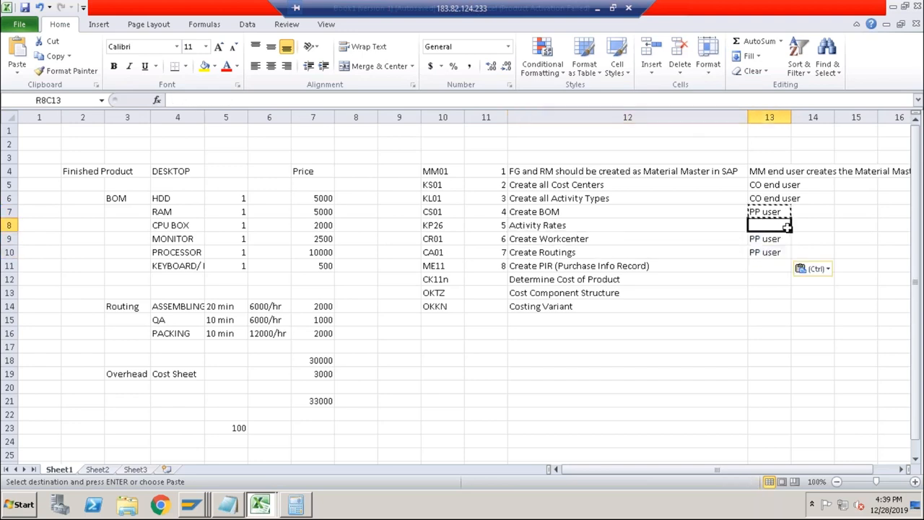
left_click(782, 199)
key("ctrl+c")
left_click(765, 226)
key("ctrl+v")
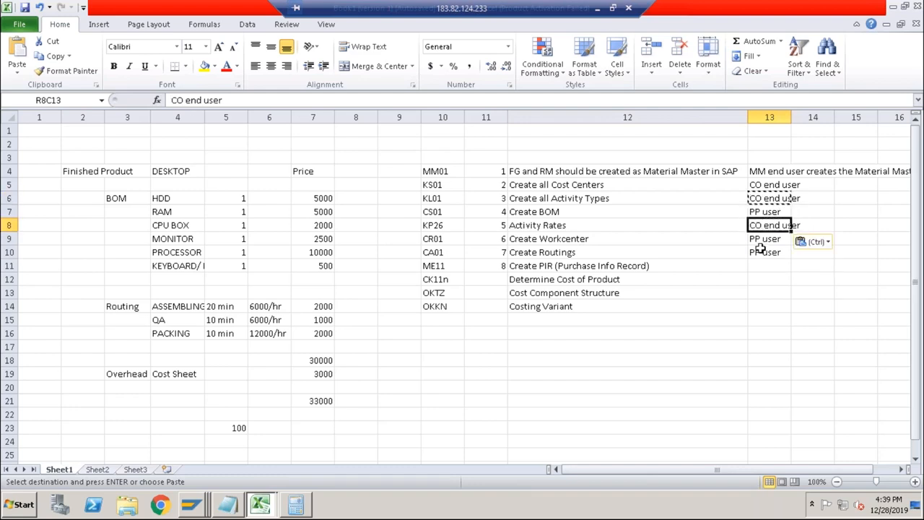
left_click(763, 238)
left_click(735, 239)
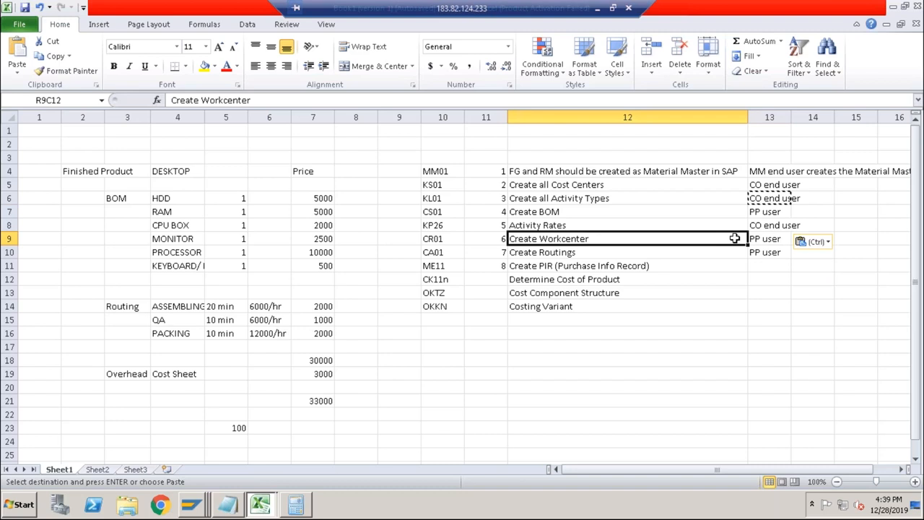
key("Escape")
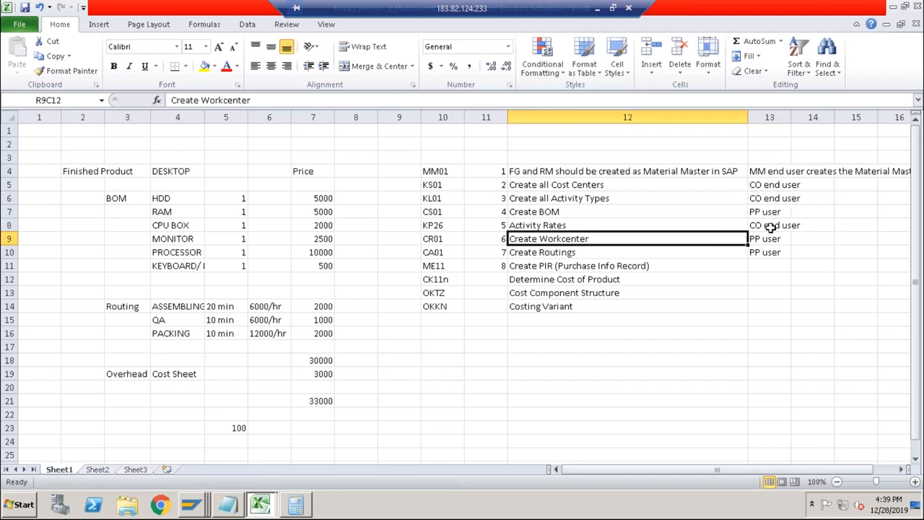
left_click(578, 225)
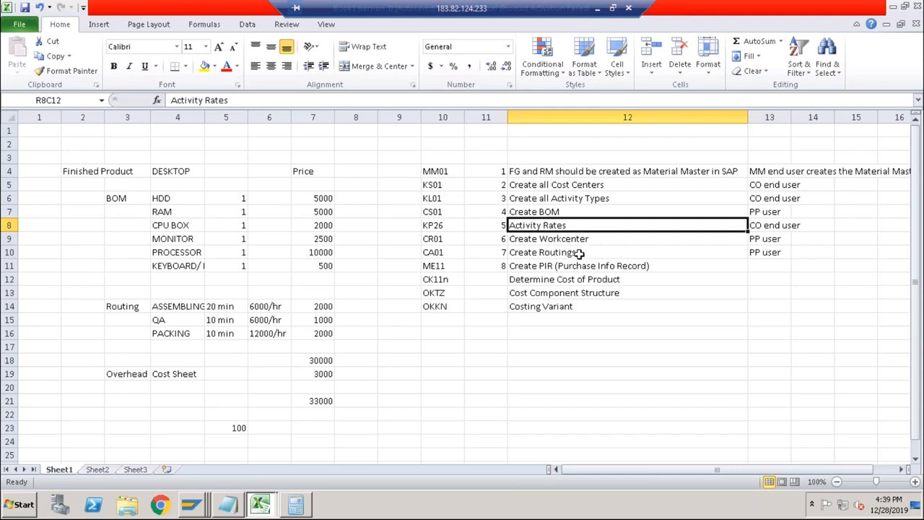
Review the Create Routings and Activity Rates entries with code KP26 in the Excel sheet, comparing them with the DESKTOP cost estimate in SAP.
left_click(586, 252)
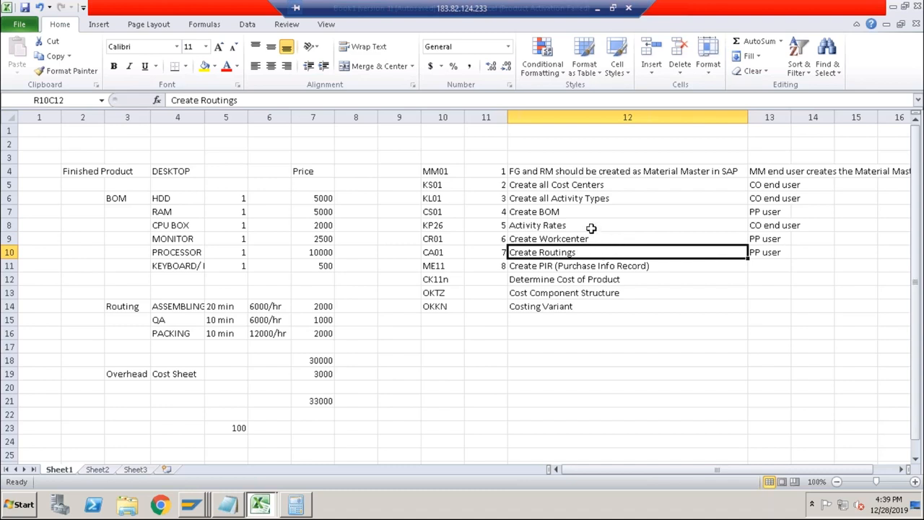
left_click(592, 228)
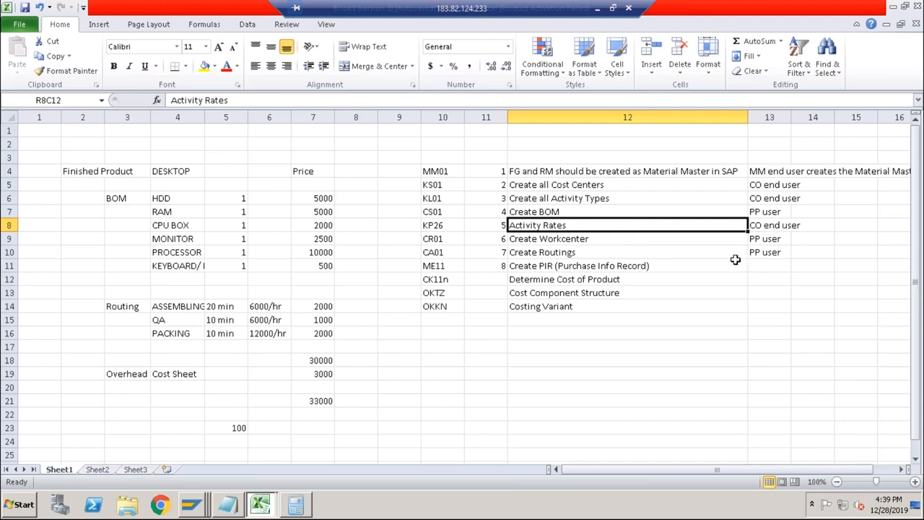
key("alt+Tab")
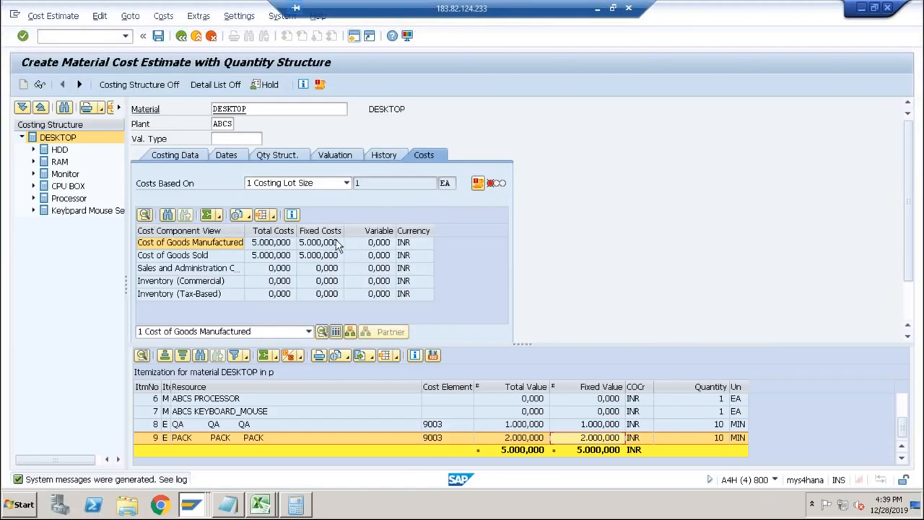
key("alt+Tab")
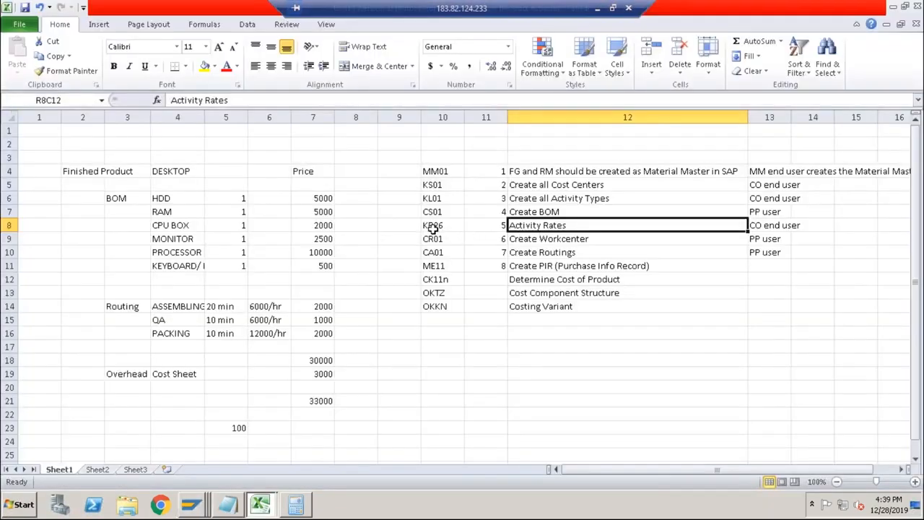
left_click(432, 227)
key("alt+Tab")
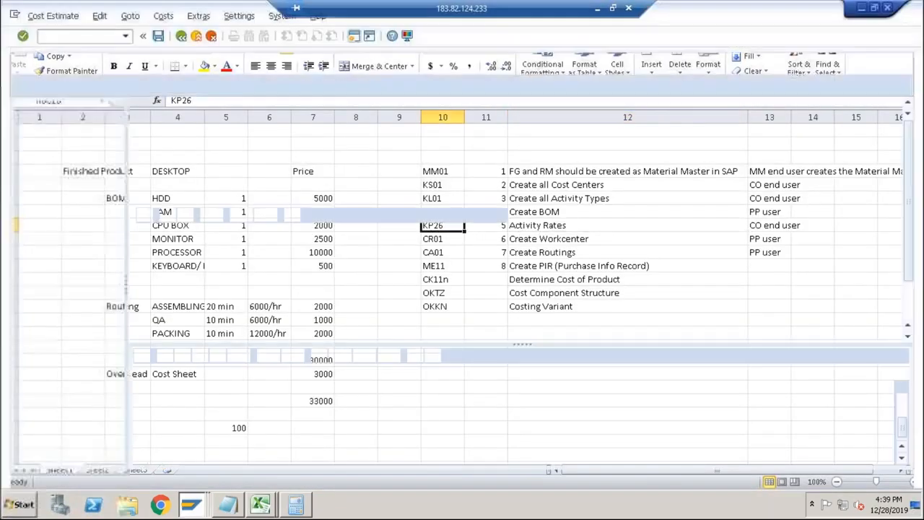
key("alt+Tab")
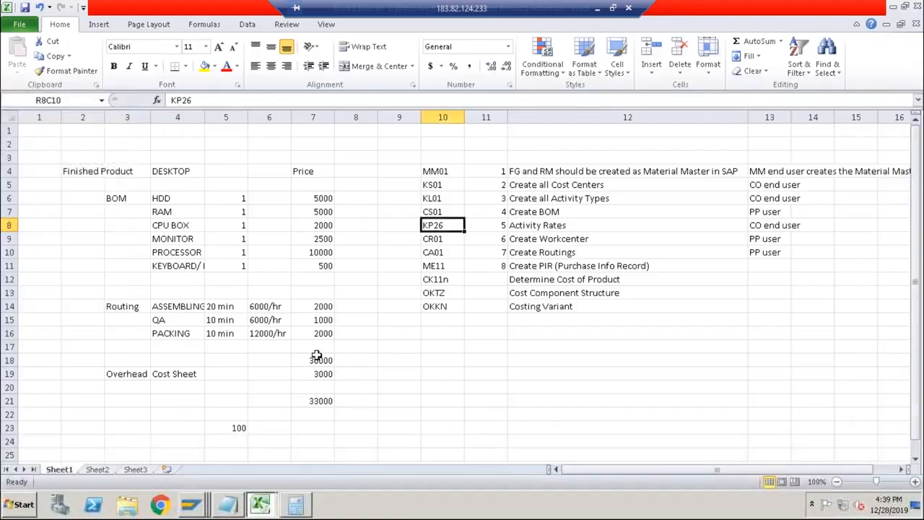
Review the hourly rates, operation times and assembling price in the Excel routing data, and return to the SAP cost estimate.
left_click_drag(321, 306, 270, 333)
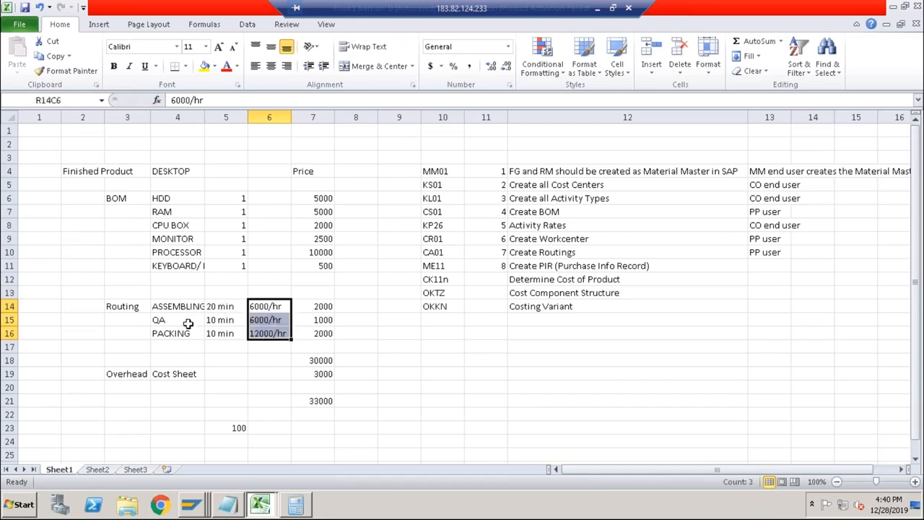
left_click_drag(196, 306, 221, 329)
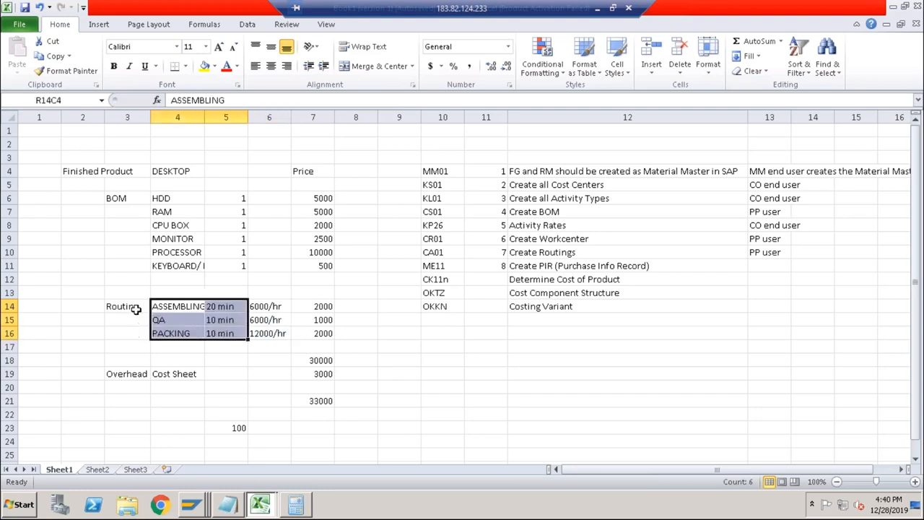
left_click(136, 309)
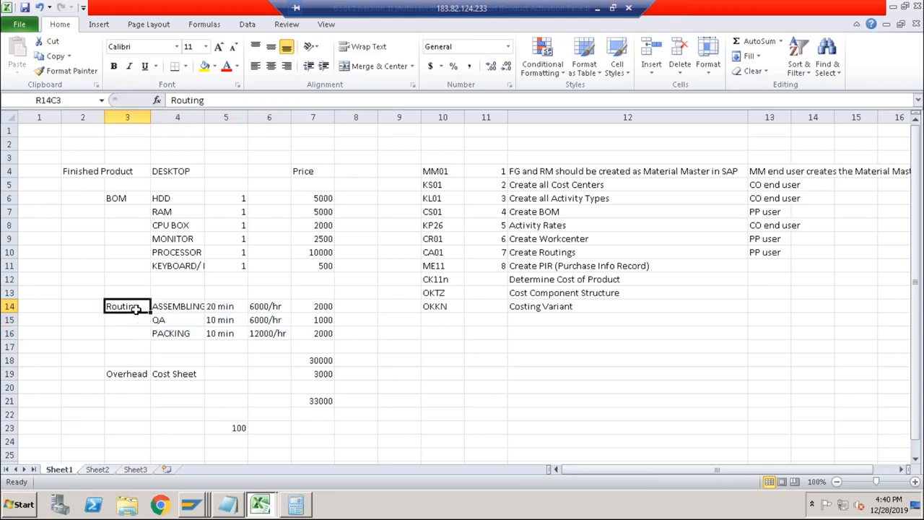
left_click(218, 308)
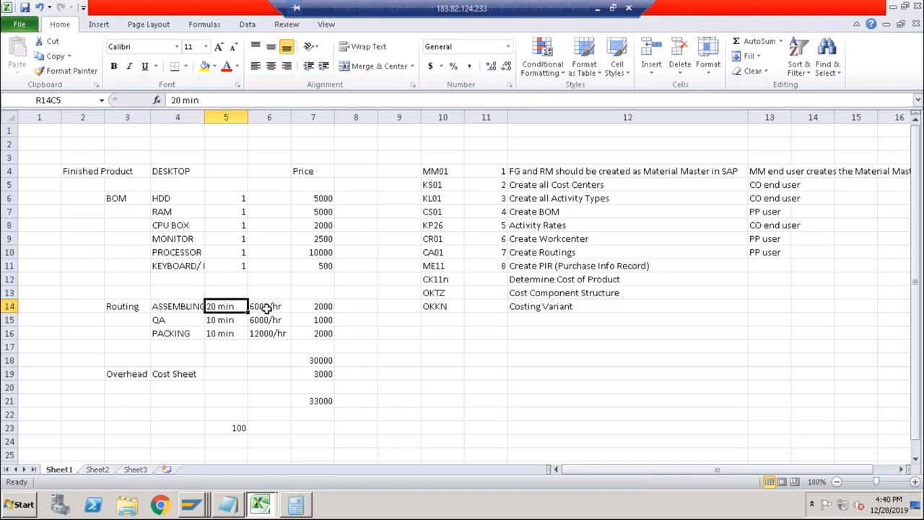
left_click(312, 308)
key("alt+Tab")
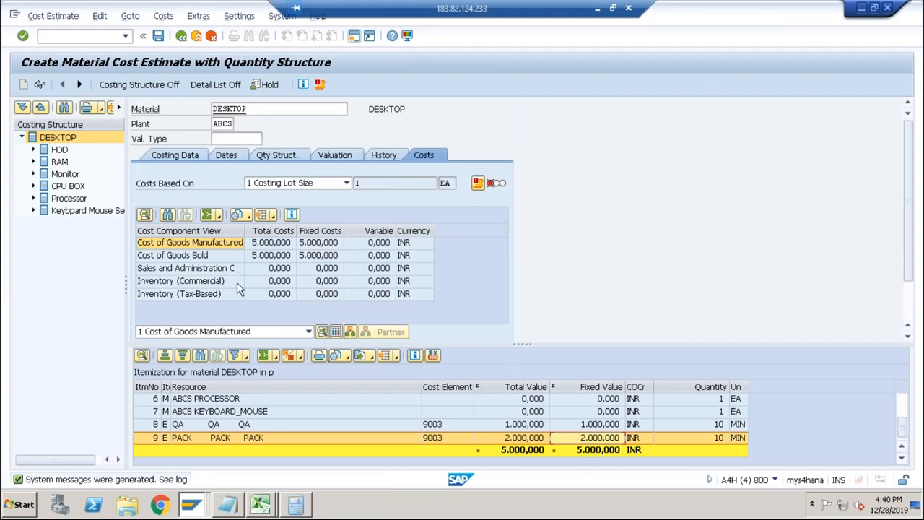
Check the first items of the DESKTOP itemization and leave the cost estimate without saving.
left_click(901, 409)
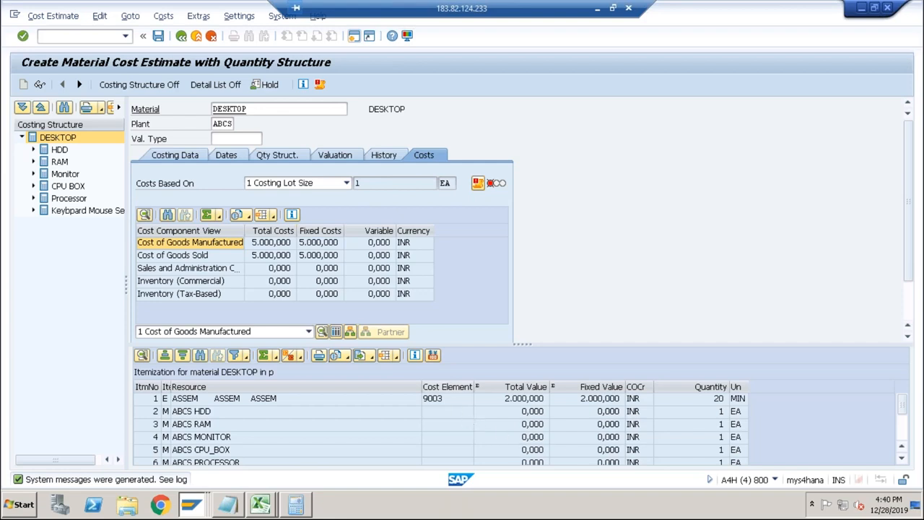
left_click(181, 36)
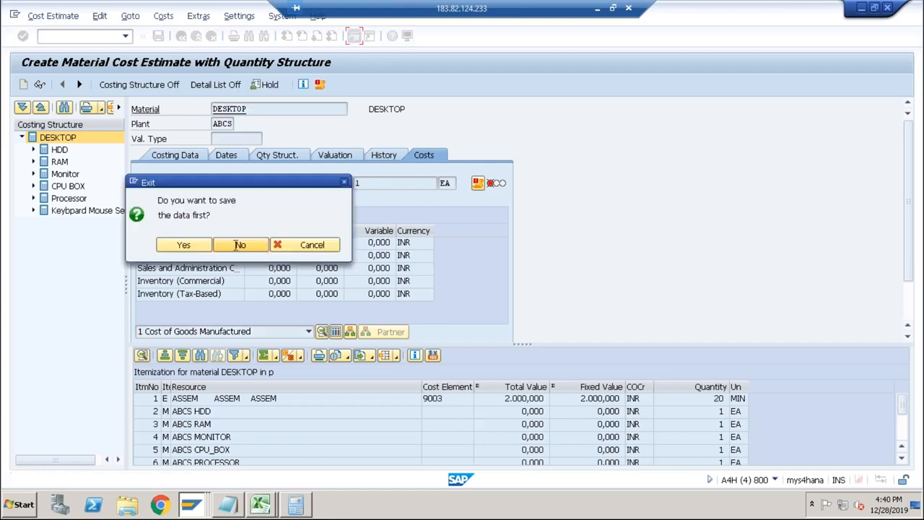
left_click(240, 245)
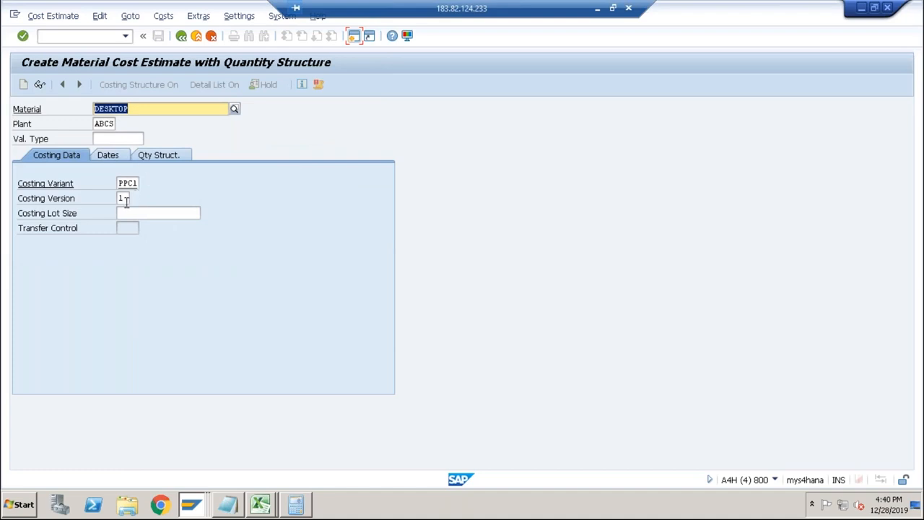
Switch to valuation variant 001 and set material valuation priority 4 to L Price from Purchasing Info Record.
key("alt+Tab")
key("alt+Tab")
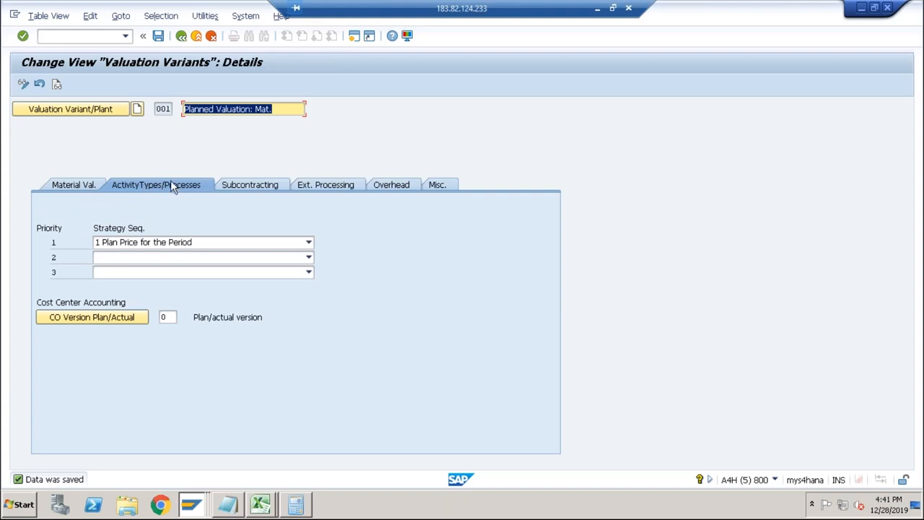
left_click(75, 185)
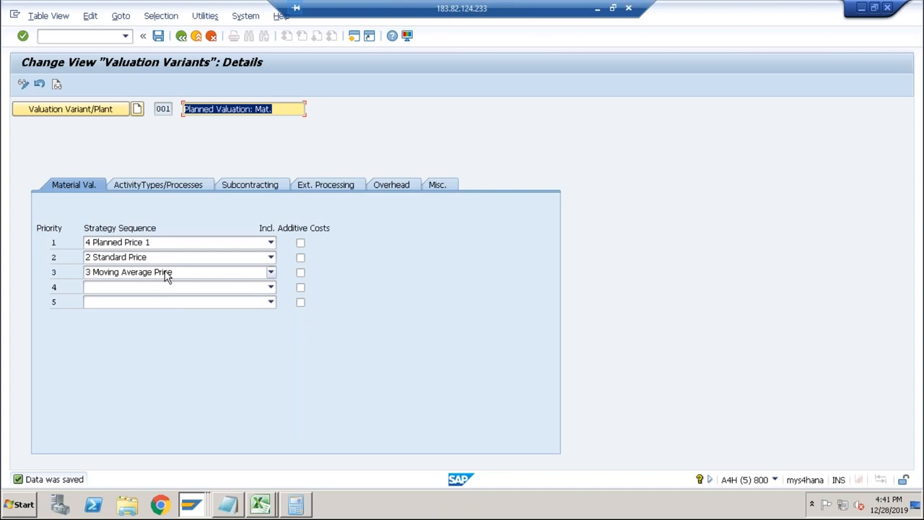
left_click(255, 287)
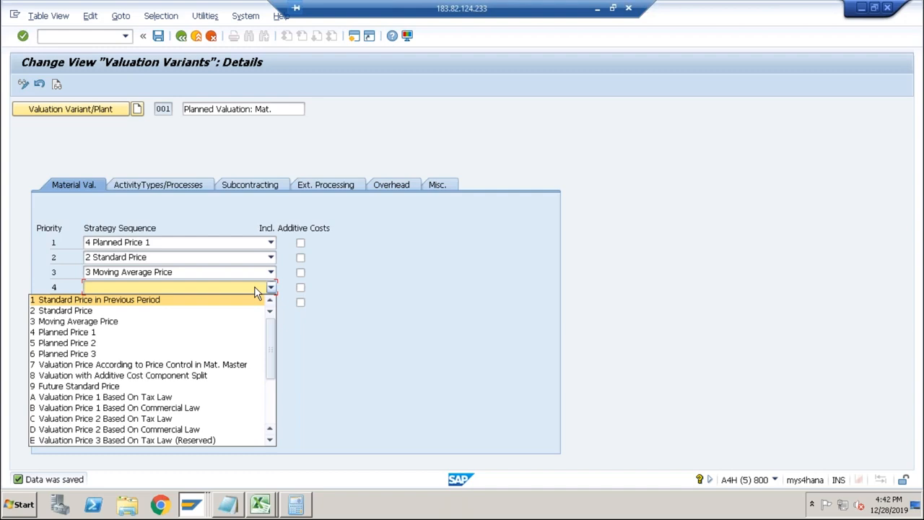
left_click(272, 397)
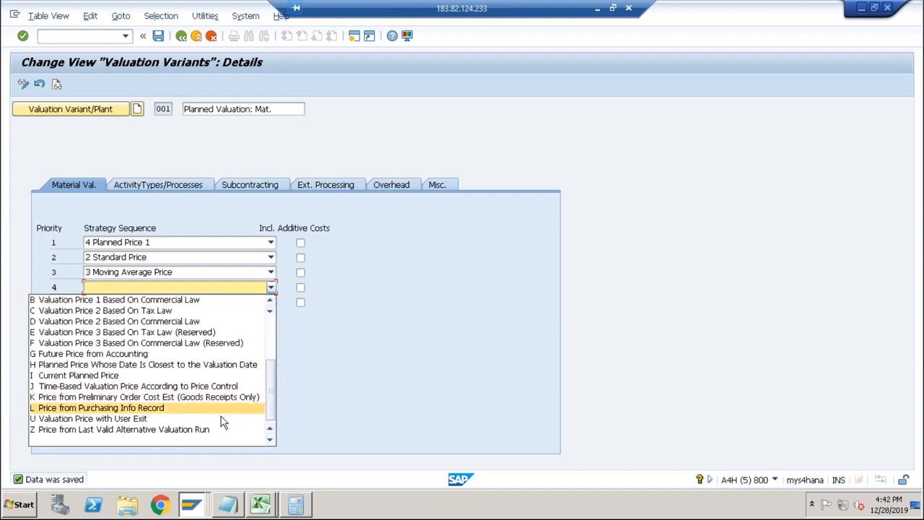
left_click(113, 408)
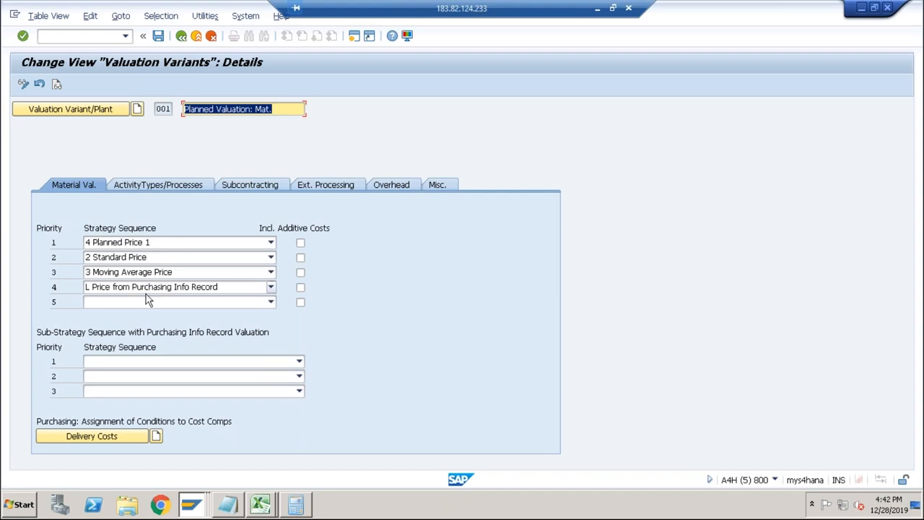
Review the available price options for priority 1 of the purchasing info record substrategy.
left_click(200, 361)
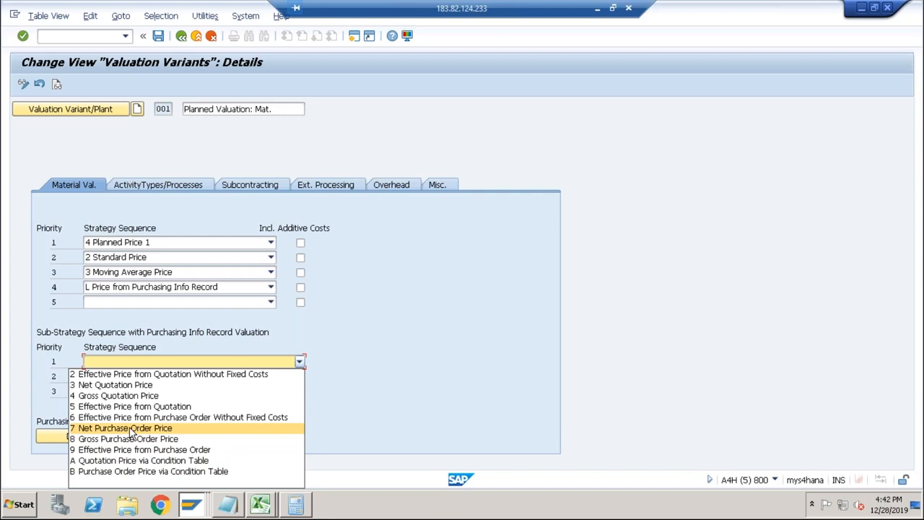
left_click(361, 400)
key("Return")
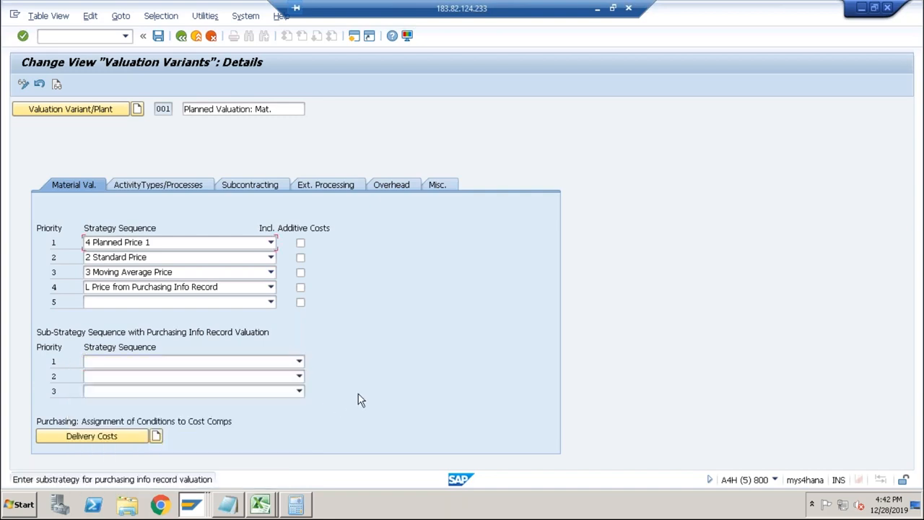
left_click(299, 363)
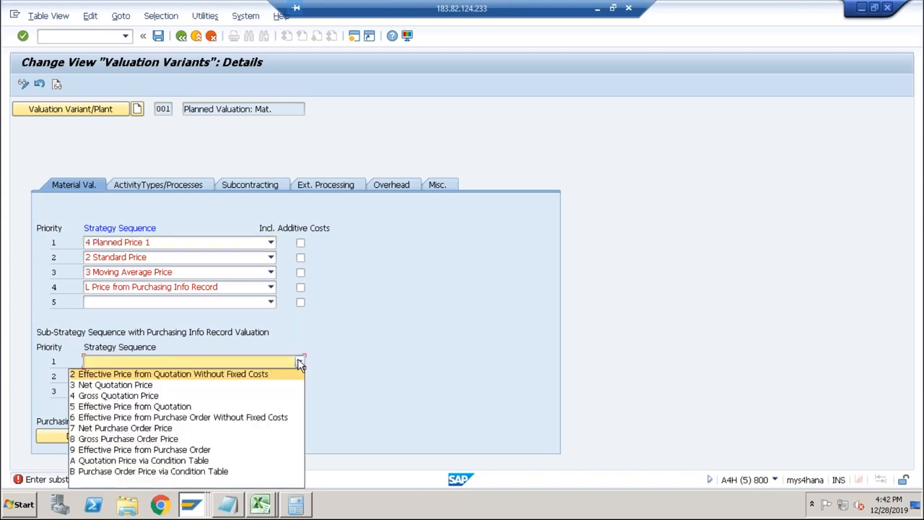
Try to open an additional SAP session from the valuation variant details.
mouse_move(195, 509)
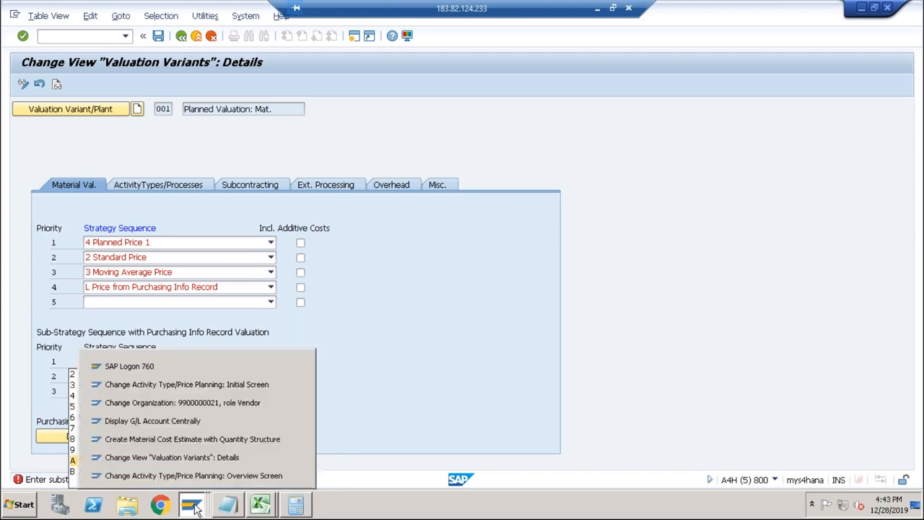
left_click(376, 438)
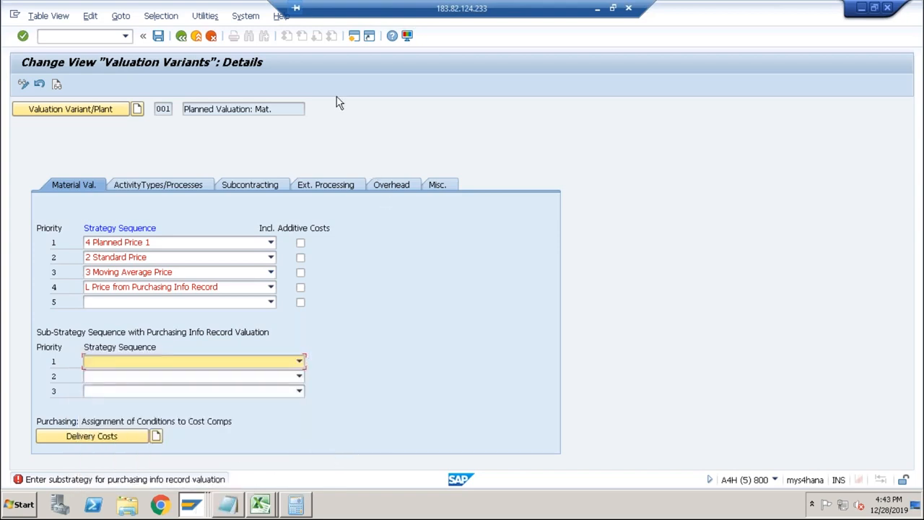
left_click(355, 36)
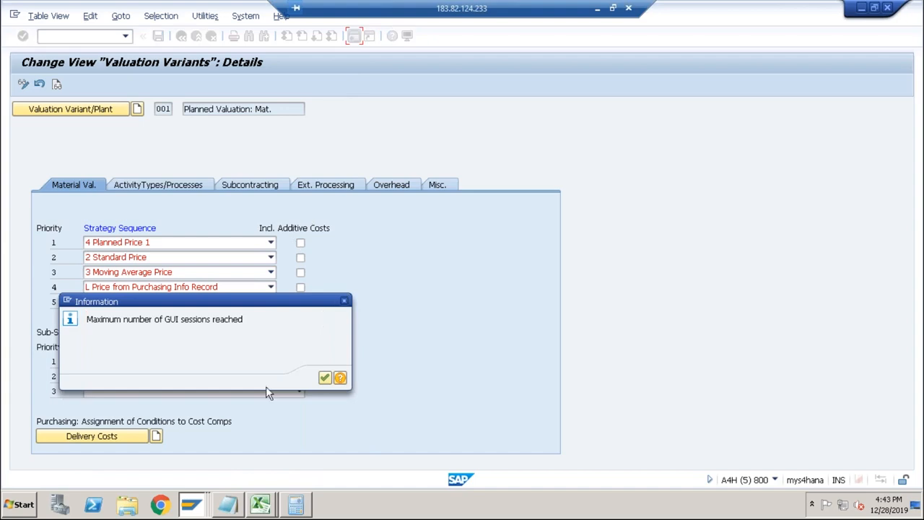
left_click(321, 381)
Switch to the vendor business partner session, open Display Info Record and try to display the vendor's record for material DESKTOP in plant ABCS.
key("alt+Tab")
key("alt+Tab")
key("alt+Tab")
key("alt+Tab")
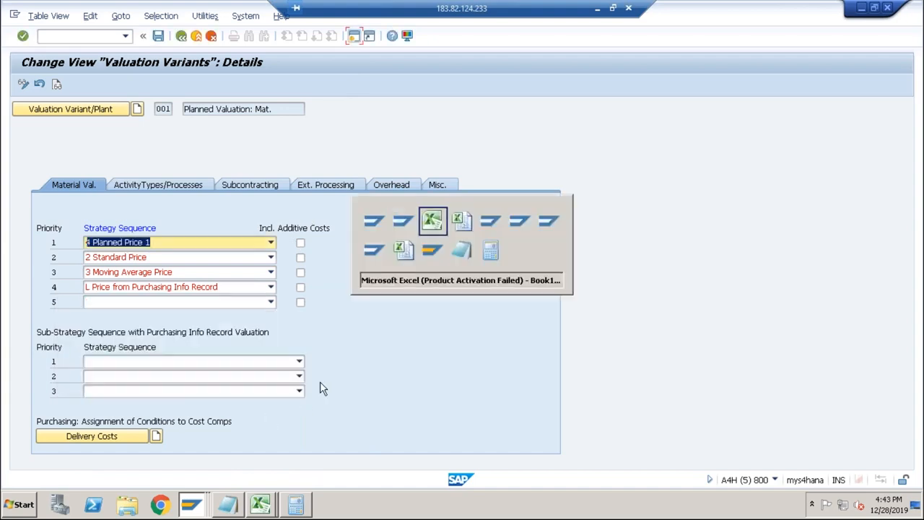
key("alt+Tab")
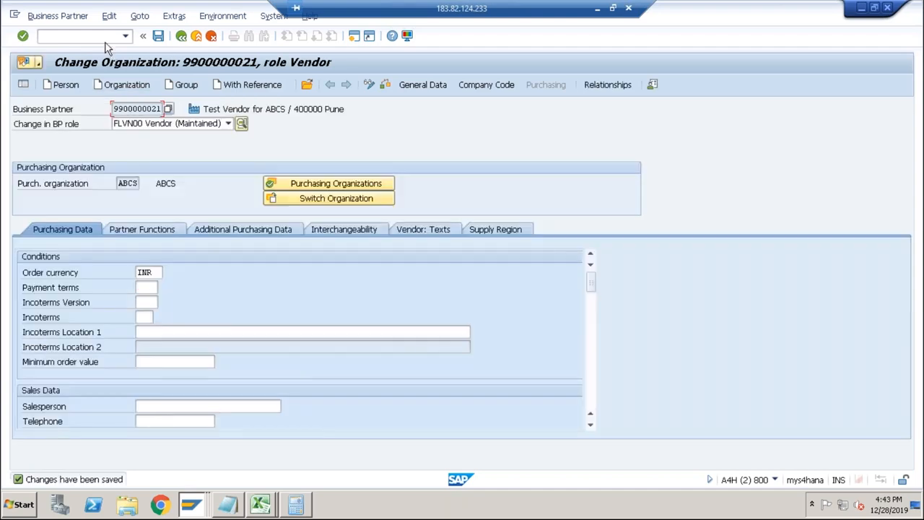
left_click(102, 36)
type("/nme13")
key("Return")
key("Return")
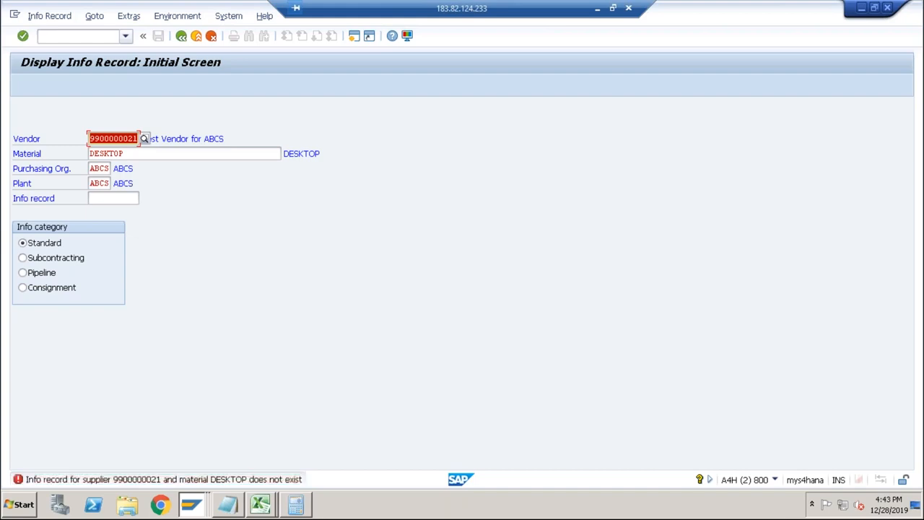
Clear the plant and try again to display the vendor's info record for material DESKTOP.
key("Tab")
Display the vendor's info record for material RAM without a plant and check its general data and text overview.
key("Tab")
key("Tab")
key("Delete")
key("Return")
key("Return")
key("Tab")
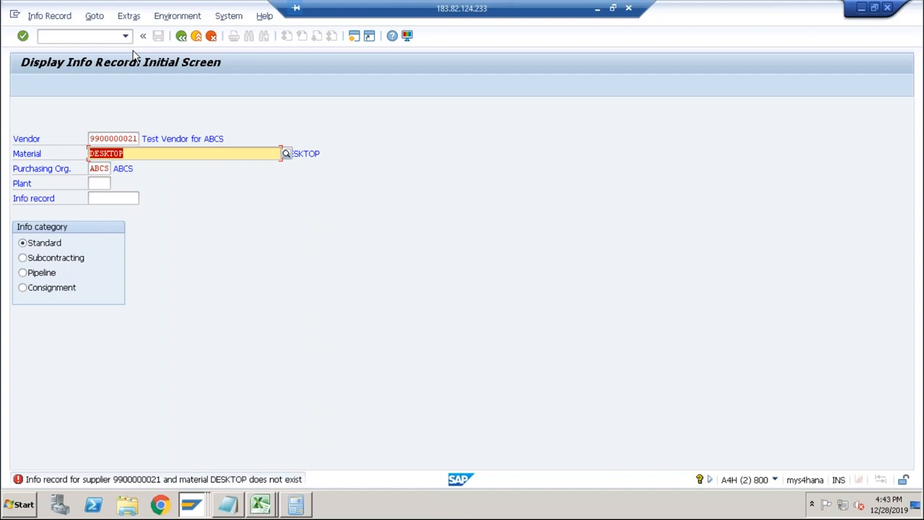
type("RAM")
key("Return")
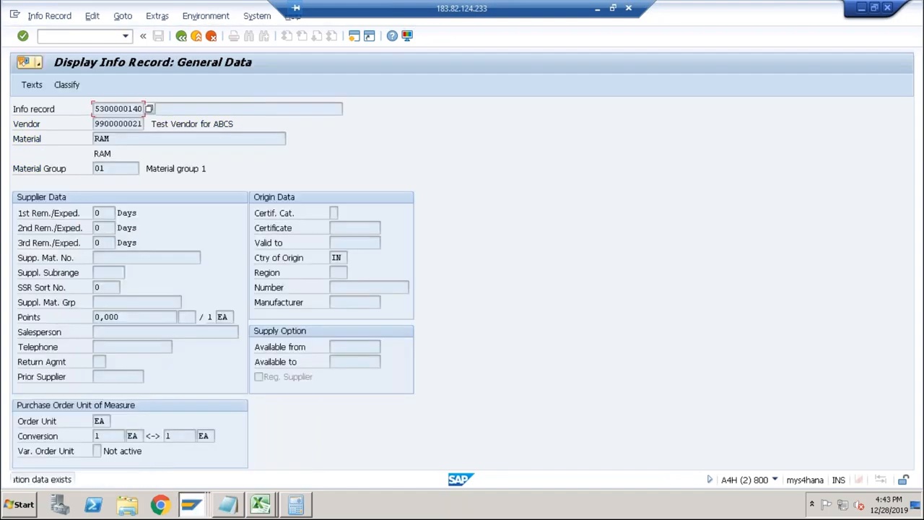
key("Return")
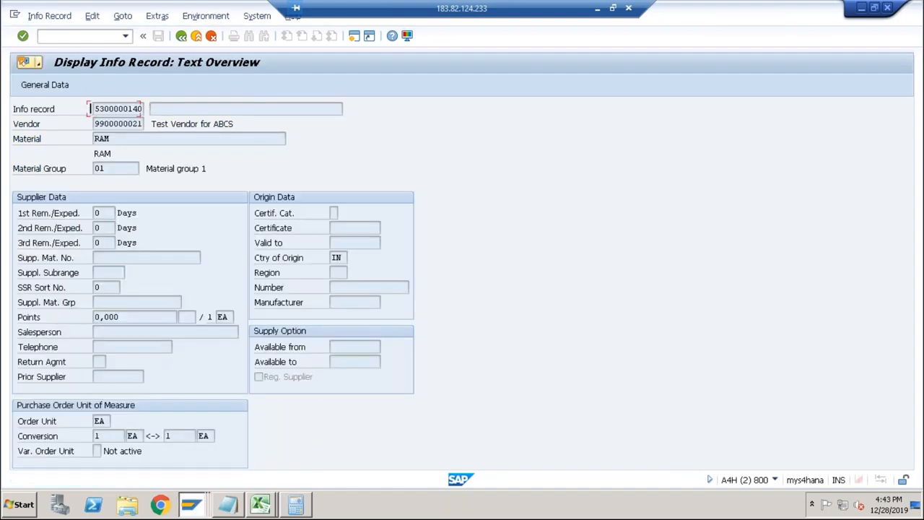
key("Return")
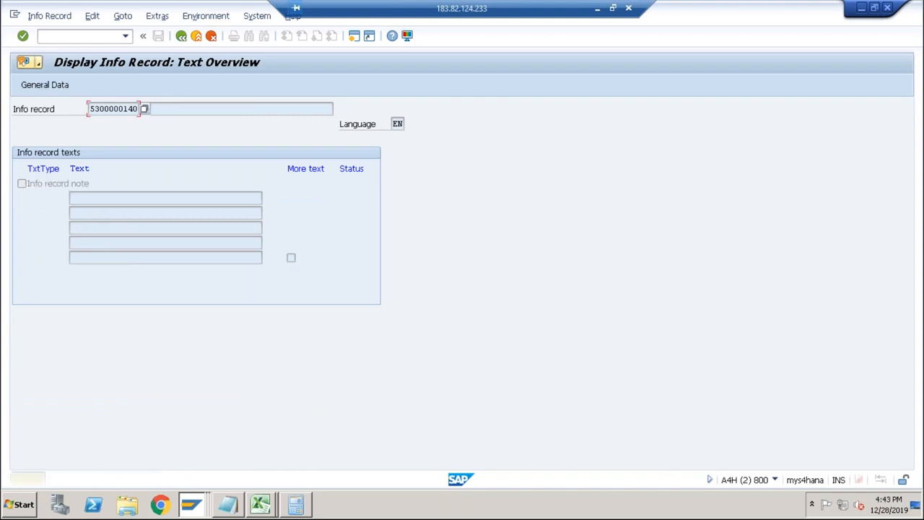
key("Return")
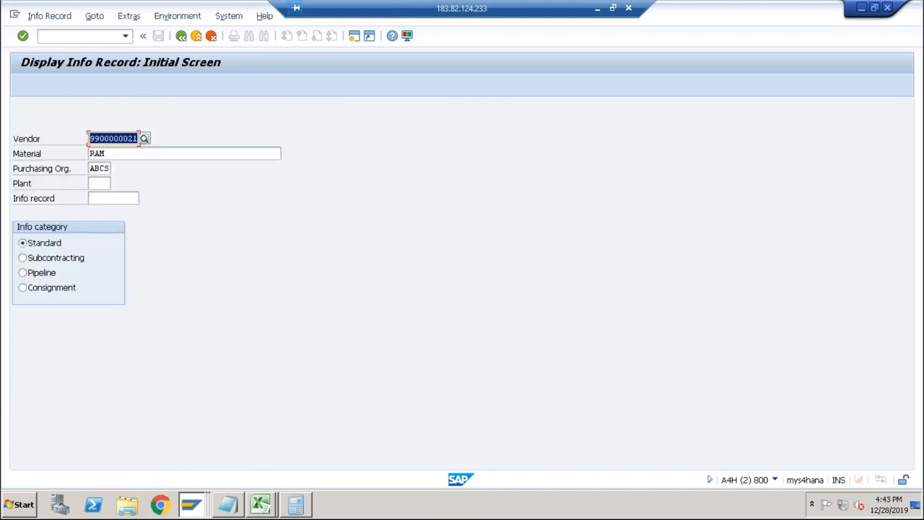
key("Return")
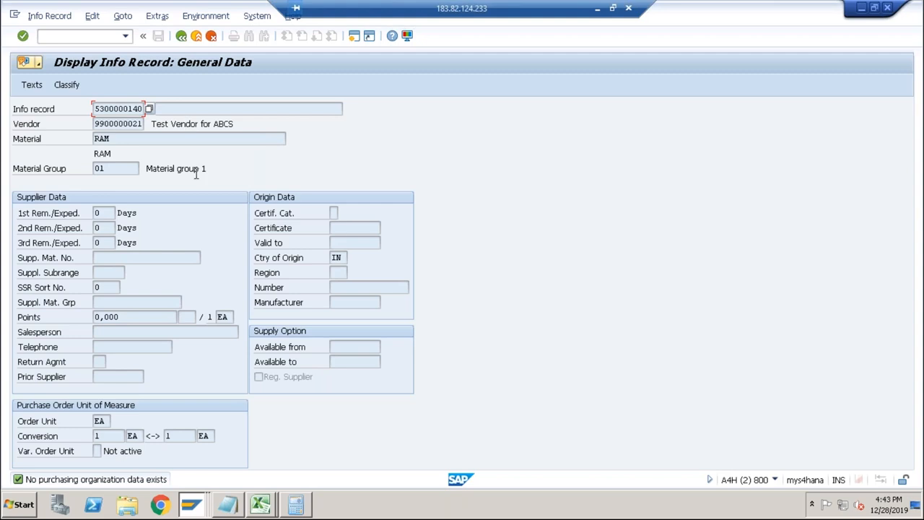
Return to the info record selection, enter plant ABCS and display the vendor's info record for material RAM.
left_click(181, 36)
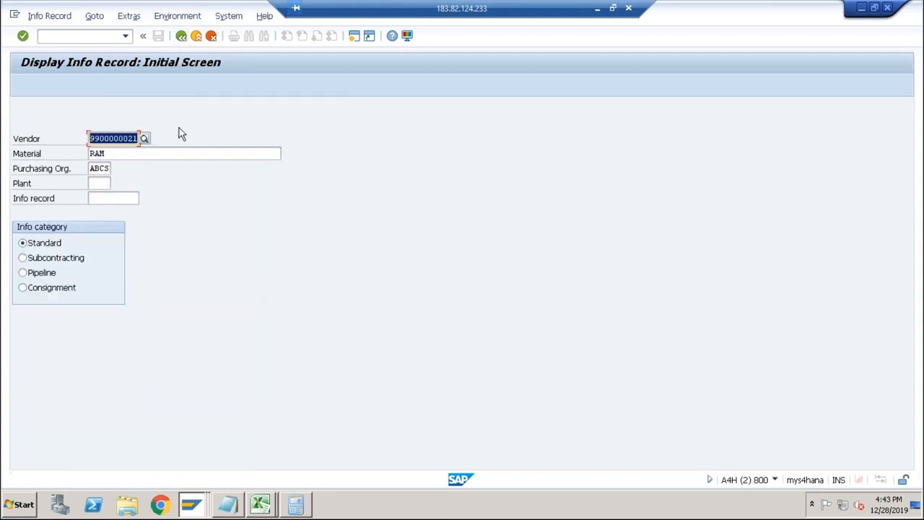
left_click(99, 183)
type("abc")
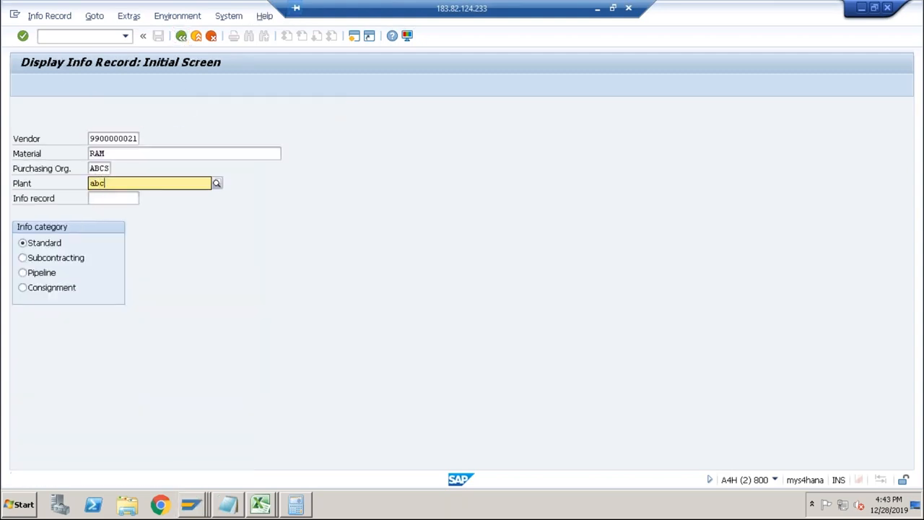
type("d")
key("Return")
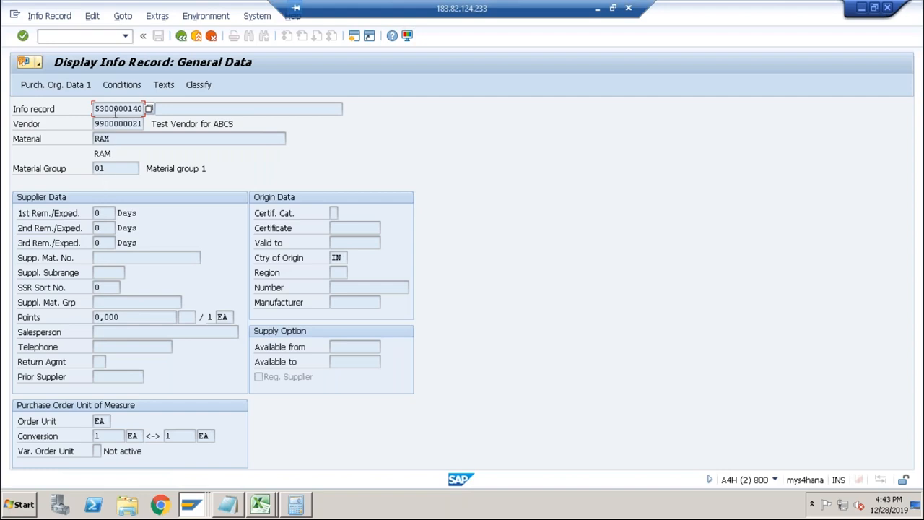
Examine the gross price conditions of the RAM info record and the field help for the condition amount.
left_click(122, 86)
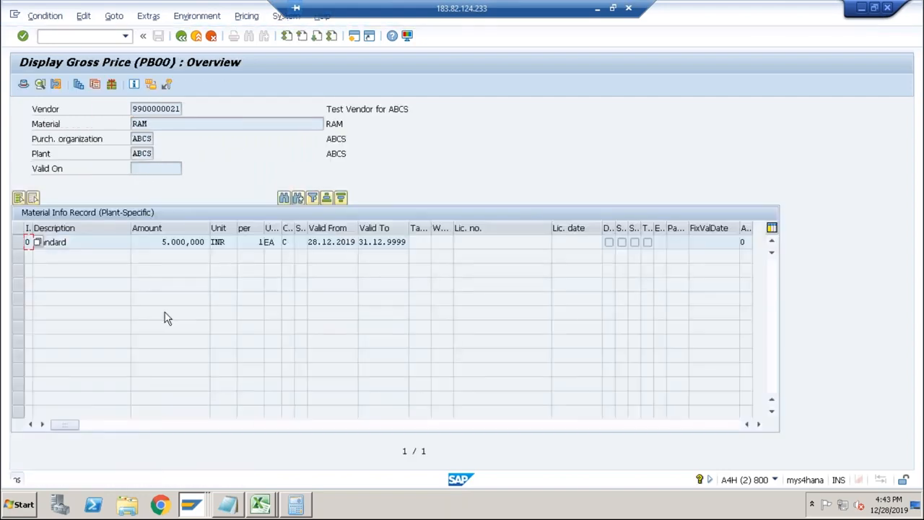
left_click(177, 242)
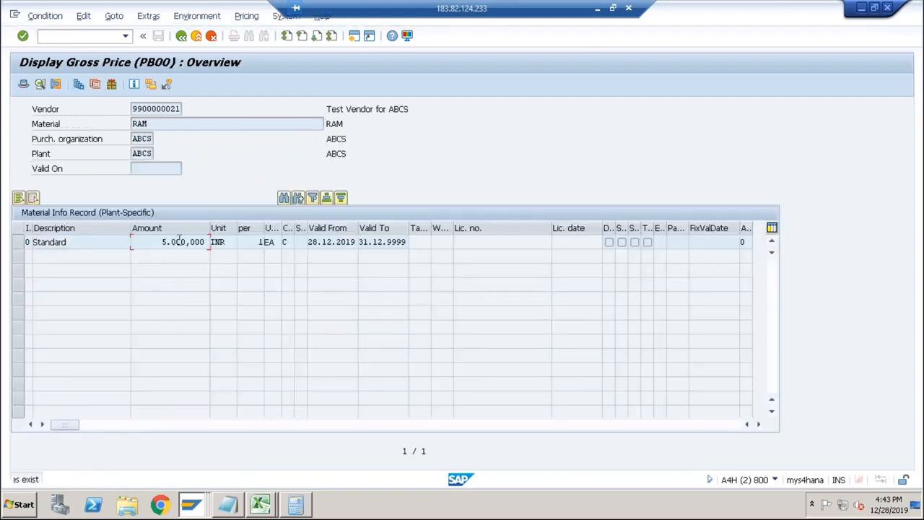
left_click(164, 241)
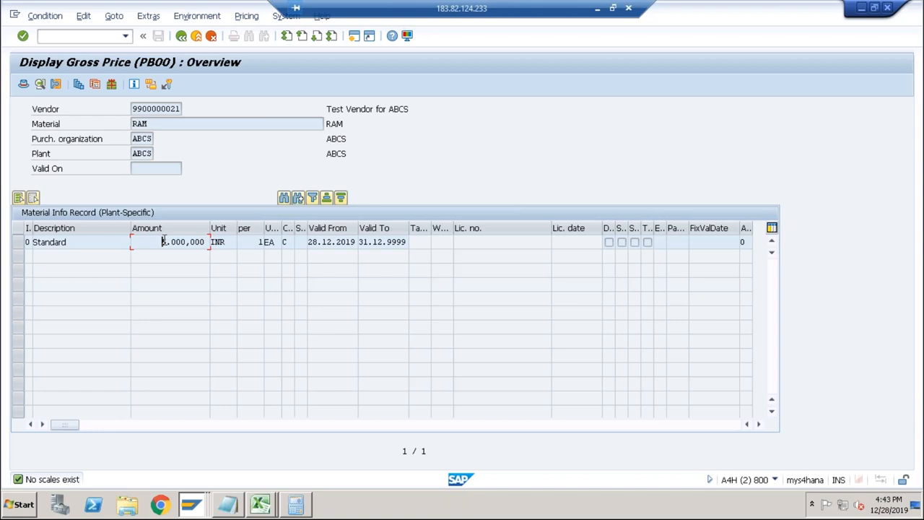
key("F1")
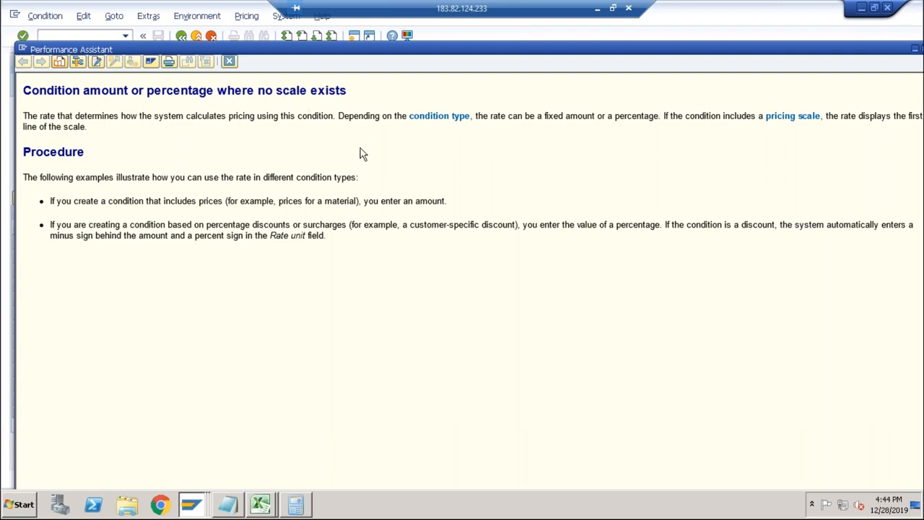
Switch to the valuation variant session, set the priority 1 info record sub-strategy to 7 Net Purchase Order Price, and save.
key("alt+Tab")
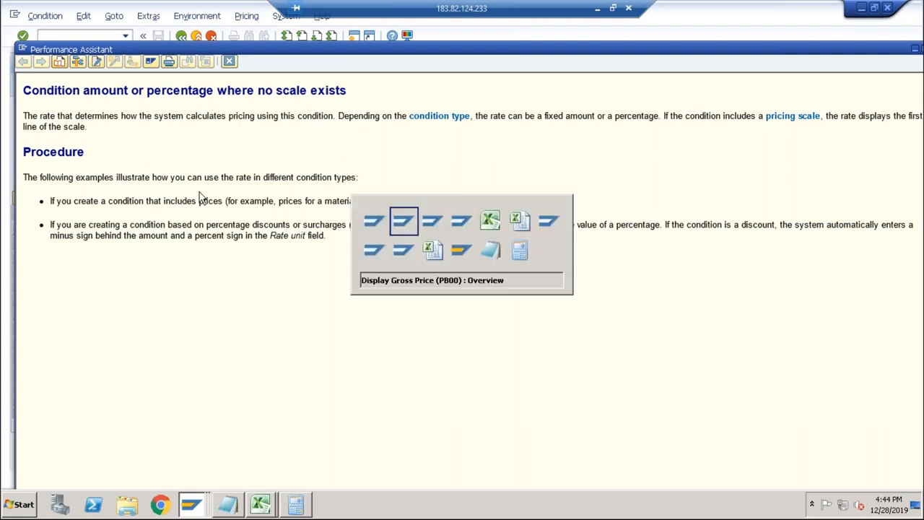
key("Tab")
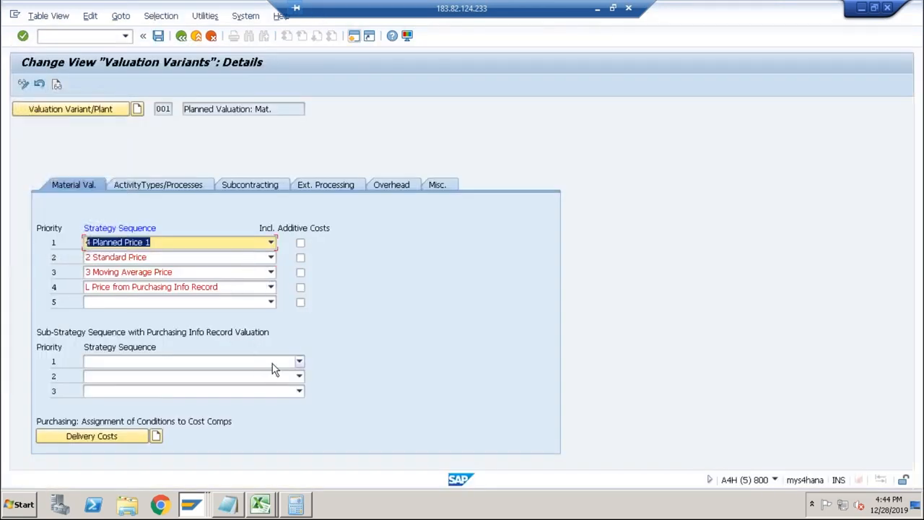
left_click(274, 363)
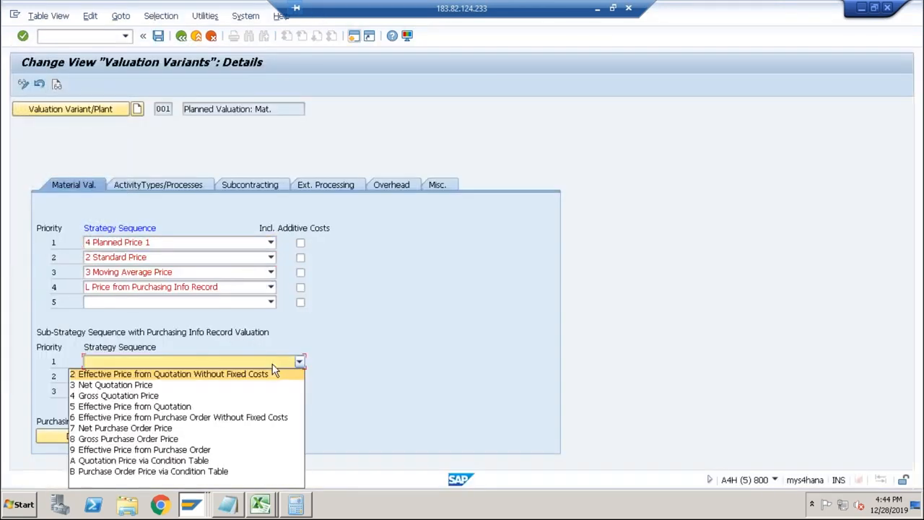
left_click(182, 430)
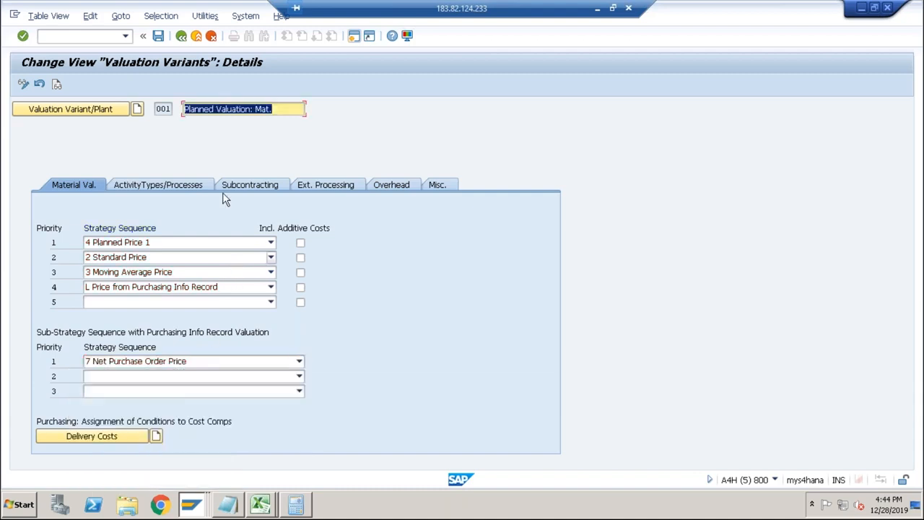
left_click(158, 36)
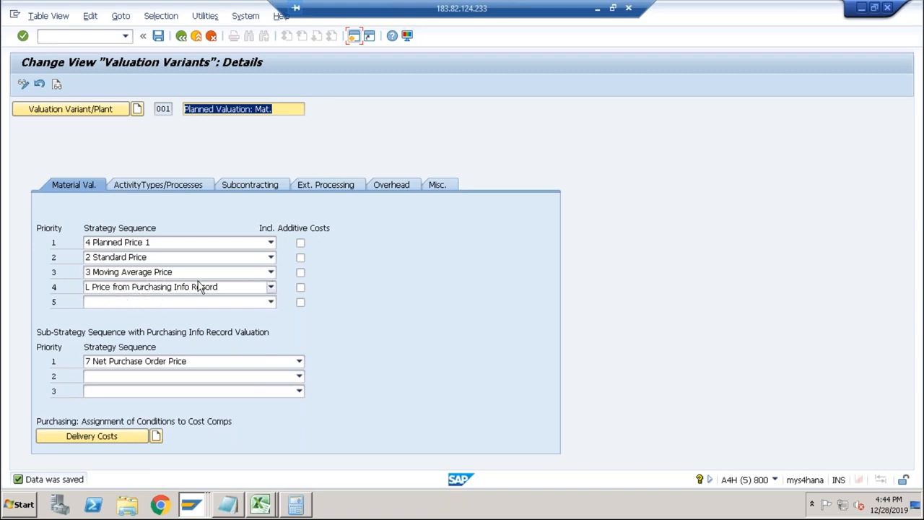
Switch to the cost estimate session, cost material DESKTOP in plant ABCS with variant PPC1, and check the HDD component's costs.
key("alt+Tab")
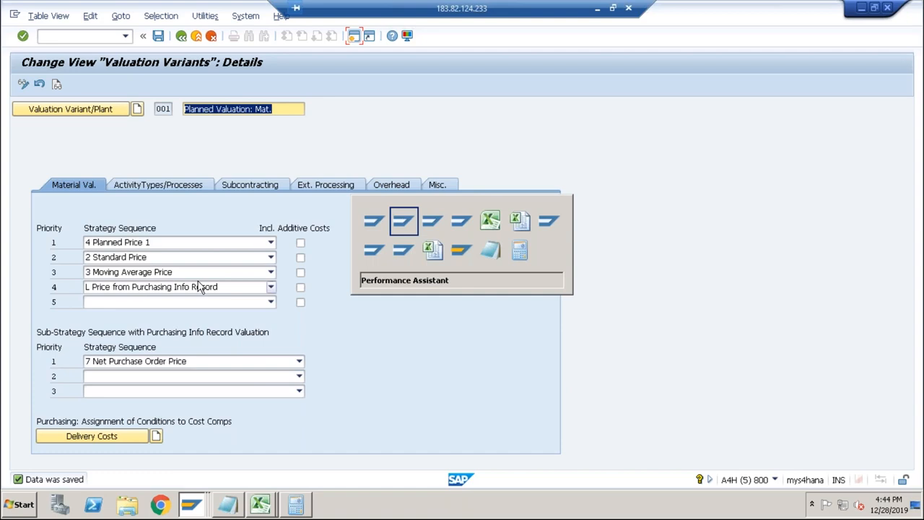
key("alt+Tab")
key("alt+Tab")
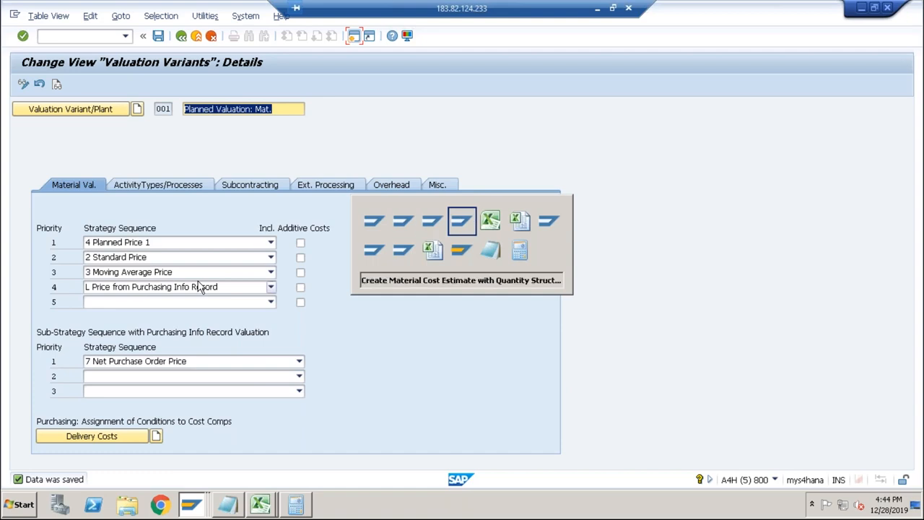
key("Return")
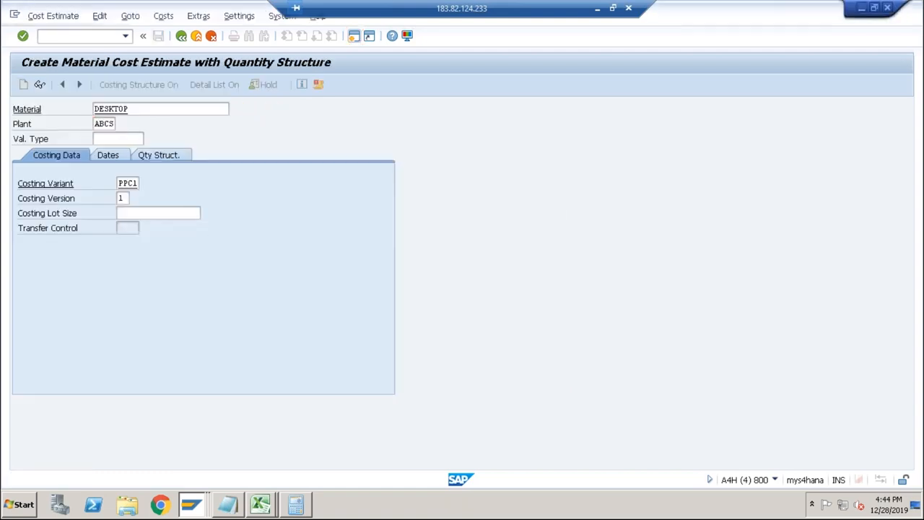
key("Return")
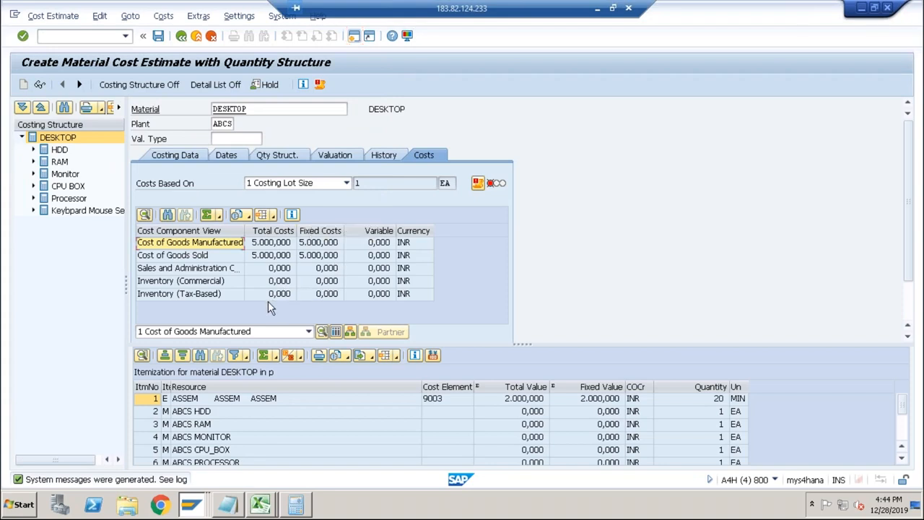
left_click(59, 151)
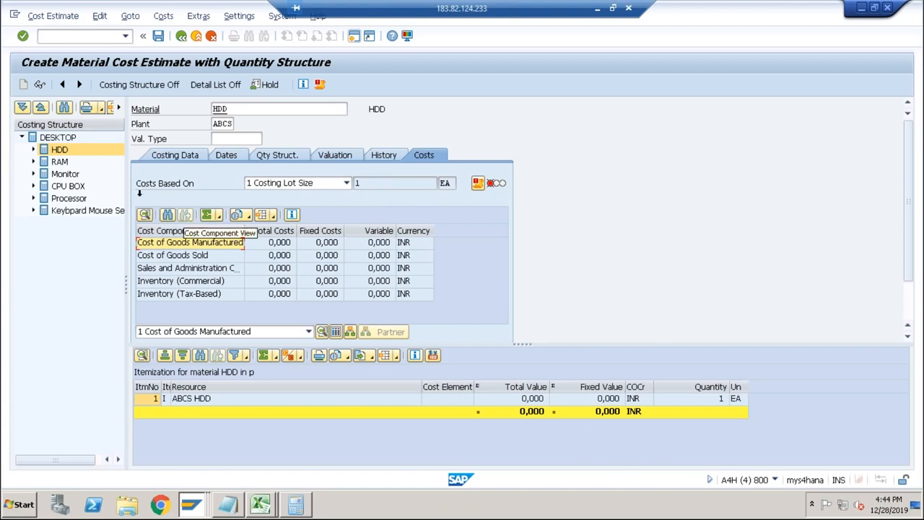
double_click(73, 137)
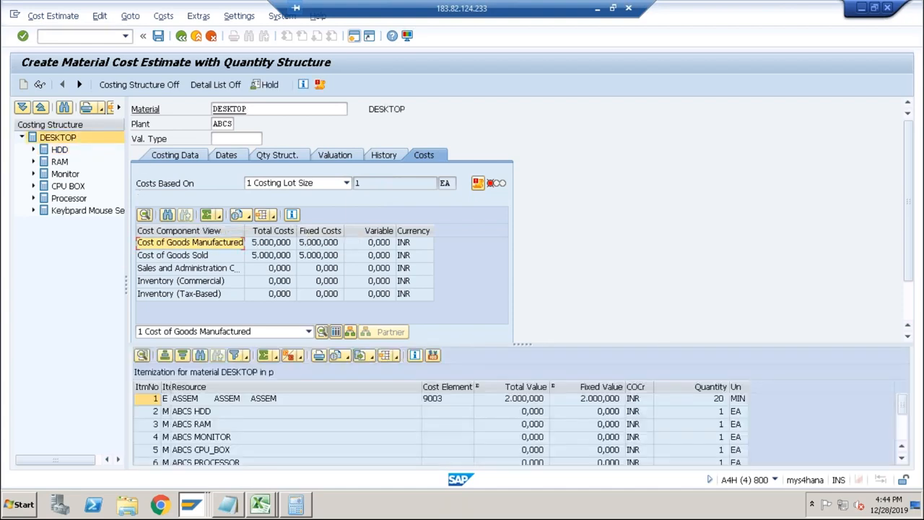
Return to the valuation variant, set the priority 1 info record sub-strategy to 4 Gross Quotation Price, and save.
key("alt+Tab")
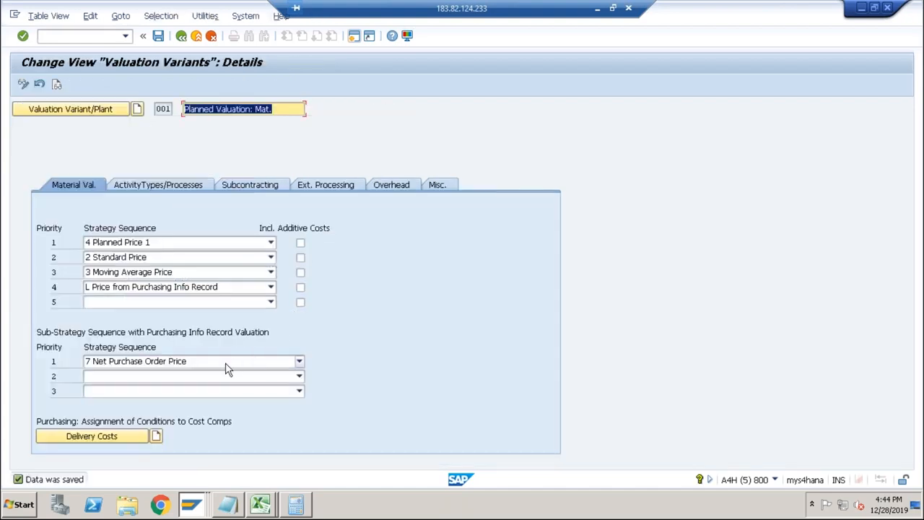
left_click(209, 362)
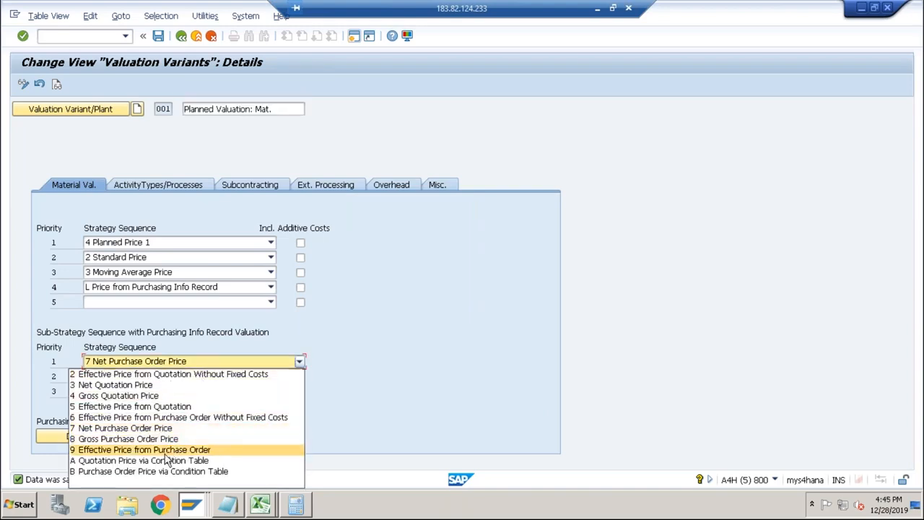
left_click(142, 388)
left_click(158, 41)
left_click(155, 363)
left_click(122, 396)
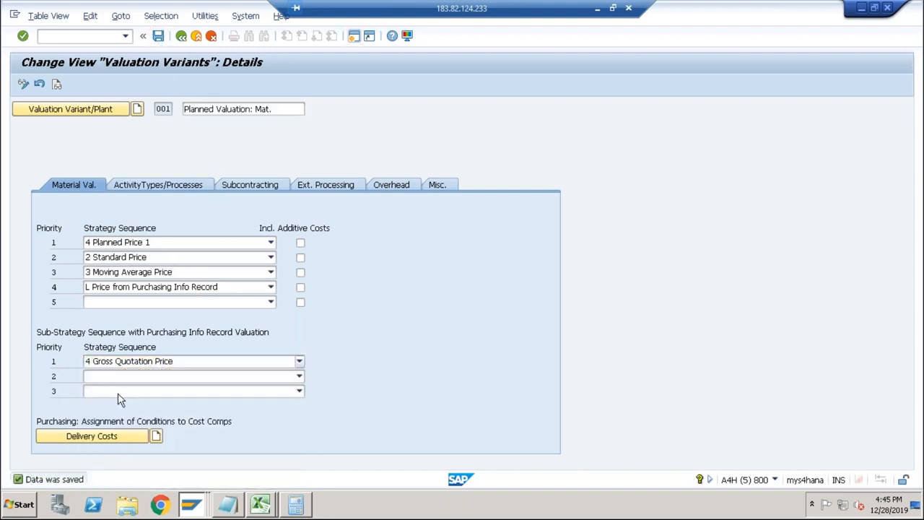
left_click(158, 35)
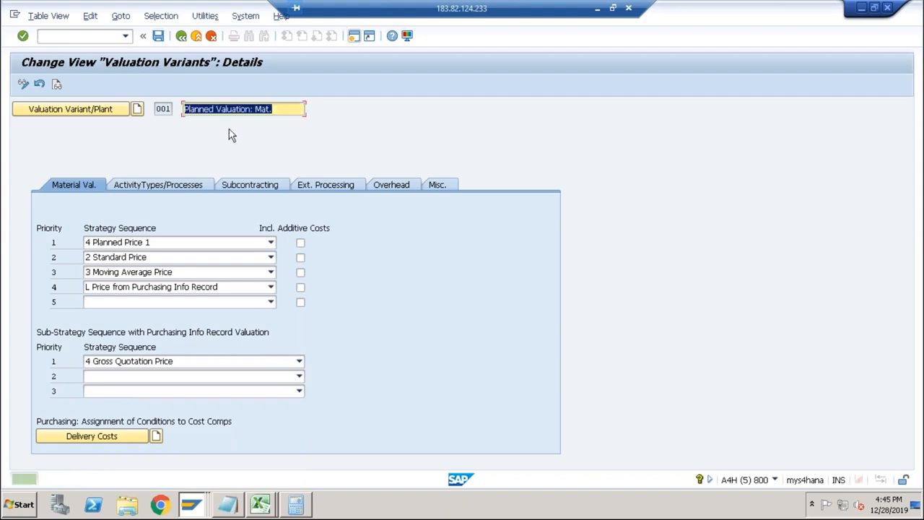
Discard the unsaved DESKTOP cost estimate and run it again with costing variant PPC1.
key("alt+Tab")
left_click(181, 35)
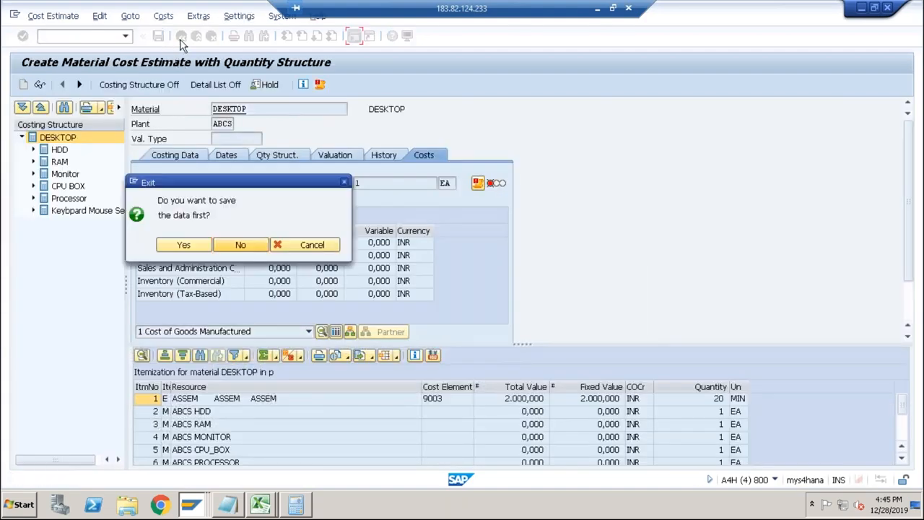
left_click(232, 244)
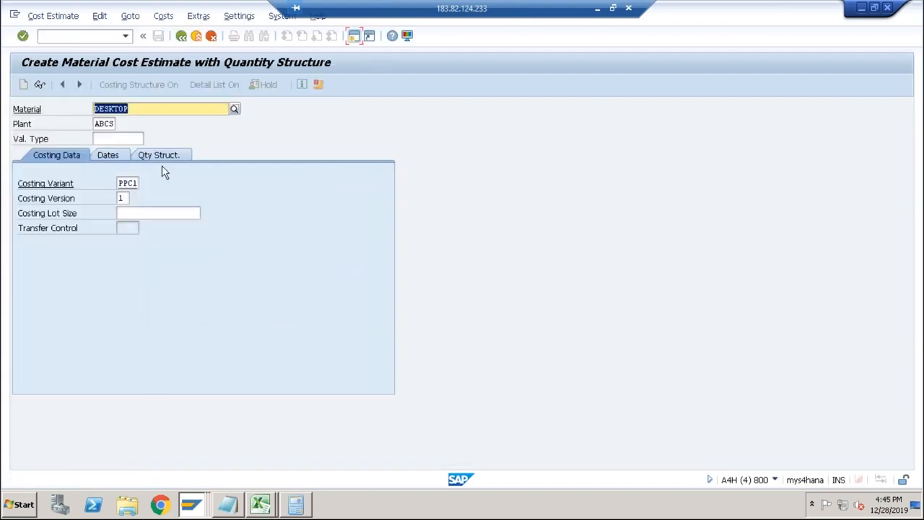
key("Return")
key("Return")
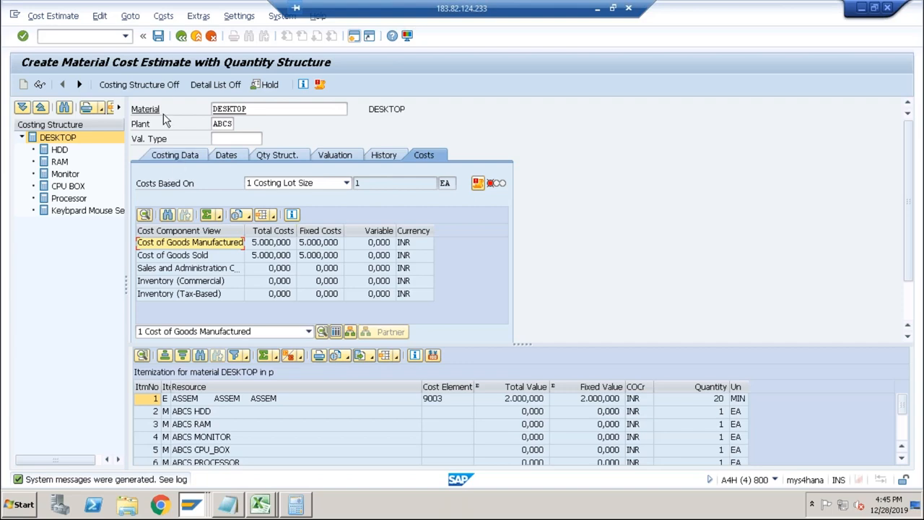
Review the sub-strategy options for purchasing info record valuation in the valuation variant, leaving the selection as it is.
key("alt+Tab")
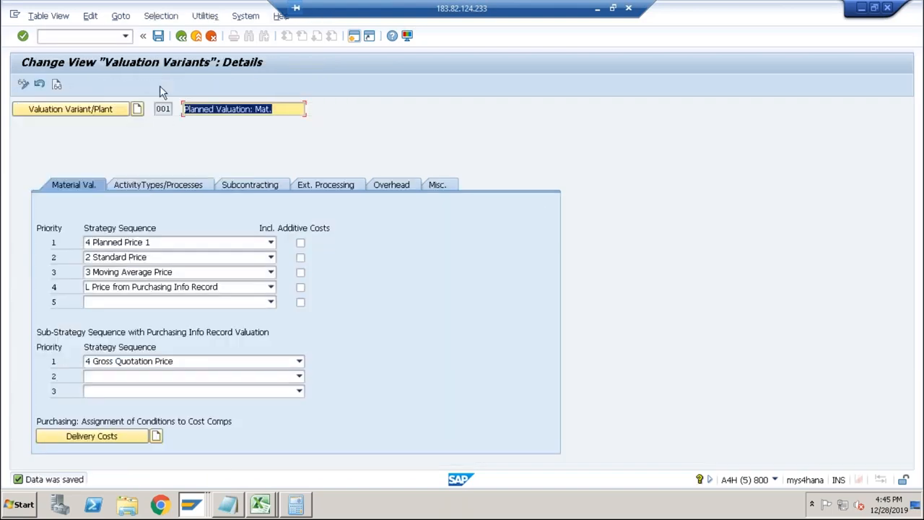
left_click(212, 362)
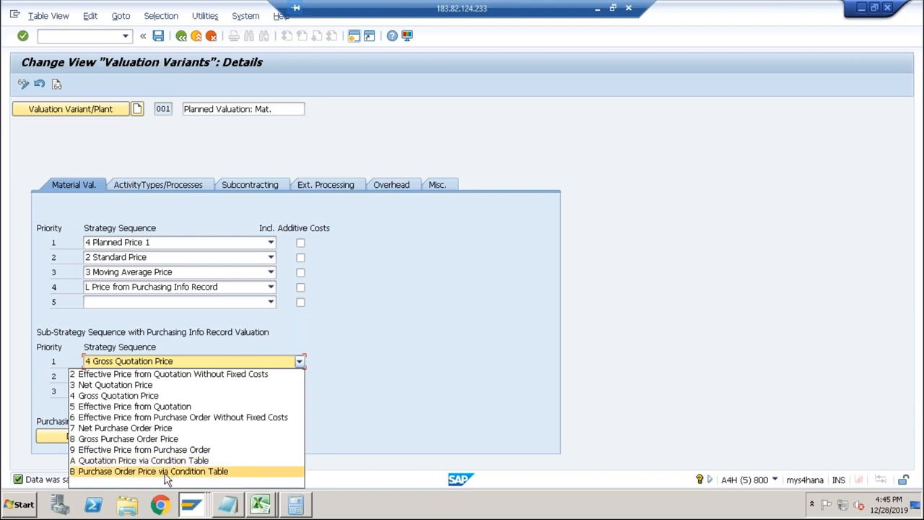
left_click(192, 346)
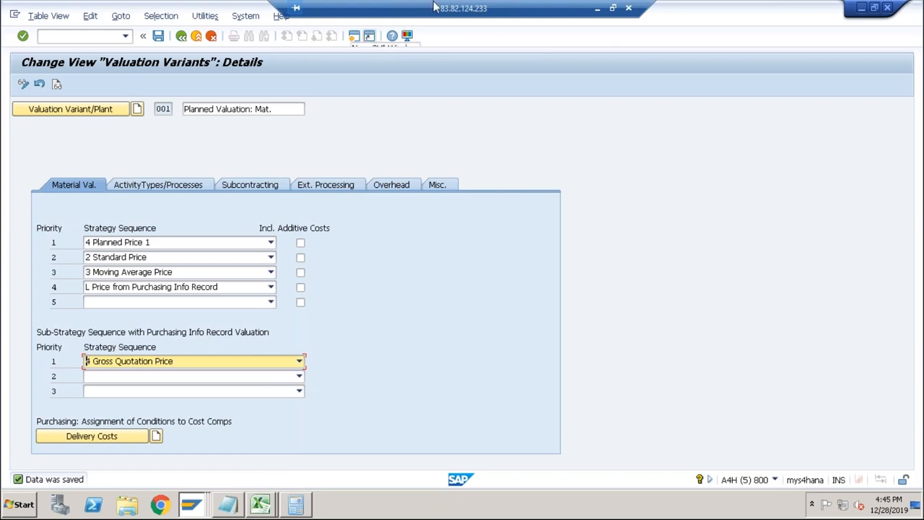
left_click(613, 8)
left_click(173, 507)
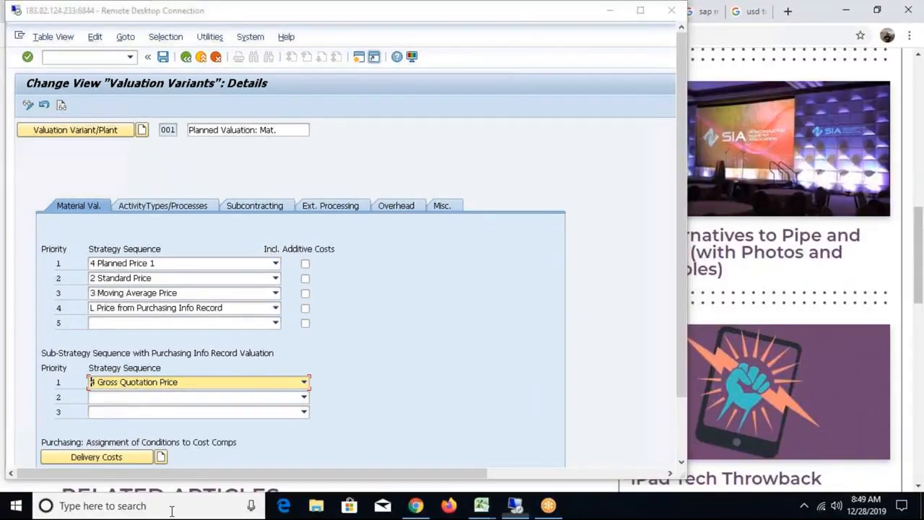
type("mstsc")
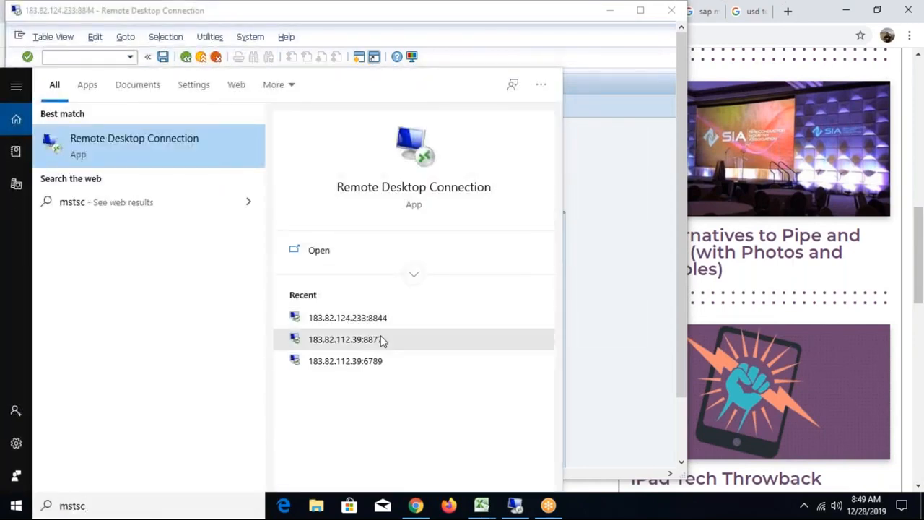
left_click(383, 339)
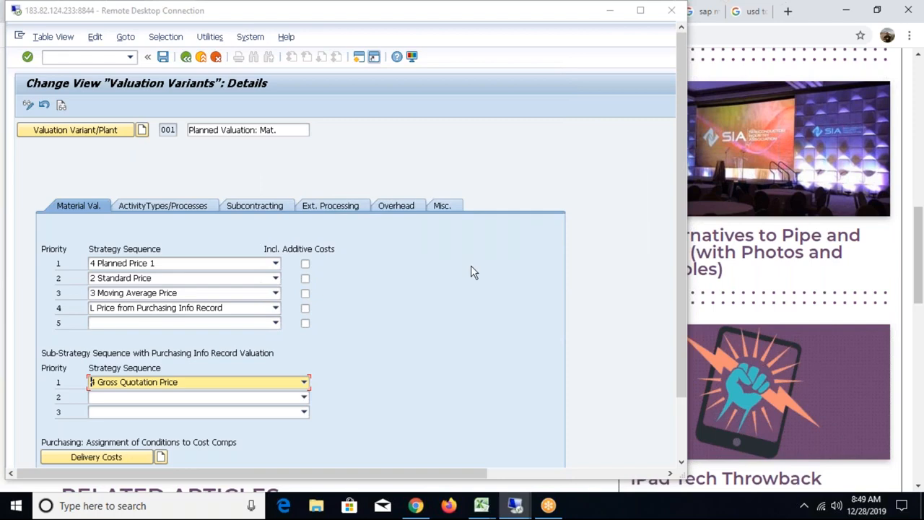
Sign in to the remote computer with the account password, accept the unverified certificate, and open SAP Logon on its desktop.
type("•••••••••")
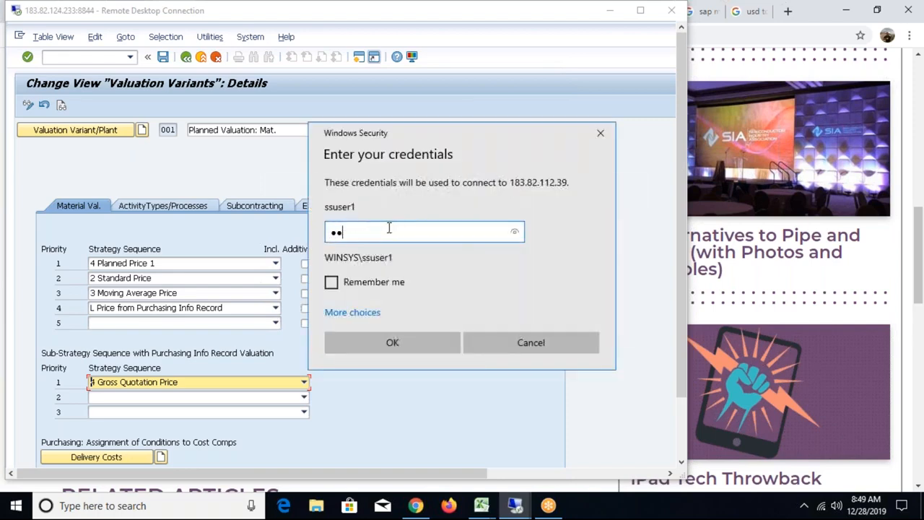
key("Return")
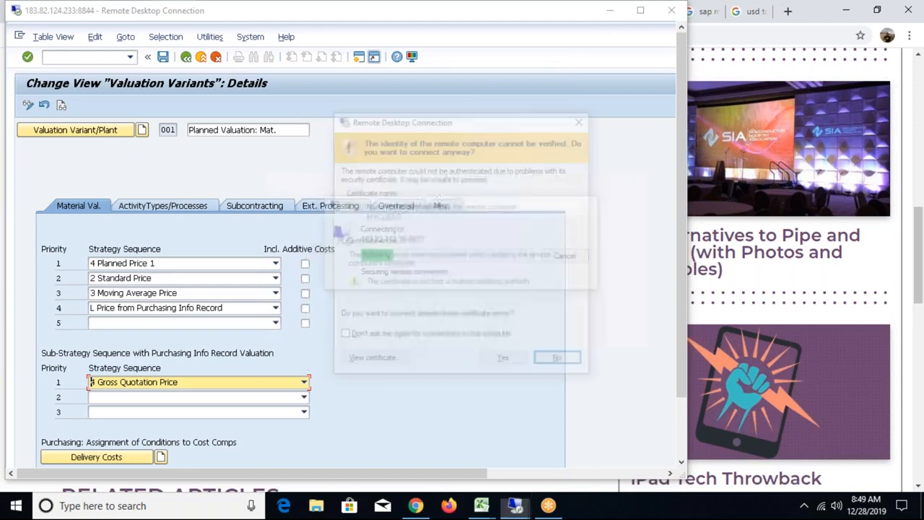
left_click_drag(479, 117, 248, 122)
left_click(272, 366)
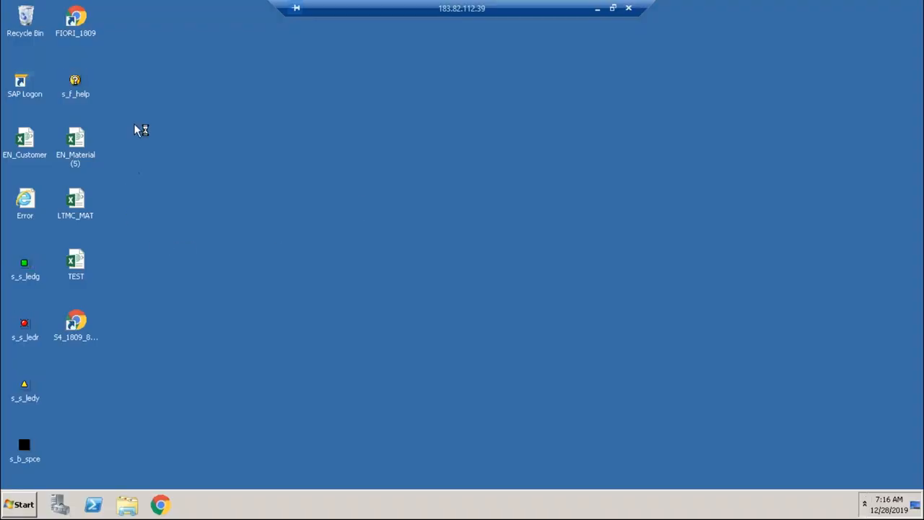
double_click(23, 91)
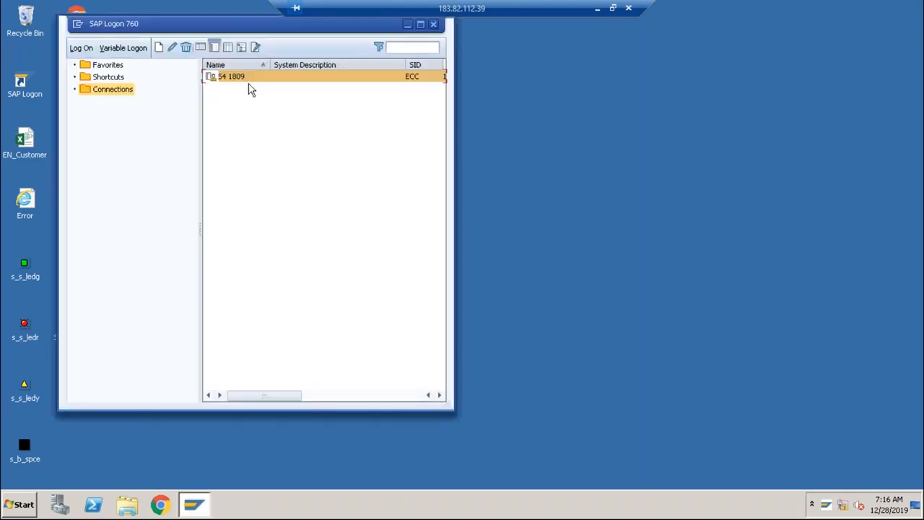
Log on to the S4 1809 system in client 800 with the user name and account password.
key("Return")
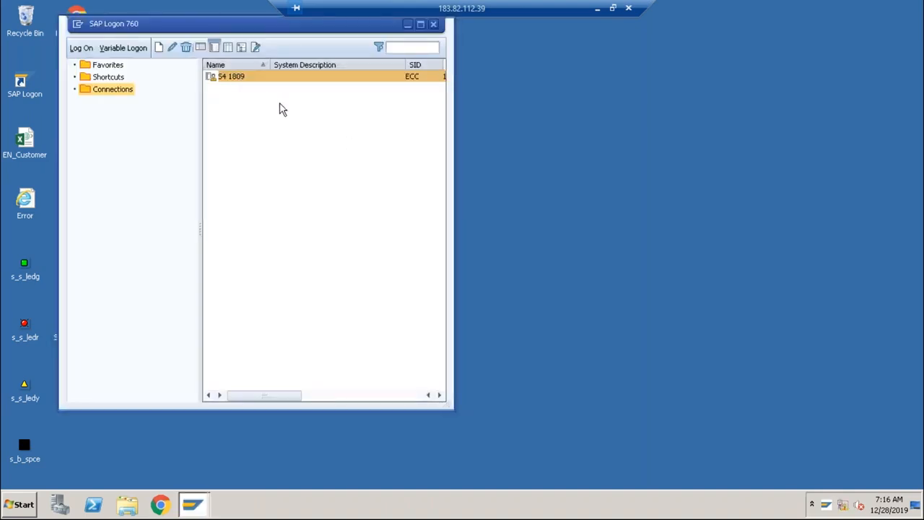
key("shift+Tab")
type("8")
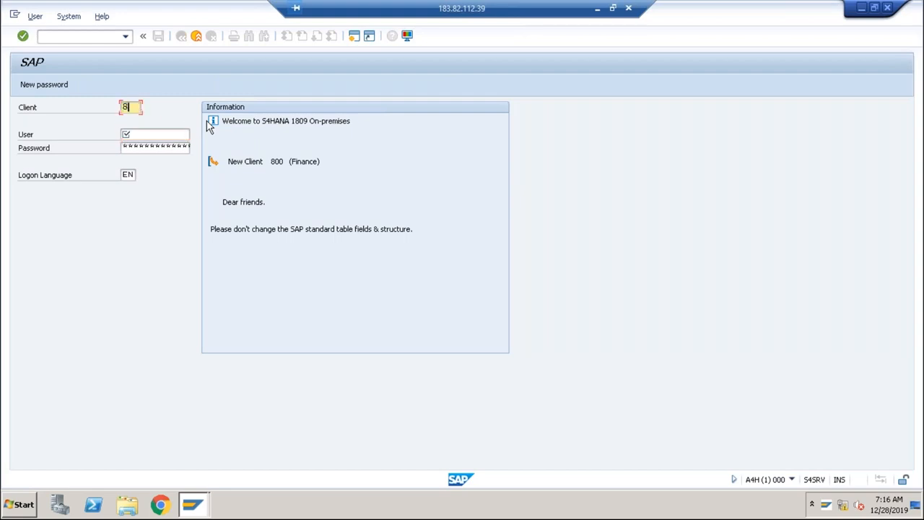
type("00")
key("Tab")
key("space")
key("Down")
key("Tab")
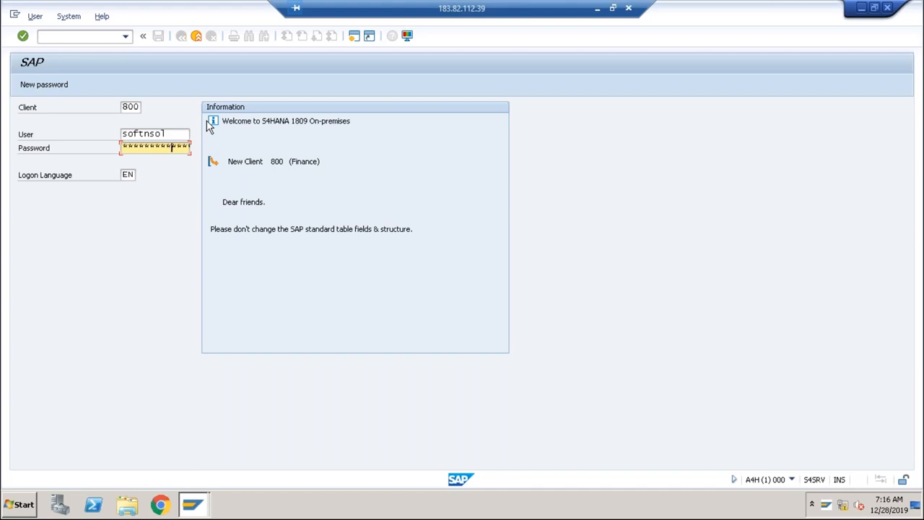
key("Return")
left_click(612, 8)
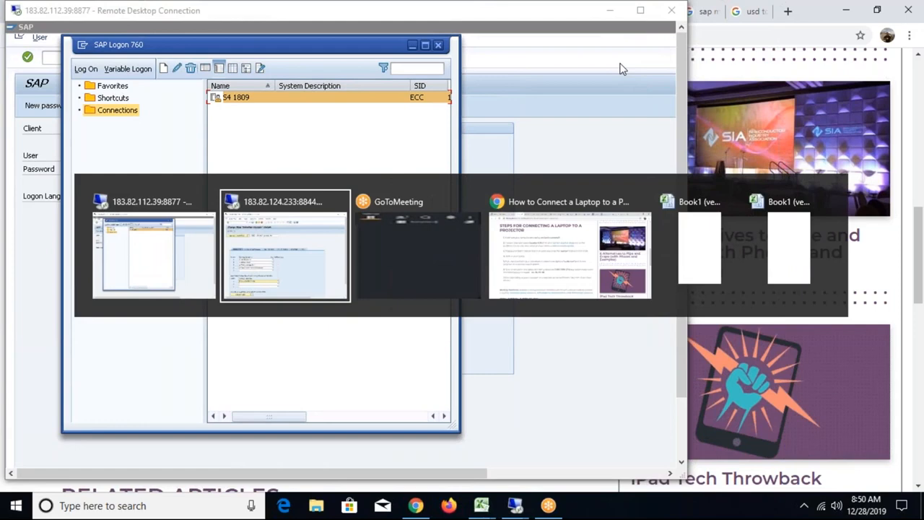
key("alt+Tab")
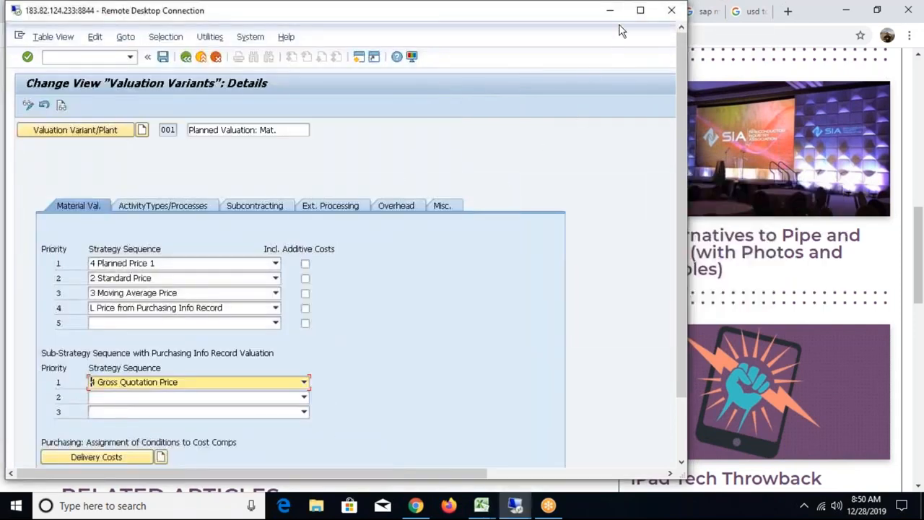
left_click(640, 10)
mouse_move(261, 501)
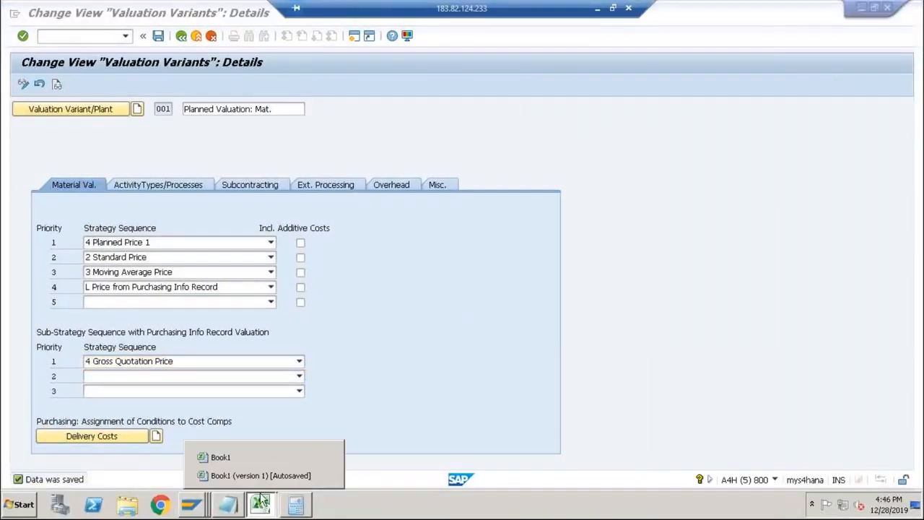
left_click(264, 477)
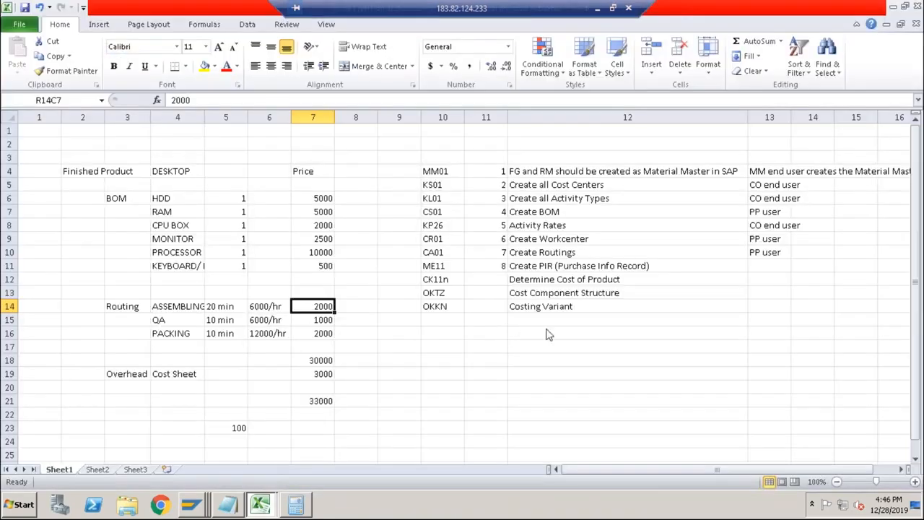
Return to the 183.82.112.39 session, inspect costing variant PPC1's valuation variant through transaction OKKN, and go back to SAP Easy Access.
key("alt+Tab")
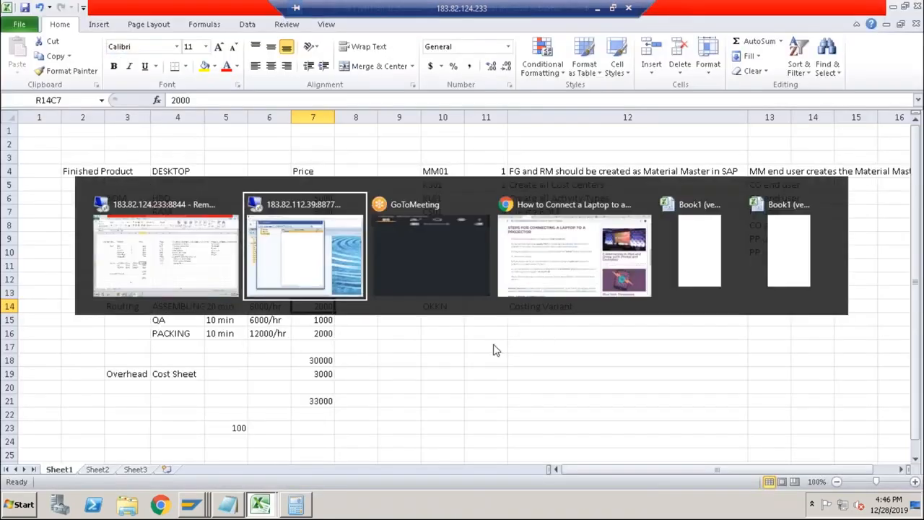
key("alt+Tab")
left_click(410, 46)
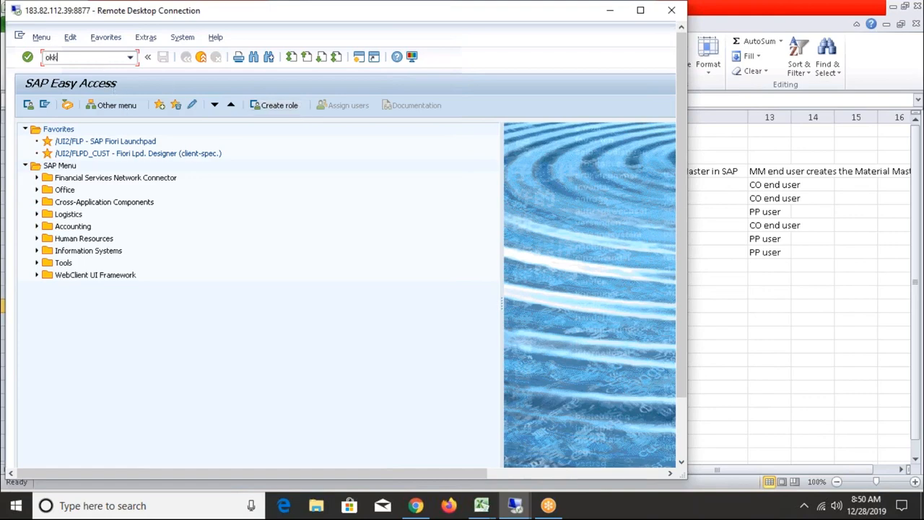
key("Return")
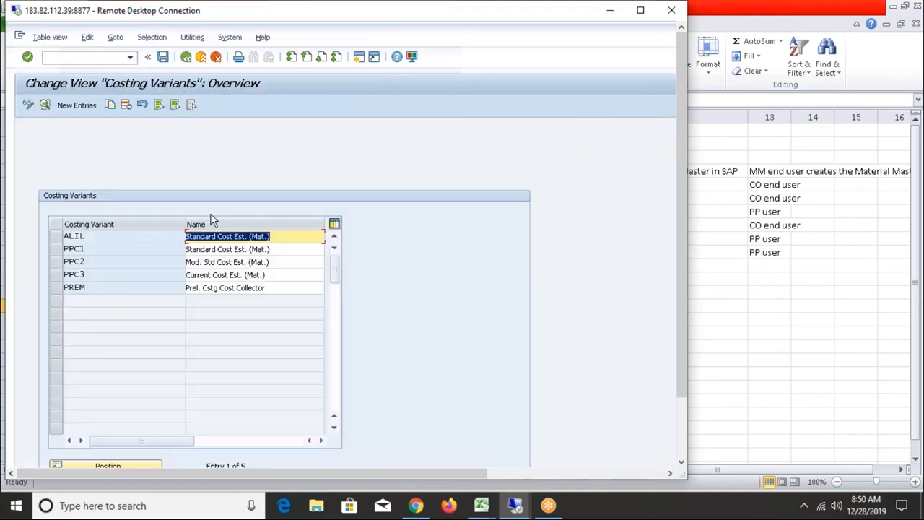
double_click(214, 249)
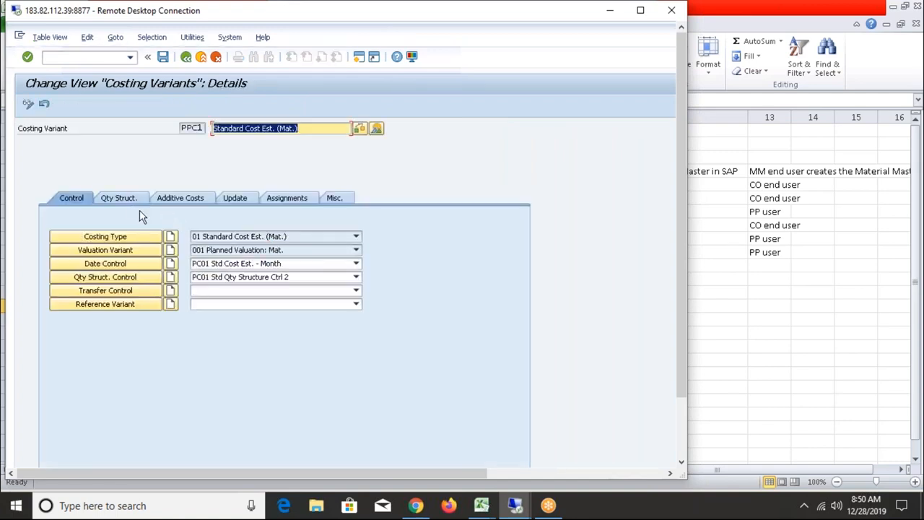
left_click(119, 247)
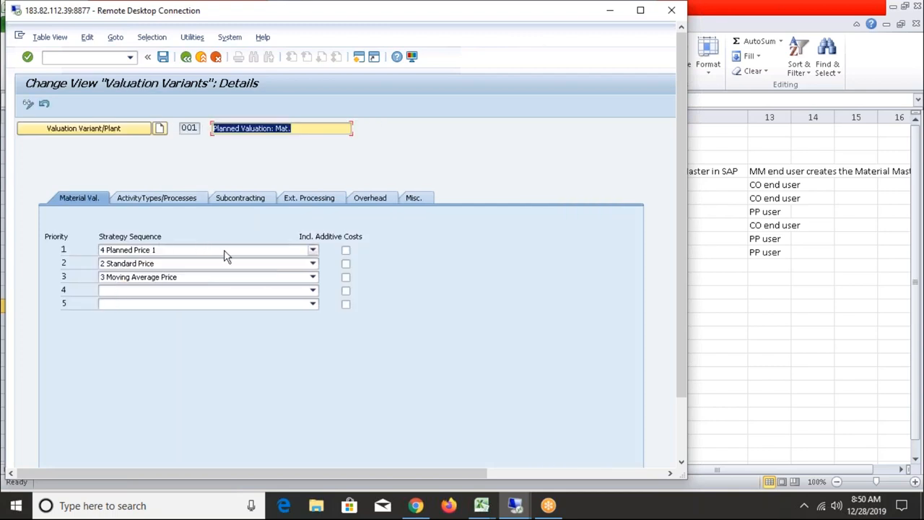
left_click(186, 61)
left_click(188, 60)
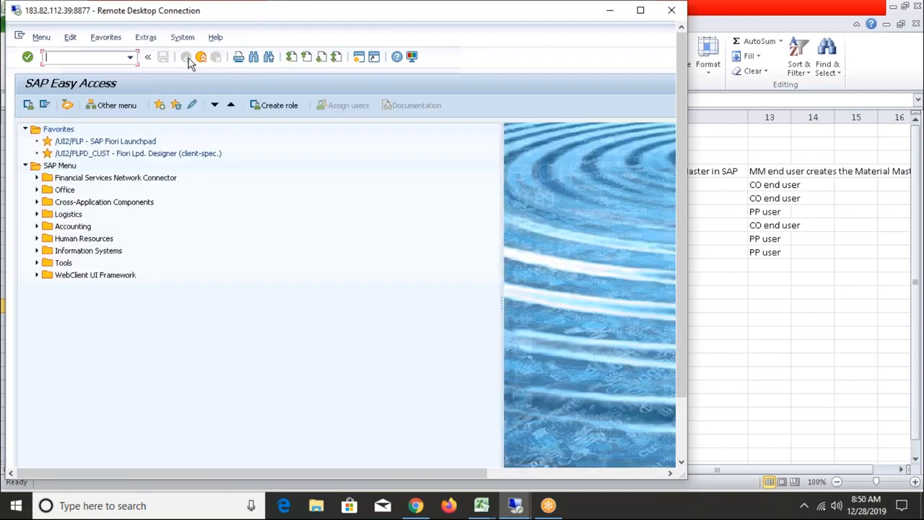
Run OKKN again and examine the material valuation strategies in costing variant ALIL's valuation variant.
type("okkn")
key("Return")
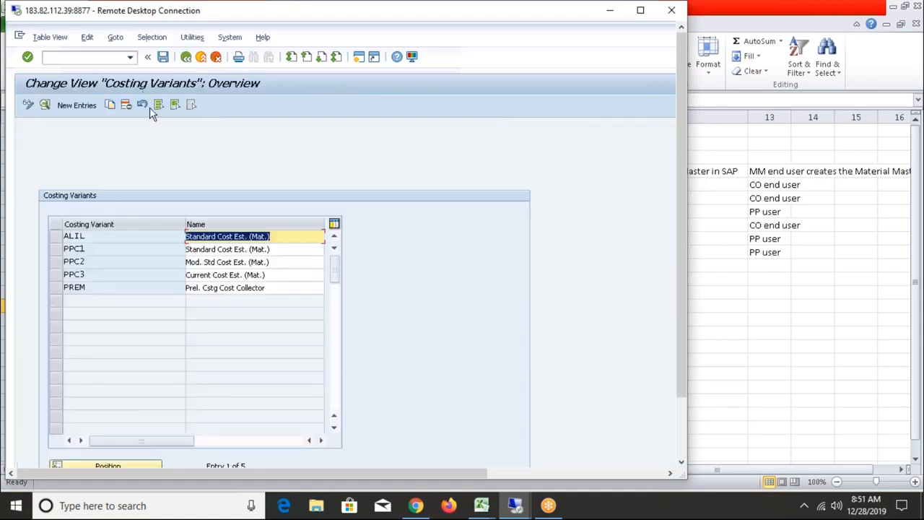
double_click(208, 238)
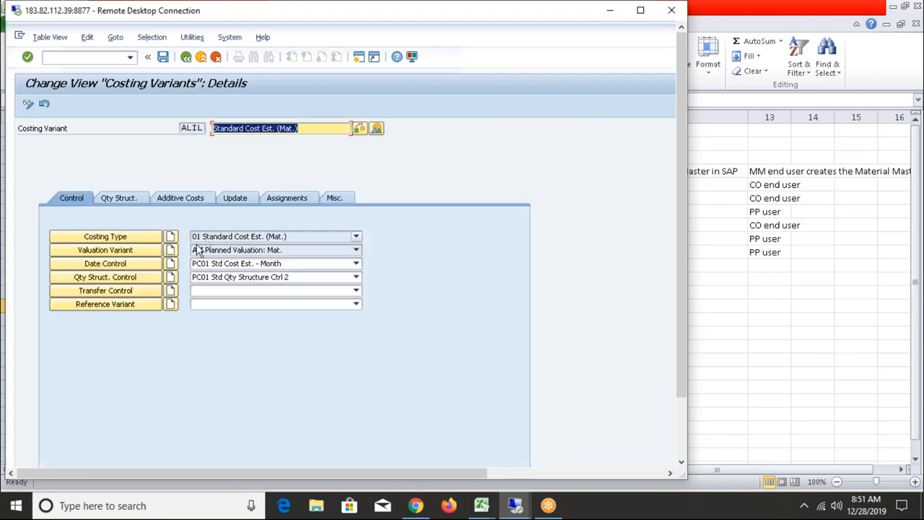
left_click(132, 252)
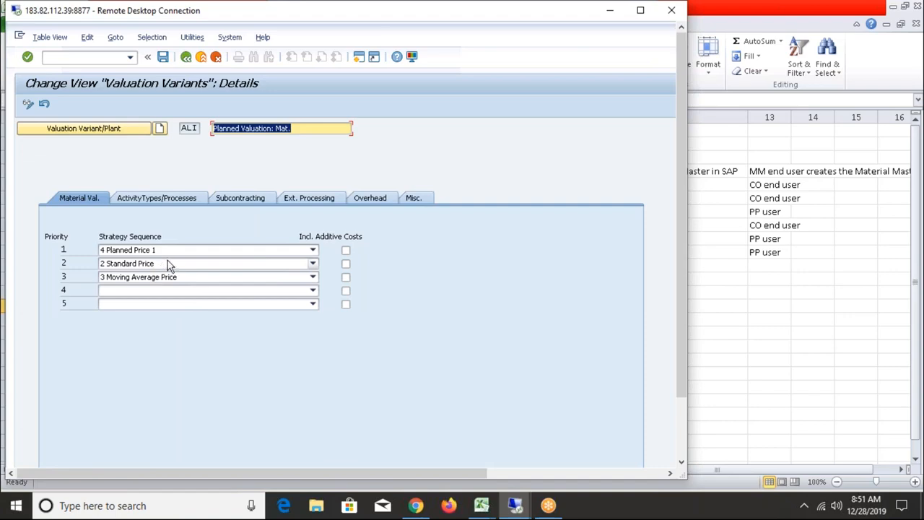
In the 183.82.124.233 session, change valuation variant 001's first purchasing info record sub-strategy to 3 Net Quotation Price and save.
key("alt+Tab")
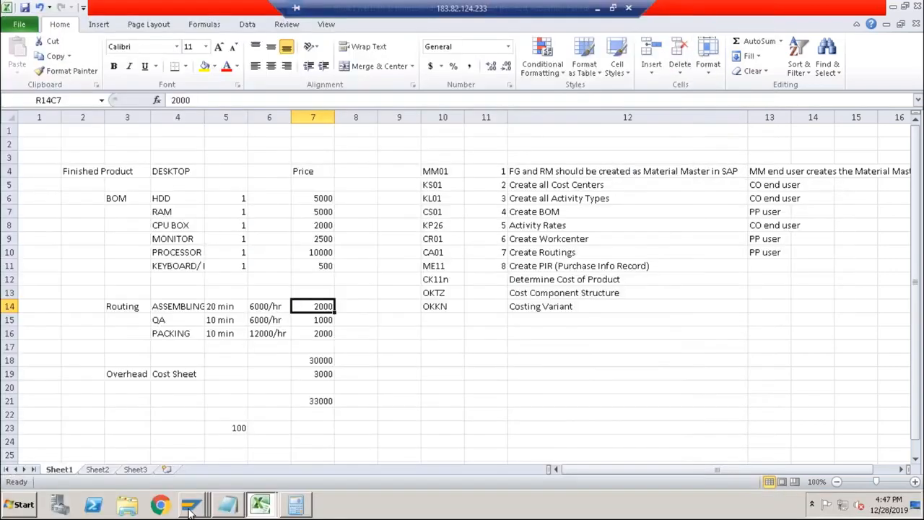
left_click(189, 509)
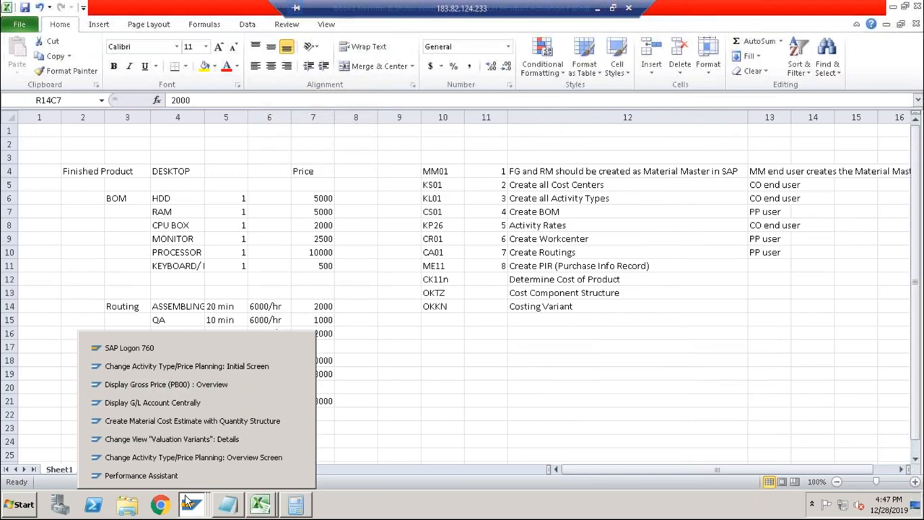
left_click(192, 440)
left_click(204, 363)
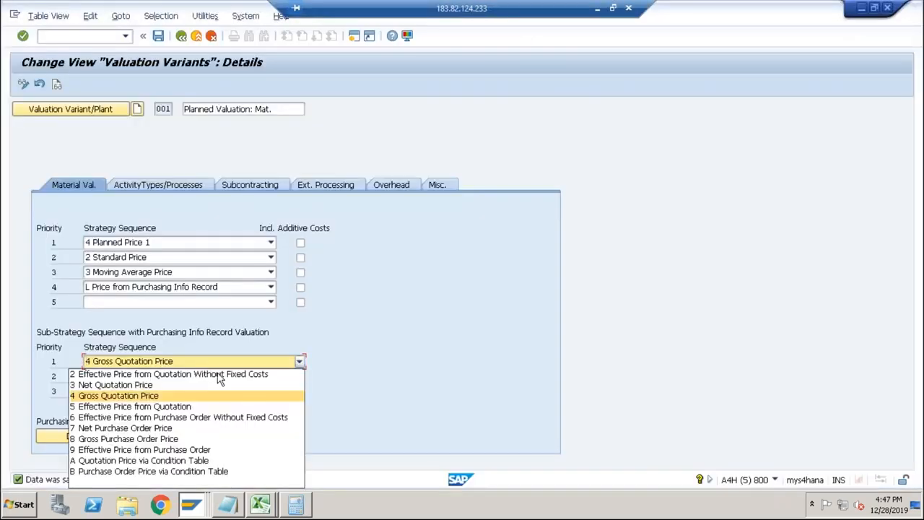
left_click(139, 482)
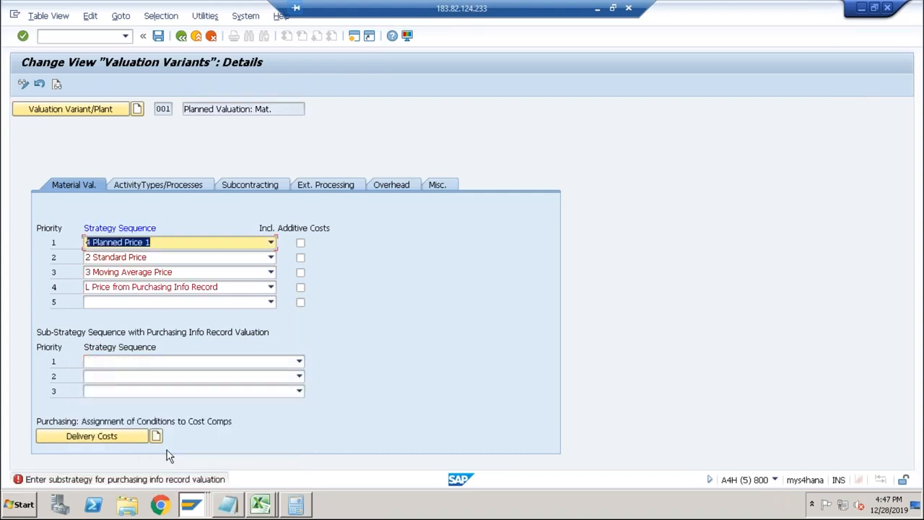
left_click(180, 289)
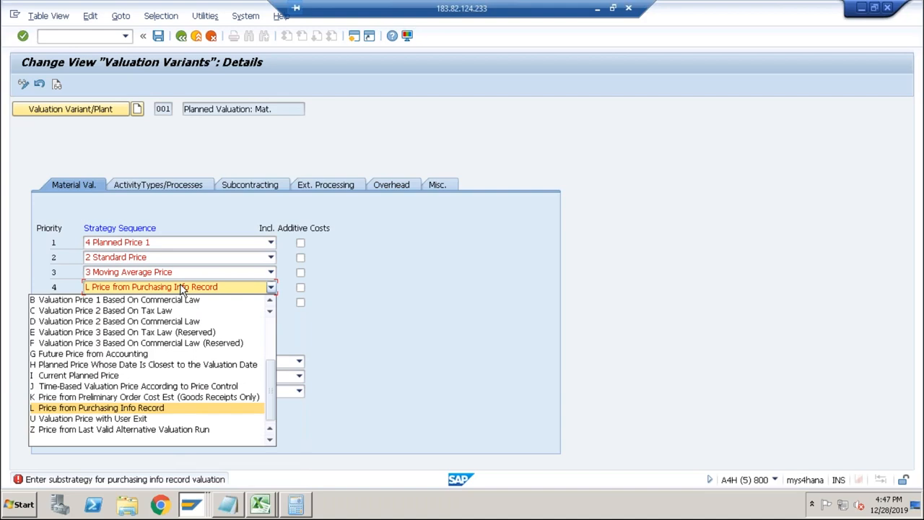
left_click(180, 289)
left_click(173, 362)
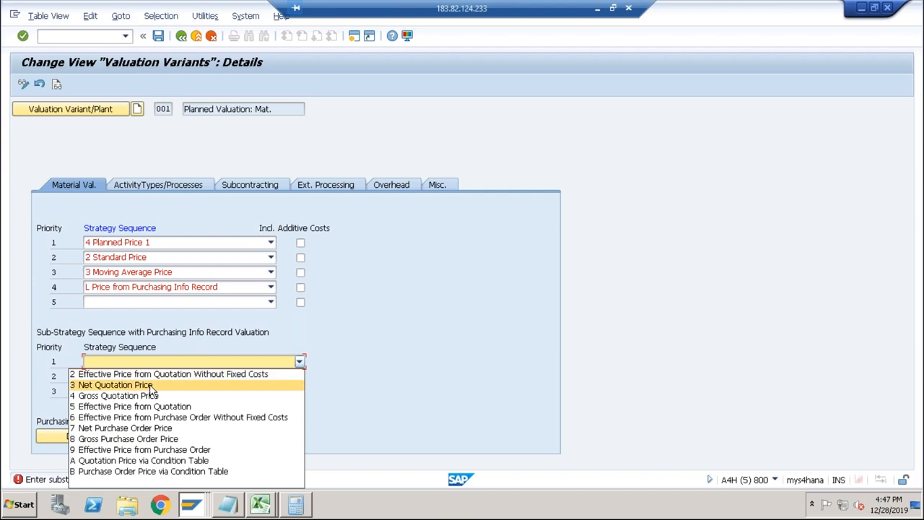
left_click(150, 384)
left_click(158, 36)
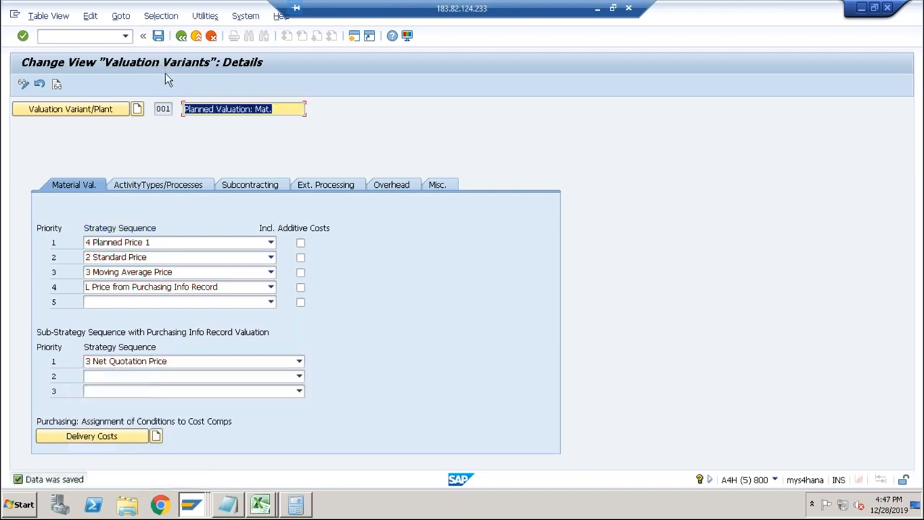
Discard the open DESKTOP cost estimate without saving and rerun it for plant ABCS with variant PPC1, version 1.
key("alt+Tab")
key("alt+Tab")
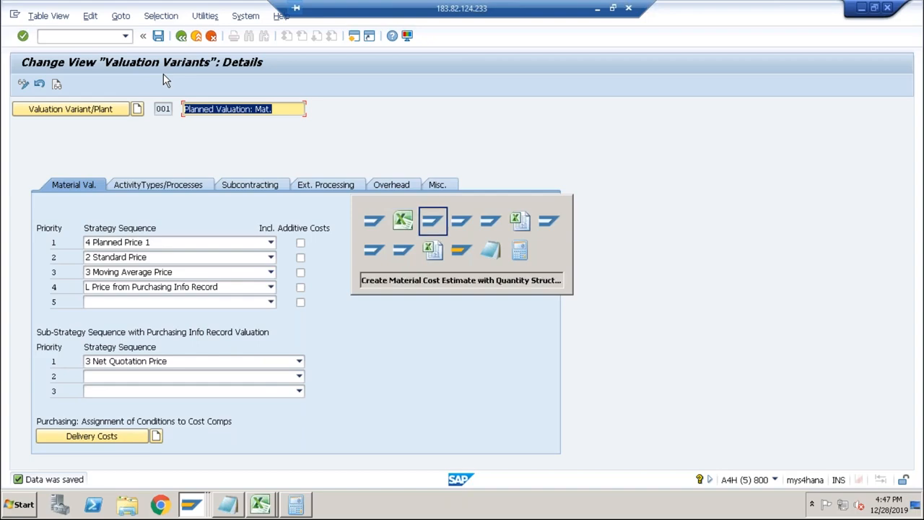
left_click(181, 35)
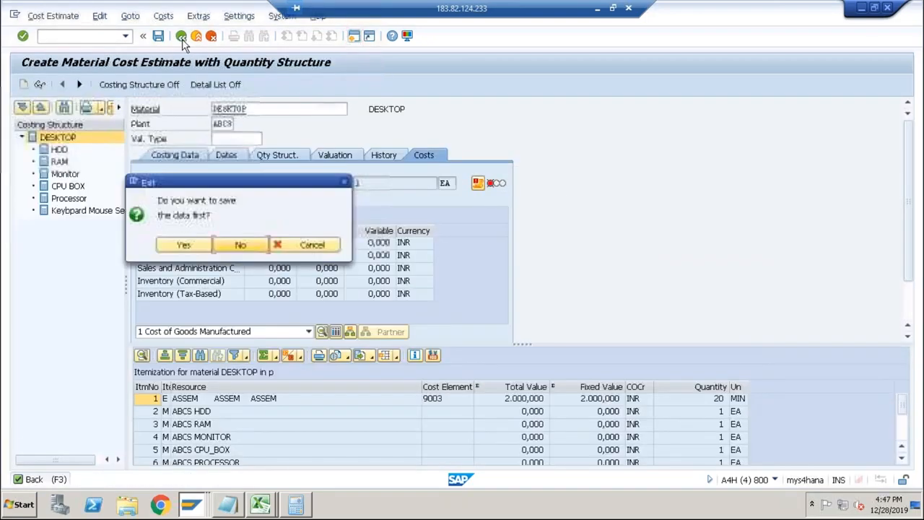
left_click(235, 246)
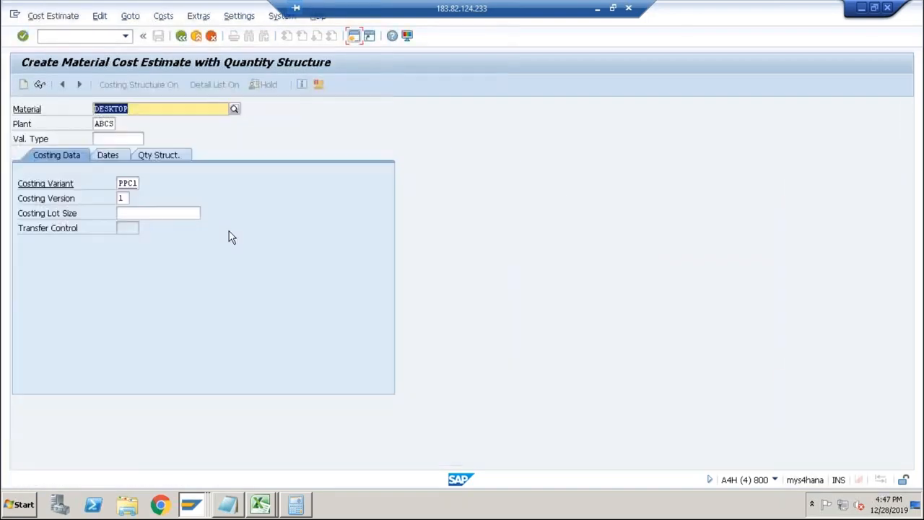
key("Return")
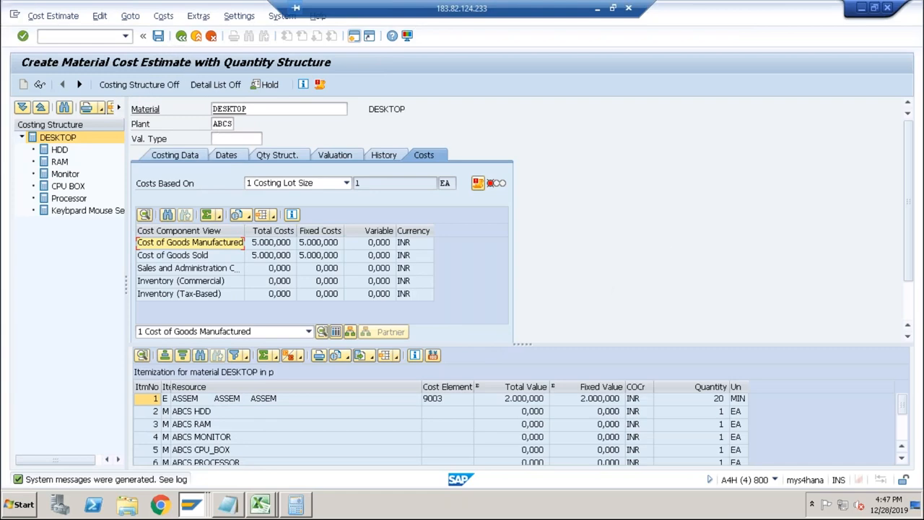
Open the cost estimate's message log, examine the HDD consumption account error, and return to the costing results.
key("alt+Tab")
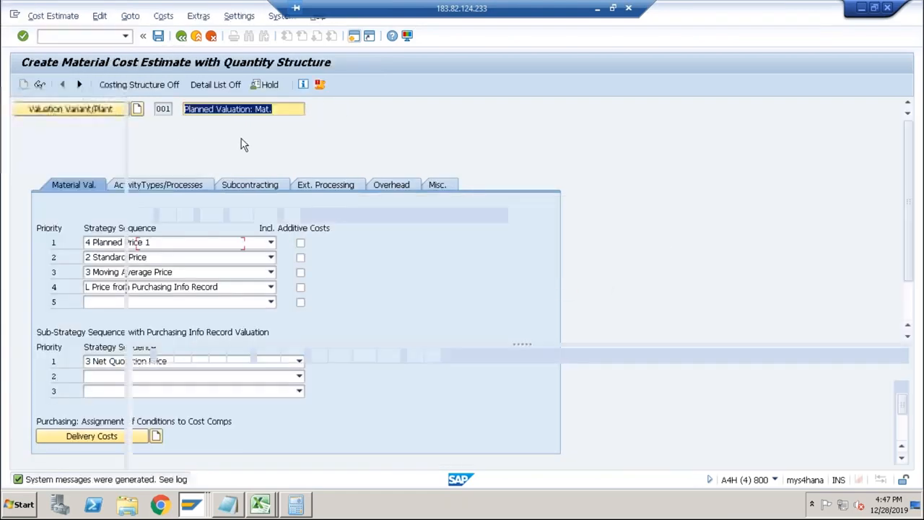
left_click(321, 85)
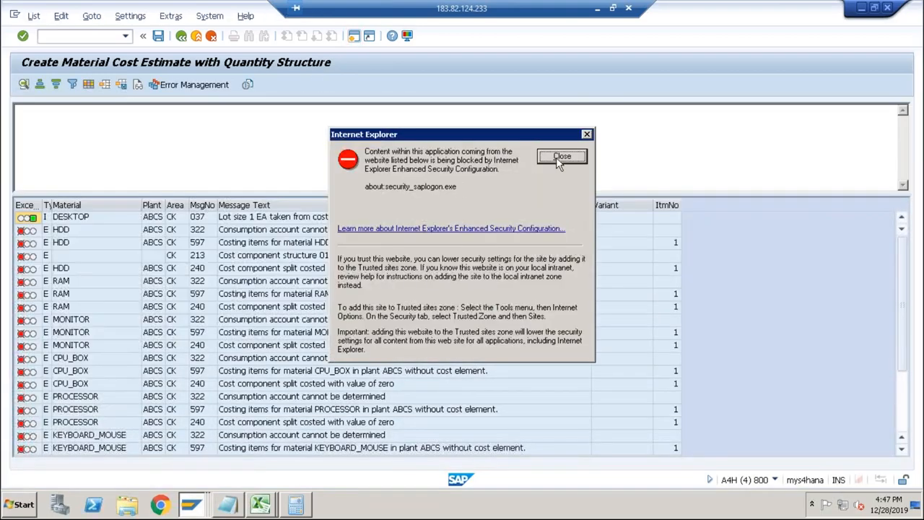
left_click(560, 162)
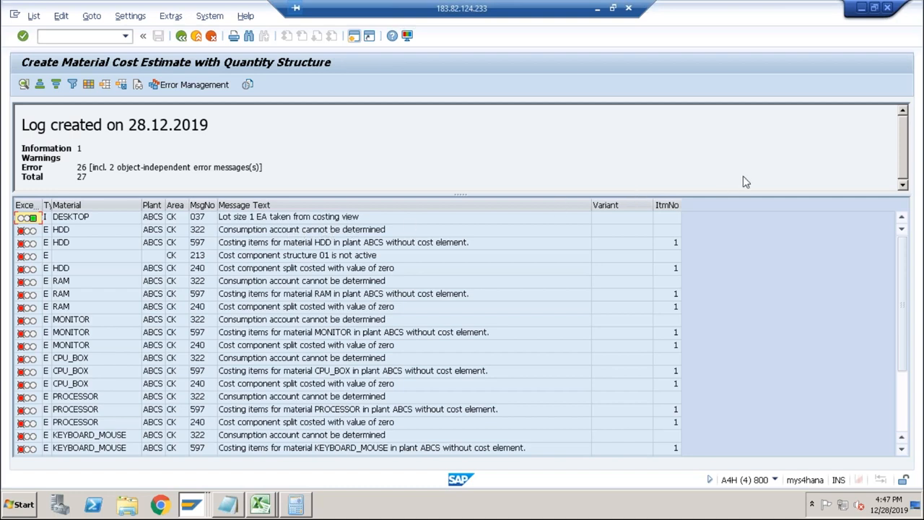
left_click(280, 231)
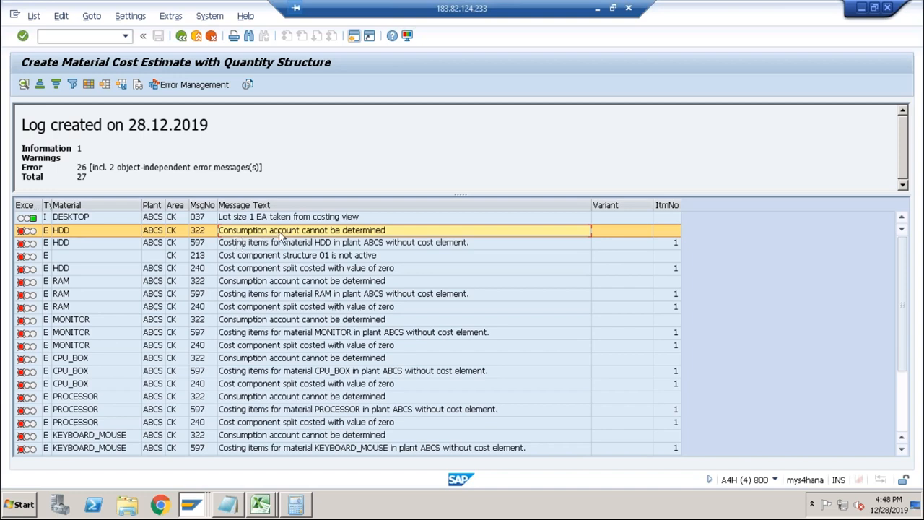
key("alt+Tab")
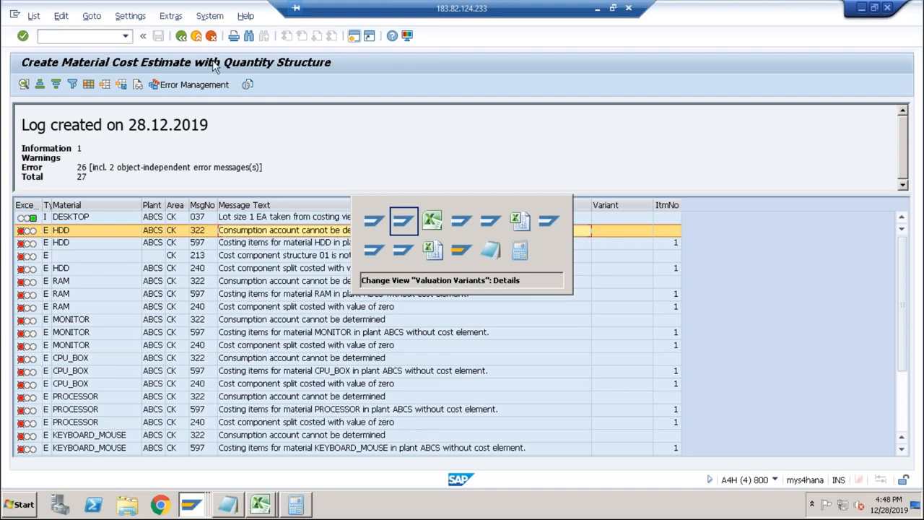
left_click(180, 39)
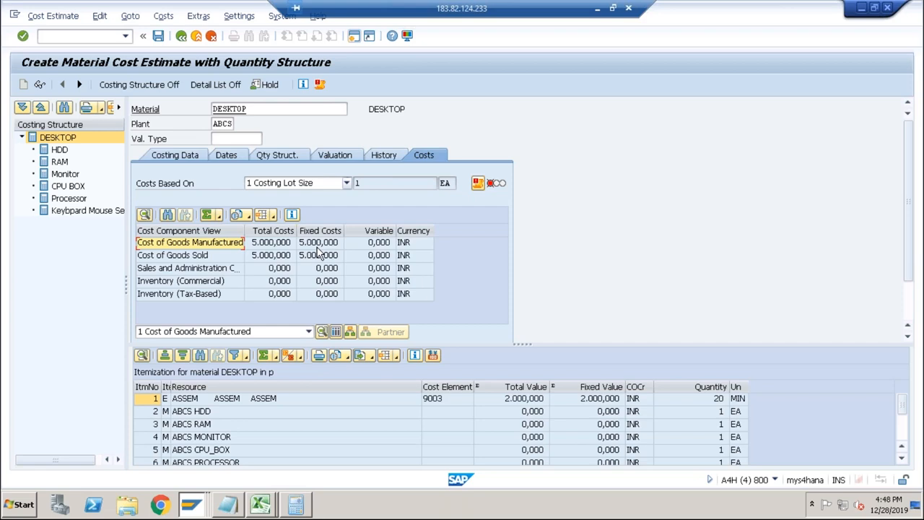
Go through the HDD, RAM, Monitor, CPU BOX and Processor components in the DESKTOP costing structure.
left_click(62, 151)
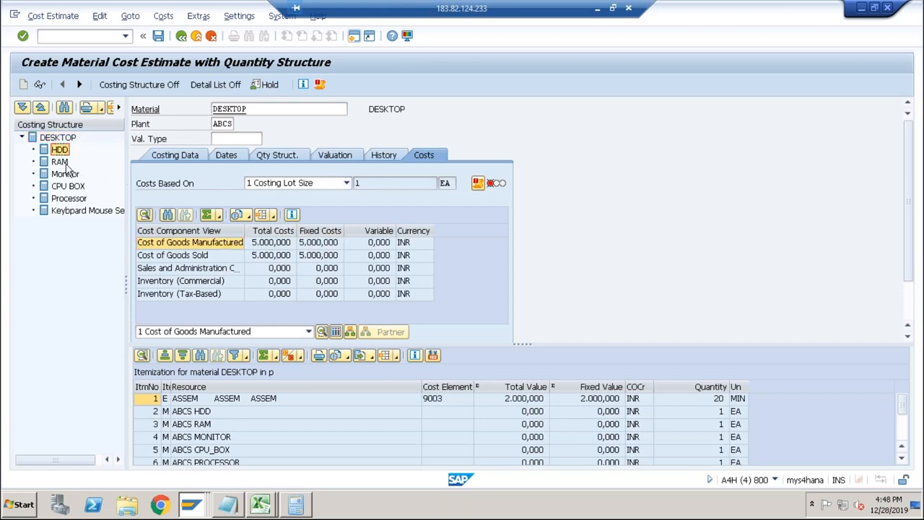
left_click(62, 161)
left_click(67, 174)
left_click(69, 186)
left_click(69, 198)
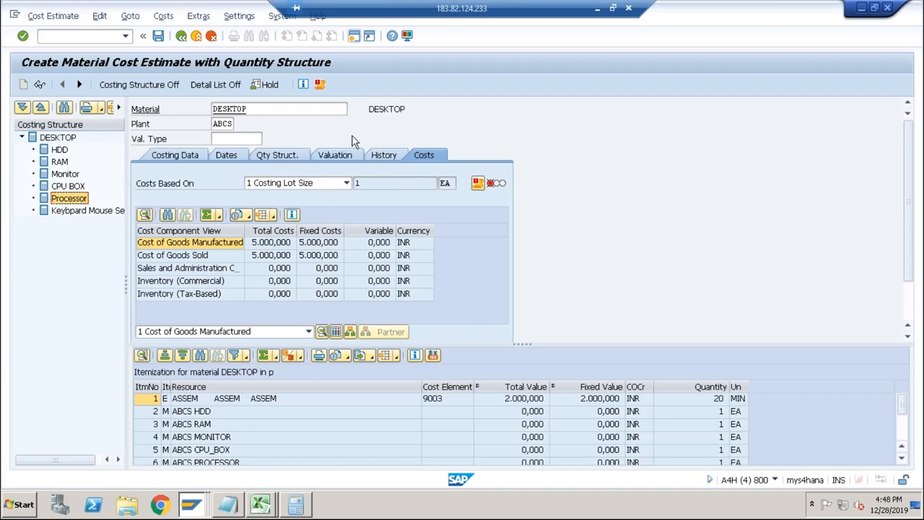
Reopen the message log and examine the account determination criteria in the detailed text of HDD's consumption account error.
left_click(320, 84)
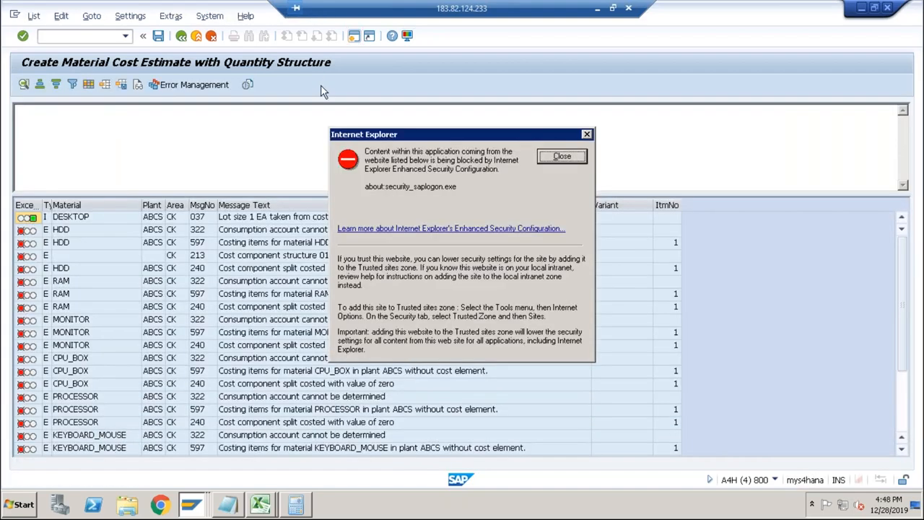
left_click(551, 157)
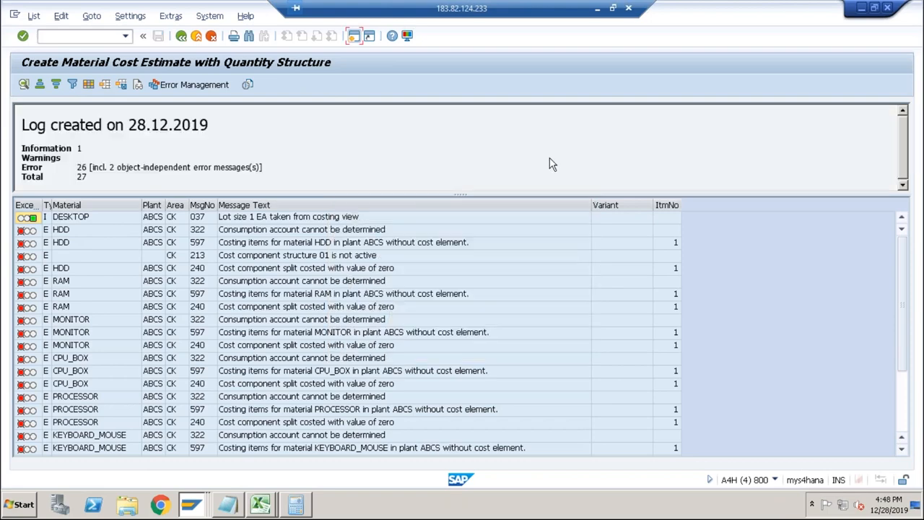
double_click(263, 231)
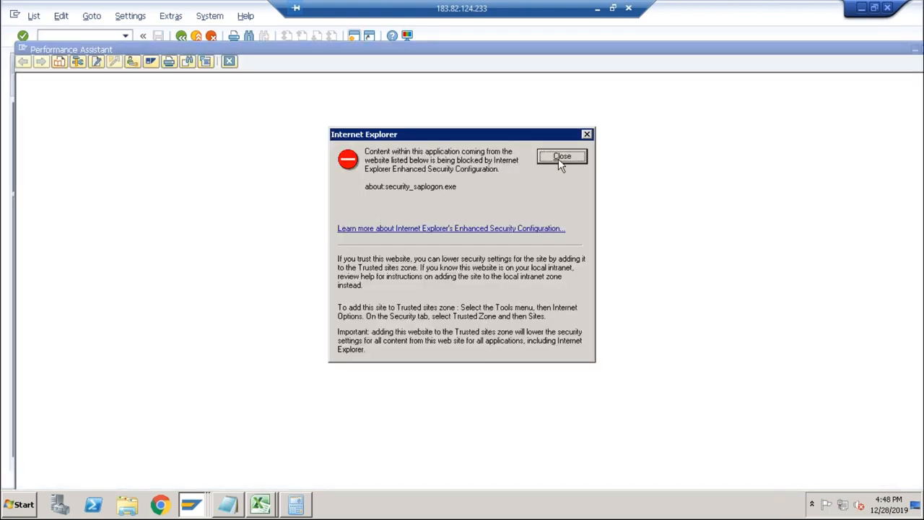
left_click(561, 158)
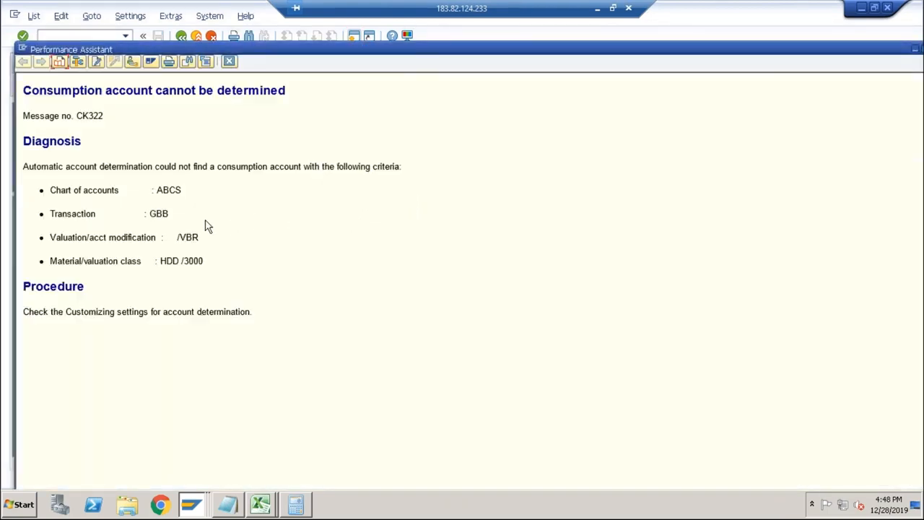
left_click_drag(157, 190, 203, 237)
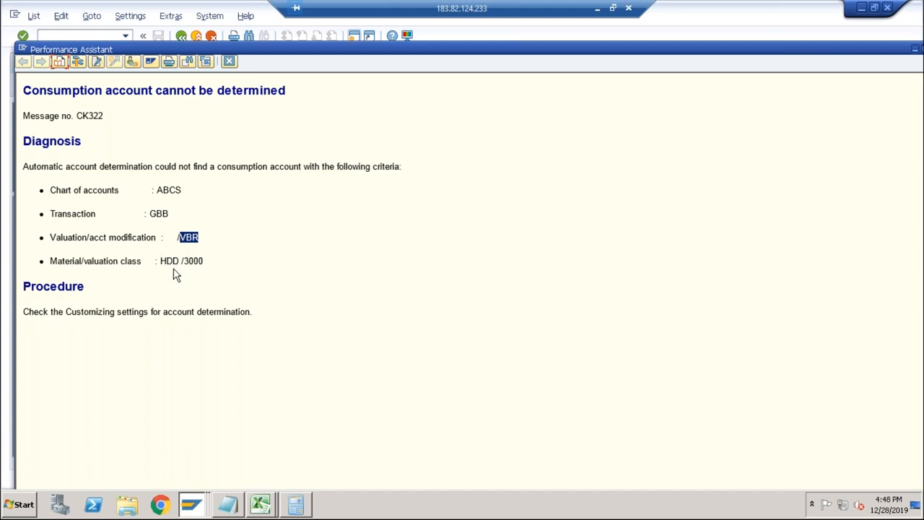
Switch to the session displaying RAM's gross price and open central G/L account maintenance there for company code ABCS.
key("alt+Tab")
key("alt+Tab")
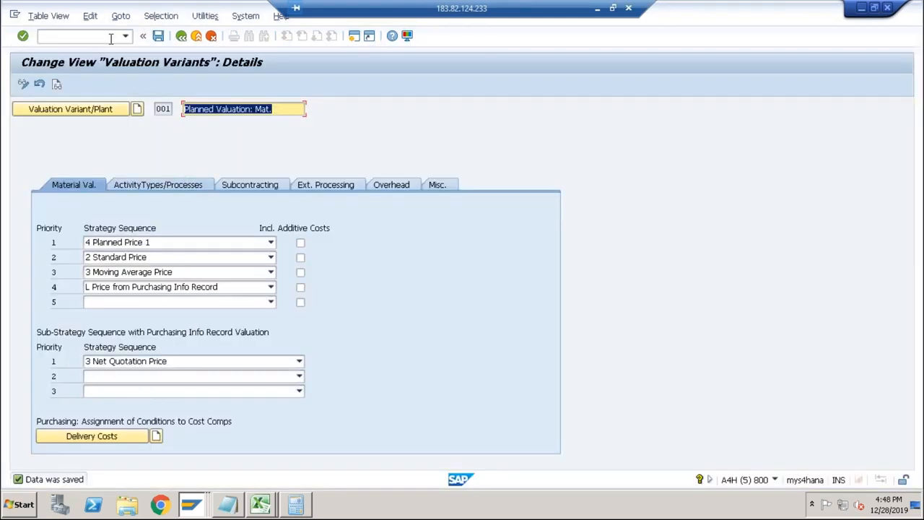
key("alt+Tab")
key("alt+Tab")
key("alt+Tab")
key("alt+Tab")
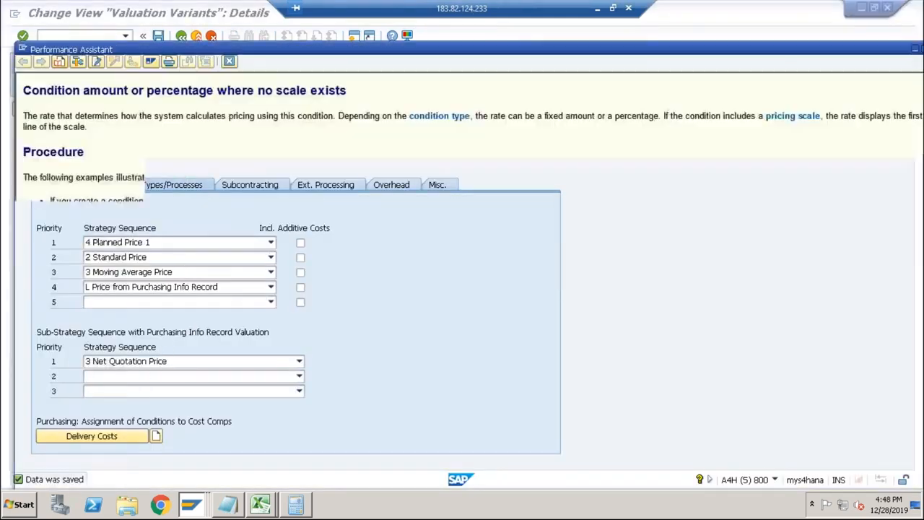
key("alt+Tab")
key("alt+Tab")
key("alt+Tab")
key("alt+Tab")
key("alt+Tab")
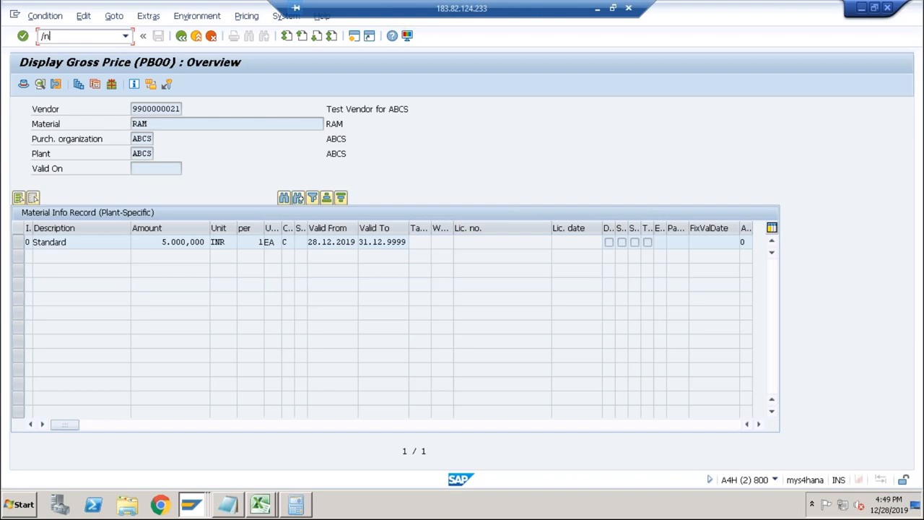
key("Return")
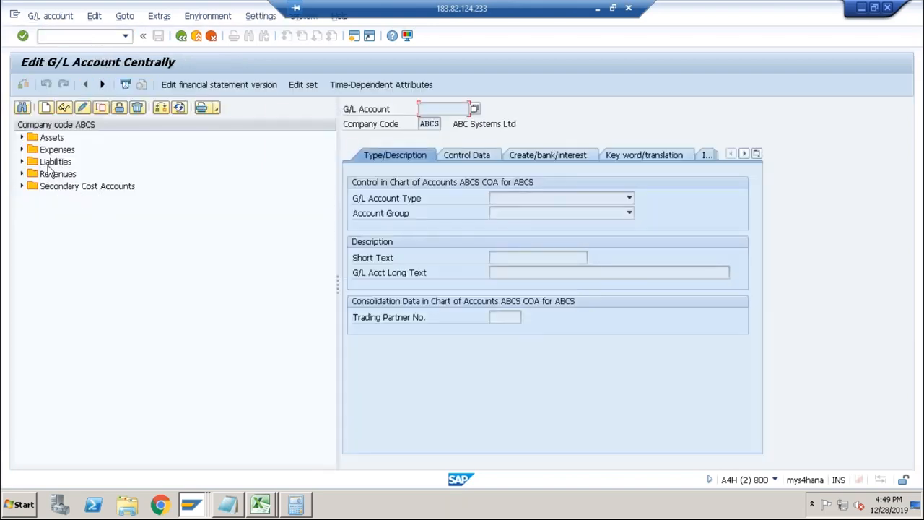
Copy the COGS expense account 4002 in company code ABCS to new G/L account 4003.
left_click(22, 149)
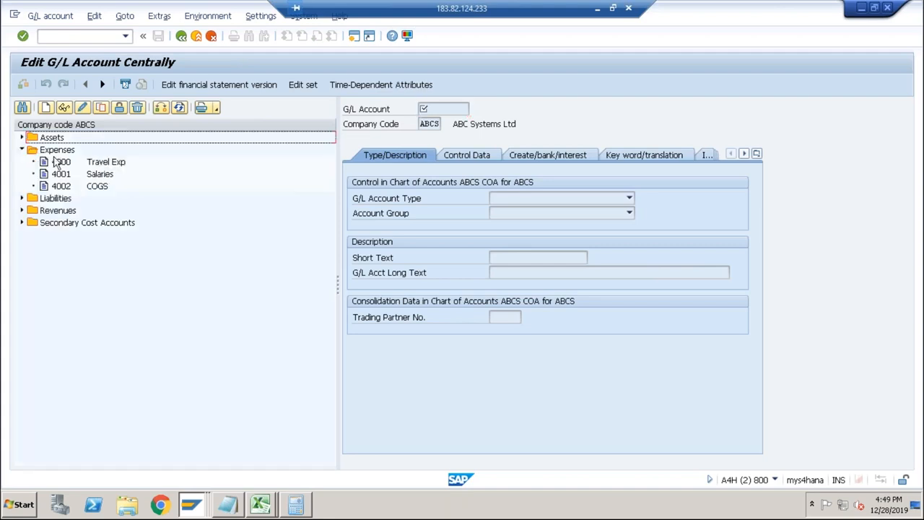
left_click(60, 186)
left_click(100, 107)
left_click(147, 215)
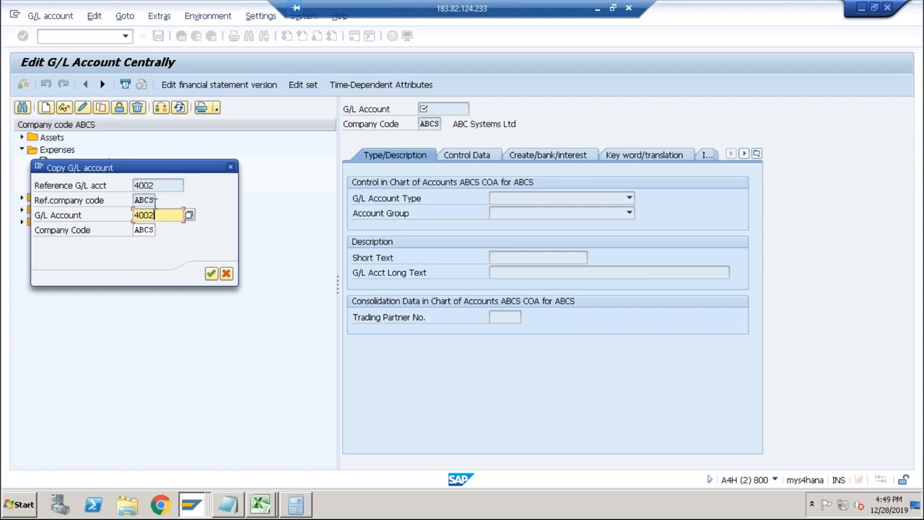
key("Return")
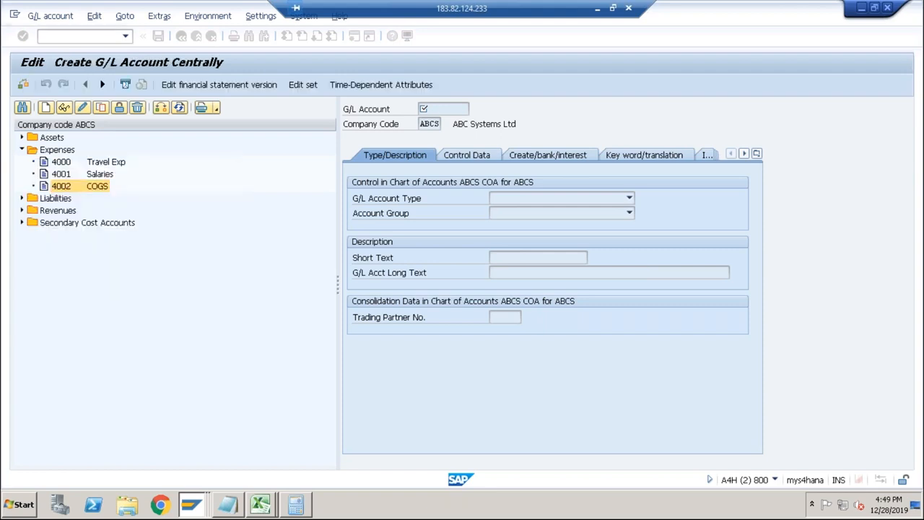
Set account 4003's short text to RM Consumption and clear its long text.
left_click_drag(517, 258, 480, 257)
type("RM ")
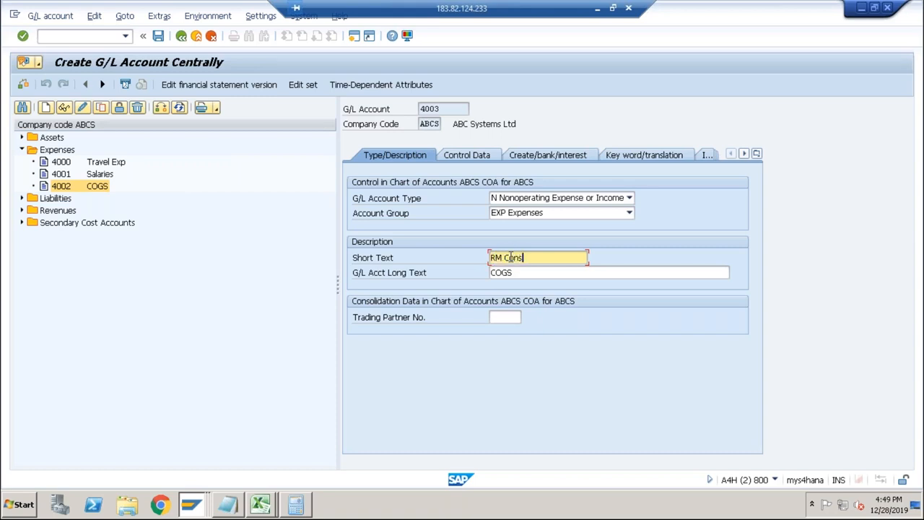
type("Consumption")
key("Tab")
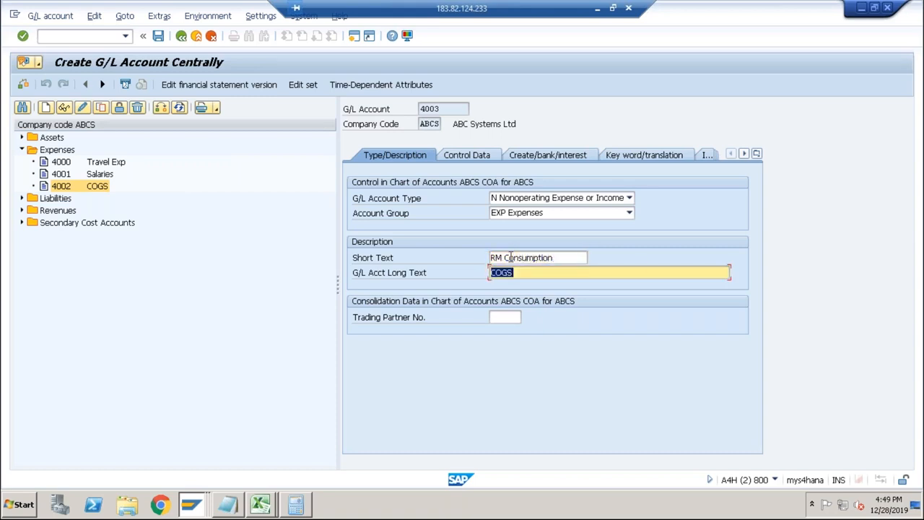
key("BackSpace")
Review the account's control and document creation data, and set its G/L account type to P Primary Costs or Revenue.
left_click(480, 153)
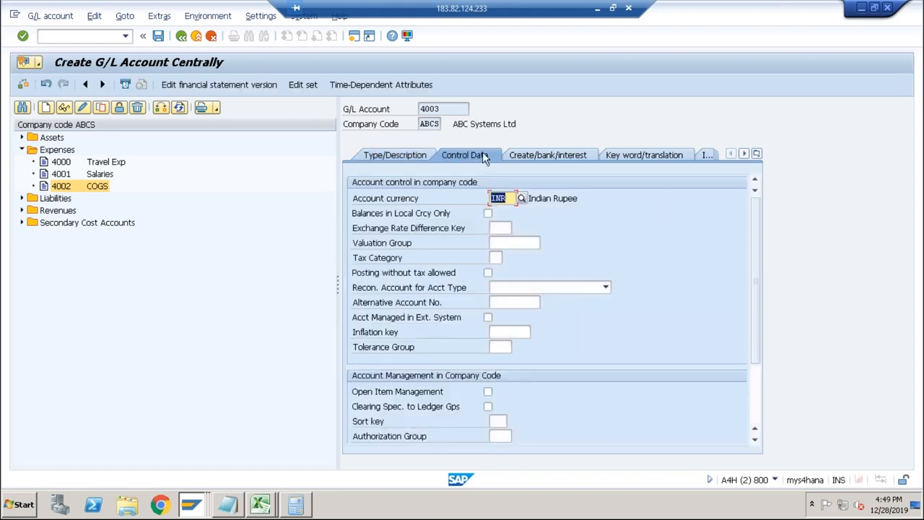
left_click(570, 154)
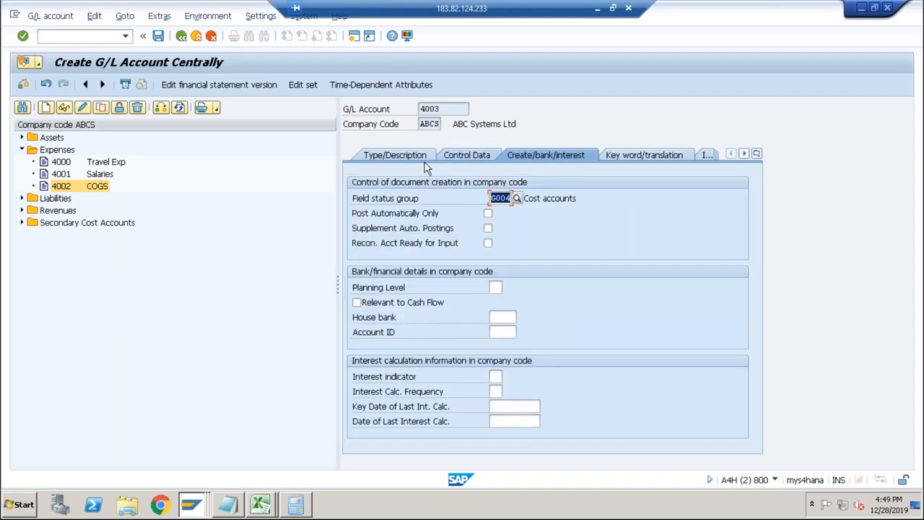
left_click(403, 158)
left_click(535, 202)
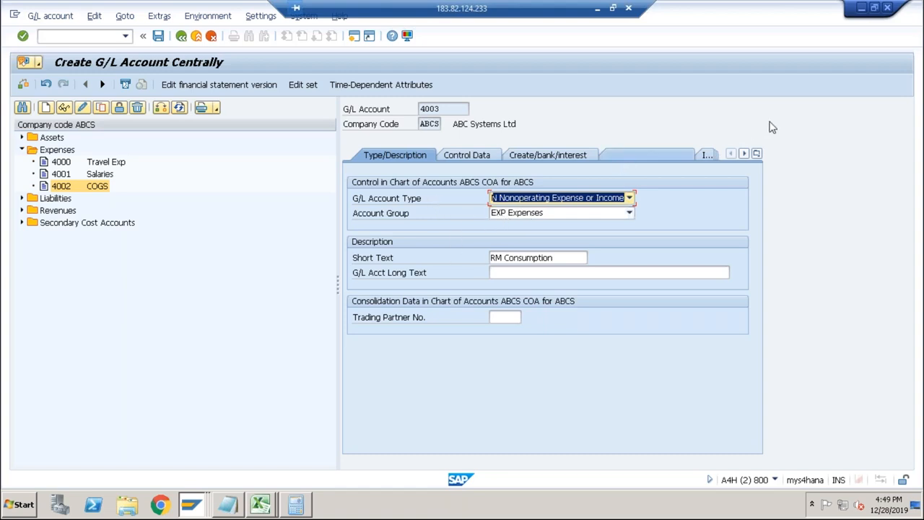
left_click(630, 201)
left_click(570, 221)
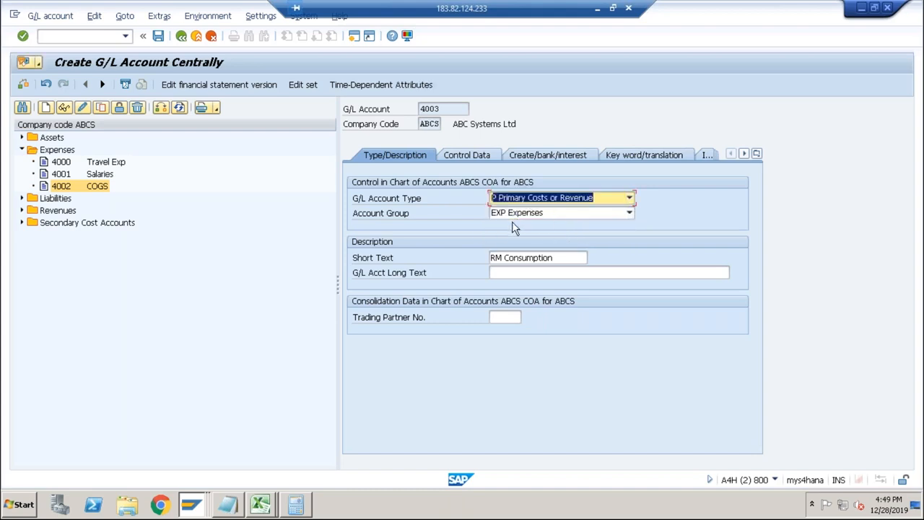
Set account 4003's cost element category to 01 in its controlling area settings and save the new account.
left_click(470, 157)
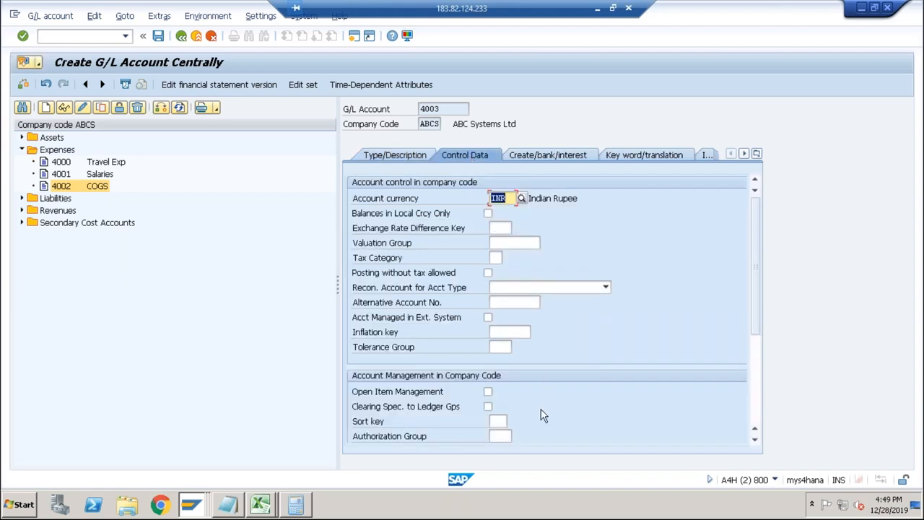
scroll(540, 409, "down", 4)
left_click(495, 331)
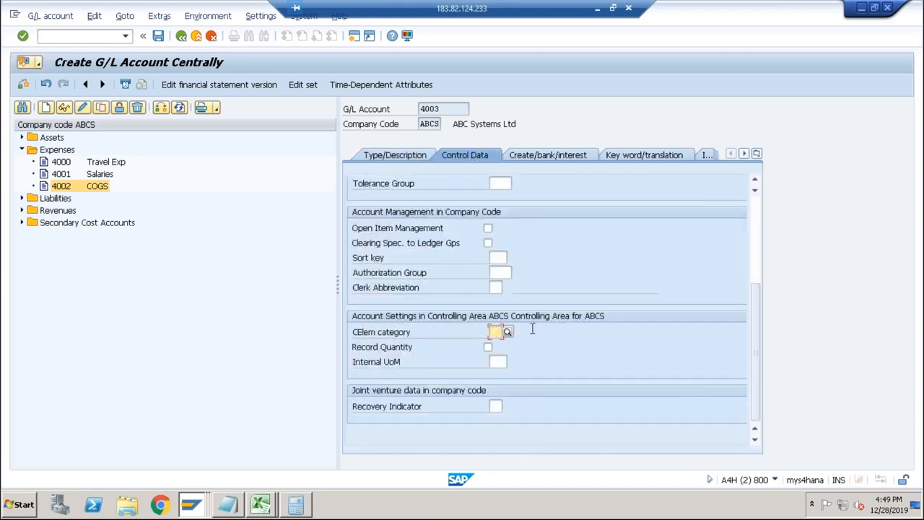
type("01")
key("Return")
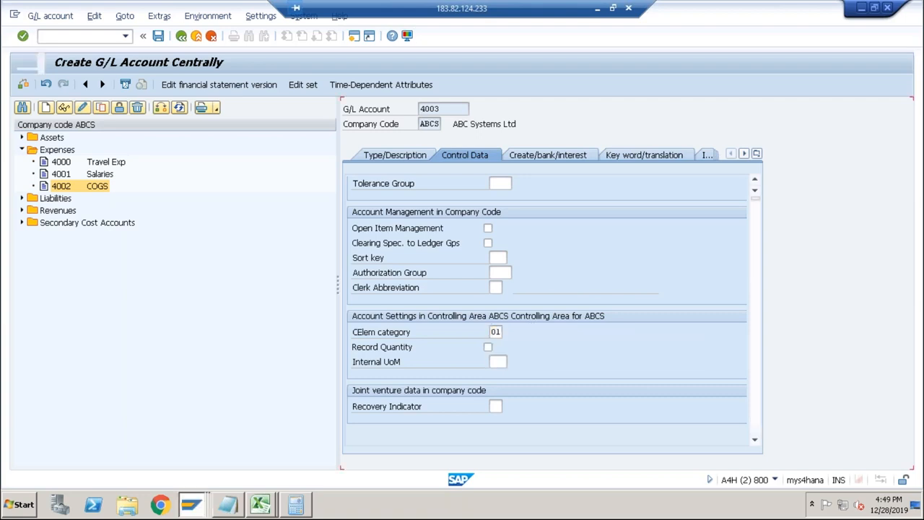
left_click(554, 160)
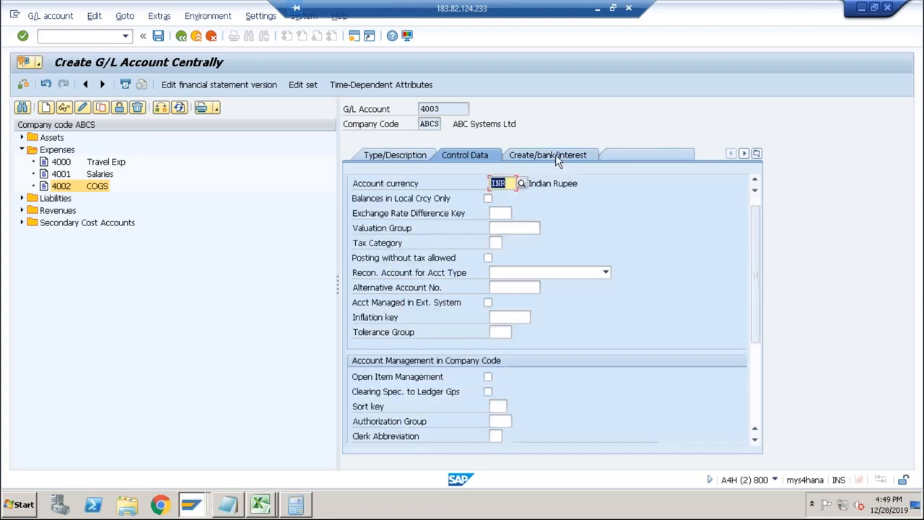
left_click(158, 36)
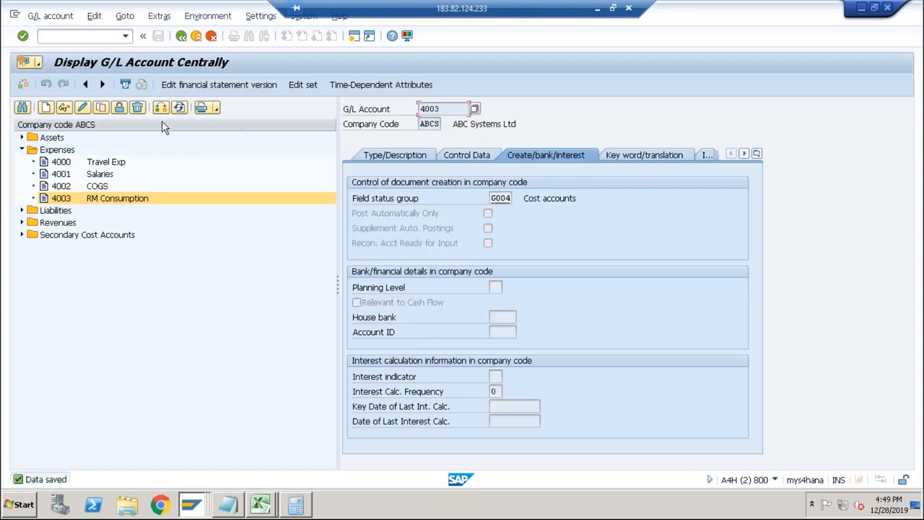
Change the RM Consumption account's field status group to G003 Material consumption accounts and save.
left_click(82, 107)
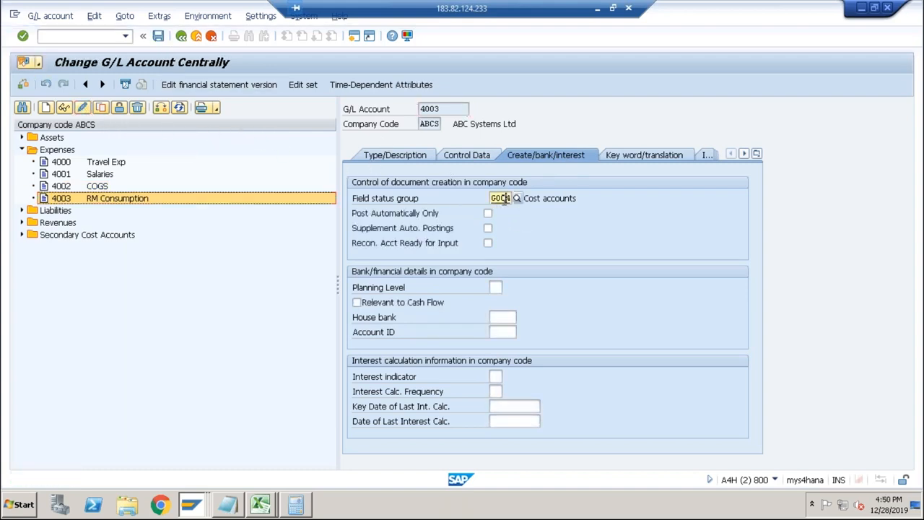
left_click(517, 198)
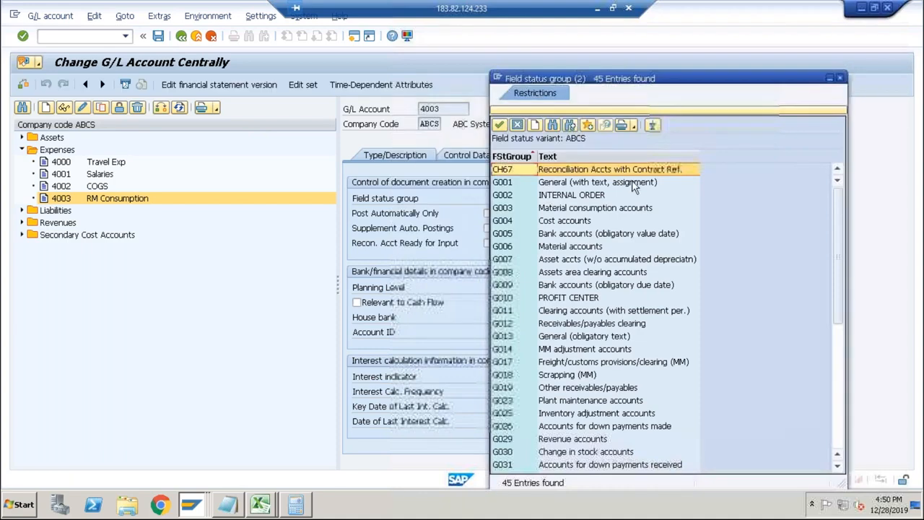
left_click(607, 207)
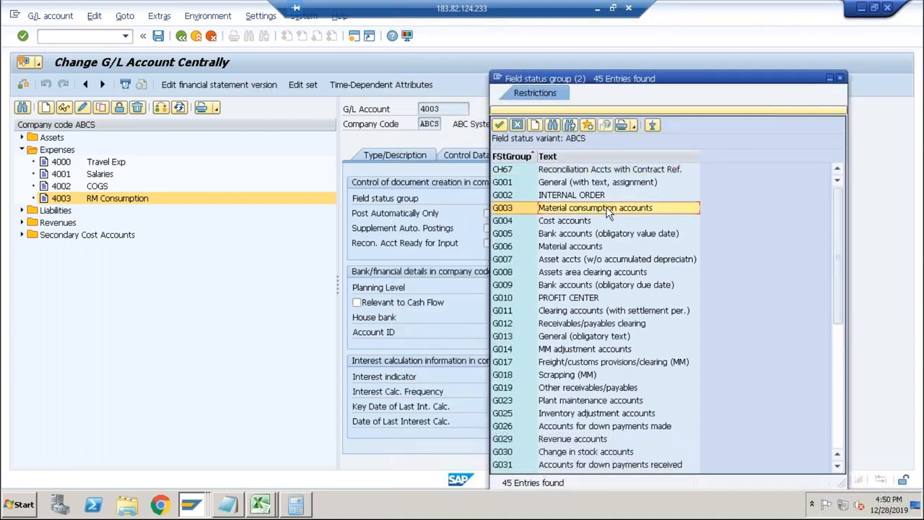
double_click(606, 207)
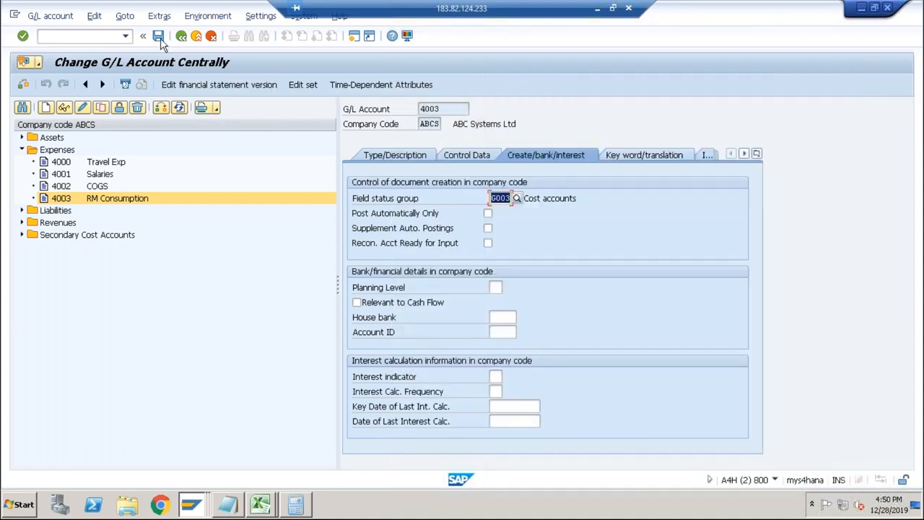
left_click(158, 36)
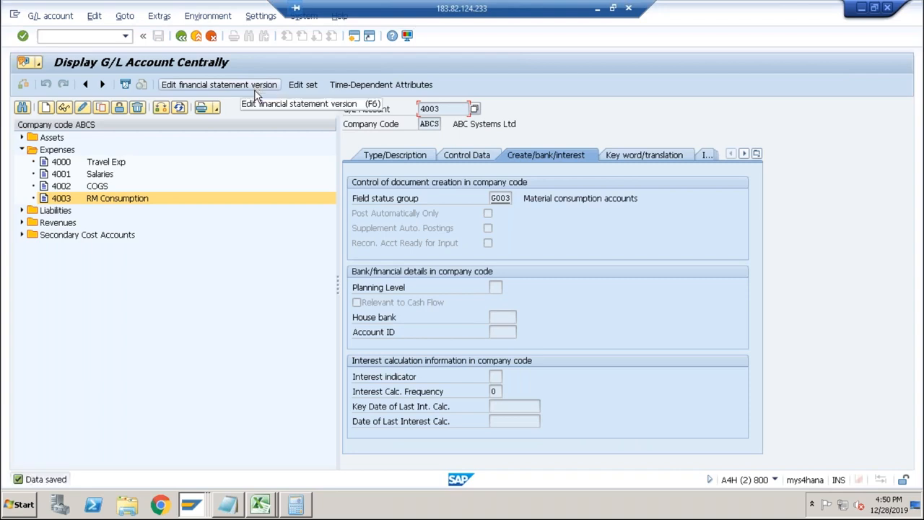
Run OBYC and open the inventory offsetting procedure GBB for chart of accounts ABCS.
key("alt+Tab")
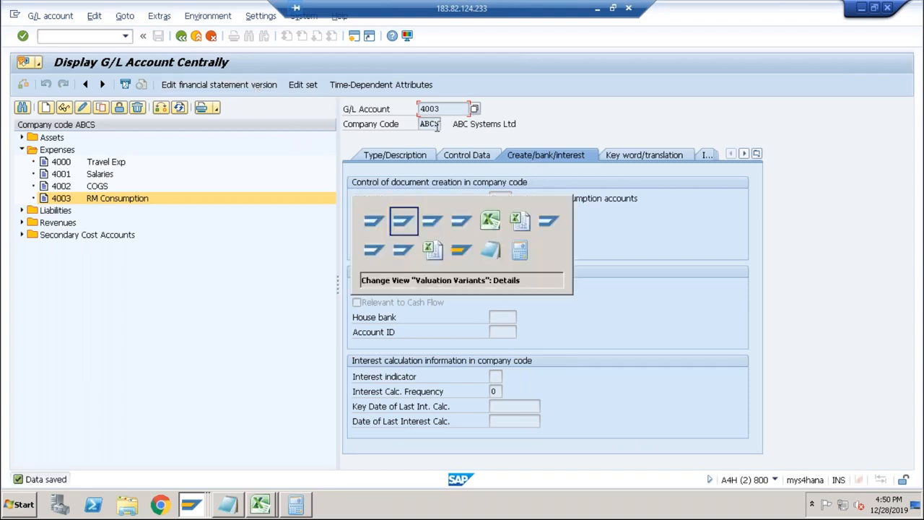
key("alt+shift+Tab")
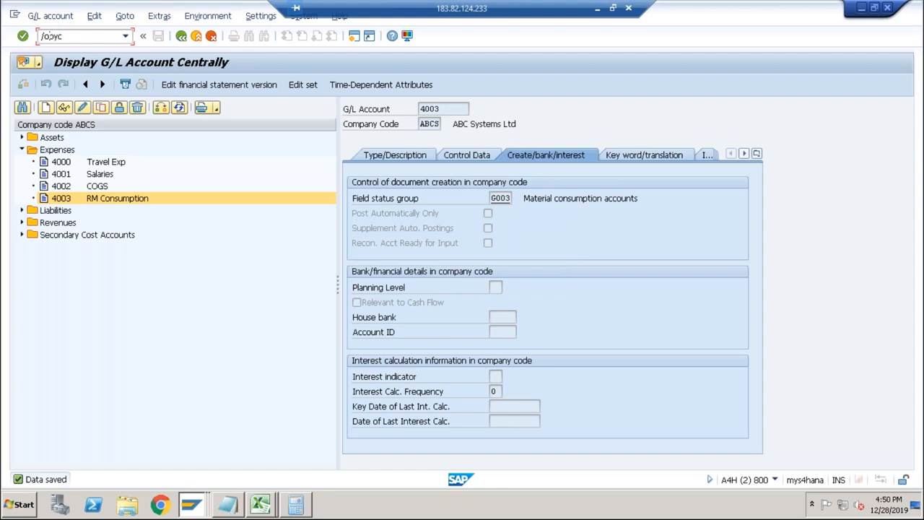
type("n")
key("Return")
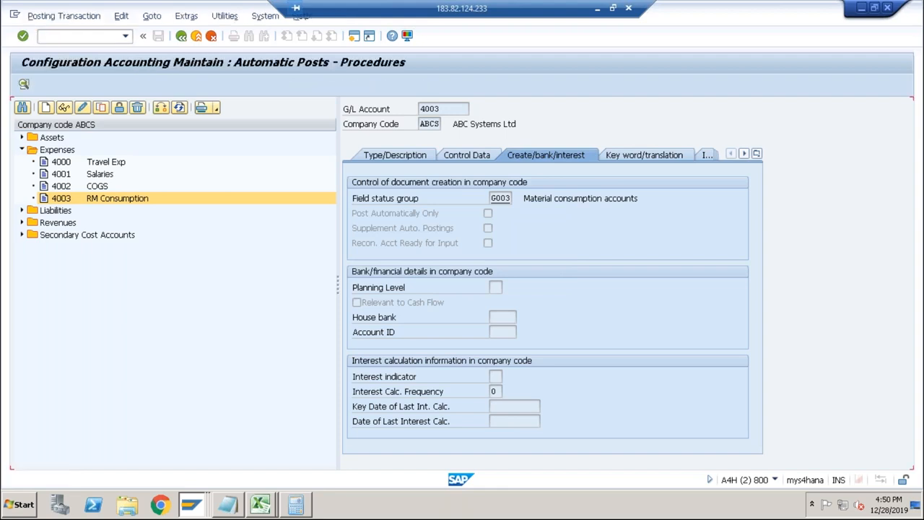
left_click(422, 290)
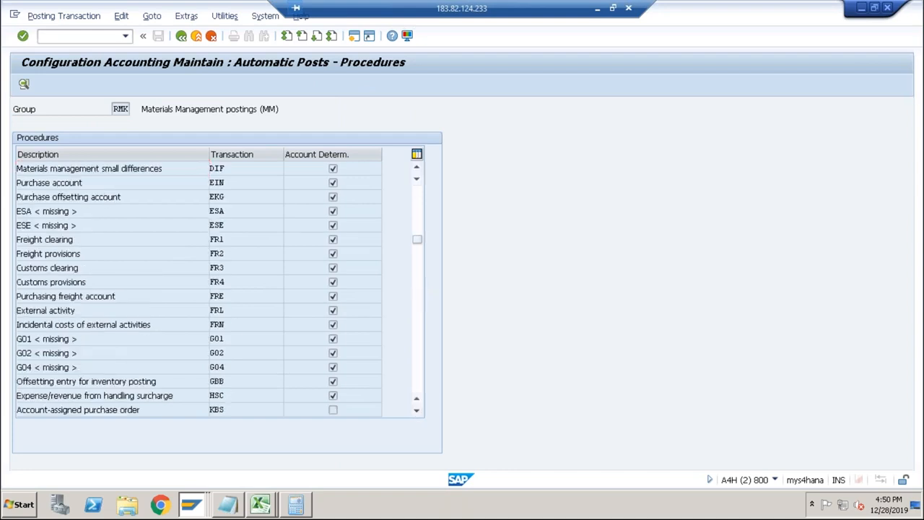
double_click(213, 380)
left_click(278, 320)
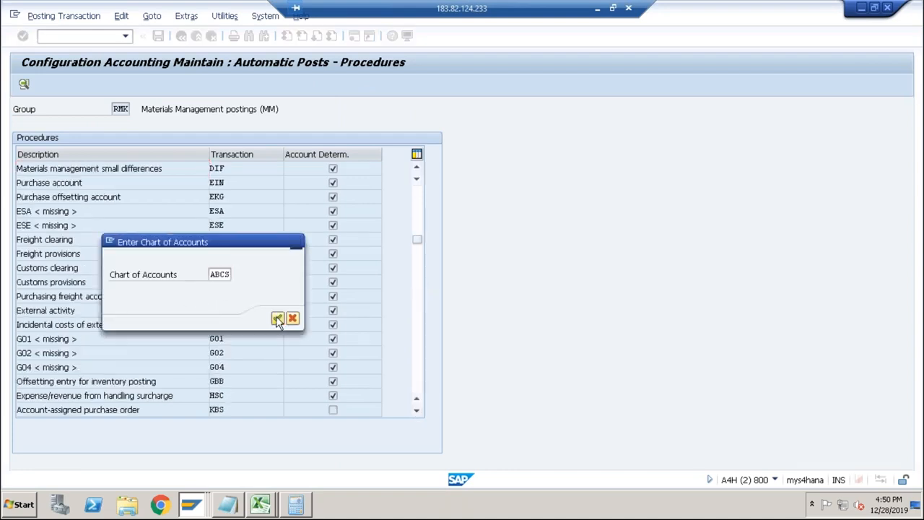
Check the error's account determination criteria, then base the GBB rules on valuation modification and valuation class and save.
key("alt+Tab")
key("alt+Tab")
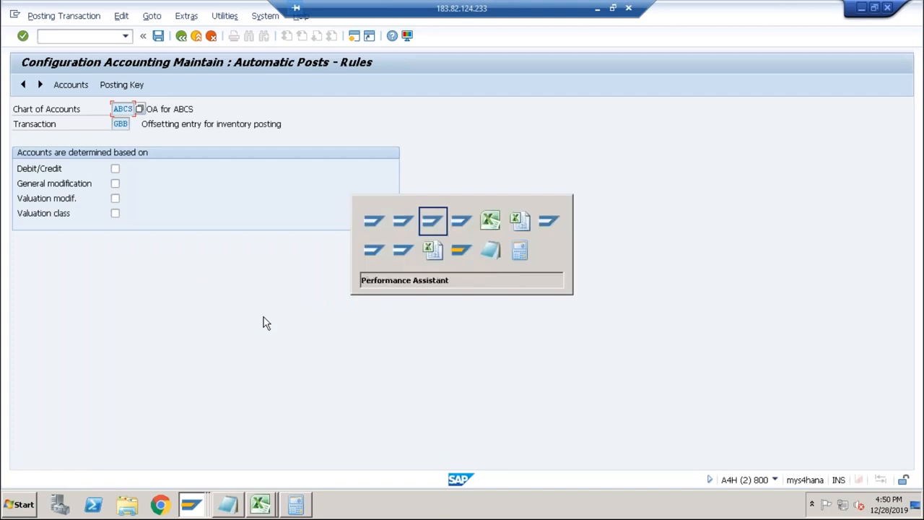
key("alt+Tab")
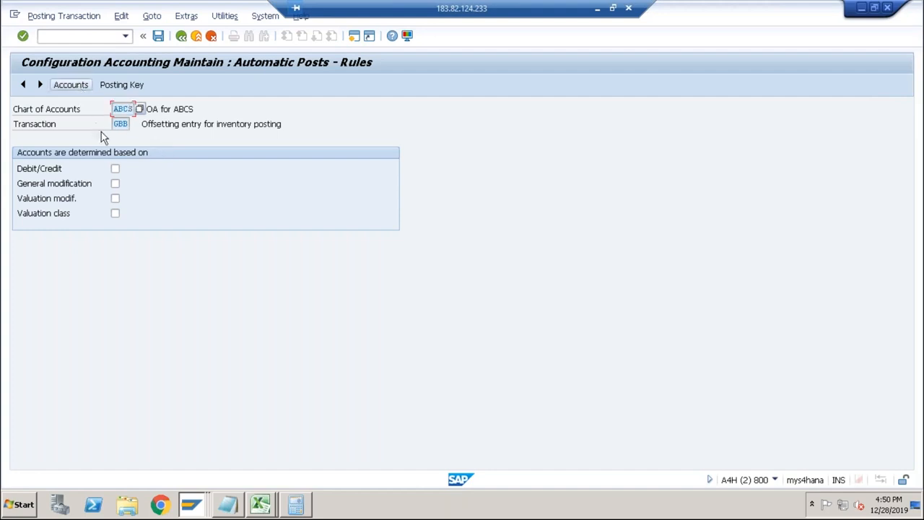
left_click(115, 184)
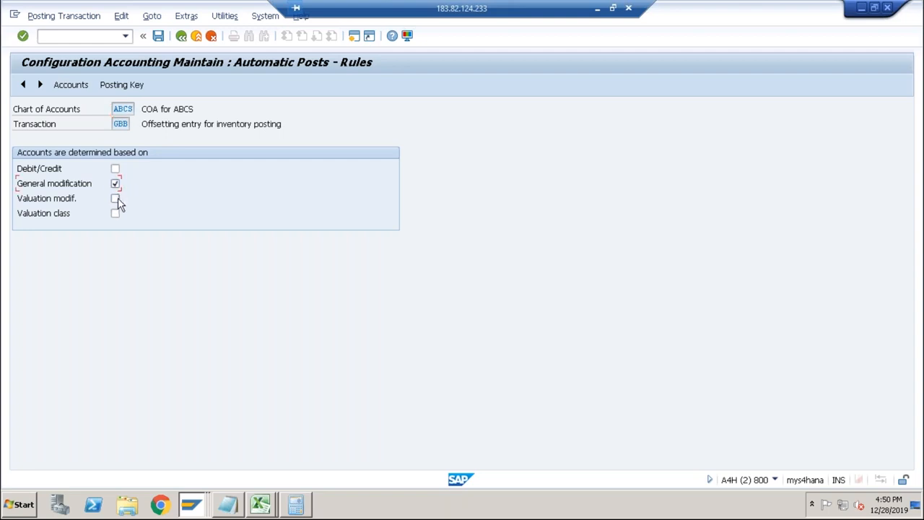
left_click(115, 184)
left_click(116, 198)
left_click(115, 214)
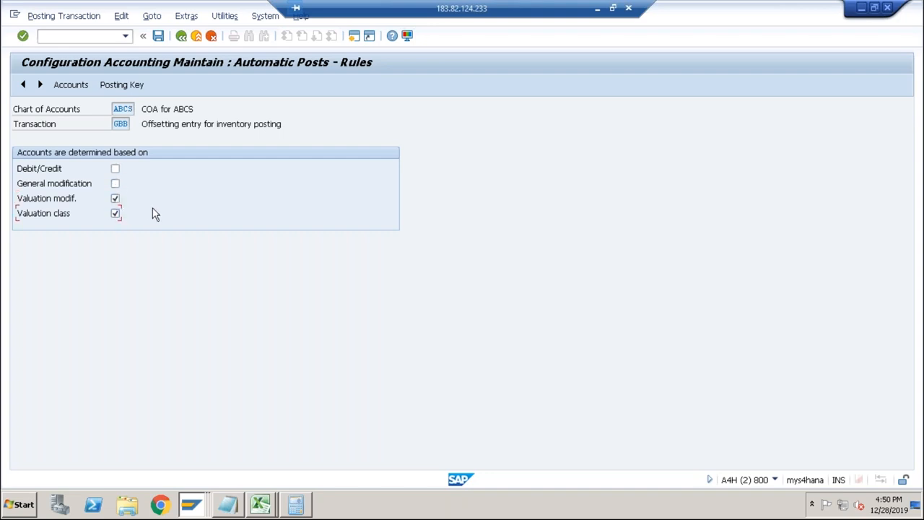
left_click(158, 35)
left_click(73, 185)
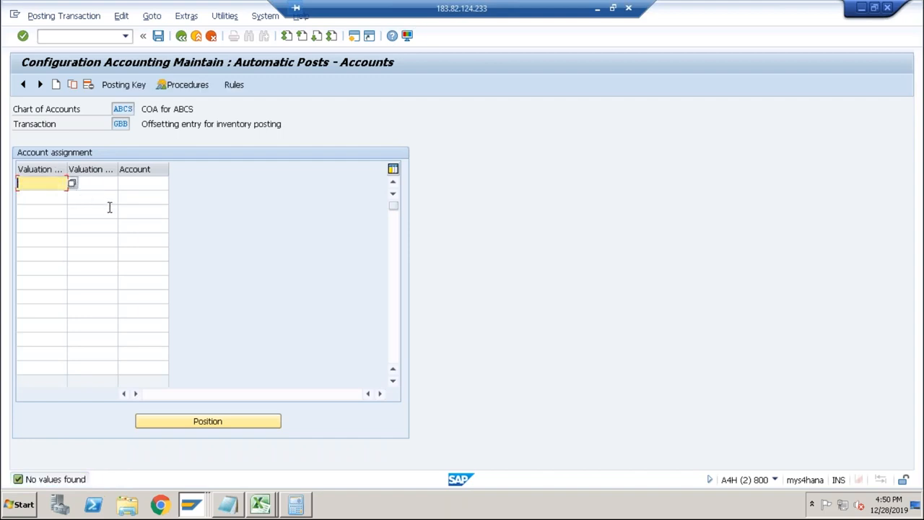
Assign account 4003 to valuation modification VBR and valuation class 3000, and save it to the proposed customizing request.
key("Tab")
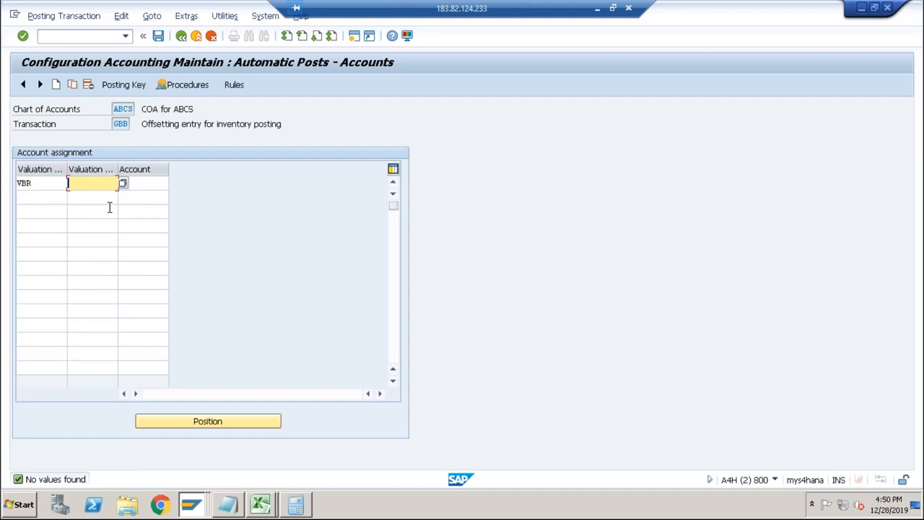
type("3000")
key("Return")
left_click_drag(184, 262, 206, 262)
key("alt+Tab")
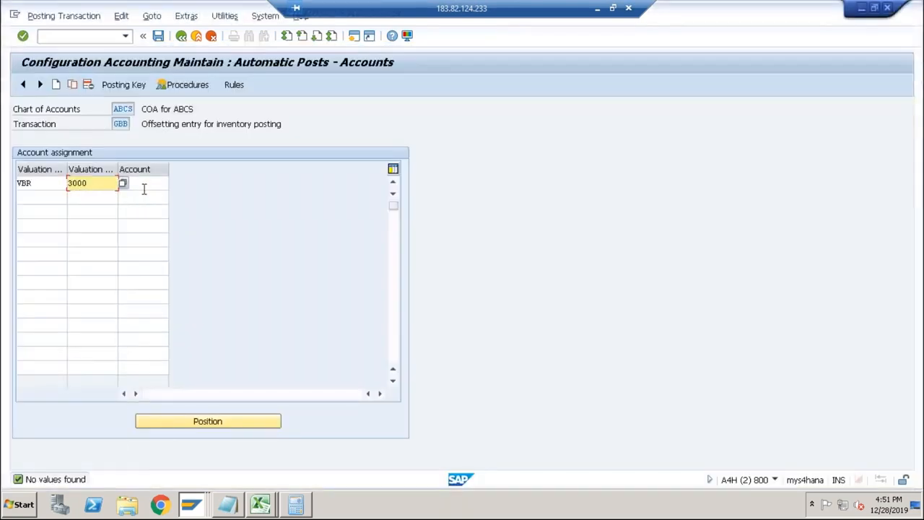
left_click(143, 187)
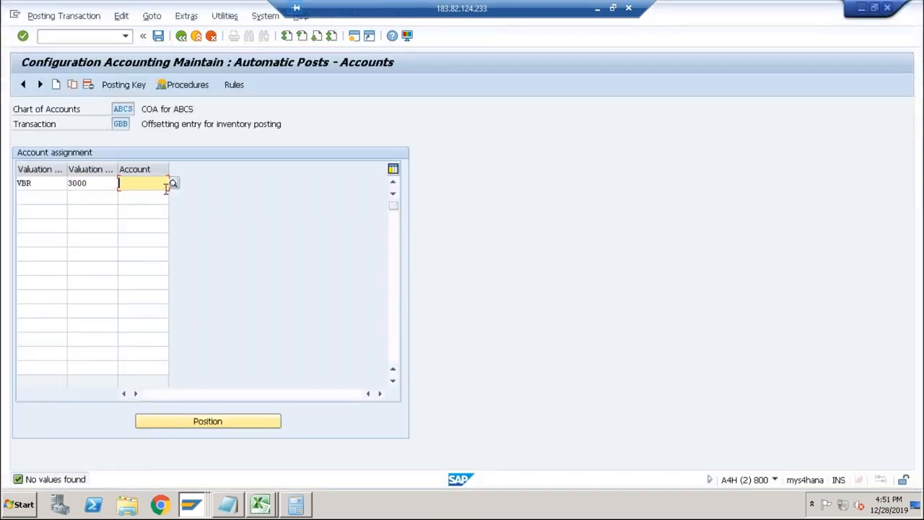
type("4003")
key("Return")
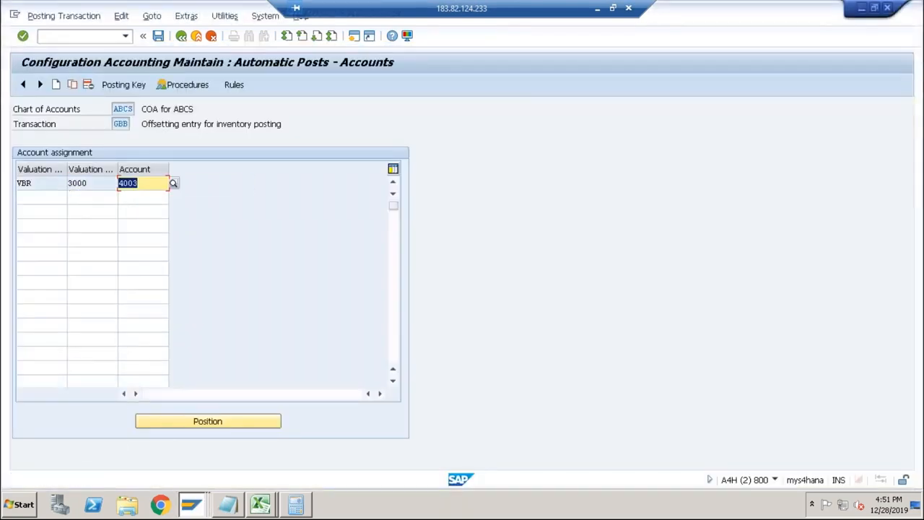
left_click(159, 37)
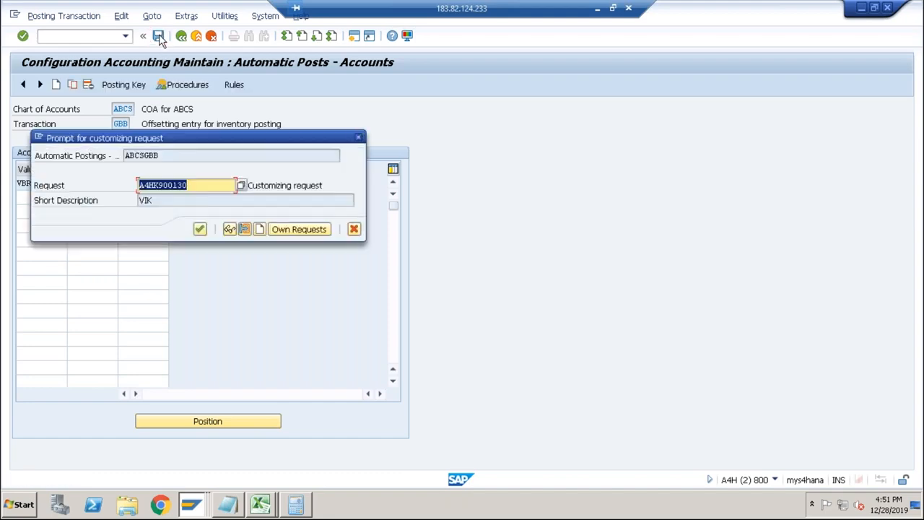
left_click(200, 228)
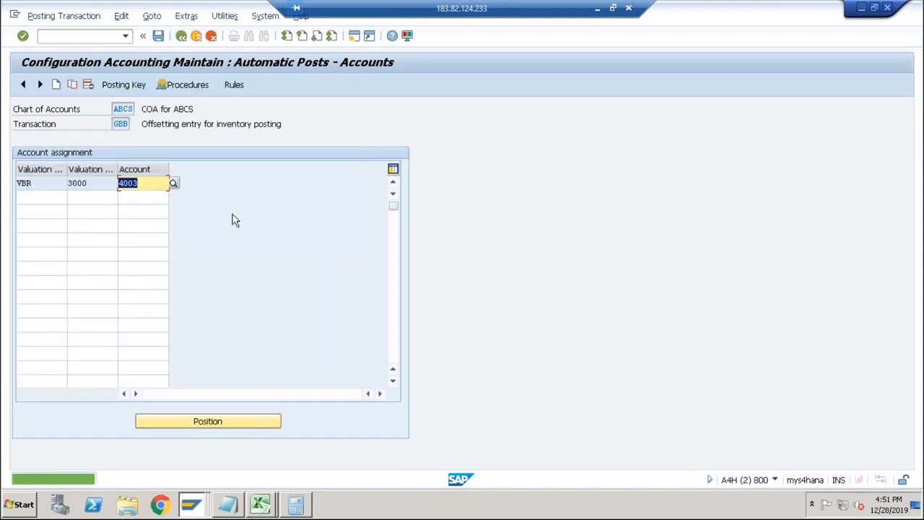
Return to the cost estimate and re-run costing for DESKTOP in plant ABCS with variant PPC1 and the default dates.
key("alt+Tab")
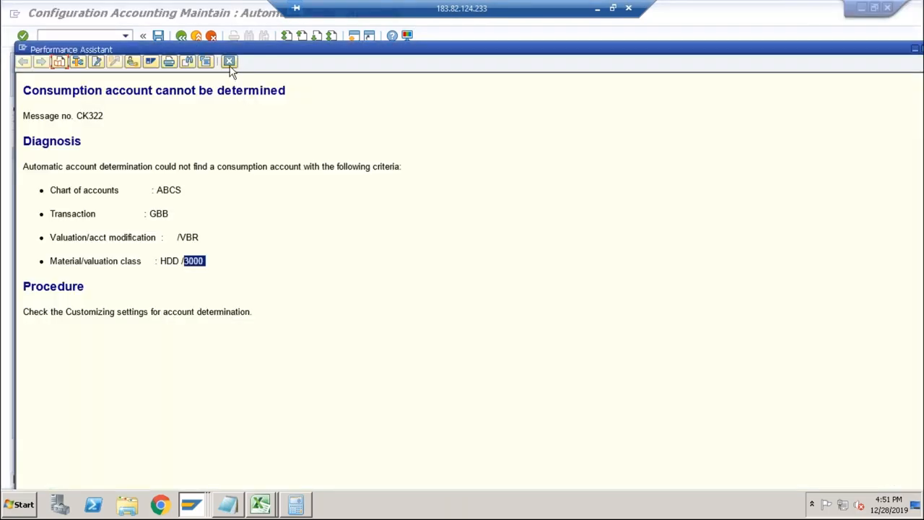
left_click(228, 64)
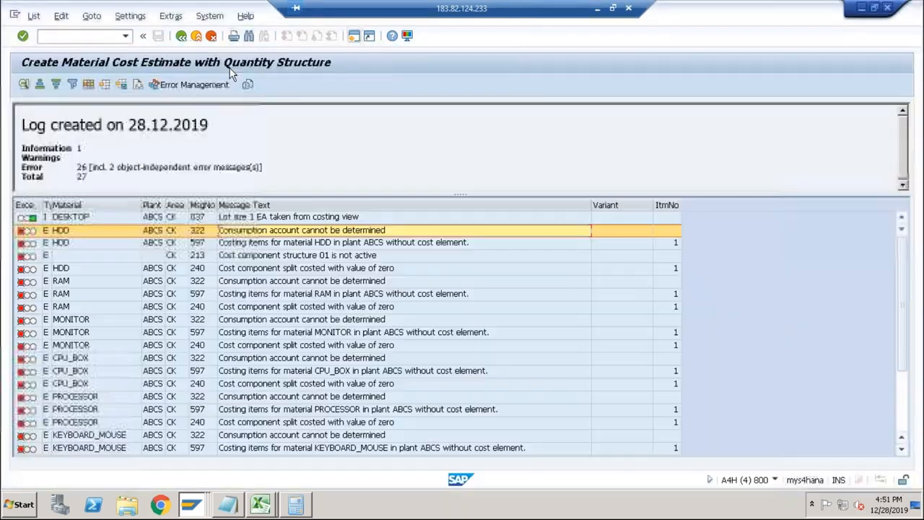
left_click(181, 37)
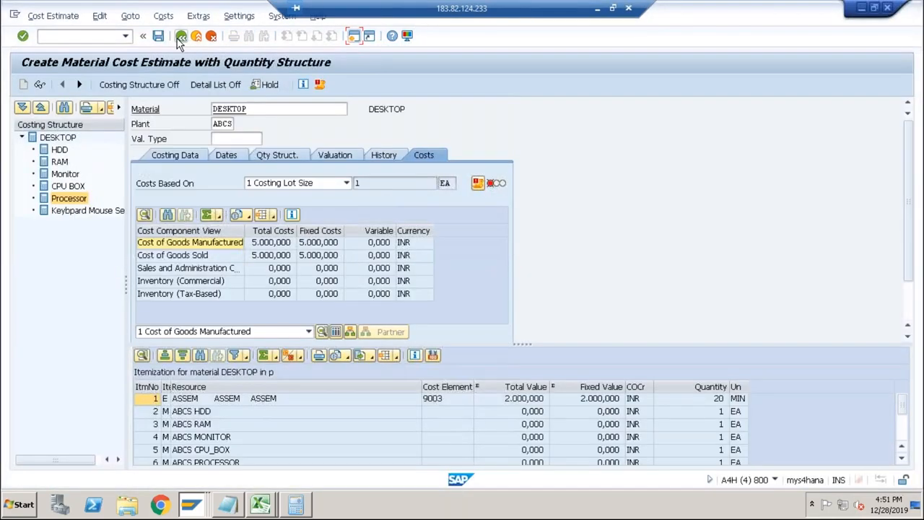
left_click(180, 38)
left_click(230, 243)
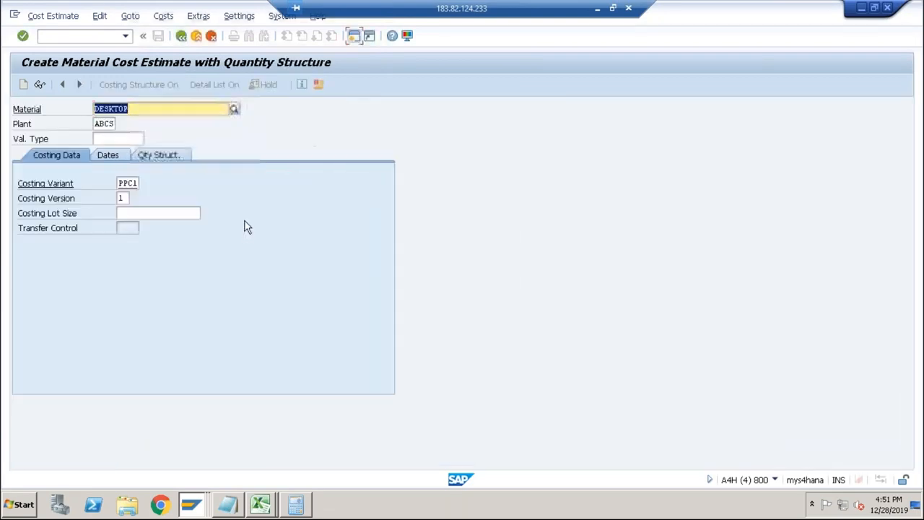
key("Return")
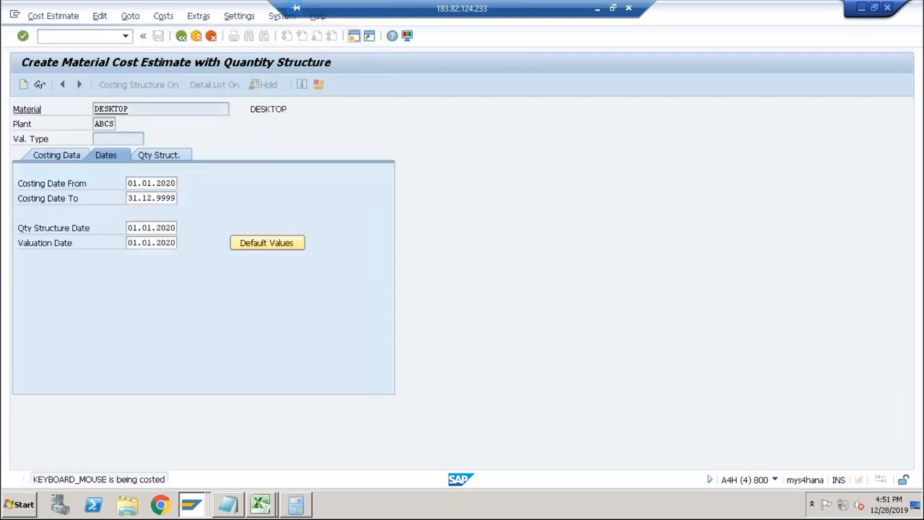
key("Return")
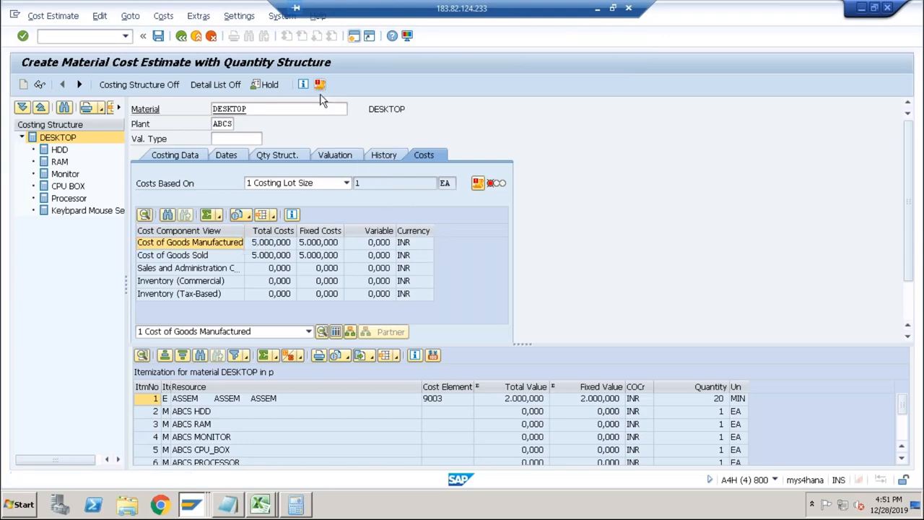
Open the costing log, read the HDD consumption account error's details, and compare them with the GBB account assignment.
left_click(320, 86)
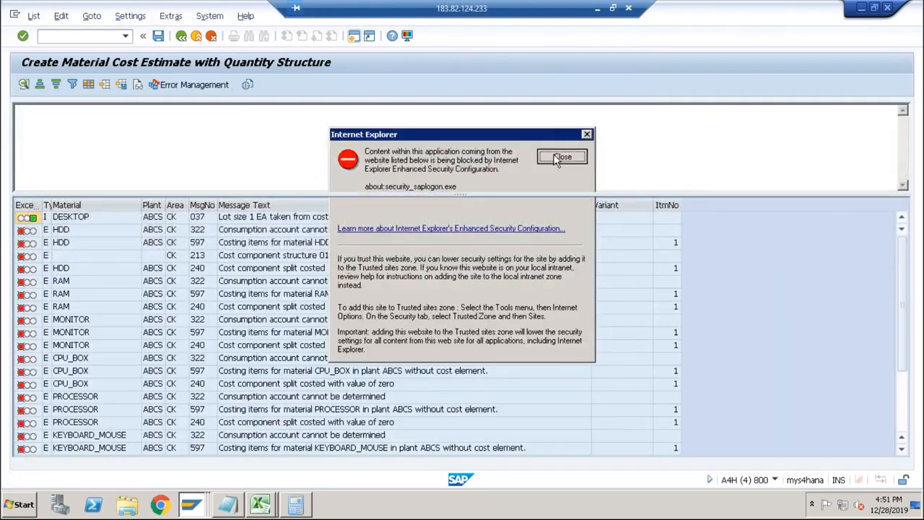
left_click(561, 157)
double_click(312, 231)
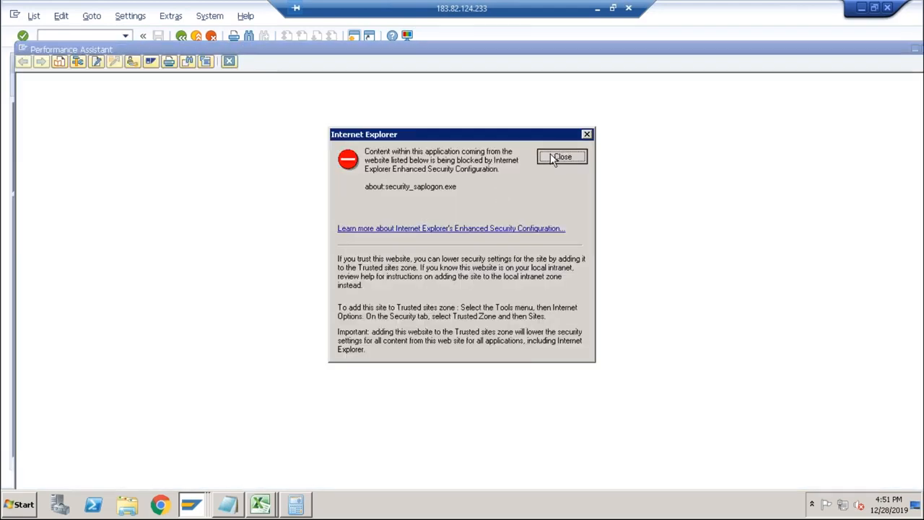
left_click(553, 157)
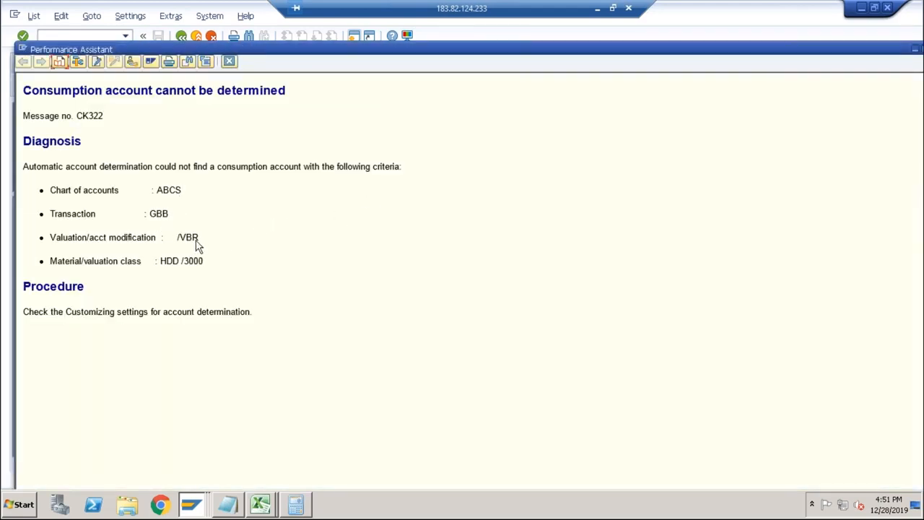
key("Escape")
key("alt+Tab")
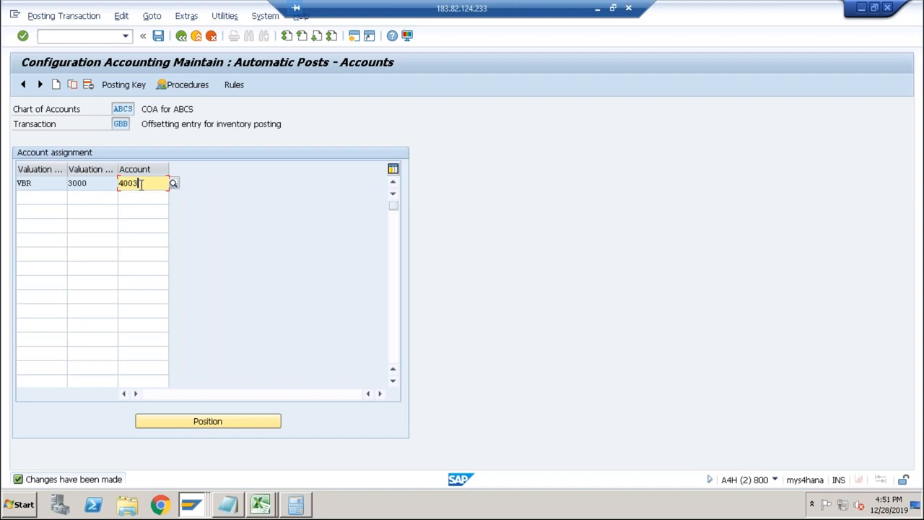
Assign account 4003 to valuation modification VBR with a blank valuation class, and save it to the proposed customizing request.
left_click(54, 198)
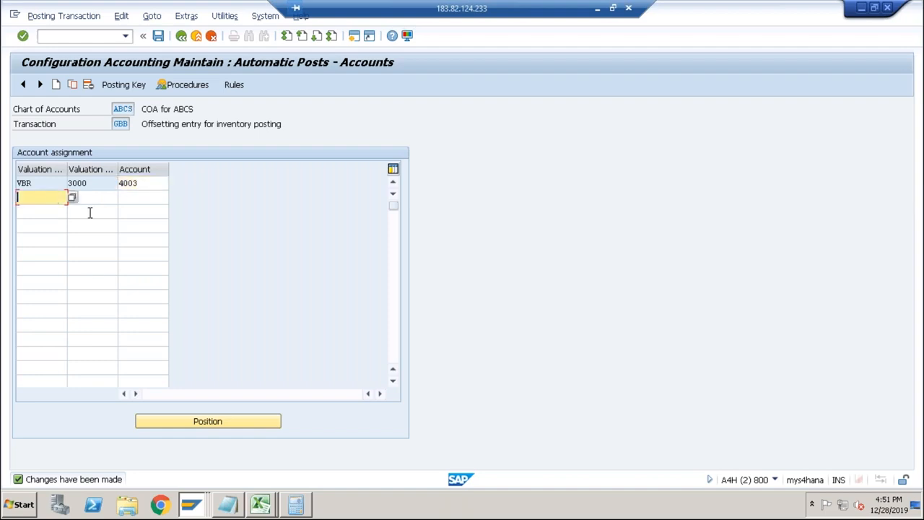
type("VBR")
key("Tab")
key("Tab")
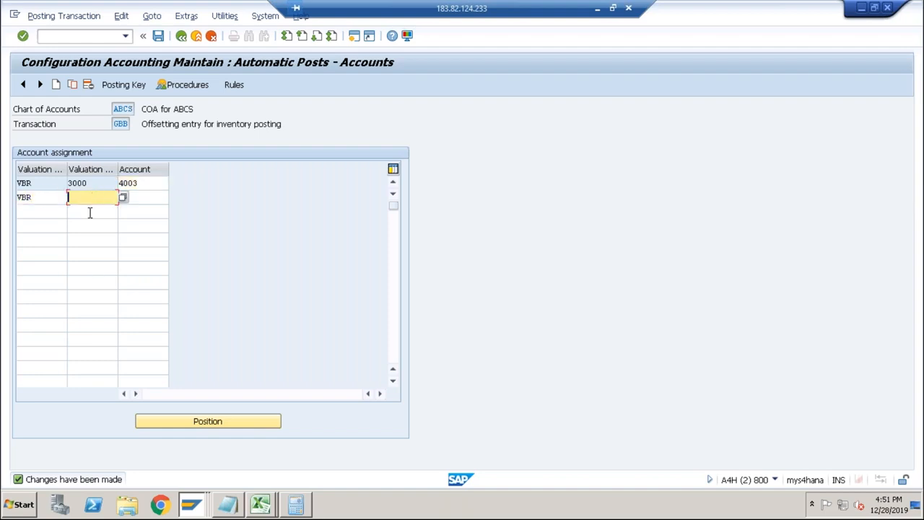
type("4003")
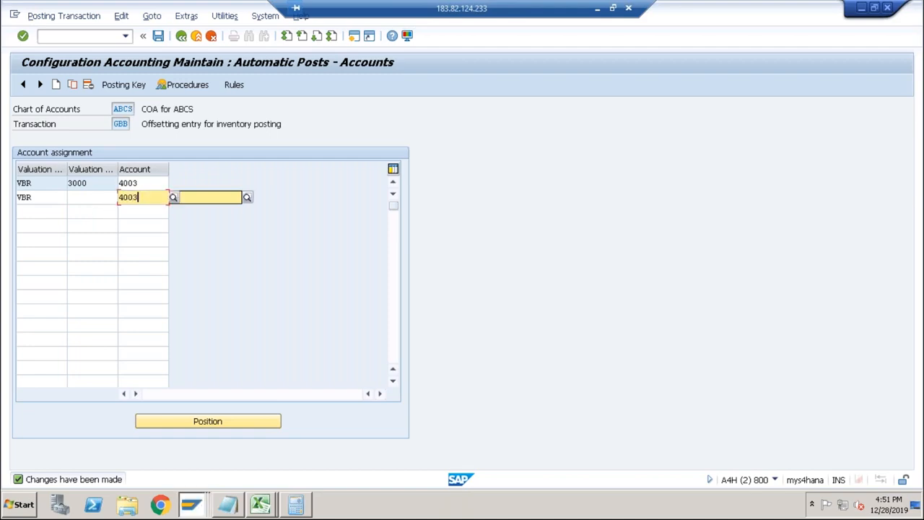
key("Return")
left_click(158, 36)
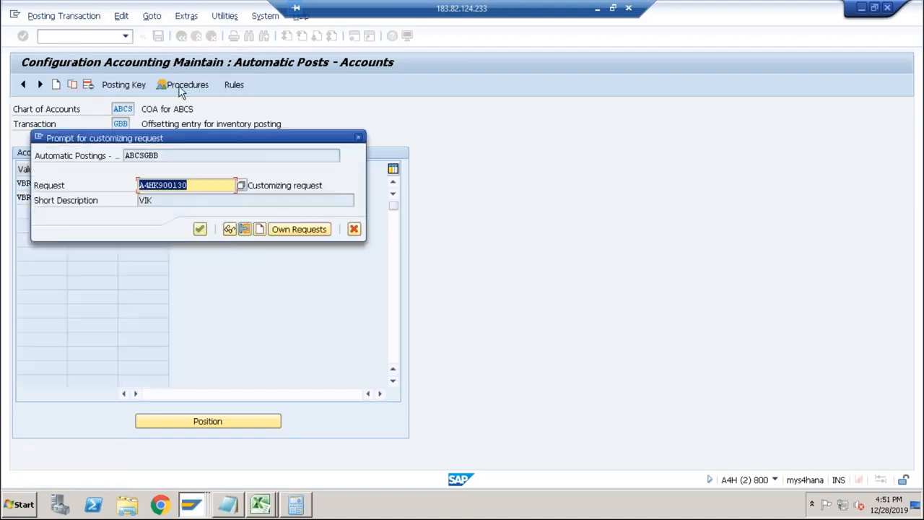
left_click(201, 230)
Switch back to the costing session, restart transaction CK11N and cost DESKTOP in plant ABCS again with the existing defaults.
key("alt+Tab")
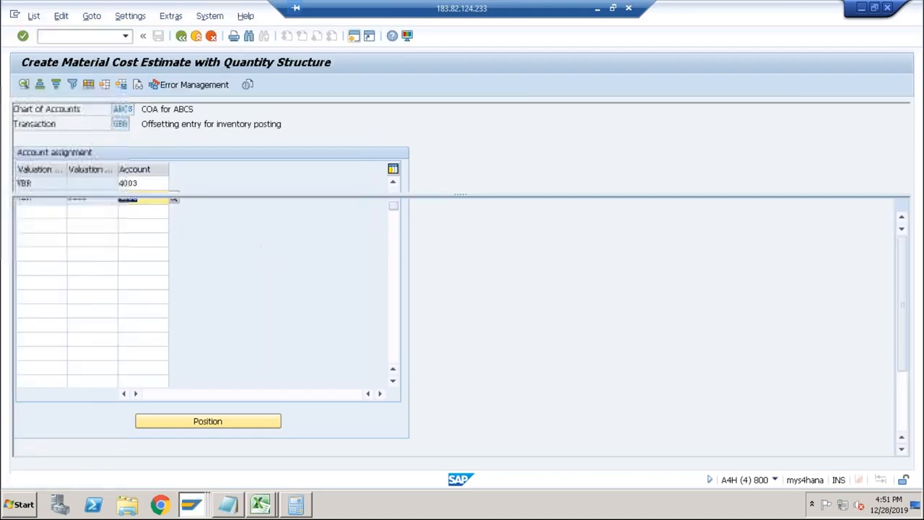
left_click(107, 38)
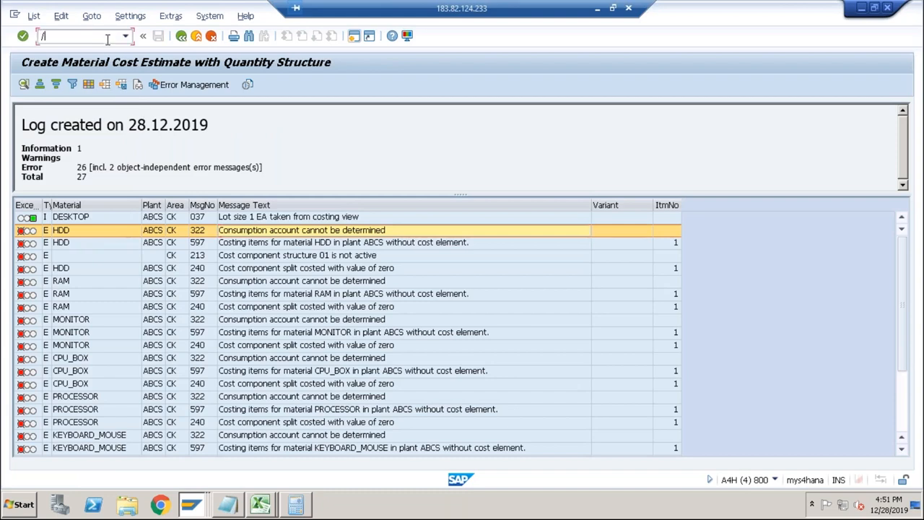
type("/nck11n")
key("Return")
key("Return")
key("Return")
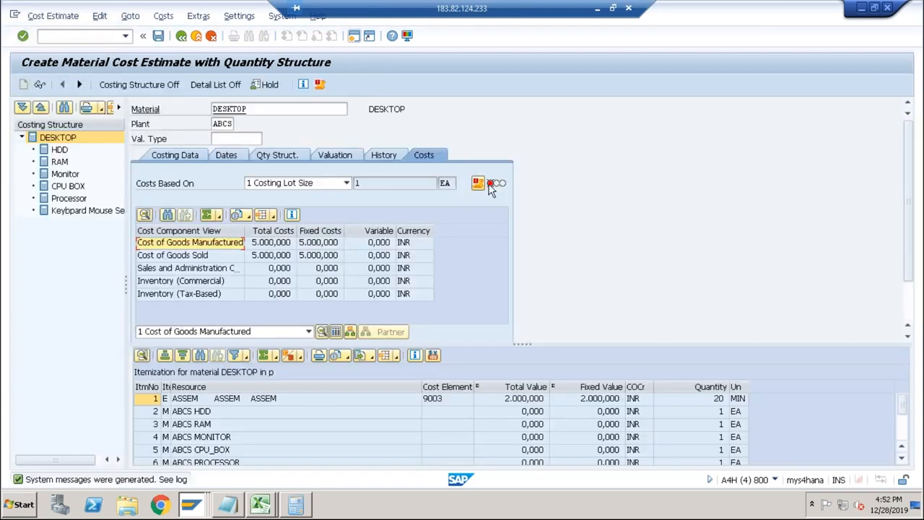
Open the new costing log and read which account modification and valuation class the HDD consumption account error names.
left_click(320, 85)
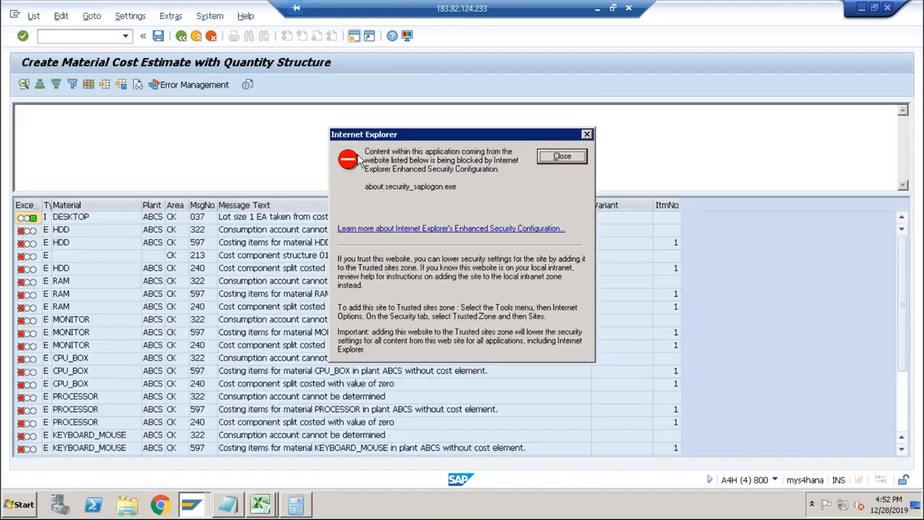
left_click(563, 157)
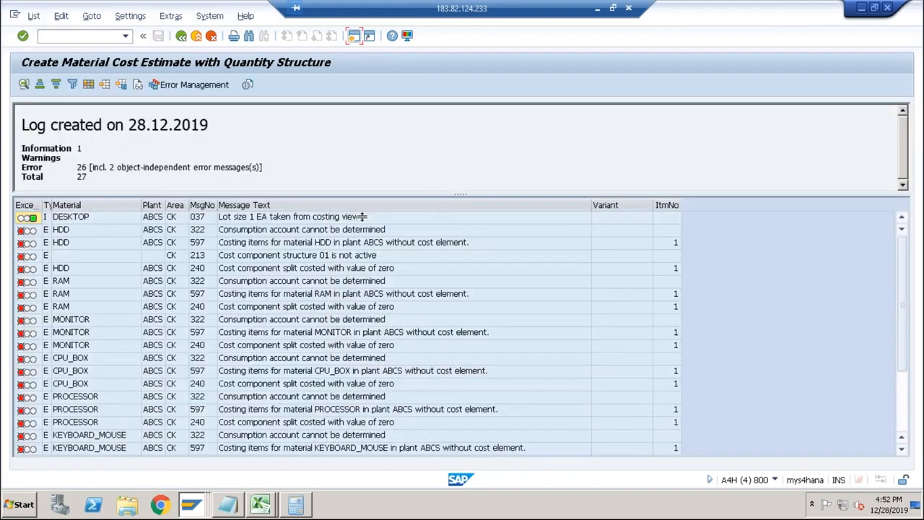
double_click(325, 231)
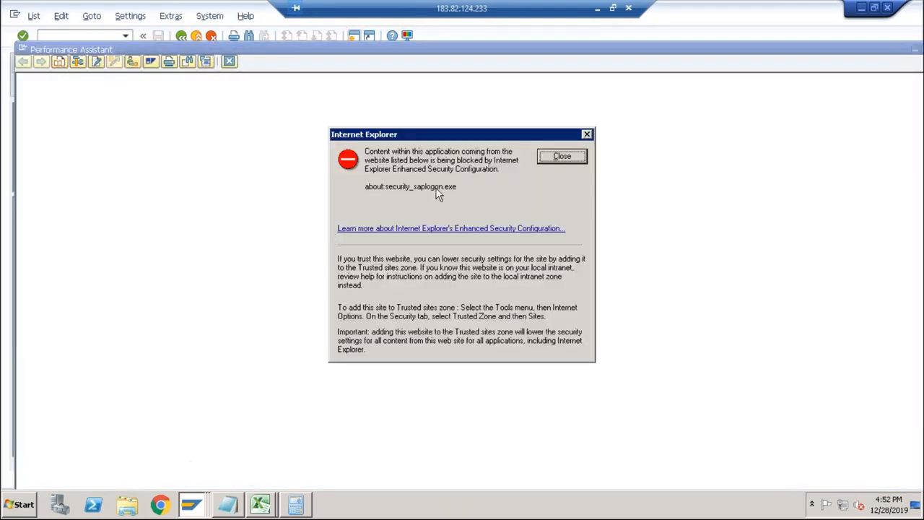
left_click(562, 158)
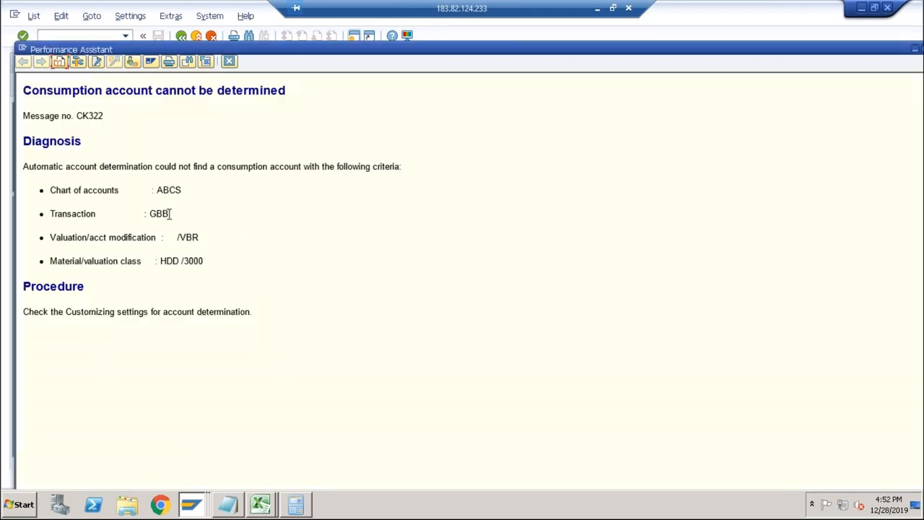
left_click_drag(177, 241, 205, 241)
left_click_drag(184, 264, 211, 262)
Return to the GBB configuration, add general modification to its rules, accept deleting the current assignments, and save to the proposed request.
key("alt+Tab")
key("alt+Tab")
key("alt+Tab")
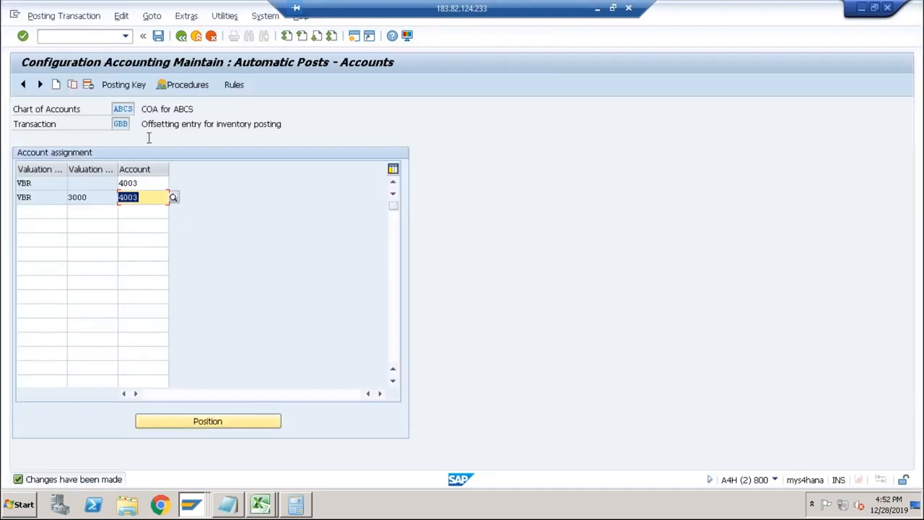
left_click(181, 35)
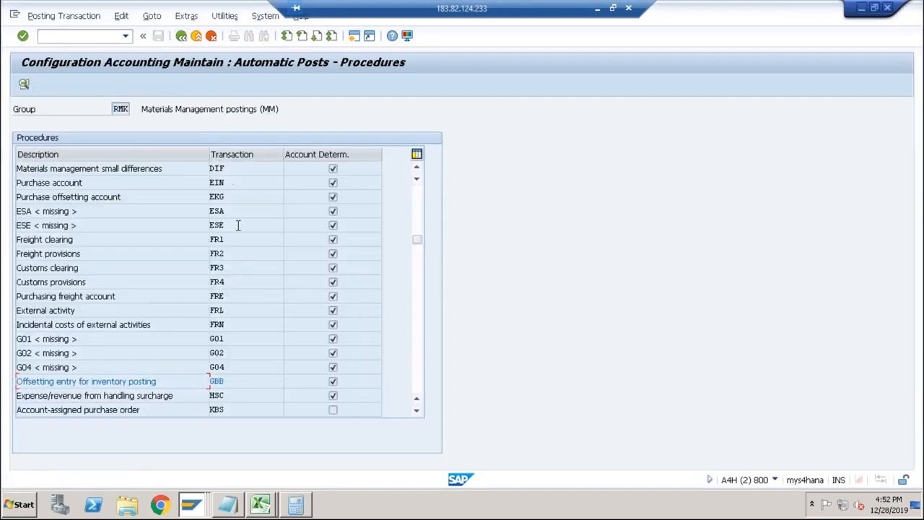
double_click(216, 381)
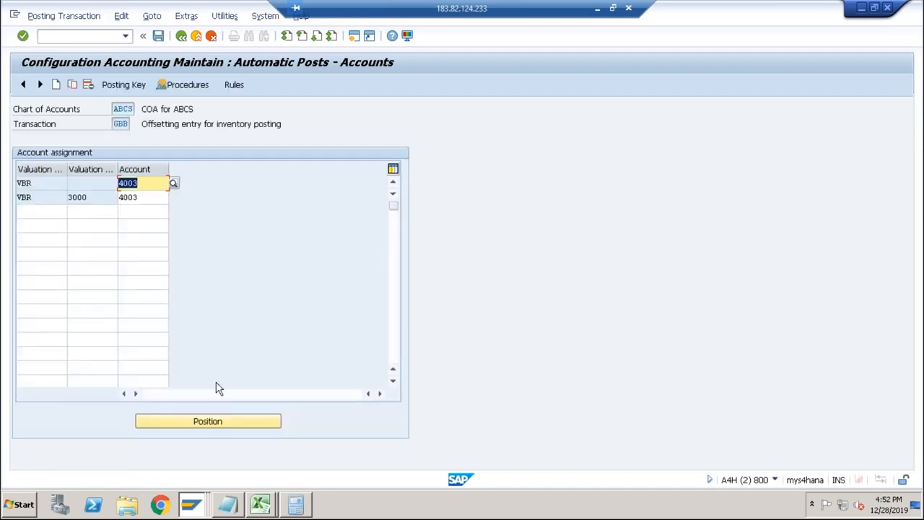
left_click(234, 85)
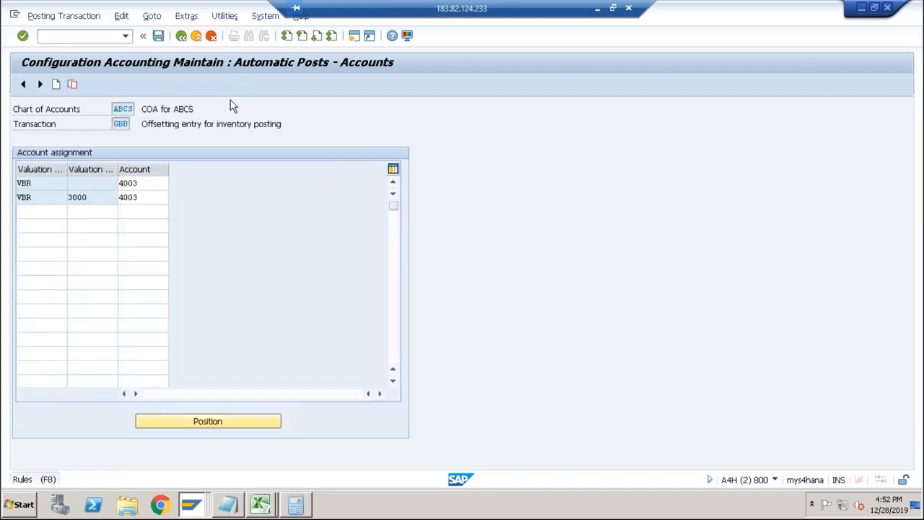
left_click(116, 184)
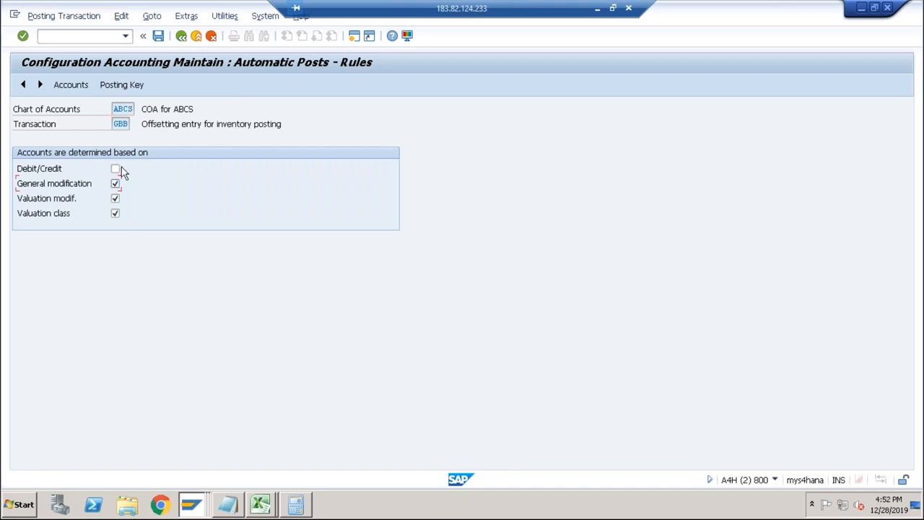
left_click(81, 91)
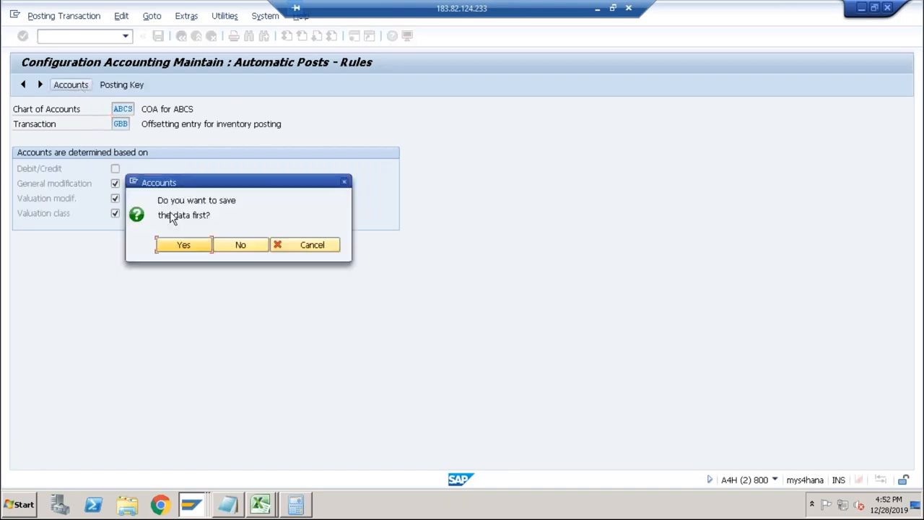
left_click(180, 244)
left_click(182, 290)
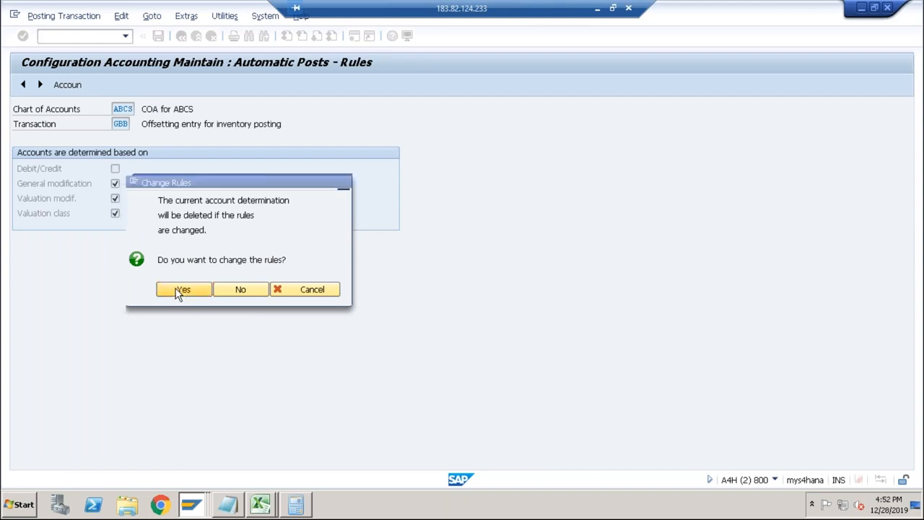
left_click(200, 230)
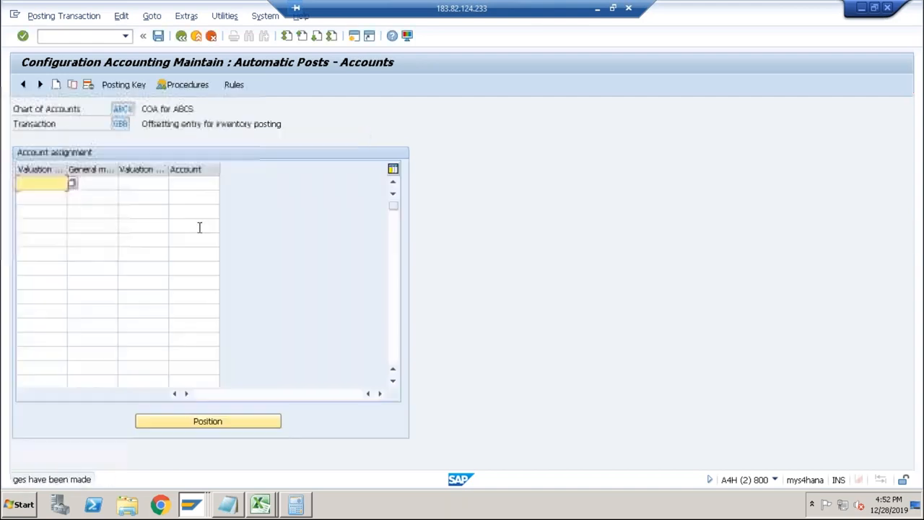
Check the possible entries for valuation modification and general modification in the GBB account assignment.
left_click(72, 183)
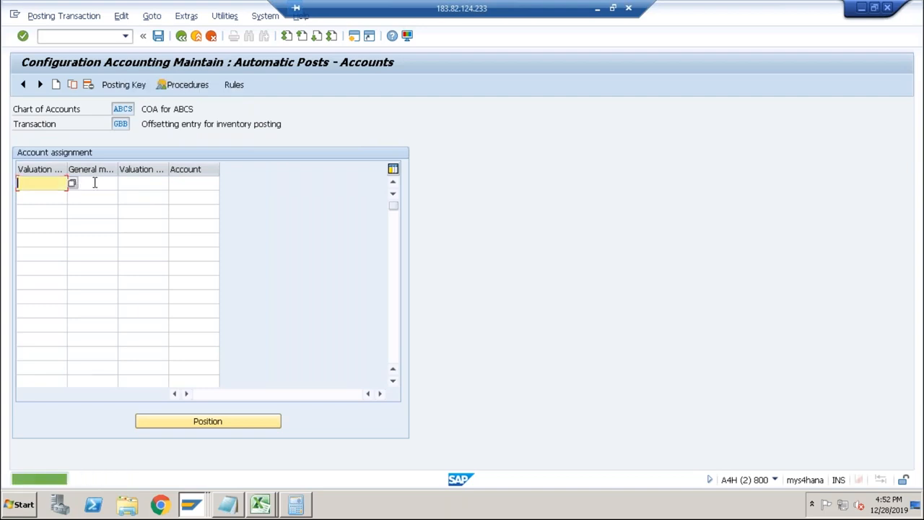
left_click(93, 182)
left_click(123, 183)
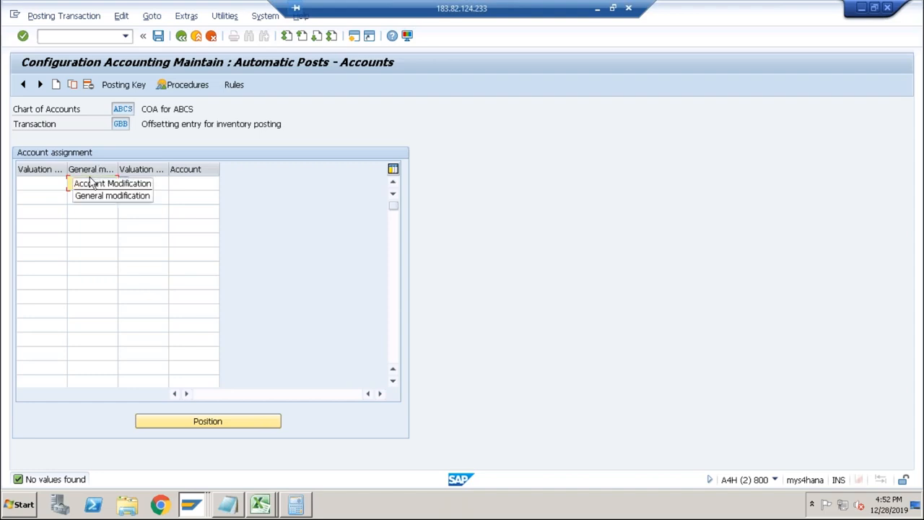
left_click(41, 182)
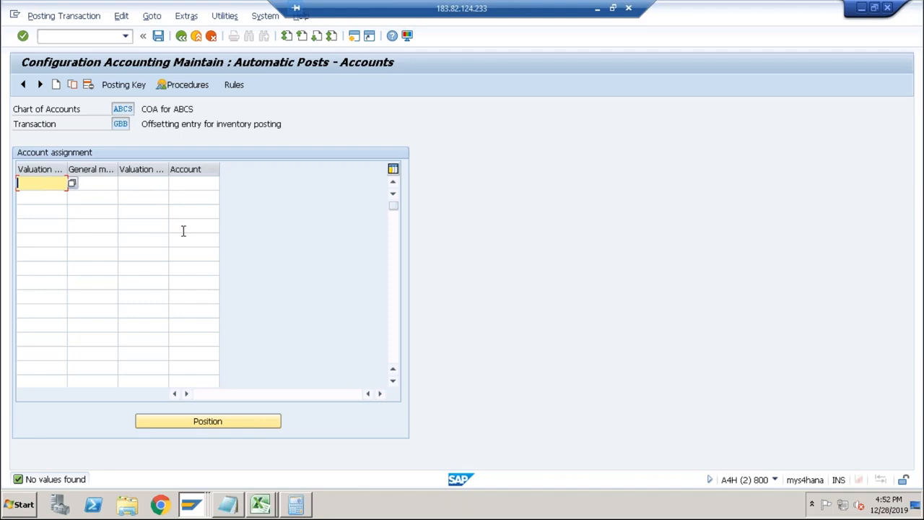
Switch to the other remote SAP system and start transaction OBYC there for comparison.
key("alt+Tab")
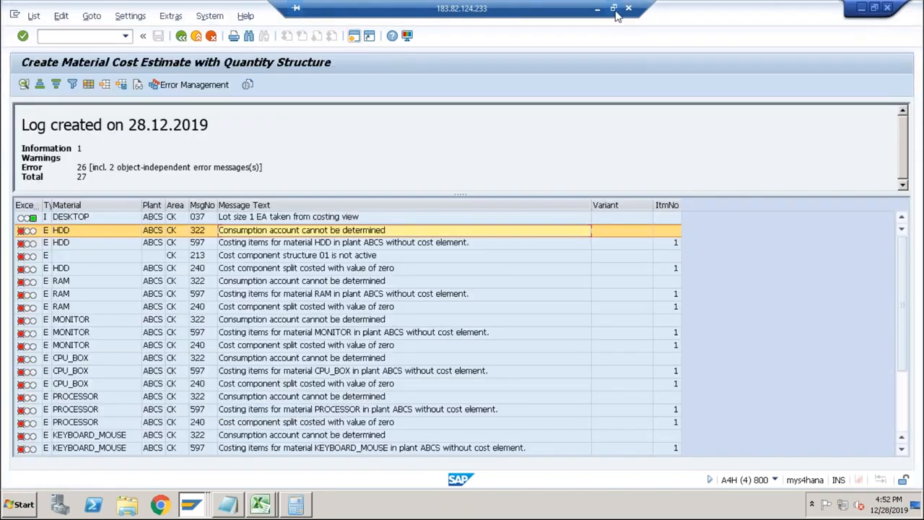
left_click(614, 9)
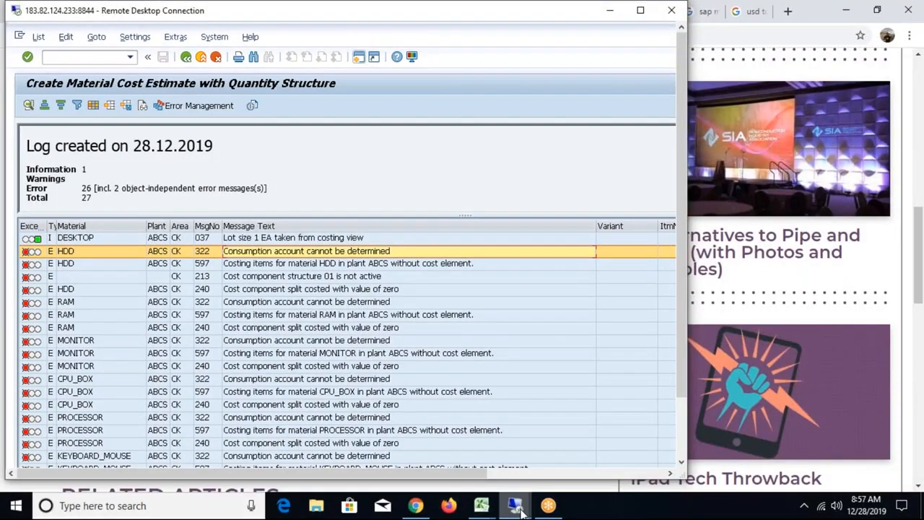
mouse_move(521, 509)
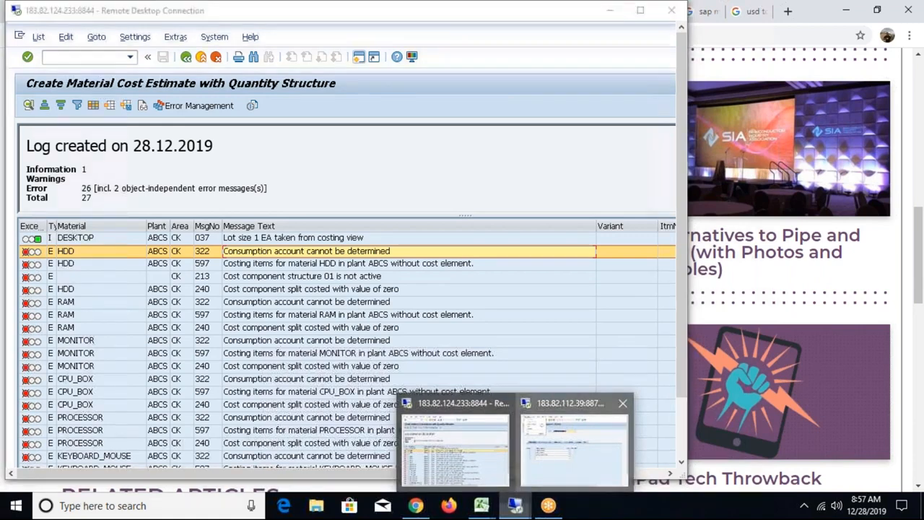
left_click(546, 457)
left_click(91, 57)
type("/no")
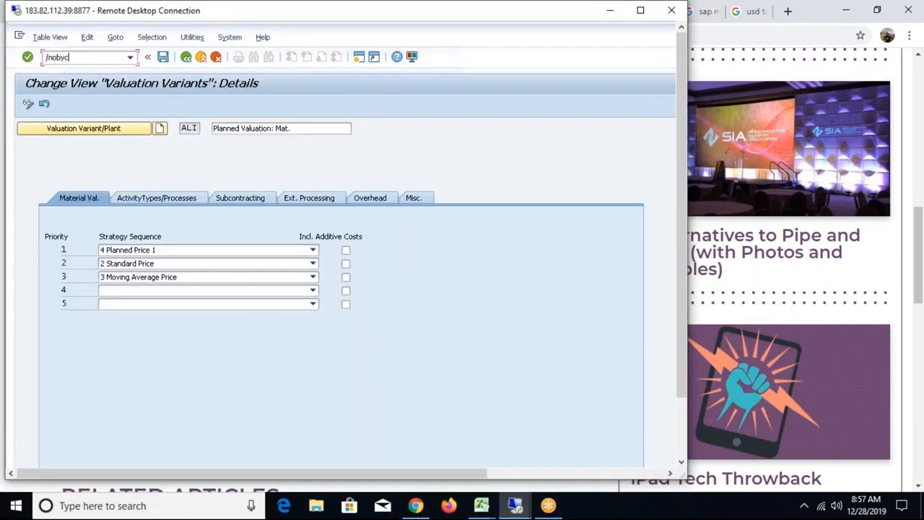
type("byc")
key("Return")
Open the GBB procedure for chart of accounts INT and examine its sample general modification assignments.
left_click(485, 339)
double_click(265, 337)
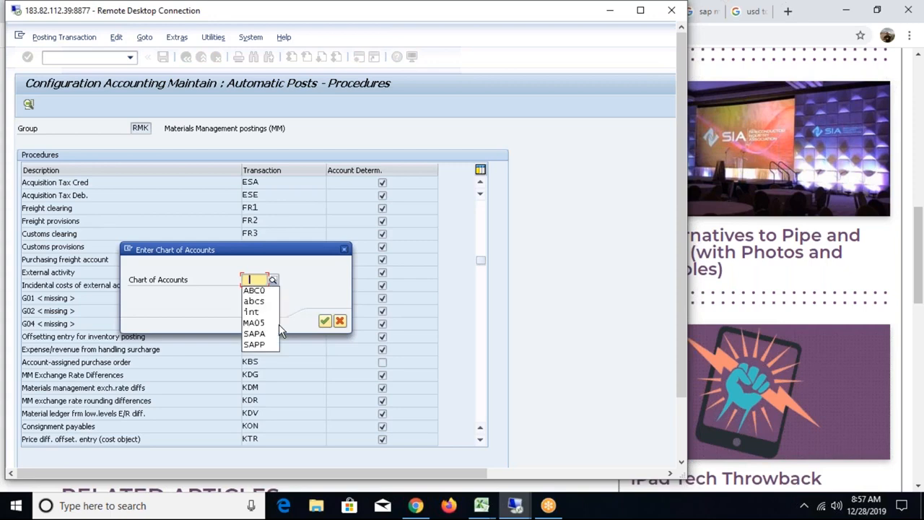
key("Down")
key("Down")
key("Down")
key("Return")
key("Return")
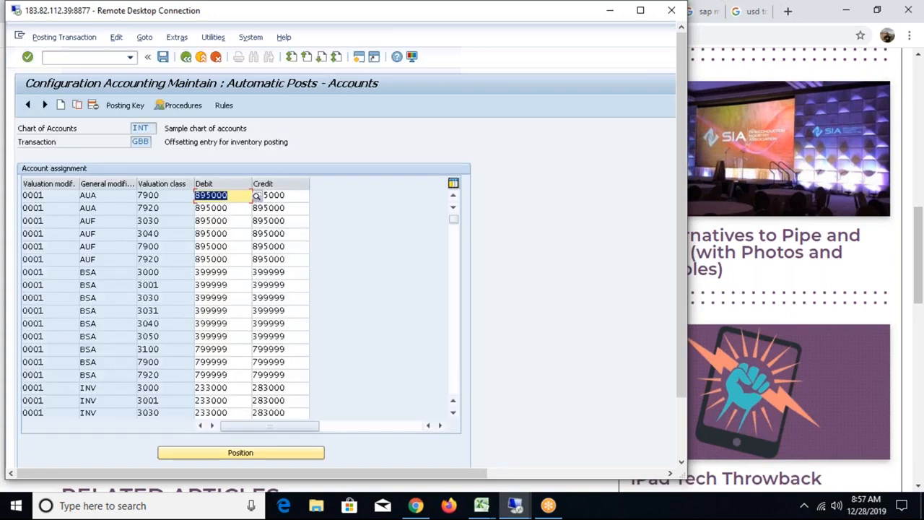
left_click(101, 197)
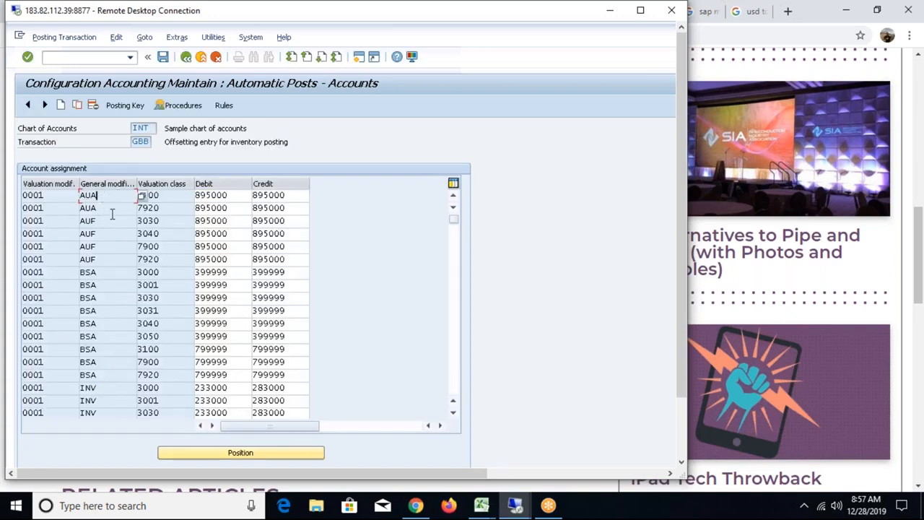
Switch back to the first remote session with the costing log and maximize its window.
left_click(515, 505)
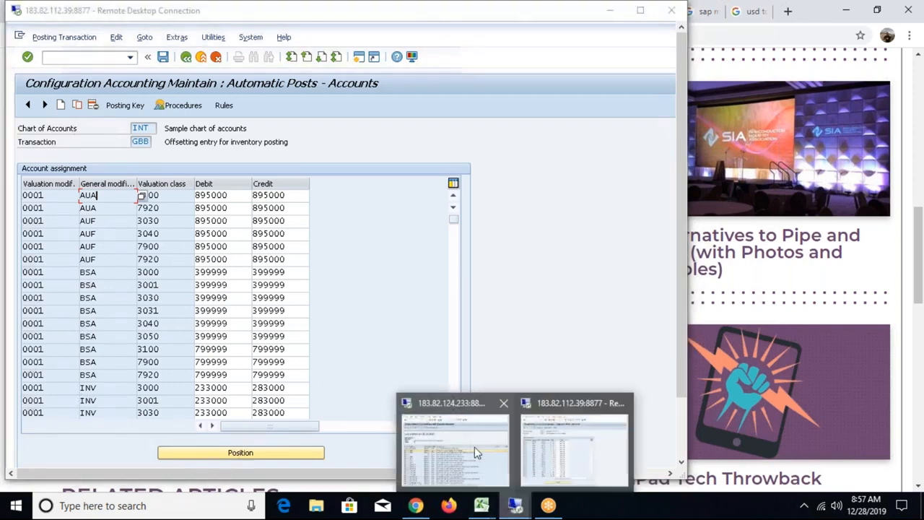
left_click(475, 447)
key("alt+Tab")
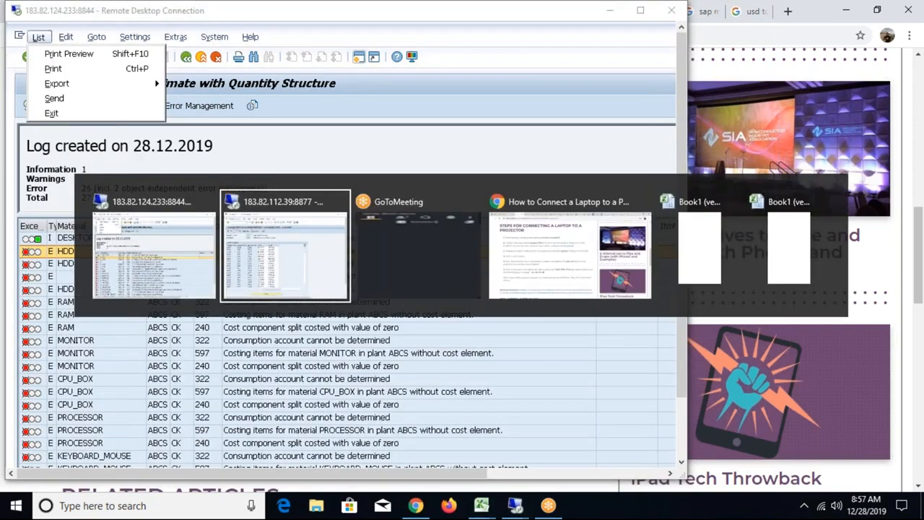
key("Escape")
left_click(641, 10)
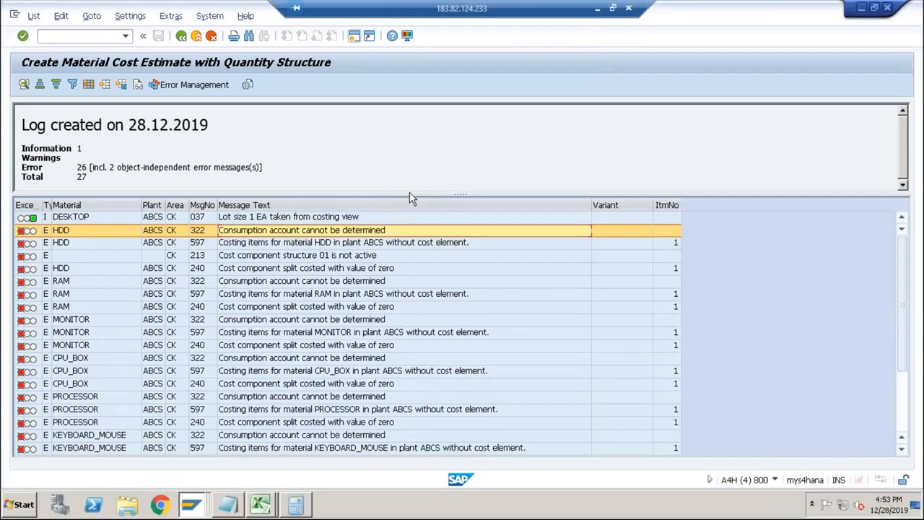
Switch to the account determination session, leave the GBB assignment and restart transaction OBYC.
key("alt+Tab")
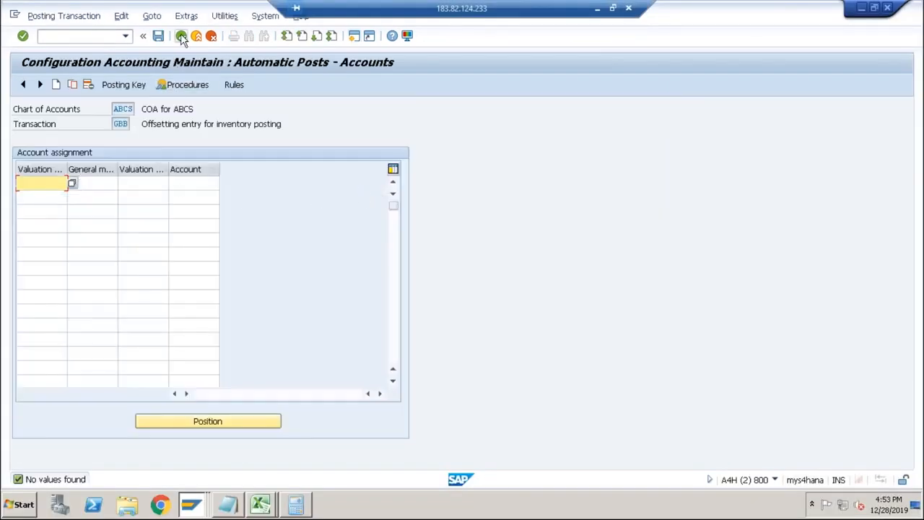
left_click(181, 36)
left_click(181, 36)
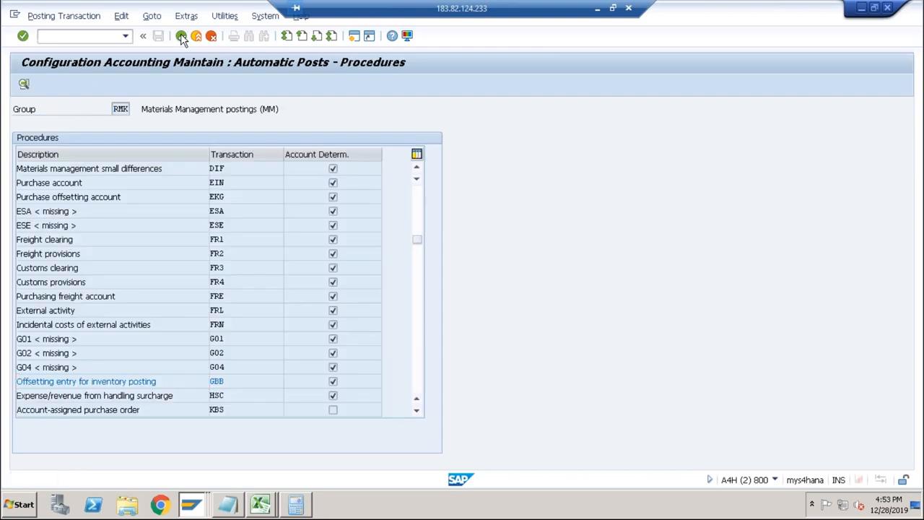
left_click(125, 35)
left_click(78, 51)
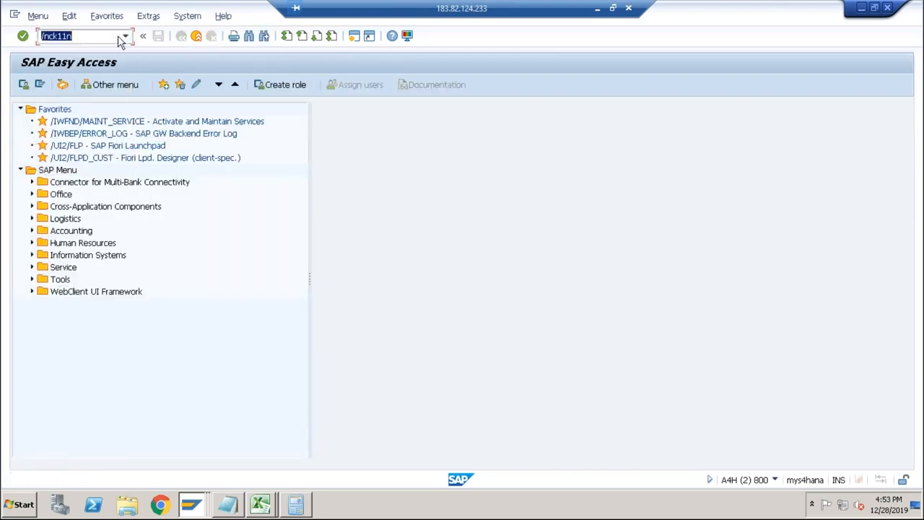
left_click(125, 36)
left_click(62, 60)
key("Return")
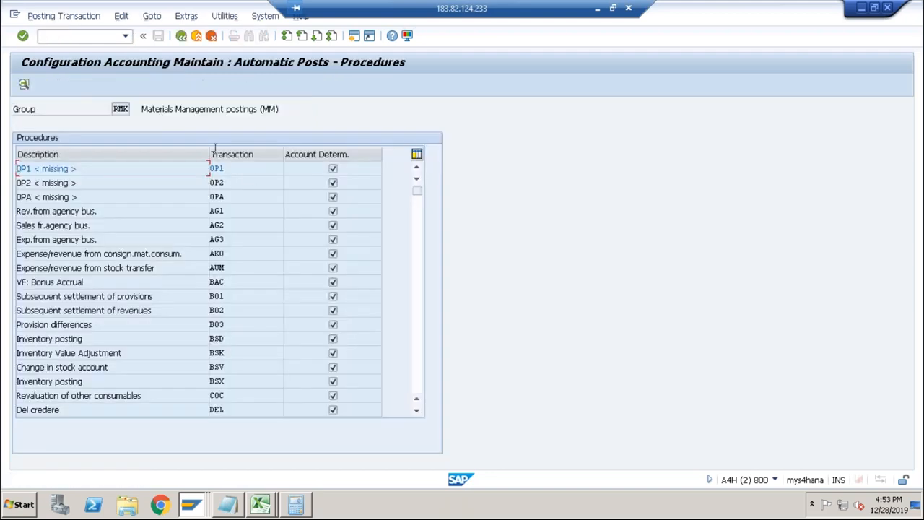
Open procedure GBB for chart of accounts INT and examine its sample entries with blank and 0001 valuation modification.
left_click(418, 315)
double_click(217, 380)
type("INT")
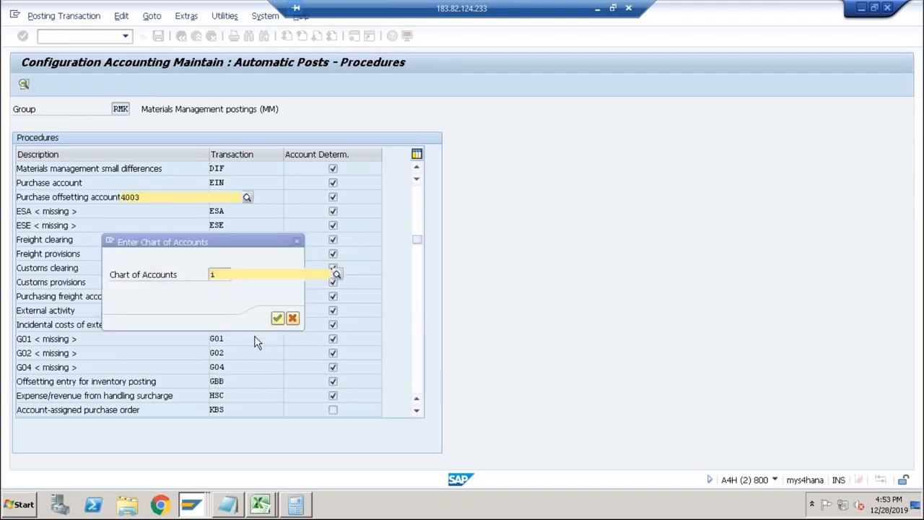
key("Return")
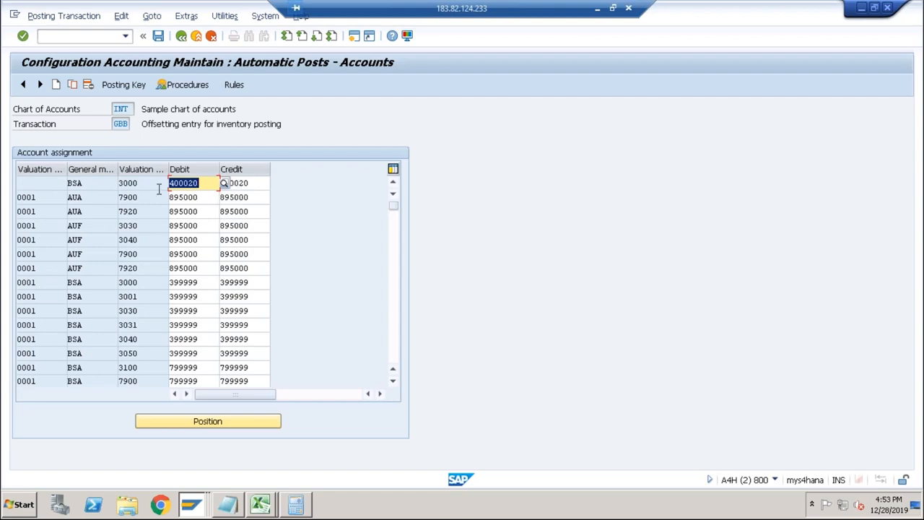
left_click(60, 183)
left_click(128, 183)
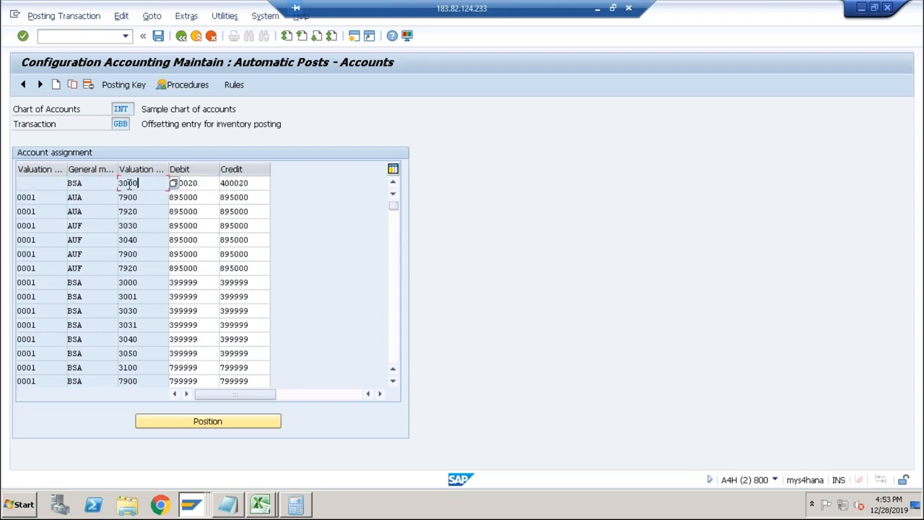
left_click(38, 197)
Leave the INT sample assignments and start transaction OBYC again.
left_click(181, 40)
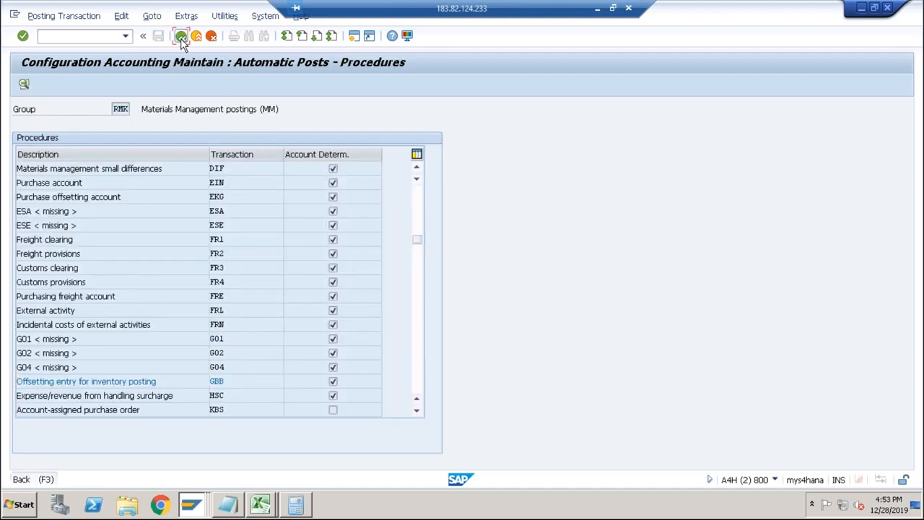
left_click(181, 40)
left_click(126, 36)
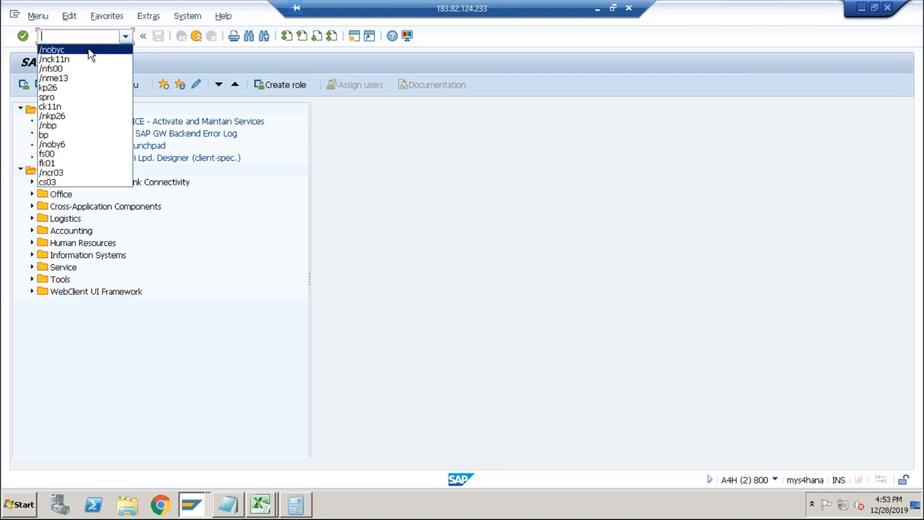
left_click(88, 48)
key("Return")
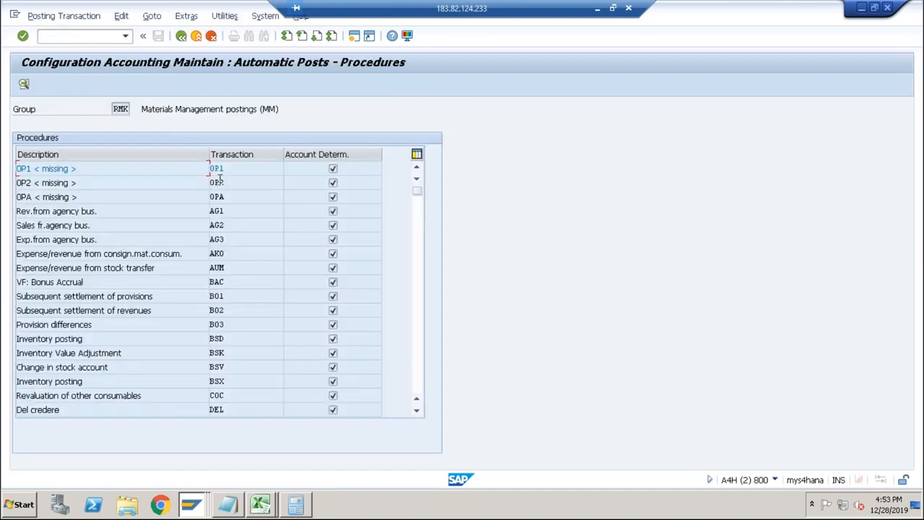
Open the GBB account assignment for chart of accounts ABCS and check its account determination rules.
left_click(417, 341)
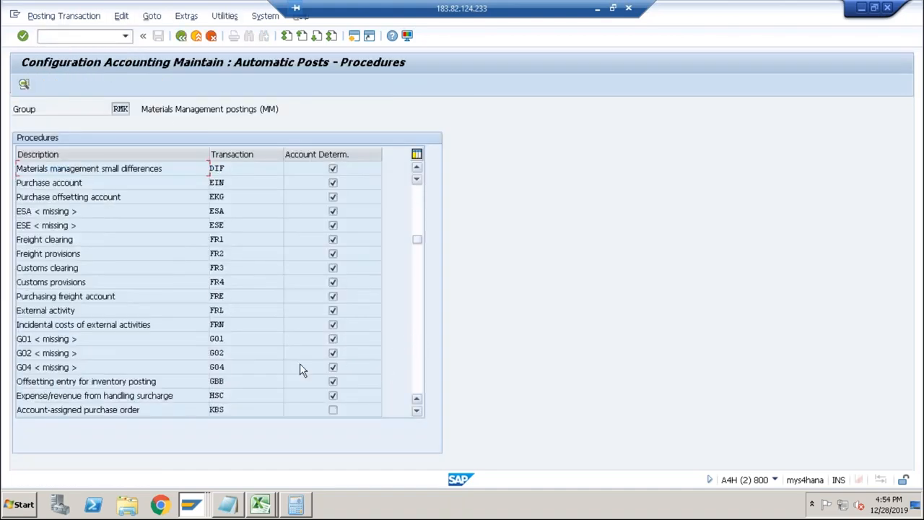
double_click(223, 380)
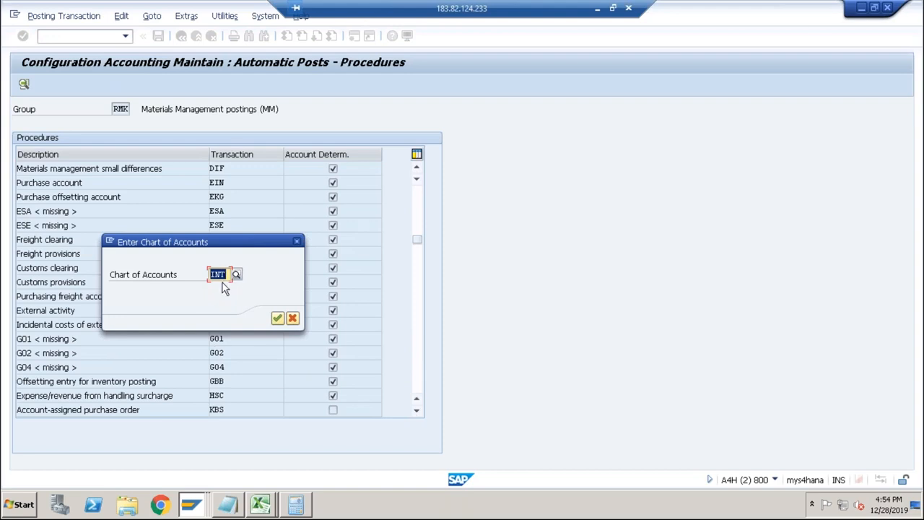
key("Delete")
type("ABCS")
key("Return")
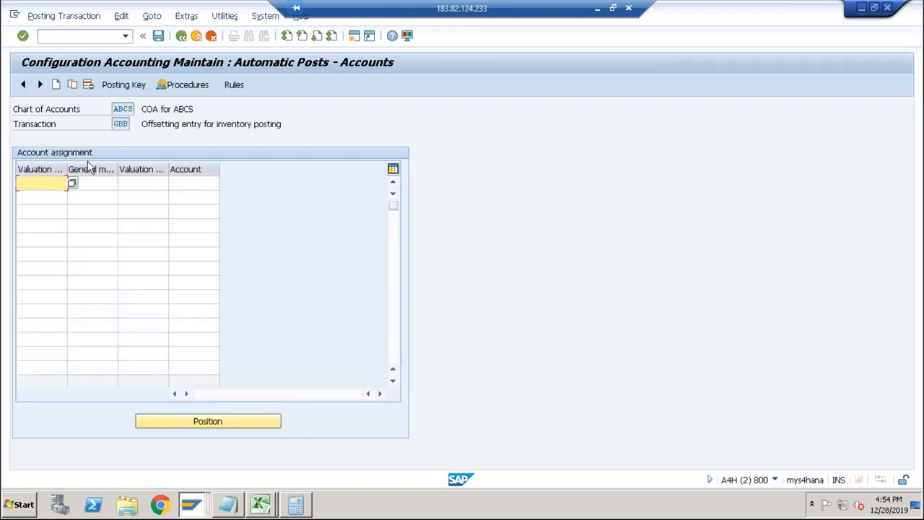
left_click(233, 85)
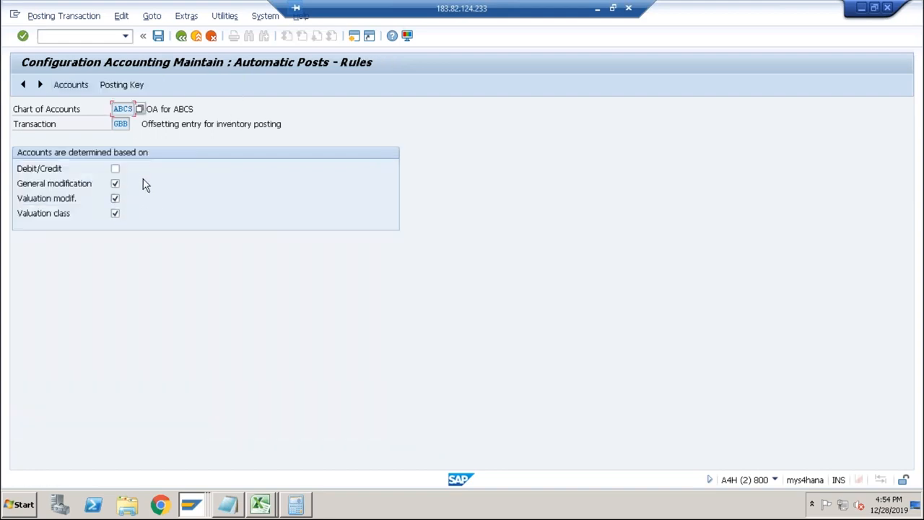
left_click(72, 85)
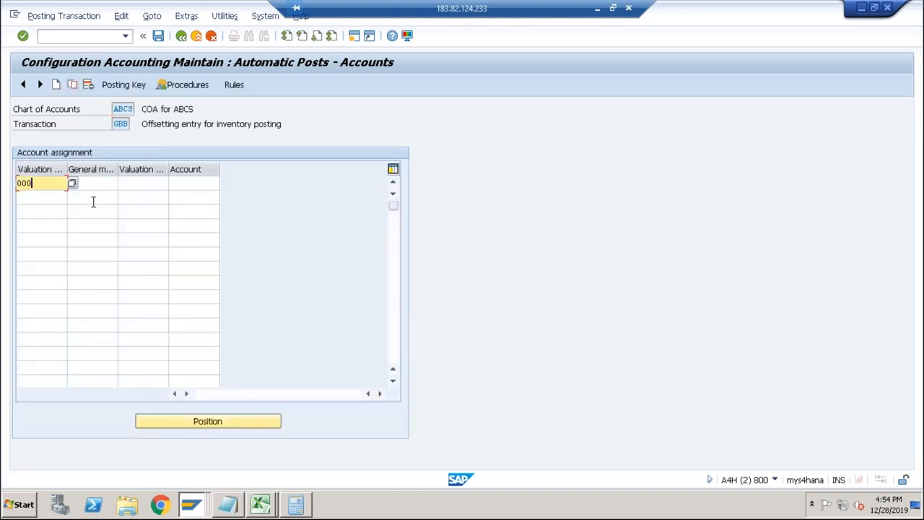
Enter a GBB assignment with valuation modification 0001, general modification VBR, valuation class 3000 and account 4003.
key("Tab")
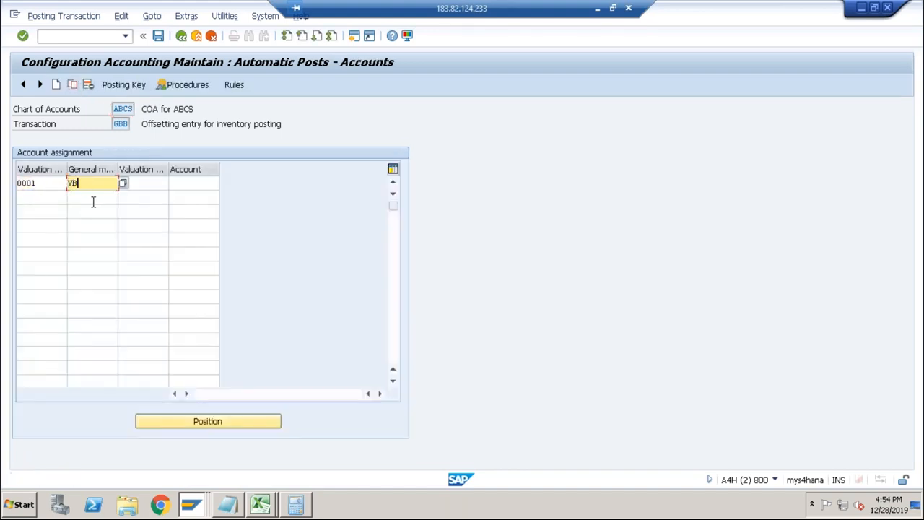
key("Tab")
type("3000")
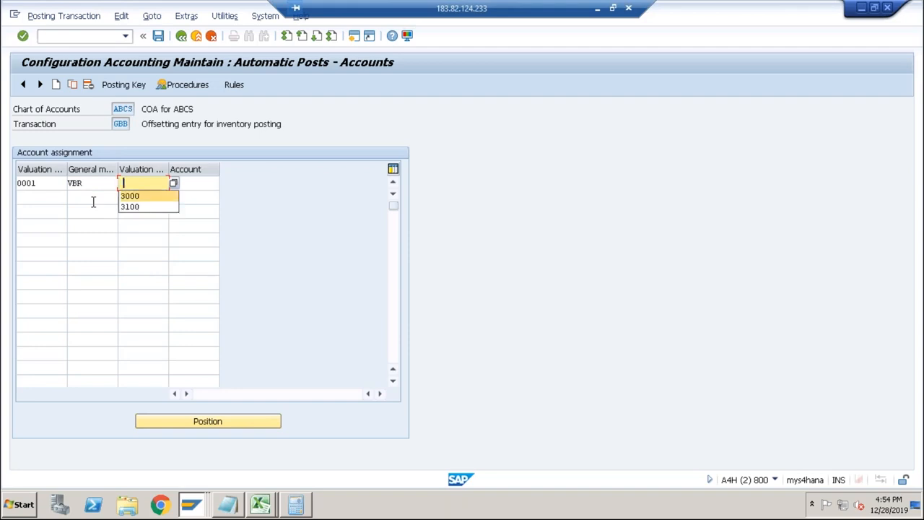
key("Tab")
type("4003")
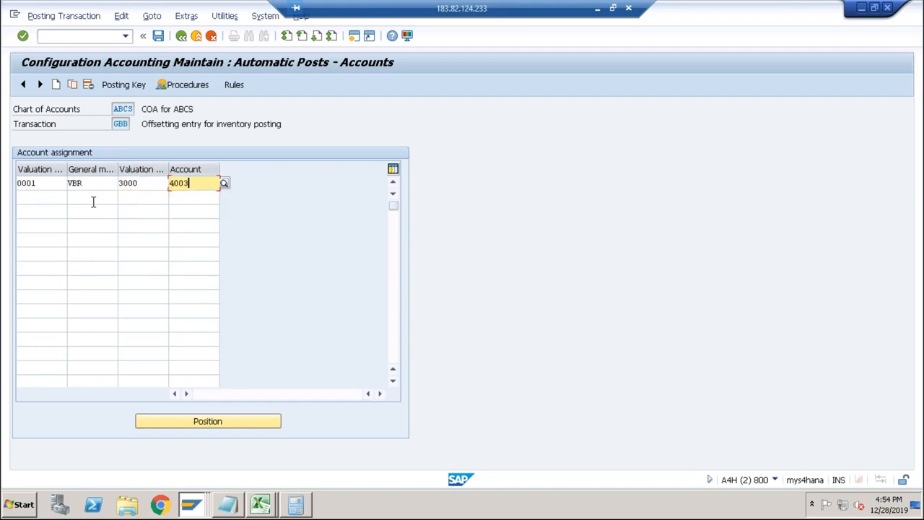
key("Tab")
key("Tab")
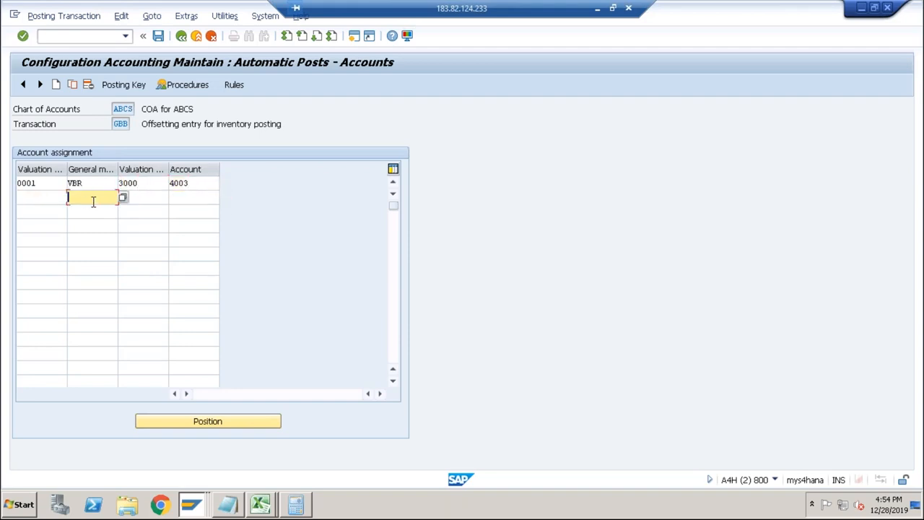
Add a second GBB assignment with blank valuation modification, general modification VBR, valuation class 3000 and account 4003.
type("VBR")
key("Tab")
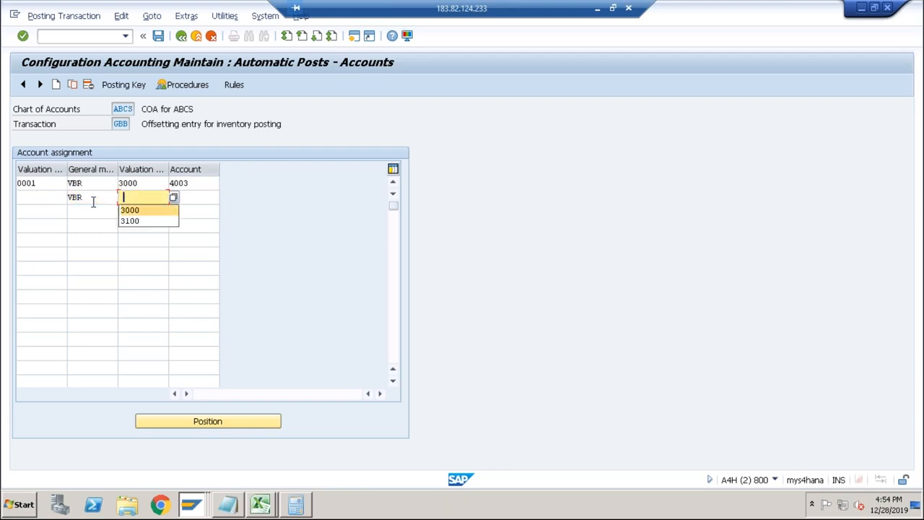
type("3000")
key("Tab")
type("4003")
key("Return")
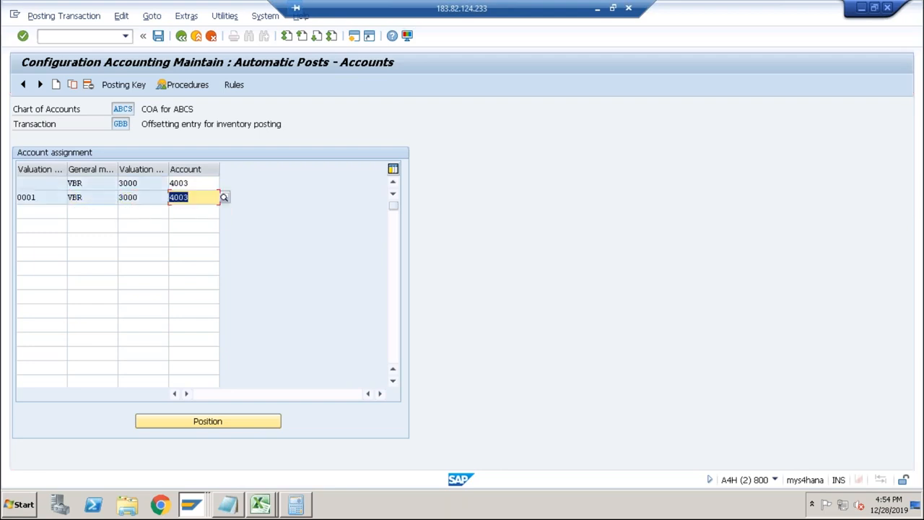
Save the GBB account assignments to the proposed customizing request.
left_click(143, 36)
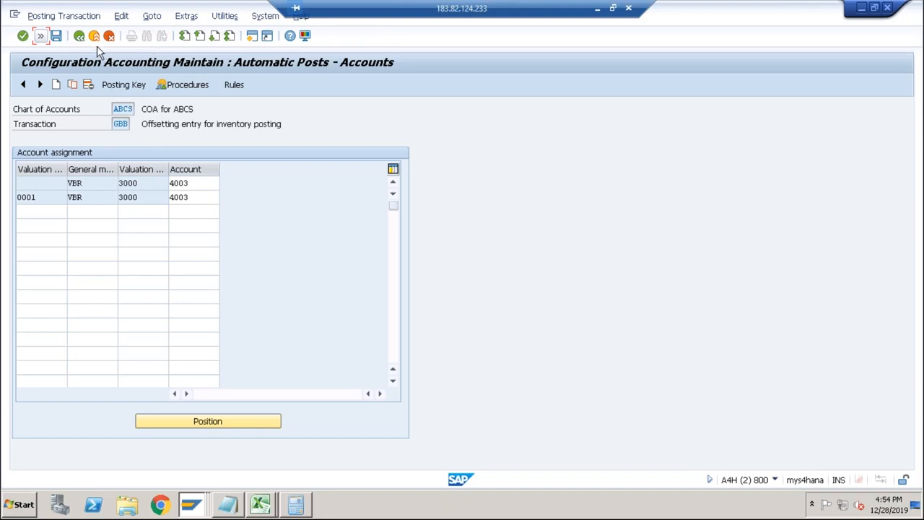
left_click(57, 36)
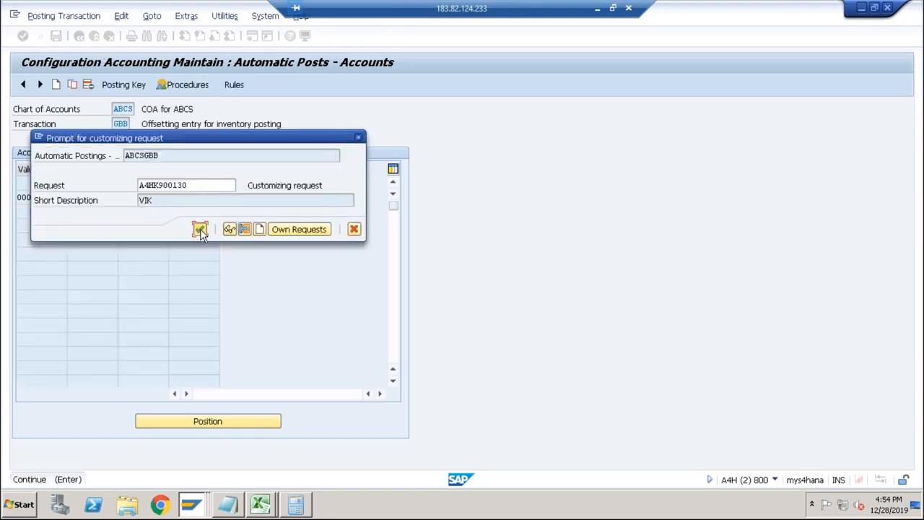
left_click(200, 229)
Discard the old DESKTOP cost estimate in the costing session, rerun the costing and open its error log.
key("alt+Tab")
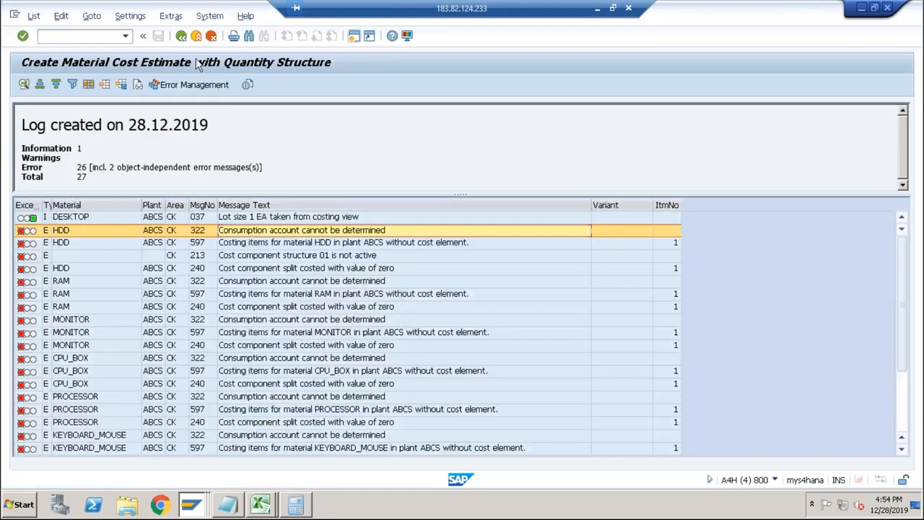
left_click(181, 36)
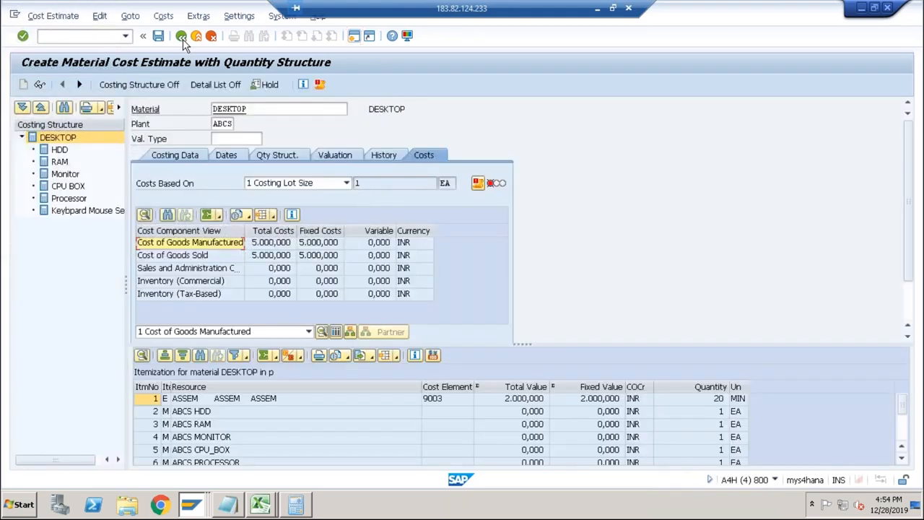
left_click(182, 36)
left_click(234, 242)
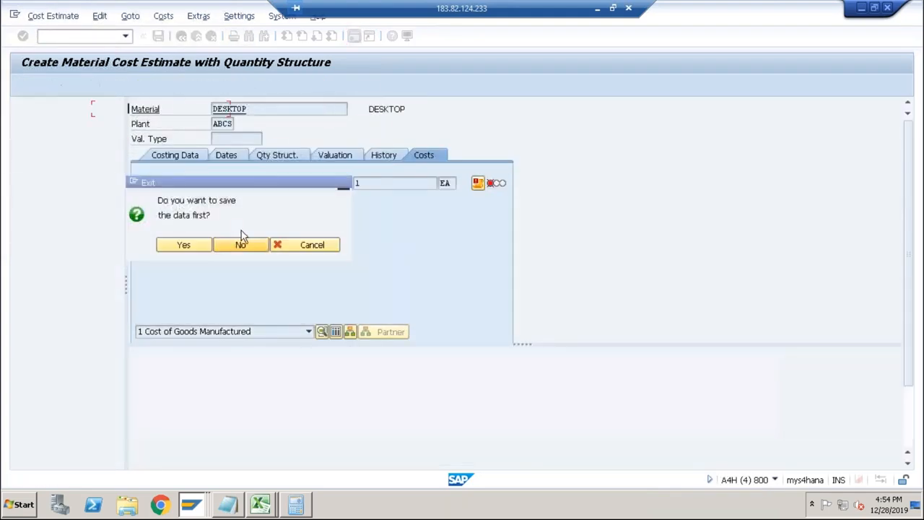
key("Return")
key("Return")
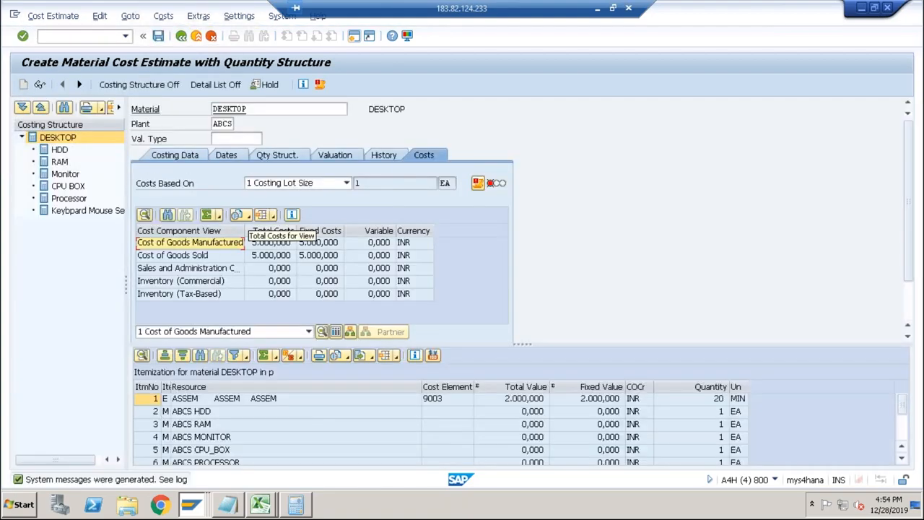
left_click(320, 84)
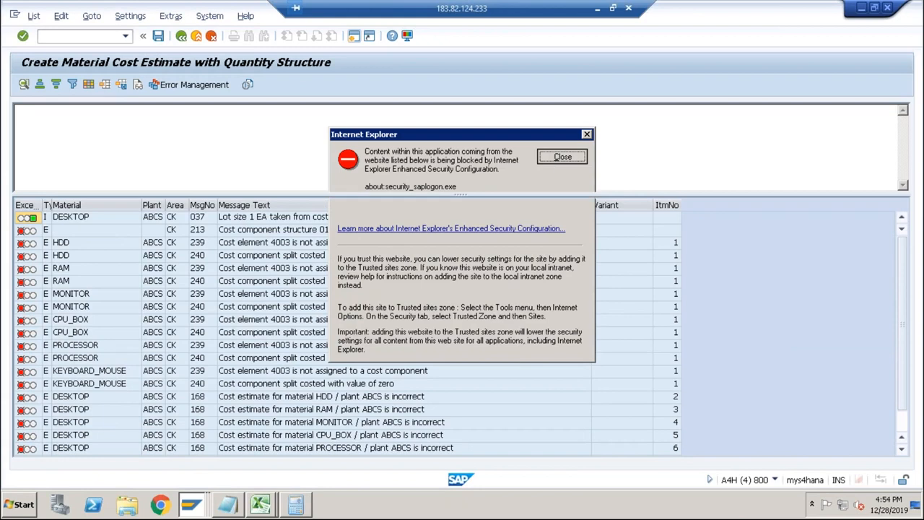
left_click(560, 157)
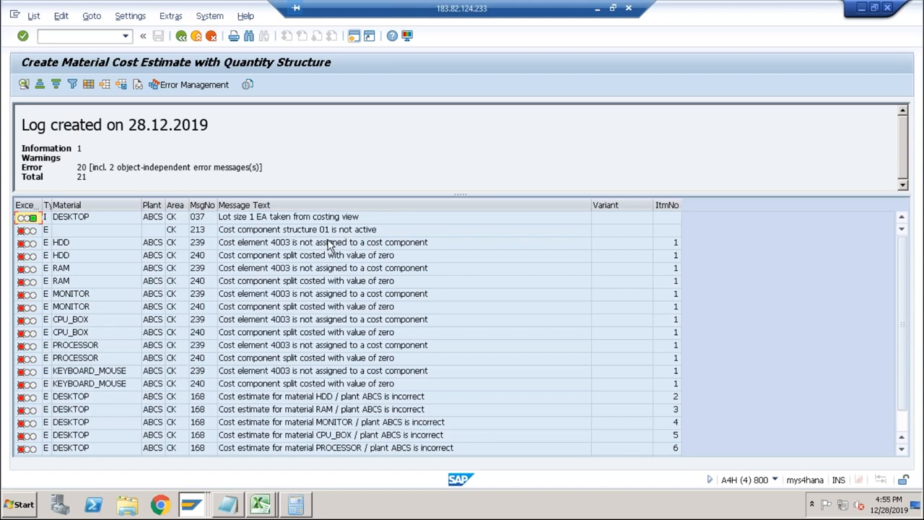
Switch to the activity price planning session and open the cost component structure configuration there.
key("alt+Tab")
key("alt+Tab")
key("alt+Tab")
key("Tab")
key("alt+Tab")
key("alt+Tab")
key("alt+Tab")
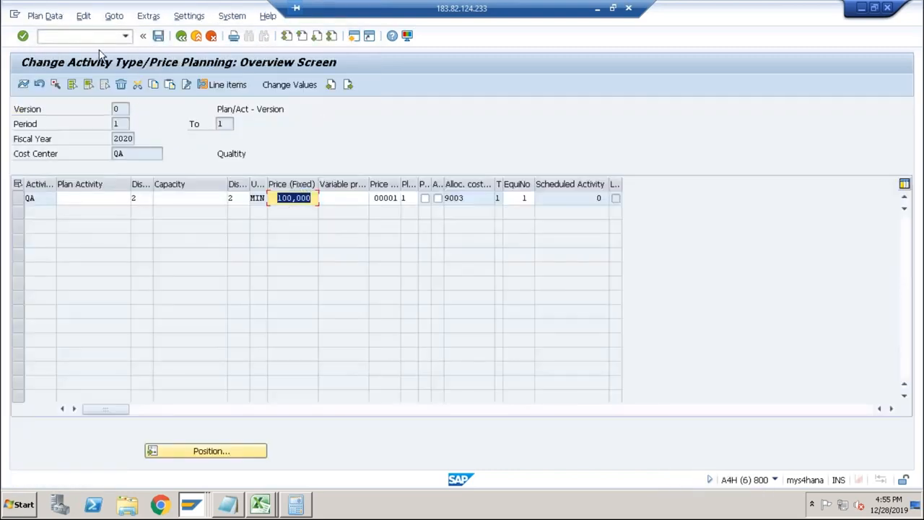
left_click(96, 36)
type("/noktz")
key("Return")
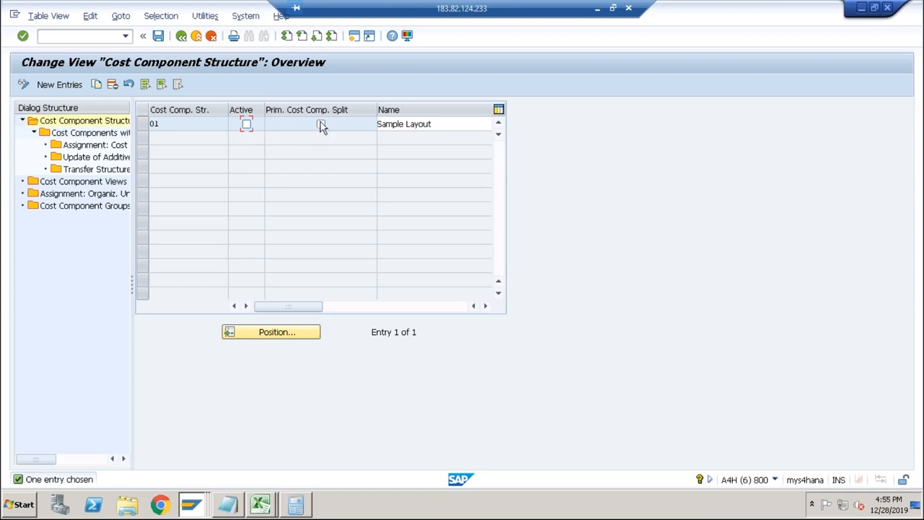
Open the cost element interval assignments of the Raw Materials cost component in cost component structure 01.
left_click(197, 123)
left_click(142, 124)
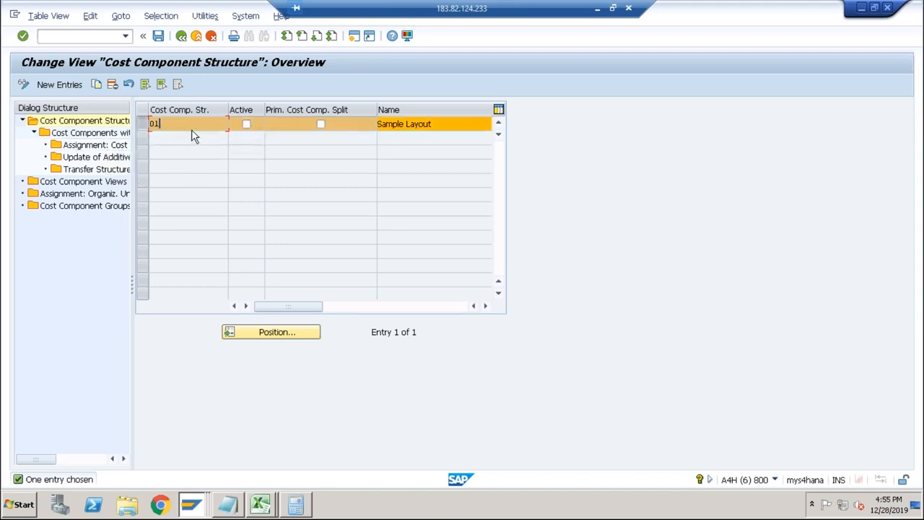
double_click(123, 136)
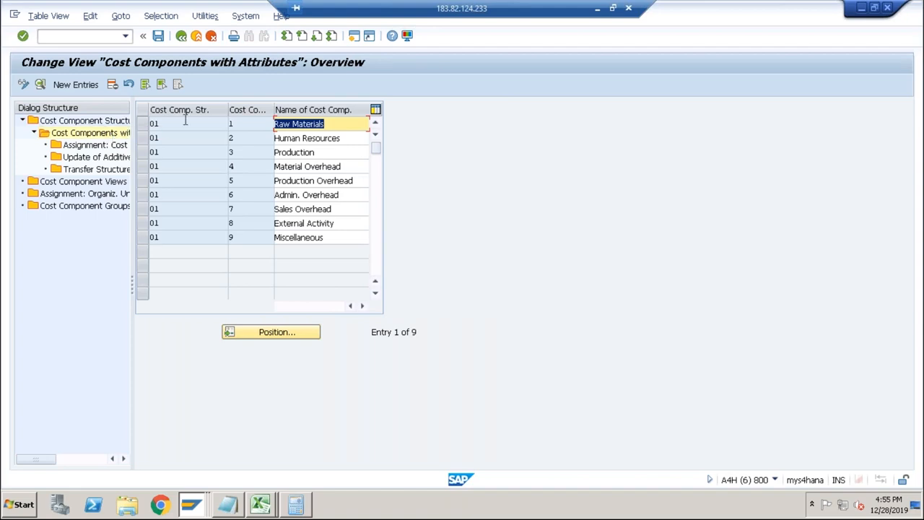
left_click(145, 124)
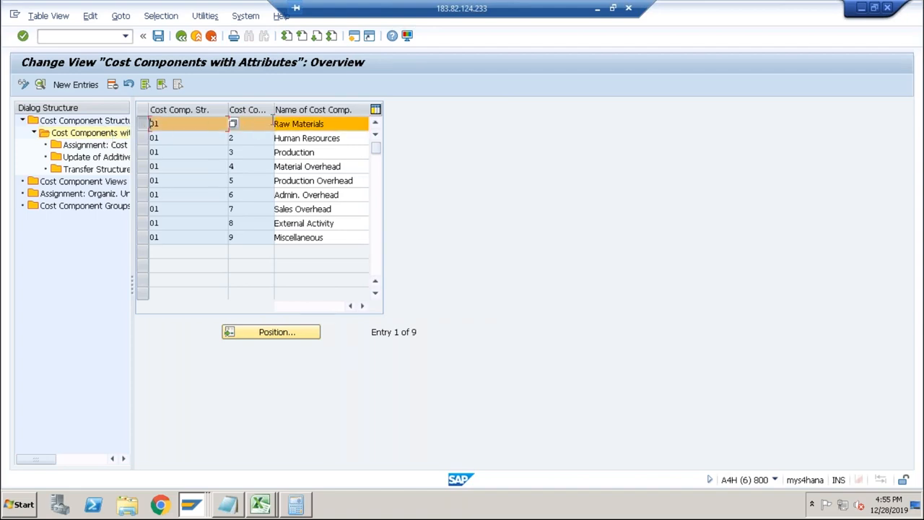
double_click(93, 145)
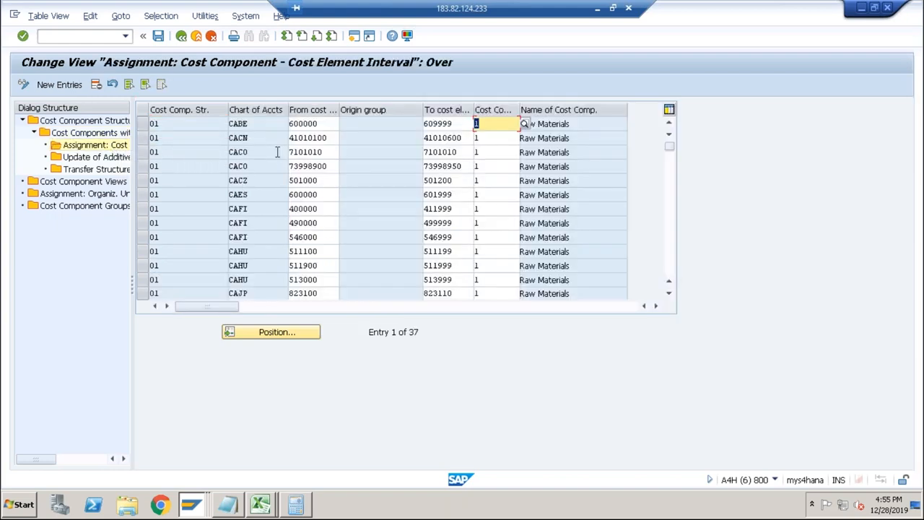
Add an assignment of cost element 4003, chart of accounts ABCS, to cost component 001 in structure 01 and save it to the proposed customizing request.
left_click(72, 85)
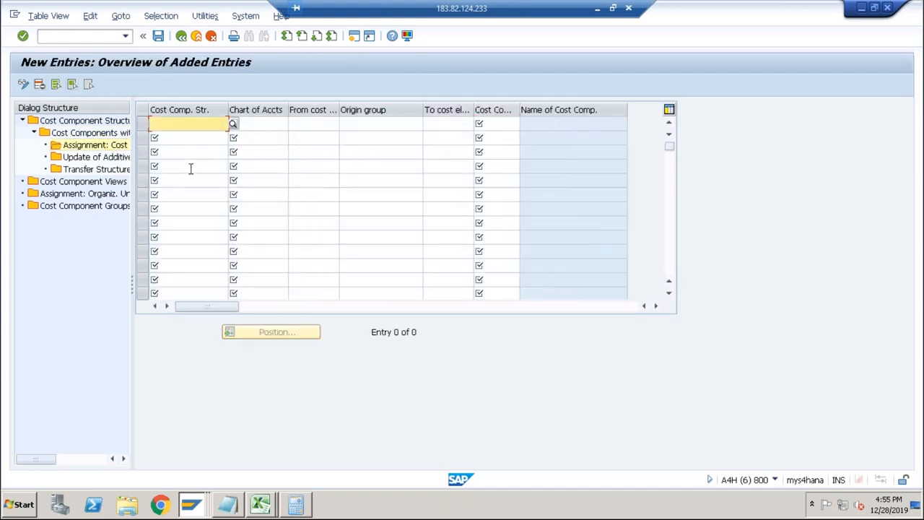
key("Down")
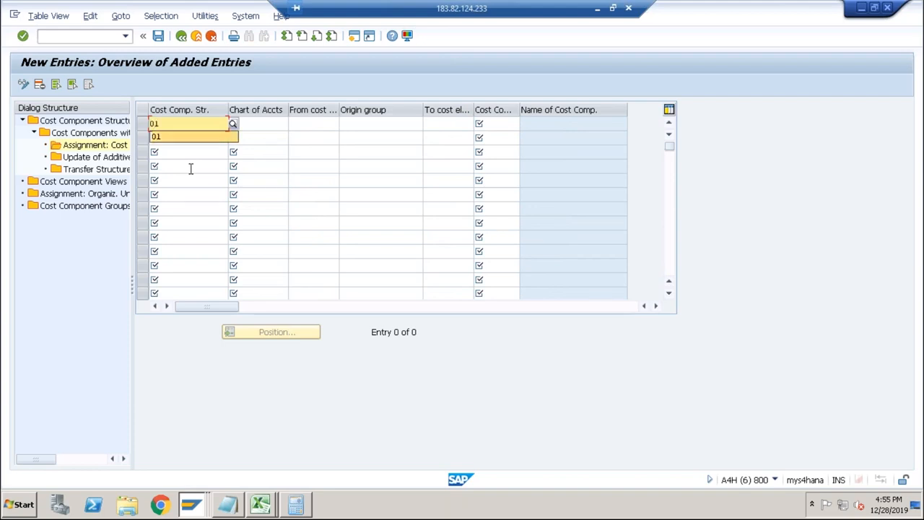
key("Tab")
key("Down")
key("Tab")
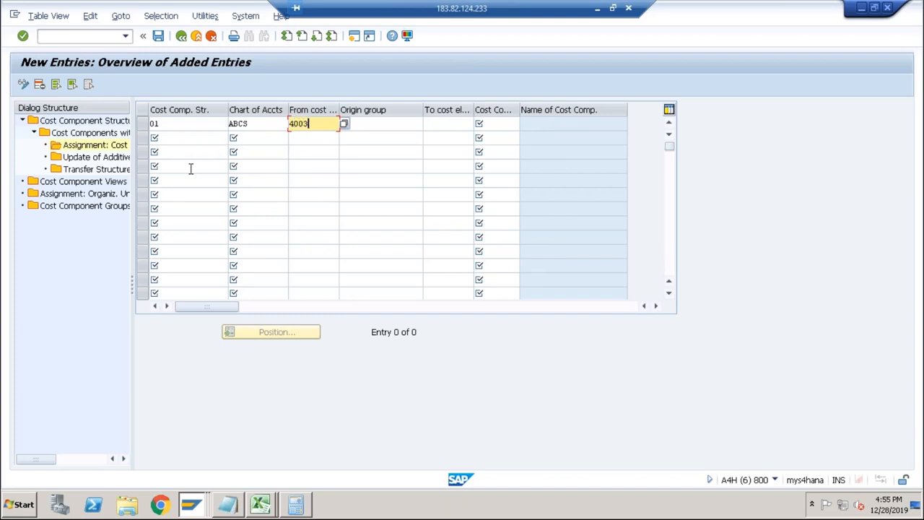
key("Tab")
key("Tab")
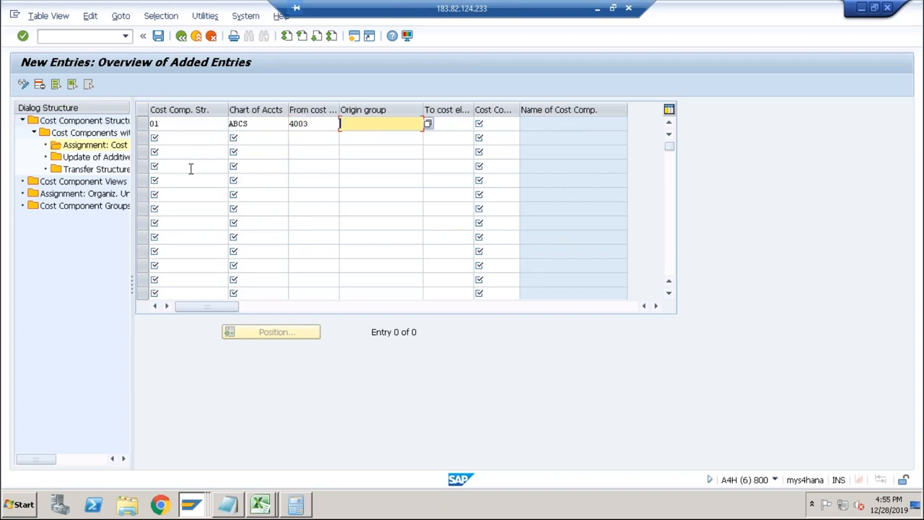
key("Tab")
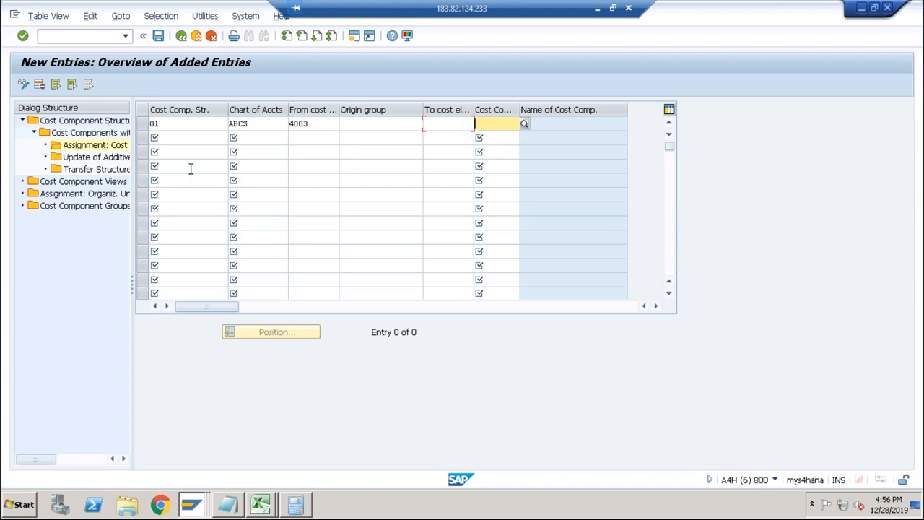
left_click(524, 124)
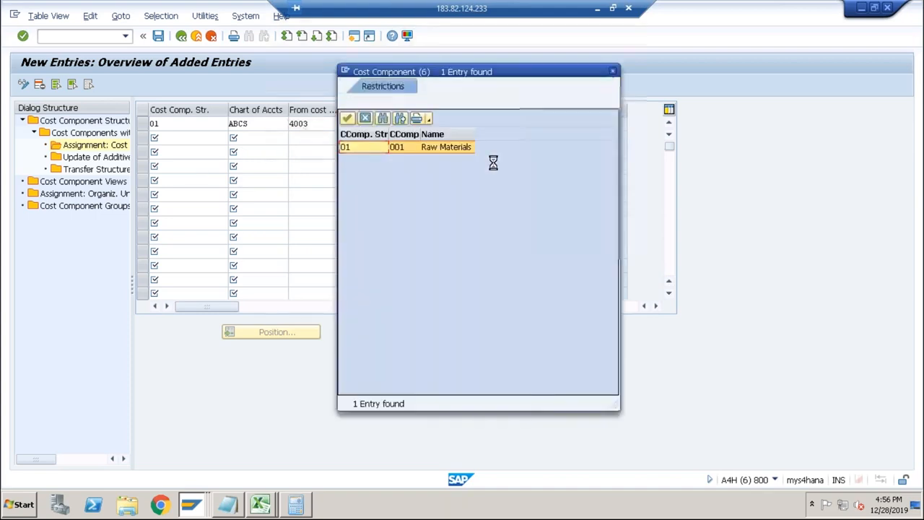
double_click(405, 153)
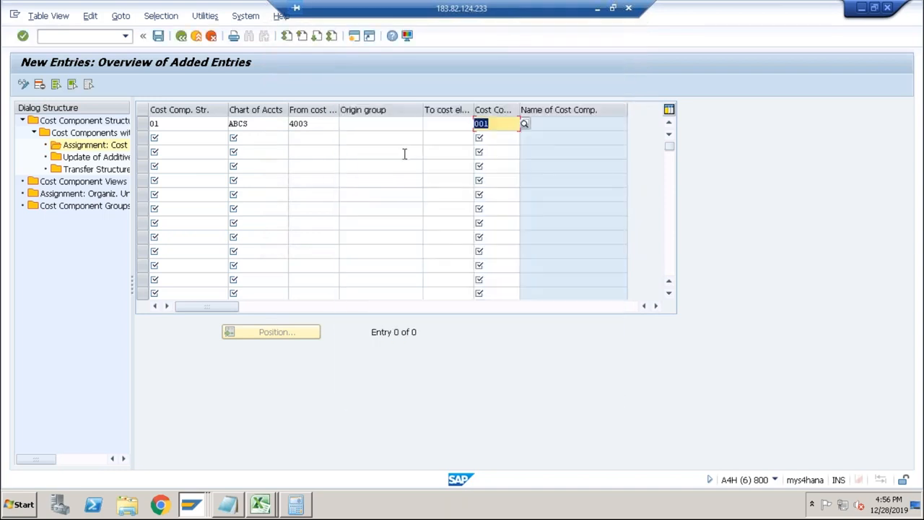
left_click(158, 36)
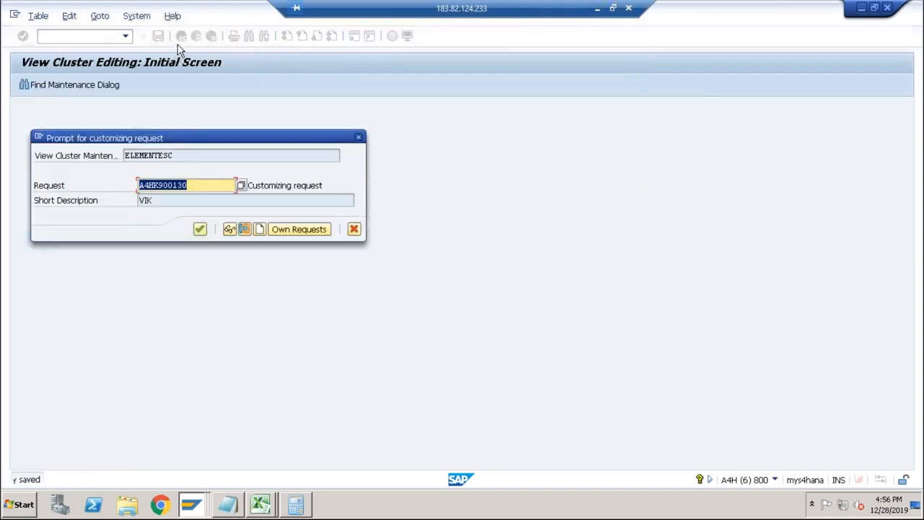
left_click(202, 230)
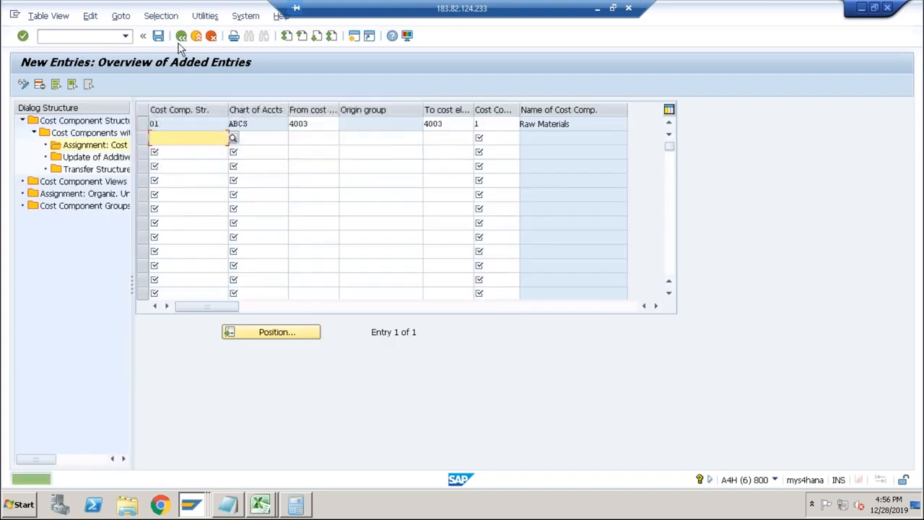
Return to the cost component structure overview, set structure 01 to active and save the change.
left_click(179, 41)
left_click(179, 41)
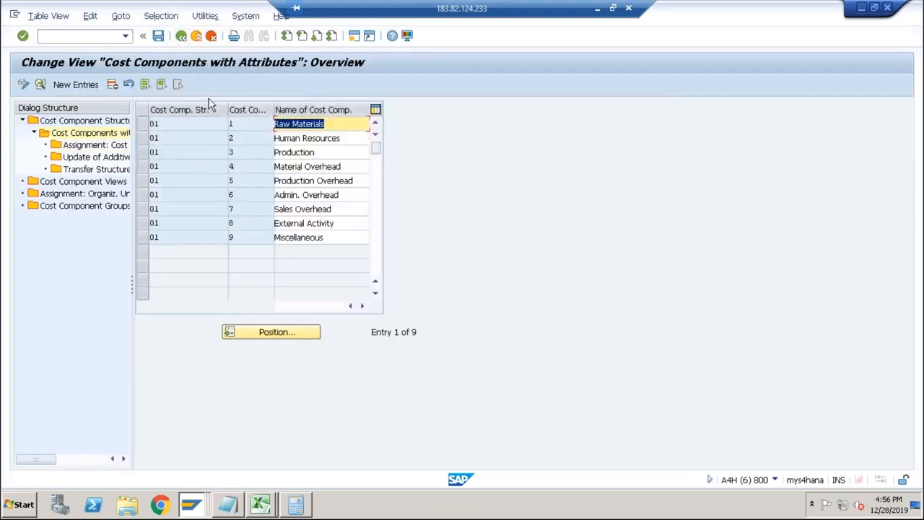
left_click(182, 38)
left_click(245, 125)
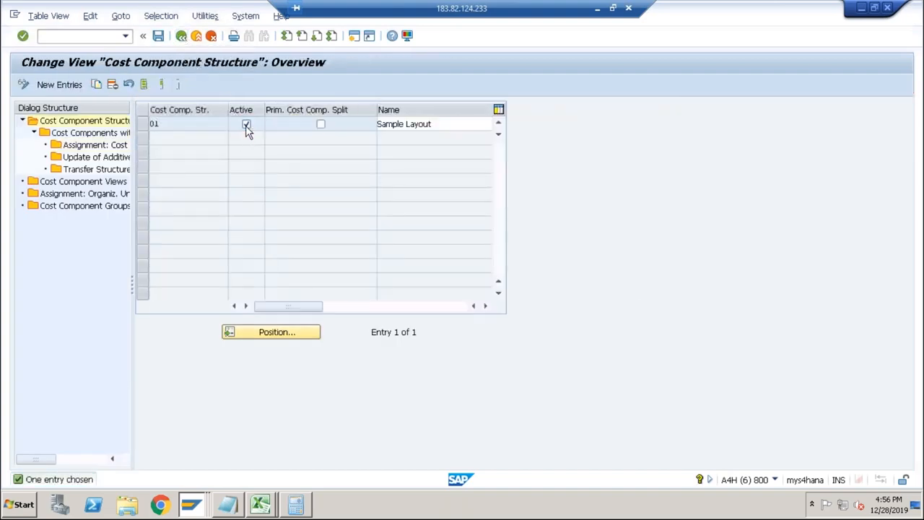
left_click(158, 36)
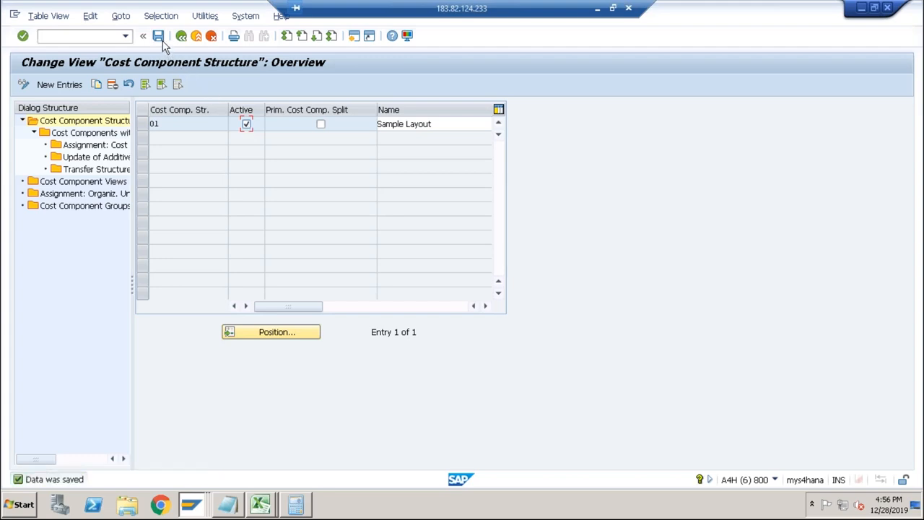
Switch to the costing session, discard the old DESKTOP cost estimate and rerun the costing.
key("alt+Tab")
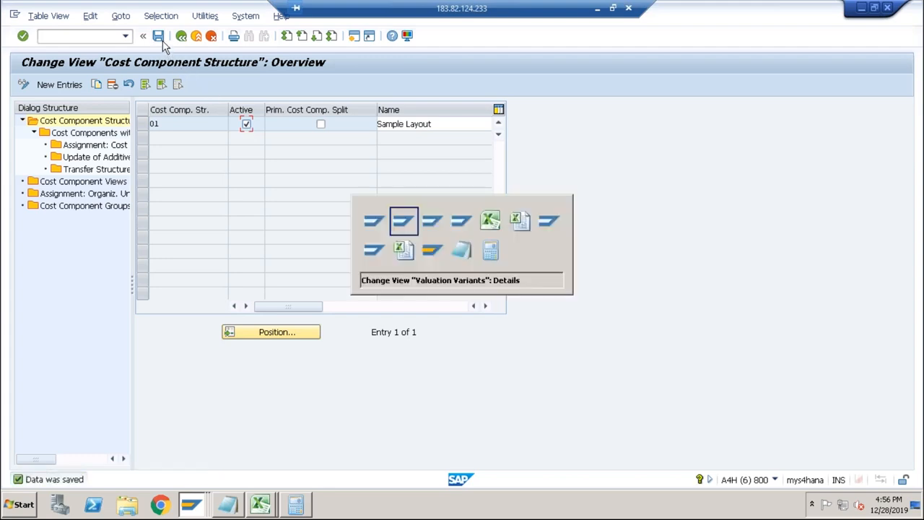
key("alt+Tab")
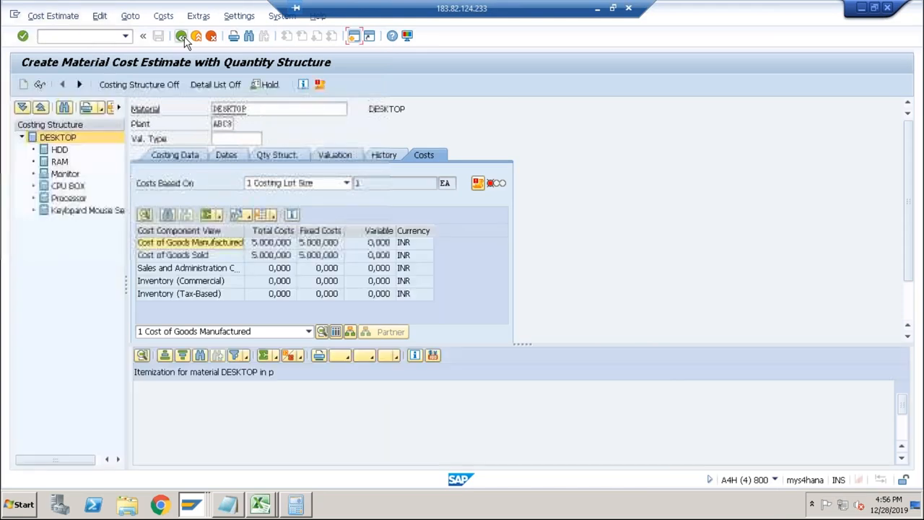
left_click(182, 38)
left_click(239, 245)
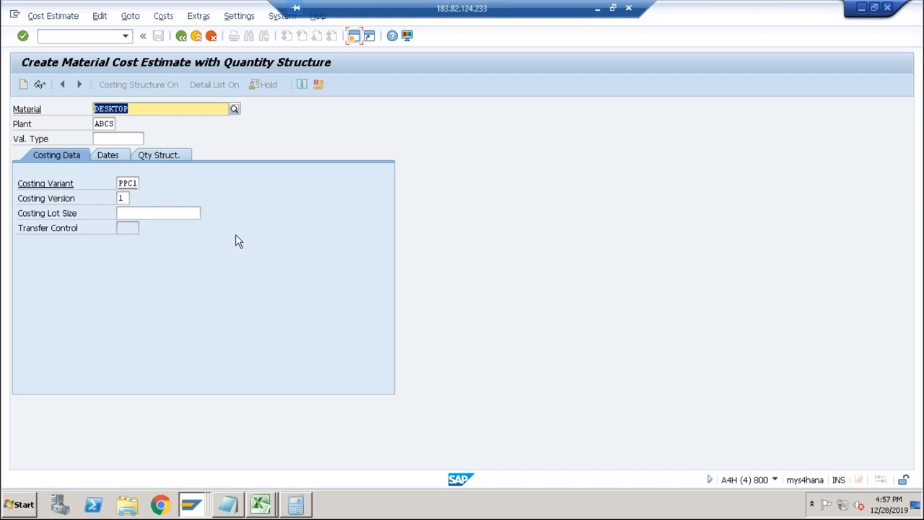
key("Return")
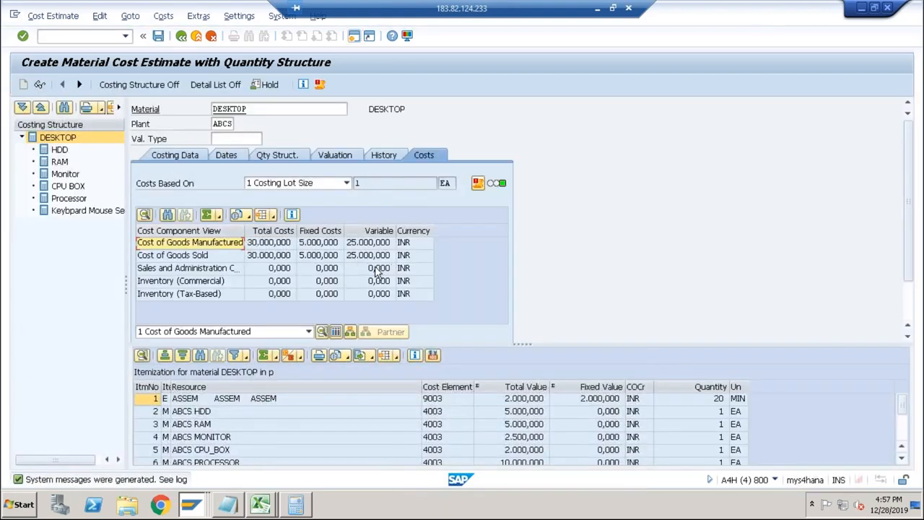
Display the cost component breakdown for DESKTOP and examine the Cost of Goods Manufactured, Raw Materials and Production values.
left_click(267, 246)
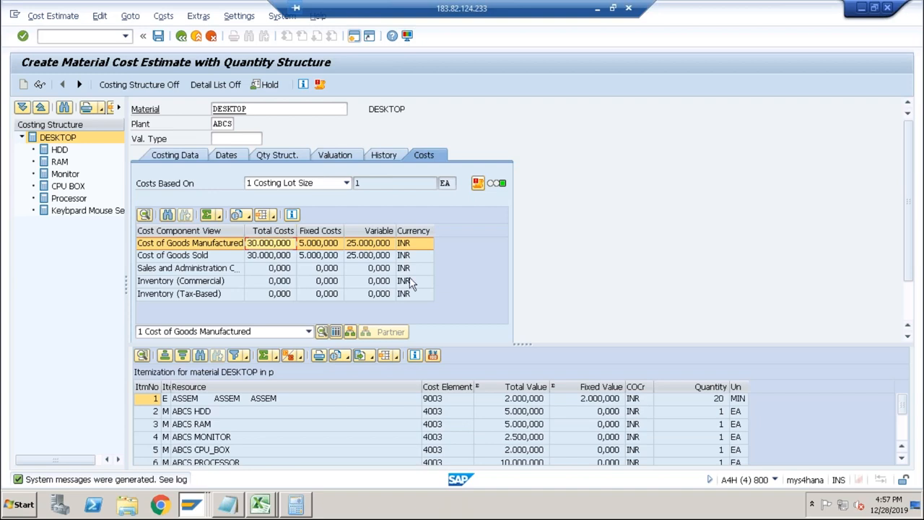
left_click(336, 332)
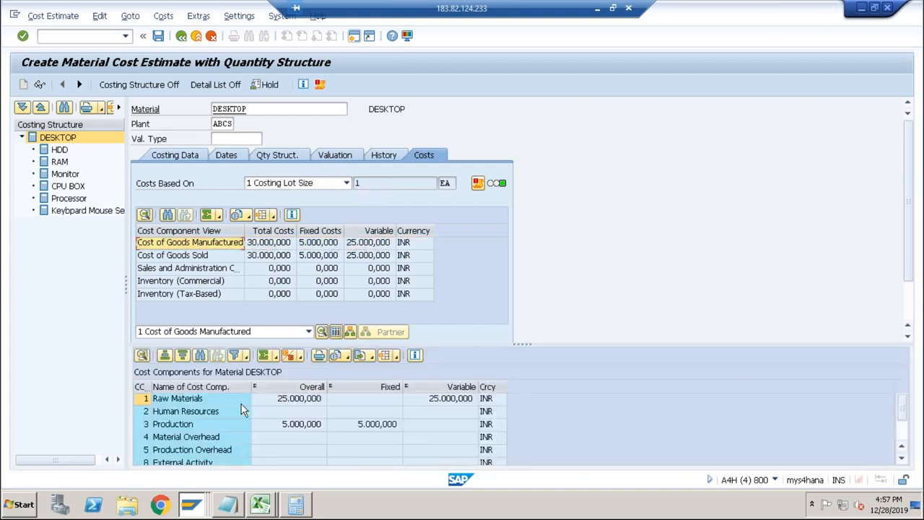
left_click(285, 400)
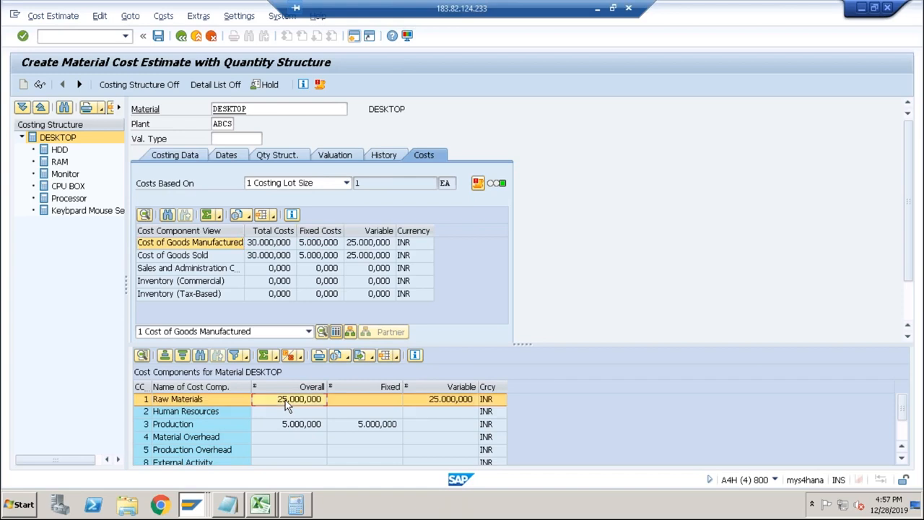
left_click(285, 426)
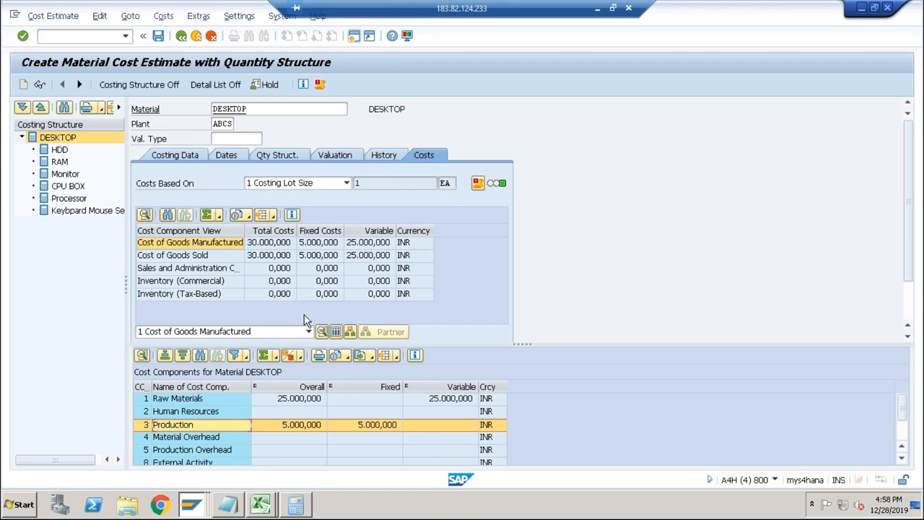
Leave the estimate without saving, restart transaction CK11N and cost material DESKTOP in plant ABCS with costing variant PPC1.
left_click(95, 37)
type("/n")
key("Return")
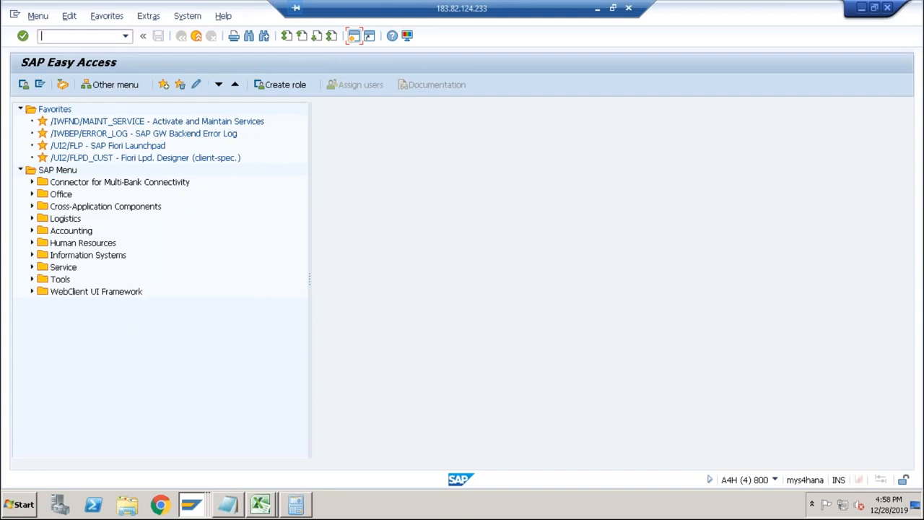
type("ck11n")
key("Return")
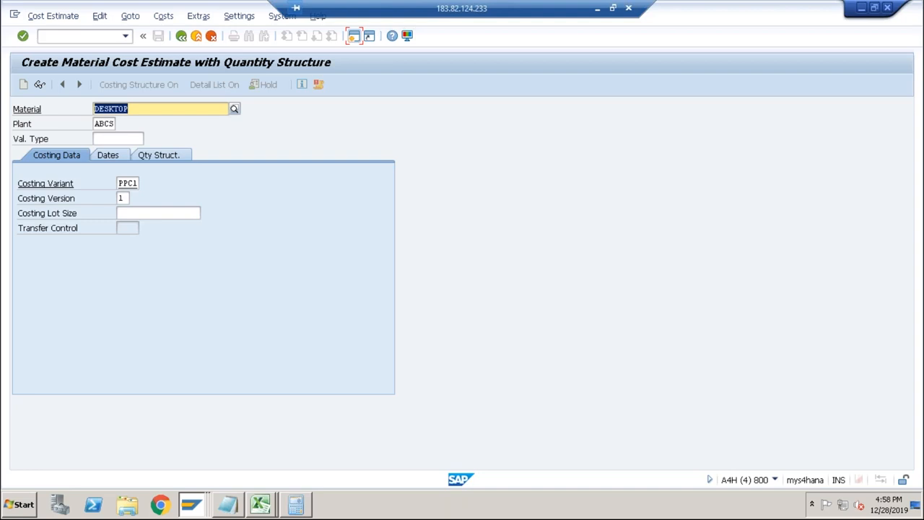
key("Return")
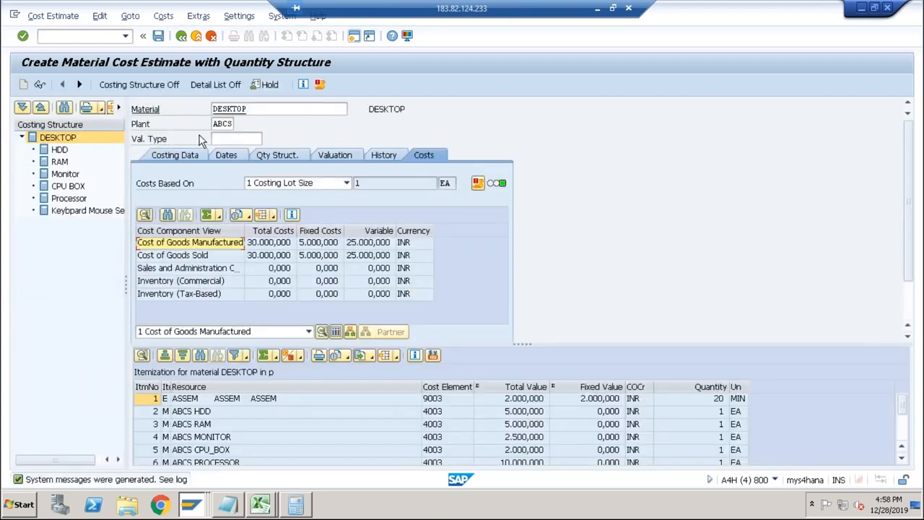
Open the quantity structure data of the DESKTOP estimate and view the header of the BOM it uses.
left_click(247, 245)
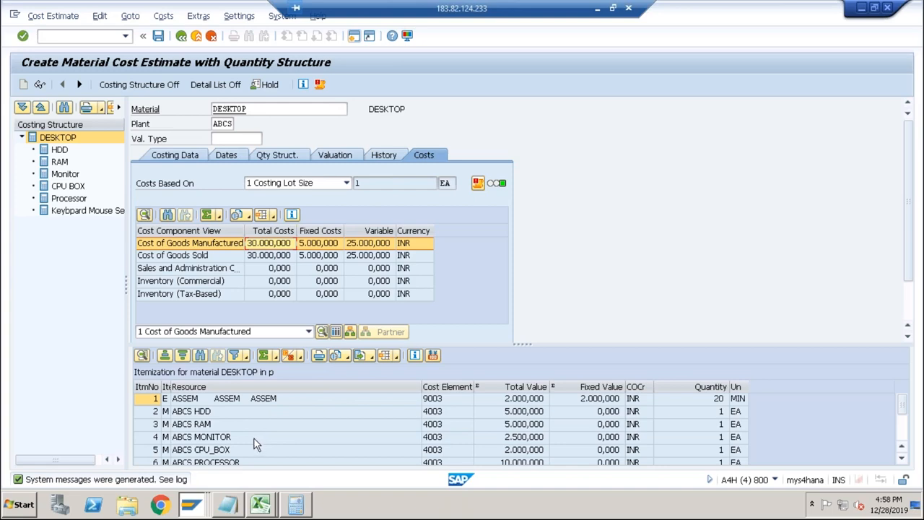
left_click(277, 156)
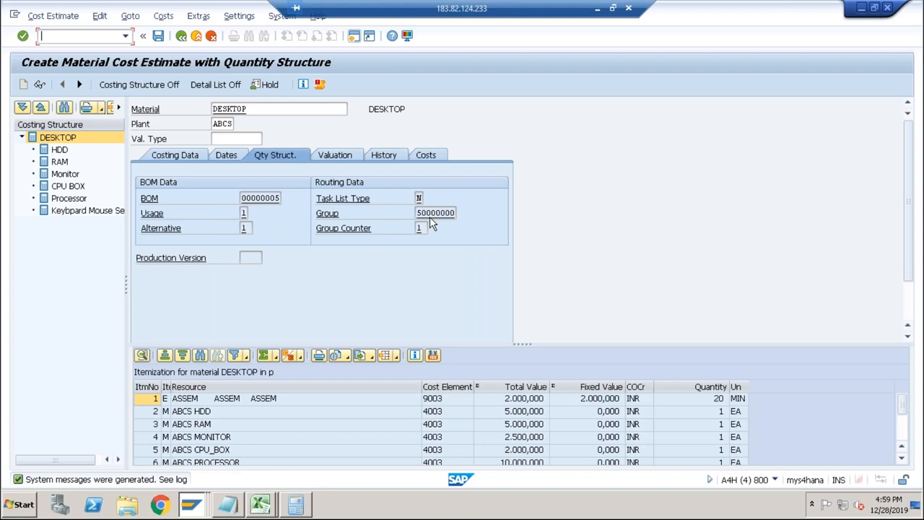
double_click(272, 198)
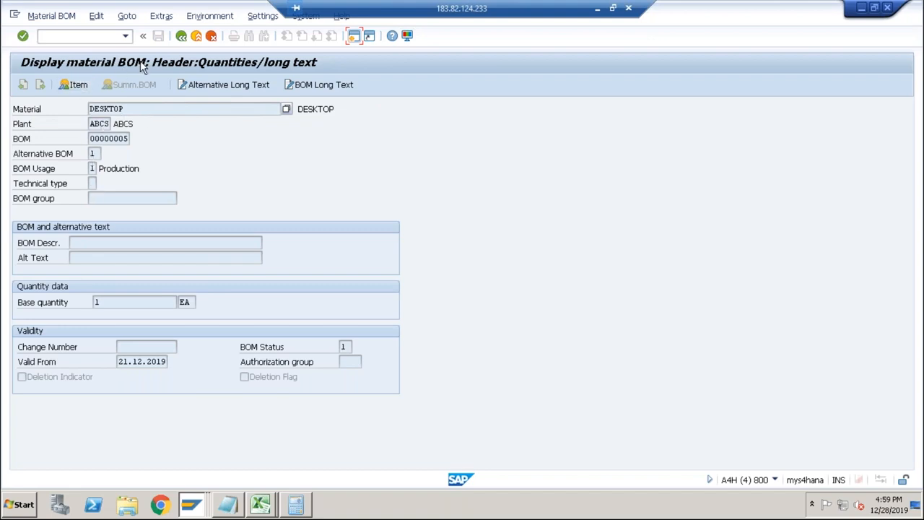
left_click(181, 35)
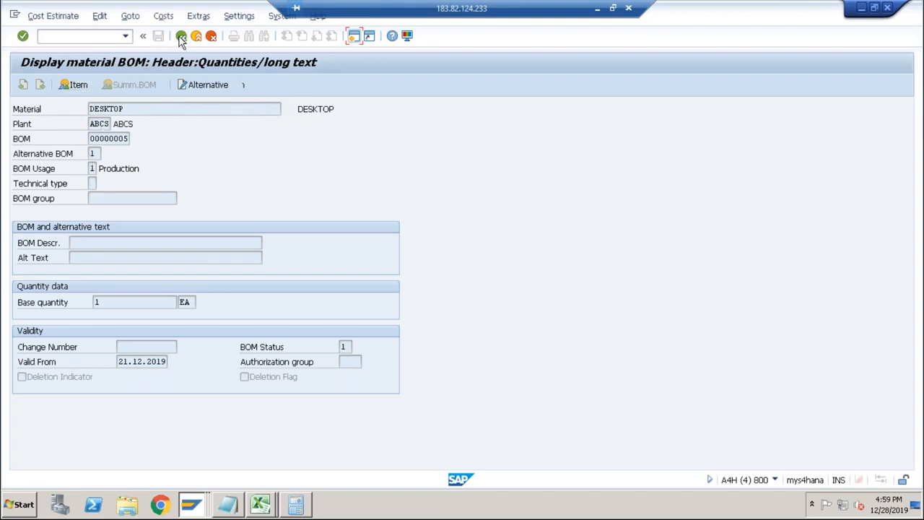
View the operation overview of the routing used in the DESKTOP estimate and return to the quantity structure data.
double_click(432, 213)
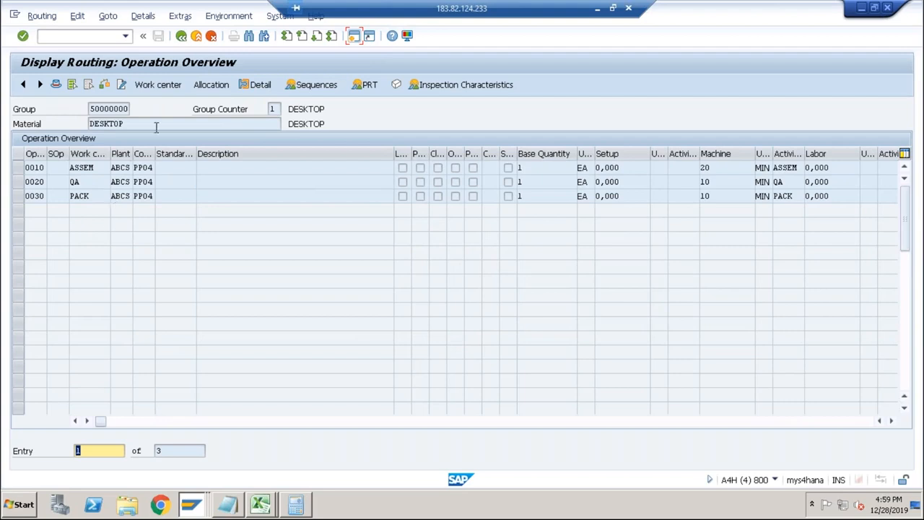
left_click(182, 35)
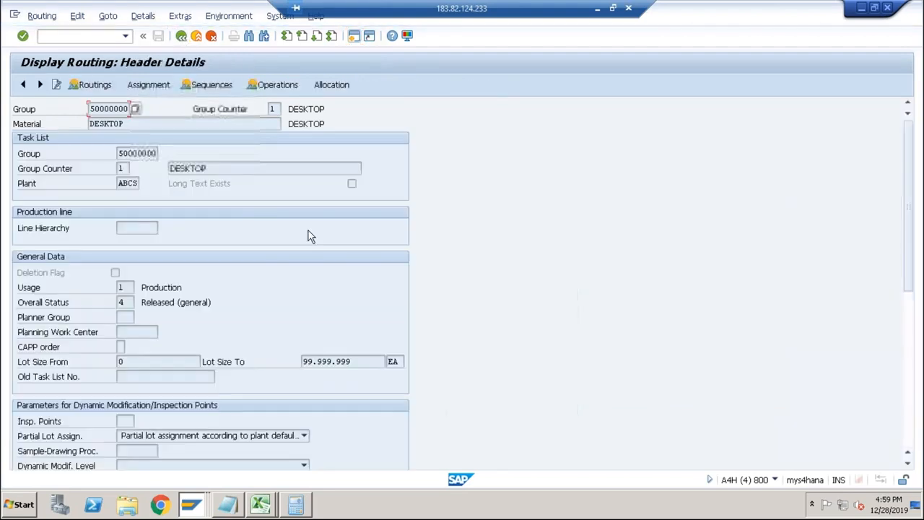
left_click(181, 35)
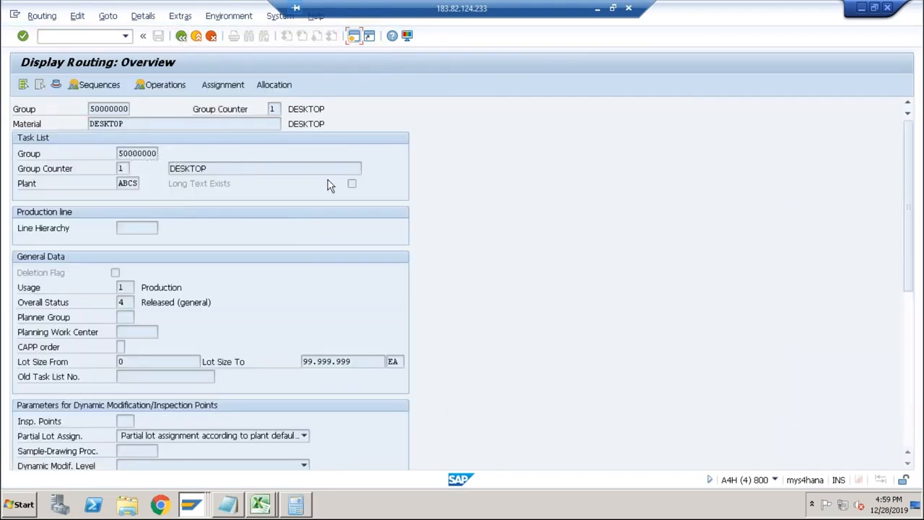
left_click(182, 36)
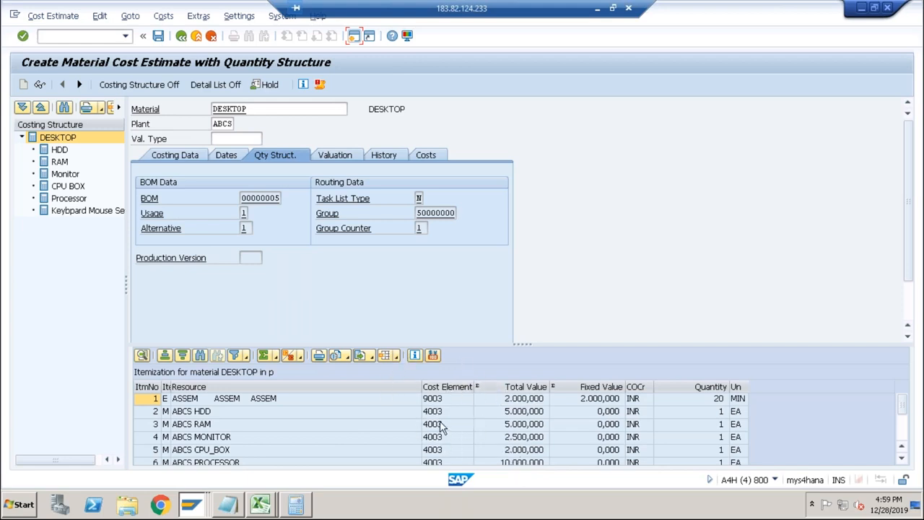
Review the costing data and itemization of the HDD, RAM and Processor components in the DESKTOP costing structure.
left_click(189, 160)
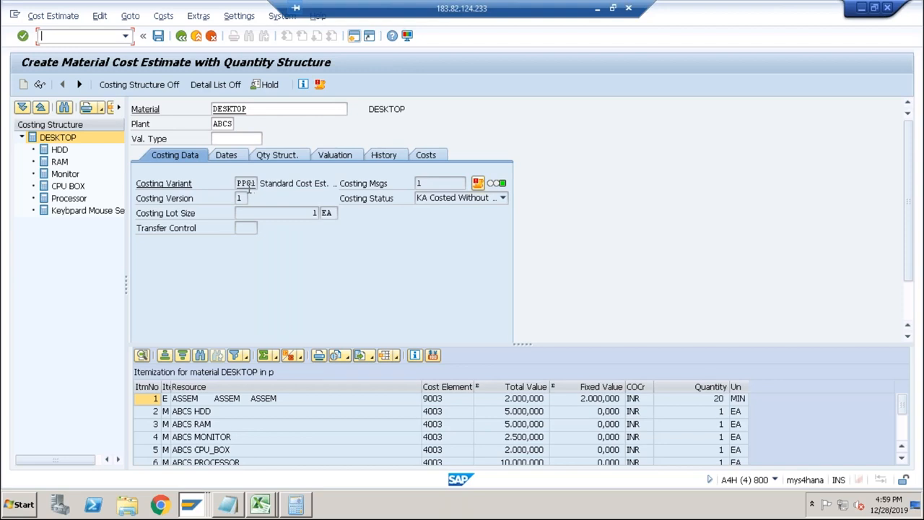
left_click(60, 150)
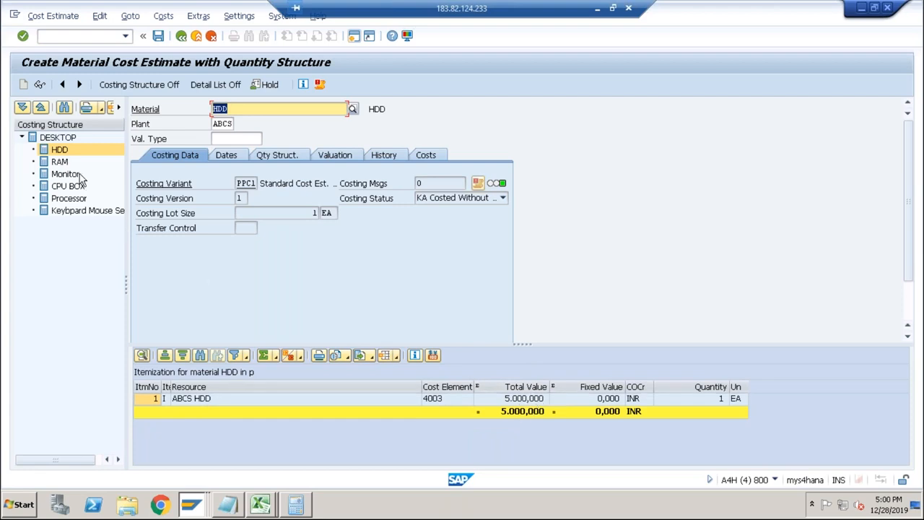
left_click(60, 161)
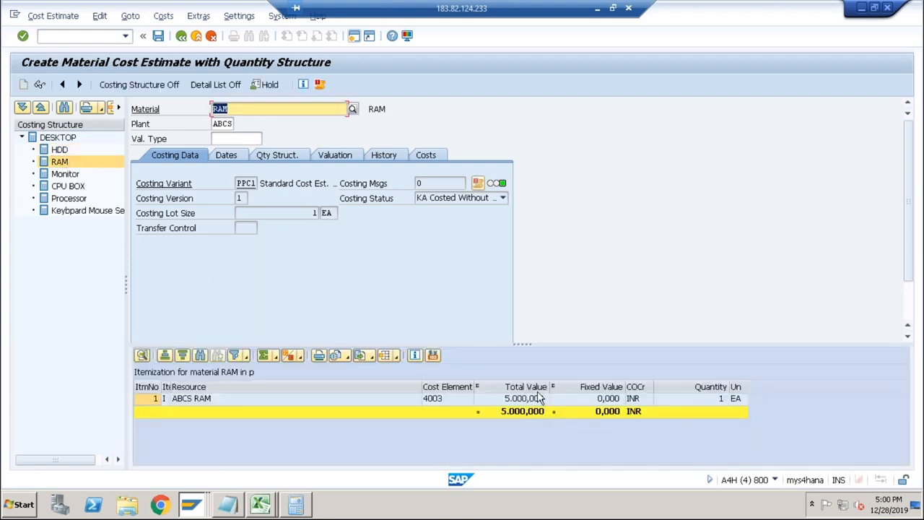
left_click(70, 199)
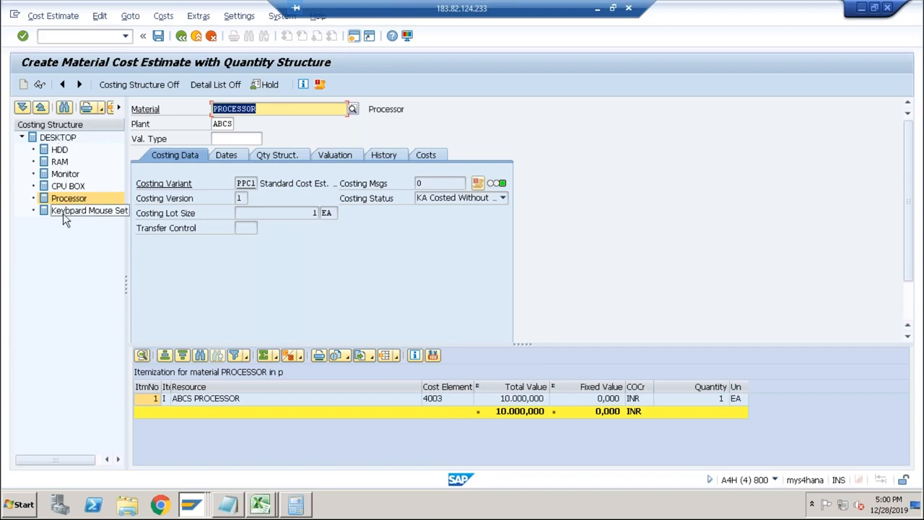
left_click(59, 139)
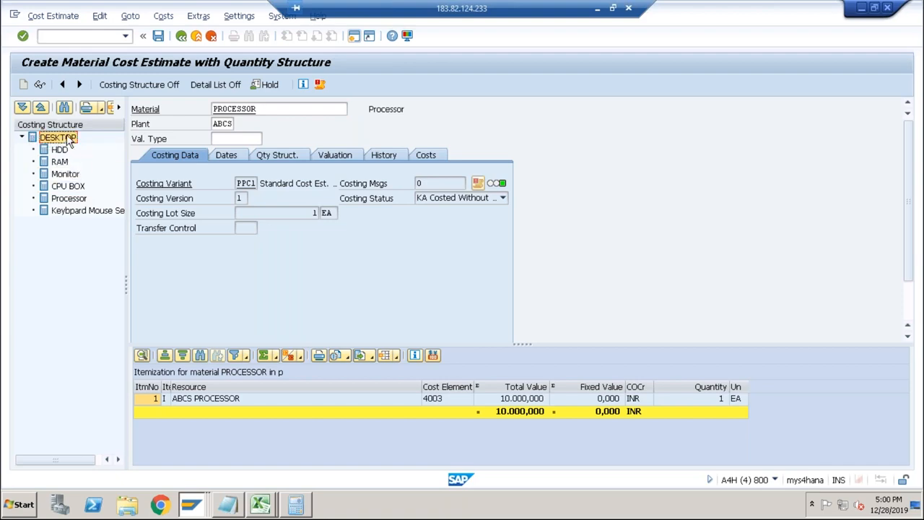
left_click(61, 151)
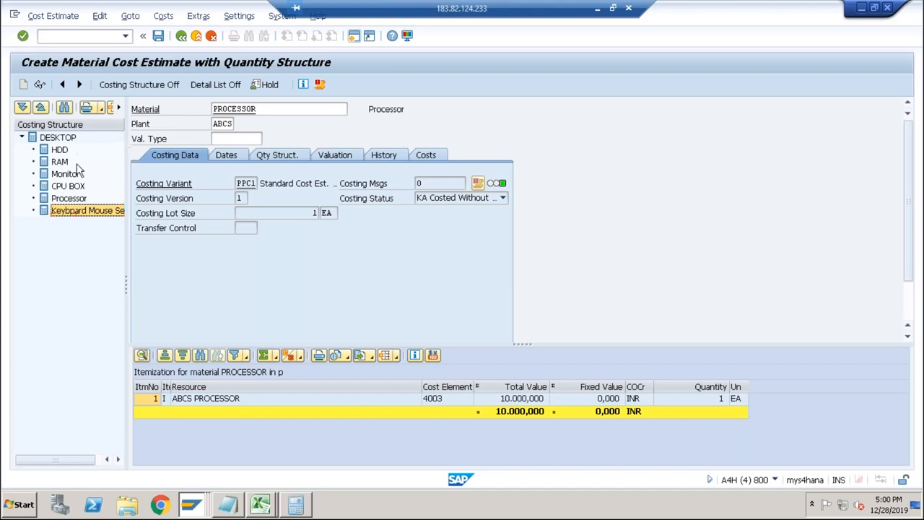
Switch to the Excel costing workbook and examine the DESKTOP cost total, the cost sheet overhead and the BOM and routing prices.
left_click(261, 505)
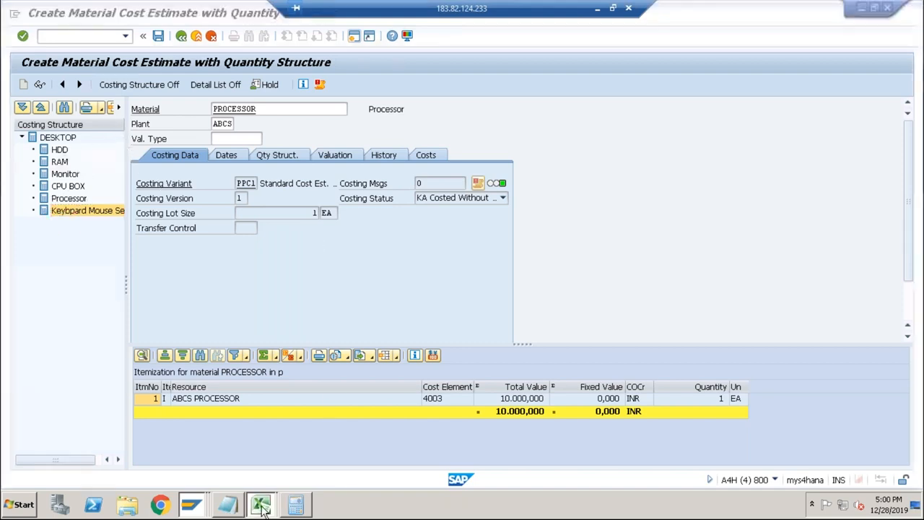
left_click(266, 474)
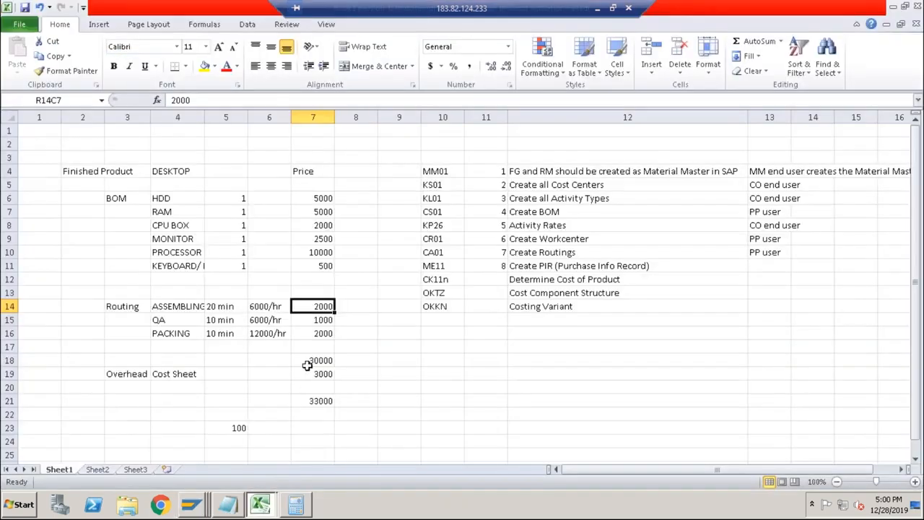
left_click(127, 374)
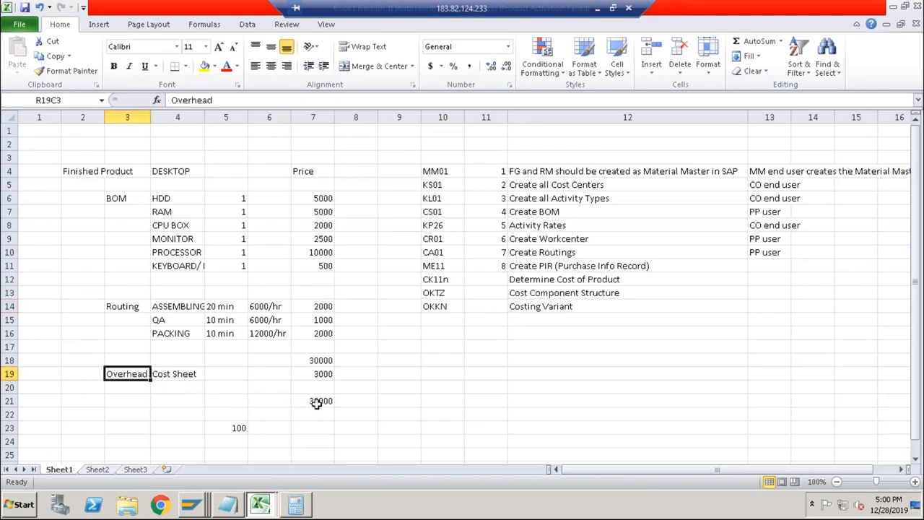
left_click(317, 375)
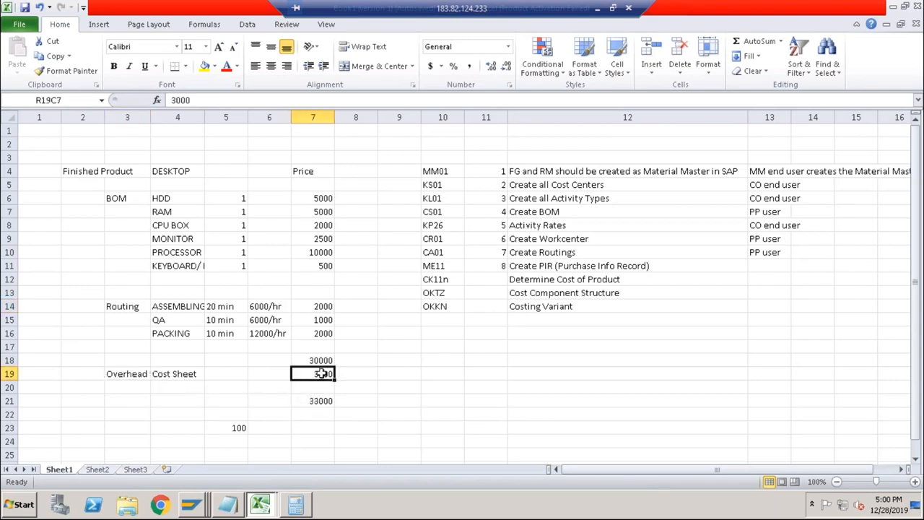
left_click(317, 361)
left_click(318, 376)
left_click(311, 361)
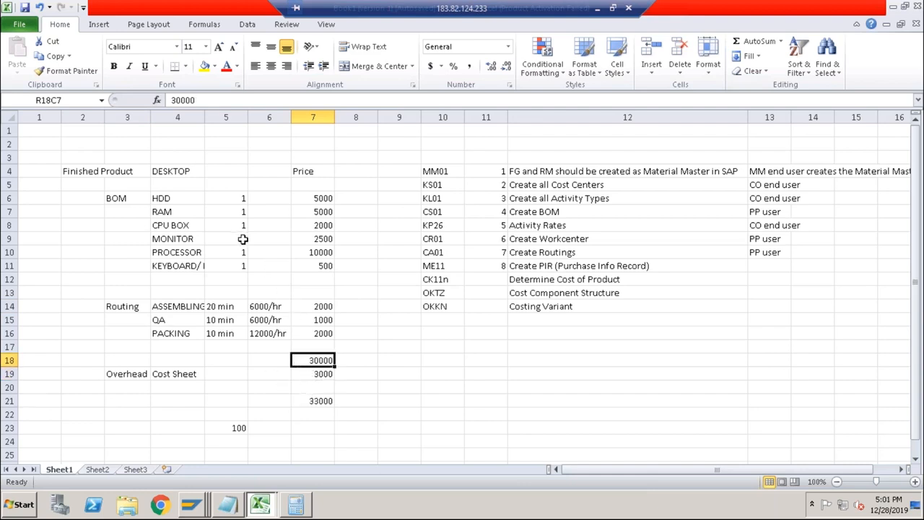
left_click(94, 173)
left_click_drag(162, 180, 304, 350)
Switch back to SAP and exit the material cost estimate to the SAP Easy Access screen.
key("alt+Tab")
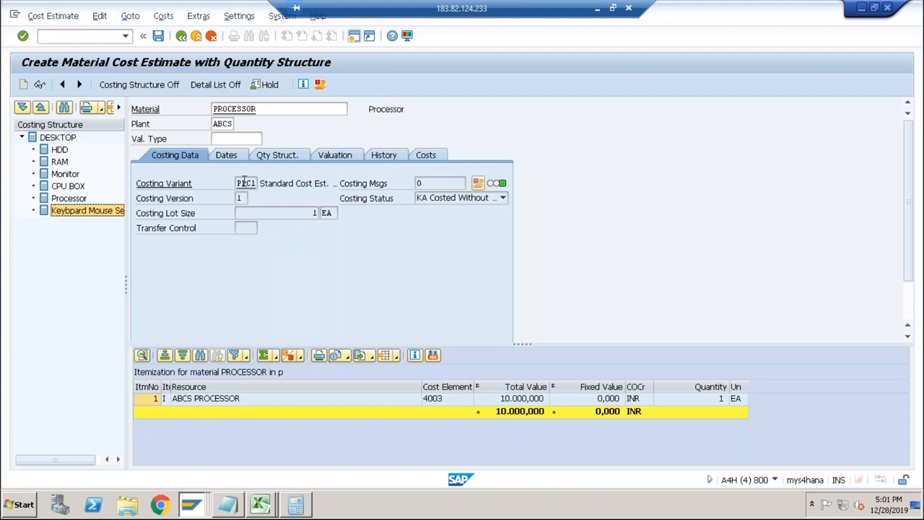
left_click(93, 37)
type("/nck11n")
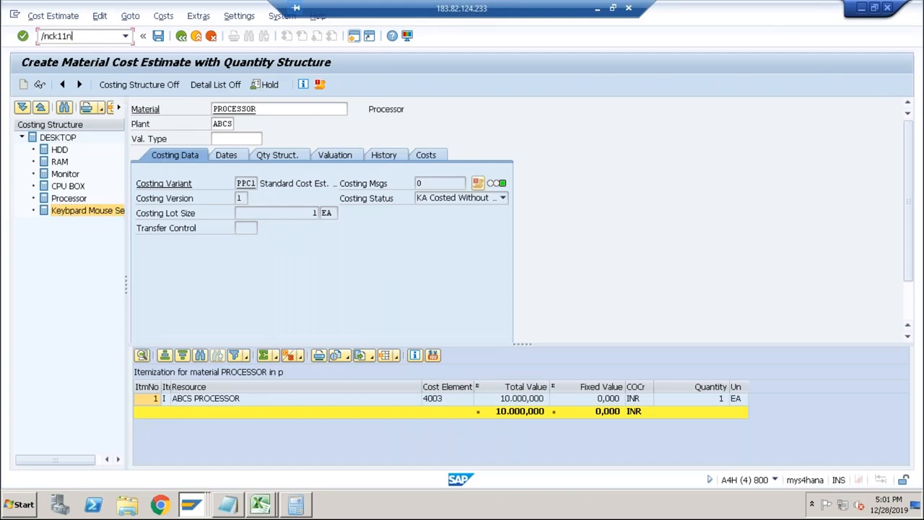
key("Return")
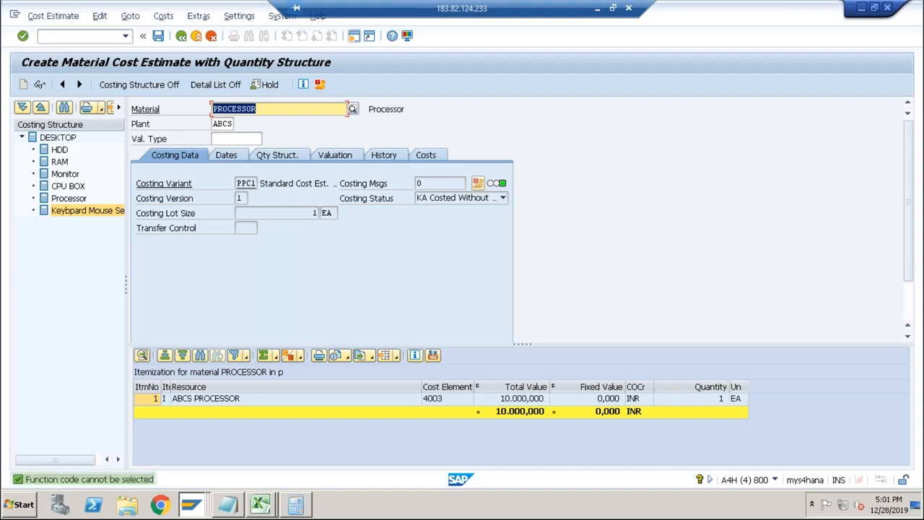
left_click(102, 38)
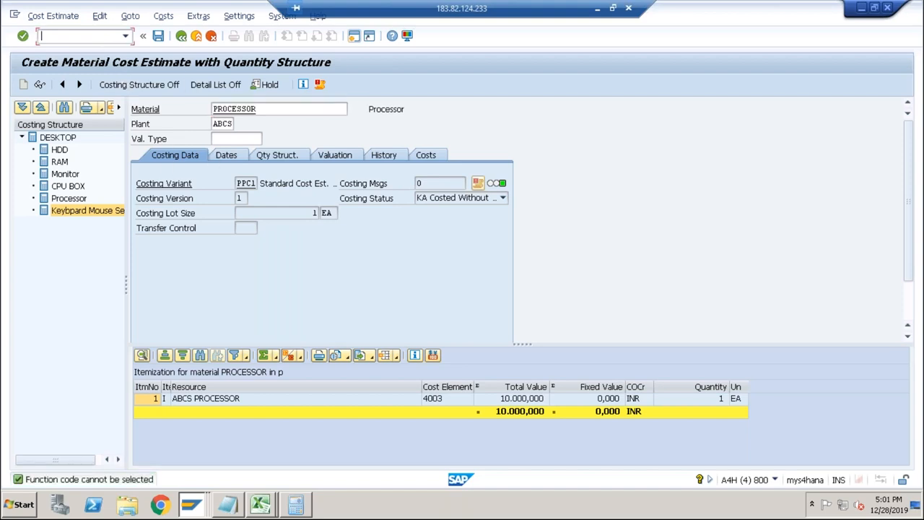
type("/n")
key("Return")
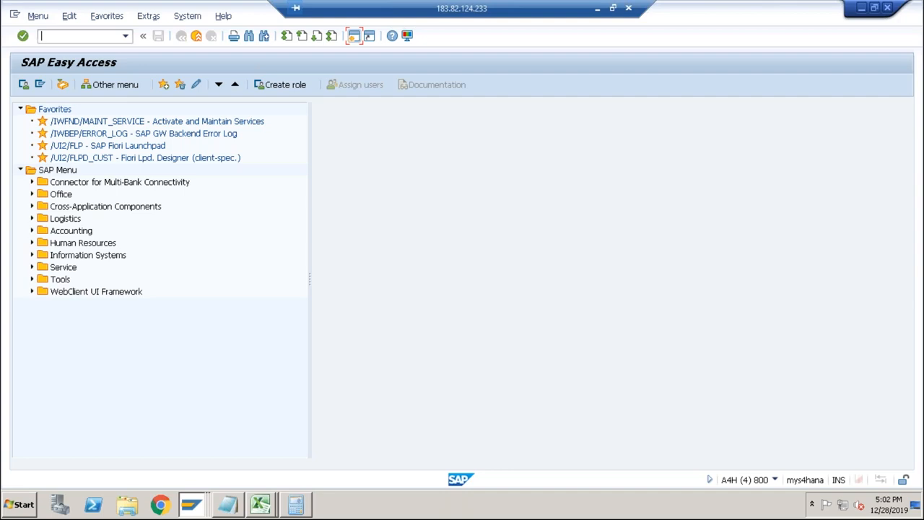
Start transaction CK11N and proceed to the costing dates for material RAM in plant ABCS with costing variant PPC1.
type("ck11n")
key("Return")
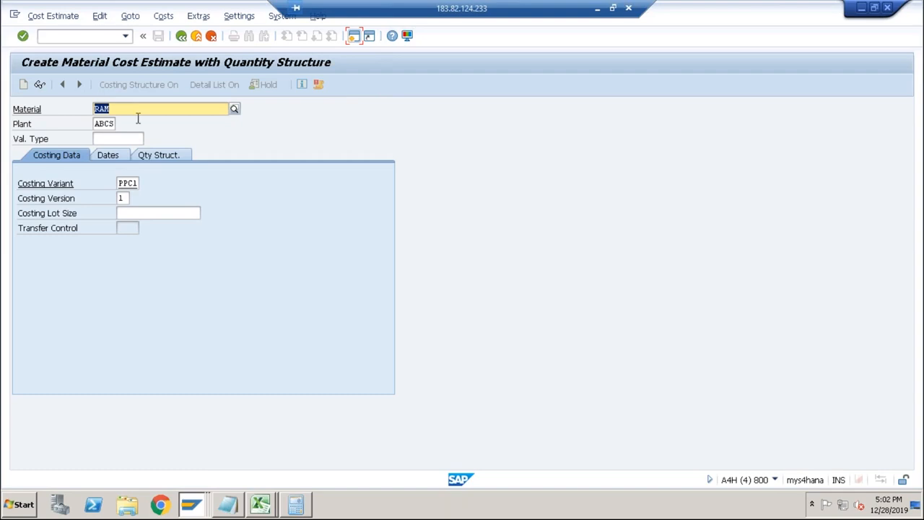
left_click(128, 184)
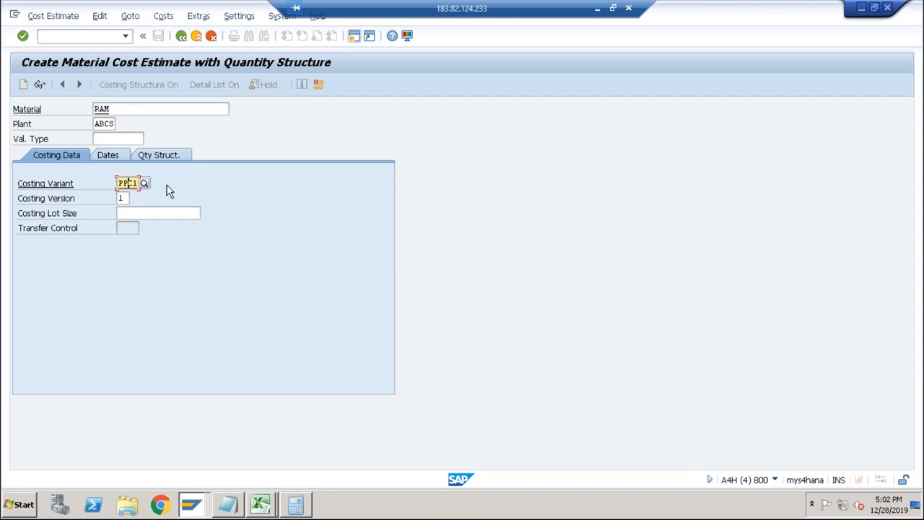
key("Return")
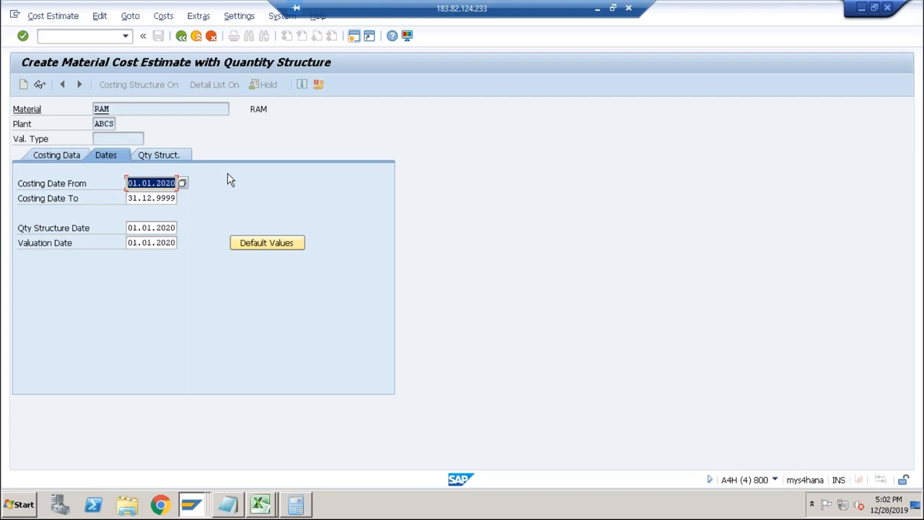
In the cost component structure session, open the costing variants configuration and display the date control details of costing variant PPC1.
key("alt+Tab")
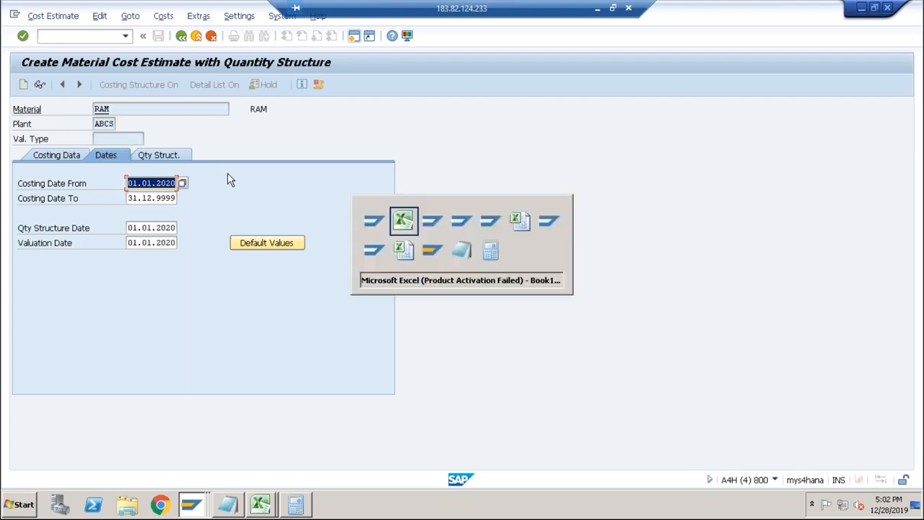
key("alt+Tab")
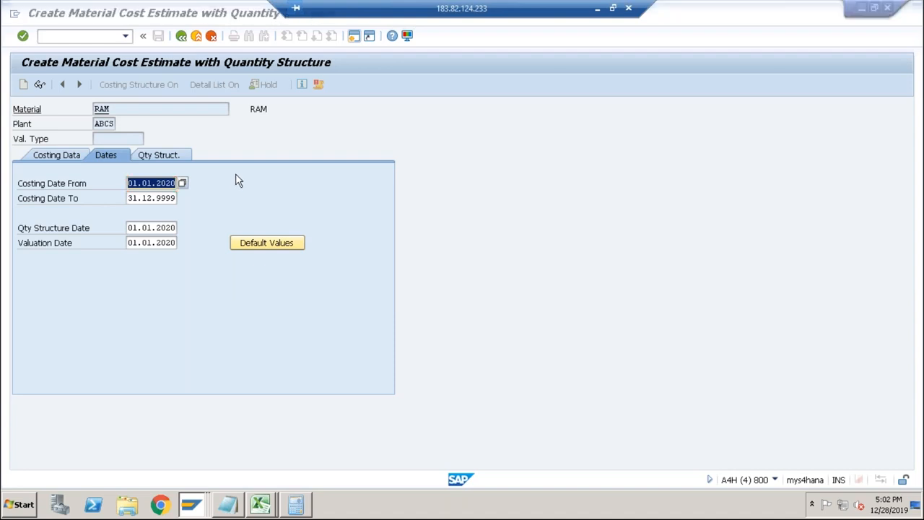
left_click(181, 37)
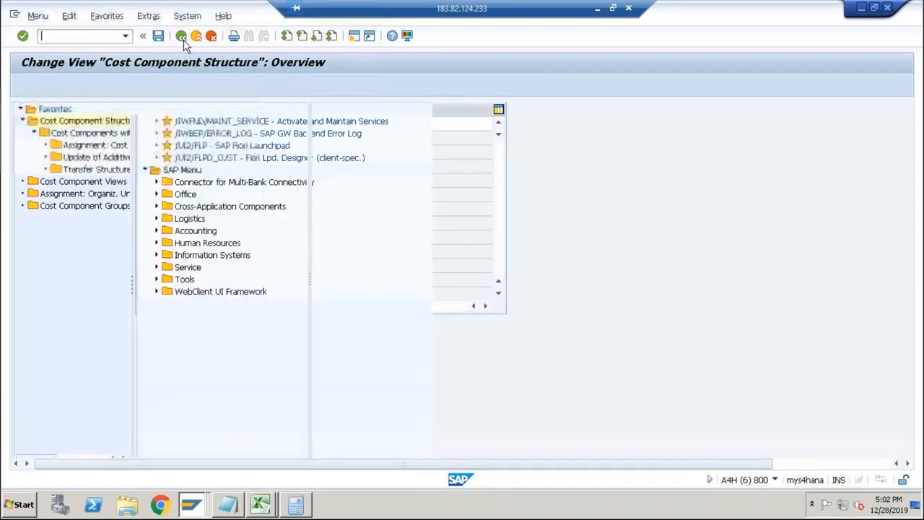
type("oktz")
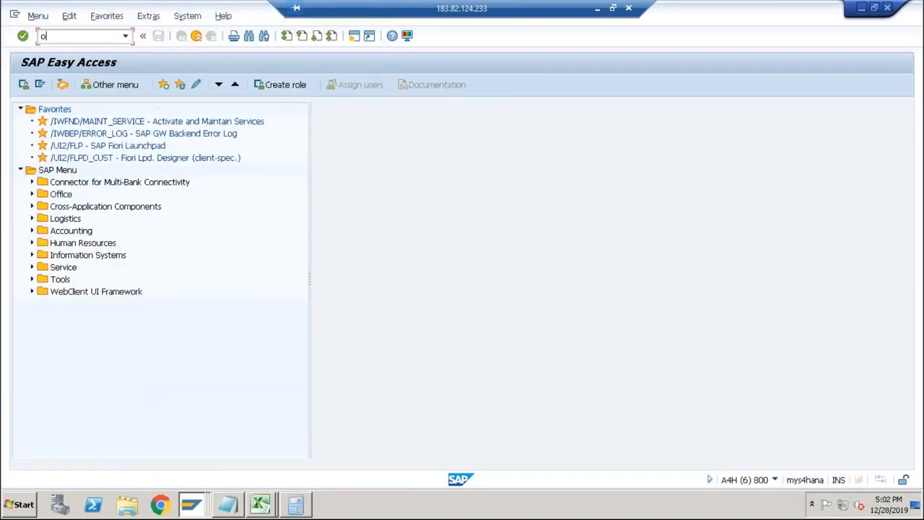
key("Return")
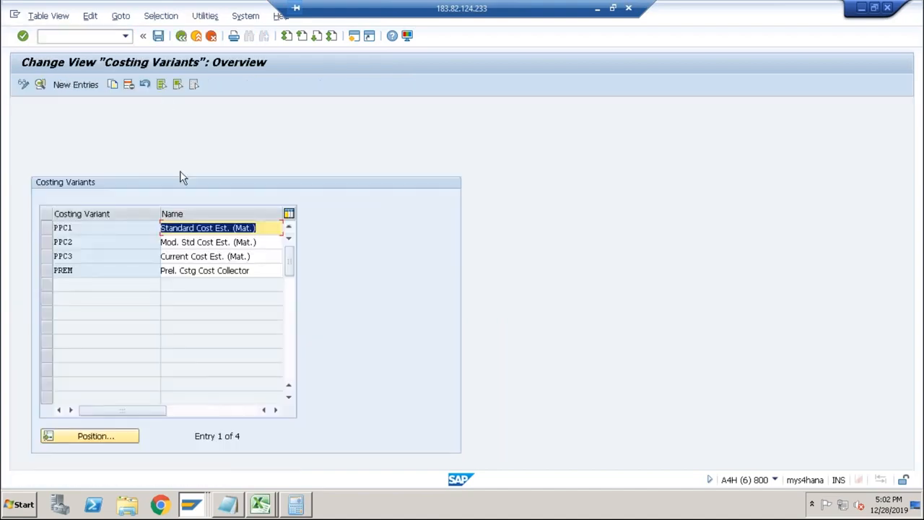
double_click(151, 227)
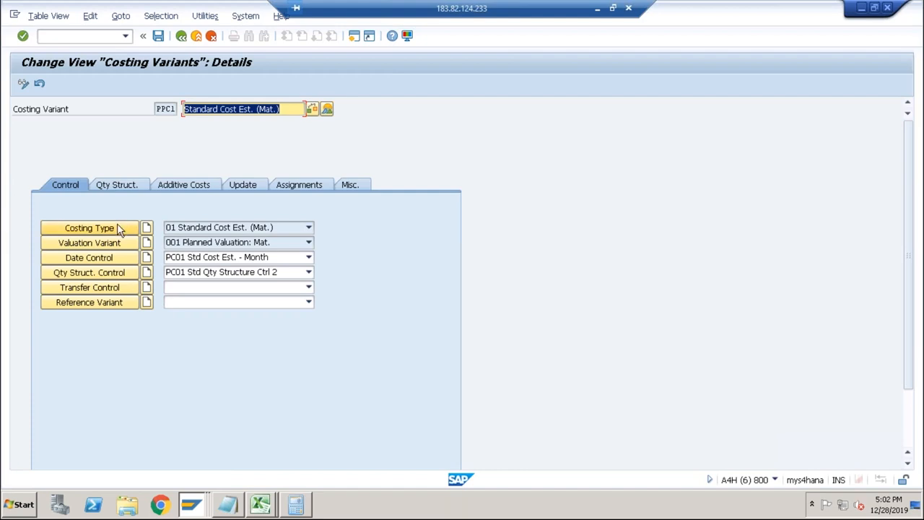
left_click(107, 262)
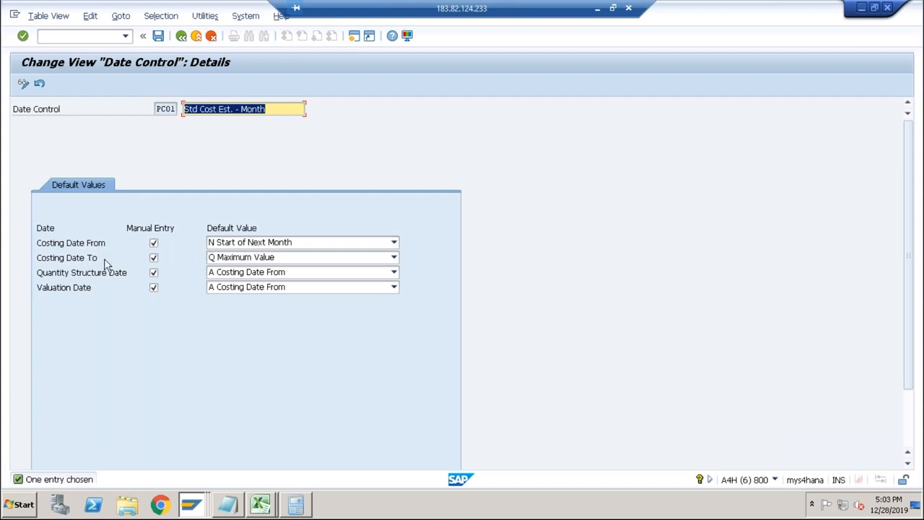
Compare the RAM estimate's costing dates with the date control defaults and examine the default options available for Valuation Date.
key("alt+Tab")
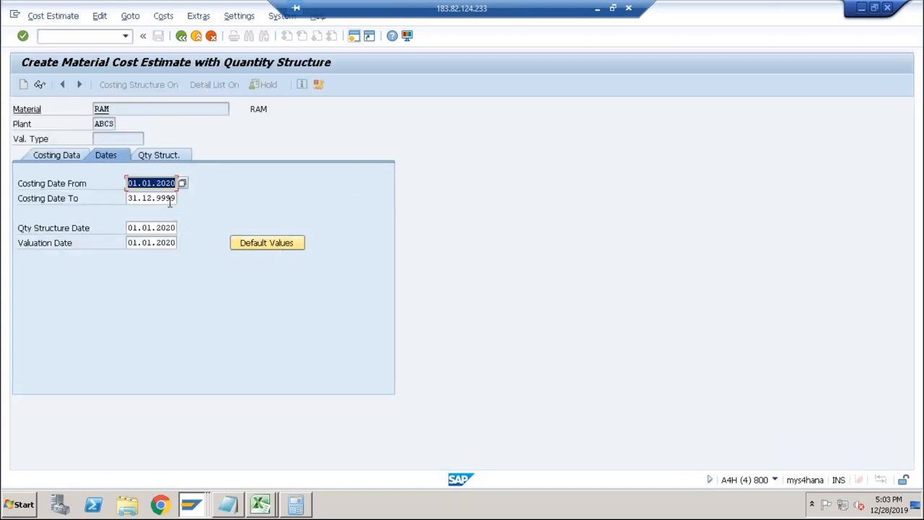
left_click(172, 199)
key("alt+Tab")
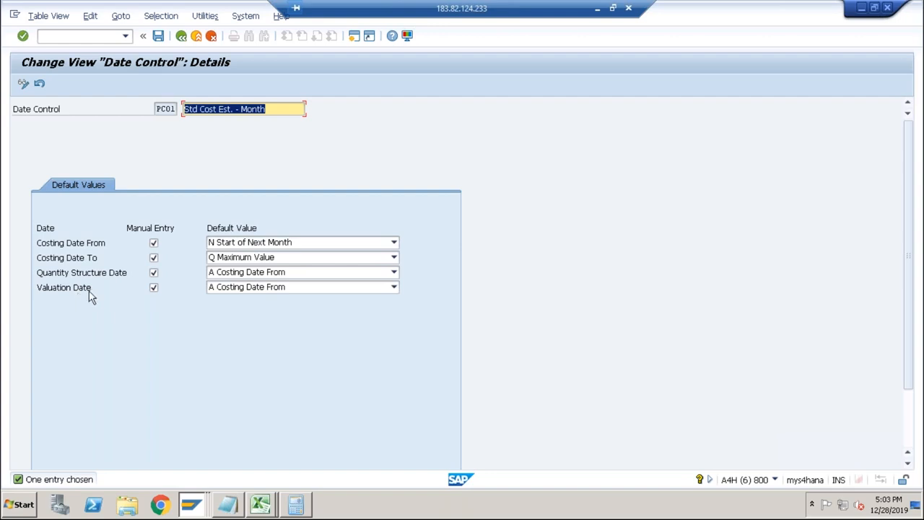
left_click(220, 288)
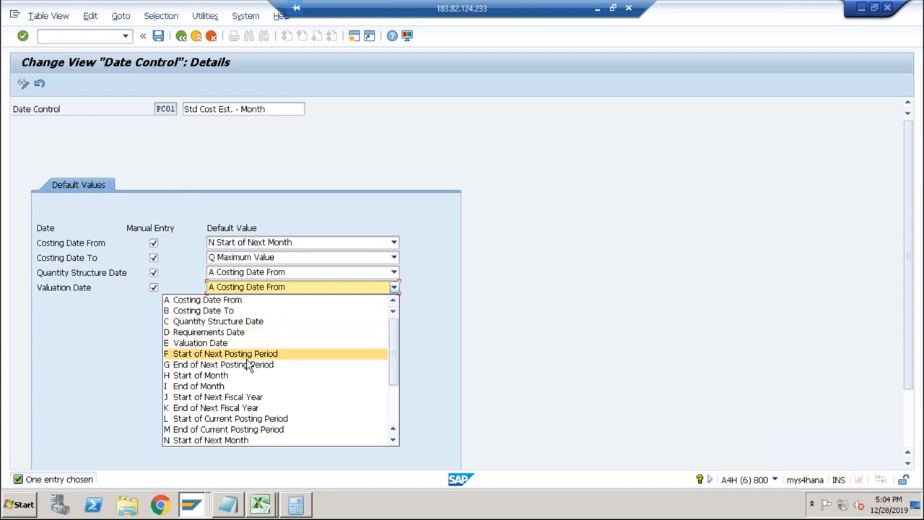
left_click(395, 406)
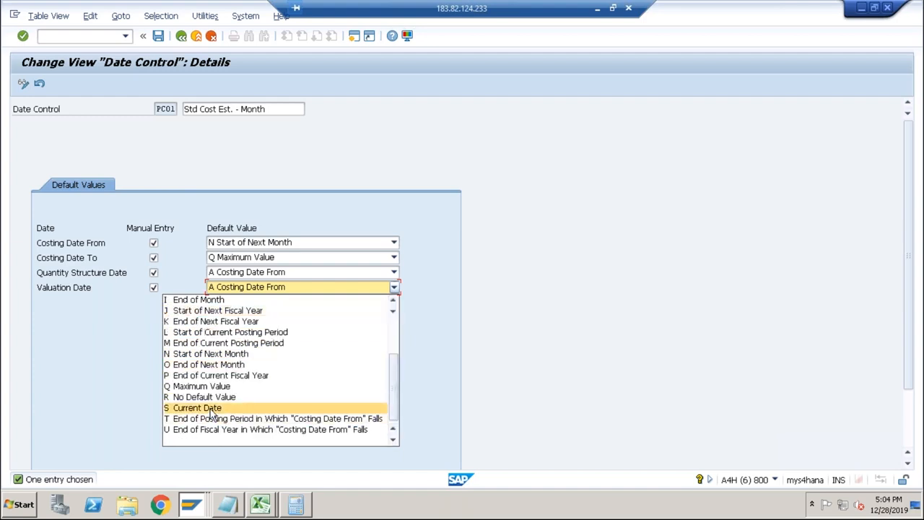
left_click(295, 224)
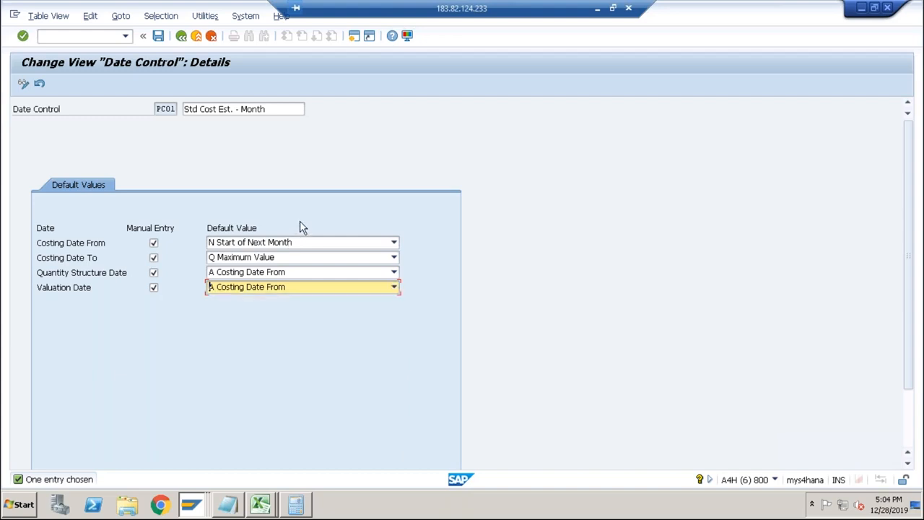
Recheck Costing Date From in the RAM estimate and set its default value in date control PC01 to S Current Date.
key("alt+Tab")
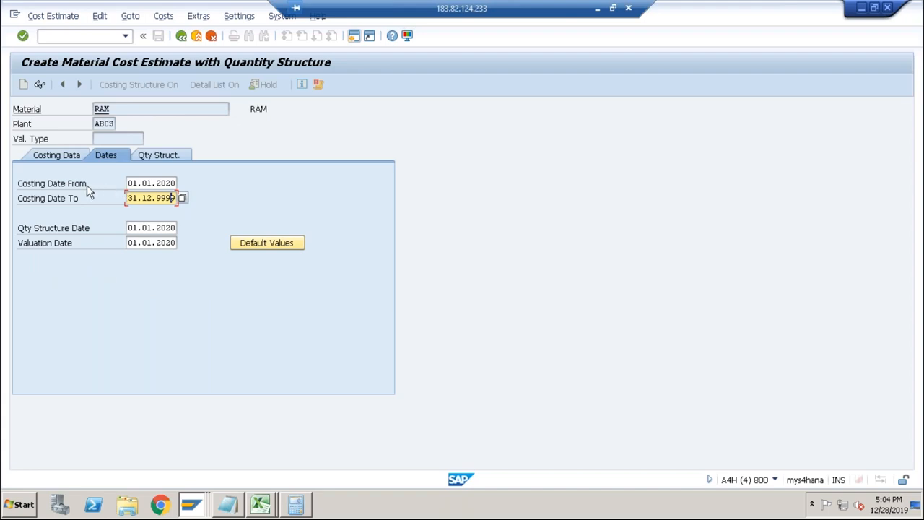
left_click(129, 184)
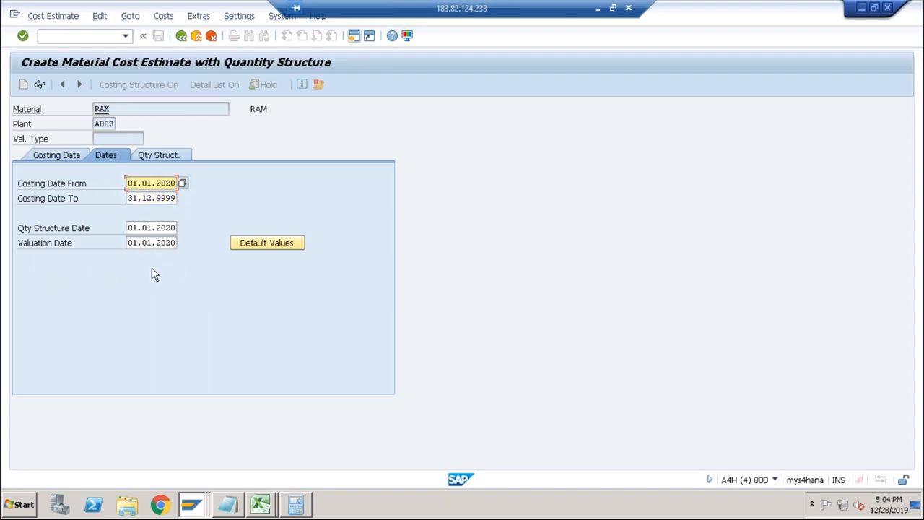
key("alt+Tab")
left_click(279, 243)
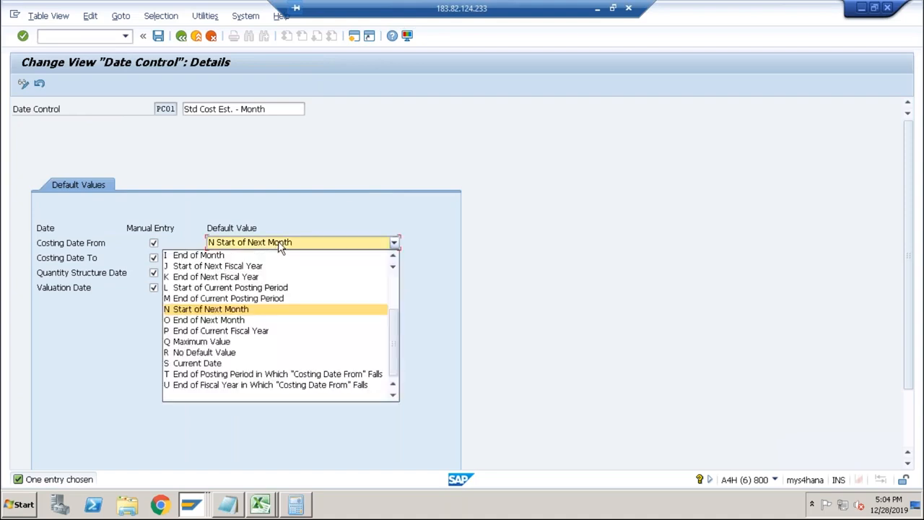
left_click(213, 364)
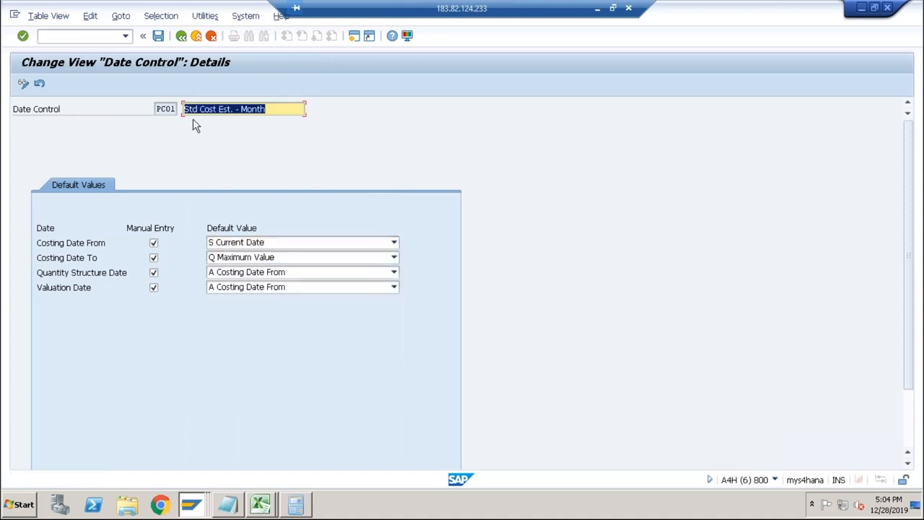
Save the date control PC01 defaults under the proposed customizing request.
left_click(158, 35)
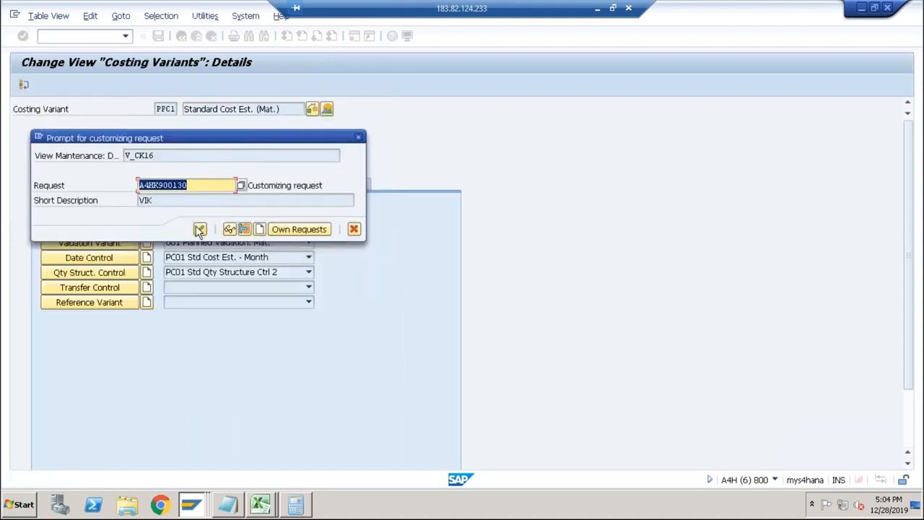
left_click(200, 229)
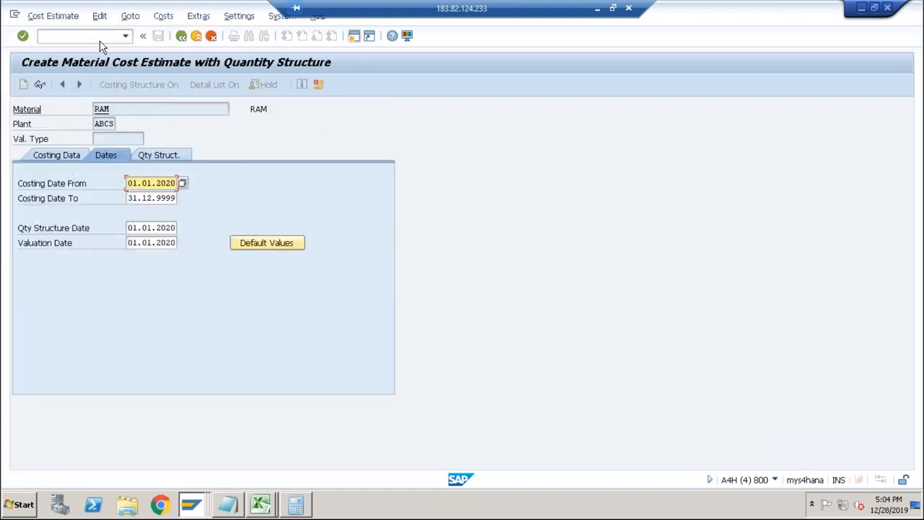
Restart transaction CK11N and proceed to the costing dates for material RAM in plant ABCS.
left_click(101, 36)
type("/nck11n")
key("Return")
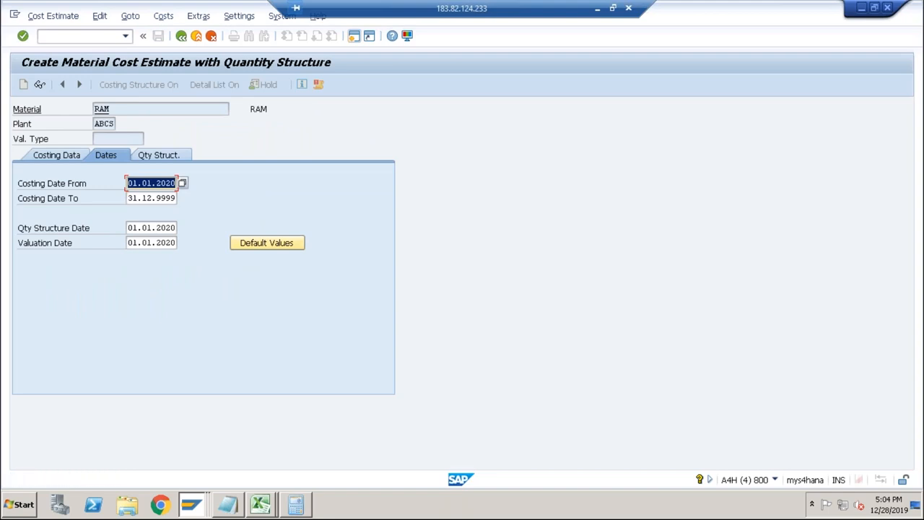
left_click(79, 36)
type("/n")
key("Return")
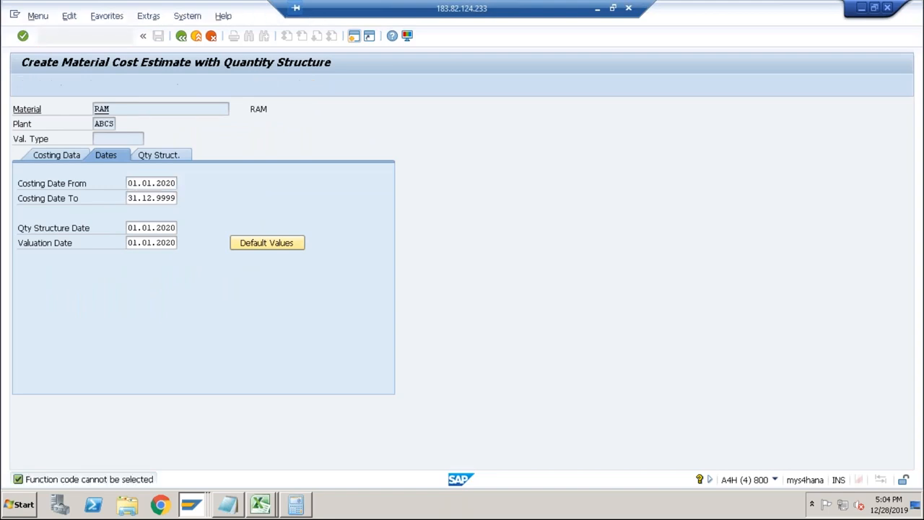
type("ck11n")
key("Return")
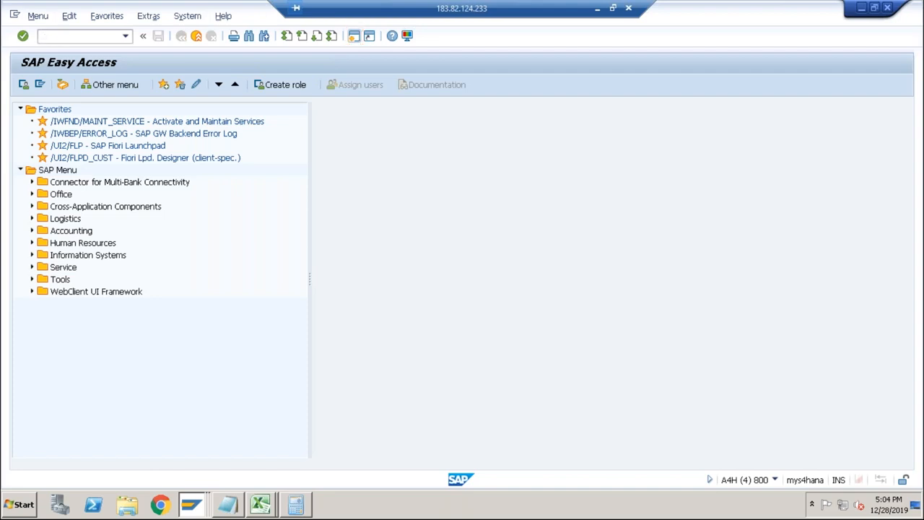
key("Return")
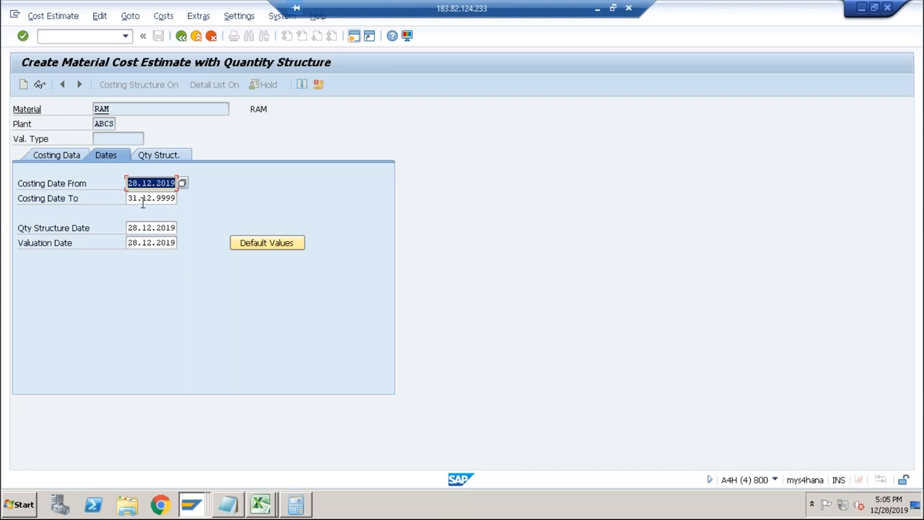
Review the default date values in date control PC01 and return to the details of costing variant PPC1.
key("alt+Tab")
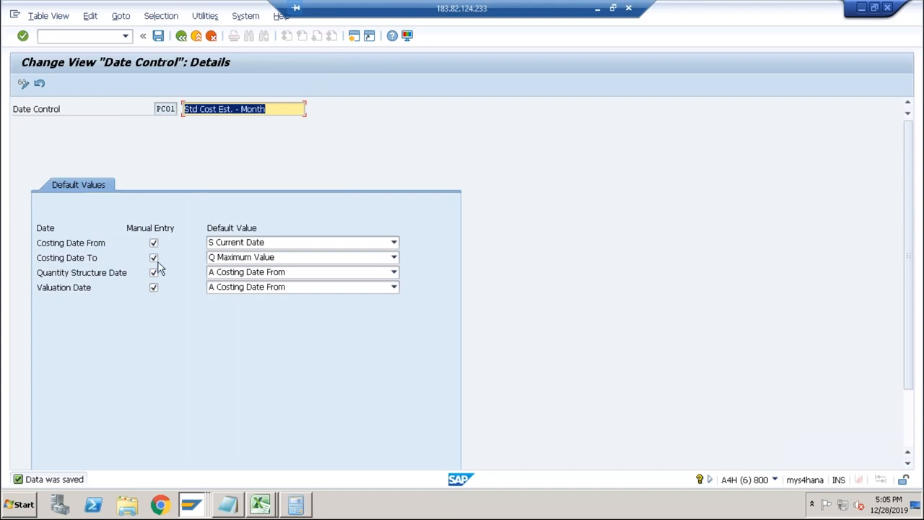
left_click(156, 108)
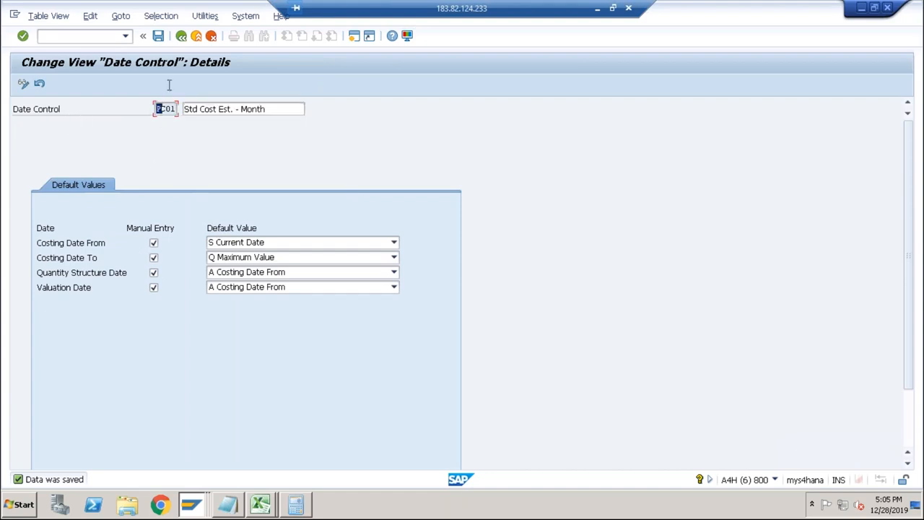
left_click(179, 39)
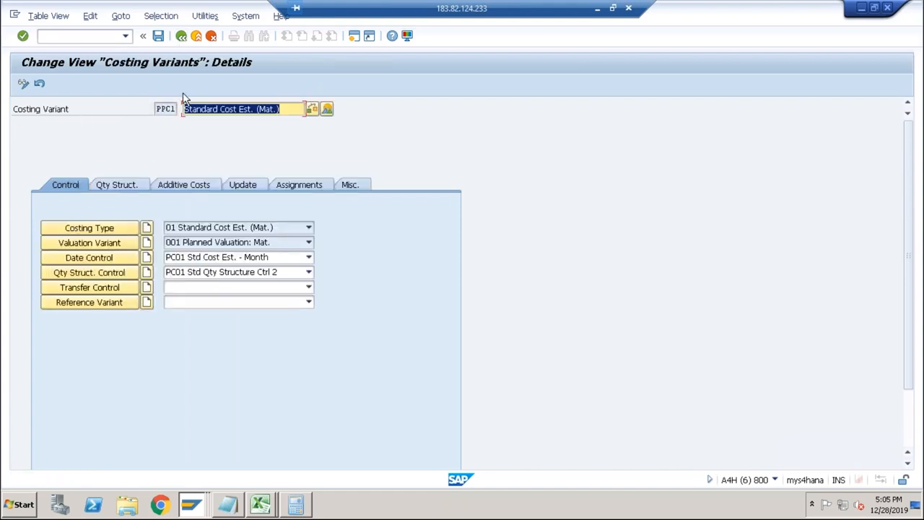
Run the RAM cost estimate with the default dates and leave it without saving.
key("alt+Tab")
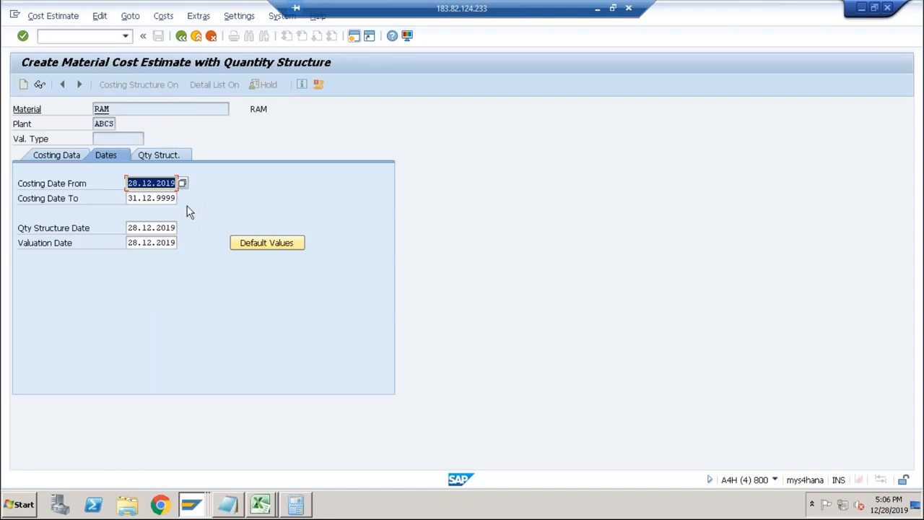
key("Return")
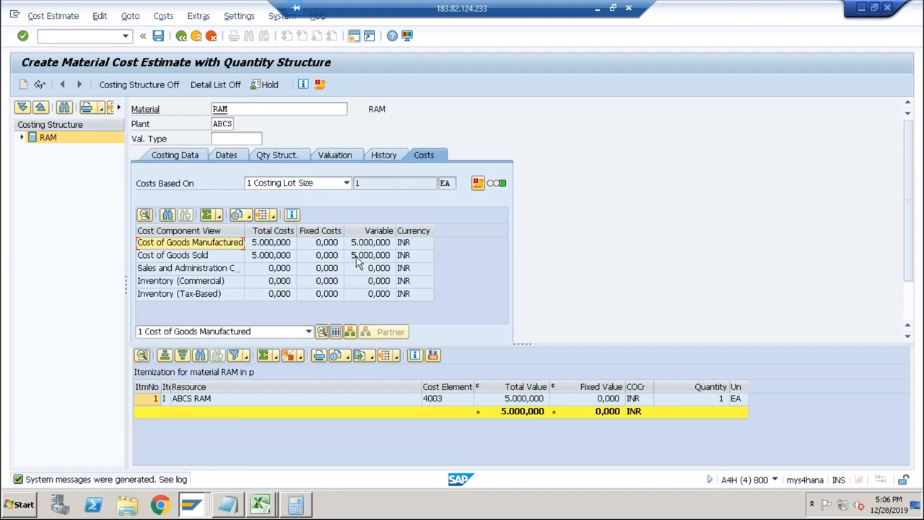
left_click(181, 40)
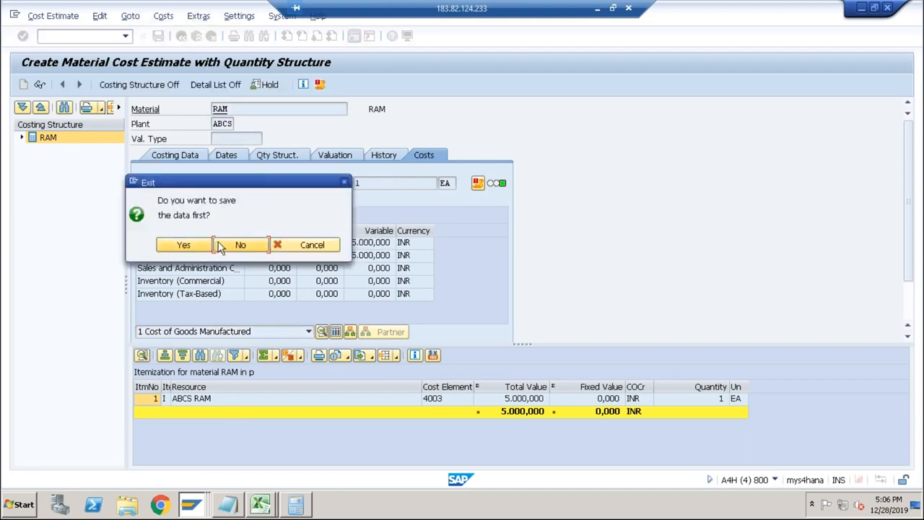
left_click(236, 244)
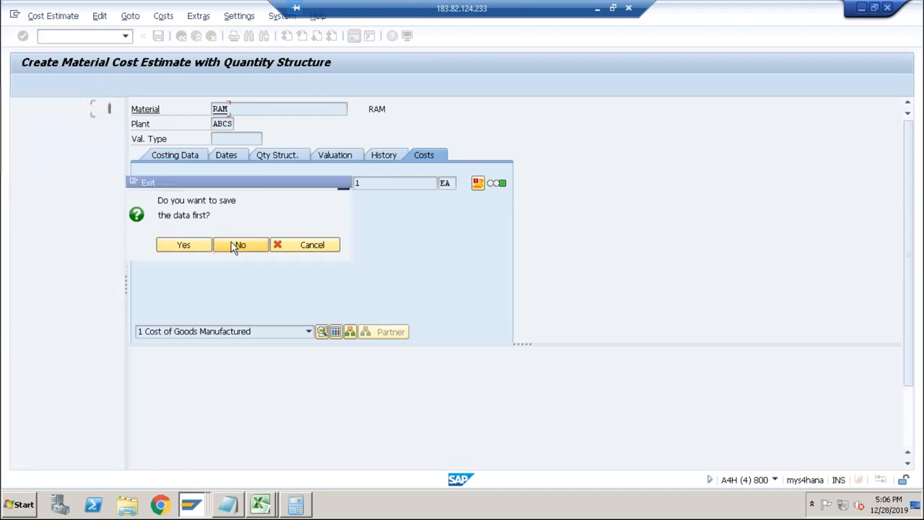
Cost material DESKTOP in plant ABCS with the default dates and select the ASSEM activity's total value in the itemization.
type("des")
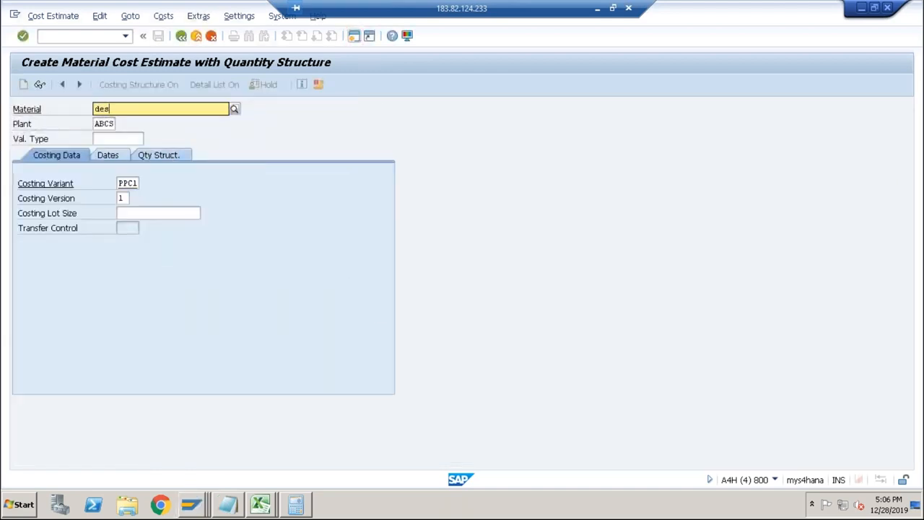
type("ktop")
key("Return")
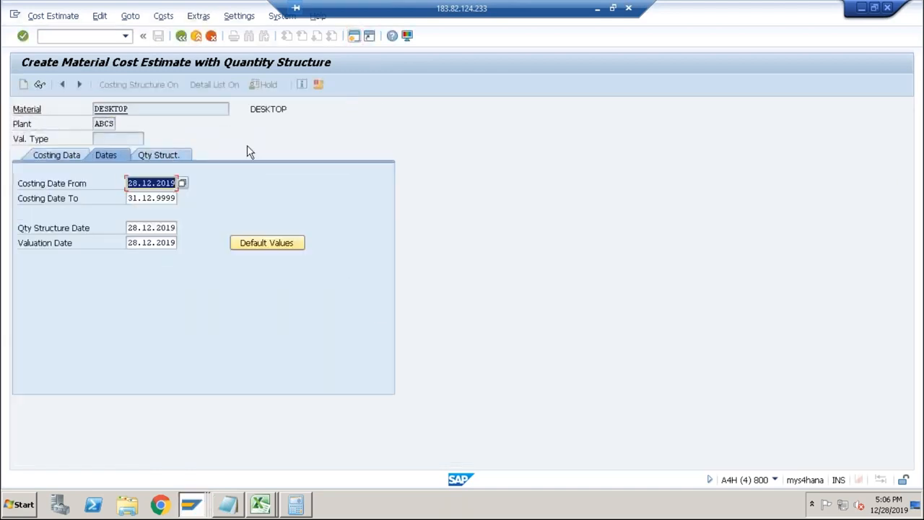
key("Return")
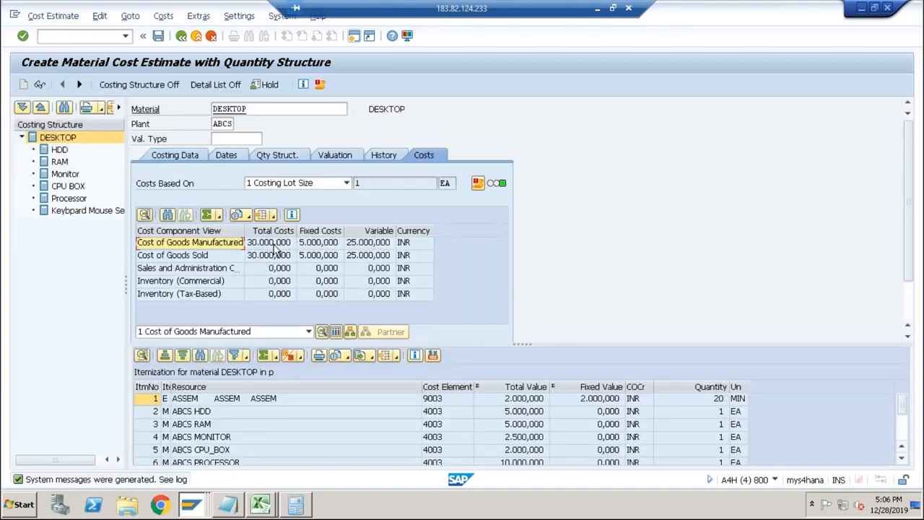
left_click(514, 401)
In costing variant PPC1, examine valuation variant 001's strategies for materials, activity types, subcontracting and external processing, plus its overhead settings.
key("alt+Tab")
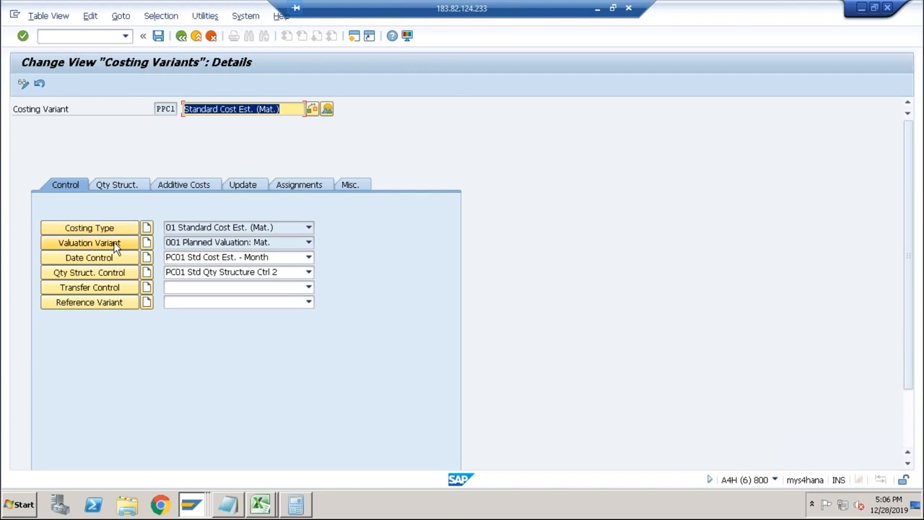
left_click(116, 245)
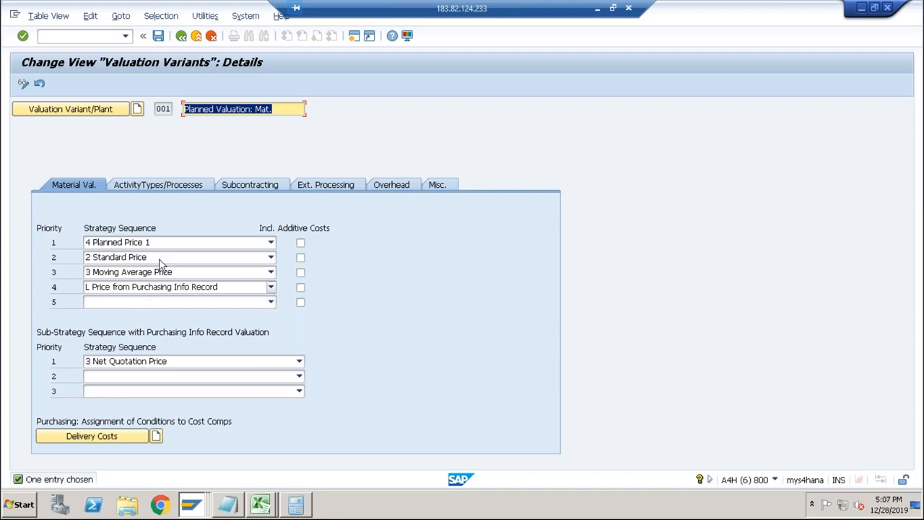
left_click(150, 184)
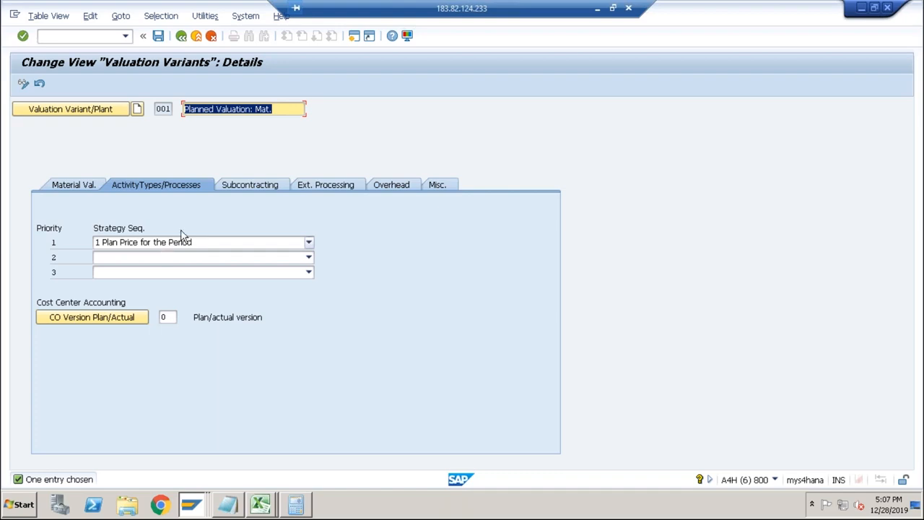
left_click(245, 188)
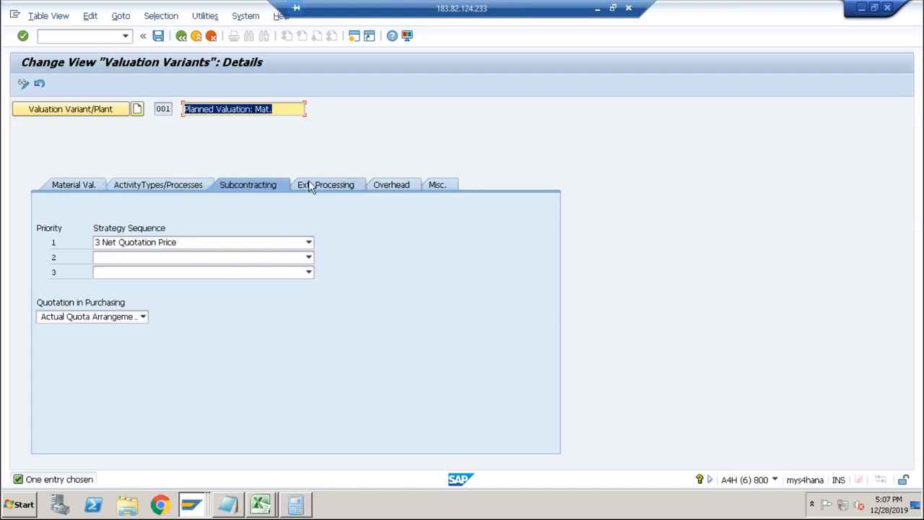
left_click(396, 184)
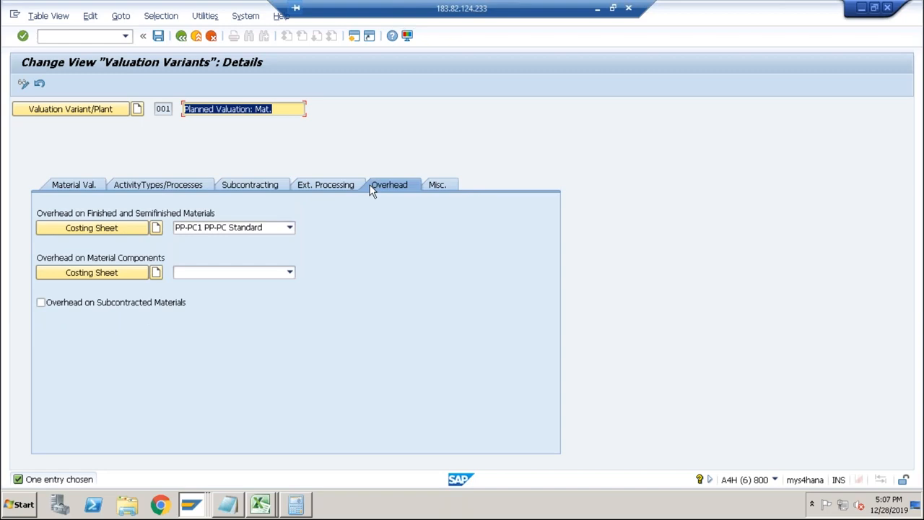
left_click(261, 186)
left_click(312, 189)
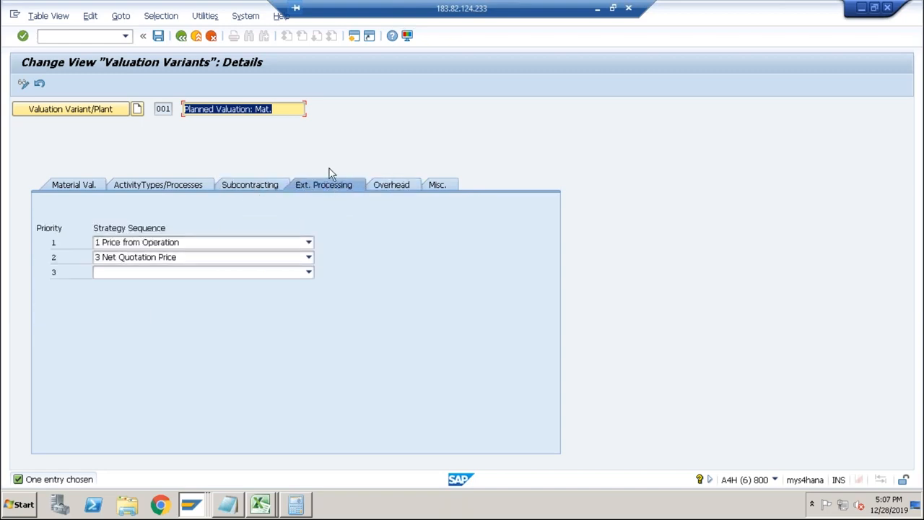
left_click(184, 189)
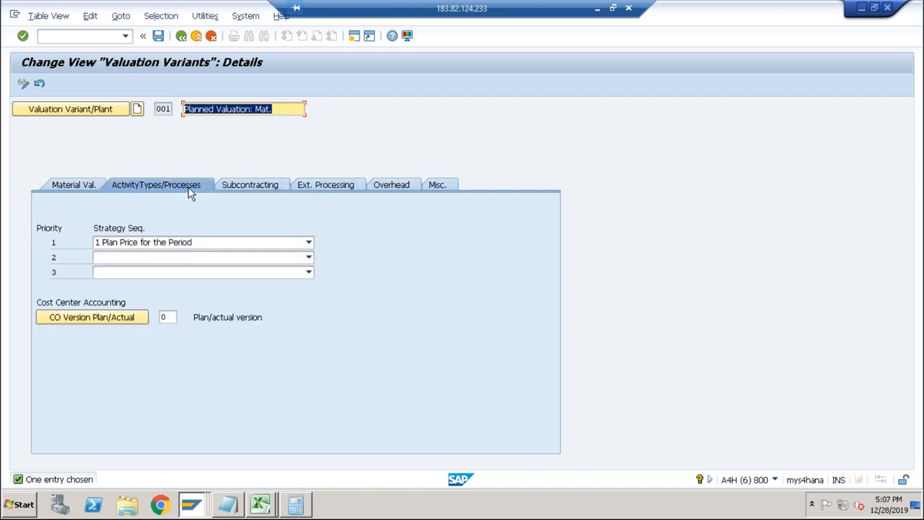
left_click(70, 188)
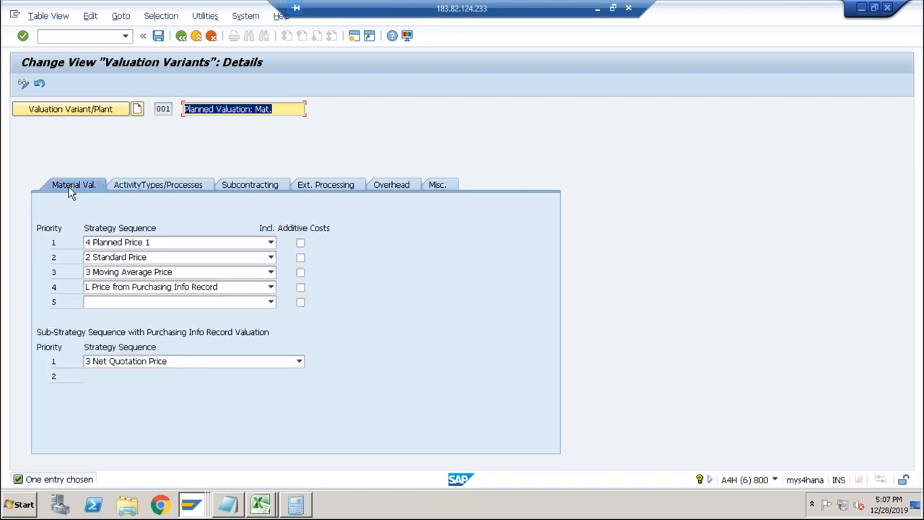
left_click(151, 186)
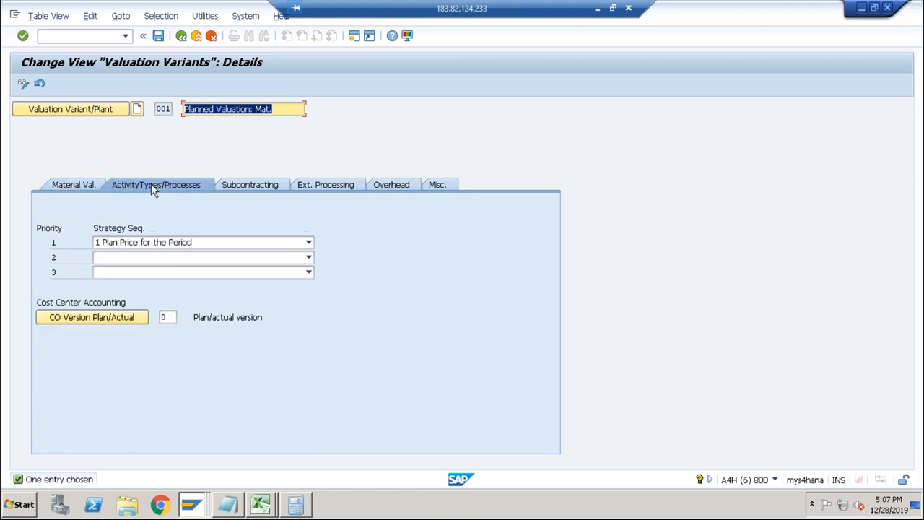
left_click(183, 39)
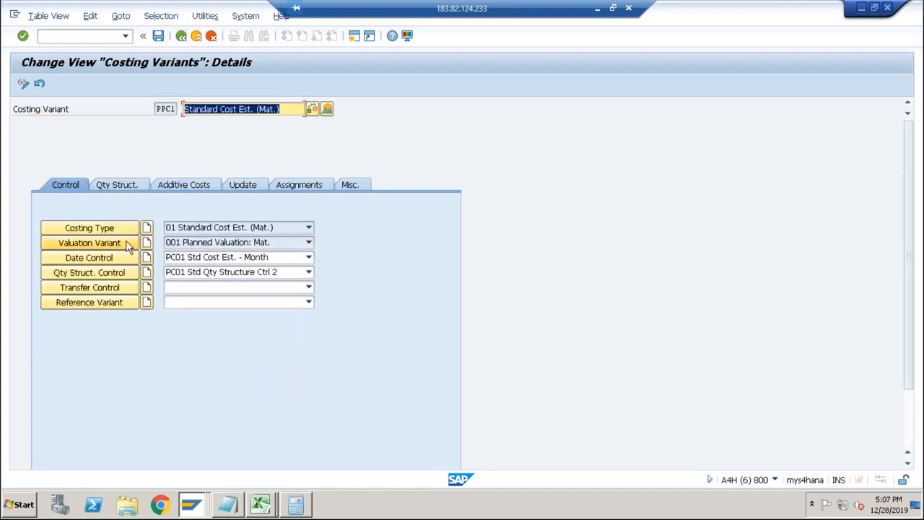
Open costing type 01 of costing variant PPC1, examine its price update options, keep 1 Standard Price, and return to the variant.
left_click(170, 110)
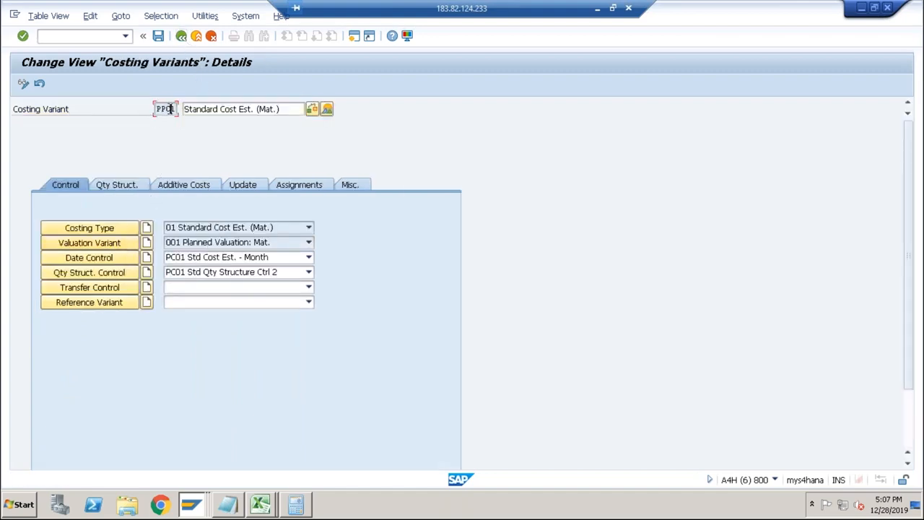
left_click(111, 229)
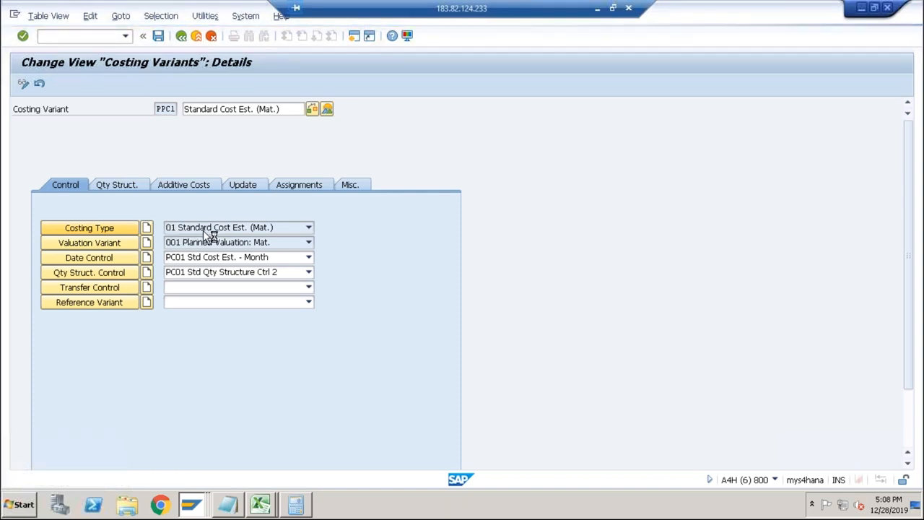
left_click(147, 226)
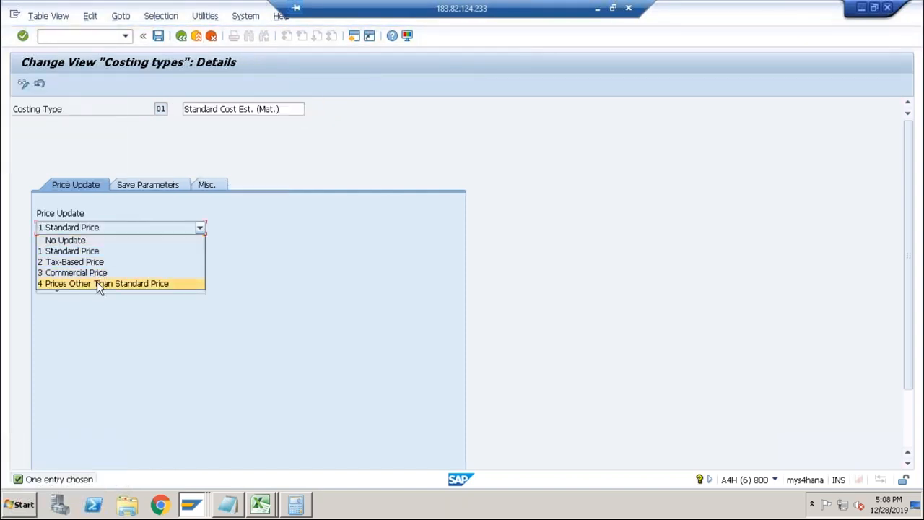
left_click(89, 252)
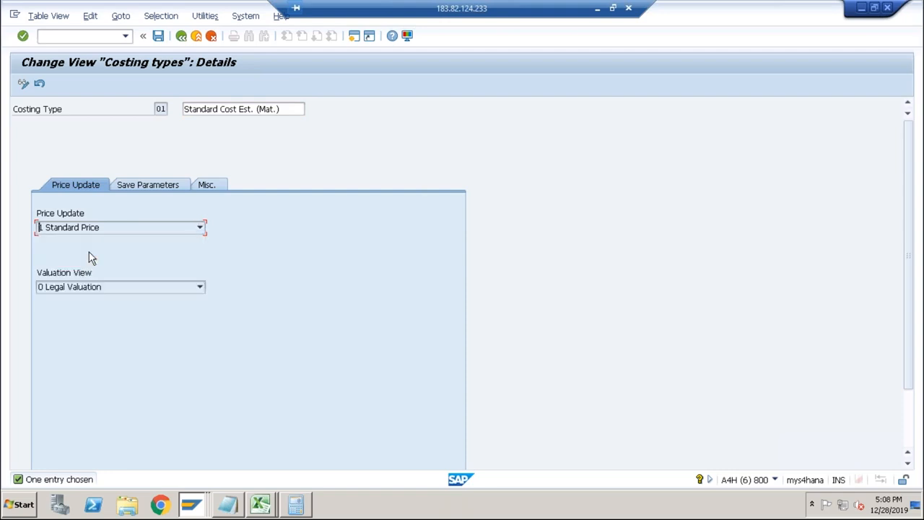
left_click(182, 37)
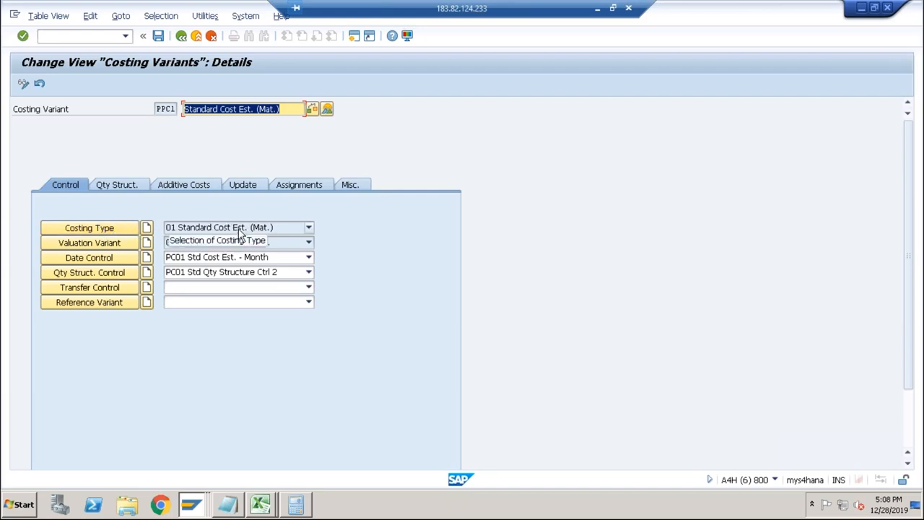
Open quantity structure control PC01 of costing variant PPC1 and examine its BOM and routing determination settings.
left_click(87, 277)
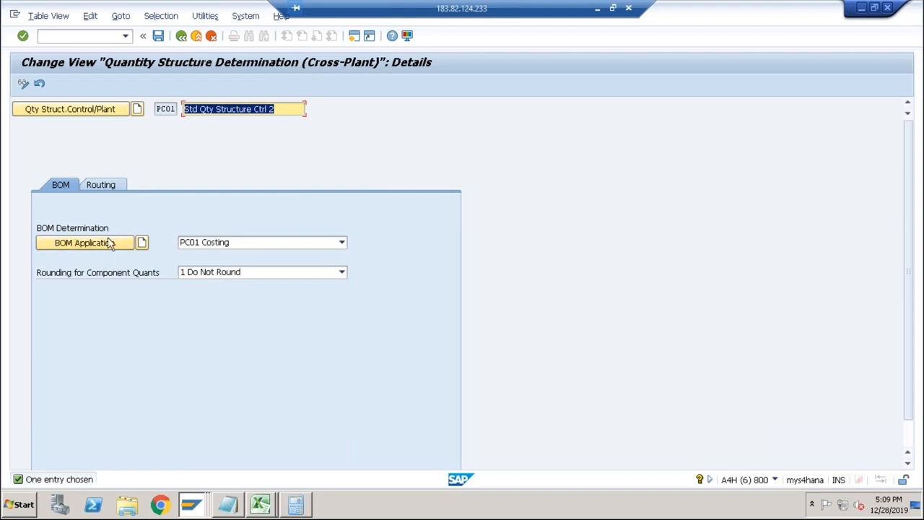
left_click(104, 186)
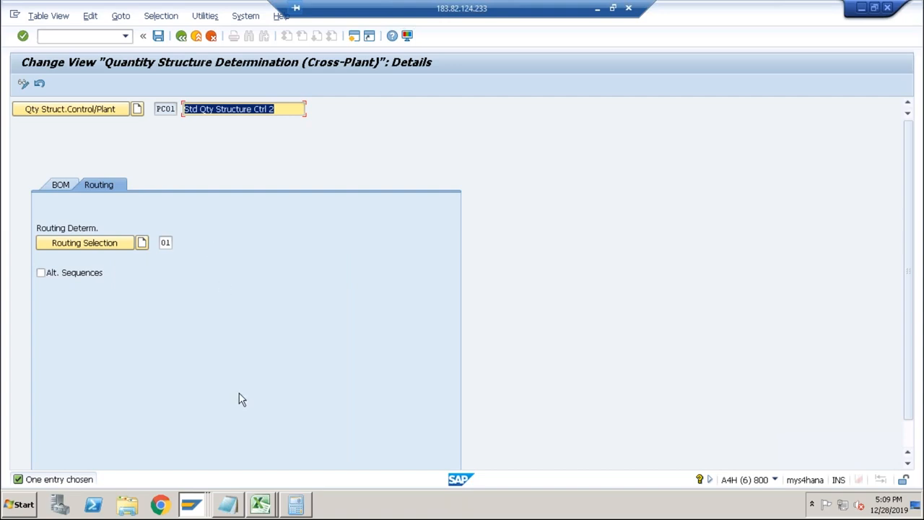
left_click(63, 186)
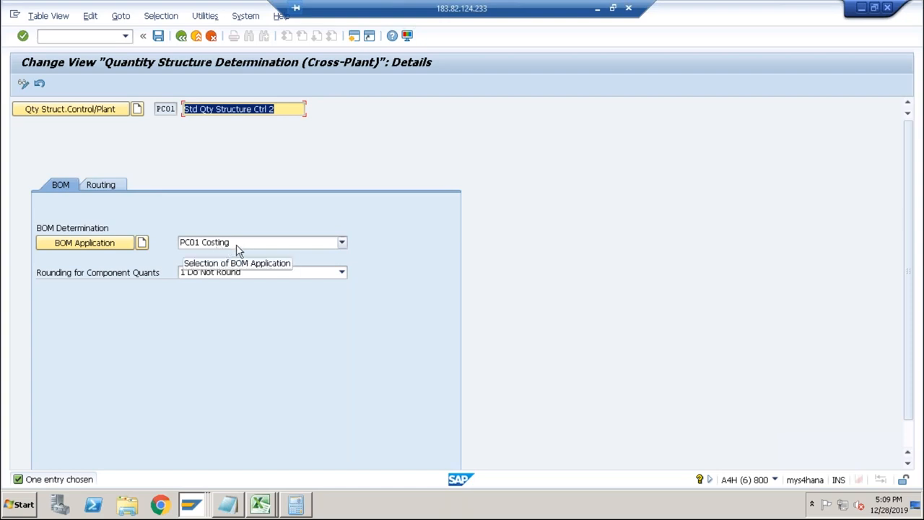
In the session showing the valuation variant, run transaction CS03 and display material DESKTOP's BOM for plant ABCS and usage 1.
key("alt+Tab")
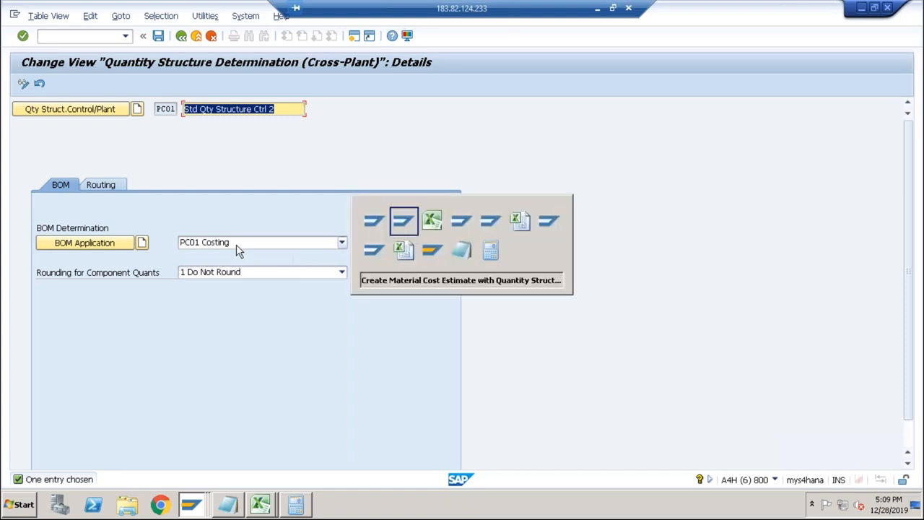
key("alt+Tab")
key("alt+Tab")
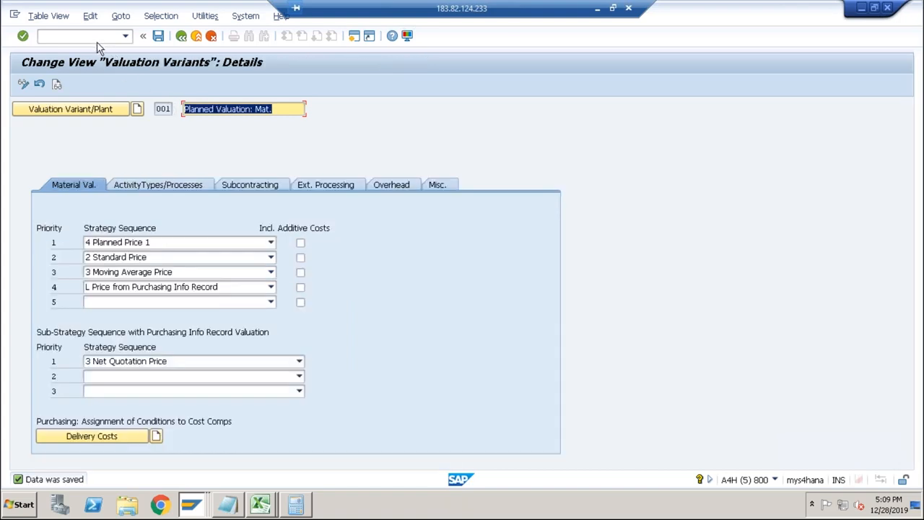
left_click(94, 37)
type("/ncs03")
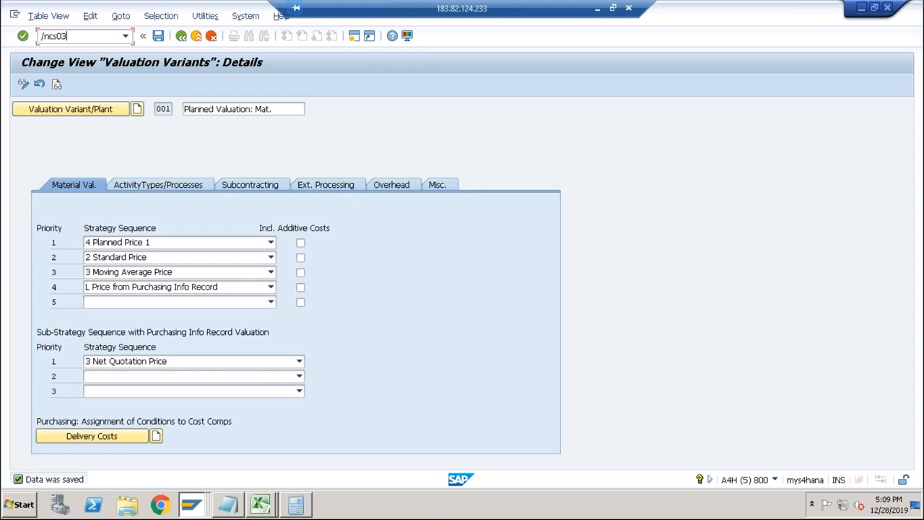
key("Return")
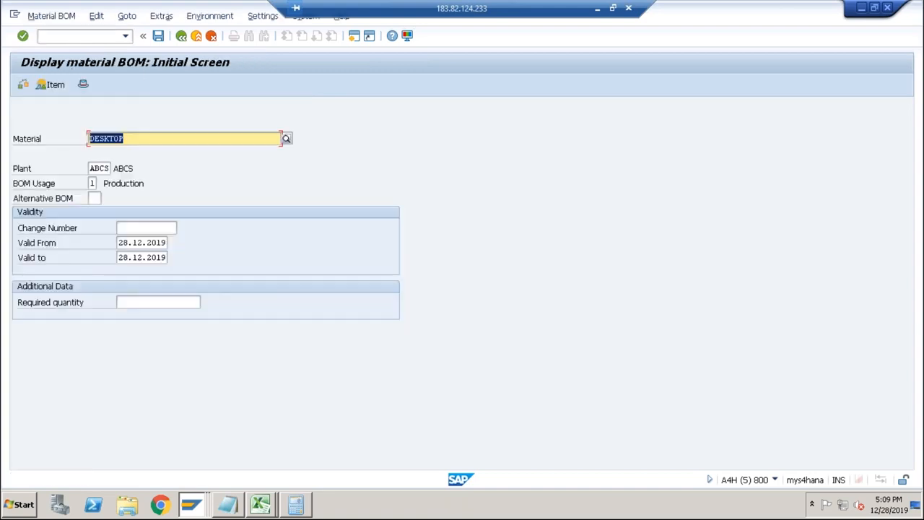
left_click(94, 186)
key("Return")
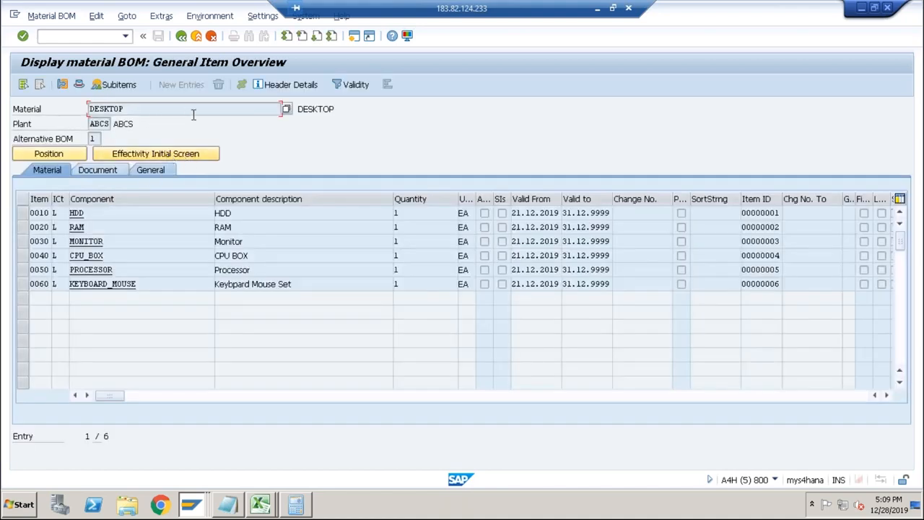
Check the BOM usage in the header details of the DESKTOP BOM, then close the header information.
left_click(288, 84)
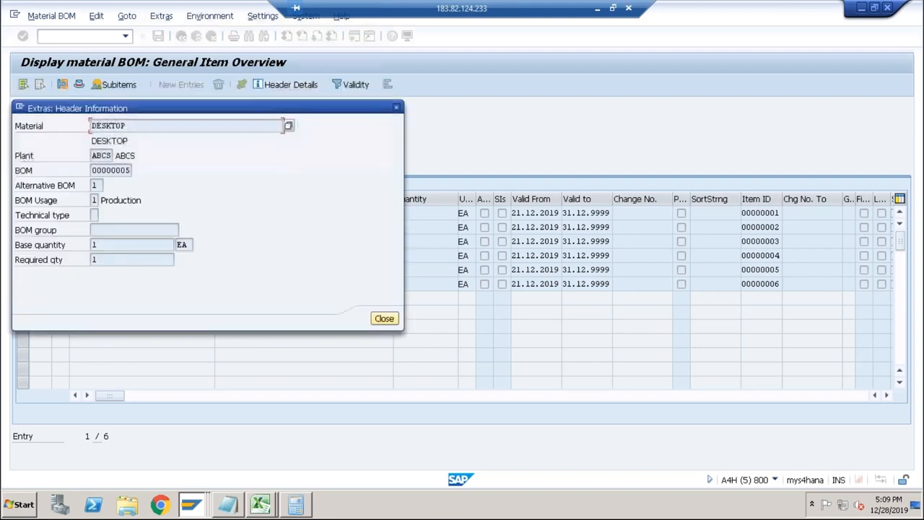
left_click(95, 200)
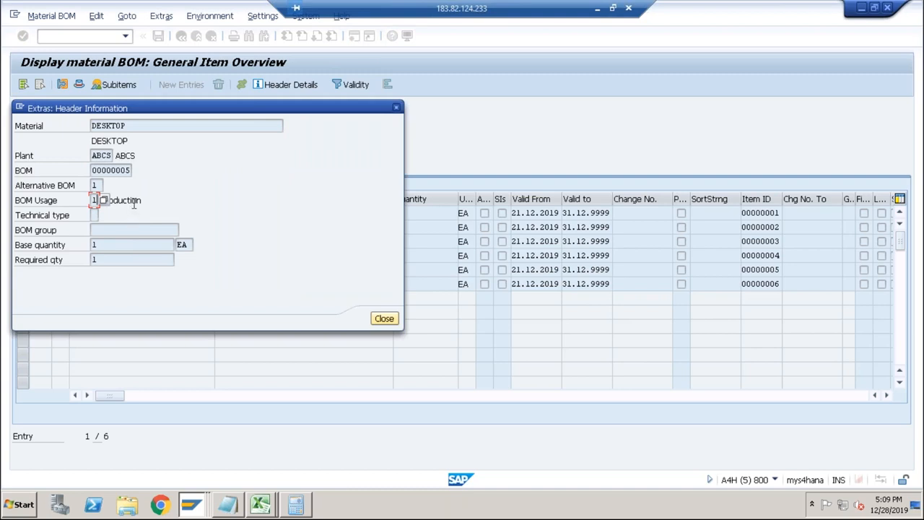
left_click_drag(142, 200, 101, 201)
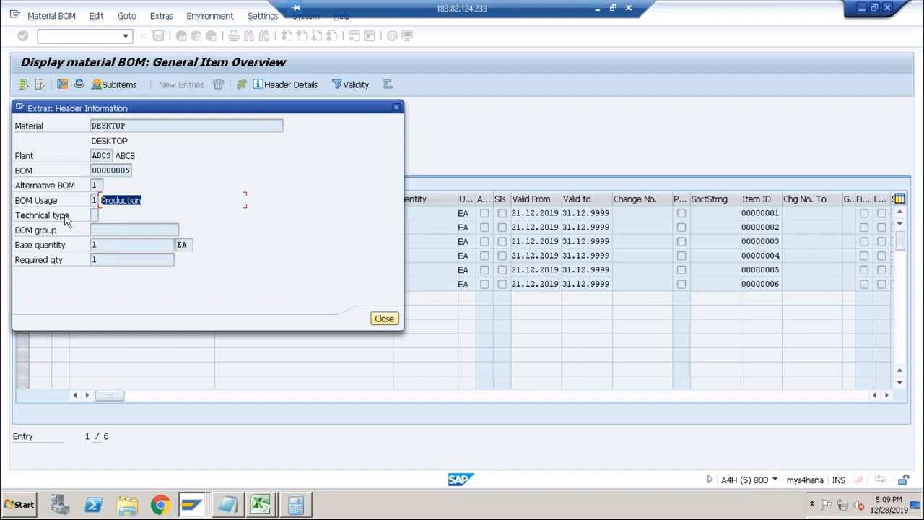
left_click(396, 107)
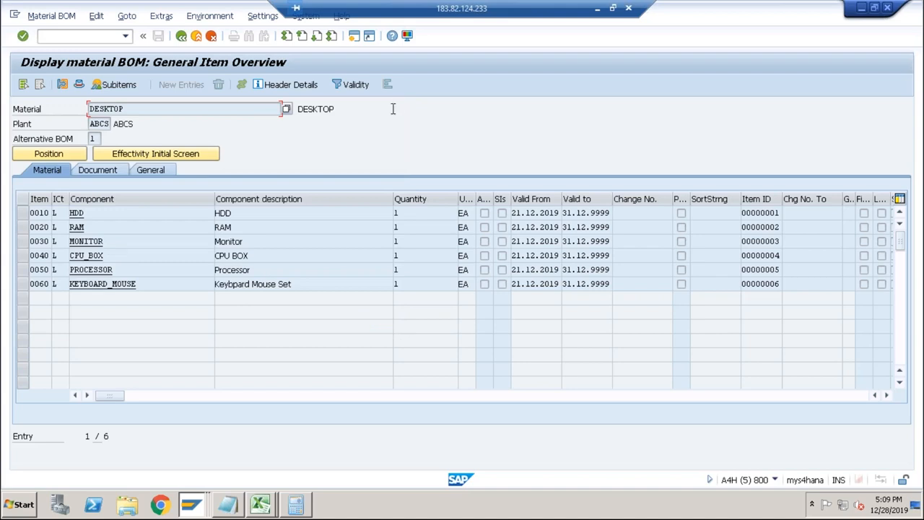
Return to quantity structure control PC01 and list the available selection IDs for its routing determination.
key("alt+Tab")
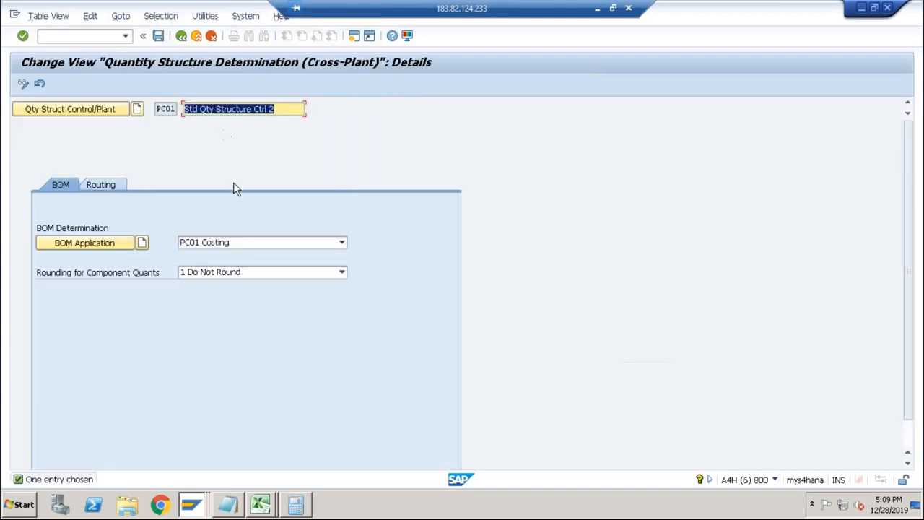
left_click(113, 187)
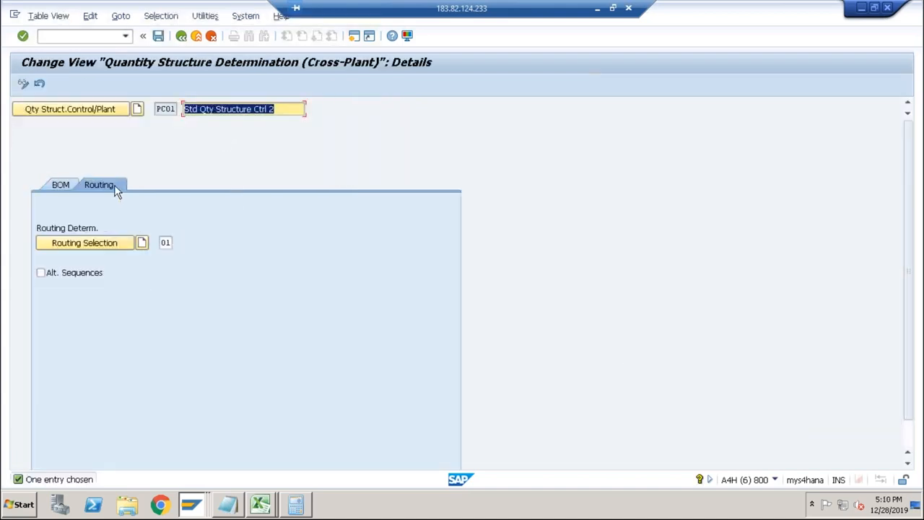
left_click(166, 243)
left_click(177, 242)
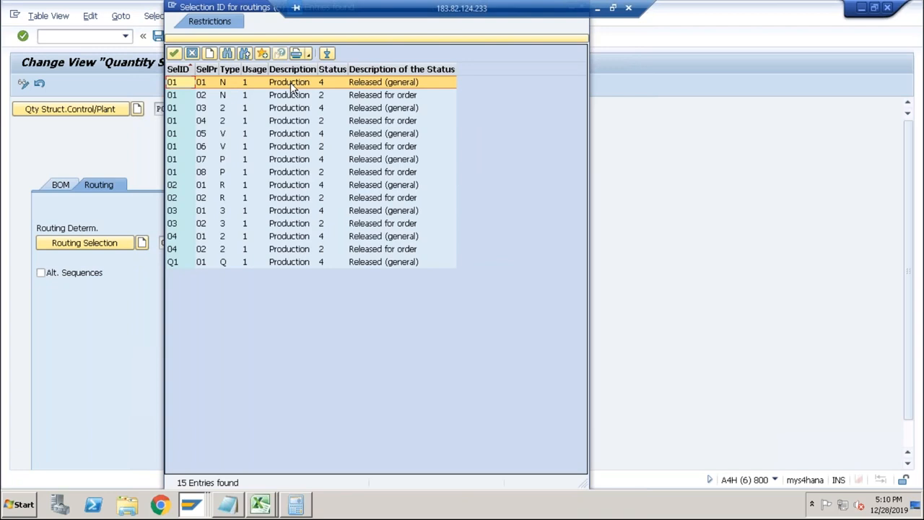
In the BOM session, run transaction CA03 and display the routing operations of material DESKTOP in plant ABCS.
key("alt+Tab")
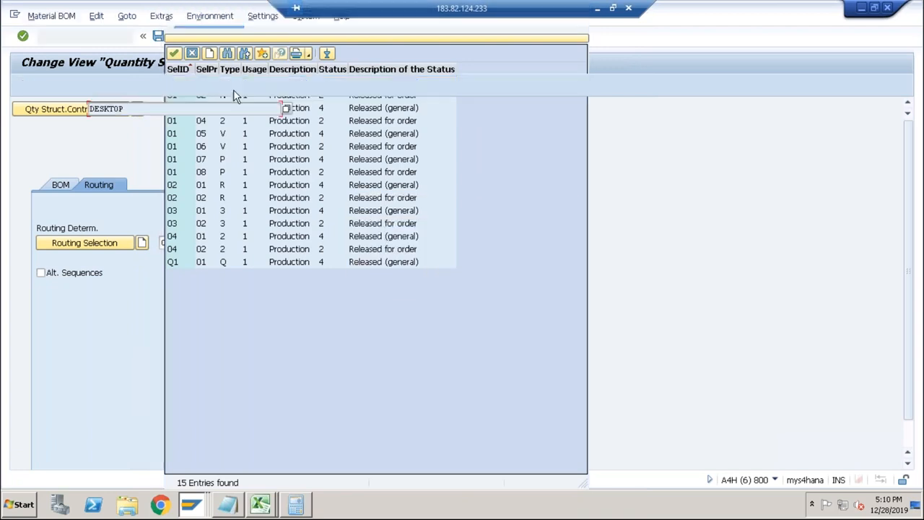
type("/nca03")
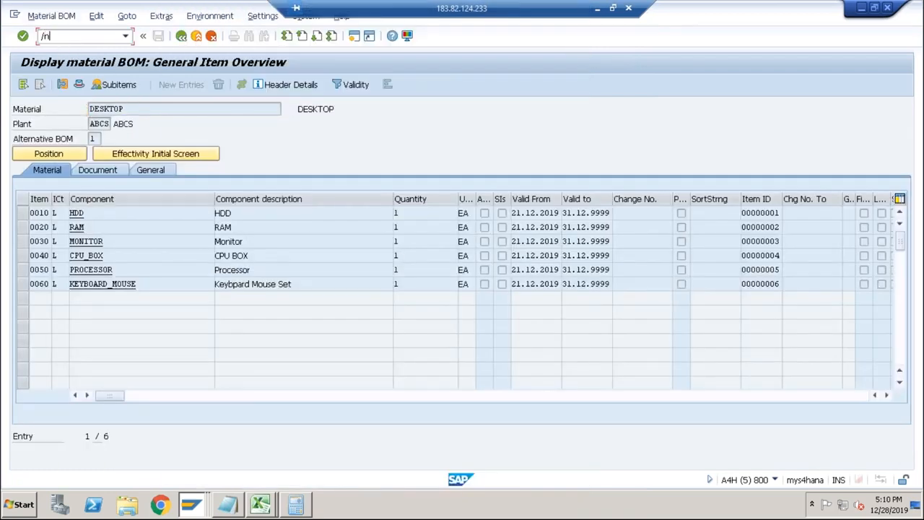
key("Return")
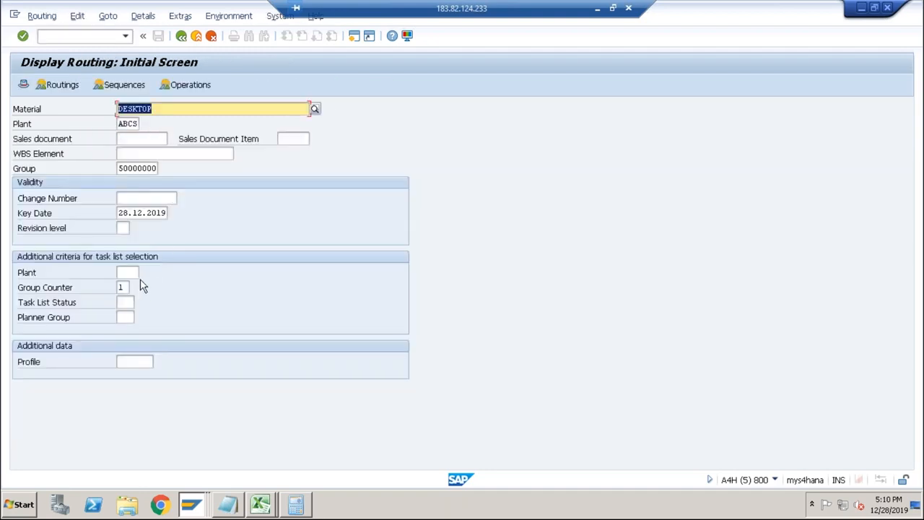
key("Return")
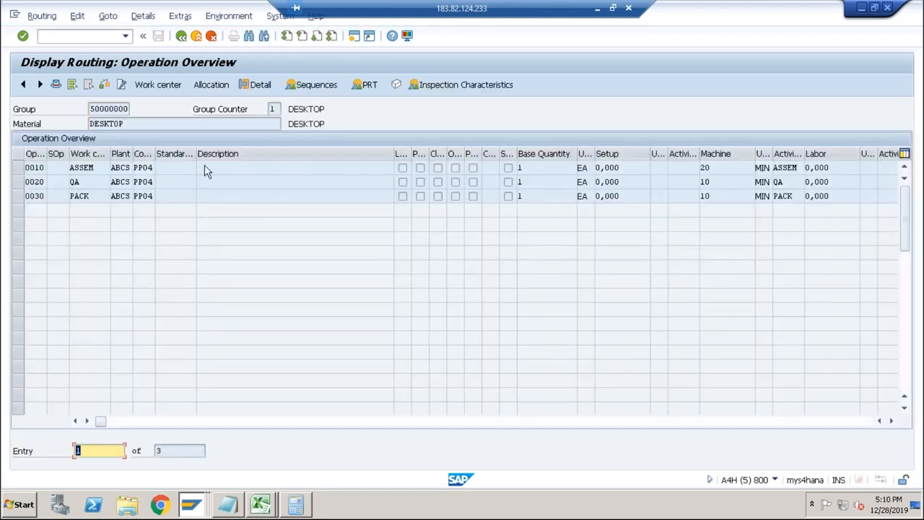
Go to the DESKTOP routing's header details and check its usage and overall status.
left_click(257, 85)
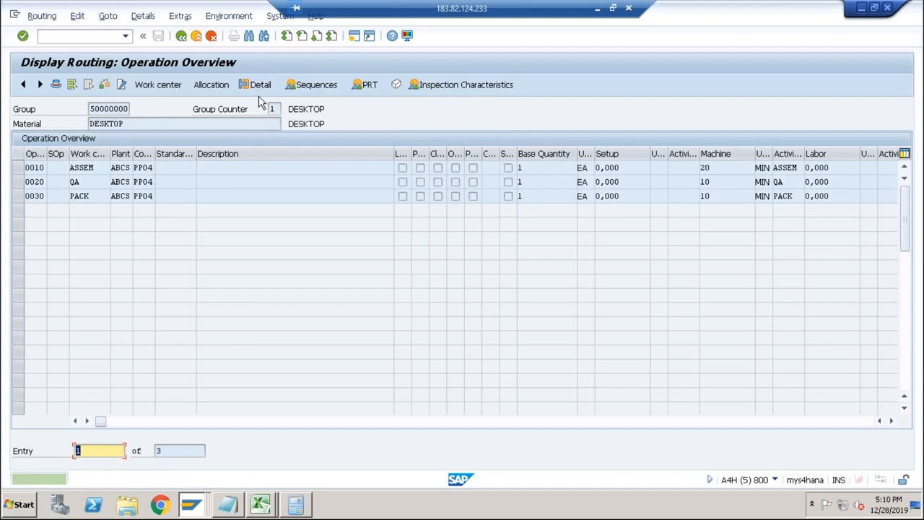
left_click(181, 36)
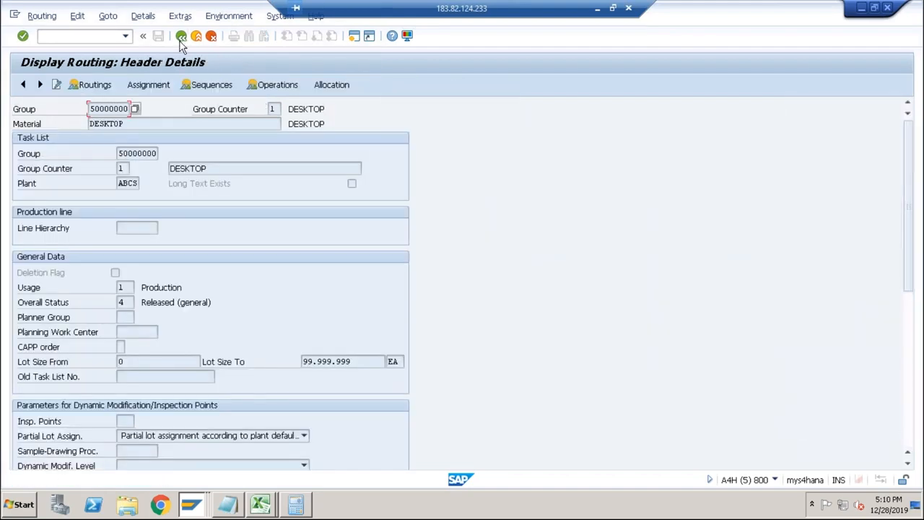
left_click(127, 298)
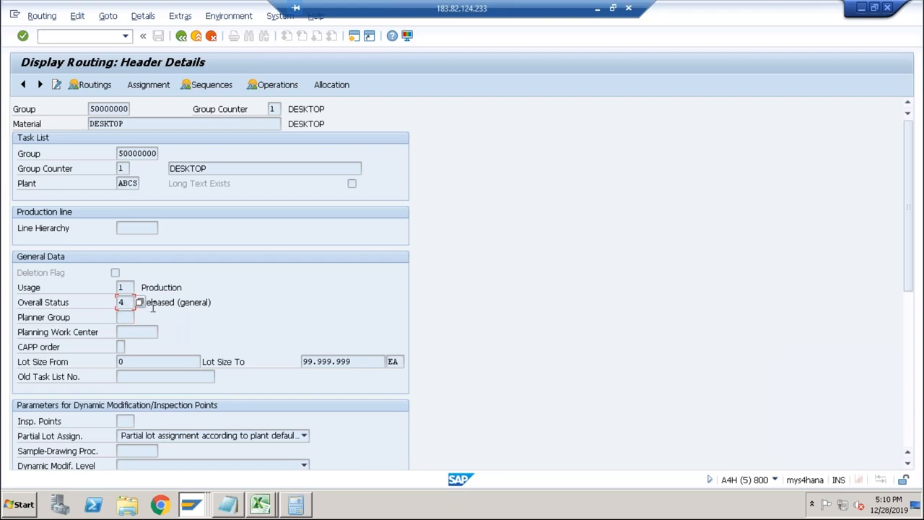
left_click(132, 287)
left_click(130, 303)
Examine the usage and status priorities of routing selection ID 01 in quantity structure control PC01, and return to costing variant PPC1.
key("alt+Tab")
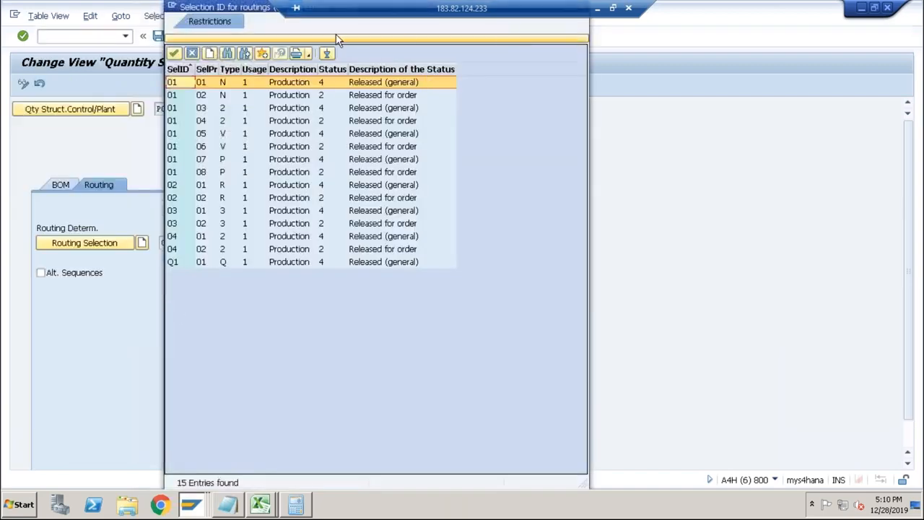
left_click_drag(259, 9, 282, 102)
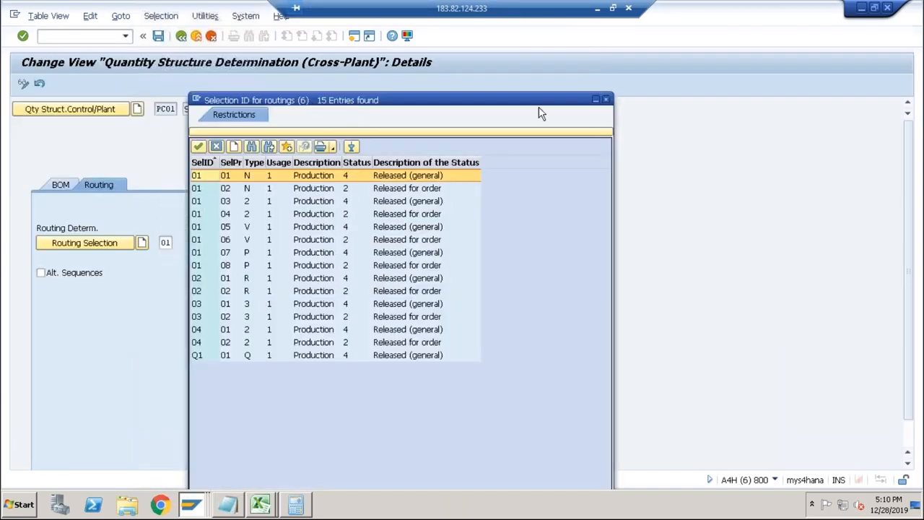
left_click(608, 102)
left_click(176, 243)
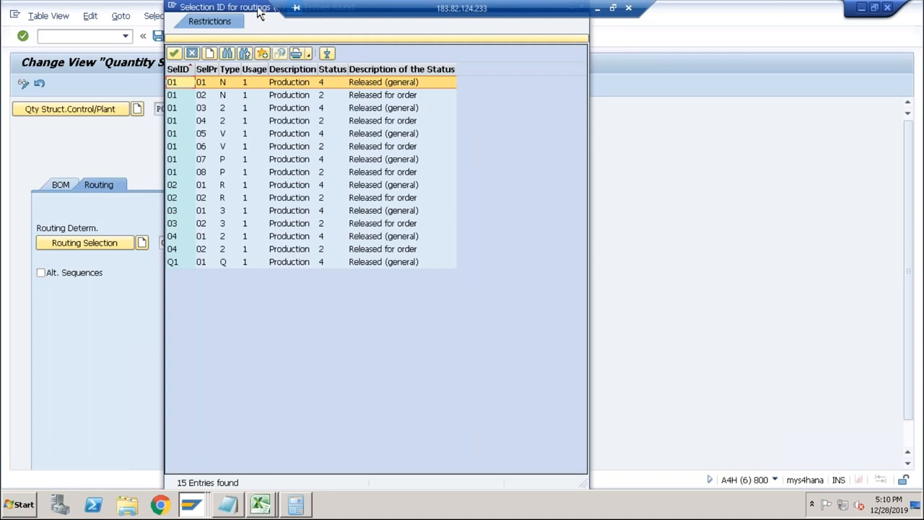
left_click_drag(264, 9, 287, 124)
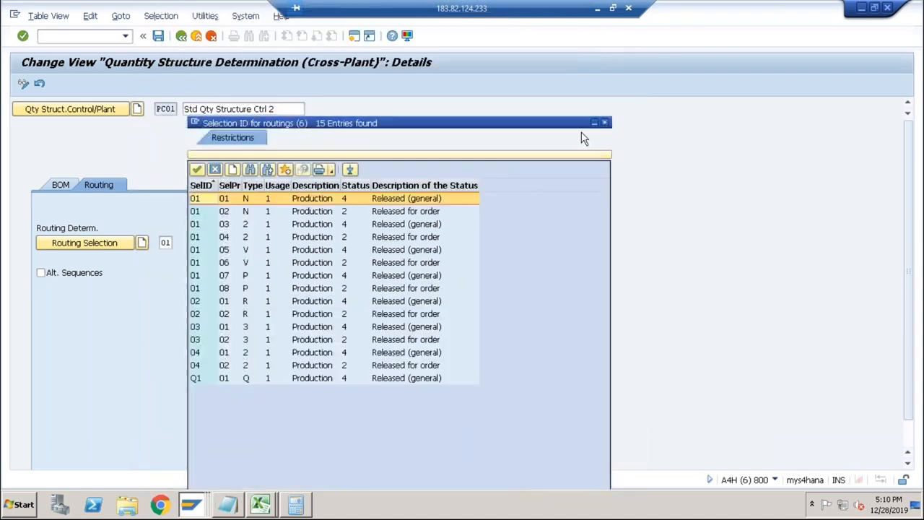
left_click(599, 125)
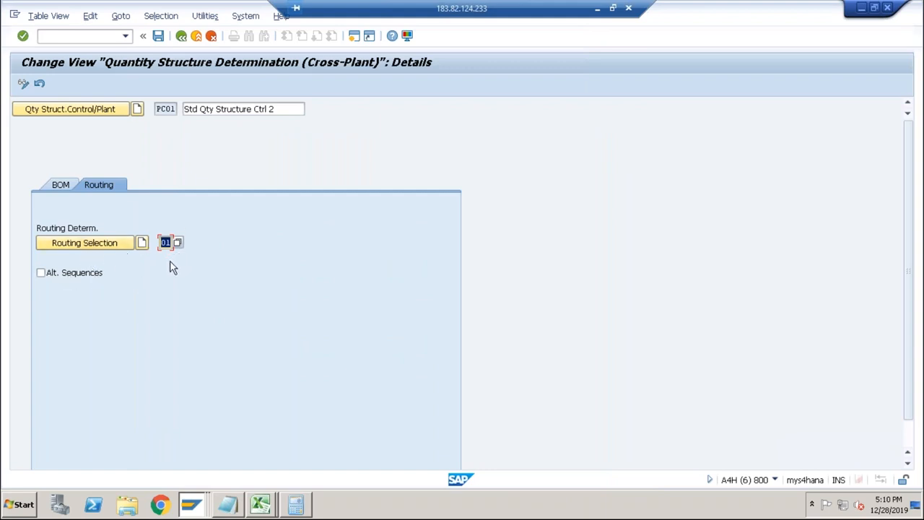
left_click(181, 36)
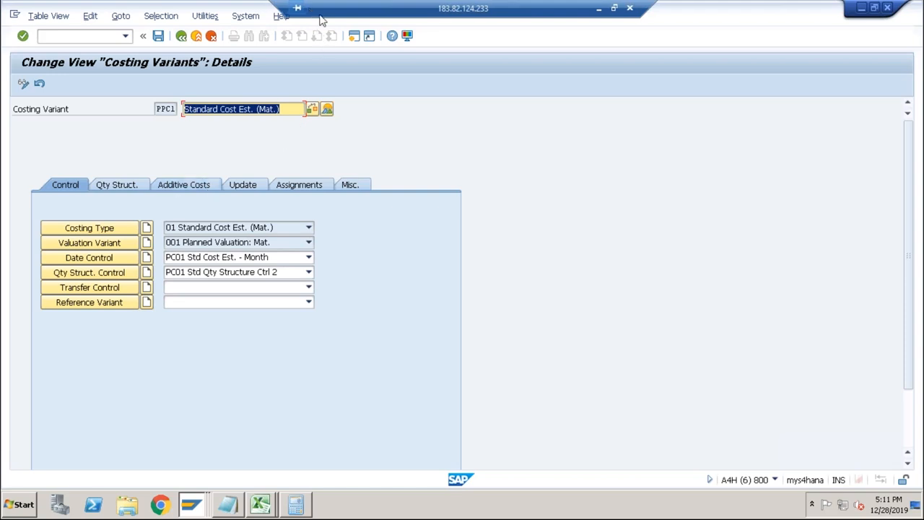
left_click(612, 8)
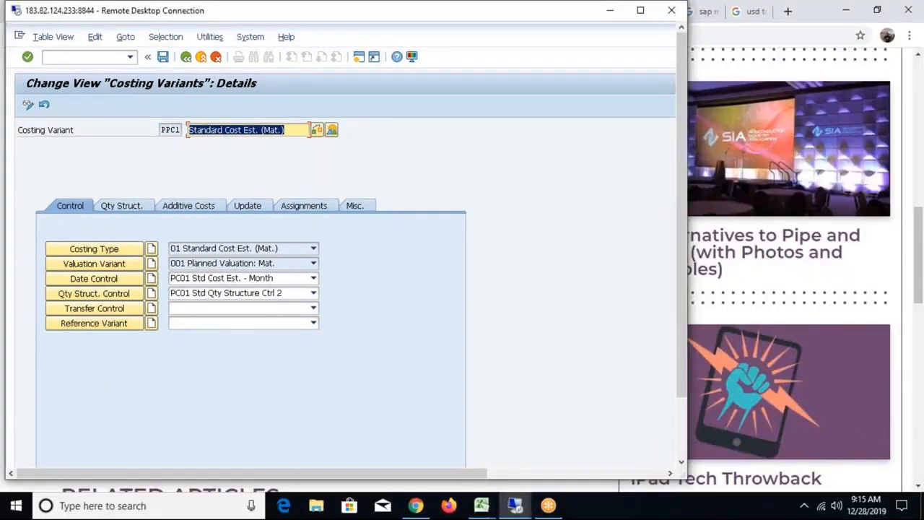
left_click(640, 11)
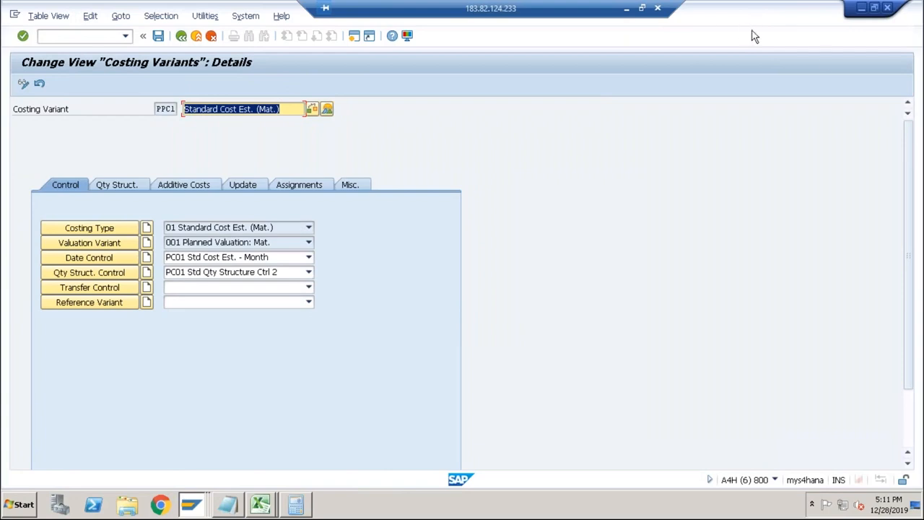
left_click_drag(616, 6, 853, 6)
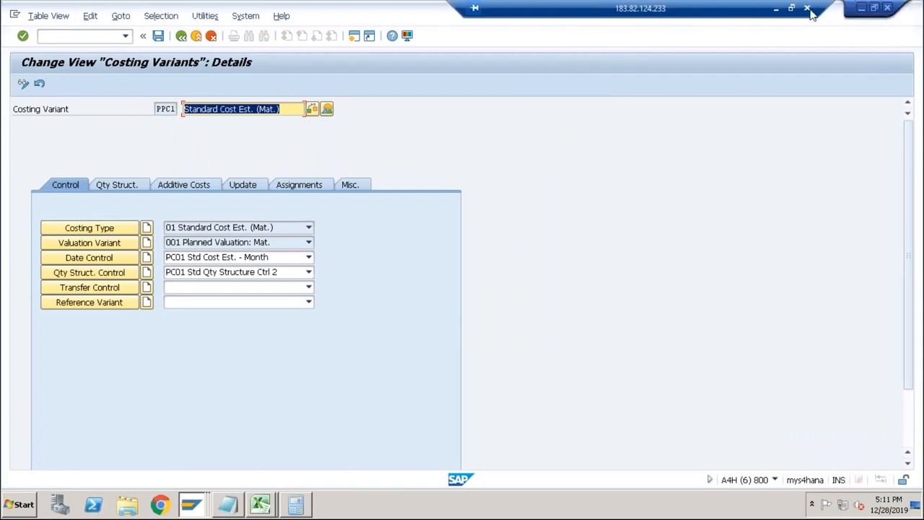
left_click(879, 8)
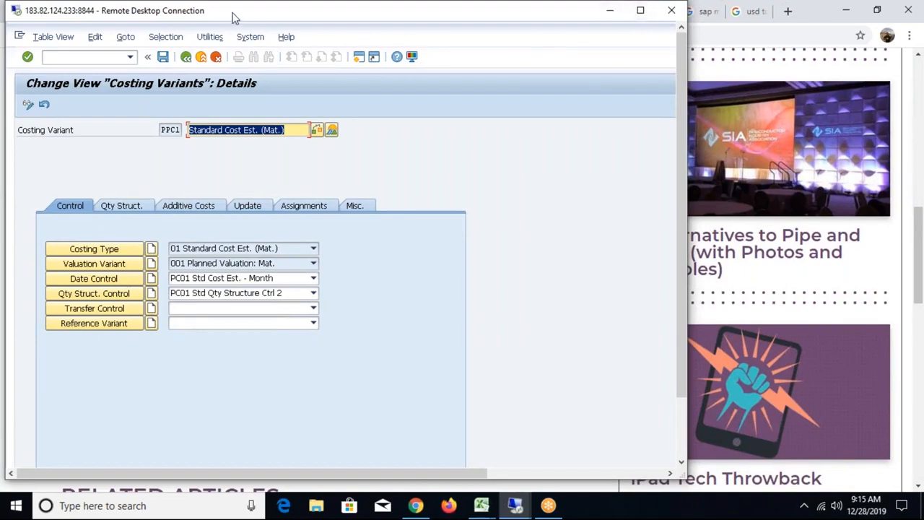
left_click(641, 12)
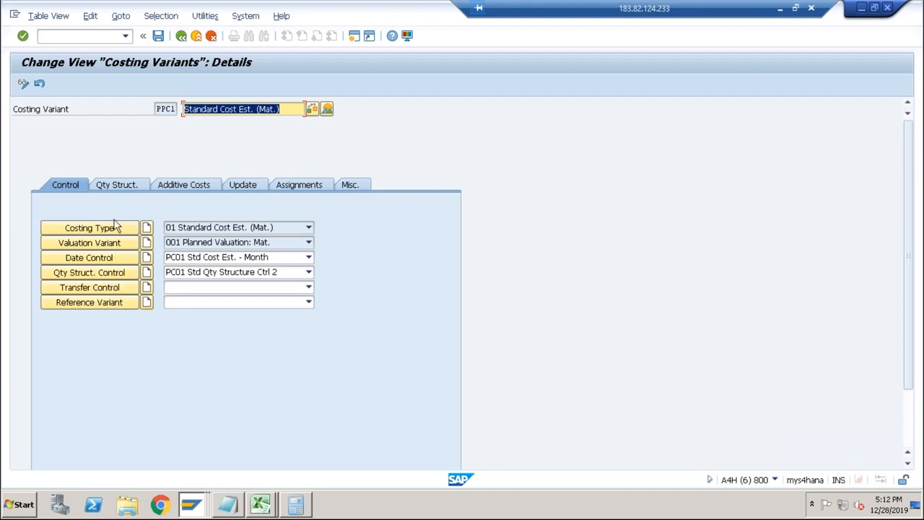
Examine costing variant PPC1's quantity structure settings for lot size and transfer control, and return to its control settings.
left_click(114, 186)
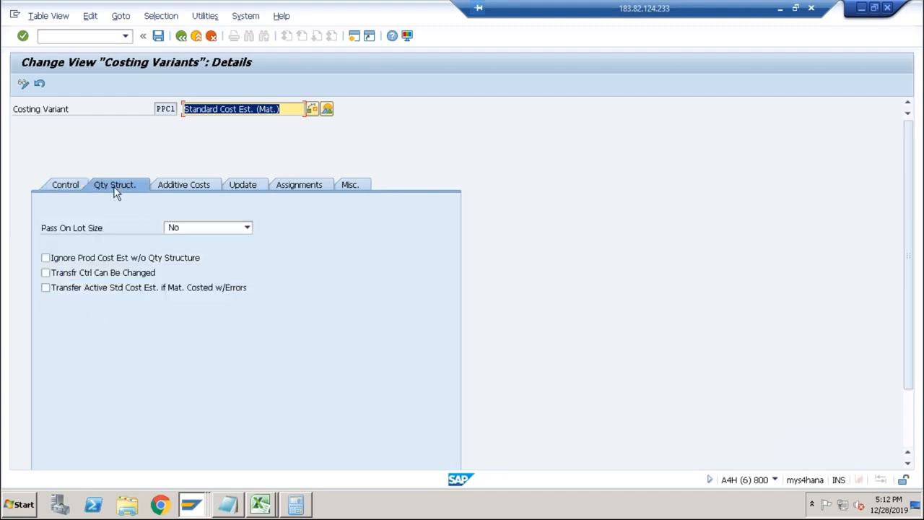
left_click(70, 186)
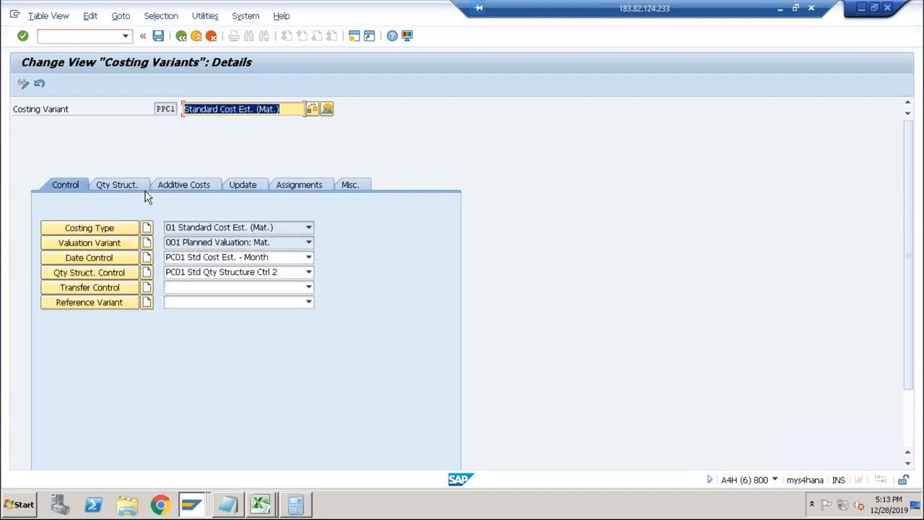
In the routing session, start a material cost estimate with quantity structure for DESKTOP in plant ABCS with costing variant PPC1, version 1.
key("alt+Tab")
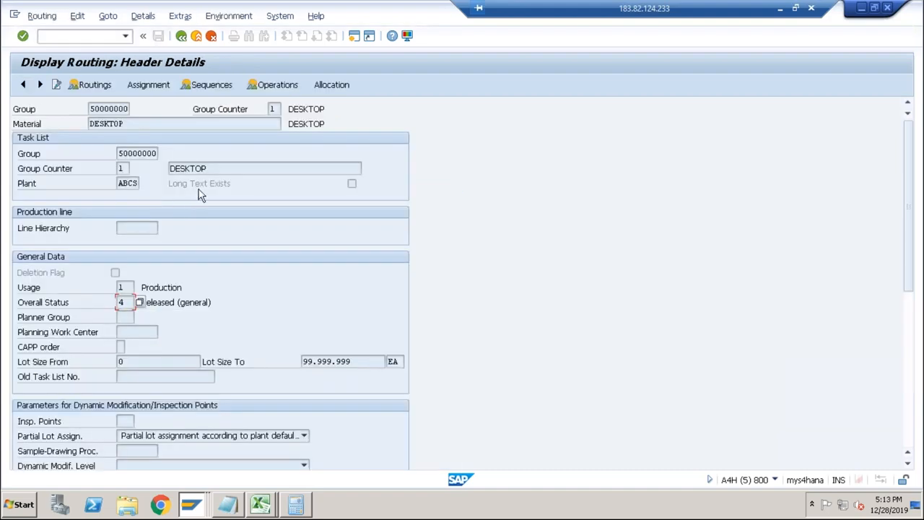
left_click(114, 42)
type("/nck11n")
key("Return")
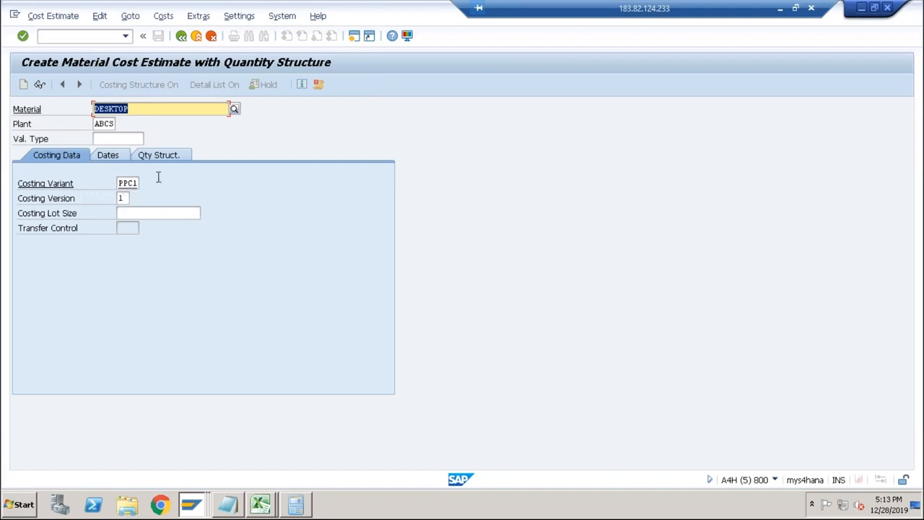
key("Return")
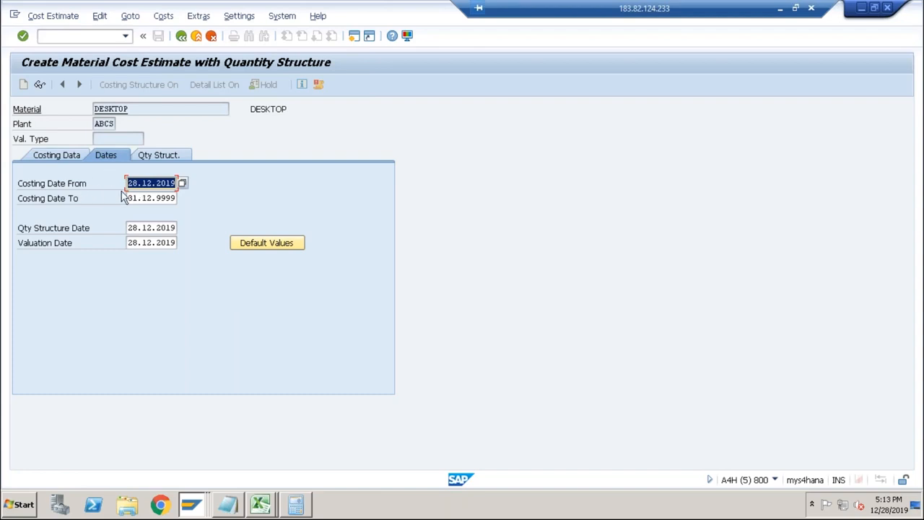
Check the quantity structure and costing data of the DESKTOP estimate, and run the costing with the BOM and routing fields left blank.
left_click(158, 159)
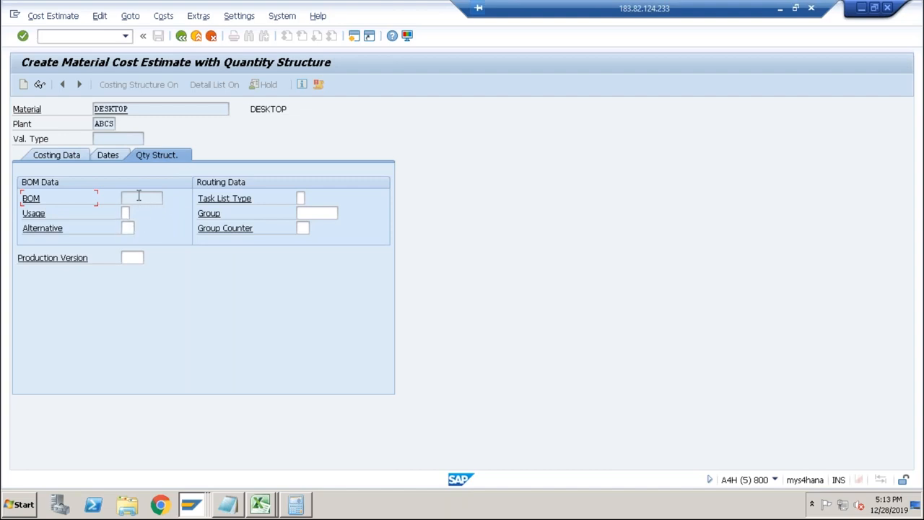
left_click(67, 155)
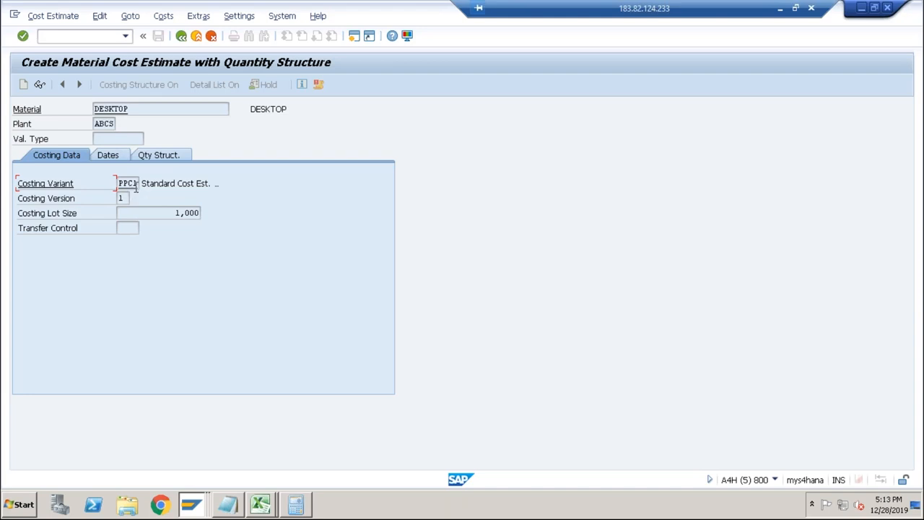
left_click(178, 164)
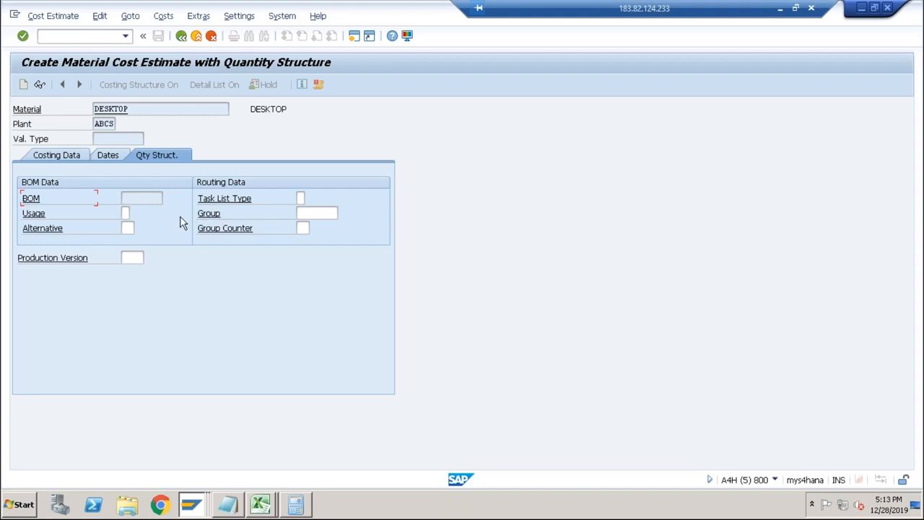
key("Return")
left_click(248, 260)
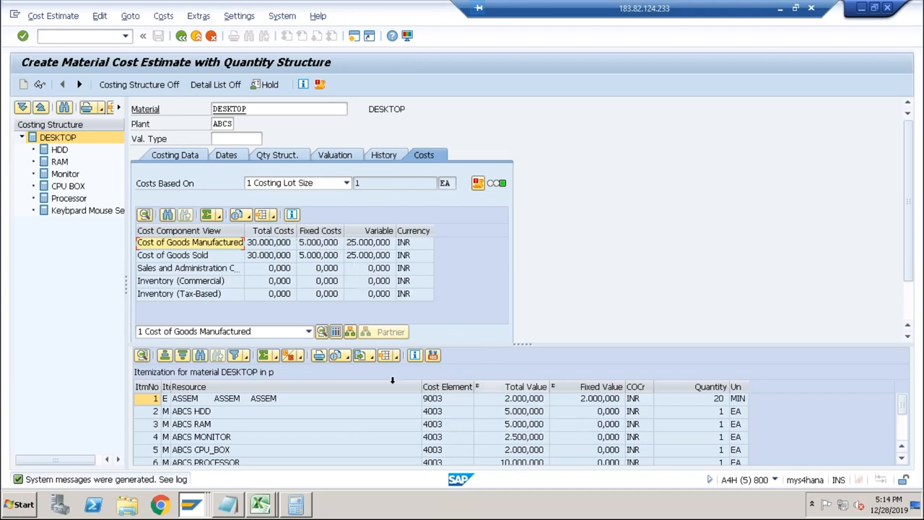
Display the DESKTOP estimate by cost components and examine the Raw Materials and Production rows and the totals row.
left_click(336, 331)
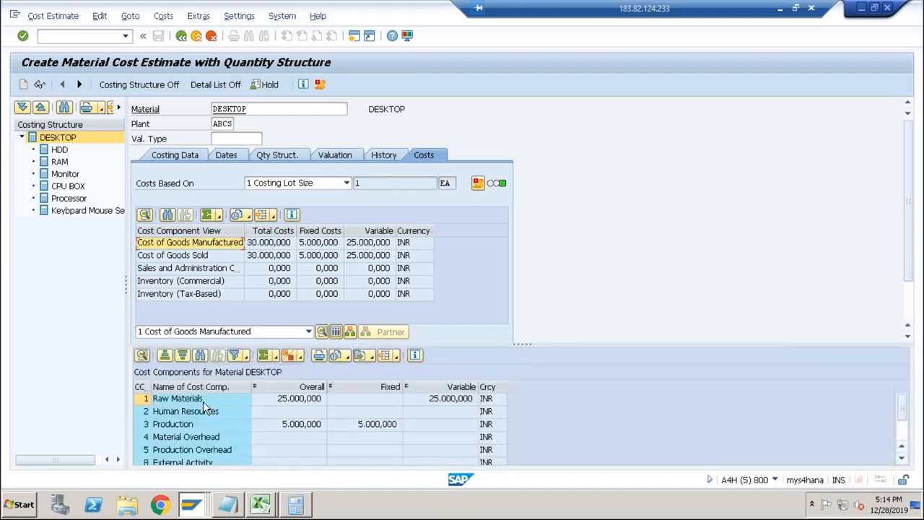
left_click(282, 399)
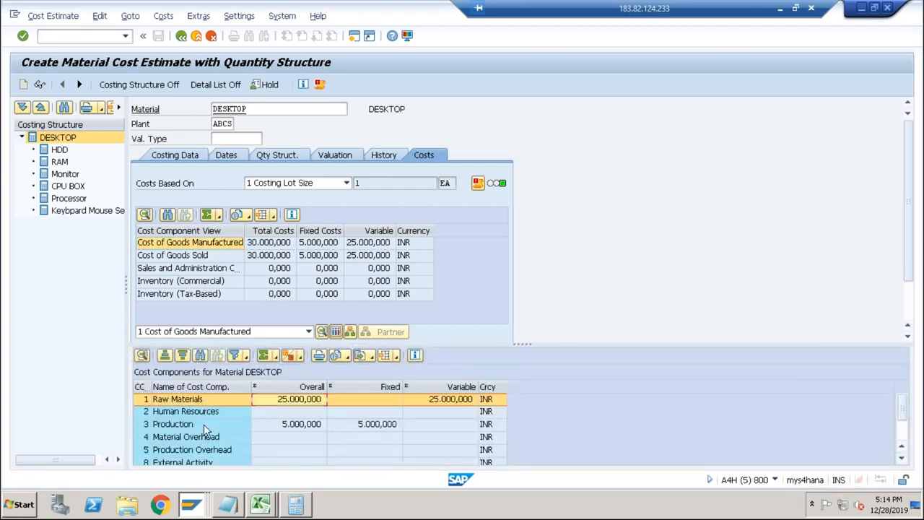
left_click(285, 425)
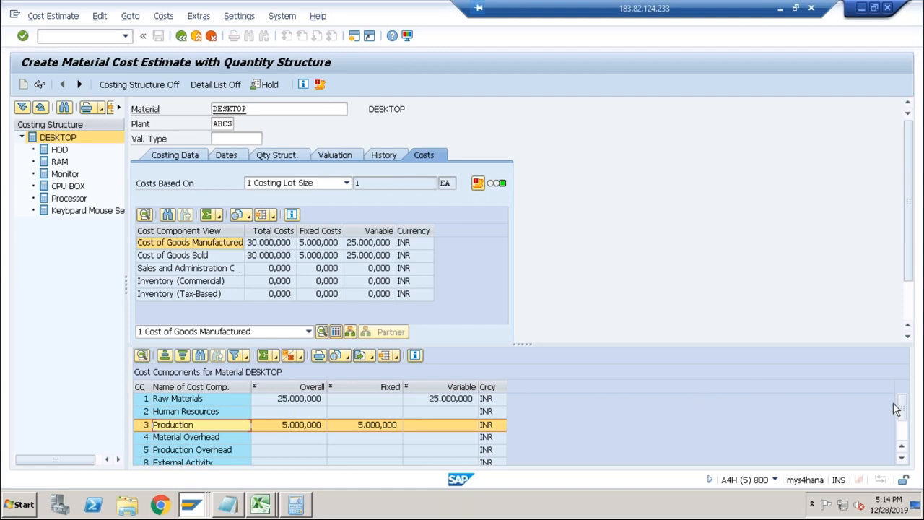
left_click(904, 432)
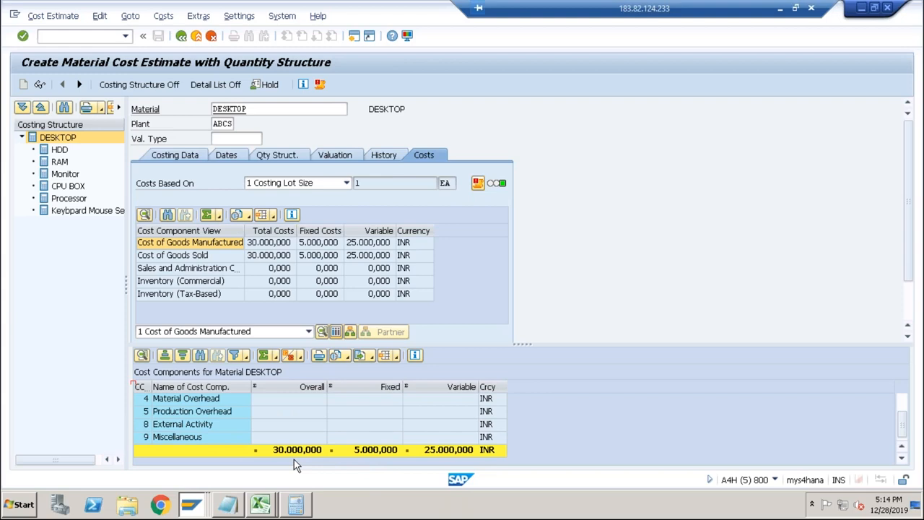
left_click(902, 400)
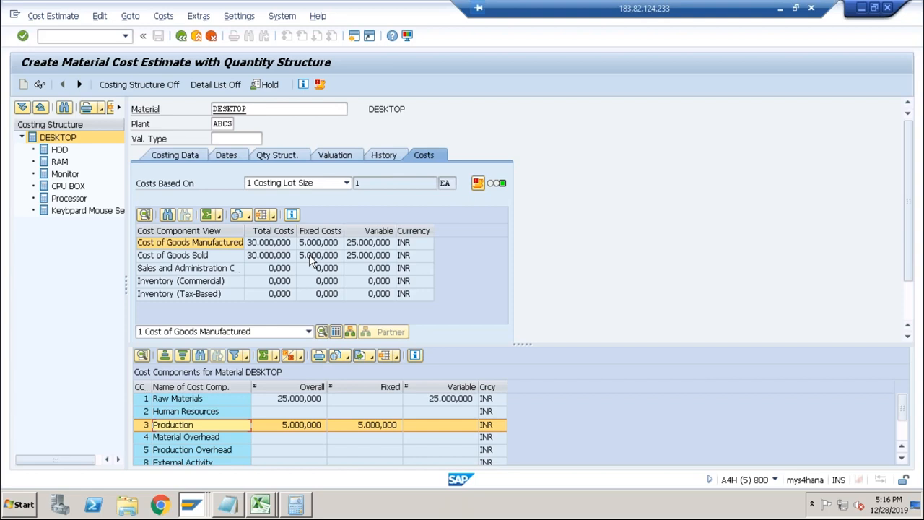
Review the DESKTOP cost estimate's costing data, costs, quantity structure and valuation, including its assigned costing sheet.
left_click(184, 156)
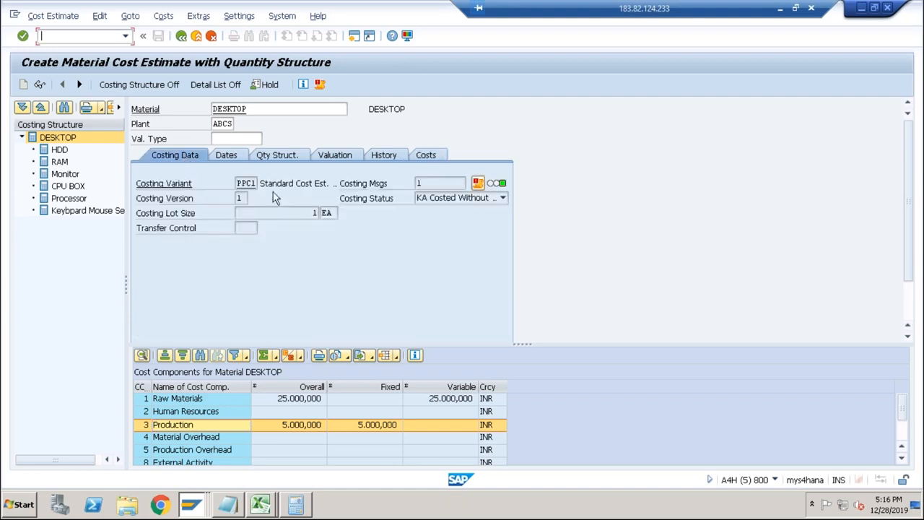
left_click(425, 157)
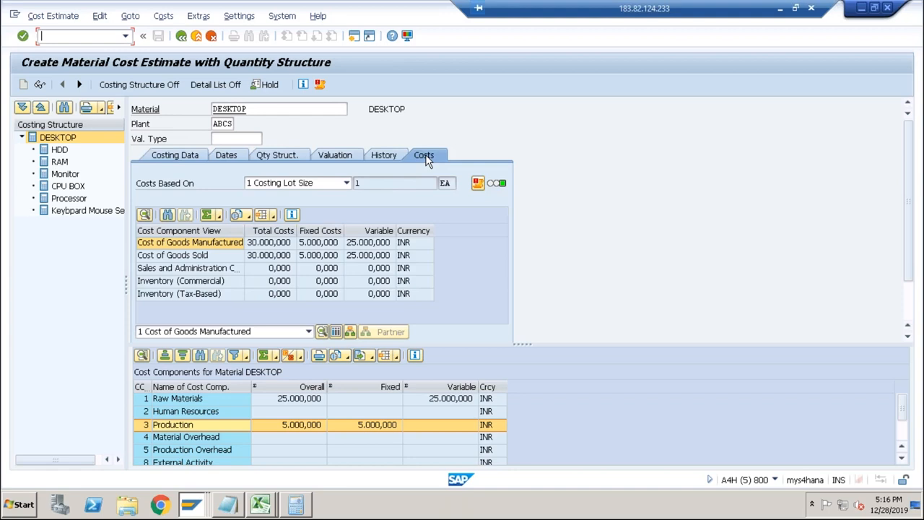
left_click(177, 156)
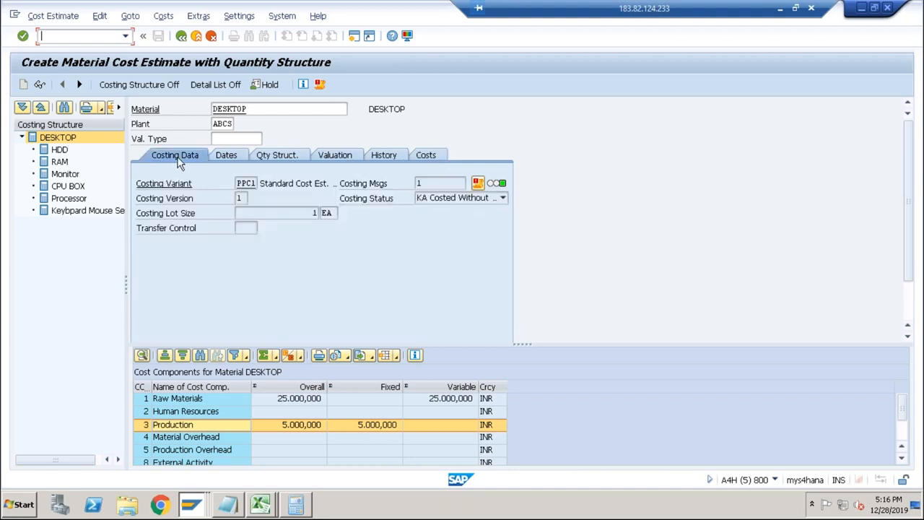
left_click(277, 155)
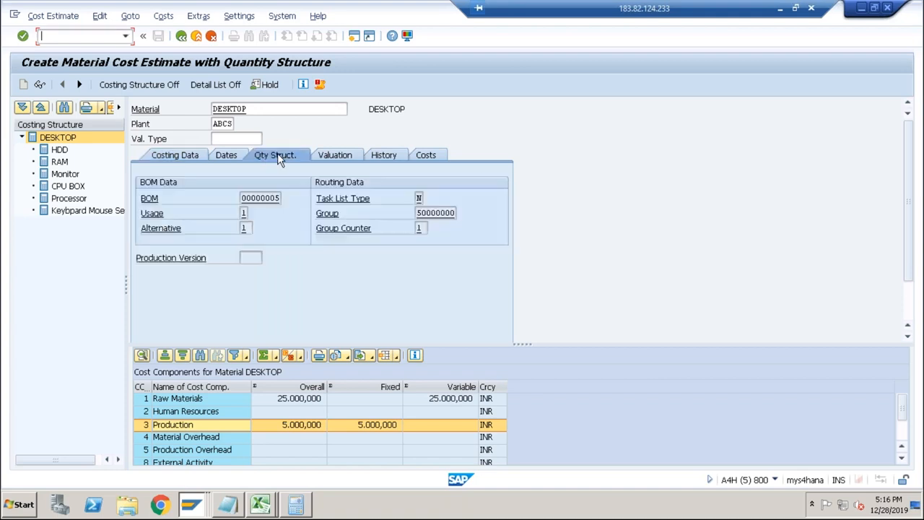
left_click(332, 156)
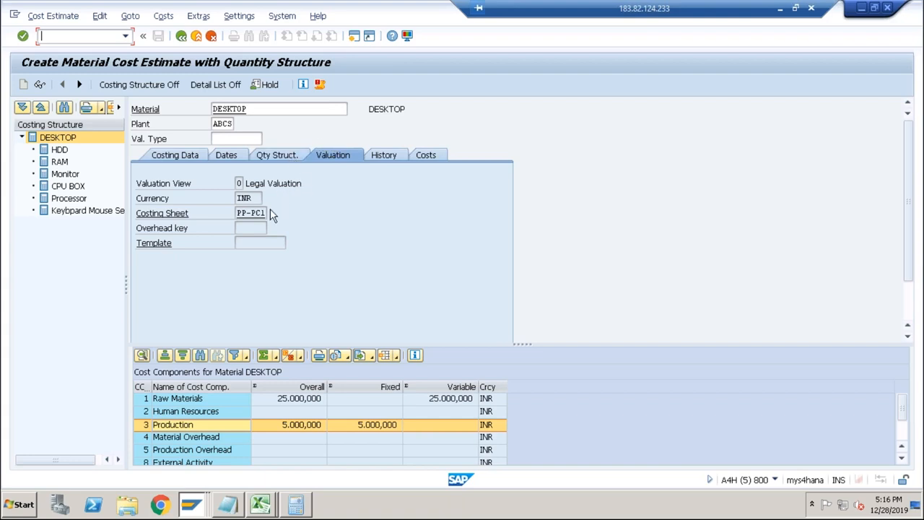
double_click(245, 213)
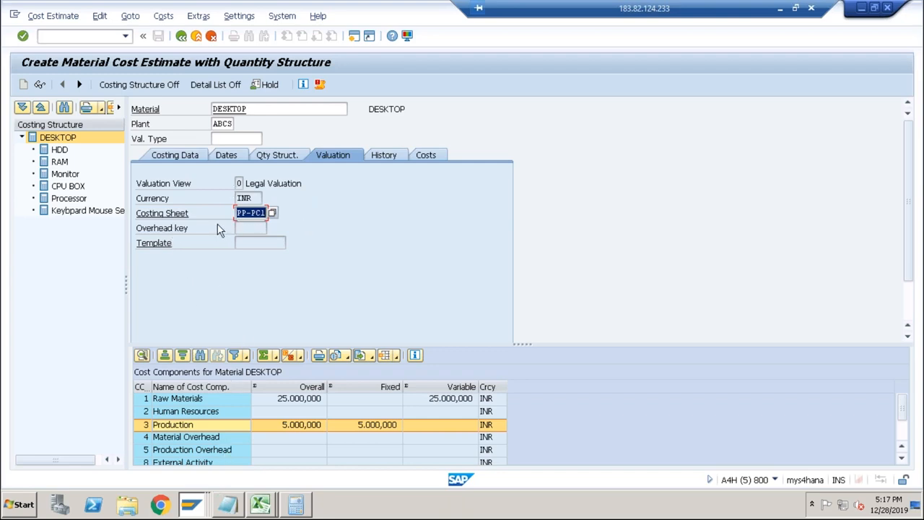
Switch to the session with the costing variants, leave it, and display the SAP Reference IMG through transaction spro.
key("alt+Tab")
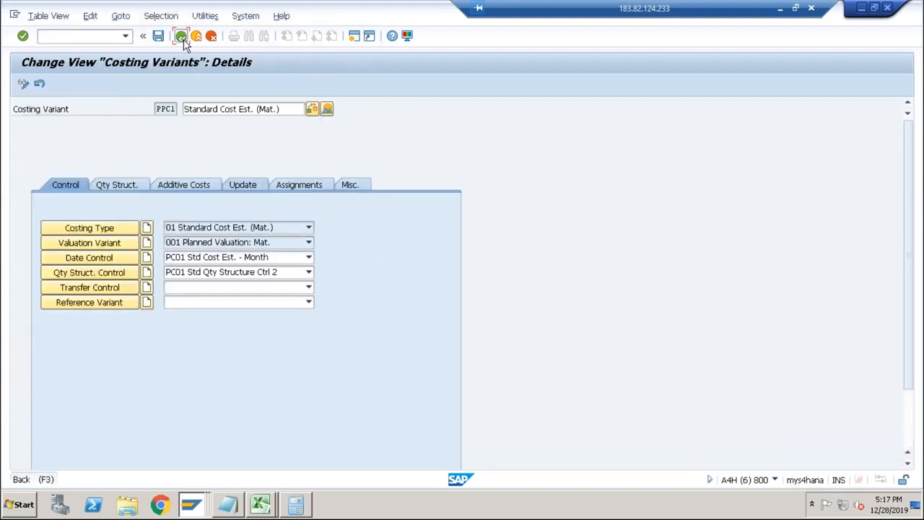
left_click(182, 37)
type("spro")
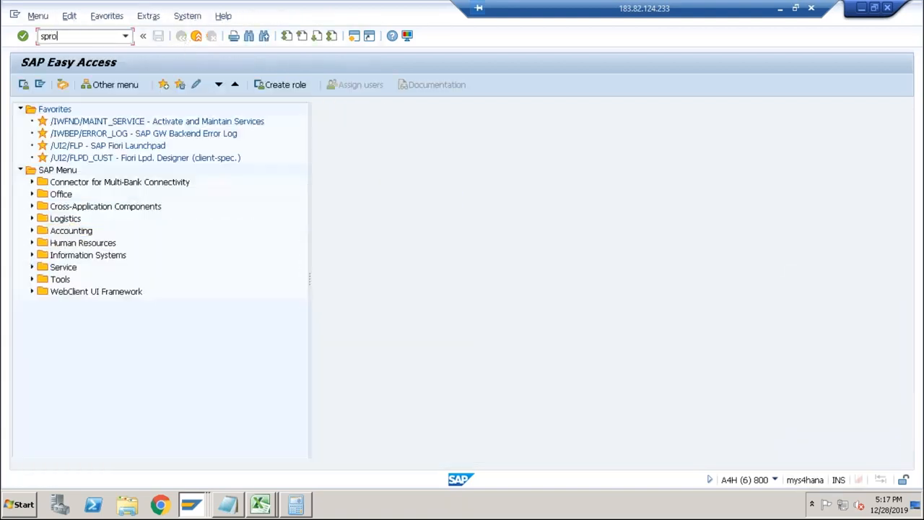
key("Return")
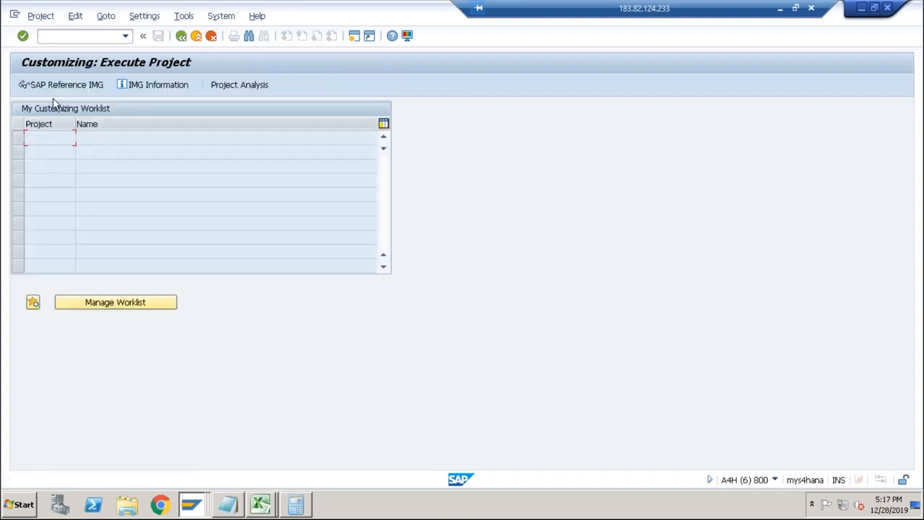
left_click(51, 84)
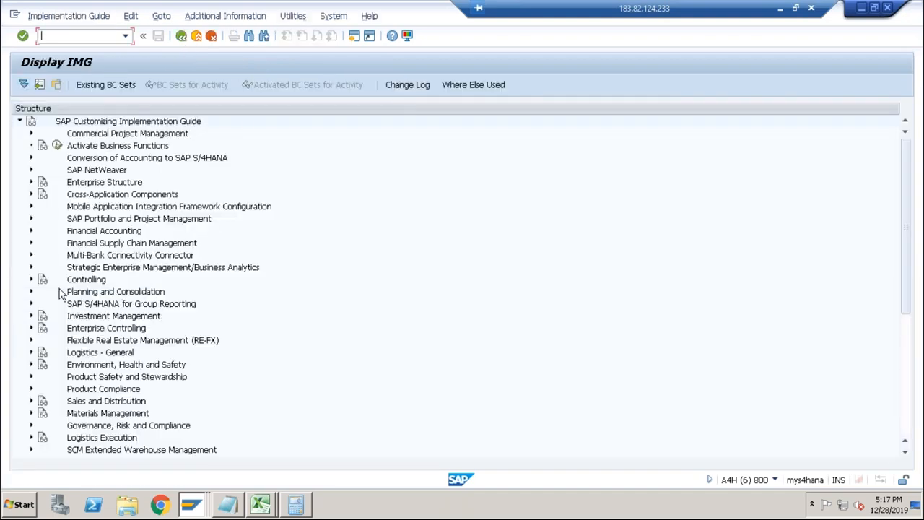
Open Define Costing Sheets under Controlling, Product Cost Controlling, Product Cost Planning, Basic Settings for Material Costing, Overhead.
left_click(31, 279)
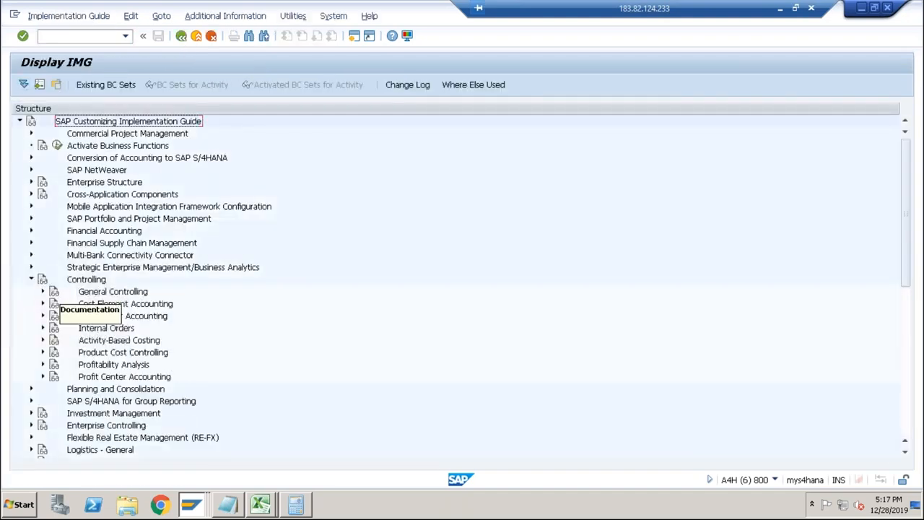
left_click(43, 353)
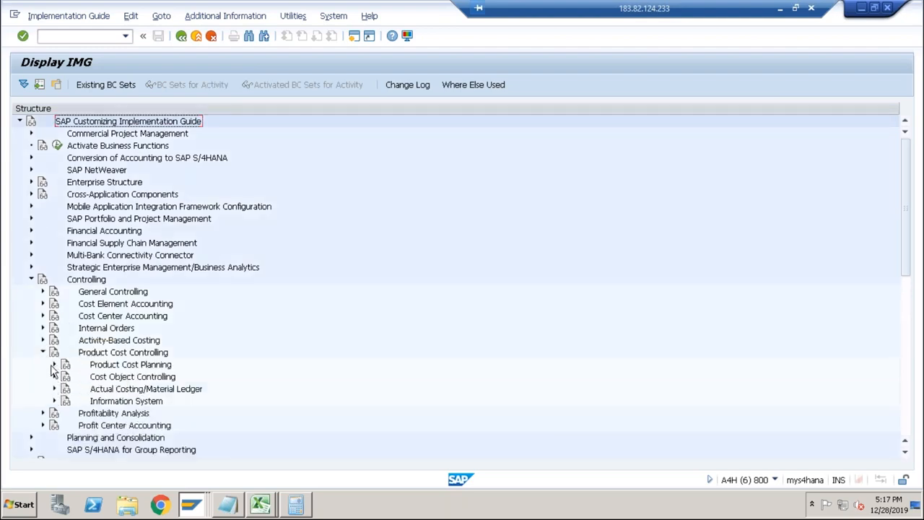
left_click(54, 365)
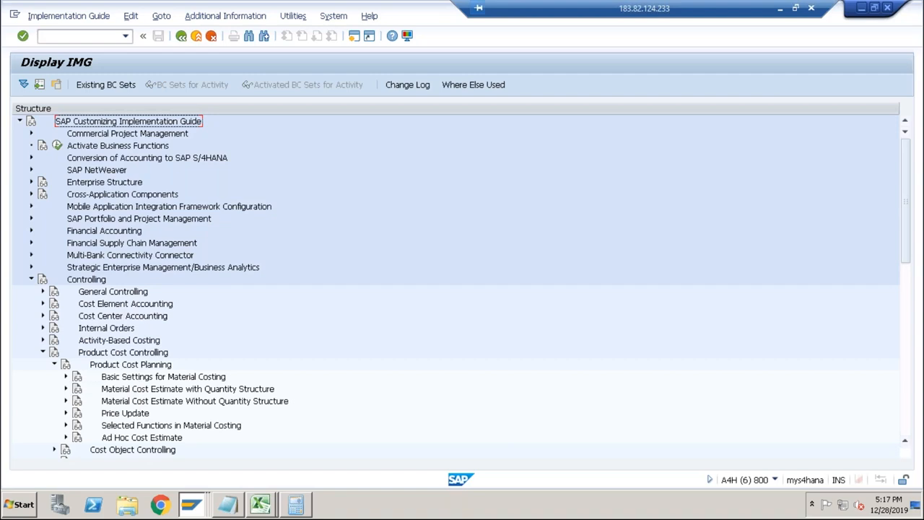
left_click(67, 376)
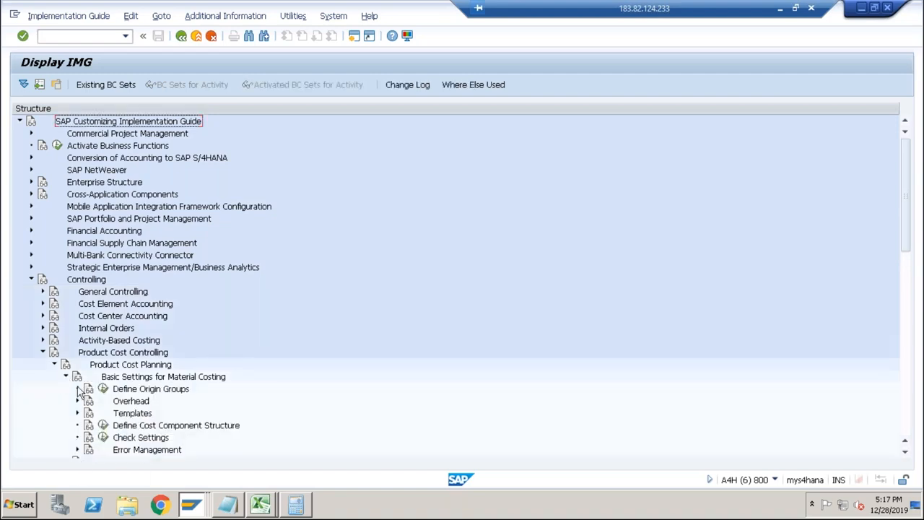
left_click(130, 404)
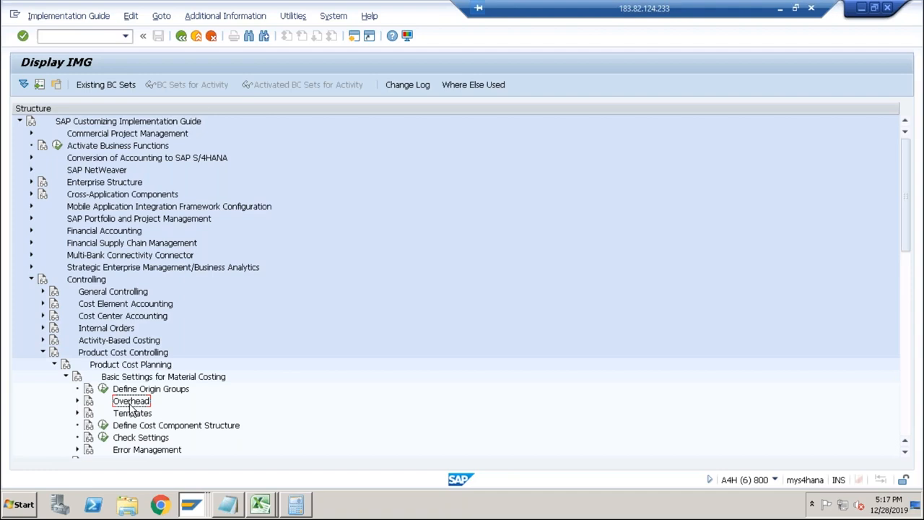
left_click(77, 400)
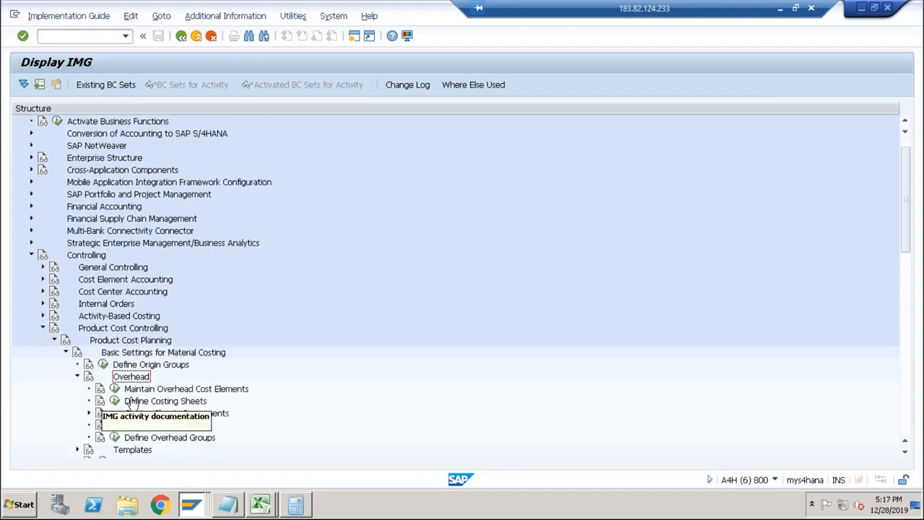
left_click(154, 402)
left_click(115, 401)
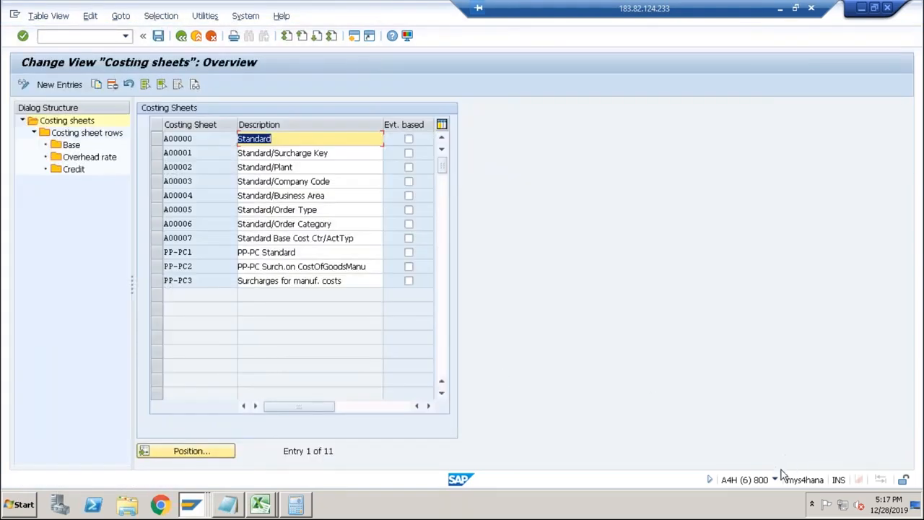
Display the costing sheet rows of the PP-PC1 costing sheet.
left_click(775, 480)
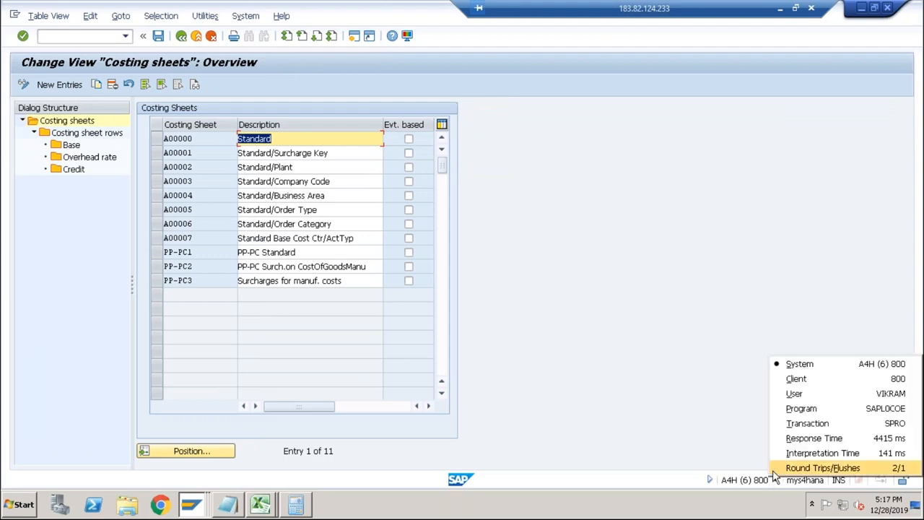
left_click(170, 139)
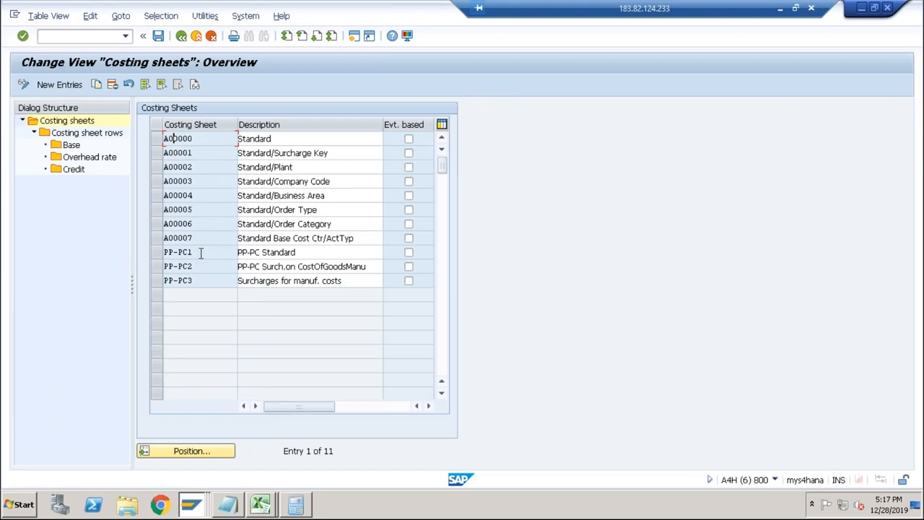
left_click(298, 253)
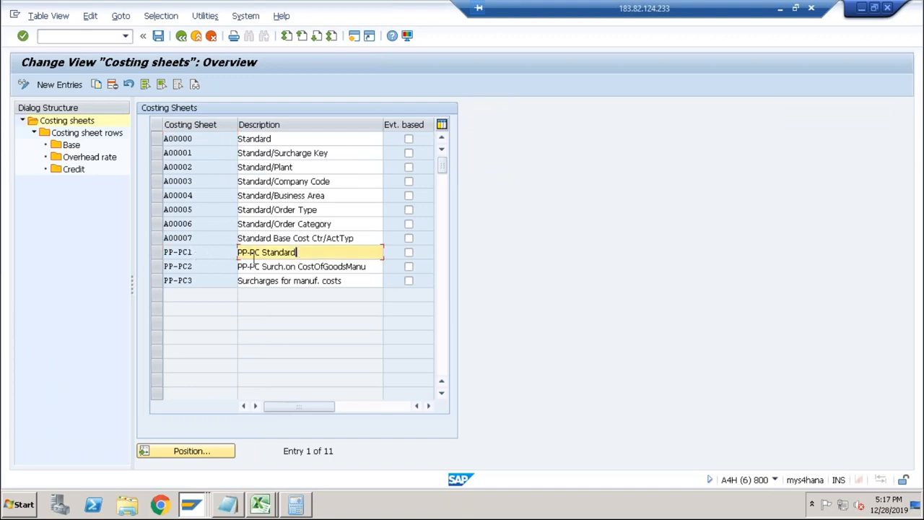
left_click(156, 252)
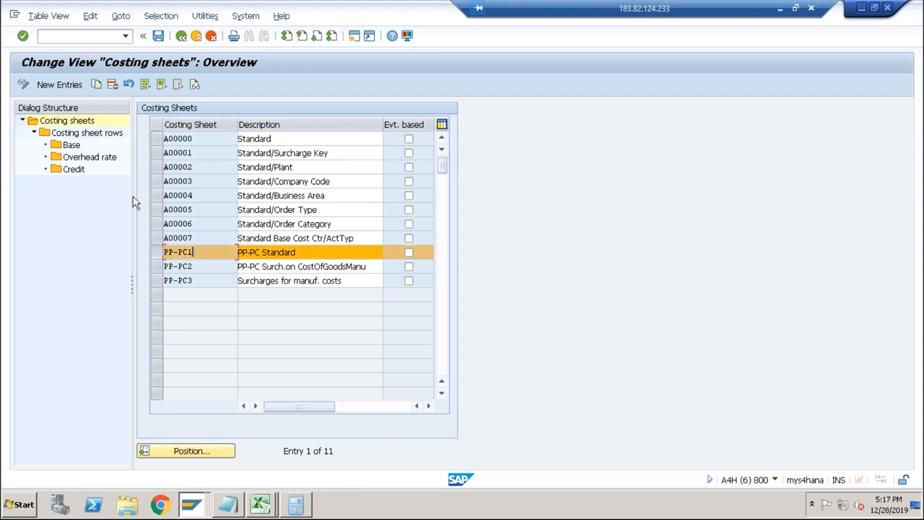
double_click(92, 136)
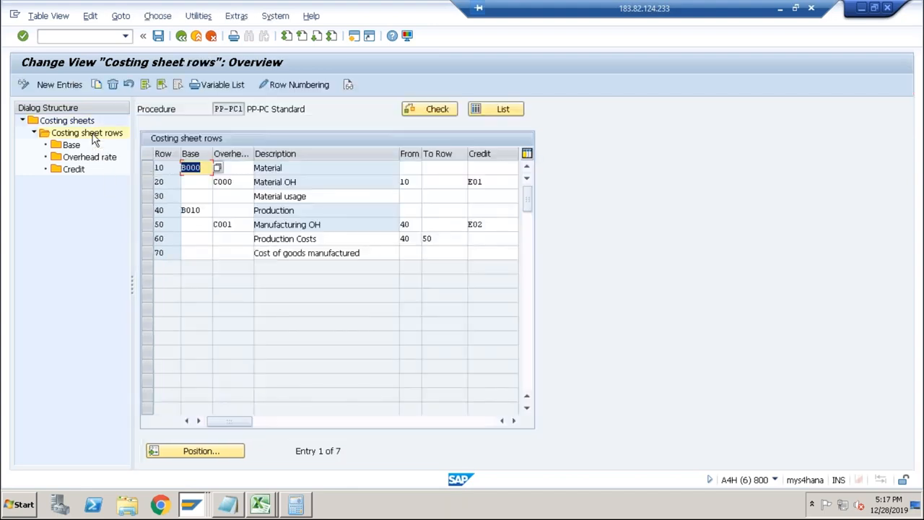
Open the calculation base of the Material row in costing sheet PP-PC1 for controlling area ABCS.
left_click(293, 168)
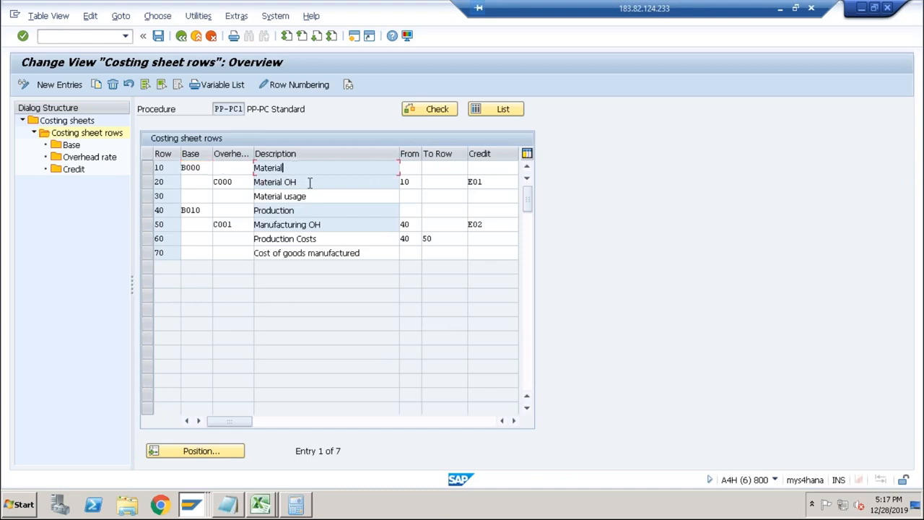
left_click(309, 182)
left_click(306, 182)
left_click(149, 182)
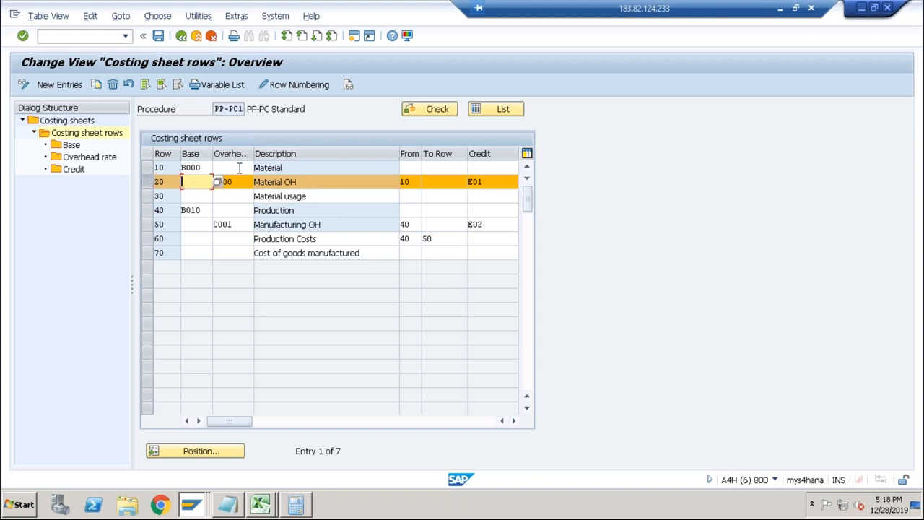
left_click(284, 167)
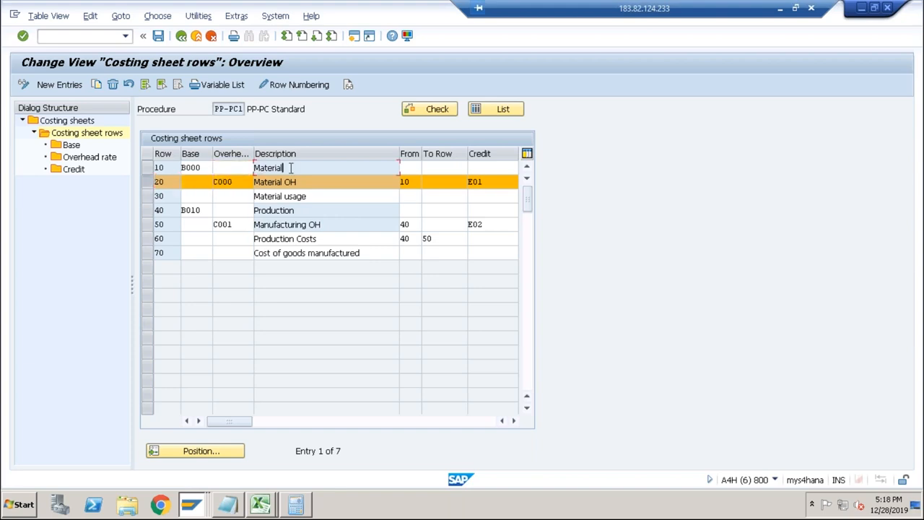
left_click(148, 180)
left_click(148, 167)
double_click(72, 145)
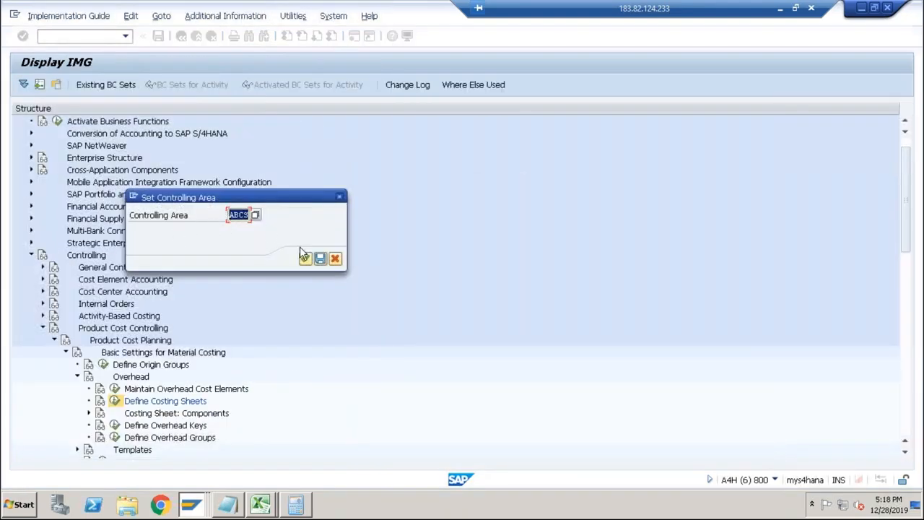
left_click(305, 259)
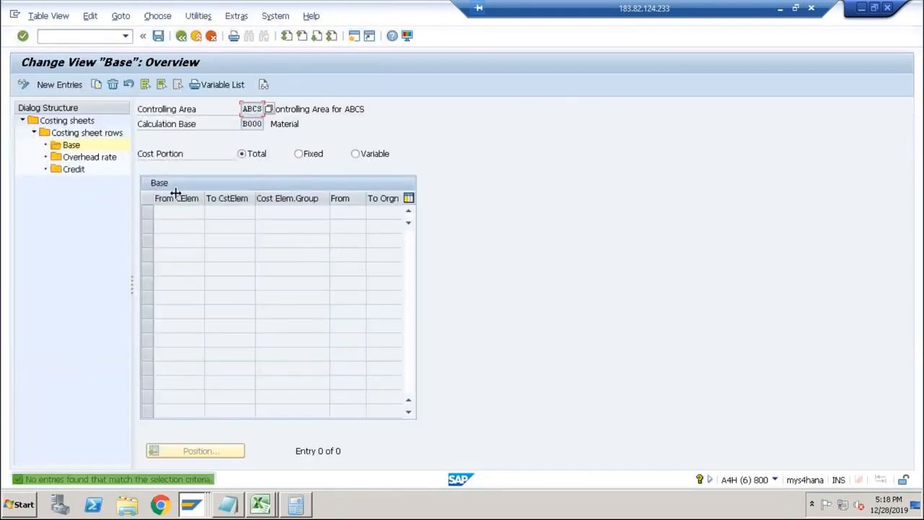
Add a new entry with cost element 4003 to the Material calculation base B000.
left_click(76, 85)
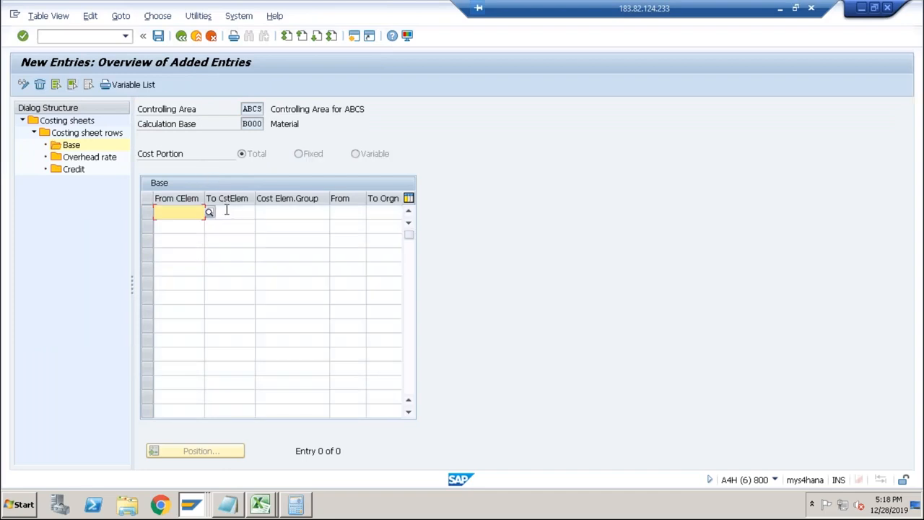
type("4003")
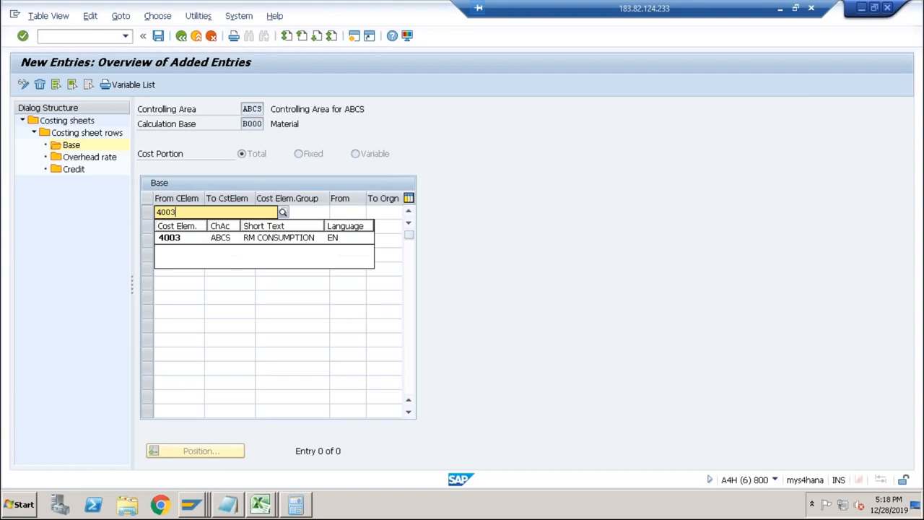
key("Return")
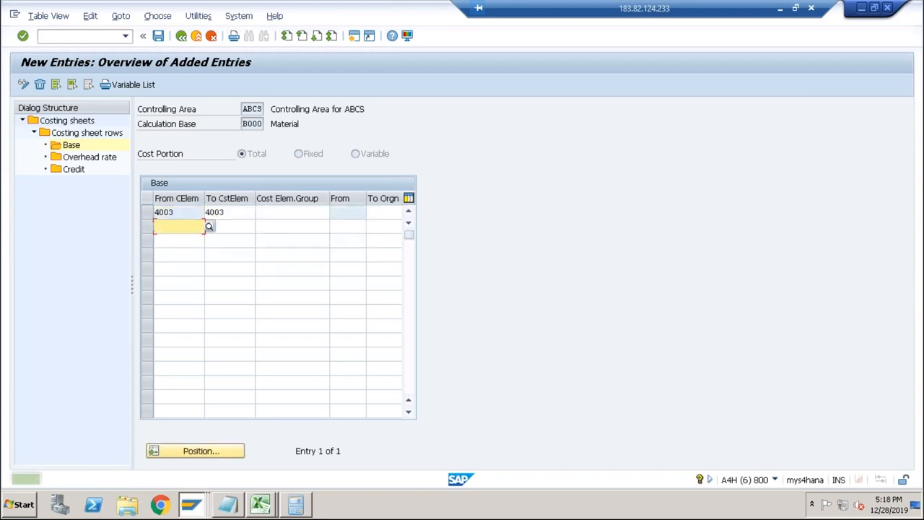
left_click(237, 212)
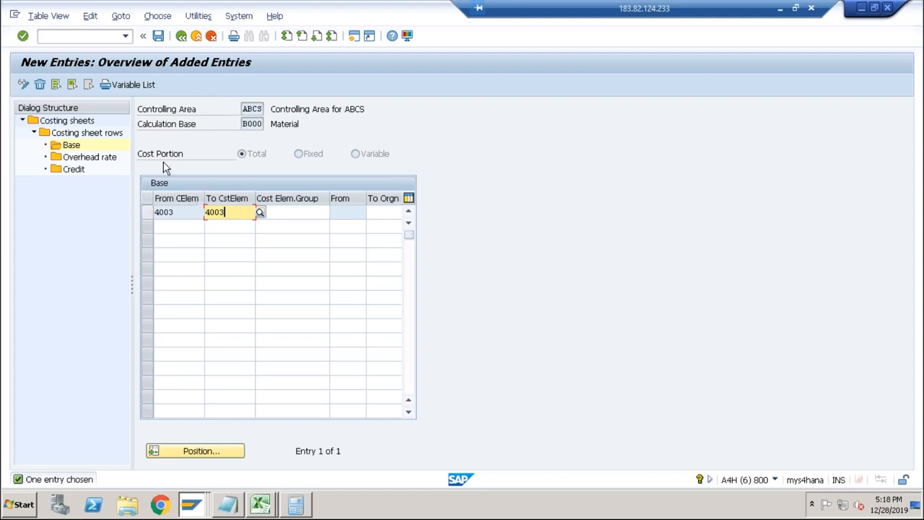
left_click(93, 160)
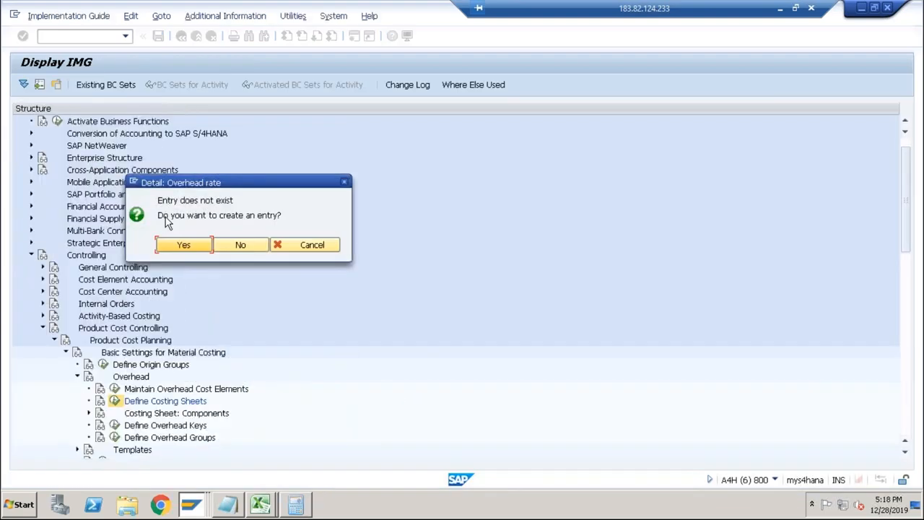
left_click(182, 246)
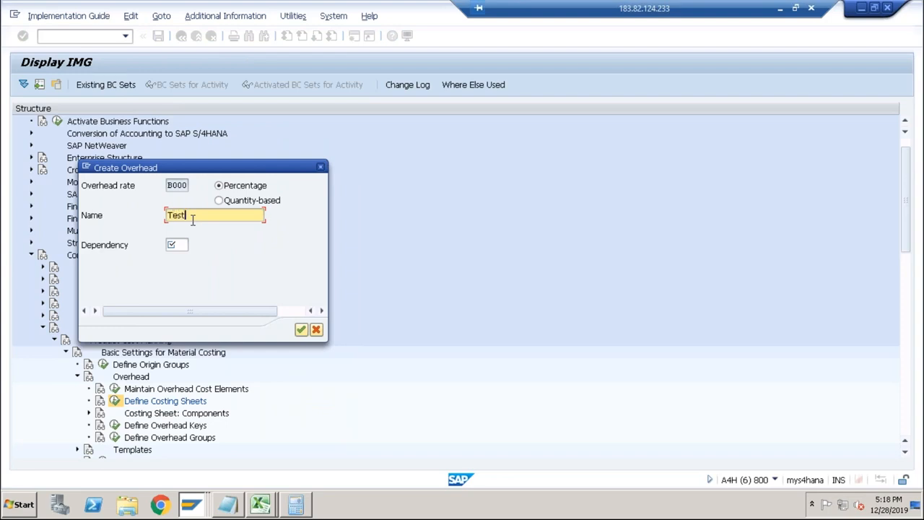
key("Tab")
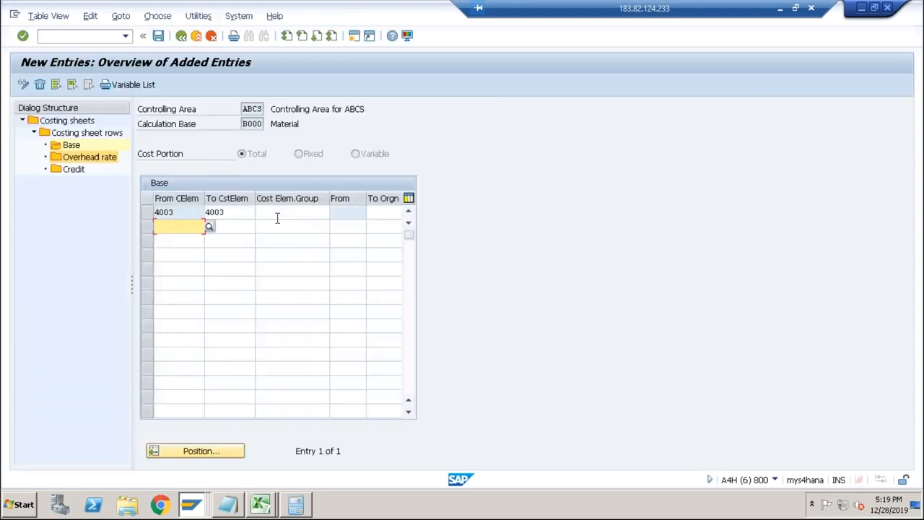
left_click(235, 212)
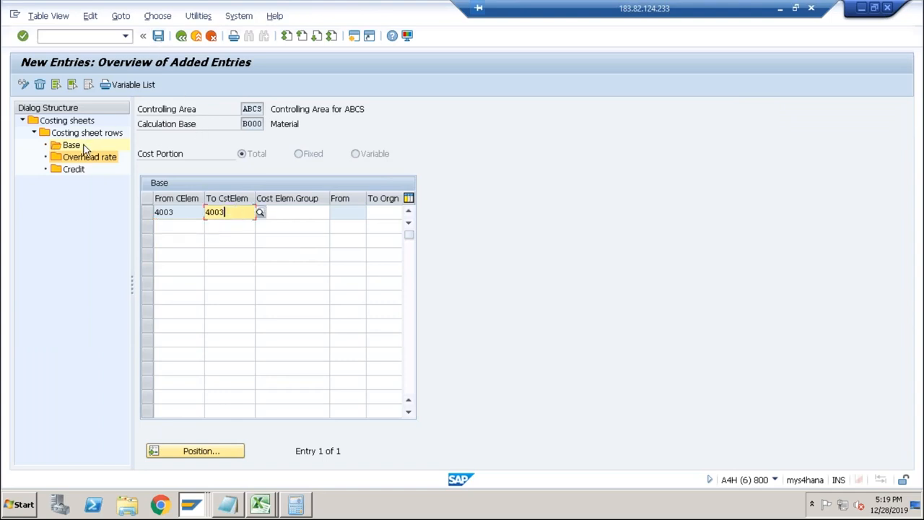
Save the cost element 4003 entry in the Material calculation base B000.
left_click(159, 37)
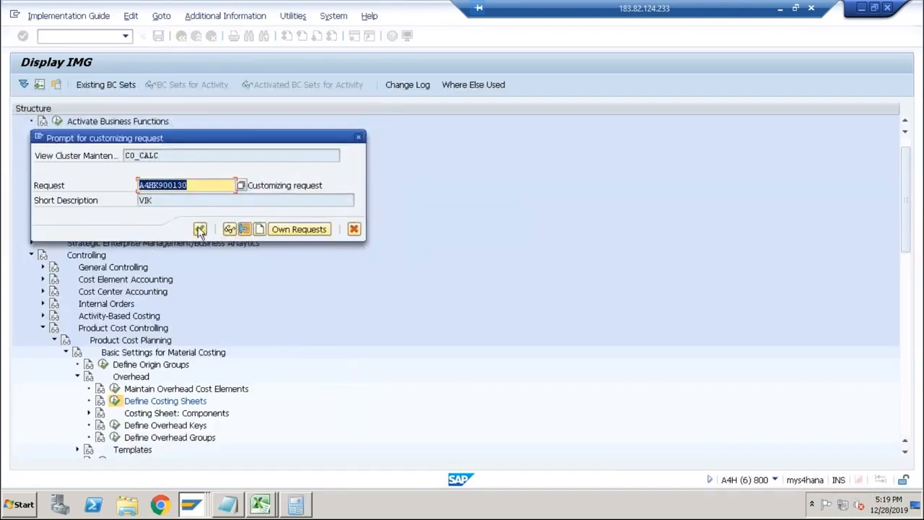
left_click(200, 229)
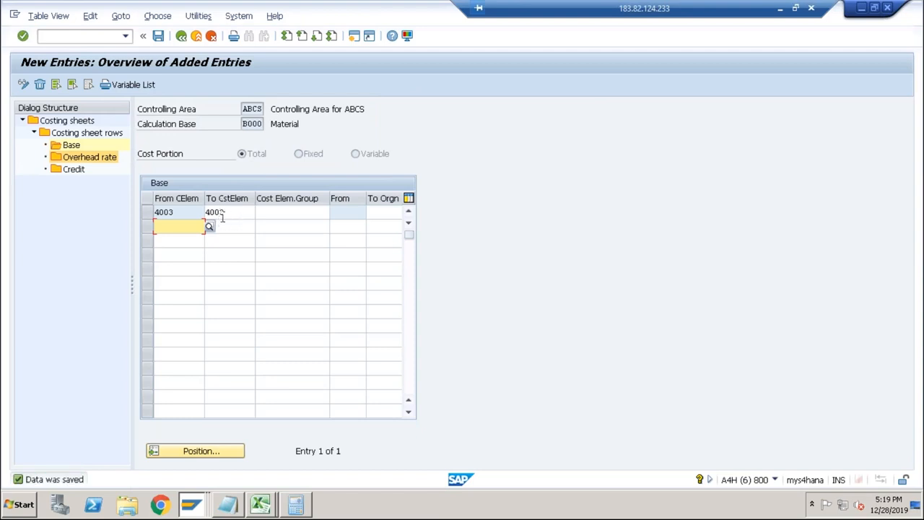
left_click(235, 212)
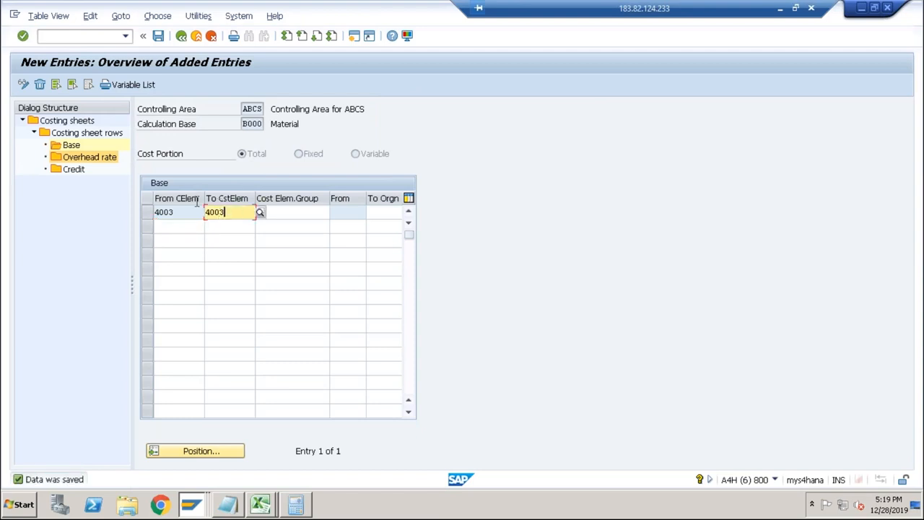
Try to create a percentage overhead rate B000 named Material OH with dependency D020 from the Material base entry.
double_click(85, 155)
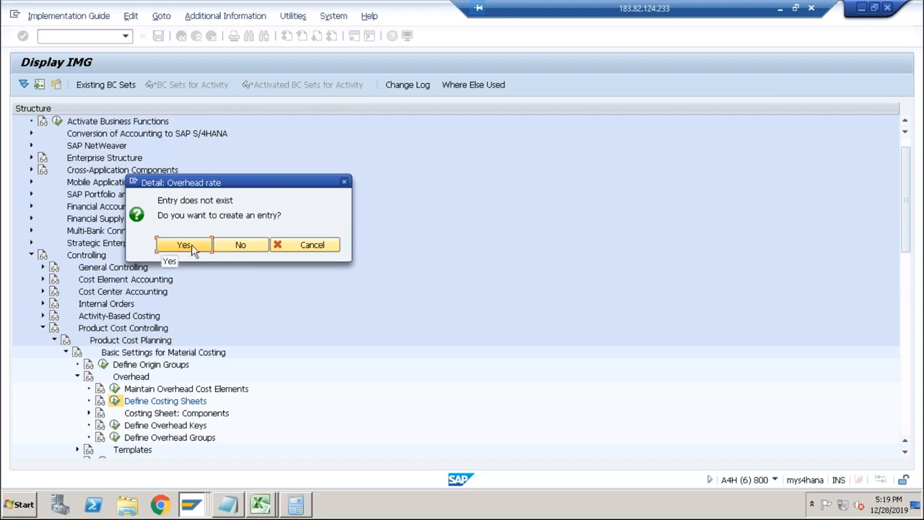
left_click(189, 244)
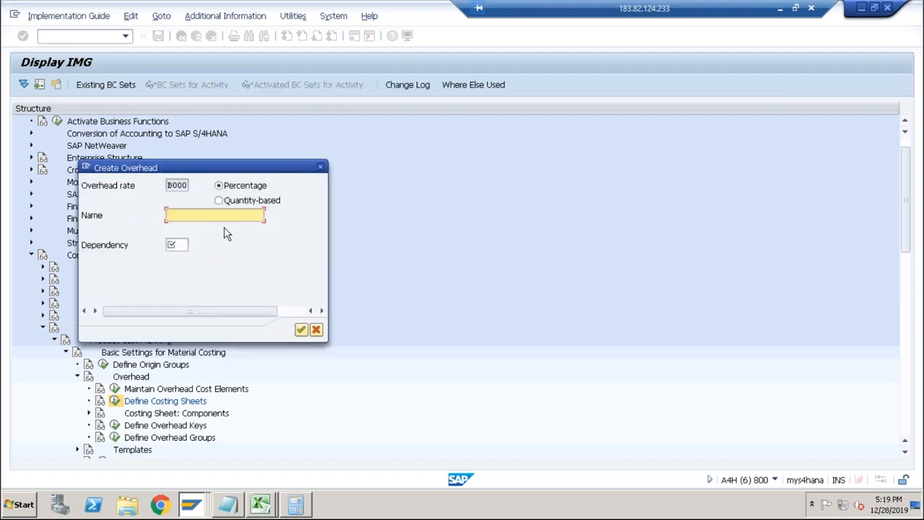
type("Material OH")
left_click(175, 245)
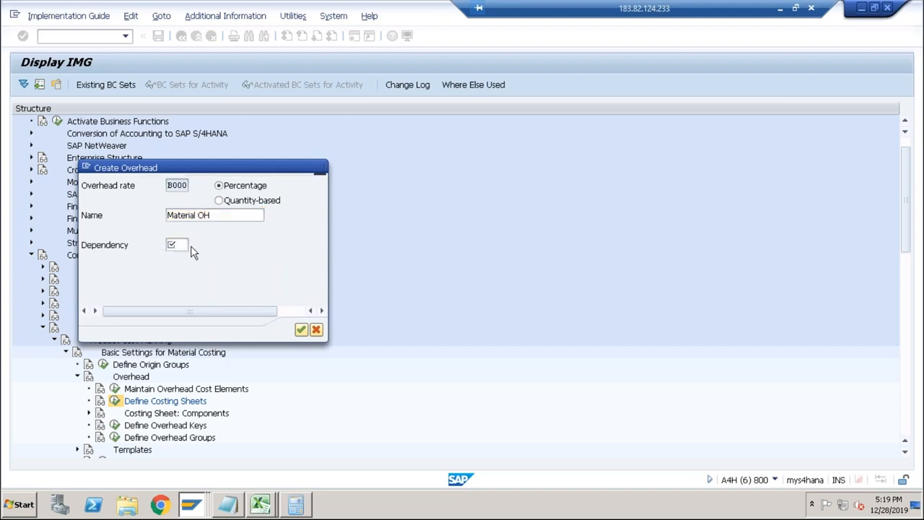
left_click(184, 245)
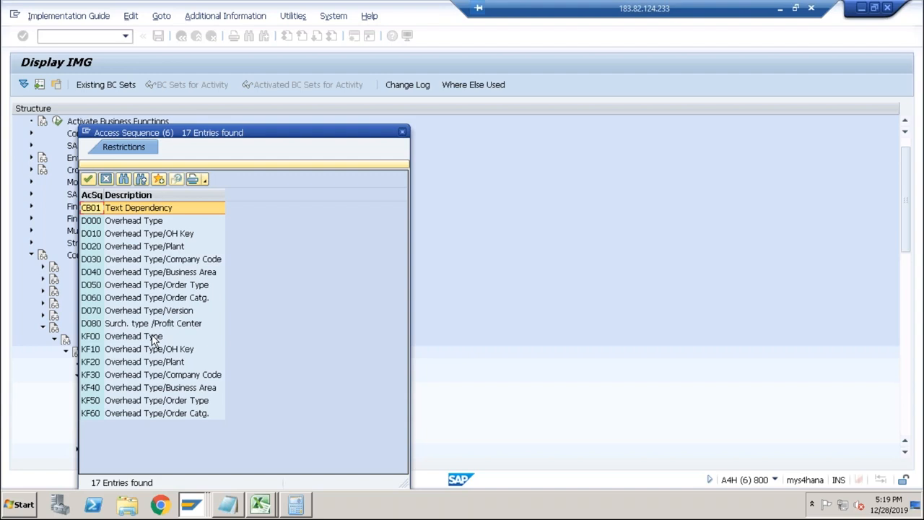
left_click(174, 249)
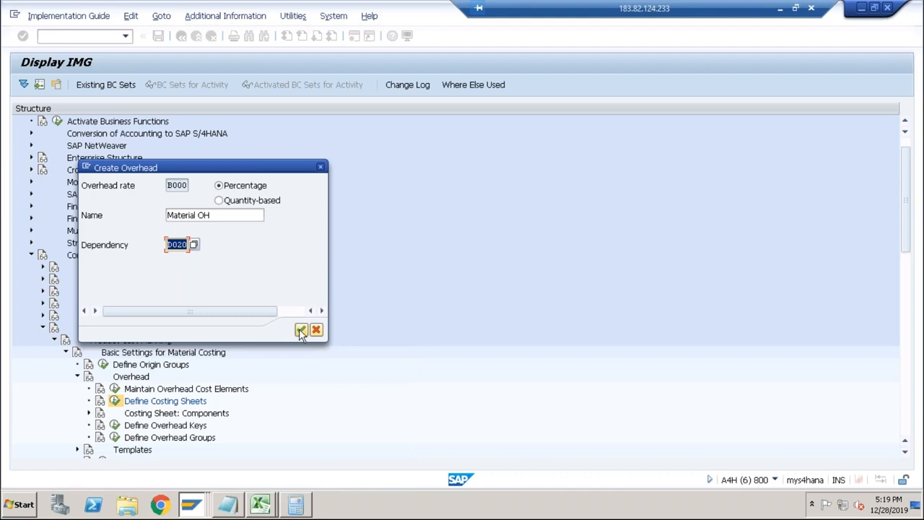
left_click(300, 330)
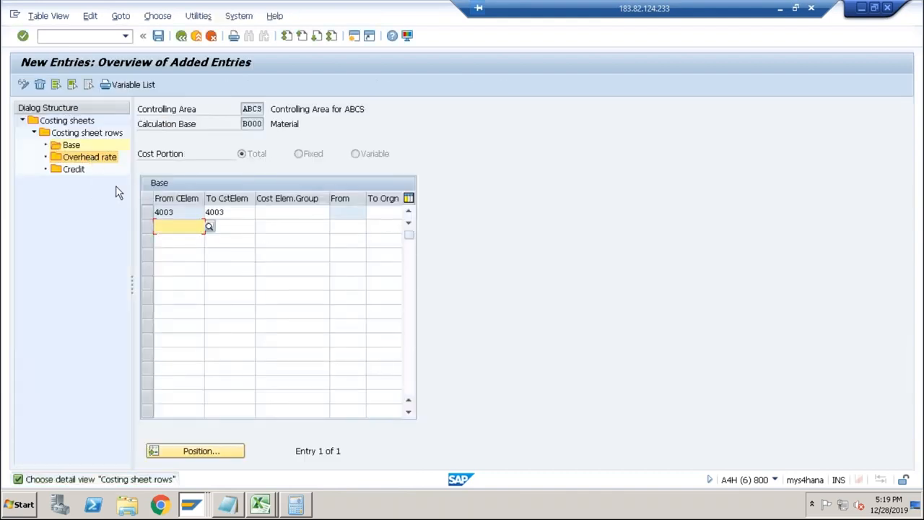
left_click(149, 212)
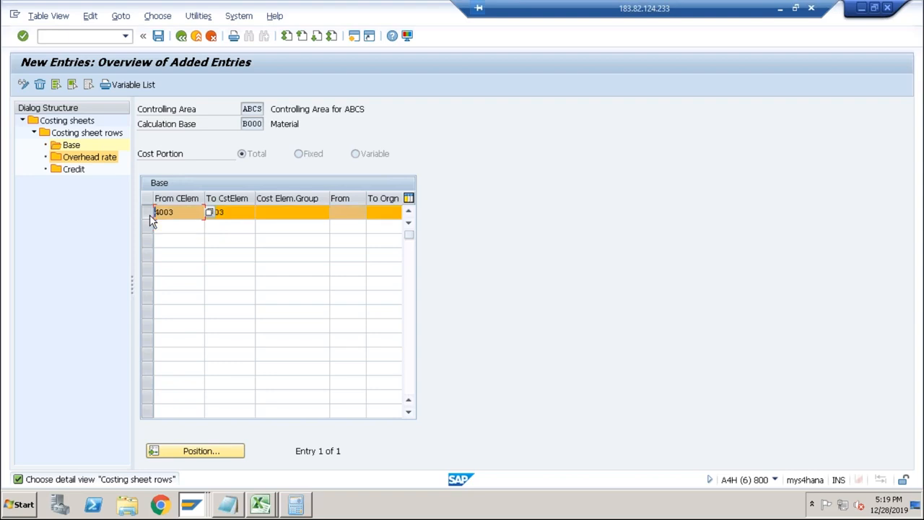
key("Return")
double_click(101, 160)
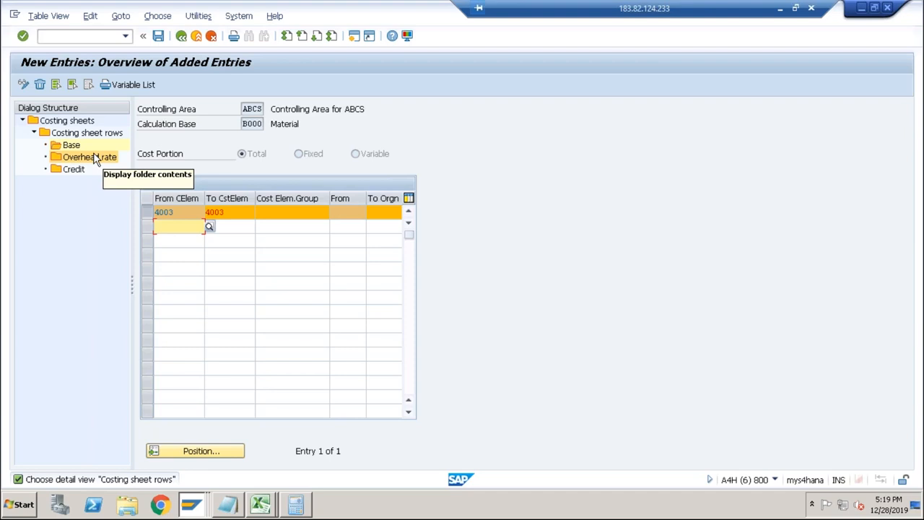
Return to the costing sheet rows of PP-PC1 and open the overhead rate of the Material OH row.
left_click(180, 37)
left_click(180, 37)
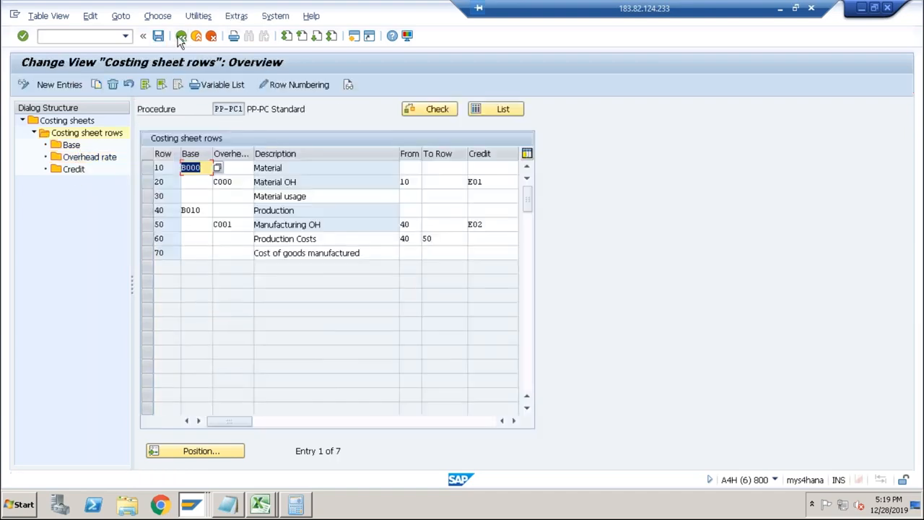
left_click(148, 184)
double_click(100, 158)
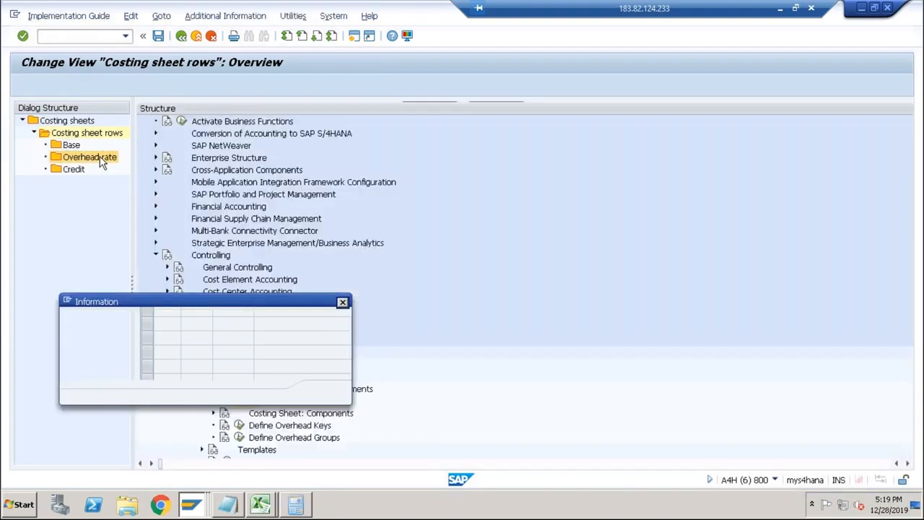
left_click(324, 392)
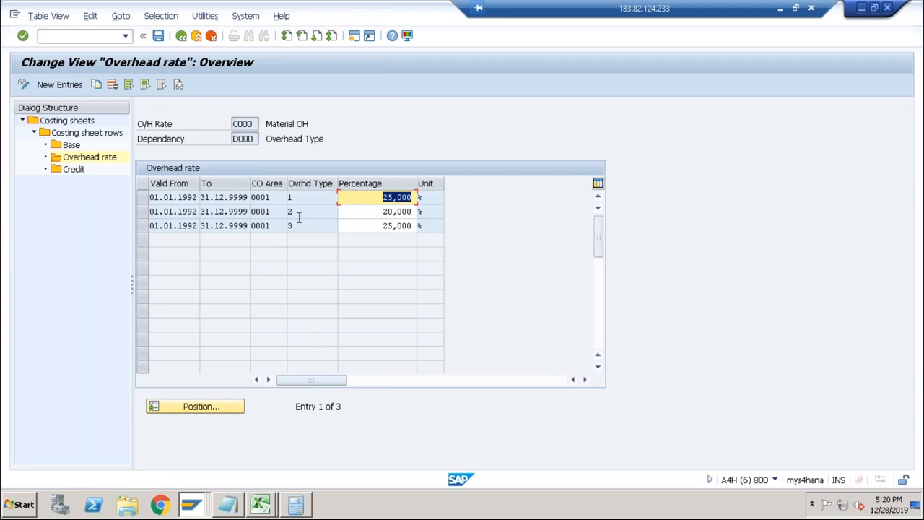
Add a 10% planned overhead rate (type 2) to Material OH C000 for CO area ABCS, valid 01.12.2019 to 31.12.9999.
left_click(72, 87)
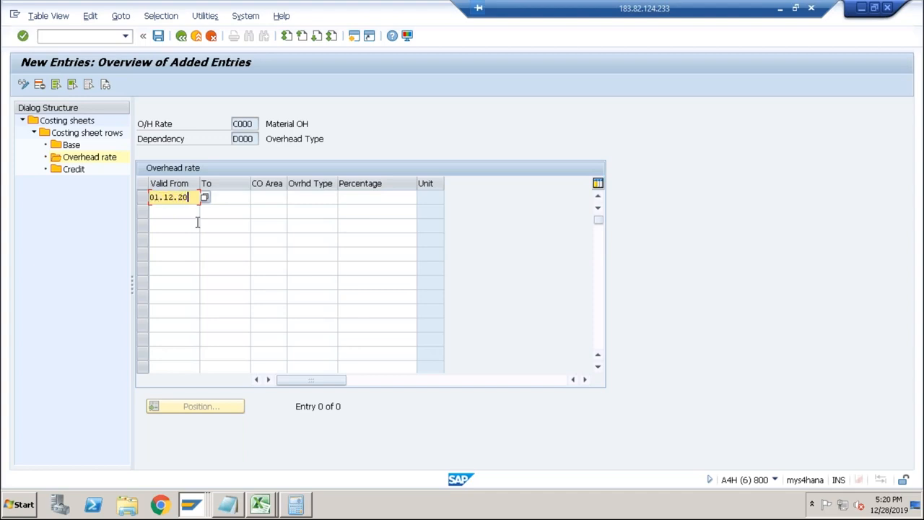
type("01.12.2019")
key("Tab")
type("31.12")
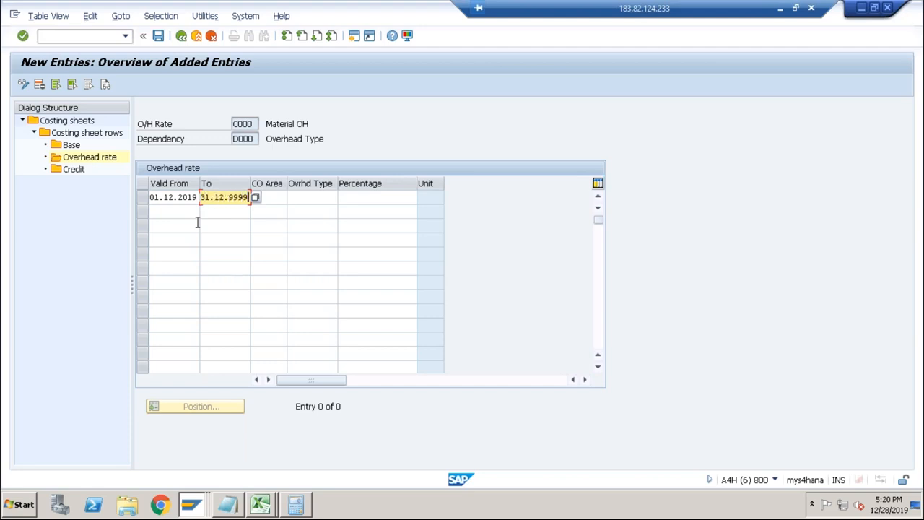
key("Tab")
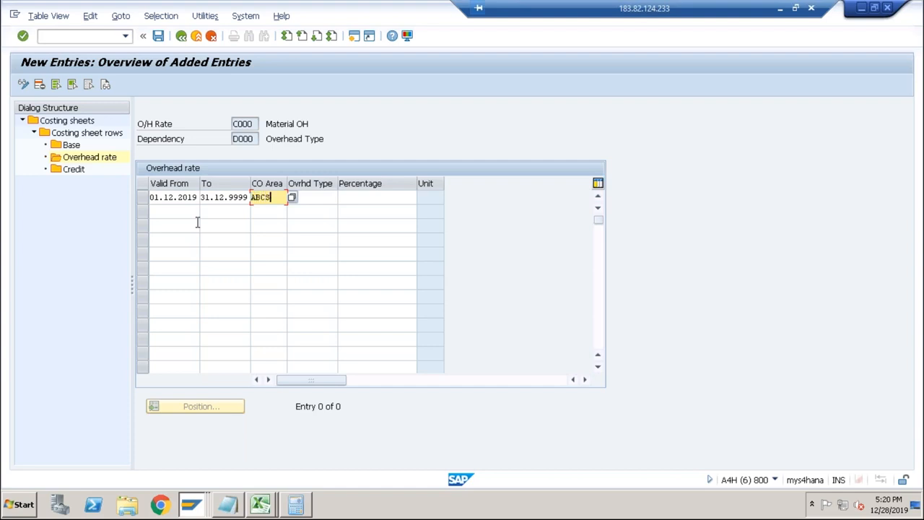
key("Tab")
key("F4")
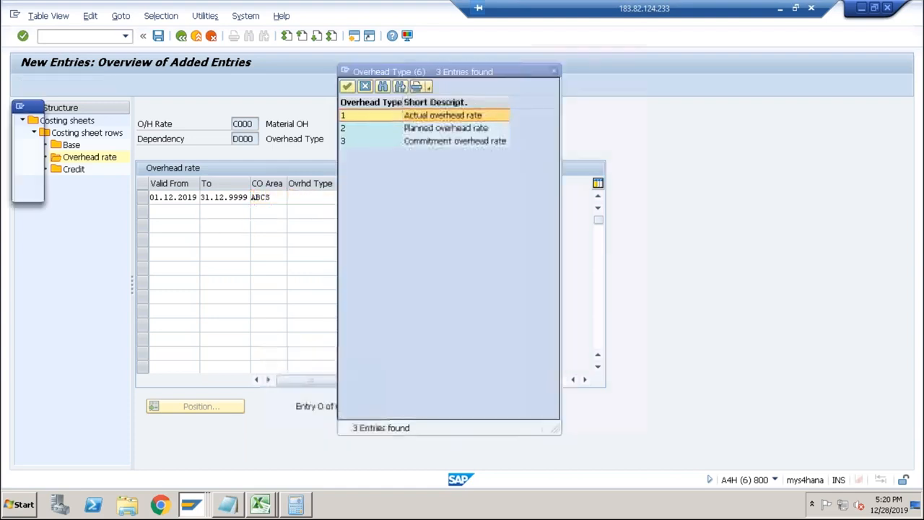
double_click(449, 135)
left_click(402, 195)
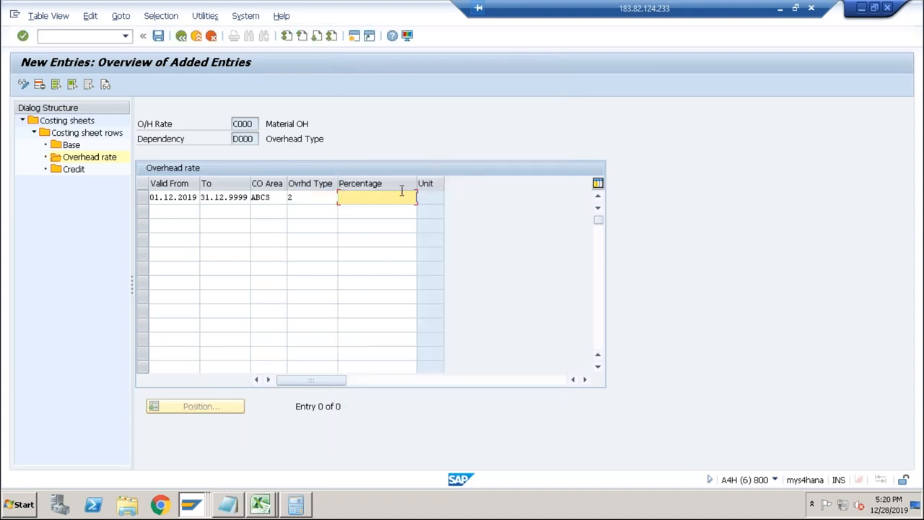
type("10")
key("Return")
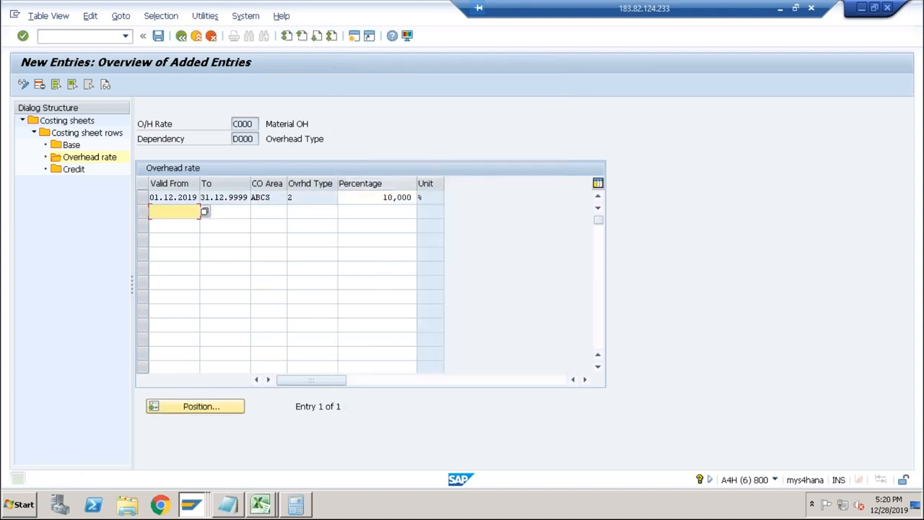
Add a 10% actual overhead rate (type 1) for CO area ABCS, valid 01.12.2019 to 31.12.9999.
left_click(180, 223)
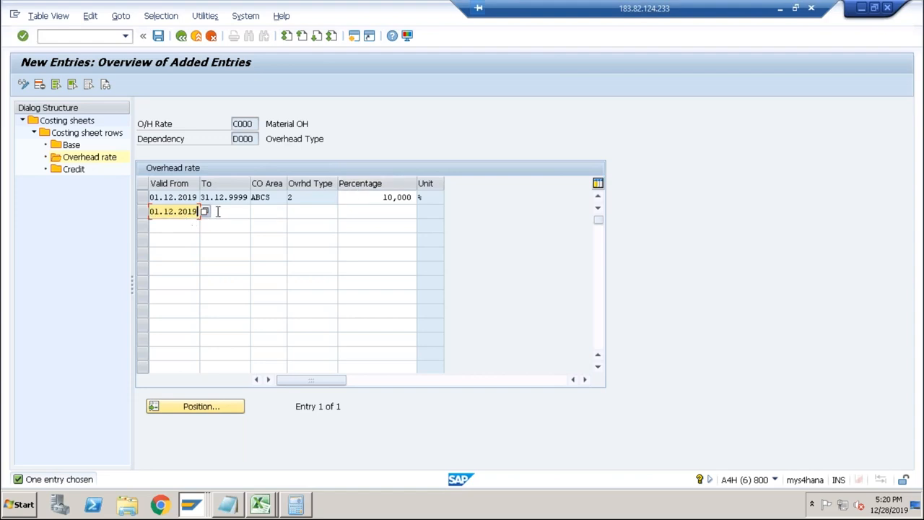
left_click(227, 212)
left_click(225, 225)
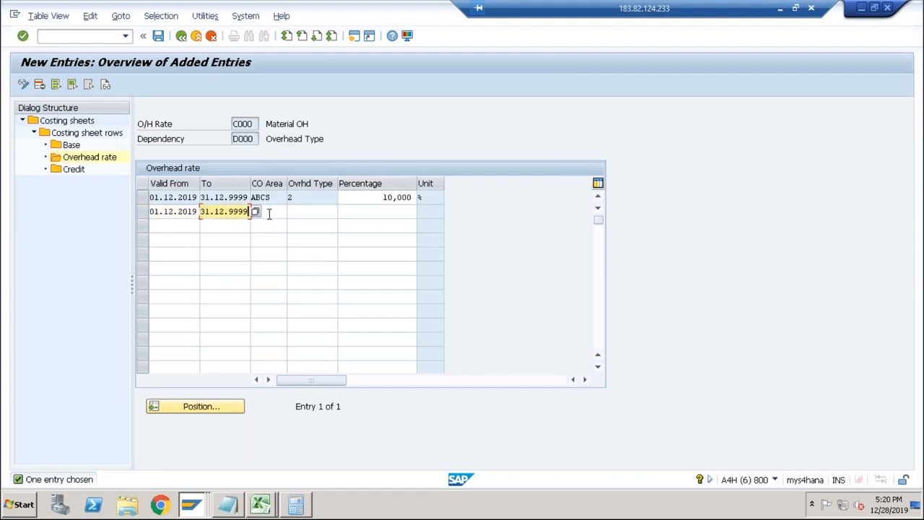
left_click(269, 212)
left_click(264, 225)
left_click(315, 215)
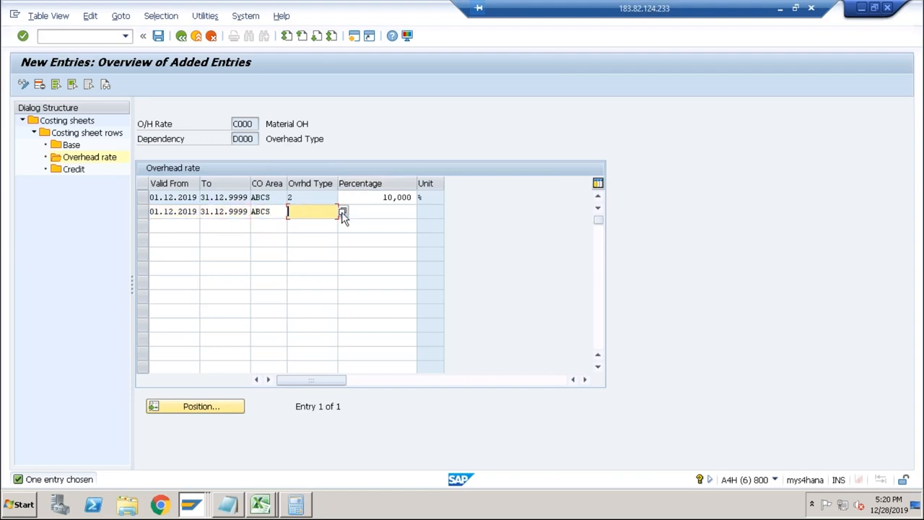
left_click(343, 213)
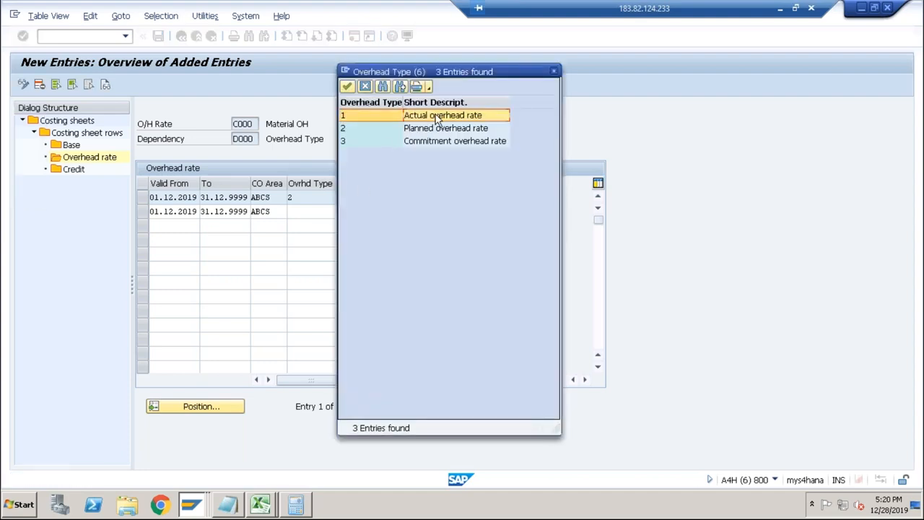
double_click(437, 119)
left_click(380, 211)
type("10")
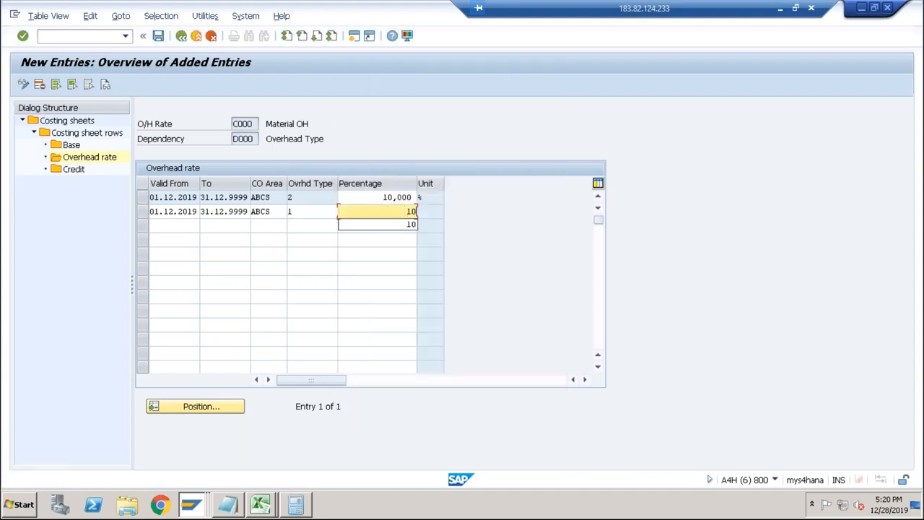
key("Return")
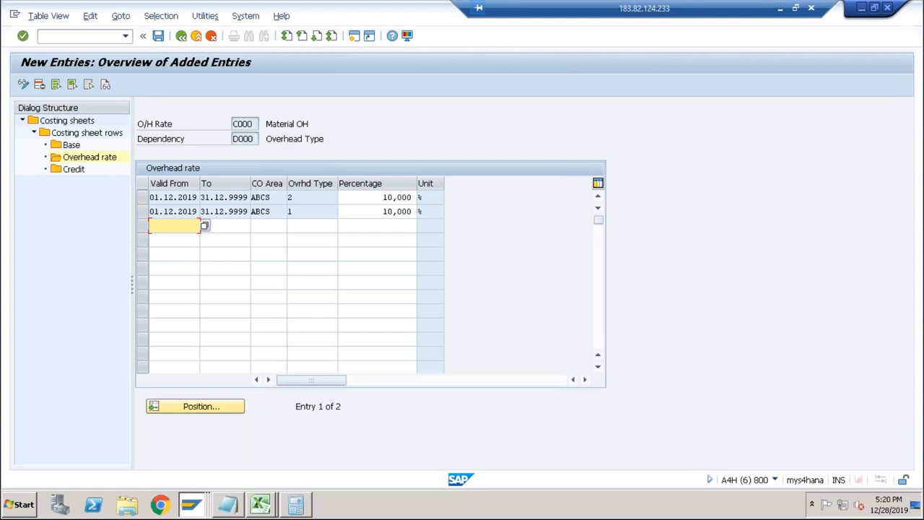
Save the Material OH overhead rates and return to the costing sheet rows.
left_click(158, 35)
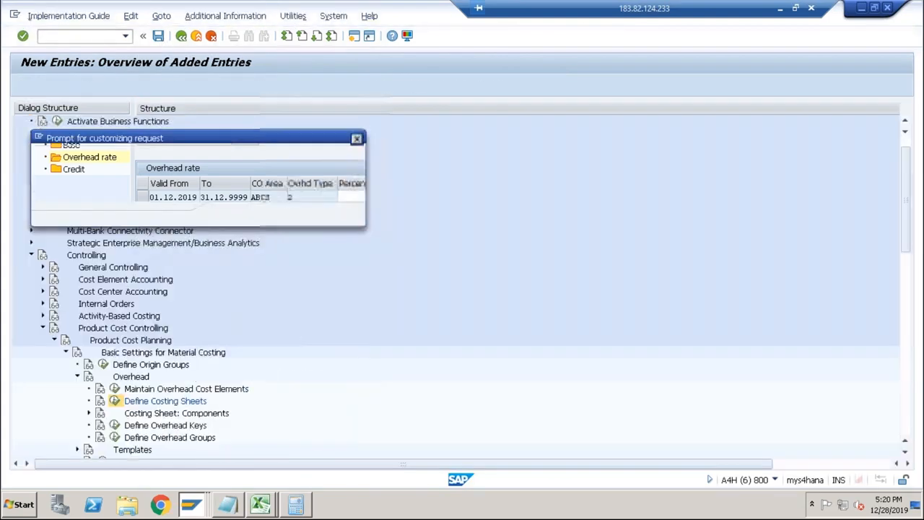
left_click(231, 212)
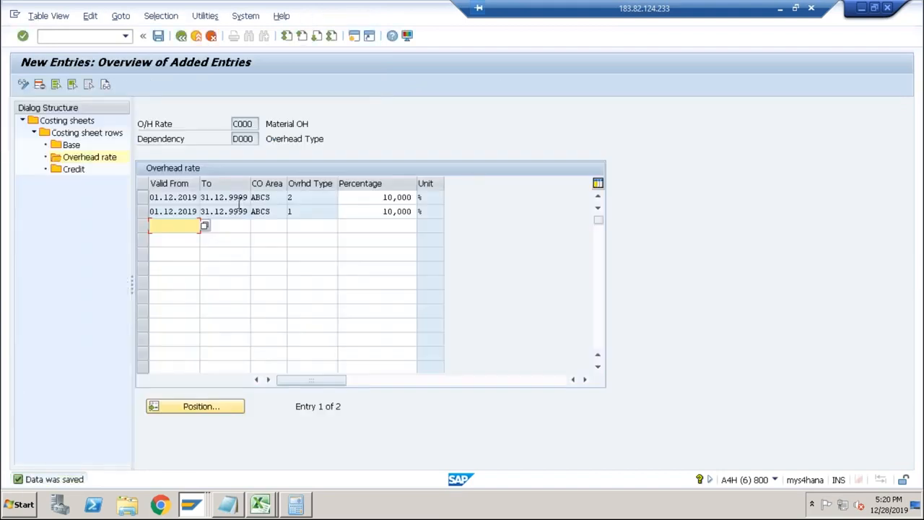
left_click_drag(374, 198, 413, 197)
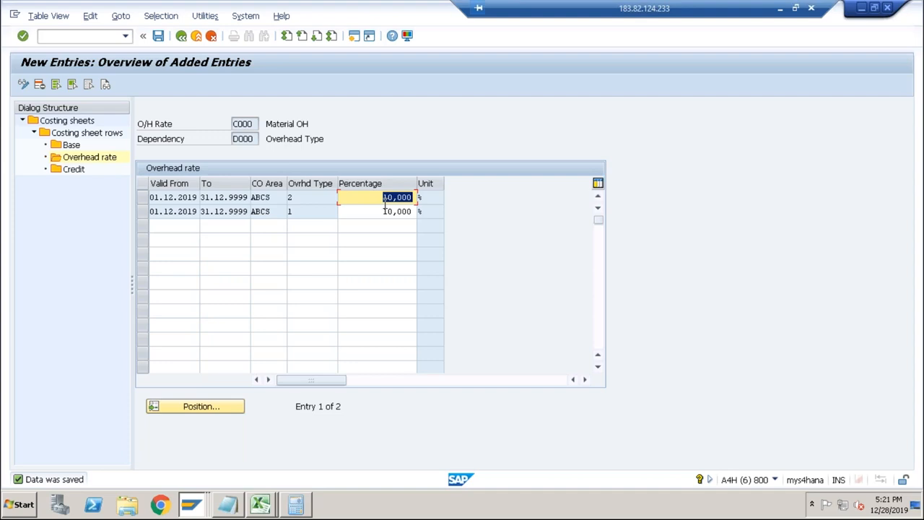
left_click(181, 37)
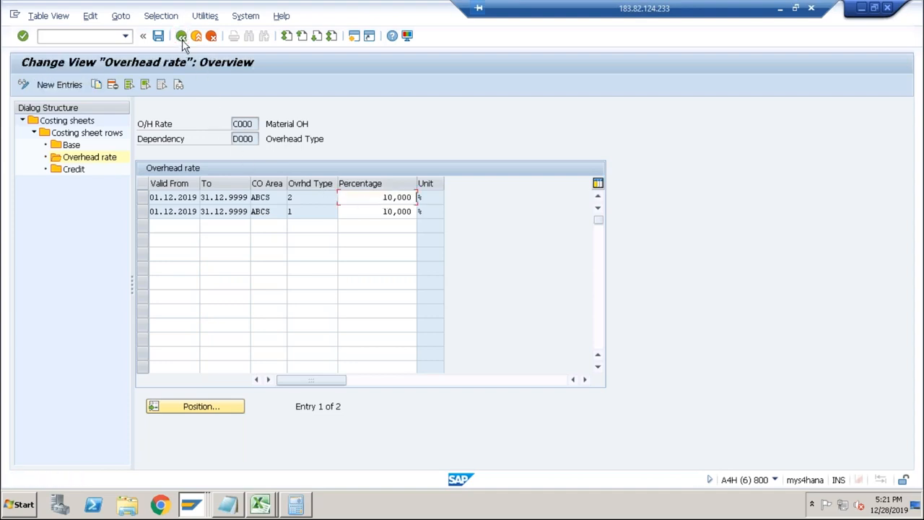
left_click(181, 36)
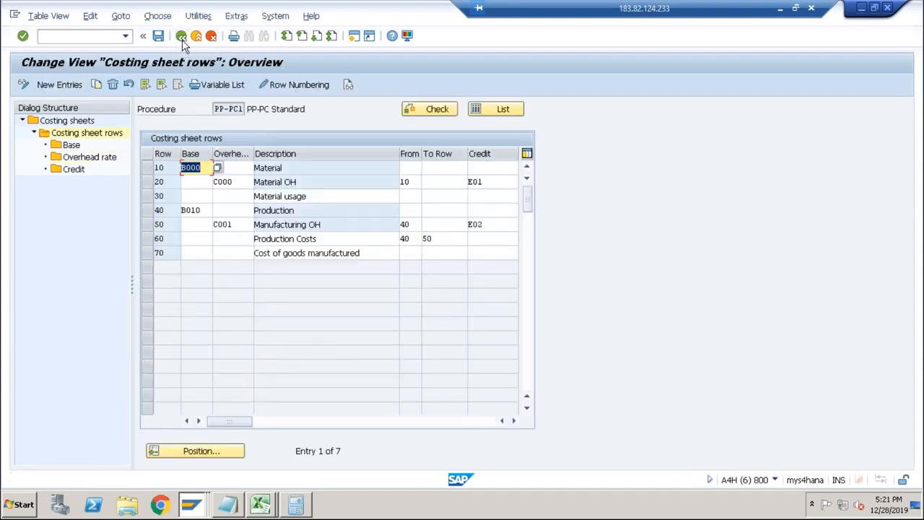
Open the calculation base of the Production row in costing sheet PP-PC1.
left_click(295, 224)
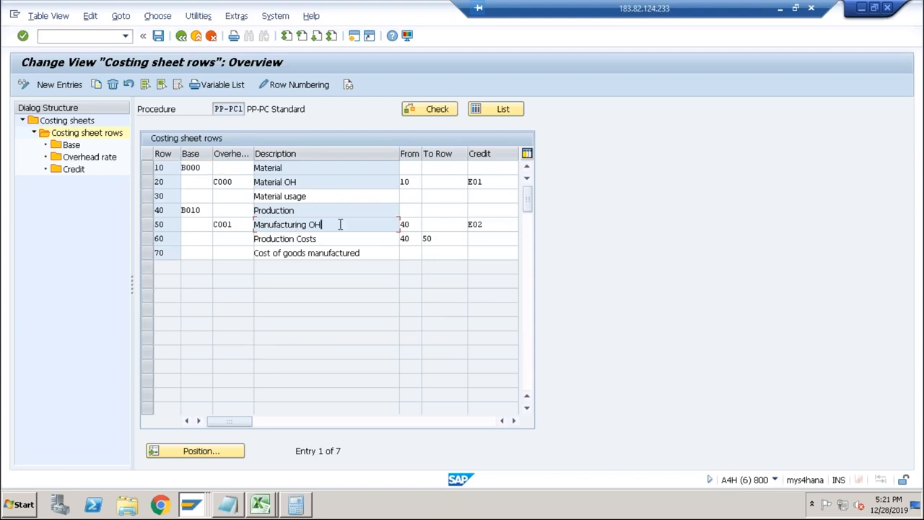
left_click(148, 210)
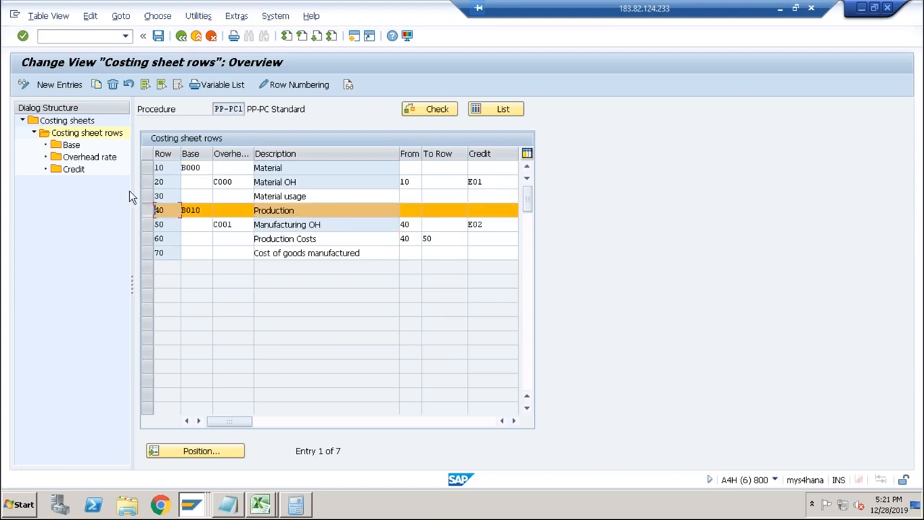
left_click(71, 145)
left_click(304, 260)
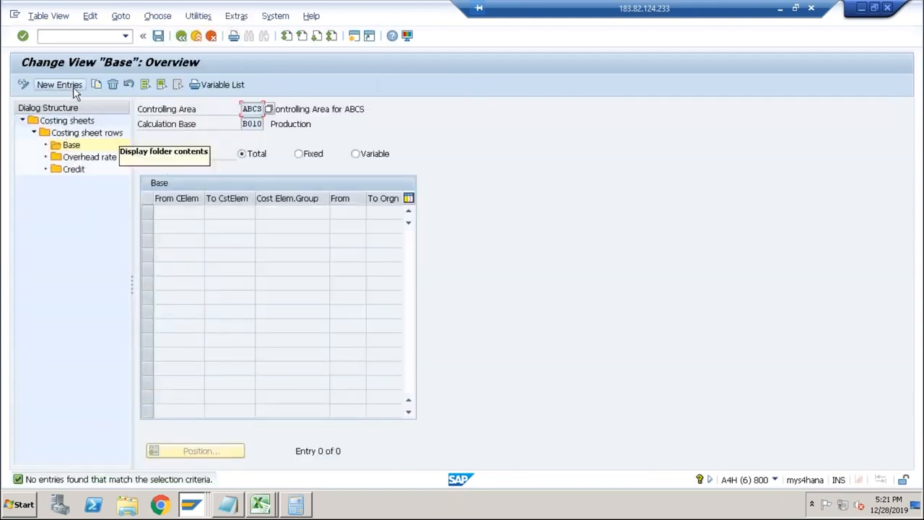
Add cost element 9003 to Production calculation base B010, save it and return to the costing sheet rows.
left_click(72, 87)
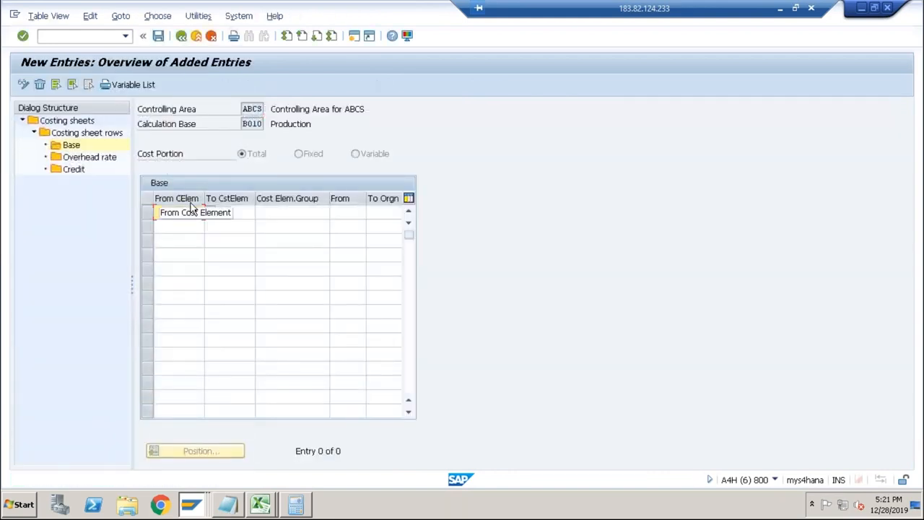
left_click(192, 210)
type("9003")
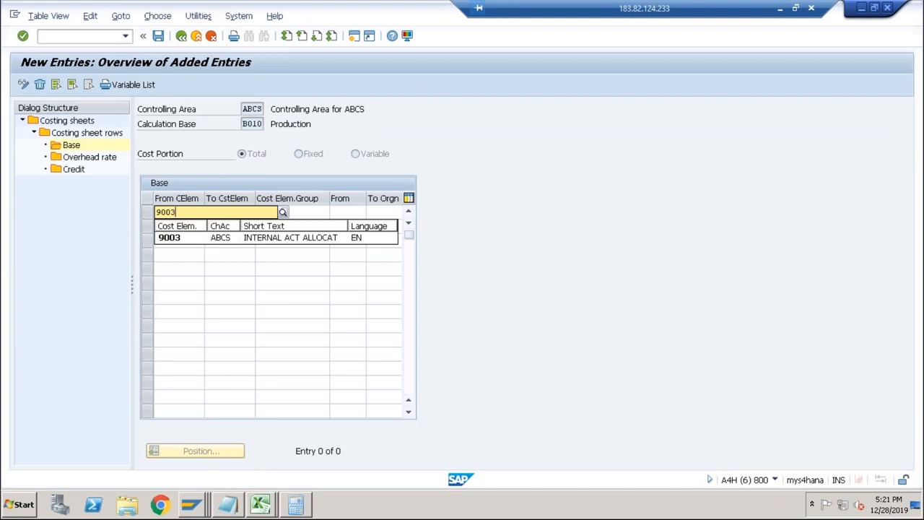
key("Return")
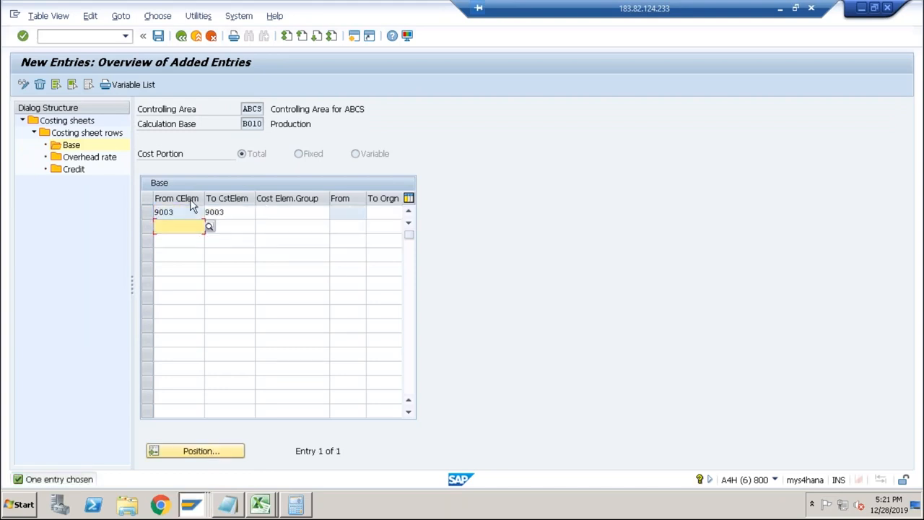
left_click(158, 36)
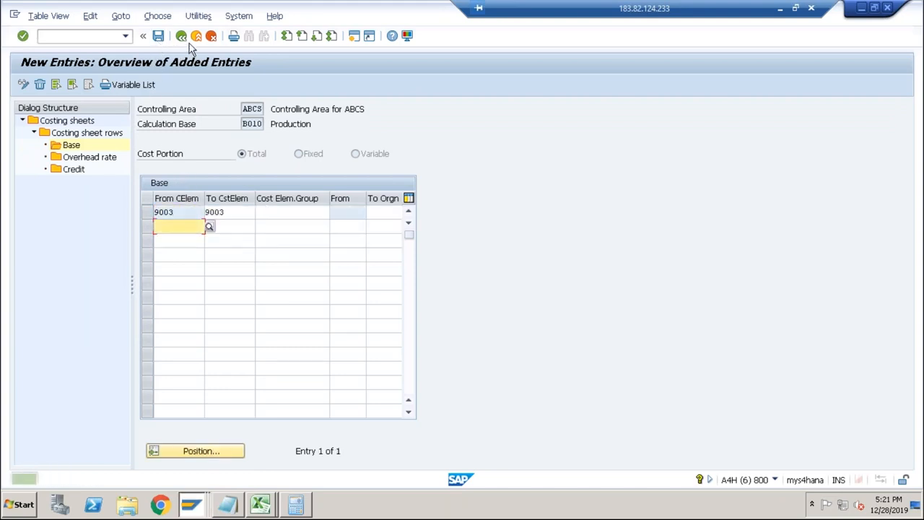
left_click(182, 36)
left_click(182, 36)
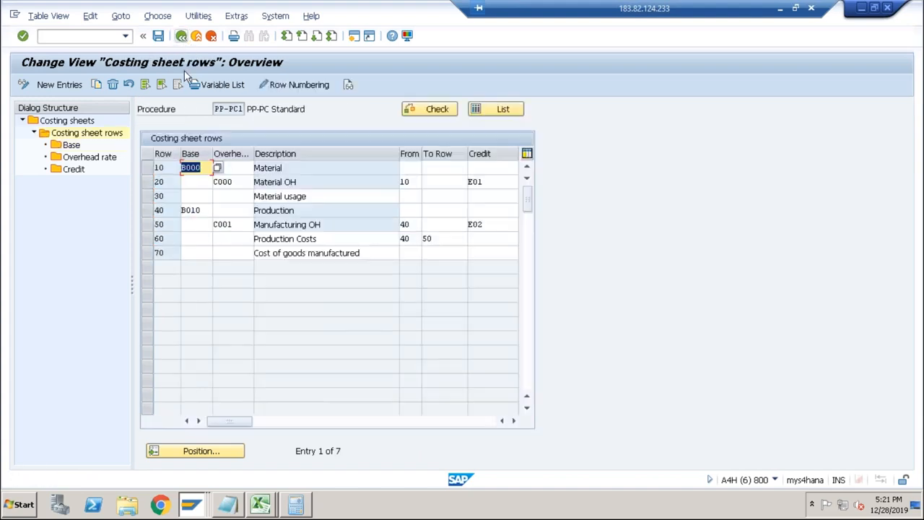
Add a 10% overhead rate to the Manufacturing OH row (C001) for CO area ABCS, valid 01.12.2019 to 31.12.9999.
left_click(243, 225)
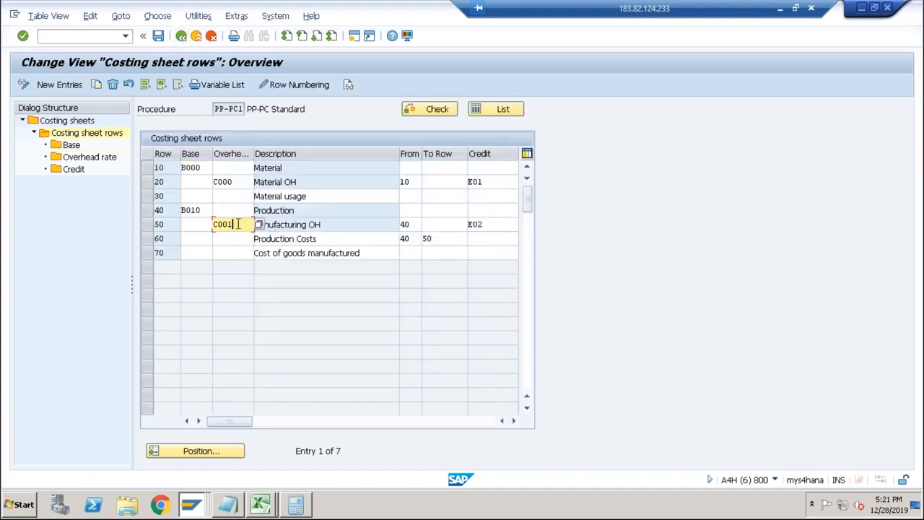
left_click(147, 226)
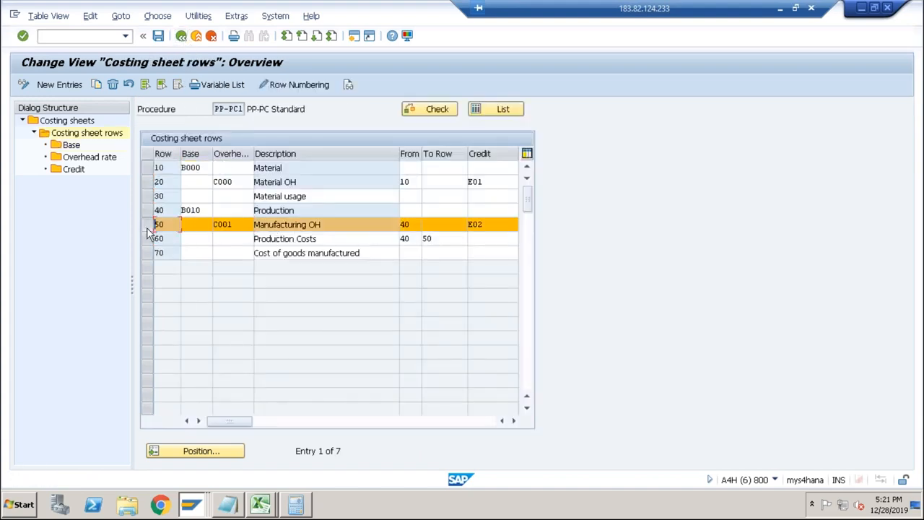
double_click(80, 159)
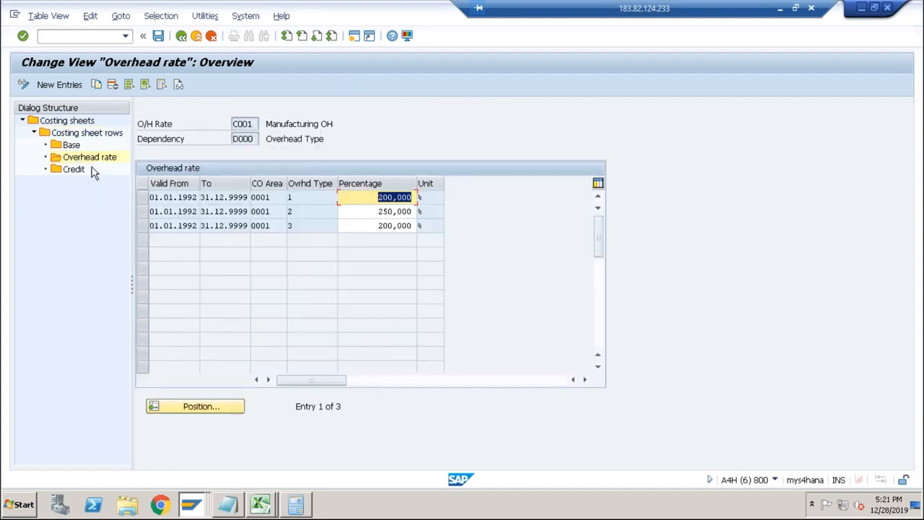
left_click(72, 84)
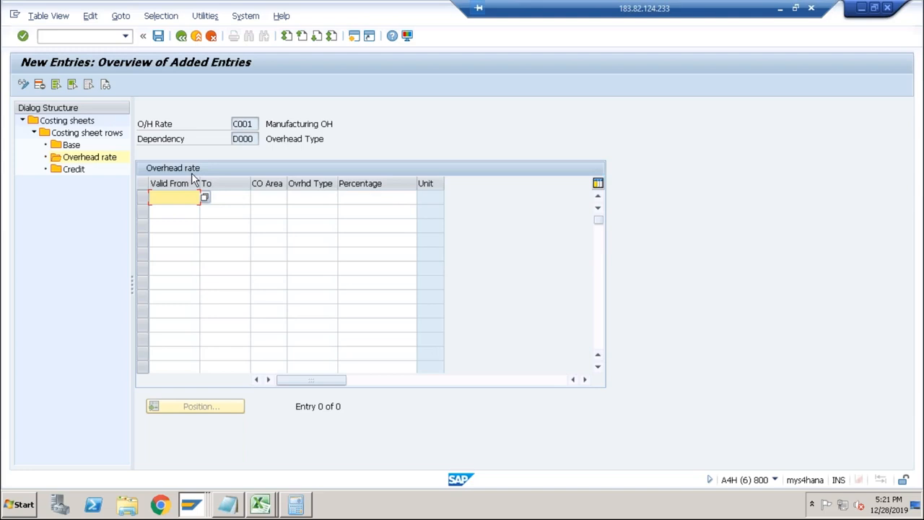
key("Down")
key("Tab")
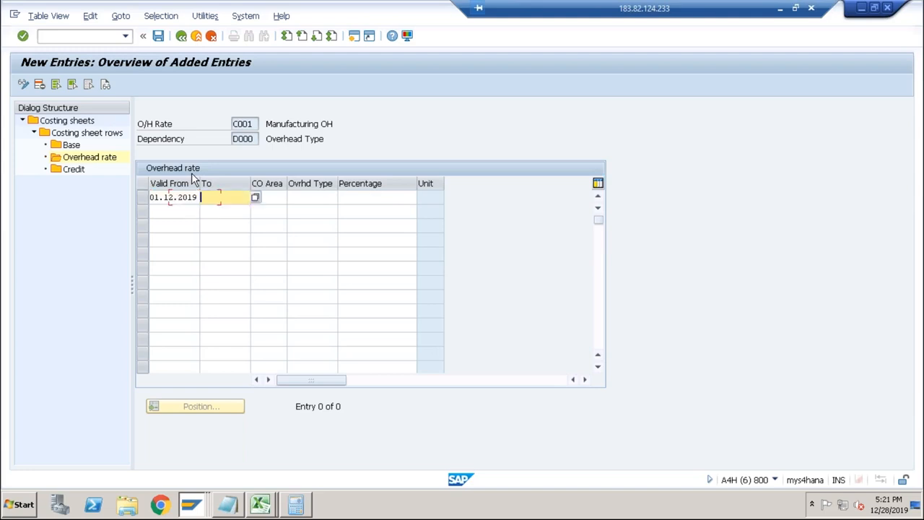
key("Down")
key("Tab")
key("Down")
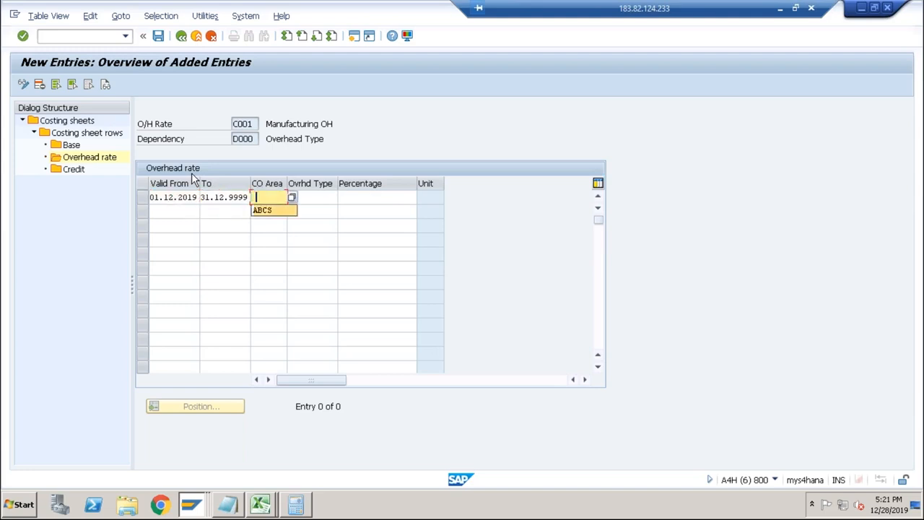
key("Tab")
type("10")
key("Return")
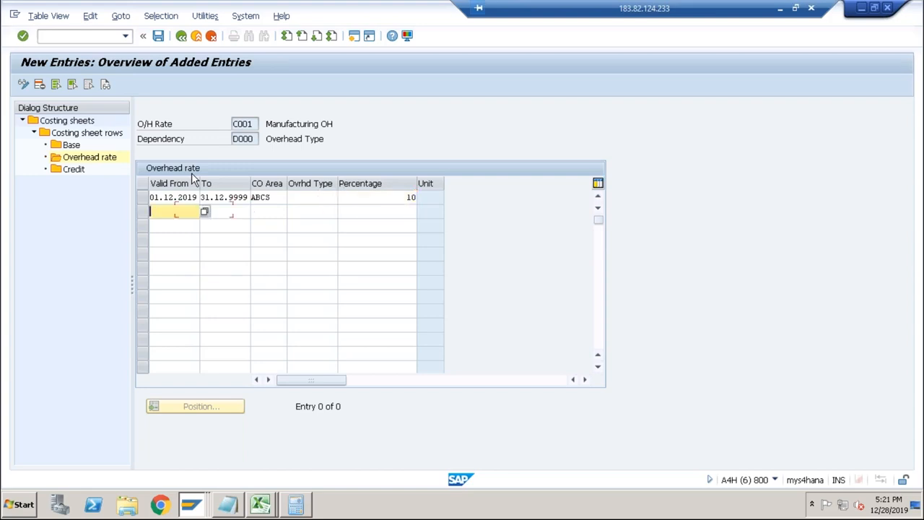
Add a second 10% Manufacturing OH rate for CO area ABCS, valid 01.12.2019 to 31.12.9999.
key("Down")
key("Tab")
key("Down")
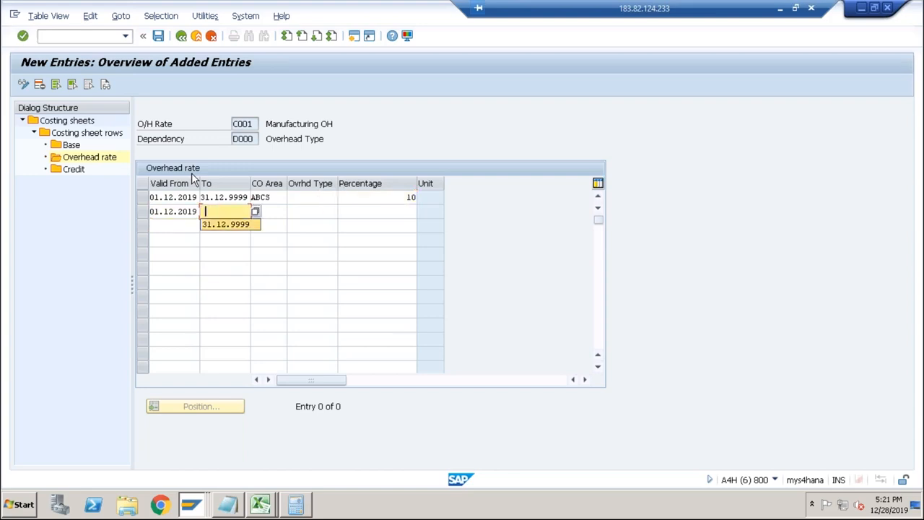
key("Tab")
key("Down")
key("Tab")
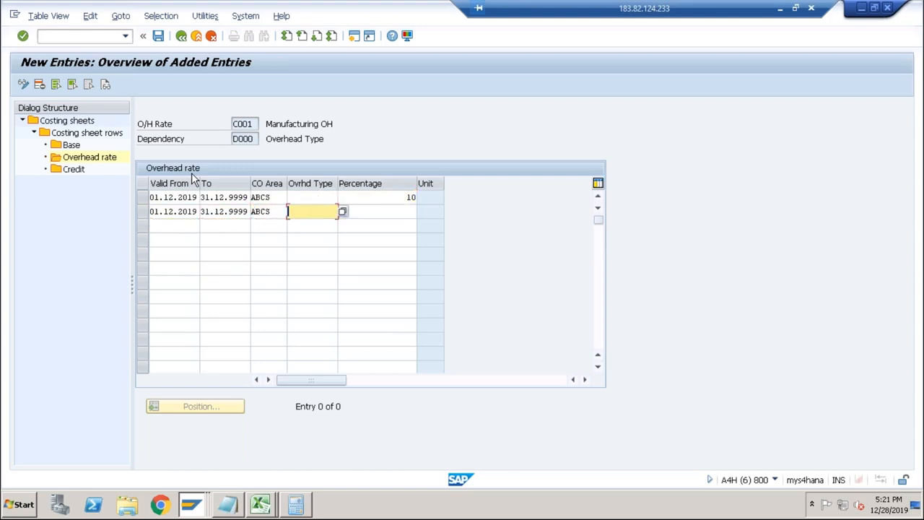
key("Down")
key("Return")
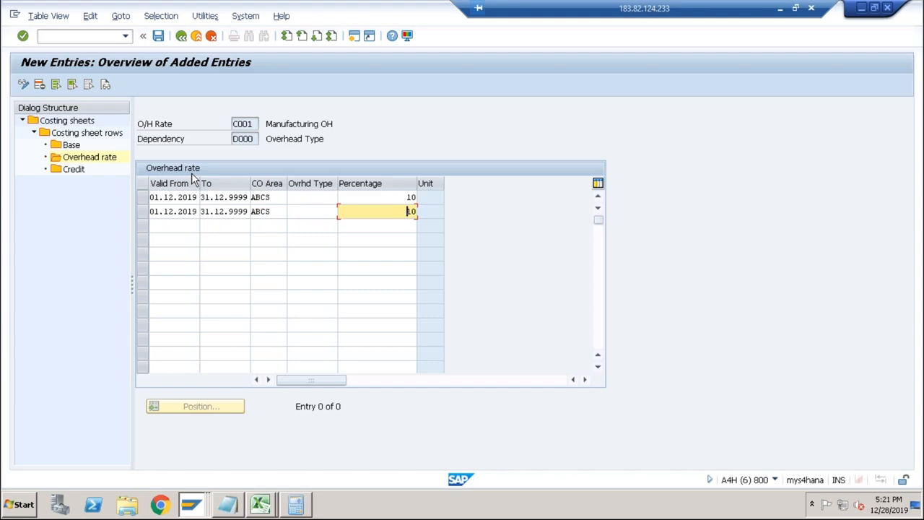
key("Return")
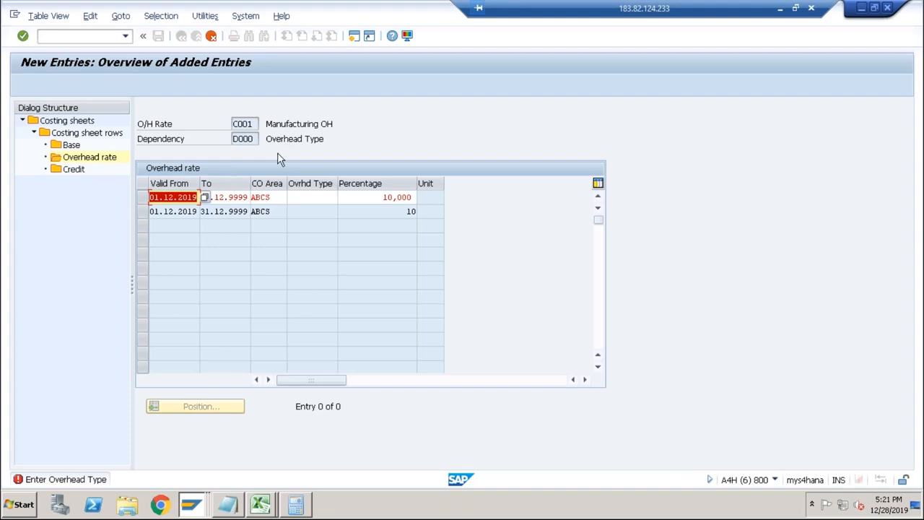
Assign overhead type 1 to the first new Manufacturing OH rate and type 2 to the second.
left_click(311, 200)
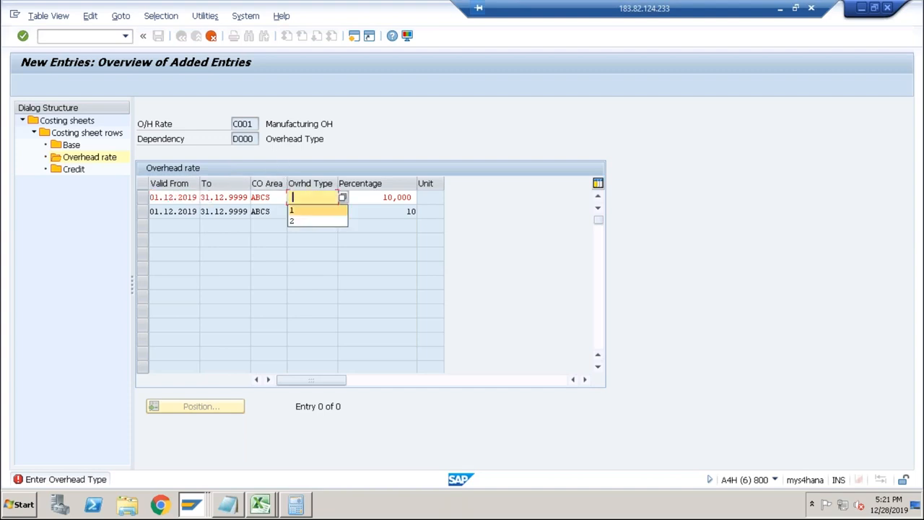
left_click(306, 211)
key("Return")
left_click(310, 211)
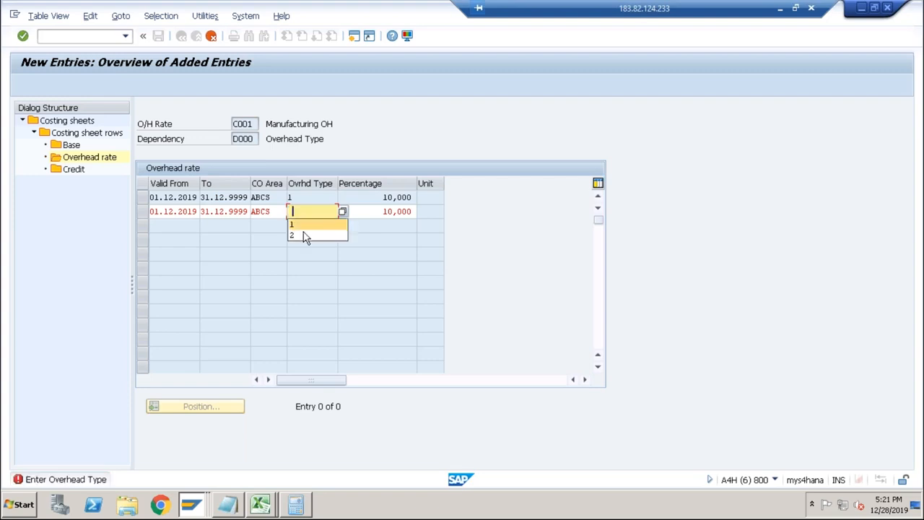
left_click(301, 236)
key("Return")
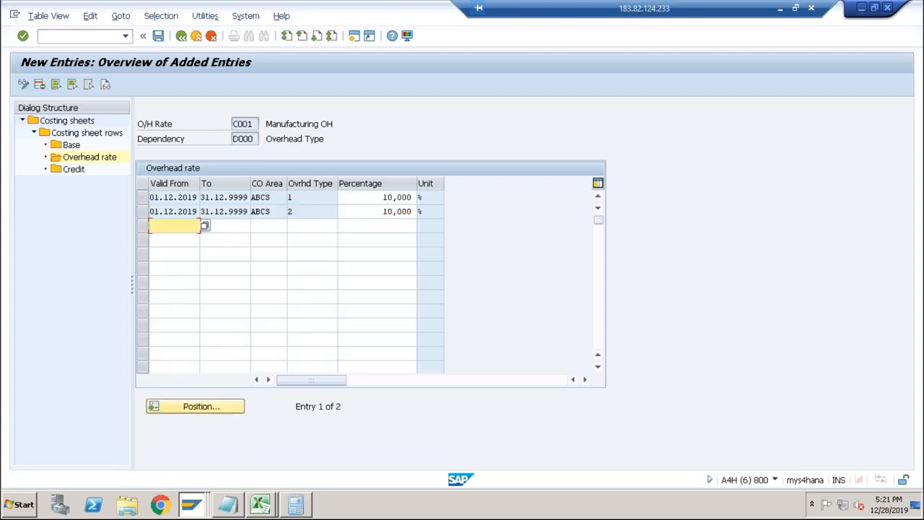
Save the Manufacturing OH overhead rates and return to the costing sheet rows.
left_click(160, 36)
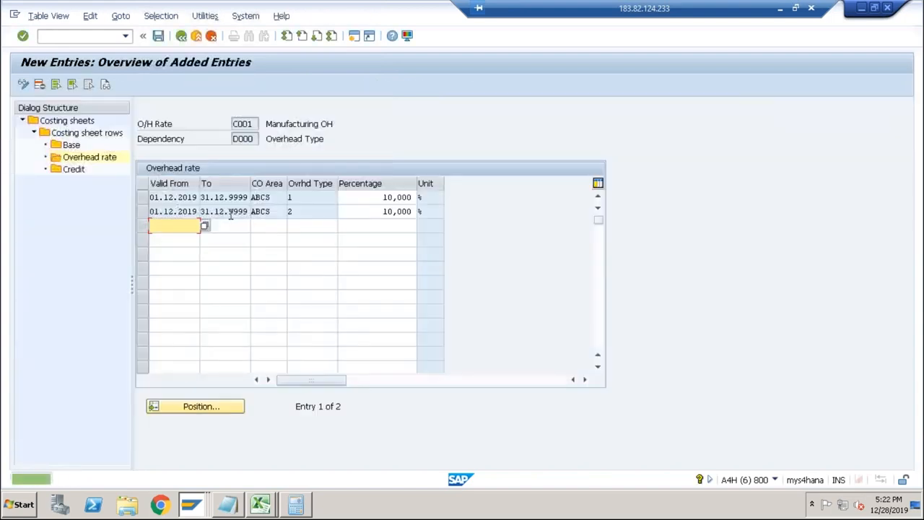
left_click(73, 171)
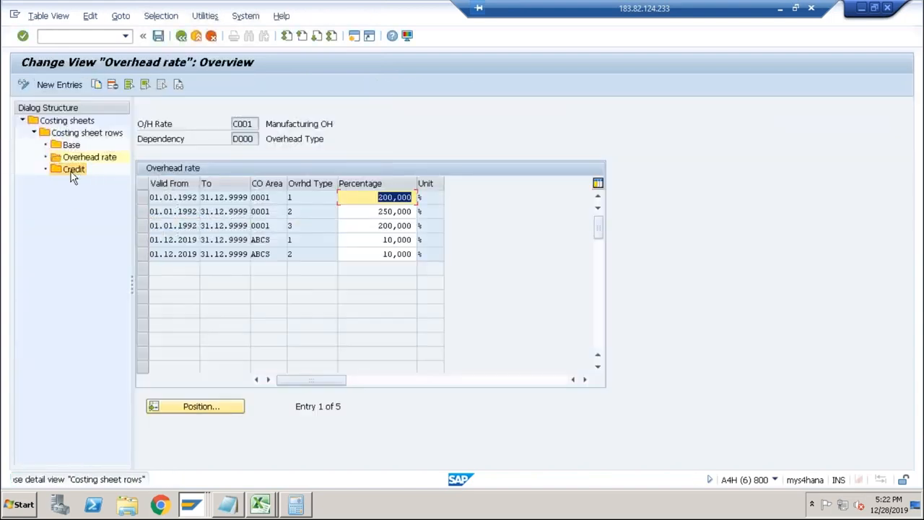
left_click(181, 36)
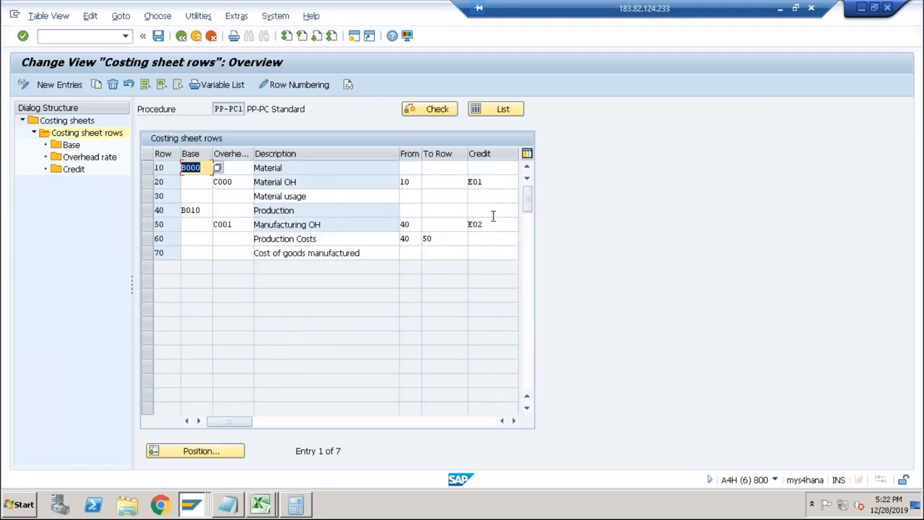
left_click(490, 182)
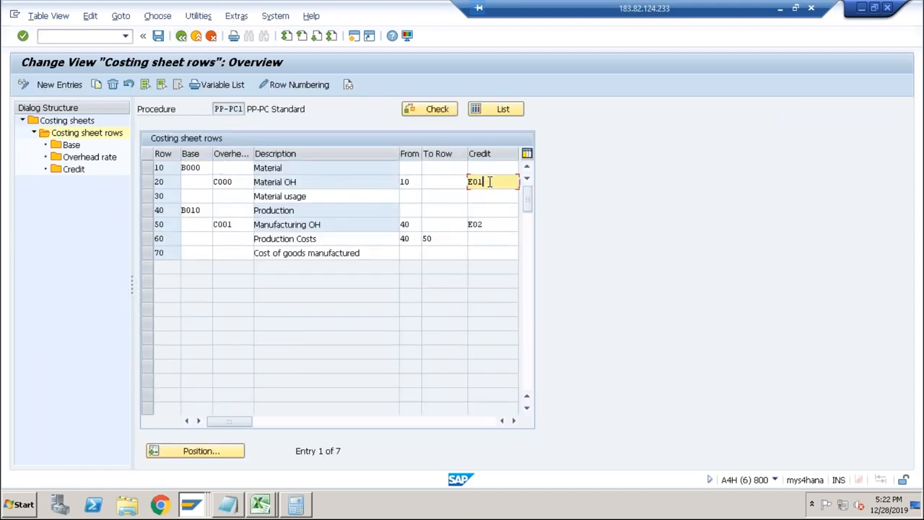
left_click(73, 169)
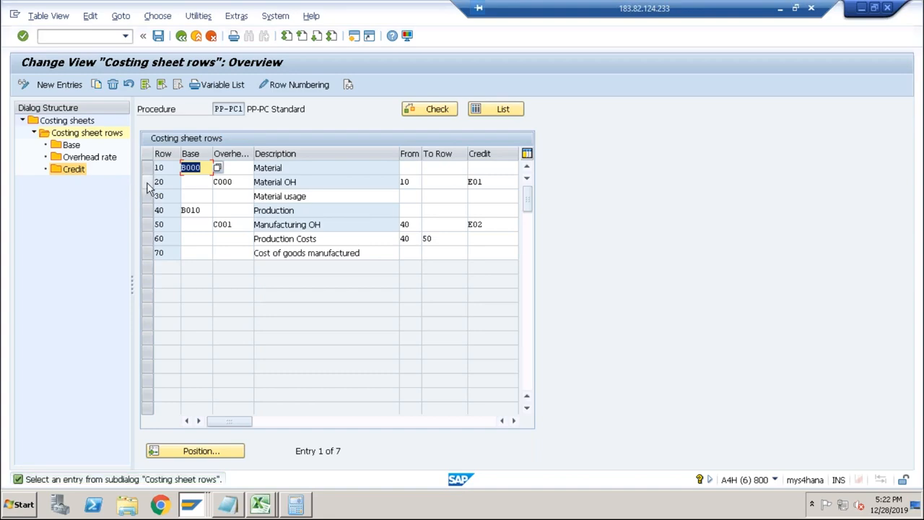
left_click(147, 181)
double_click(74, 170)
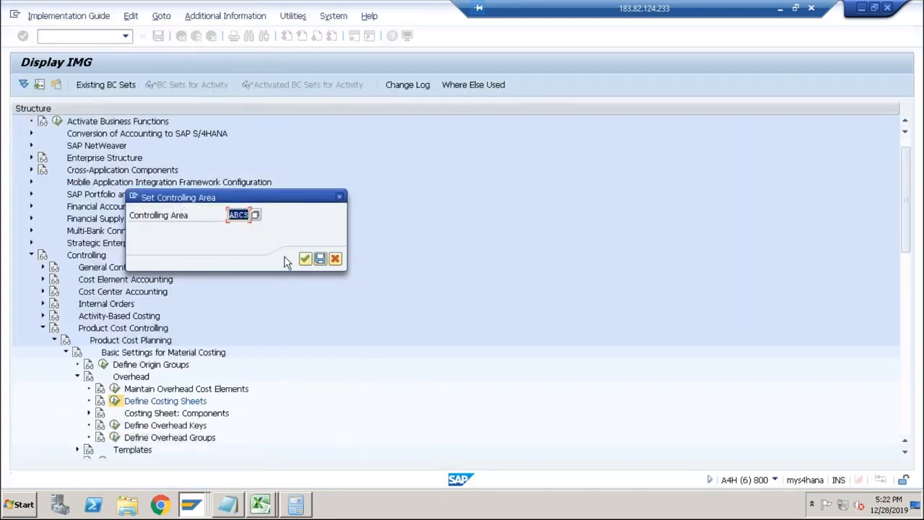
left_click(305, 258)
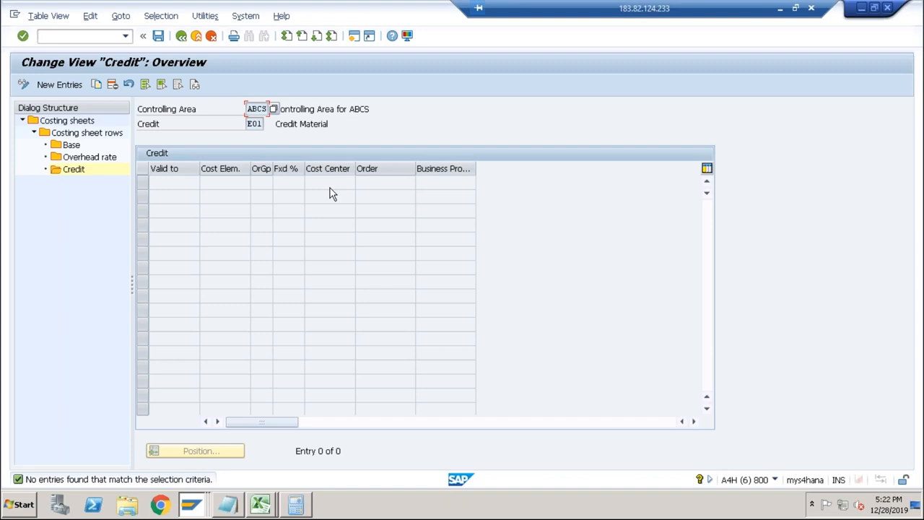
left_click(183, 37)
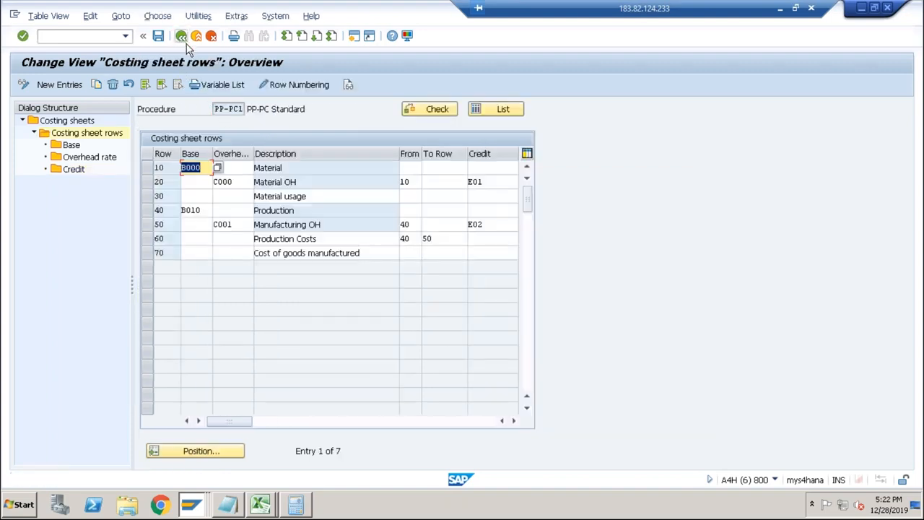
Start a new entry in credit E01 of the Material OH row with a valid-to date of 31.12.9999.
left_click(147, 181)
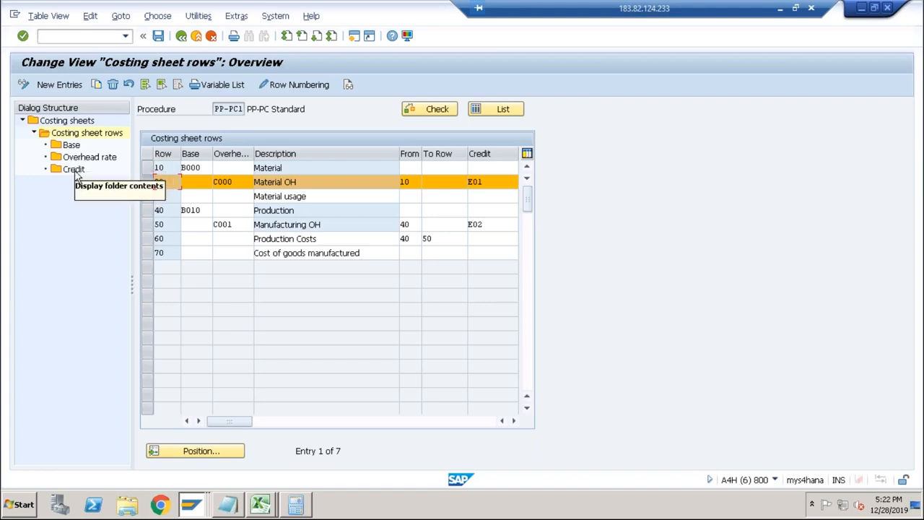
double_click(74, 171)
left_click(305, 258)
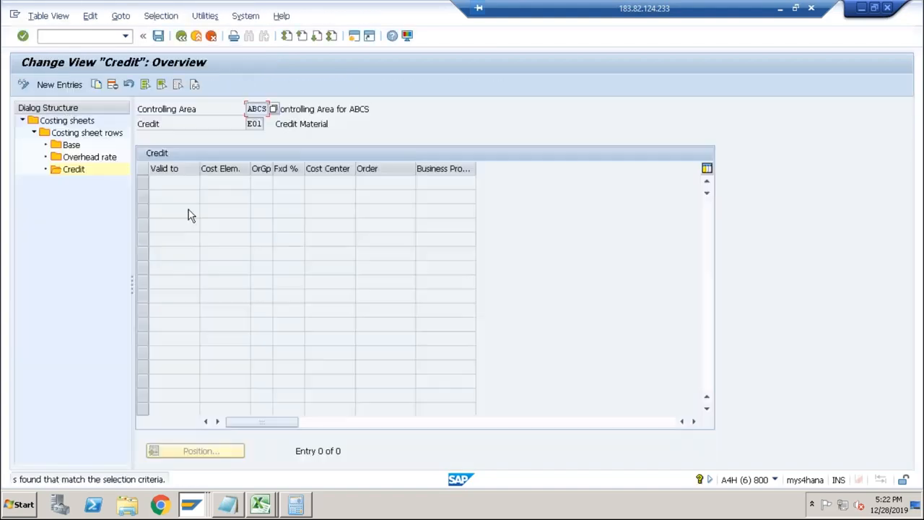
left_click(65, 84)
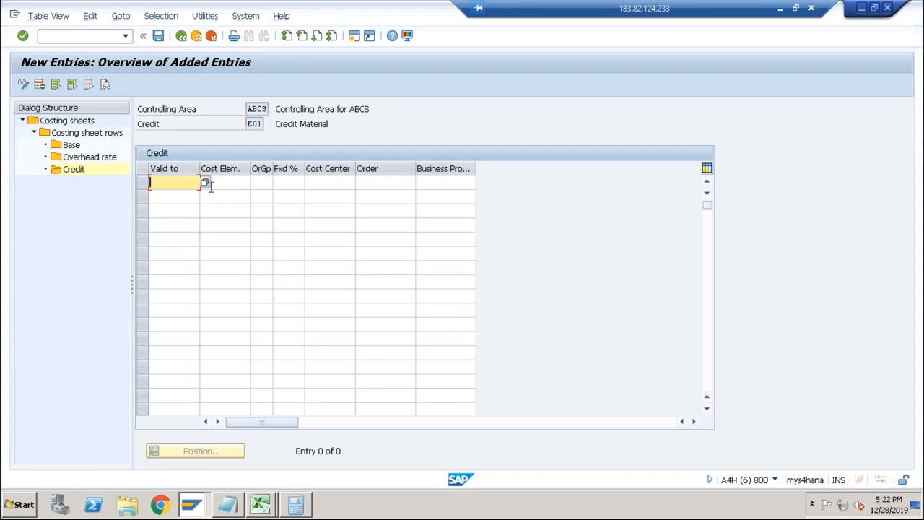
type("9999")
key("Tab")
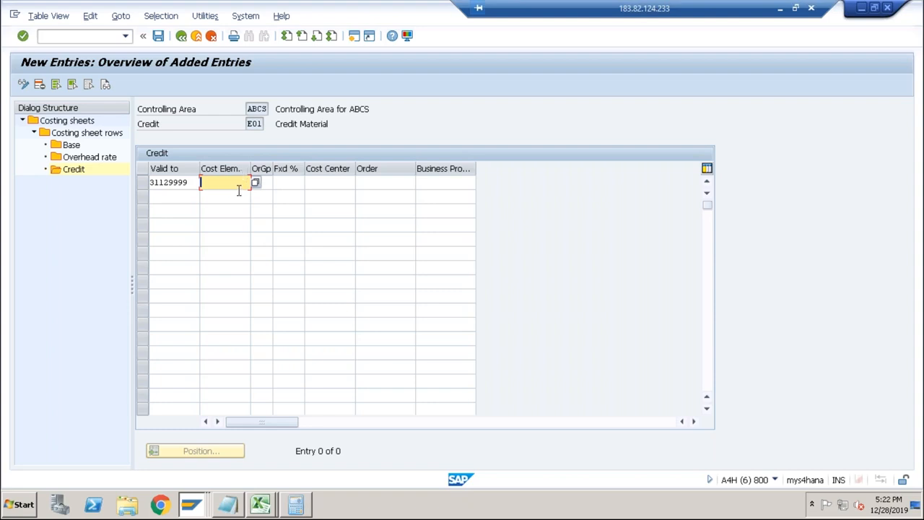
Switch to the automatic postings account configuration session and open central G/L account maintenance for company code ABCS.
key("alt+Tab")
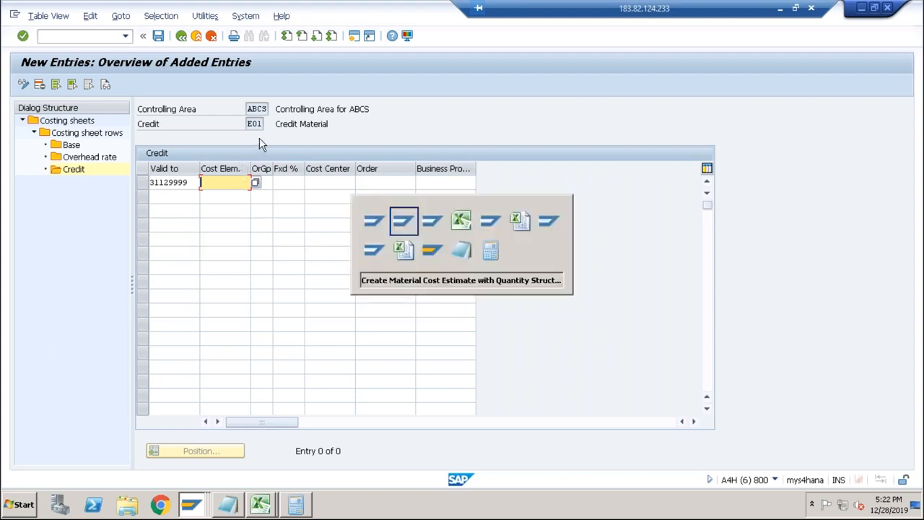
key("alt+Tab")
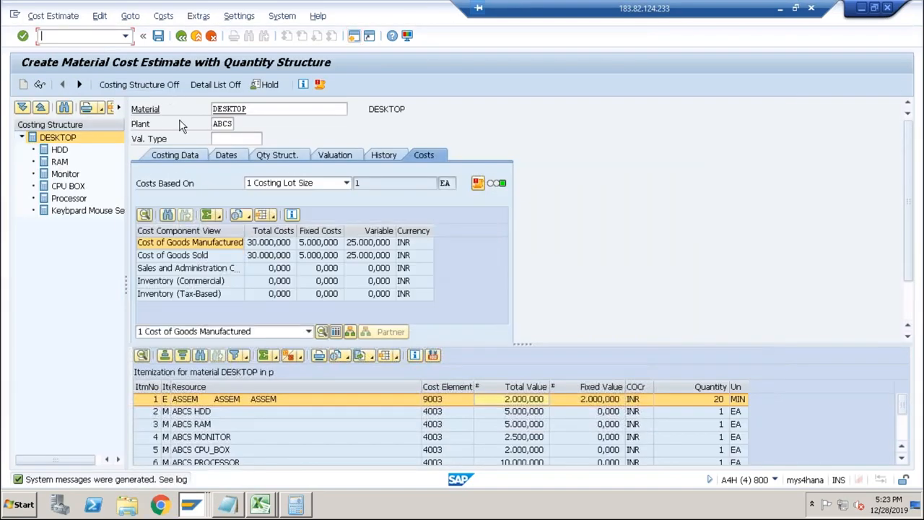
key("alt+Tab")
key("alt+Tab")
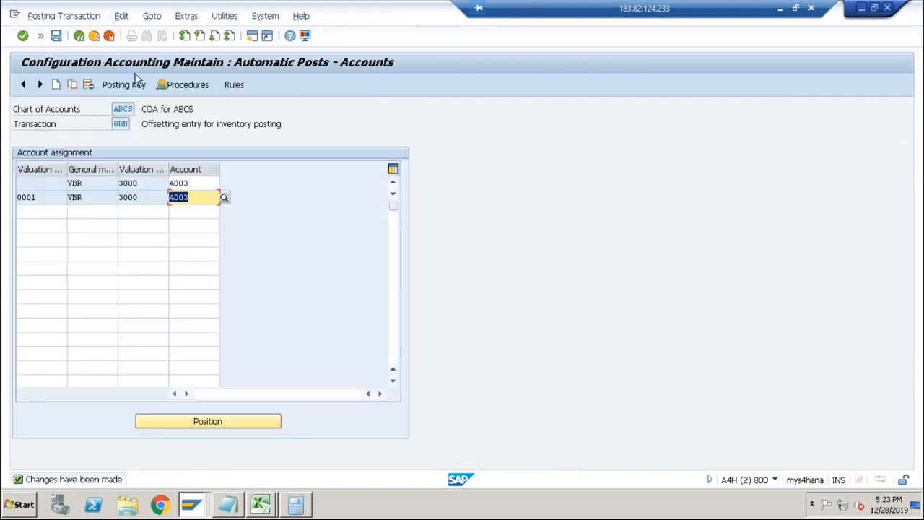
left_click(40, 36)
type("/m")
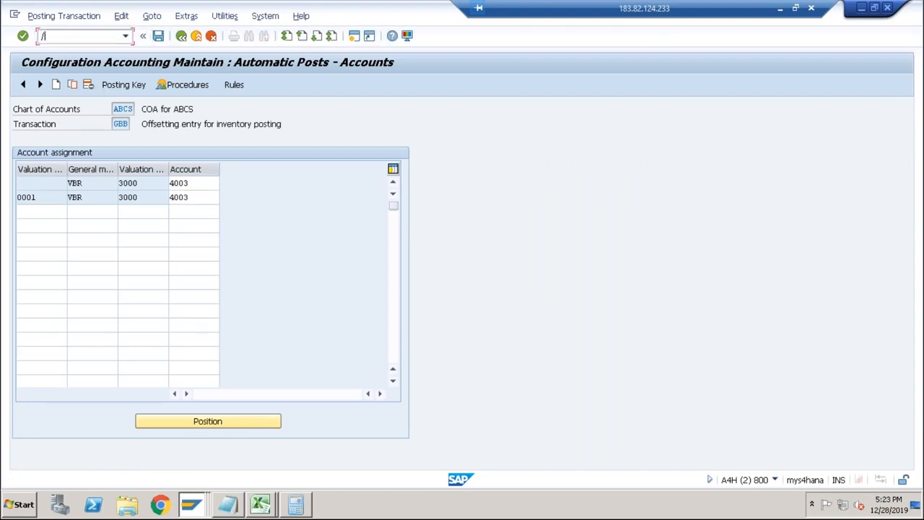
type("00")
key("Return")
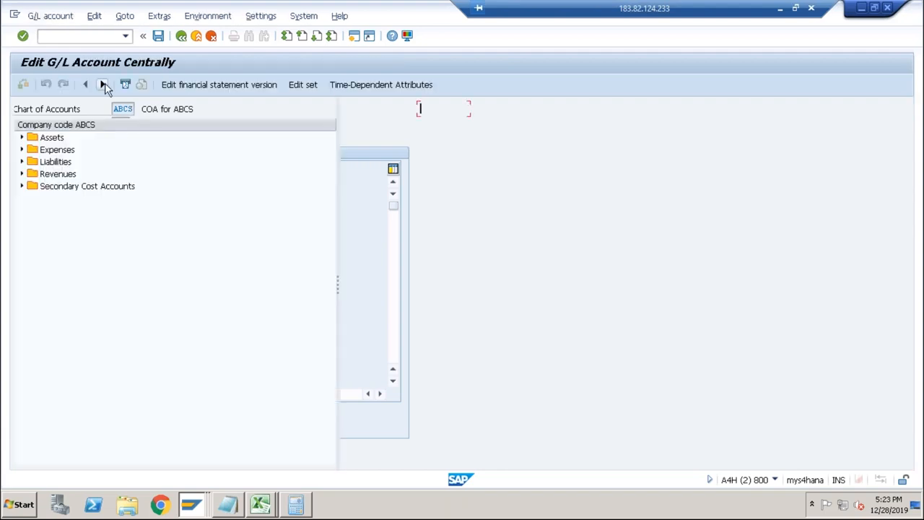
Copy expense account 4003 RM Consumption to a new G/L account 4004 in company code ABCS.
left_click(21, 150)
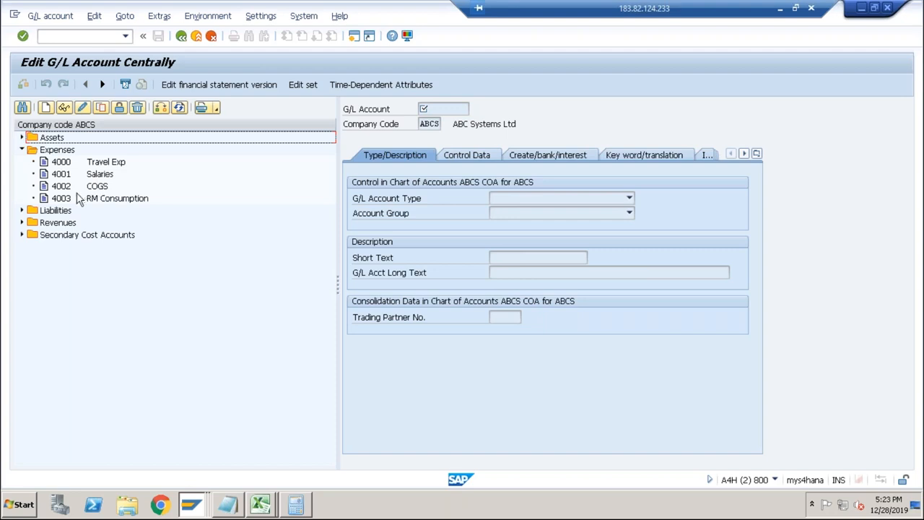
left_click(63, 202)
left_click(100, 107)
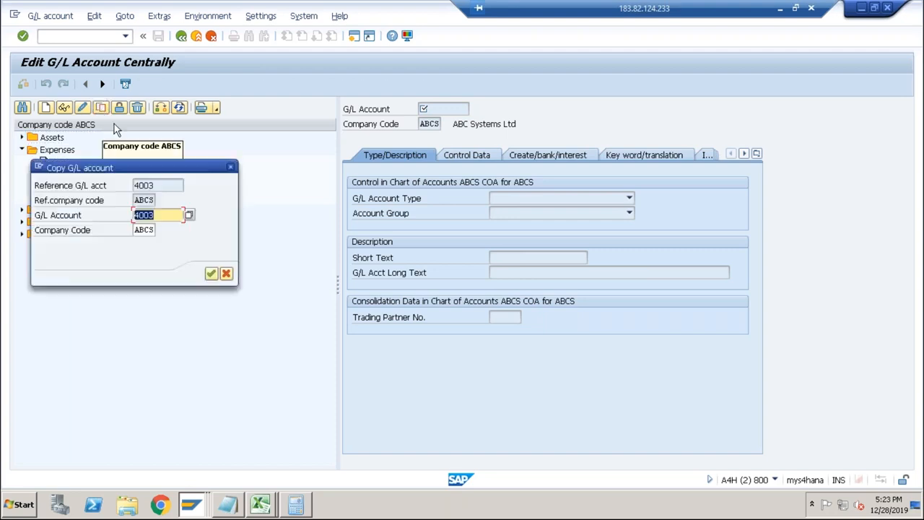
type("4004")
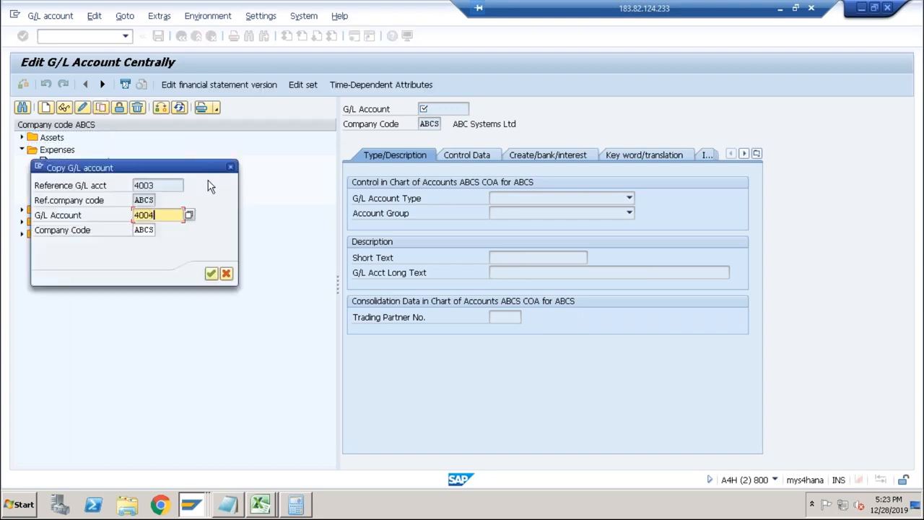
key("Return")
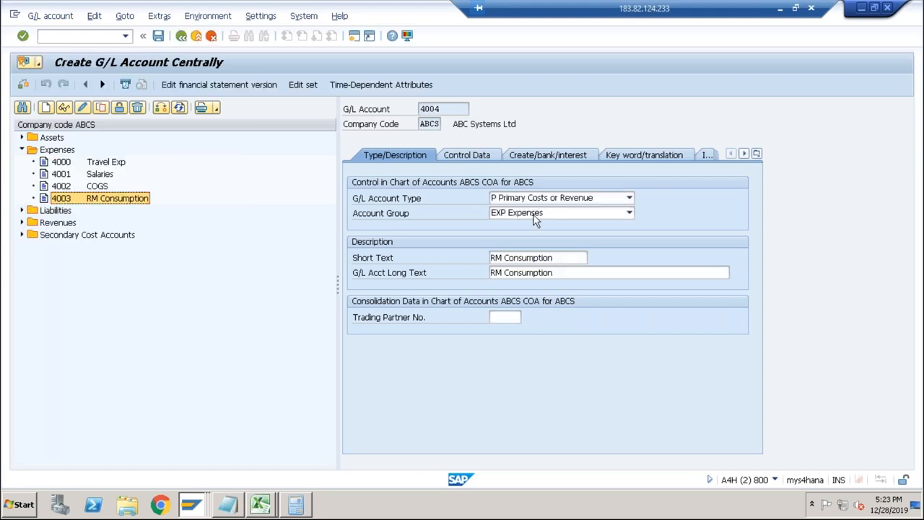
Set the short text of G/L account 4004 to RM OH and clear its long text.
left_click_drag(555, 257, 469, 255)
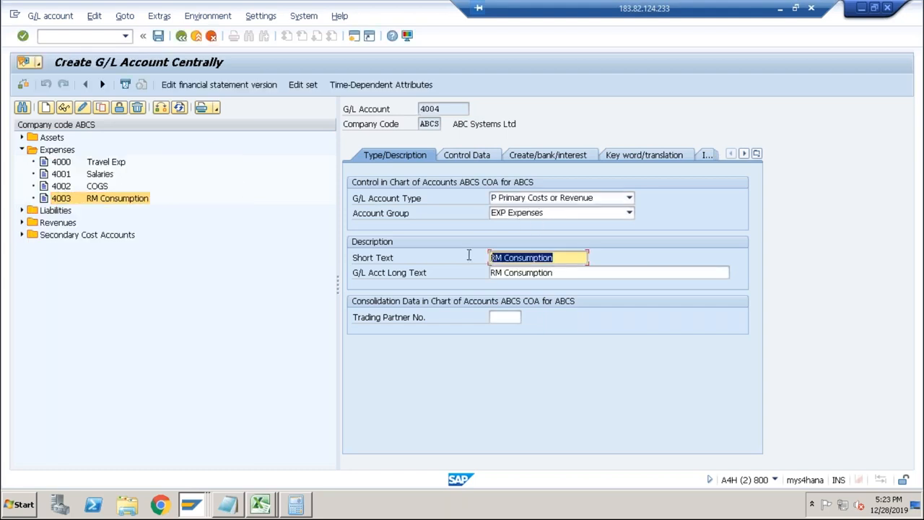
type("R")
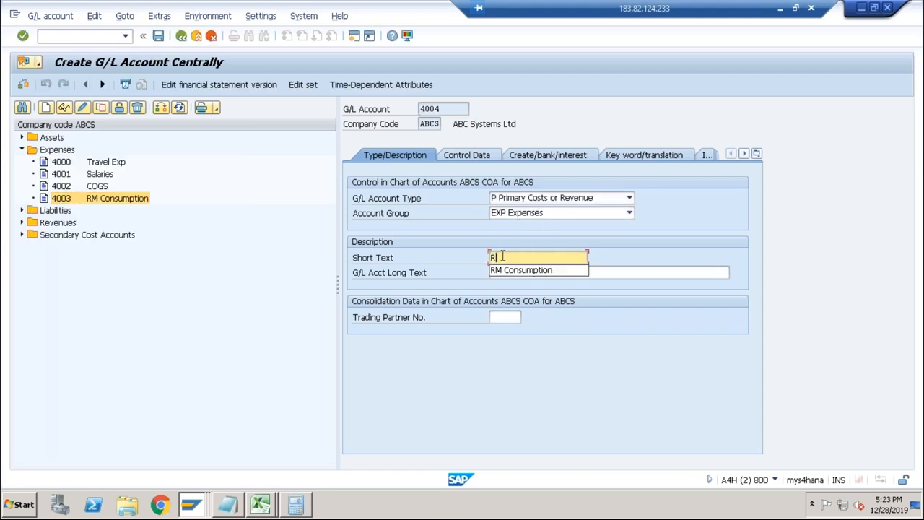
key("BackSpace")
type("Ov")
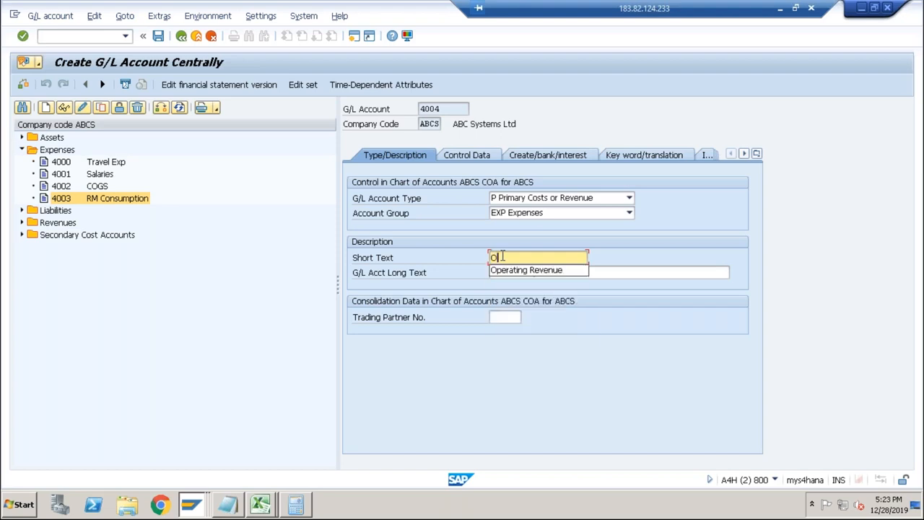
key("BackSpace")
key("BackSpace")
type("R")
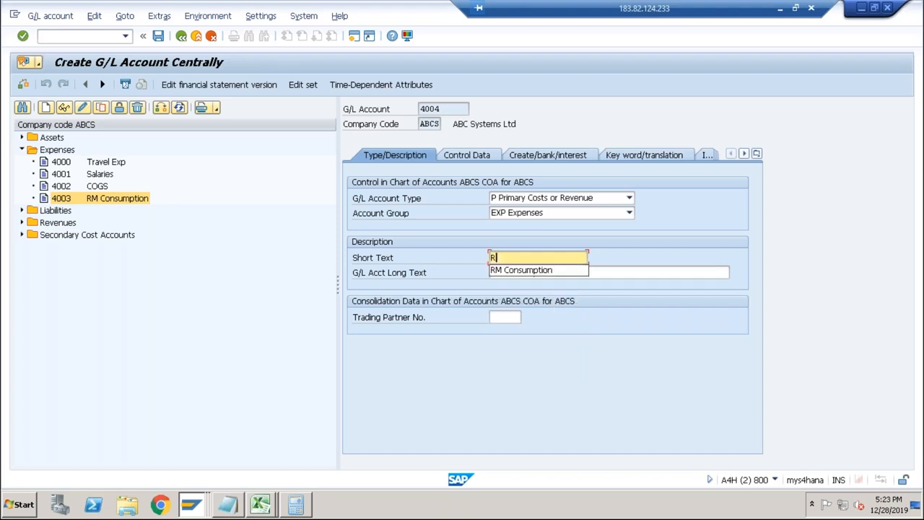
type("M OH")
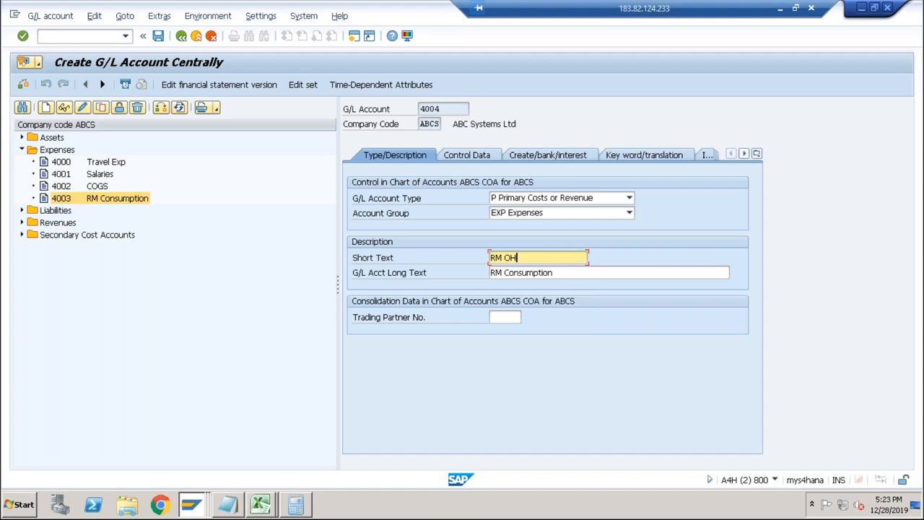
key("Tab")
key("BackSpace")
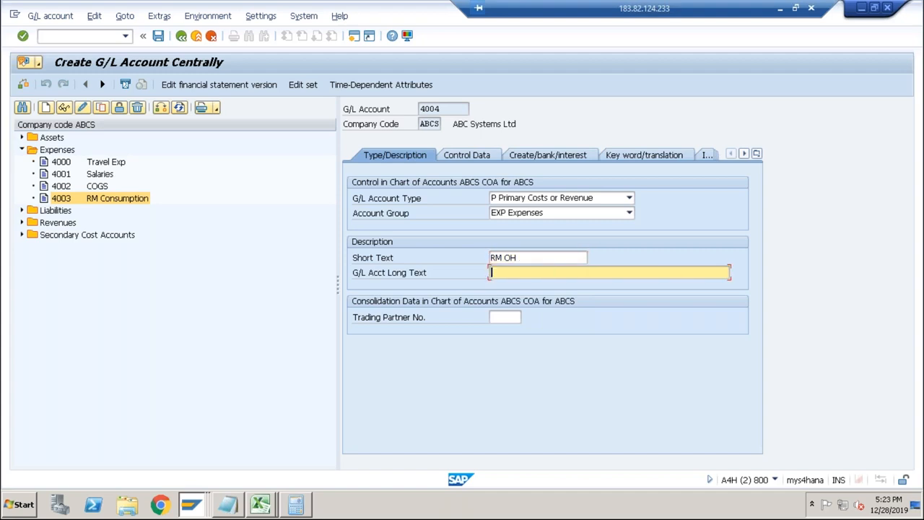
Review the control data of account 4004, set its field status group to G004 and save the account.
left_click(484, 158)
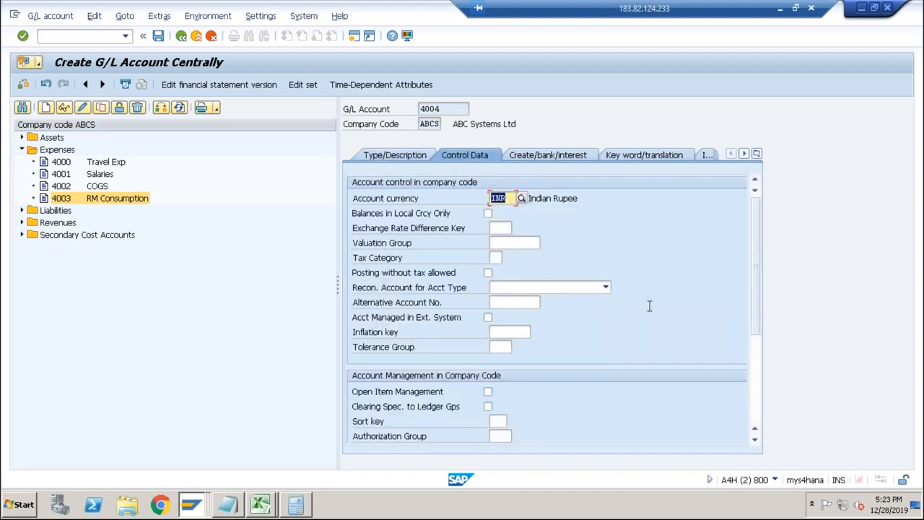
left_click(756, 379)
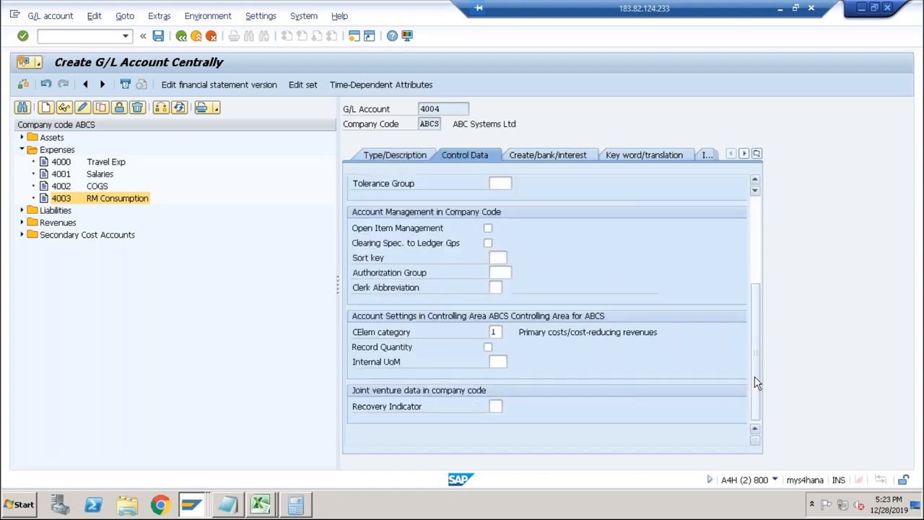
left_click(548, 158)
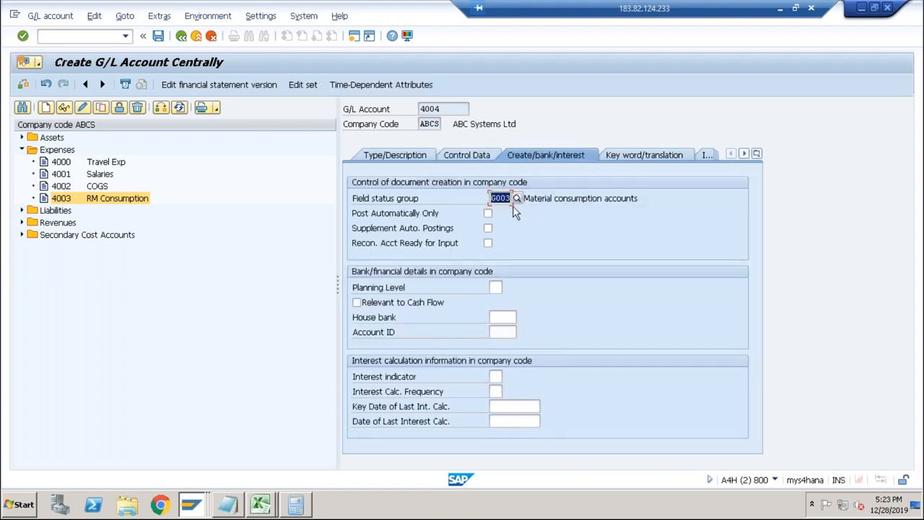
key("shift+Right")
type("4")
key("Return")
left_click(158, 36)
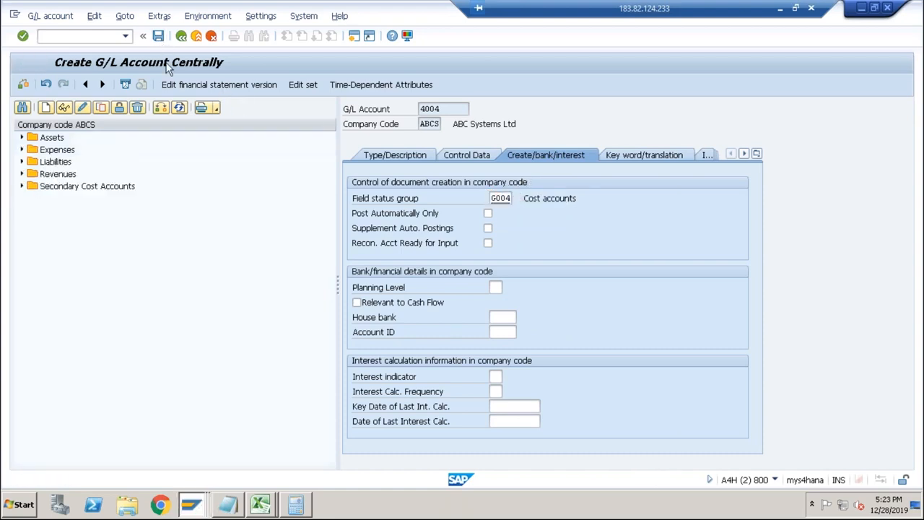
Copy account 4004 RM OH to a new G/L account 4005 in company code ABCS.
left_click(101, 107)
left_click(178, 216)
key("BackSpace")
type("5")
key("Return")
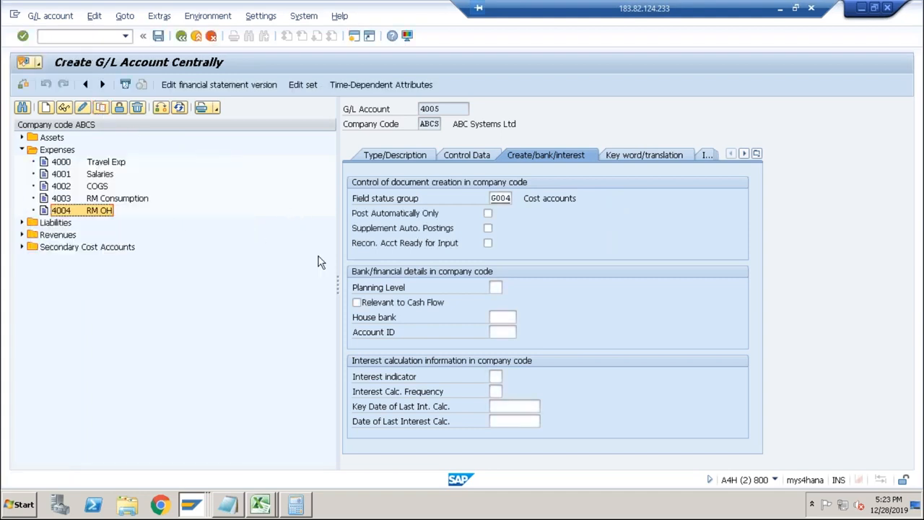
Set the short text of account 4005 to Prod OH, clear its long text and save the account.
left_click(415, 153)
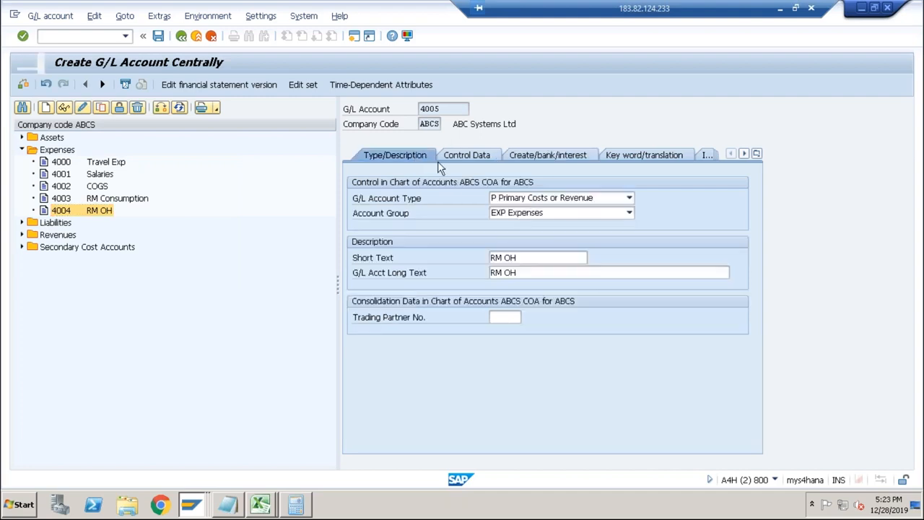
left_click(500, 258)
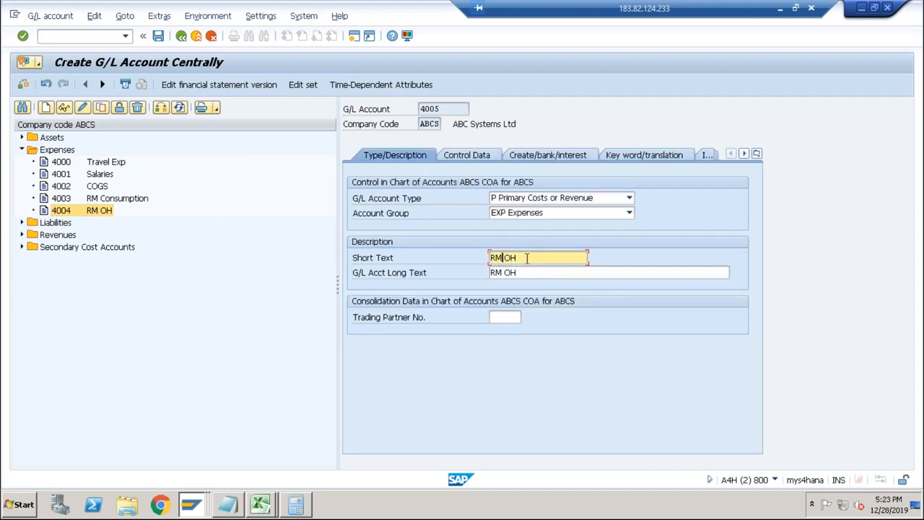
type("Prod")
key("Tab")
key("BackSpace")
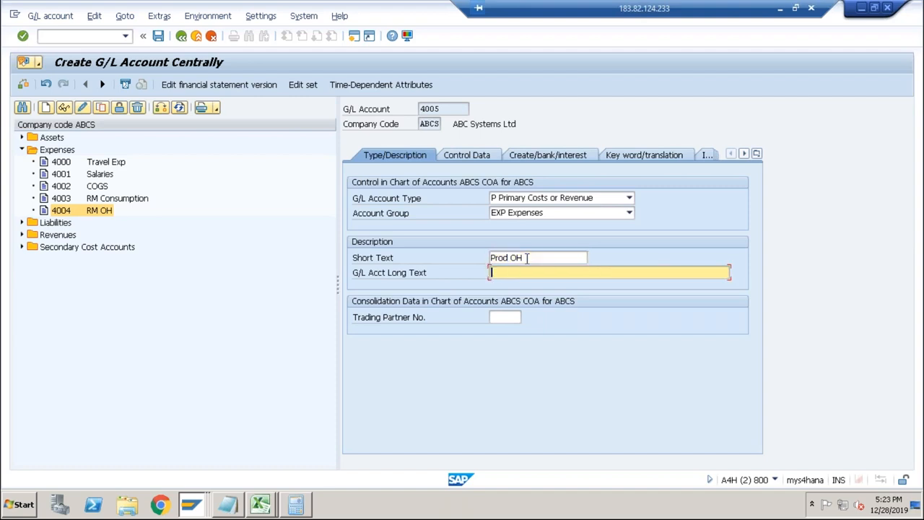
left_click(158, 35)
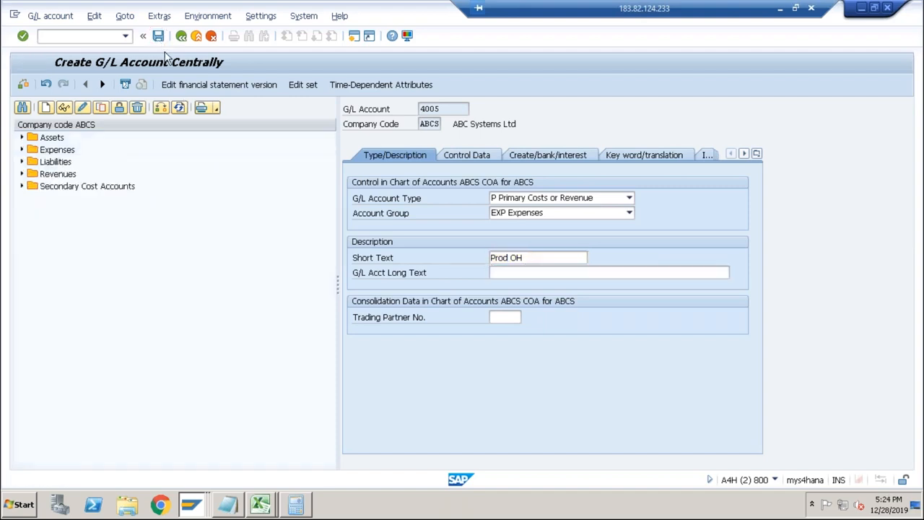
Return to the new entry of credit E01 and enter cost element 4004.
key("alt+Tab")
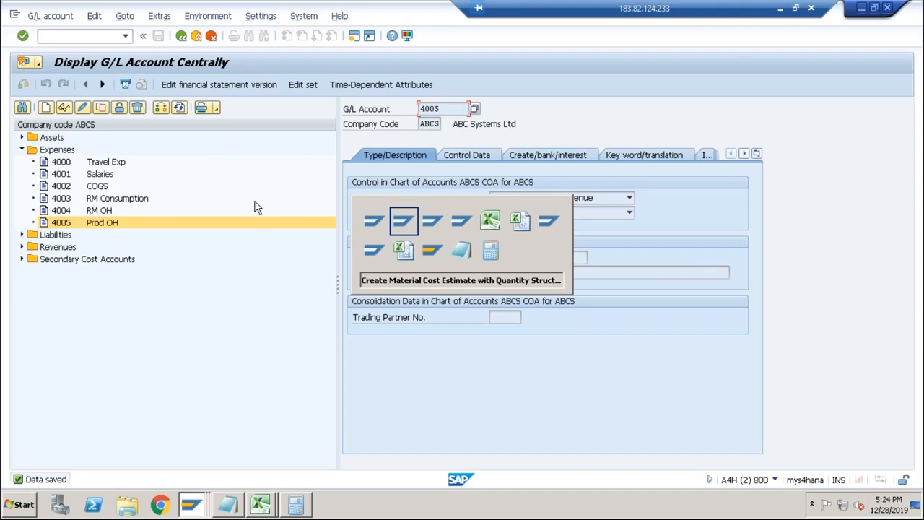
key("alt+Tab")
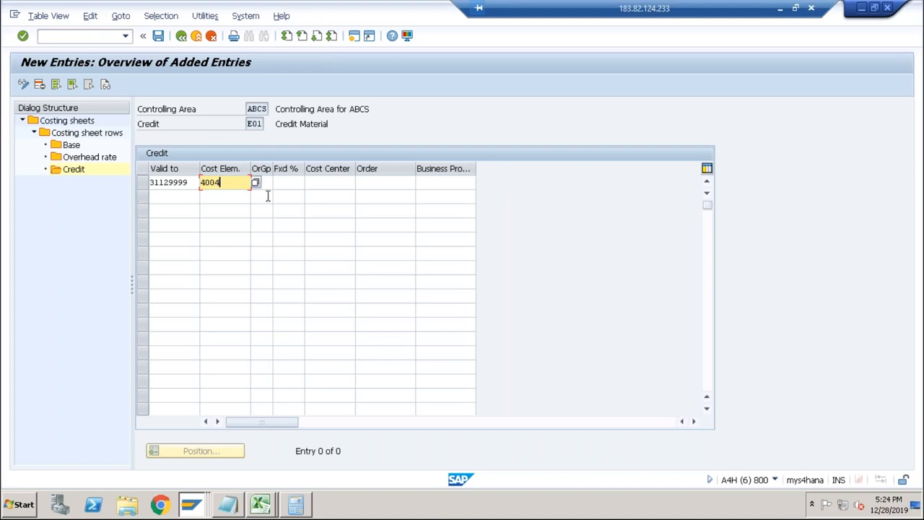
key("Tab")
key("Tab")
key("Tab")
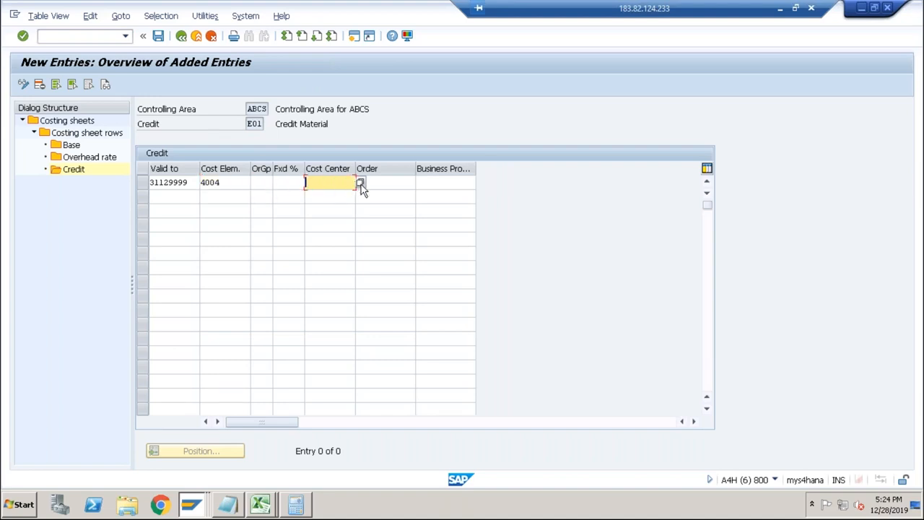
Choose ABCS cost center ABCSCOMDES for the E01 credit entry and check the entry.
left_click(360, 184)
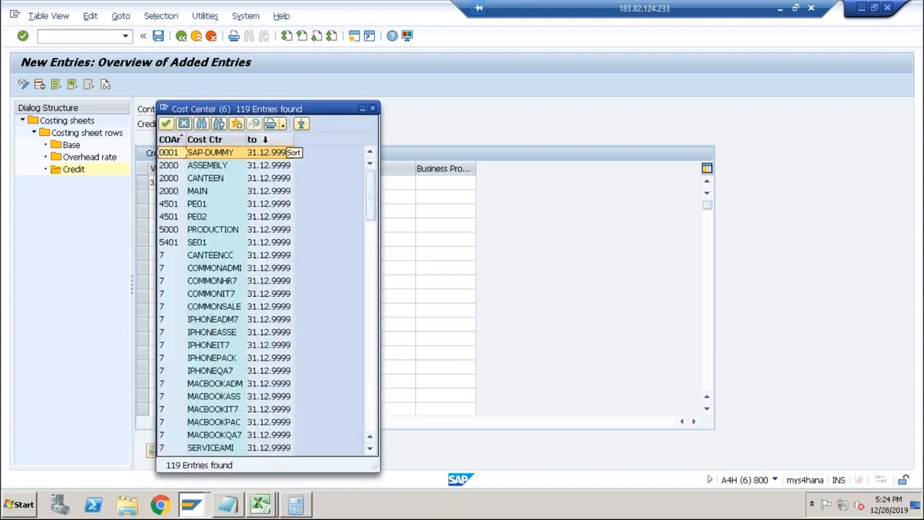
left_click(368, 256)
left_click(168, 285)
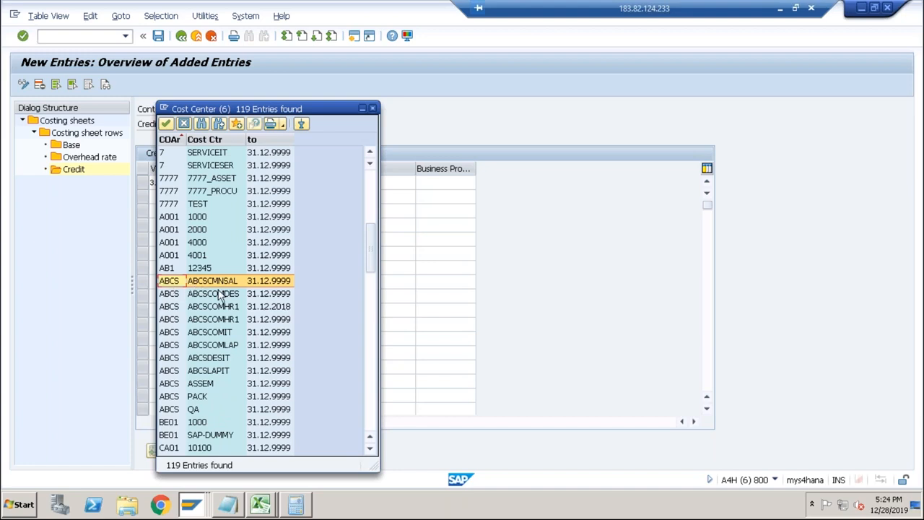
left_click(225, 359)
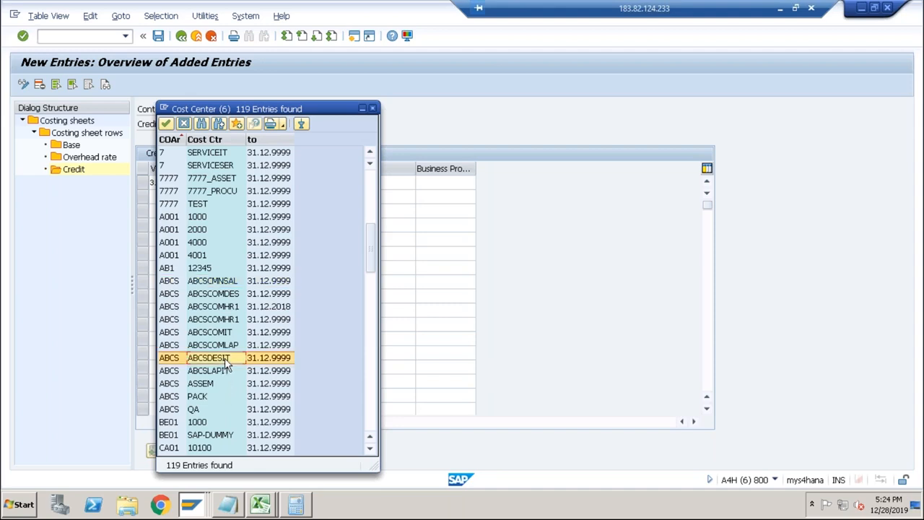
double_click(220, 293)
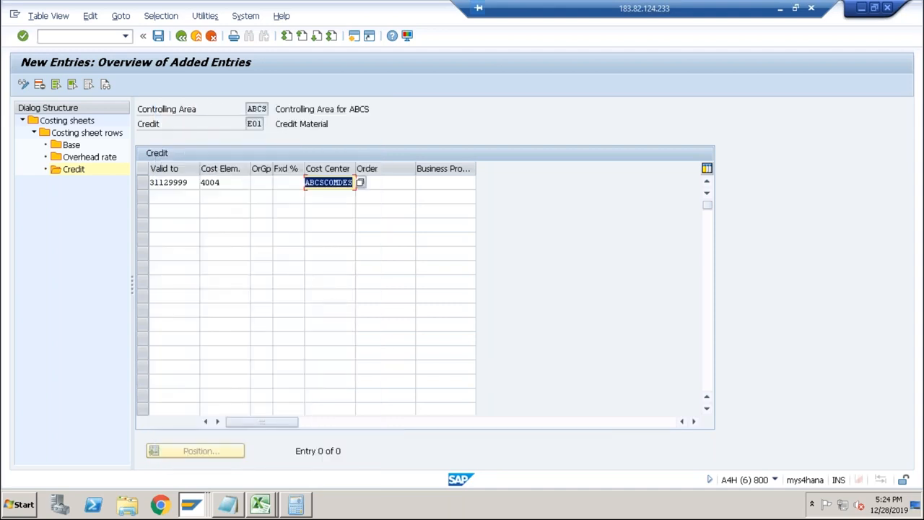
key("Return")
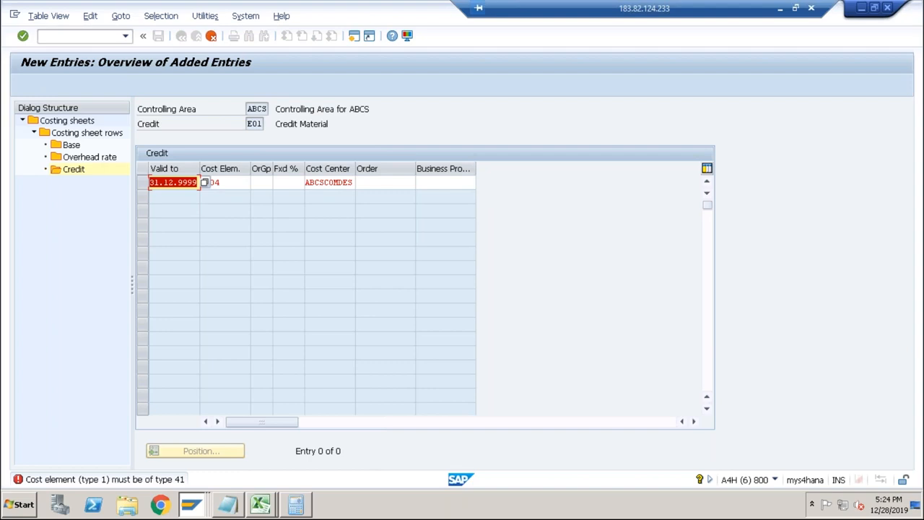
Switch to the DESKTOP material cost estimate session and open central G/L account maintenance there.
left_click(228, 182)
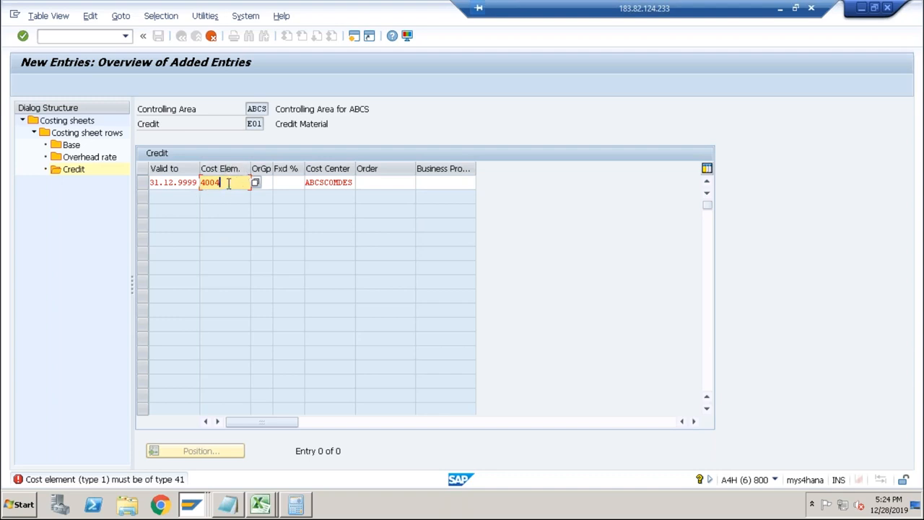
key("alt+Tab")
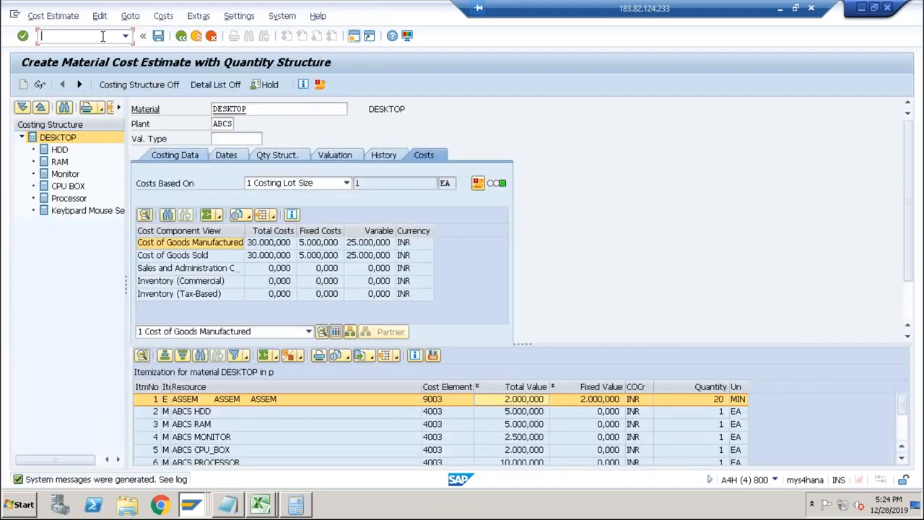
type("/nfs00")
key("Return")
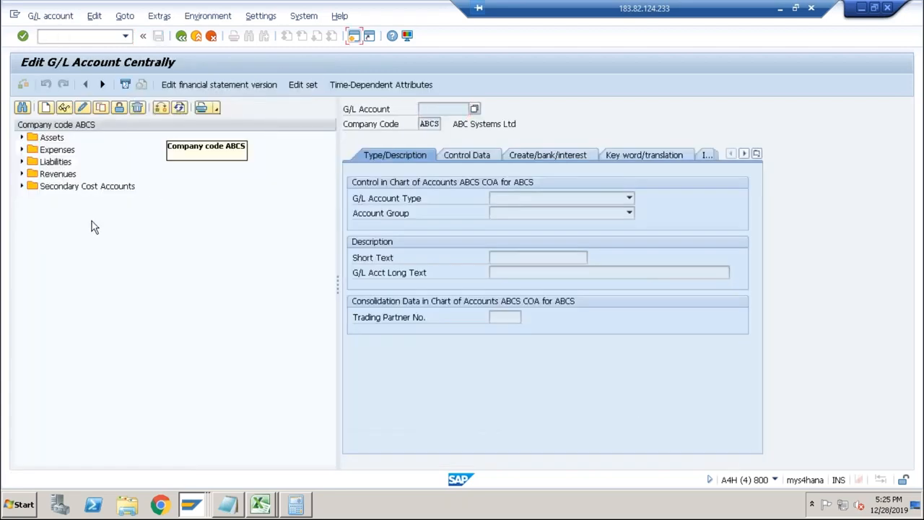
Start creating G/L account 9004 in company code ABCS, using the Secondary Cost Accounts group as the numbering reference.
left_click(22, 186)
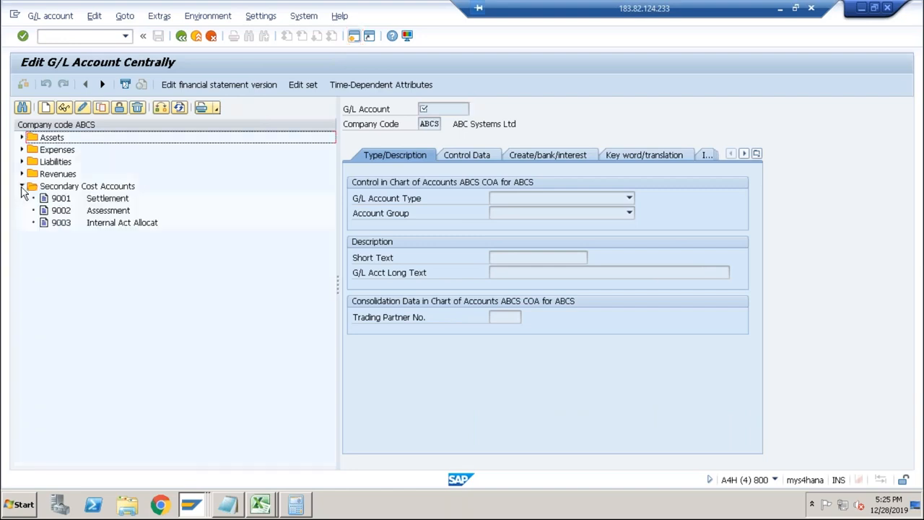
left_click(64, 225)
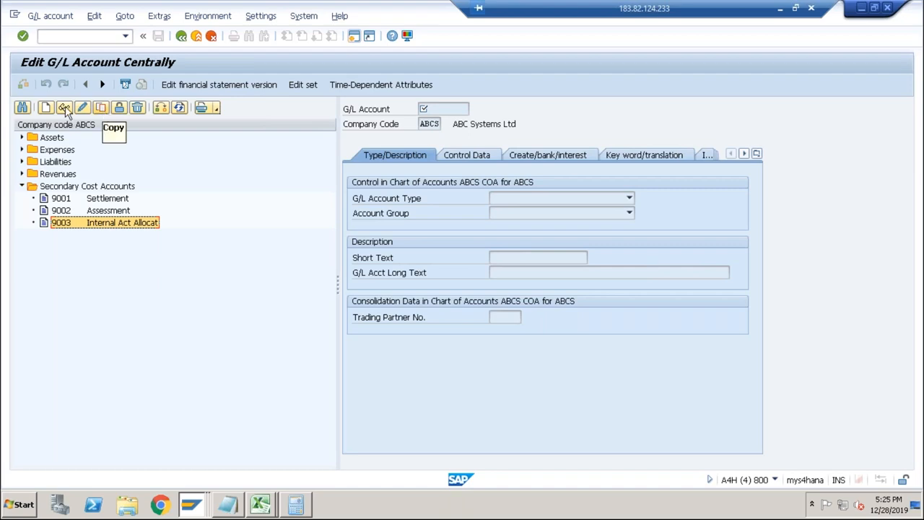
left_click(46, 108)
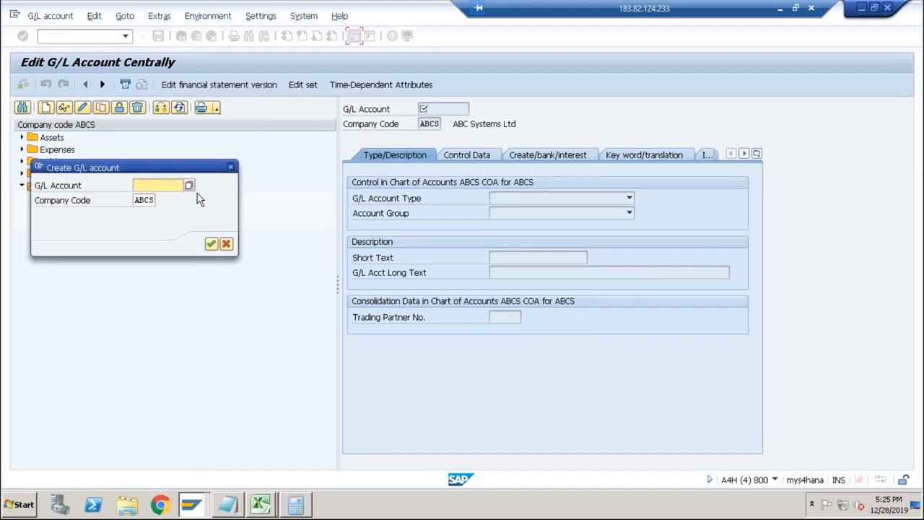
type("9004")
key("Return")
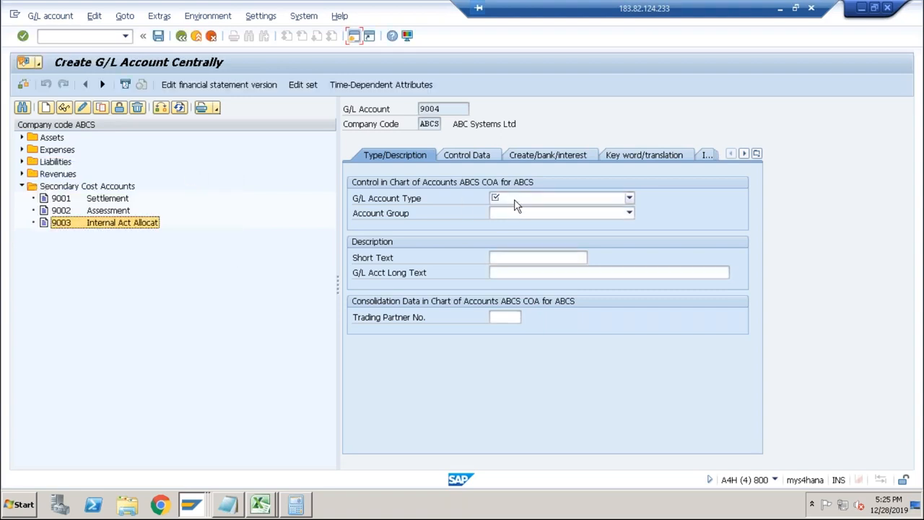
Set account 9004 to type Secondary Costs, account group SEC Secondary Cost Accounts, and short text RM OH.
left_click(515, 205)
left_click(523, 229)
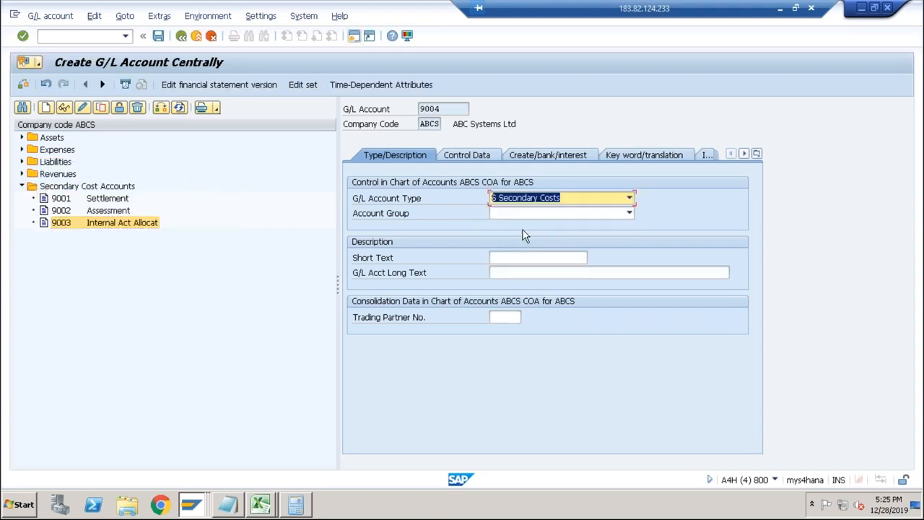
left_click(524, 213)
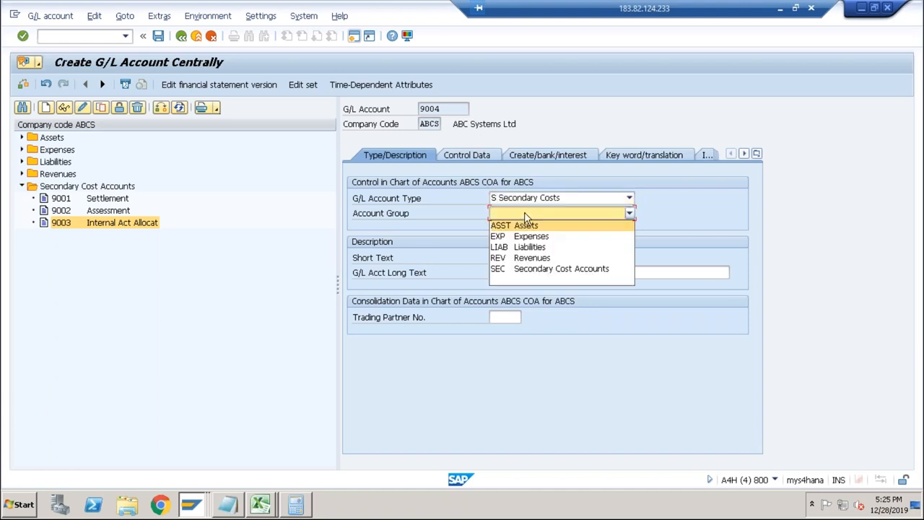
left_click(532, 271)
left_click(509, 257)
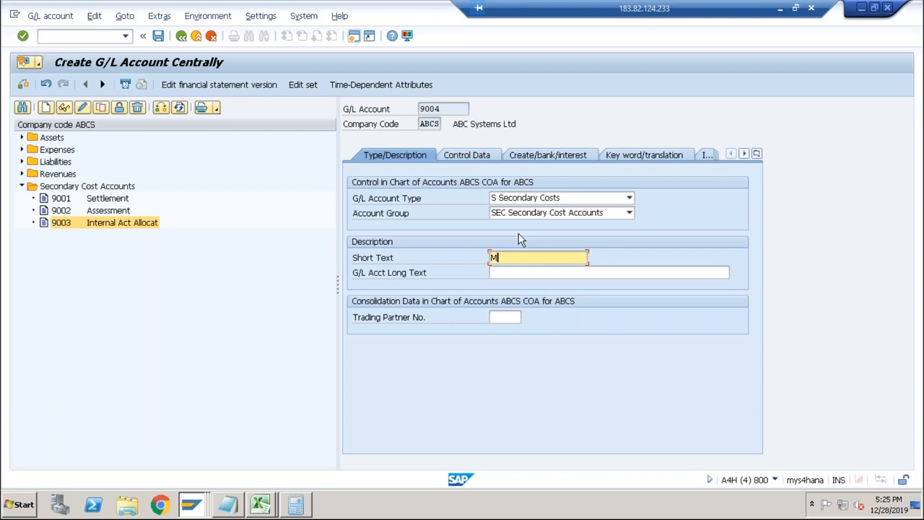
key("BackSpace")
key("Down")
key("Down")
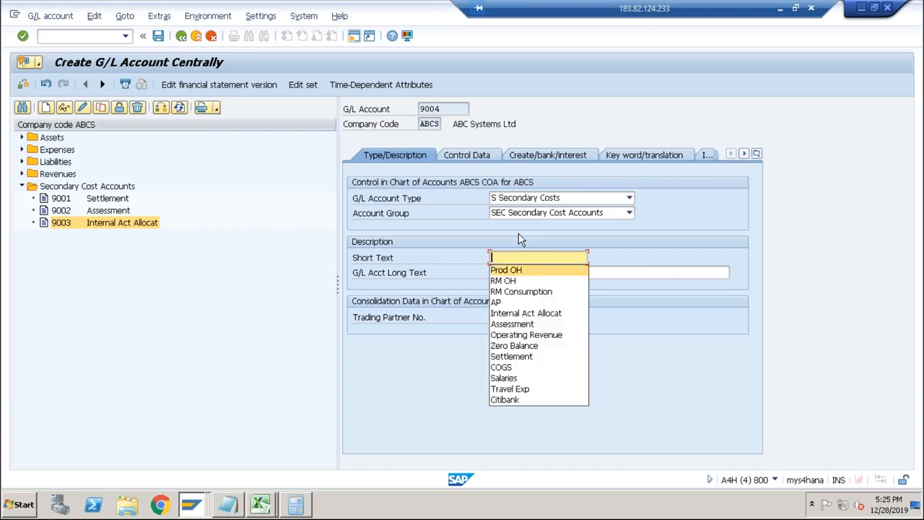
key("Return")
Assign cost element category 41 Overhead Rates in the control data of account 9004.
left_click(476, 156)
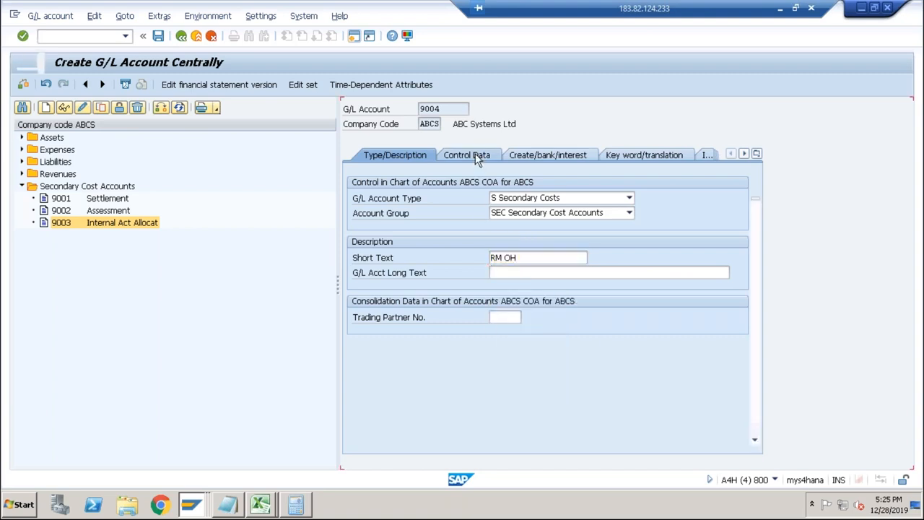
scroll(758, 347, "down", 4)
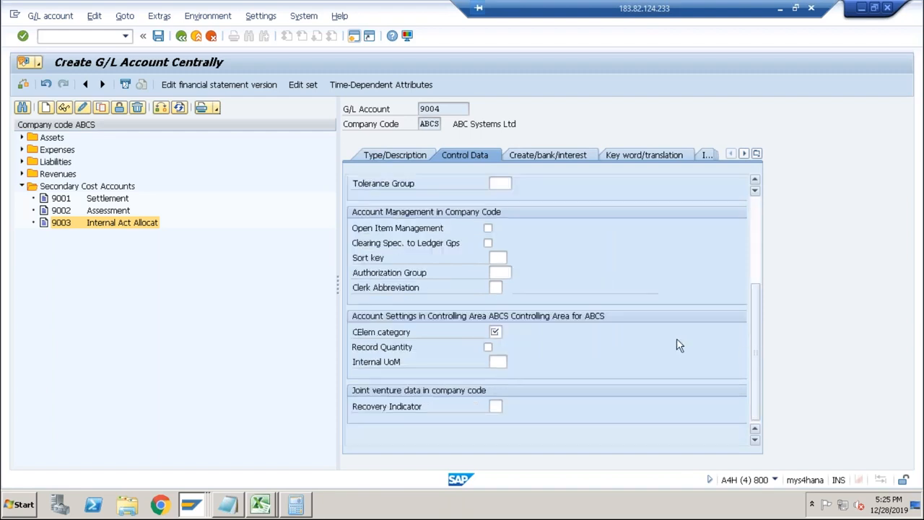
left_click(496, 331)
left_click(505, 331)
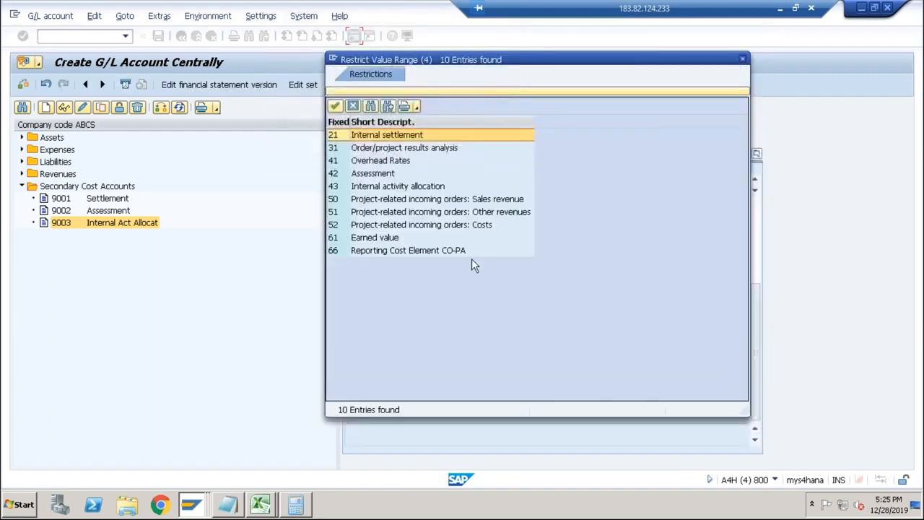
left_click(374, 162)
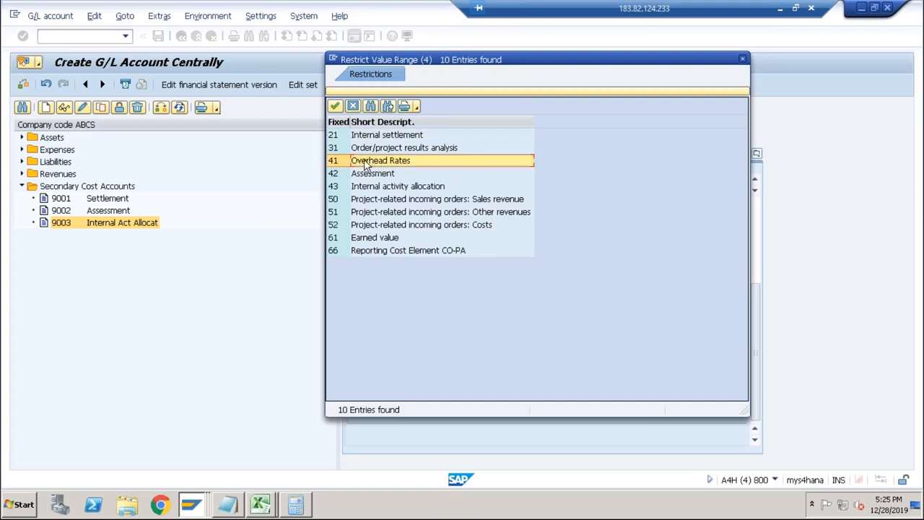
double_click(365, 165)
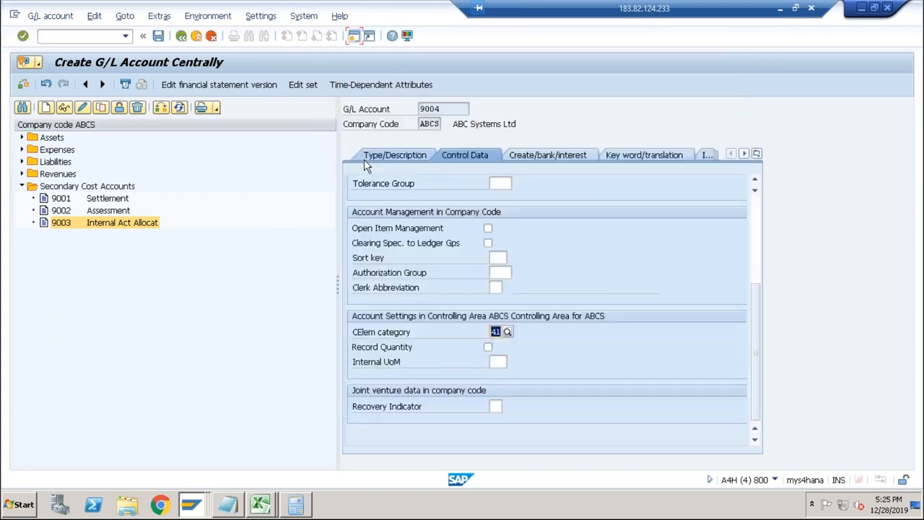
Set the field status group of account 9004 to G004 and save the account.
left_click(537, 156)
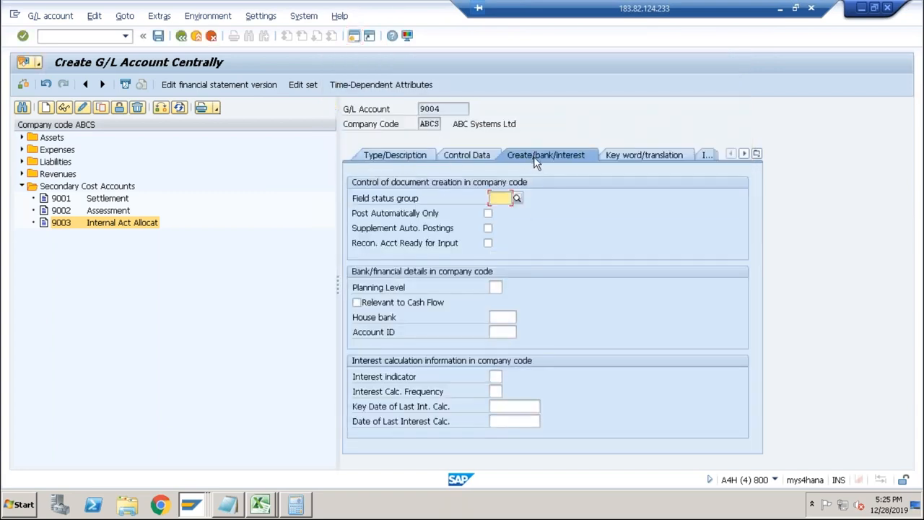
left_click(505, 199)
left_click(501, 210)
key("ctrl+s")
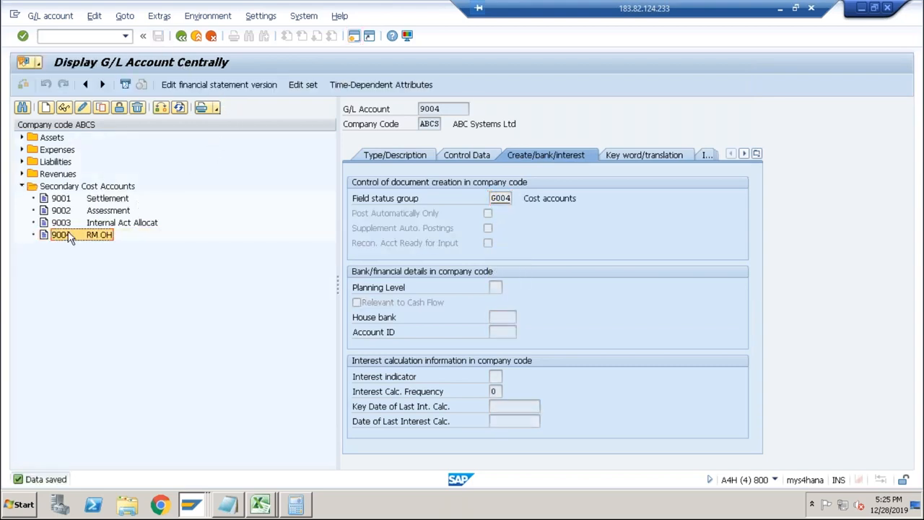
Copy G/L account 9004 to a new account 9005 in company code ABCS.
left_click(102, 109)
left_click(168, 215)
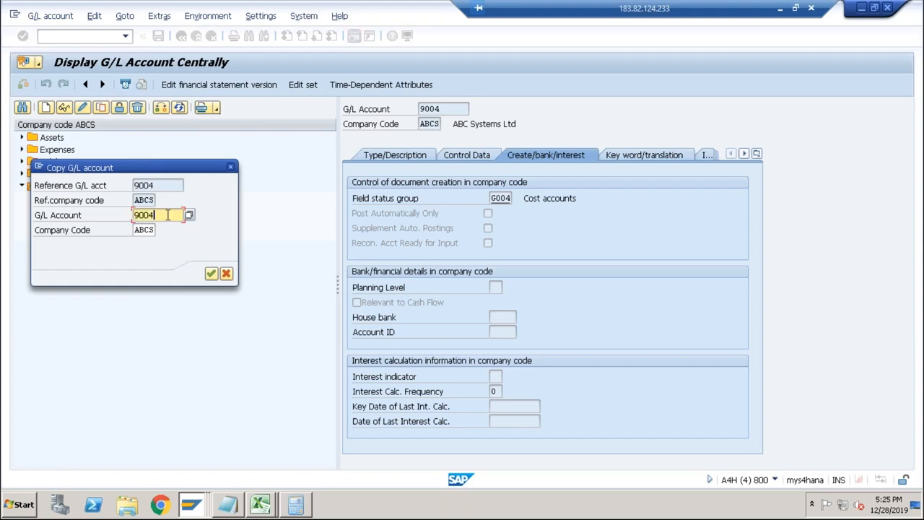
key("BackSpace")
type("5")
left_click(210, 273)
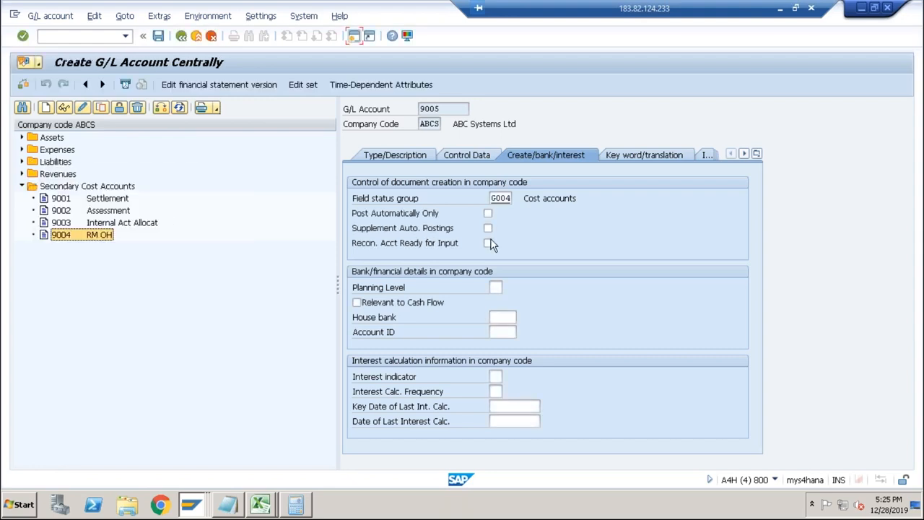
Set the short text of account 9005 to Prod OH, clear its long text and save the account.
left_click(471, 155)
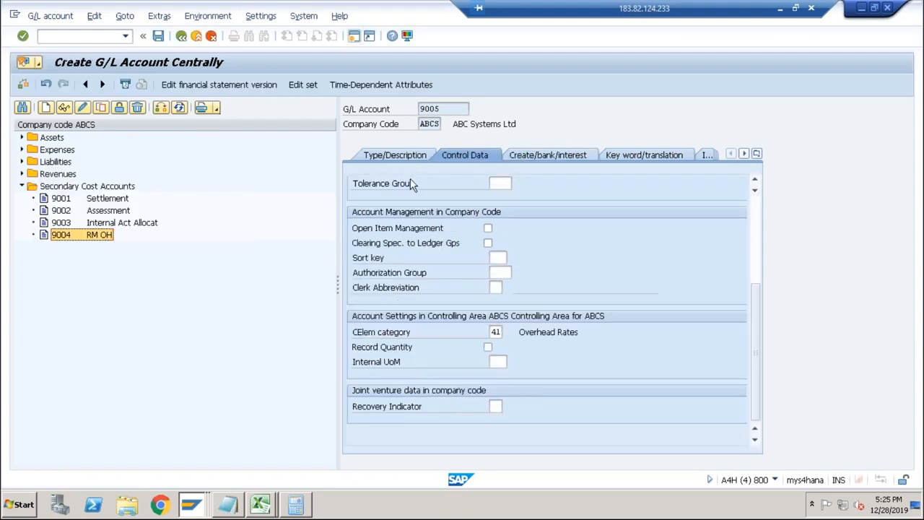
left_click(406, 158)
left_click(516, 258)
left_click_drag(516, 257, 486, 258)
key("BackSpace")
left_click(504, 281)
key("Tab")
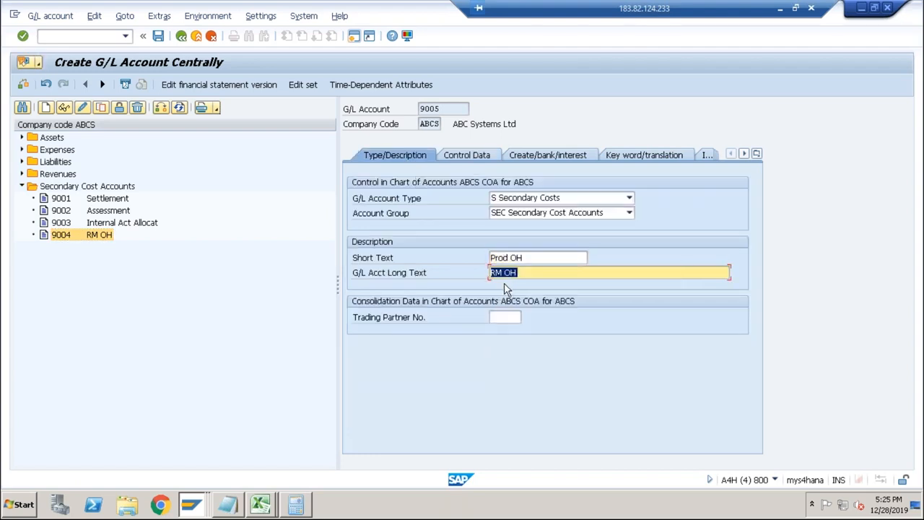
key("BackSpace")
left_click(158, 36)
Return to the E01 credit entry, change its cost element to 9004 and save.
key("alt+Tab")
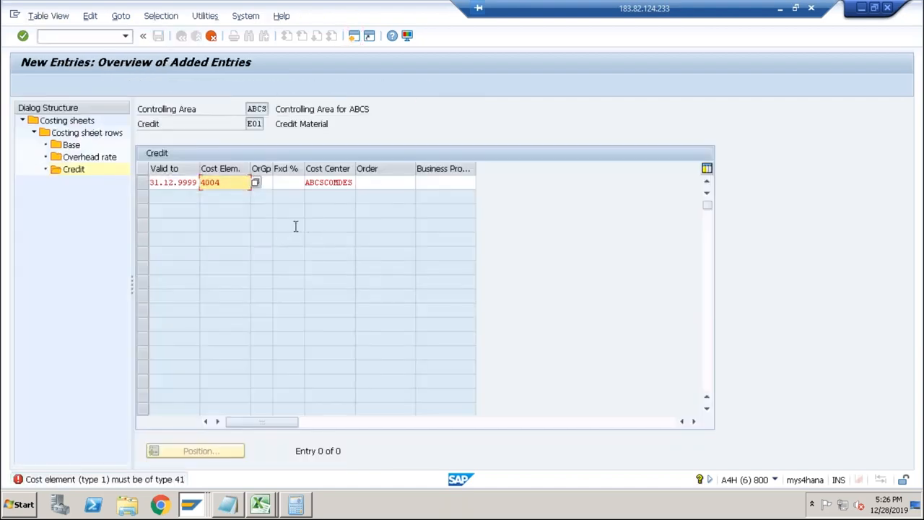
key("shift+Left")
key("Return")
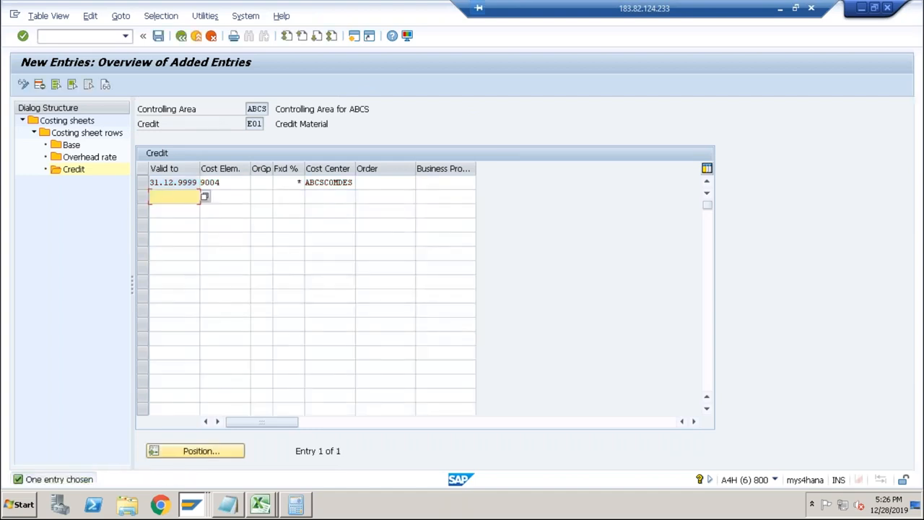
left_click(158, 36)
Go back to the costing sheet rows and open the E02 credit details of the Manufacturing OH row.
left_click(181, 36)
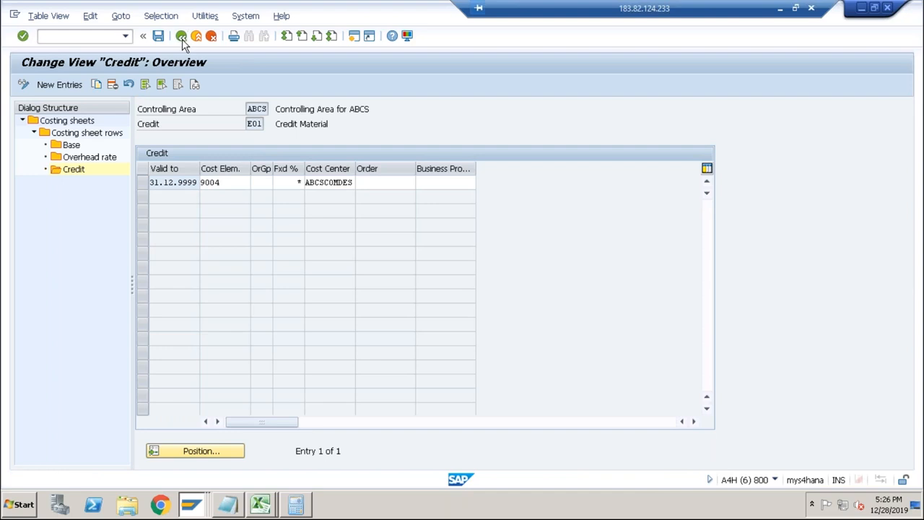
left_click(181, 36)
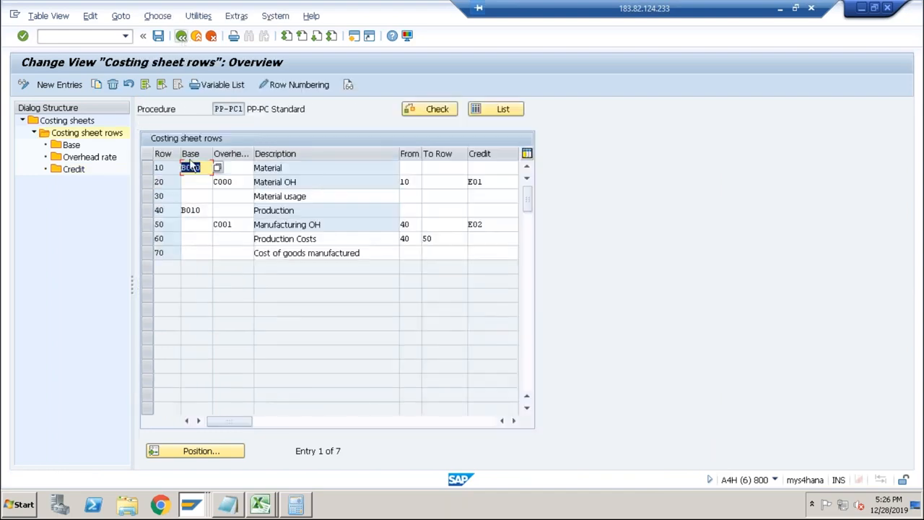
left_click(149, 225)
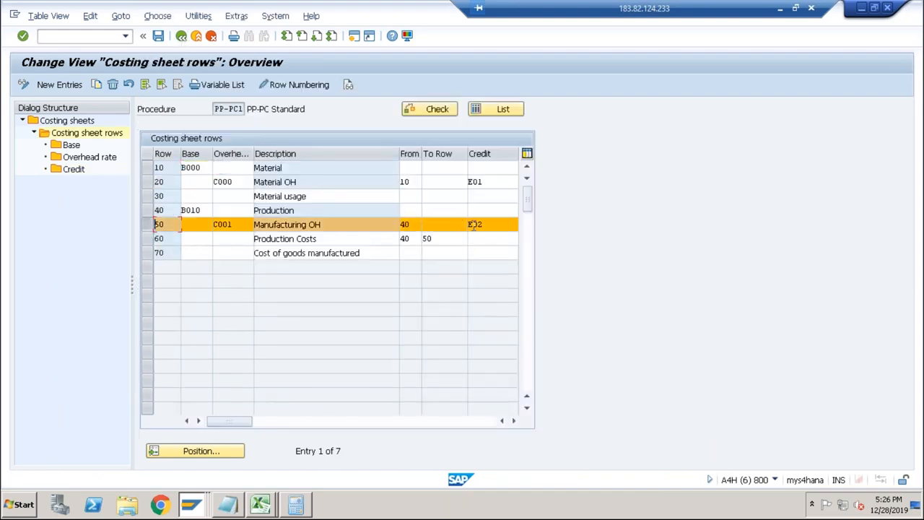
left_click(73, 172)
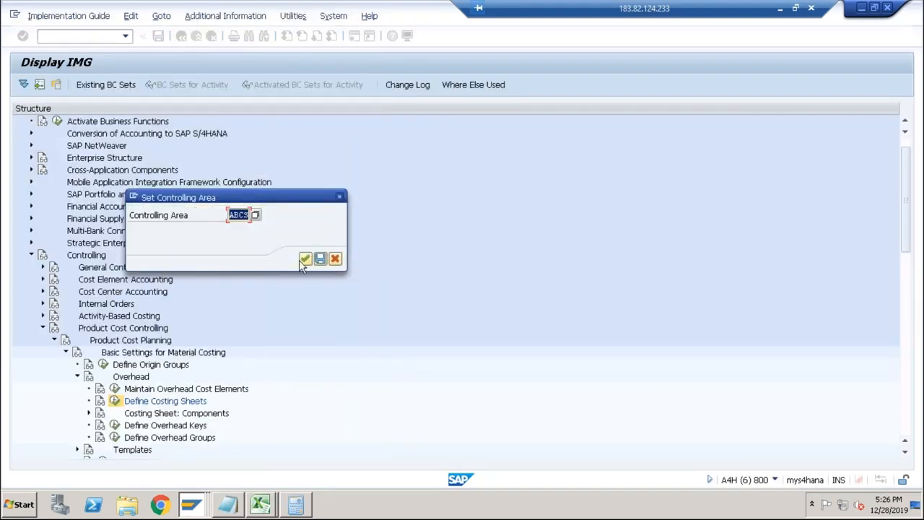
left_click(306, 259)
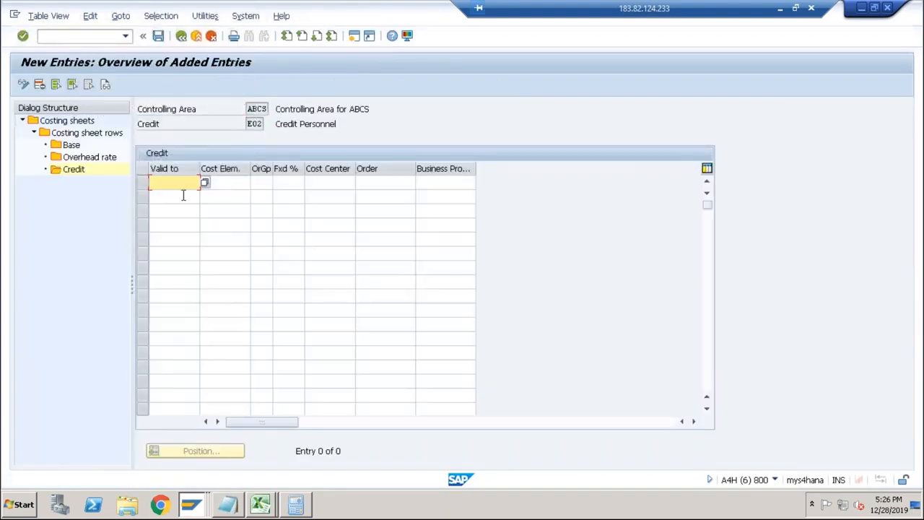
Enter the E02 credit valid to 31.12.9999 with cost element 9005 and cost center ABCSCOMDES, then save.
left_click(177, 196)
key("Tab")
type("9005")
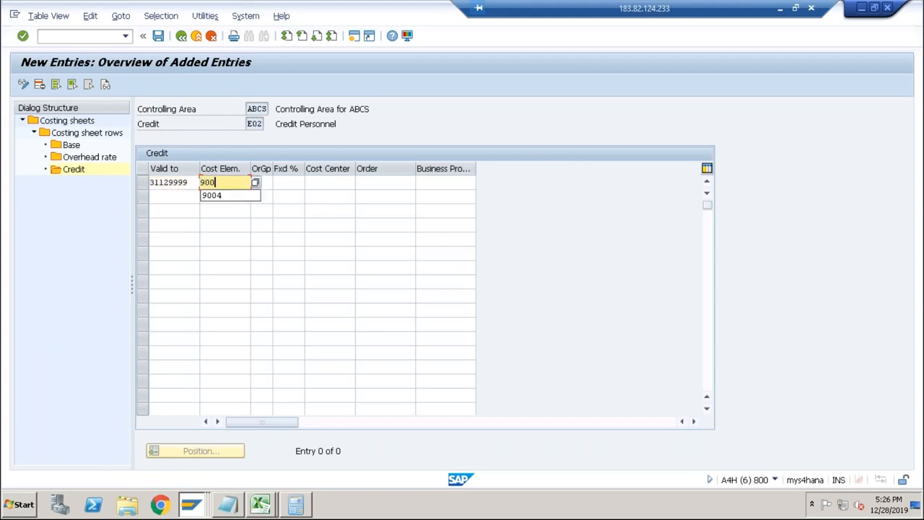
key("Tab")
key("Tab")
key("Tab")
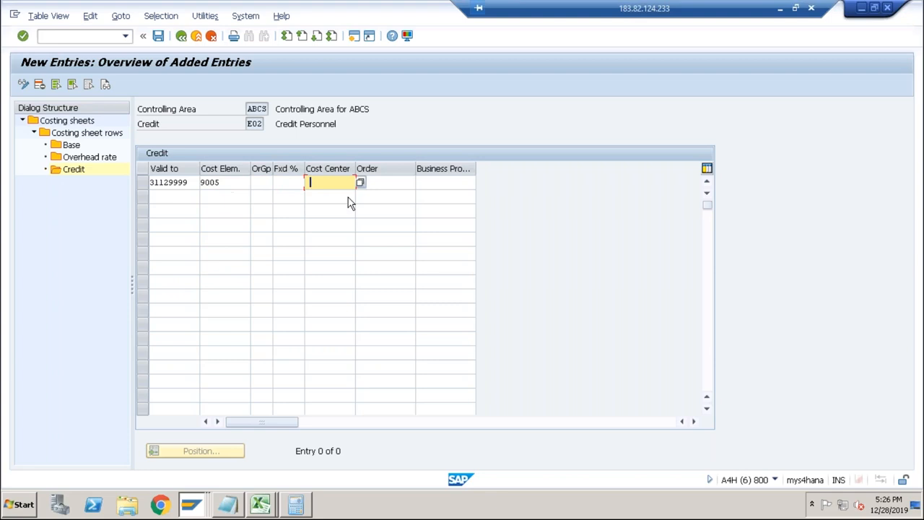
left_click(342, 197)
key("Return")
left_click(159, 39)
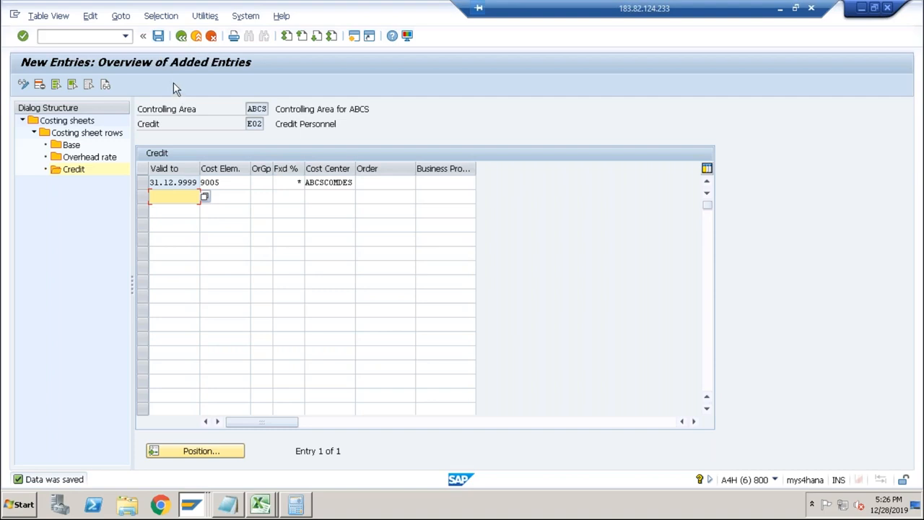
Leave the costing sheet maintenance and return to the implementation guide structure.
left_click(185, 42)
left_click(183, 41)
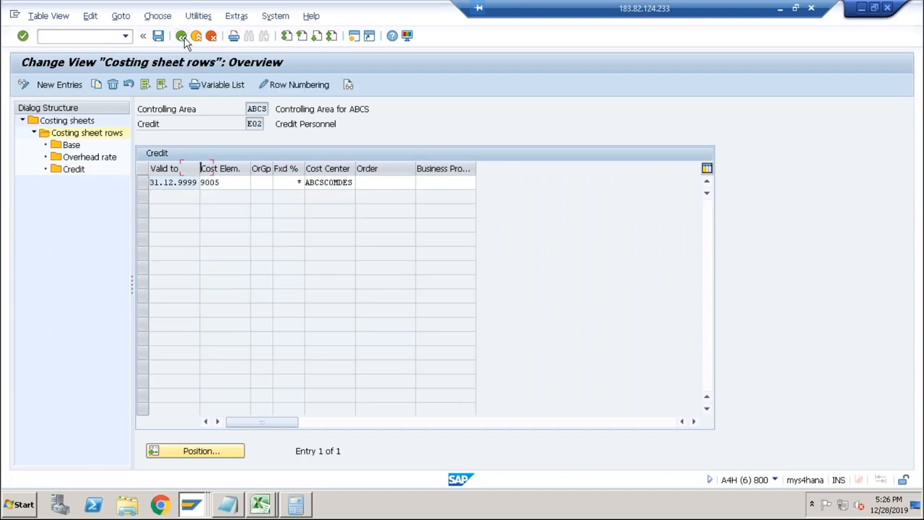
left_click(184, 42)
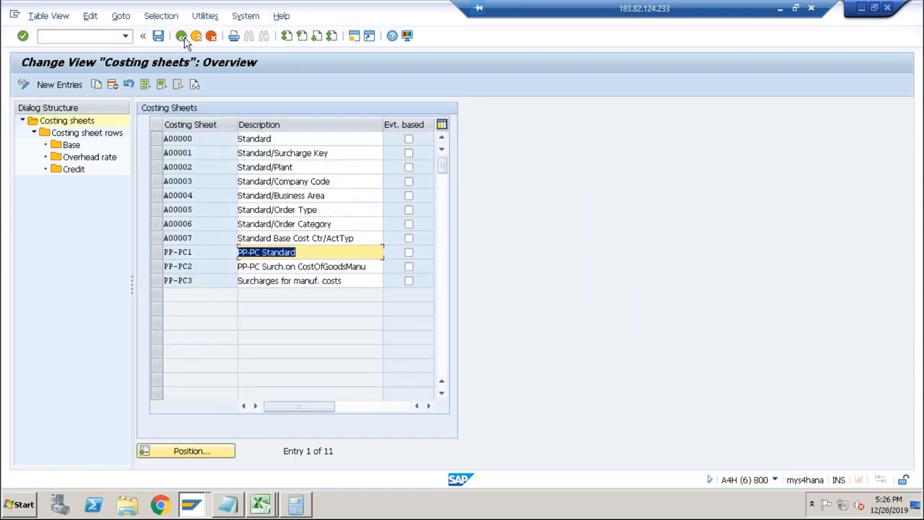
left_click(184, 42)
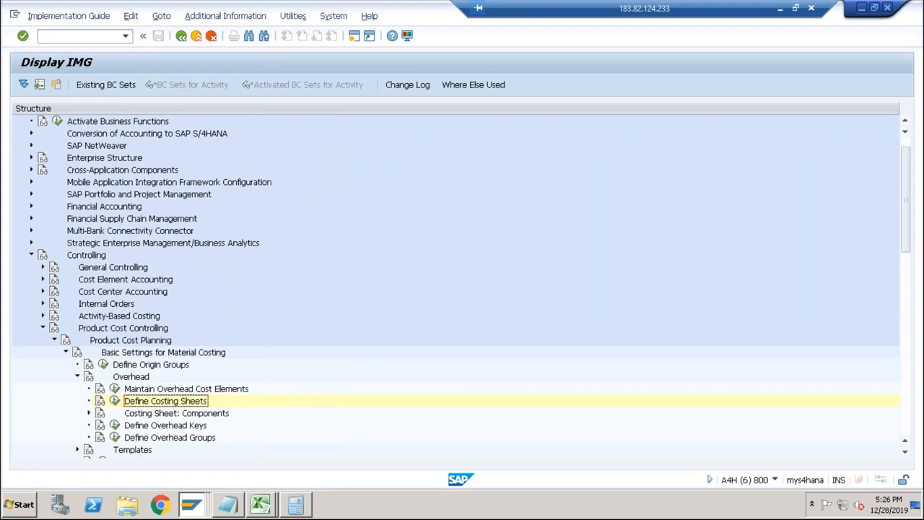
Switch to the G/L account session and run transaction /nck11n there.
key("alt+Tab")
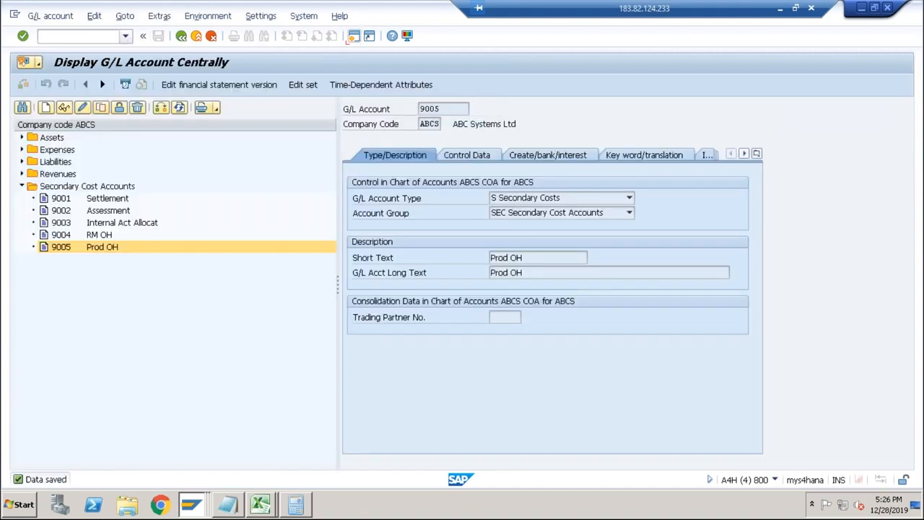
left_click(125, 35)
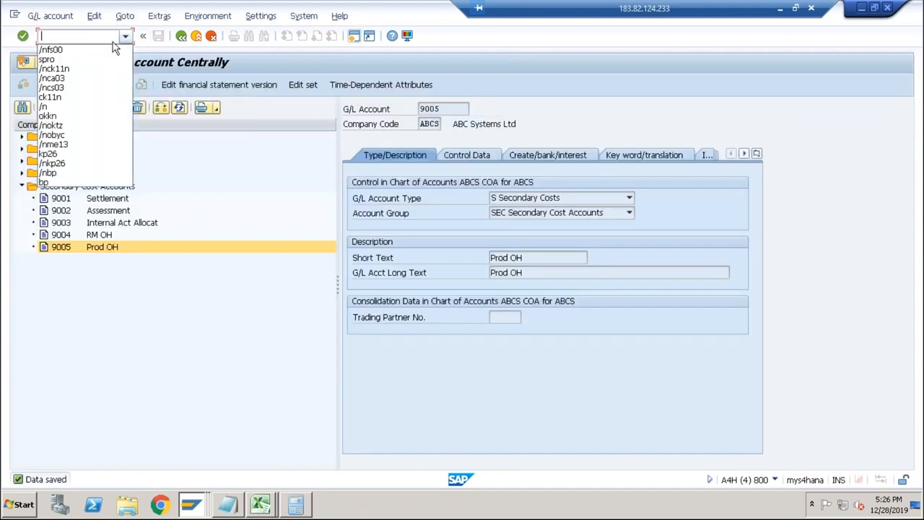
left_click(78, 71)
key("Return")
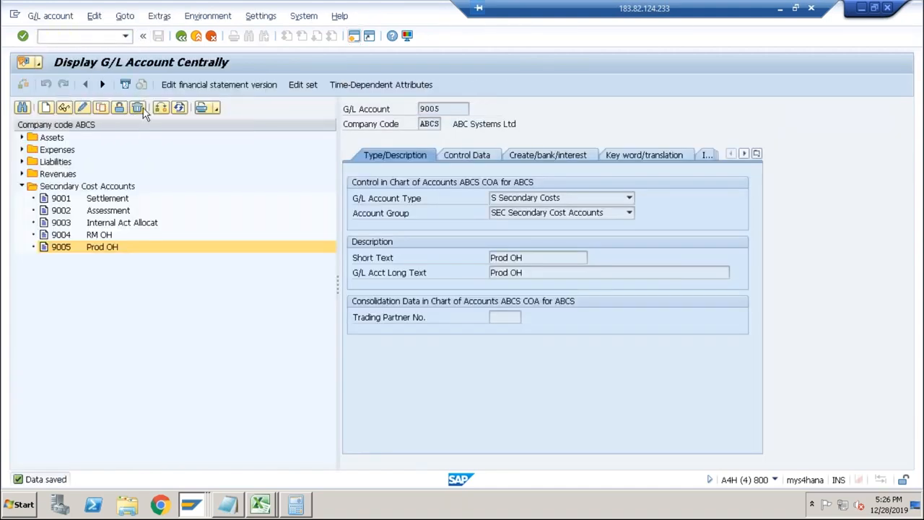
Create the DESKTOP cost estimate in plant ABCS with its default costing dates and acknowledge the information message.
key("Return")
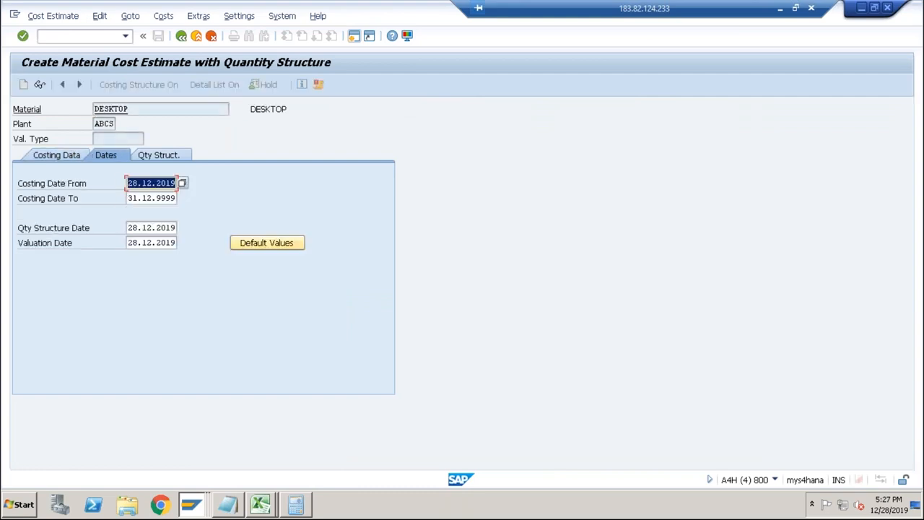
key("Return")
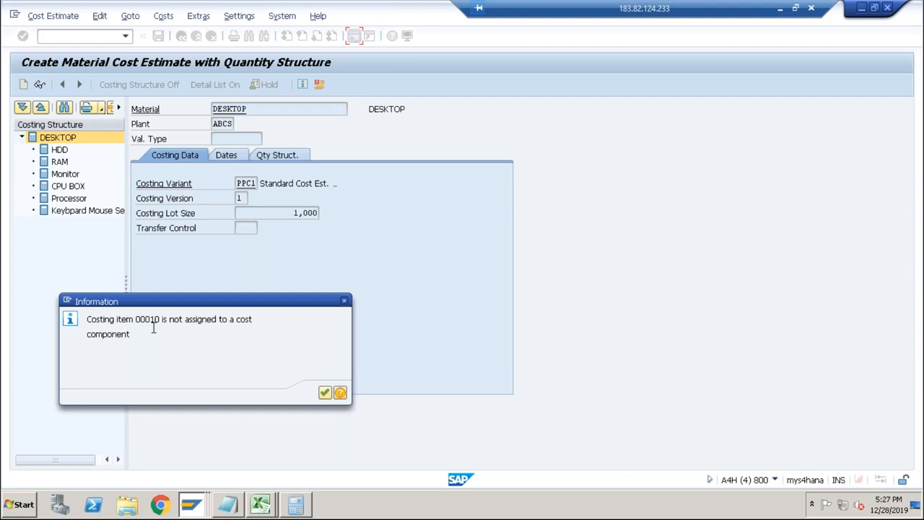
left_click(325, 392)
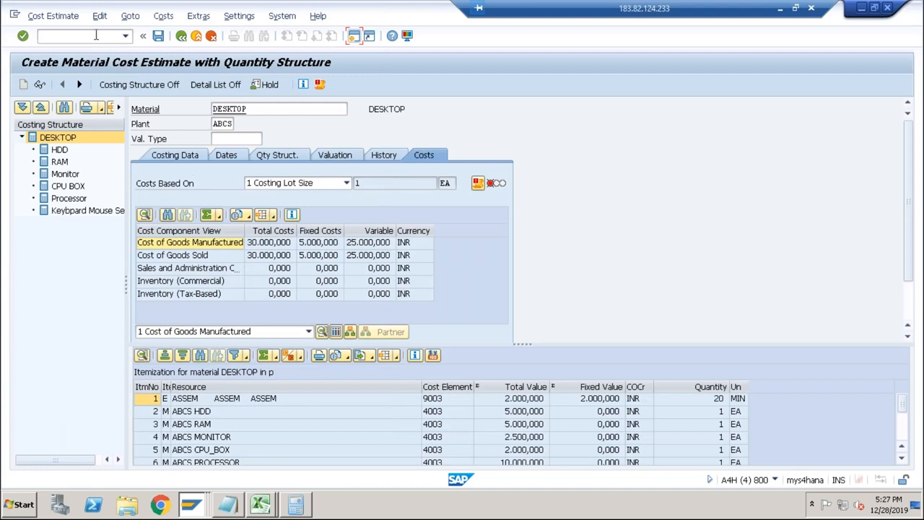
Run transaction /noktz and open the cost components with attributes of cost component structure 01.
left_click(96, 35)
type("/n")
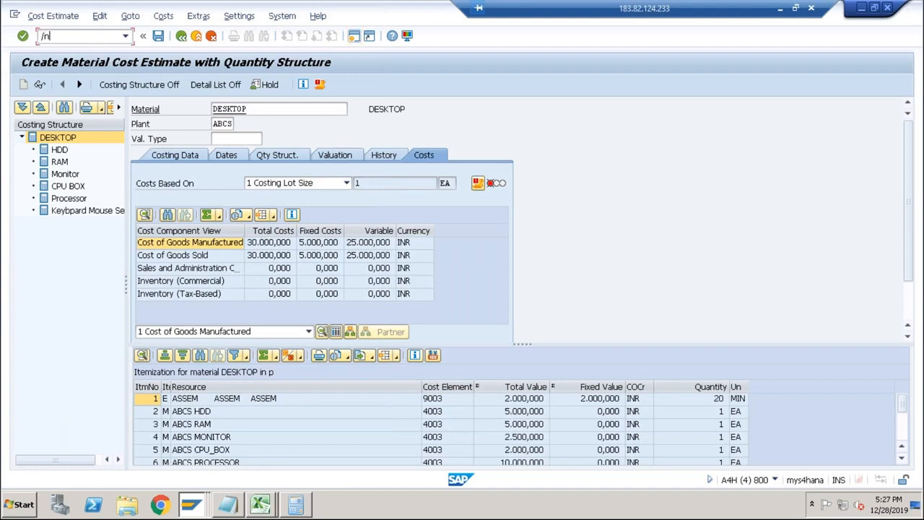
type("oktz")
key("Return")
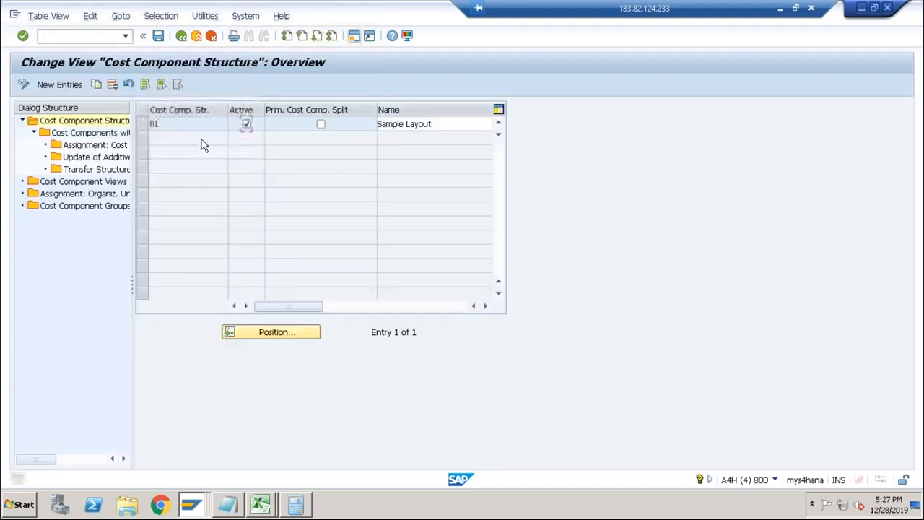
left_click(143, 124)
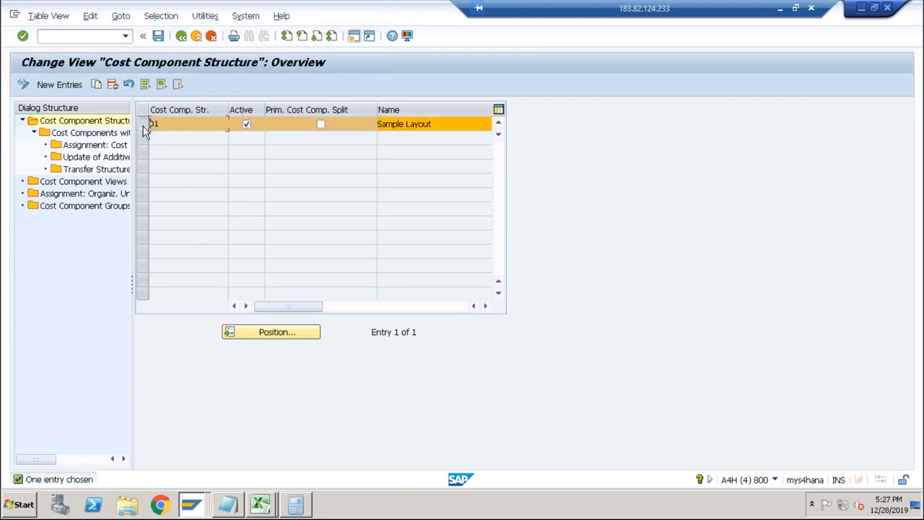
double_click(108, 135)
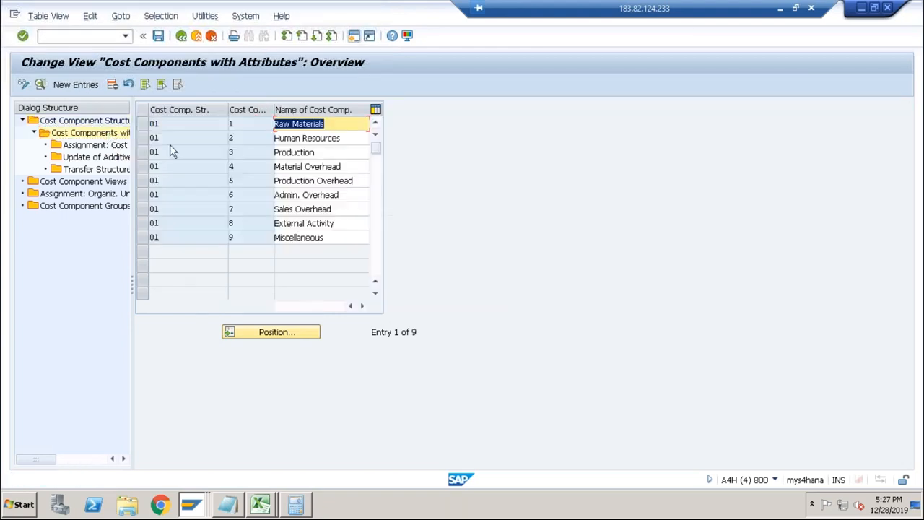
Open the cost element interval assignments for cost component 4, Material Overhead.
left_click(331, 167)
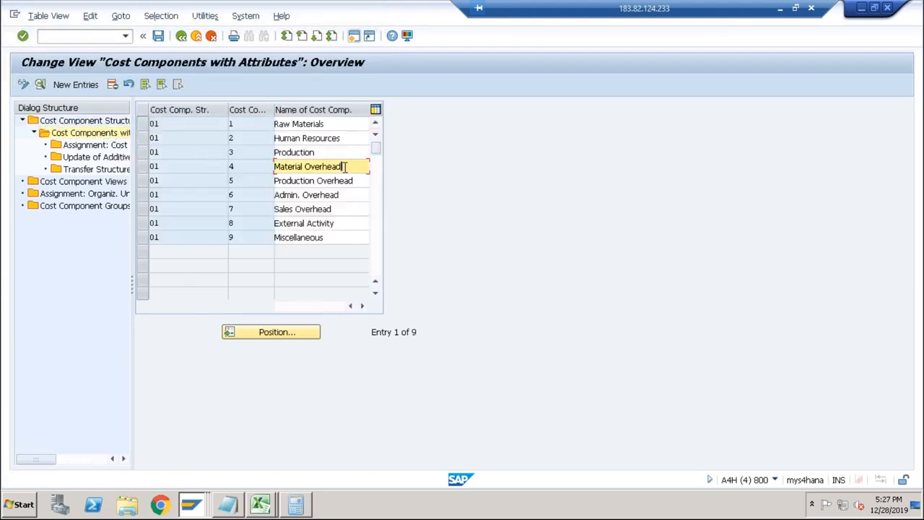
left_click(145, 166)
double_click(95, 146)
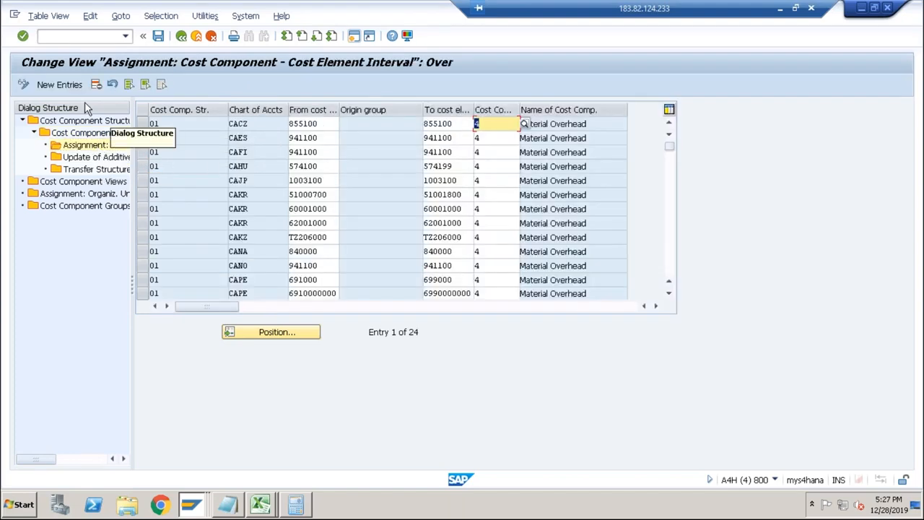
Add an assignment for cost component structure 01 and chart of accounts ABCS from cost element 9004 to cost component 004.
left_click(59, 85)
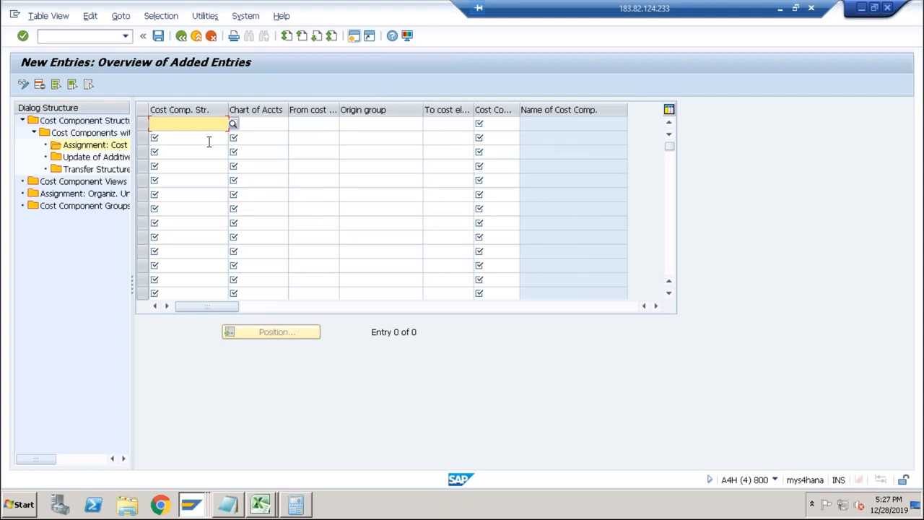
type("01")
key("Tab")
type("ABCS")
key("Tab")
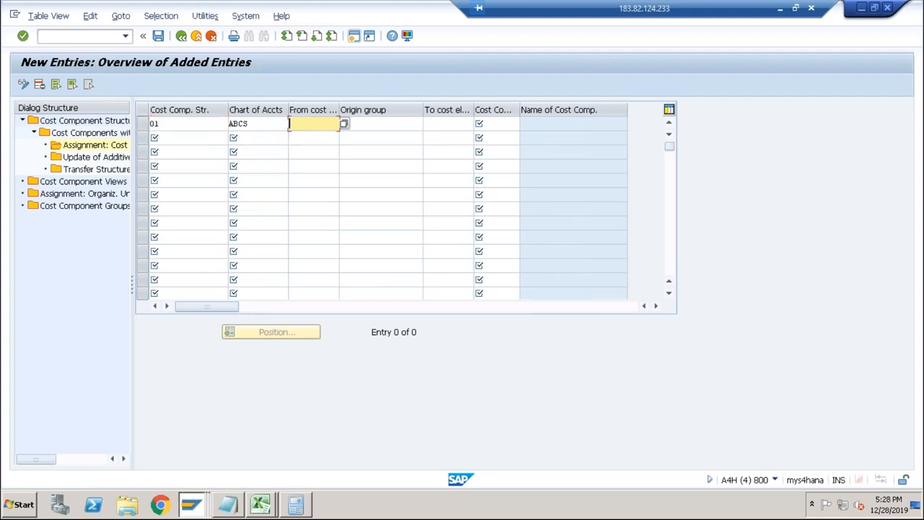
type("9004")
key("Tab")
key("Tab")
key("Tab")
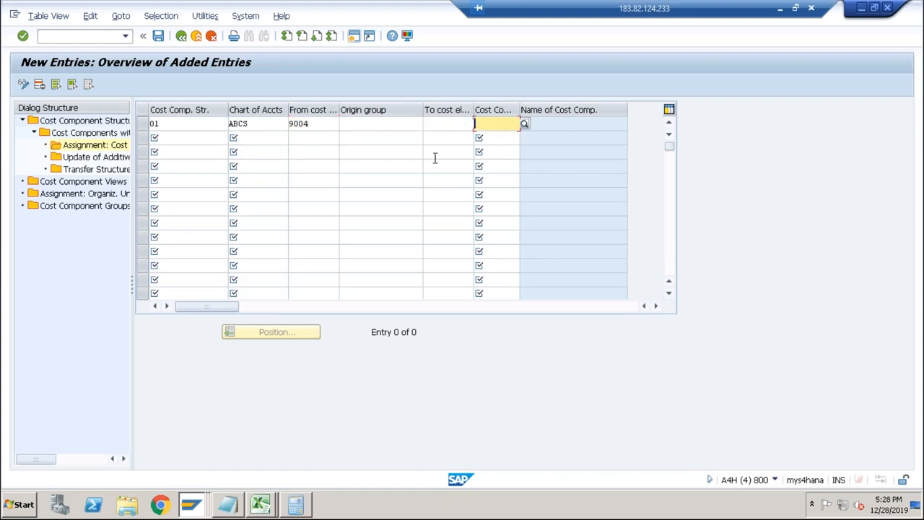
left_click(524, 125)
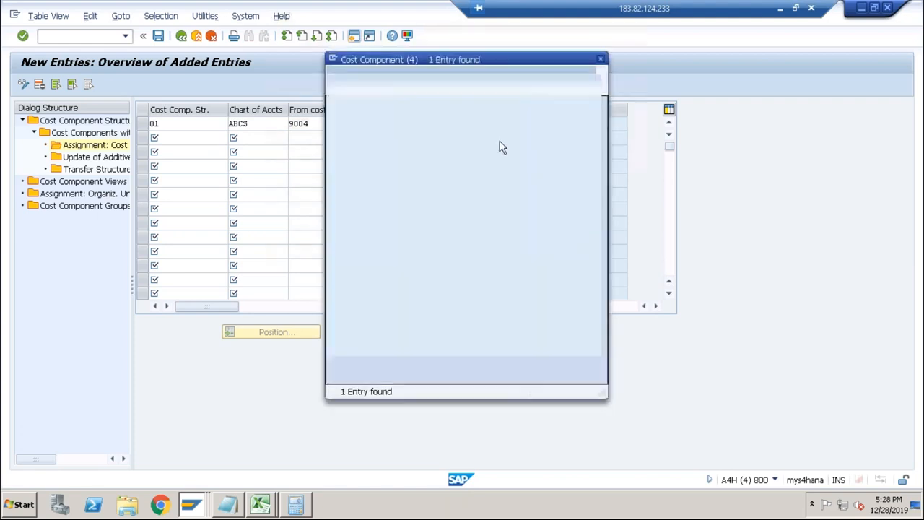
double_click(428, 134)
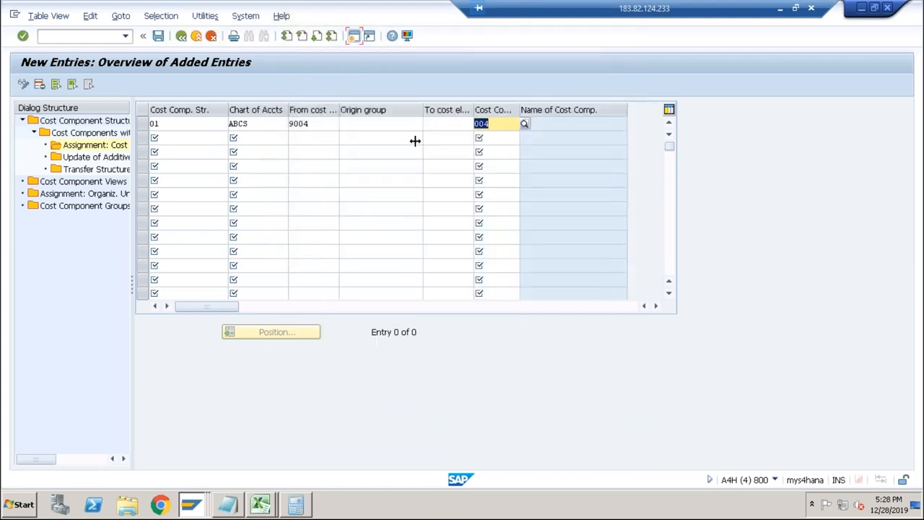
Save the new Material Overhead assignment under the proposed customizing request.
left_click(158, 36)
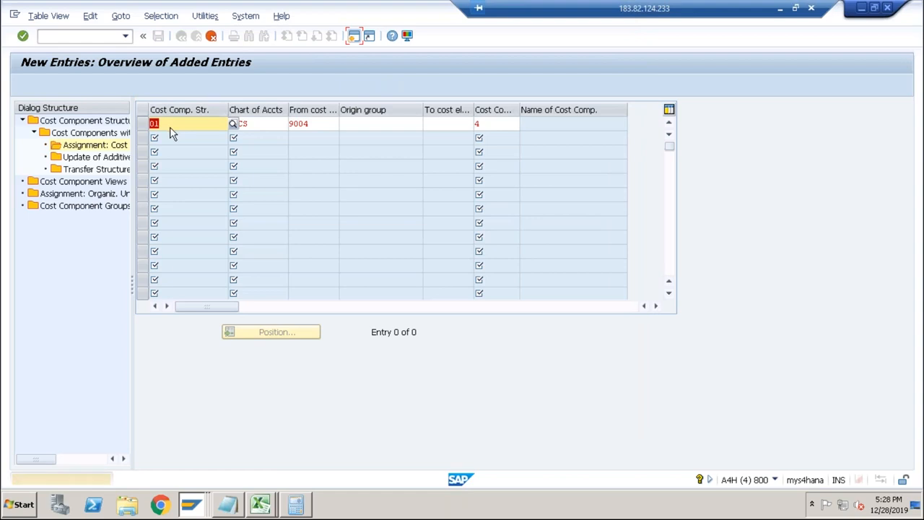
key("Return")
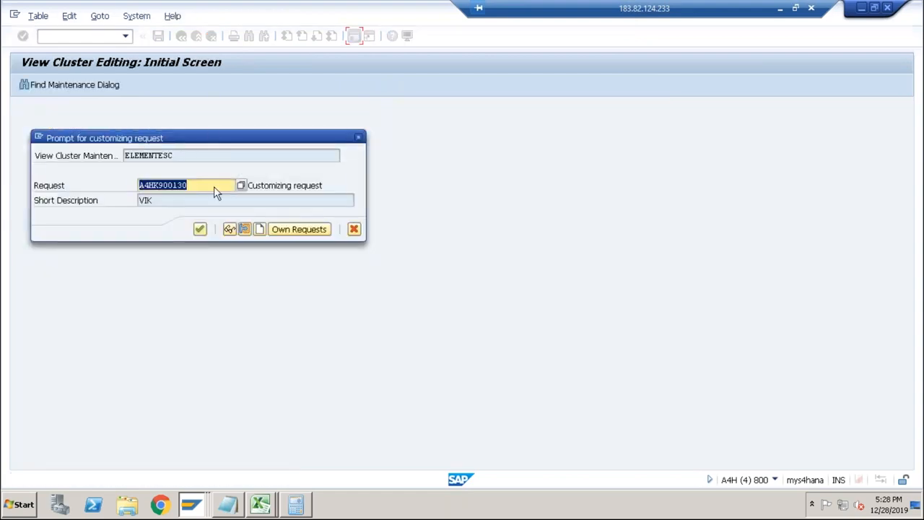
left_click(199, 230)
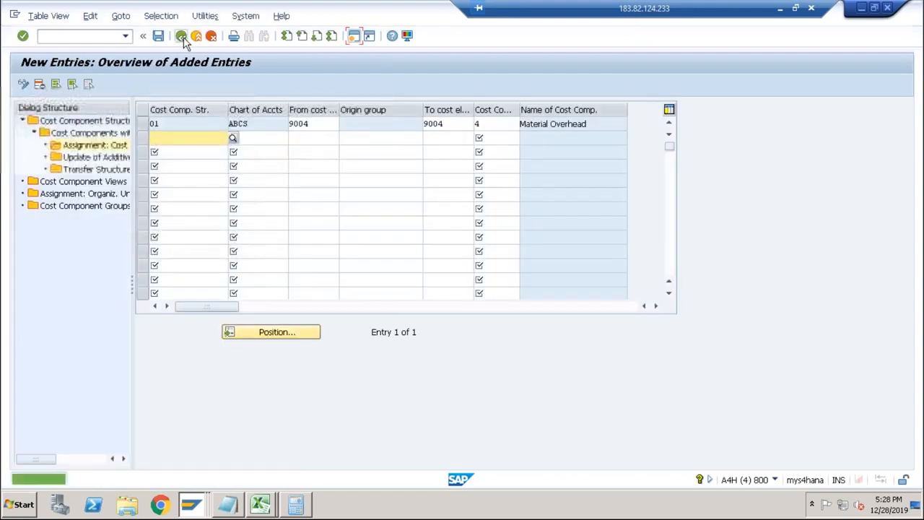
Return to the cost components list and open the cost element interval assignments for component 5, Production Overhead.
left_click(182, 38)
left_click(182, 36)
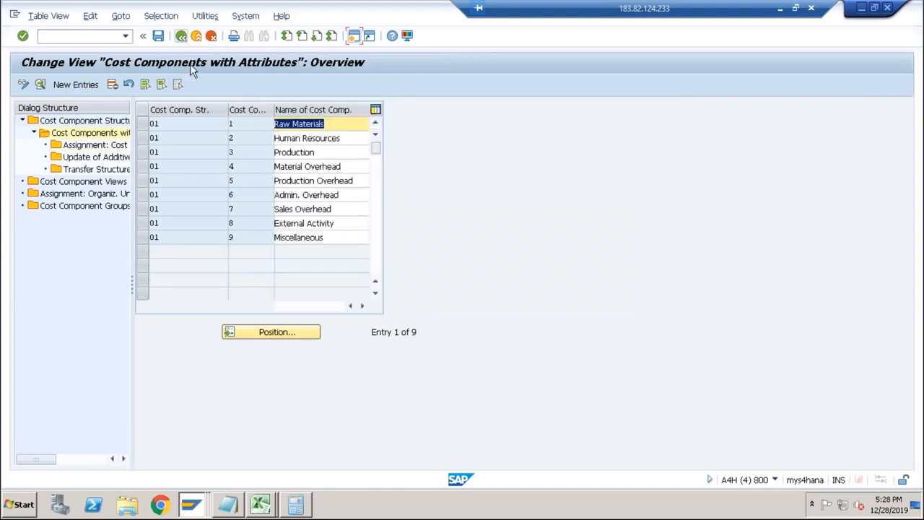
left_click(278, 181)
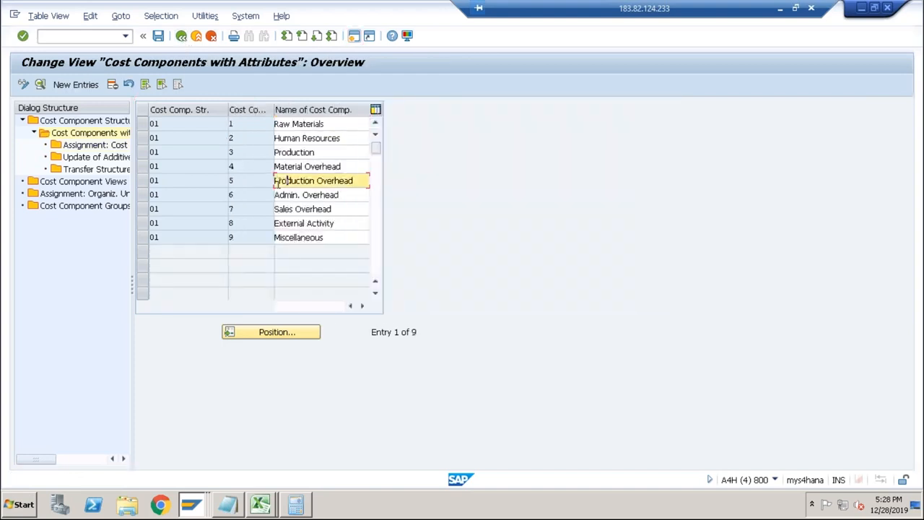
left_click(144, 182)
double_click(93, 145)
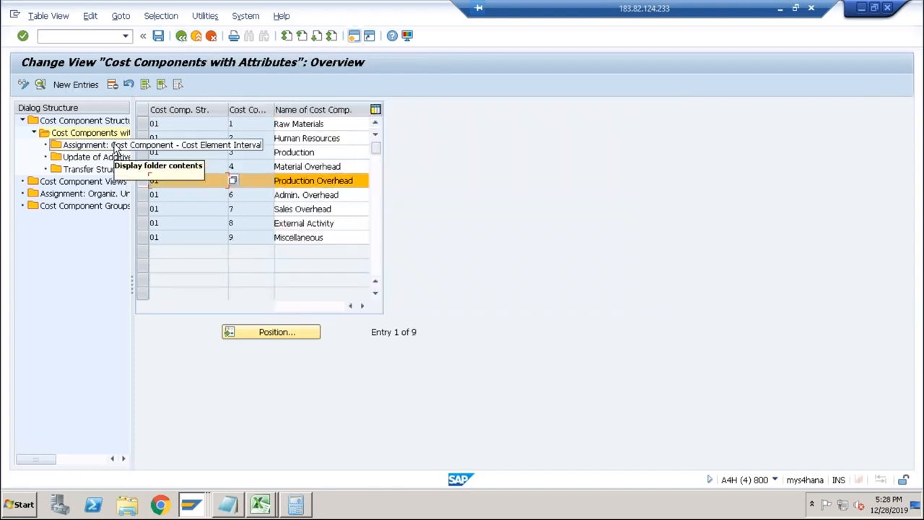
Add and save an assignment for structure 01 and chart of accounts ABCS from cost element 9005 to cost component 005.
left_click(68, 86)
type("01")
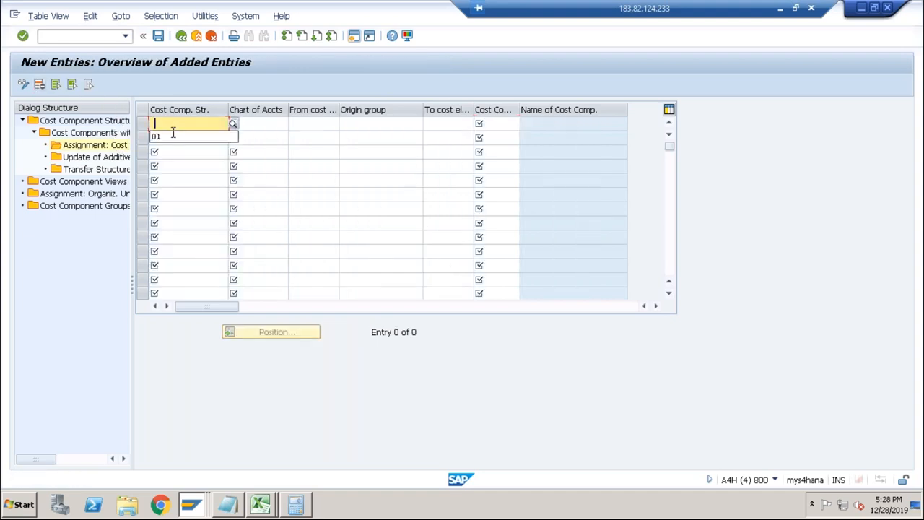
key("Tab")
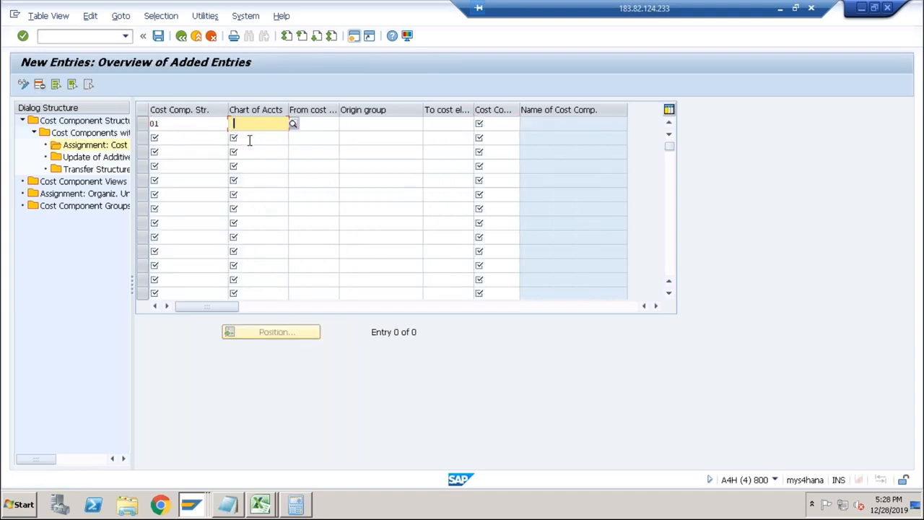
left_click(249, 139)
key("Tab")
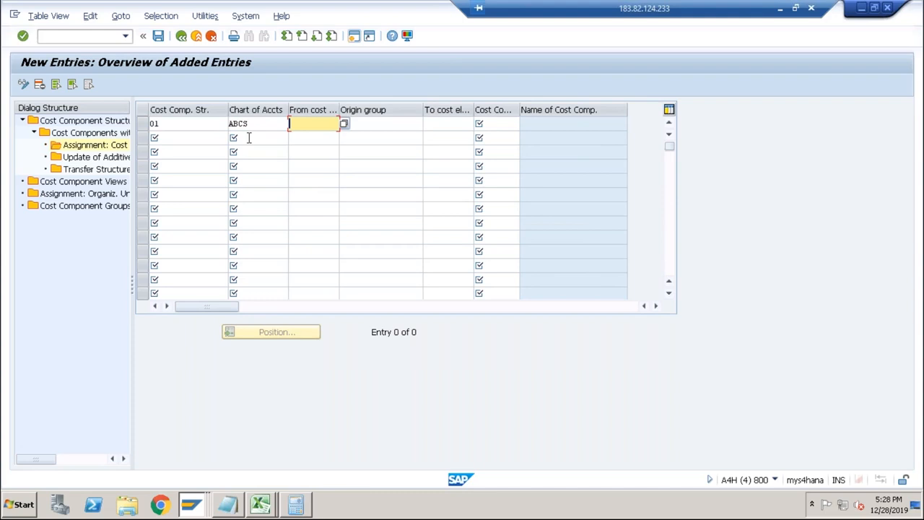
type("9005")
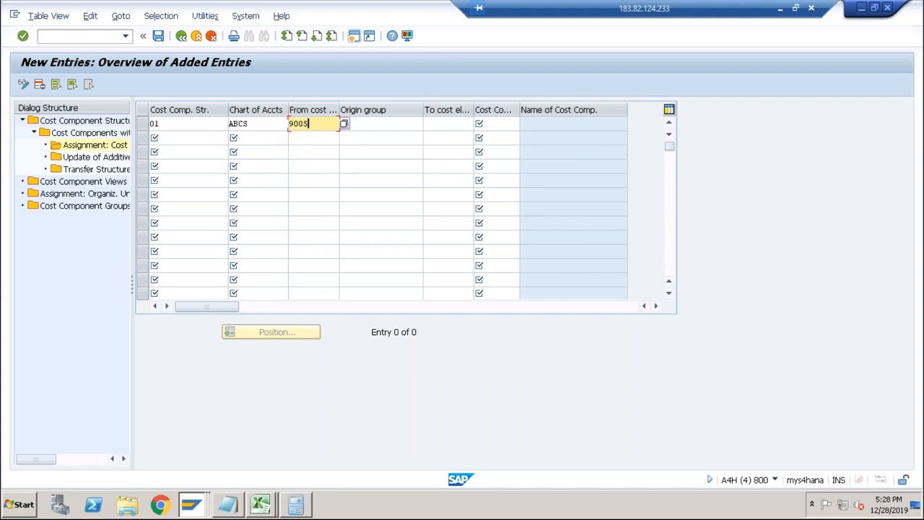
key("Tab")
key("Tab")
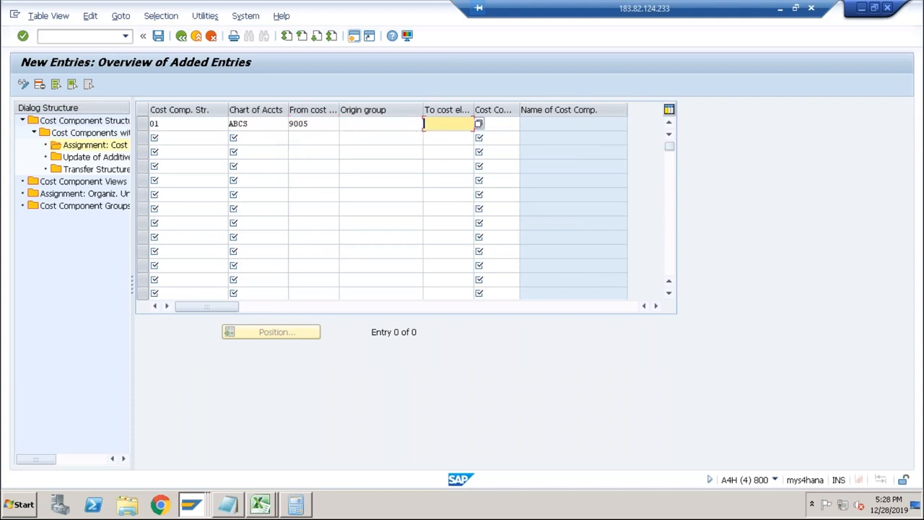
left_click(479, 124)
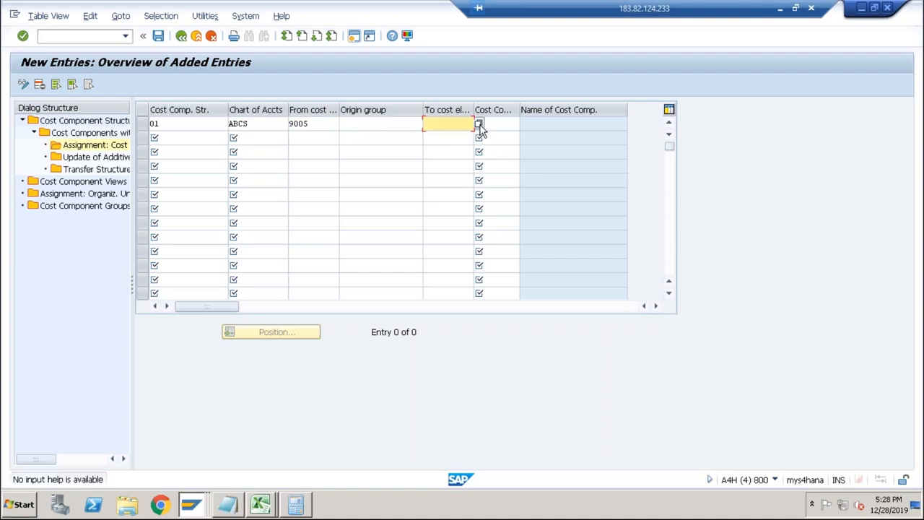
left_click(508, 125)
left_click(525, 125)
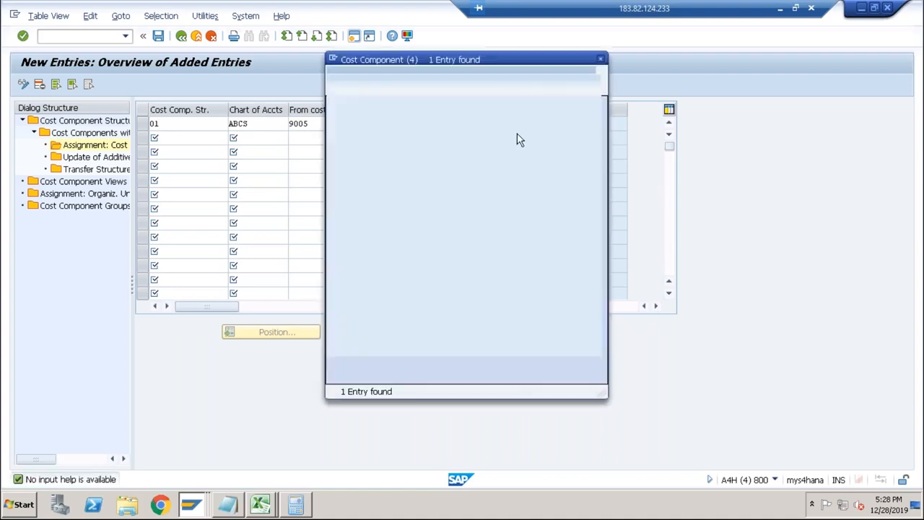
double_click(455, 135)
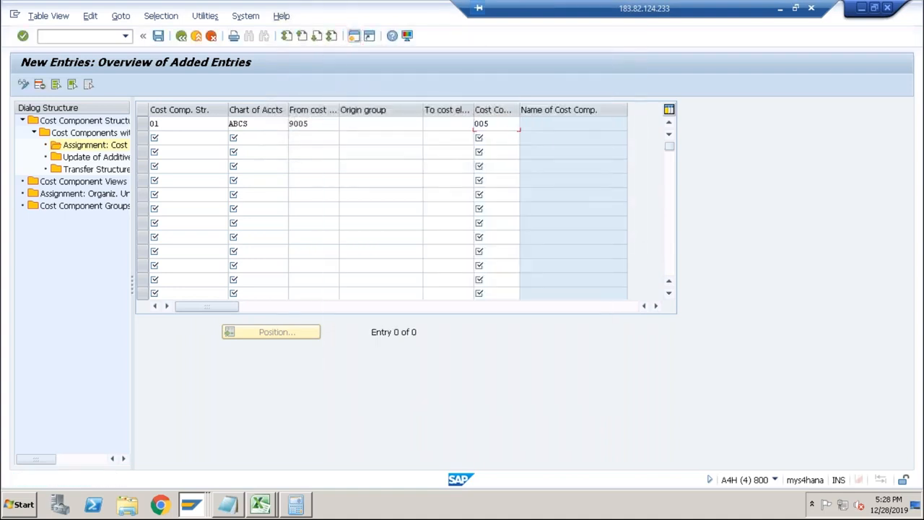
key("Return")
left_click(160, 38)
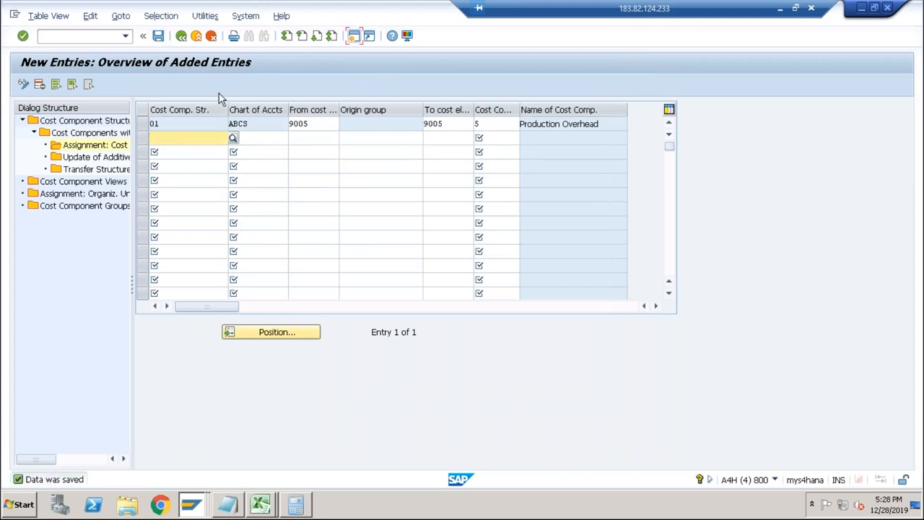
Return to the cost component structure overview, set structure 01 as active and save.
left_click(181, 36)
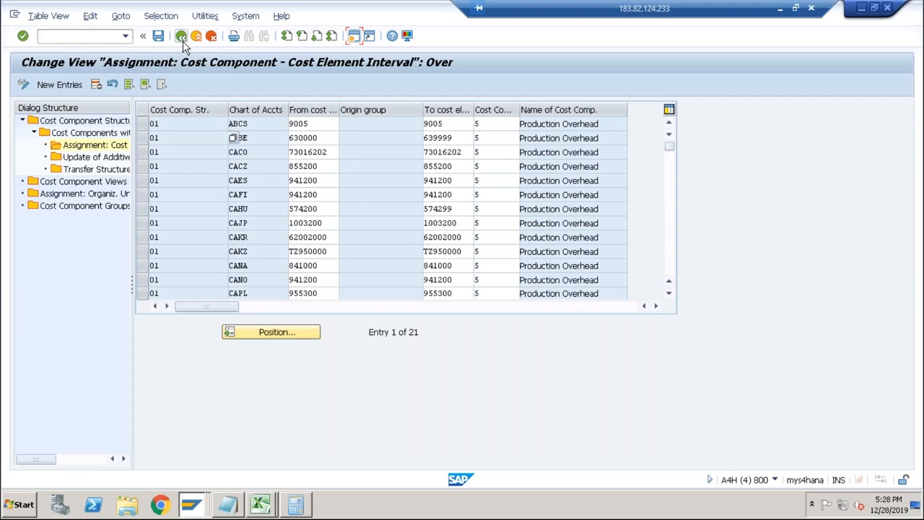
left_click(183, 42)
left_click(182, 41)
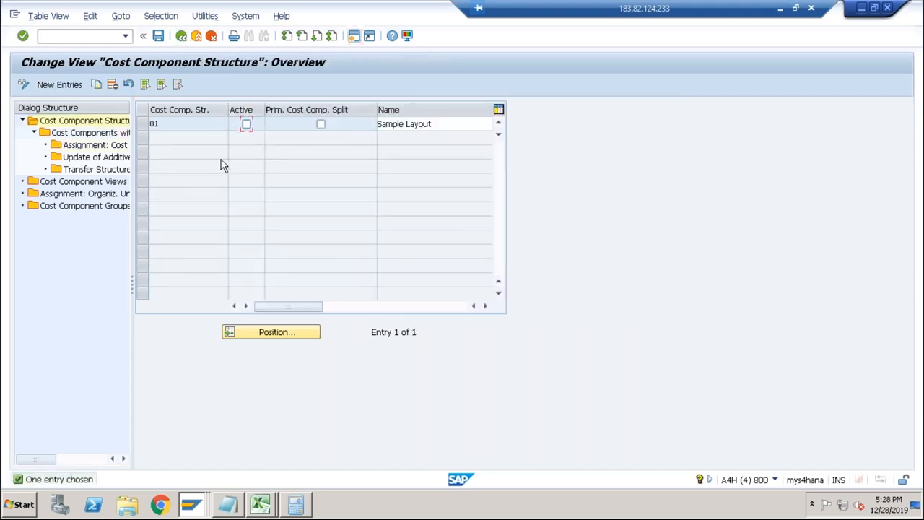
left_click(246, 124)
left_click(158, 35)
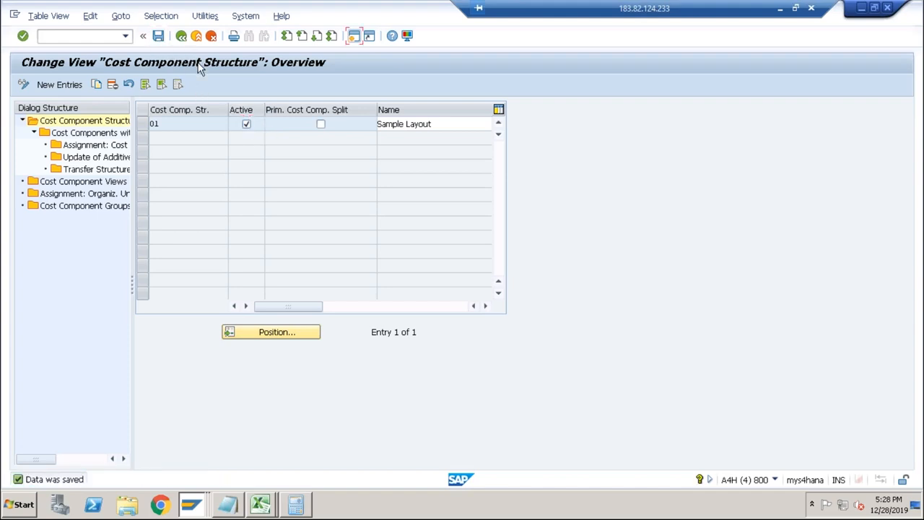
Switch from the cost component structure maintenance to the G/L account session.
key("alt+Tab")
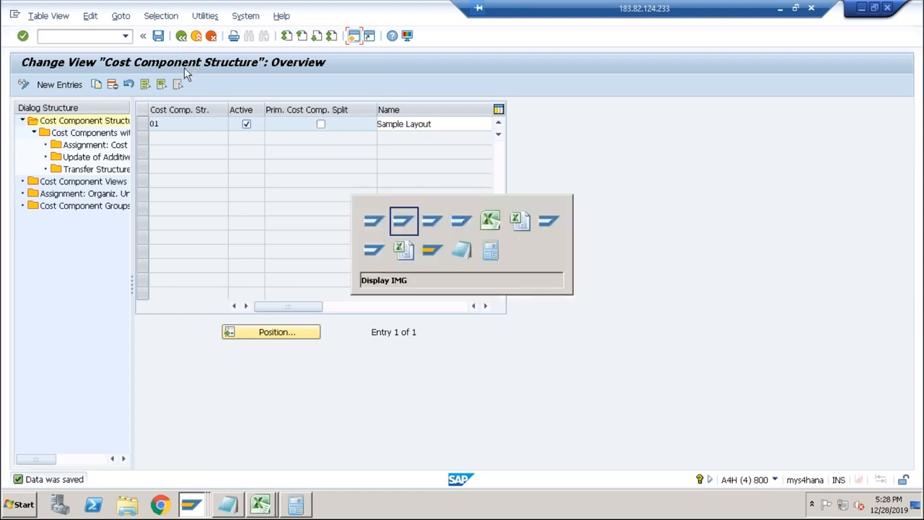
key("alt+Tab")
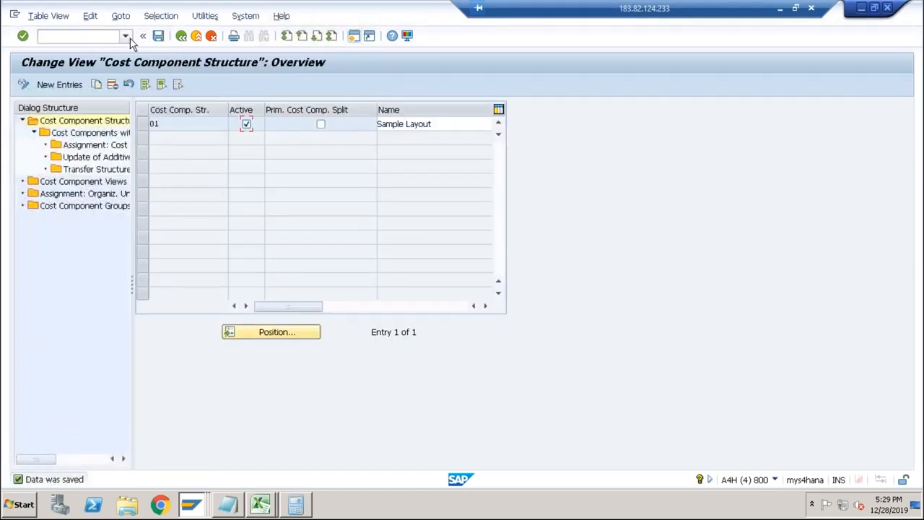
key("alt+Tab")
key("alt+Tab")
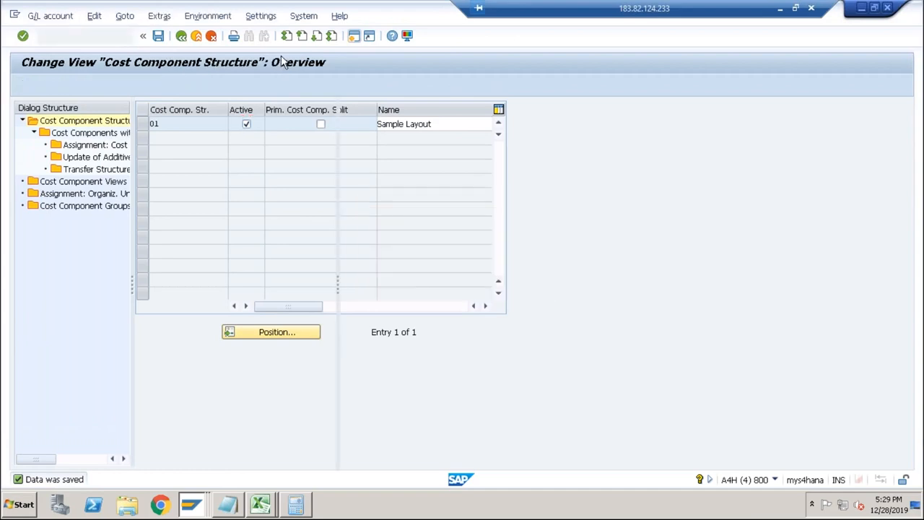
Open CK11N in this session and recost material DESKTOP in plant ABCS with quantity structure.
left_click(126, 36)
key("Down")
key("Down")
key("Return")
key("Return")
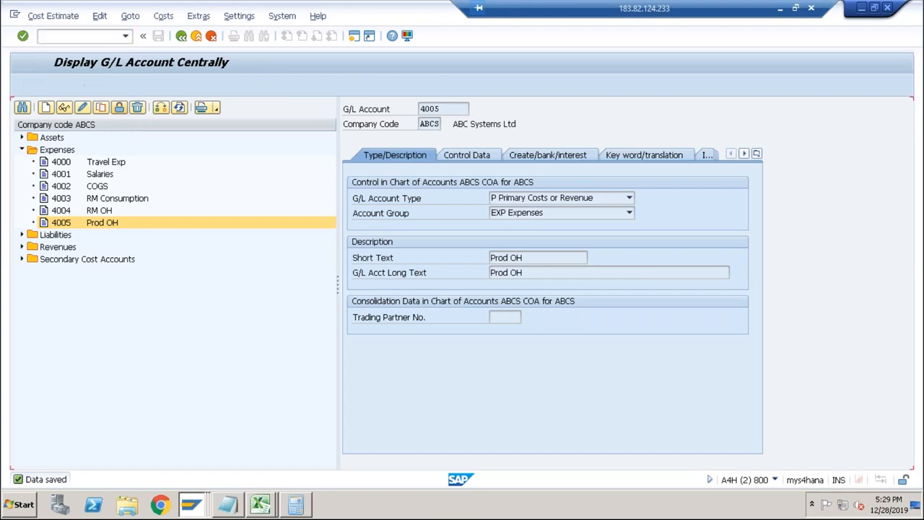
key("Return")
key("Return")
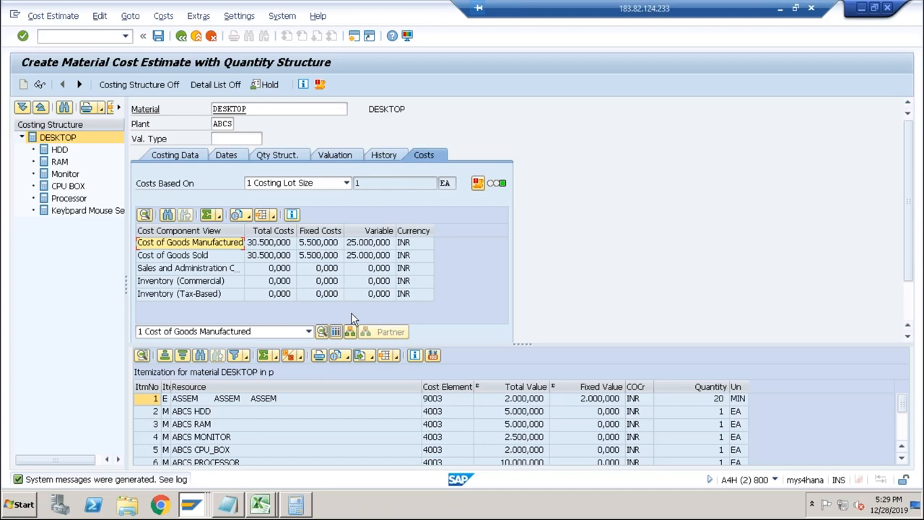
Display the cost components for DESKTOP and examine the Production, Material Overhead and Production Overhead amounts.
left_click(334, 331)
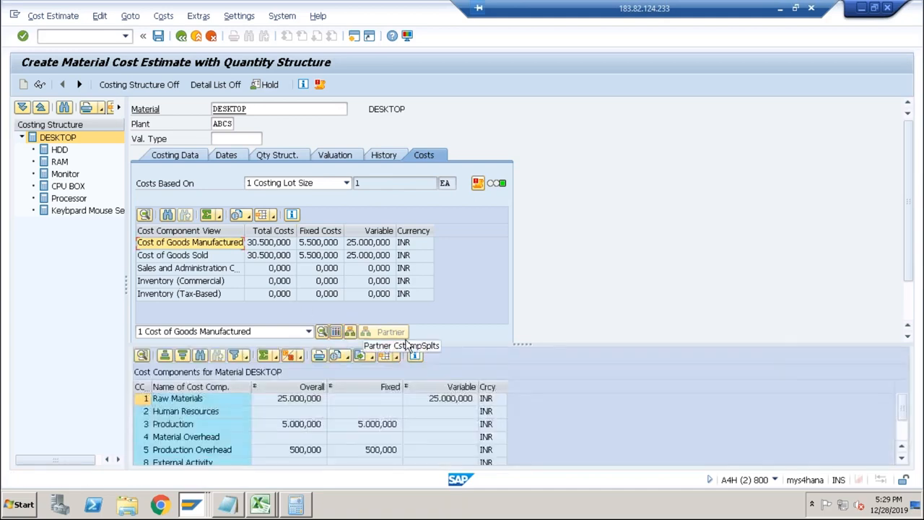
left_click(297, 438)
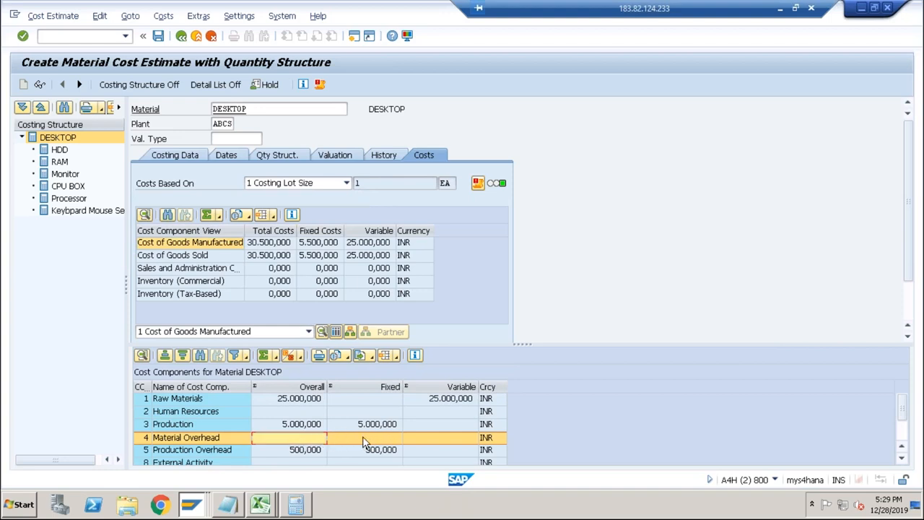
left_click(294, 451)
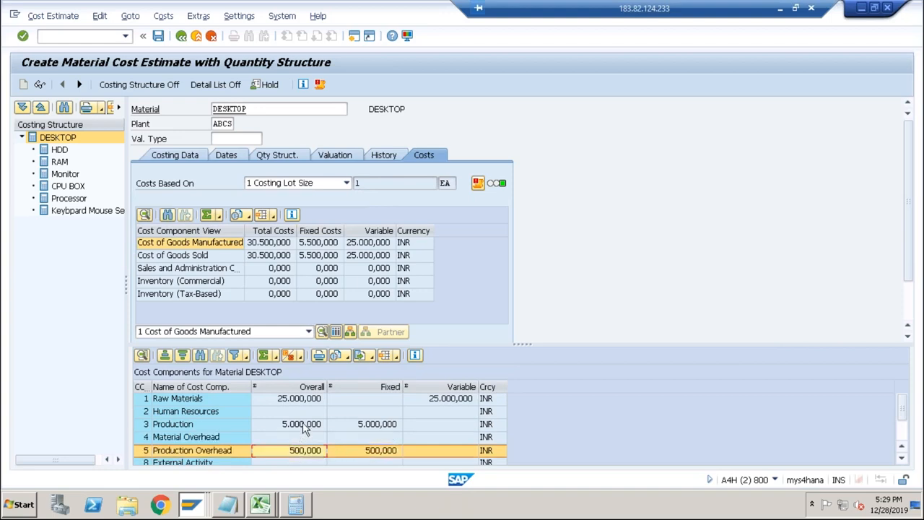
left_click(304, 426)
left_click(301, 451)
left_click(298, 438)
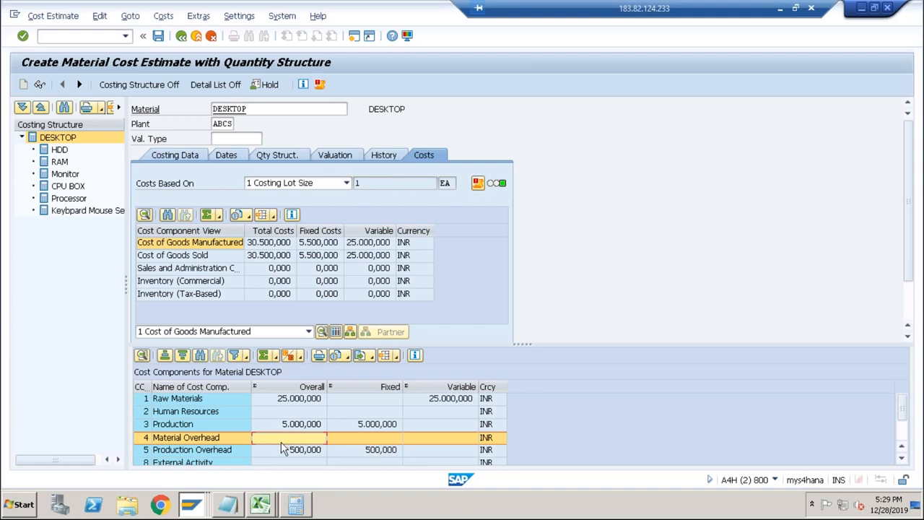
Switch to the costing sheet maintenance session and open the rows of costing sheet PP-PC1.
key("alt+Tab")
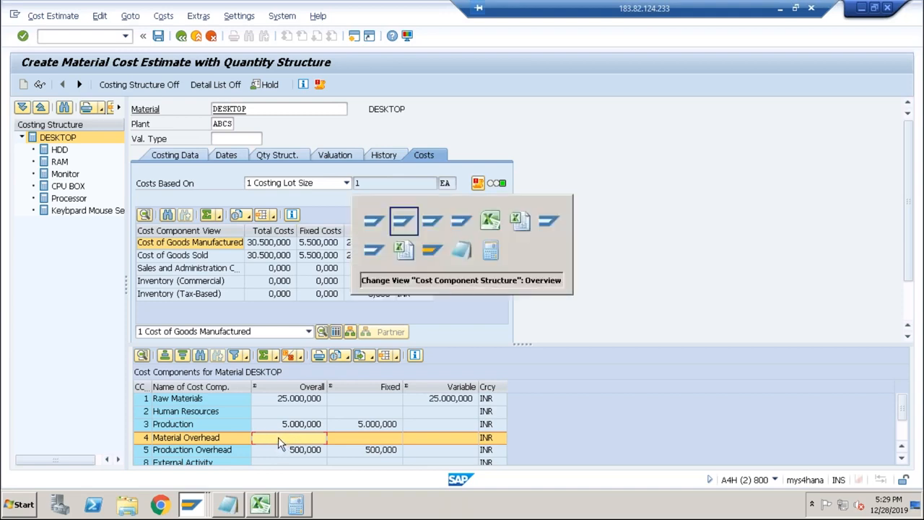
key("Tab")
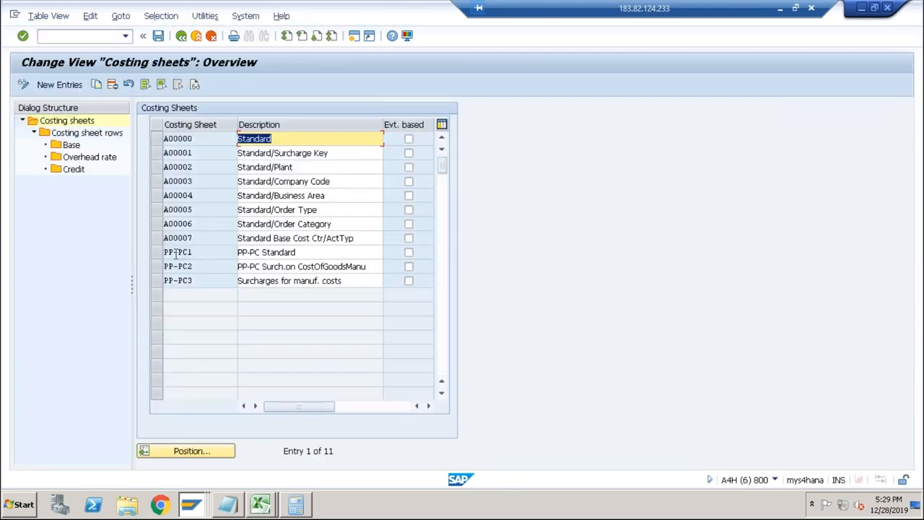
left_click(156, 252)
double_click(84, 134)
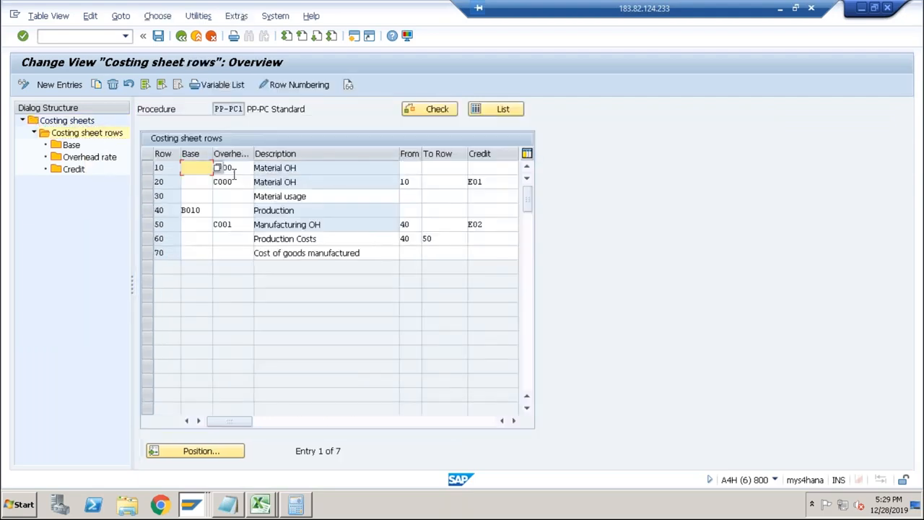
Try to open the calculation base for row 10, Material OH, of costing sheet PP-PC1.
left_click(148, 167)
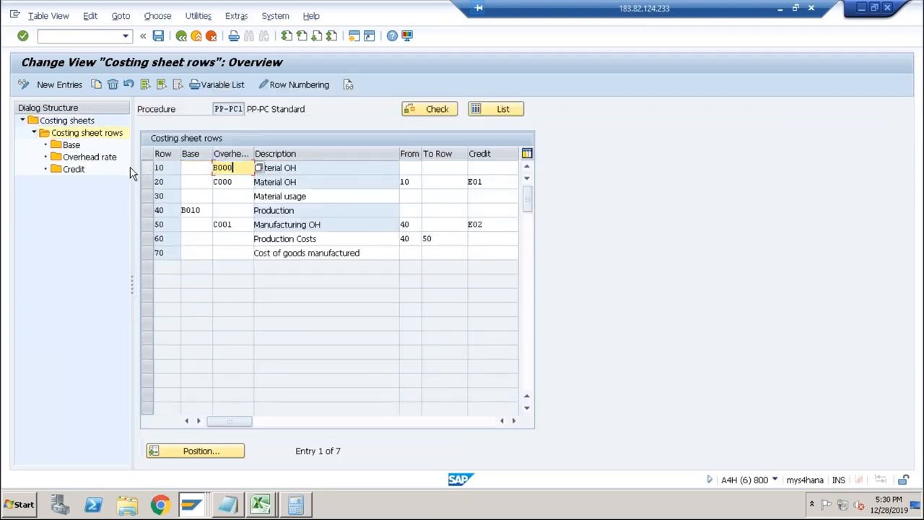
double_click(73, 145)
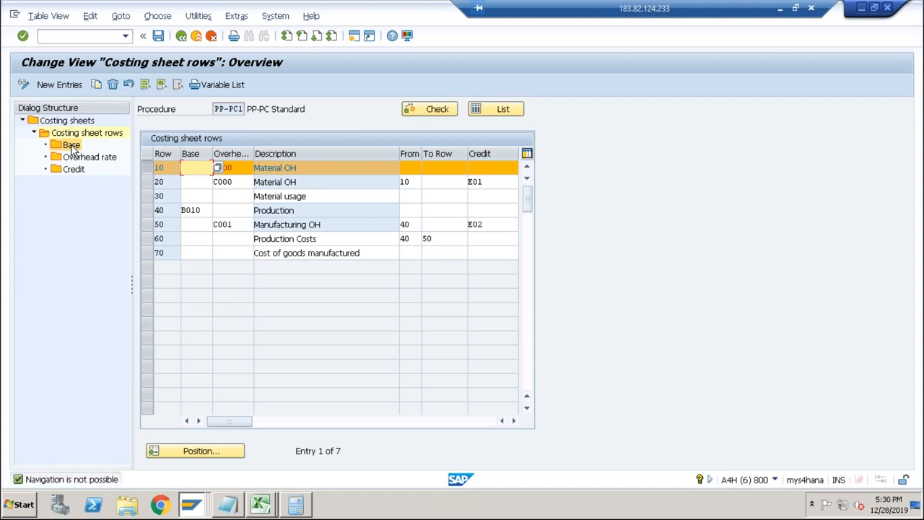
left_click(414, 168)
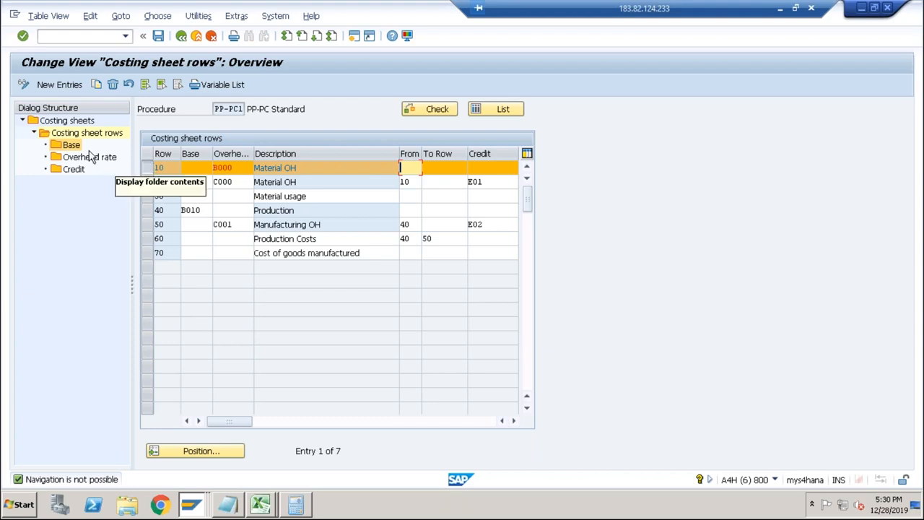
left_click(57, 145)
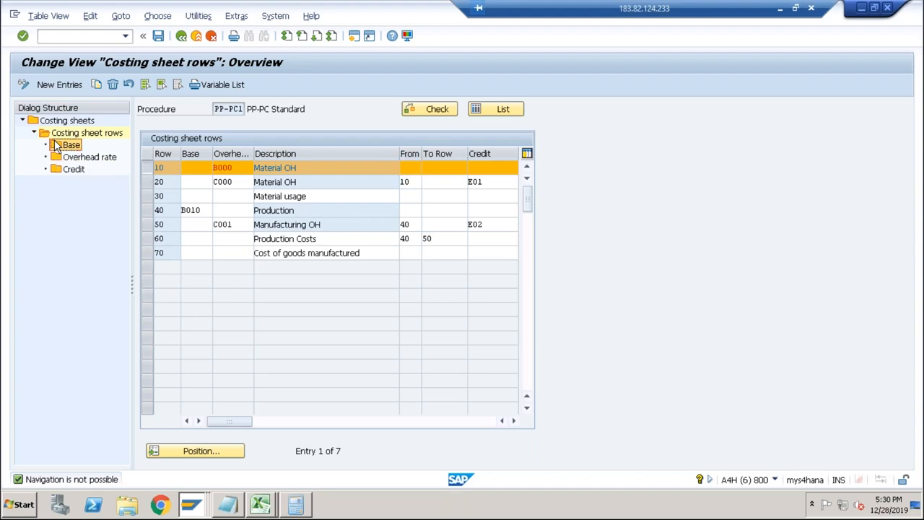
double_click(57, 146)
Return to the costing sheets overview and reopen the rows of costing sheet PP-PC1.
left_click(195, 35)
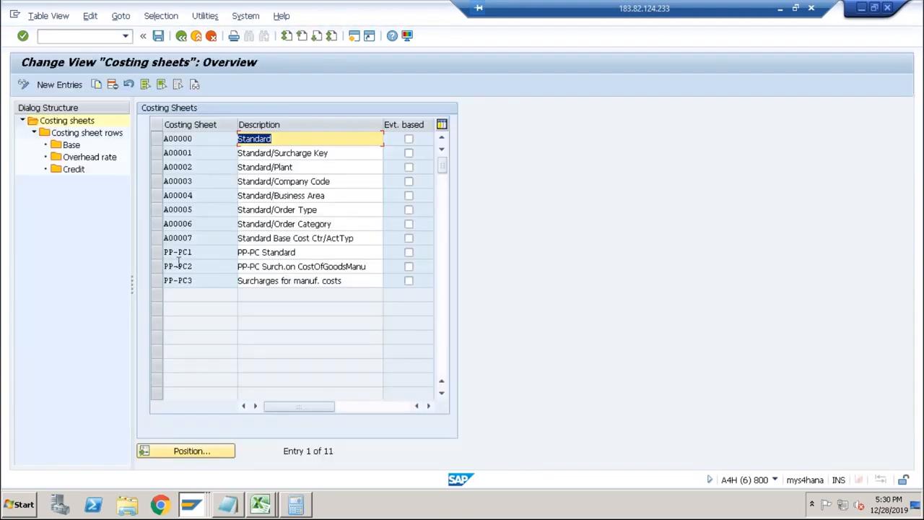
left_click(156, 252)
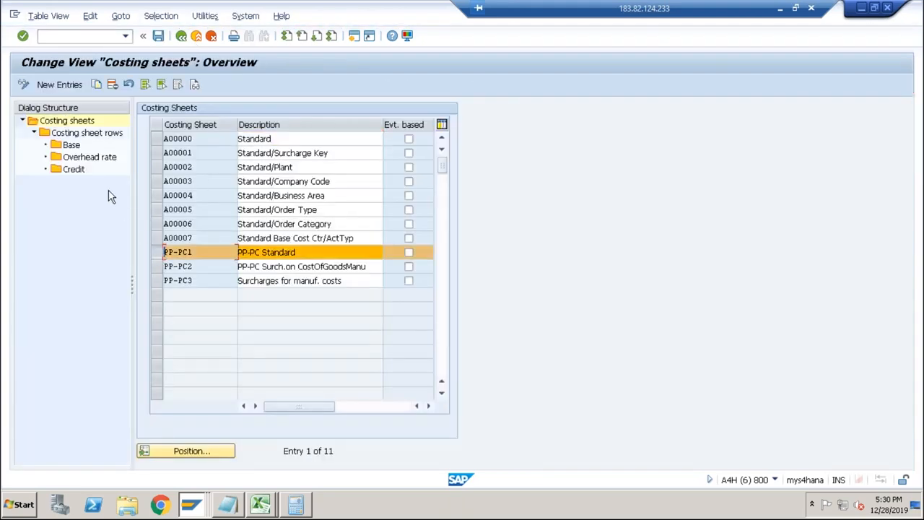
double_click(81, 134)
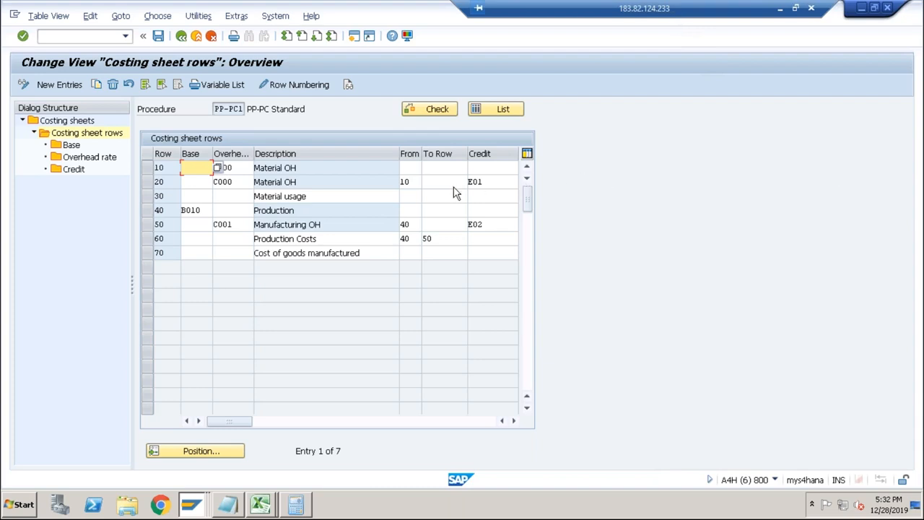
Examine rows 10 and 20 of costing sheet PP-PC1 and compare them with DESKTOP's Material Overhead cost component.
left_click(420, 184)
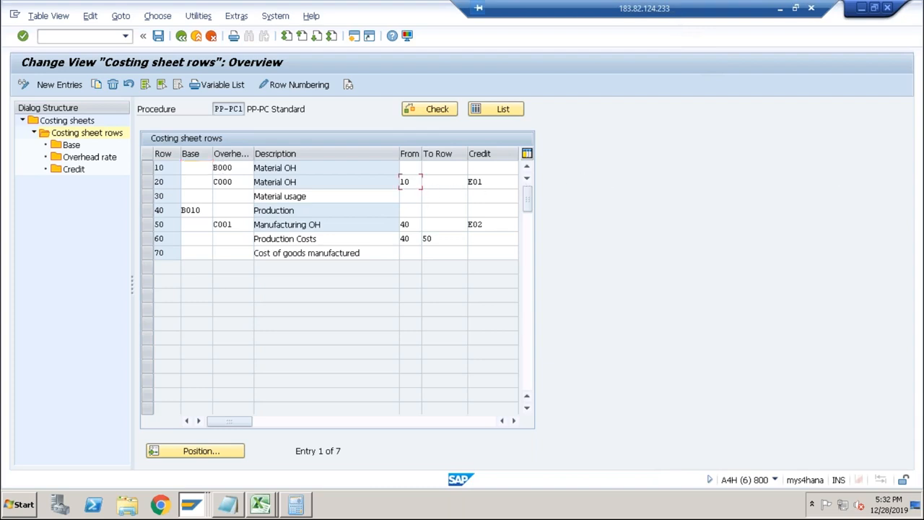
left_click(480, 181)
left_click(324, 184)
left_click(149, 167)
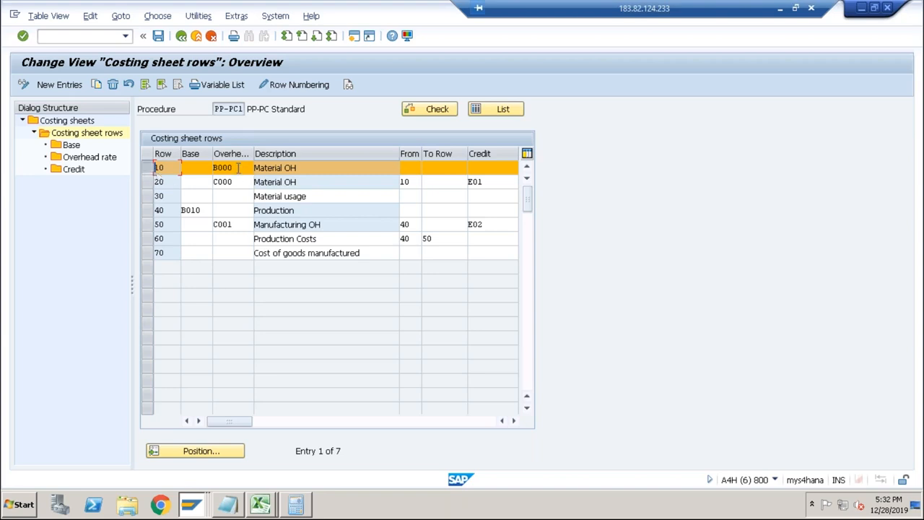
key("alt+Tab")
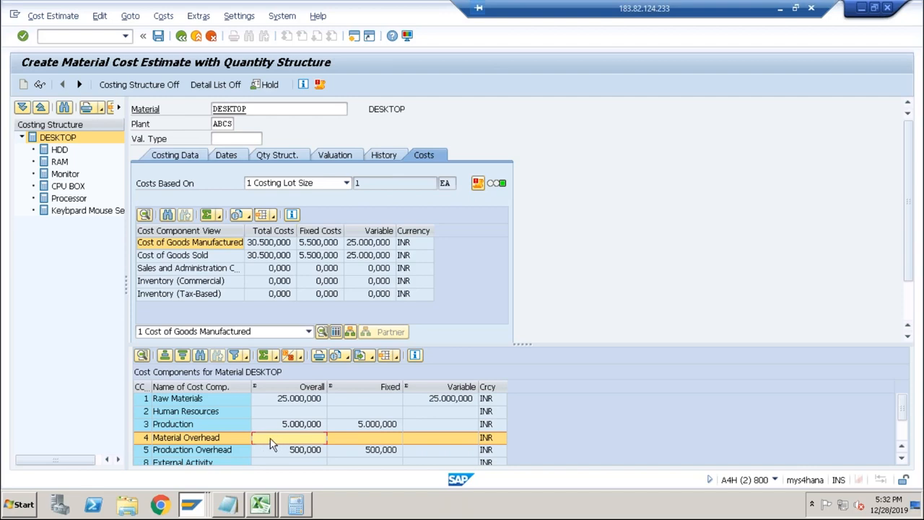
double_click(289, 440)
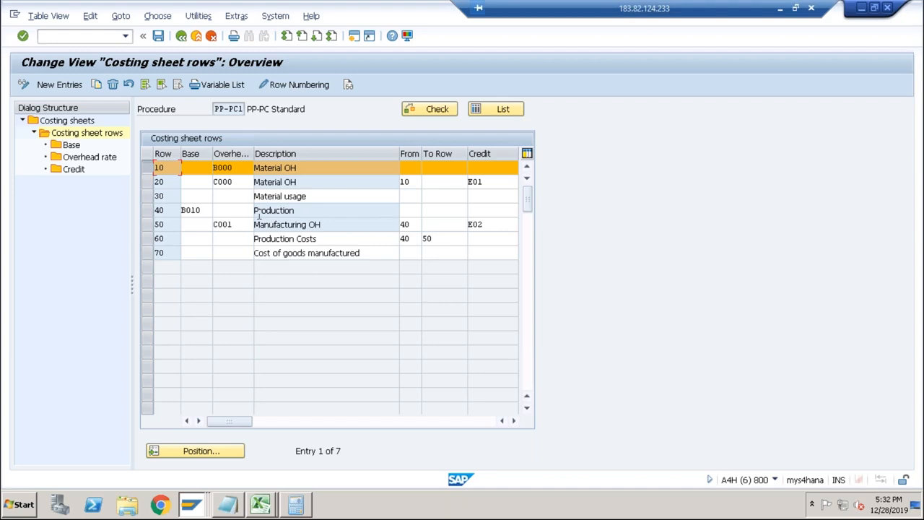
Move B000 from the overhead rate to the base of row 10, Material OH, and try to save the costing sheet.
double_click(76, 146)
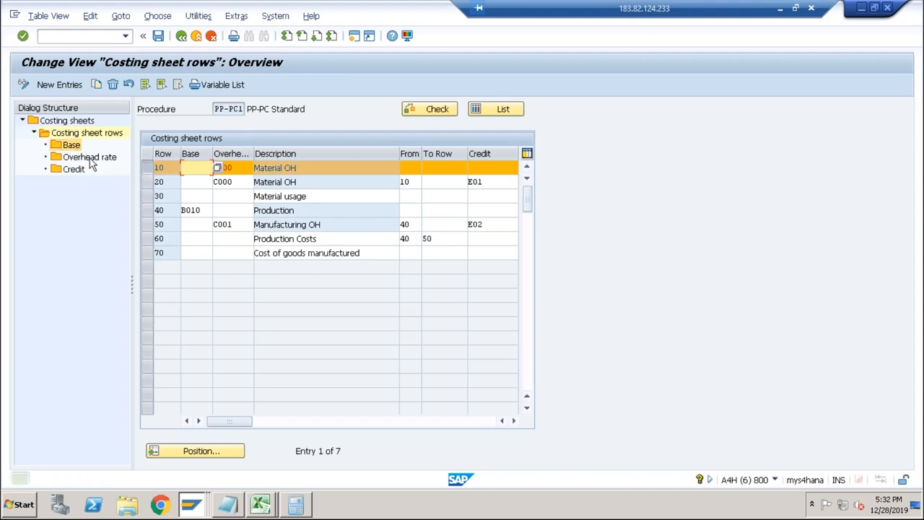
left_click(237, 169)
double_click(238, 167)
key("ctrl+x")
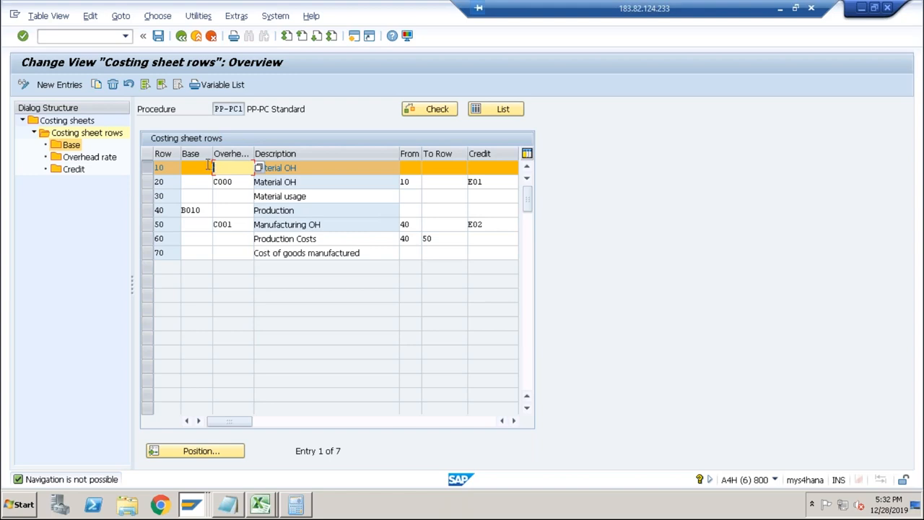
left_click(194, 168)
key("ctrl+v")
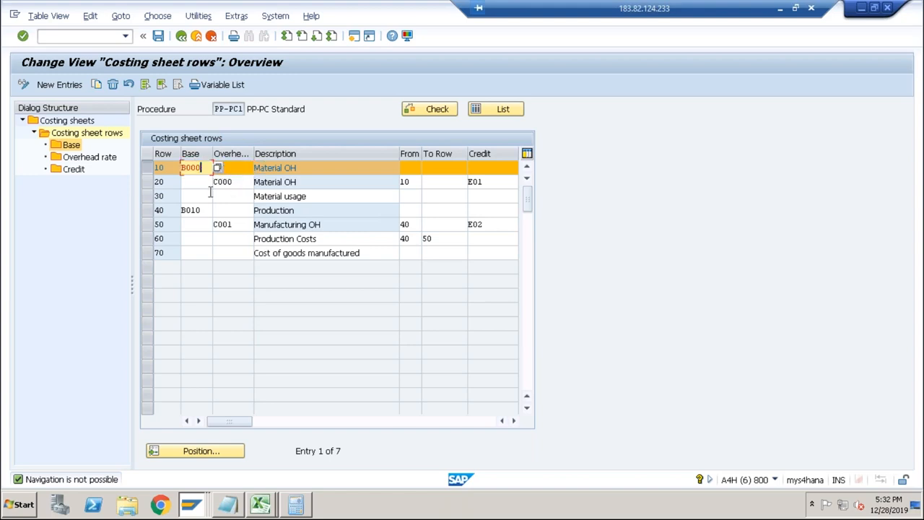
left_click(192, 182)
left_click(158, 36)
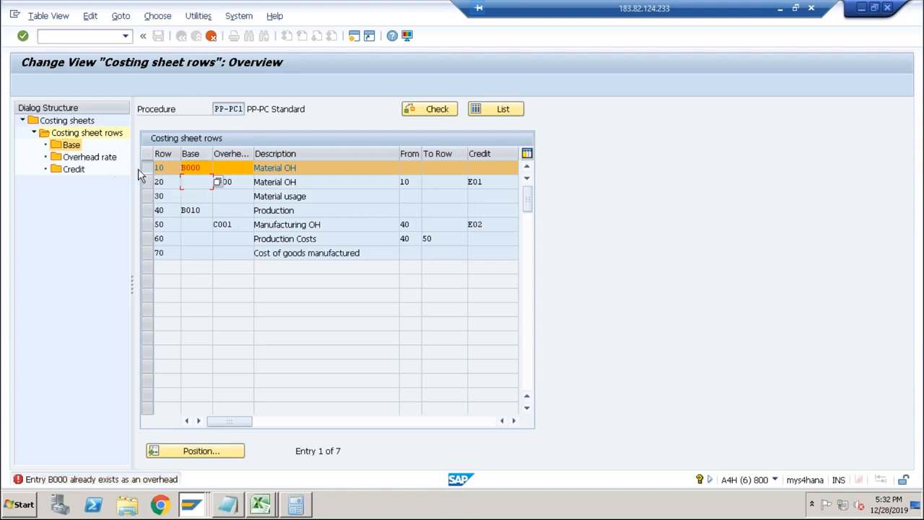
Choose calculation base B001, Wages, from the available bases for row 10 and save the costing sheet.
left_click(201, 168)
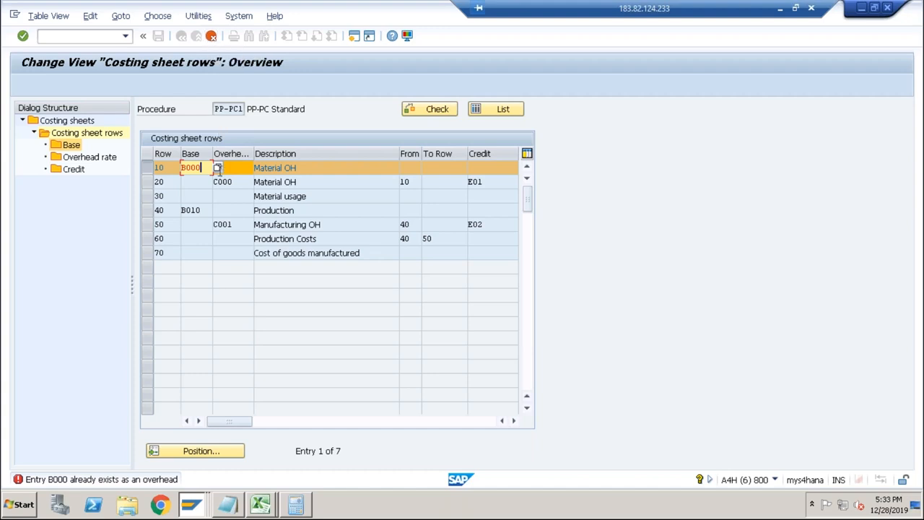
left_click(217, 167)
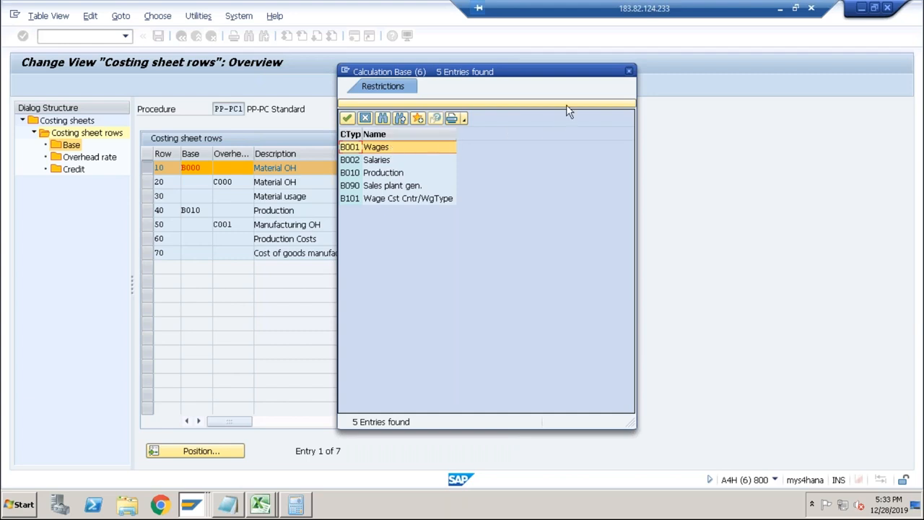
left_click(629, 71)
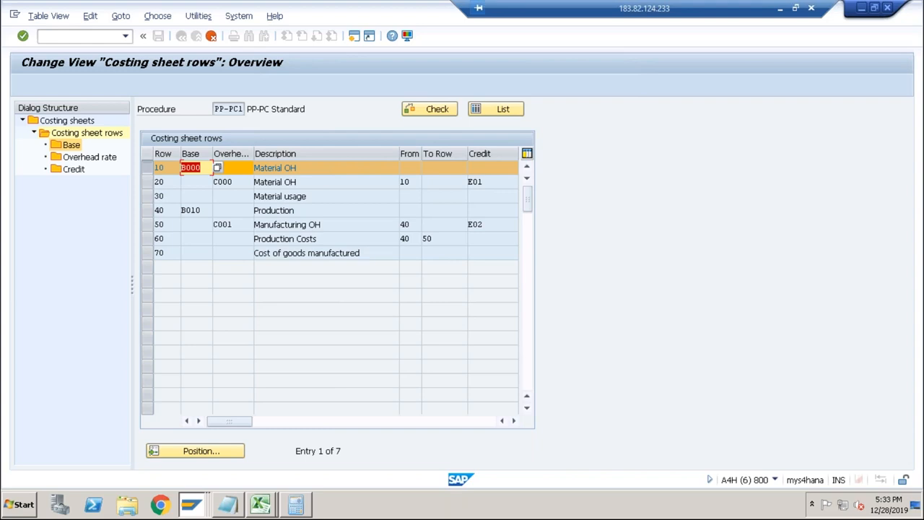
left_click(217, 168)
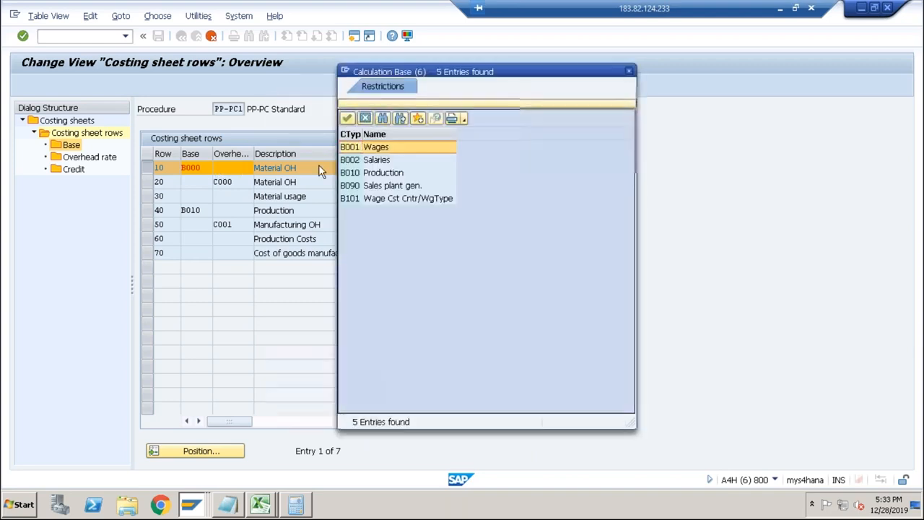
double_click(383, 148)
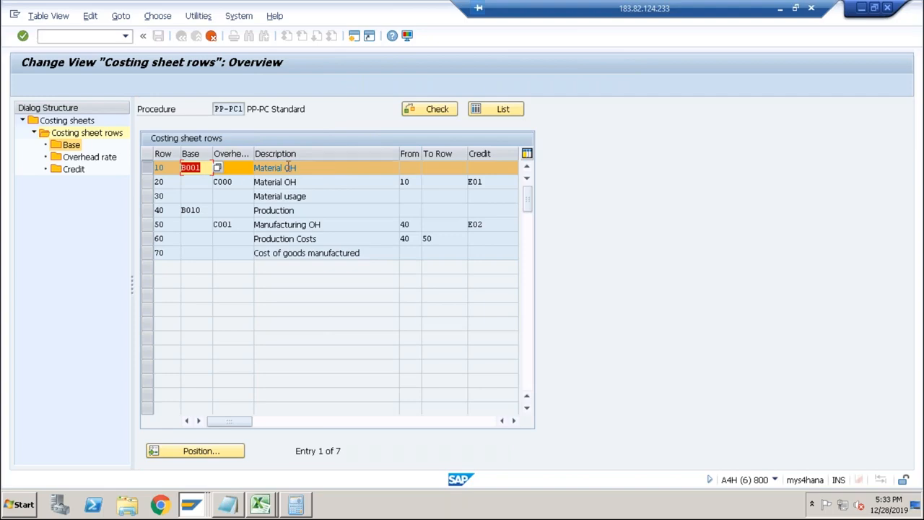
left_click(289, 167)
key("ctrl+s")
Add cost element 4003 to row 10's calculation base B001 for controlling area ABCS, save, and return to the costing sheet rows.
left_click(199, 229)
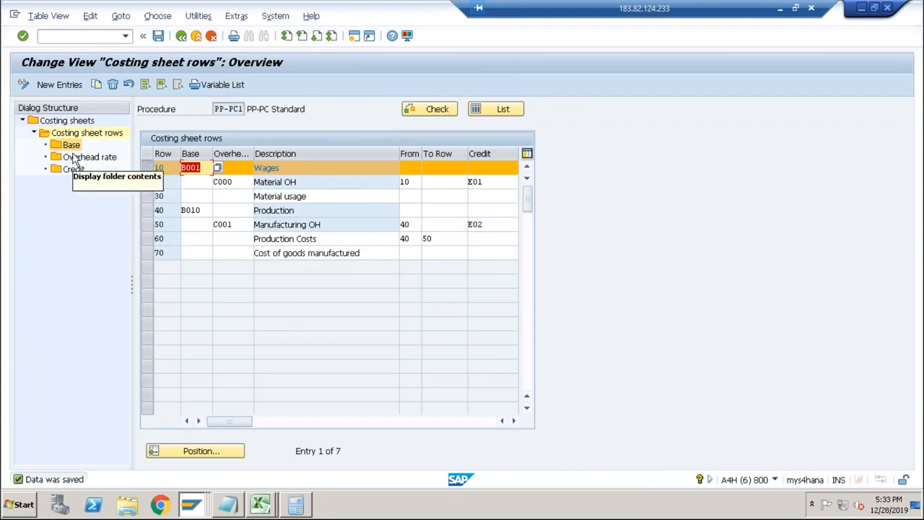
key("F3")
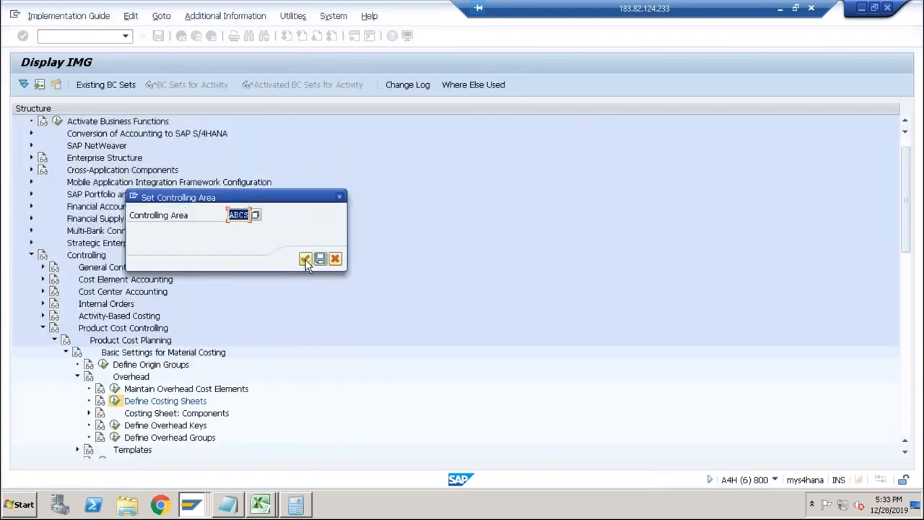
left_click(305, 259)
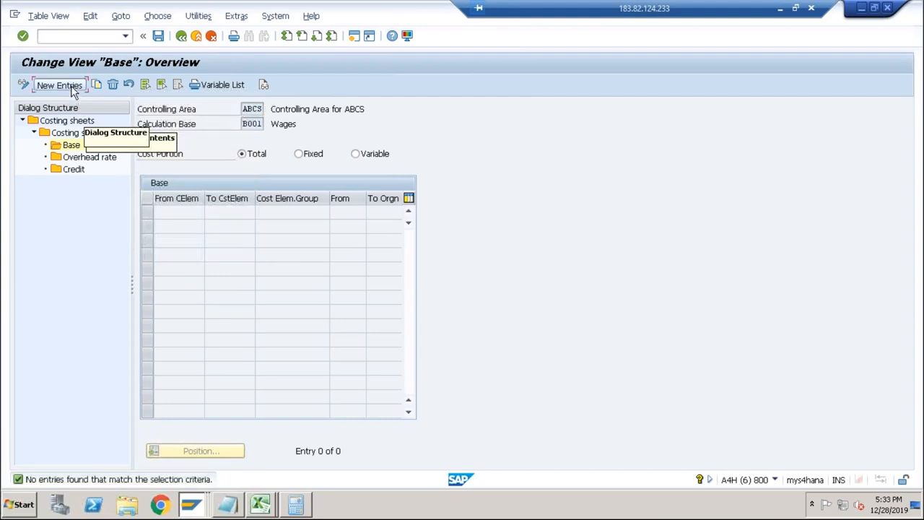
left_click(73, 90)
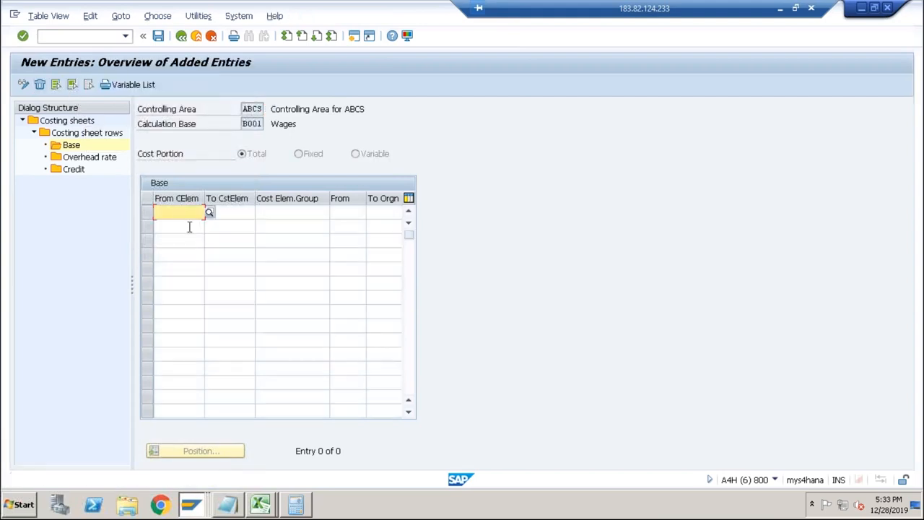
type("4003")
key("Return")
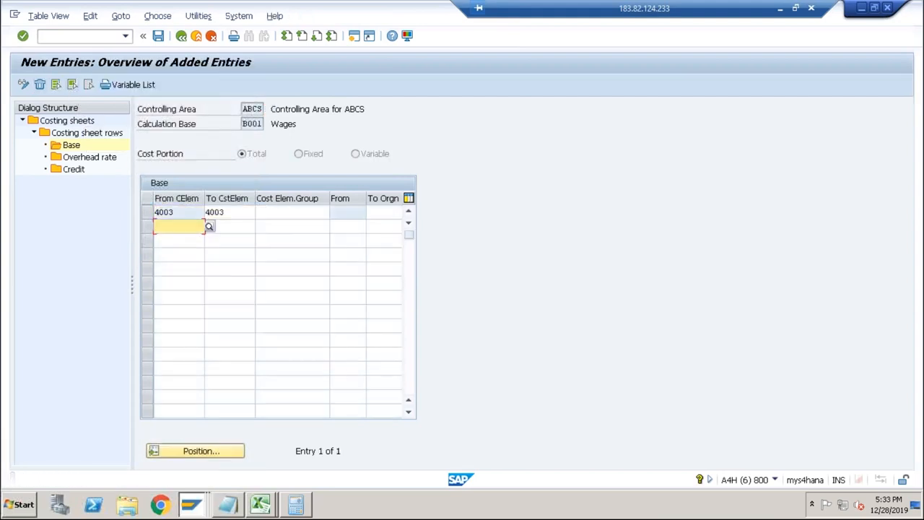
left_click(159, 38)
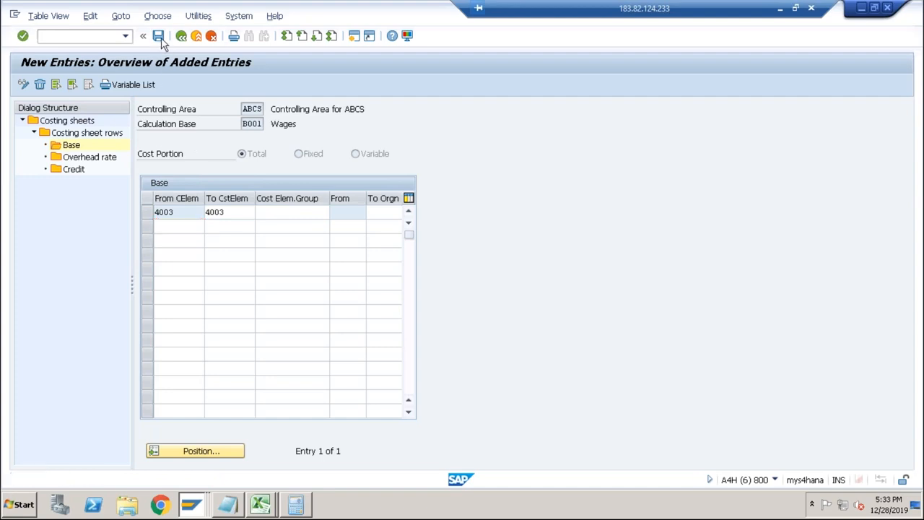
left_click(184, 38)
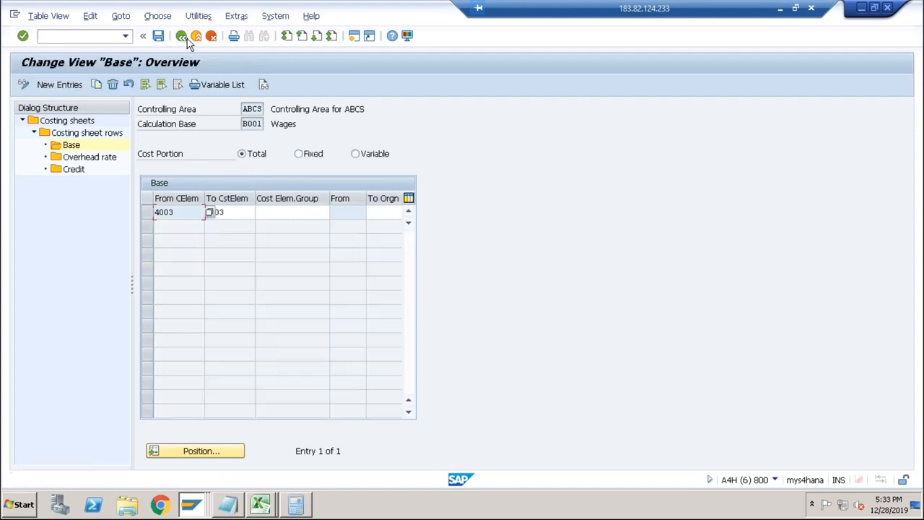
left_click(185, 36)
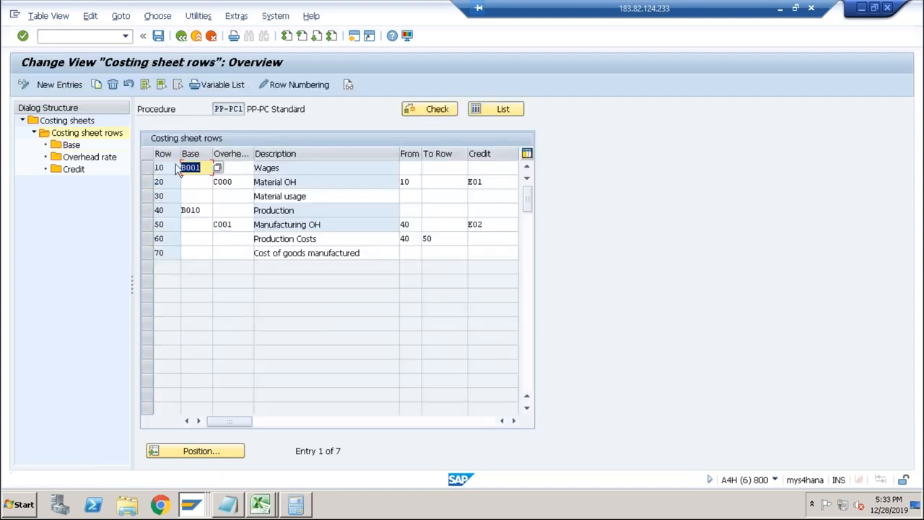
Display the percentages of overhead rate C000 for row 20, Material OH, and return to the costing sheet rows.
left_click(147, 181)
double_click(86, 159)
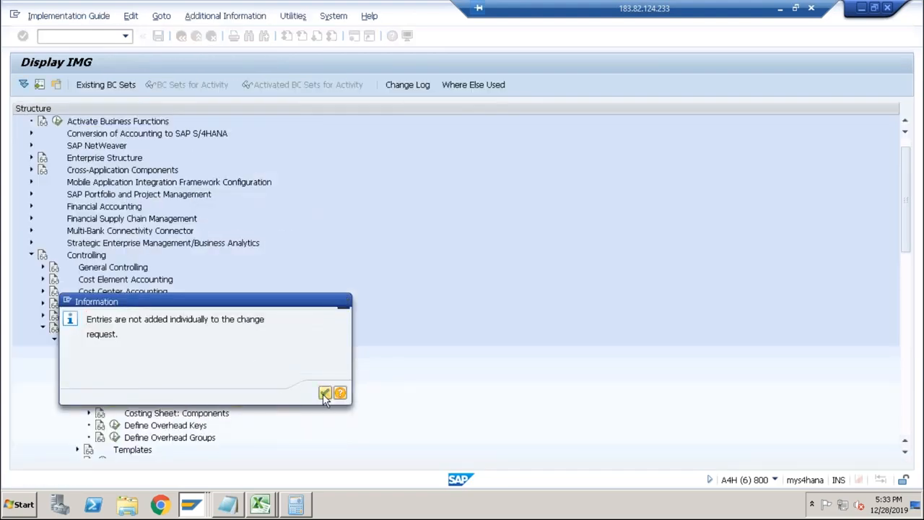
left_click(323, 391)
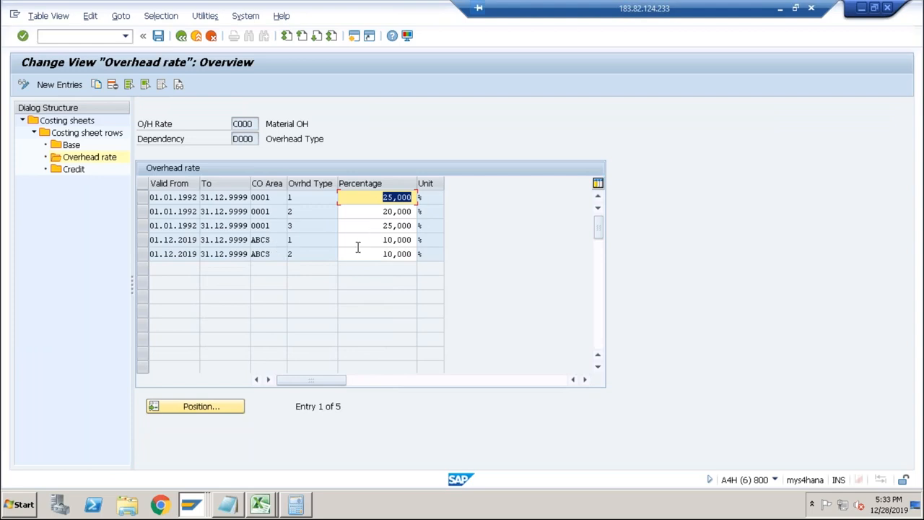
left_click(181, 36)
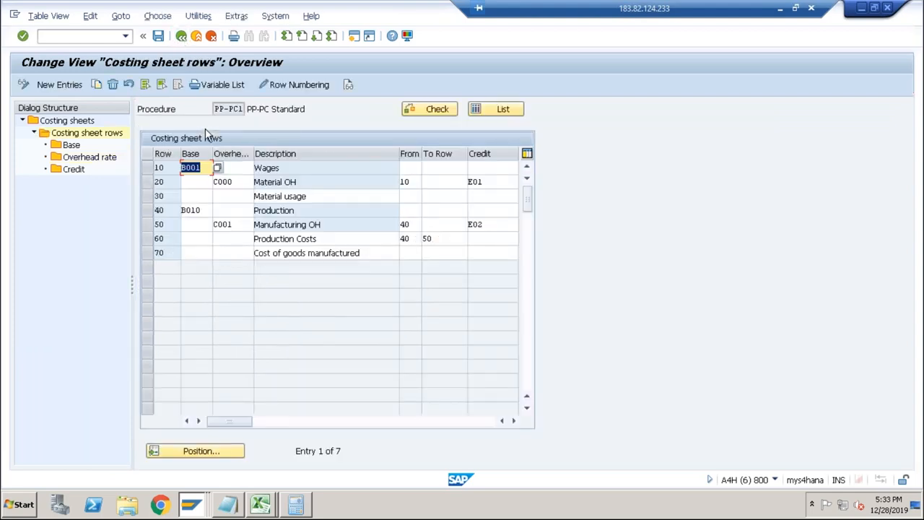
Switch to the DESKTOP cost estimate session and try to restart transaction CK11N.
key("alt+Tab")
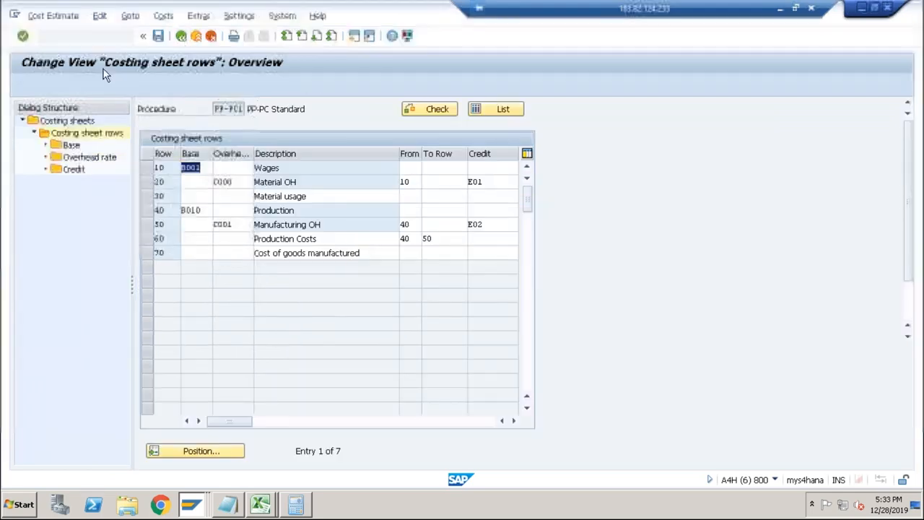
type("/nck11n")
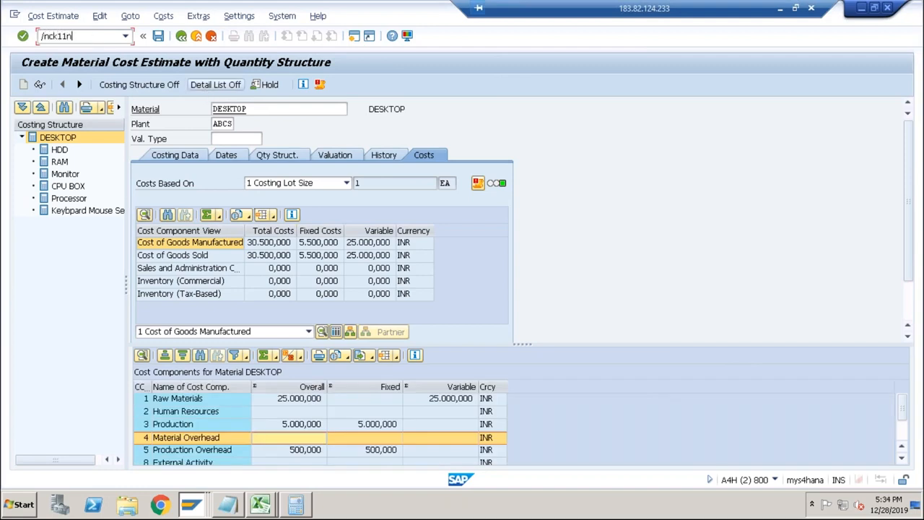
key("Return")
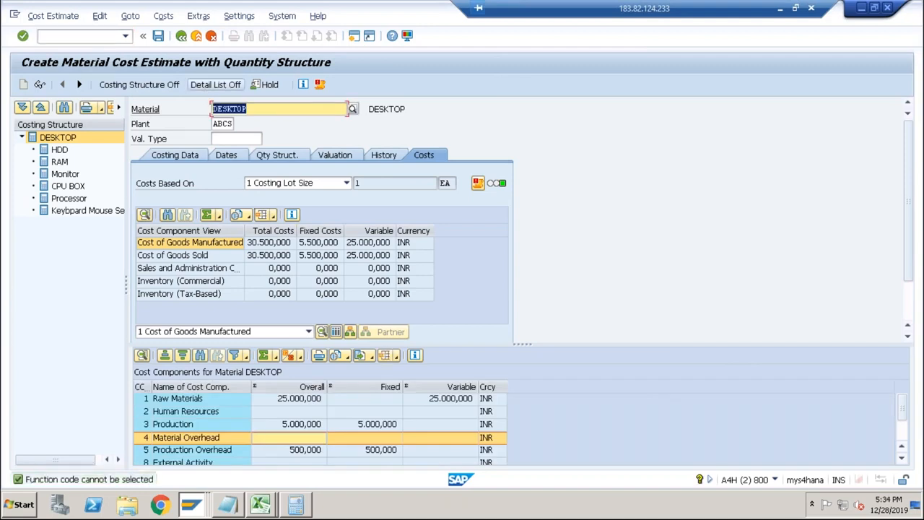
key("Return")
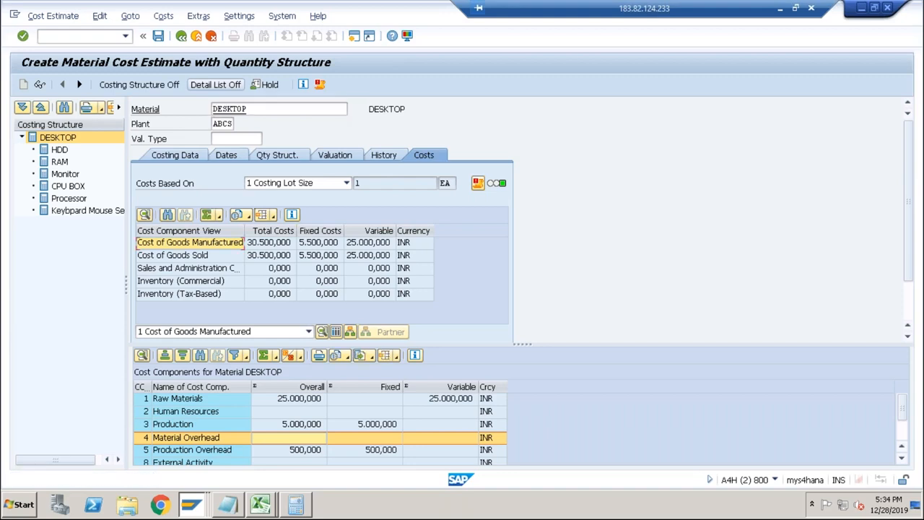
left_click(113, 42)
type("/nck11n")
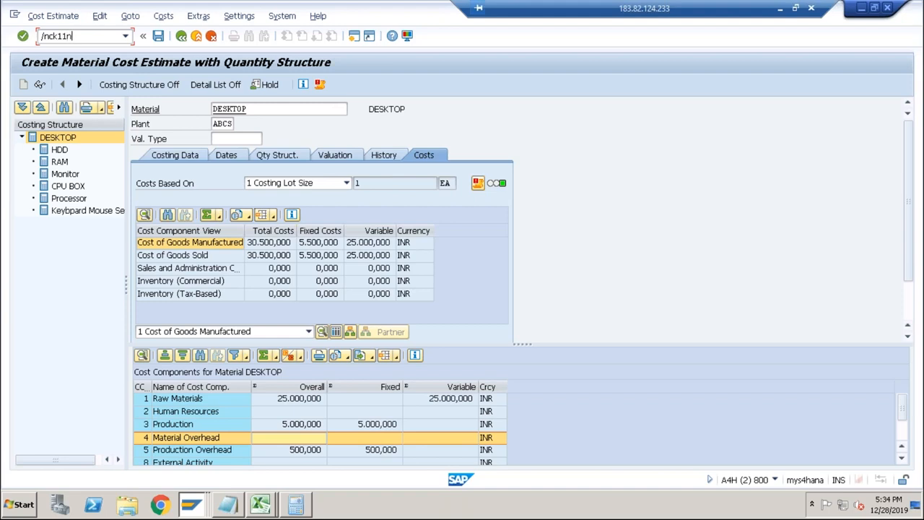
key("Return")
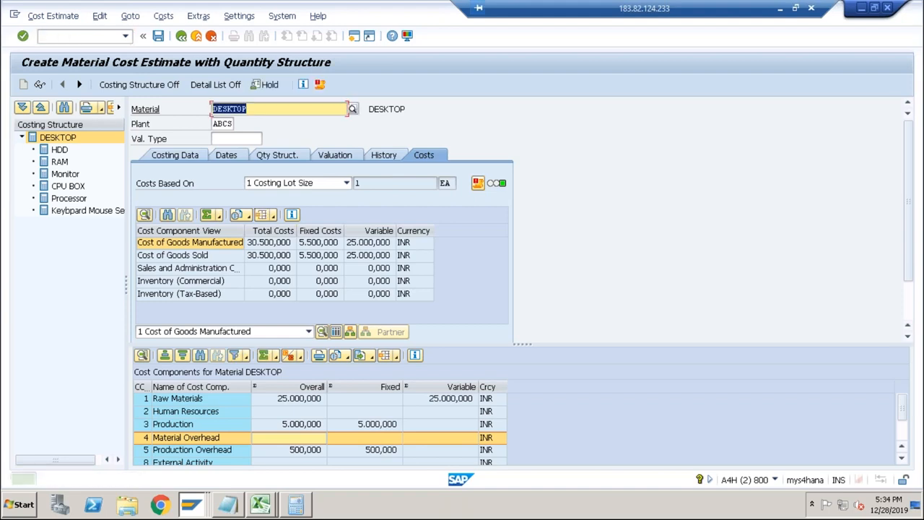
Leave the current cost estimate, reopen transaction CK11N, and recost DESKTOP in plant ABCS.
left_click(109, 38)
type("/n")
key("Return")
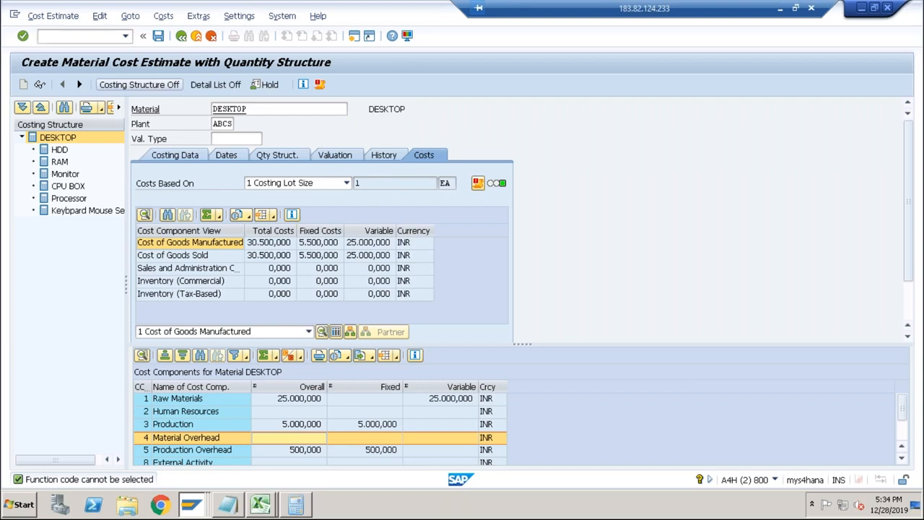
type("ck11n")
key("Return")
key("Return")
key("Return")
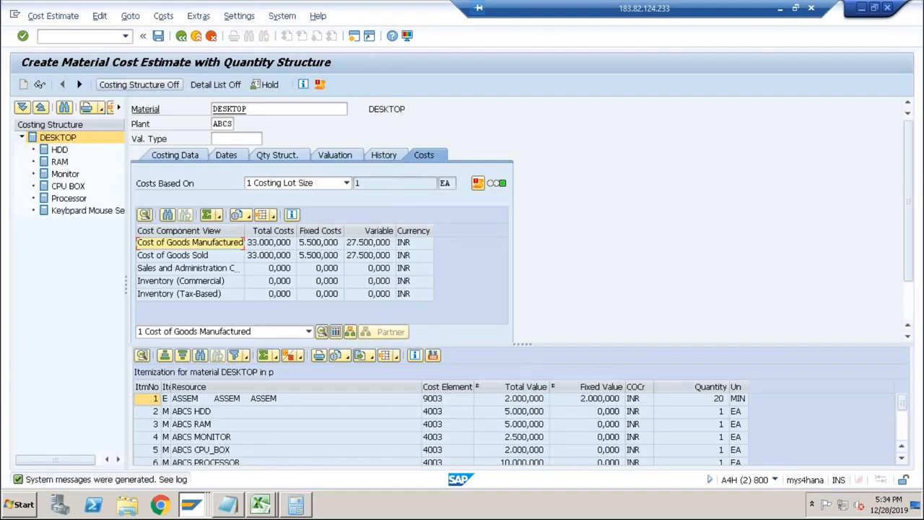
Select the Cost of Goods Manufactured line and fit the cost component view columns to their contents.
left_click(320, 245)
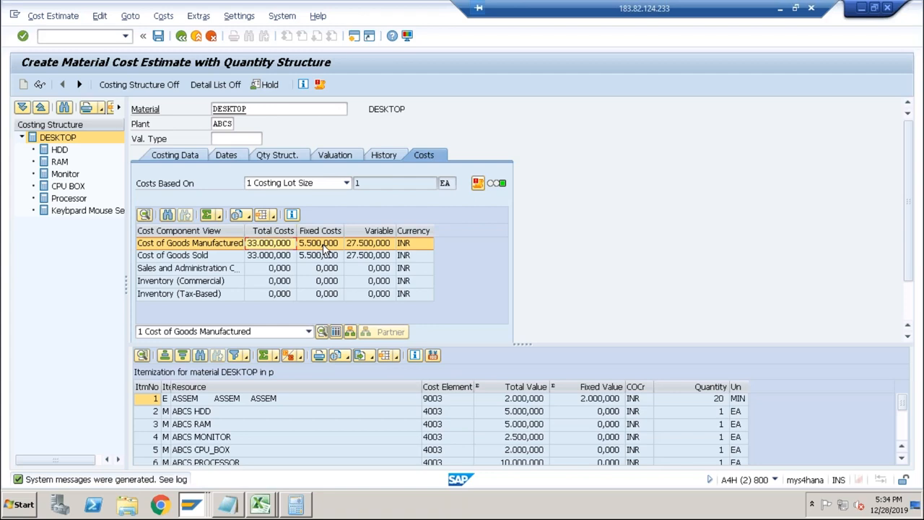
double_click(251, 229)
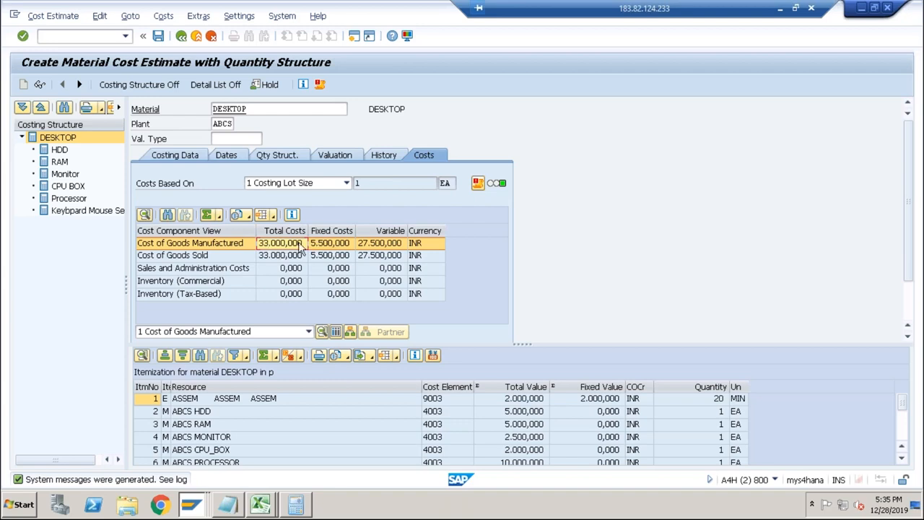
Show the cost components for DESKTOP and check raw materials, production and both overhead lines against the Cost of Goods Manufactured total.
left_click(335, 330)
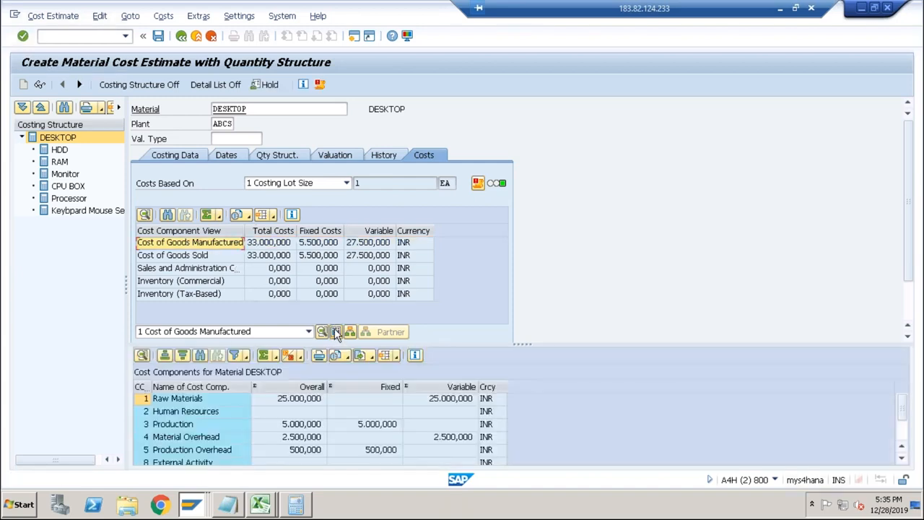
left_click(287, 401)
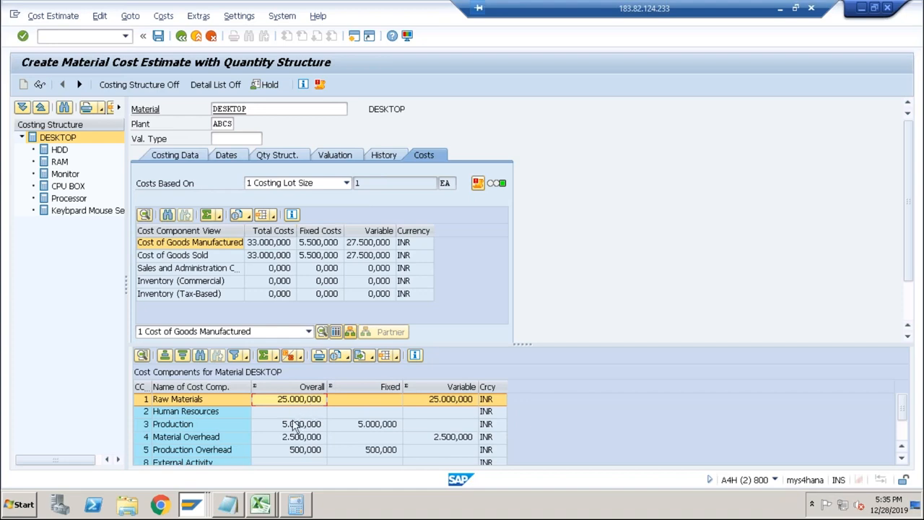
left_click(295, 425)
left_click(285, 438)
left_click(290, 450)
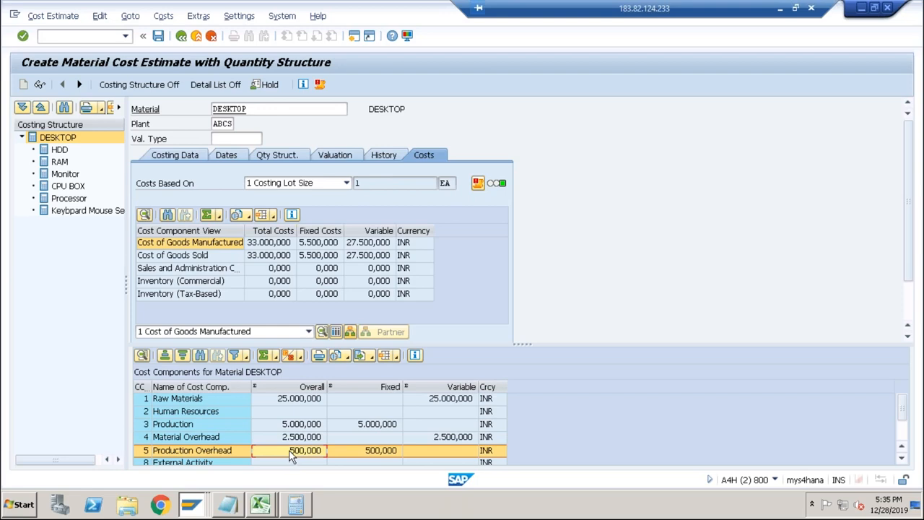
left_click(277, 244)
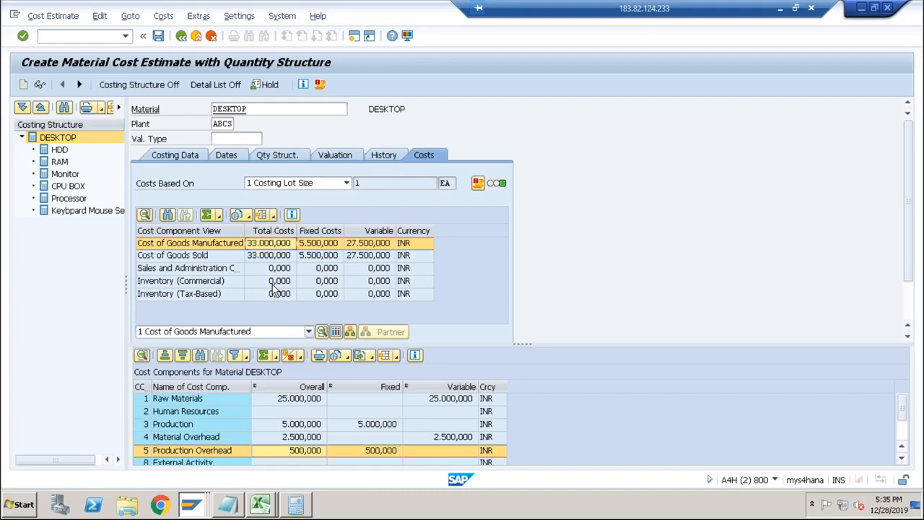
Switch to the Excel product cost sheet to review the DESKTOP calculation, and return to the Production line of the cost estimate.
key("alt+Tab")
key("alt+Tab")
key("alt+Tab")
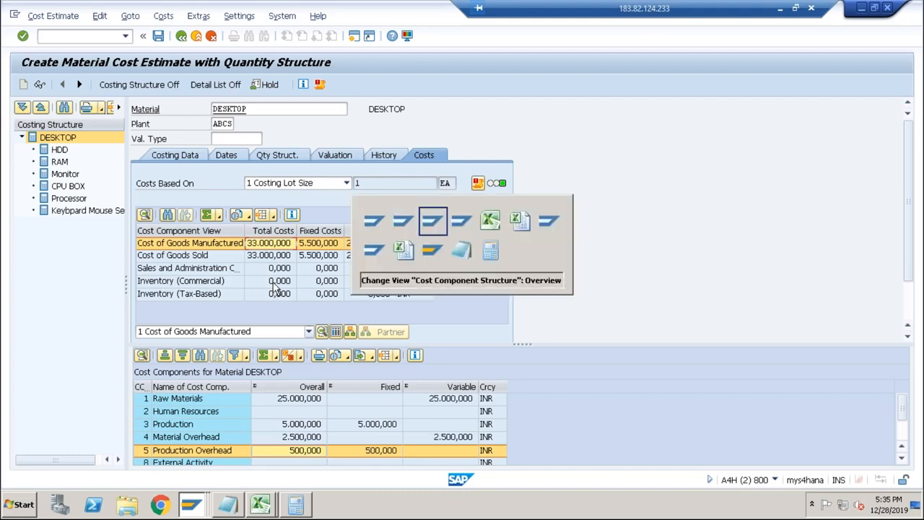
key("alt+Tab")
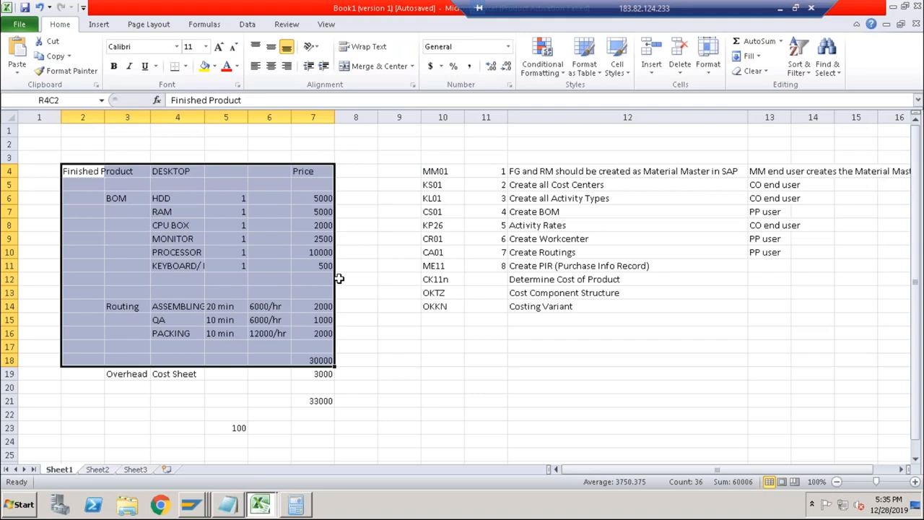
left_click(188, 197)
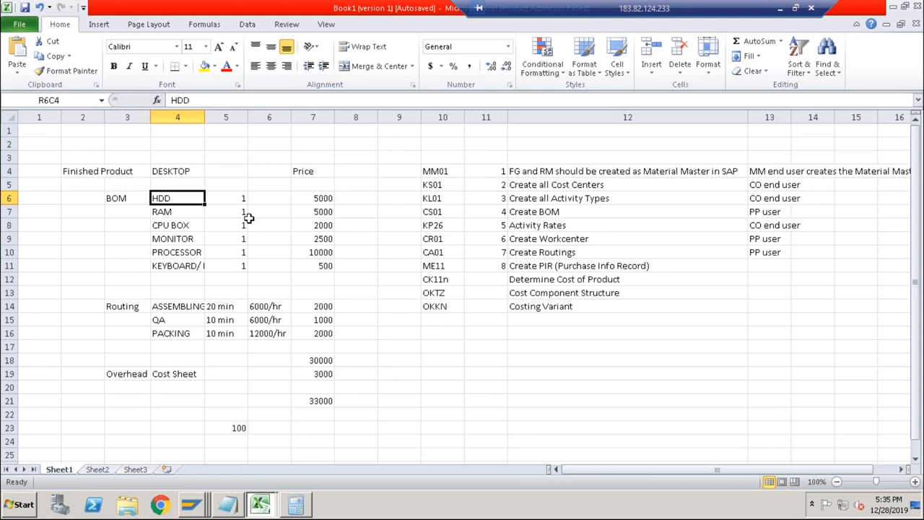
key("alt+Tab")
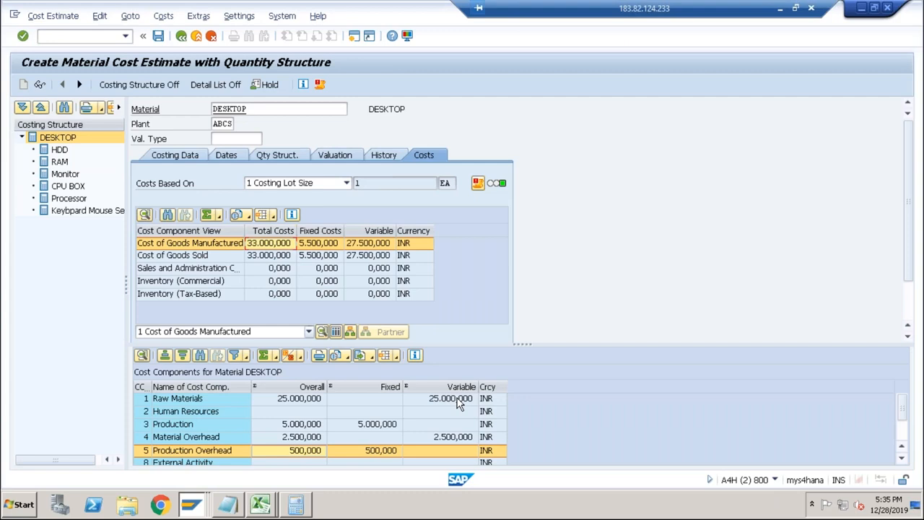
left_click(191, 426)
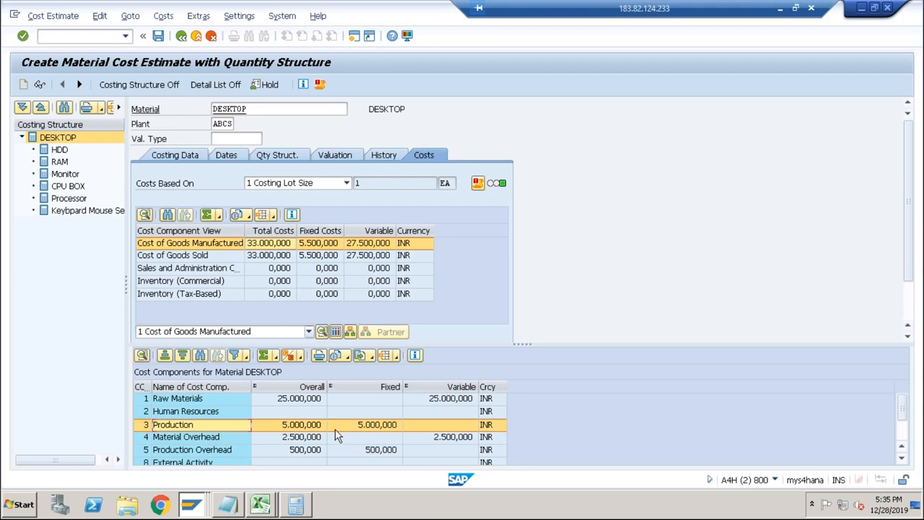
Switch to the costing sheet rows session and start transaction KP26 in it.
key("alt+Tab")
key("alt+Tab")
key("alt+Tab")
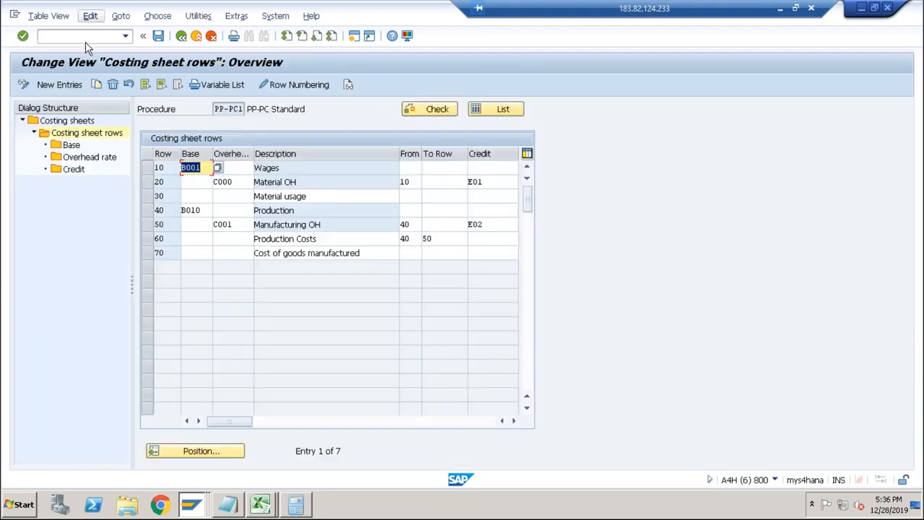
type("/")
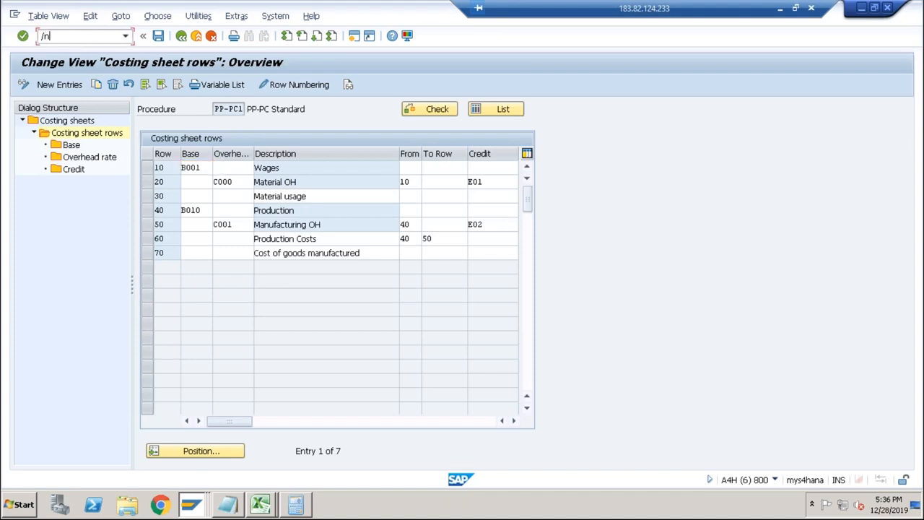
type("nkp26")
key("Return")
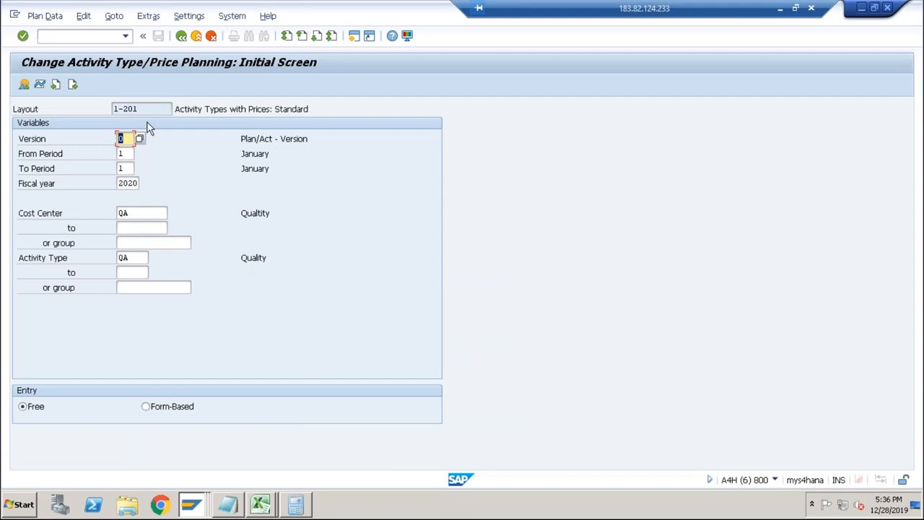
Set the planning period to 12 through 12 of fiscal year 2019 and open the price overview for cost center QA.
key("Tab")
type("12")
key("Tab")
type("12")
key("Tab")
type("2019")
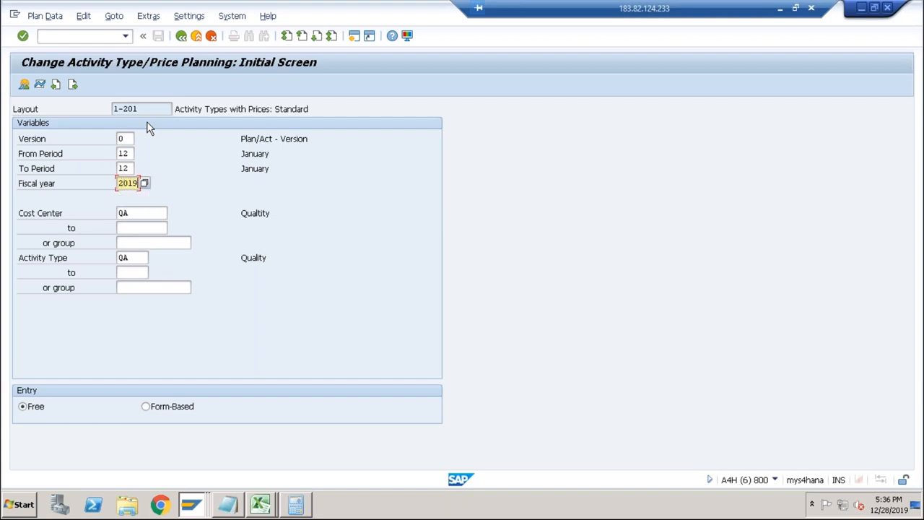
key("Return")
left_click(24, 85)
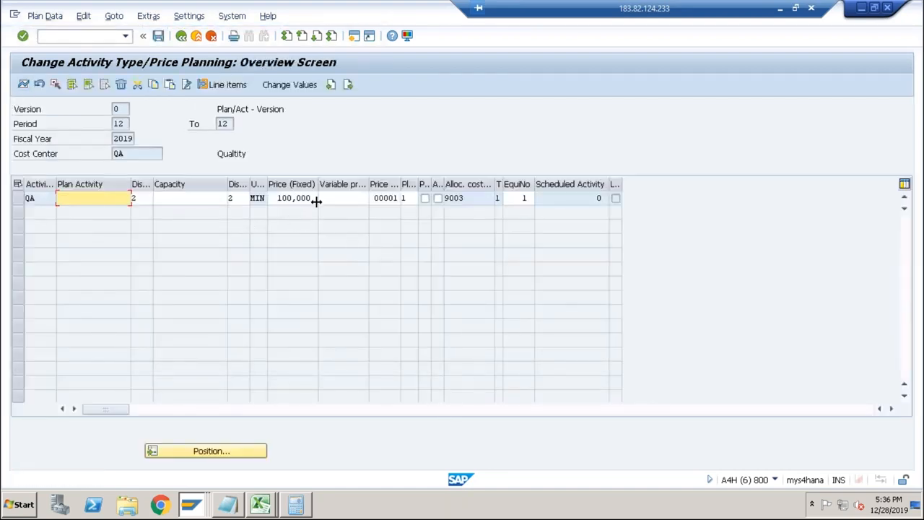
Try to move QA's activity price of 100 from the fixed to the variable price and save it.
left_click_drag(311, 198, 277, 198)
key("ctrl+c")
key("Delete")
left_click(342, 200)
key("ctrl+v")
key("Return")
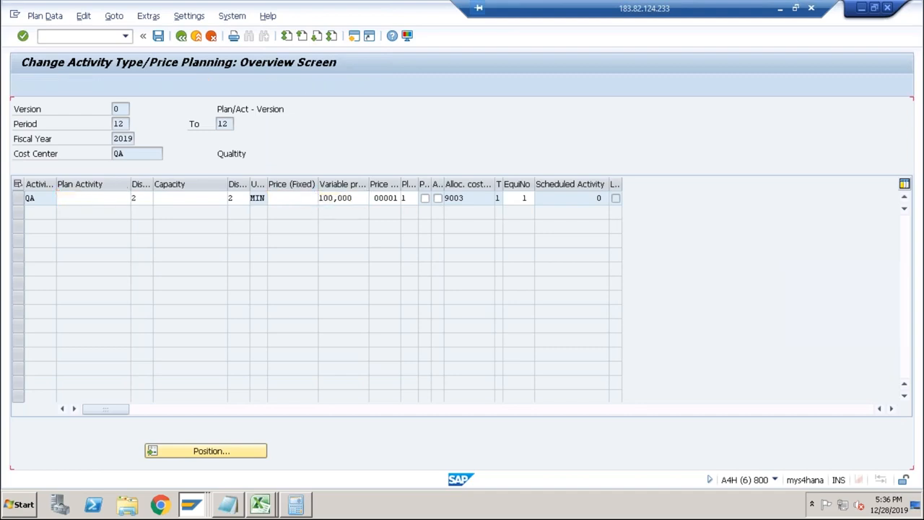
left_click(158, 36)
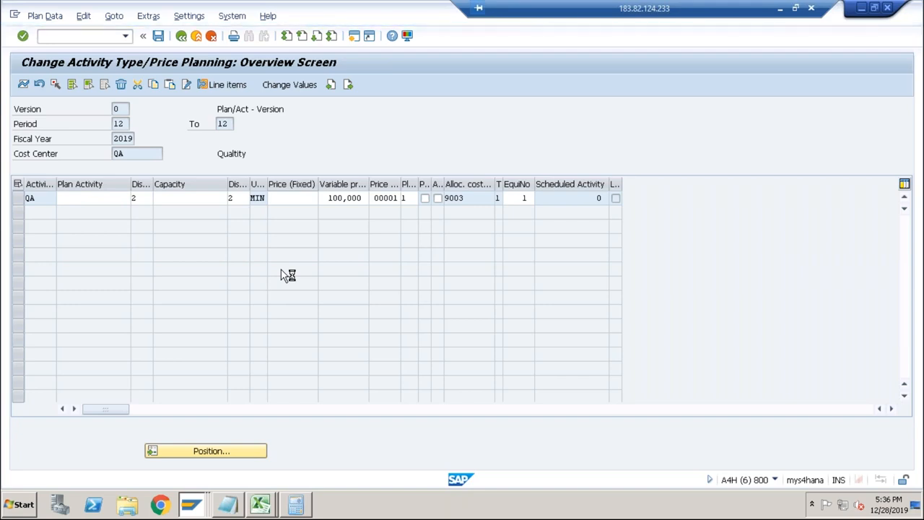
Leave this session for the Display G/L Account session, start KP26 there, and open the price overview for QA.
left_click(15, 15)
left_click(63, 139)
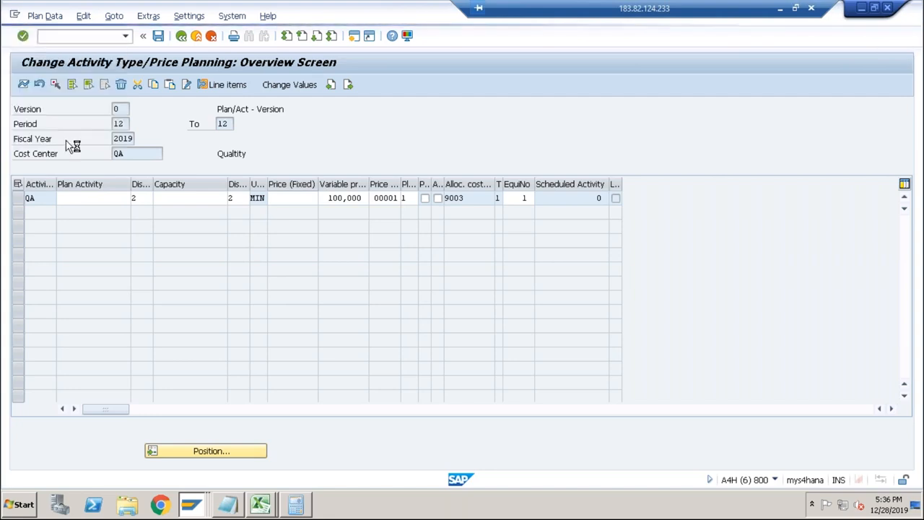
left_click(200, 510)
left_click(161, 423)
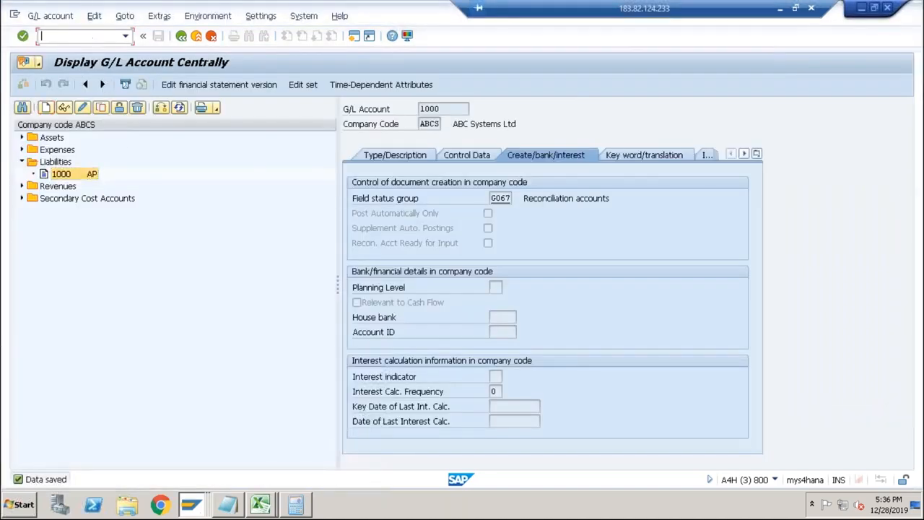
type("/nkp26")
key("Return")
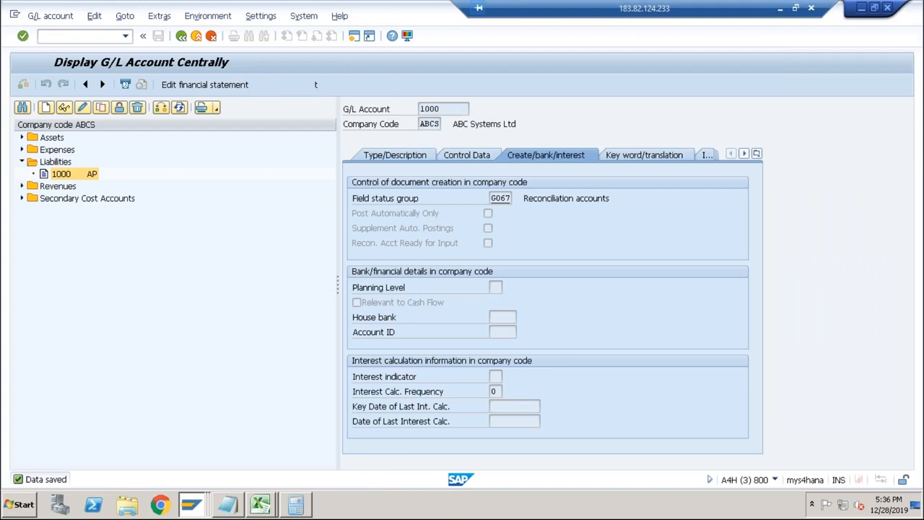
left_click(24, 85)
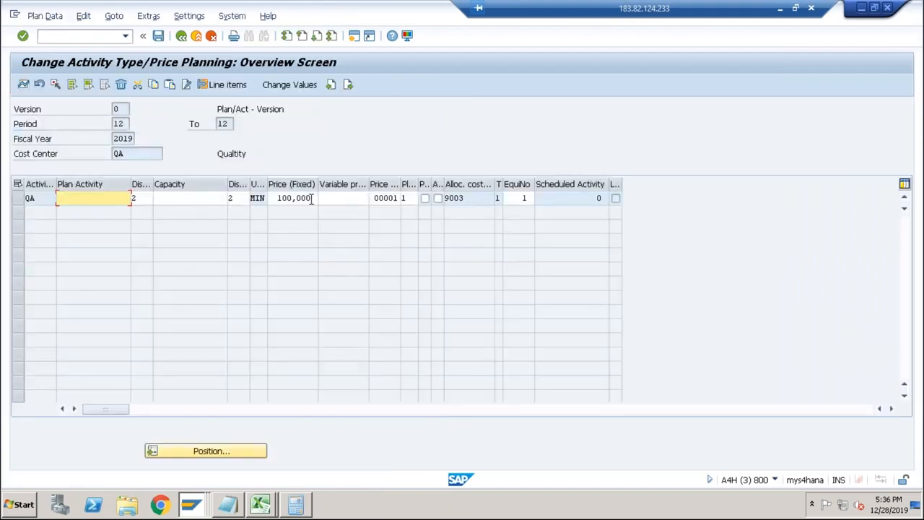
Clear QA's fixed price, enter 100 as its variable price, and save the planning data.
left_click(312, 198)
key("ctrl+c")
key("Delete")
key("Tab")
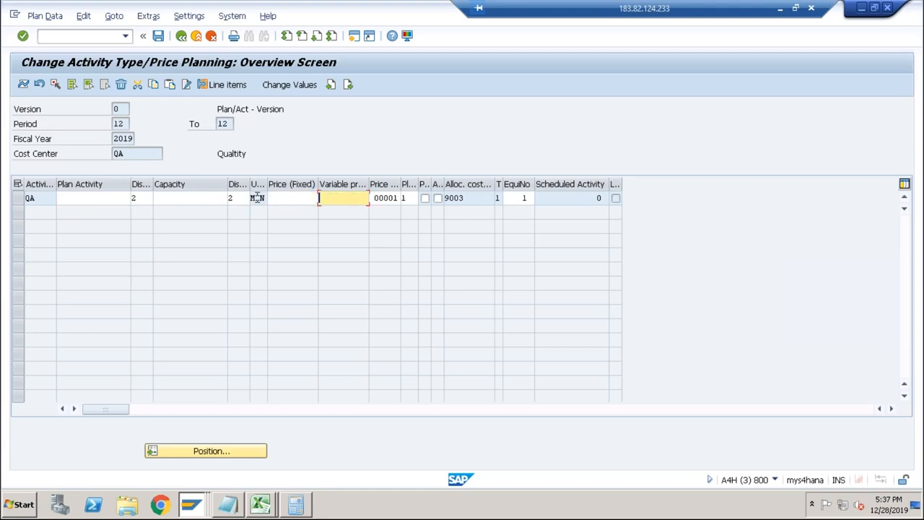
key("ctrl+v")
key("Return")
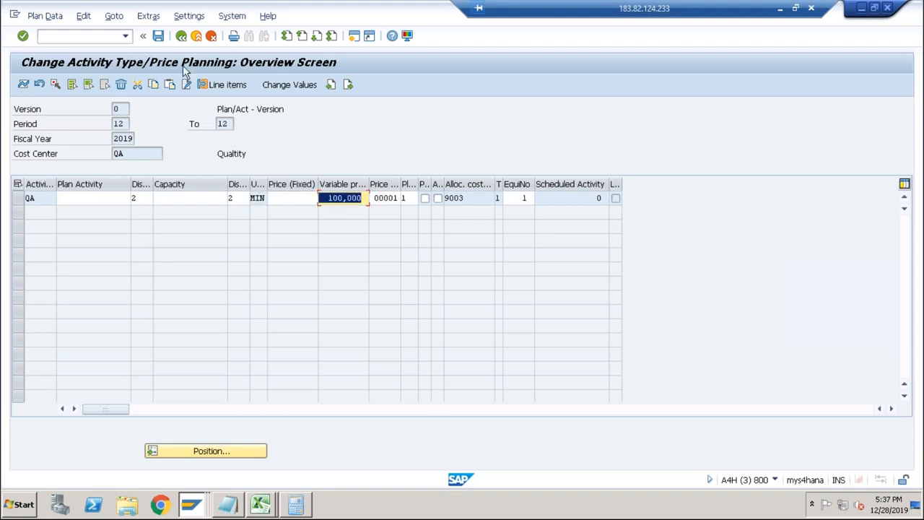
left_click(158, 36)
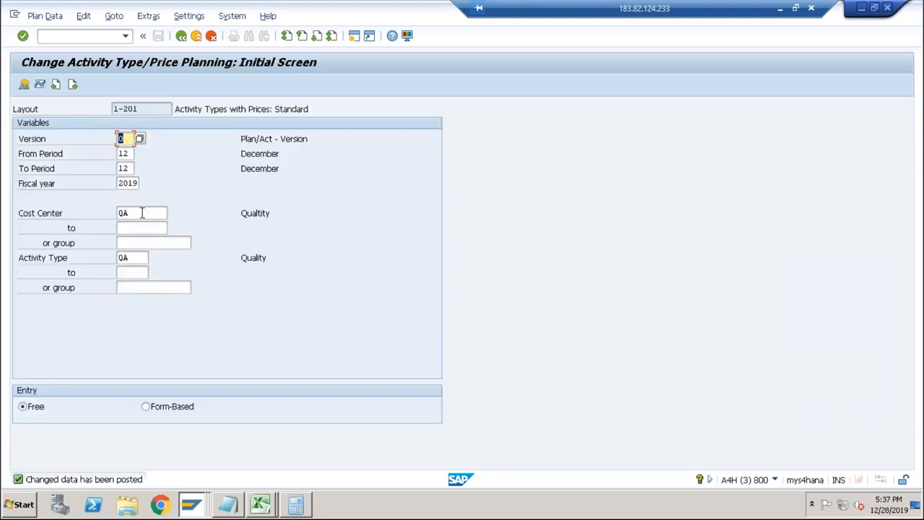
Set both the cost center and the activity type to ASSEM and open the price overview.
key("Tab")
key("Tab")
key("Tab")
key("Delete")
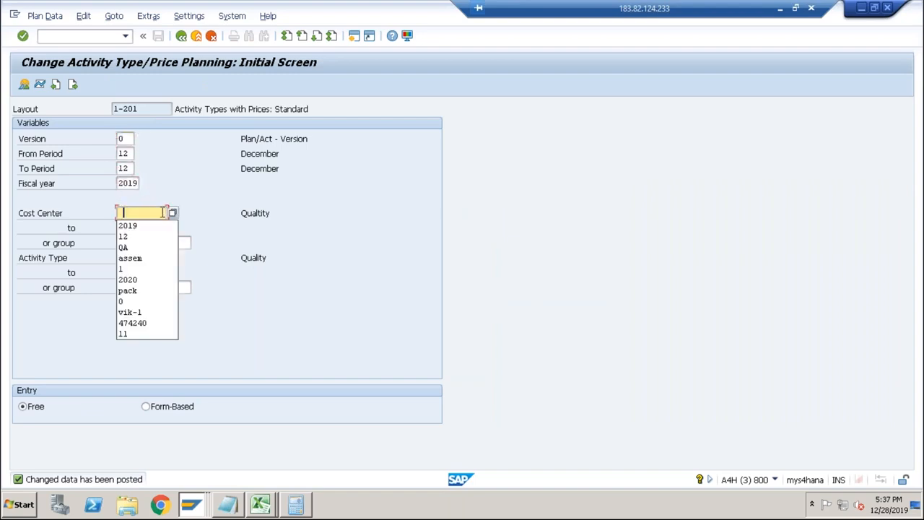
left_click(140, 257)
key("Tab")
key("Tab")
key("Tab")
key("shift+Tab")
key("Delete")
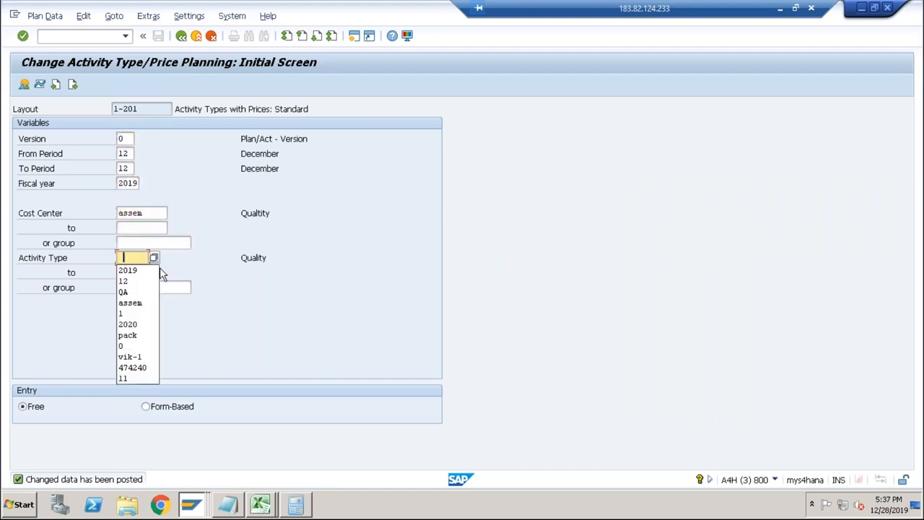
left_click(142, 304)
left_click(24, 84)
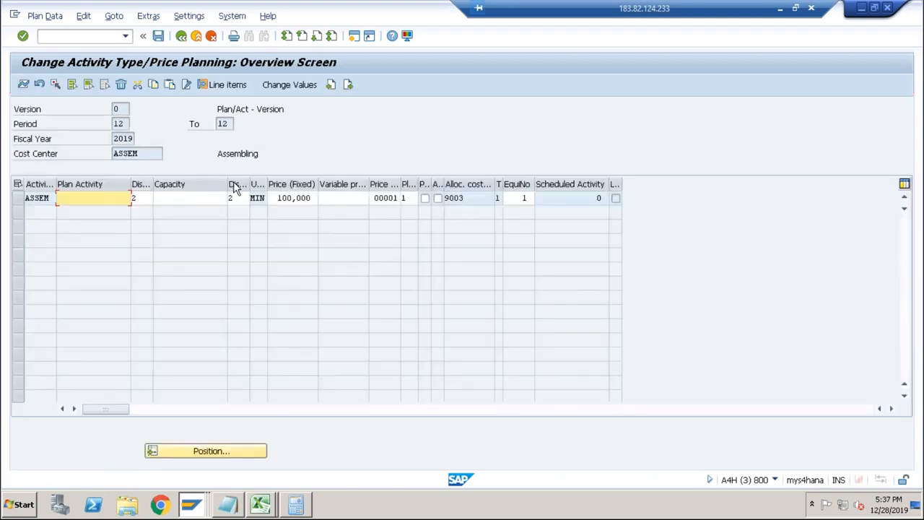
Clear ASSEM's fixed price, enter 100 as its variable price, and save the planning data.
left_click_drag(310, 197, 270, 198)
key("ctrl+c")
key("Delete")
left_click(337, 199)
key("ctrl+v")
key("Return")
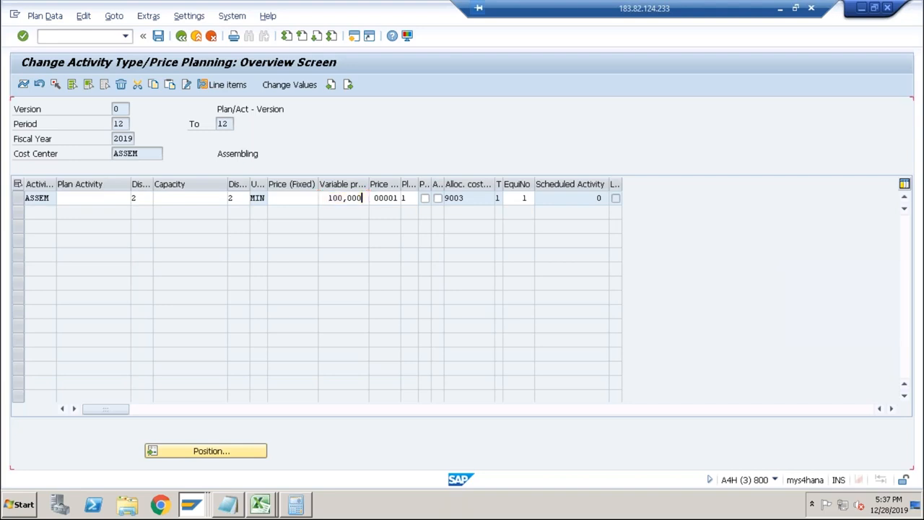
left_click(150, 34)
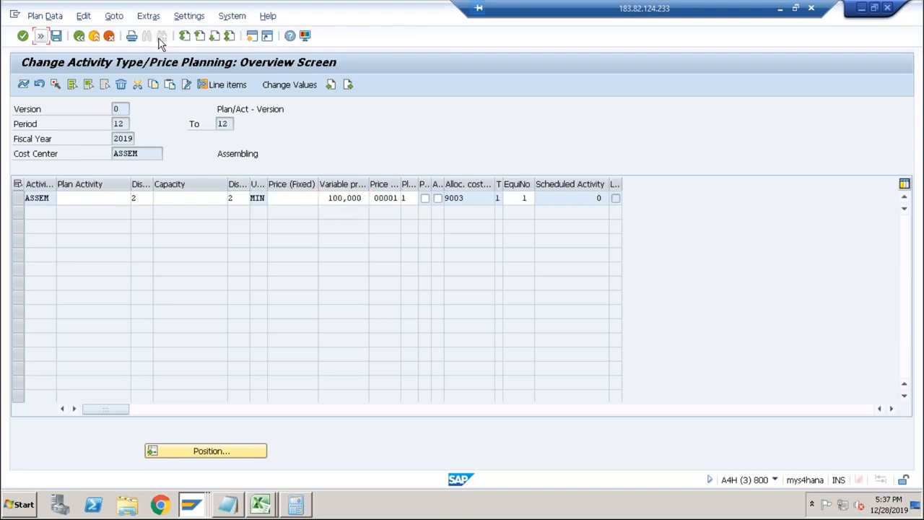
left_click(57, 36)
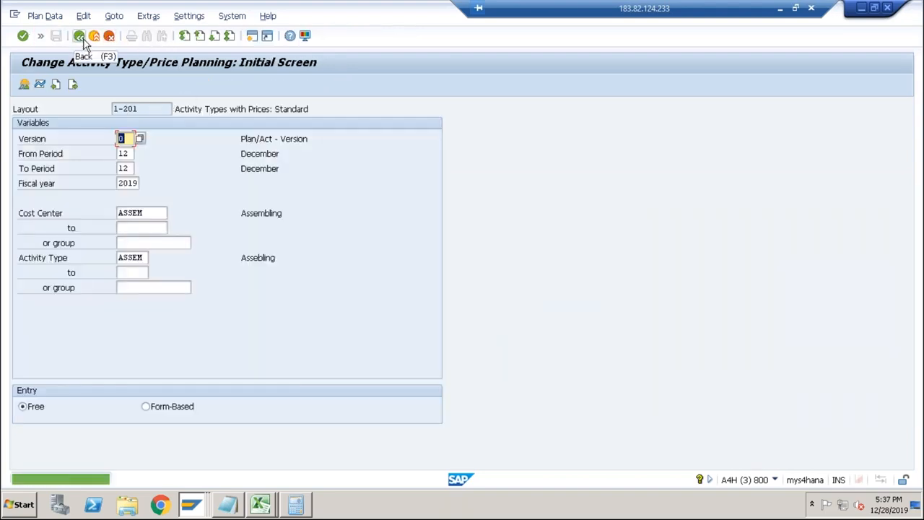
Return to SAP Easy Access and restart transaction KP26 from the command history.
left_click(79, 36)
left_click(41, 35)
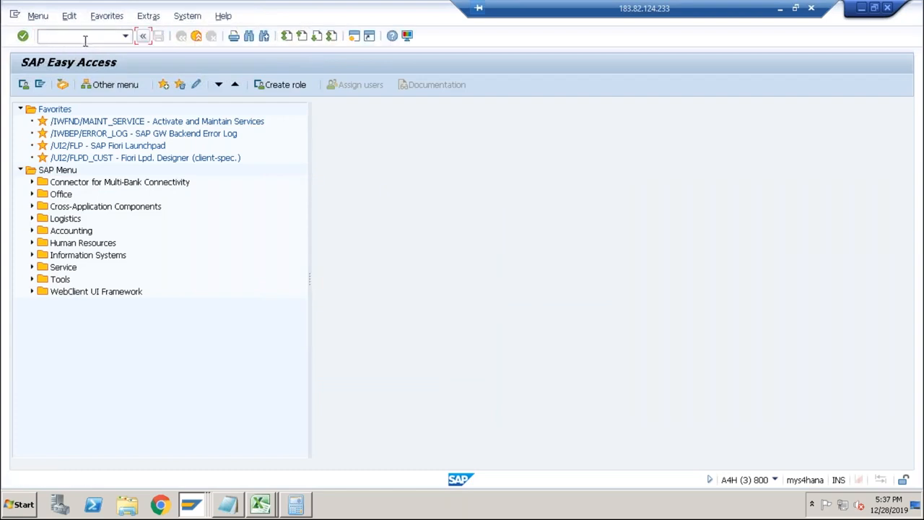
left_click(125, 35)
left_click(115, 49)
key("Return")
Set both the cost center and the activity type to PACK and open the price overview.
key("Tab")
key("Tab")
key("Tab")
key("Tab")
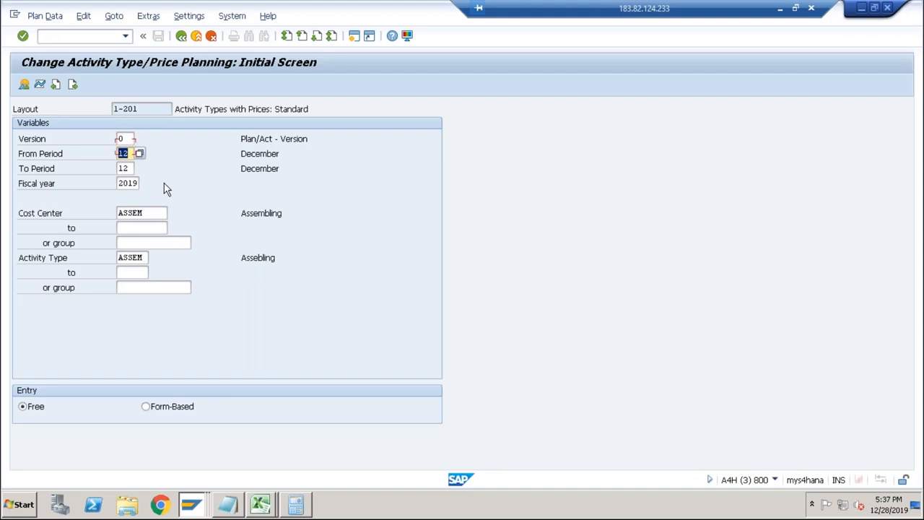
key("Delete")
key("Down")
key("Down")
key("Down")
key("Down")
key("Down")
key("Down")
key("Down")
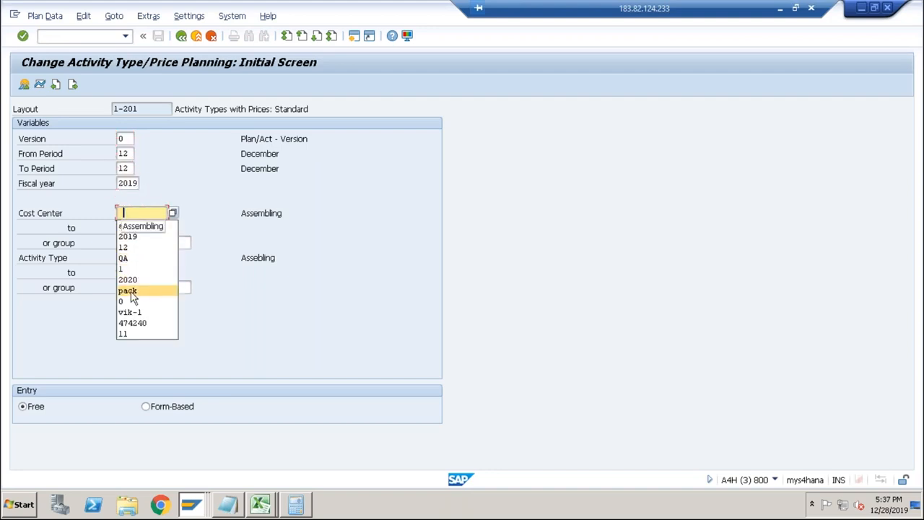
key("Return")
key("Tab")
key("Tab")
key("Tab")
key("Delete")
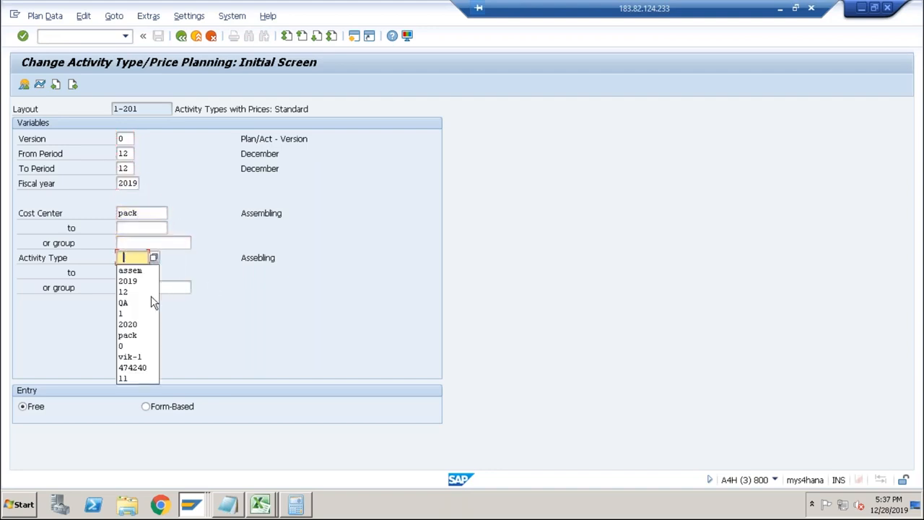
left_click(135, 334)
key("Return")
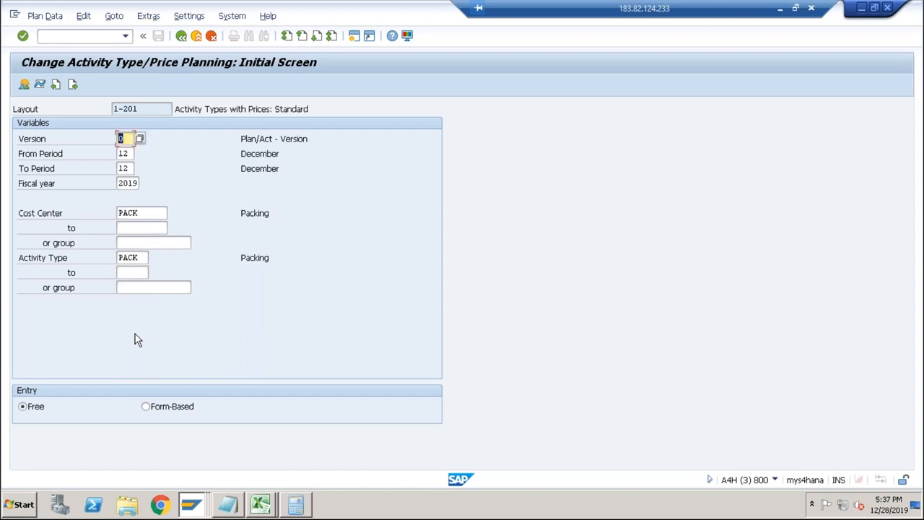
left_click(25, 86)
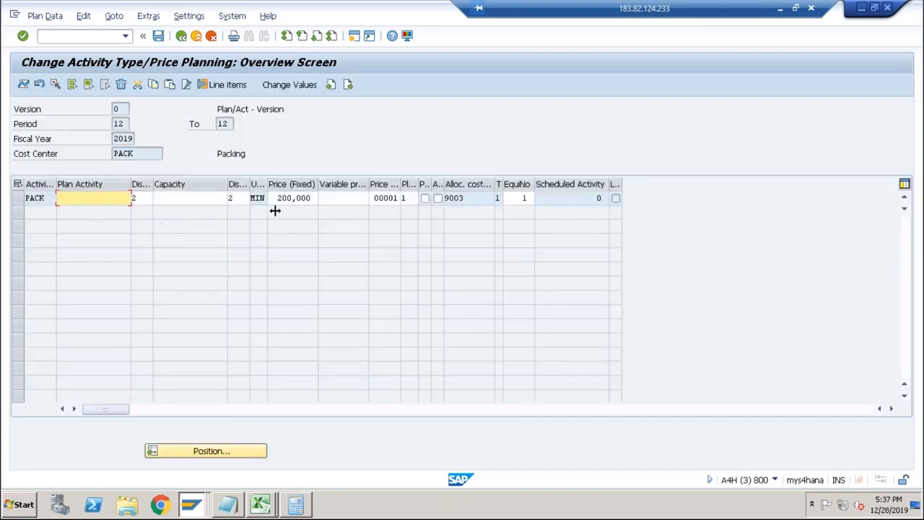
Clear PACK's fixed price, enter 200 as its variable price, and save the planning data.
left_click_drag(312, 198, 276, 197)
key("ctrl+c")
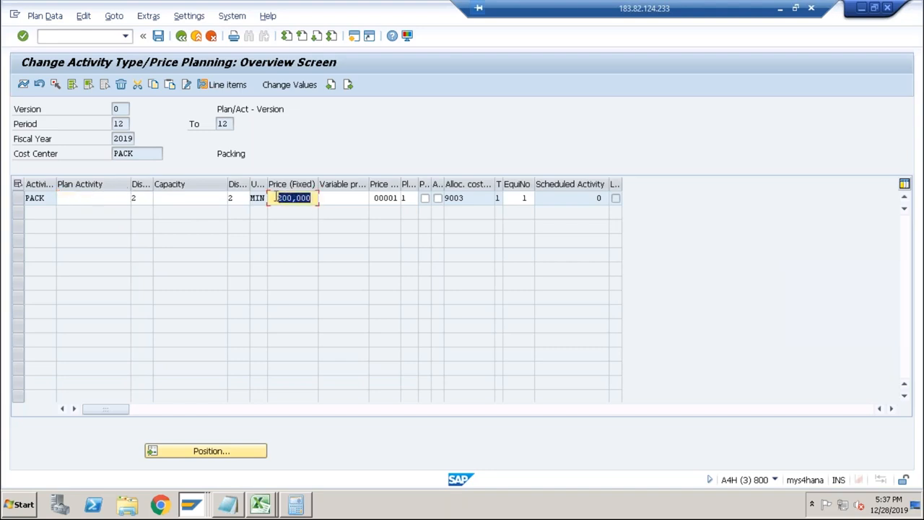
key("Delete")
key("Tab")
key("ctrl+v")
left_click(158, 37)
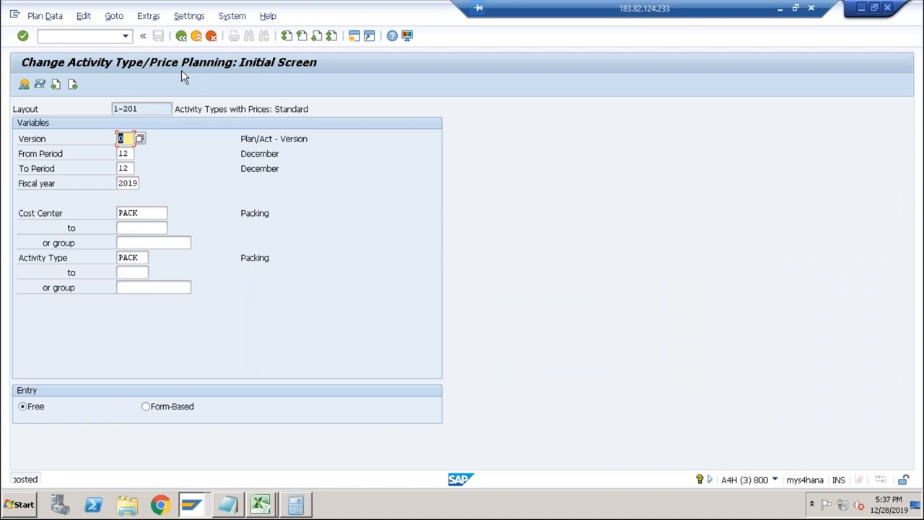
Switch to the free SAP session, start CK11N, and cost DESKTOP in plant ABCS with costing variant PPC1, version 1.
key("alt+Tab")
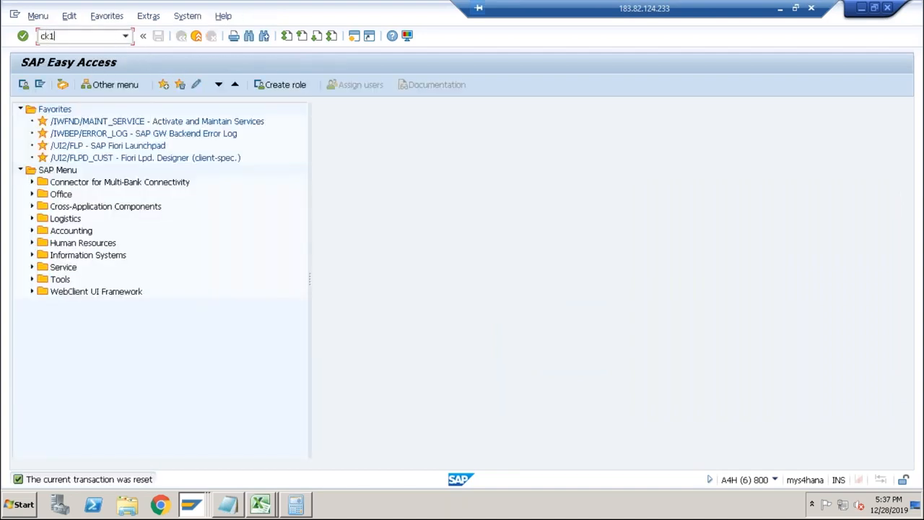
type("ck11n")
key("Return")
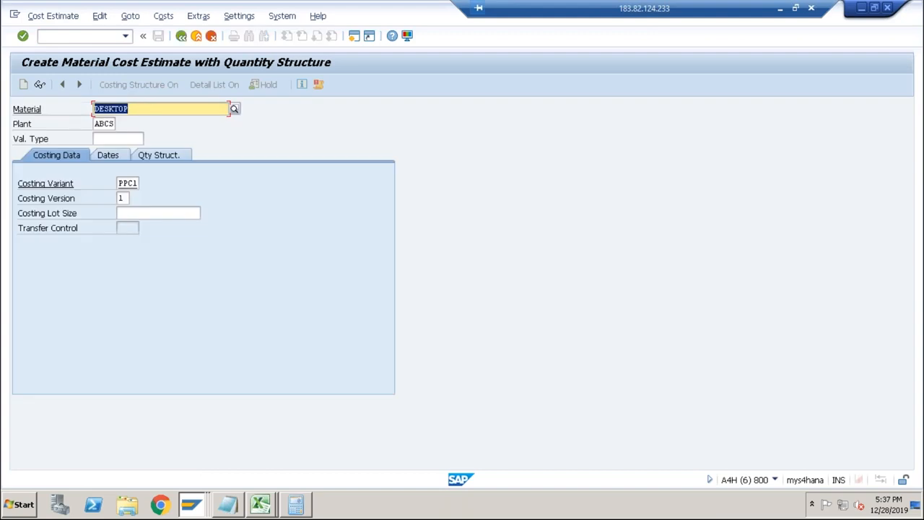
key("Return")
key("Return")
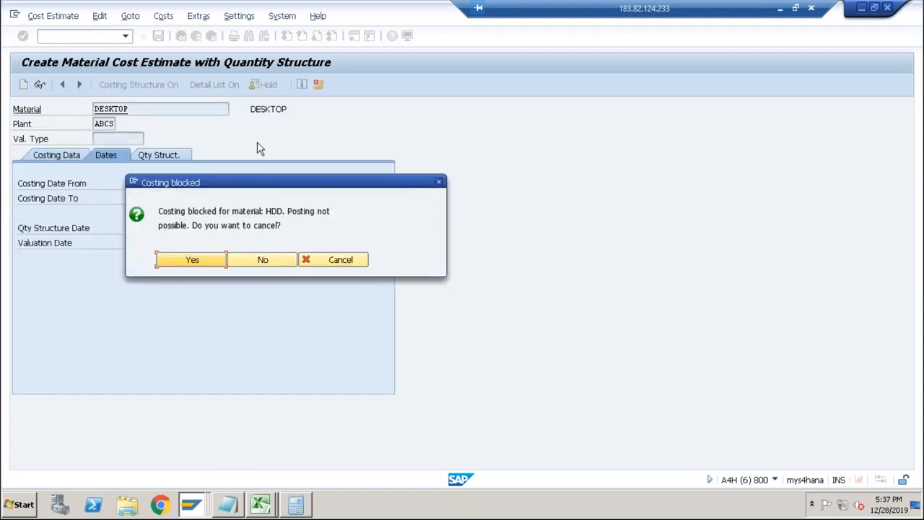
Exit the older DESKTOP cost estimate in the other session without saving, and decline cancelling the blocked costing run.
key("alt+Tab")
key("alt+Tab")
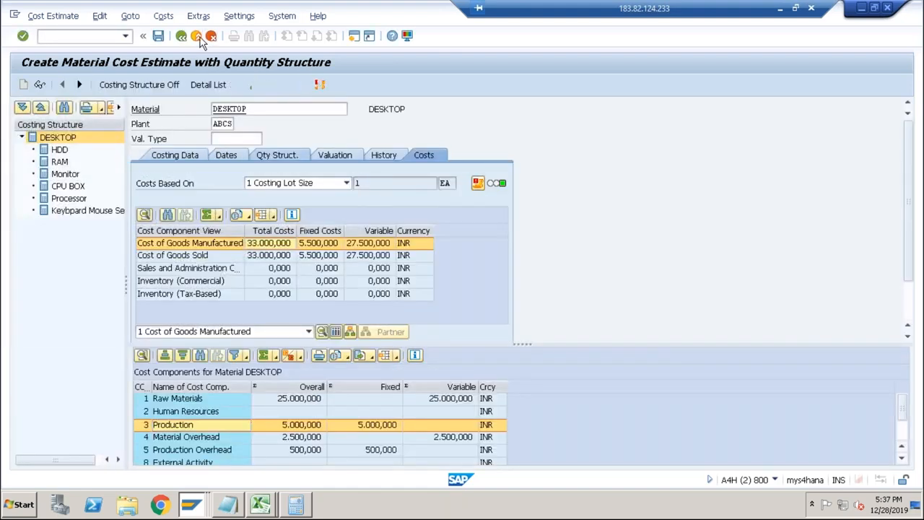
left_click(196, 36)
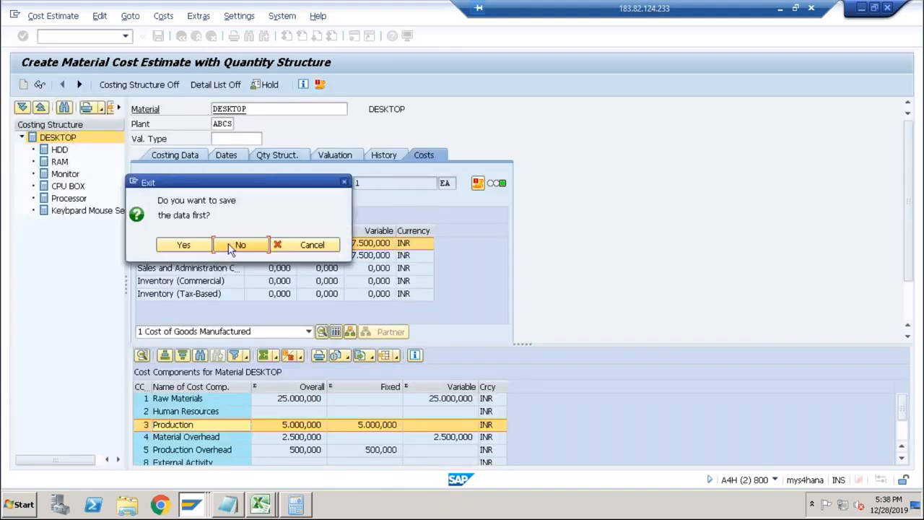
left_click(230, 246)
key("alt+Tab")
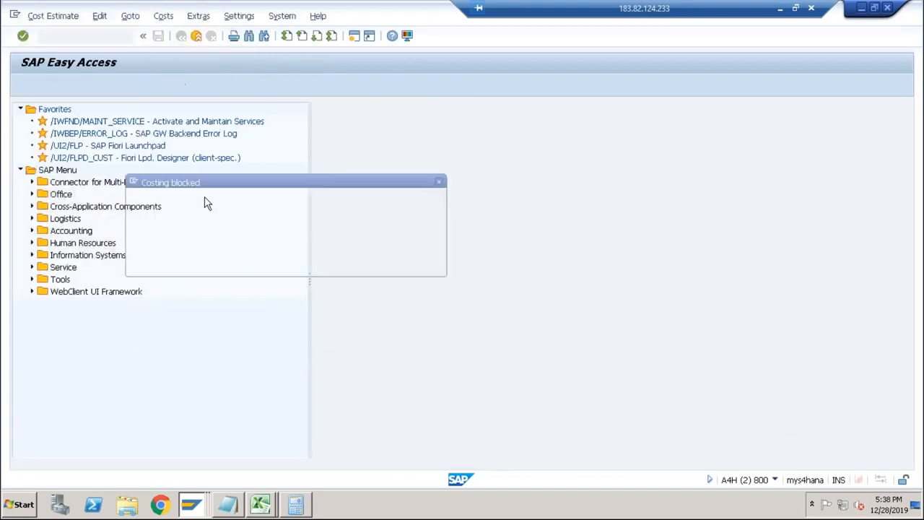
left_click(253, 260)
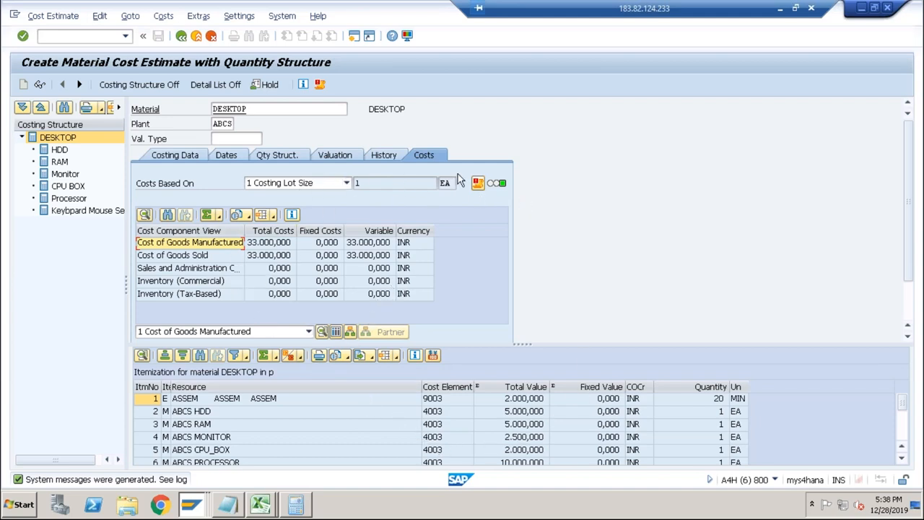
Switch to the Excel cost sheet, review DESKTOP's component, routing and overhead prices, and return to the SAP cost estimate.
left_click(261, 503)
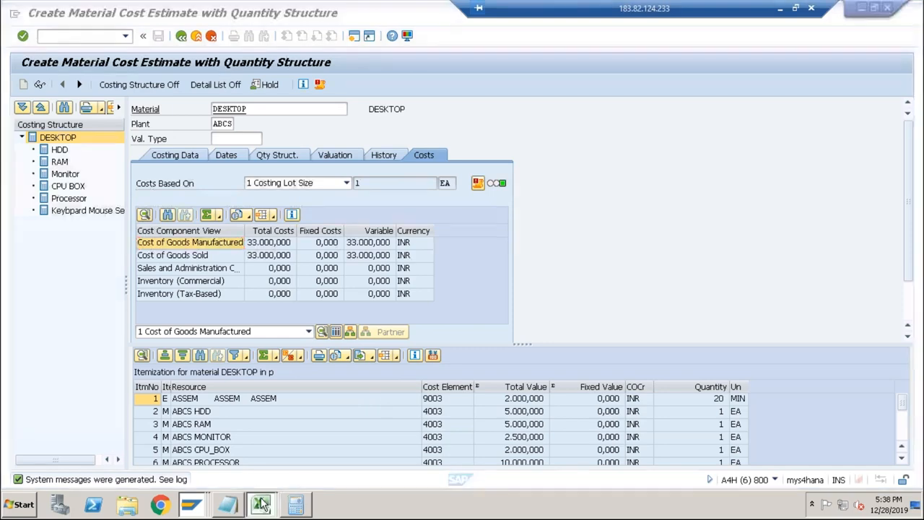
left_click(261, 474)
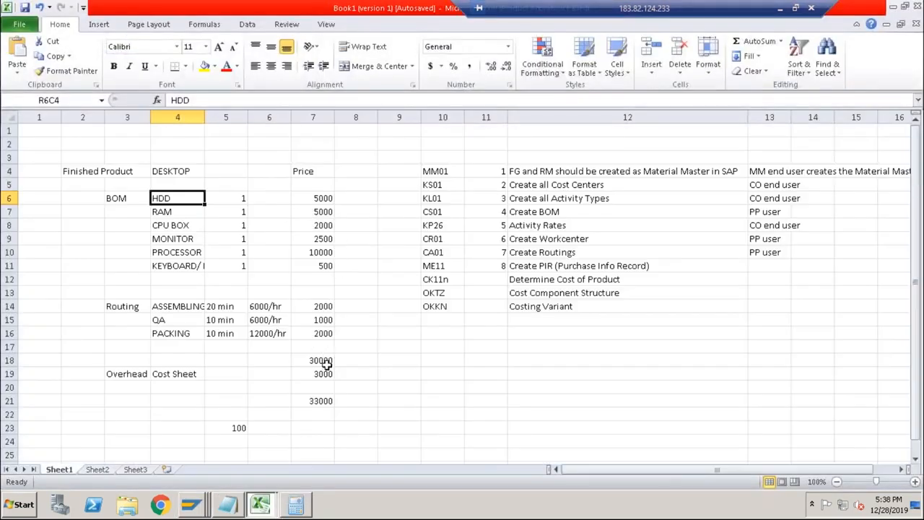
left_click_drag(315, 200, 316, 269)
left_click_drag(316, 304, 319, 333)
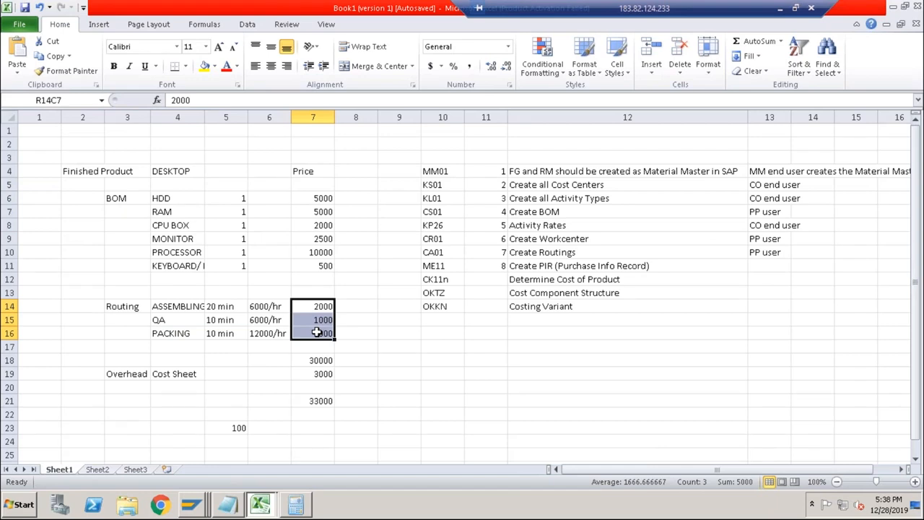
left_click(322, 376)
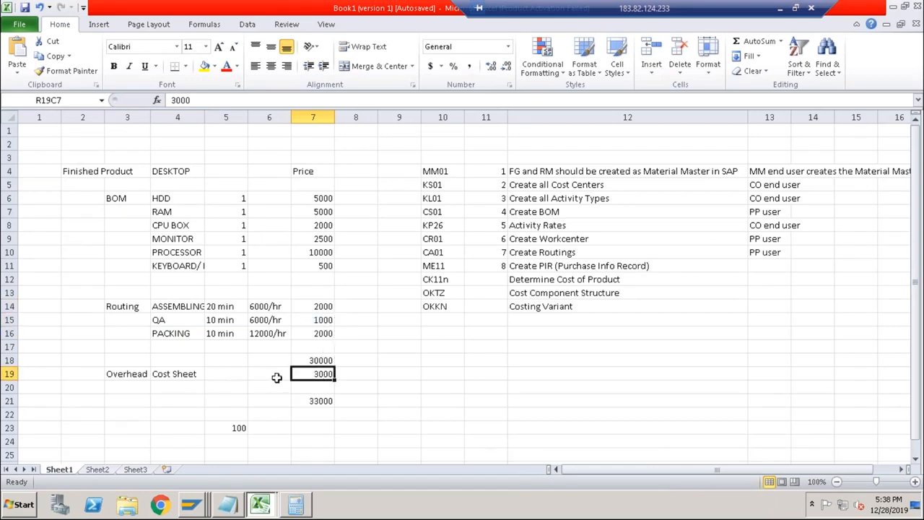
key("alt+Tab")
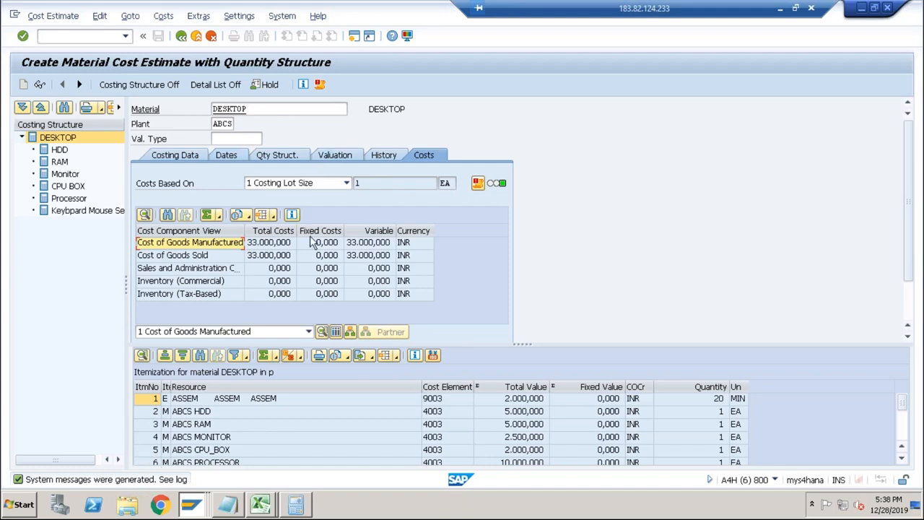
Review the cost estimate's message log, dismissing the Internet Explorer security notice, and return to SAP Easy Access.
left_click(319, 85)
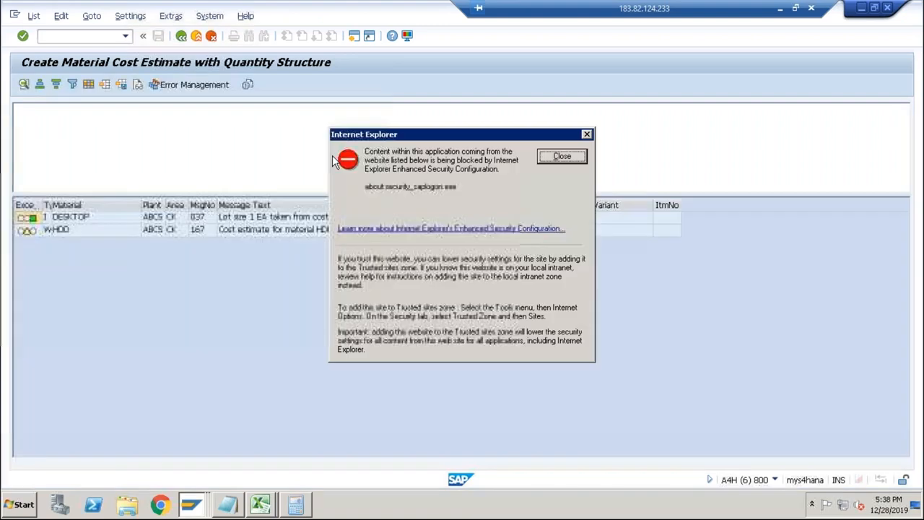
left_click(563, 157)
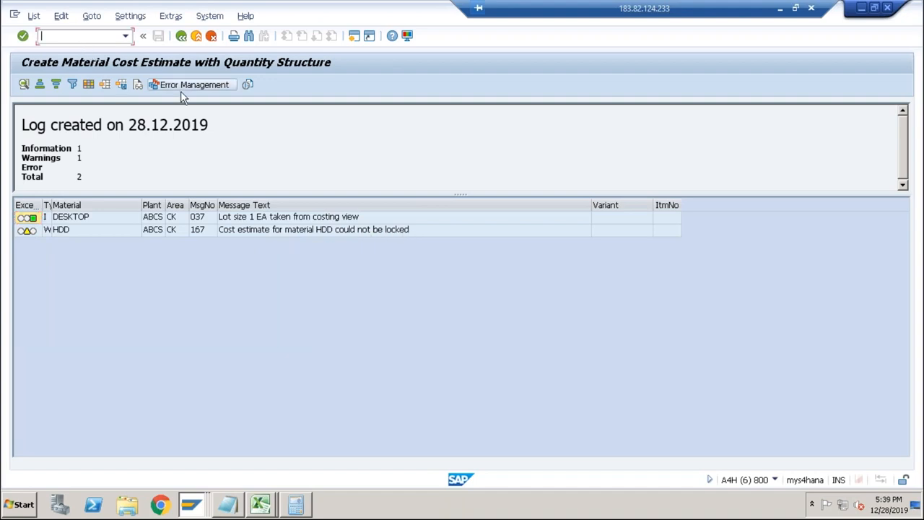
type("/n")
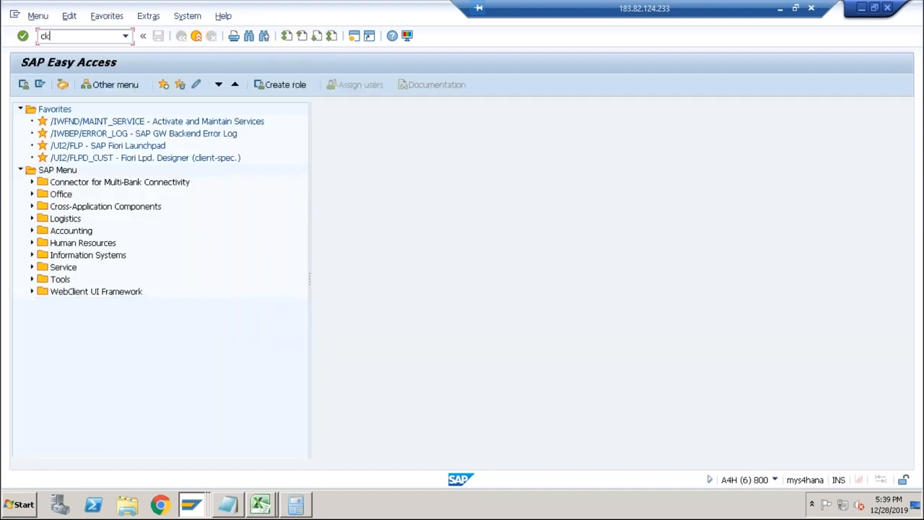
Restart CK11N, cost DESKTOP in plant ABCS with costing variant PPC1, and save the cost estimate.
key("Return")
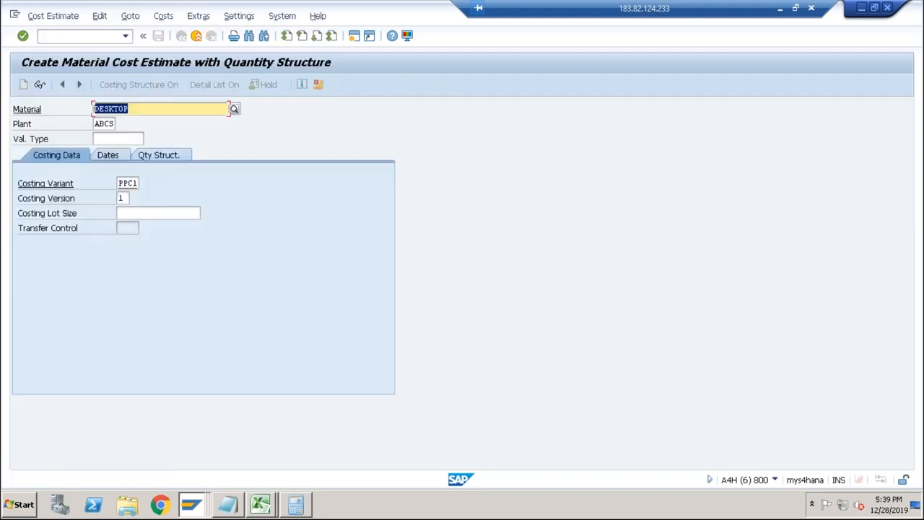
key("Return")
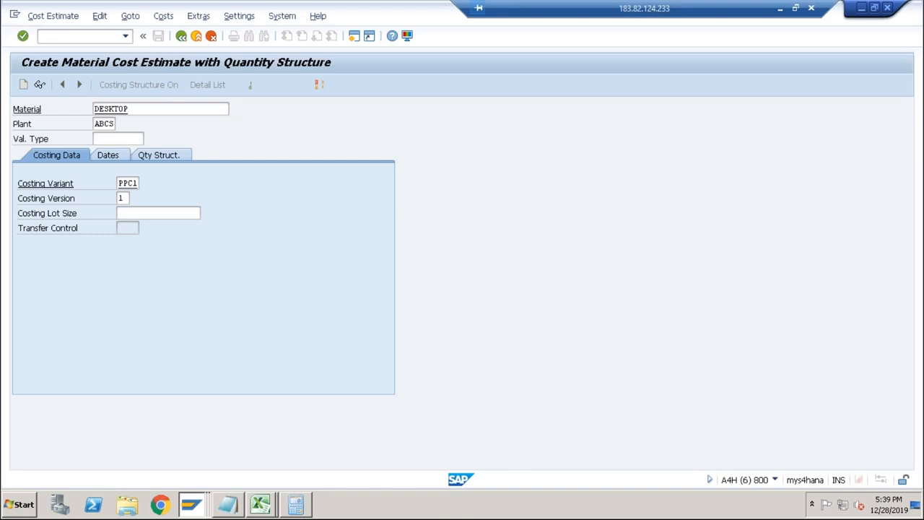
key("Return")
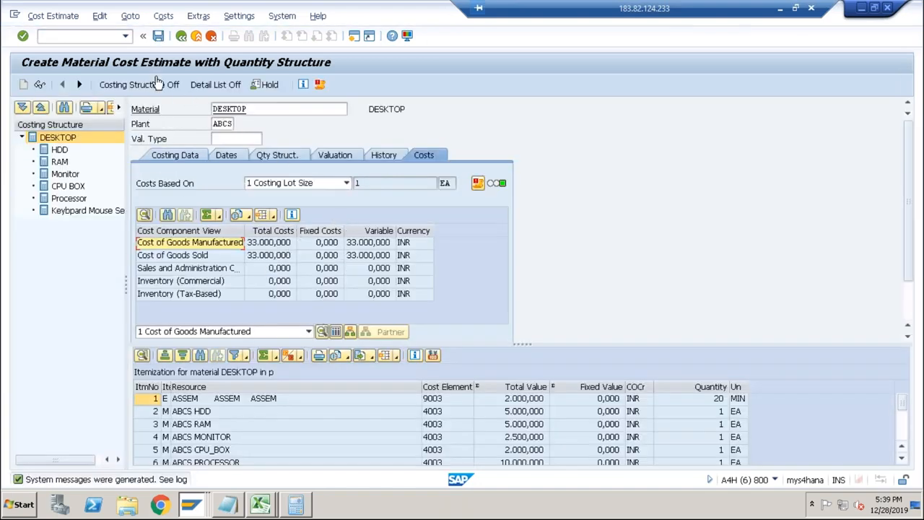
left_click(159, 36)
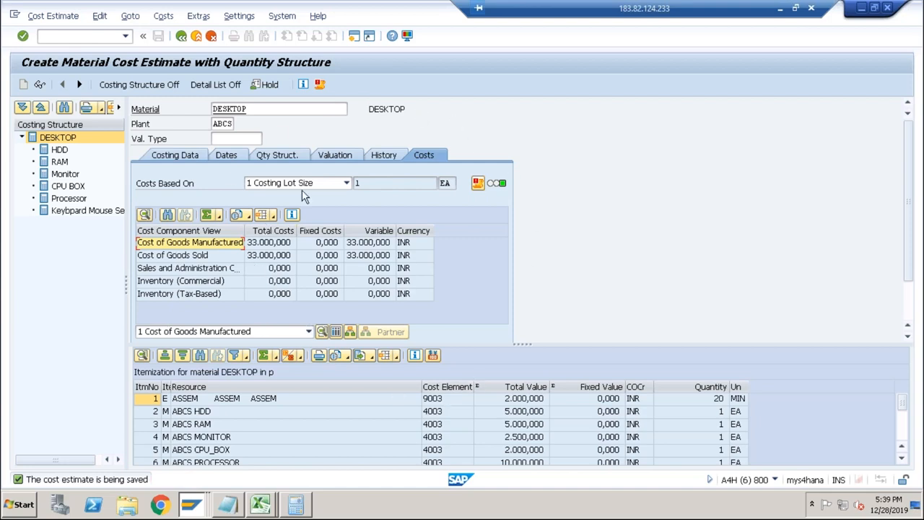
Start CK13N and display DESKTOP's saved cost estimate, using variant PPC1, version 1, status KA, valid on 28.12.2019.
left_click(116, 35)
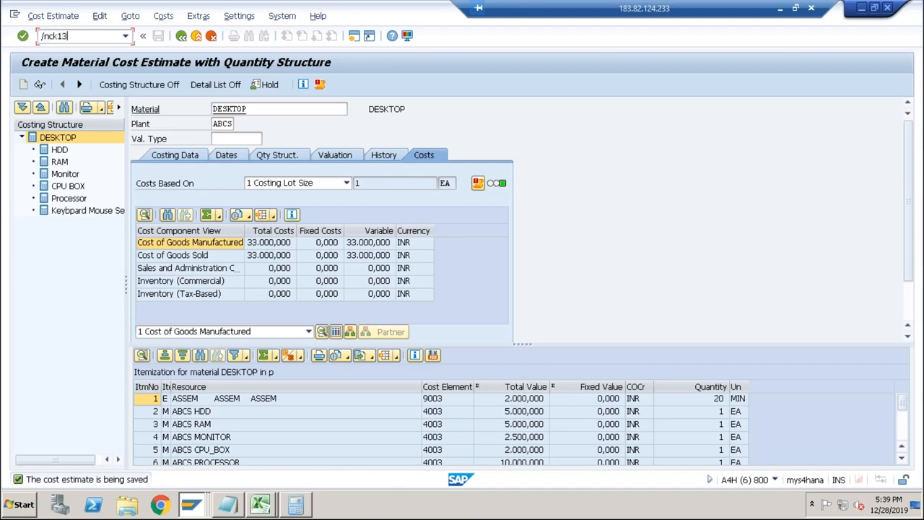
type("/nck11n")
key("Return")
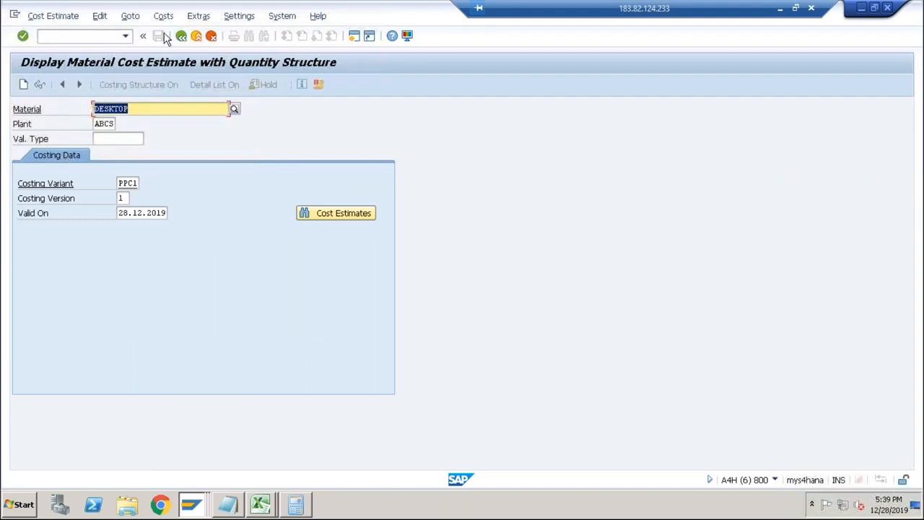
left_click(330, 216)
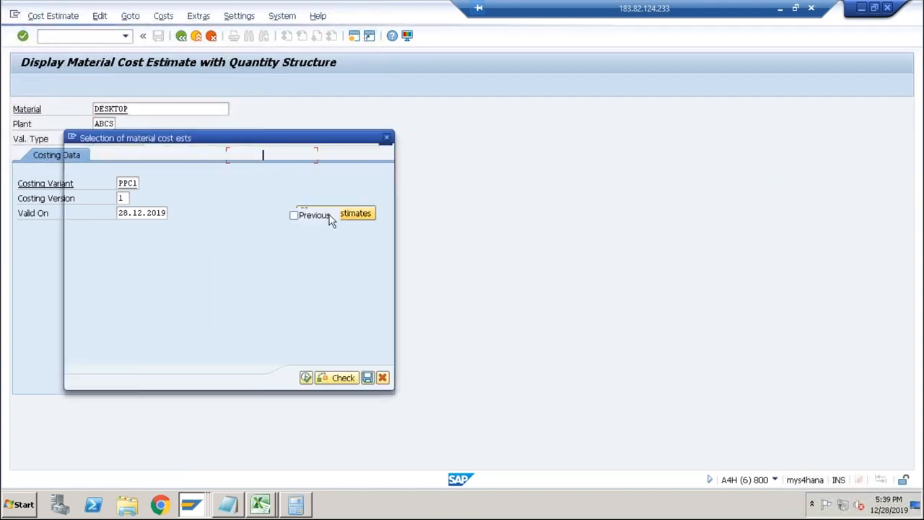
left_click(306, 378)
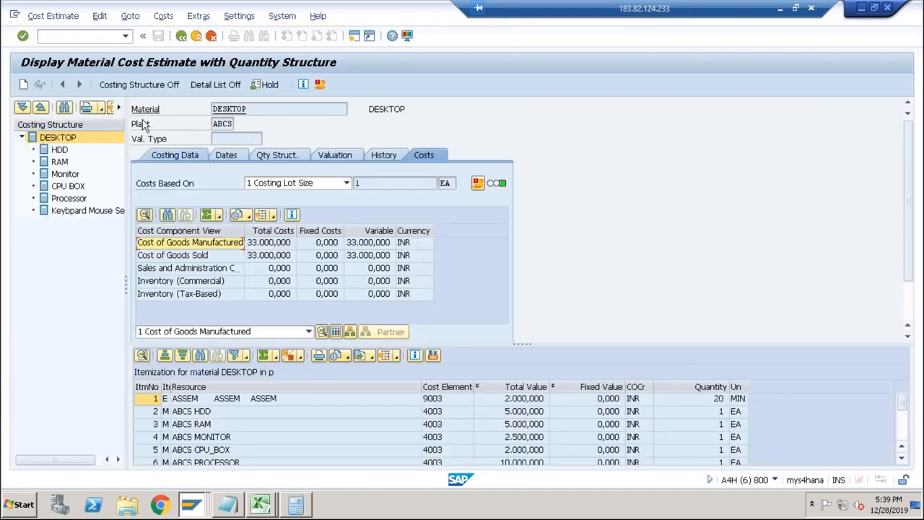
Start MM03 for DESKTOP and accept the preselected Basic Data, General Plant Data and Accounting 1 views.
left_click(72, 35)
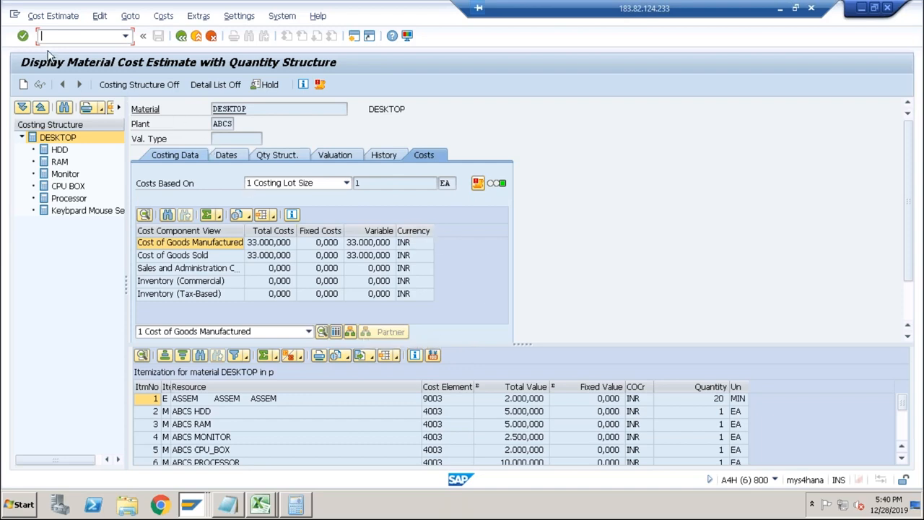
type("/n")
type("mm03")
key("Return")
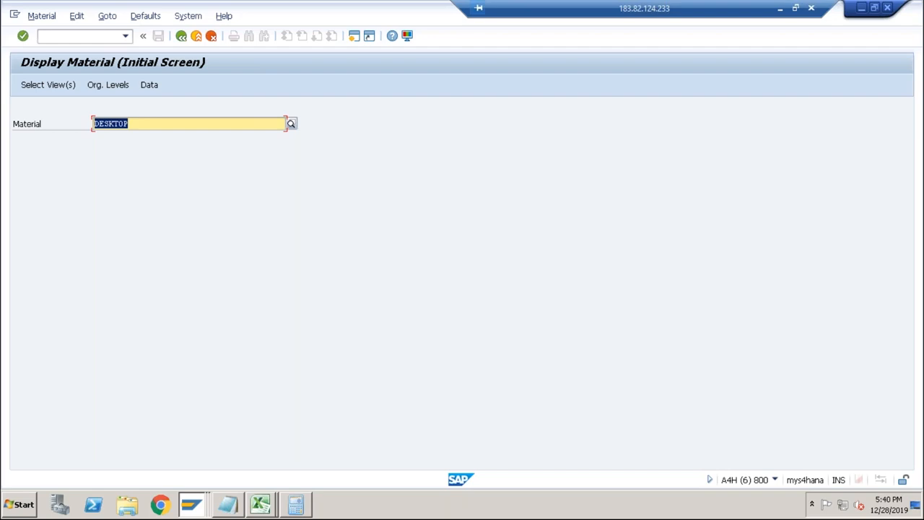
key("Return")
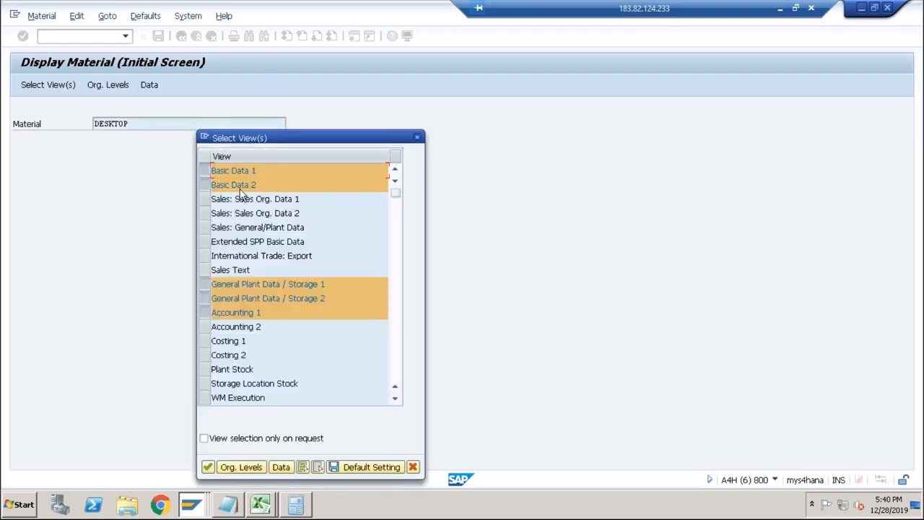
left_click(207, 467)
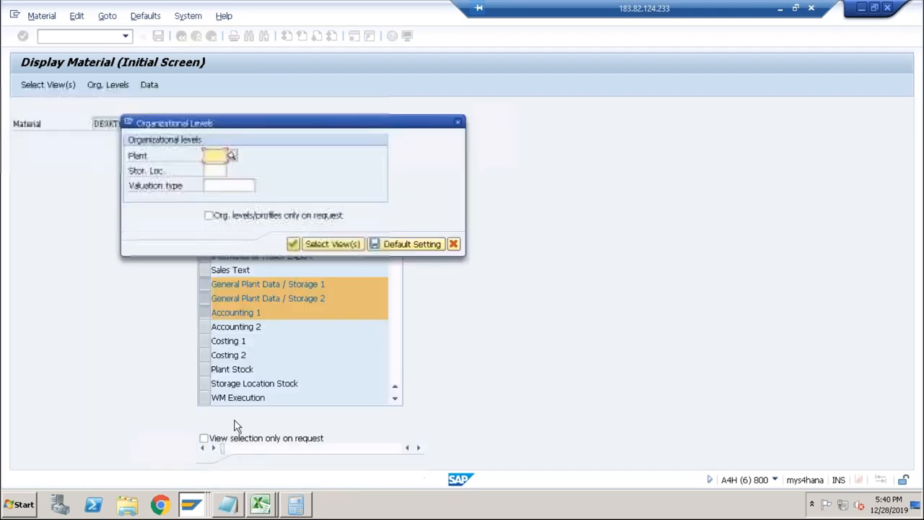
Enter plant ABCS and storage location ABC1 as the organizational levels and try to display the material.
type("abcs")
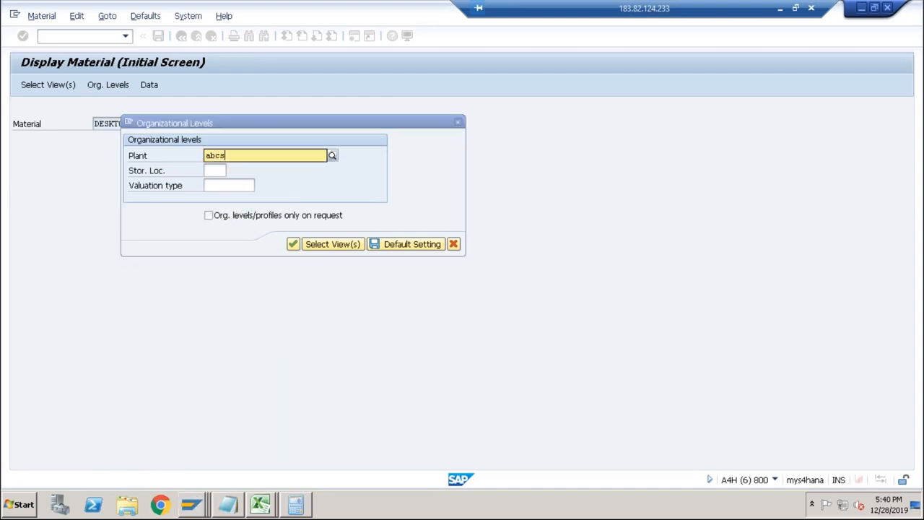
key("Tab")
type("abc1")
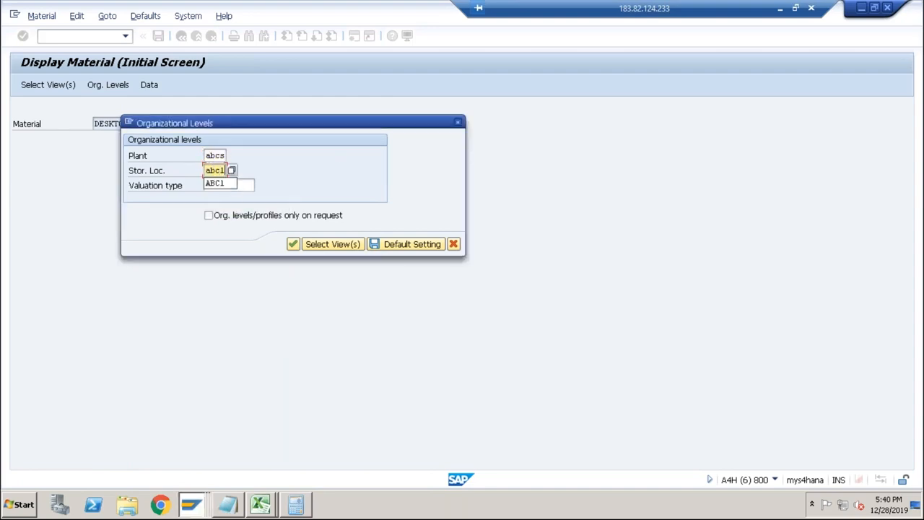
key("Tab")
key("Return")
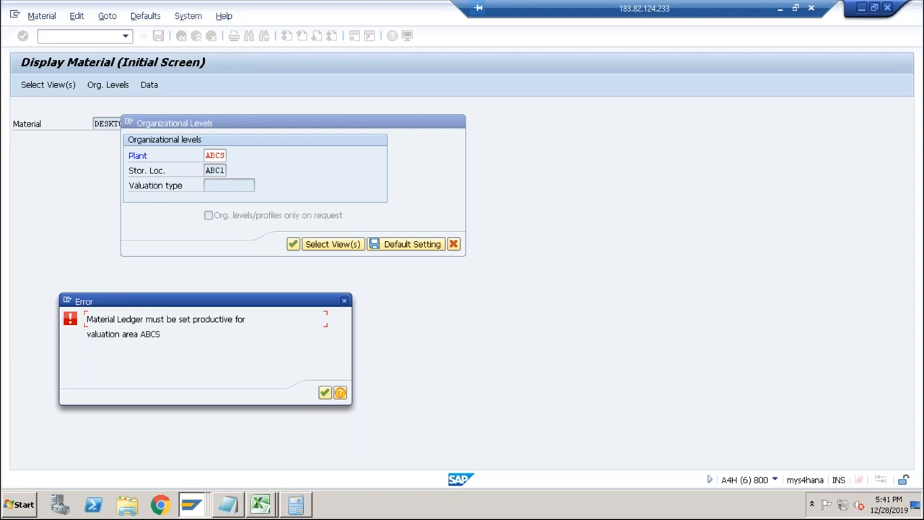
Open the error's detailed help and examine which transactions activate the Material Ledger and set it productive.
left_click(340, 394)
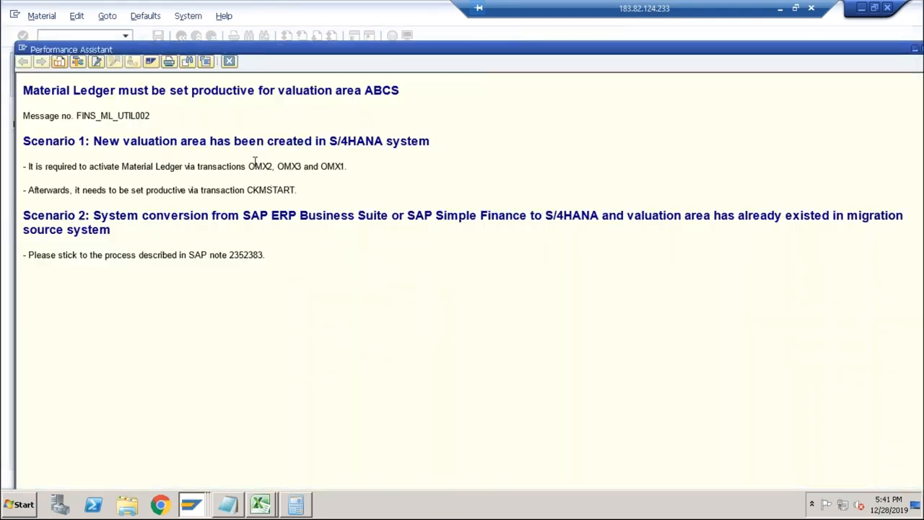
left_click_drag(249, 165, 345, 167)
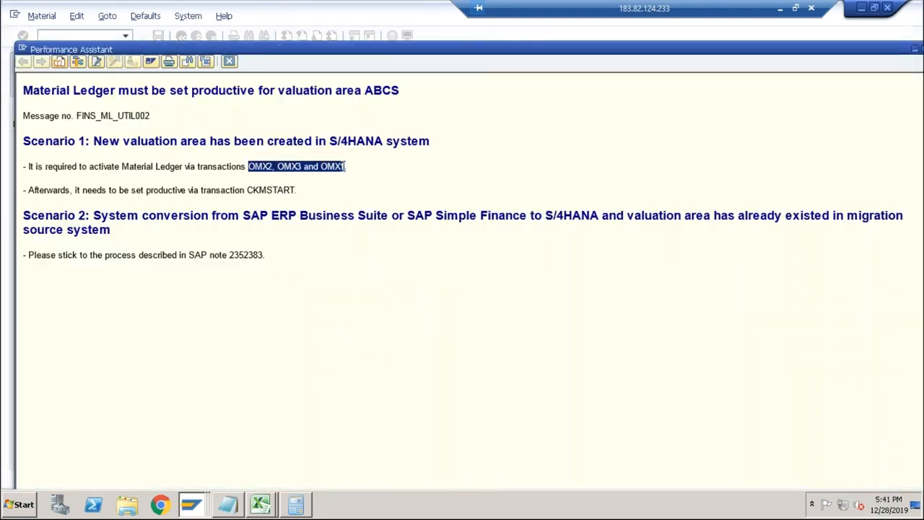
left_click_drag(246, 190, 297, 193)
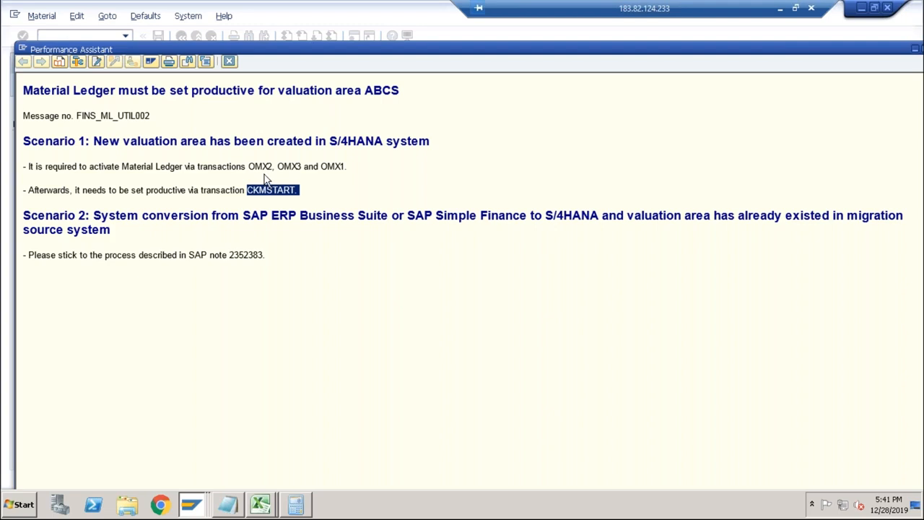
Close the error's detailed help, dismiss the error and cancel the organizational levels entry.
left_click(230, 62)
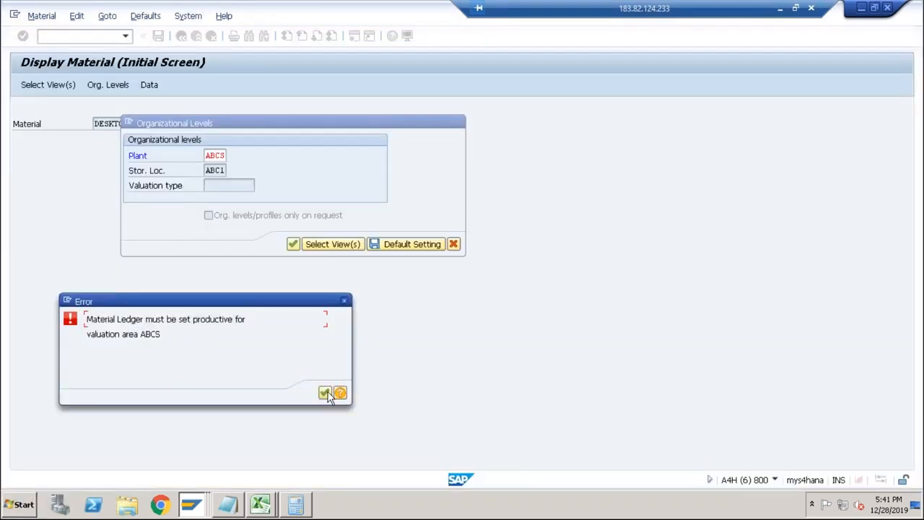
left_click(325, 393)
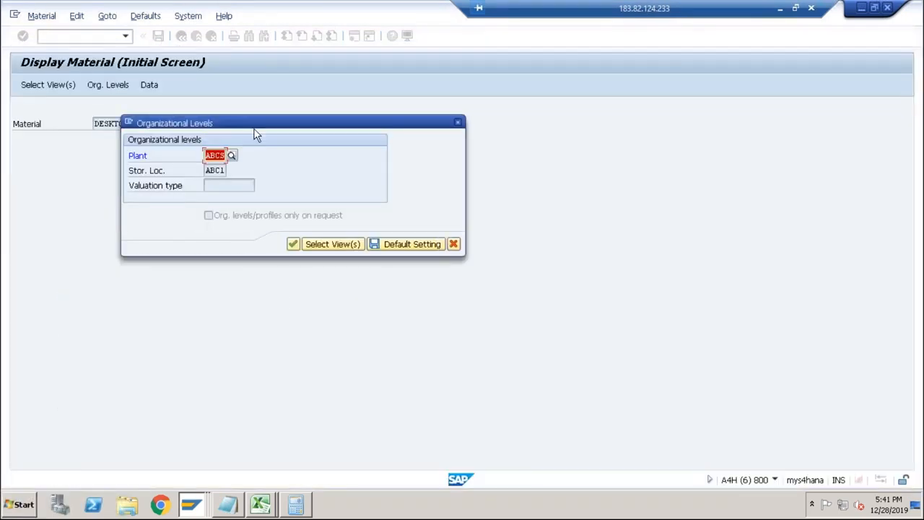
left_click(459, 123)
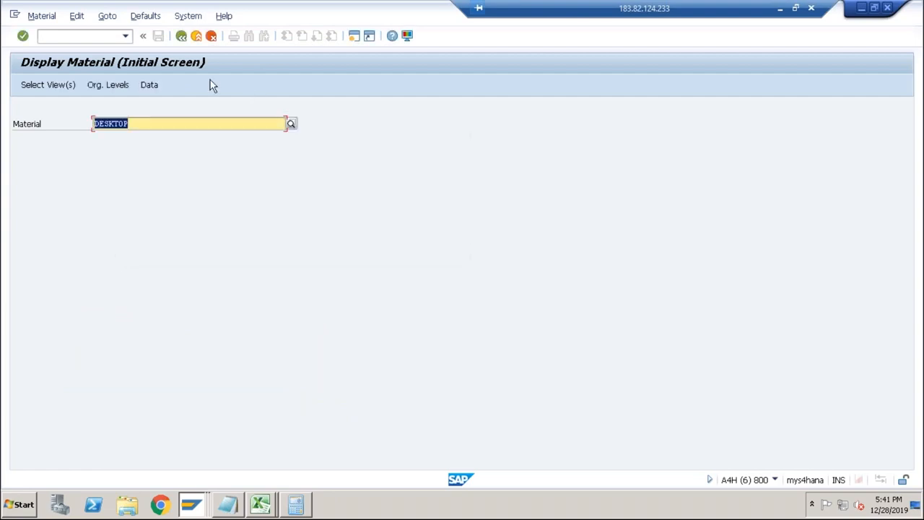
Start OMX2 and examine the currency type defined in the individual characteristics of material ledger type 9000.
left_click(110, 36)
type("/")
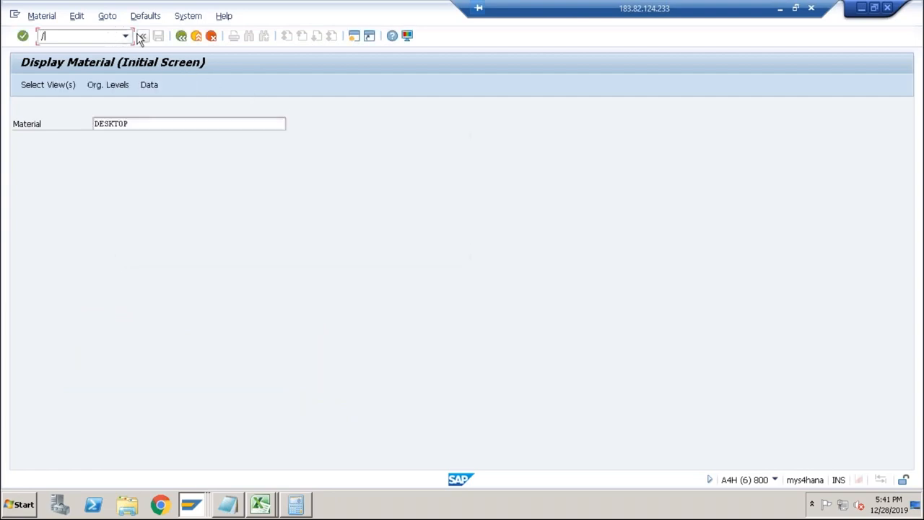
type("no")
type("ms2")
key("Return")
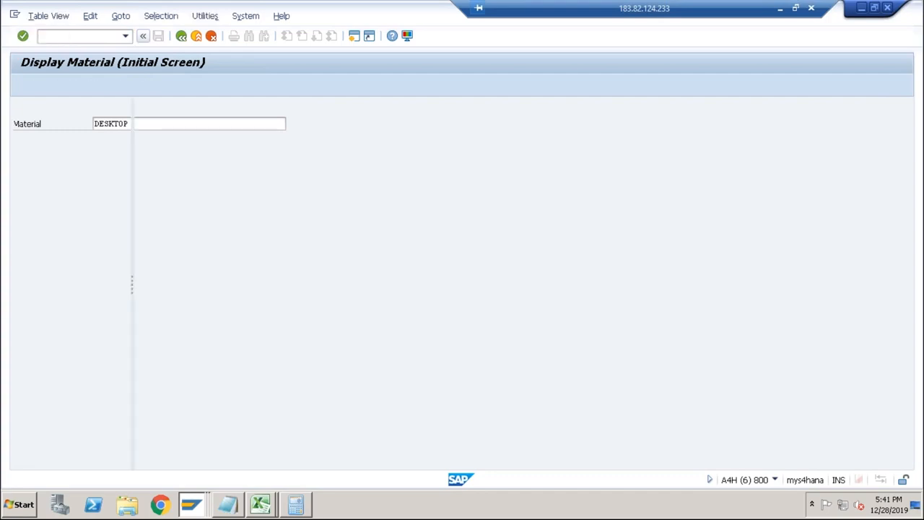
left_click(175, 138)
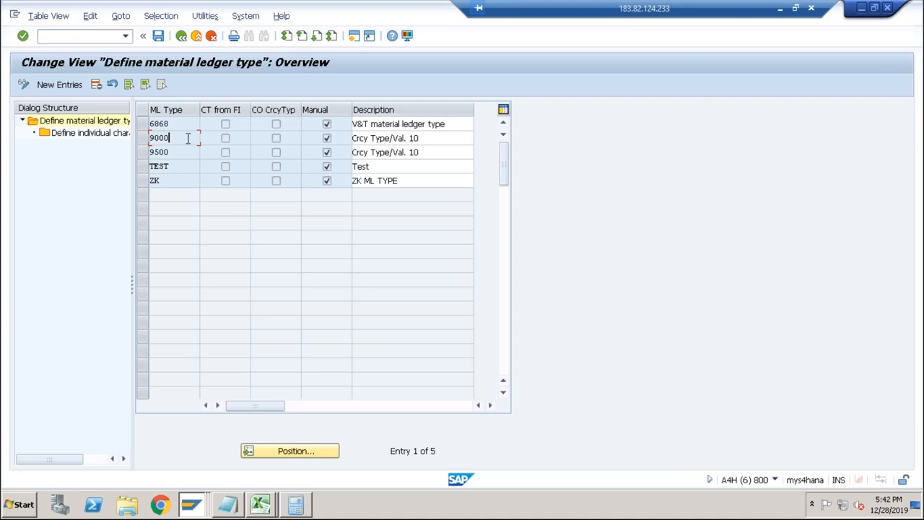
left_click(142, 138)
double_click(113, 135)
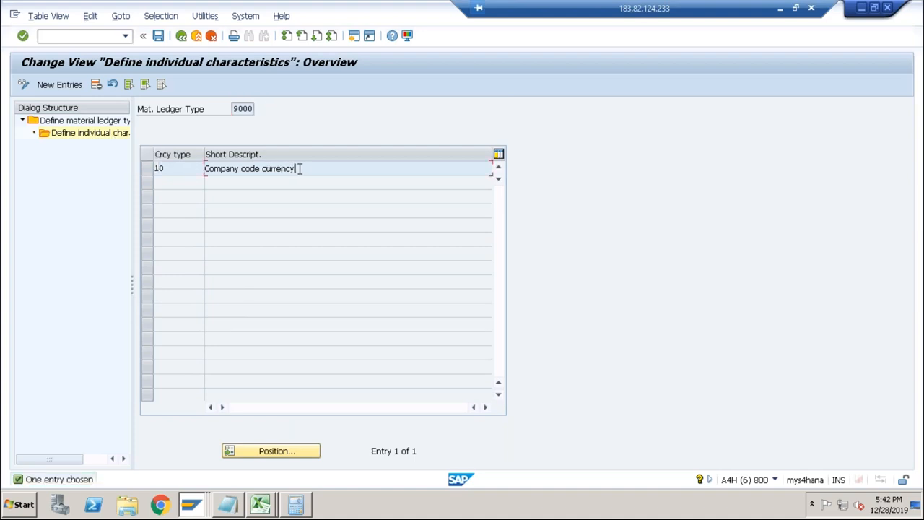
left_click_drag(297, 168, 200, 171)
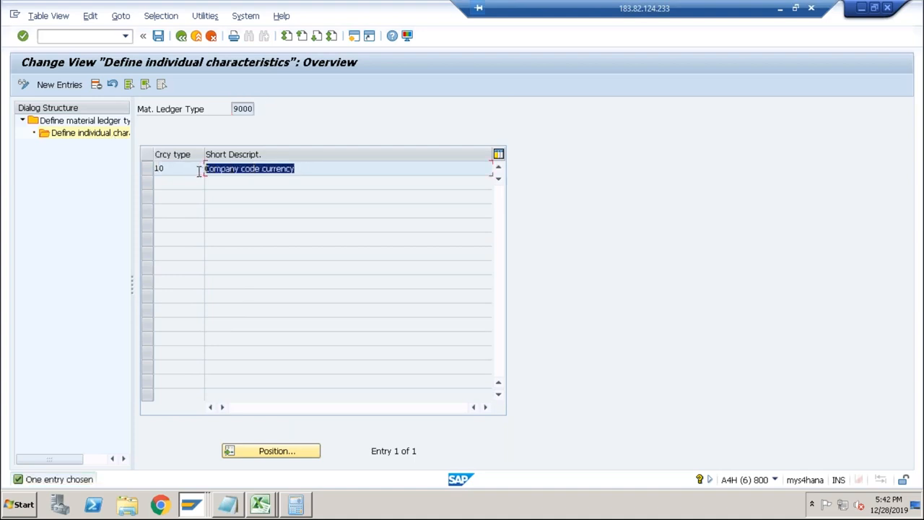
Start OMX3 and look up valuation area ABCS in the assignment of material ledger types.
left_click(94, 35)
type("/nomx3")
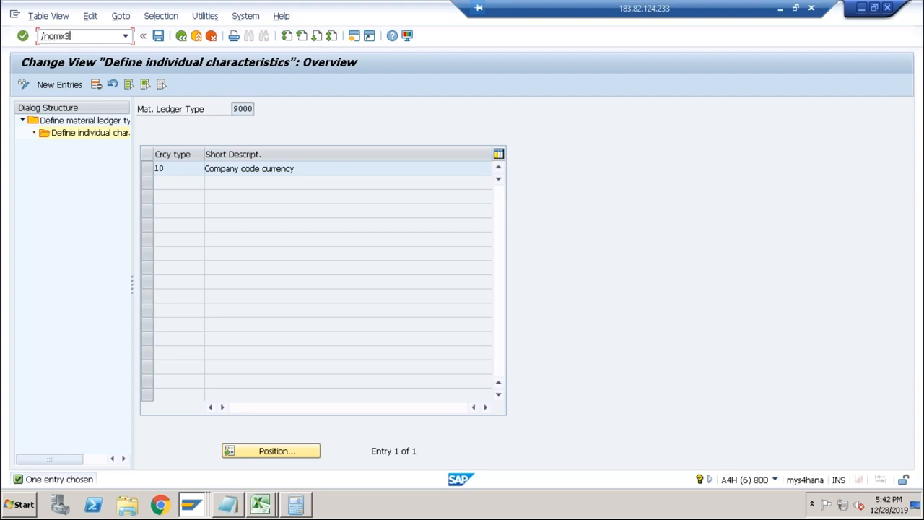
key("Return")
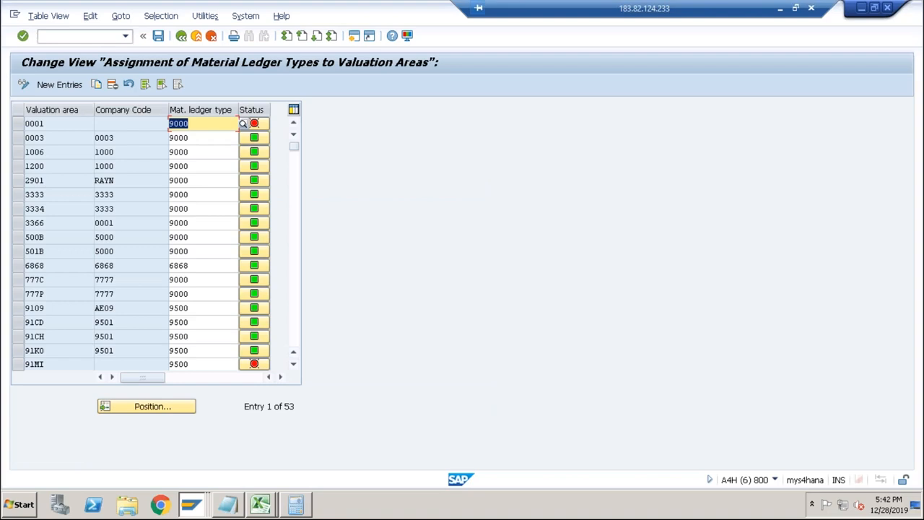
left_click(65, 124)
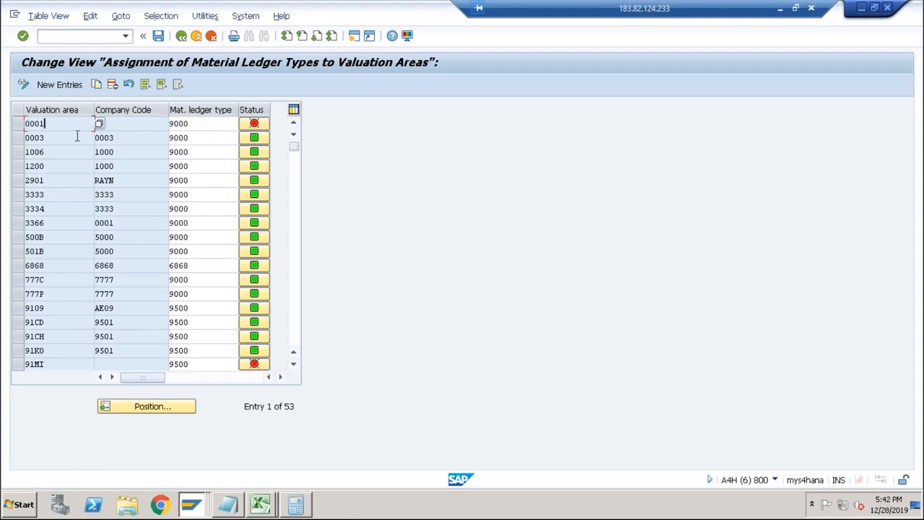
left_click(148, 409)
type("abcs")
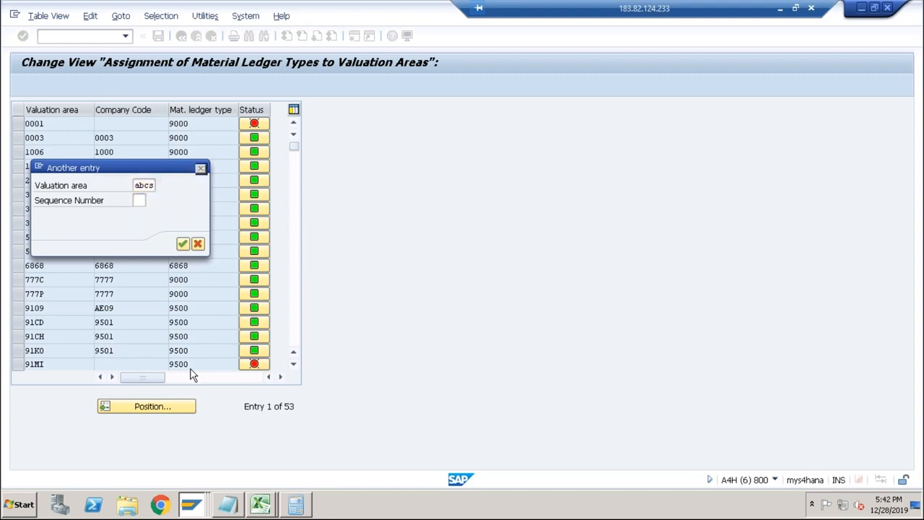
key("Return")
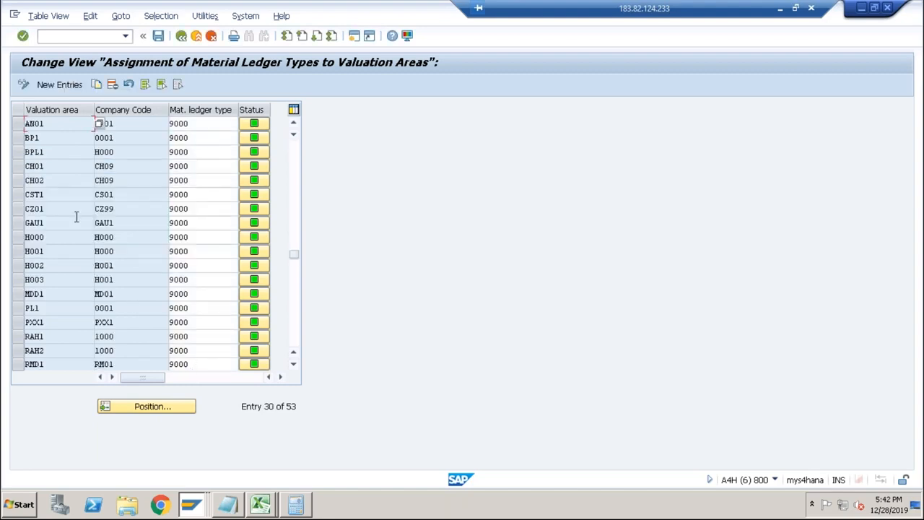
Add a new entry assigning material ledger type 9000 to valuation area ABCS and save it.
left_click(60, 86)
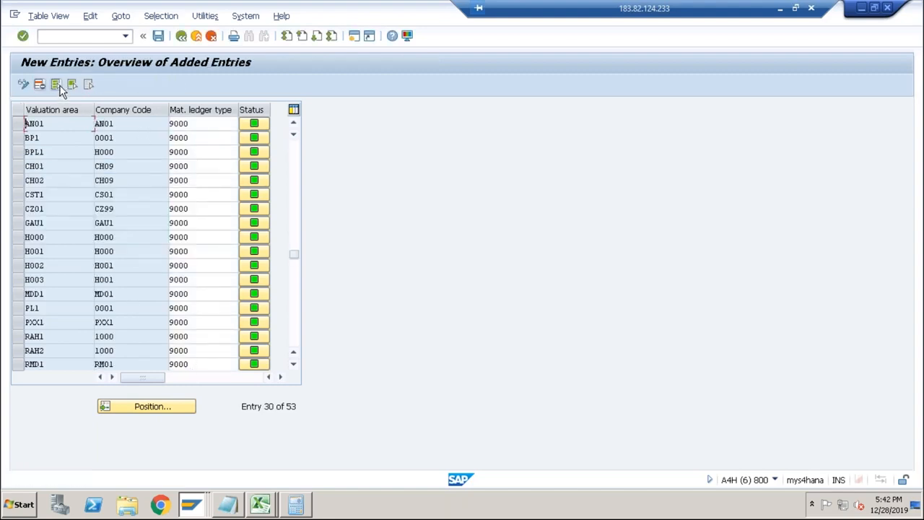
type("ABCS")
key("Tab")
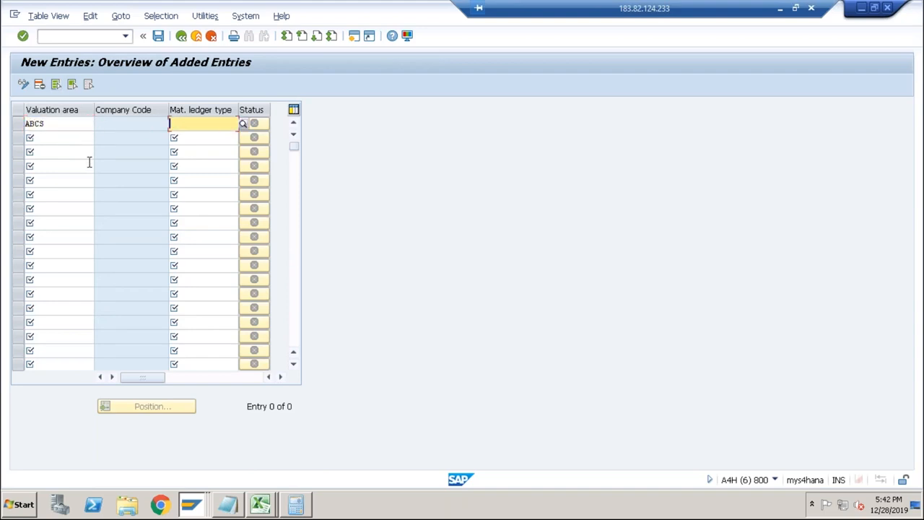
left_click(243, 124)
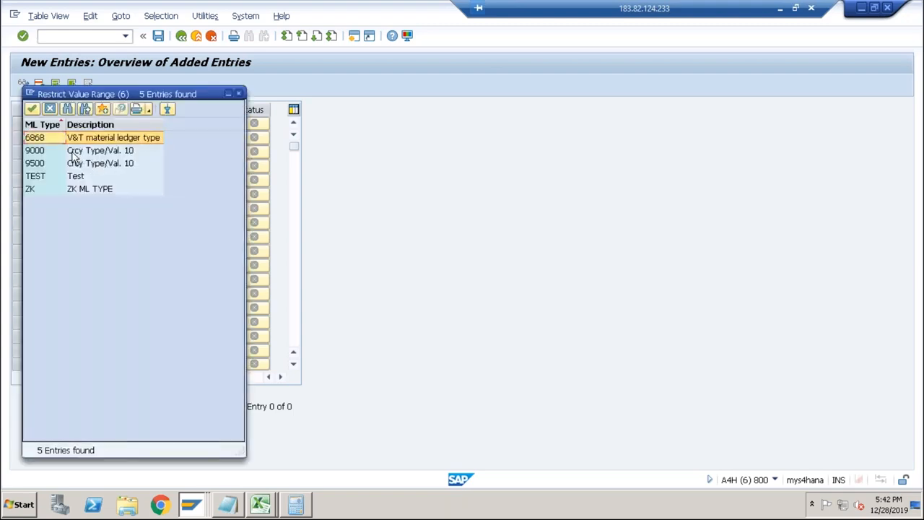
double_click(72, 153)
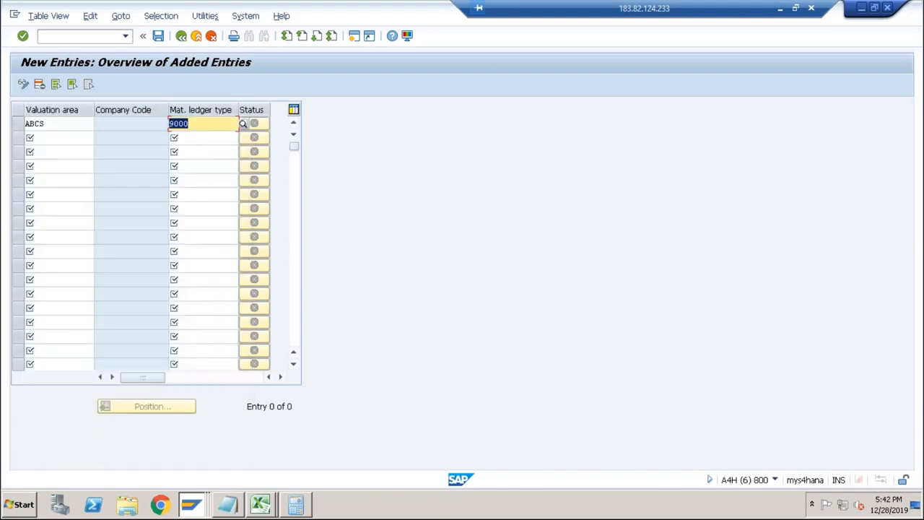
key("Return")
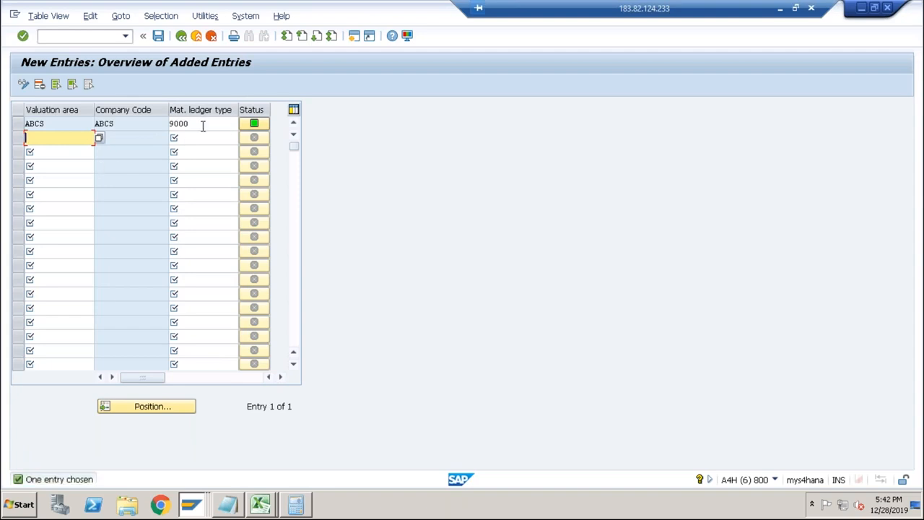
left_click(158, 36)
left_click(199, 228)
Leave the material ledger type assignment and start OMX1 for the activation of the Material Ledger.
left_click(97, 37)
type("/omx1")
key("Return")
left_click(324, 377)
left_click(94, 41)
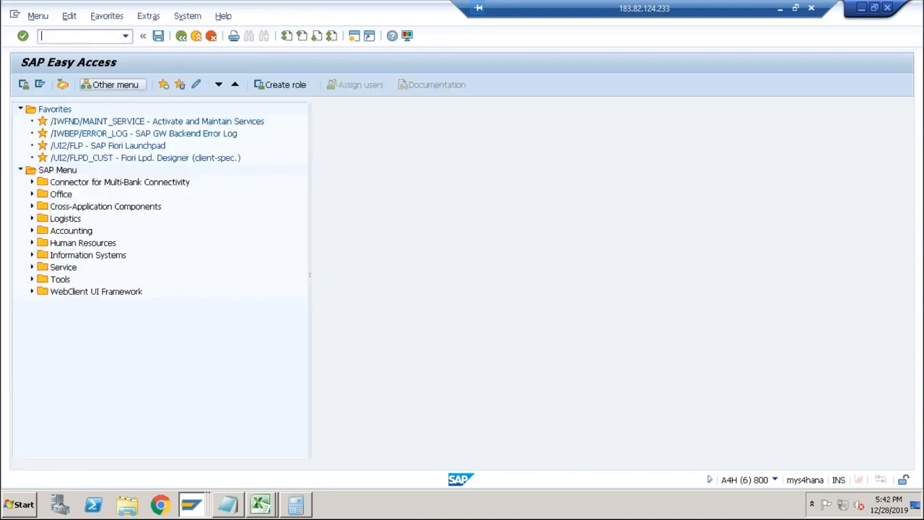
type("omx1")
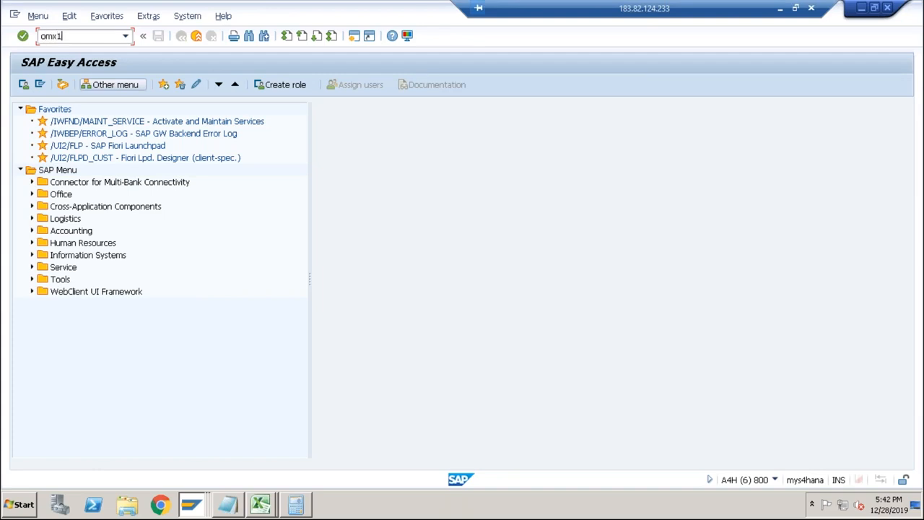
key("Return")
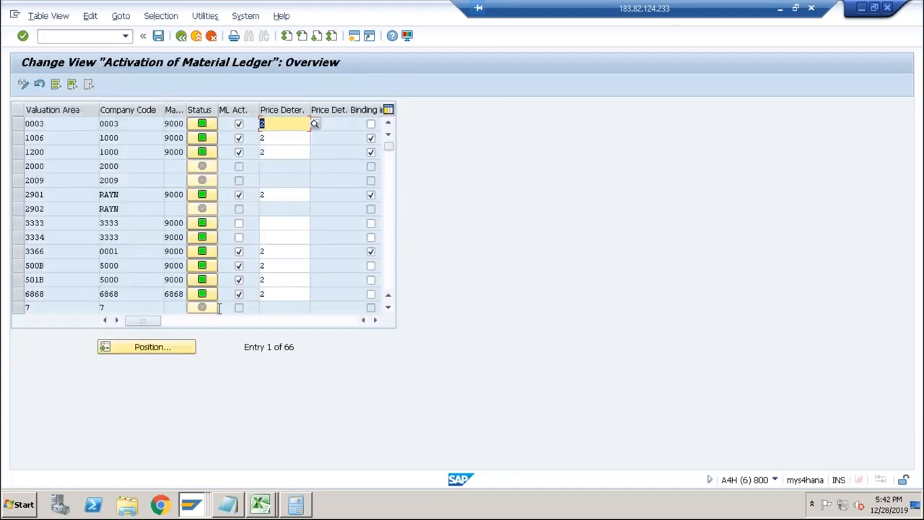
Activate the Material Ledger for valuation area ABCS with price determination 2 and save it in the proposed customizing request.
left_click(152, 348)
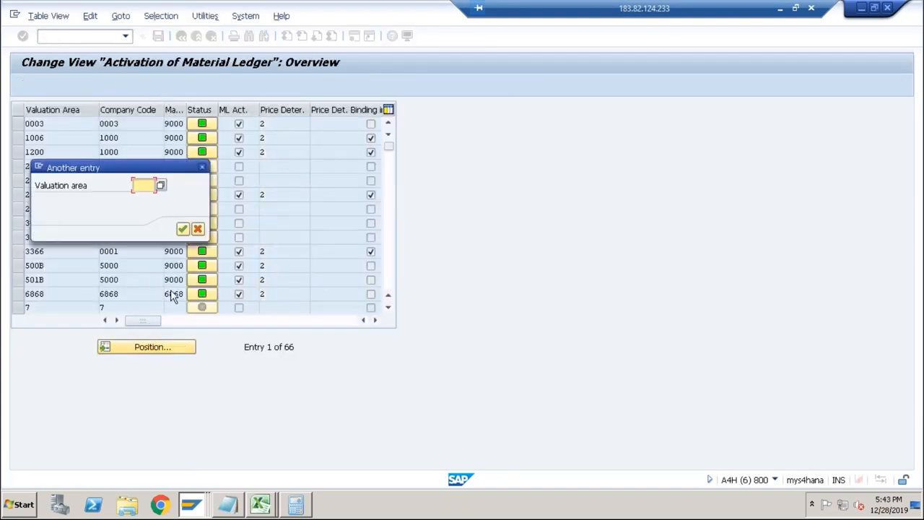
type("abcs")
key("Return")
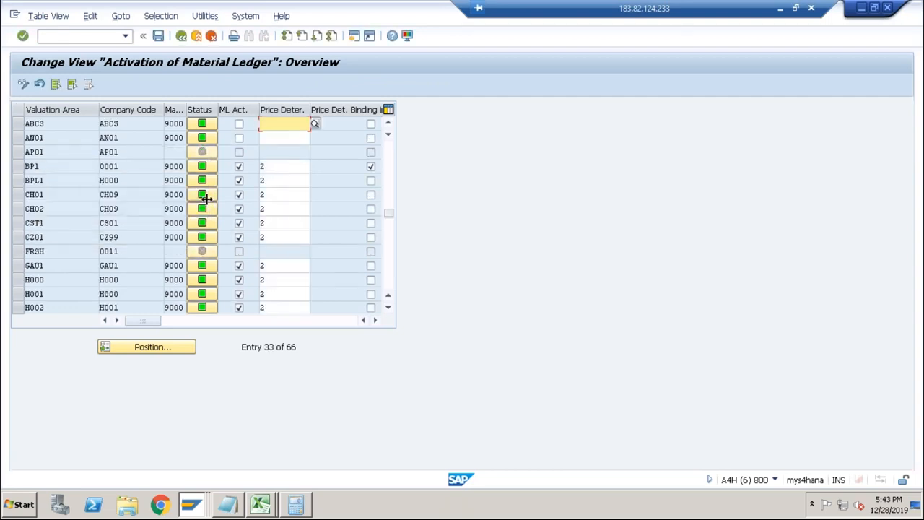
left_click(239, 125)
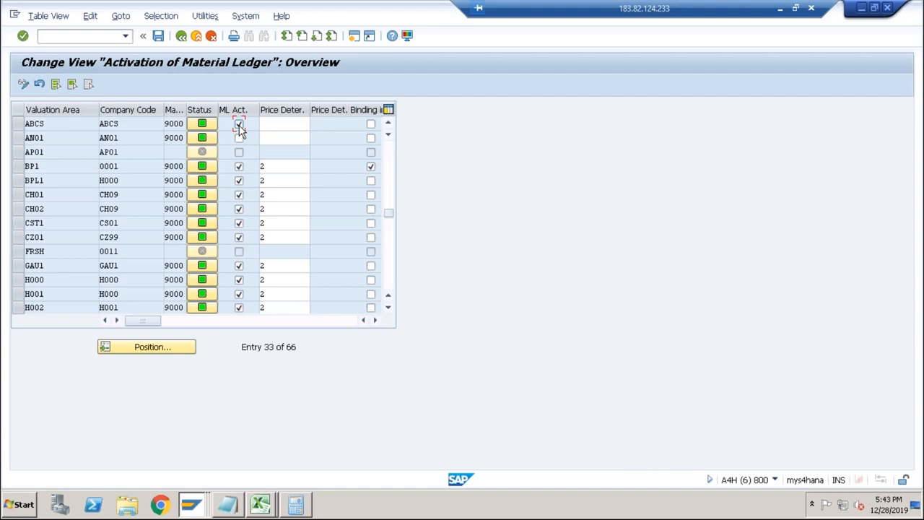
type("2")
key("Return")
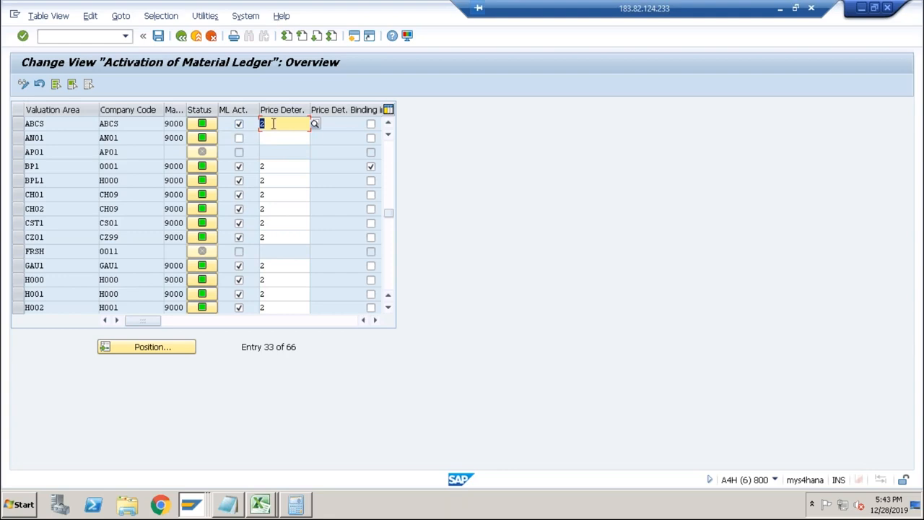
left_click(158, 36)
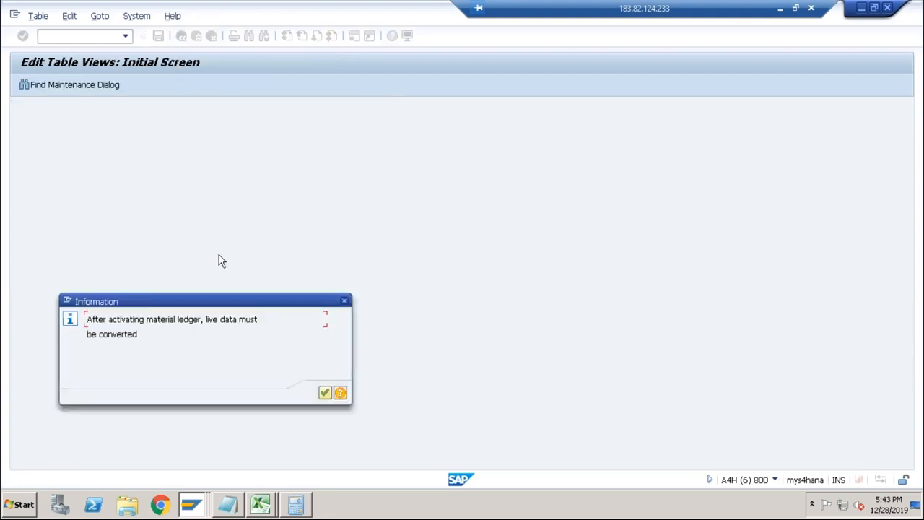
left_click(321, 392)
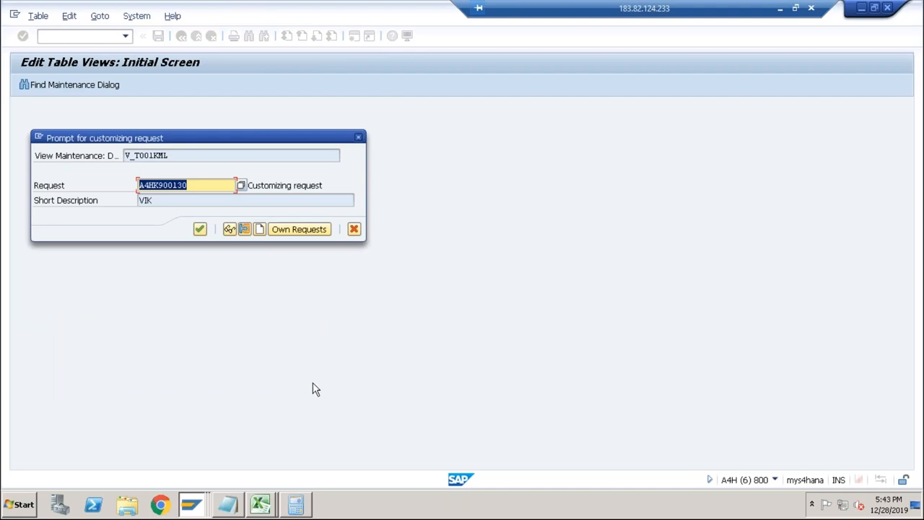
left_click(200, 228)
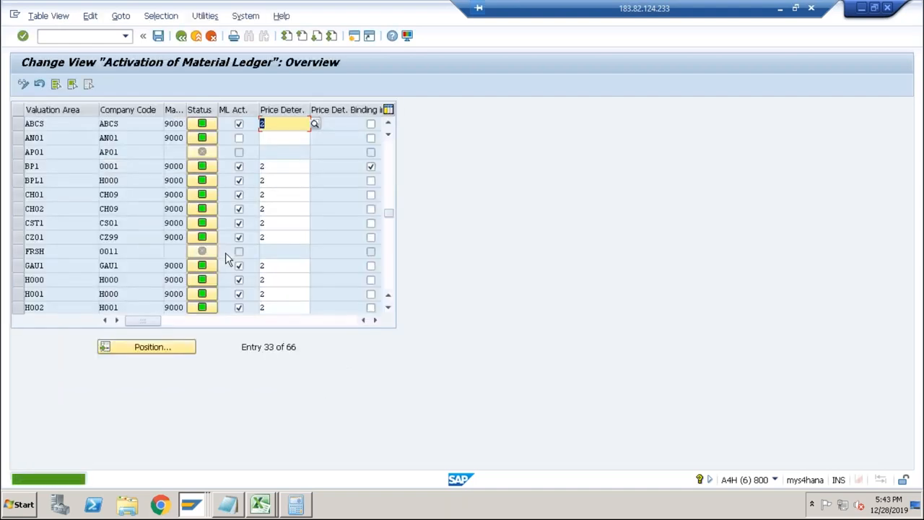
Start CKMSTART and execute the Material Ledger production startup for plant ABCS with background processing and test run switched off.
left_click(87, 39)
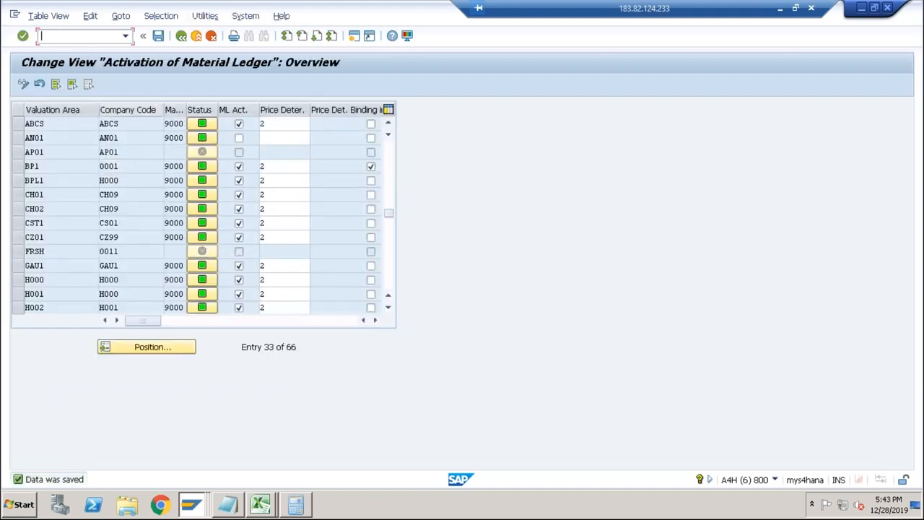
type("/n")
key("Return")
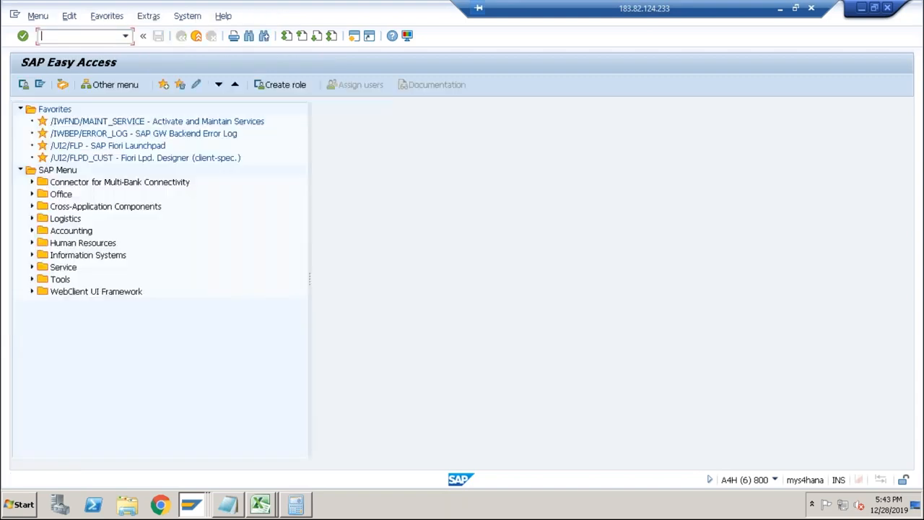
type("ckmstart")
key("Return")
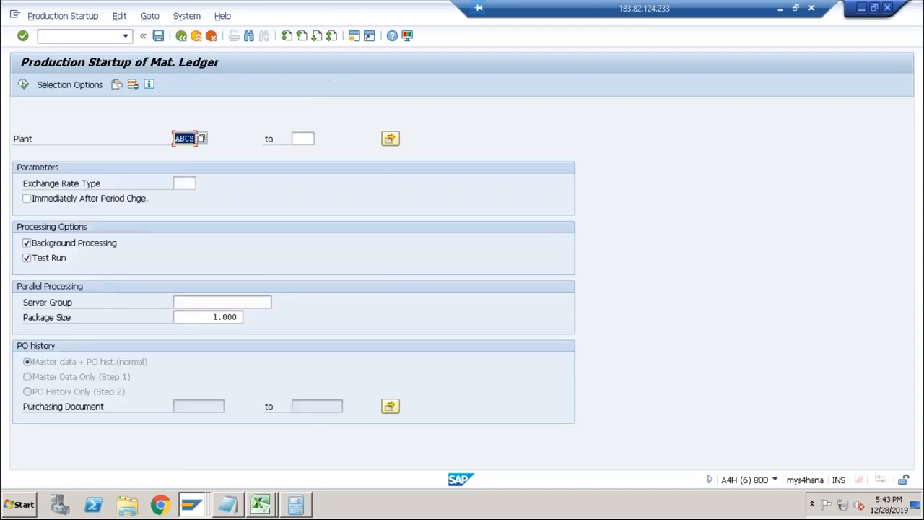
left_click(52, 258)
left_click(53, 246)
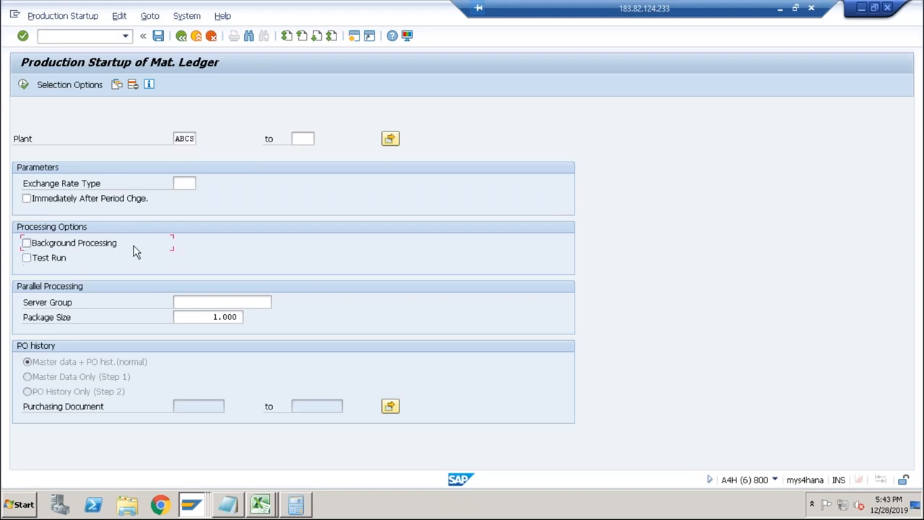
left_click(23, 85)
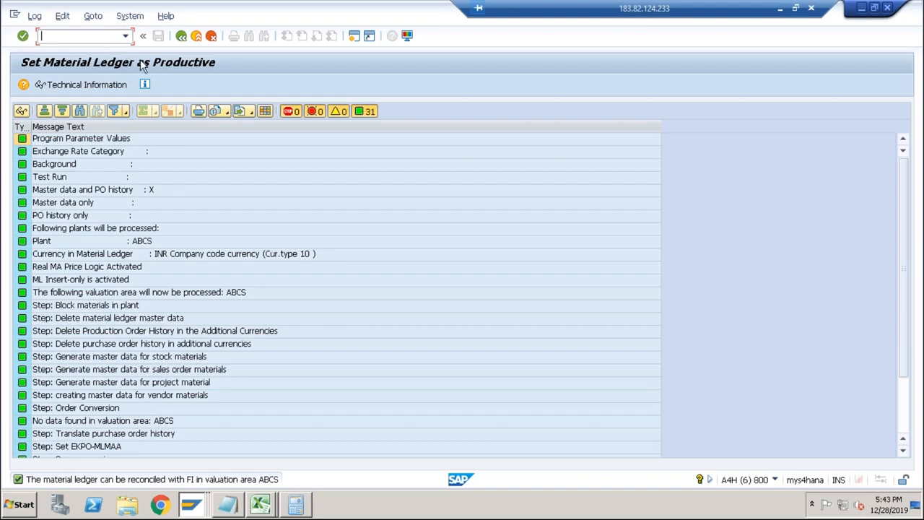
Start MM03 and display material DESKTOP with the preselected views for plant ABCS and storage location ABC1.
type("/nmm03")
key("Return")
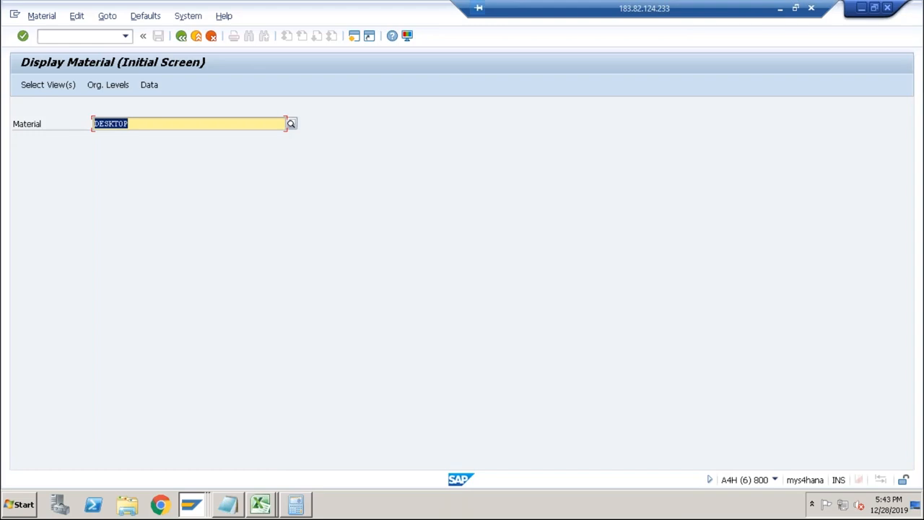
key("Return")
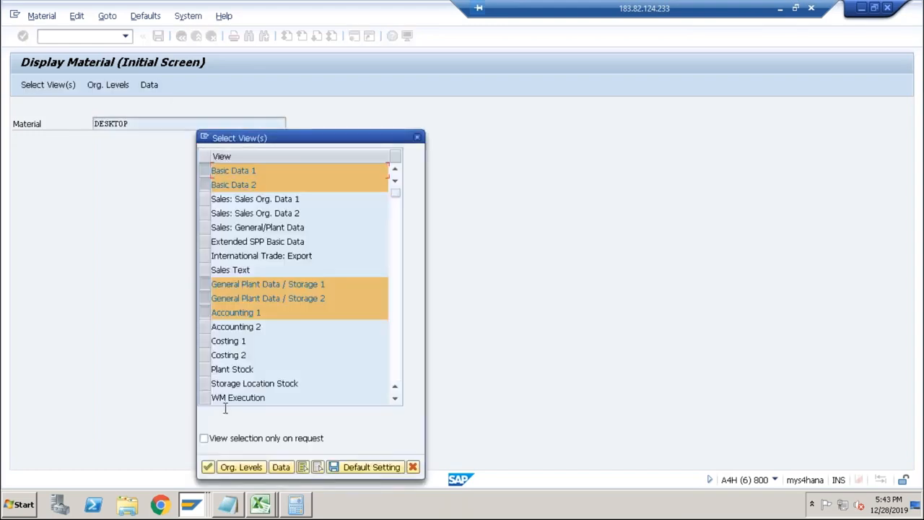
left_click(207, 467)
left_click(213, 155)
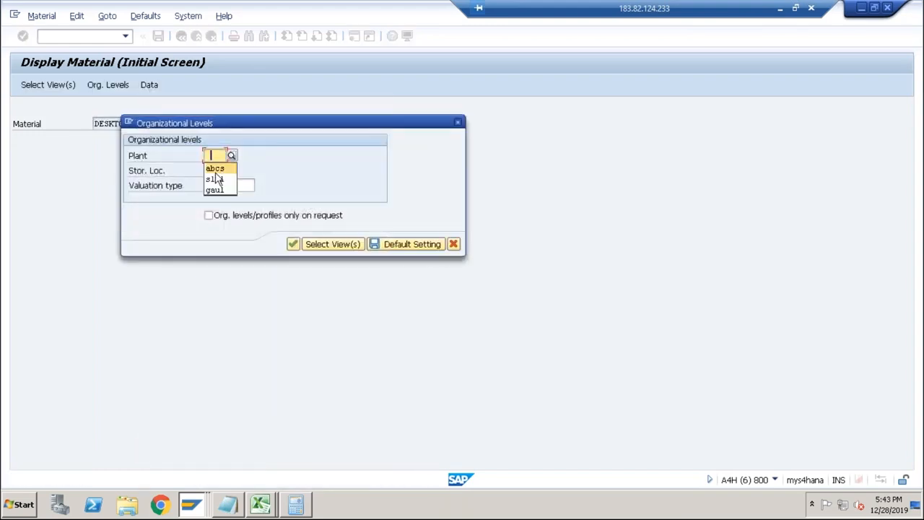
left_click(215, 168)
left_click(213, 170)
left_click(217, 181)
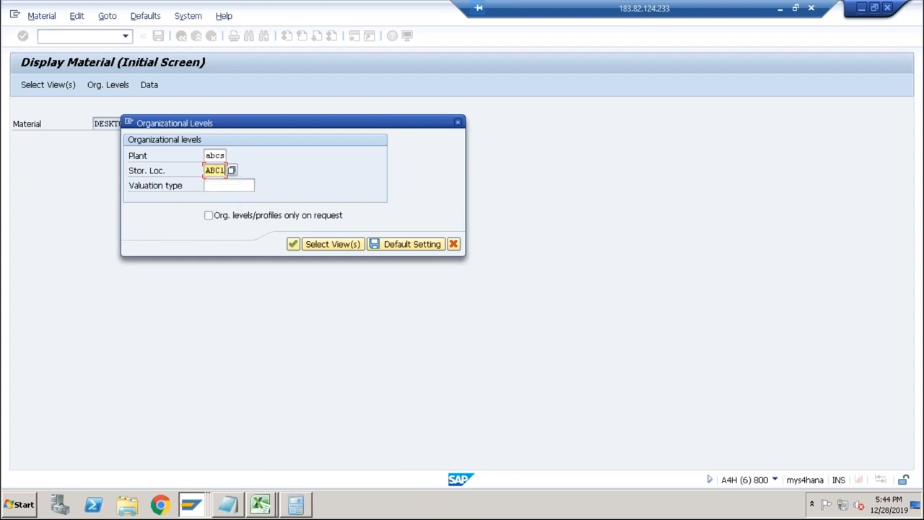
left_click(292, 245)
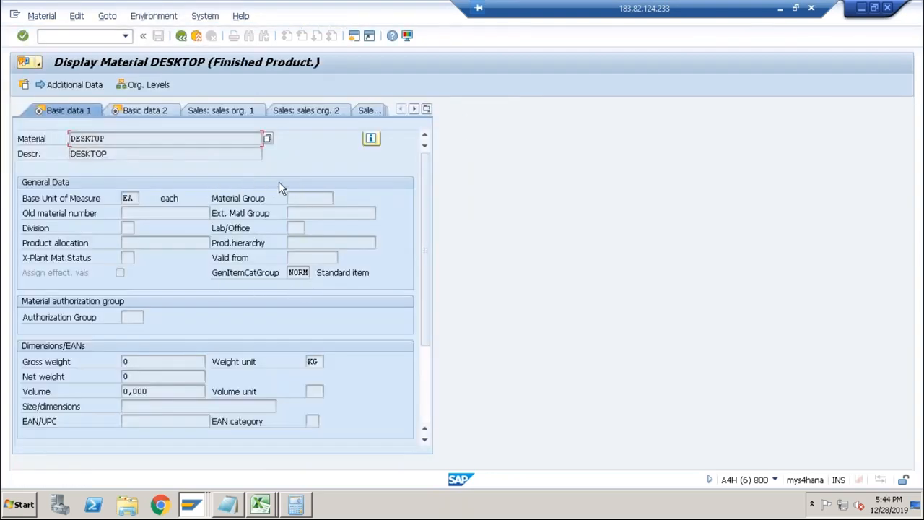
Examine the Costing 1 view of DESKTOP, including the quantity structure data, and open its Costing 2 view.
left_click(427, 110)
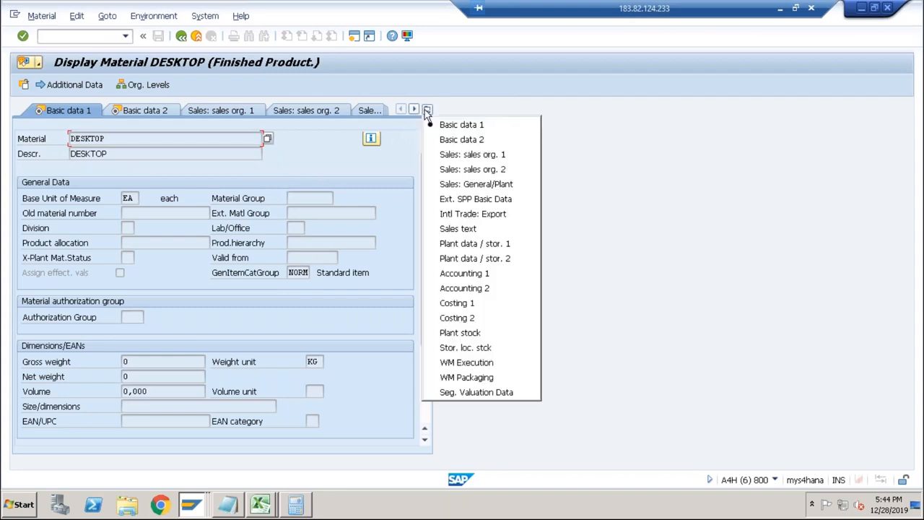
left_click(479, 304)
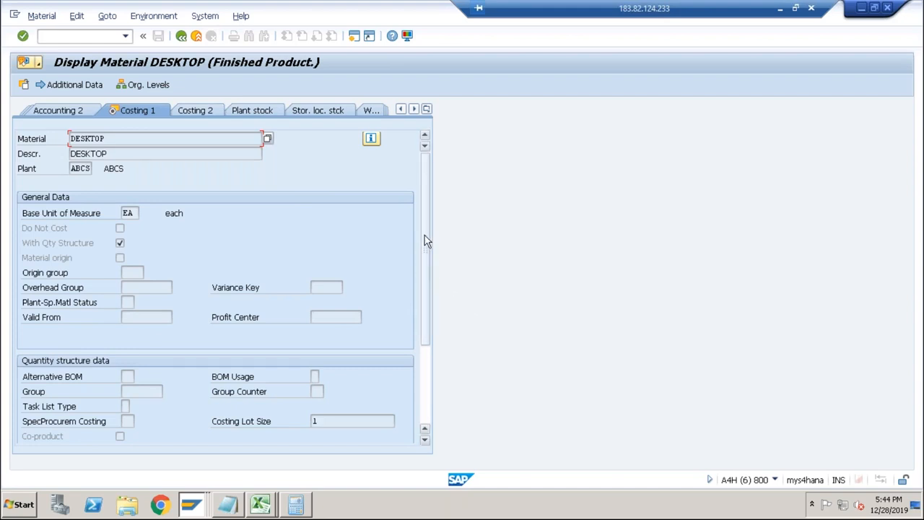
left_click(426, 378)
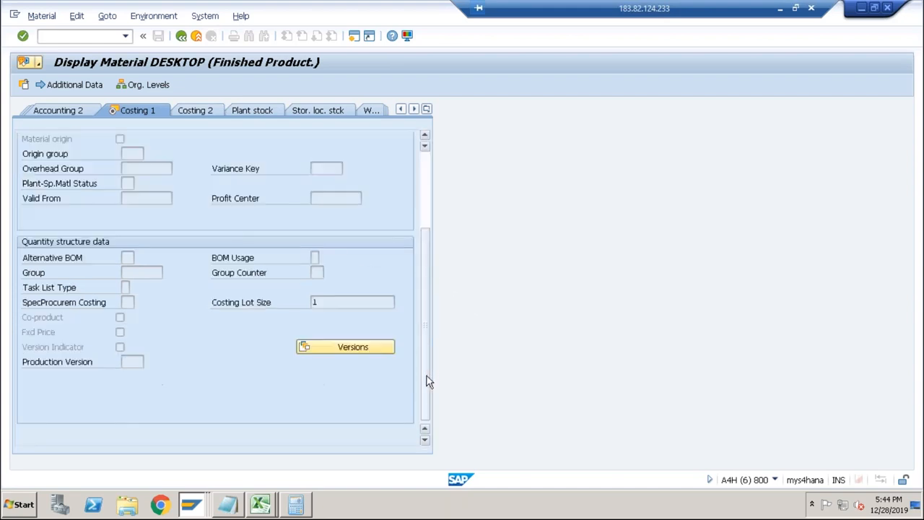
left_click(196, 112)
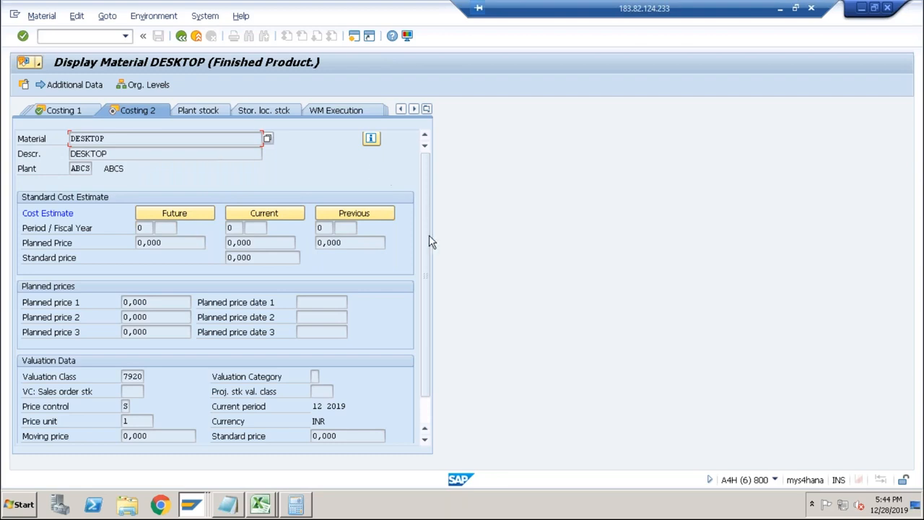
Check DESKTOP's price control and standard price in Accounting 1, and its current planned price in Costing 2.
left_click(426, 110)
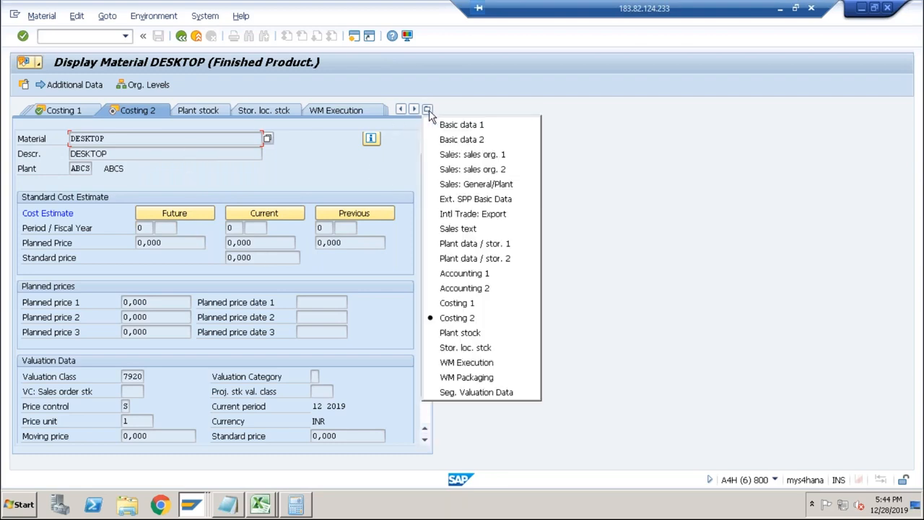
left_click(451, 275)
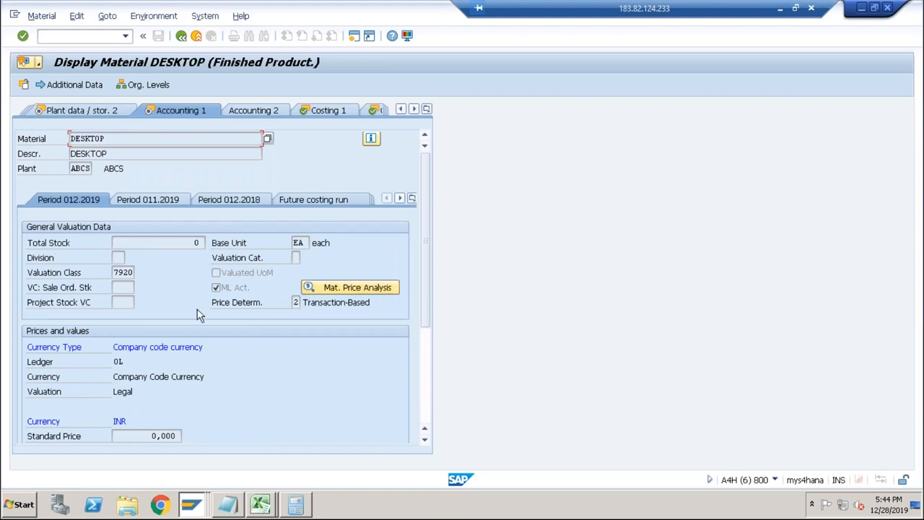
left_click(426, 392)
left_click(114, 303)
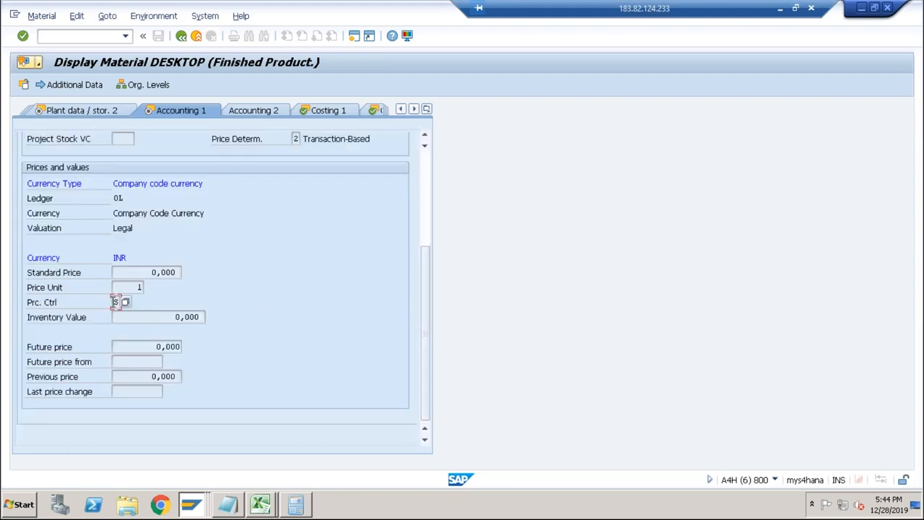
left_click_drag(151, 272, 193, 274)
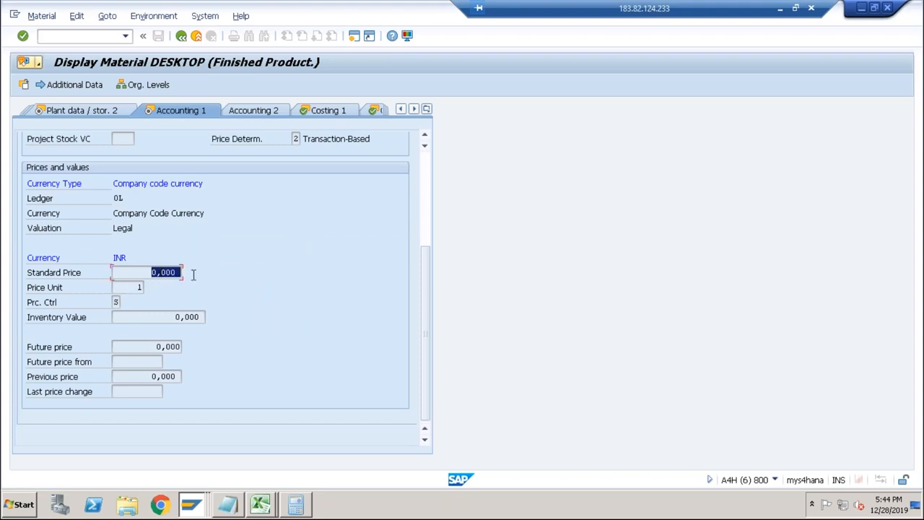
left_click(161, 270)
left_click_drag(146, 272, 185, 272)
left_click(163, 271)
left_click_drag(175, 271, 149, 272)
left_click(374, 110)
left_click_drag(253, 242, 219, 243)
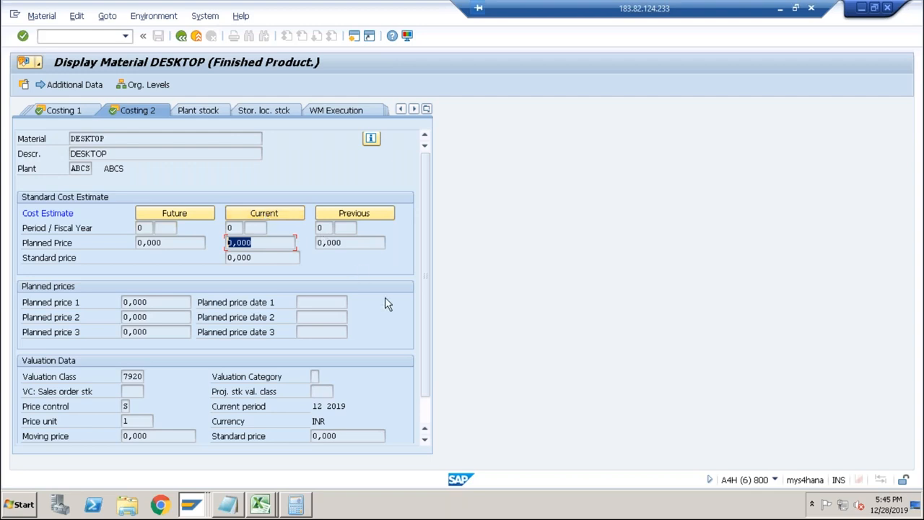
Leave the material display and start CK24 for the standard price update.
left_click(100, 36)
type("/nck24")
key("Return")
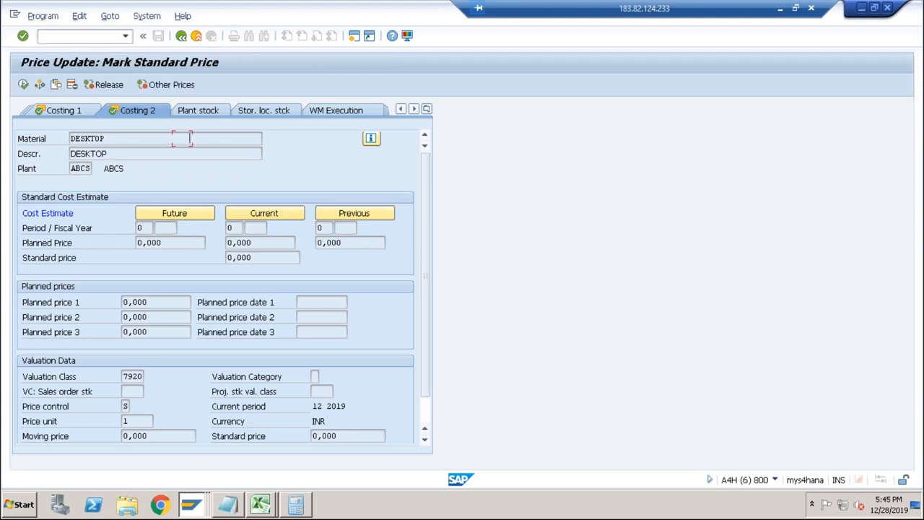
Switch to the Excel workbook and add Costing Sheet to the process list directly below Costing Variant.
key("alt+Tab")
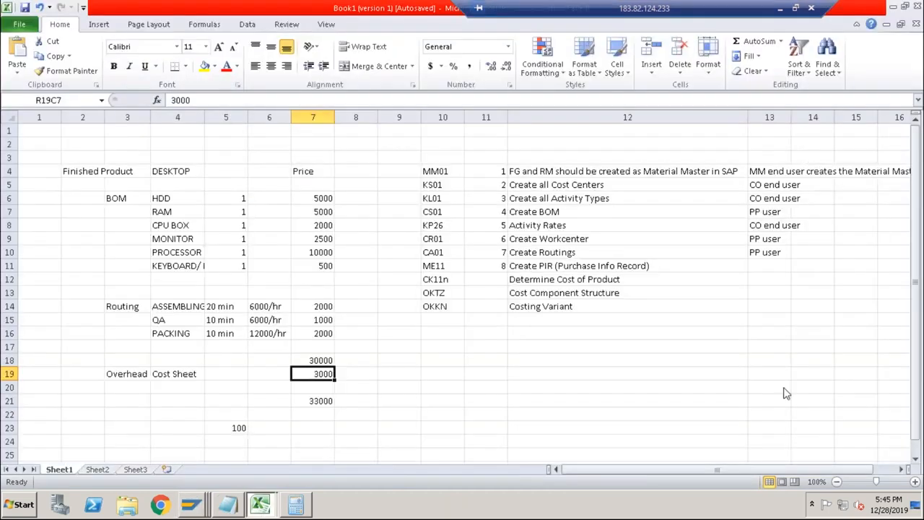
left_click(442, 320)
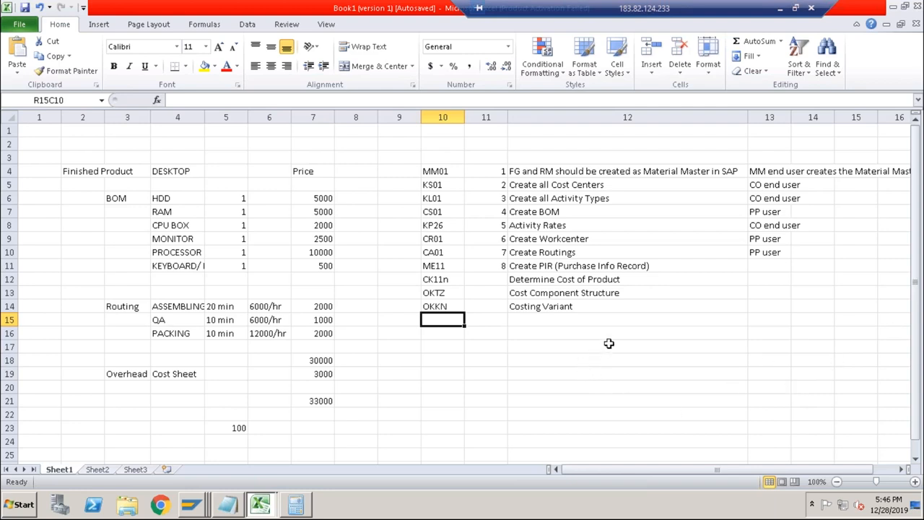
left_click(549, 292)
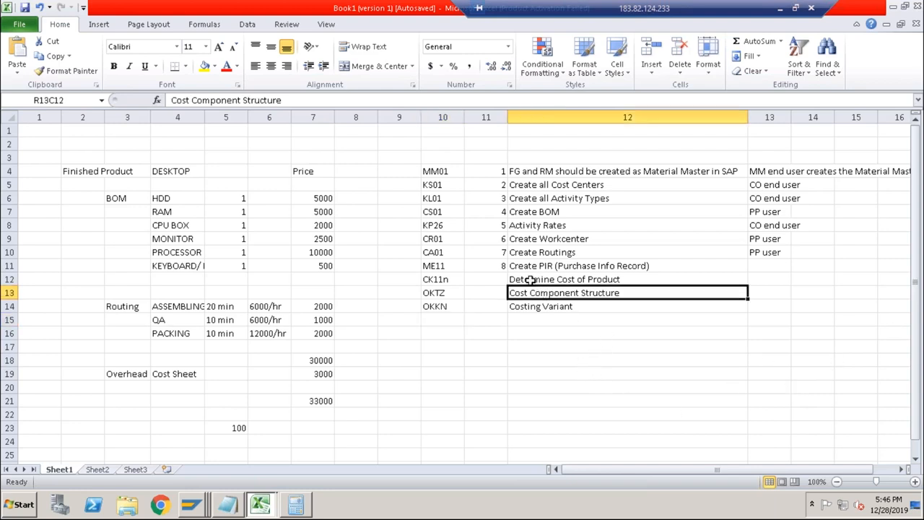
left_click(527, 279)
left_click(532, 292)
left_click(532, 306)
left_click(532, 317)
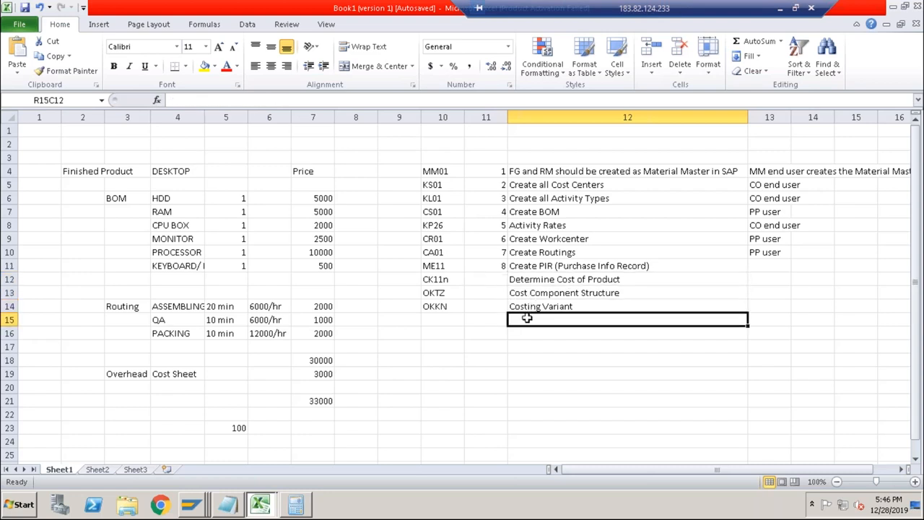
type("Costing")
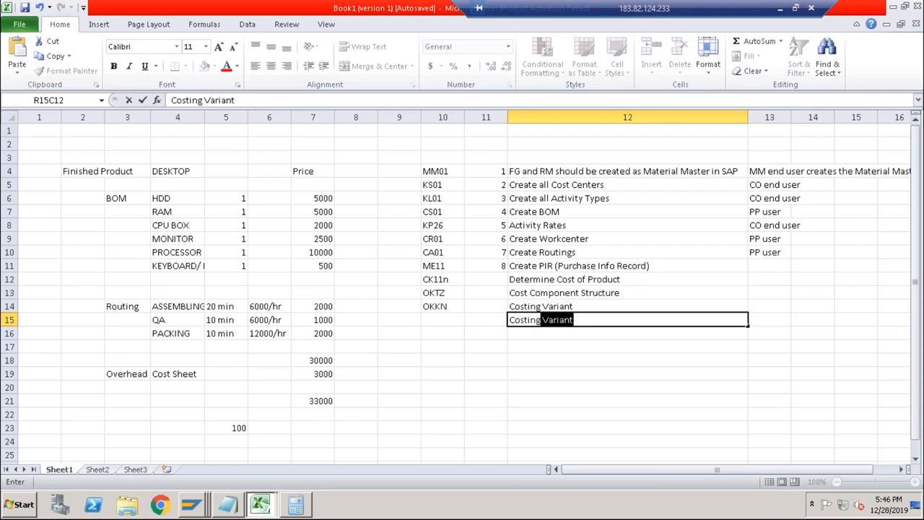
type(" Sheet")
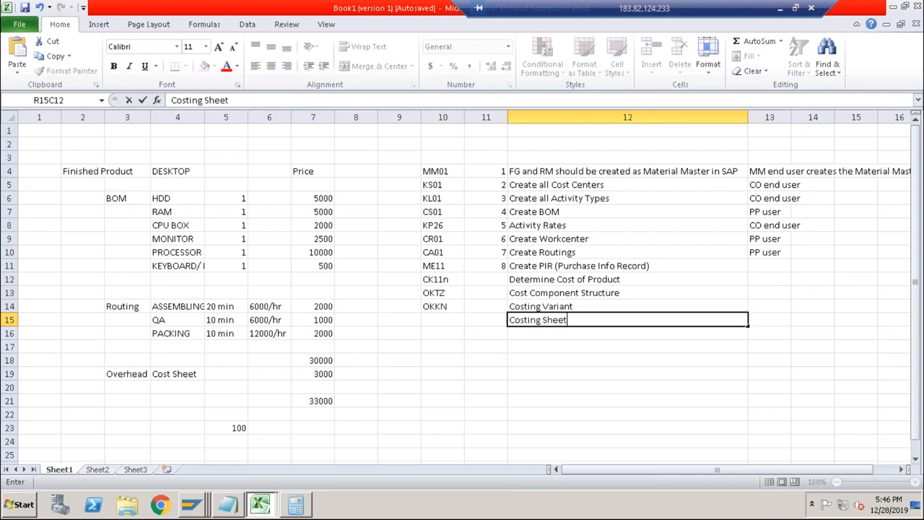
key("Return")
Enter SPRO as the transaction code for the Costing Sheet row of the process list.
key("Up")
key("Left")
key("Left")
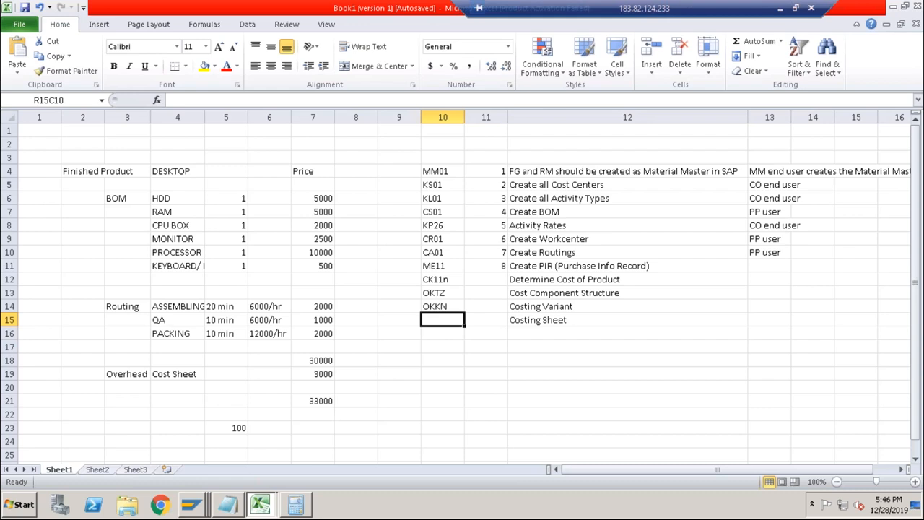
type("SPRO")
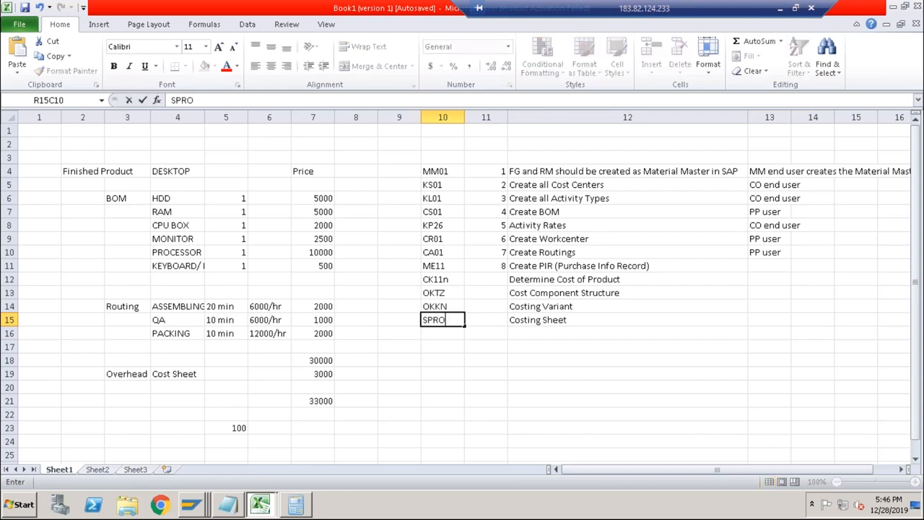
key("Return")
left_click(525, 334)
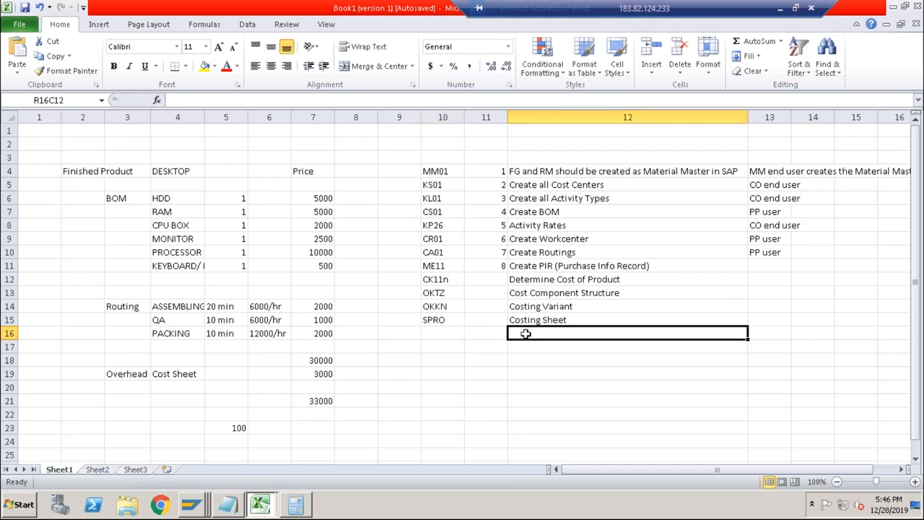
Switch back to SAP, open the implementation guide with SPRO and display the IMG activity keys as additional information.
key("alt+Tab")
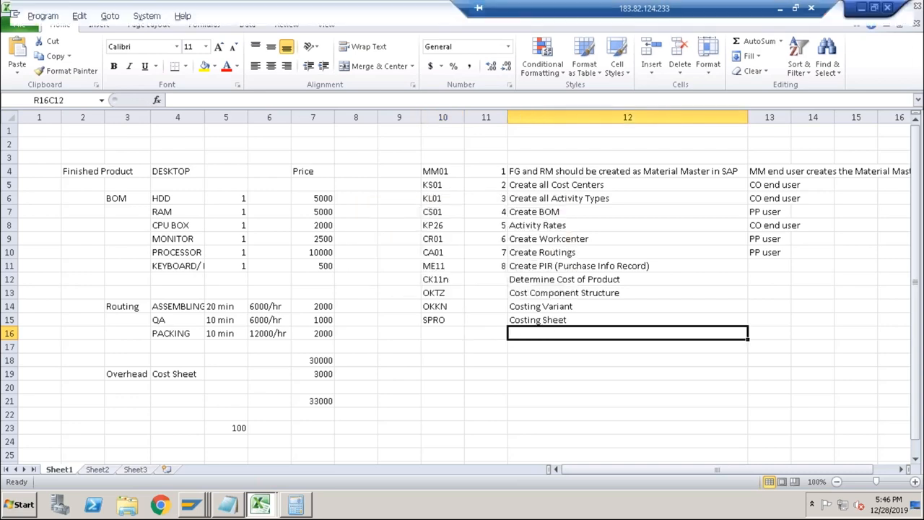
type("/nspro")
key("Return")
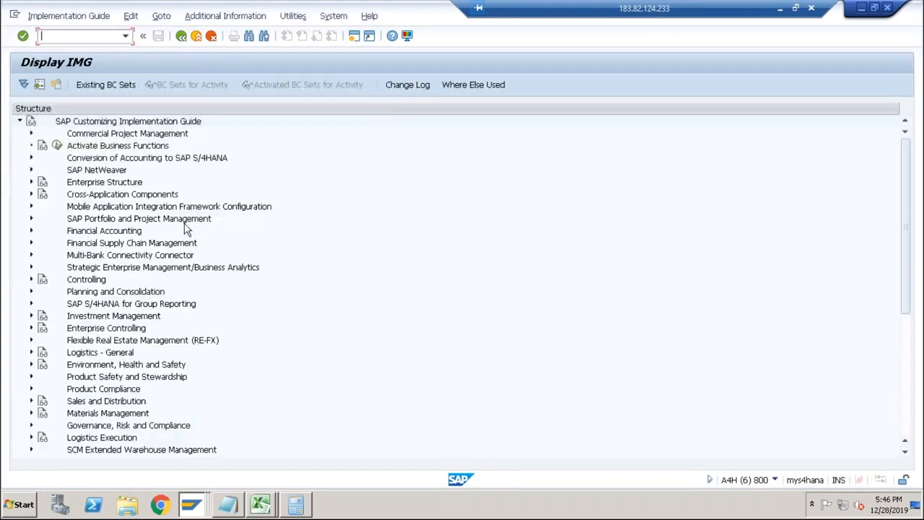
left_click(227, 16)
mouse_move(259, 37)
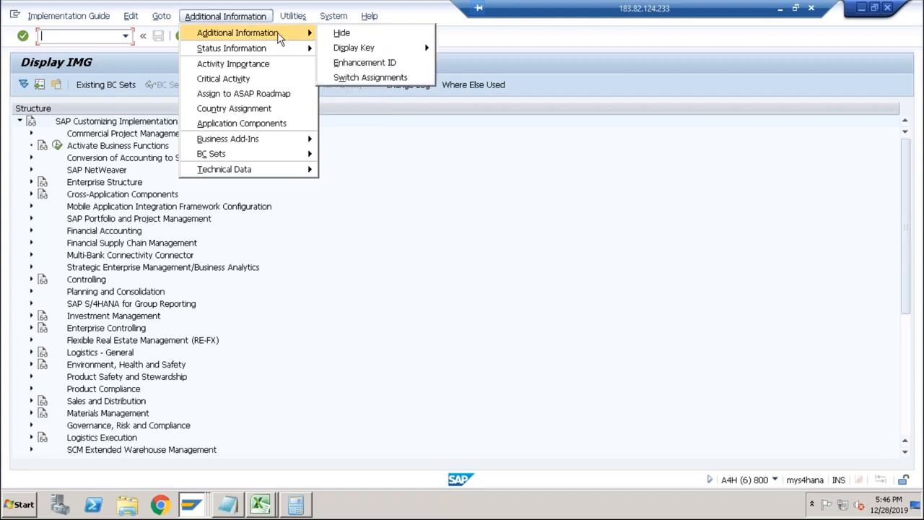
mouse_move(364, 50)
left_click(472, 64)
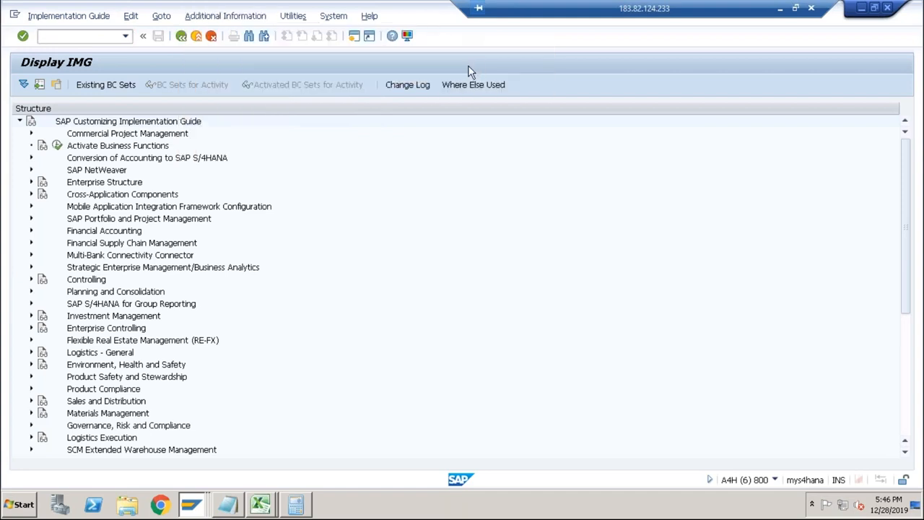
Expand Controlling, Product Cost Controlling, Product Cost Planning, Basic Settings for Material Costing and Overhead in the implementation guide.
left_click(31, 279)
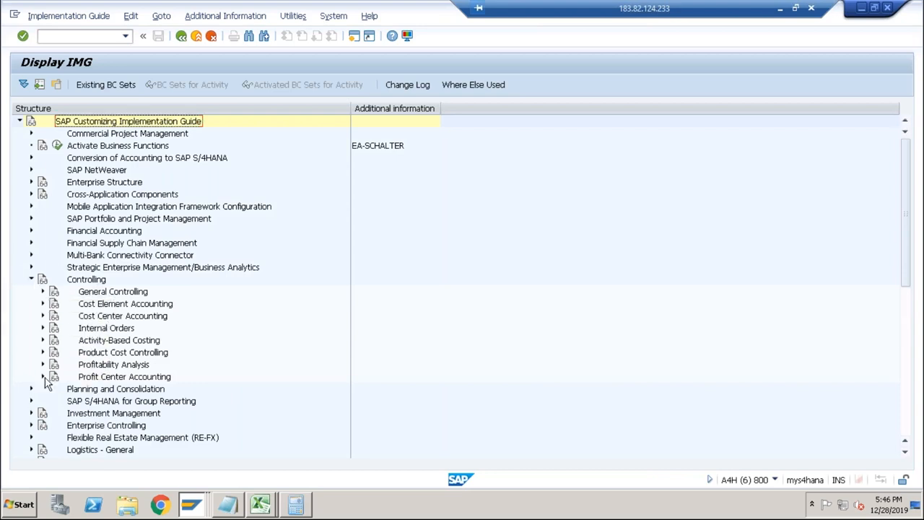
left_click(42, 353)
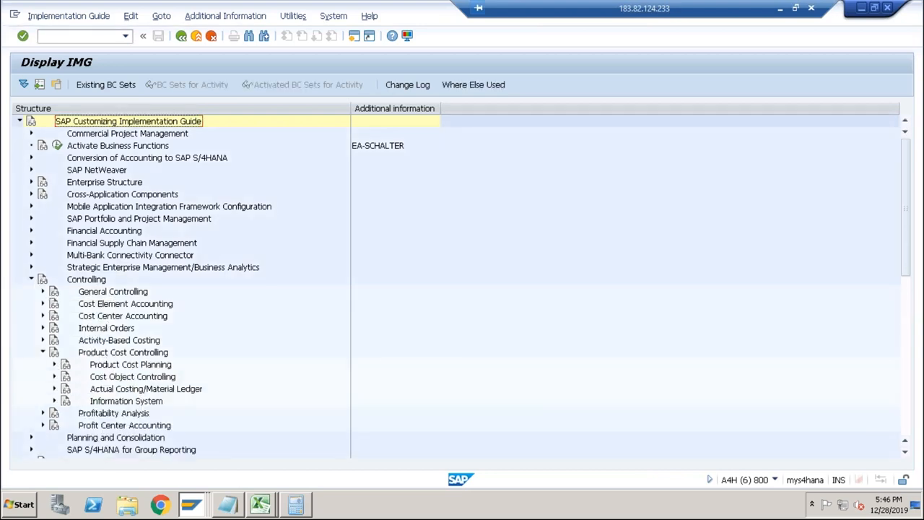
left_click(55, 364)
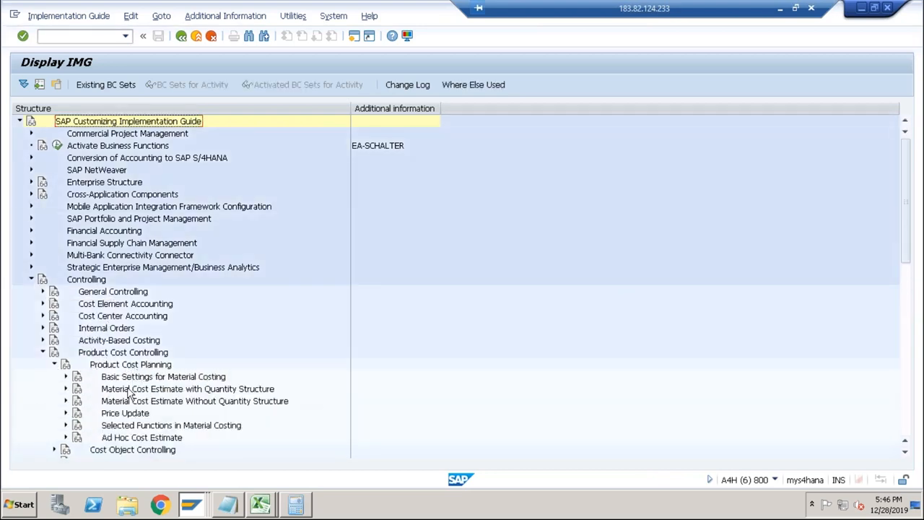
left_click(65, 377)
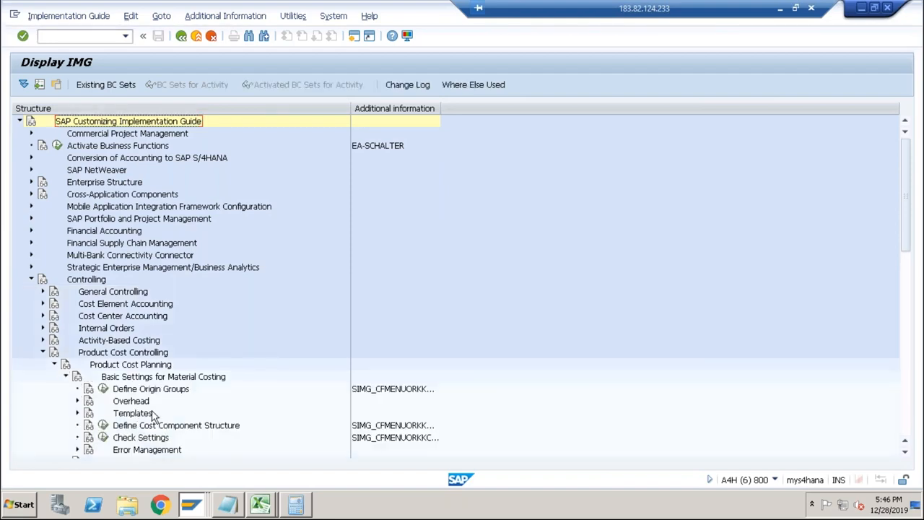
double_click(132, 401)
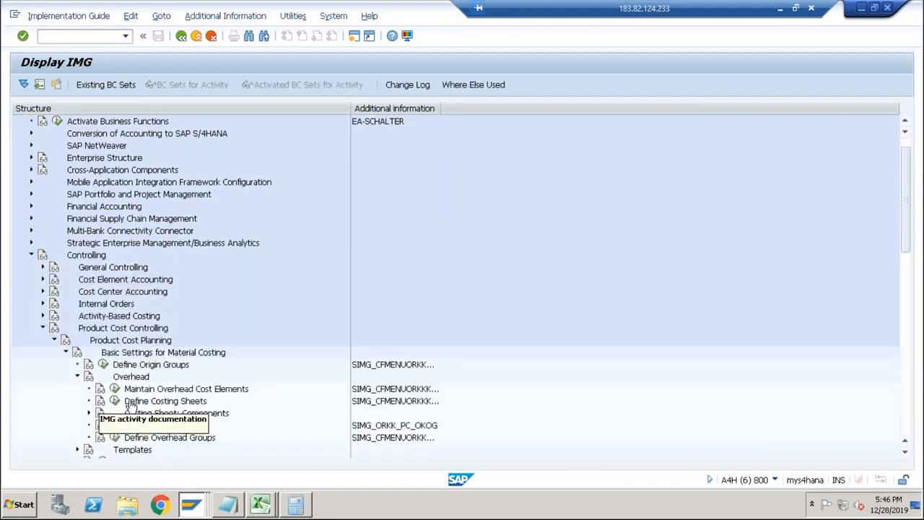
Widen the additional information column to show the full keys and select SIMG_CFMENUORKKKZS2 of Define Costing Sheets.
left_click(181, 402)
left_click_drag(439, 109, 448, 109)
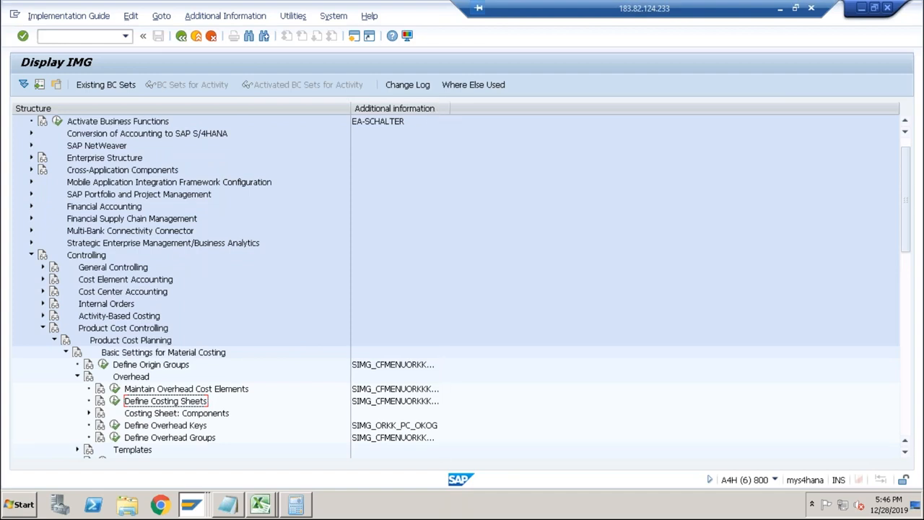
left_click(441, 402)
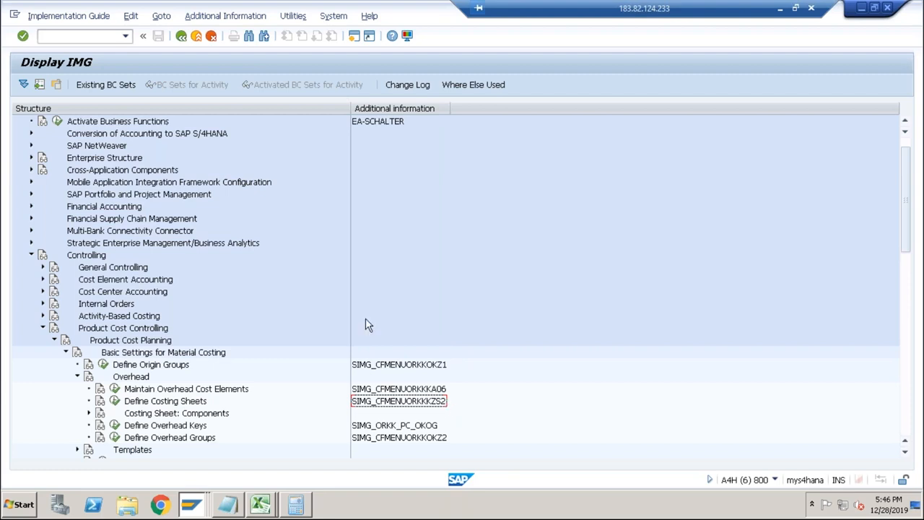
Open the costing sheets overview with transaction KZS2.
left_click(108, 36)
type("/nkzs")
key("Return")
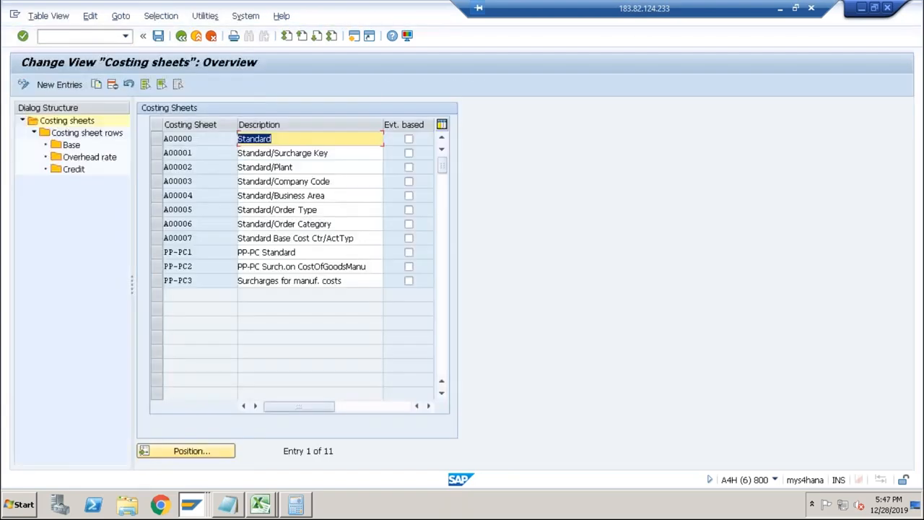
Switch to Excel and replace the transaction code in the Costing Sheet row with KZS2.
key("alt+Tab")
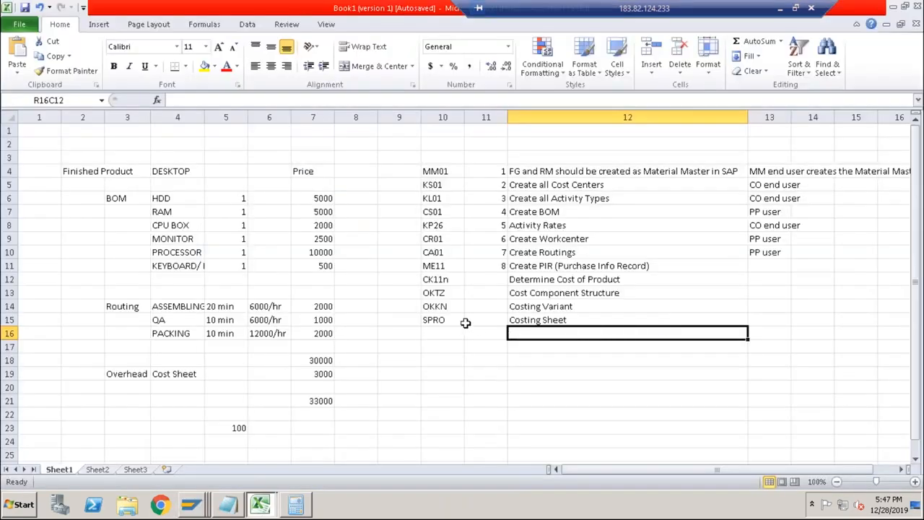
left_click(458, 320)
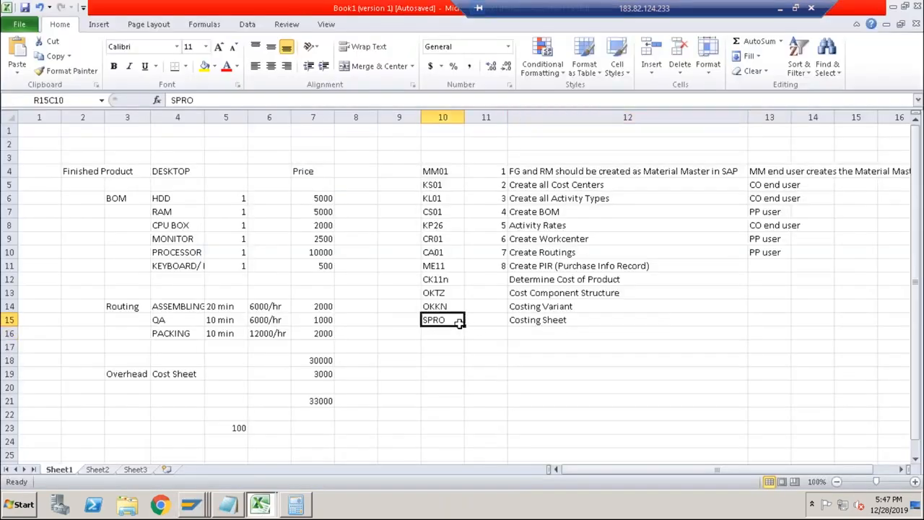
type("KZS2")
key("Return")
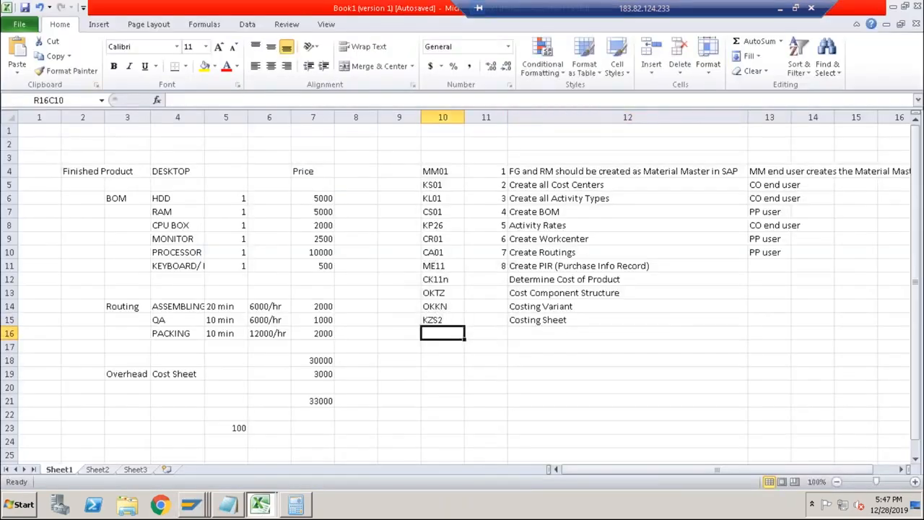
left_click(538, 322)
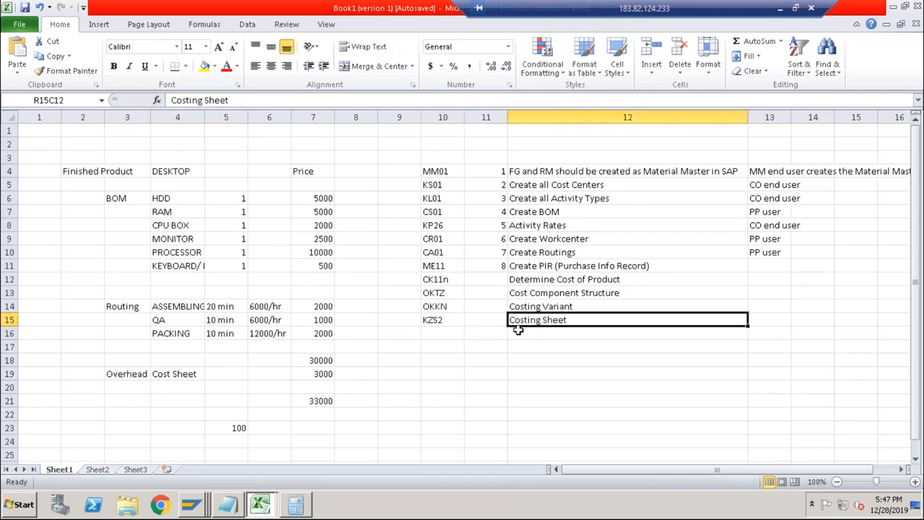
left_click(436, 322)
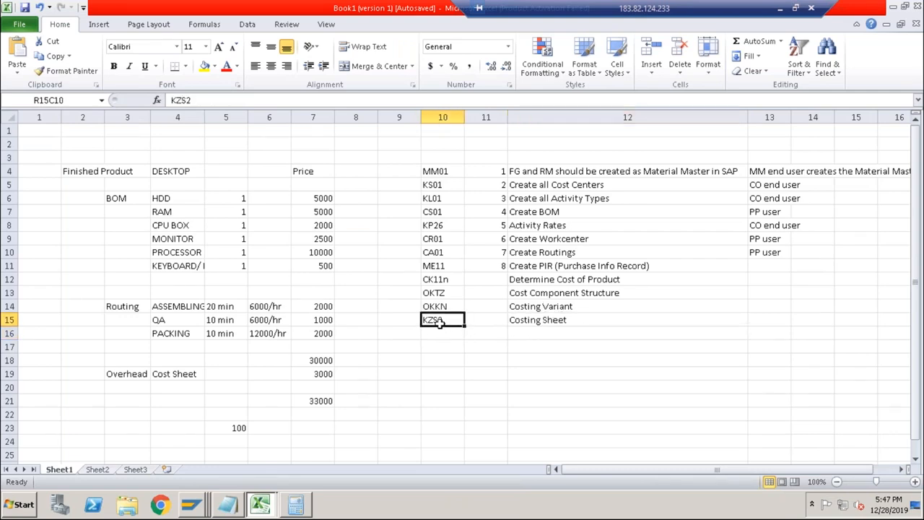
left_click(547, 321)
Switch back to SAP, open CK13N and display the saved cost estimate for DESKTOP in plant ABCS.
key("alt+Tab")
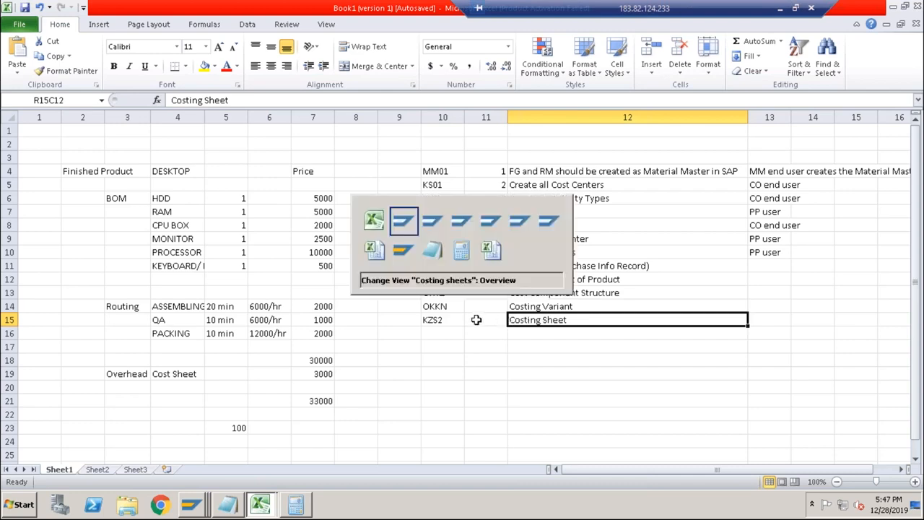
key("alt+Tab")
key("alt+Tab")
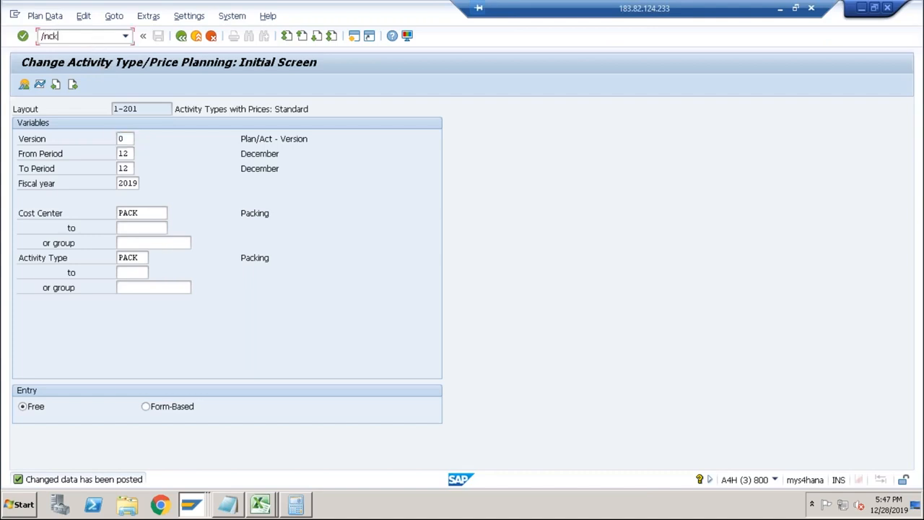
type("/nck13n")
key("Return")
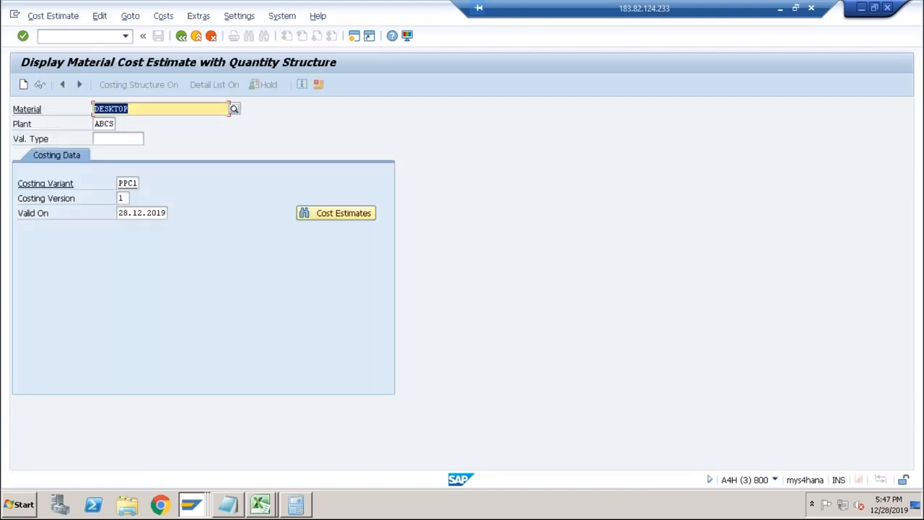
left_click(339, 214)
left_click(306, 378)
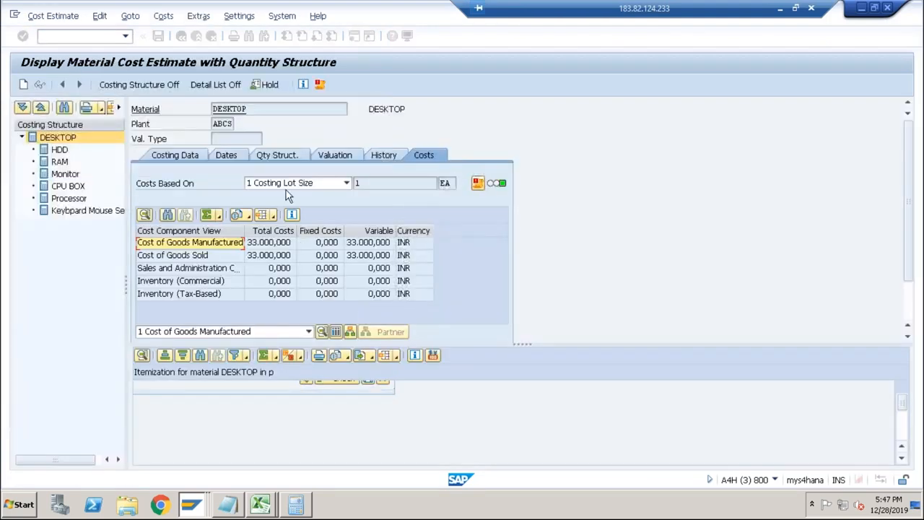
Check which costing sheet is assigned in the valuation data of DESKTOP's cost estimate.
left_click(335, 157)
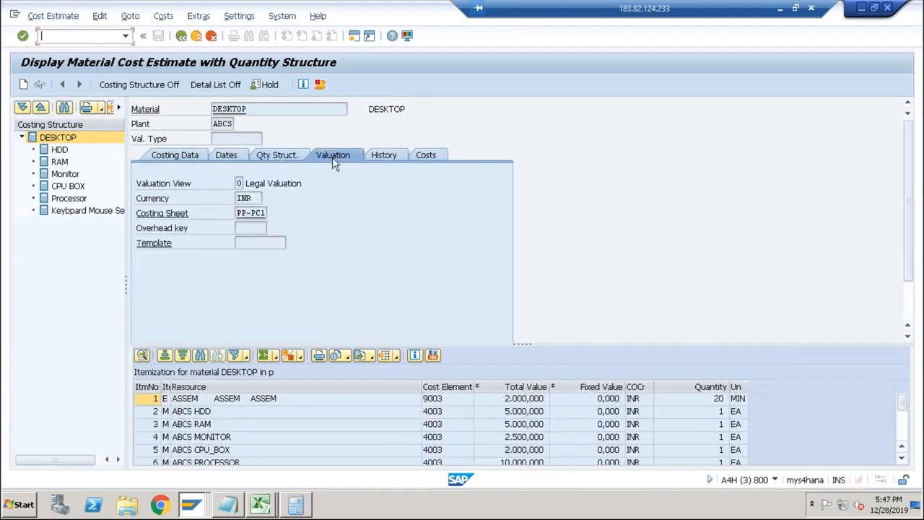
left_click(237, 212)
left_click_drag(236, 213, 269, 211)
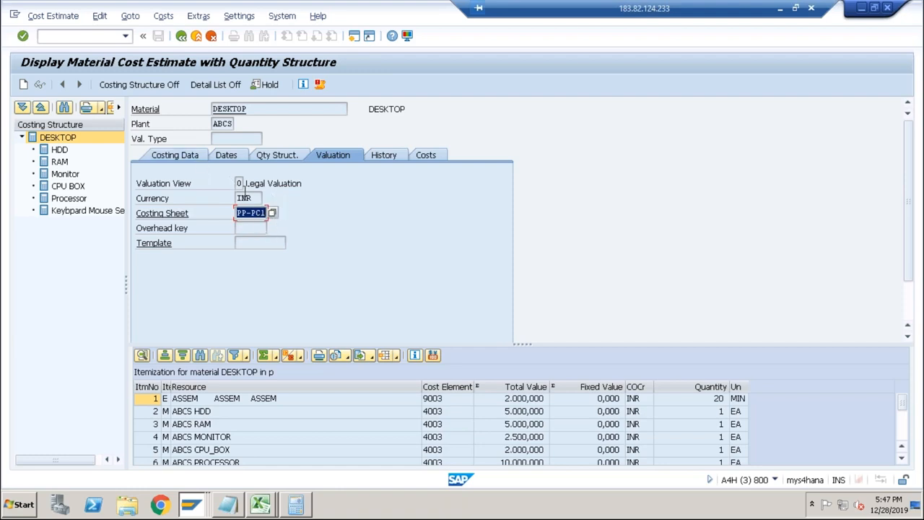
Open the estimate's costing variant and inspect its valuation variant's overhead settings, including the selectable costing sheets for finished and semifinished materials.
left_click(201, 160)
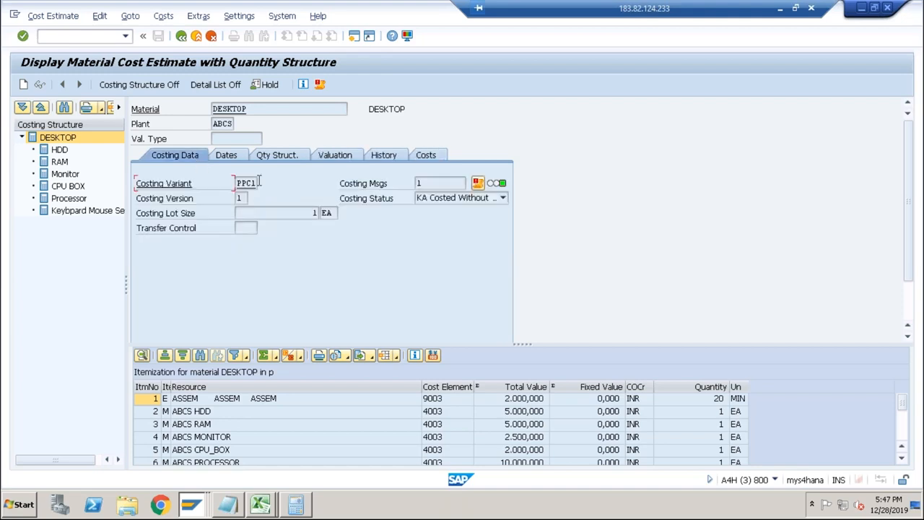
left_click(164, 184)
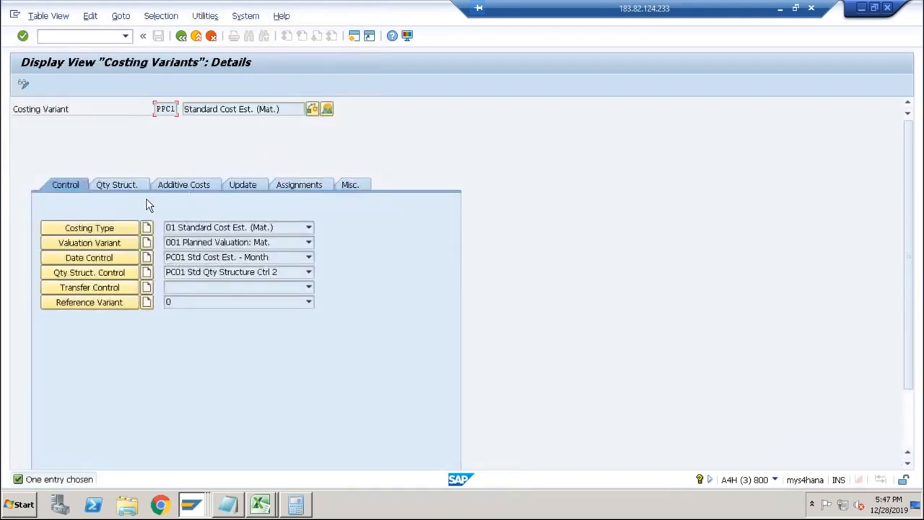
left_click(136, 246)
left_click(388, 184)
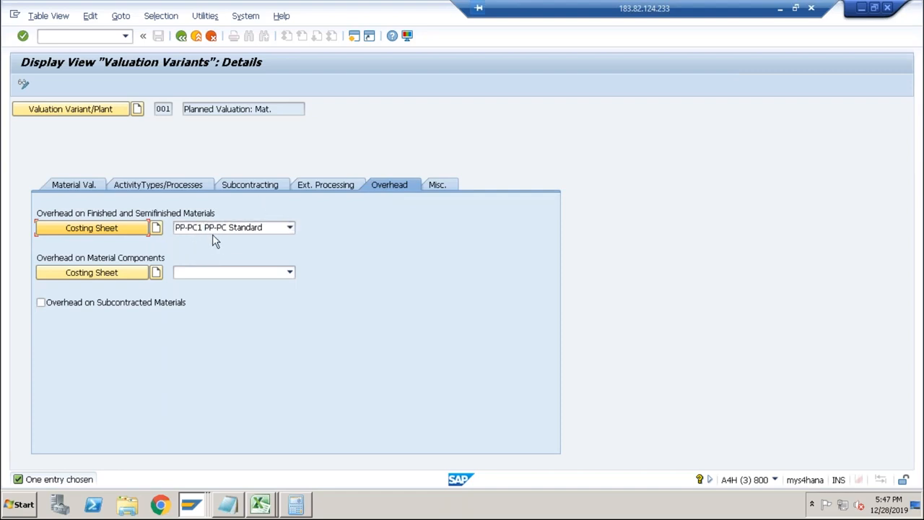
left_click(289, 228)
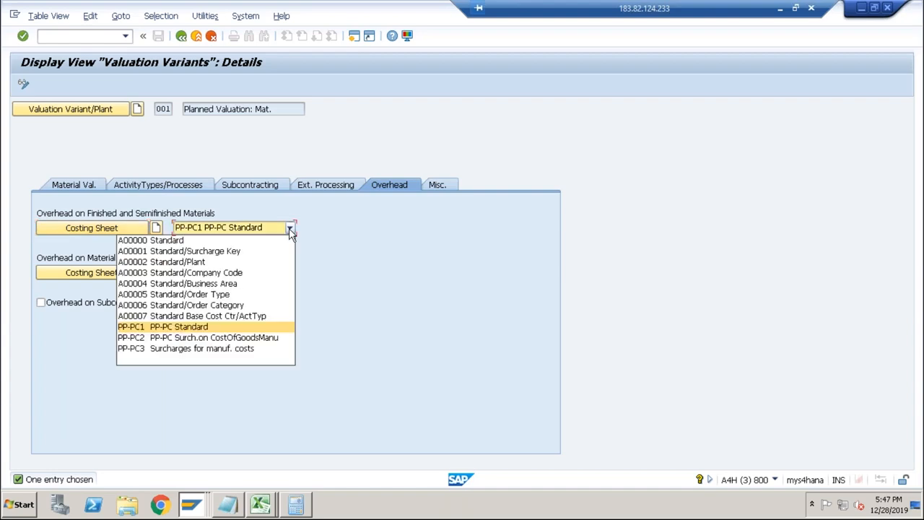
left_click(290, 228)
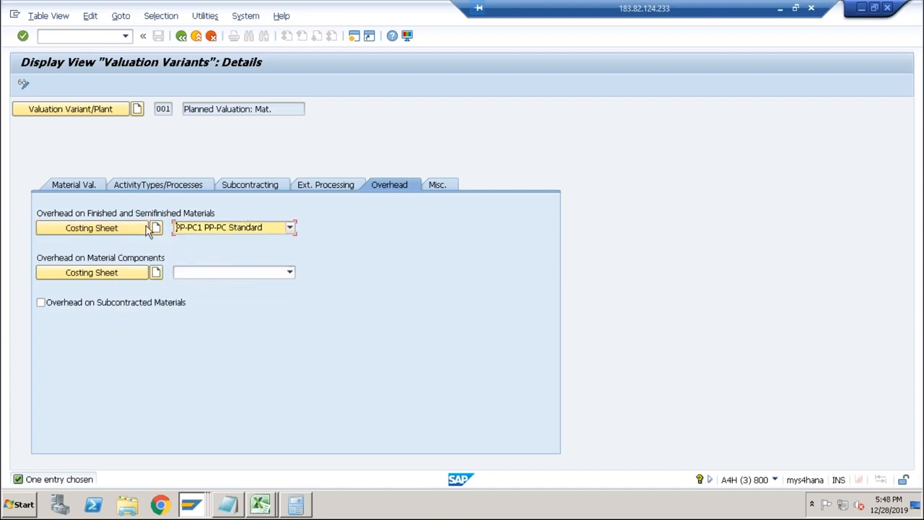
Review the valuation variant's material valuation and activity type strategy sequences, ending on its overhead settings.
left_click(80, 187)
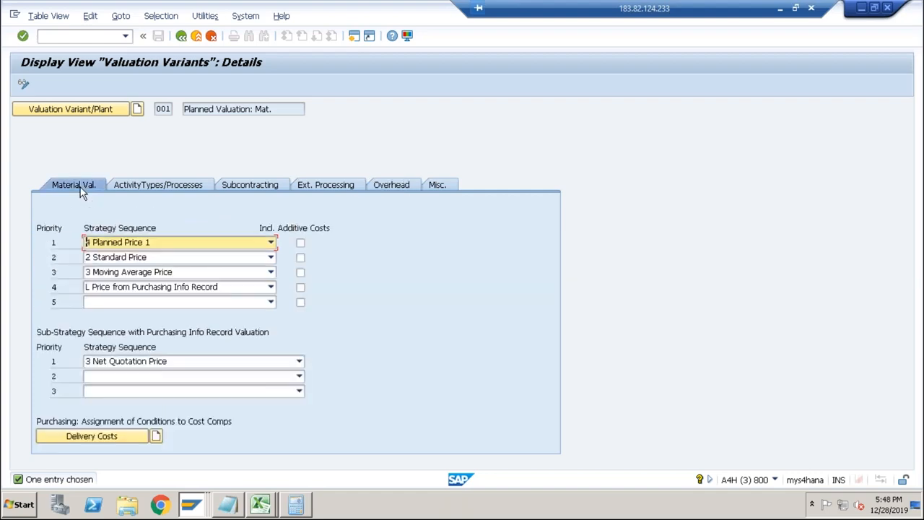
left_click(157, 186)
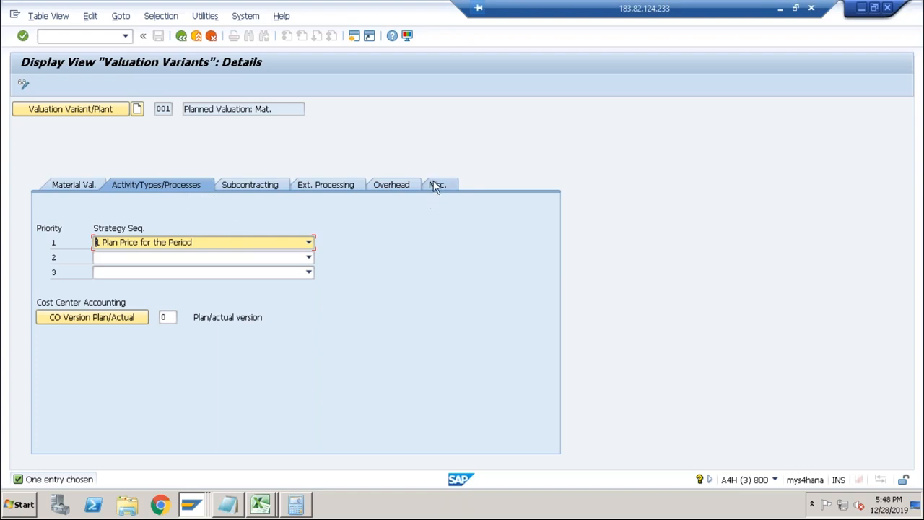
left_click(394, 185)
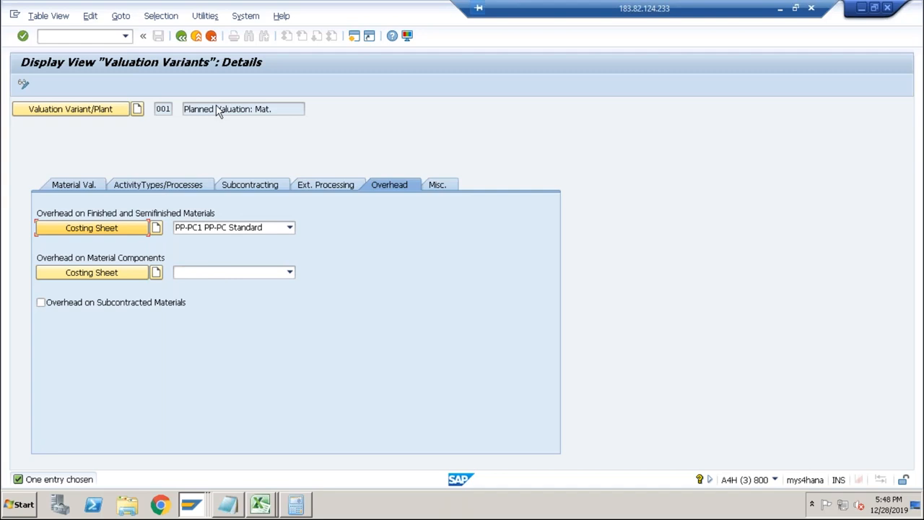
Leave the costing variant configuration and display the costs by cost component view in DESKTOP's cost estimate.
left_click(195, 37)
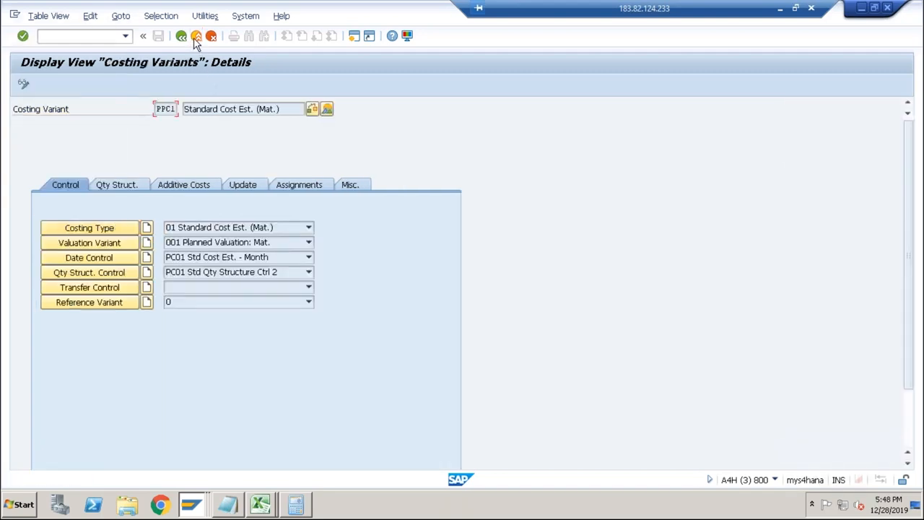
left_click(196, 37)
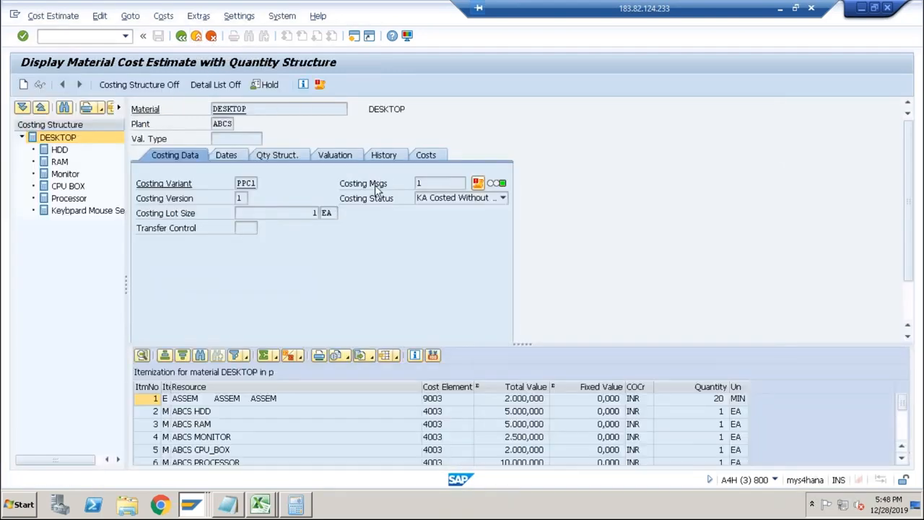
left_click(417, 160)
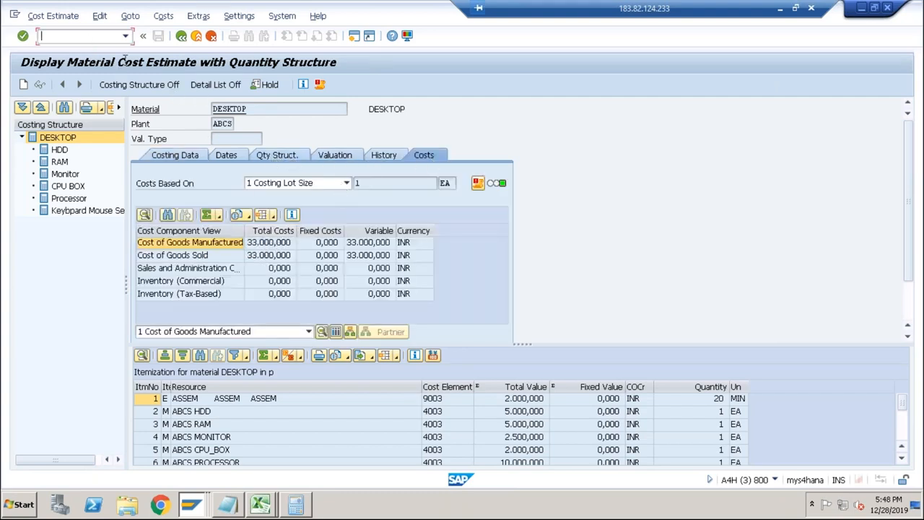
Open the standard price update transaction, view its release screen and return to the marking screen.
type("/nck24")
key("Return")
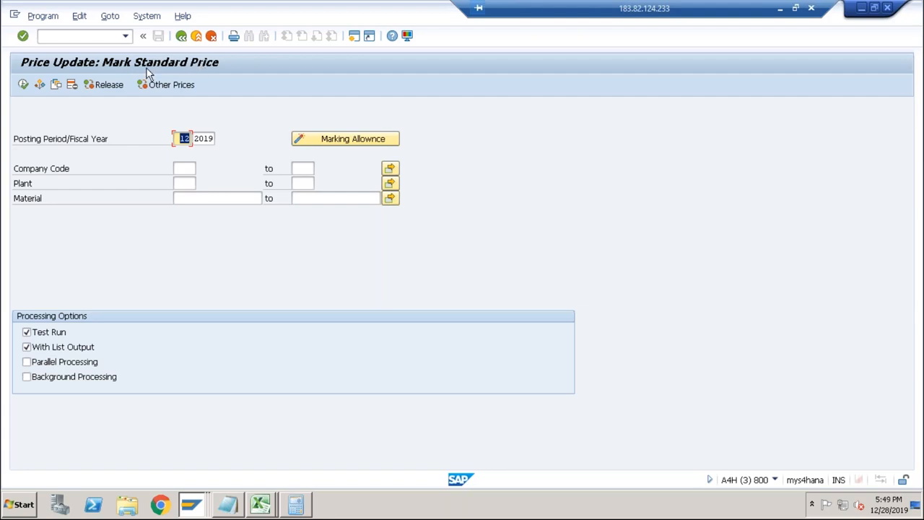
left_click(106, 85)
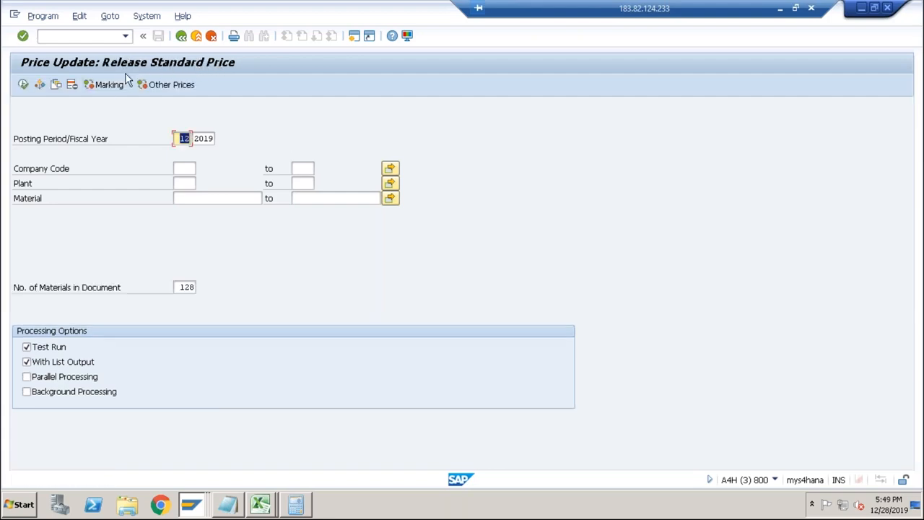
left_click(115, 86)
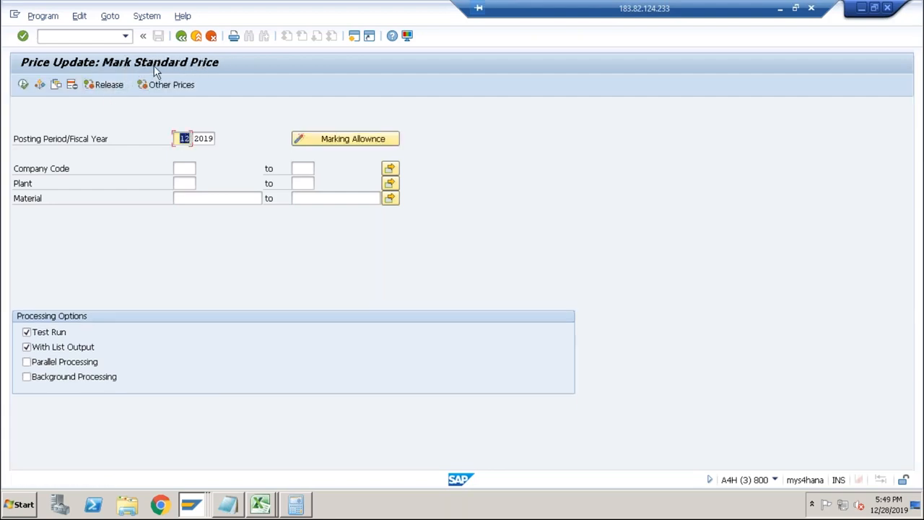
Switch to the costing sheets session and open the material display's view selection for DESKTOP.
key("alt+Tab")
key("alt+Tab")
key("alt+Tab")
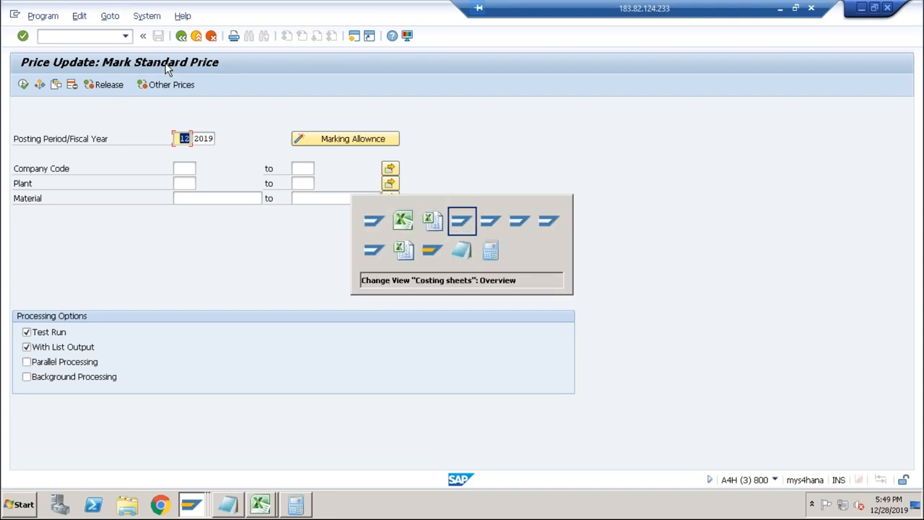
key("Escape")
key("alt+Tab")
type("/")
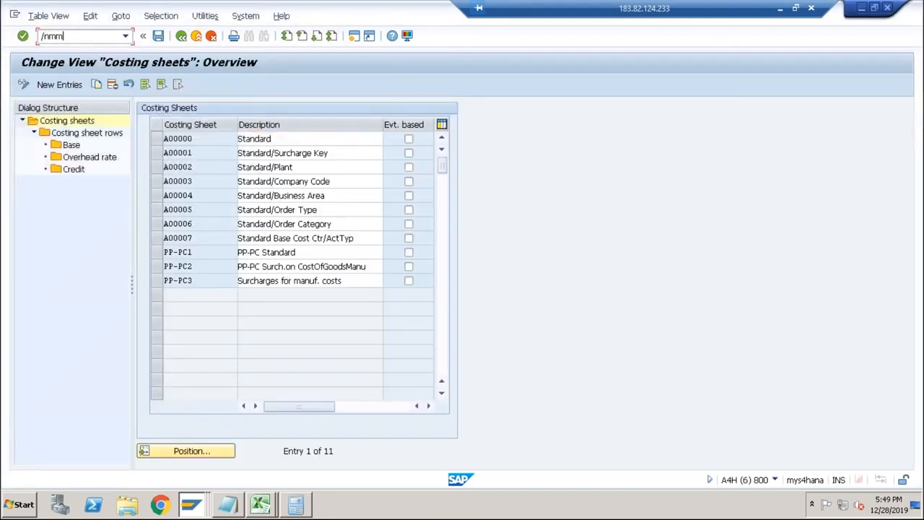
key("Return")
key("Return")
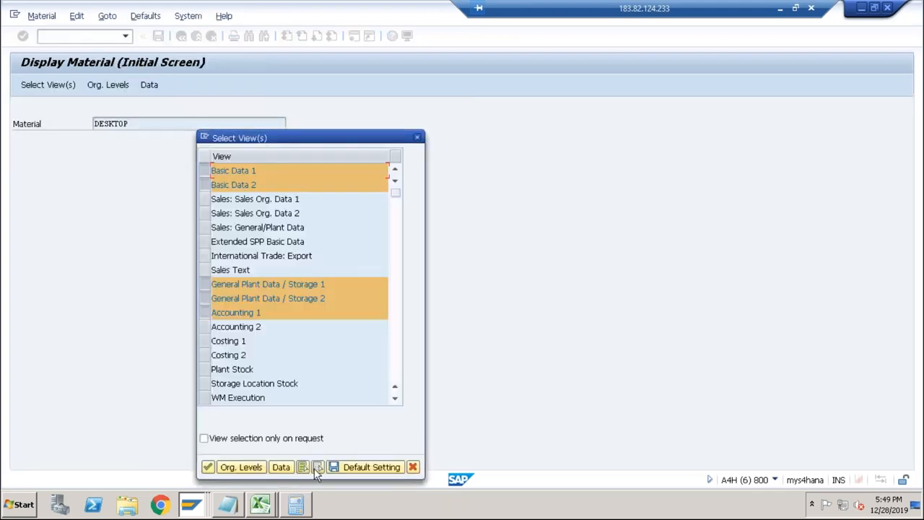
Display only the Costing 2 view of DESKTOP for plant ABCS.
left_click(318, 471)
left_click(207, 354)
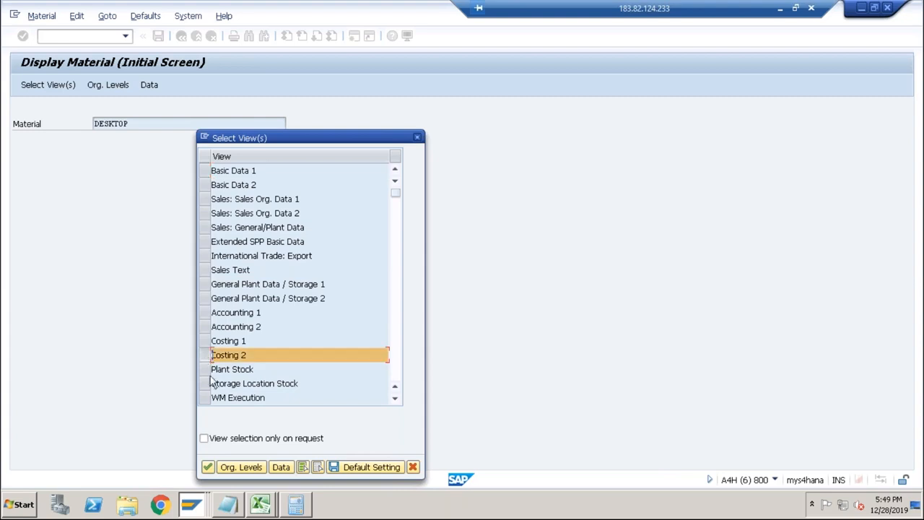
left_click(210, 468)
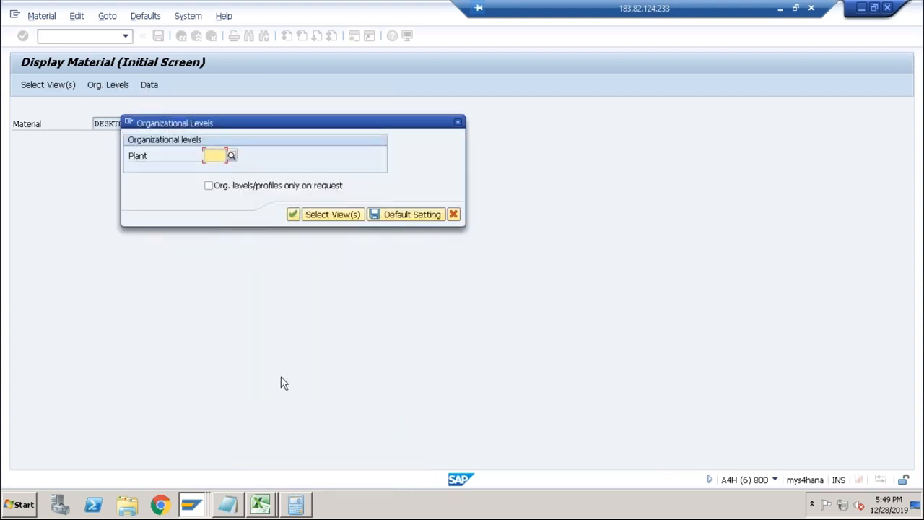
type("abcs")
key("Return")
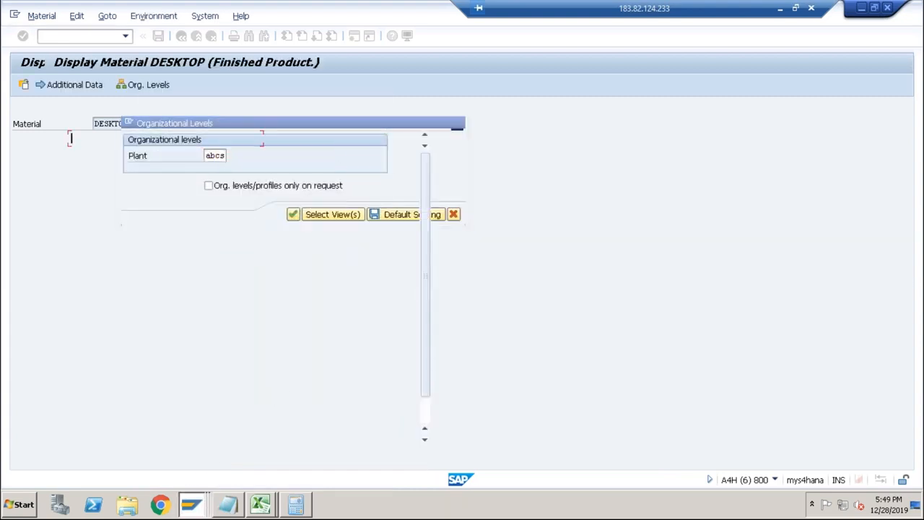
Examine the future and current planned prices in DESKTOP's standard cost estimate data.
left_click(172, 245)
left_click_drag(172, 245, 132, 246)
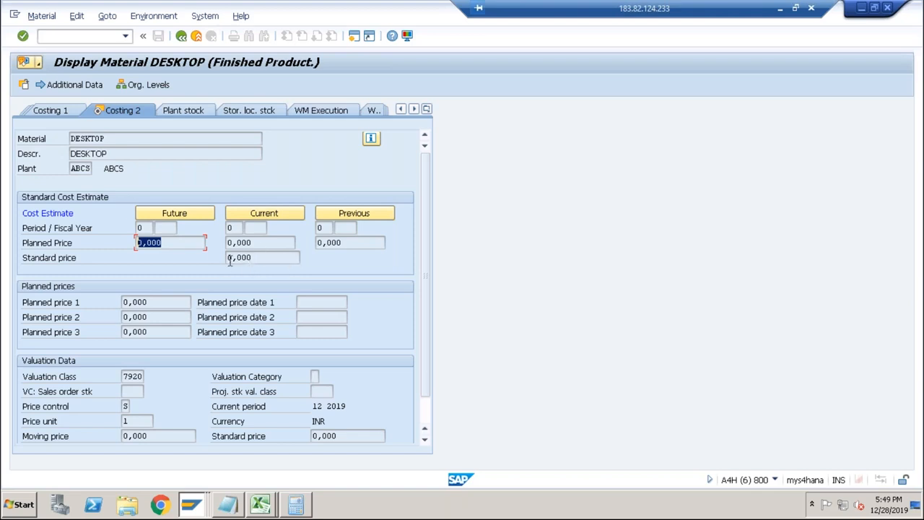
left_click(176, 244)
left_click_drag(178, 243, 115, 243)
left_click(262, 242)
left_click(168, 242)
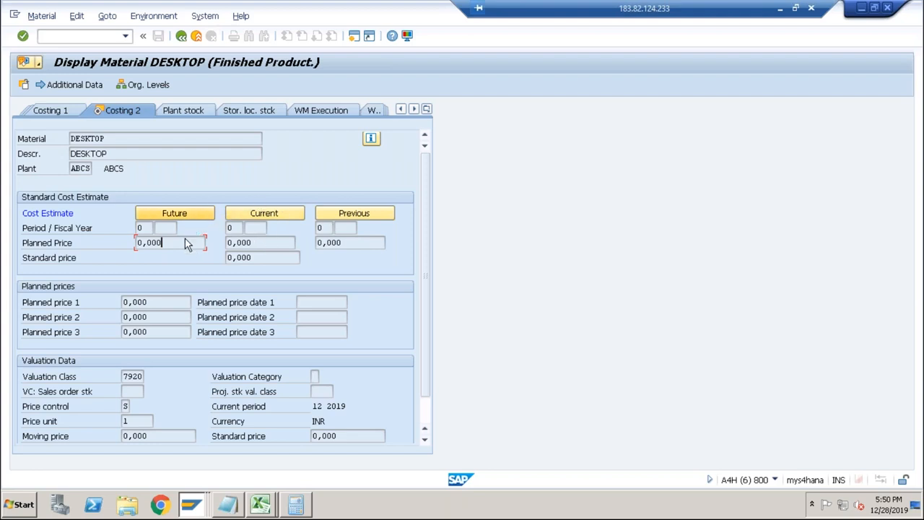
left_click_drag(175, 242, 132, 244)
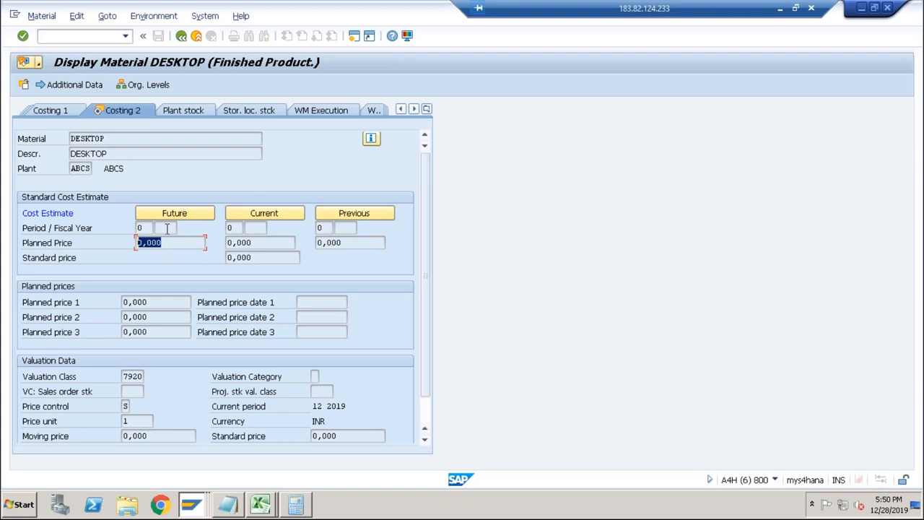
Switch to the standard price marking session and enter company code ABCS.
key("alt+Tab")
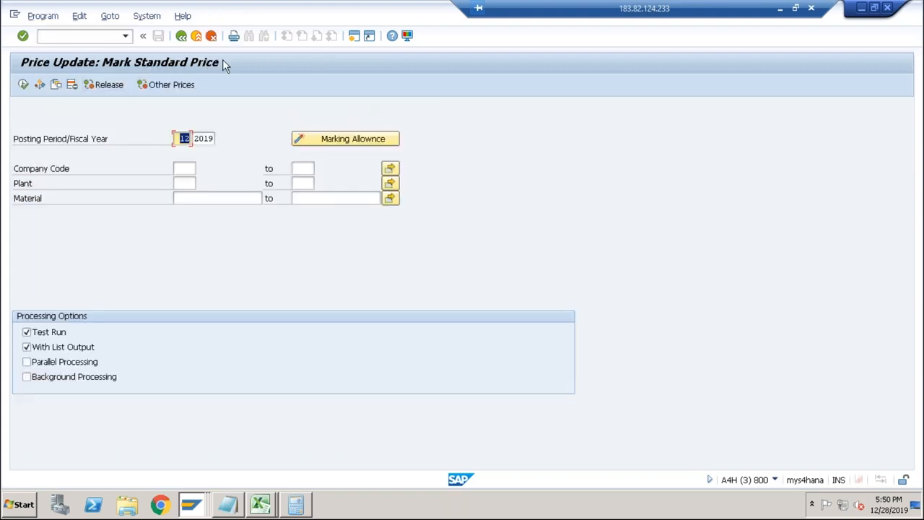
left_click(187, 169)
type("abc")
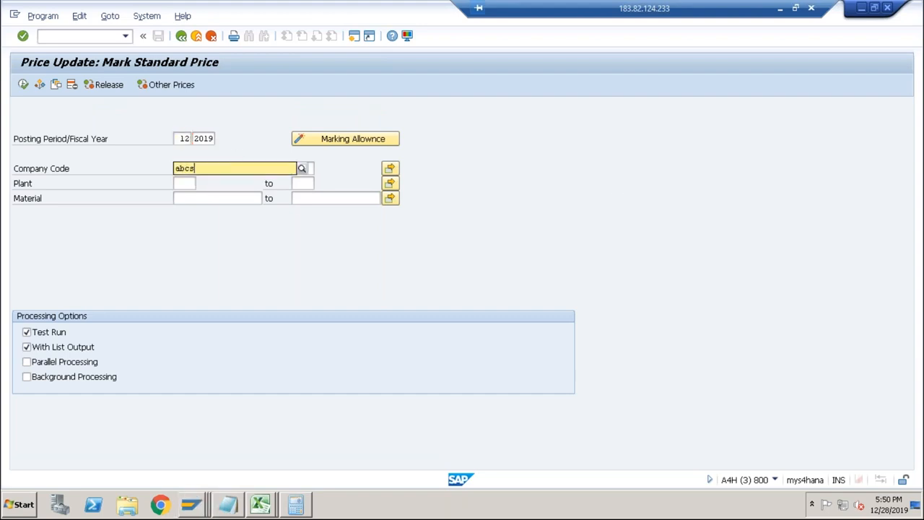
type("s")
left_click(190, 193)
left_click(190, 201)
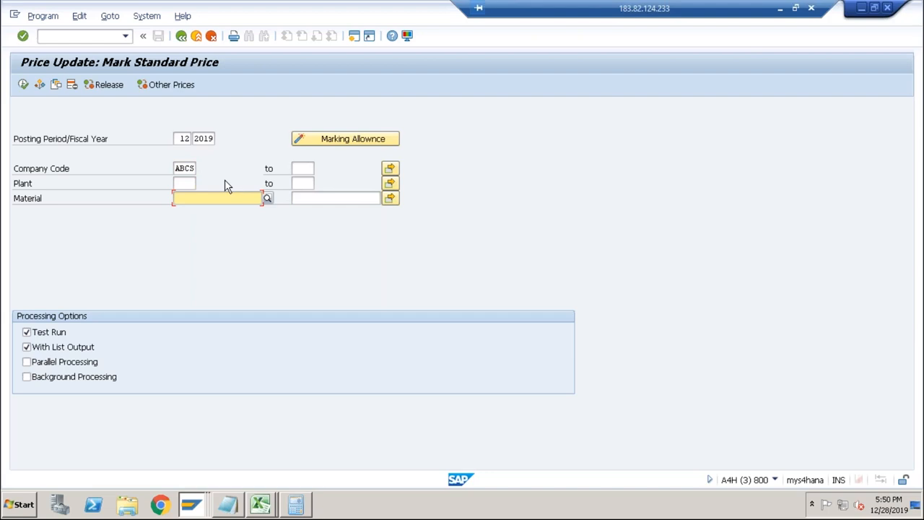
Issue the marking allowance for company code ABCS with costing variant PPC1 and version 01, returning to the marking screen.
left_click(330, 141)
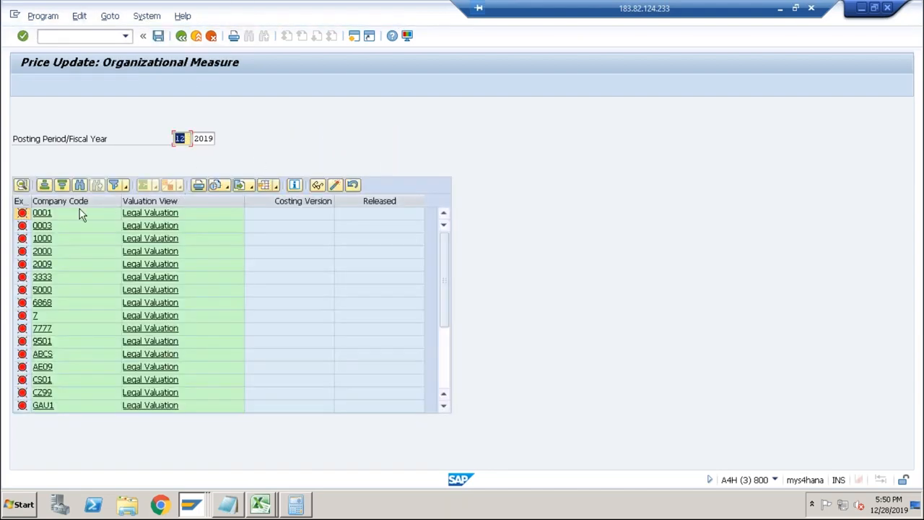
left_click(43, 355)
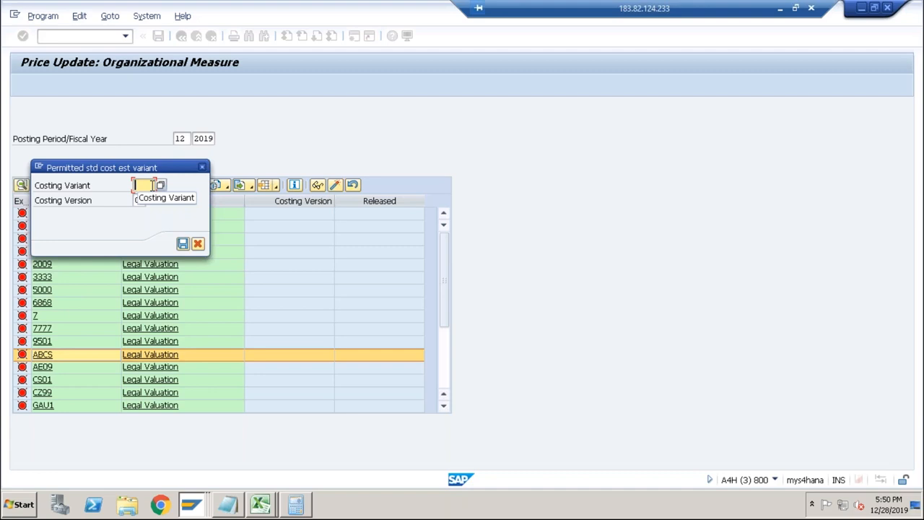
type("P")
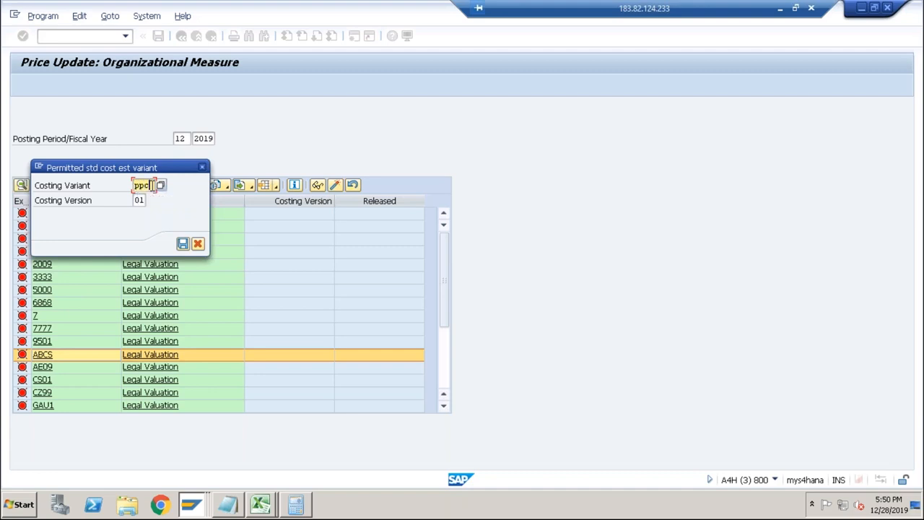
type("pc1")
key("Return")
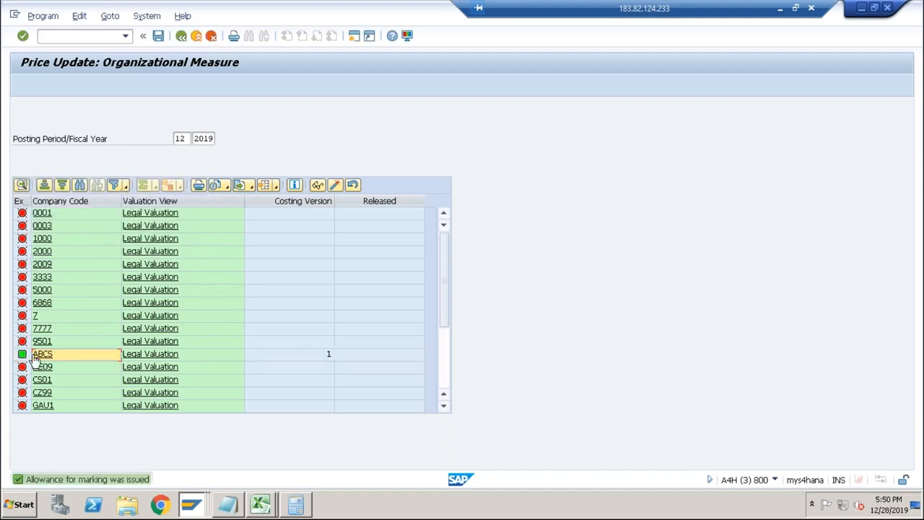
left_click(181, 35)
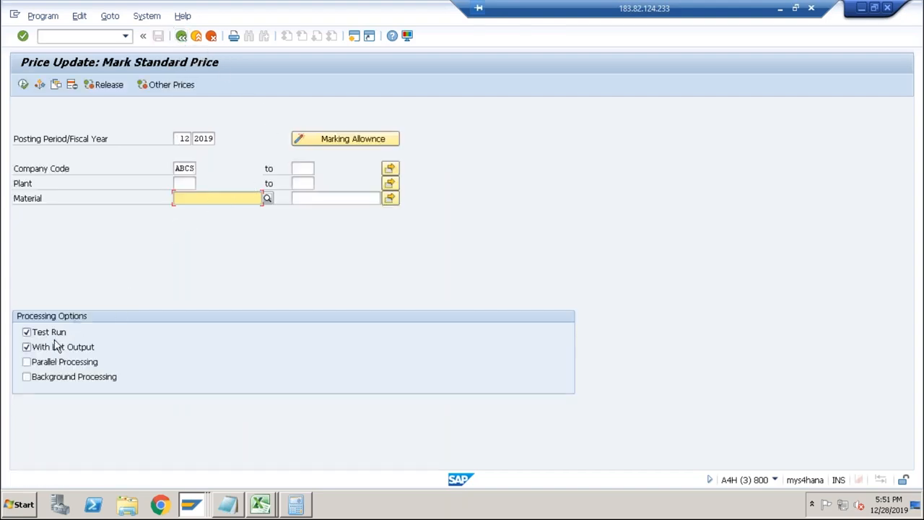
Run the standard price marking for ABCS as a test and review DESKTOP's future planned price in the results.
left_click(22, 85)
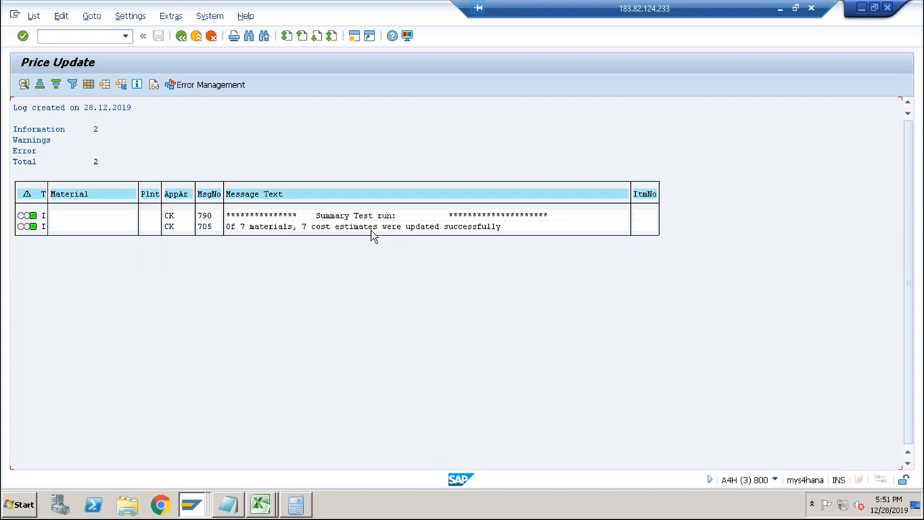
left_click(182, 36)
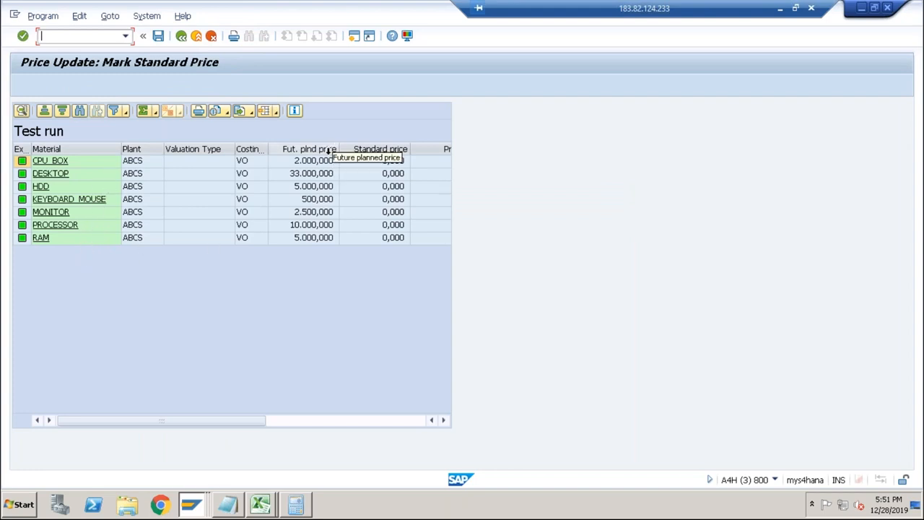
left_click(311, 175)
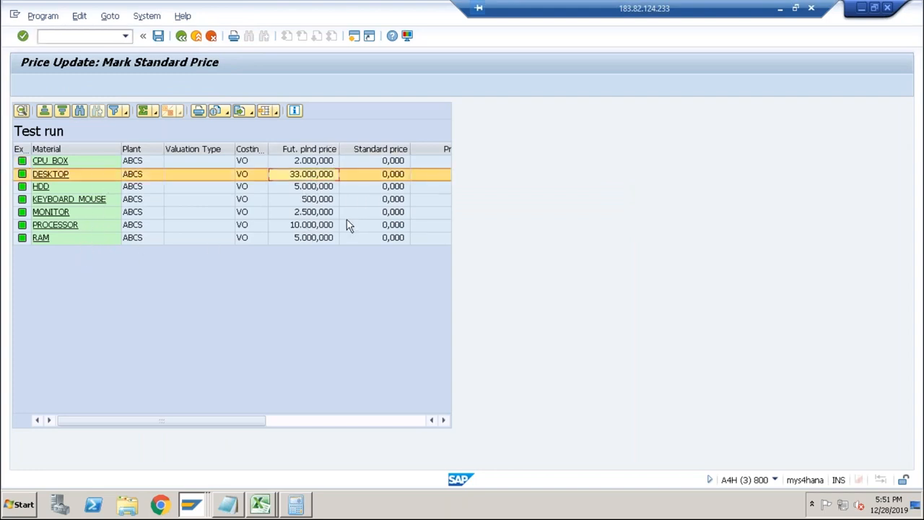
left_click(181, 36)
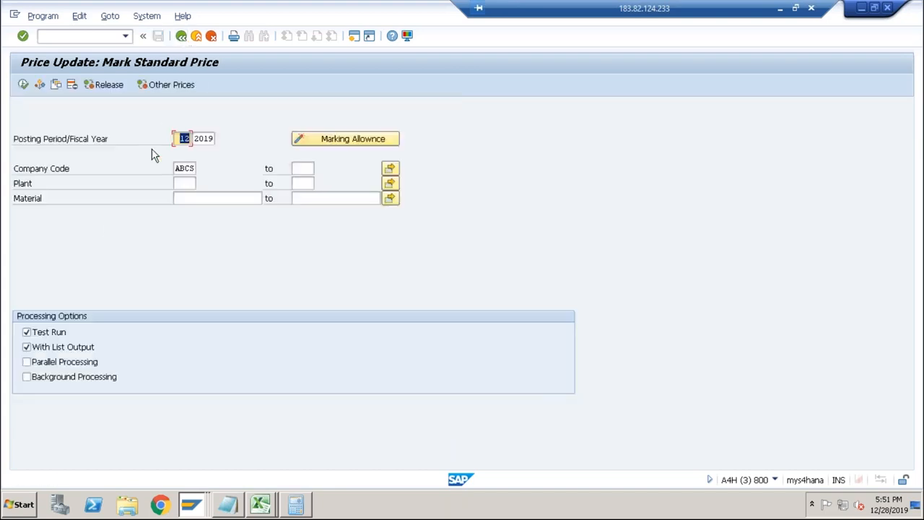
Turn off the test run, mark the standard prices for ABCS and open the list of marked materials.
left_click(57, 333)
key("F8")
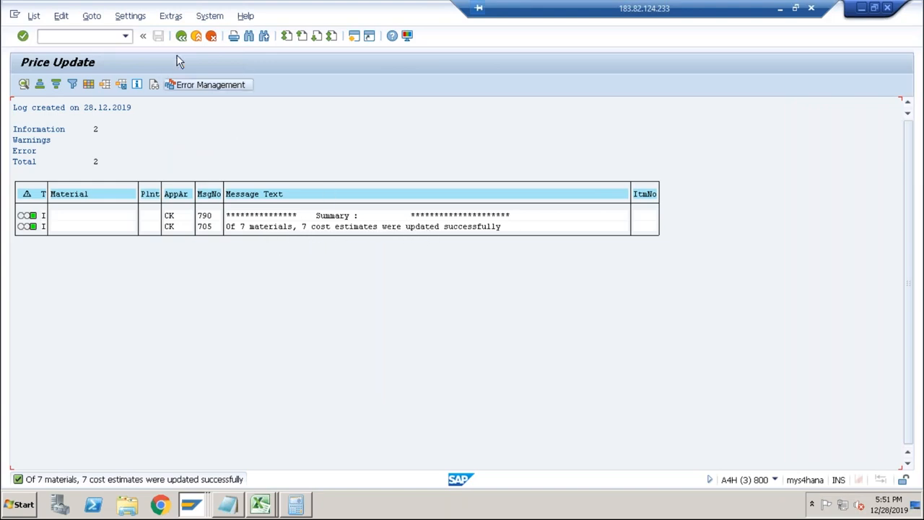
left_click(181, 36)
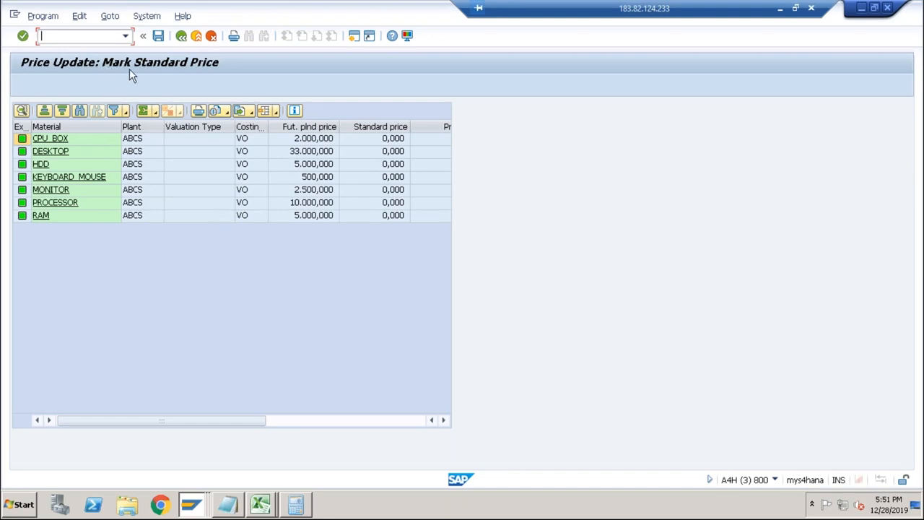
Switch to the material display session, leave the outdated DESKTOP data and reopen the material's view selection.
key("alt+Tab")
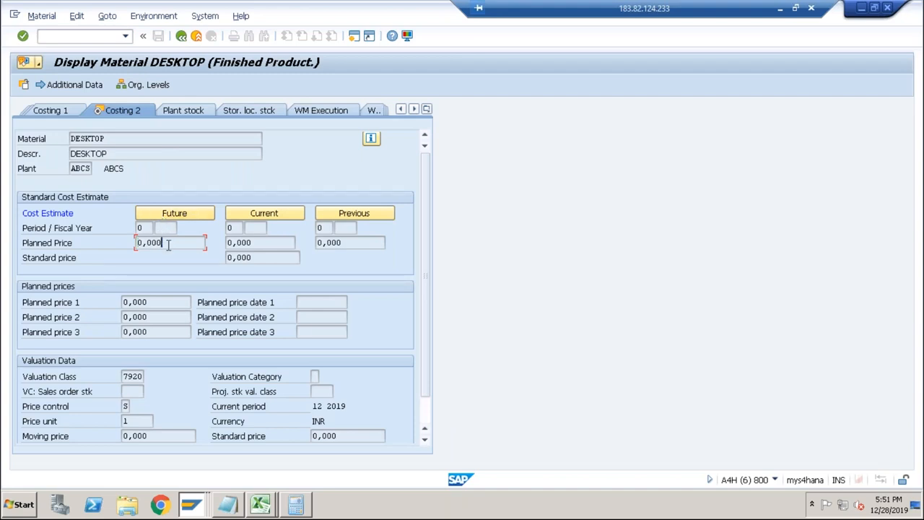
left_click(119, 140)
left_click(159, 243)
left_click(180, 36)
key("Return")
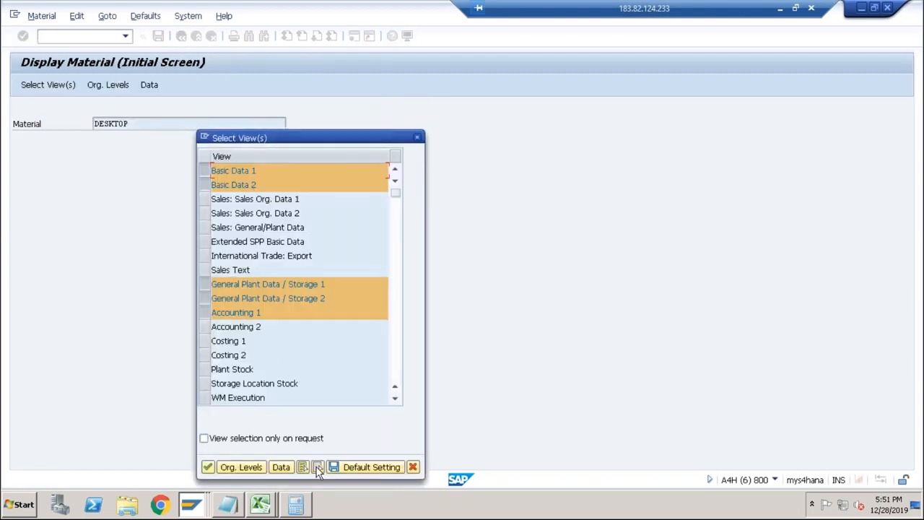
Display only DESKTOP's Costing 2 view for plant ABCS and check its future planned price.
left_click(317, 468)
left_click(206, 354)
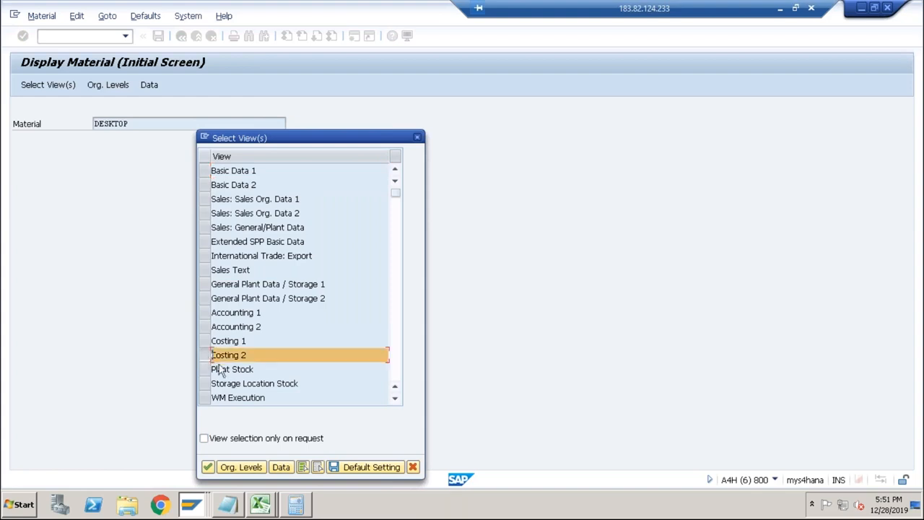
left_click(220, 466)
left_click(217, 169)
left_click(293, 214)
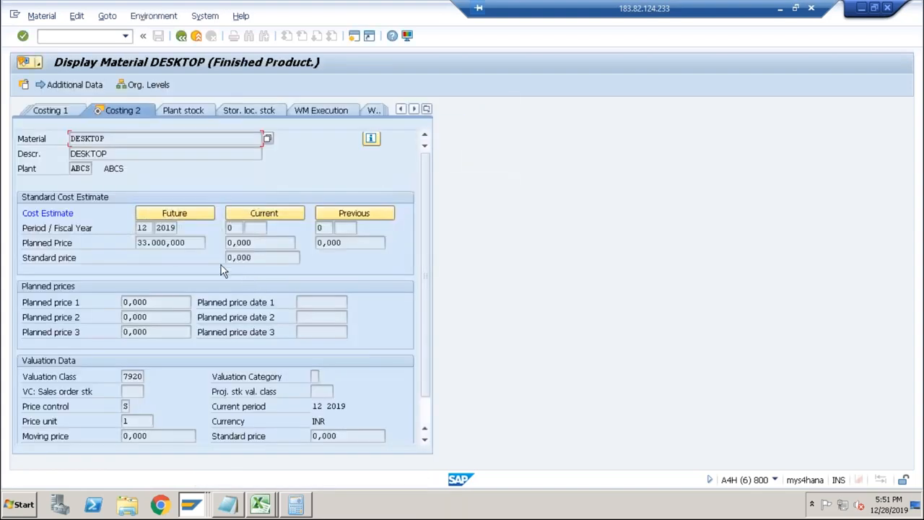
left_click_drag(194, 247, 126, 266)
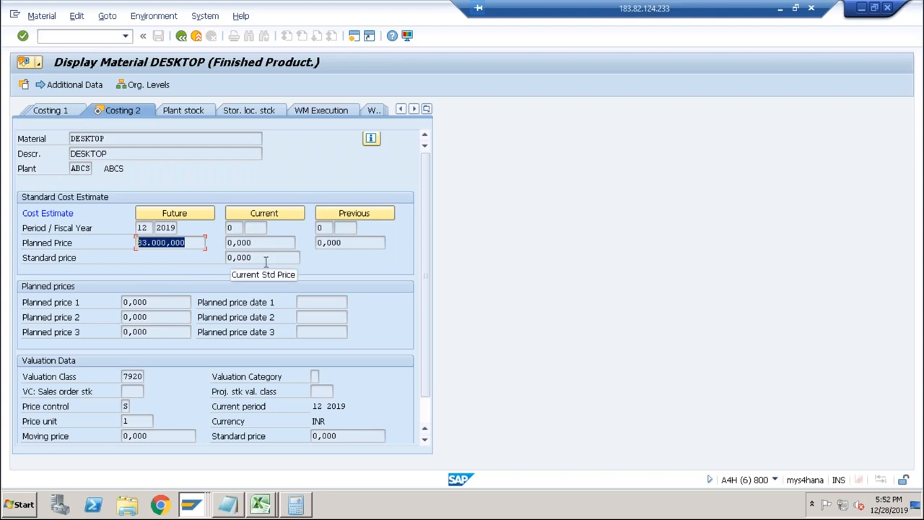
Display only the Costing 2 view of material RAM for plant ABCS and check its future planned price.
left_click(182, 37)
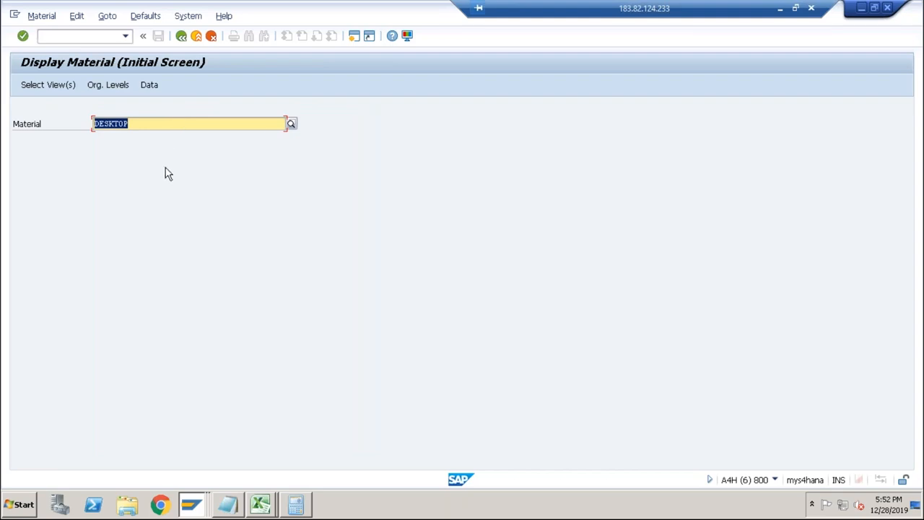
type("ram")
key("Return")
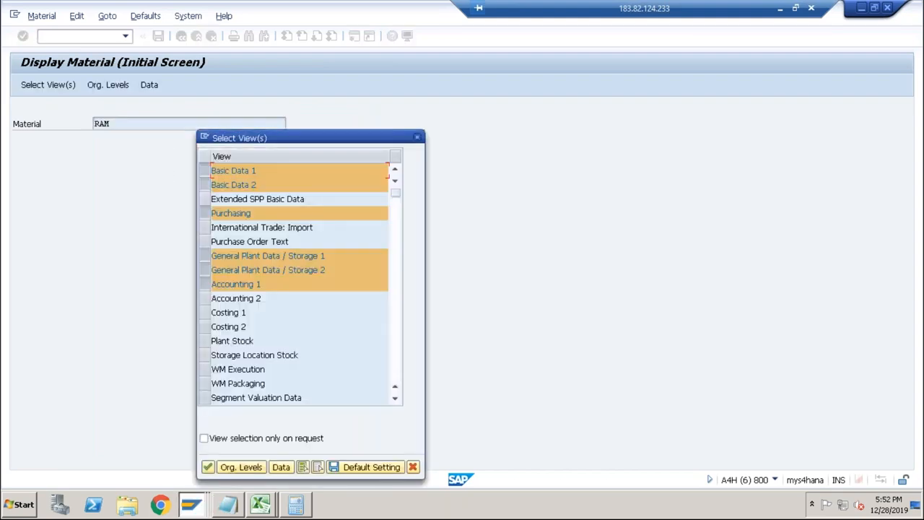
left_click(318, 467)
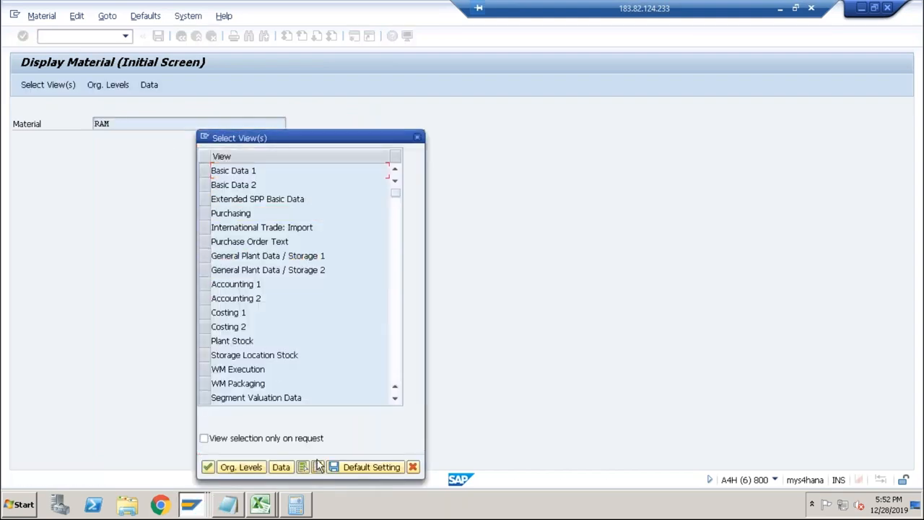
left_click(206, 327)
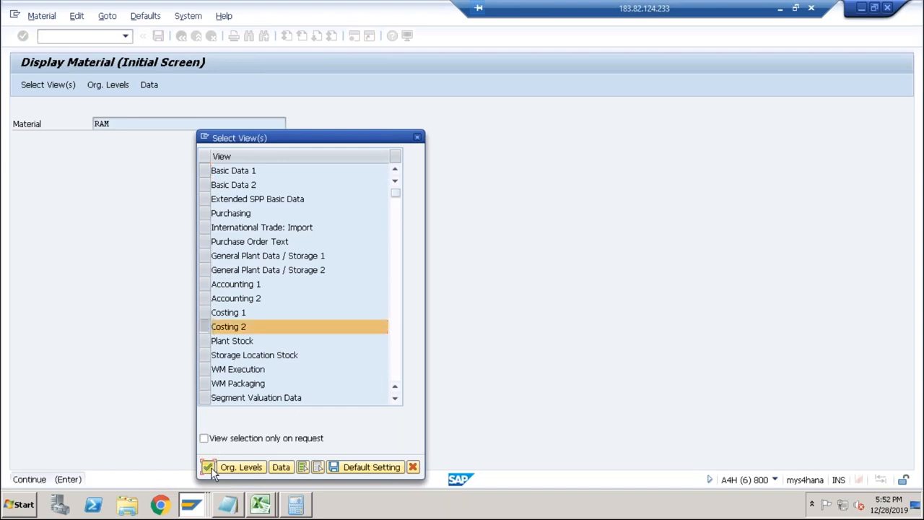
left_click(210, 467)
key("space")
left_click(218, 169)
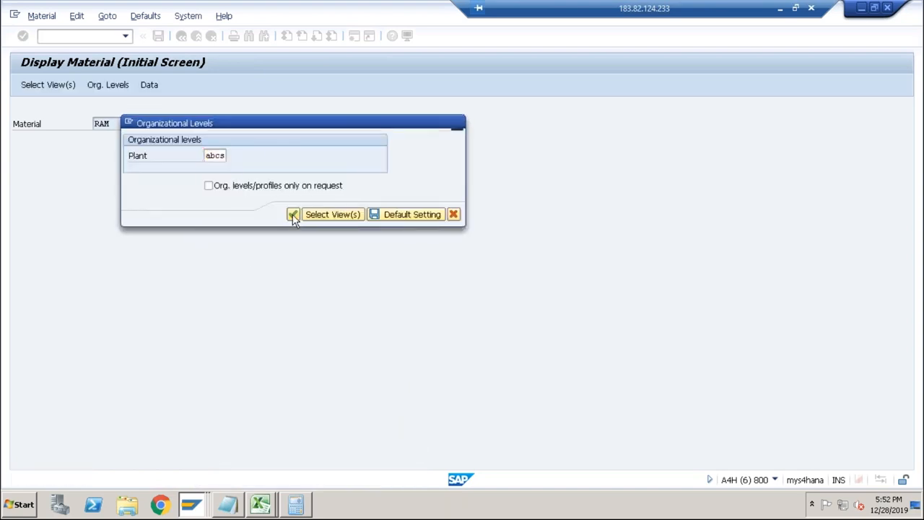
left_click(293, 214)
left_click_drag(186, 242, 136, 243)
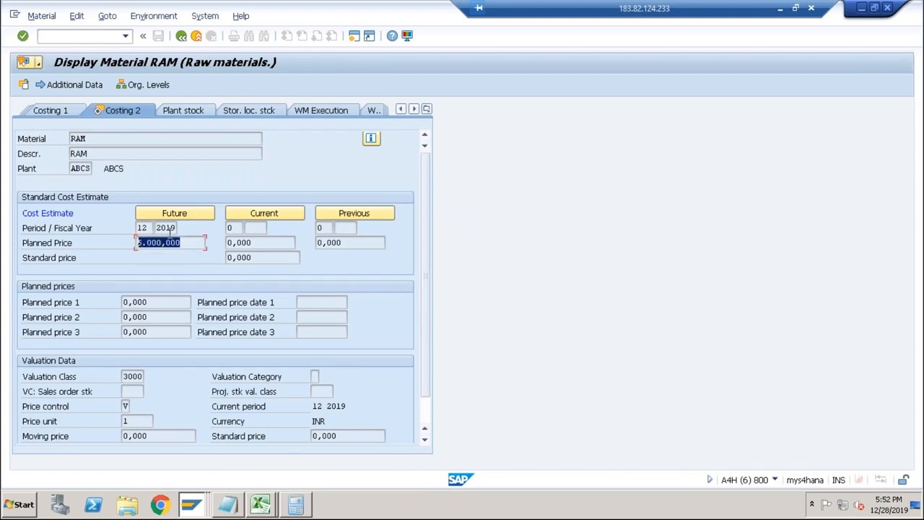
Leave the material display, return to the price update session and open its standard price release screen.
left_click(99, 36)
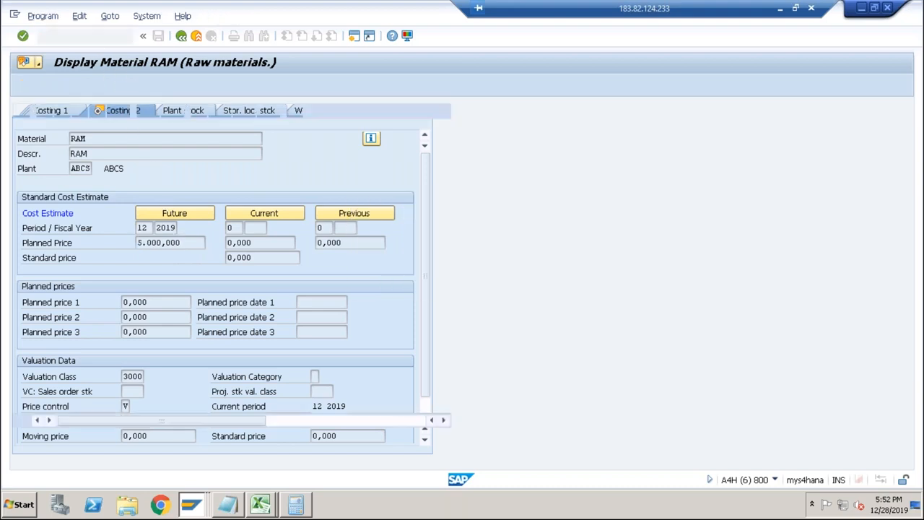
key("F3")
left_click(180, 37)
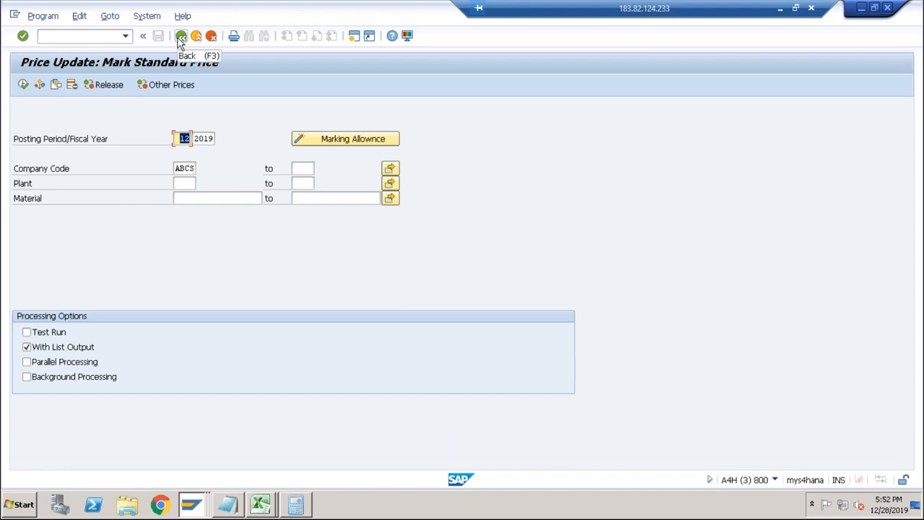
left_click(104, 85)
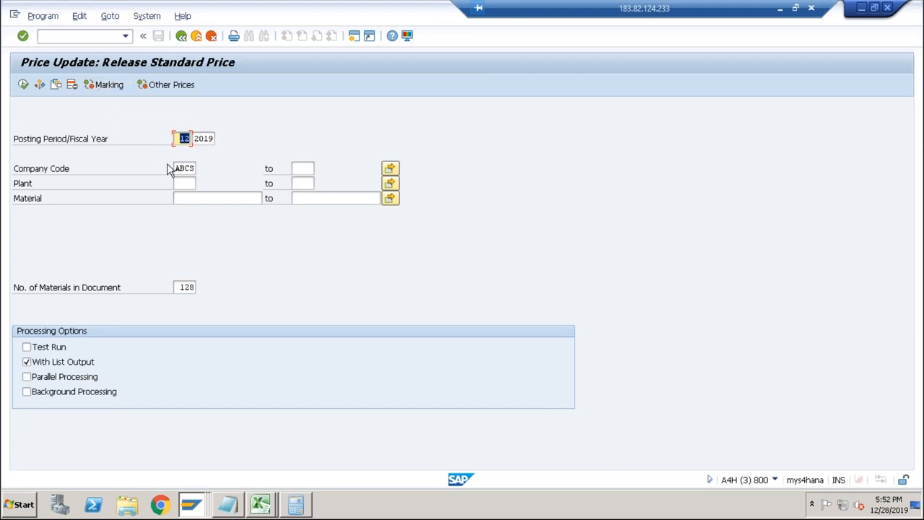
Run the standard price release for ABCS as a test, review the log and return to the release screen.
left_click(43, 348)
left_click(23, 85)
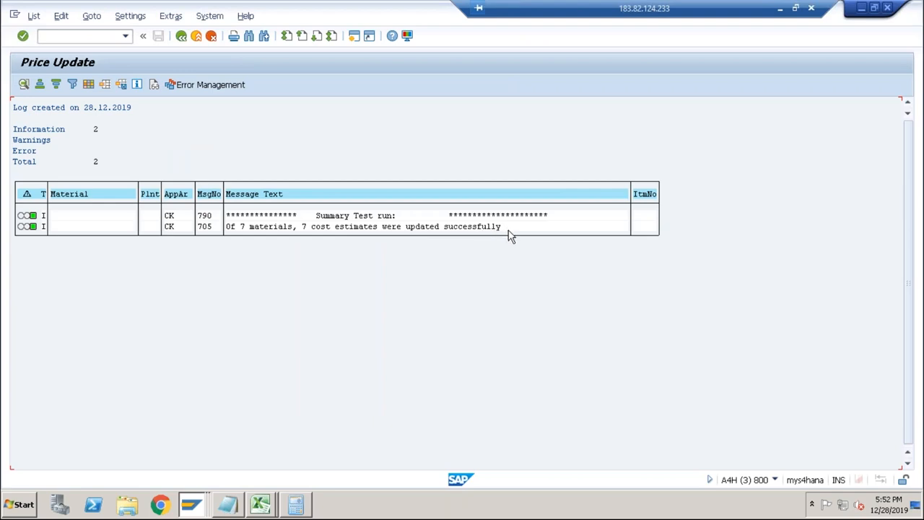
left_click(181, 36)
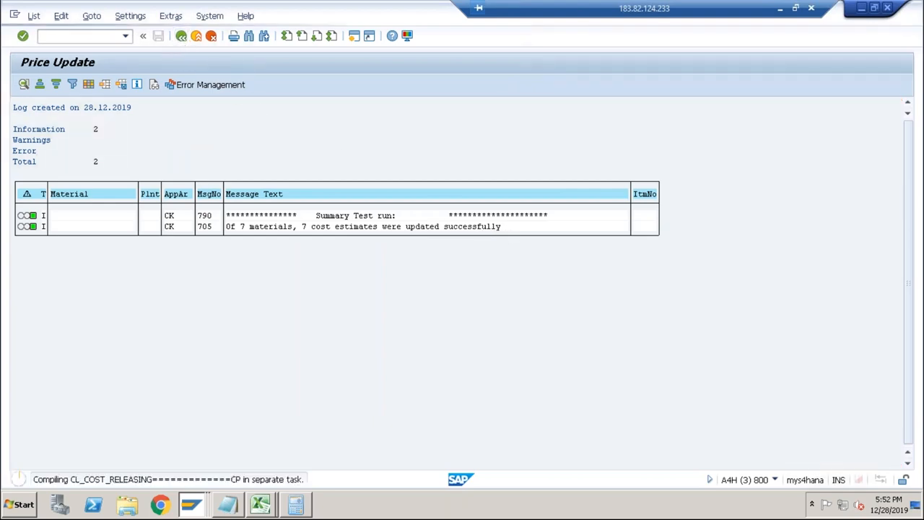
left_click(181, 36)
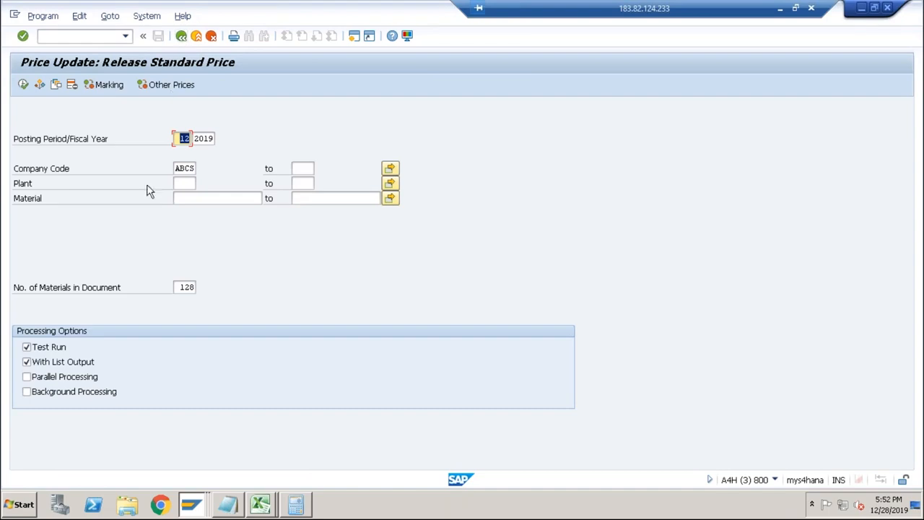
Turn off the test run, release the standard prices for ABCS and examine the posted price change document in the log.
left_click(48, 347)
left_click(23, 85)
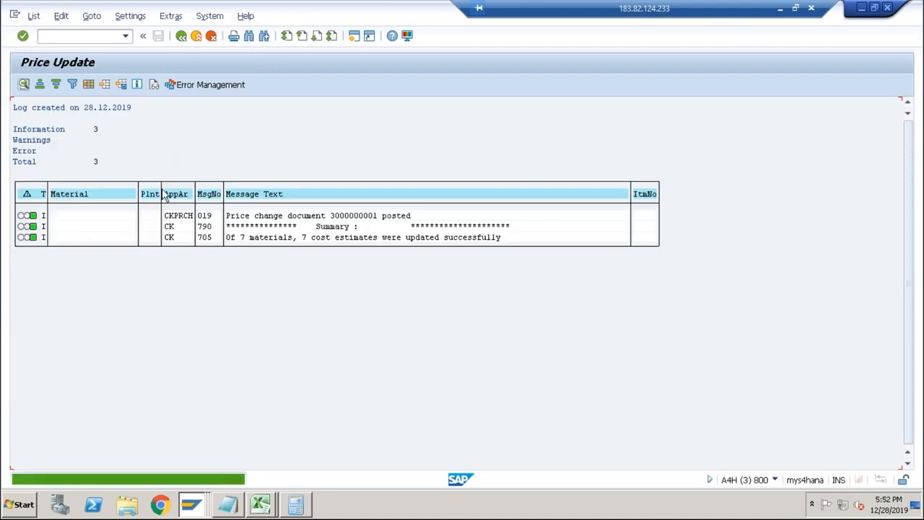
left_click(355, 215)
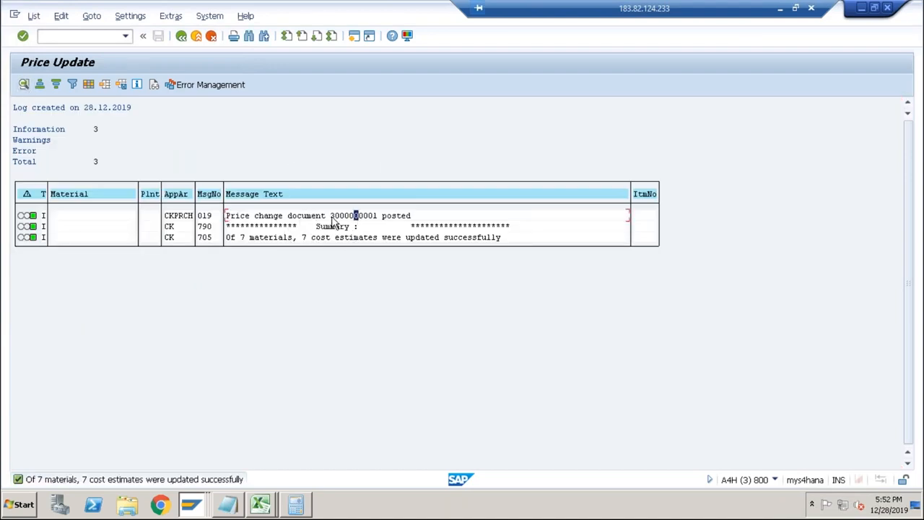
left_click(331, 216)
double_click(385, 238)
left_click(385, 238)
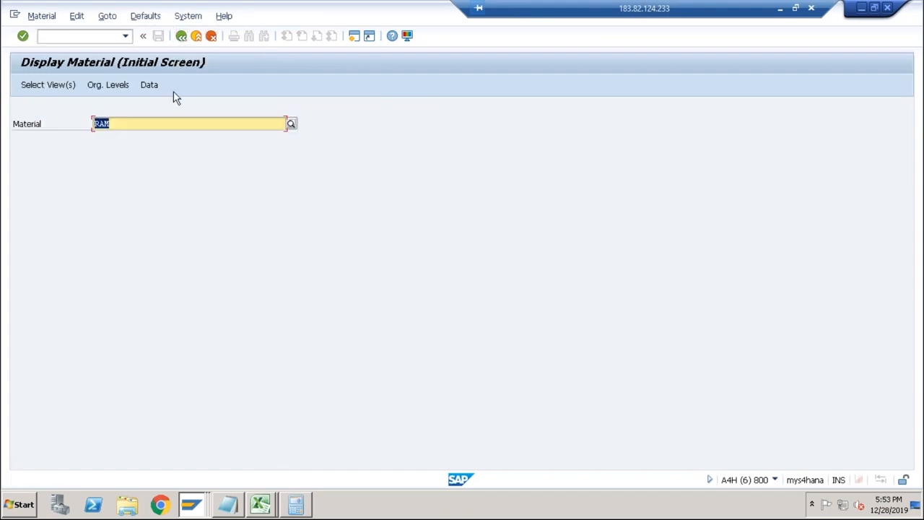
Replace the material with DESKTOP in the material display and open its view selection.
key("BackSpace")
key("Down")
key("Down")
key("Down")
key("Down")
key("Down")
key("Down")
key("Down")
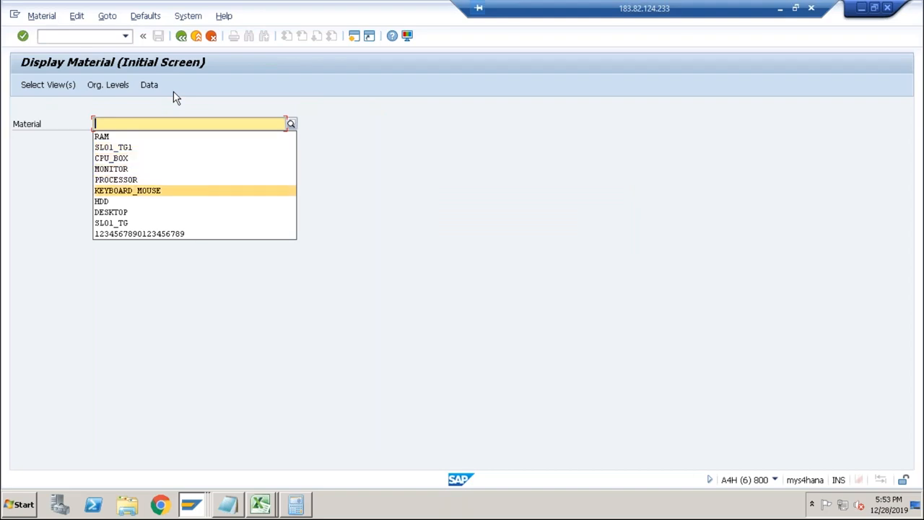
key("Return")
key("Return")
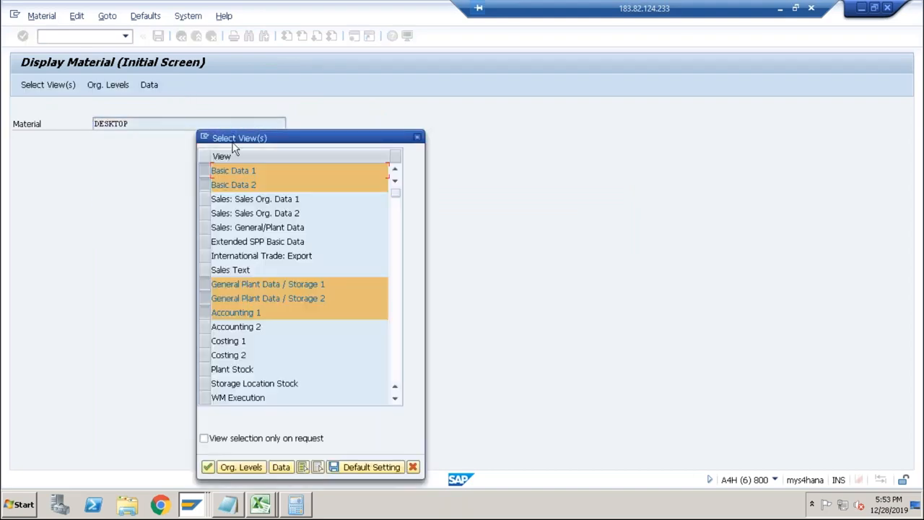
Display only the Accounting 1 and Costing 2 views of DESKTOP for plant ABCS.
left_click(317, 467)
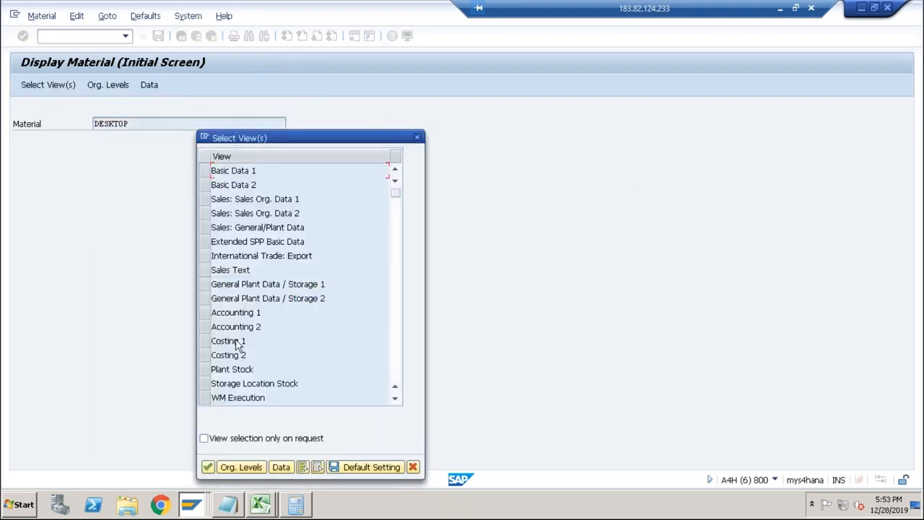
left_click(206, 355)
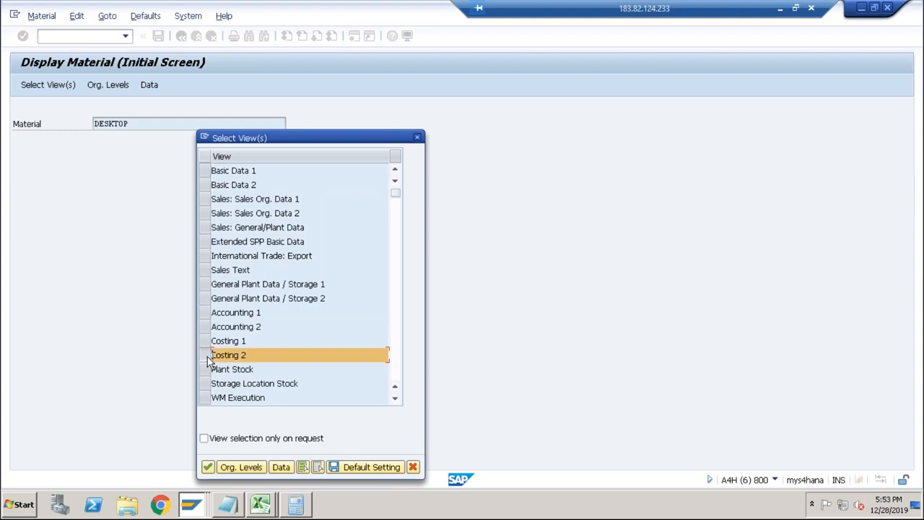
left_click(208, 313)
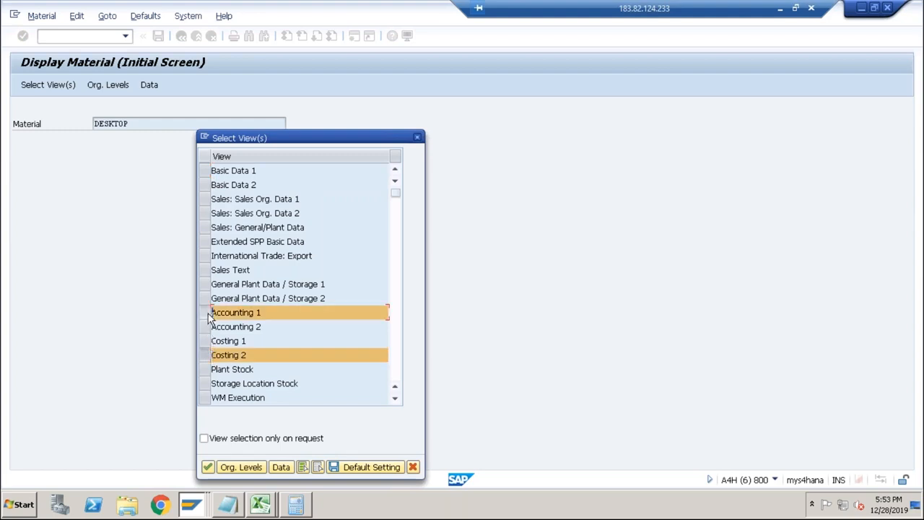
left_click(207, 467)
left_click(228, 162)
left_click(229, 166)
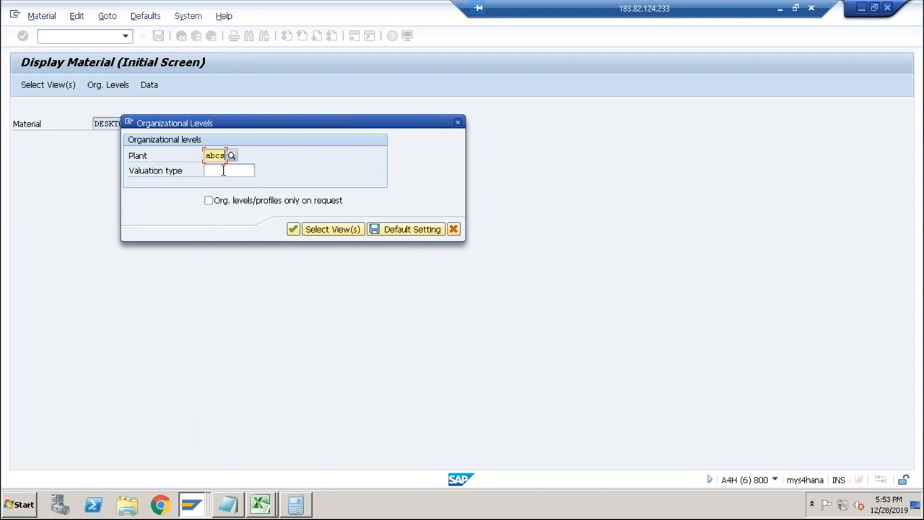
key("Return")
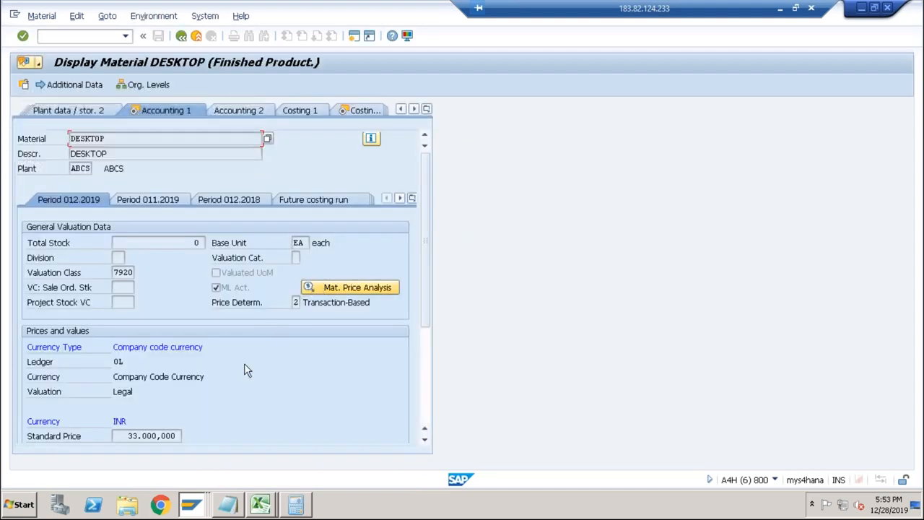
Check DESKTOP's standard price in Accounting 1, and its future and current planned prices in Costing 2.
left_click(426, 394)
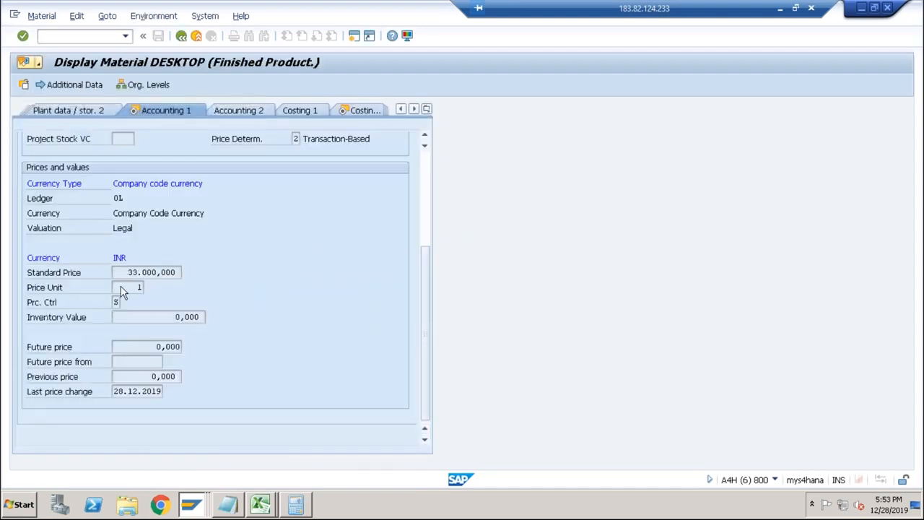
left_click_drag(124, 272, 194, 272)
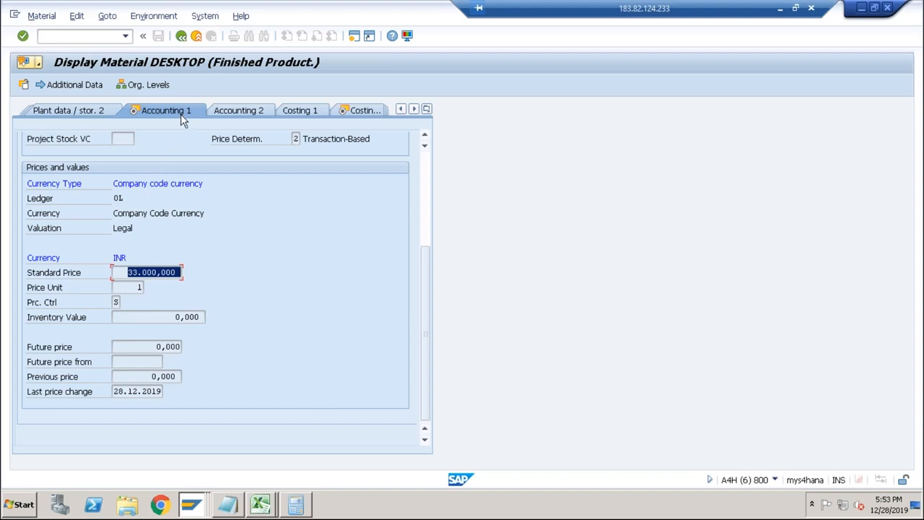
left_click(342, 111)
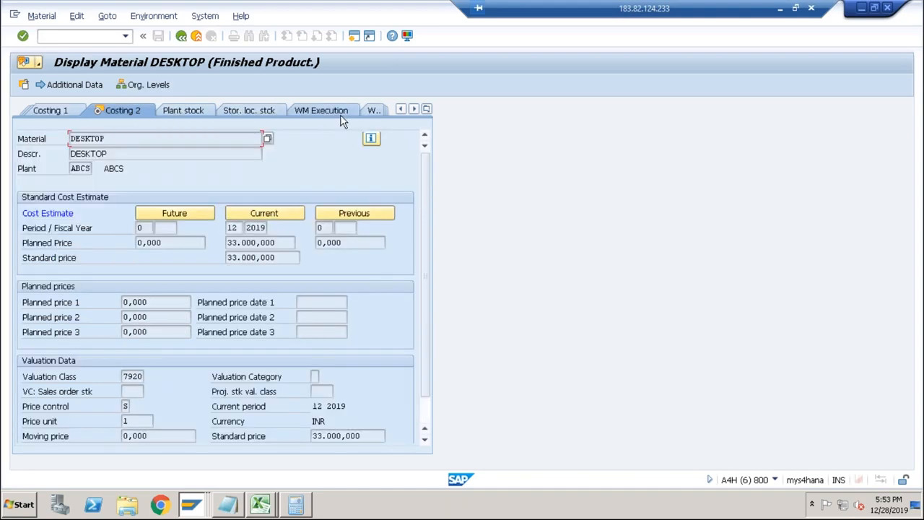
left_click_drag(163, 244, 126, 242)
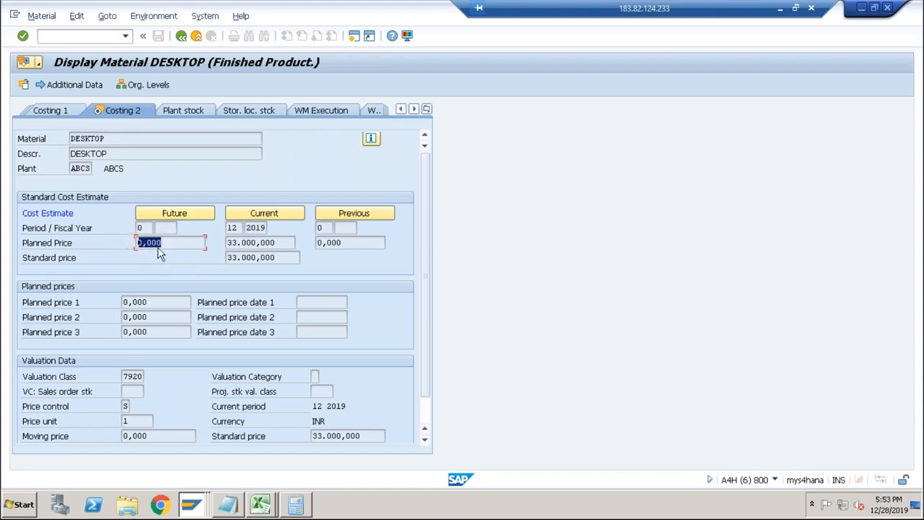
left_click_drag(276, 243, 195, 290)
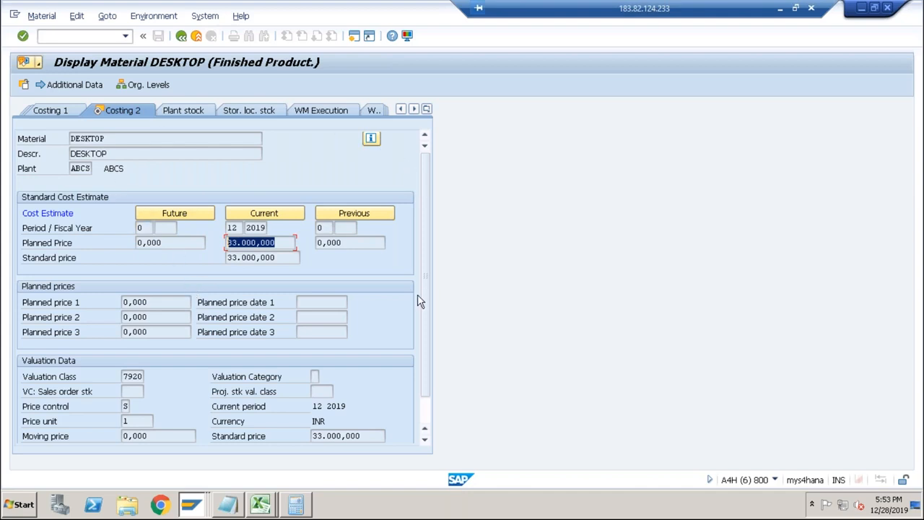
Compare the current planned price in Costing 2 with the standard price in DESKTOP's Accounting 1 view.
left_click(401, 110)
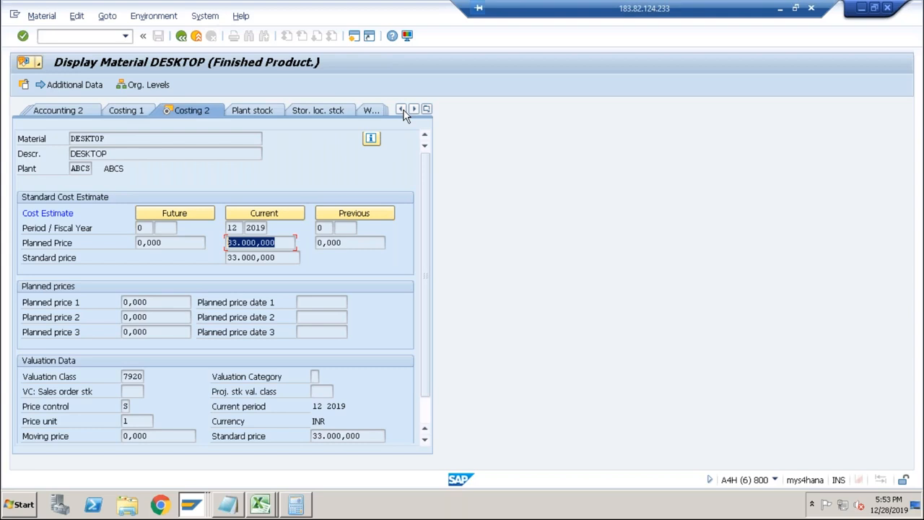
left_click(401, 109)
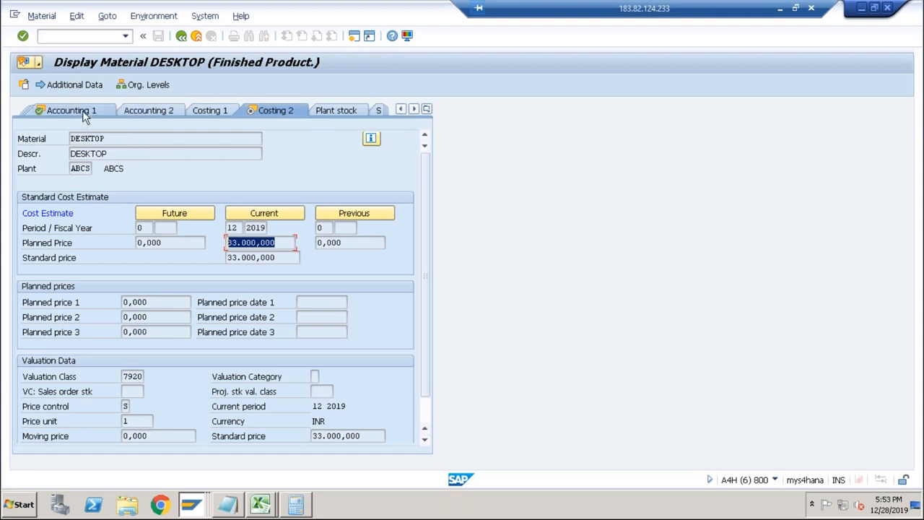
left_click(252, 242)
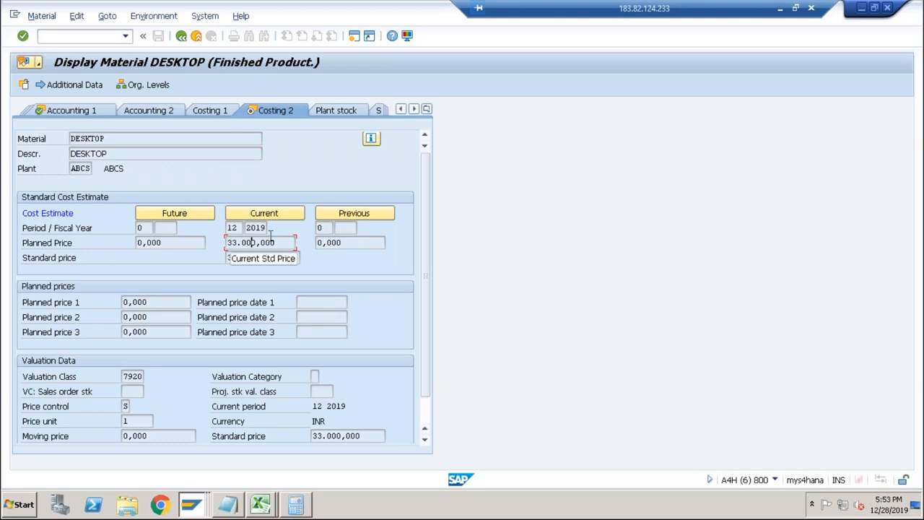
left_click(96, 113)
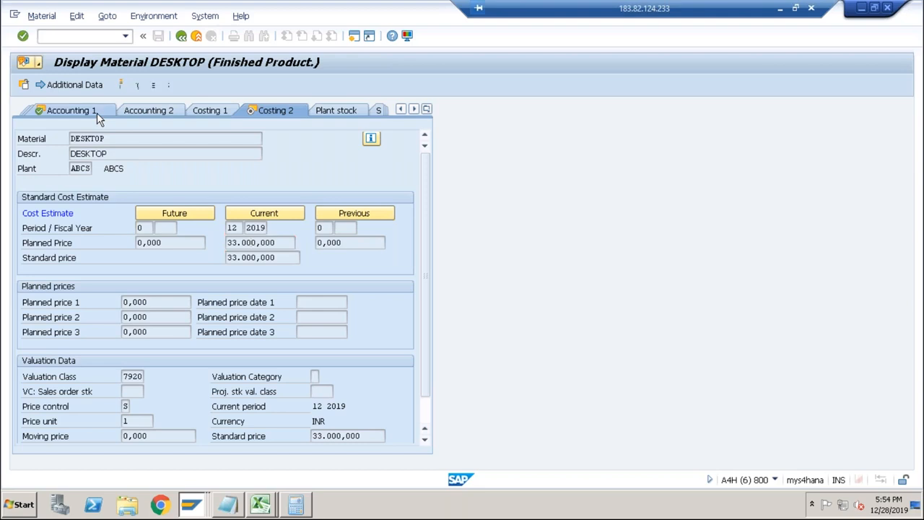
scroll(323, 390, "down", 3)
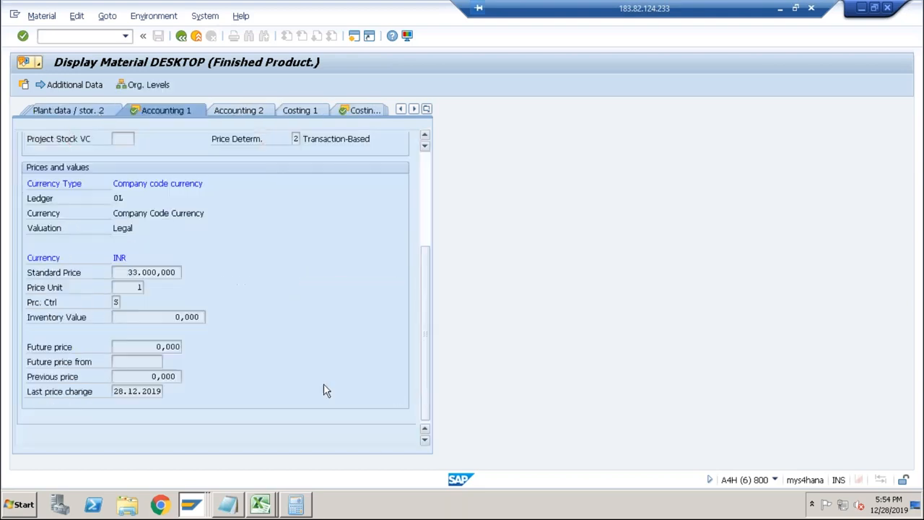
left_click_drag(123, 272, 198, 270)
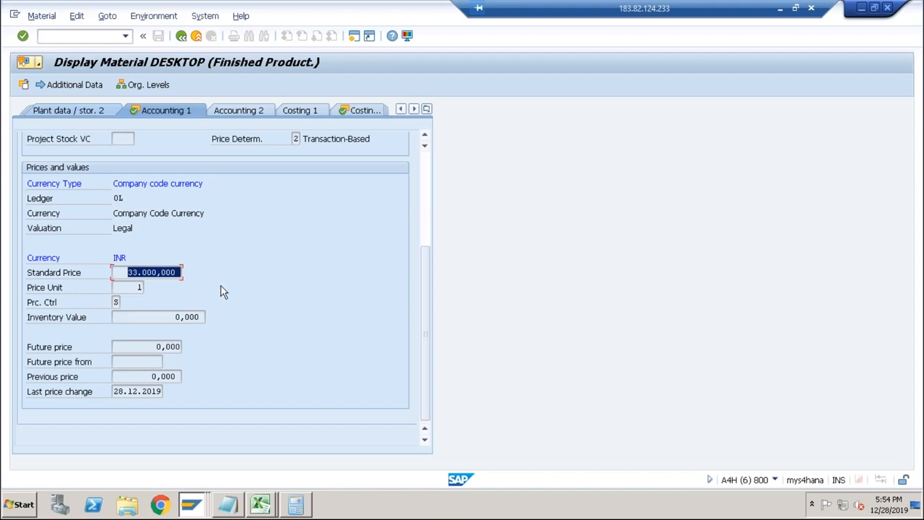
Switch back to the price update session and leave the release log.
key("alt+Tab")
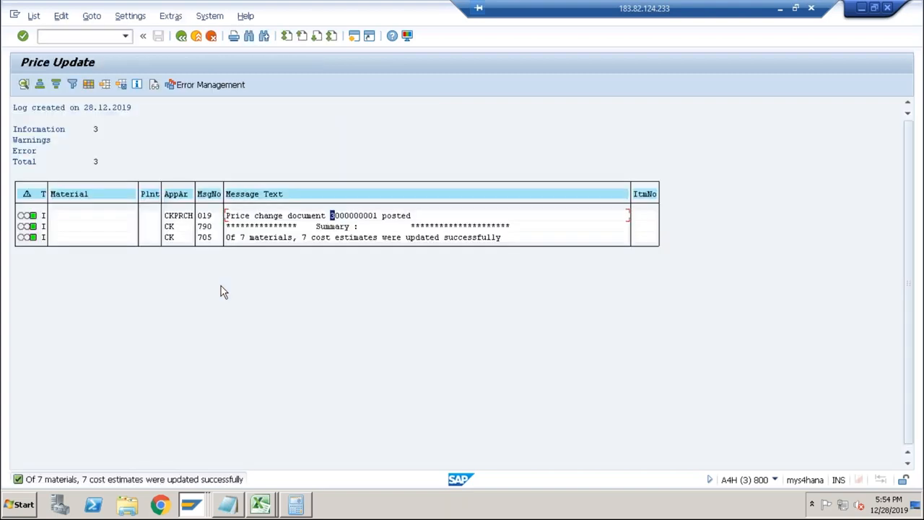
left_click(181, 36)
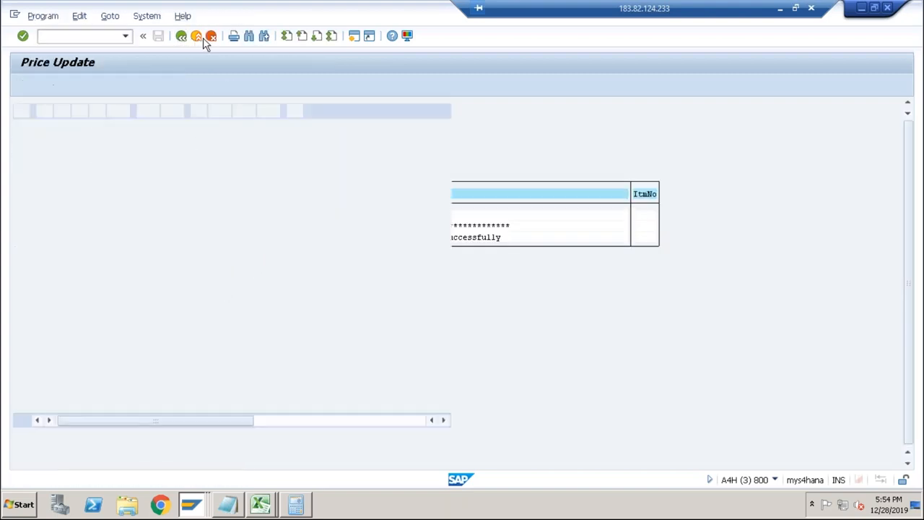
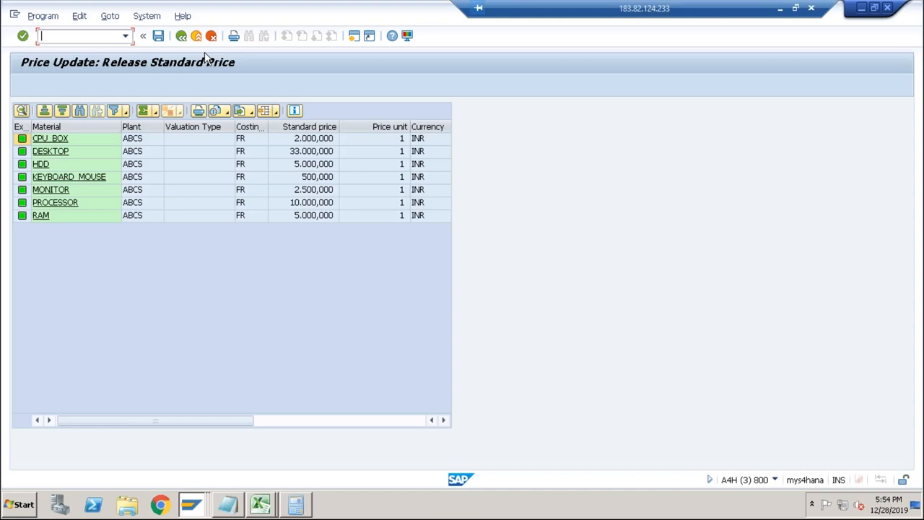
Switch to the Excel workbook and enter FG and DESKTOP side by side in row 3, columns 5 and 6 of Sheet2.
key("alt+Tab")
key("Tab")
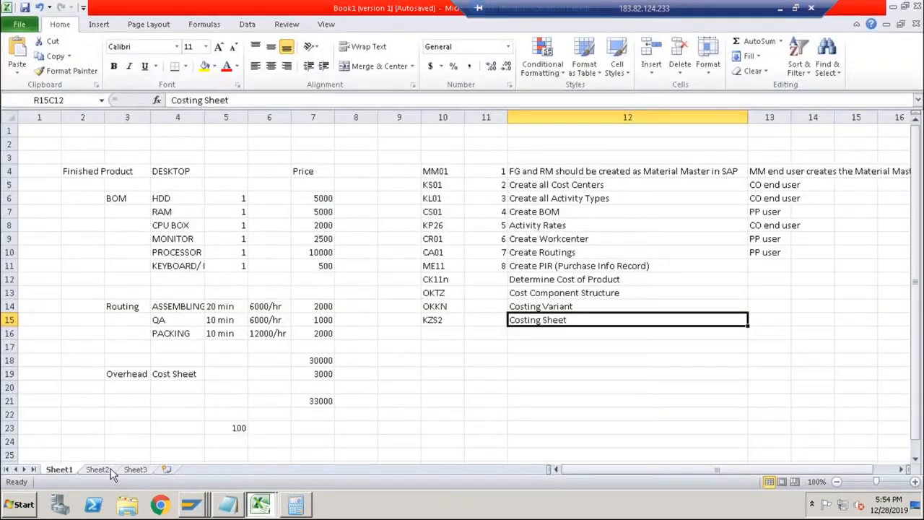
left_click(106, 467)
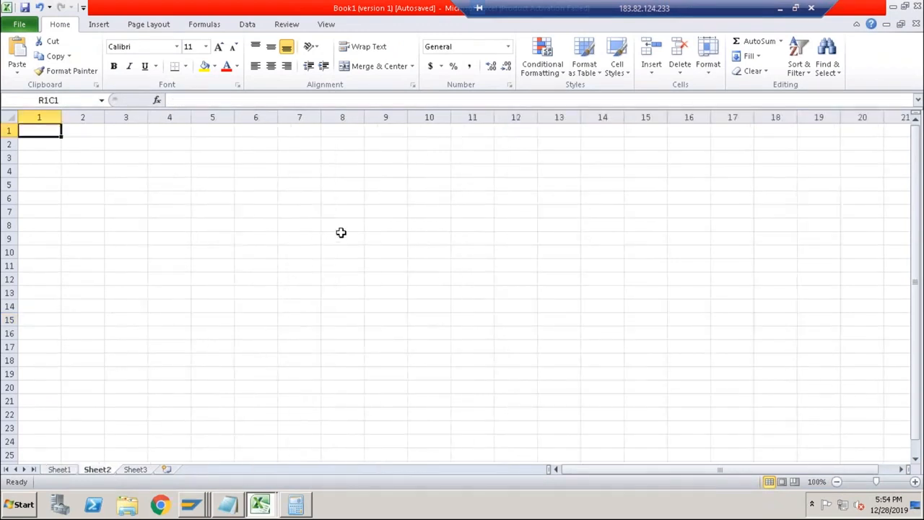
left_click(223, 156)
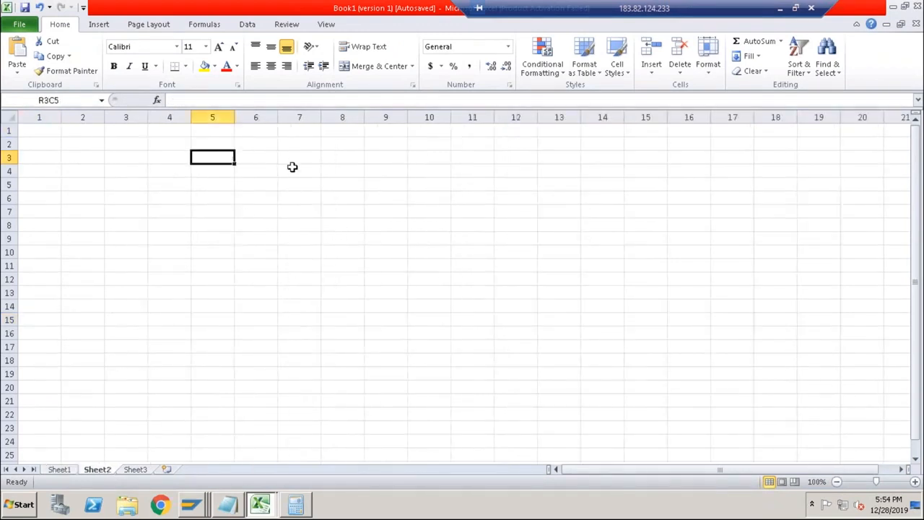
type("FG")
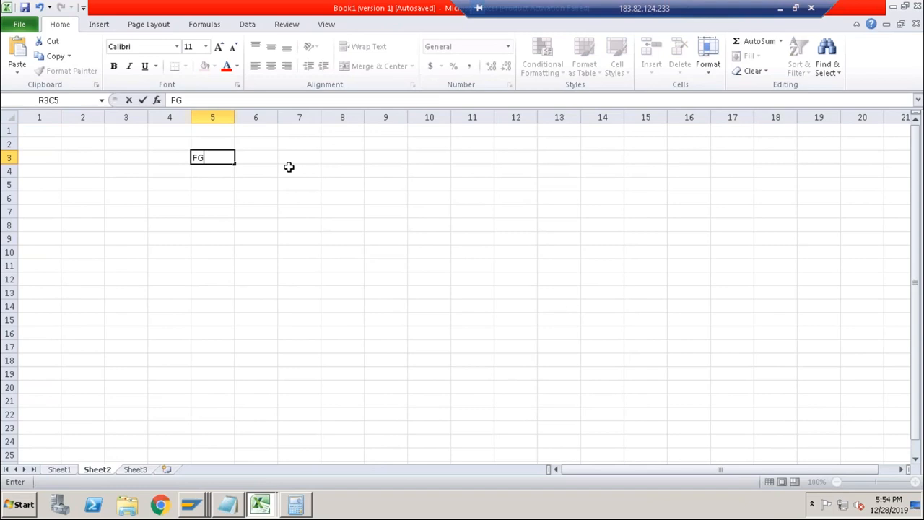
left_click(249, 172)
left_click(252, 159)
type("D")
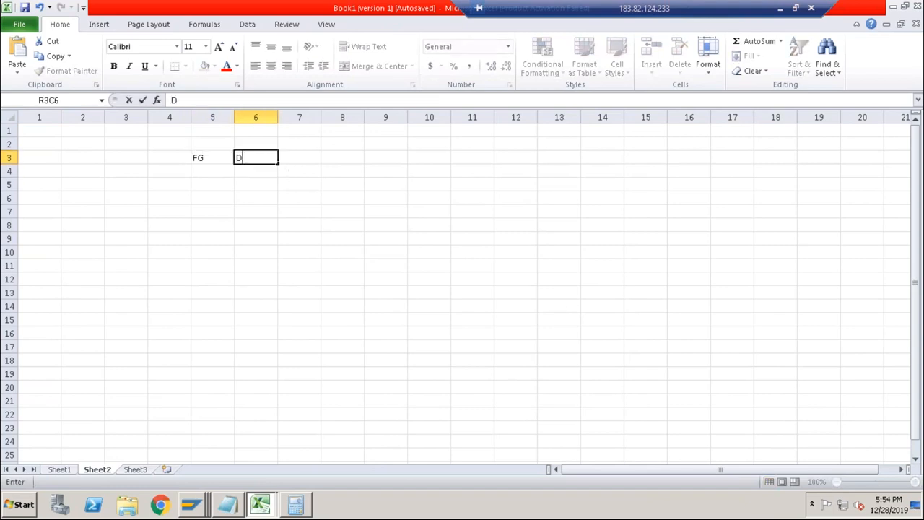
type("ESKTOP")
key("Return")
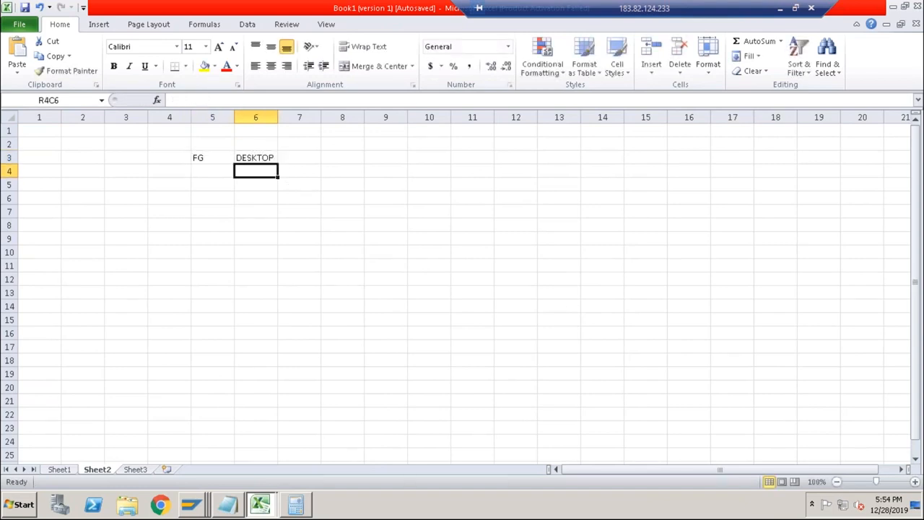
Copy the BOM components and their quantities from Sheet1 into Sheet2, starting at row 3, column 8.
left_click(69, 469)
left_click_drag(172, 196, 222, 272)
key("ctrl+c")
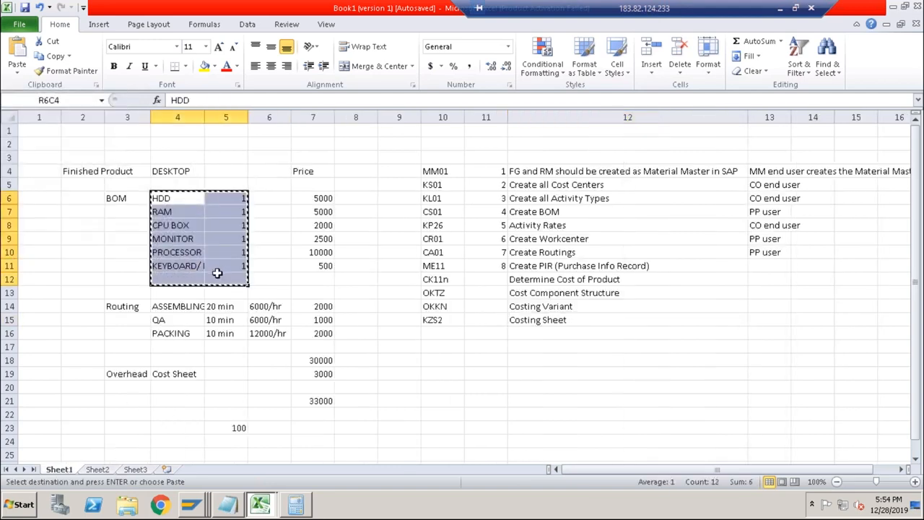
left_click(98, 470)
left_click(341, 159)
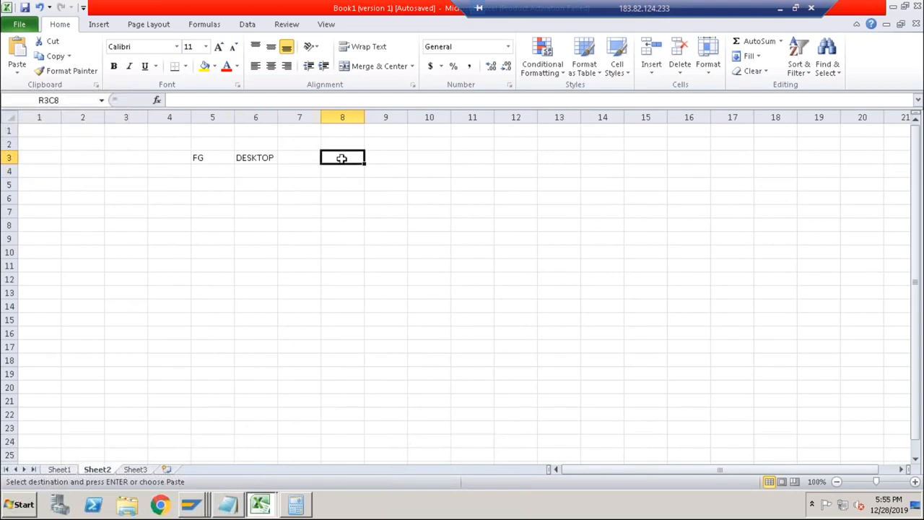
key("ctrl+v")
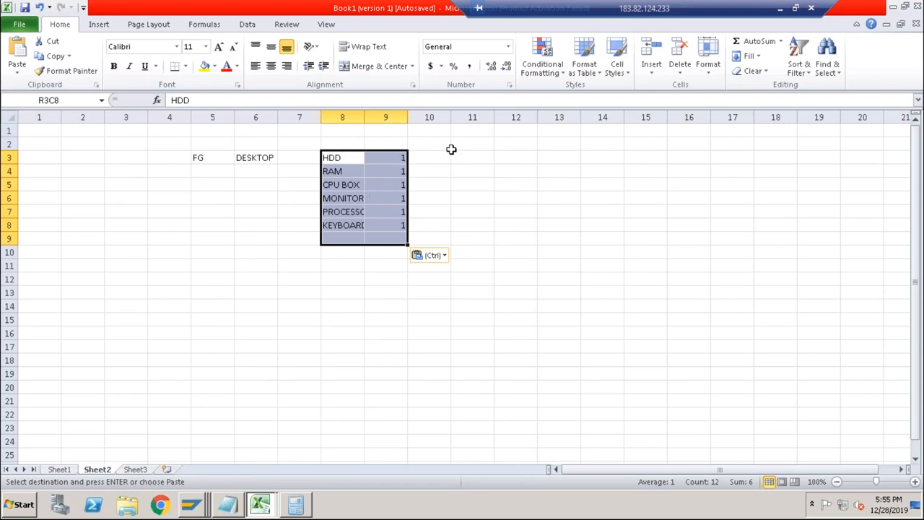
left_click_drag(386, 157, 389, 221)
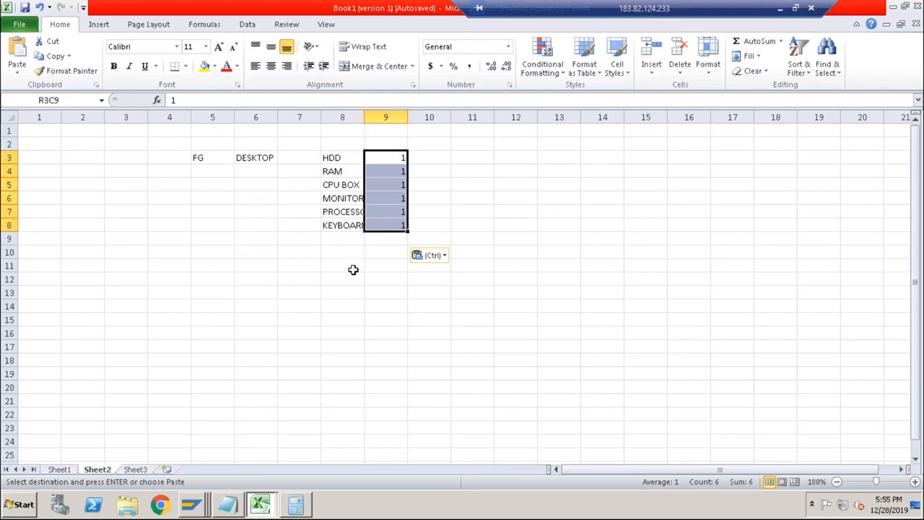
Copy the ASSEMBLING, QA and PACKING routing lines with times and rates from Sheet1 to Sheet2, starting at row 10, column 8.
left_click(335, 256)
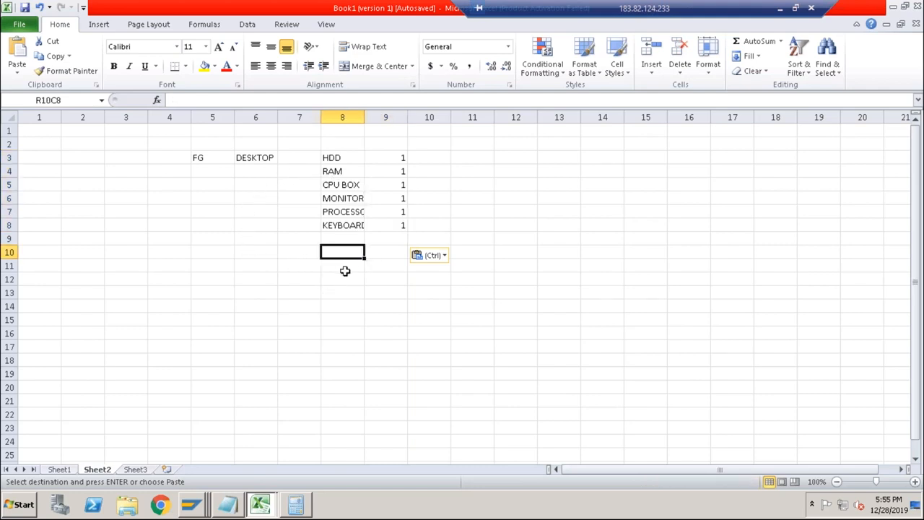
left_click(59, 470)
left_click_drag(171, 306, 276, 329)
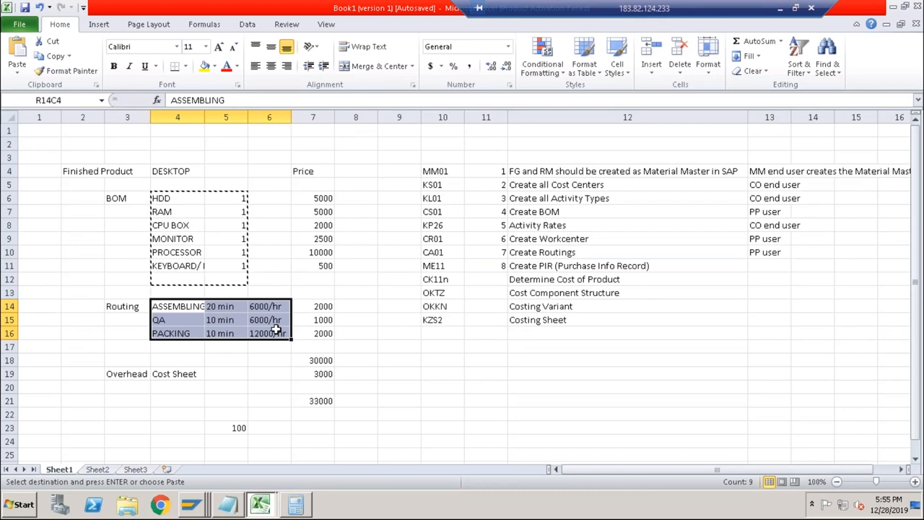
key("ctrl+c")
left_click(98, 469)
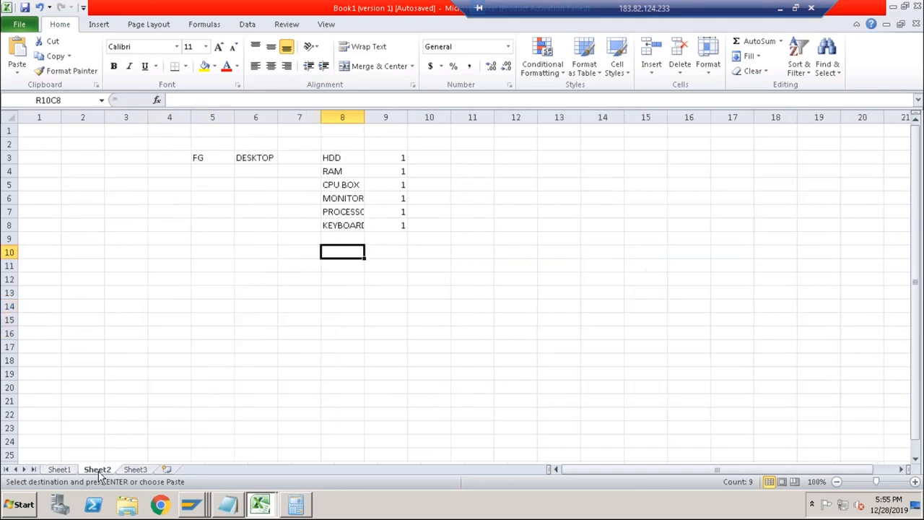
key("ctrl+v")
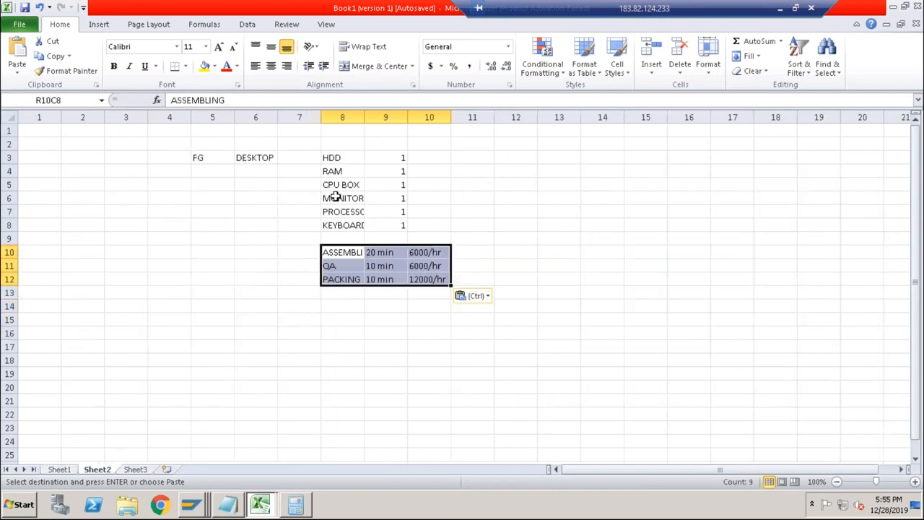
Review DESKTOP's components, routing operations and hourly rates on Sheet2, and the empty price cells beside the components.
left_click(250, 160)
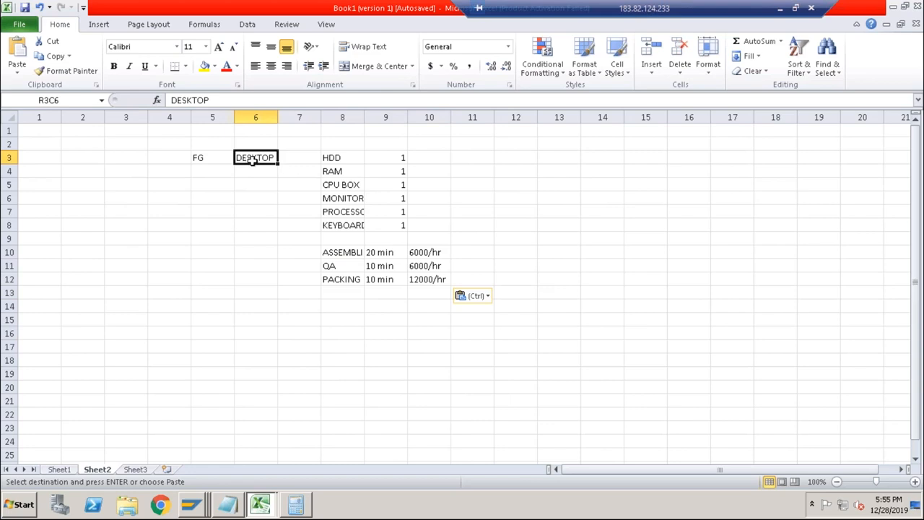
left_click_drag(340, 157, 341, 226)
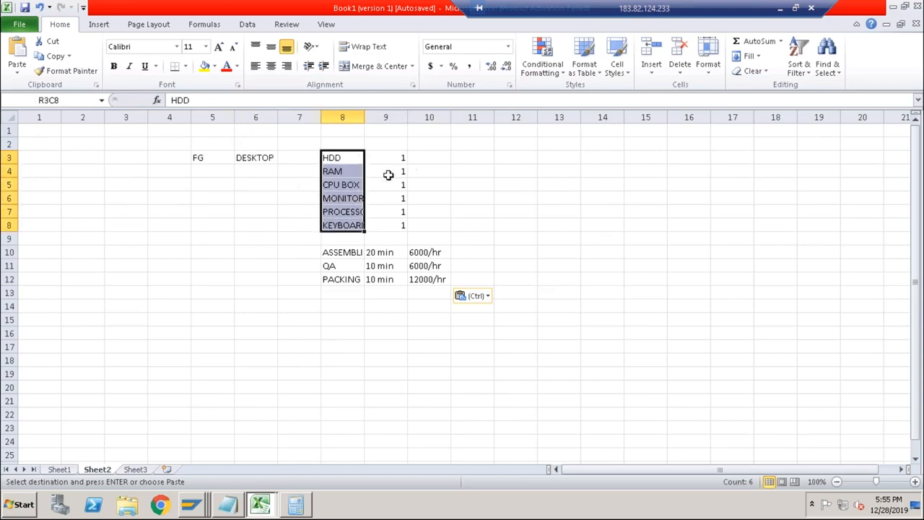
left_click(344, 251)
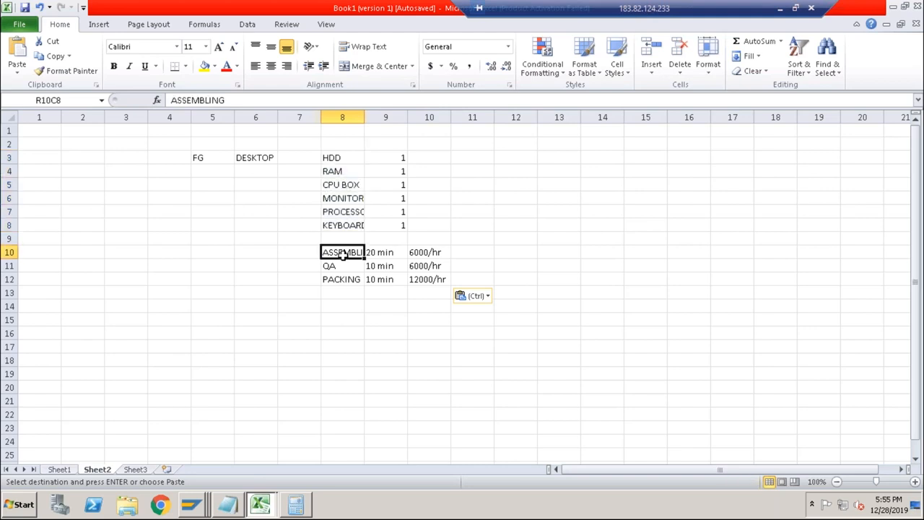
left_click_drag(344, 252, 344, 279)
left_click_drag(412, 252, 412, 280)
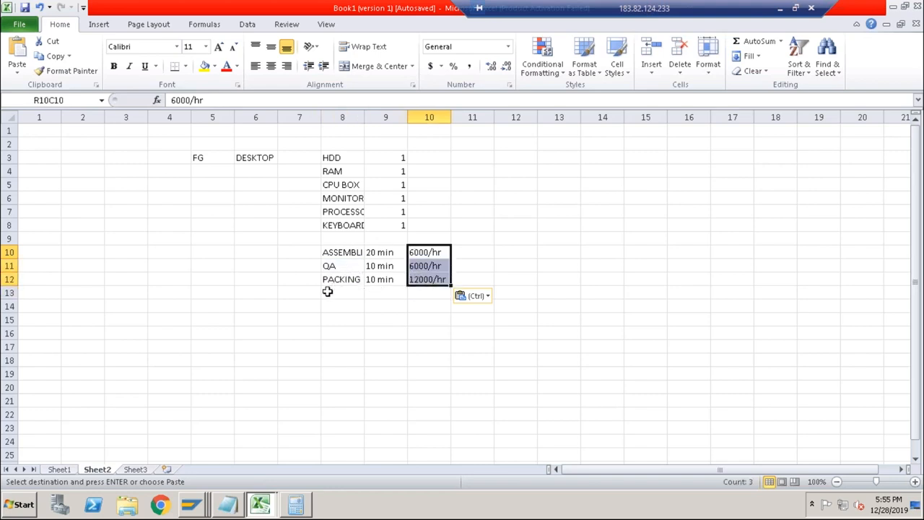
left_click_drag(335, 251, 414, 271)
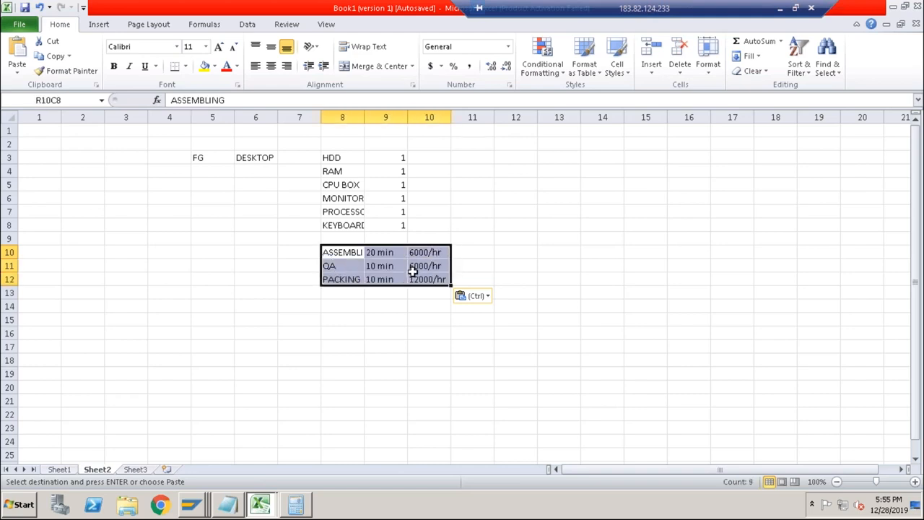
left_click(434, 160)
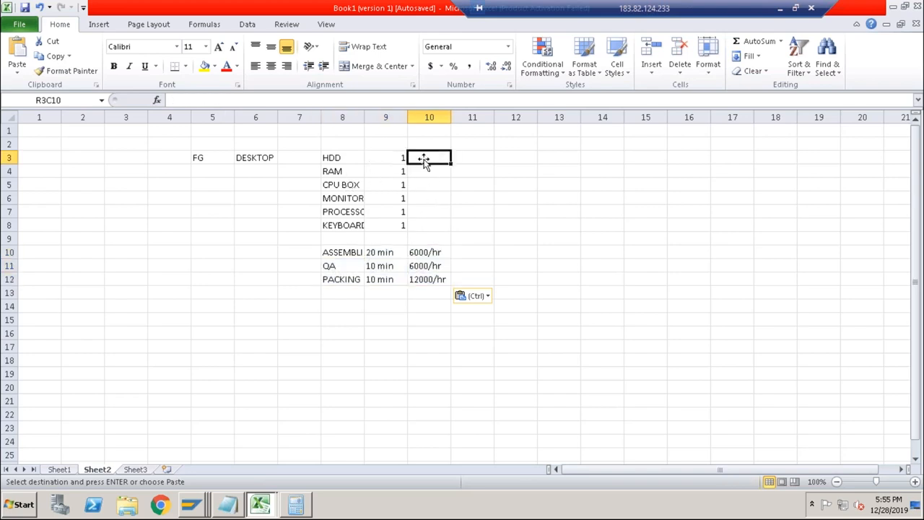
left_click_drag(424, 160, 427, 229)
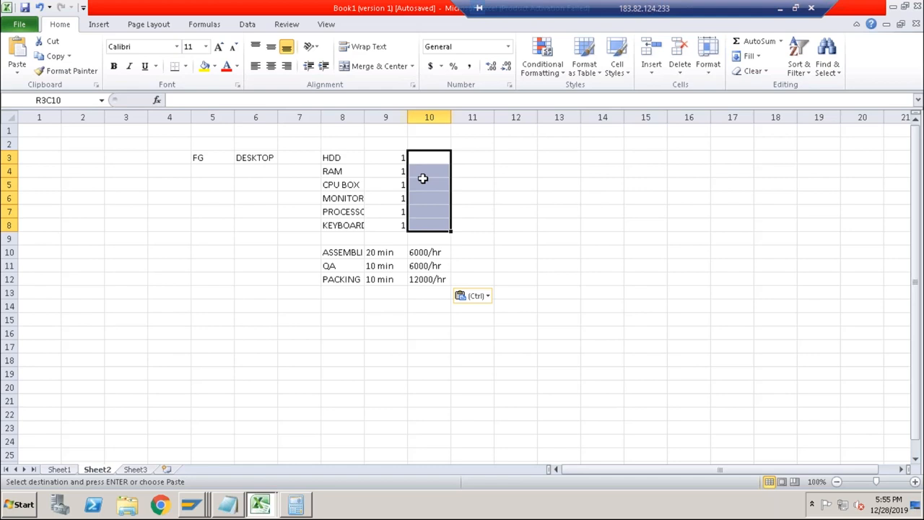
Switch to the SAP material display session and display only the Accounting 1 view of material RAM for plant ABCS.
key("alt+Tab")
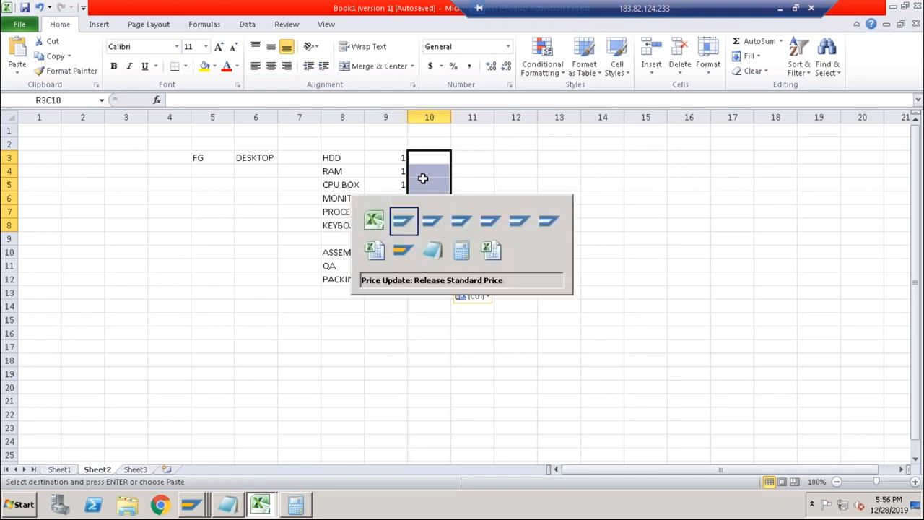
key("alt+Tab")
key("alt+Tab")
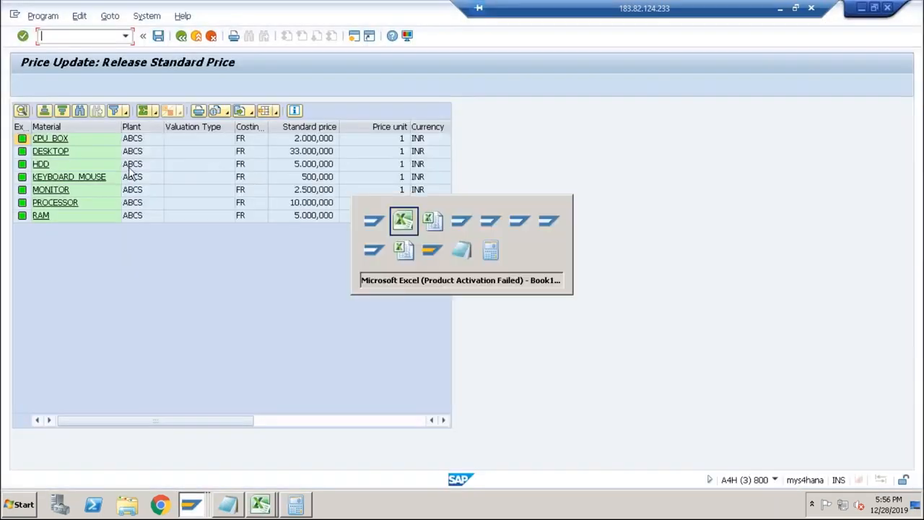
left_click(181, 35)
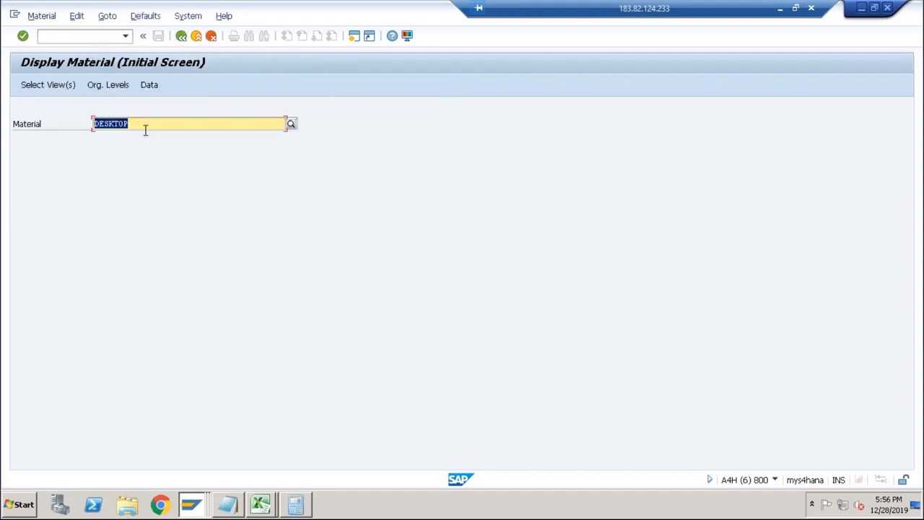
type("ram")
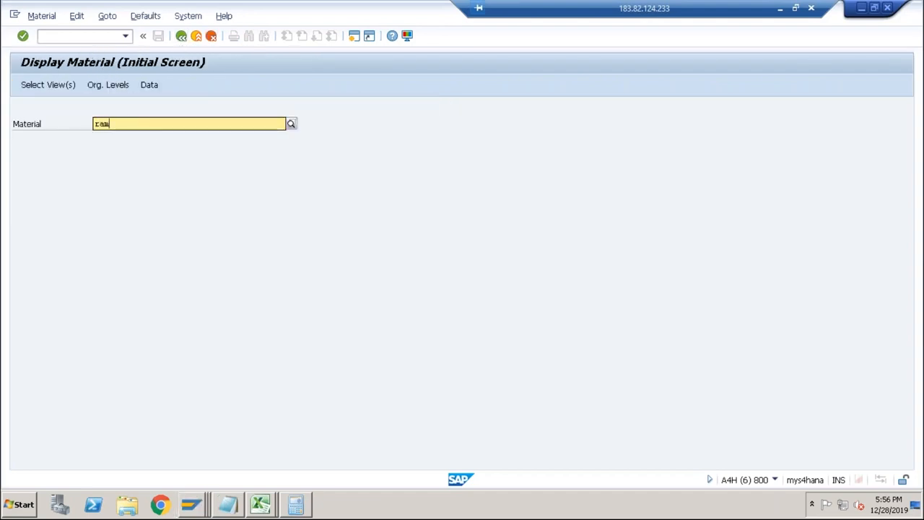
key("Return")
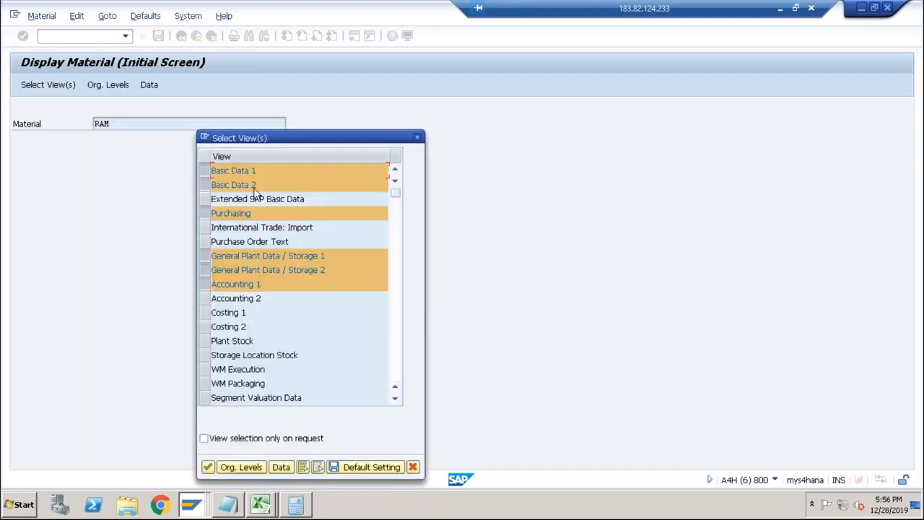
left_click(317, 467)
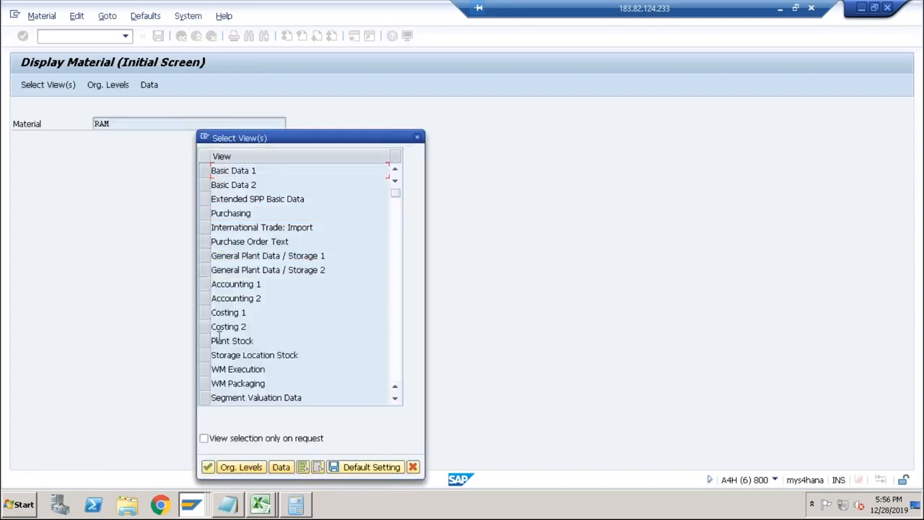
left_click(206, 286)
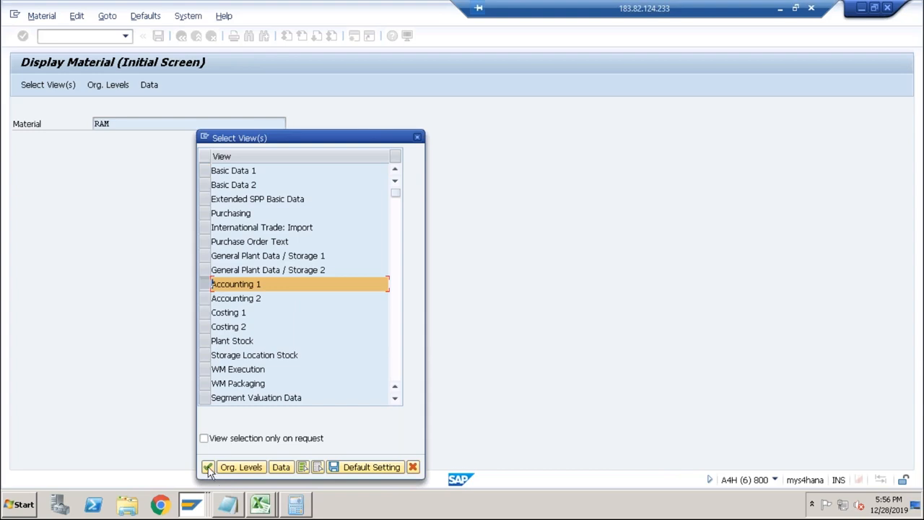
left_click(238, 467)
type("abcs")
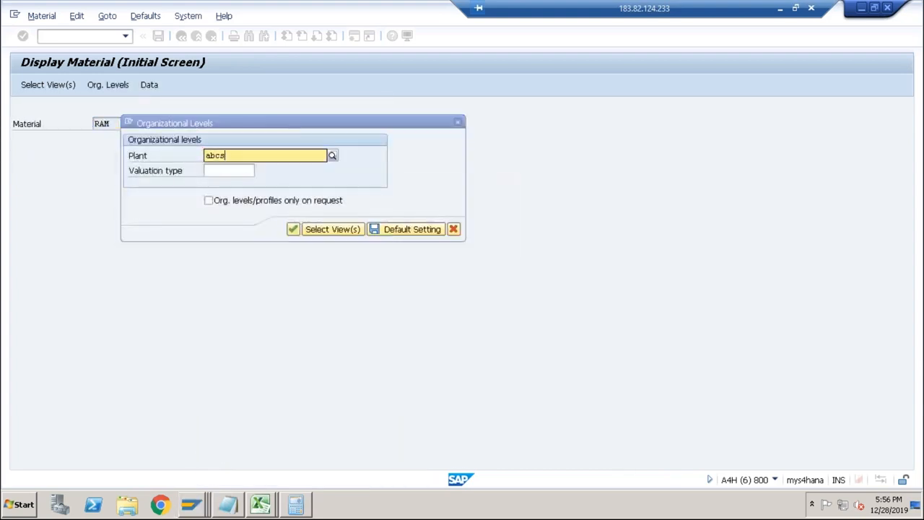
key("Return")
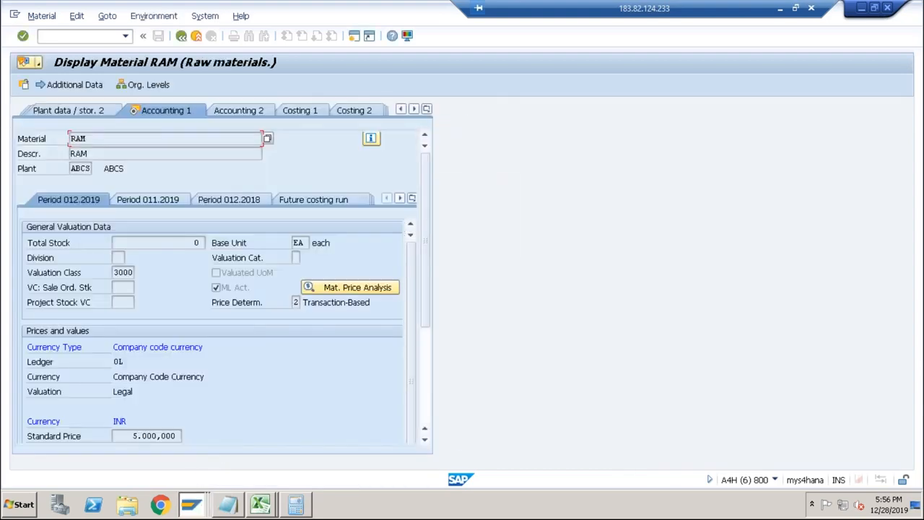
Check RAM's standard price under Prices and values in the Accounting 1 view.
scroll(415, 367, "down", 5)
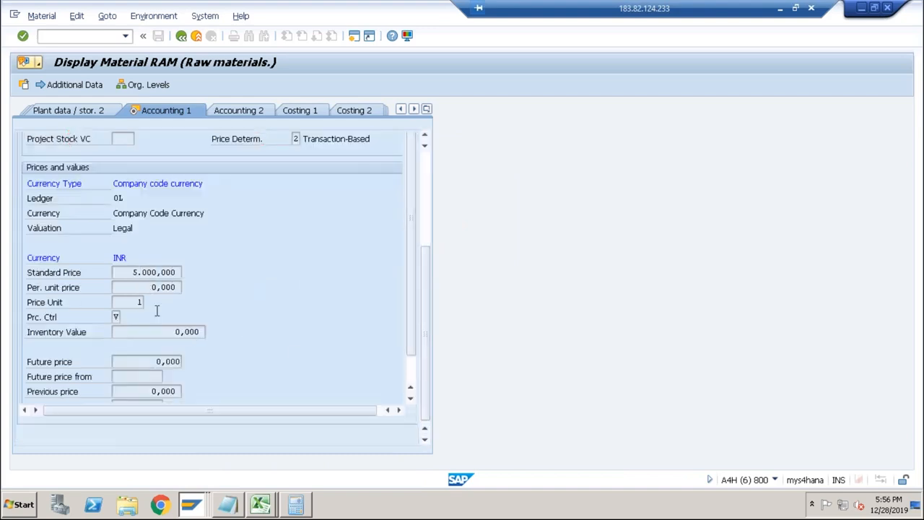
left_click_drag(130, 275, 185, 272)
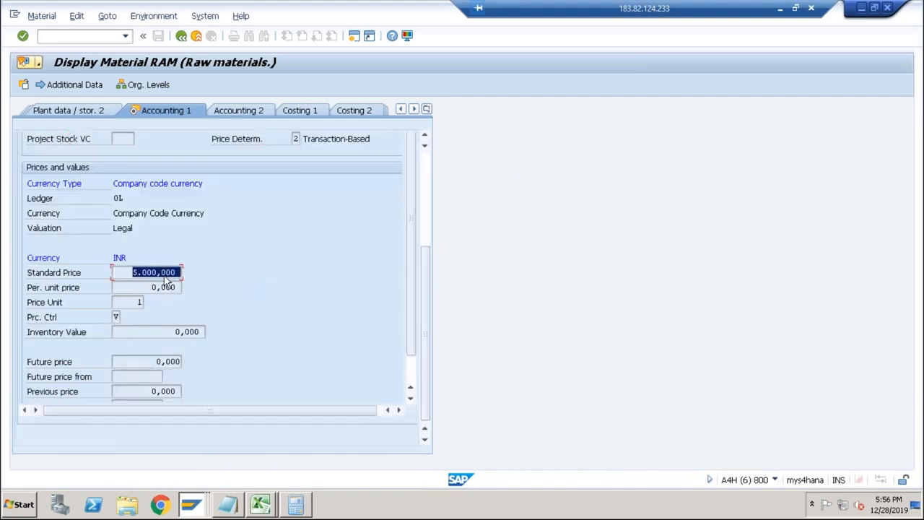
left_click(140, 272)
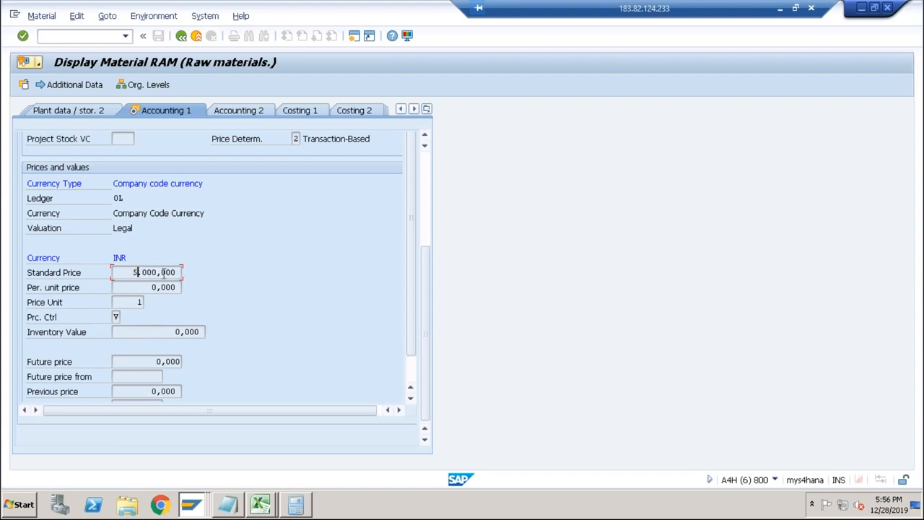
In the SAP Easy Access session, run OKKN and open valuation variant 001 of costing variant PPC1 to view its material valuation strategy.
key("alt+Tab")
key("alt+Tab")
key("alt+Tab")
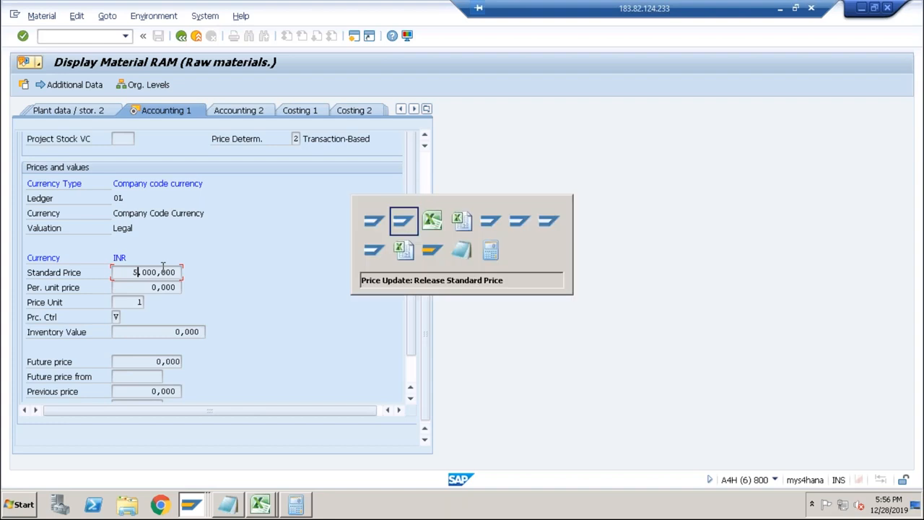
key("alt+Tab")
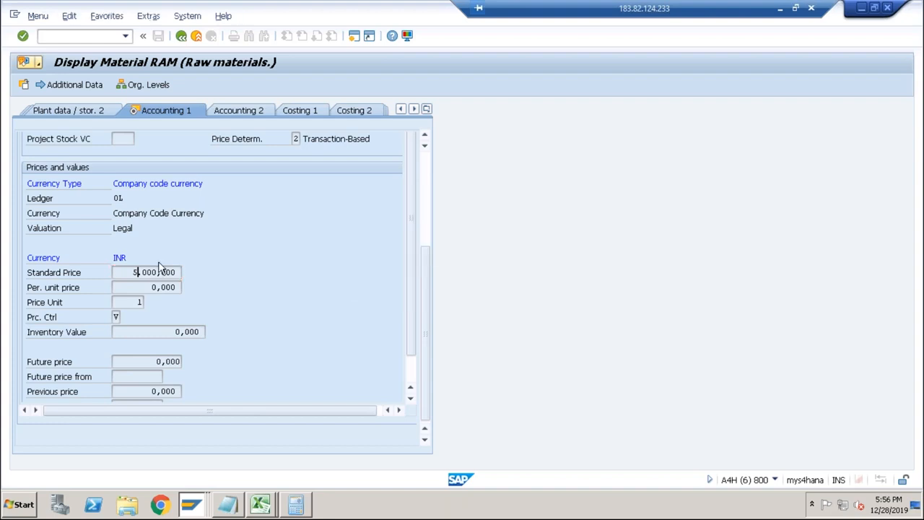
type("okkn")
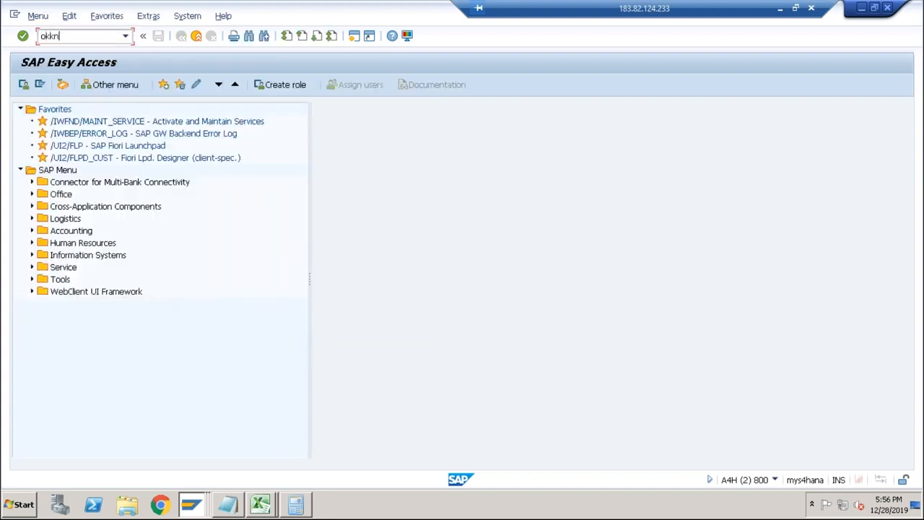
key("Return")
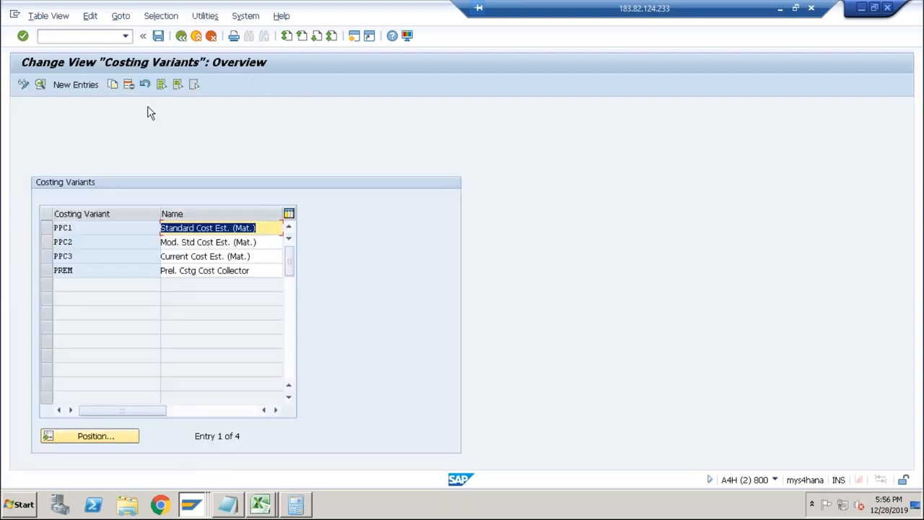
double_click(127, 233)
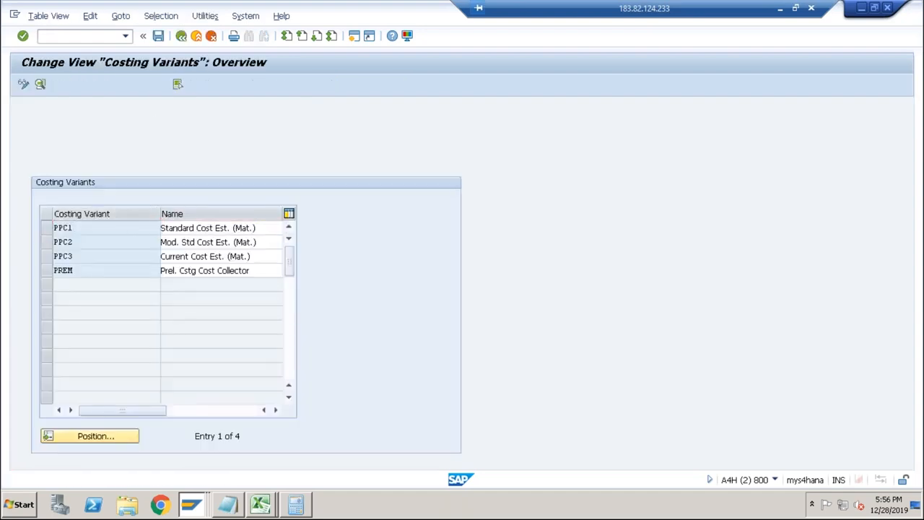
left_click(135, 244)
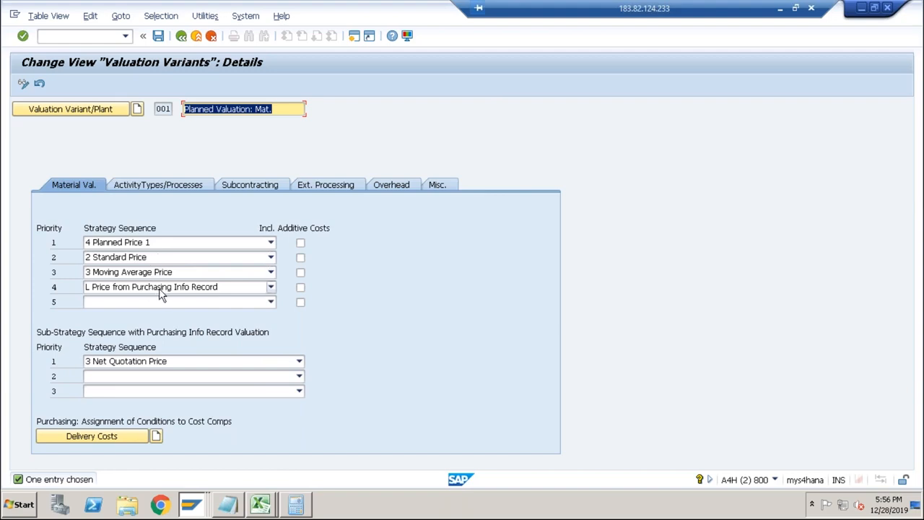
Compare RAM's standard price in the material display with the price strategy sequence of valuation variant 001.
key("alt+Tab")
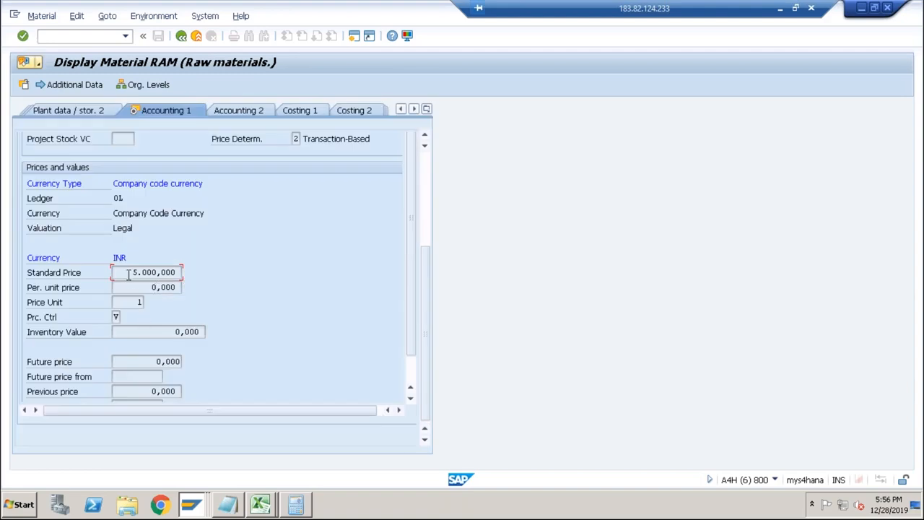
left_click_drag(132, 273, 178, 274)
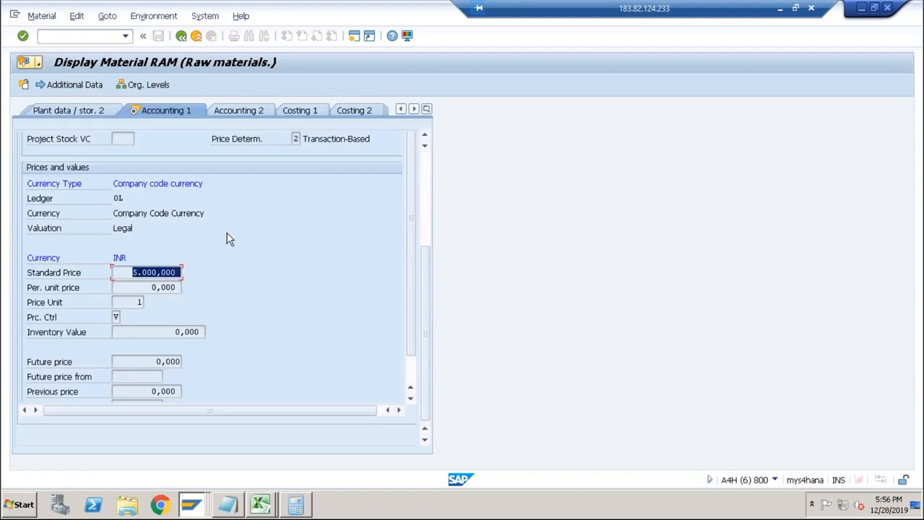
left_click(121, 278)
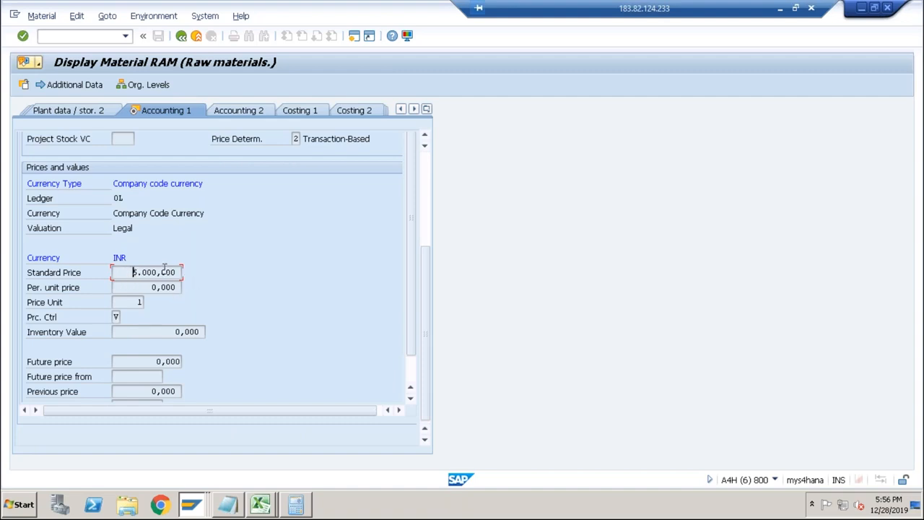
key("alt+Tab")
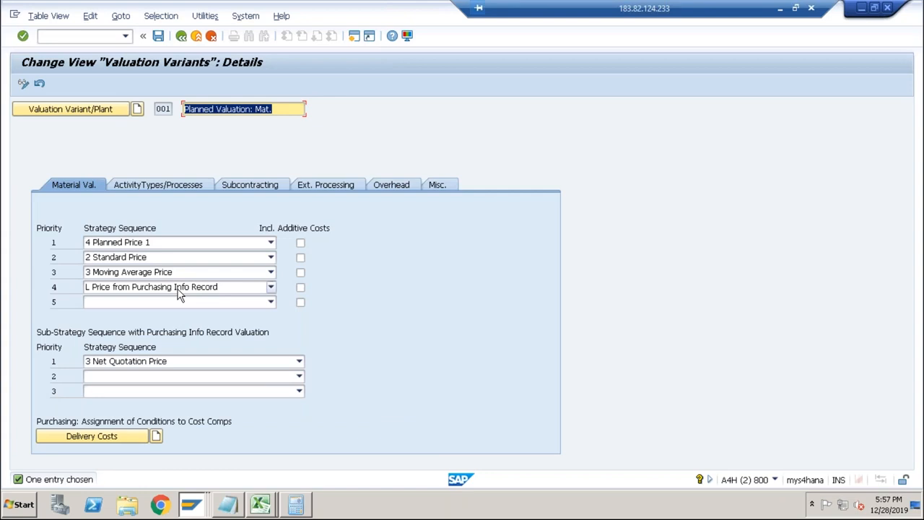
Switch to Excel and review the component price cells, operation rates, and component and operation names on Sheet2.
key("alt+Tab")
key("alt+Tab")
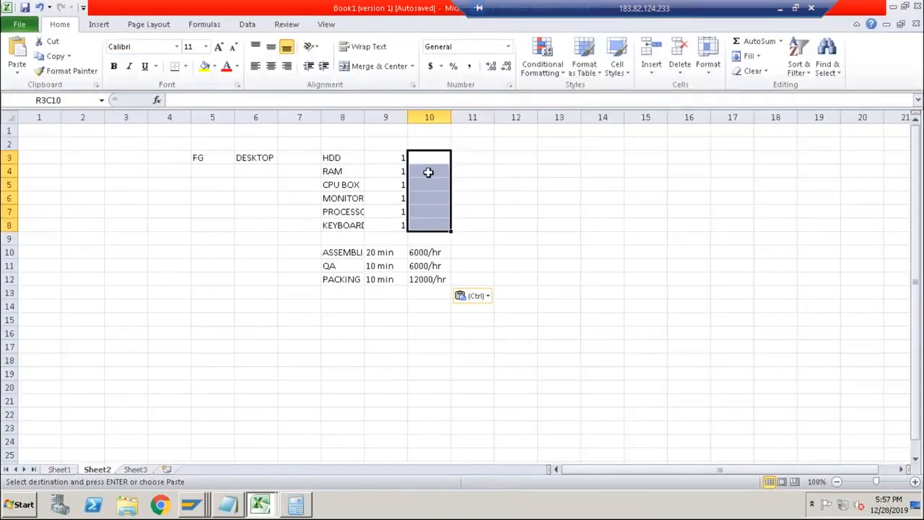
left_click(431, 161)
left_click(430, 173)
left_click(428, 187)
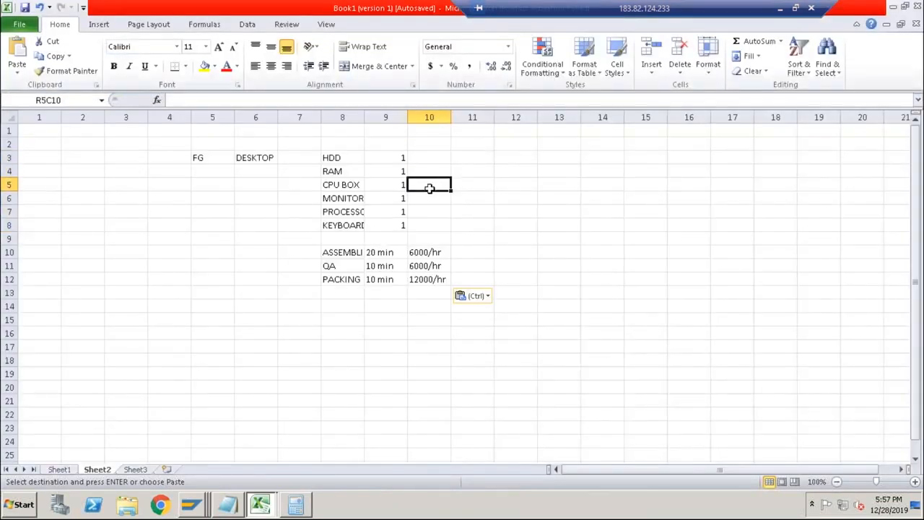
left_click_drag(426, 252, 428, 280)
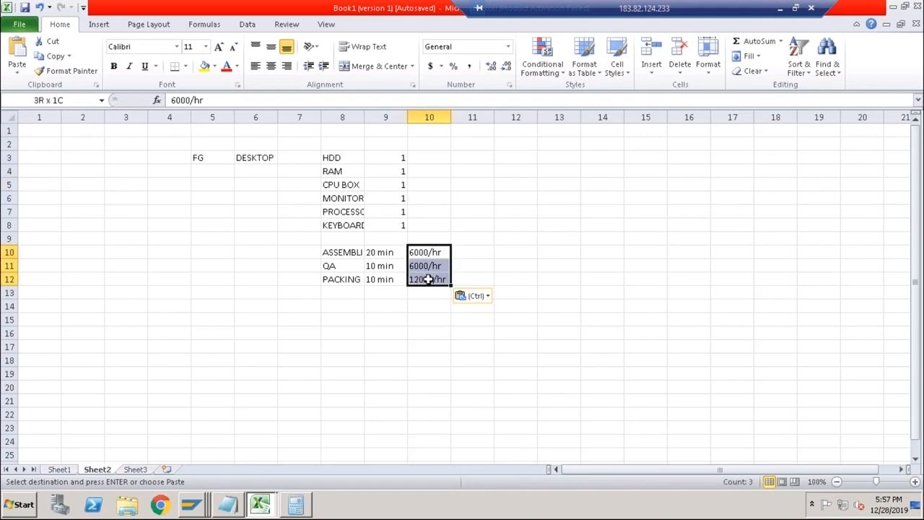
left_click(345, 161)
left_click_drag(345, 172, 334, 283)
Enter OH in row 14, column 8 and the label Costing Sheet in row 14, column 6.
left_click(334, 309)
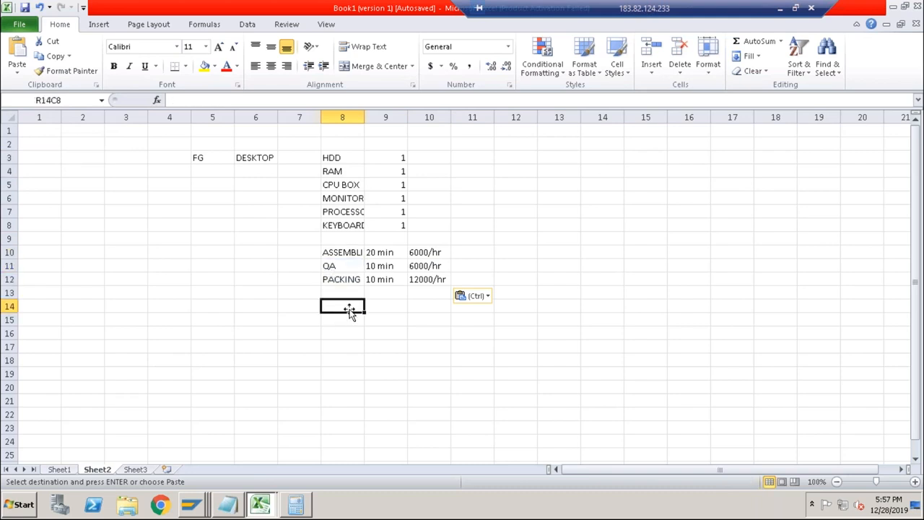
type("OH")
key("Left")
key("Left")
type("Costi")
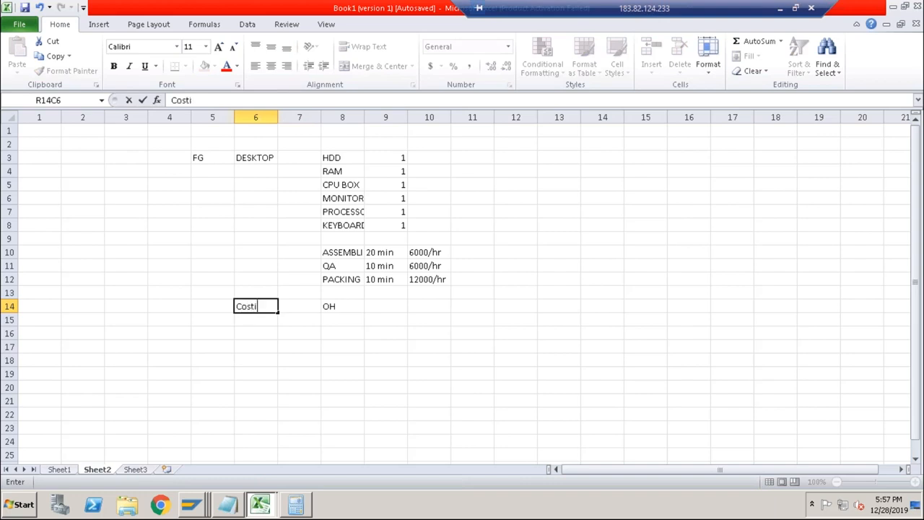
type("ng Sheet")
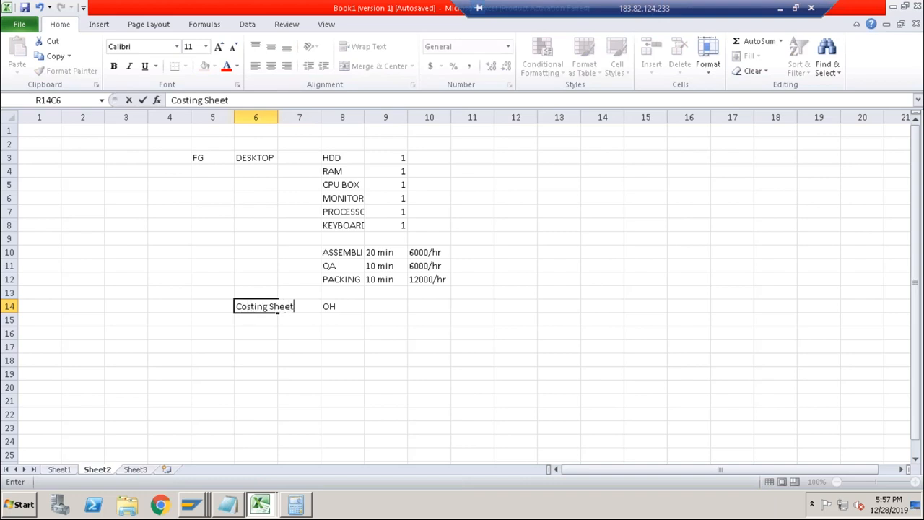
key("Return")
Enter the label Standard Cost in row 16, column 6, two rows below Costing Sheet.
key("Down")
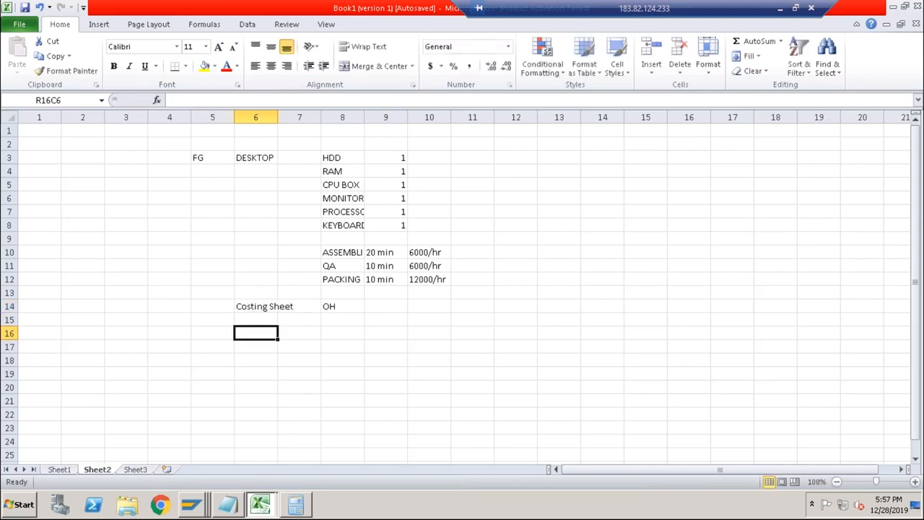
type("Standard")
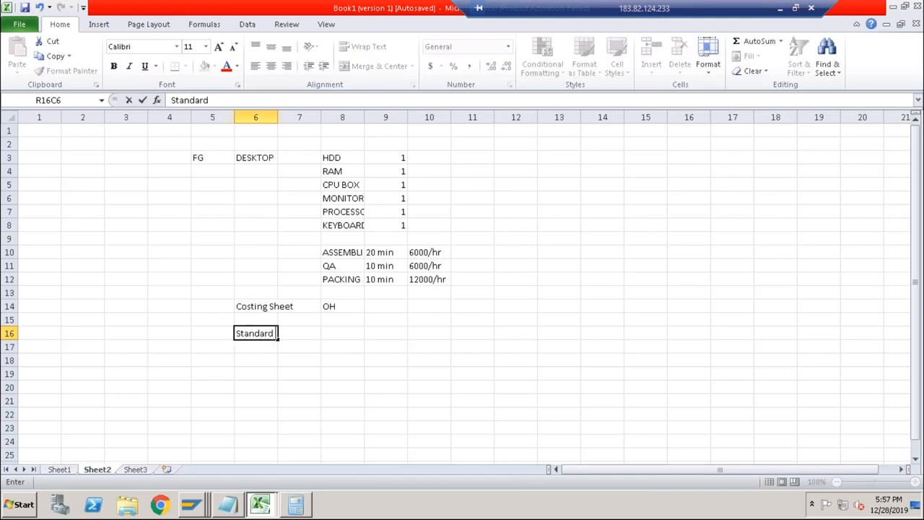
type(" Code")
key("BackSpace")
key("BackSpace")
type("st")
key("Return")
key("Up")
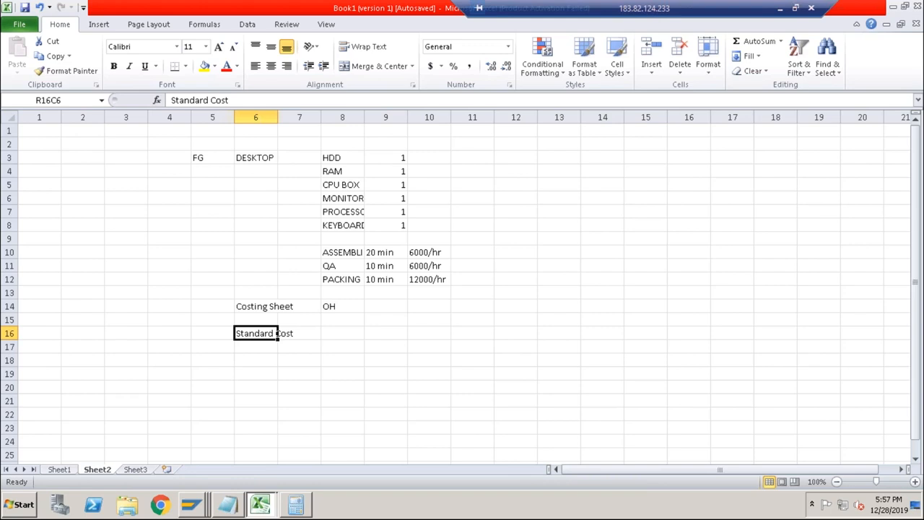
Add the labels Mark in row 18 and Release in row 20 of column 6.
key("Down")
key("Down")
type("Mark")
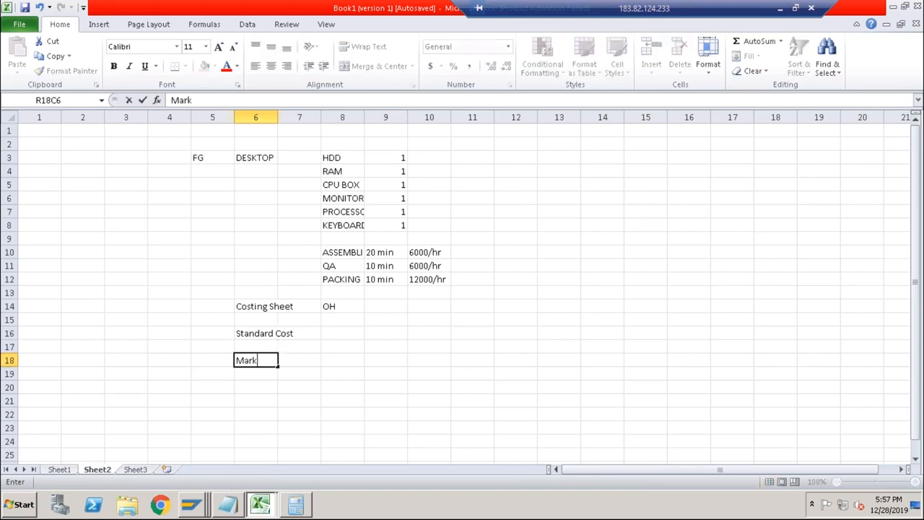
key("Down")
key("Down")
type("Release")
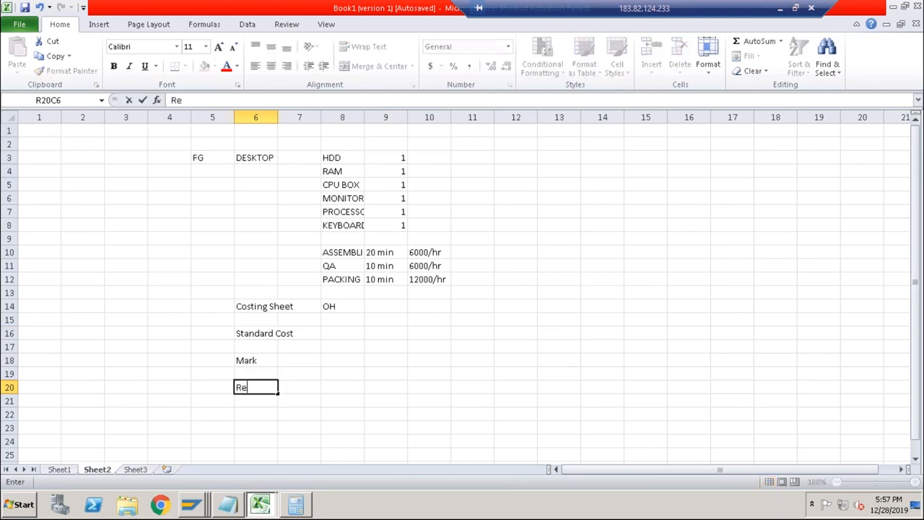
In column 7, enter Future beside Mark and Current Price beside Release.
key("Up")
key("Up")
key("Right")
type("Future")
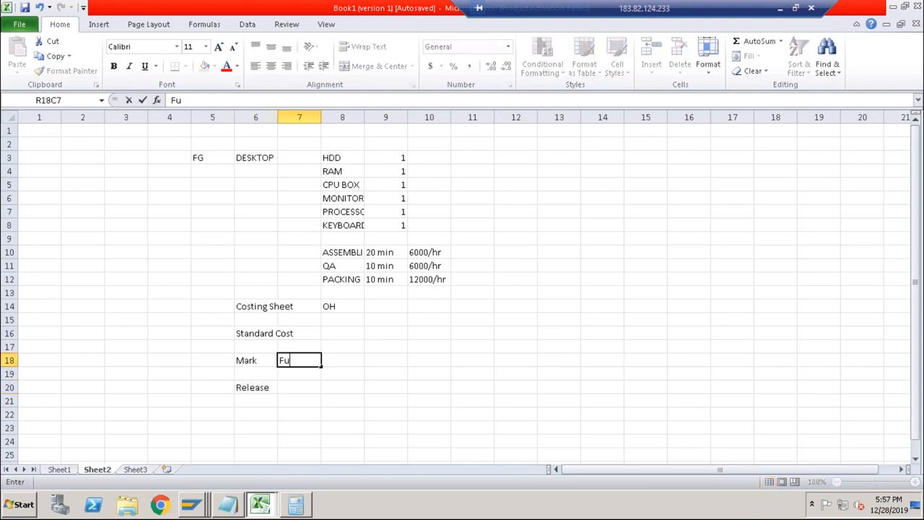
key("Down")
key("Down")
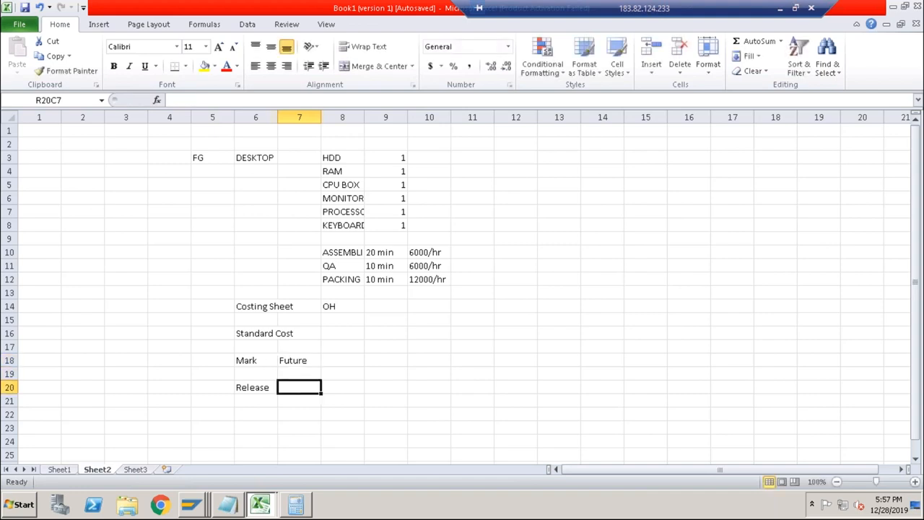
type("Curre")
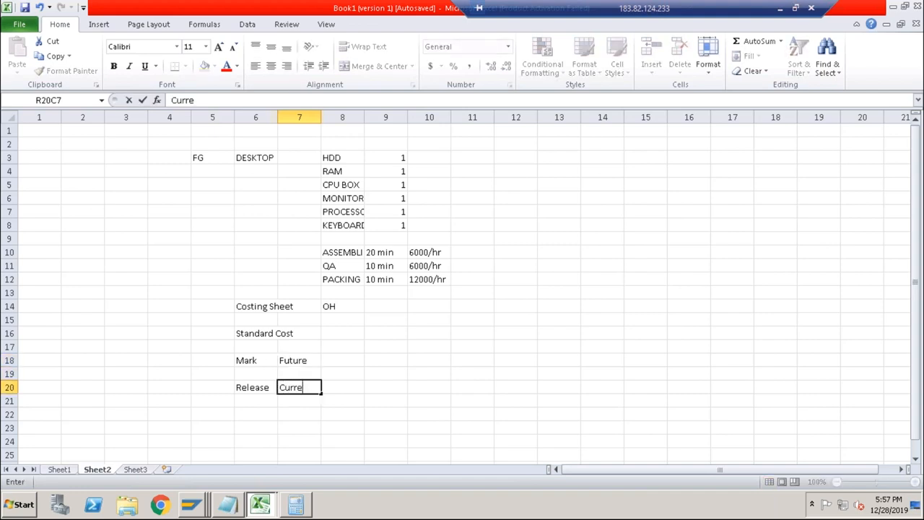
type("nt Price")
key("Return")
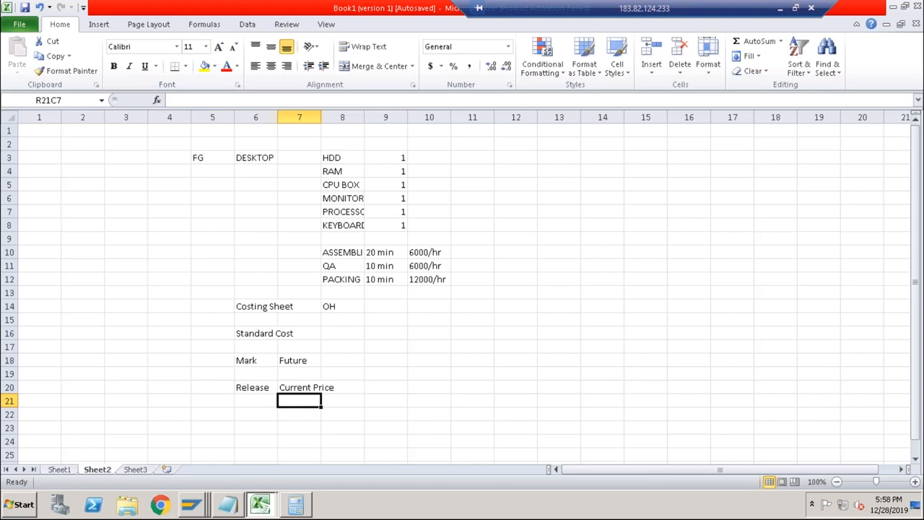
Switch to the SAP display of material RAM and check its price control, standard price and general valuation data.
mouse_move(194, 495)
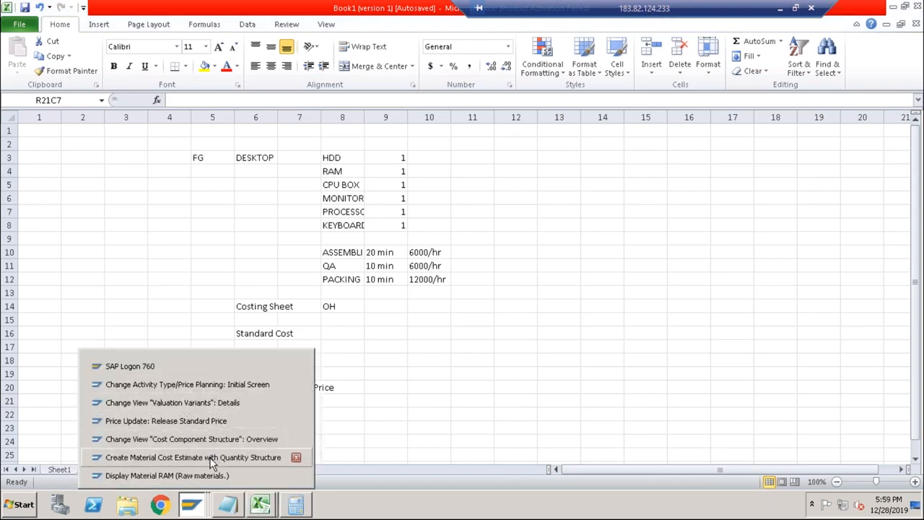
left_click(206, 477)
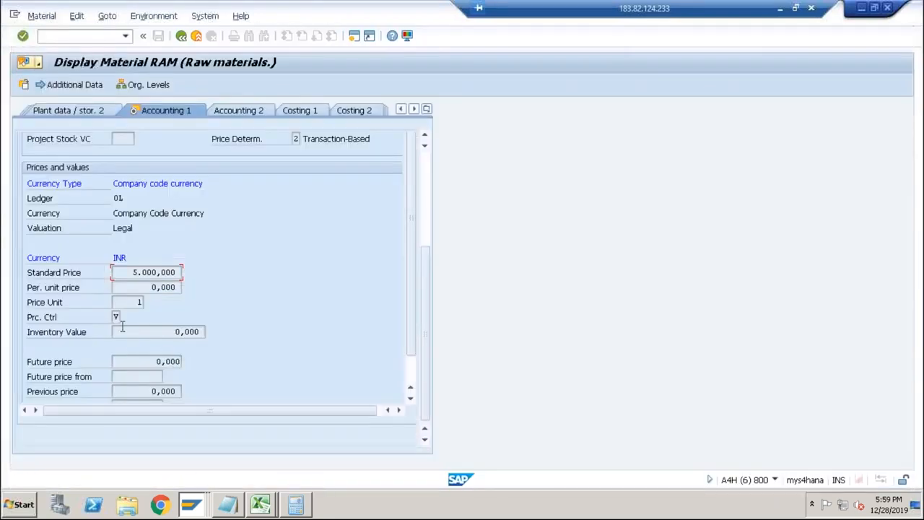
left_click(116, 317)
left_click_drag(130, 272, 193, 274)
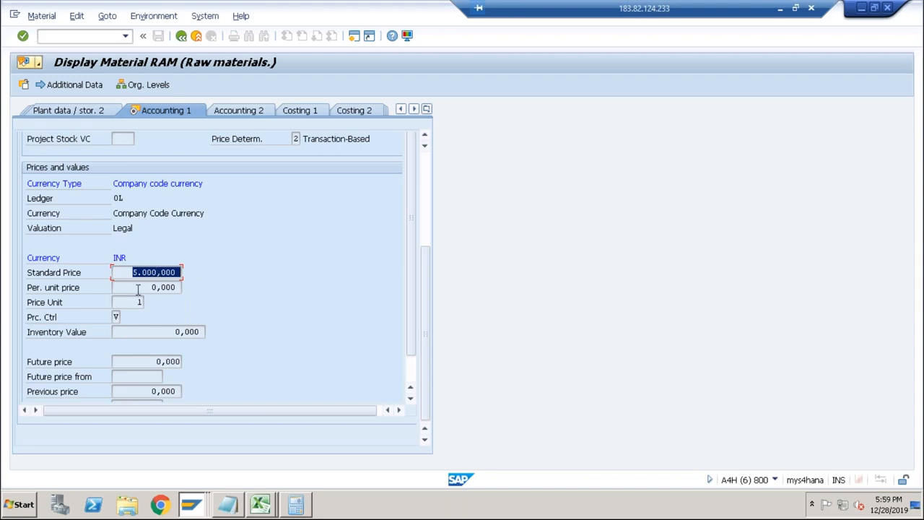
left_click(114, 318)
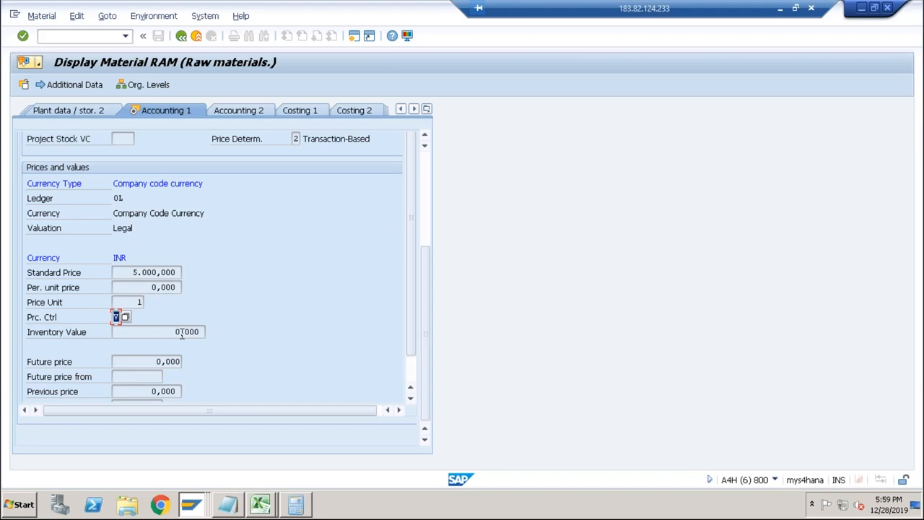
left_click(156, 272)
left_click(424, 199)
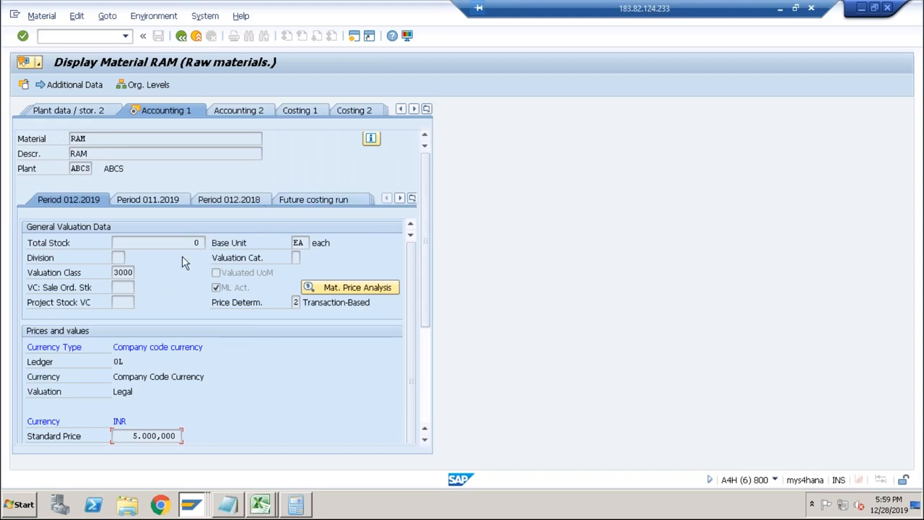
Start Microsoft Word 2010 with a blank document and dismiss the Office activation wizard.
left_click(31, 503)
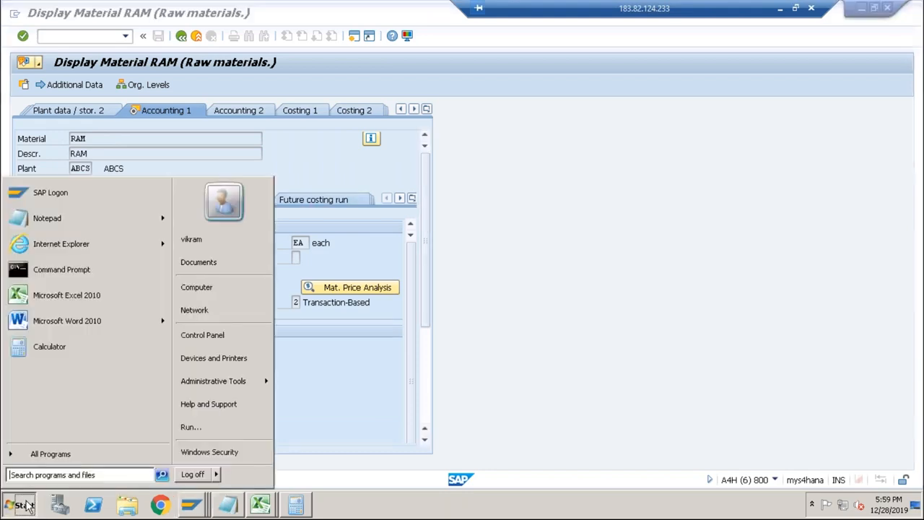
left_click(92, 319)
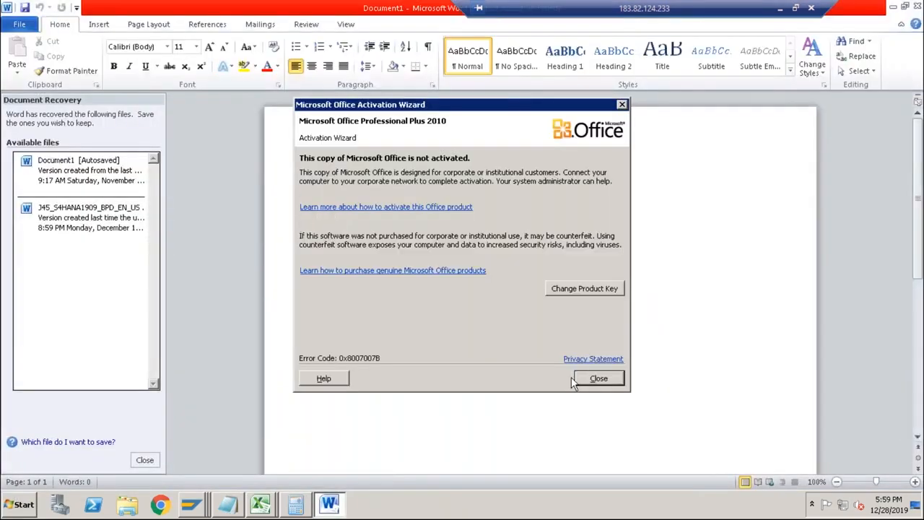
left_click(598, 379)
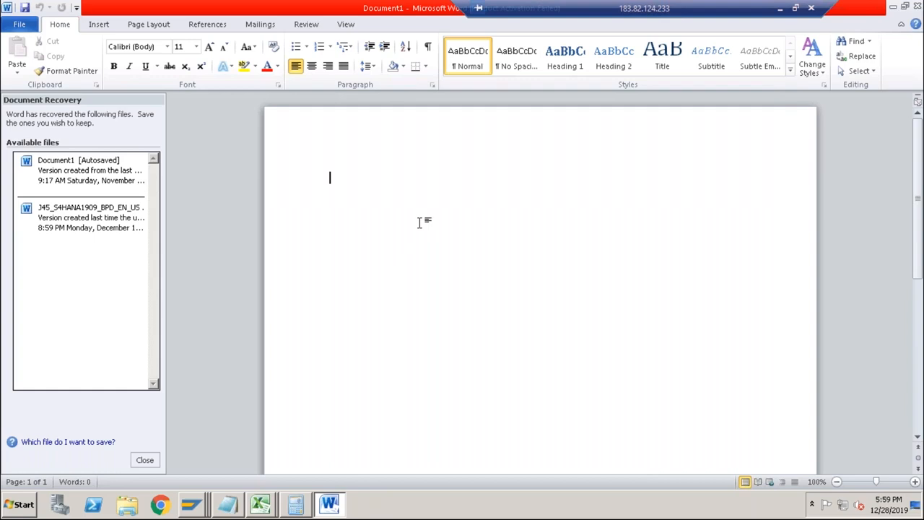
Write the heading "2 Separate Projects:" and start a numbered list below it with the first item "Water".
type("2 Separate Projects:")
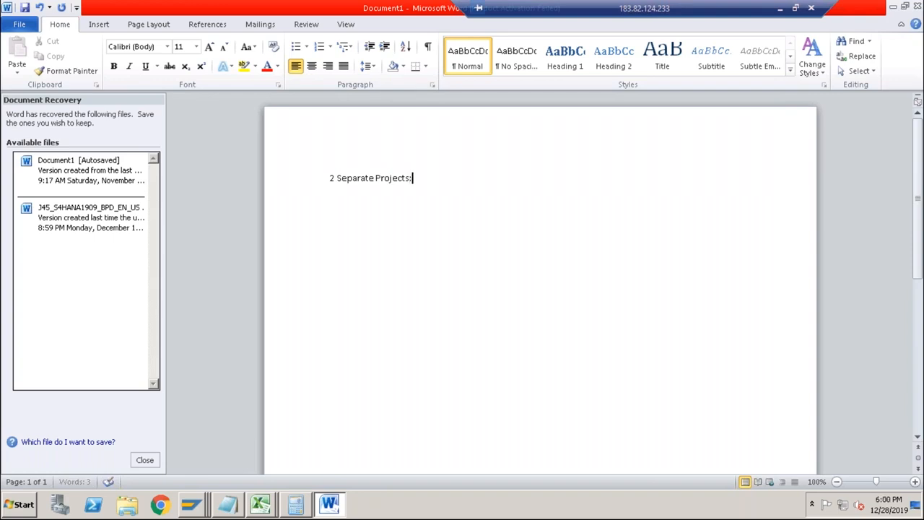
key("Return")
key("Return")
type("1. ")
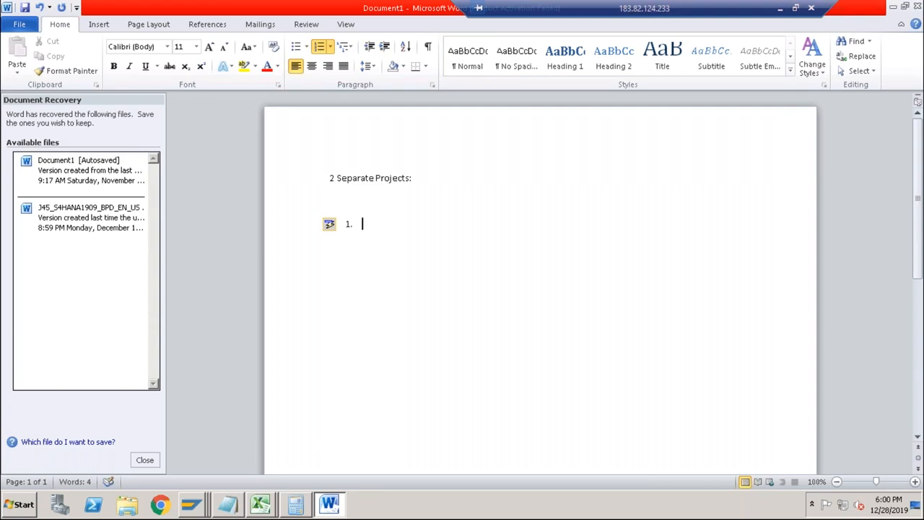
type("Water")
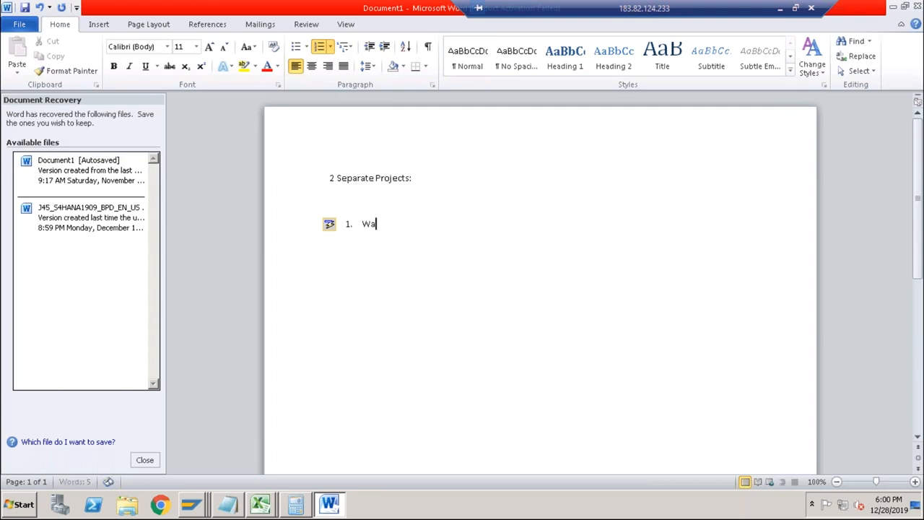